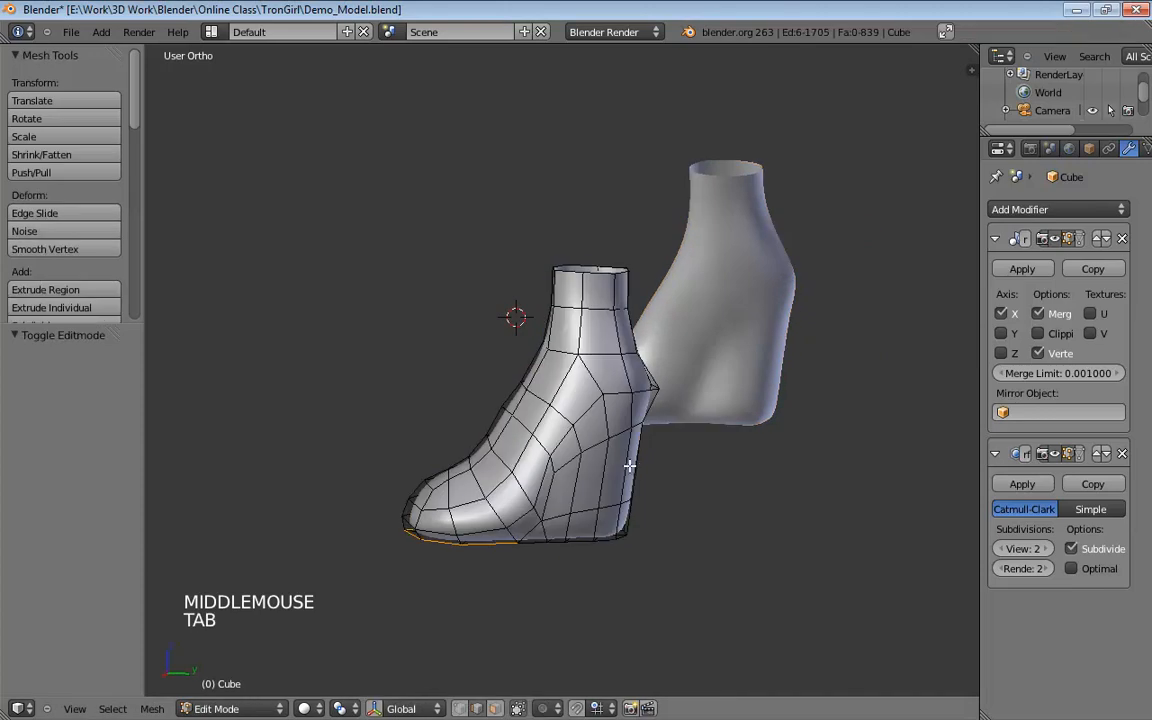
Examine the underside of the wedge boot against the reference drawing in the front and side orthographic views.
scroll(604, 463, up, 2)
shift+scroll(598, 521, up, 1)
shift+middle_drag(598, 521, 599, 314)
middle_drag(491, 352, 501, 488)
scroll(494, 458, up, 3)
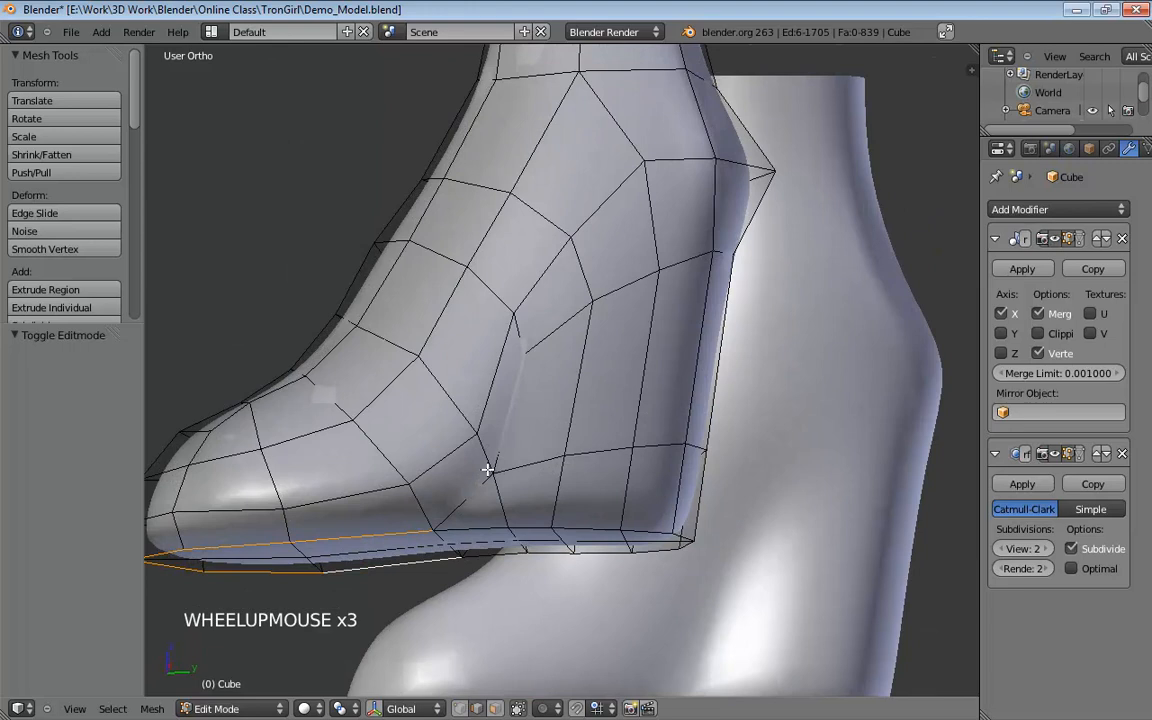
key(KP_1)
key(KP_5)
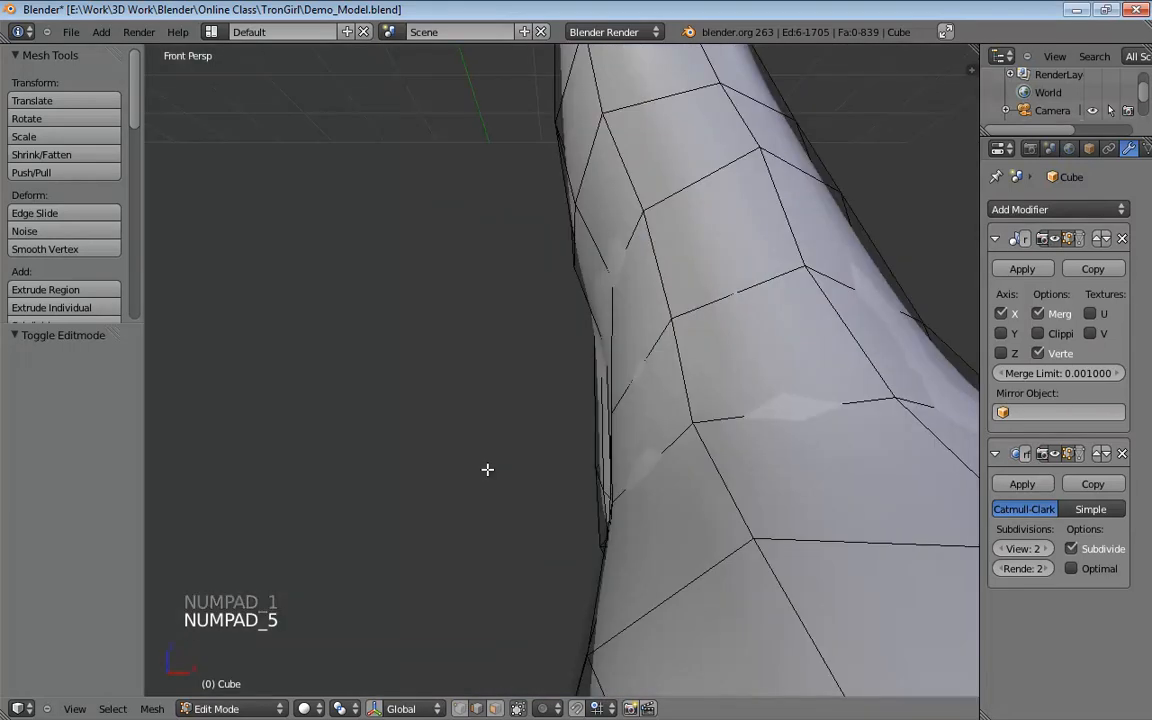
key(KP_5)
key(KP_1)
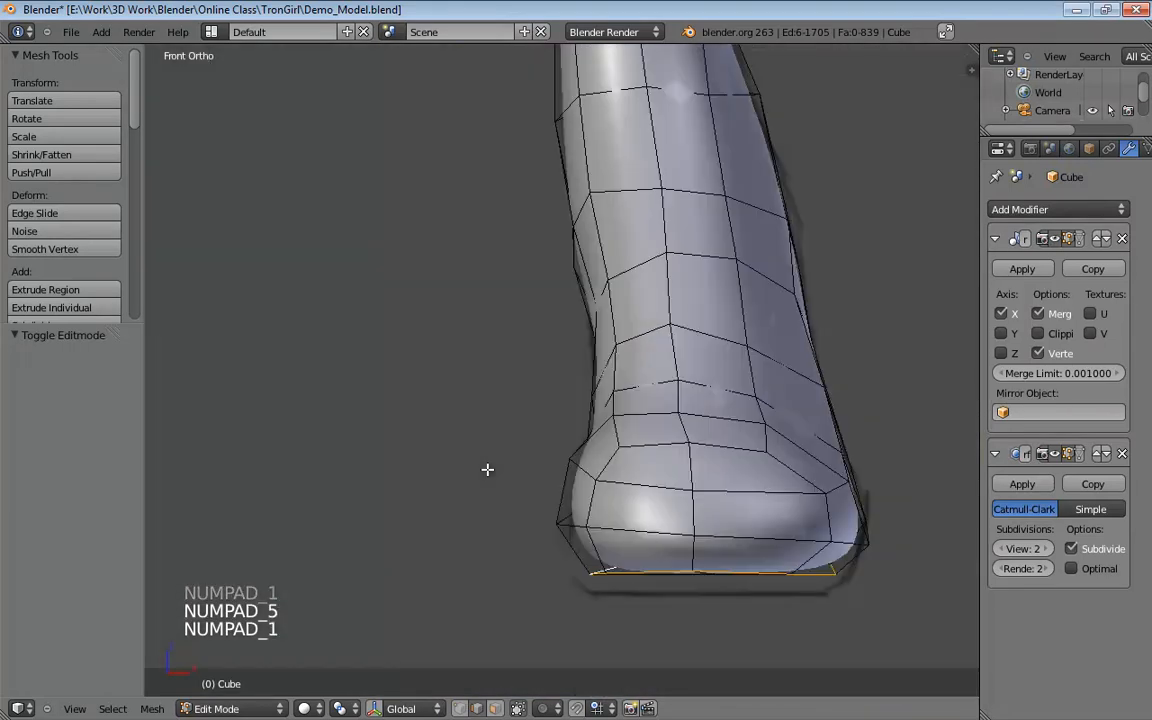
key(KP_3)
shift+middle_drag(440, 460, 537, 340)
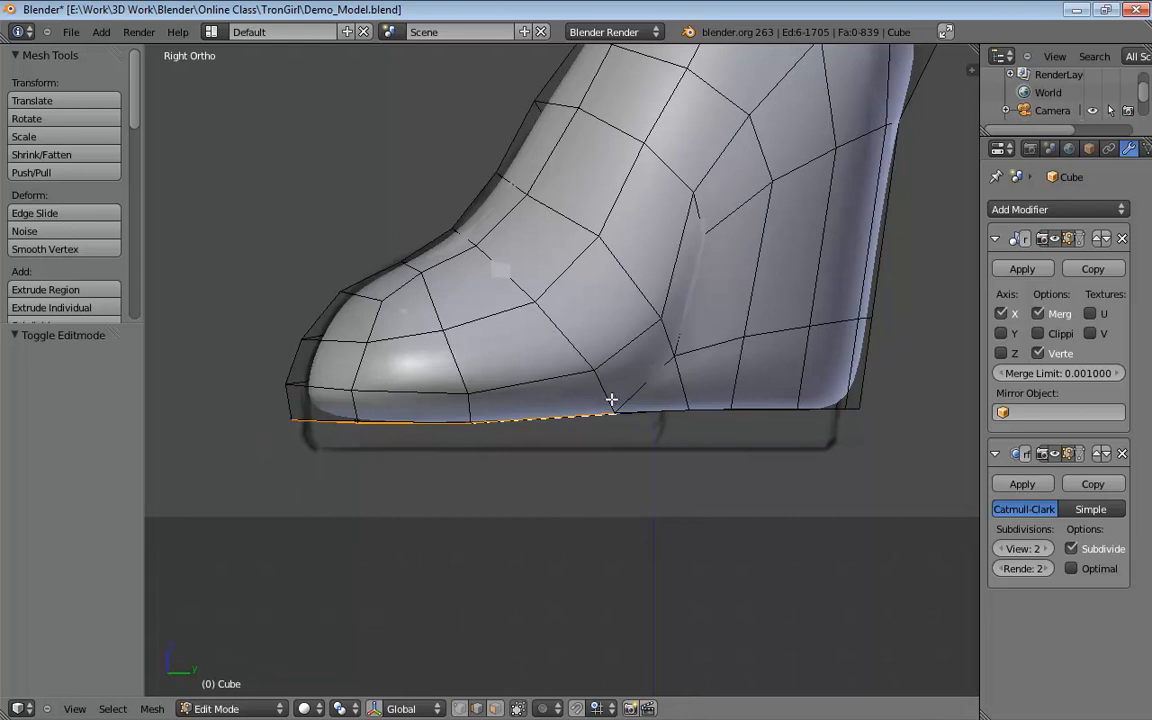
Select all twelve faces on the underside of the boot, from toe to heel, in face select mode.
middle_drag(648, 411, 460, 279)
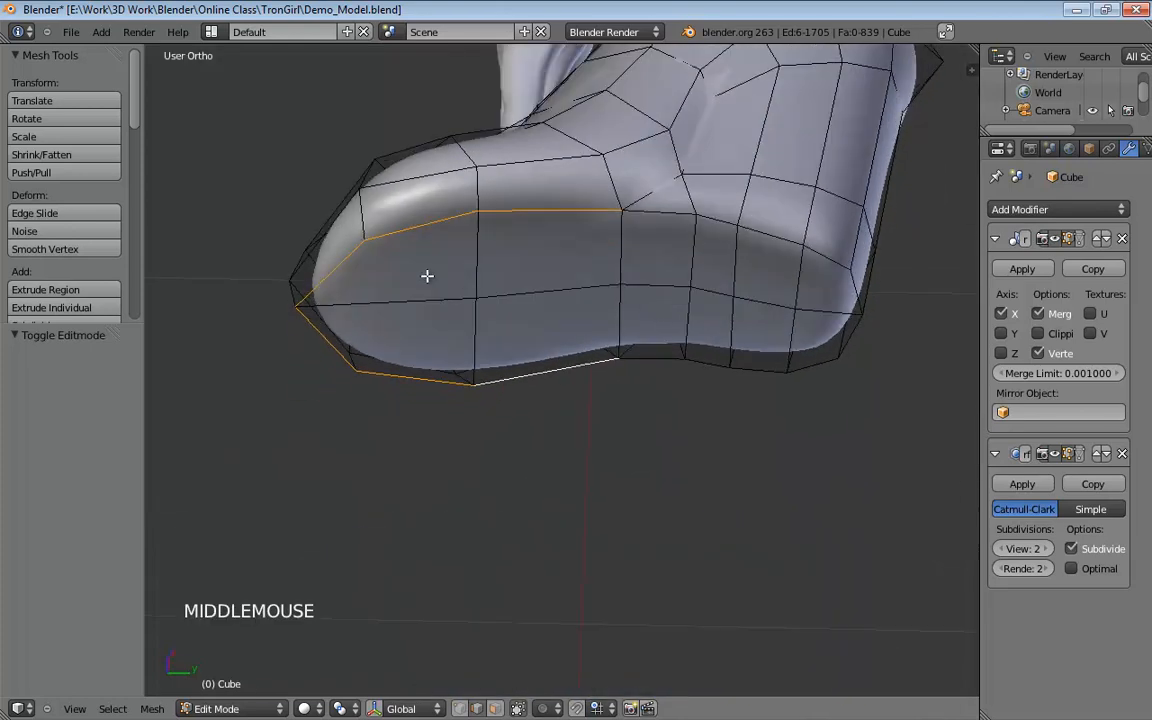
key(ctrl+Tab)
click(347, 293)
click(419, 275)
shift+click(453, 328)
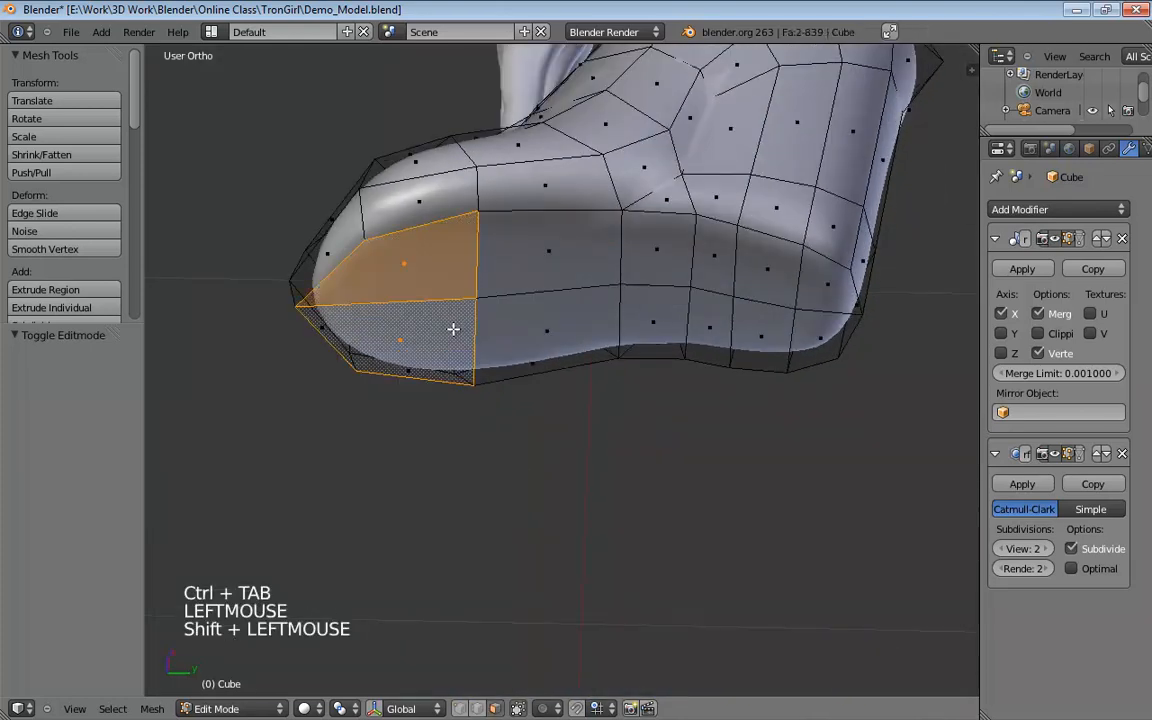
shift+click(548, 255)
shift+click(563, 324)
shift+click(656, 250)
shift+click(653, 319)
shift+click(707, 249)
shift+click(709, 325)
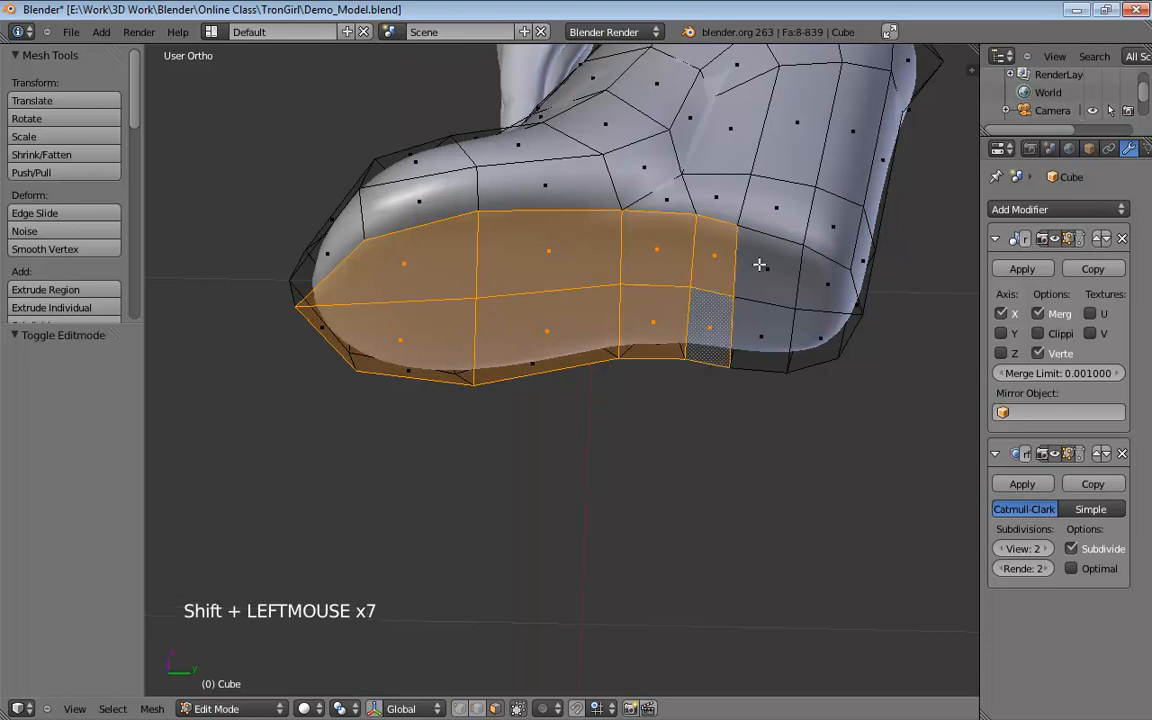
shift+click(767, 268)
shift+click(761, 336)
shift+click(828, 284)
shift+click(820, 338)
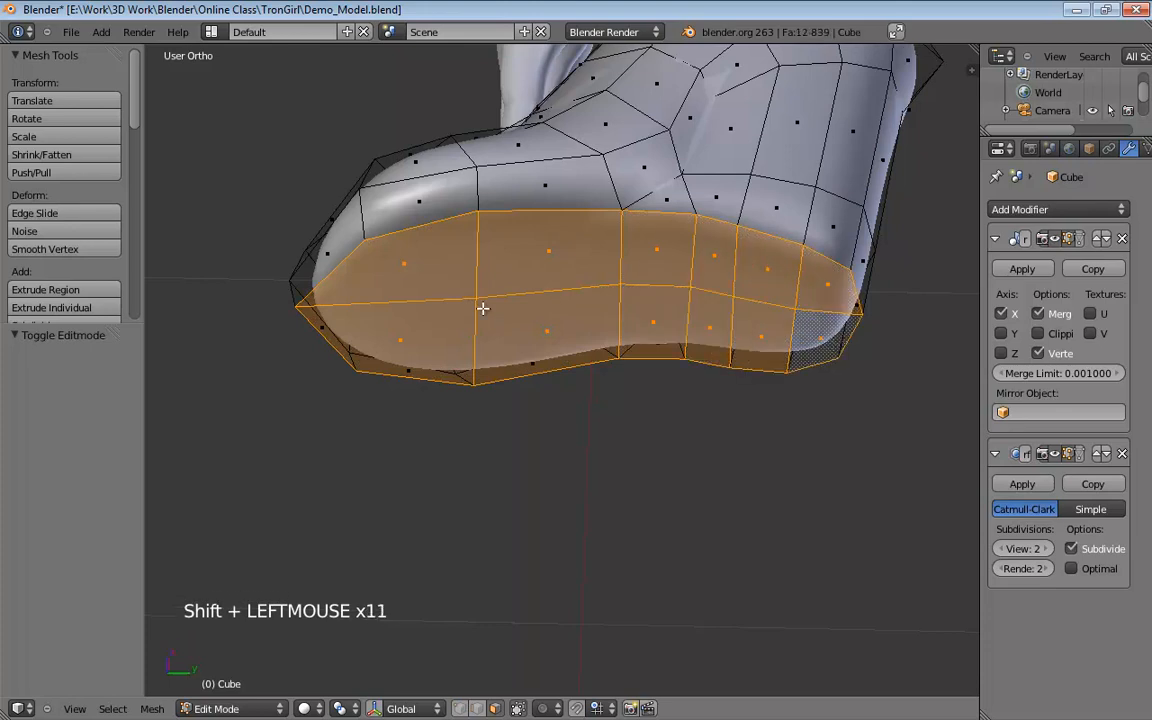
Flatten the selected underside faces by scaling them to 0 along the Z axis.
key(KP_1)
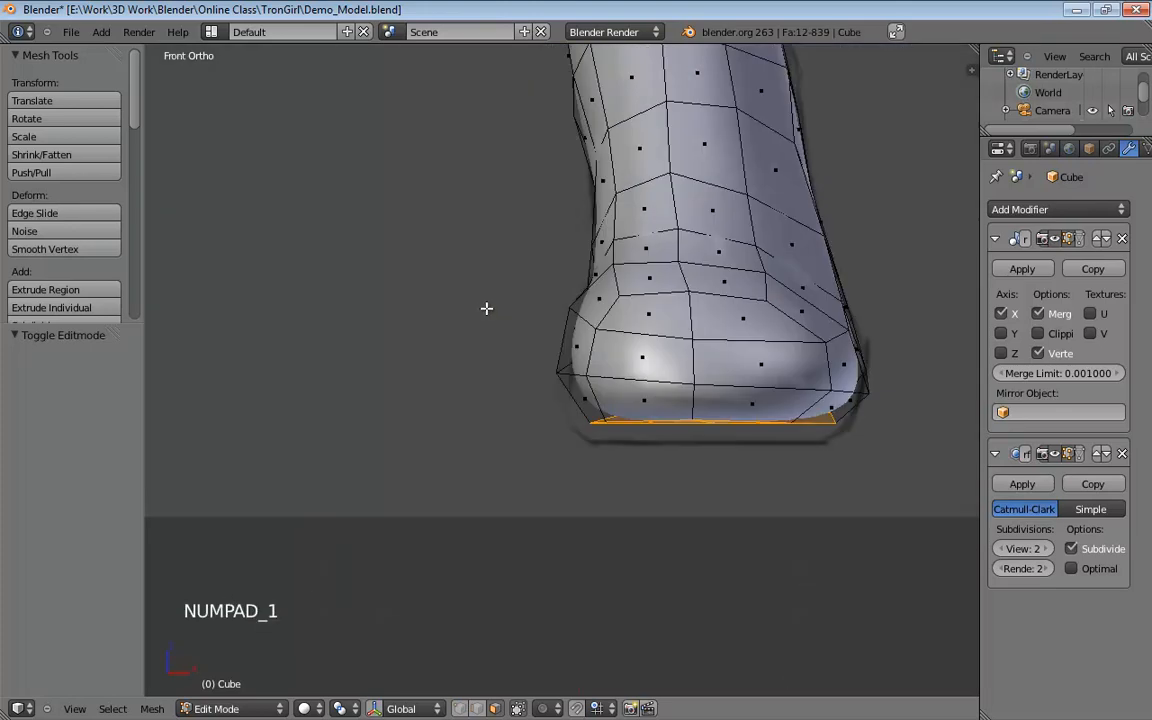
key(KP_3)
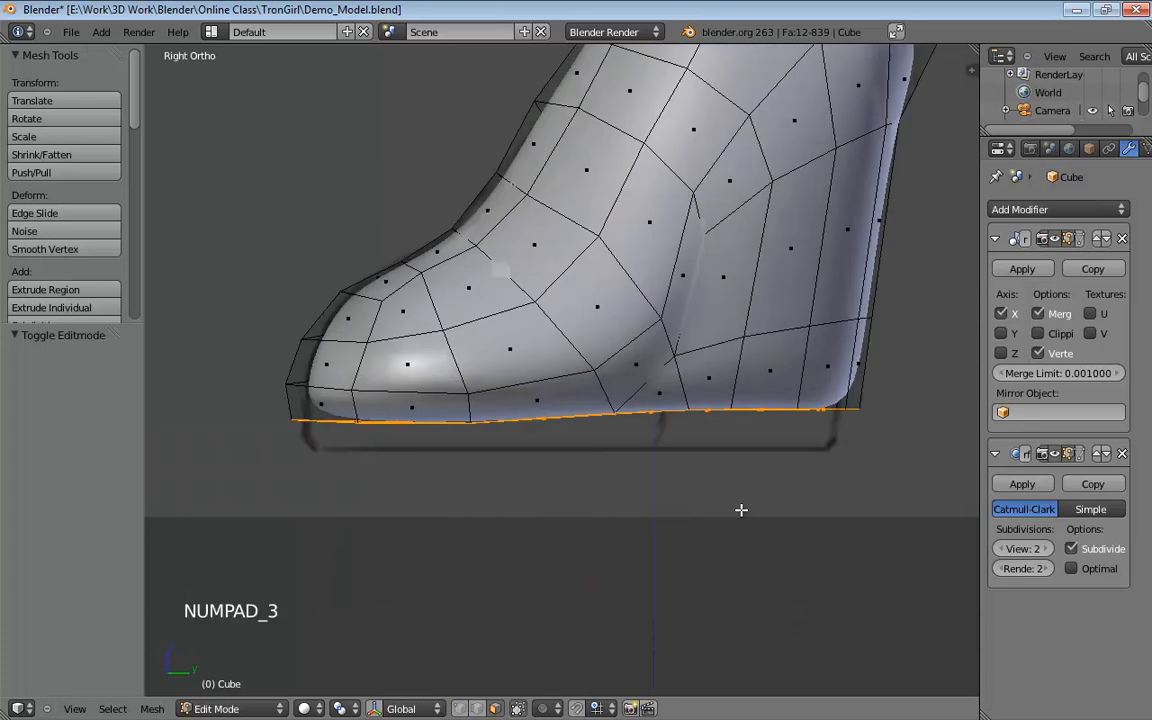
key(s)
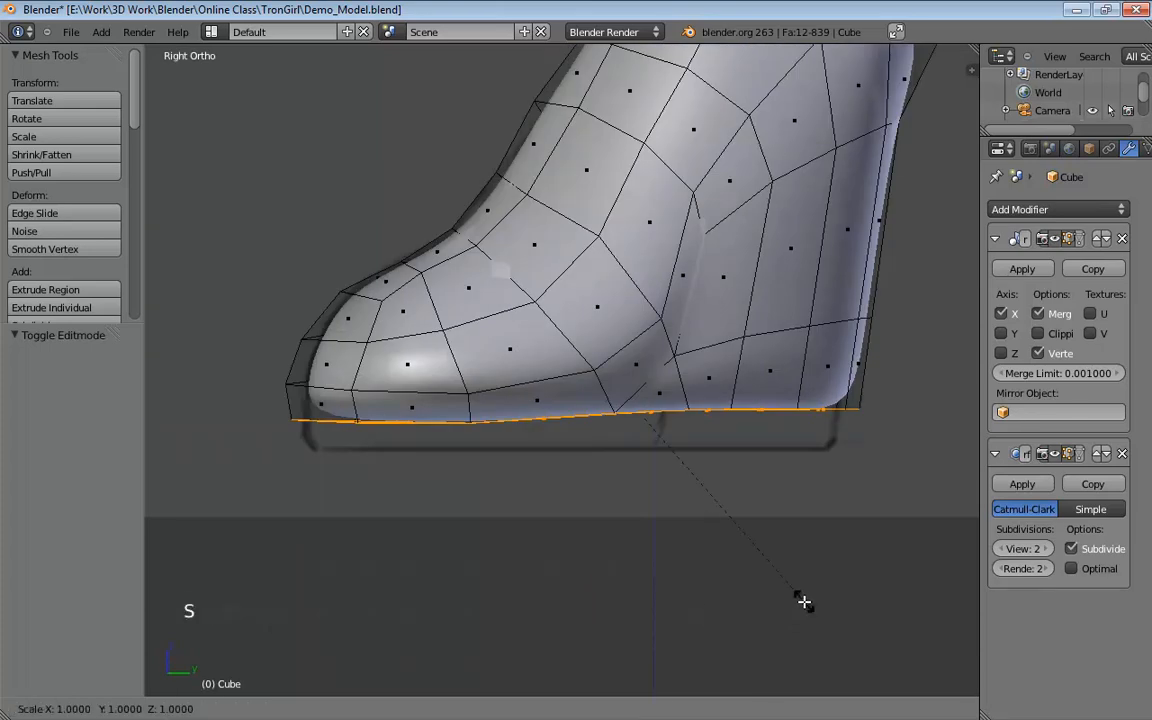
key(z)
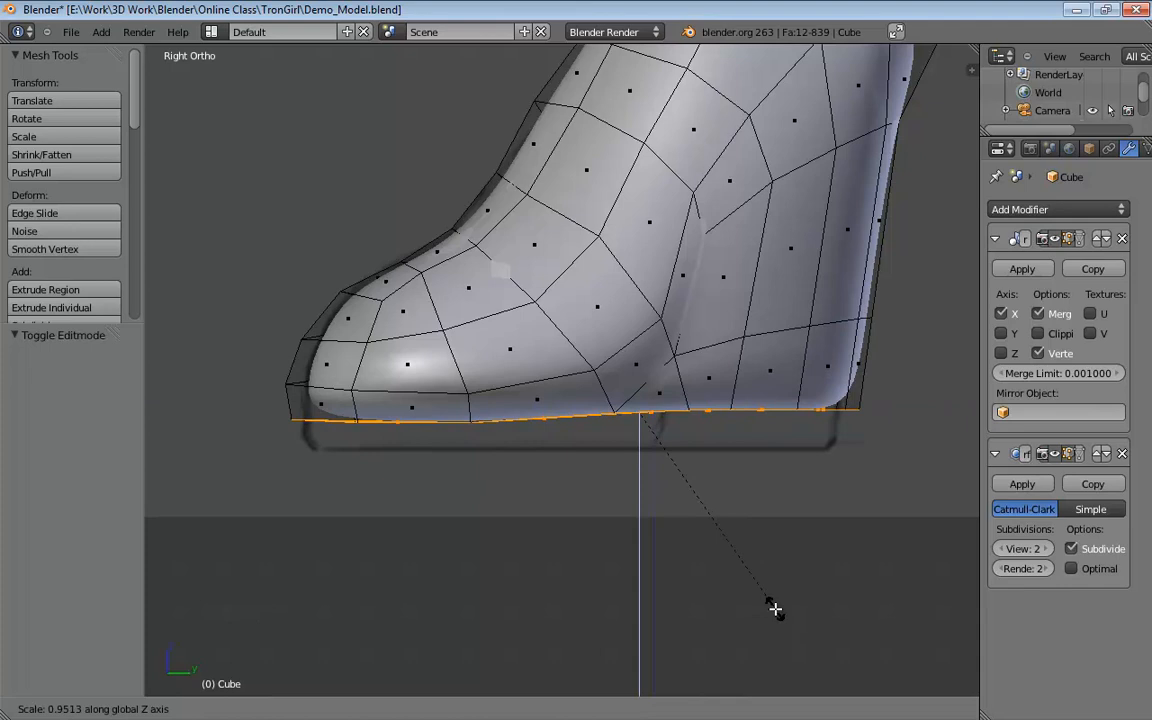
key(0)
key(Return)
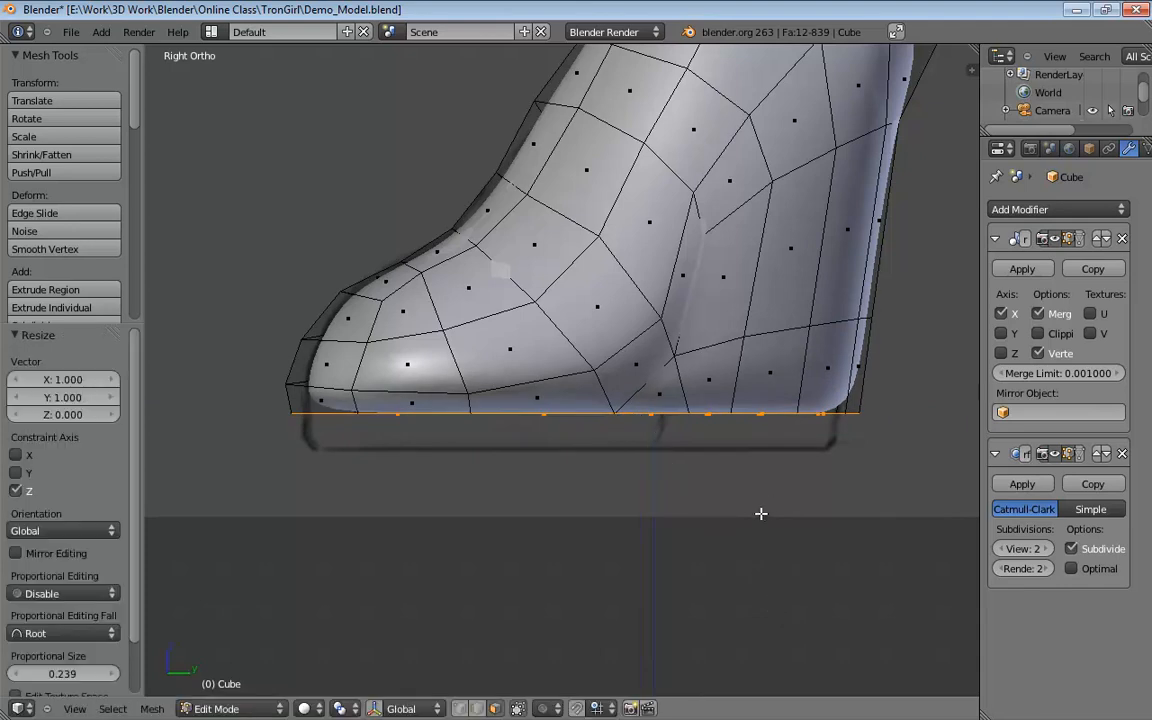
Lower the flattened underside by about 0.011 and extrude it downward about 0.068 to form the sole.
key(g)
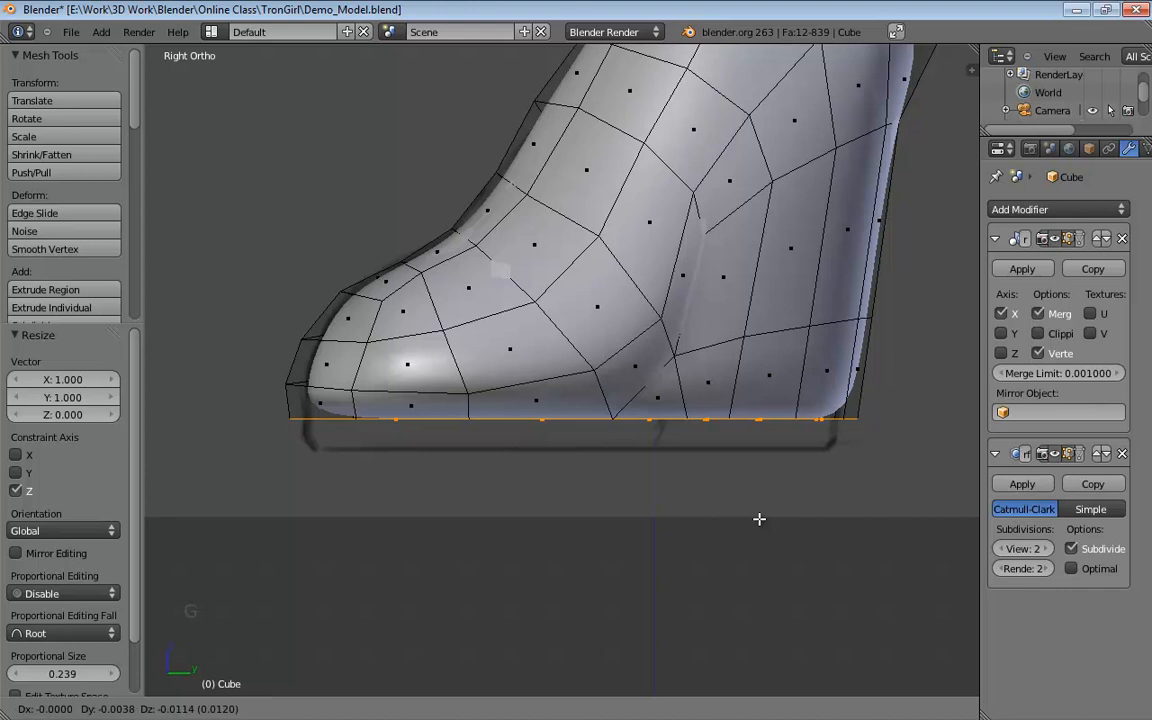
click(759, 519)
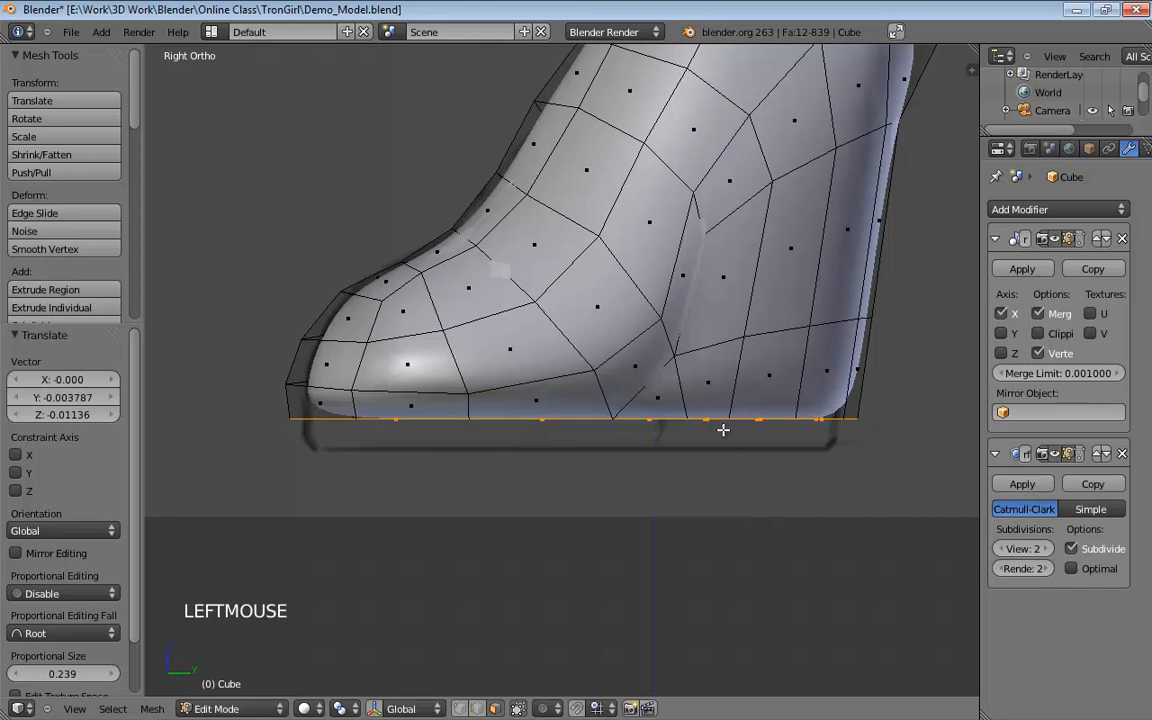
key(e)
key(e)
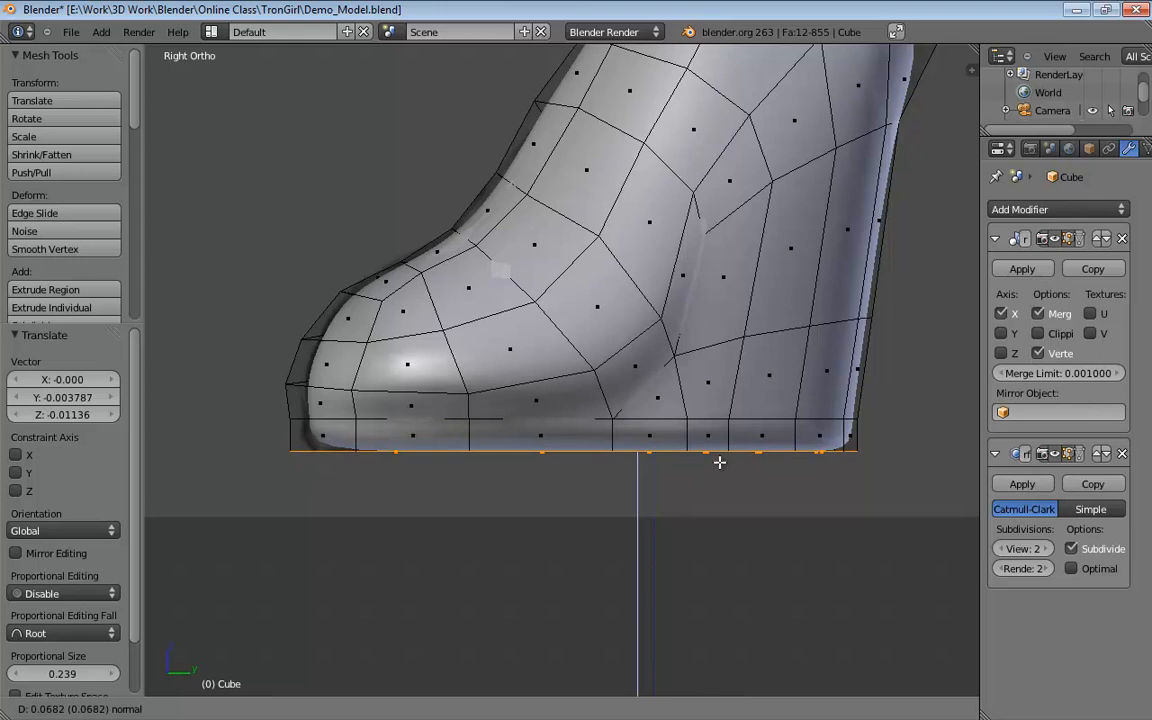
click(719, 462)
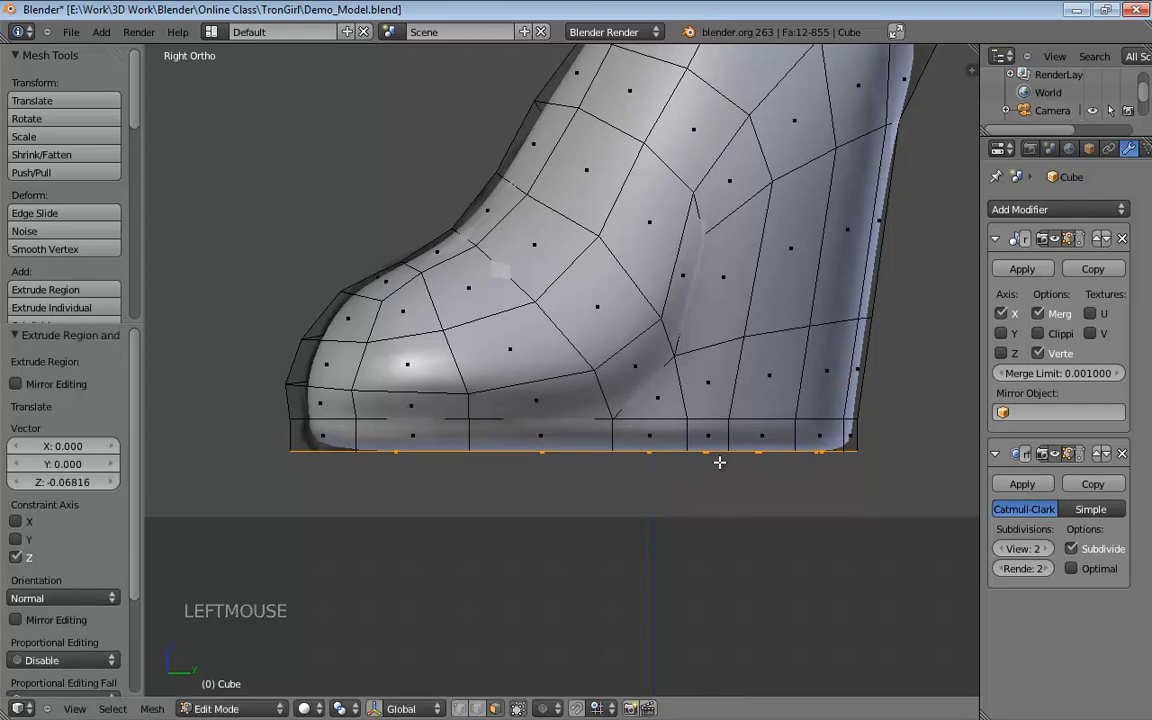
Examine the extruded sole from below and from the sides, including its smoothed shape in Object Mode.
middle_drag(719, 462, 795, 376)
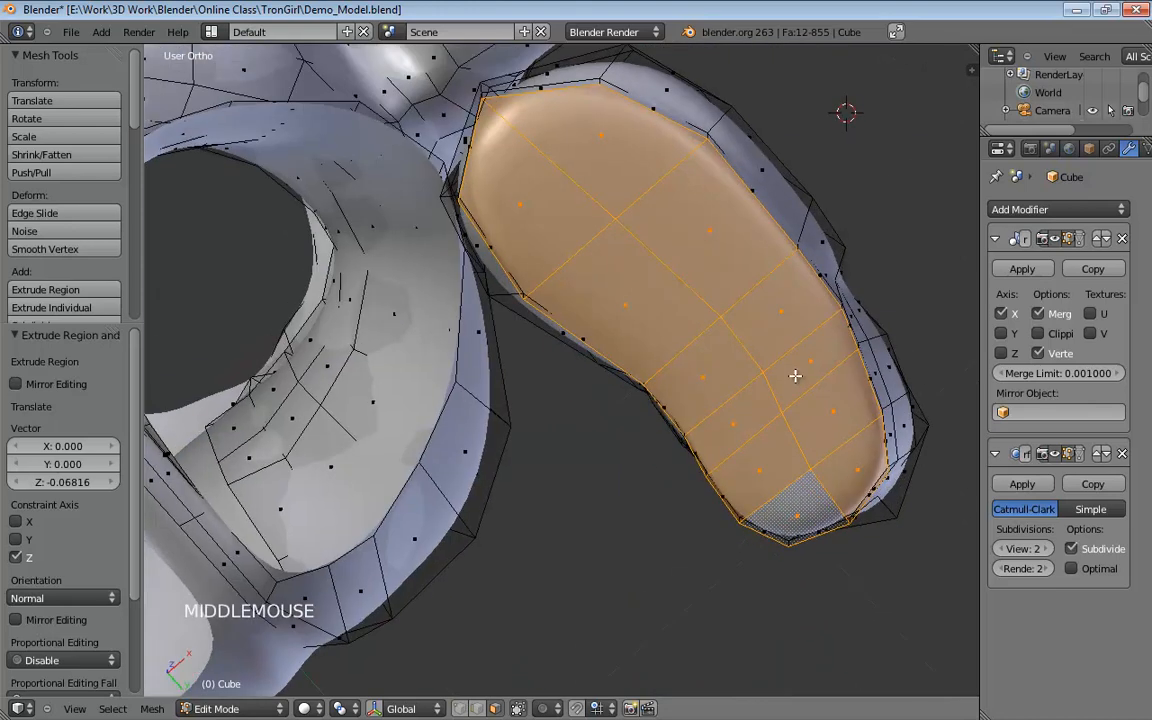
click(608, 530)
middle_drag(608, 530, 736, 672)
scroll(719, 569, down, 1)
middle_drag(718, 569, 578, 490)
key(Tab)
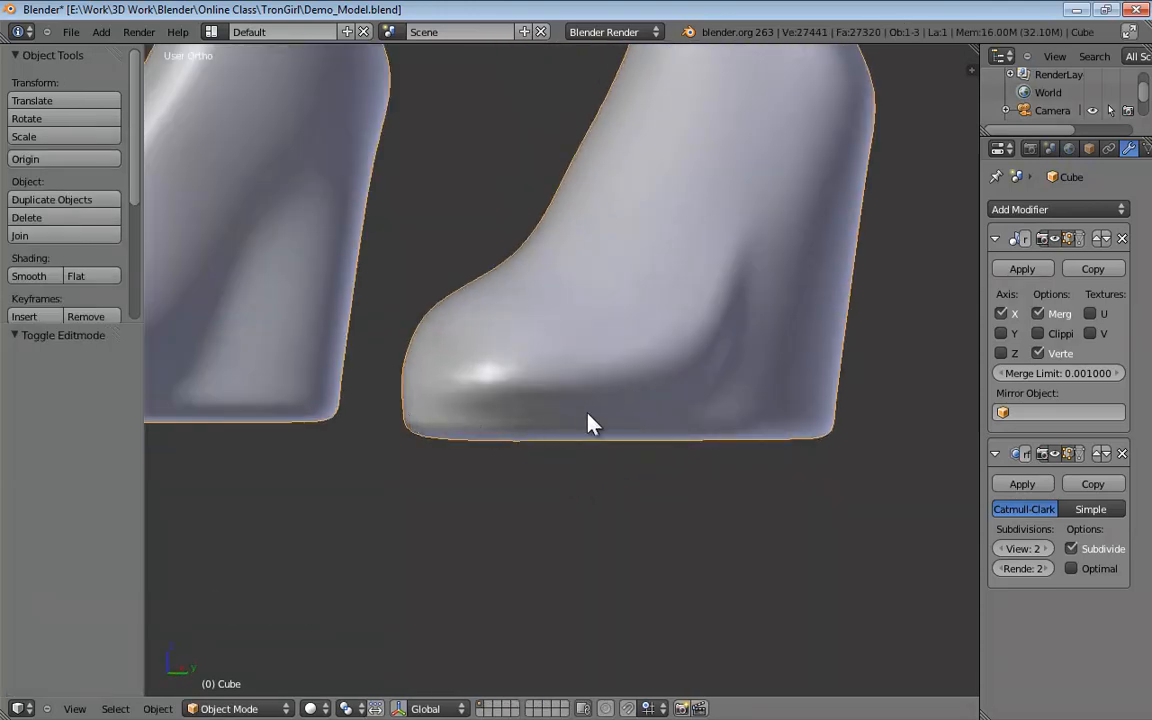
middle_drag(590, 424, 655, 290)
middle_drag(690, 352, 568, 368)
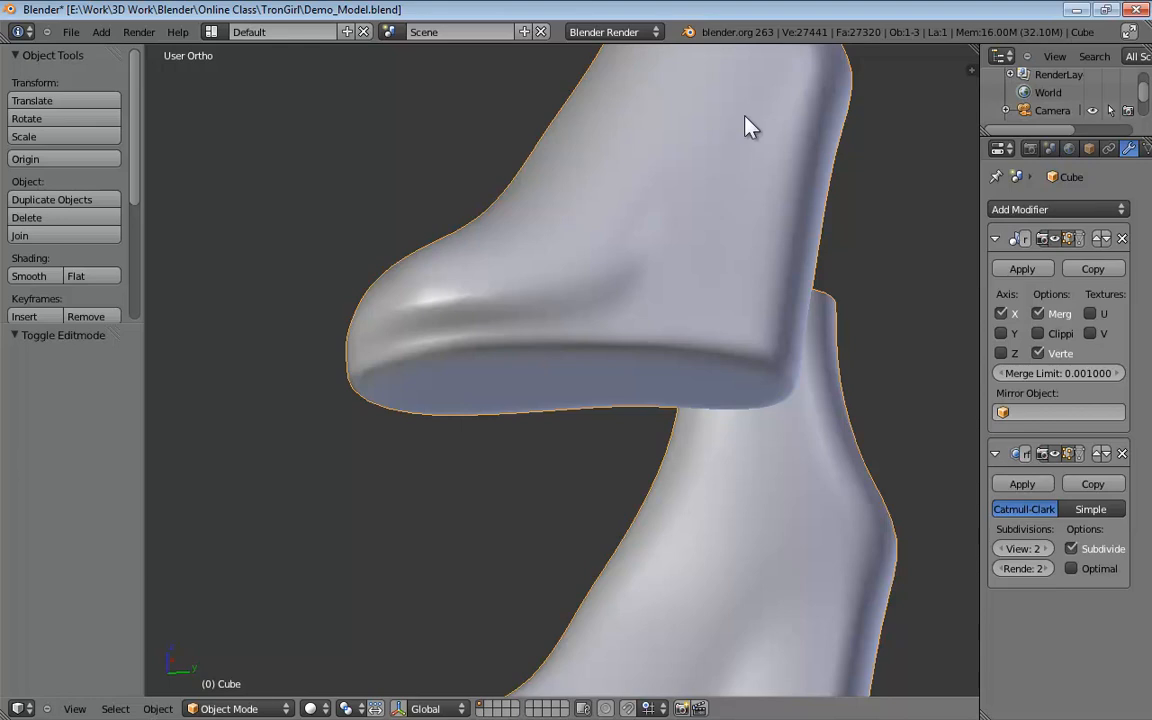
middle_drag(750, 128, 588, 371)
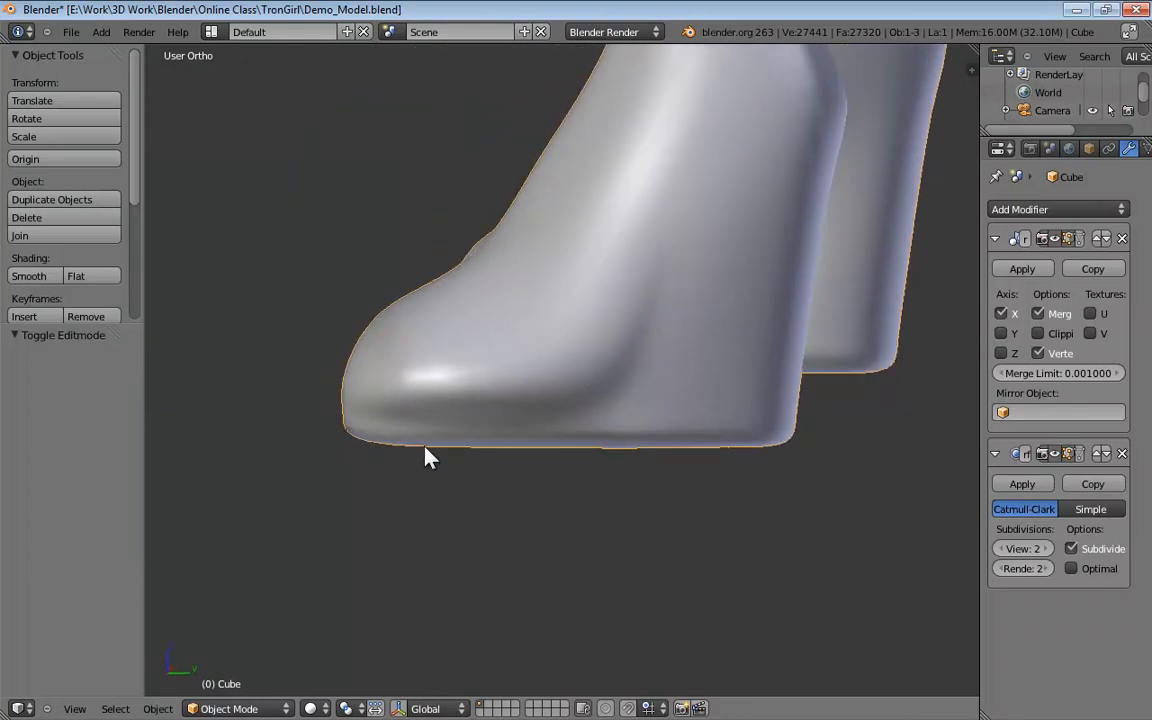
middle_drag(697, 440, 735, 350)
Select the complete outline of edges around the sole's bottom in edge select mode.
key(Tab)
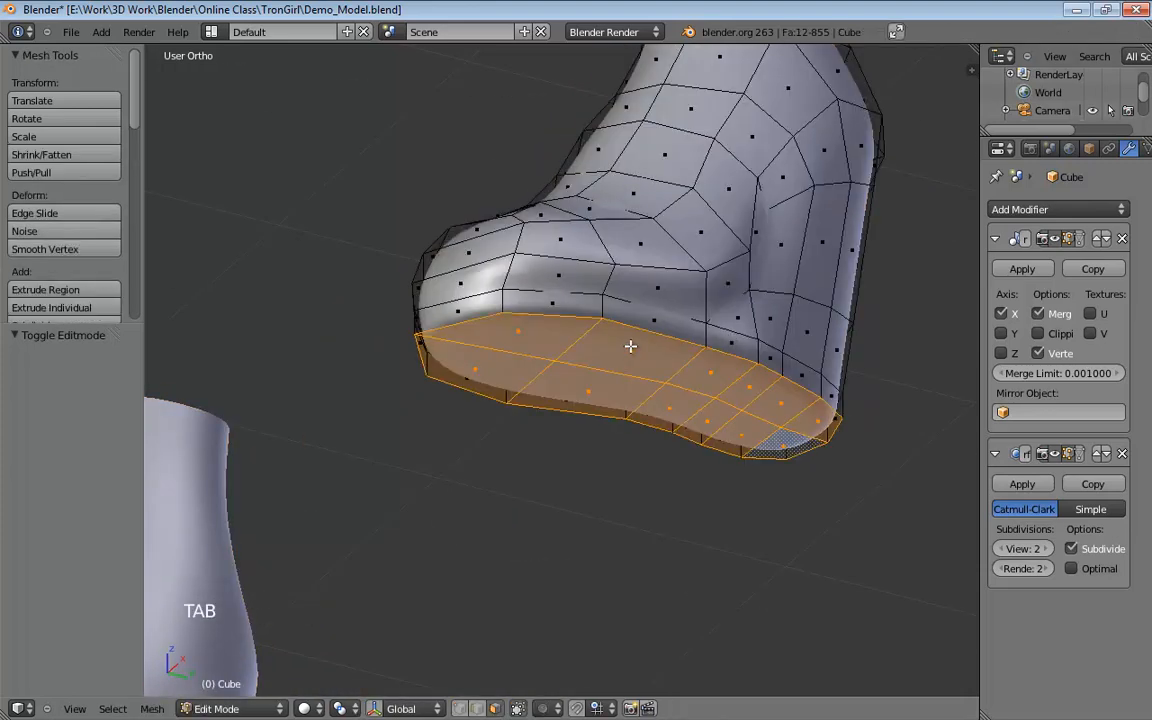
middle_drag(627, 342, 553, 325)
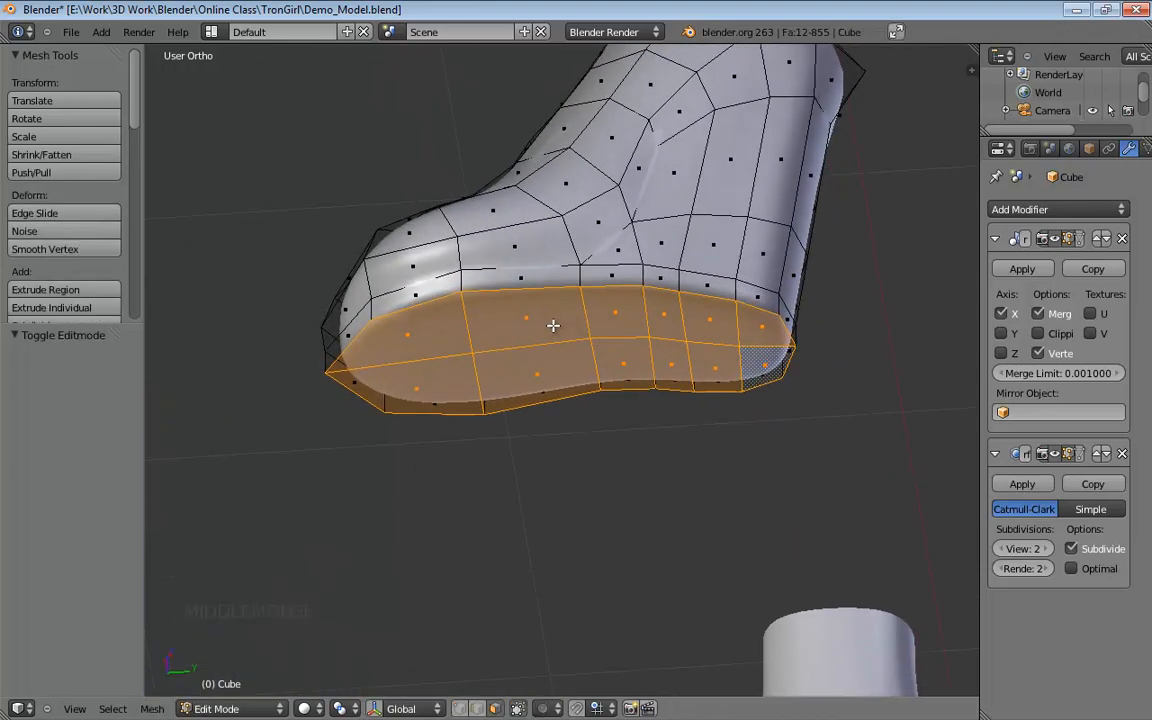
alt+click(424, 304)
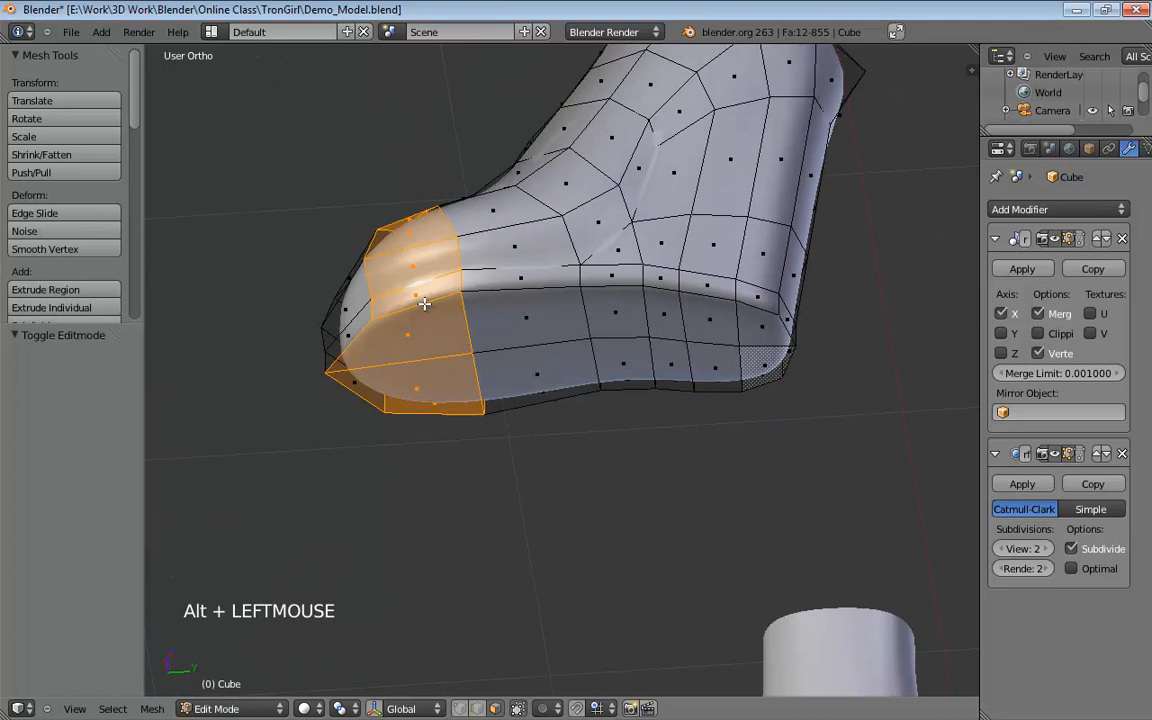
key(ctrl+Tab)
click(427, 294)
alt+click(435, 301)
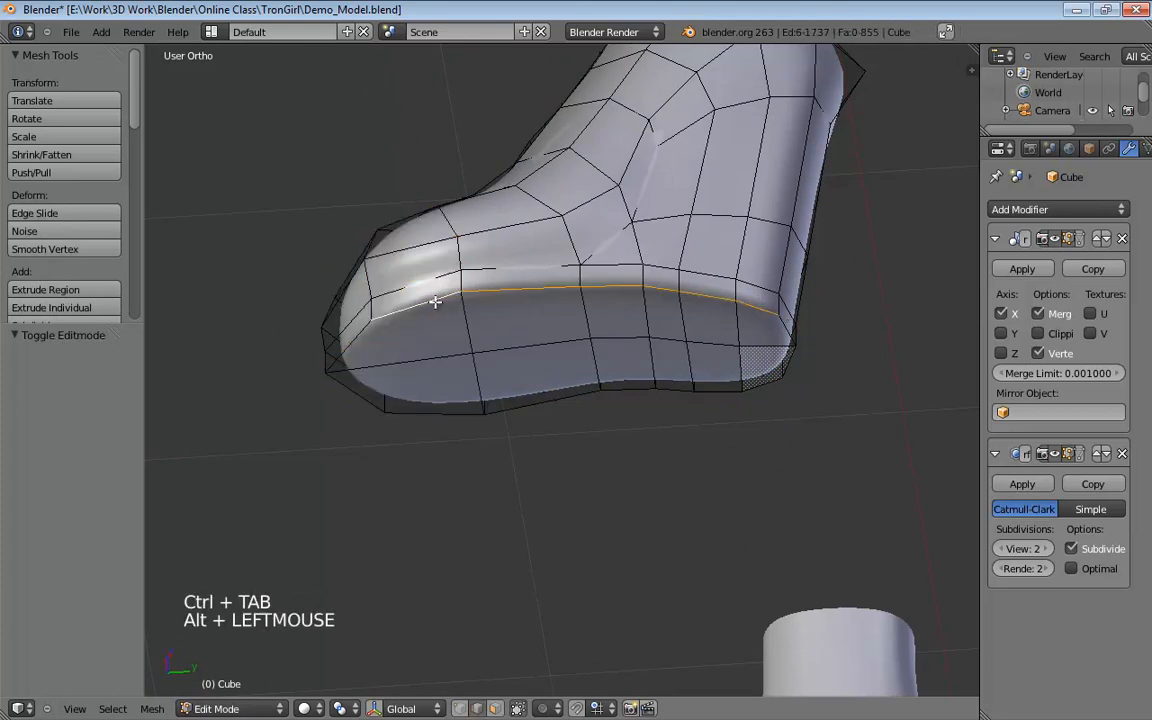
alt+shift+click(363, 352)
alt+shift+click(647, 401)
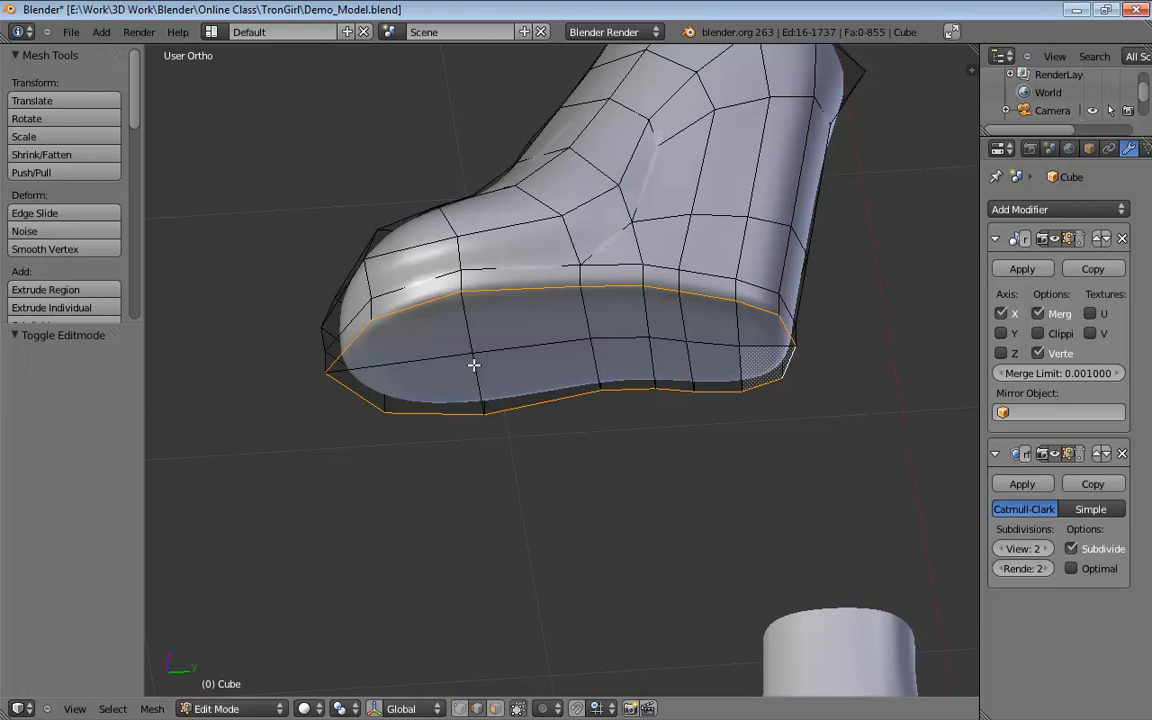
Bevel the sole's outline edges with a percentage of 0.1.
key(w)
click(435, 368)
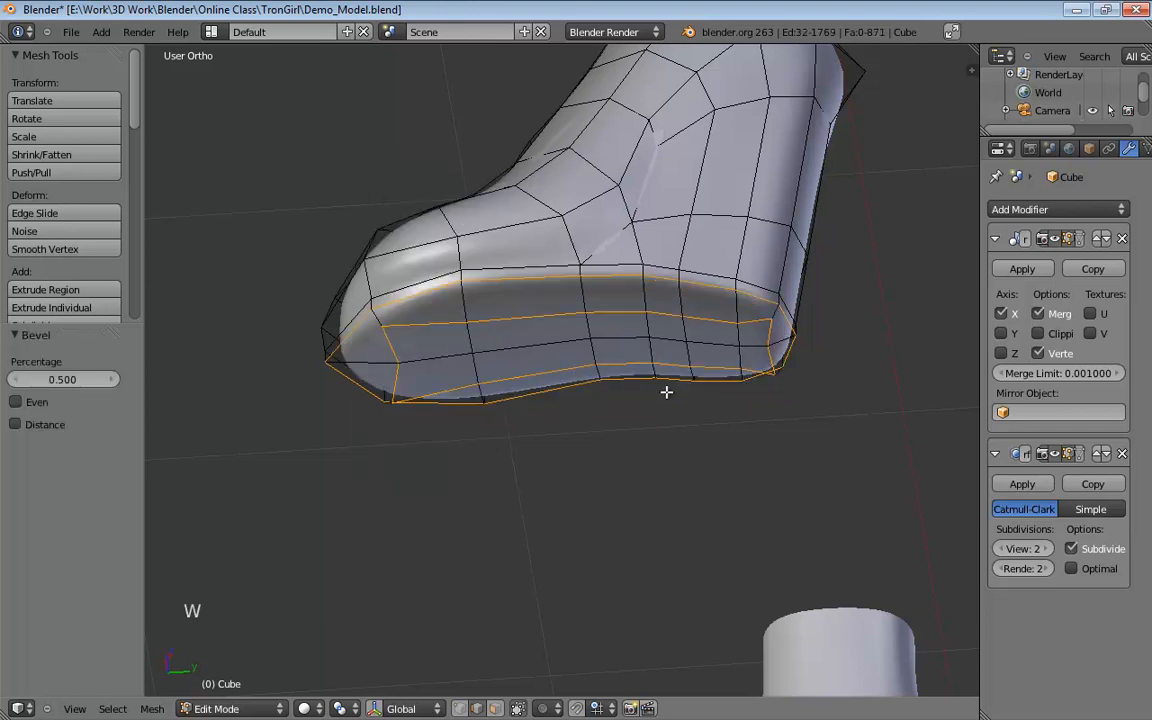
drag(92, 384, 38, 382)
click(62, 380)
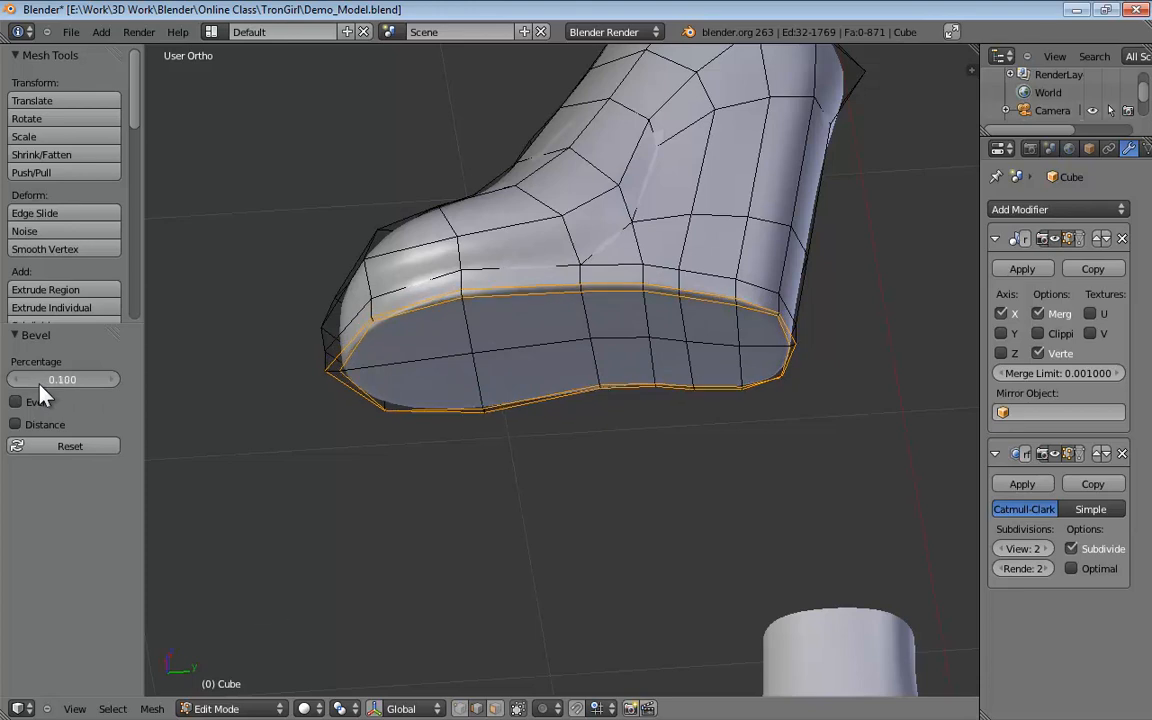
text(0.1)
key(Return)
Turn off the subdivision modifier's display in Edit Mode to expose the boot's unsmoothed mesh.
middle_drag(512, 337, 611, 423)
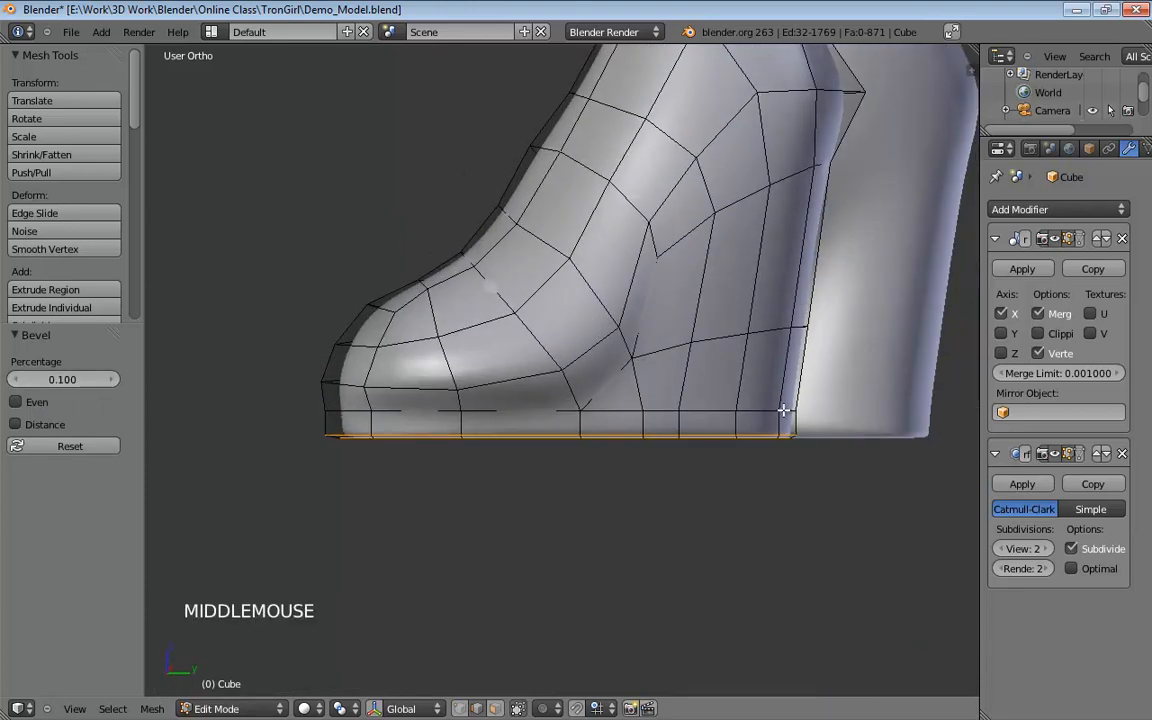
middle_drag(783, 410, 735, 450)
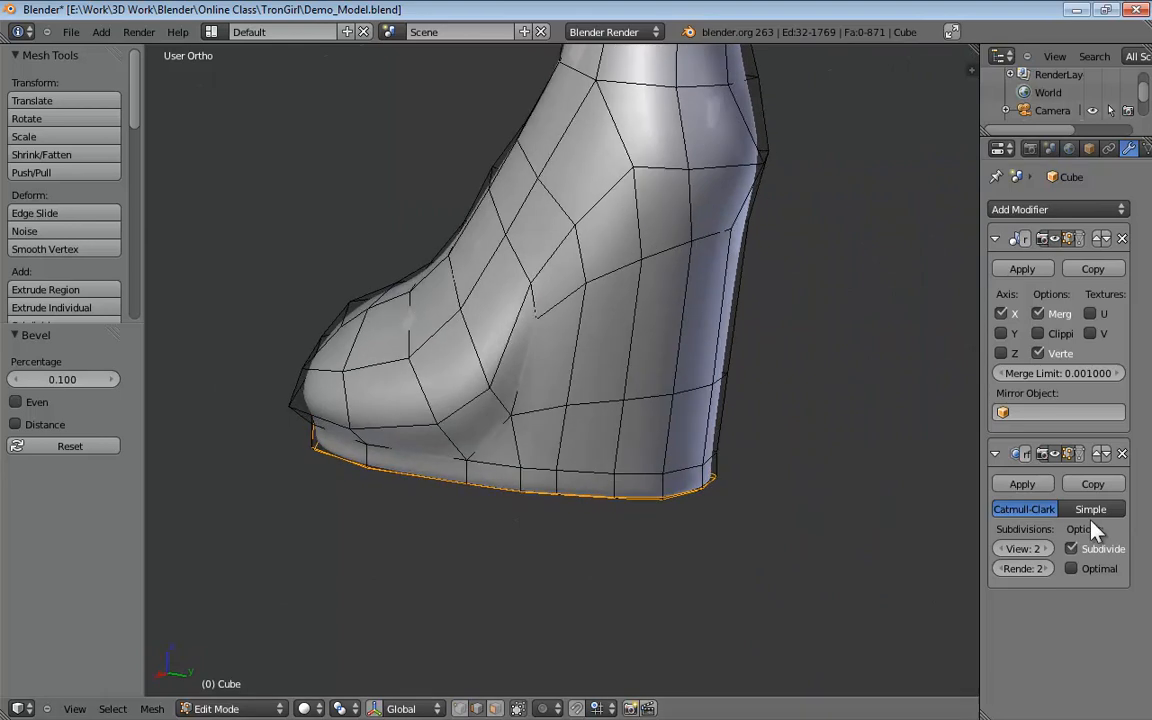
click(1058, 456)
middle_drag(751, 396, 460, 275)
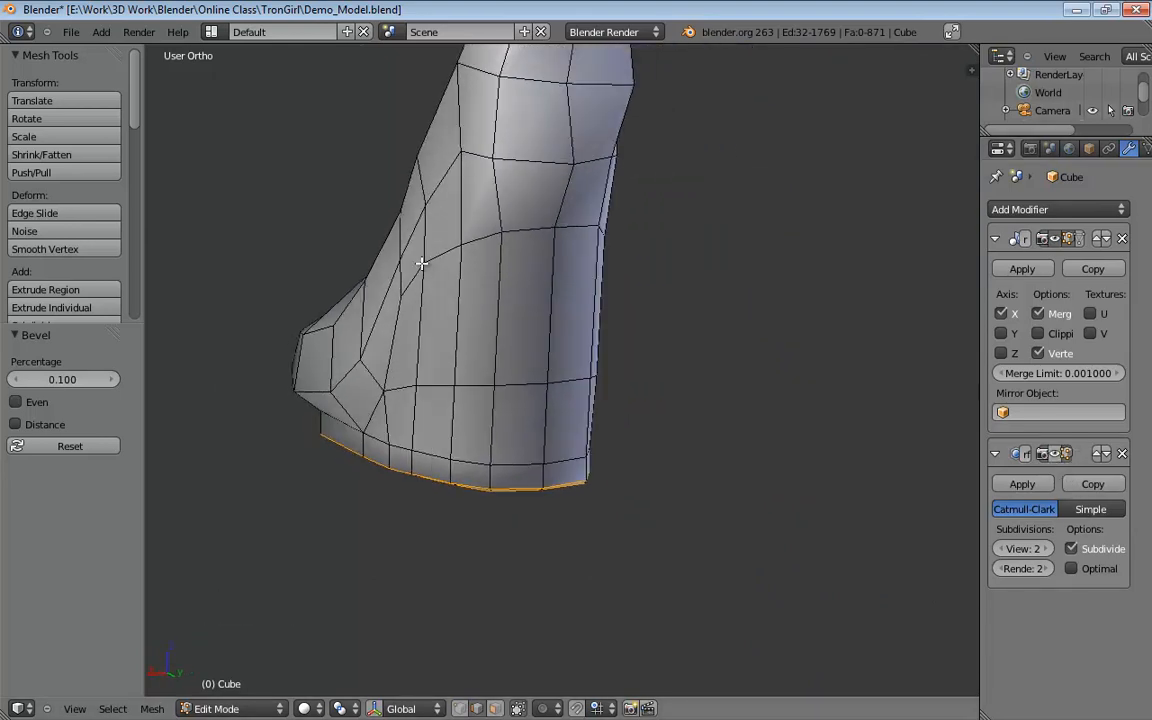
Select three connected vertical edges running down the side of the wedge to the sole.
key(ctrl+Tab)
click(419, 320)
shift+click(412, 457)
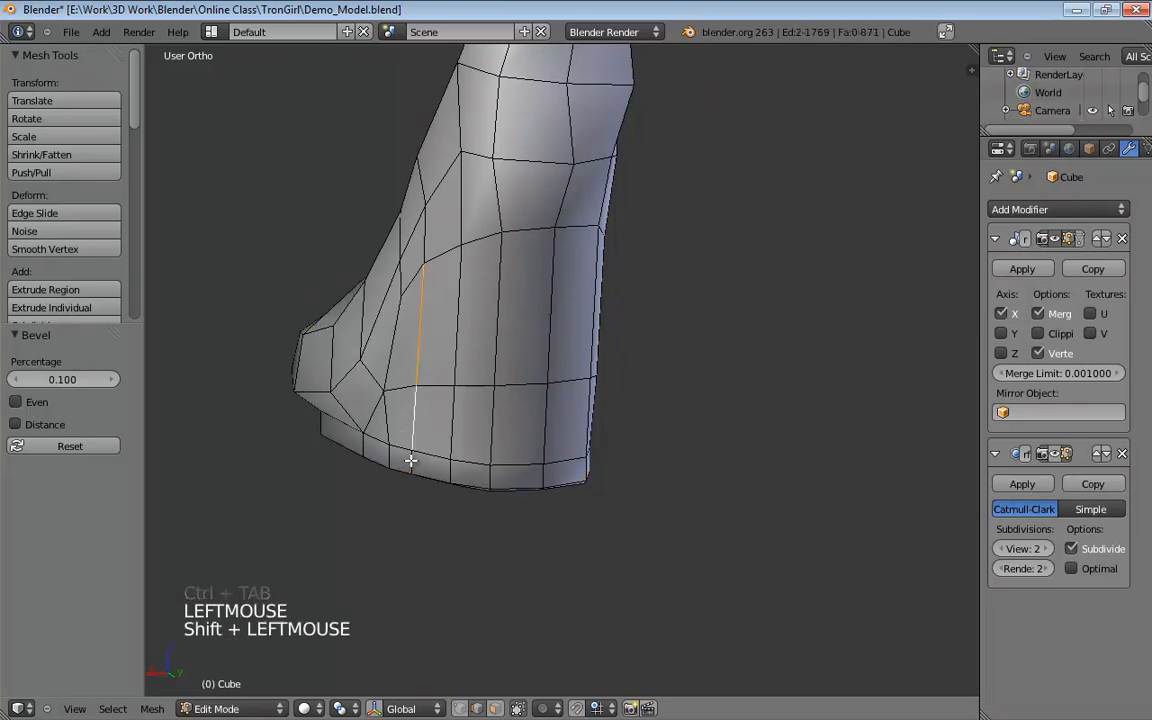
shift+click(411, 462)
middle_drag(430, 390, 476, 283)
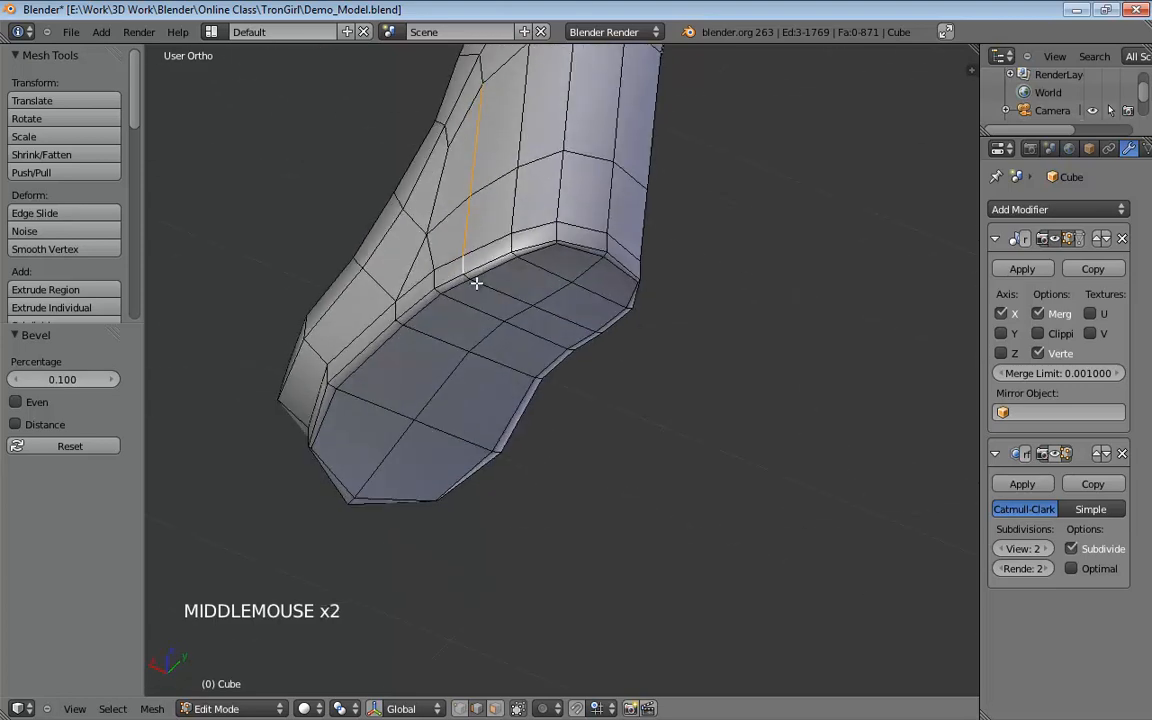
Undo the vertical edge selections and the bevel on the sole's outline.
shift+scroll(476, 283, up, 2)
scroll(481, 298, up, 3)
key(ctrl+z)
key(ctrl+z)
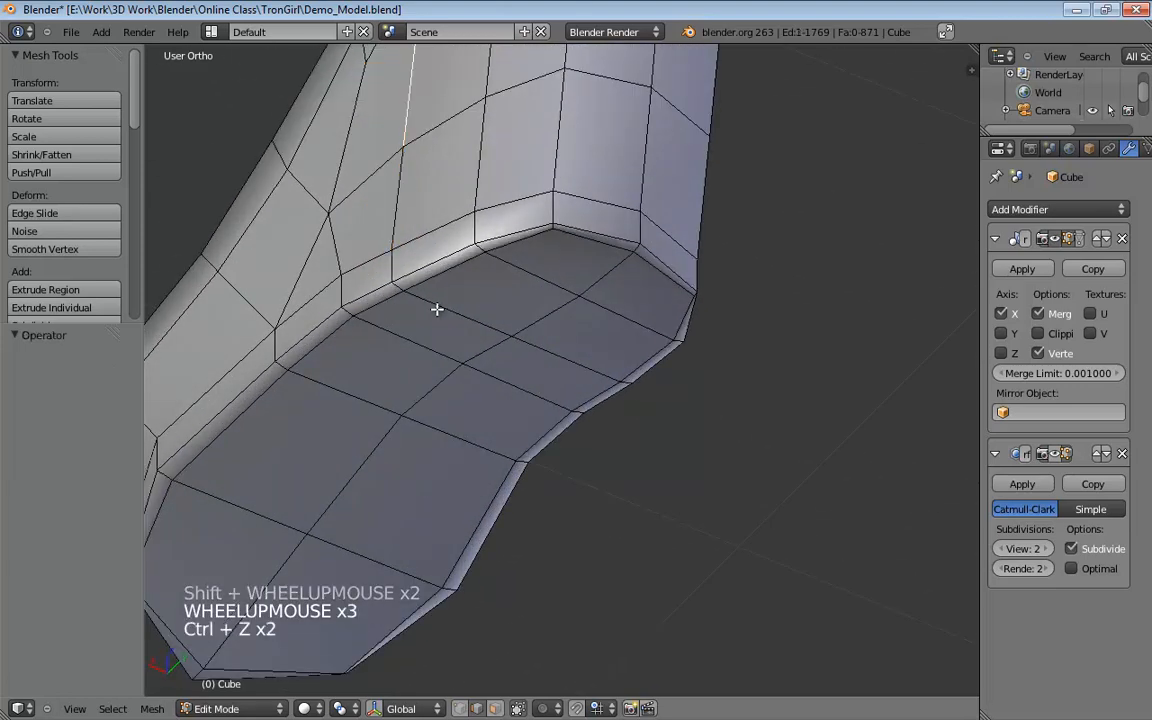
key(ctrl+z)
key(ctrl+z)
key(ctrl+z)
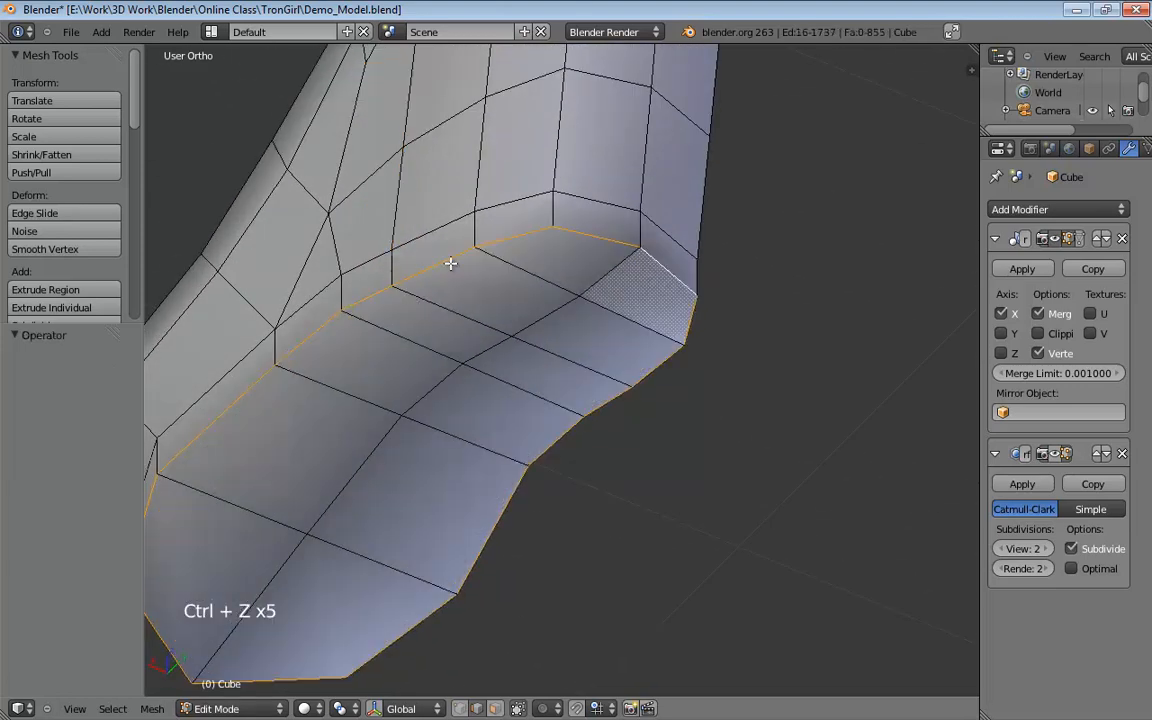
Move three connected vertical edges on the wedge's side, running down to the sole, about -0.027 along the X axis.
middle_drag(450, 263, 406, 532)
click(399, 532)
shift+click(407, 458)
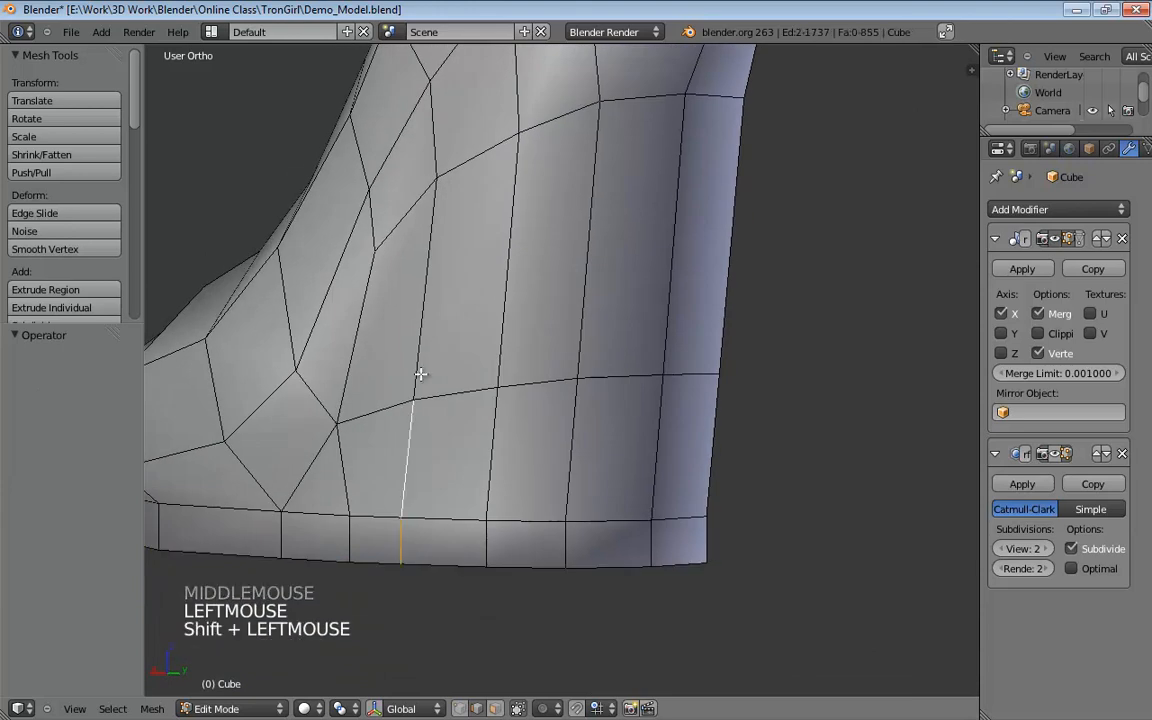
shift+click(432, 330)
middle_drag(463, 275, 411, 309)
key(g)
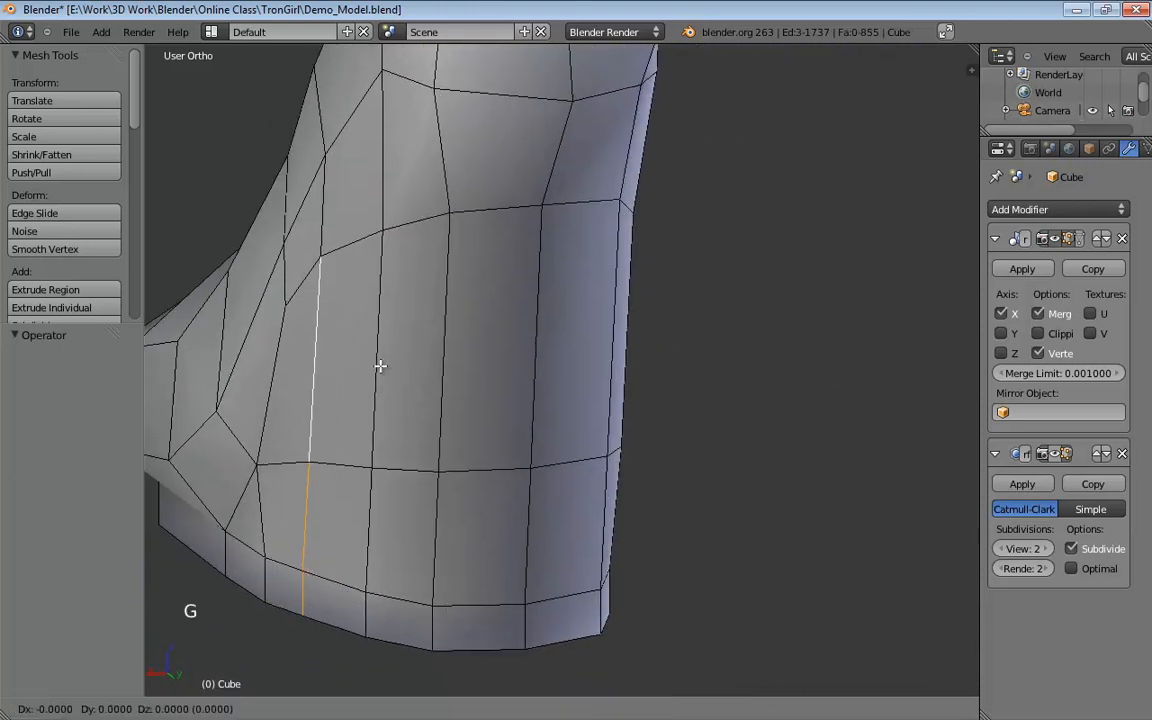
key(x)
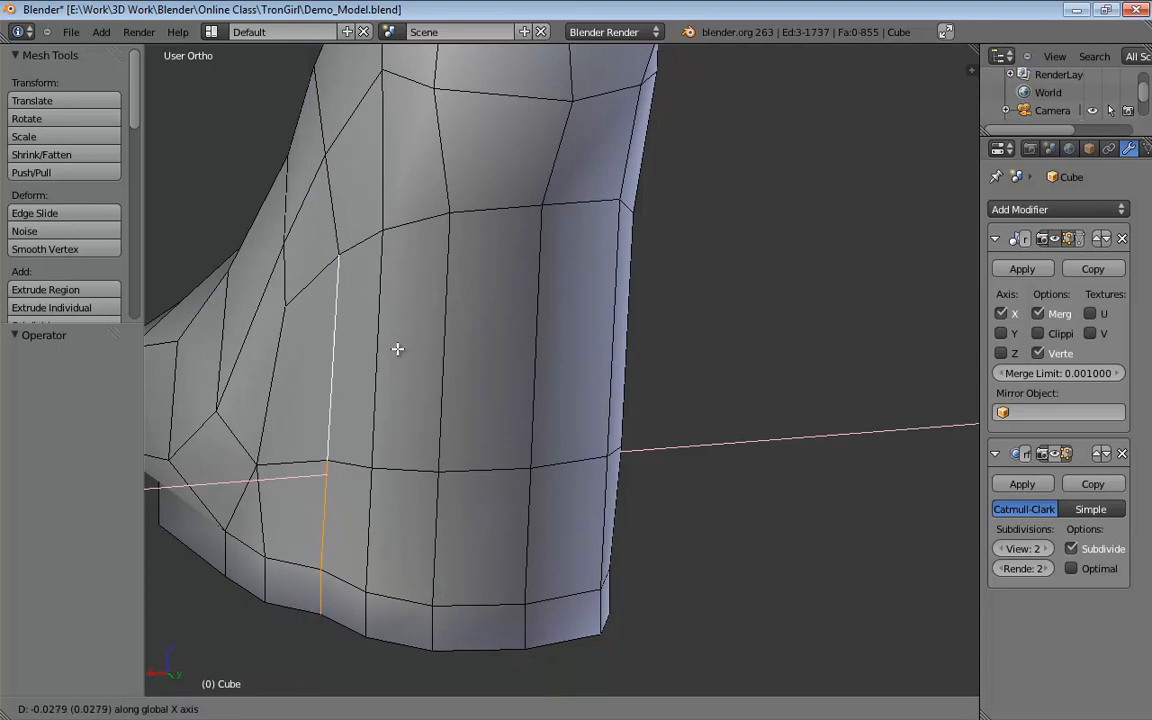
click(398, 347)
In vertex selection mode, move the vertex directly above those edges outward in two small moves, the second about 0.014 along X.
middle_drag(398, 347, 341, 322)
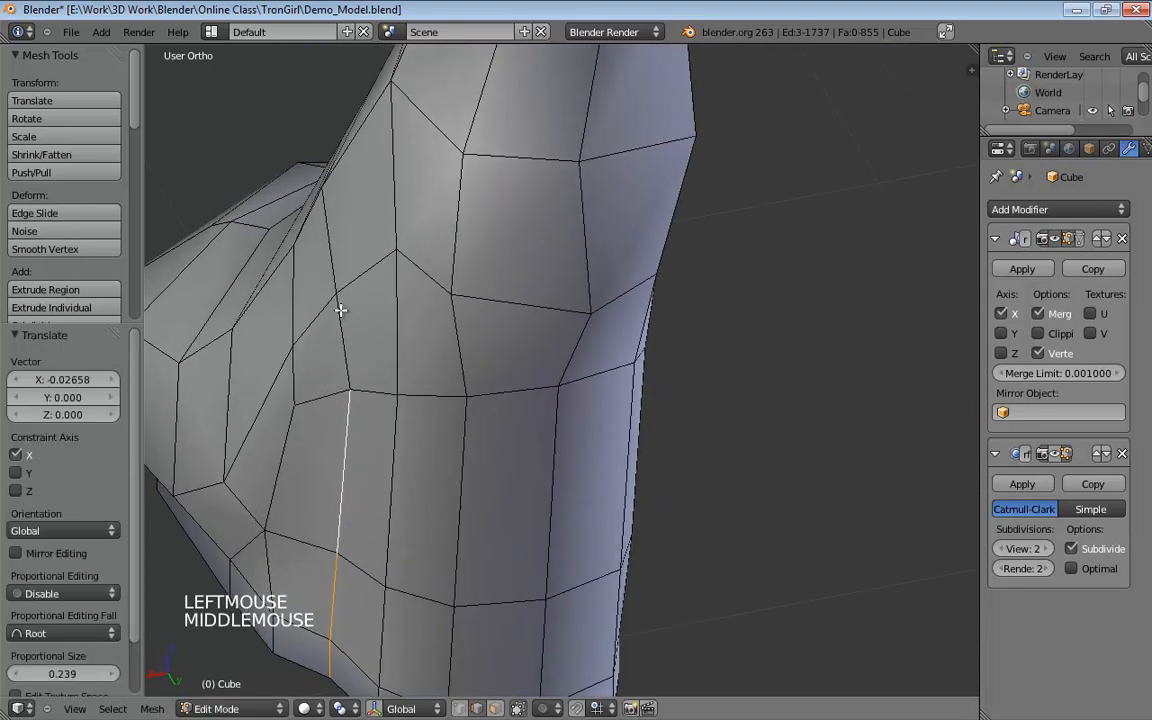
key(ctrl+Tab)
click(324, 300)
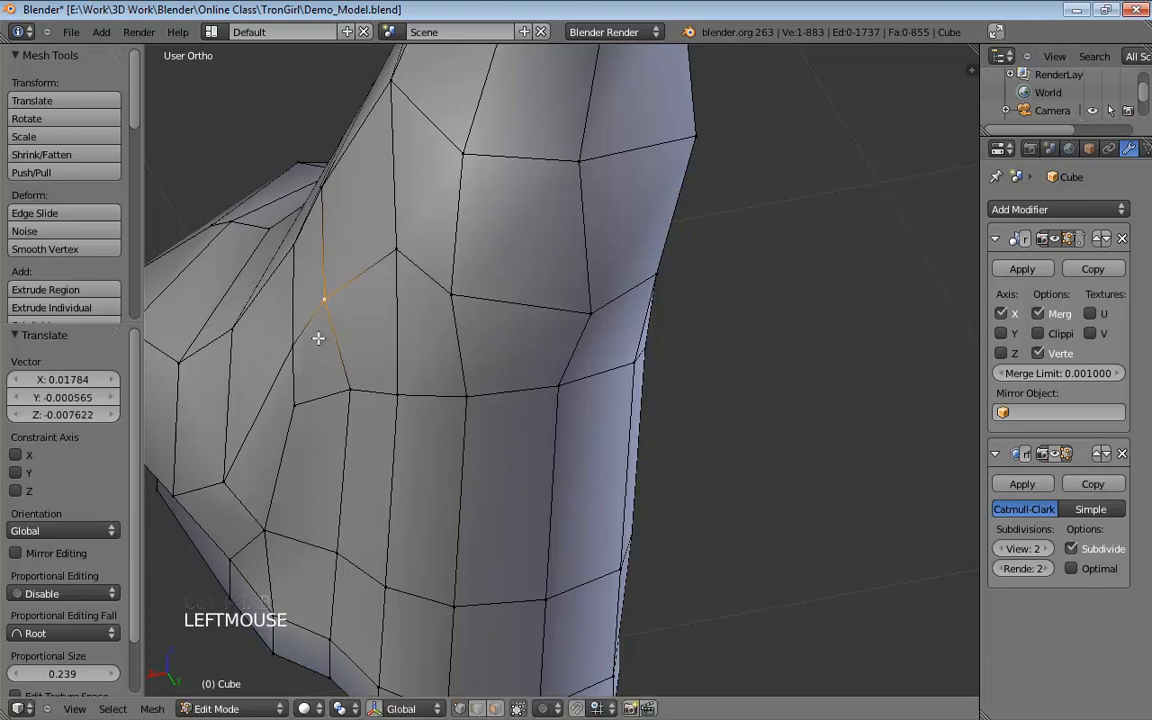
middle_drag(319, 344, 263, 328)
drag(238, 304, 231, 303)
Select the next column's three vertical edges down to the sole, toward the heel, and move them about -0.021 along the X axis.
middle_drag(275, 329, 257, 206)
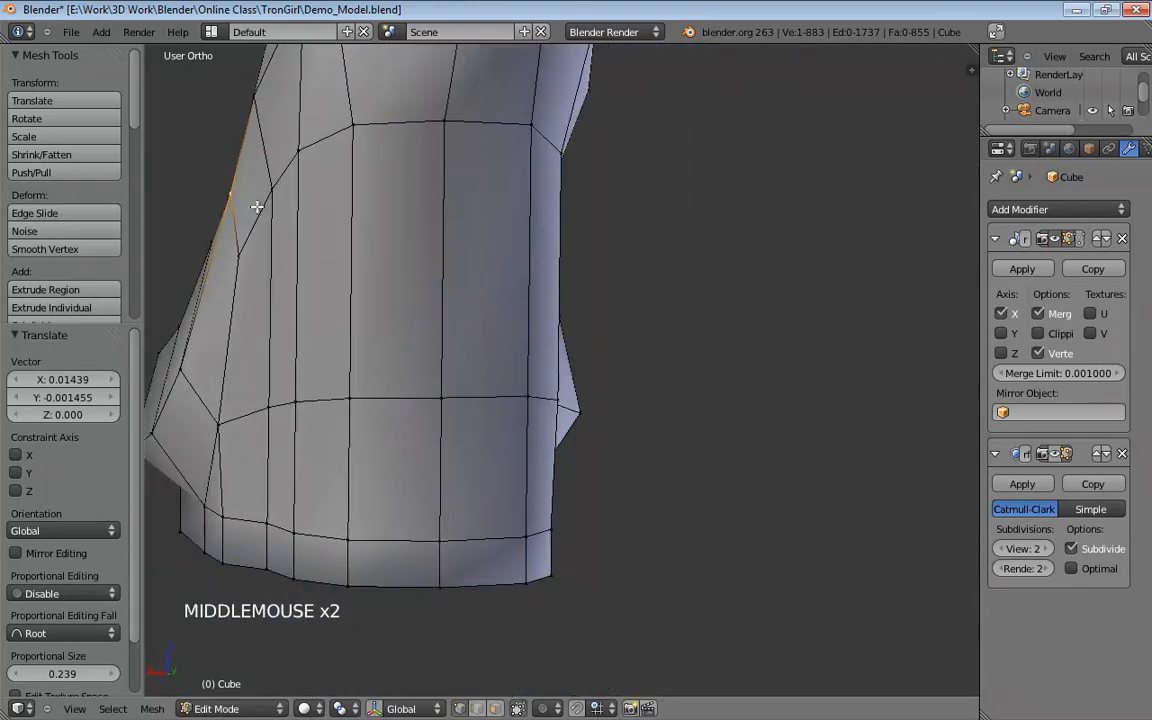
click(296, 151)
shift+click(298, 460)
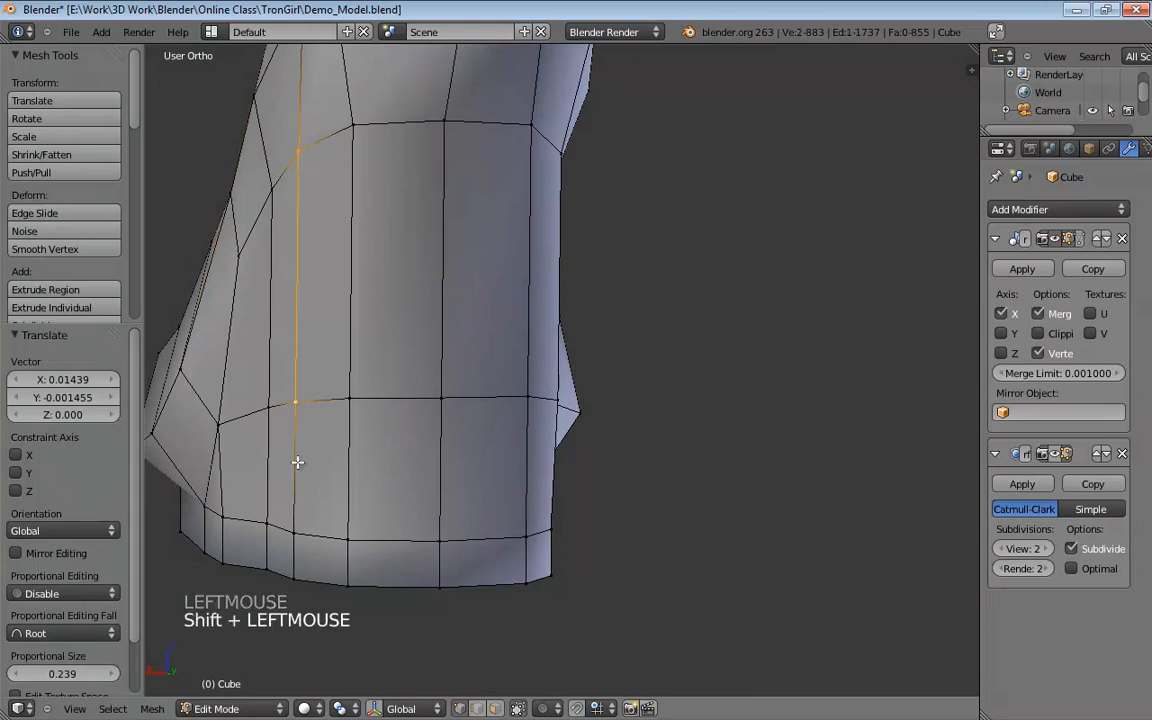
key(ctrl+Tab)
click(301, 411)
shift+click(298, 459)
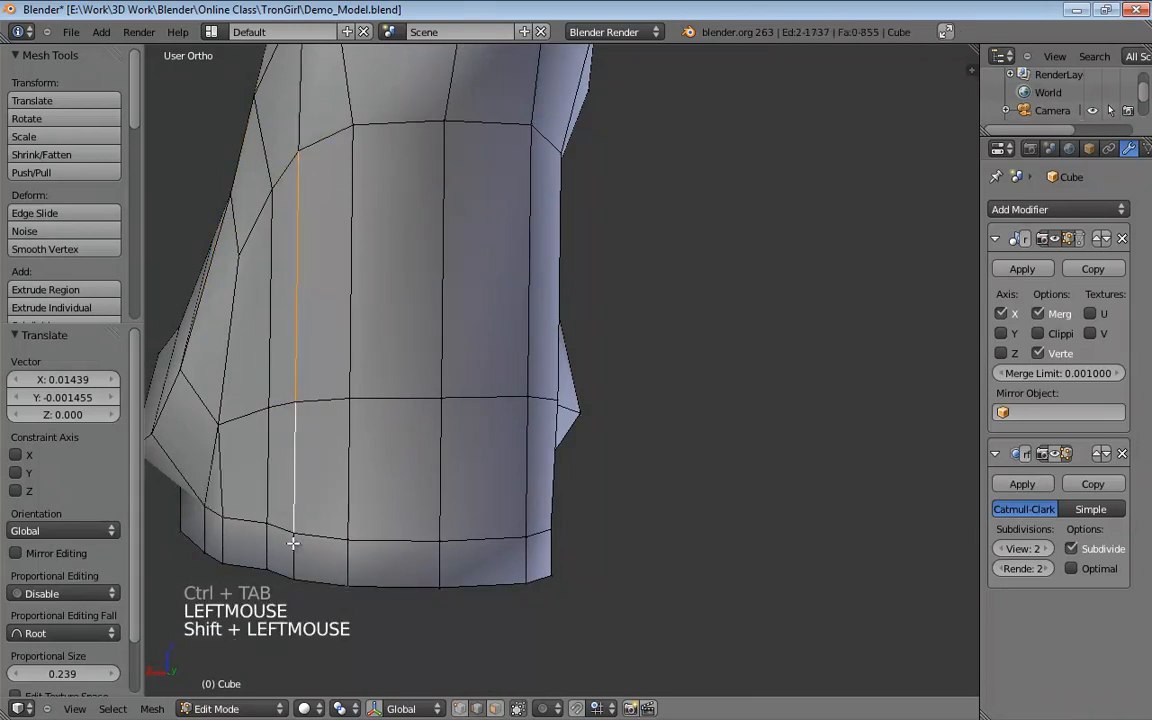
shift+click(296, 540)
key(g)
key(x)
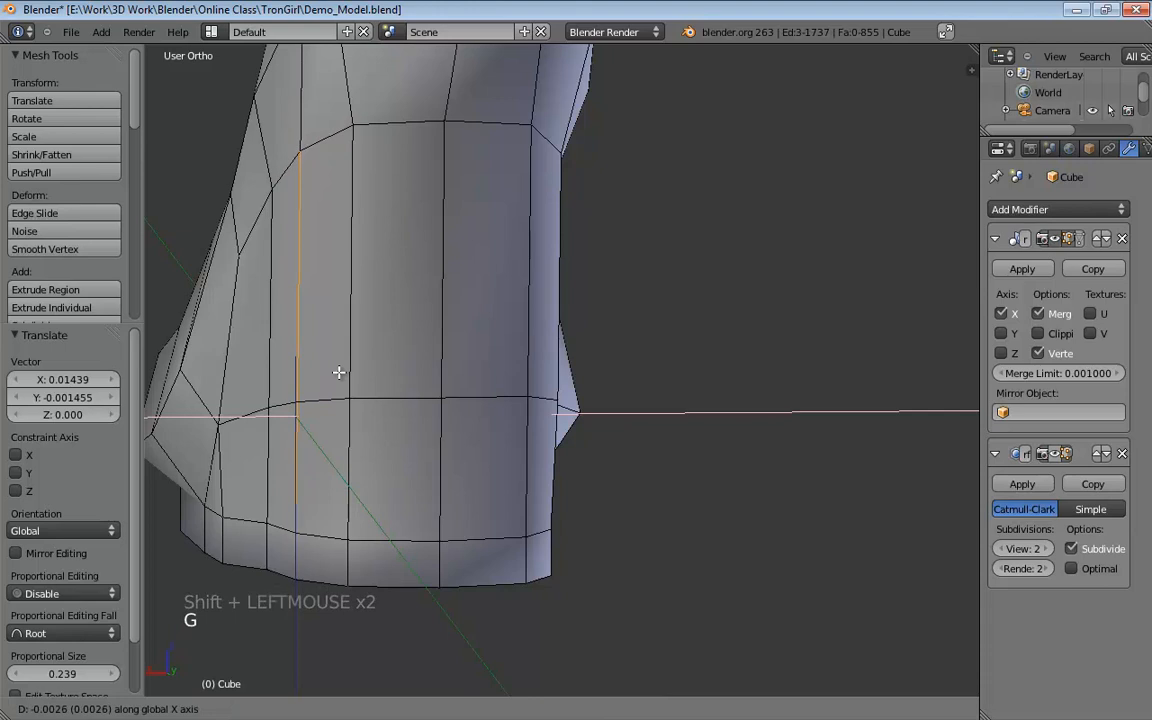
click(351, 369)
Move the same three vertical edges about -0.029 along the Y axis, toward the toe.
middle_drag(351, 369, 575, 362)
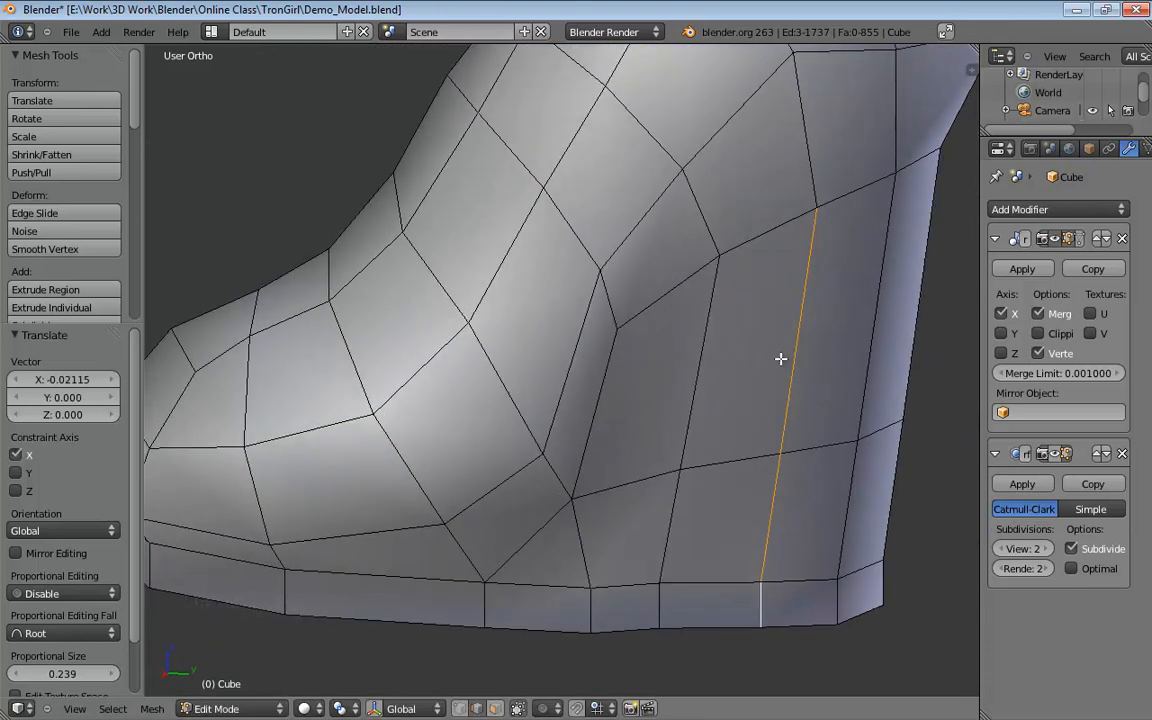
key(g)
key(y)
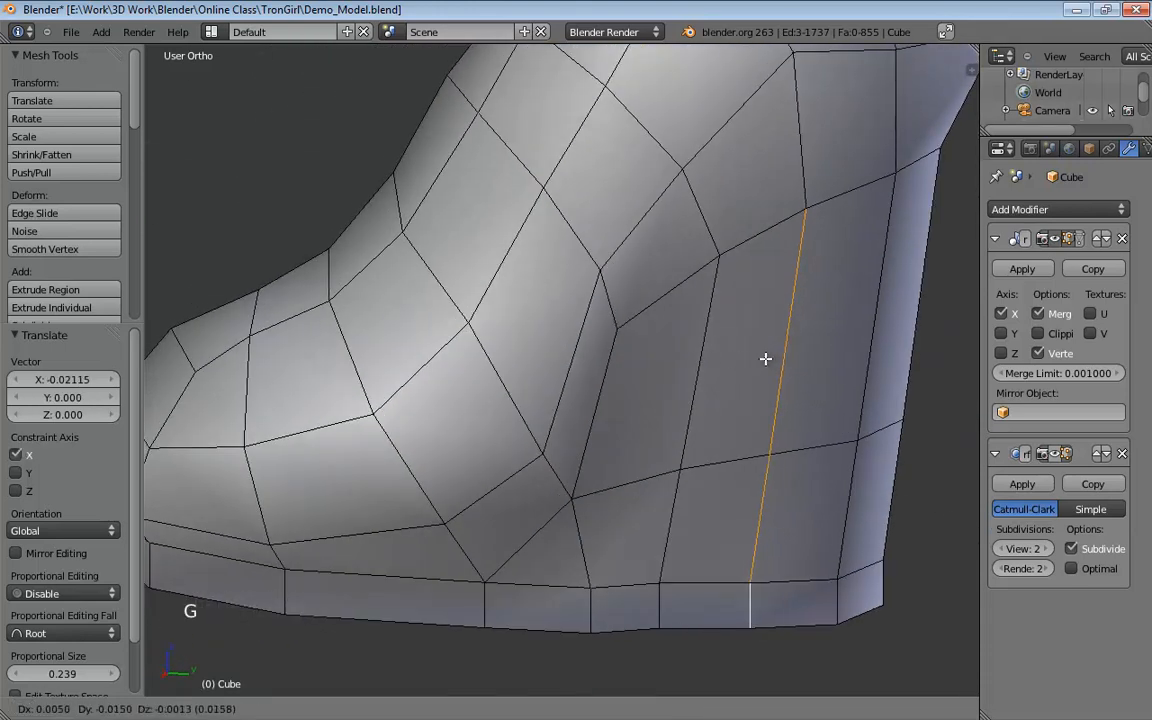
click(758, 358)
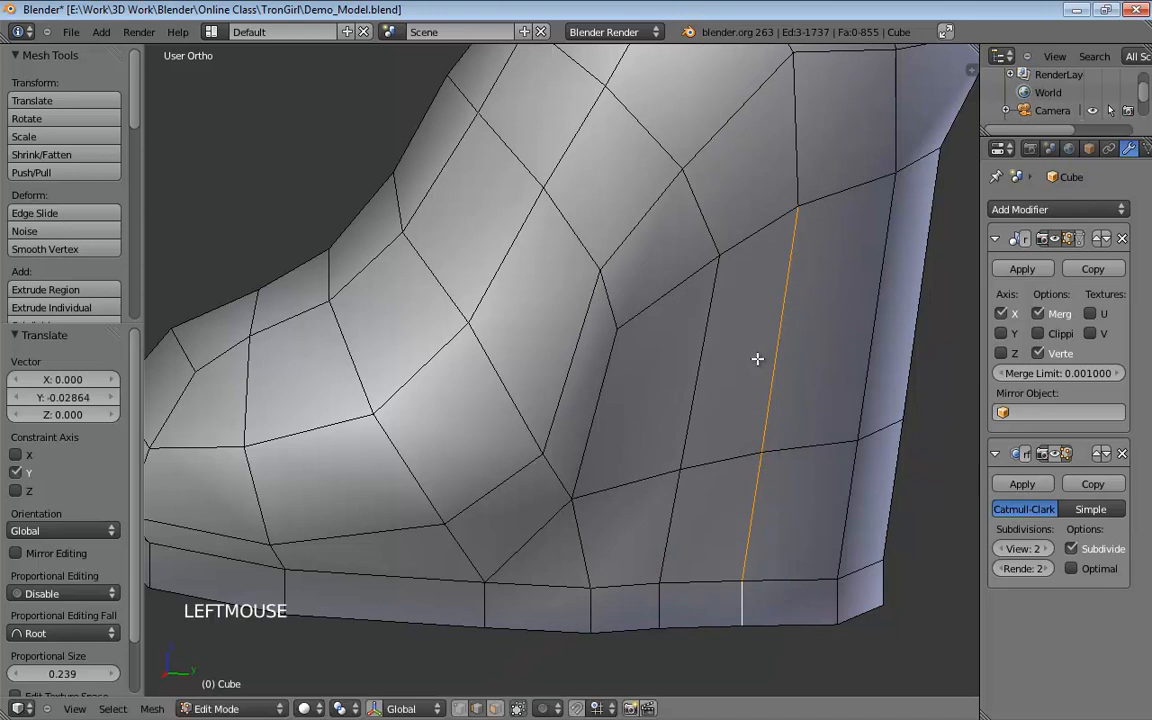
Move the short vertical sole edge at the start of the wedge's arch about -0.032 along the X axis.
middle_drag(758, 358, 689, 355)
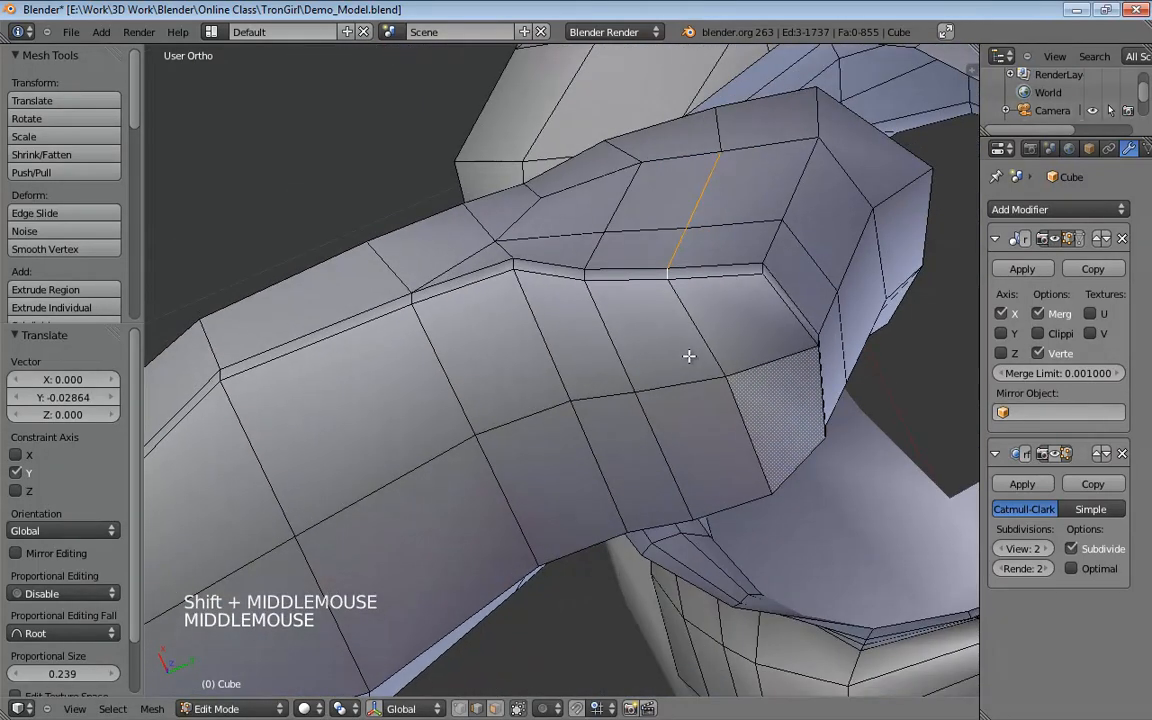
click(515, 275)
middle_drag(515, 275, 569, 310)
key(g)
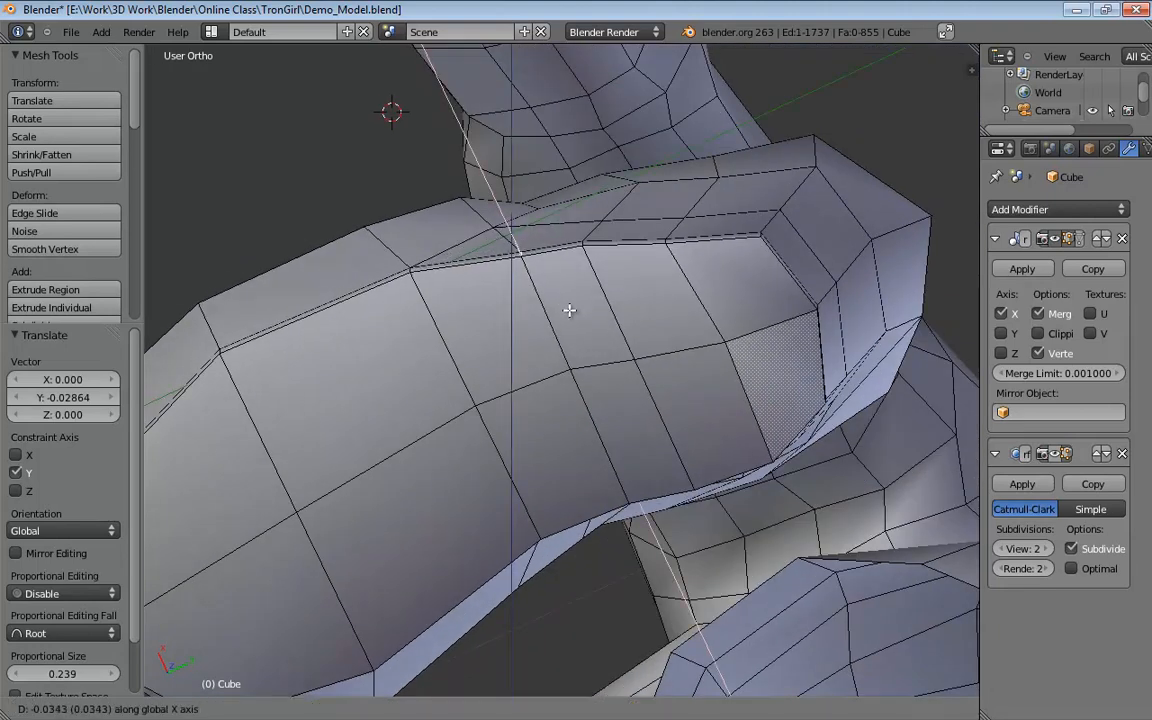
click(569, 309)
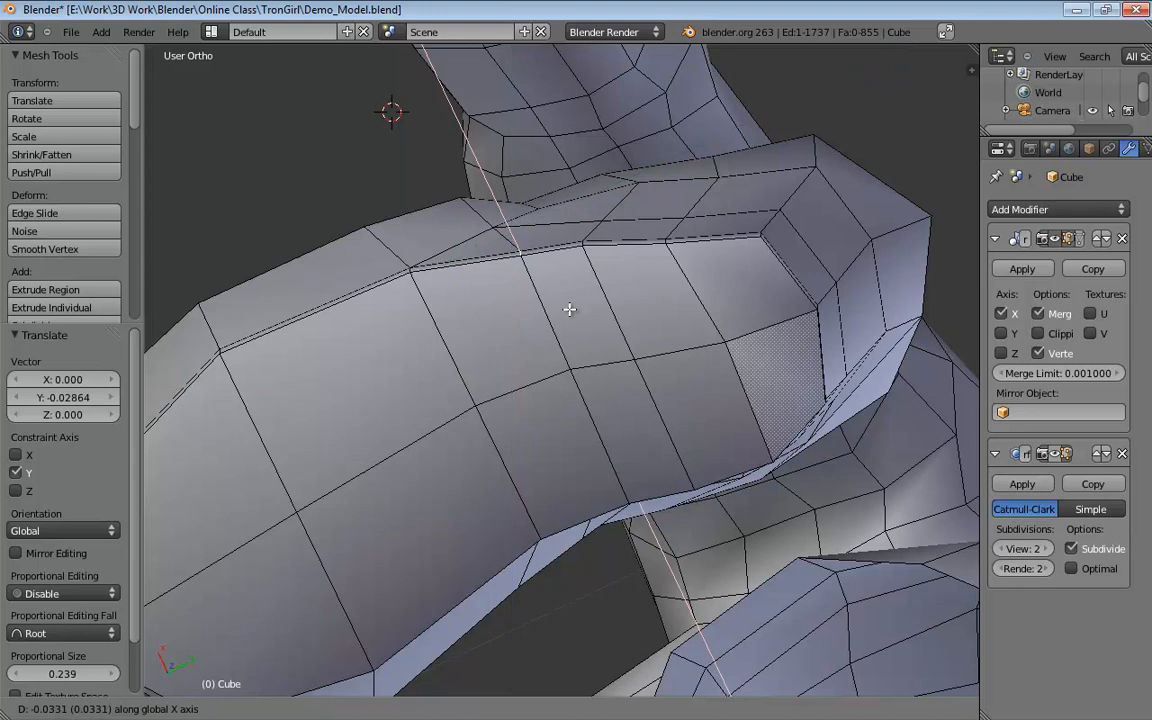
click(569, 309)
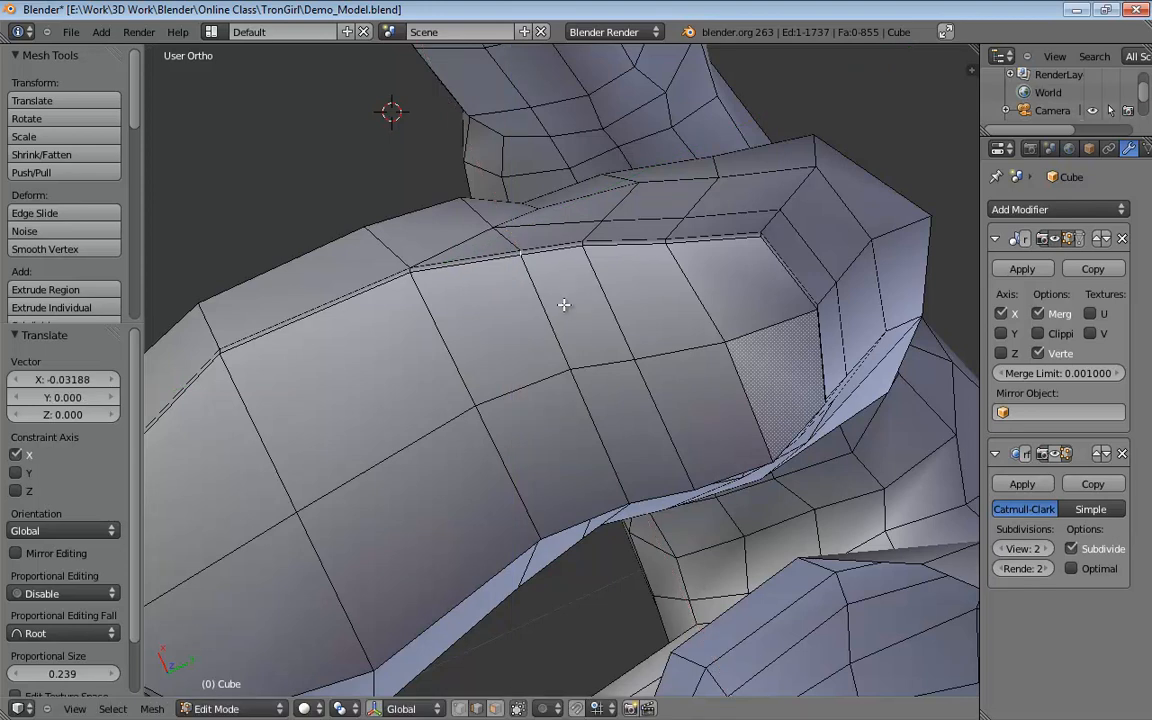
Move the short vertical sole edge at the heel's outer back corner about -0.025 along X and -0.018 along Y.
middle_drag(645, 240, 588, 322)
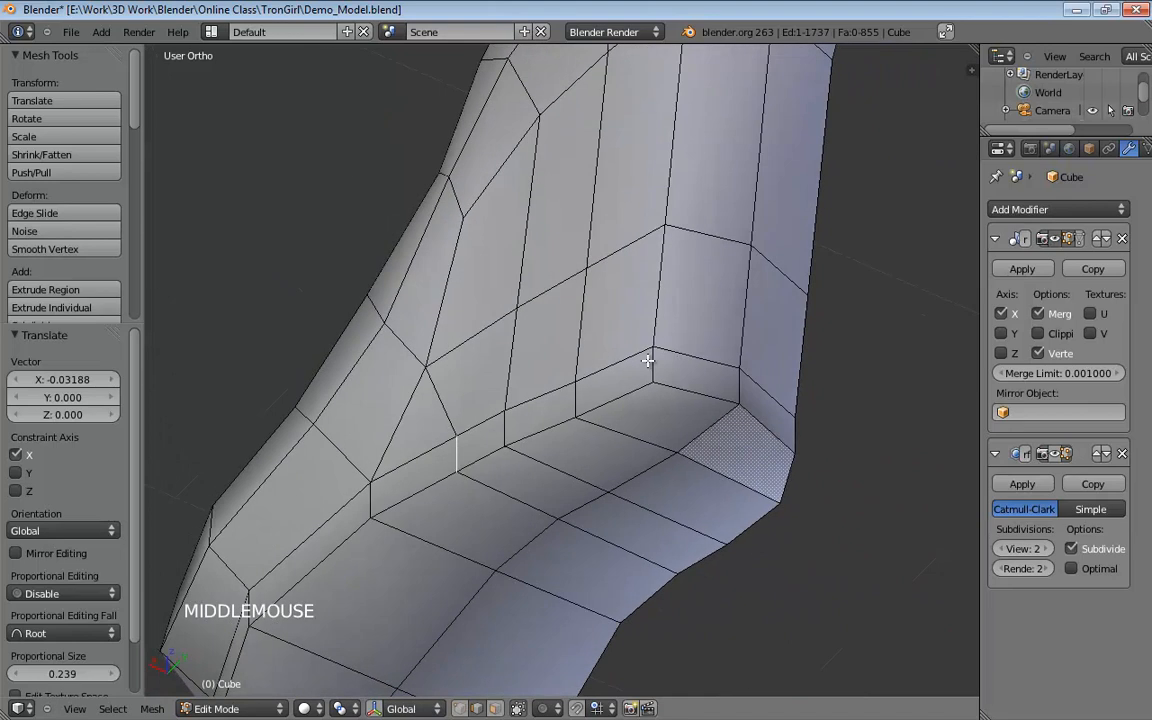
click(705, 350)
middle_drag(705, 350, 581, 285)
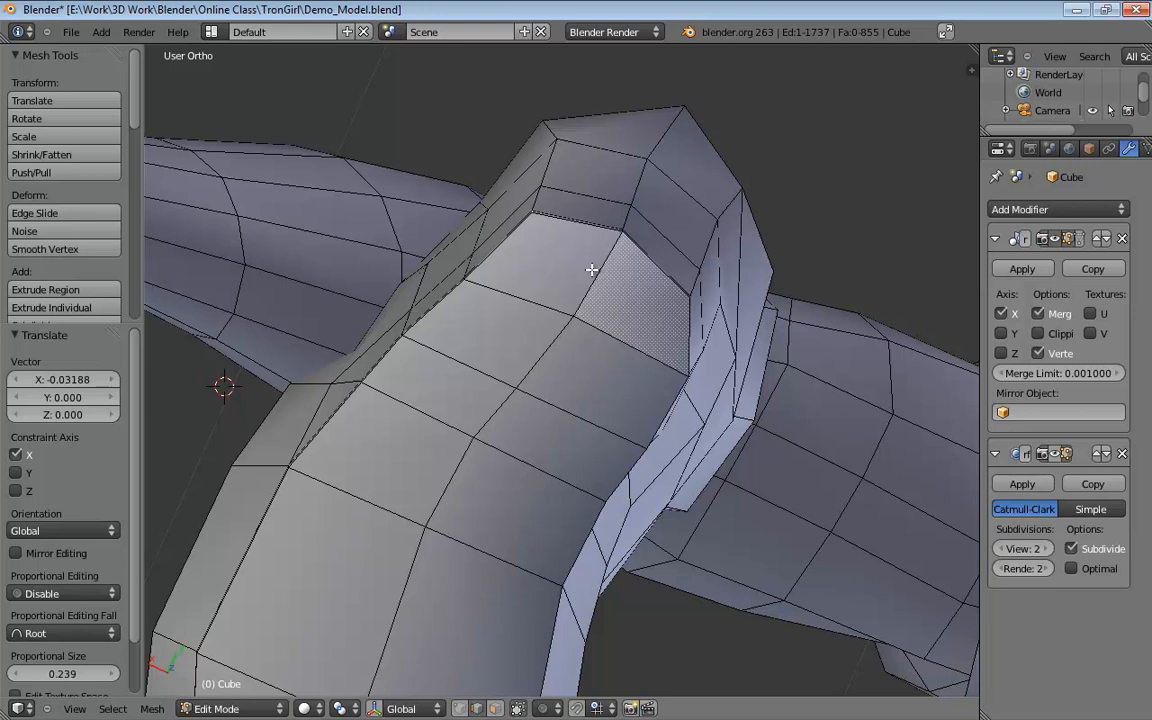
key(g)
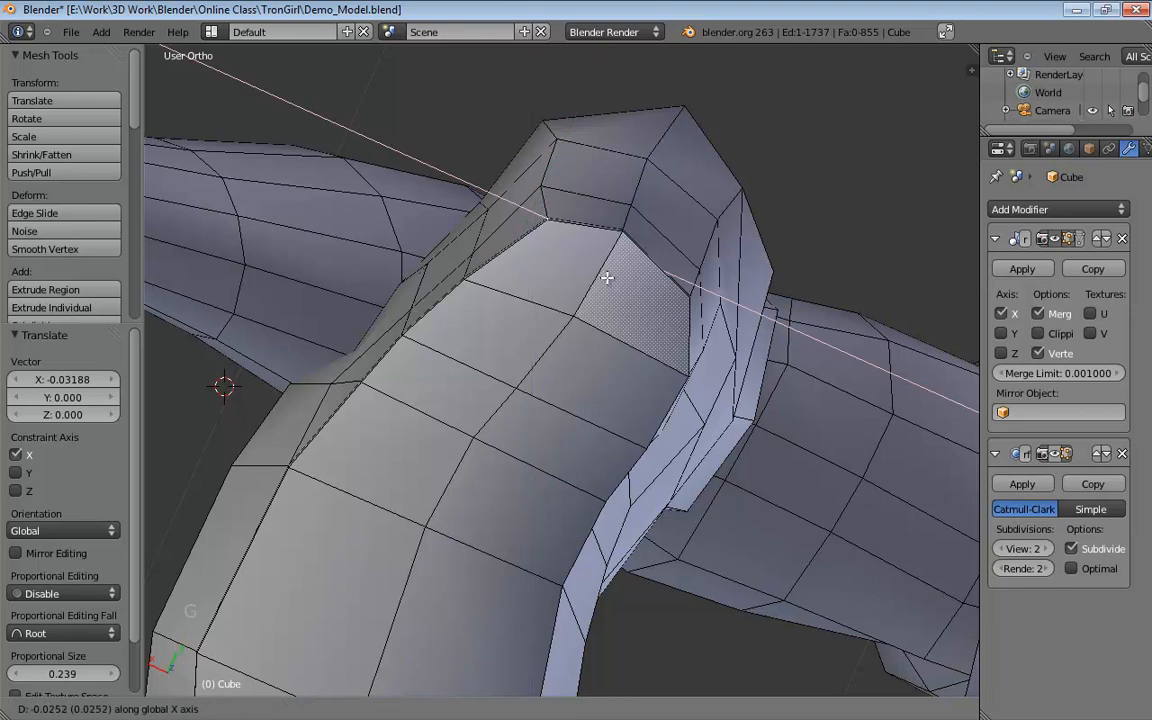
click(607, 278)
key(g)
key(y)
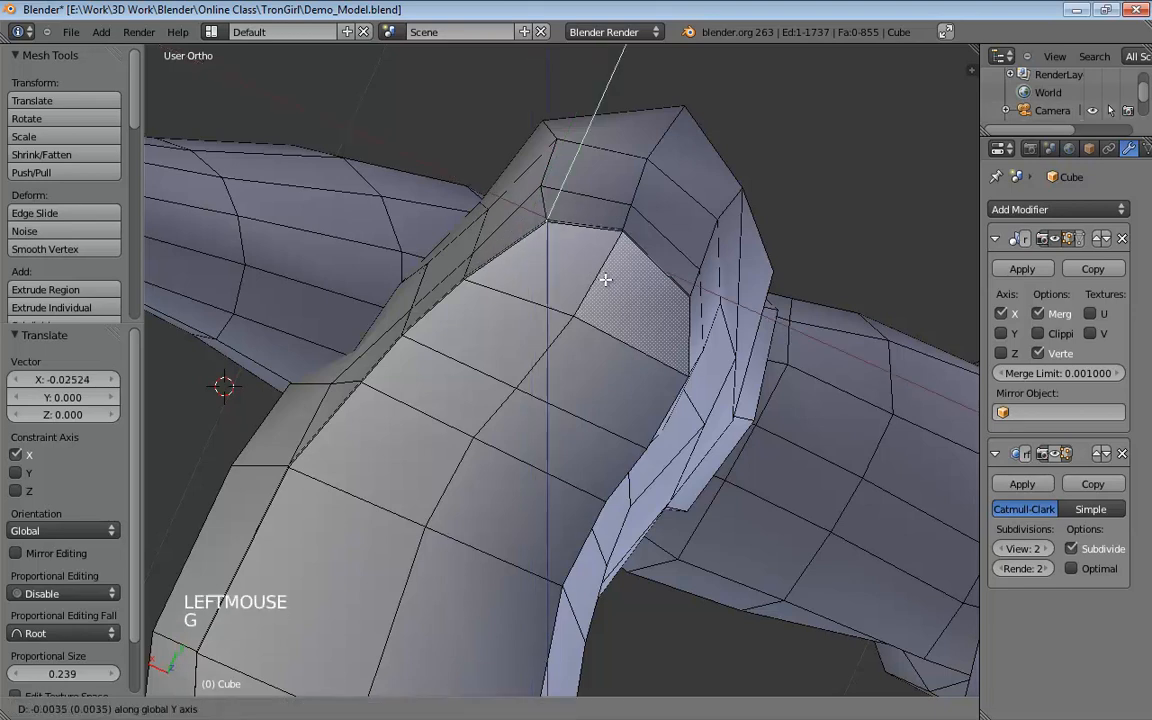
middle_drag(600, 289, 704, 451)
click(600, 289)
In vertex selection mode, shift the vertex above the heel's sole corner toward the toe and inward, in line with the corner edge.
key(ctrl+Tab)
click(697, 410)
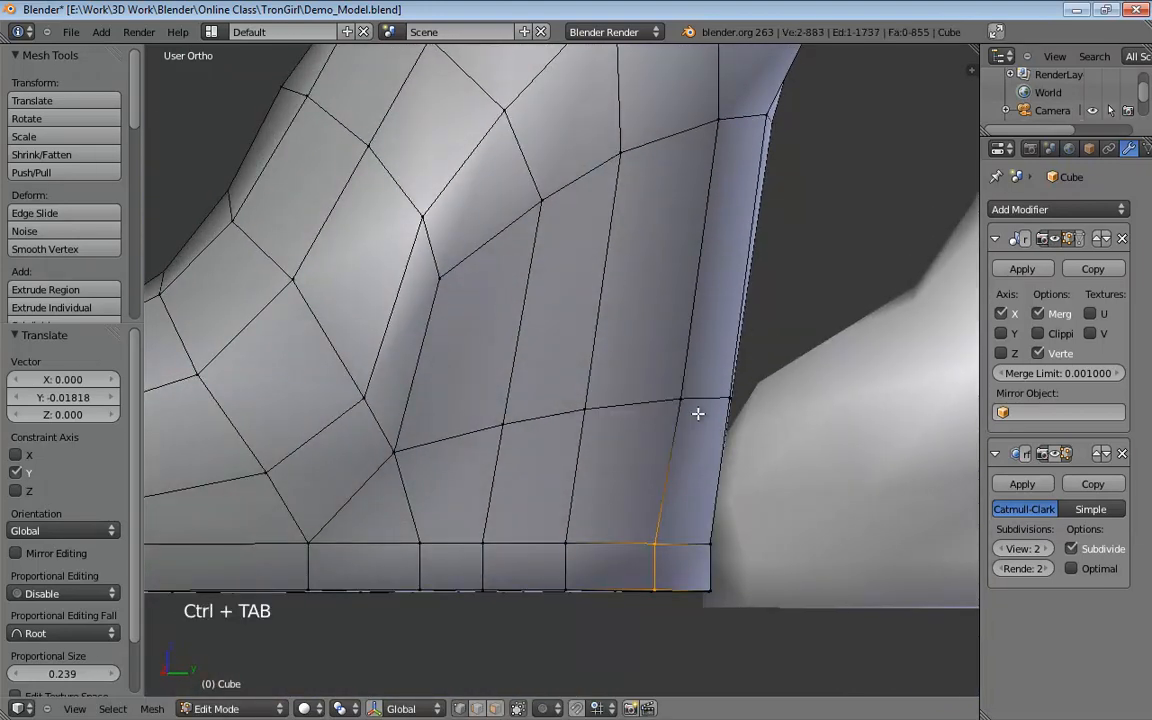
drag(680, 399, 661, 398)
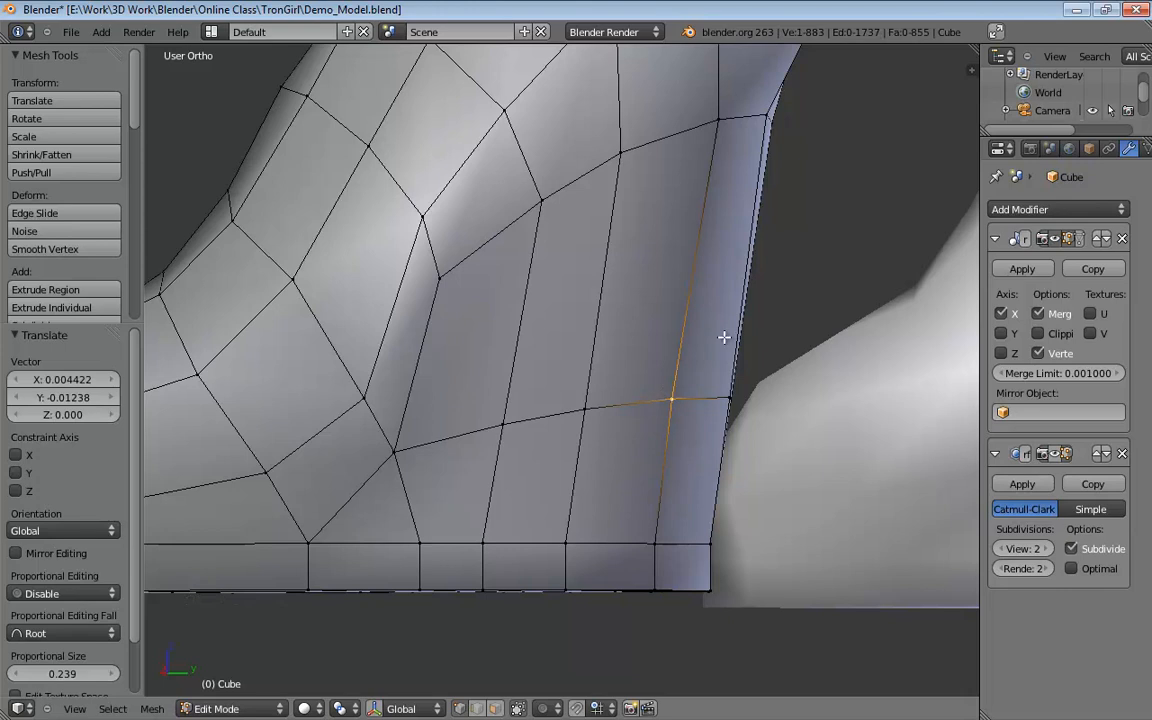
middle_drag(724, 338, 455, 438)
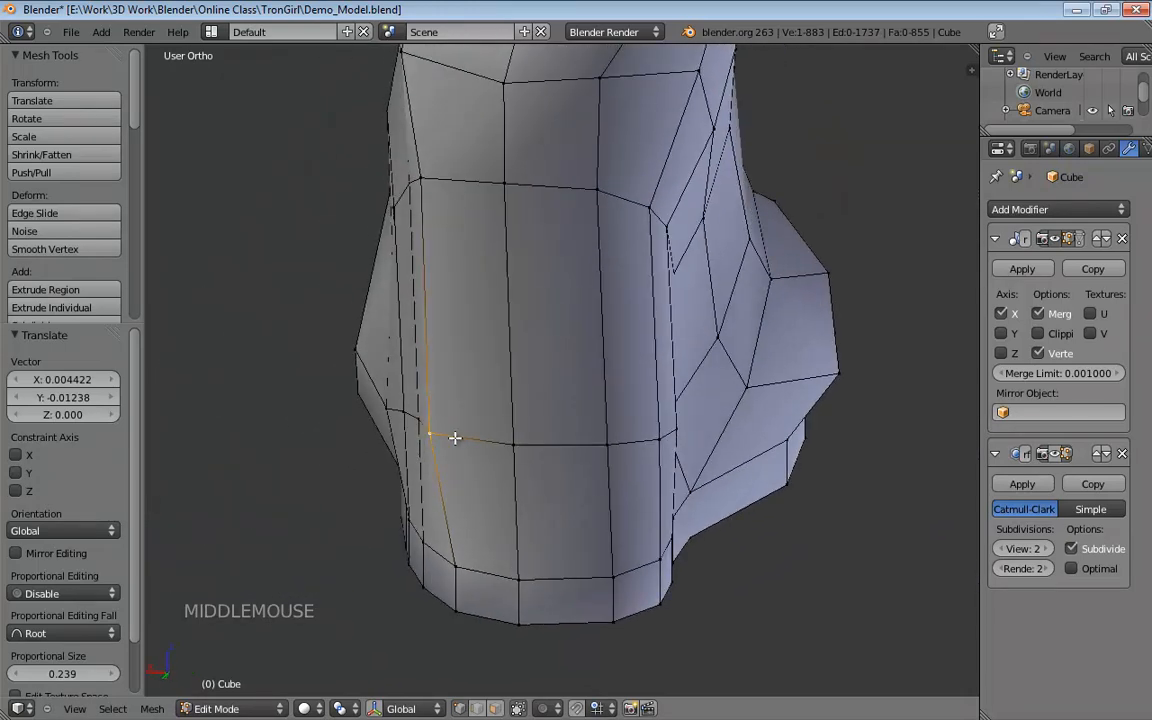
drag(433, 435, 446, 431)
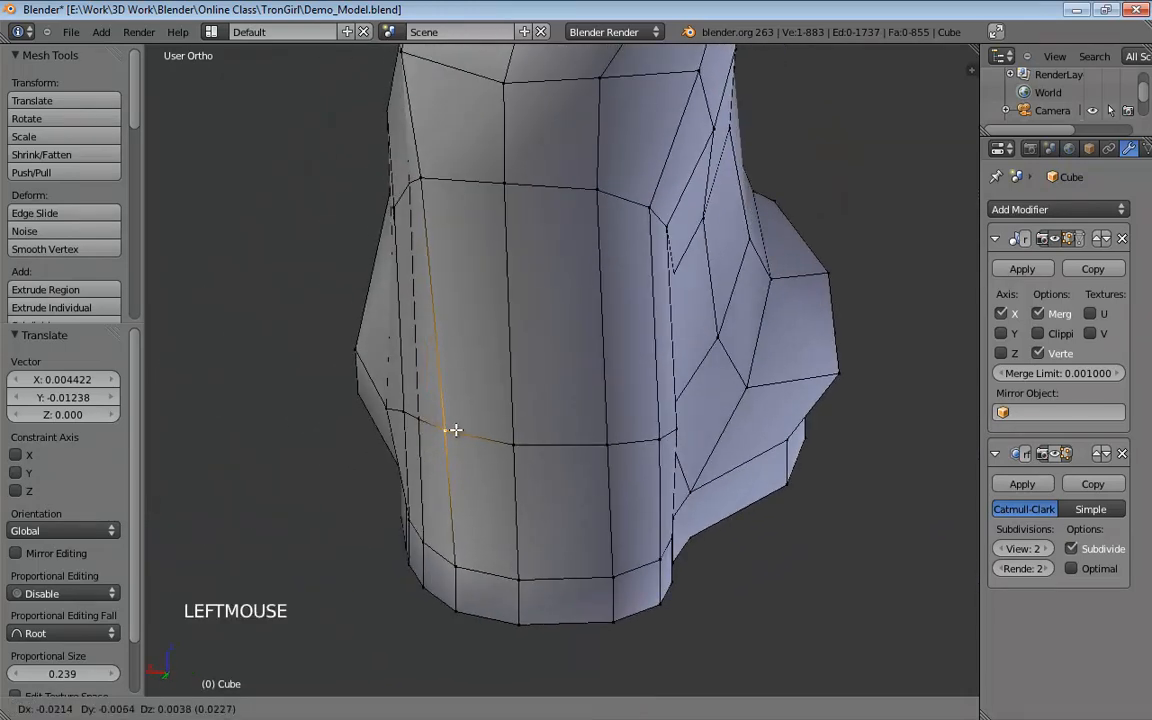
click(455, 430)
Move the upper vertex of the heel's corner column about -0.012 along X and nudge the vertex below it into line.
middle_drag(455, 430, 447, 225)
drag(422, 171, 437, 173)
click(453, 425)
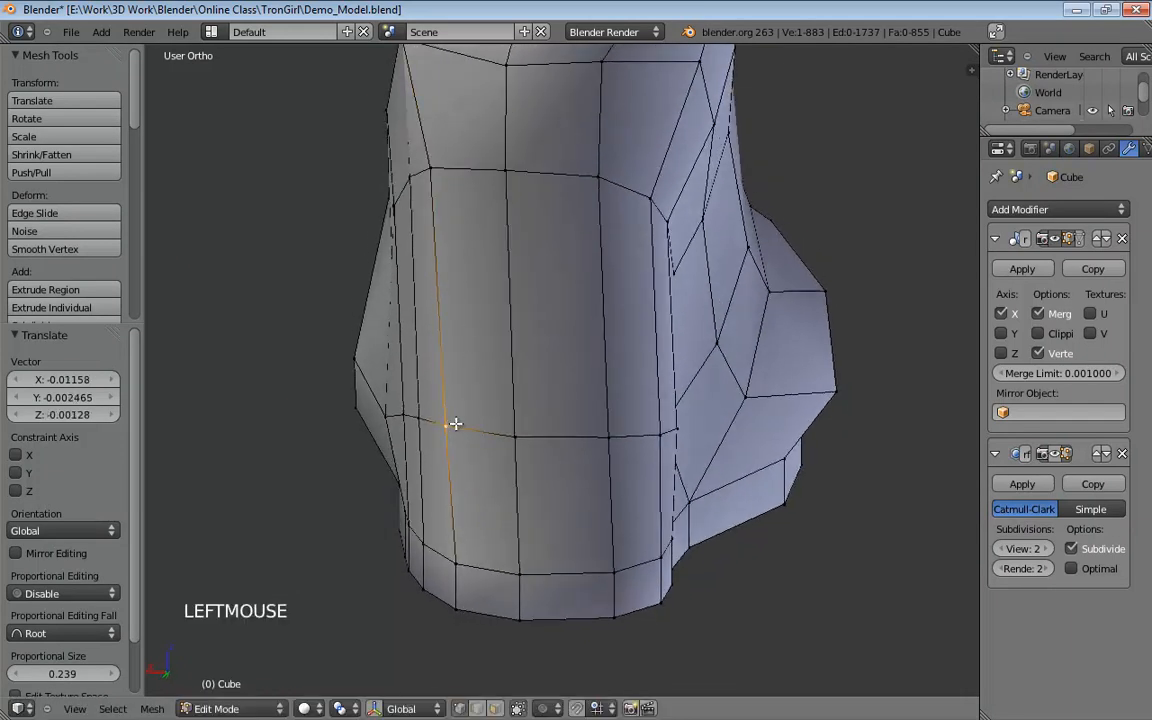
Switch to the right side view in wireframe shading to compare the heel with the reference drawing.
middle_drag(460, 409, 488, 367)
middle_drag(584, 316, 616, 333)
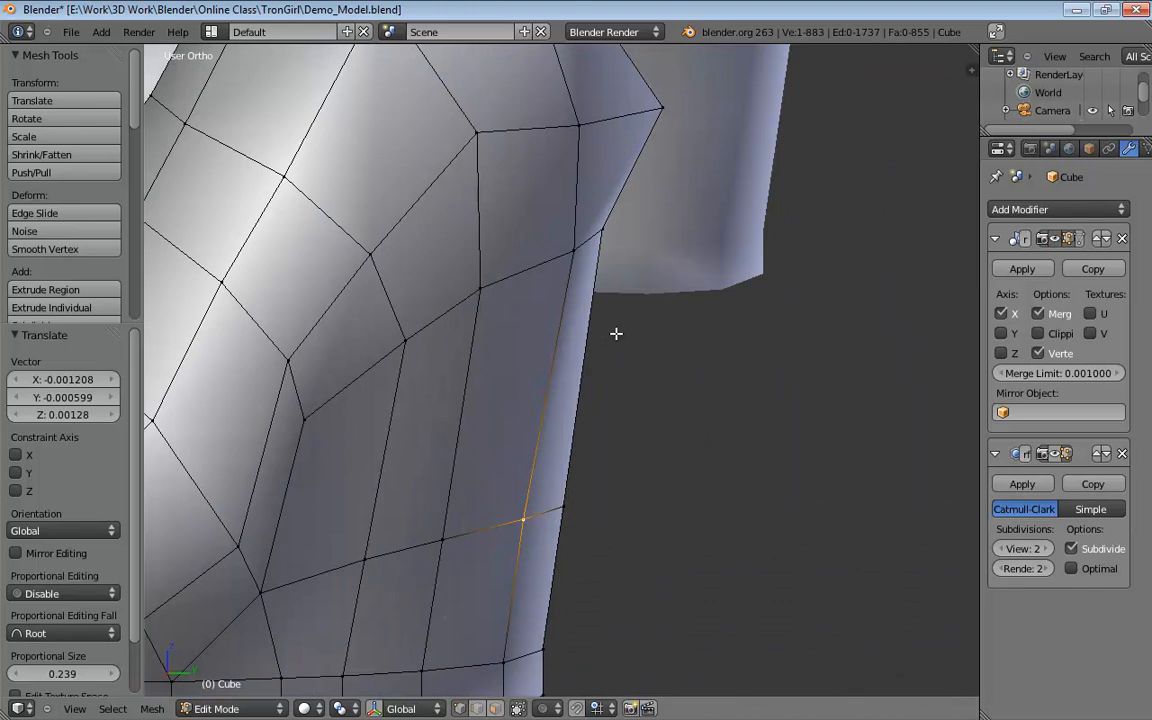
shift+middle_drag(617, 394, 618, 298)
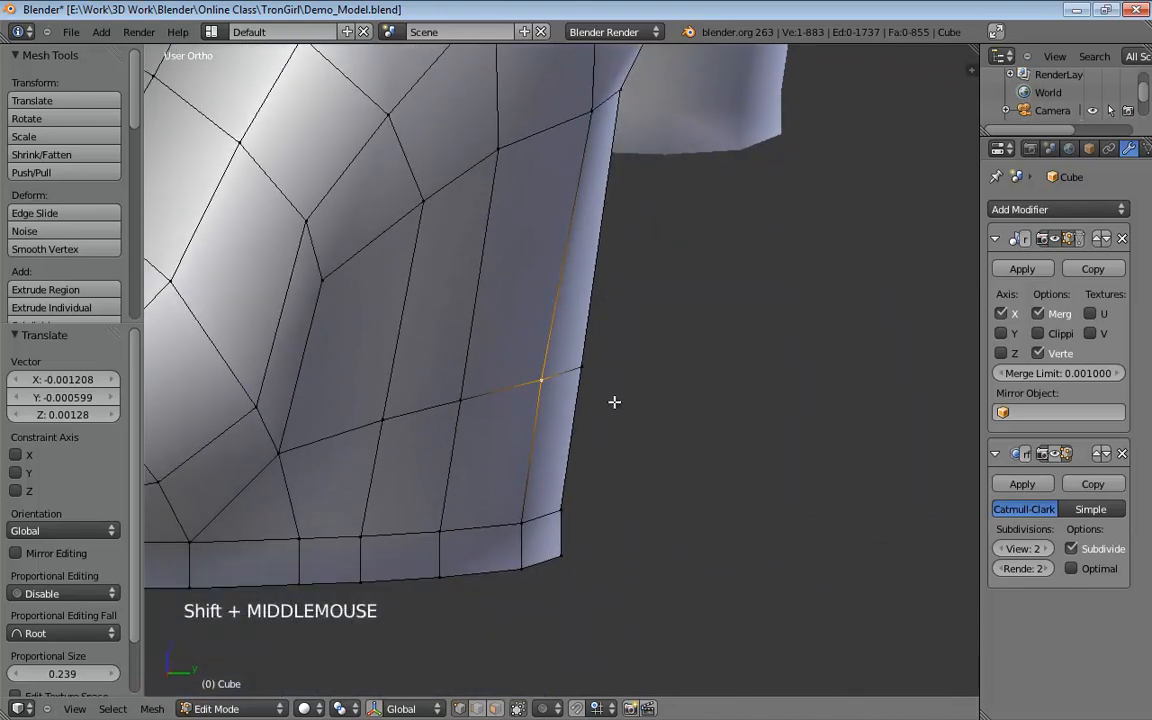
key(KP_3)
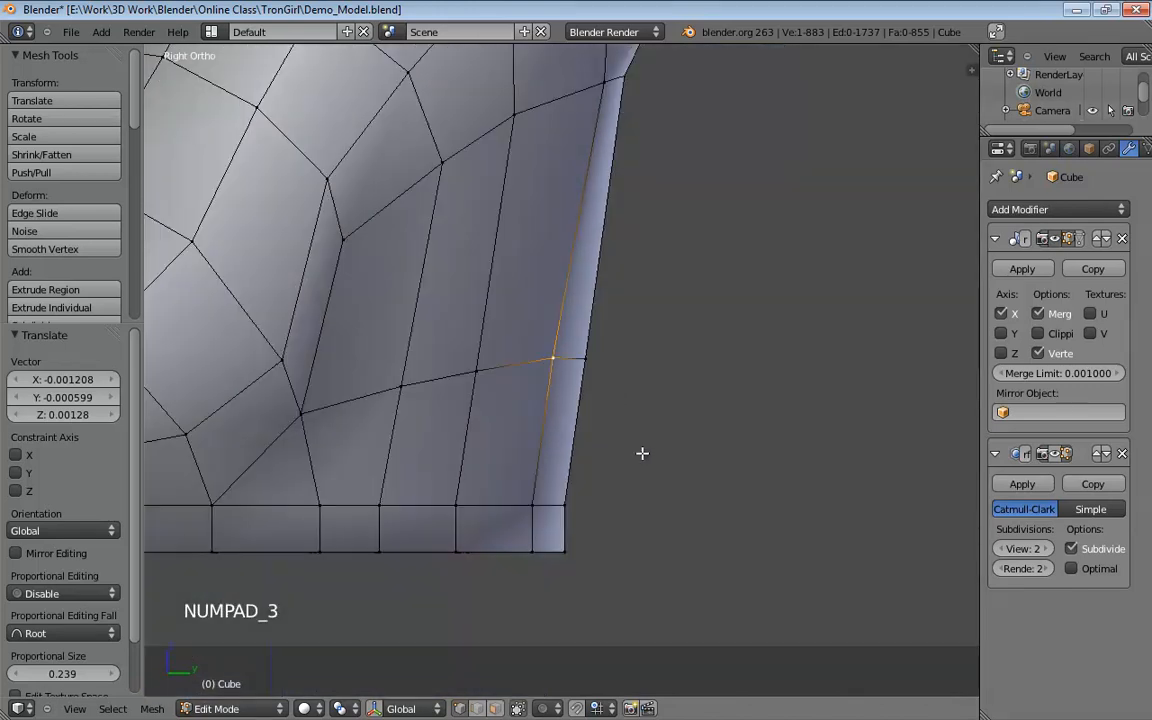
mouse_move(634, 475)
shift+middle_down()
mouse_move(638, 463)
mouse_move(926, 376)
mouse_move(645, 463)
shift+middle_up()
scroll(396, 401, down, 2)
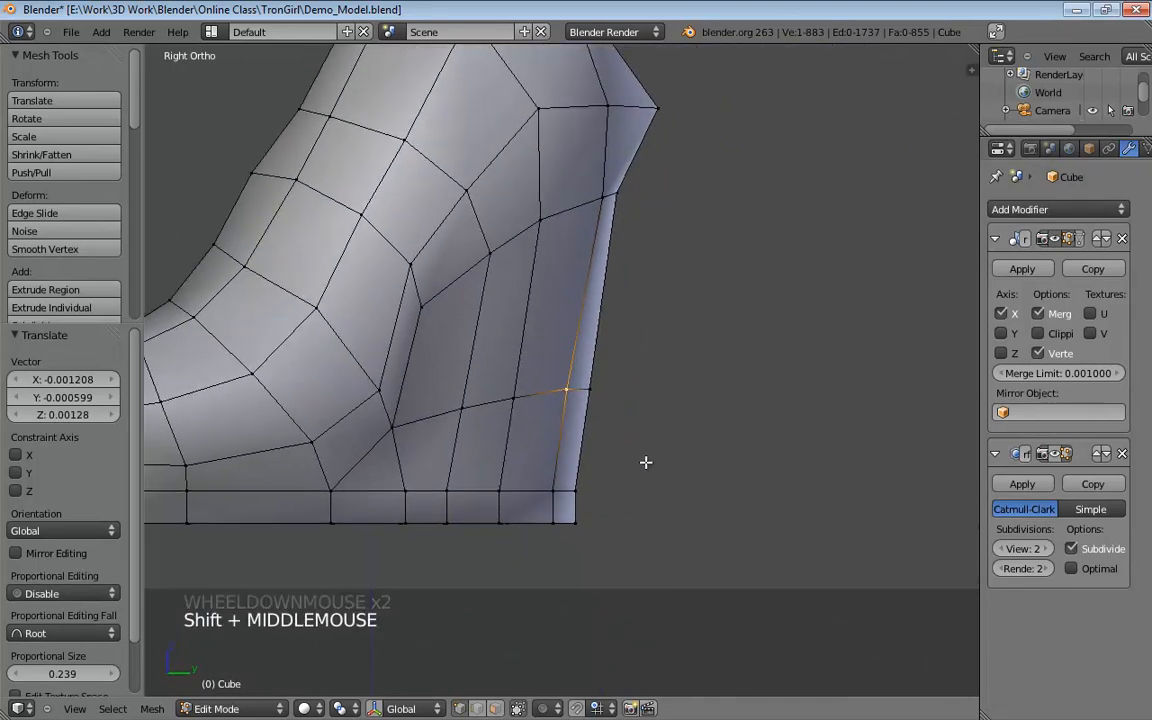
scroll(588, 389, up, 4)
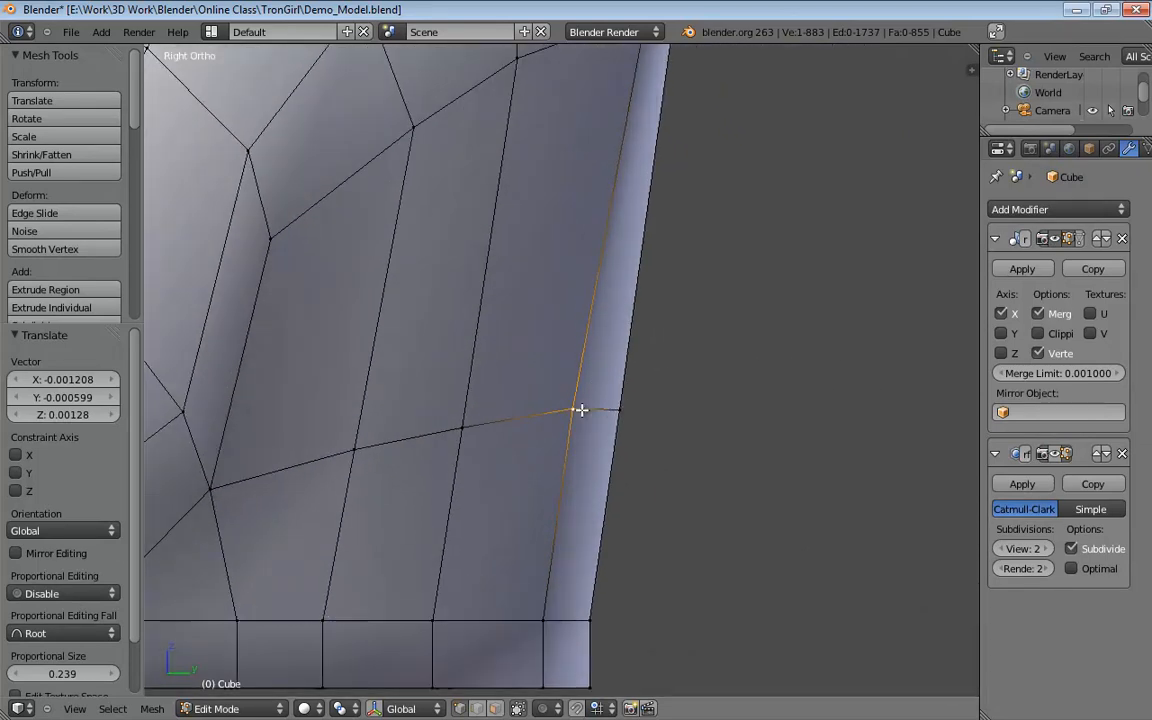
key(z)
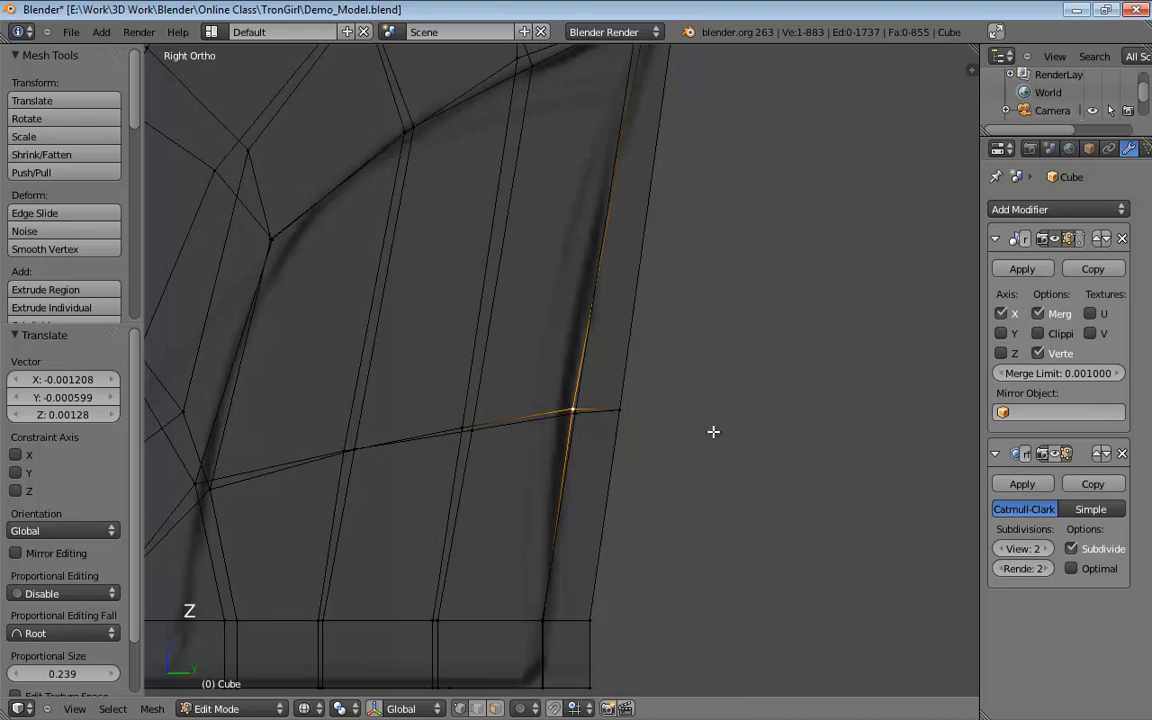
Box-select the lower back vertices of the heel and sole and move them about -0.041 along Y, onto the reference outline.
shift+middle_drag(713, 431, 727, 328)
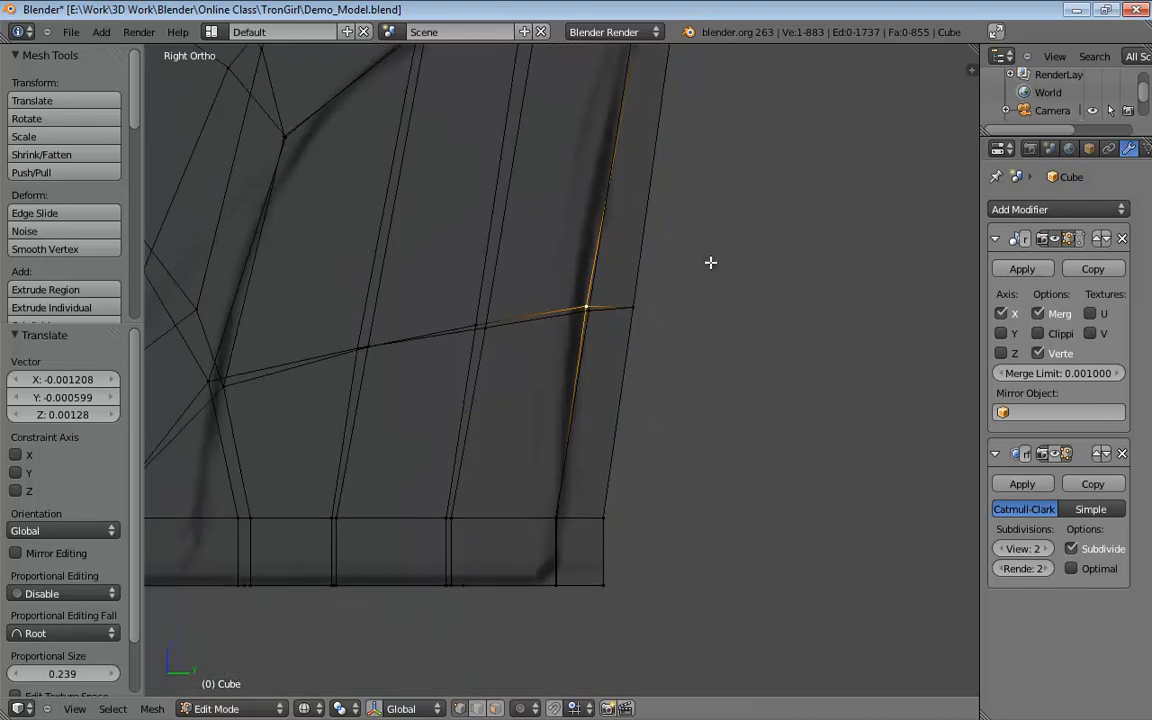
key(b)
drag(771, 310, 530, 646)
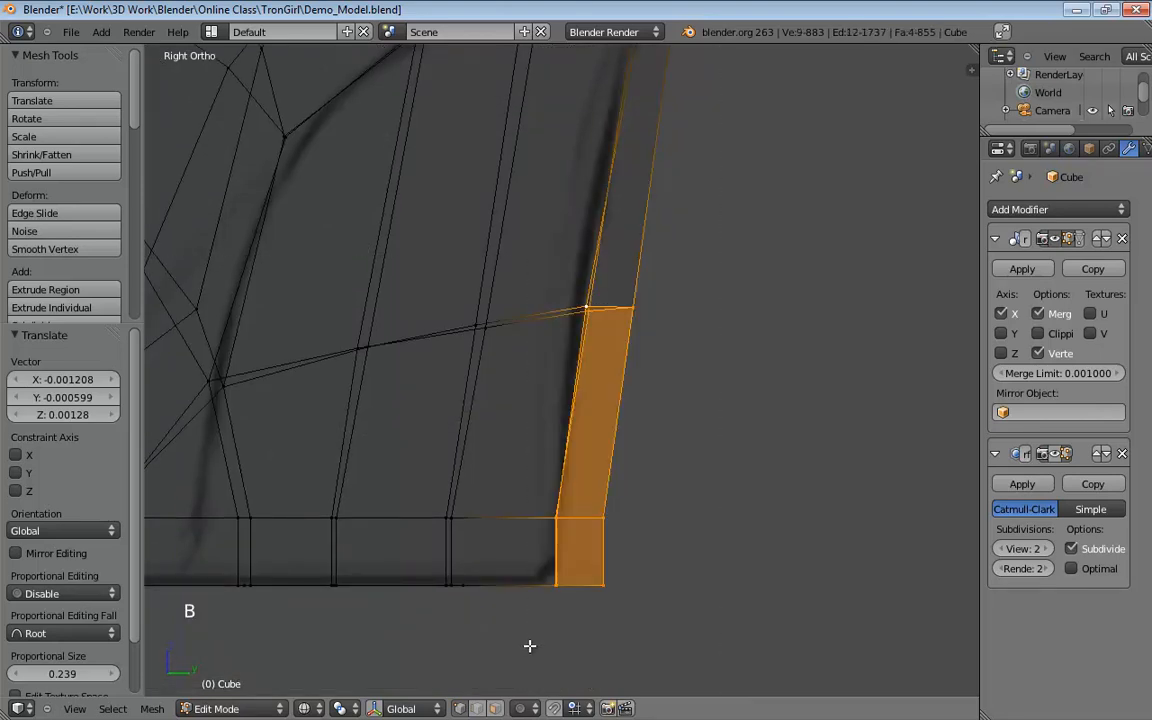
key(g)
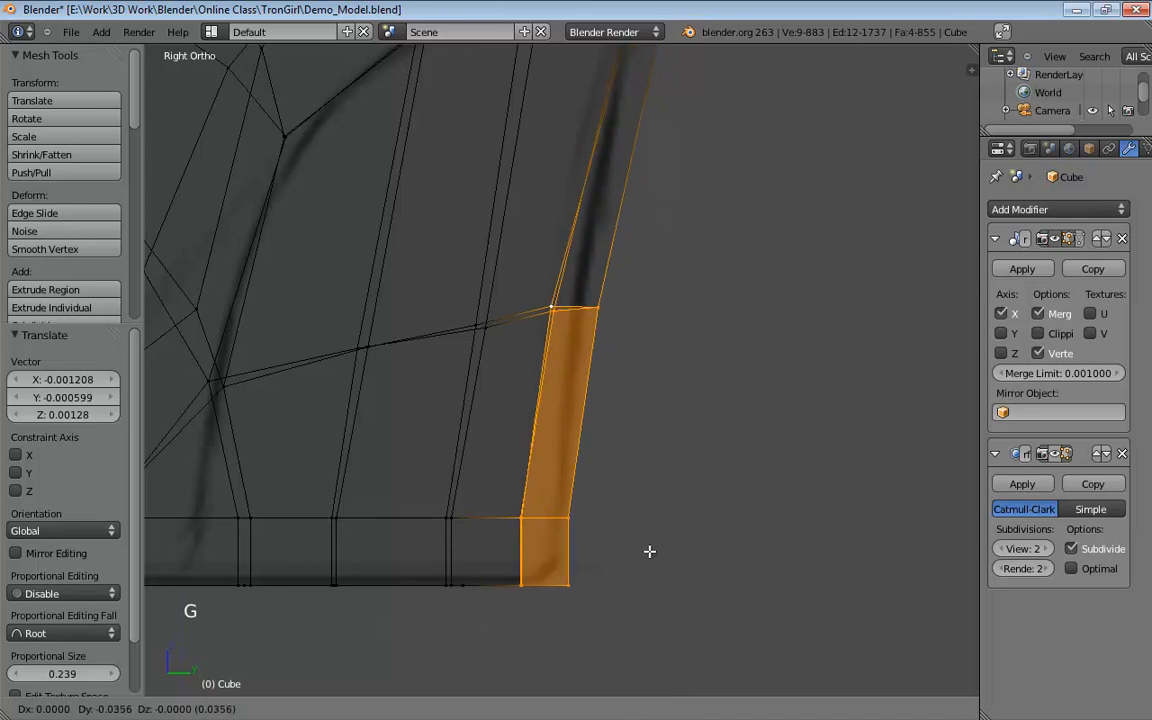
click(643, 551)
shift+middle_drag(644, 551, 705, 627)
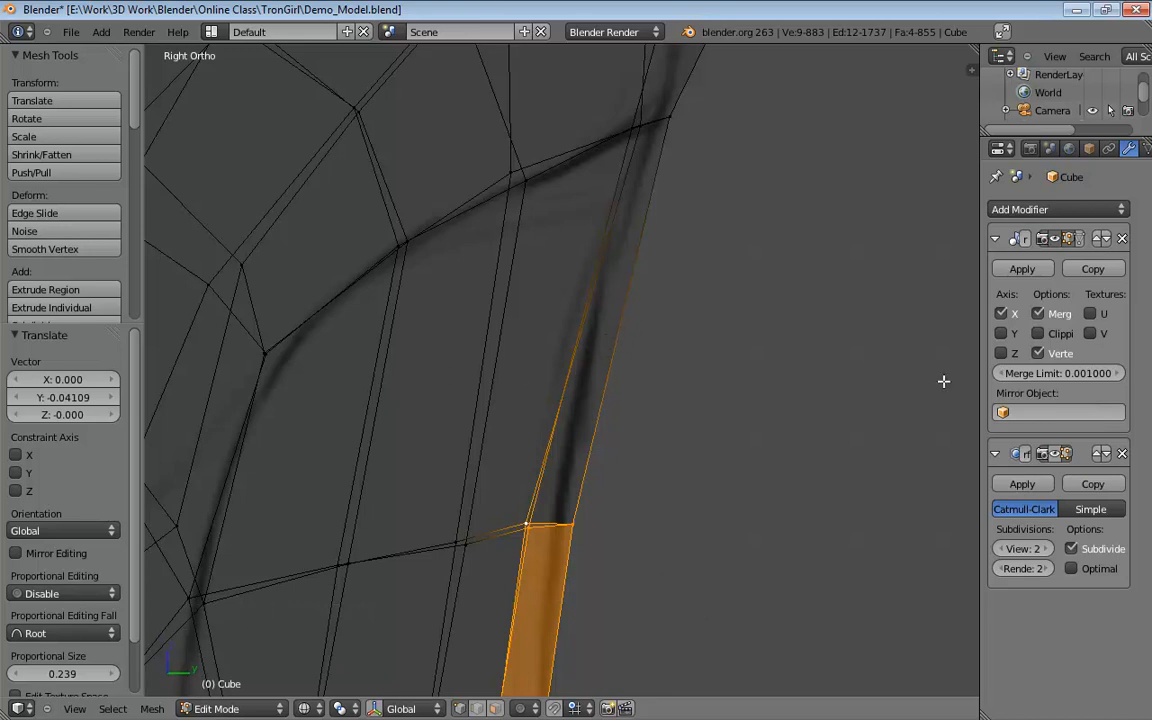
Turn on the Subdivision Surface preview in edit mode and switch from wireframe back to solid shading around the back of the heel.
click(1055, 456)
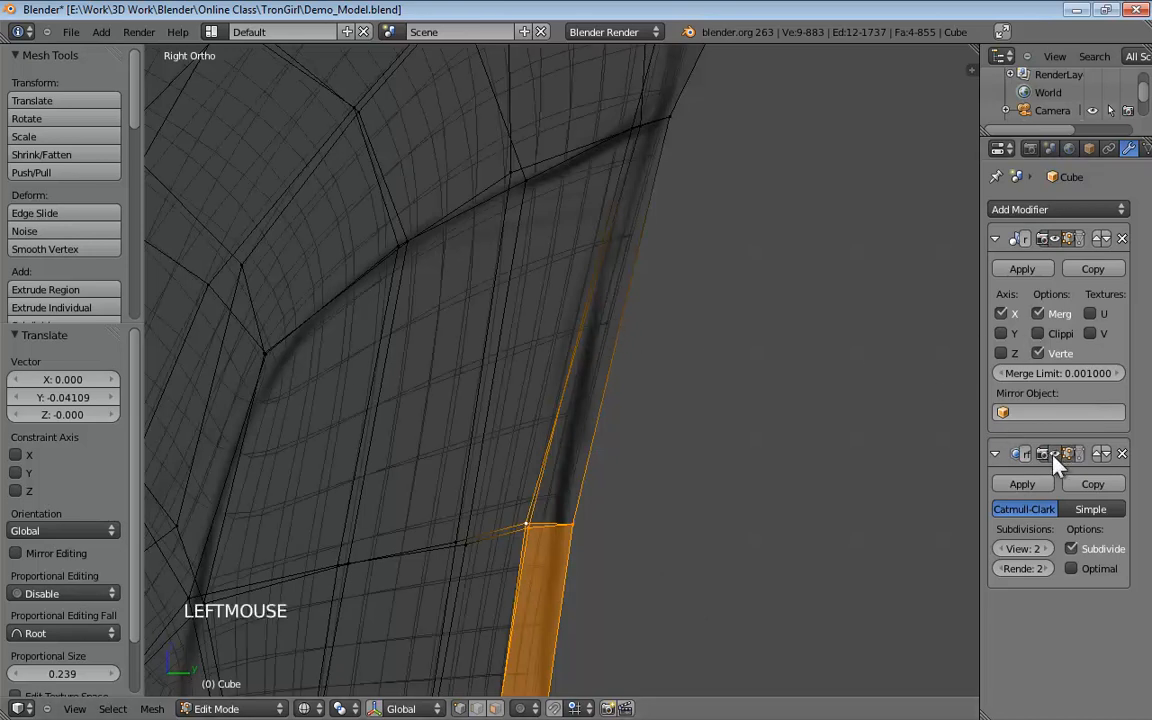
shift+middle_drag(770, 440, 779, 319)
scroll(781, 323, down, 2)
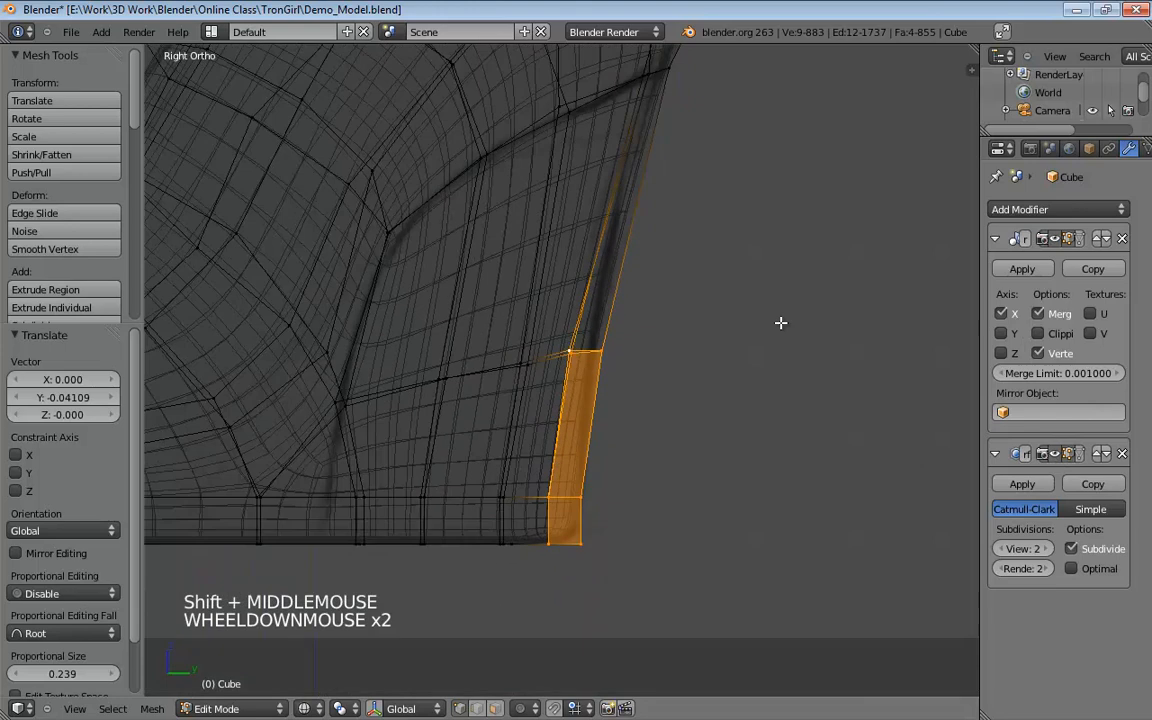
scroll(781, 323, down, 1)
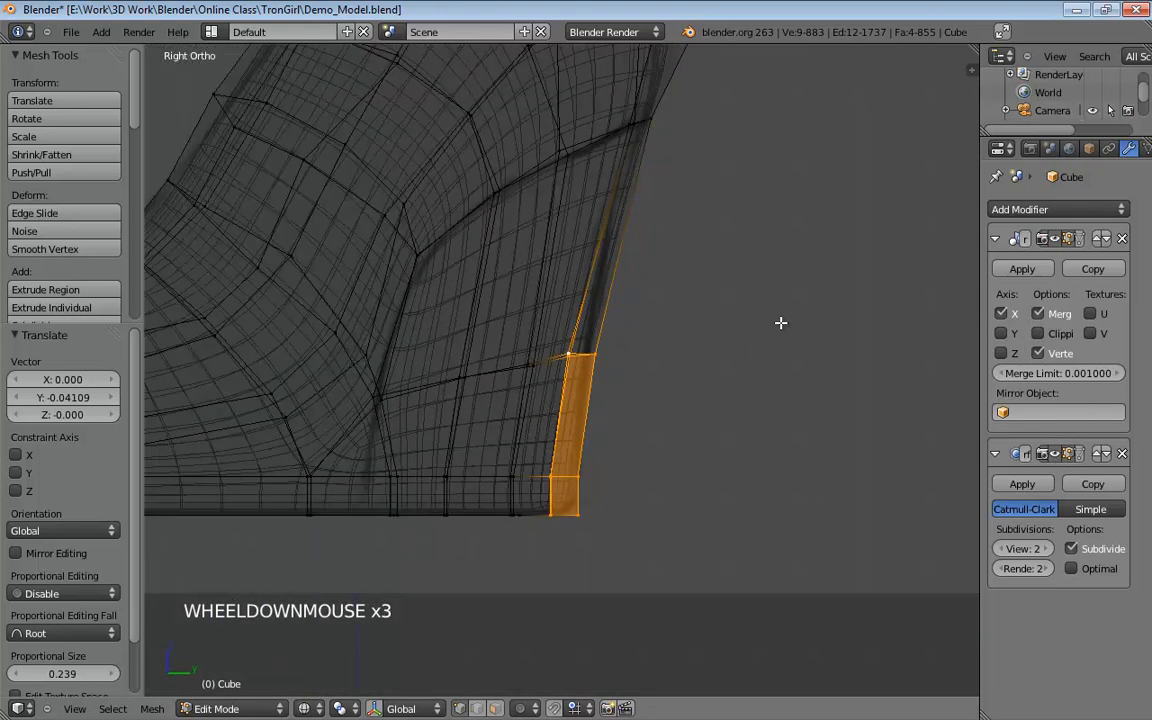
middle_drag(781, 323, 404, 440)
scroll(643, 435, down, 1)
middle_drag(643, 435, 638, 371)
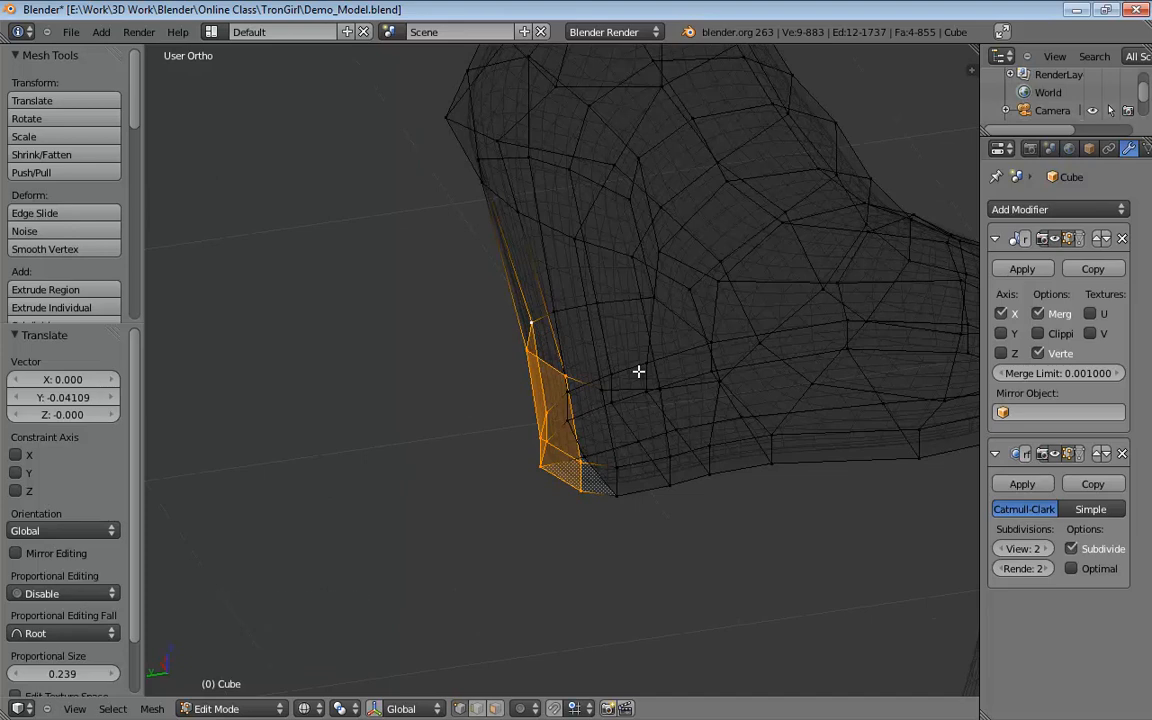
middle_drag(642, 390, 604, 278)
scroll(598, 297, up, 2)
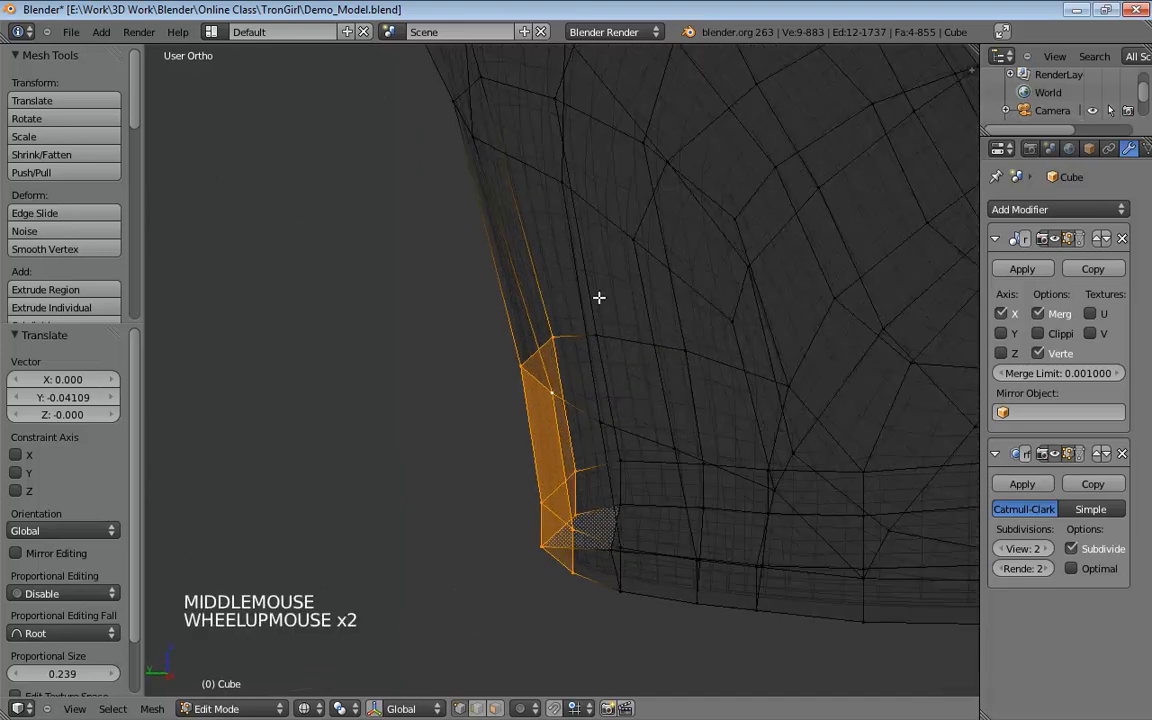
key(z)
Shift the three lower vertices of the column on the inner side of the heel's center by about 0.050, 0.056 and 0.059 on X.
mouse_move(737, 397)
middle_down()
mouse_move(738, 442)
mouse_move(830, 460)
mouse_move(901, 455)
mouse_move(634, 382)
middle_up()
drag(604, 354, 558, 355)
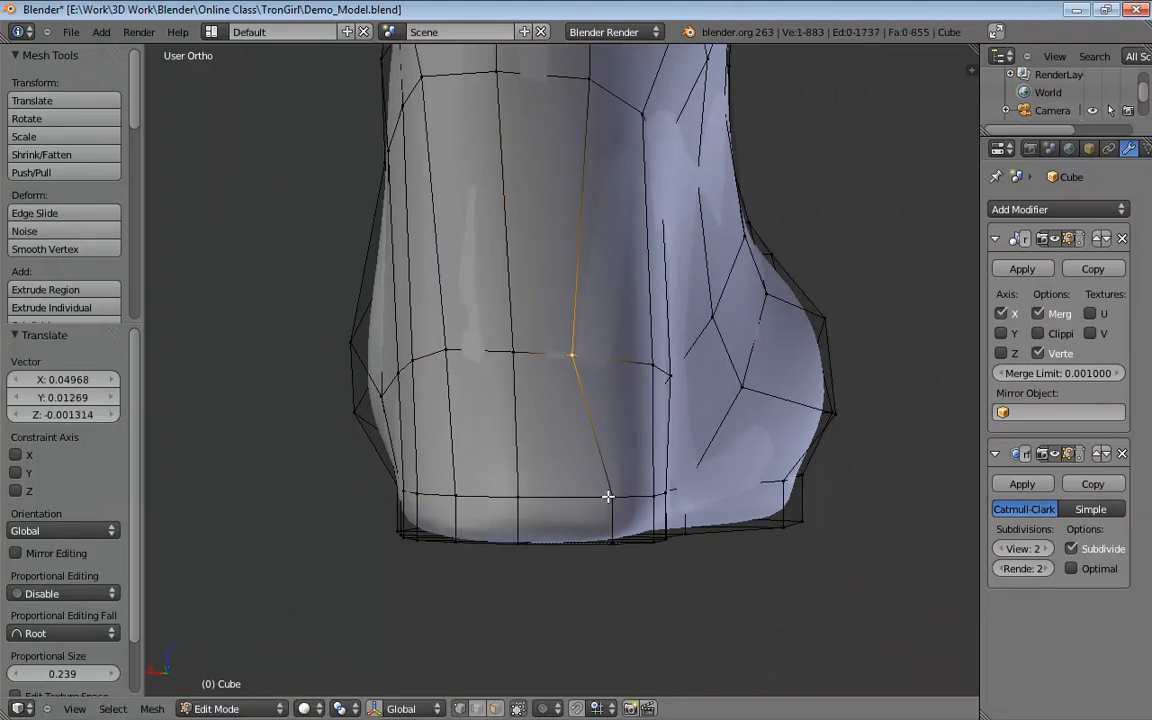
drag(608, 496, 558, 496)
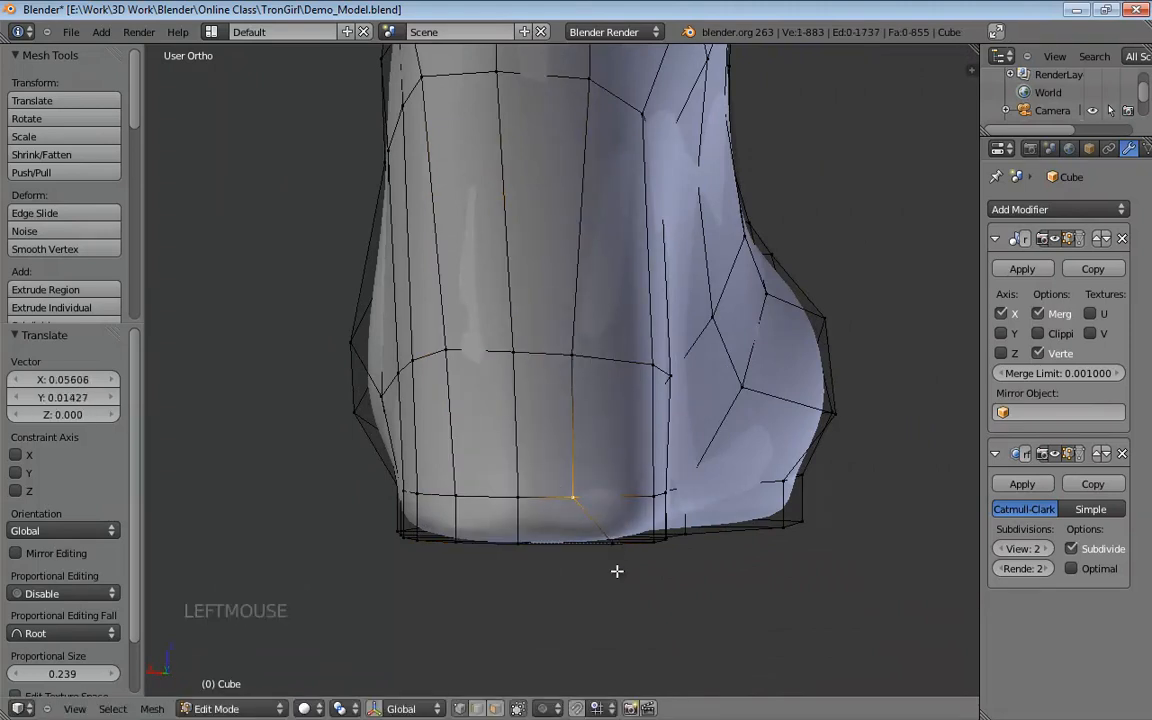
middle_drag(617, 571, 605, 532)
click(612, 524)
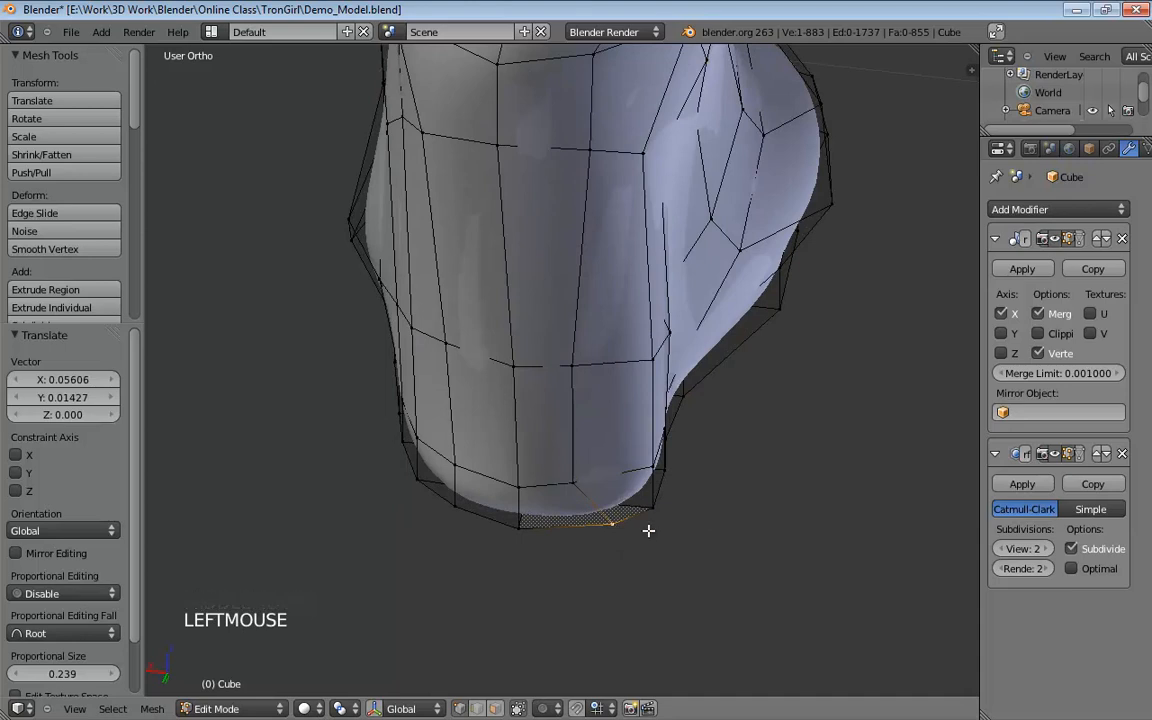
key(g)
key(x)
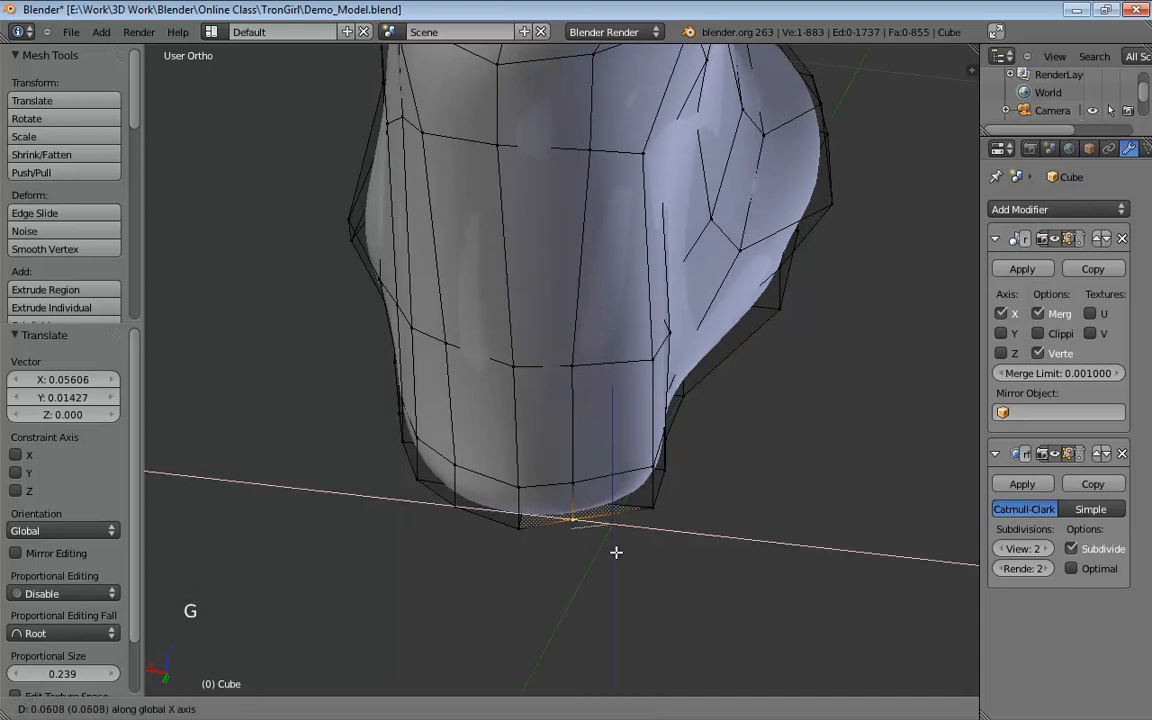
click(616, 552)
In edge selection mode, select the two stacked edges at the heel's inner corner and move them about 0.046 along X.
middle_drag(614, 548, 655, 383)
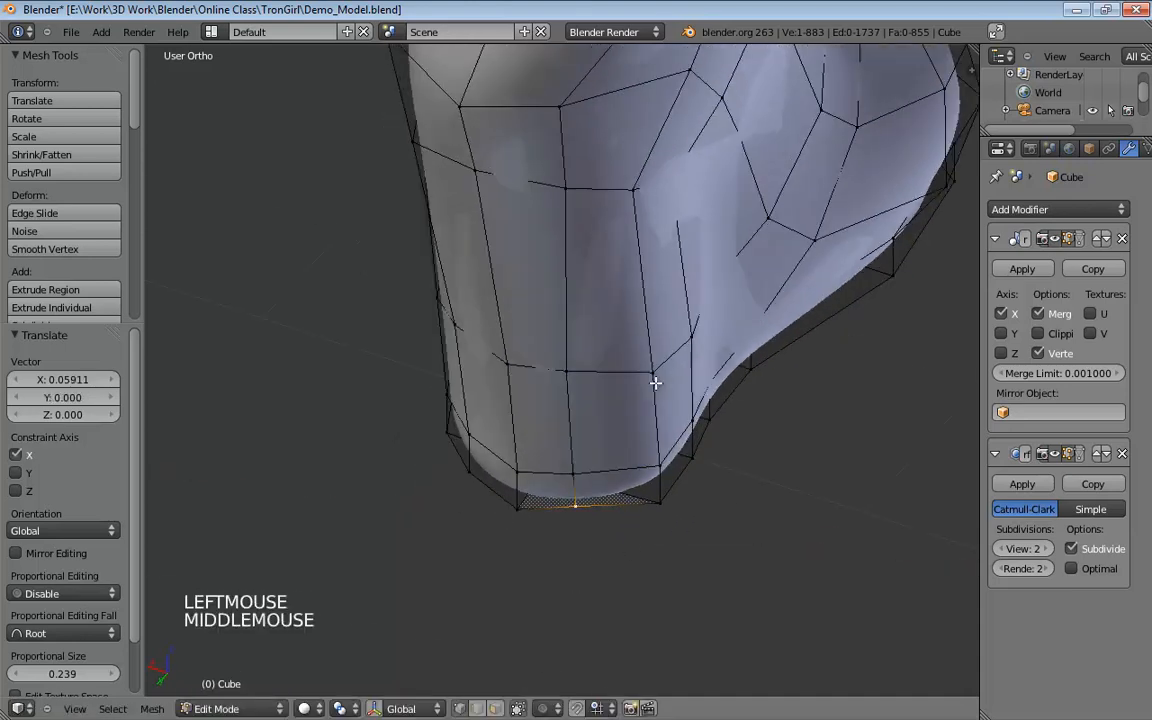
key(ctrl+Tab)
click(655, 383)
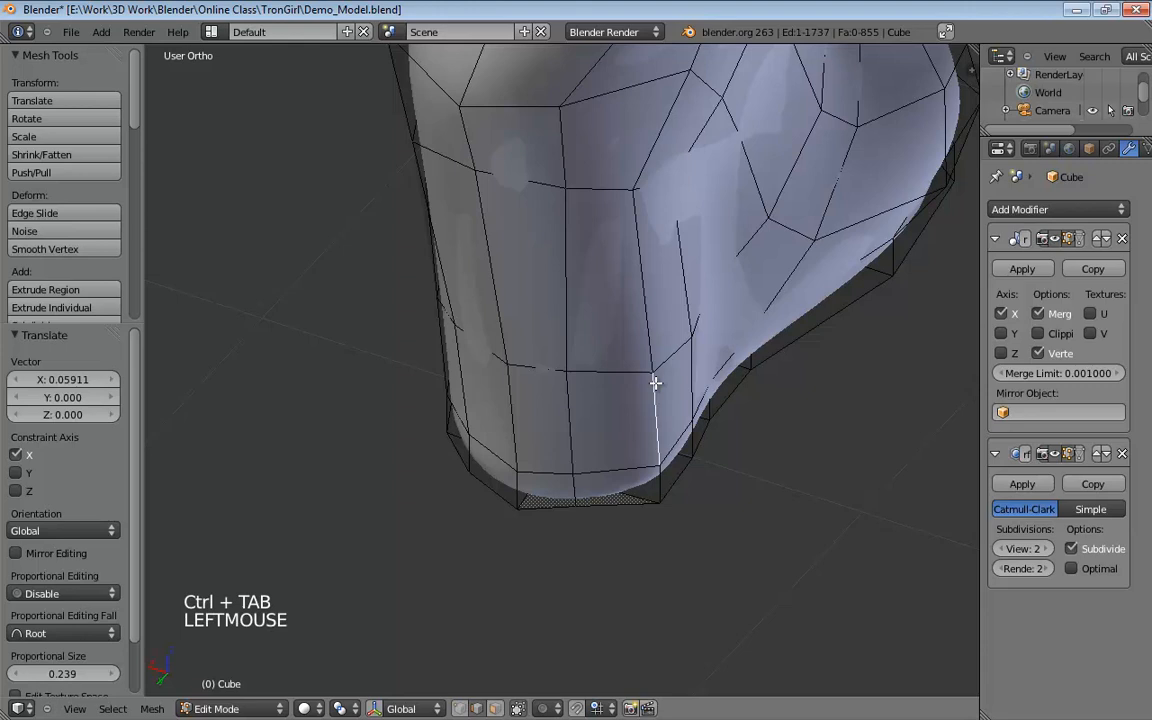
shift+click(657, 482)
middle_drag(728, 496, 774, 489)
key(g)
key(x)
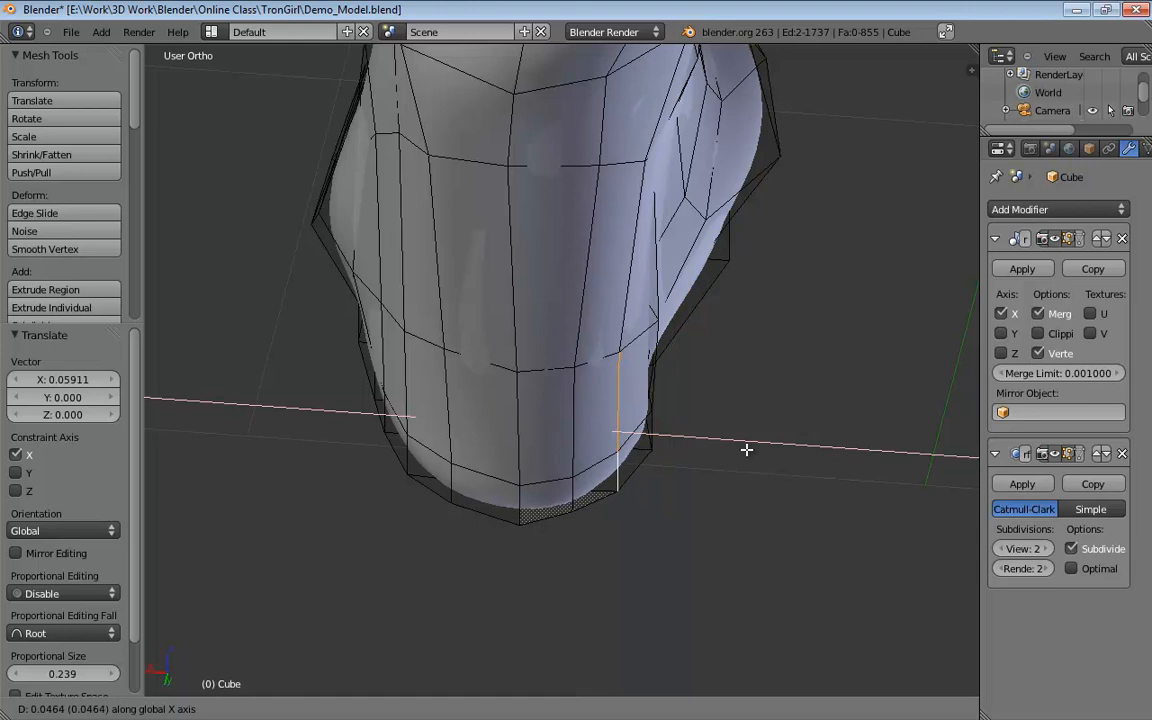
click(779, 429)
Move the sole's next vertical edge on the inner side about 0.024 along Y toward the heel.
middle_drag(779, 429, 667, 310)
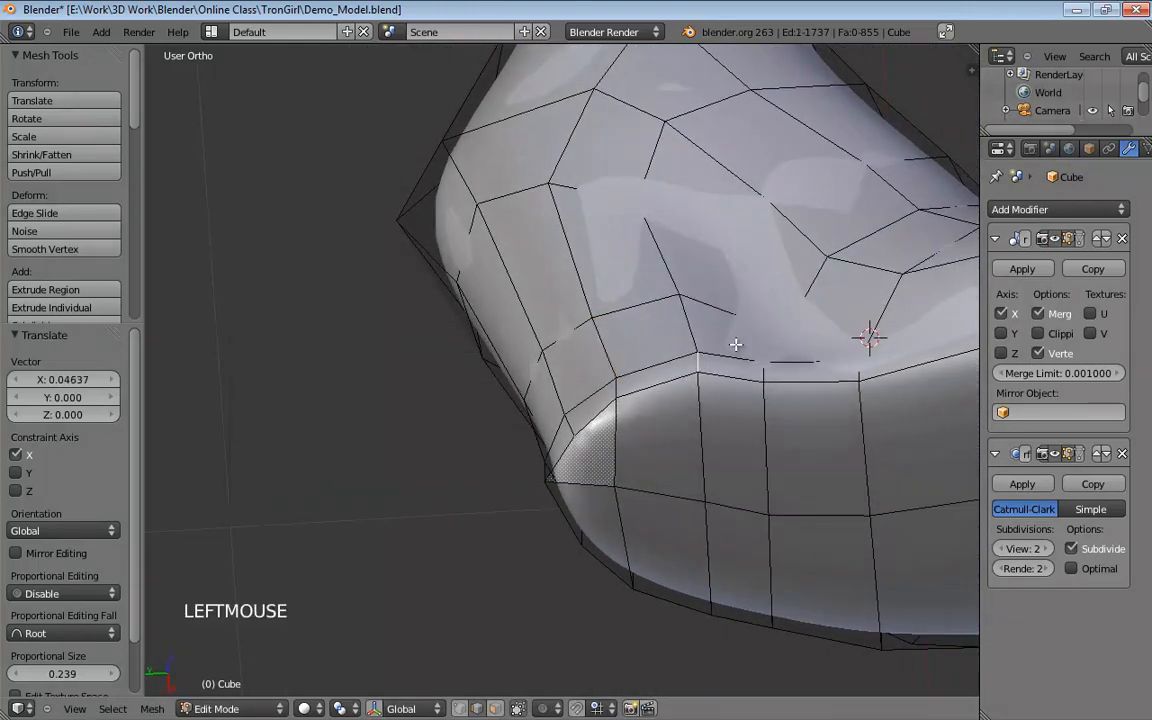
key(g)
key(y)
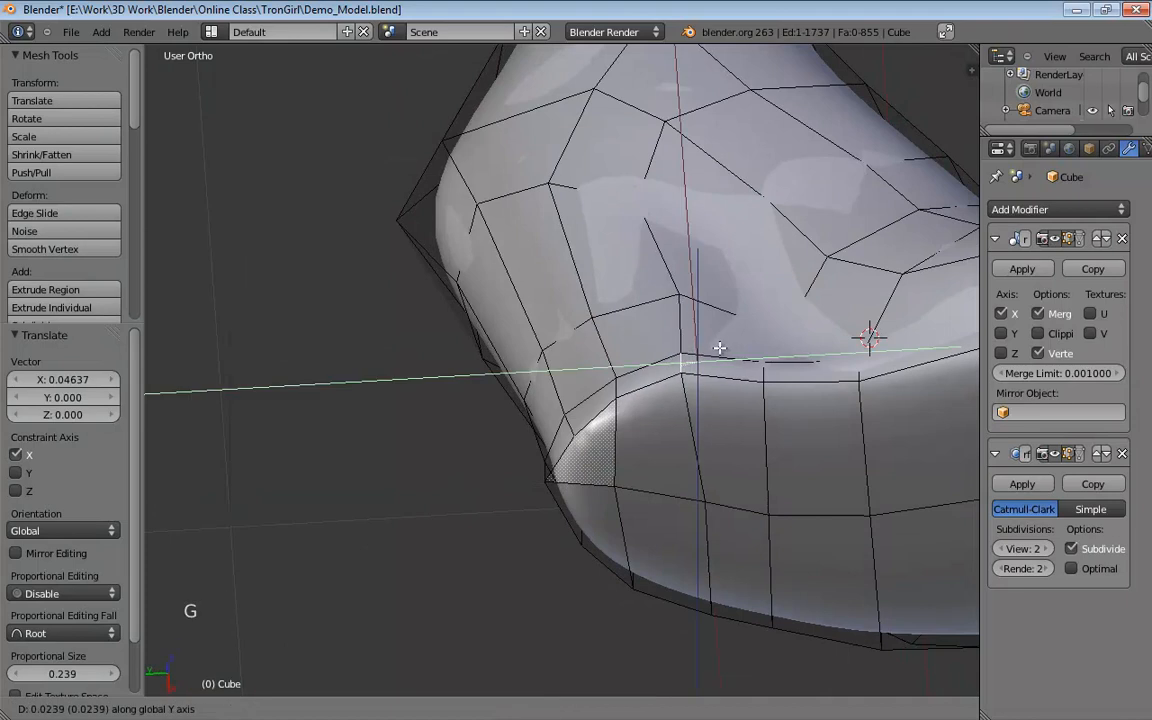
click(720, 349)
Try to move that inner sole edge along Z, and undo the move.
middle_drag(720, 347, 782, 338)
key(g)
key(z)
click(770, 353)
scroll(802, 496, down, 1)
key(ctrl+z)
Move the same inner sole edge about 0.016 along X to smooth the sole's outline.
key(g)
key(x)
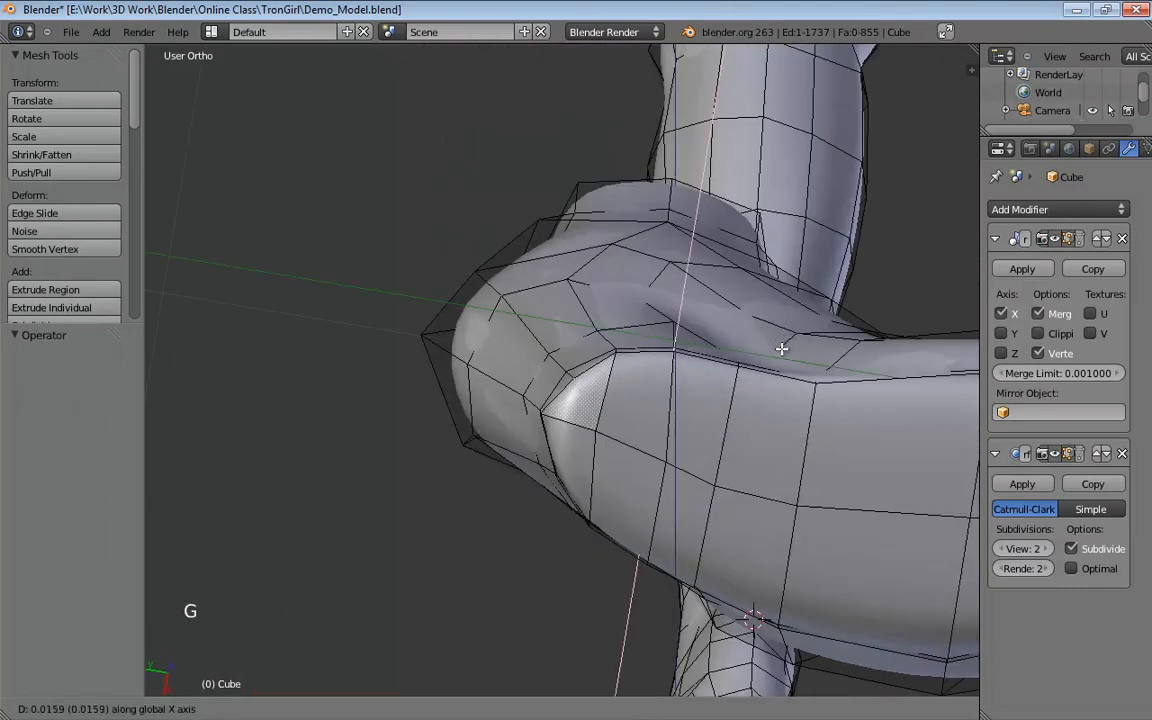
click(781, 348)
In vertex selection mode, shift the vertex above the inner sole edge about 0.033 on X, in line with the edge below.
middle_drag(781, 348, 781, 429)
shift+scroll(854, 417, down, 5)
scroll(856, 414, down, 4)
scroll(781, 429, up, 4)
middle_drag(648, 352, 694, 347)
key(ctrl+Tab)
click(592, 329)
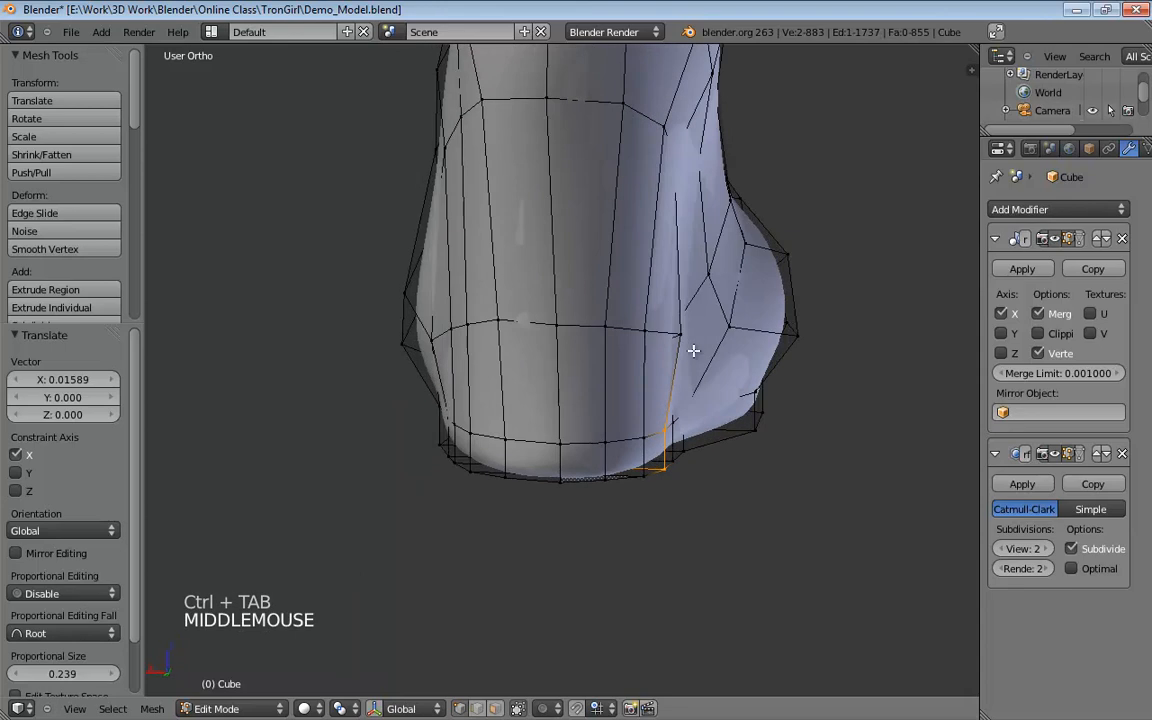
drag(664, 336, 648, 334)
Select the center vertex of the middle row on the heel's back and enable proportional editing.
middle_drag(648, 334, 607, 320)
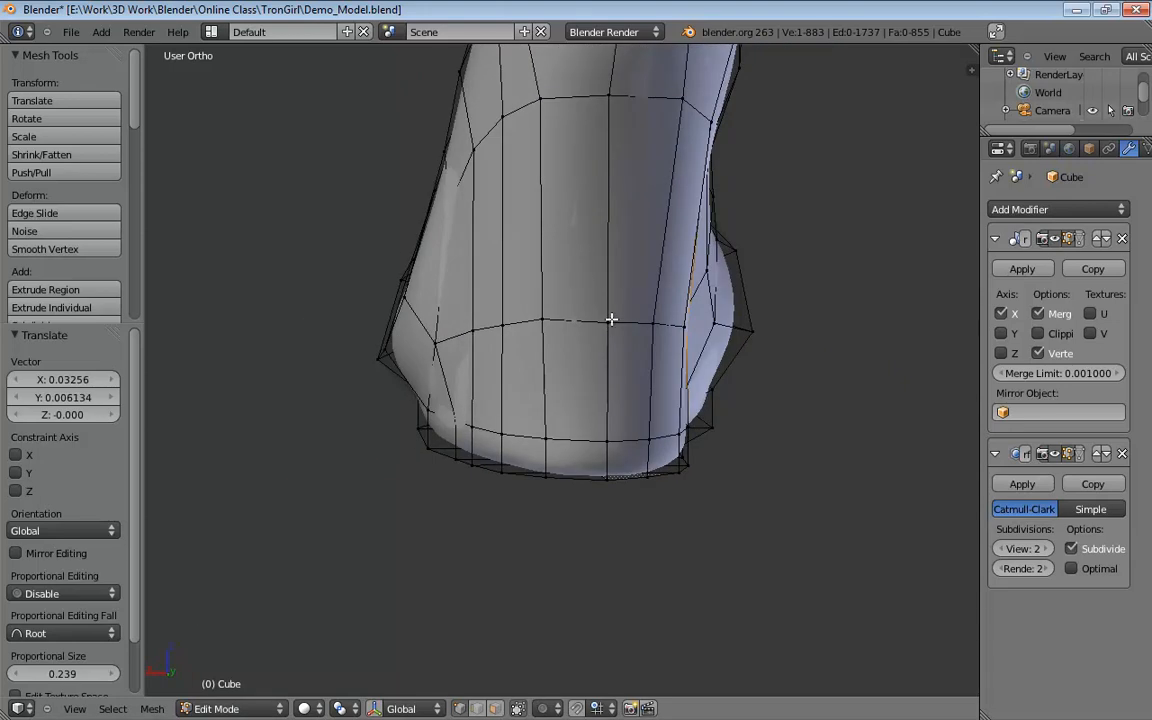
click(610, 320)
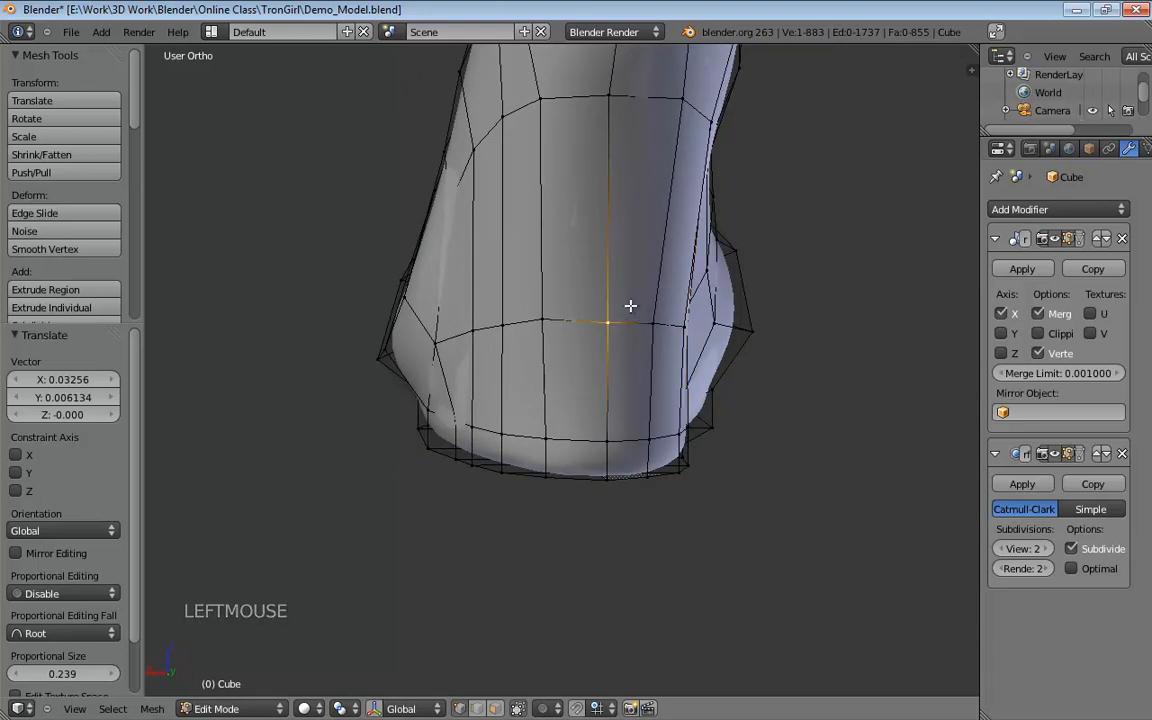
key(g)
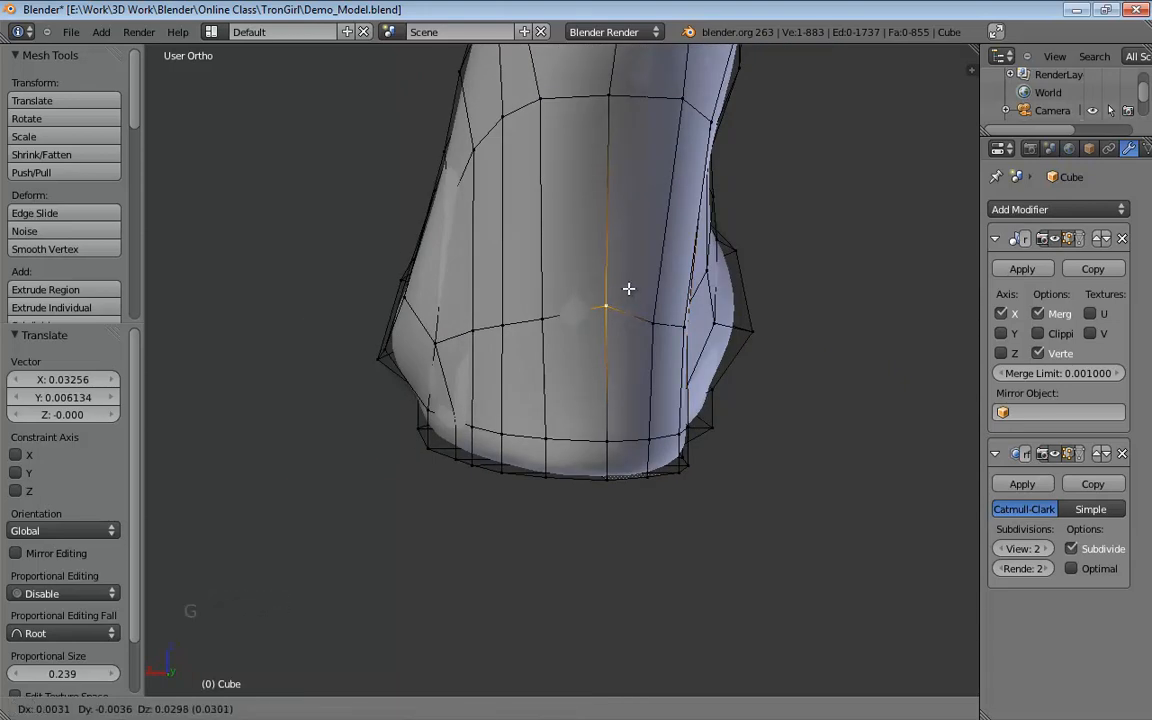
right_click(628, 288)
key(o)
key(o)
key(b)
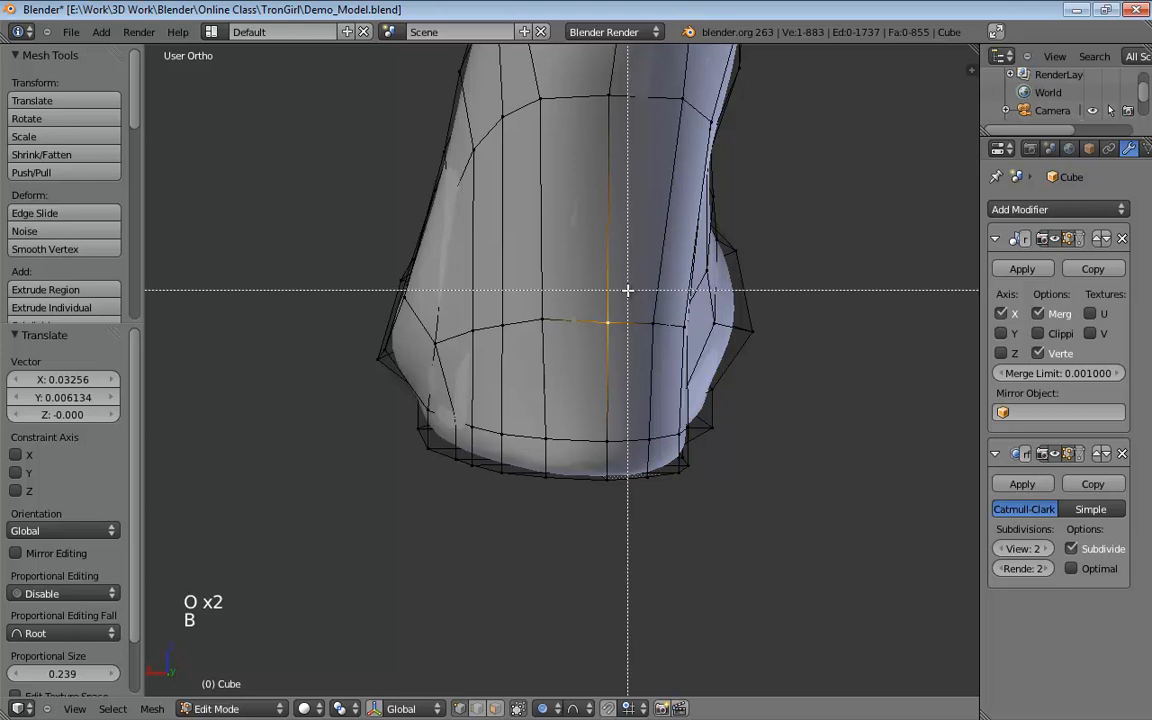
right_click(625, 276)
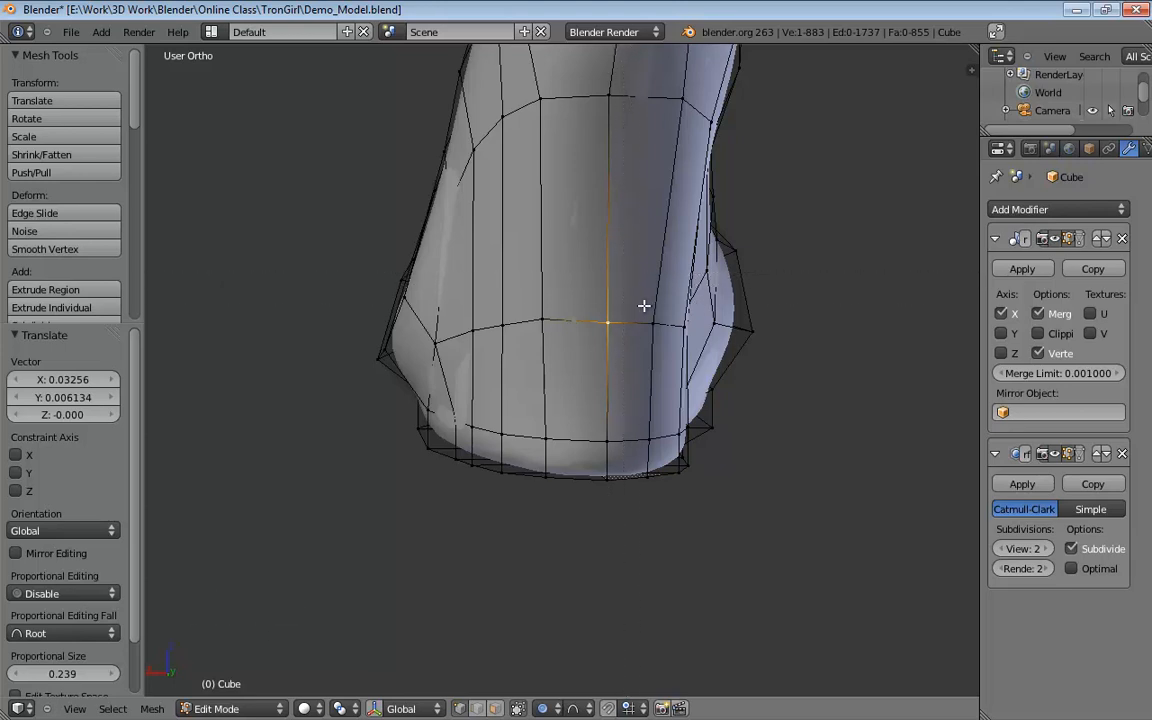
key(b)
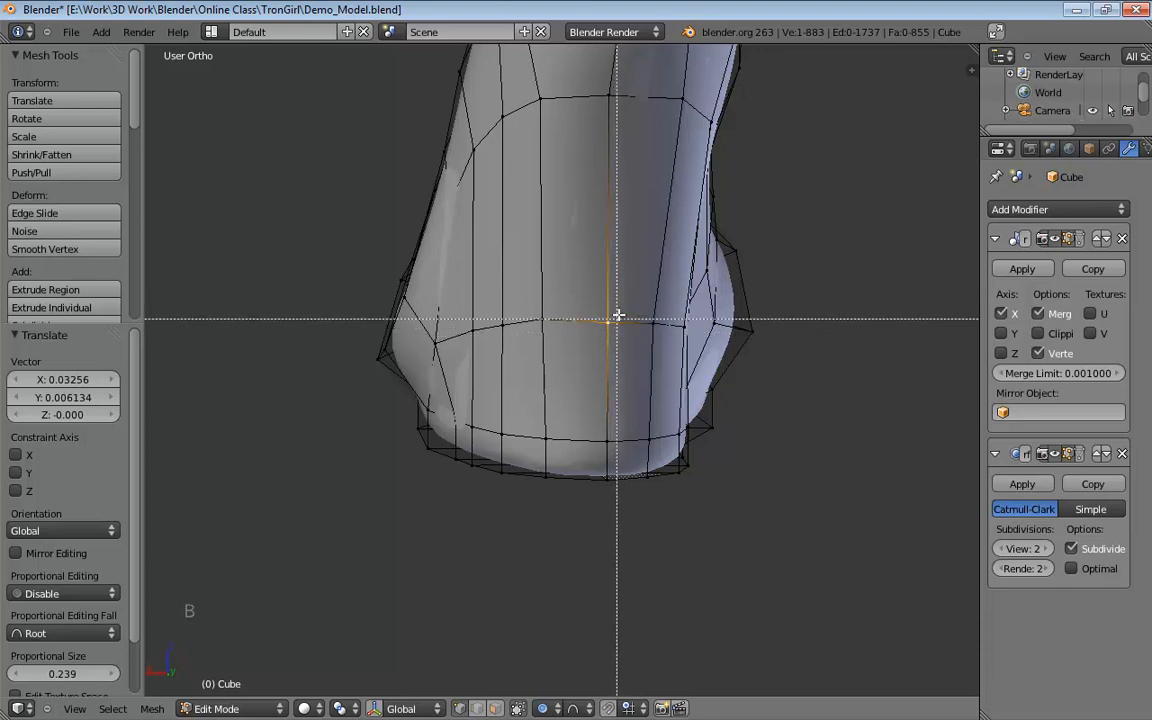
right_click(633, 337)
Raise the center heel vertex about 0.070 on Z with Root falloff and a proportional size of about 0.16.
key(g)
key(g)
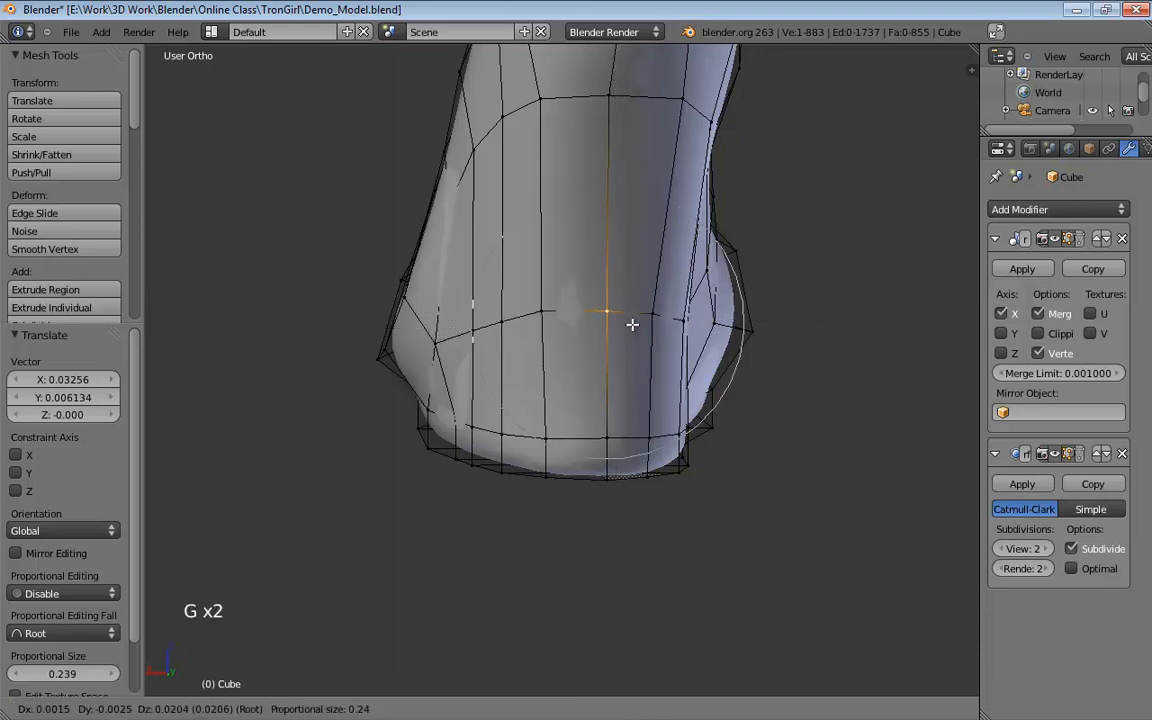
scroll(634, 303, up, 4)
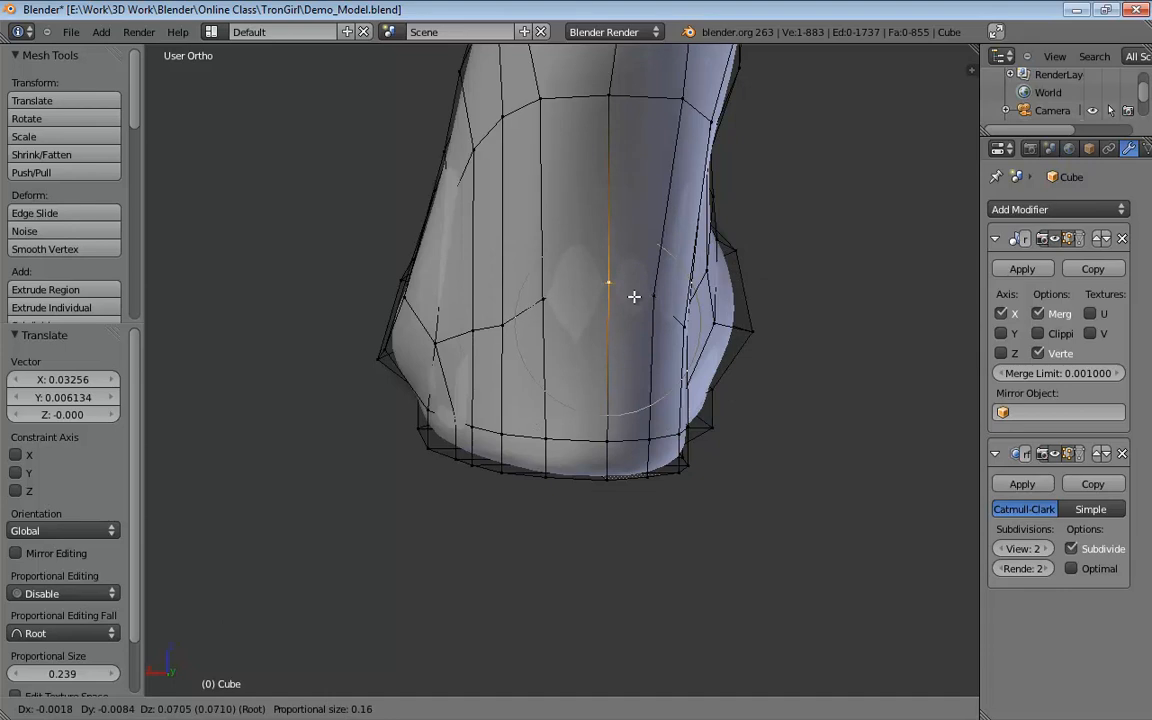
click(634, 297)
Raise the vertex of the same row on the heel's outer side about 0.035 on Z with proportional editing.
middle_drag(636, 297, 715, 306)
click(715, 306)
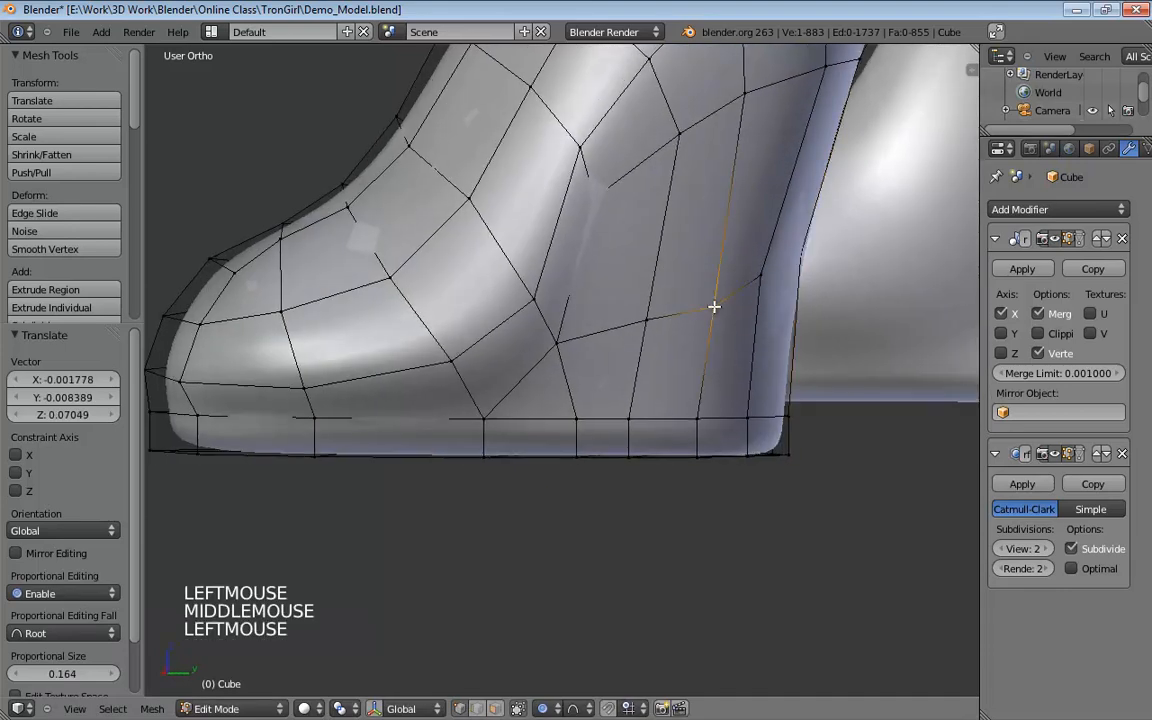
key(g)
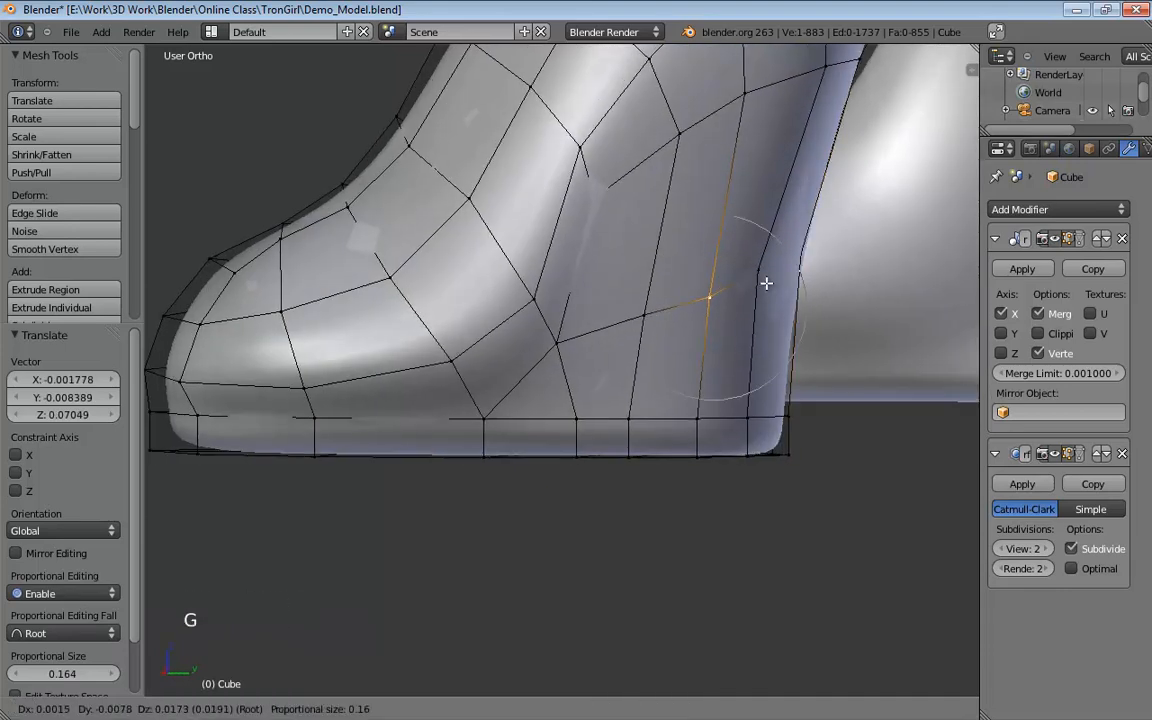
click(767, 272)
Raise the matching vertex on the heel's inner side about 0.031 on Z with proportional editing.
middle_drag(767, 272, 460, 316)
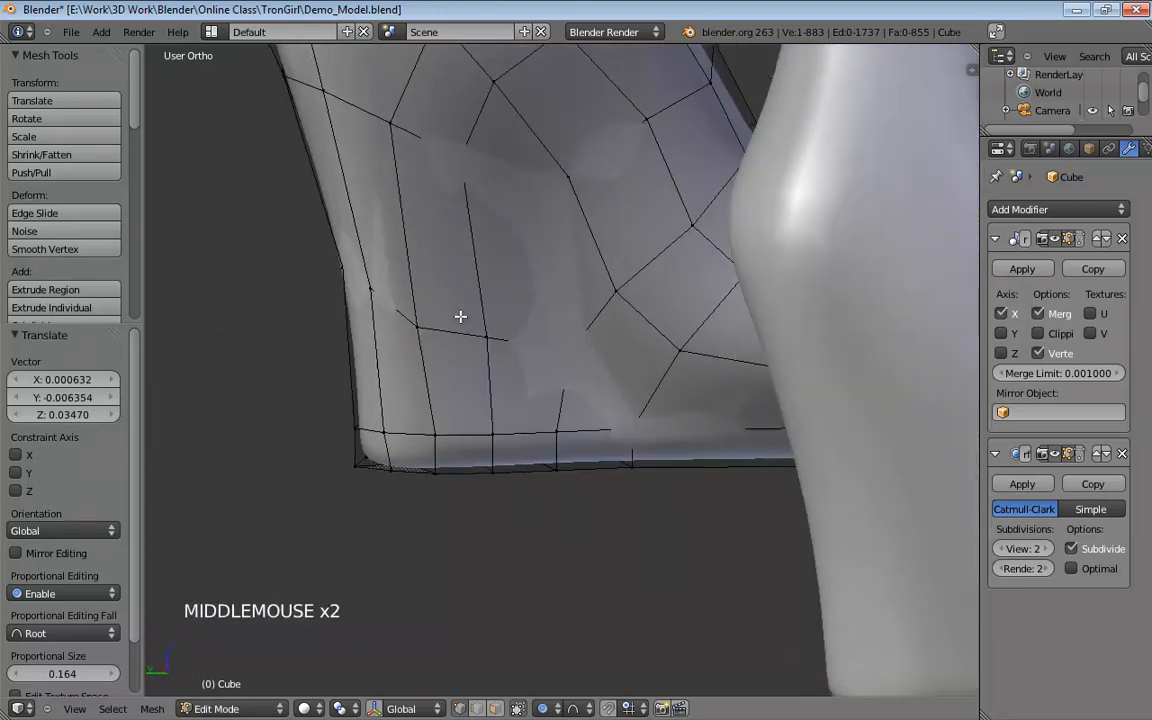
click(417, 327)
key(g)
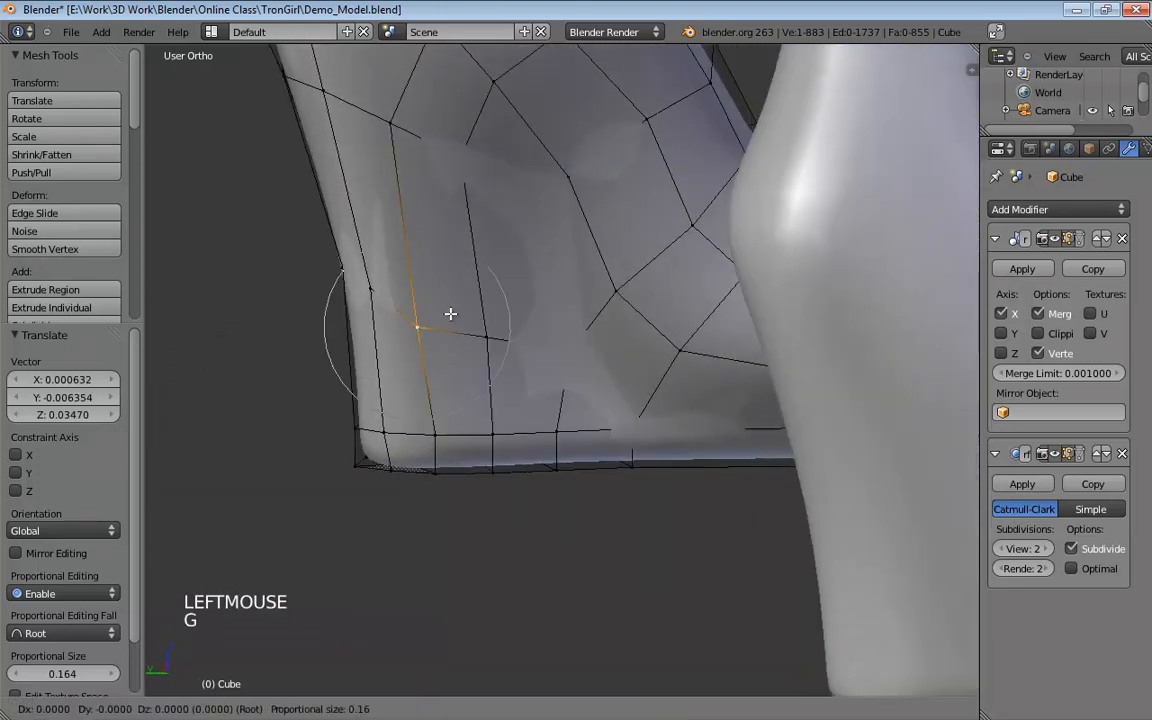
click(455, 296)
Disable proportional editing and pull the two vertices flanking the center of the row above toward the center column.
middle_drag(455, 296, 585, 406)
middle_drag(622, 190, 607, 190)
key(o)
key(o)
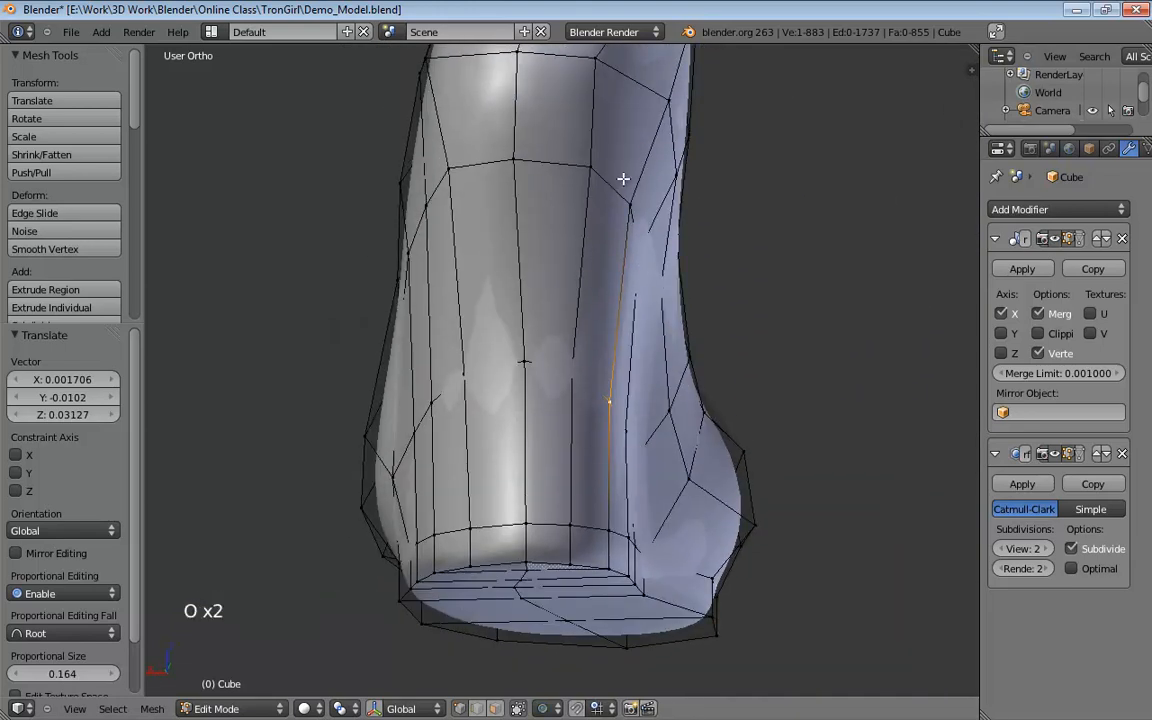
key(g)
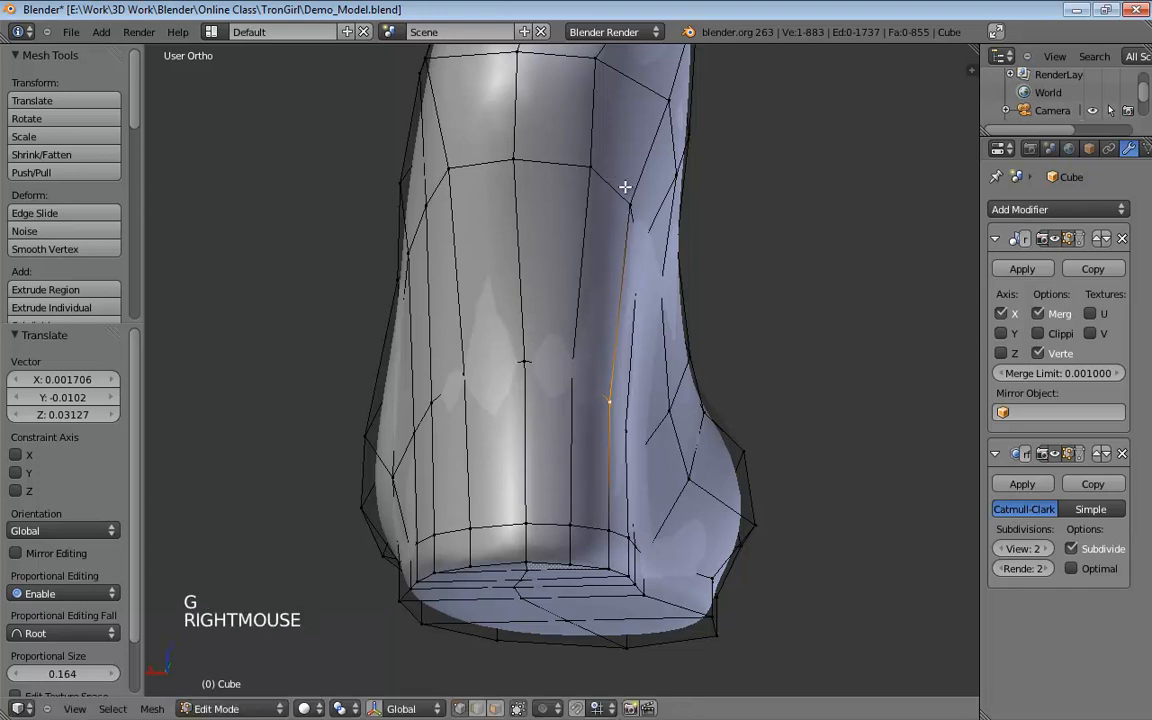
click(591, 168)
key(g)
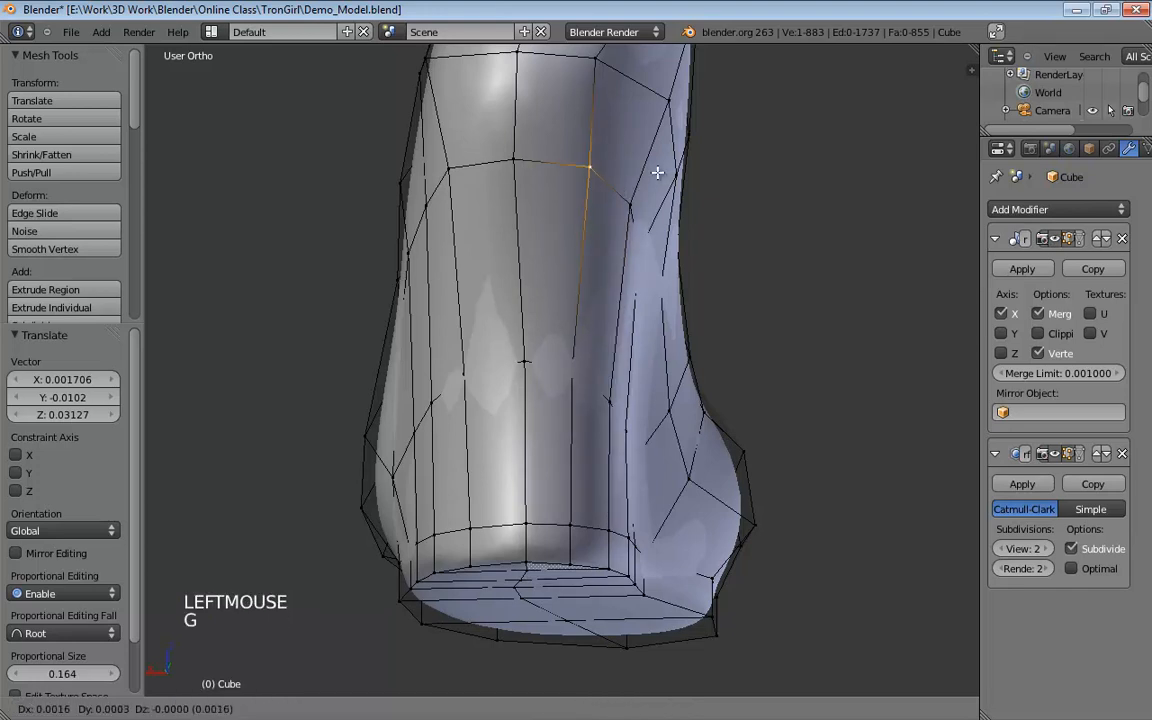
click(554, 174)
drag(450, 167, 466, 173)
click(516, 160)
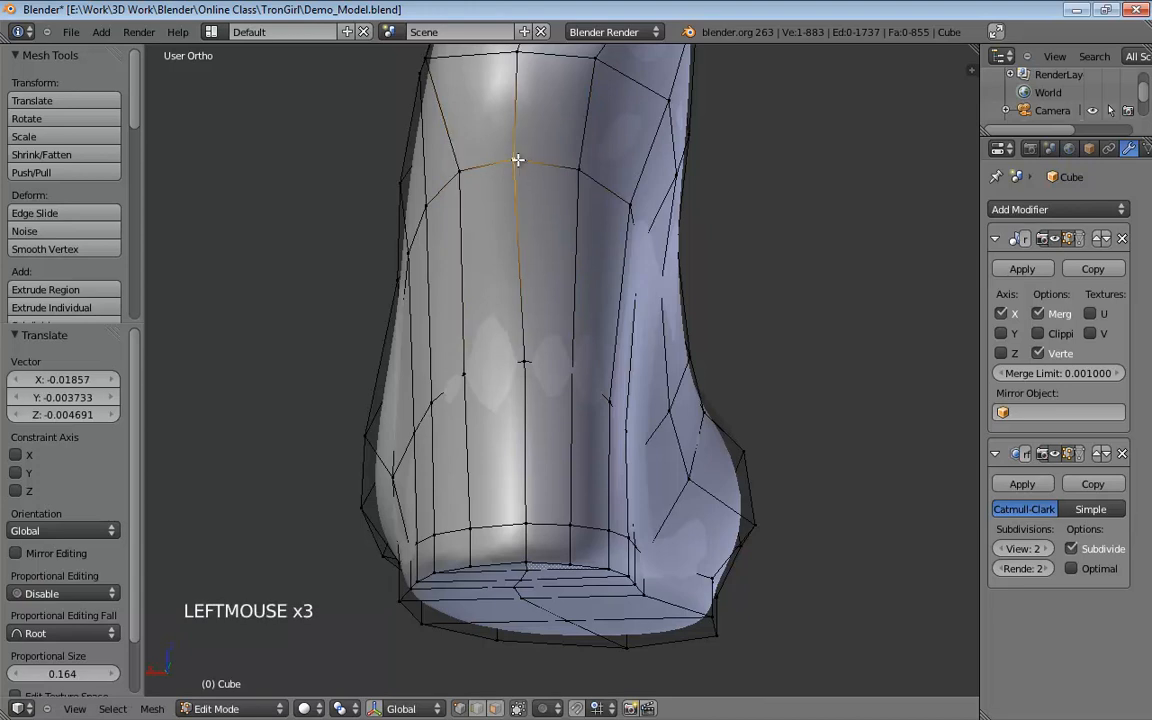
Shift the upper row's inner-side corner vertex toward the heel's center and nudge two neighboring vertices to even the edge flow.
click(630, 202)
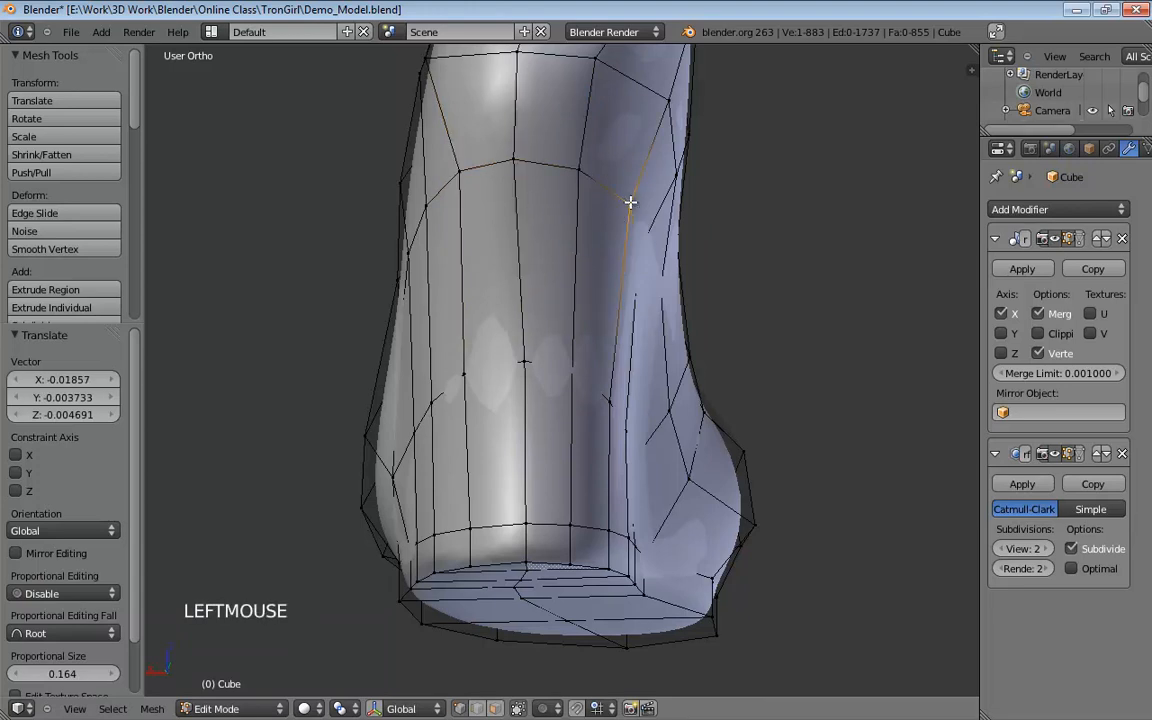
drag(624, 203, 617, 204)
middle_drag(617, 204, 458, 301)
drag(461, 297, 450, 295)
middle_drag(450, 295, 458, 267)
drag(458, 267, 441, 268)
Raise a vertex on the side of the ankle about 0.024 on Z and shift three nearby vertices slightly downward to even the rows.
middle_drag(441, 268, 655, 213)
drag(655, 213, 646, 187)
middle_drag(646, 187, 561, 186)
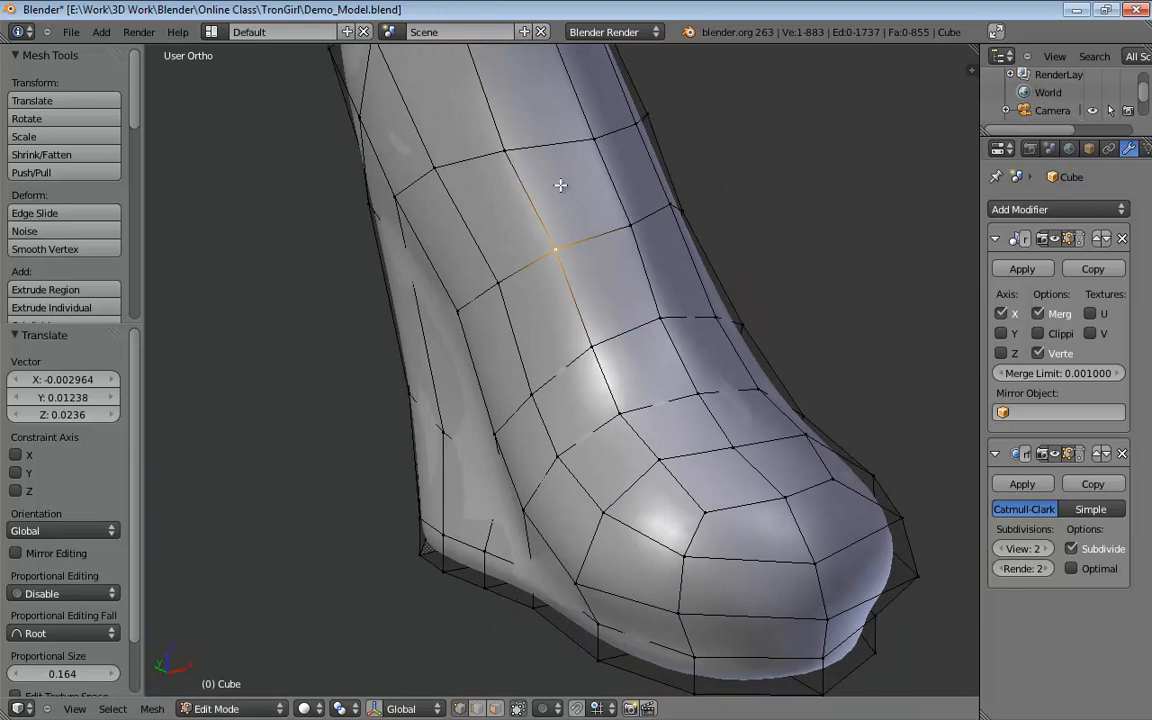
drag(507, 157, 519, 167)
middle_drag(519, 167, 505, 156)
drag(459, 158, 470, 171)
drag(398, 202, 404, 212)
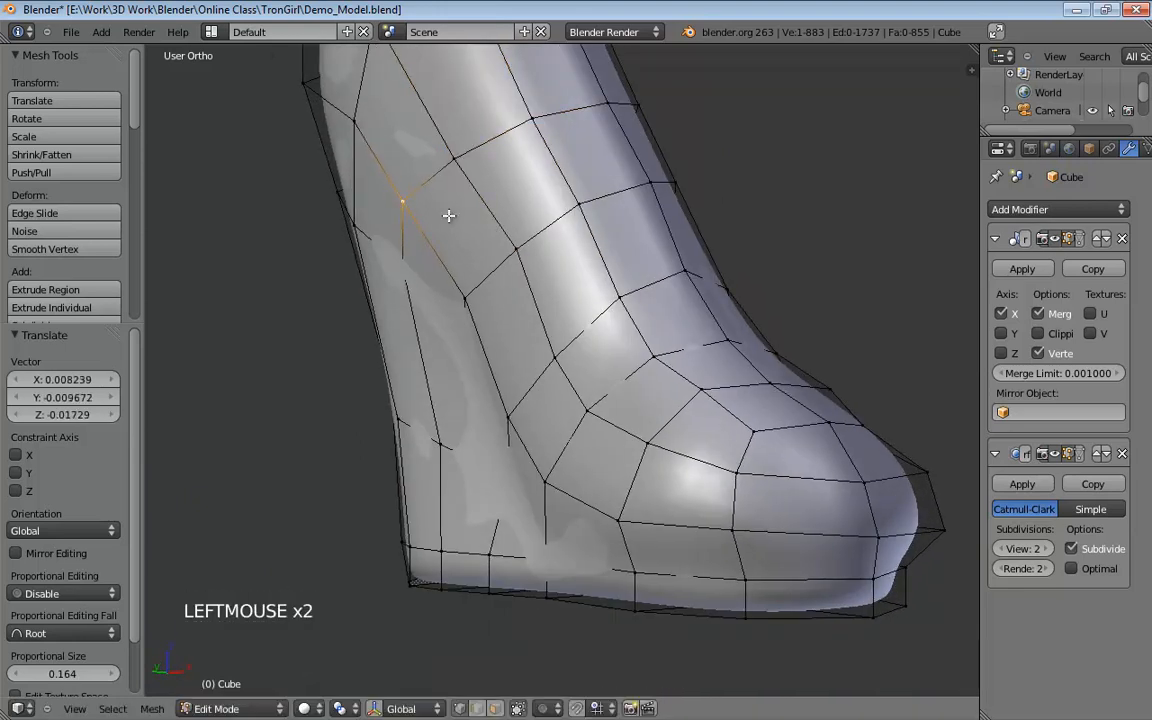
Nudge the vertices on the front of the ankle sideways to even the columns, shifting the upper middle one about -0.024 on X.
middle_drag(450, 216, 462, 178)
drag(454, 174, 454, 174)
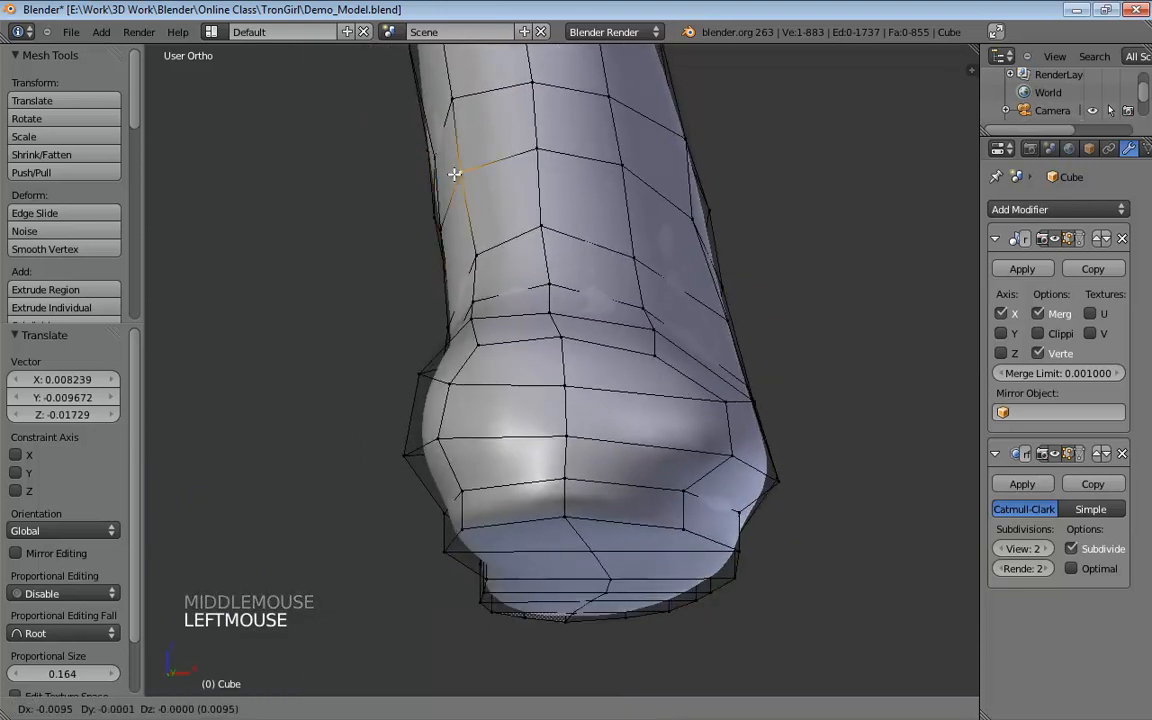
drag(521, 147, 524, 149)
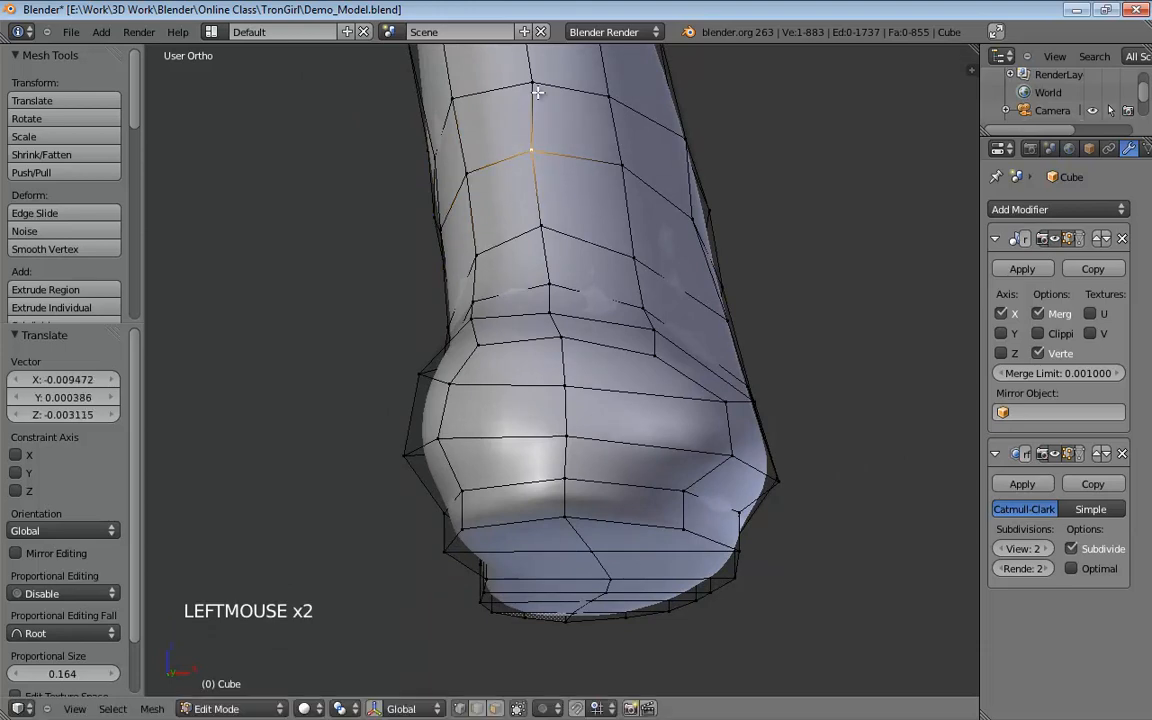
drag(519, 79, 520, 79)
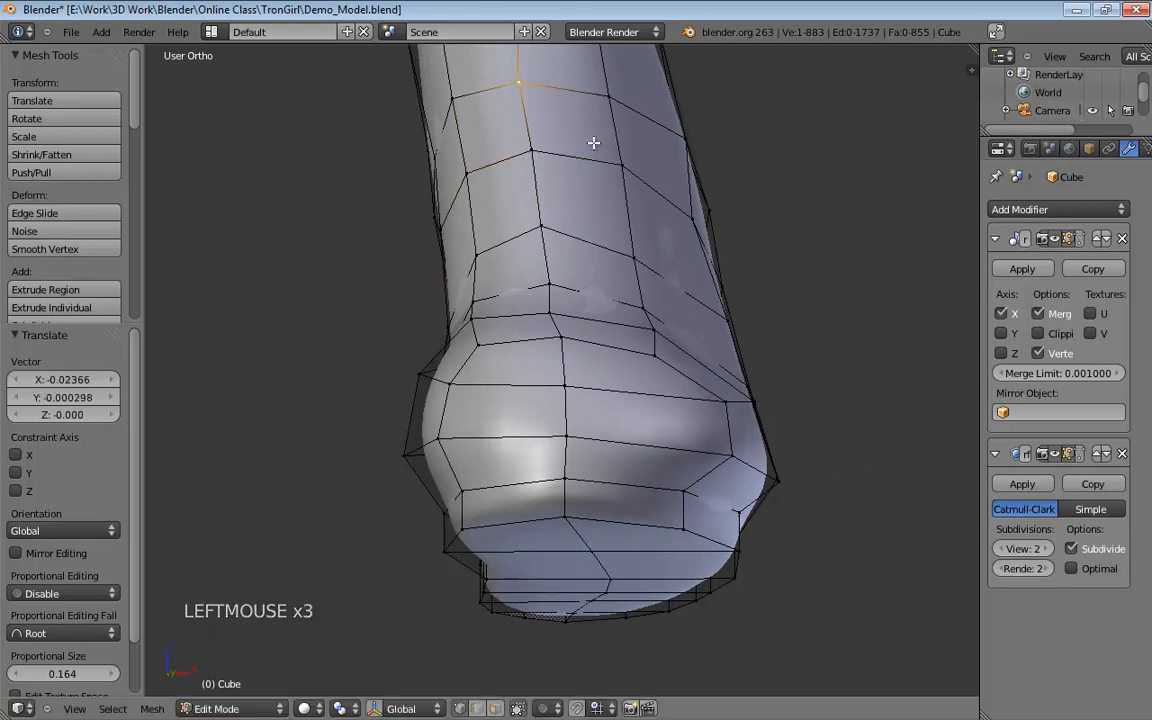
shift+middle_drag(593, 143, 589, 175)
click(514, 146)
drag(589, 175, 586, 176)
Nudge several vertices on the instep and outer side of the ankle slightly to even the edge flow.
click(596, 258)
drag(601, 301, 599, 316)
middle_drag(599, 316, 681, 296)
drag(681, 296, 665, 304)
middle_drag(665, 304, 681, 363)
drag(683, 363, 689, 363)
middle_drag(689, 363, 587, 314)
click(676, 316)
scroll(485, 322, down, 5)
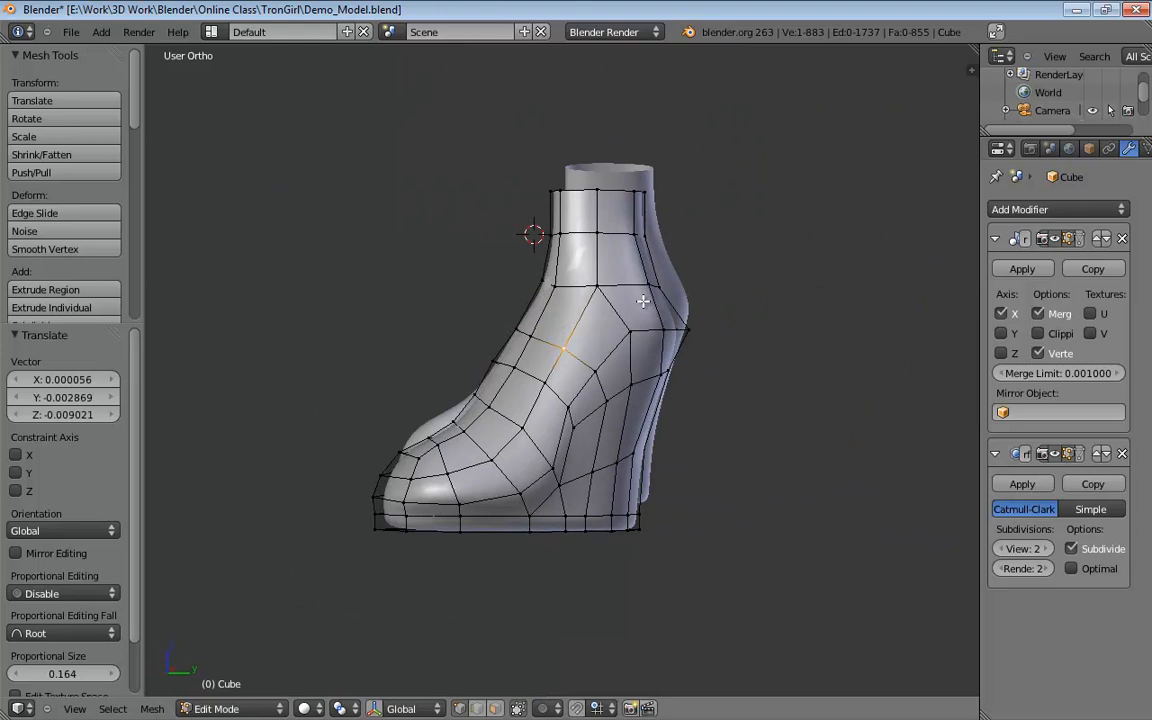
In the wireframe side view, pull the profile vertices at the back of the ankle and heel inward to match the reference outline.
key(KP_3)
key(z)
scroll(718, 257, up, 4)
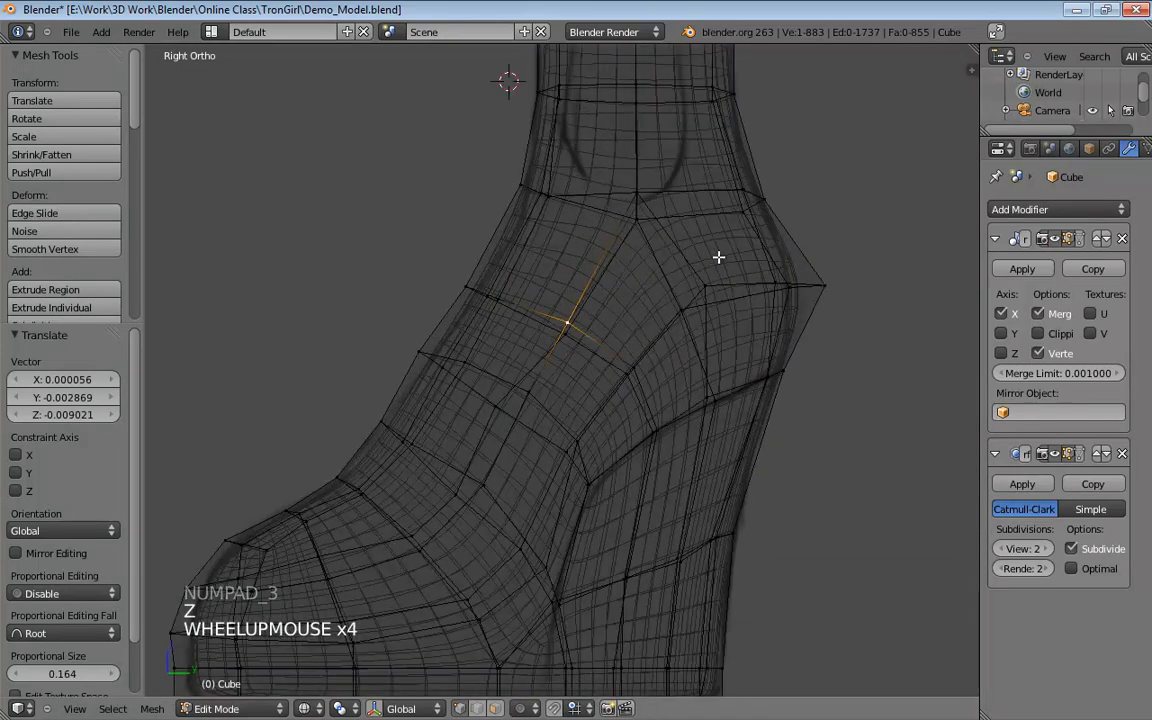
shift+middle_drag(834, 208, 612, 350)
scroll(605, 344, up, 3)
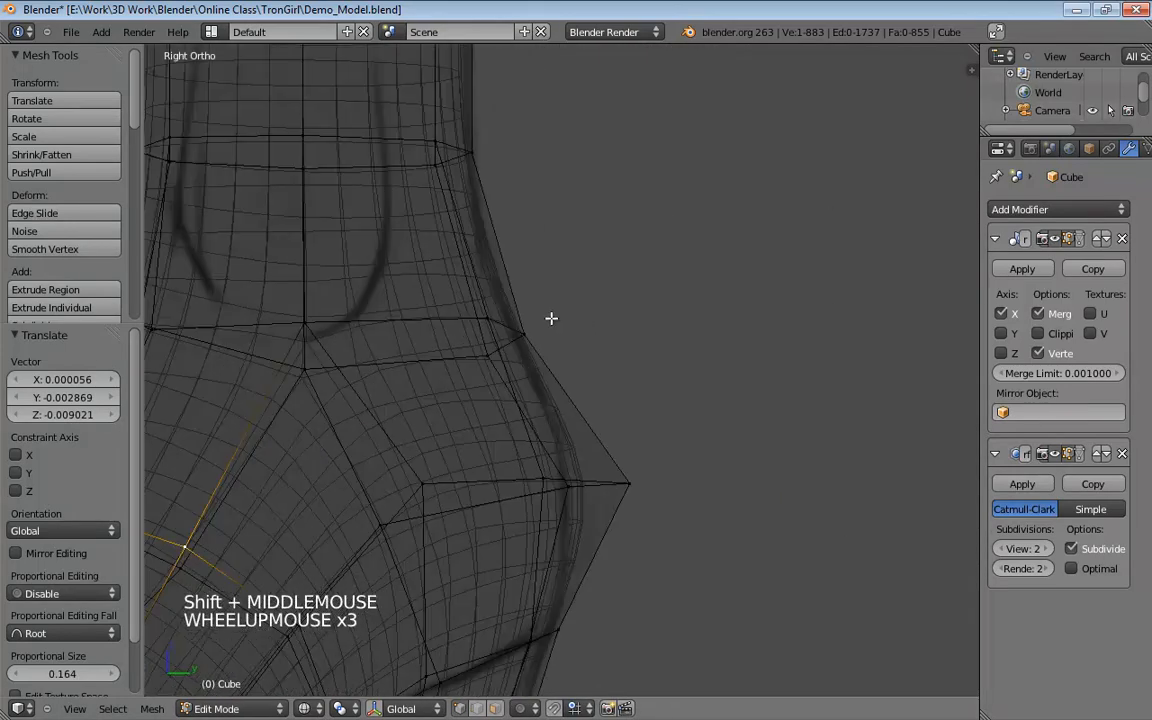
click(521, 334)
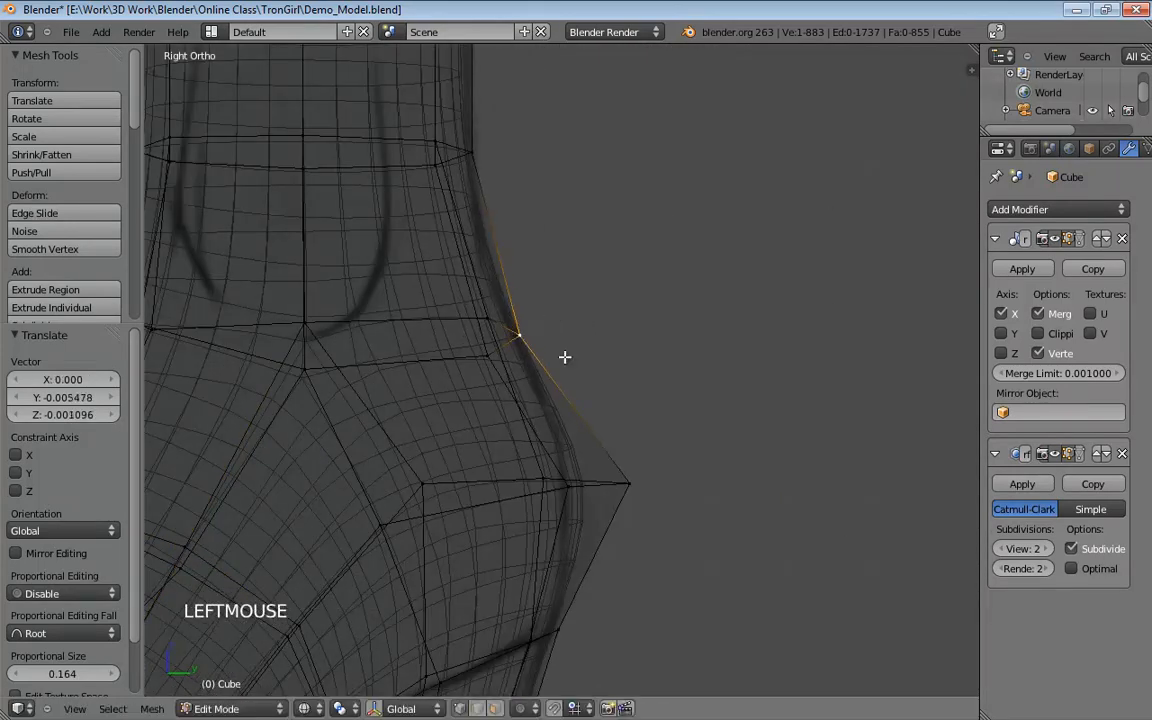
drag(640, 481, 589, 484)
shift+middle_drag(715, 525, 716, 297)
drag(652, 300, 633, 304)
shift+middle_drag(779, 226, 826, 420)
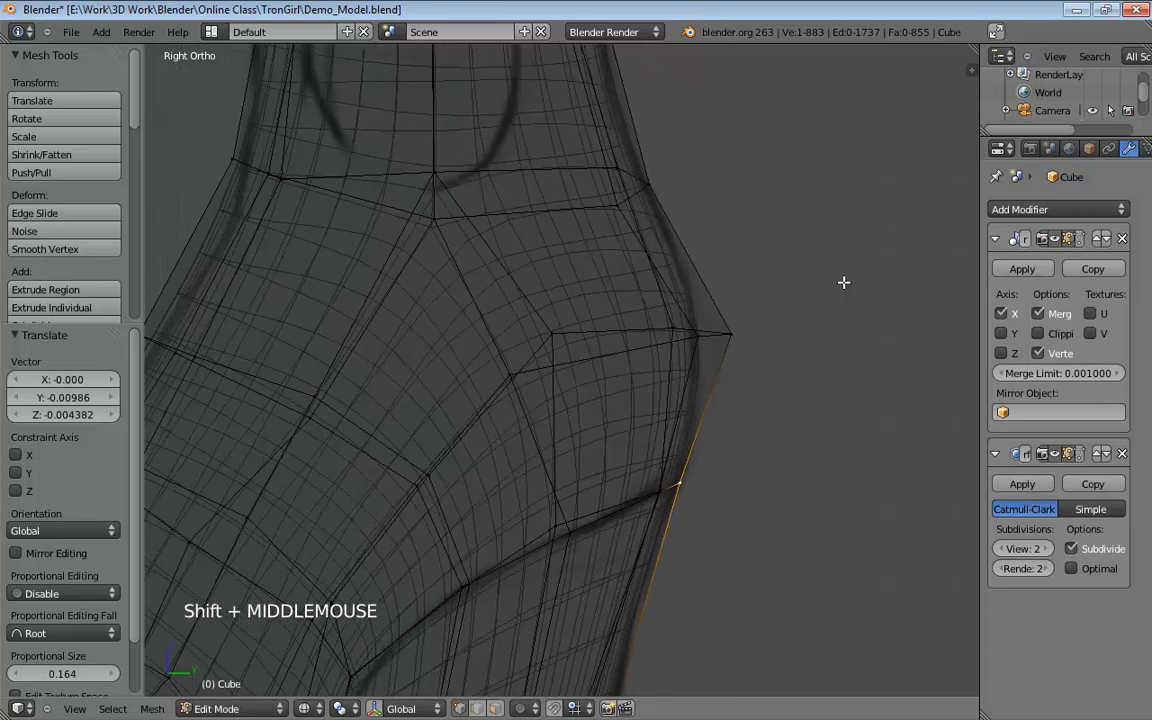
click(547, 340)
shift+middle_drag(625, 213, 645, 461)
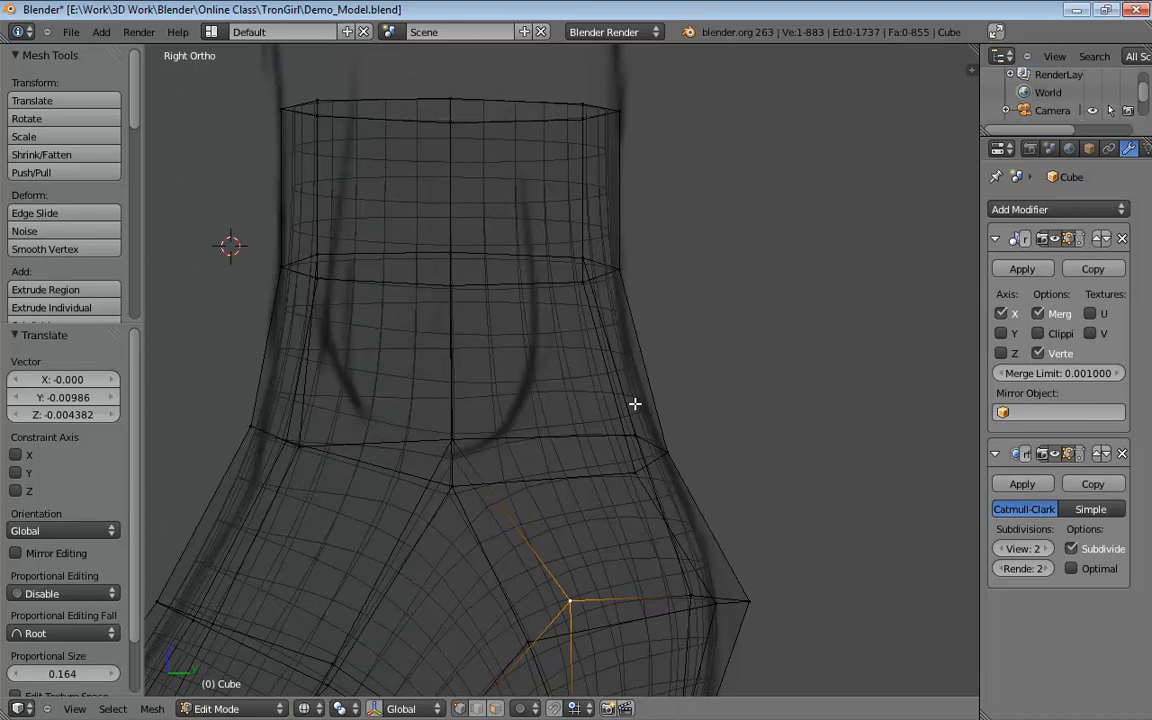
In the wireframe front view, move the four corner vertices on the sole's inner side about -0.049 along X.
scroll(635, 403, down, 3)
key(z)
mouse_move(620, 399)
middle_down()
mouse_move(594, 357)
mouse_move(564, 405)
mouse_move(753, 370)
mouse_move(756, 357)
middle_up()
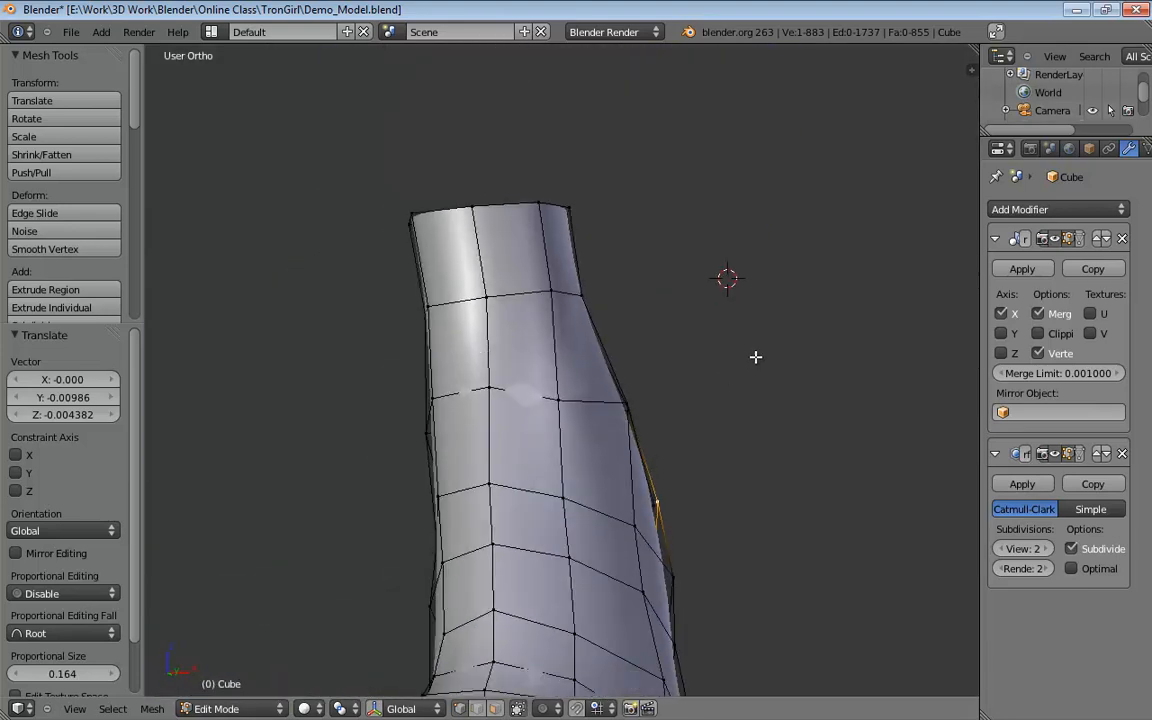
key(KP_1)
key(KP_5)
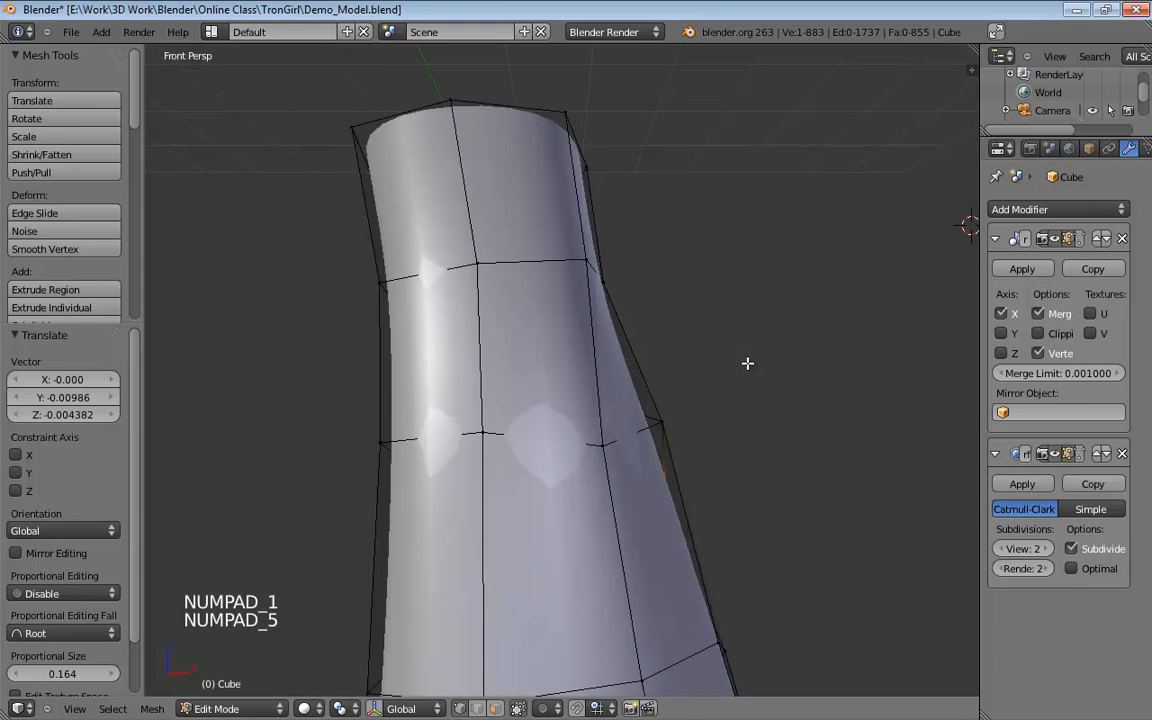
key(KP_5)
key(z)
shift+middle_drag(746, 363, 687, 180)
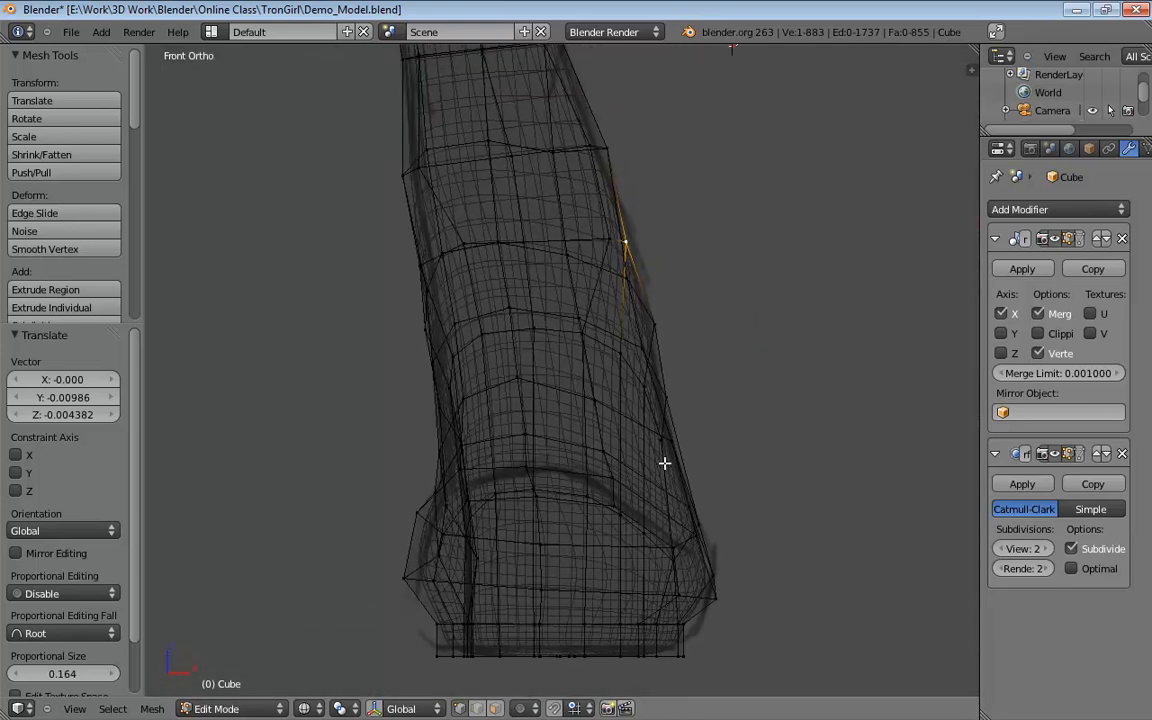
shift+middle_drag(663, 463, 694, 389)
click(489, 508)
shift+click(493, 485)
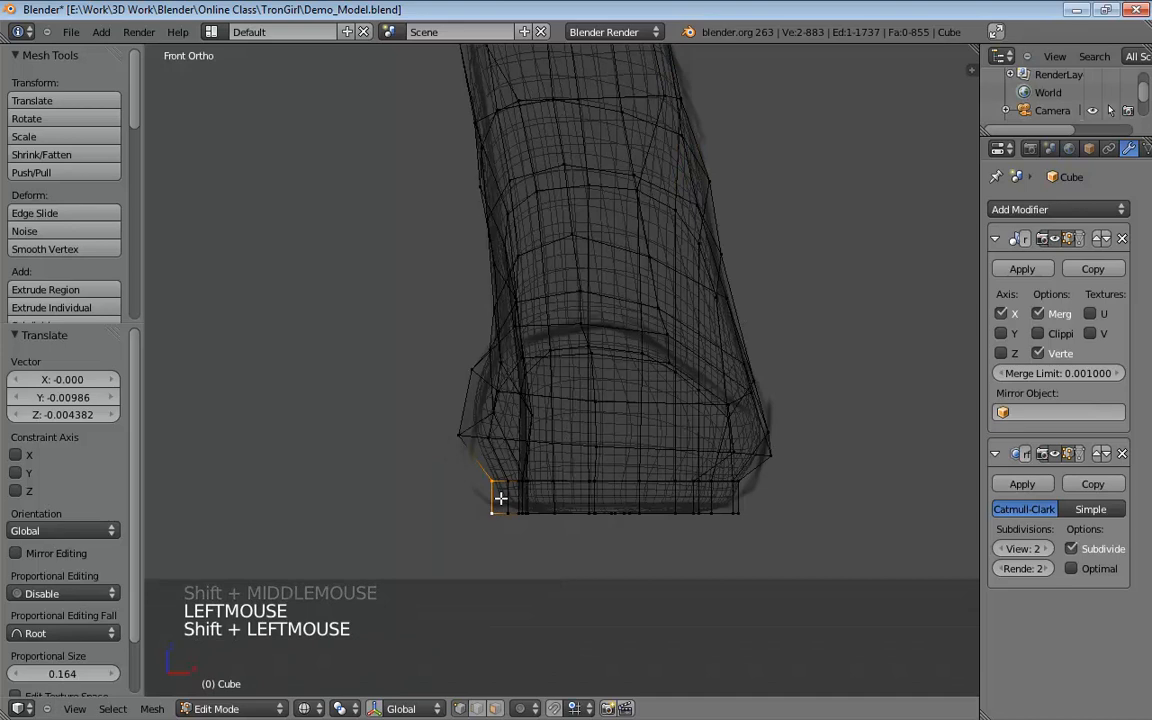
shift+click(507, 483)
shift+click(507, 511)
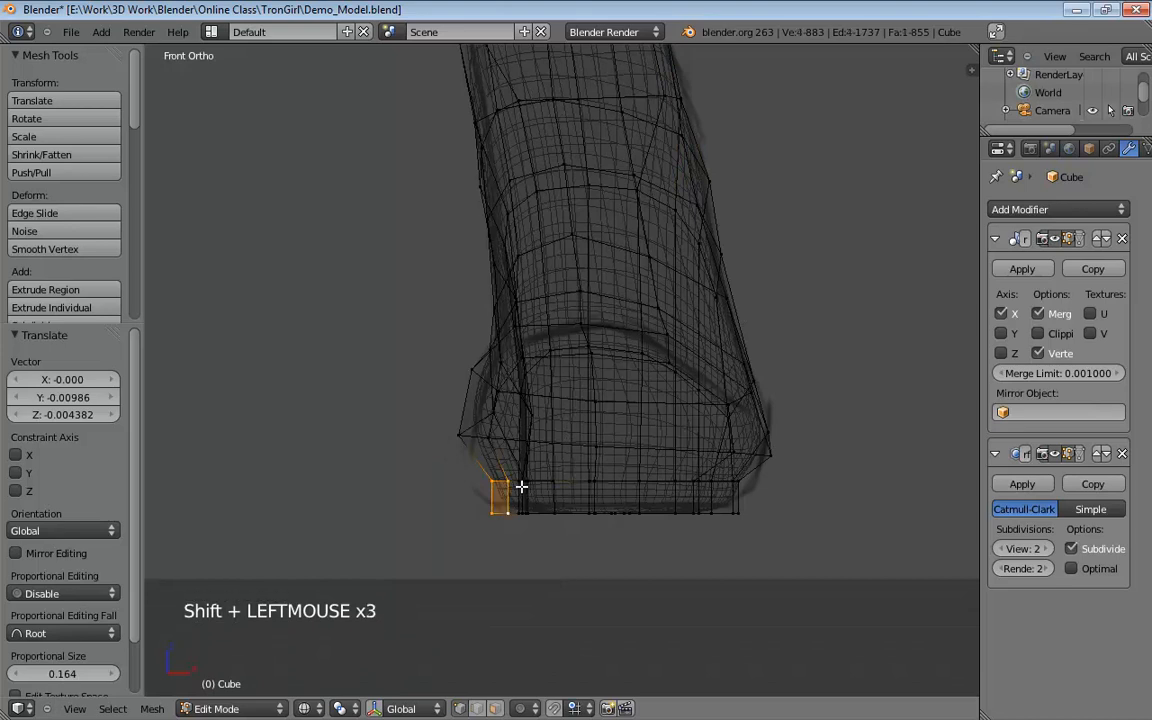
key(g)
key(x)
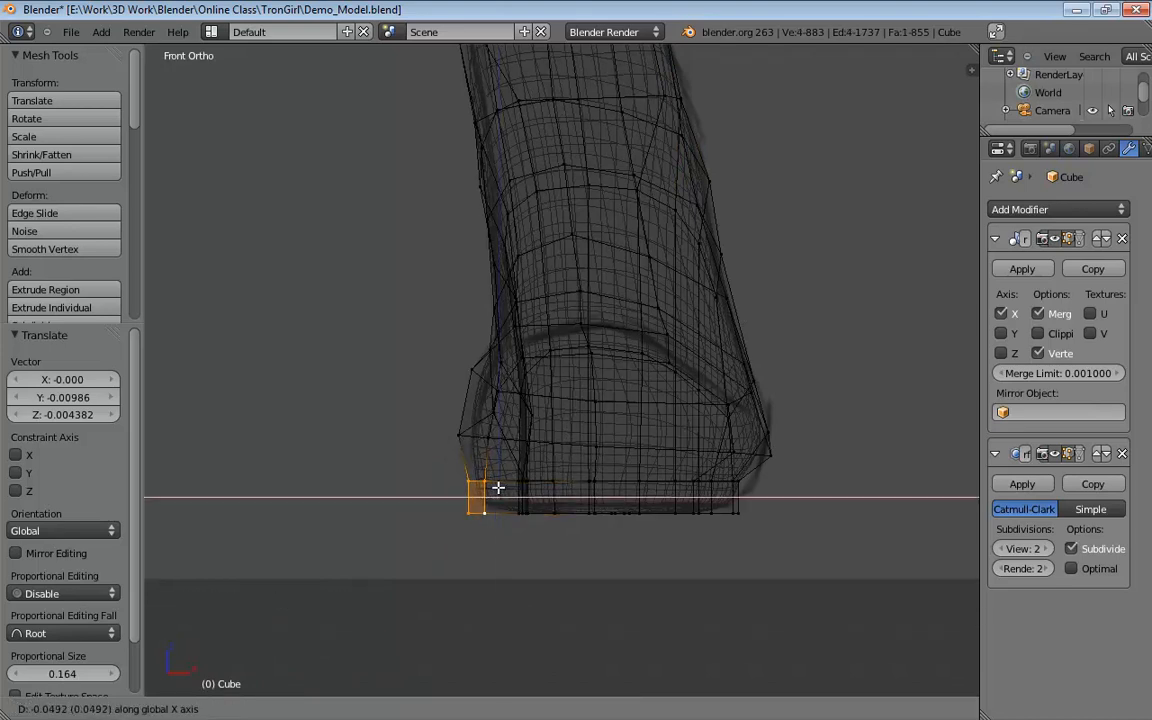
click(498, 487)
Widen the inner toe area by moving the vertex above the sole and the four sole corner vertices about -0.032 on X, refining the side outline.
click(450, 433)
drag(450, 433, 430, 439)
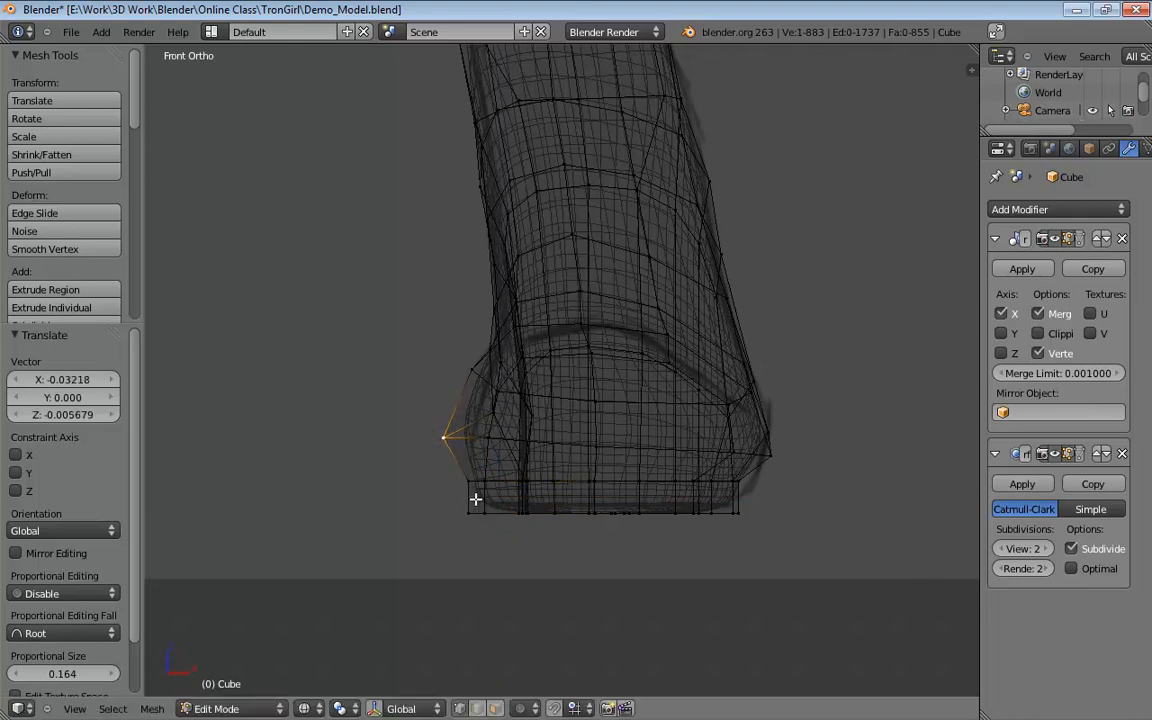
click(472, 481)
shift+click(484, 484)
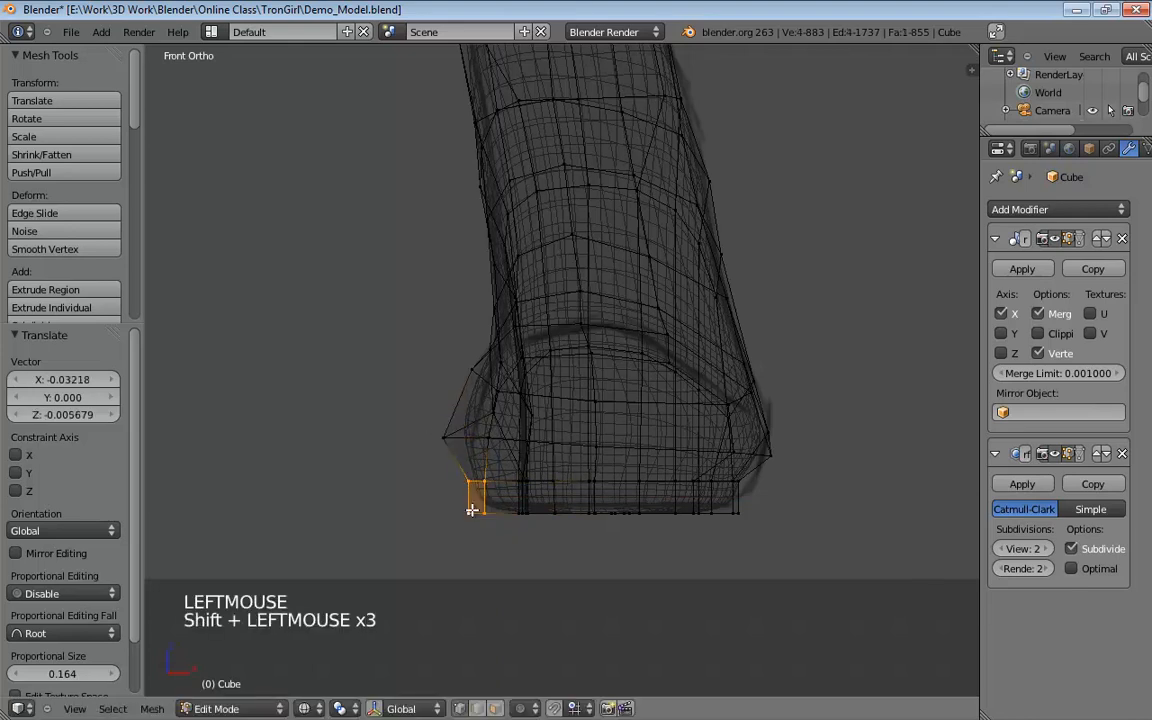
key(g)
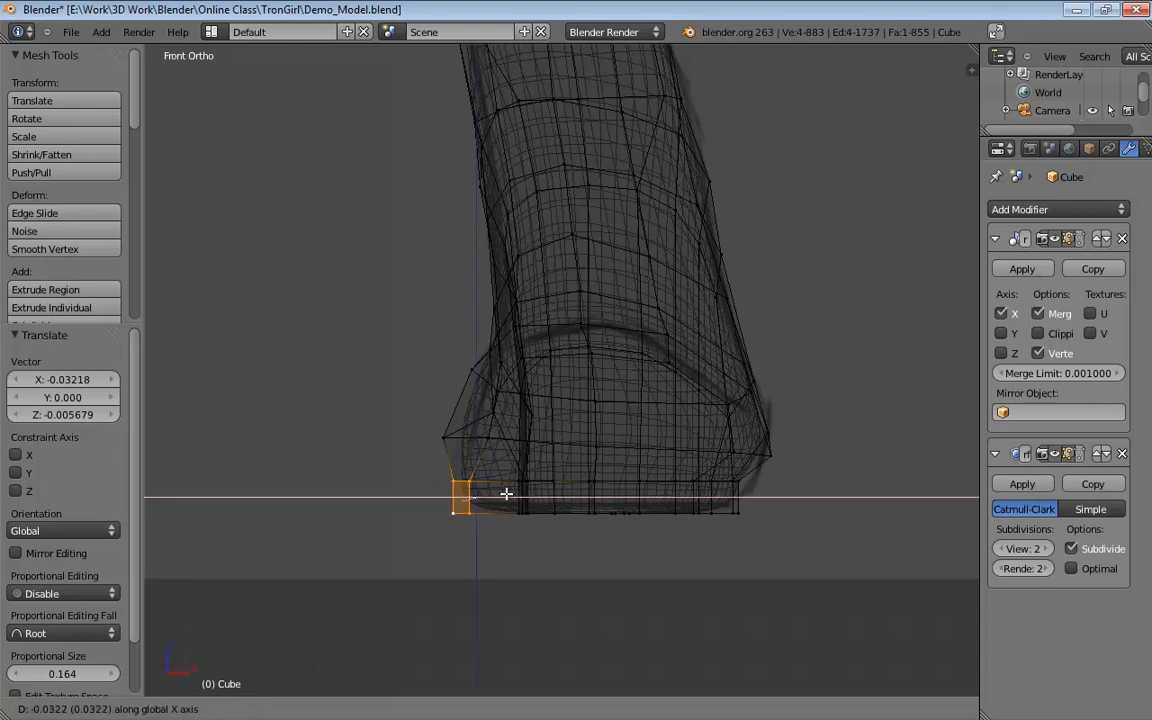
click(507, 494)
mouse_move(474, 368)
mouse_down()
mouse_move(485, 368)
mouse_move(478, 375)
mouse_up()
click(452, 437)
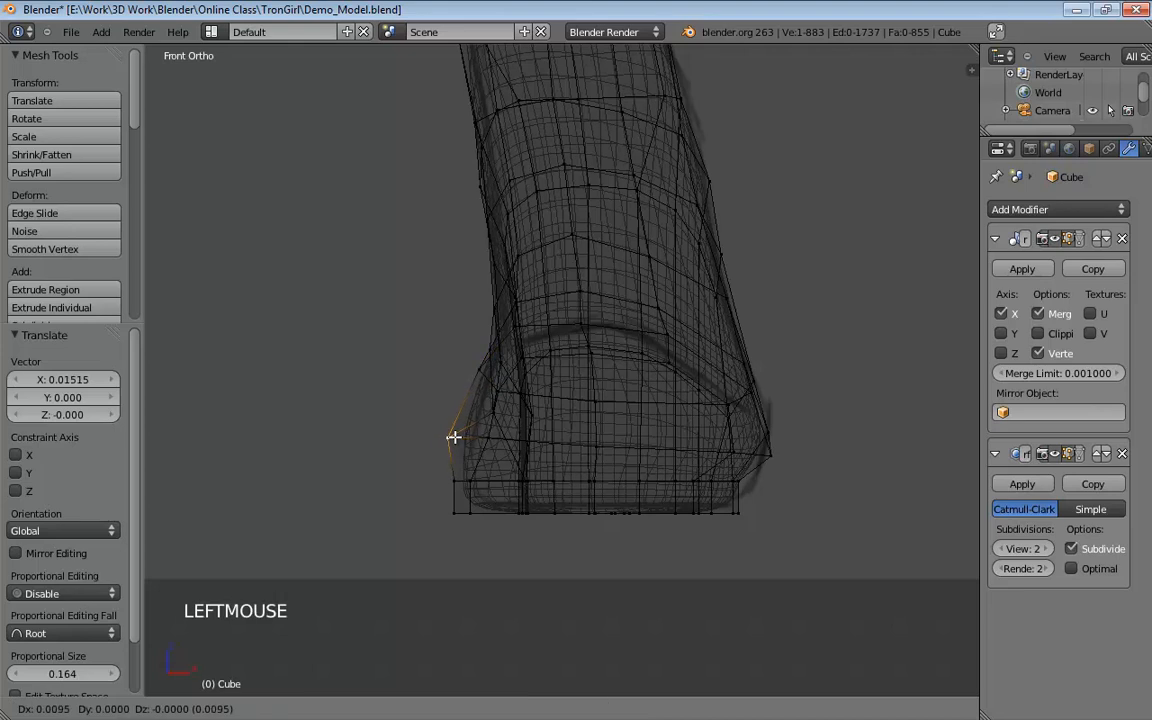
Adjust the vertices around the sole and inner edge of the toe from several angles to round the outline, undoing one unwanted move.
middle_drag(457, 425, 586, 635)
drag(586, 612, 567, 607)
click(567, 607)
middle_drag(560, 542, 383, 341)
mouse_move(383, 341)
mouse_down()
mouse_move(365, 329)
mouse_move(373, 334)
mouse_up()
key(ctrl+z)
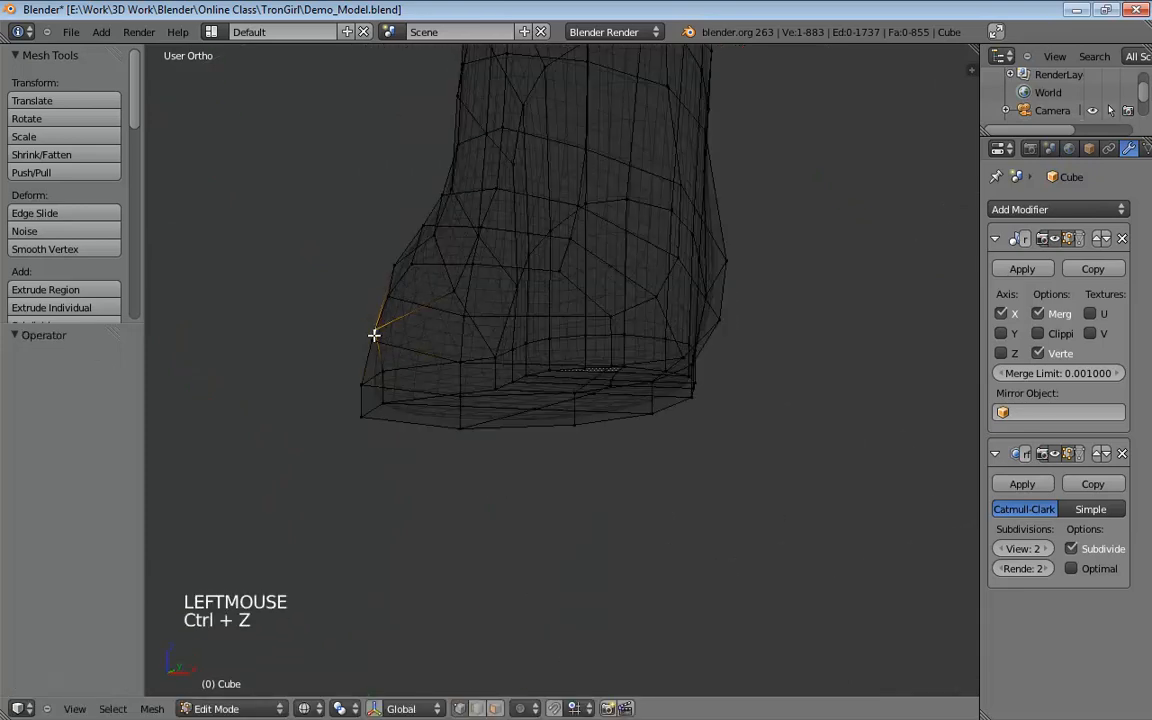
middle_drag(373, 334, 347, 298)
drag(347, 298, 343, 296)
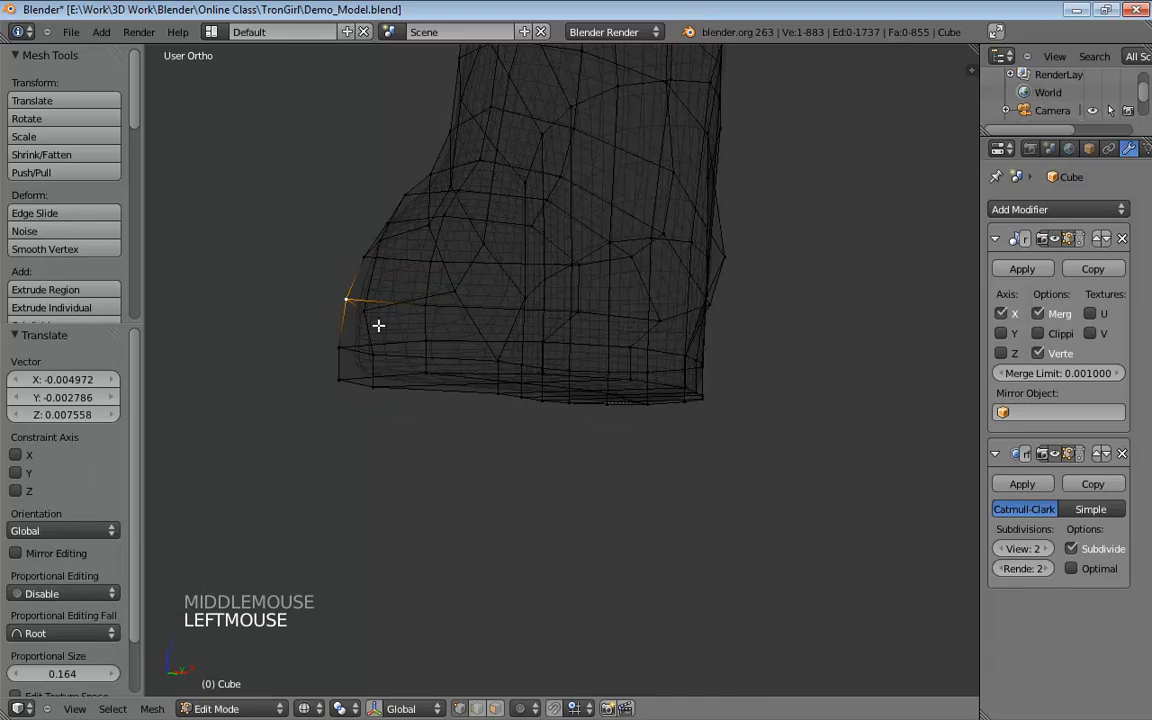
middle_drag(378, 324, 320, 321)
drag(320, 321, 324, 278)
Return to solid shading and nudge the vertices across the toe cap and its front edge to smooth the toe shape.
mouse_move(405, 316)
middle_down()
mouse_move(694, 329)
mouse_move(726, 361)
middle_up()
key(z)
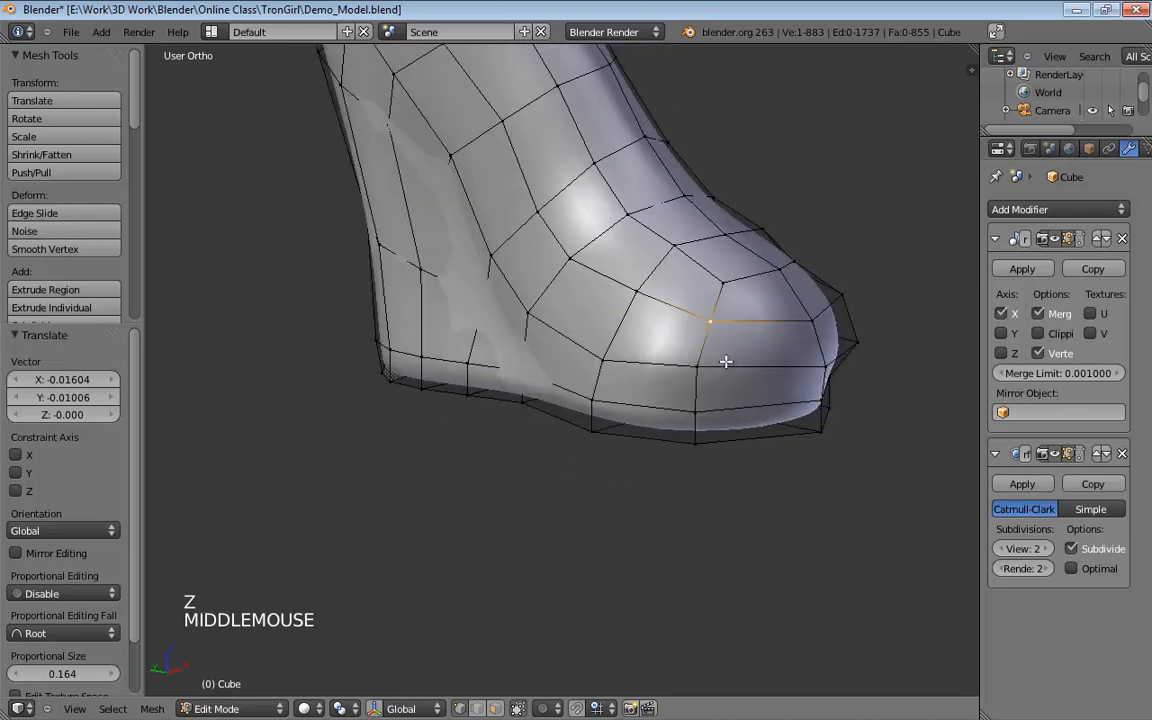
mouse_move(726, 361)
mouse_down()
mouse_move(702, 365)
mouse_move(722, 365)
mouse_up()
middle_drag(722, 365, 371, 272)
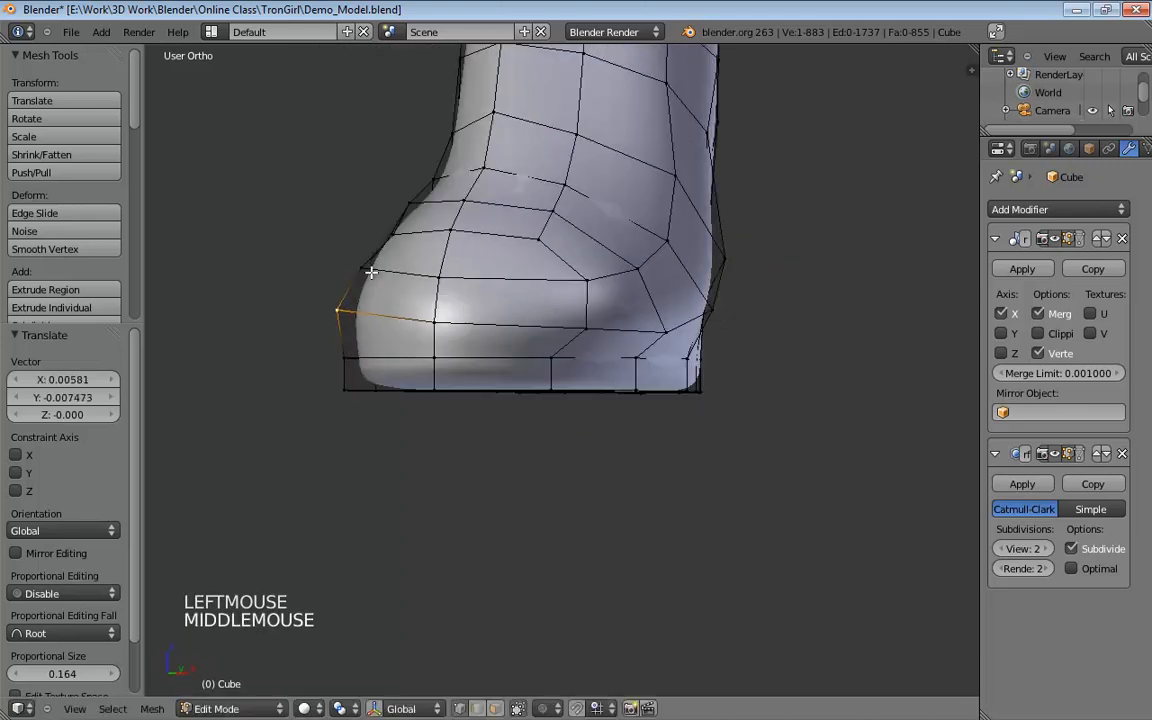
drag(355, 263, 359, 268)
middle_drag(398, 233, 330, 228)
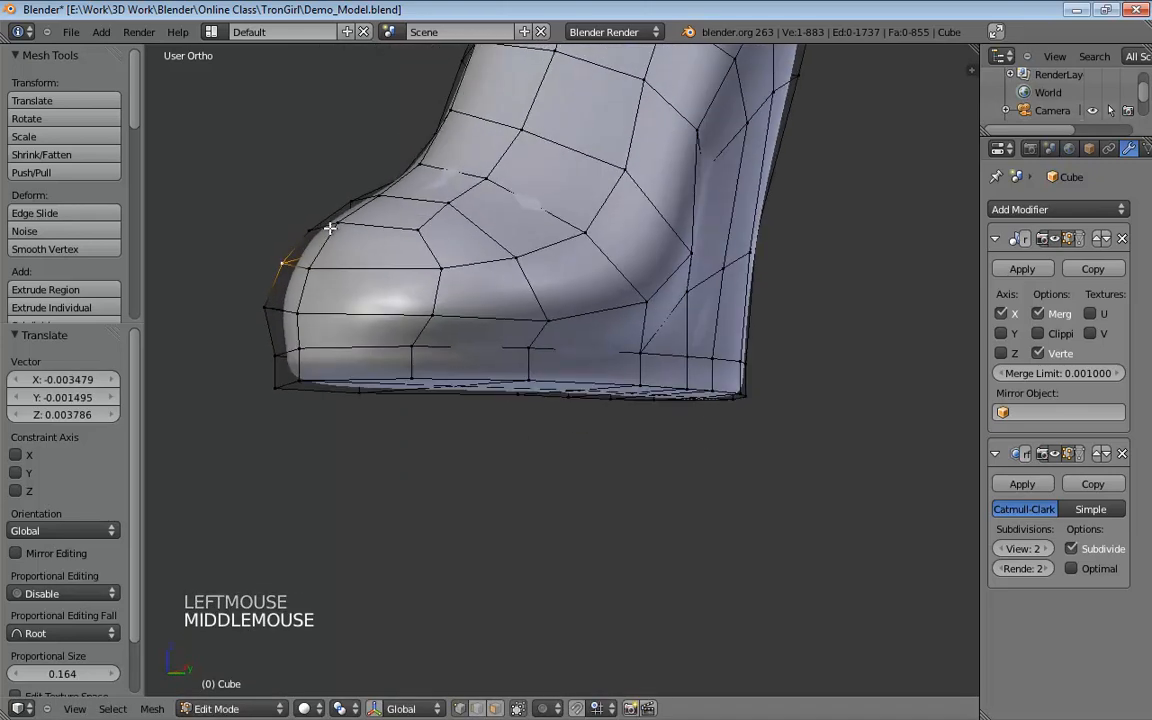
drag(311, 230, 306, 224)
middle_drag(306, 224, 481, 250)
drag(470, 250, 463, 249)
middle_drag(463, 249, 683, 289)
Raise a vertex at the back of the heel about 0.049 on Z and the vertex above it about 0.026.
scroll(679, 290, down, 2)
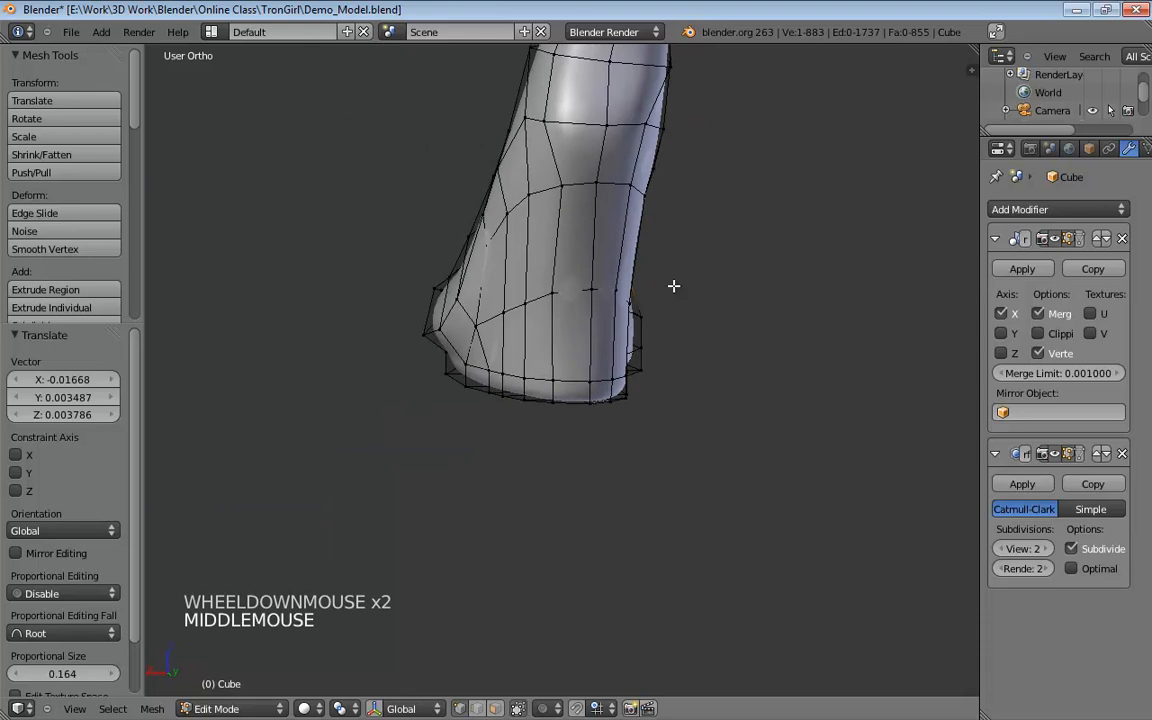
middle_drag(565, 213, 601, 372)
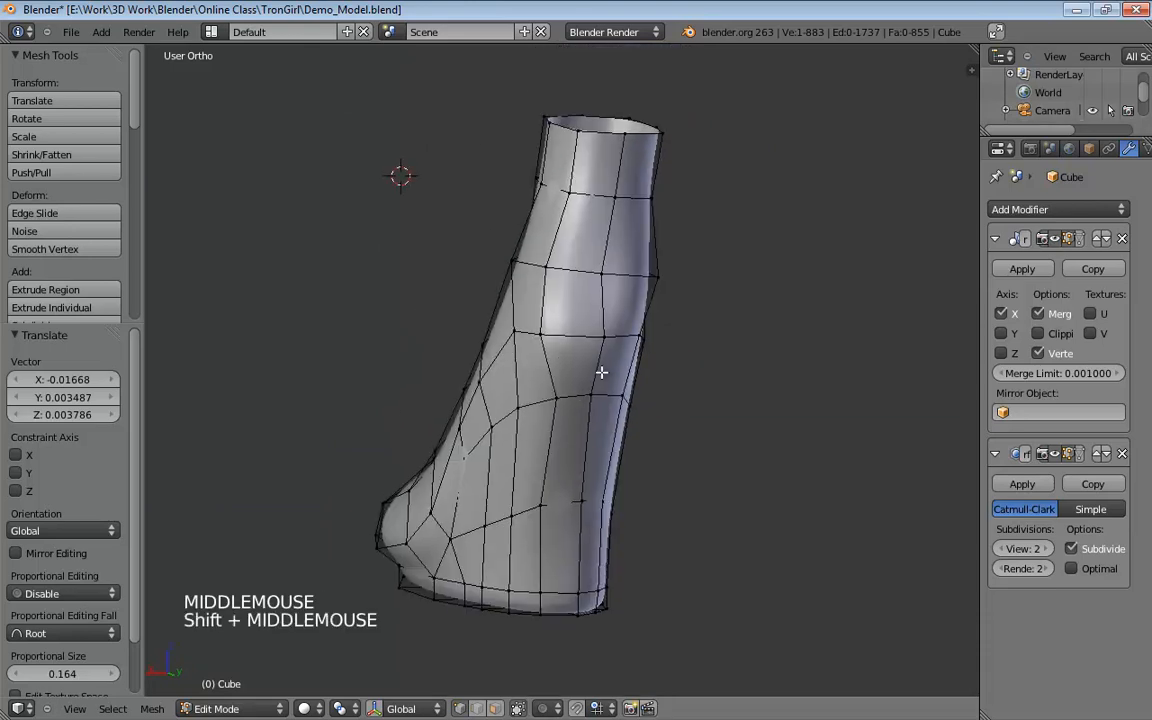
drag(603, 335, 602, 290)
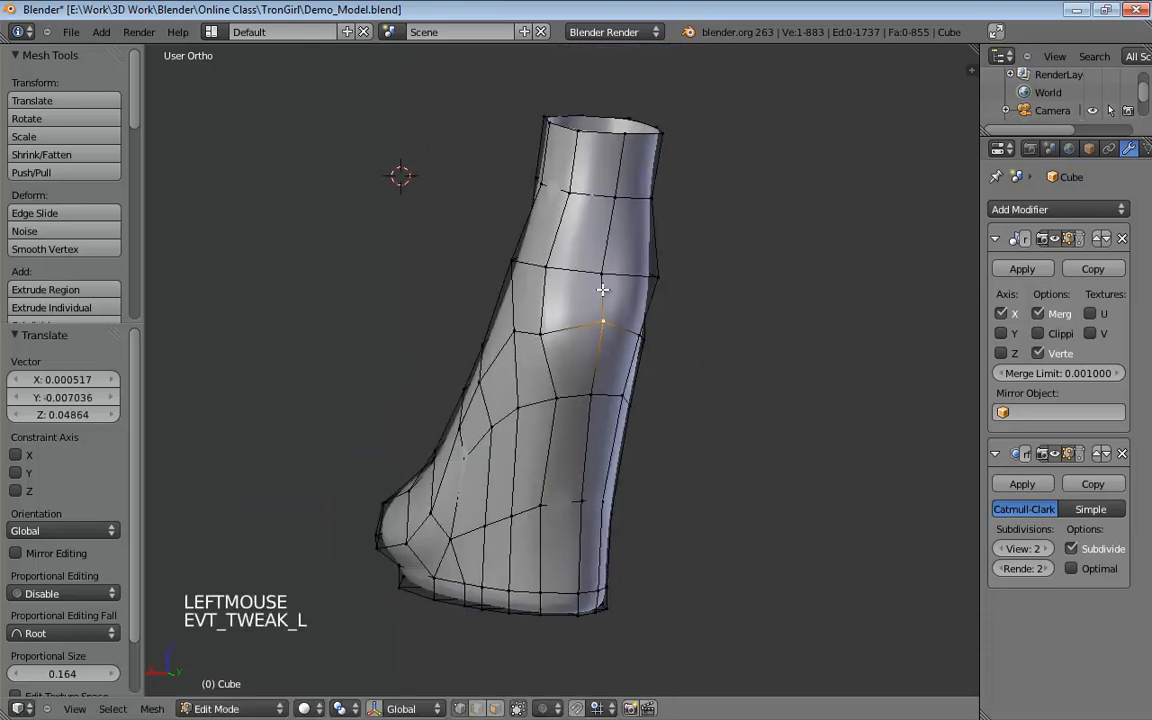
middle_drag(602, 290, 552, 201)
drag(543, 198, 545, 184)
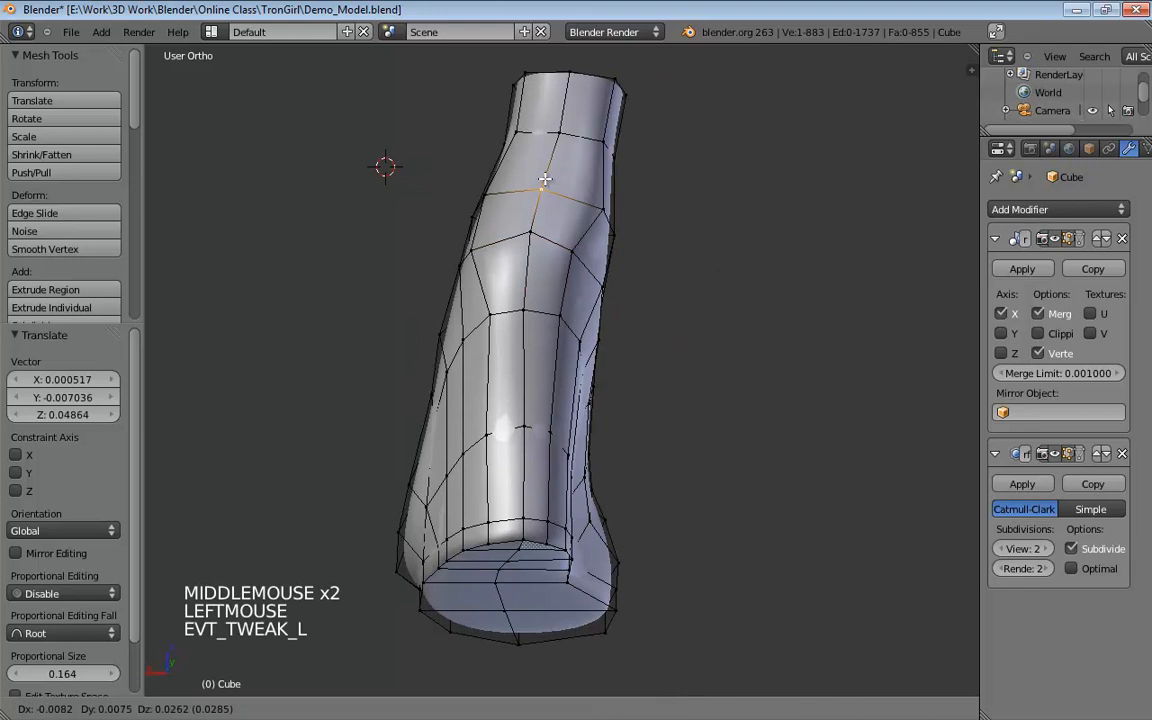
Shift the vertices at the back of the ankle and top rim sideways to even the columns, moving one rim vertex about 0.041 on X.
middle_drag(554, 238, 470, 296)
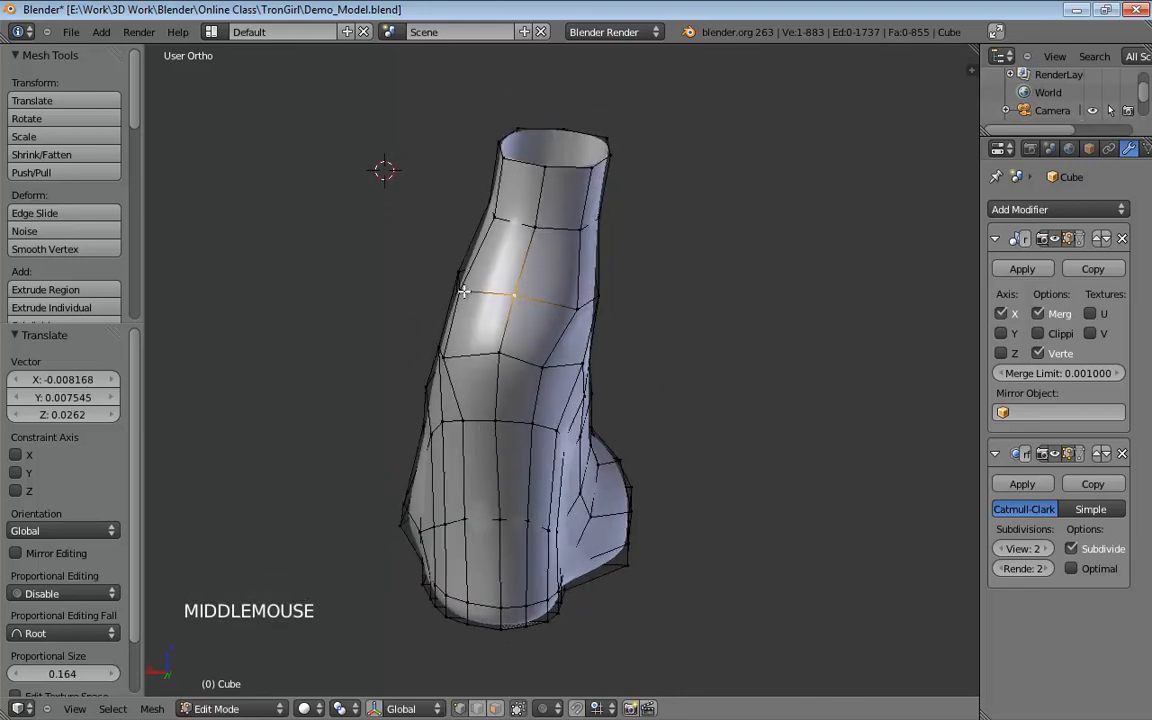
drag(472, 296, 547, 298)
drag(575, 230, 512, 224)
middle_drag(508, 196, 513, 240)
drag(513, 240, 530, 239)
drag(602, 253, 586, 252)
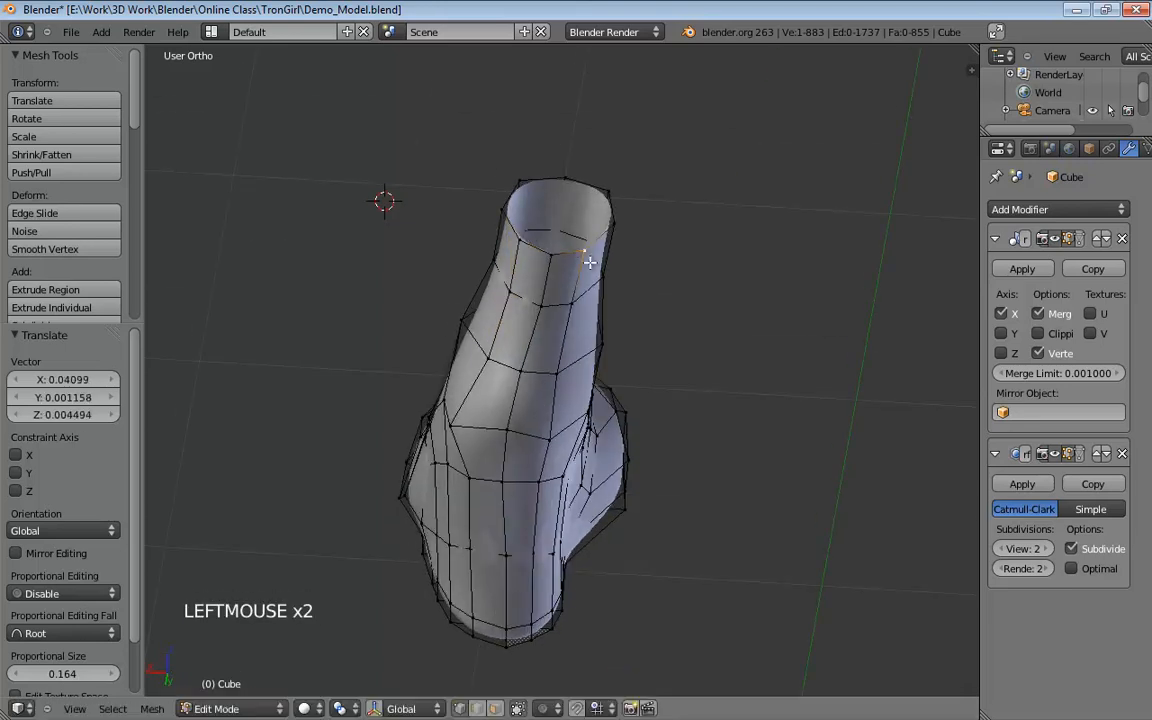
Show the boot in the wireframe side view, hide the subdivision smoothing preview and bring the ankle's top opening into view.
middle_drag(586, 252, 491, 222)
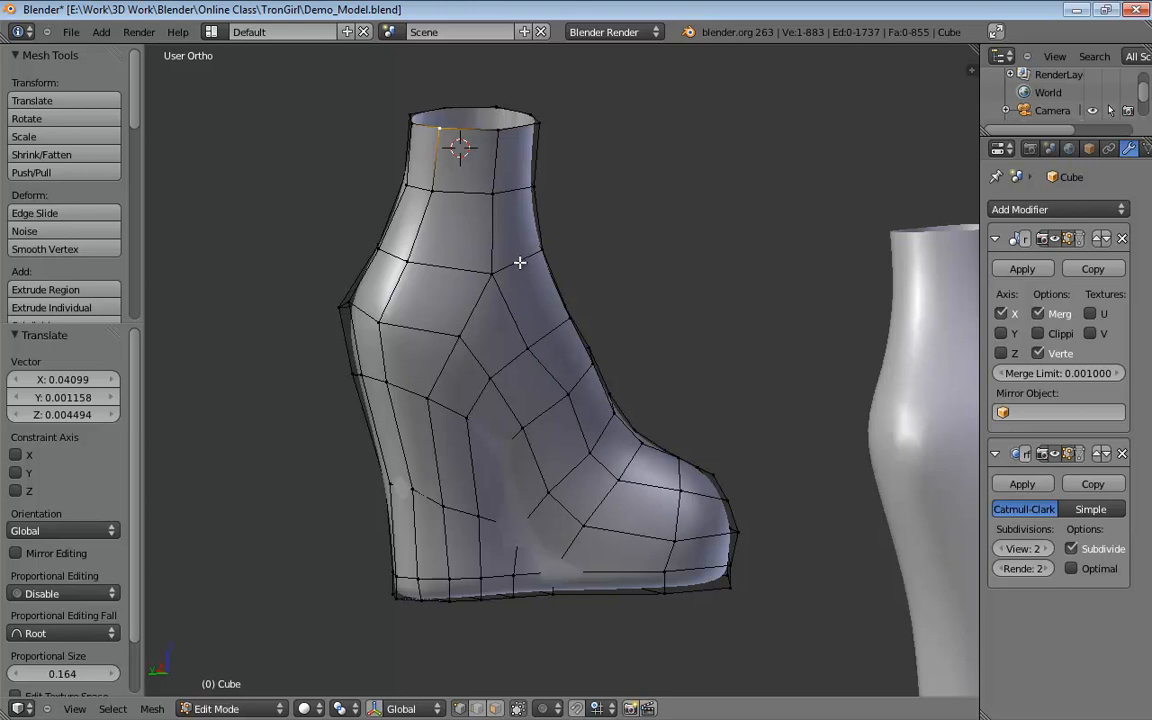
middle_drag(516, 250, 966, 232)
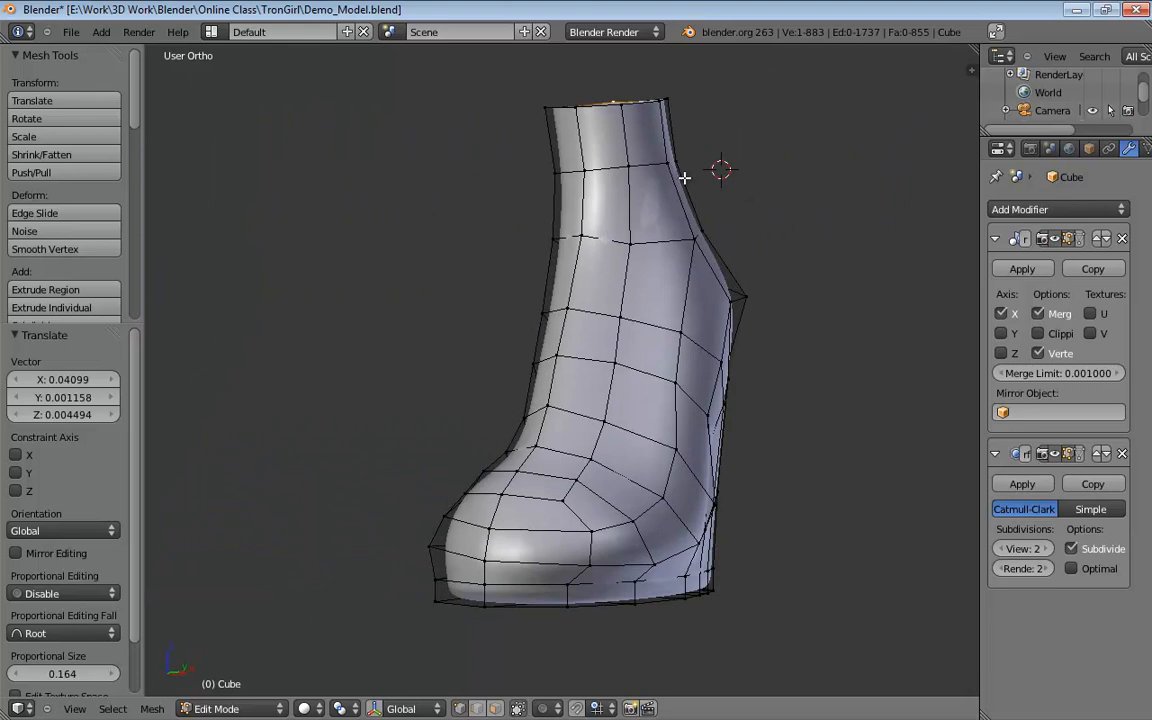
key(KP_3)
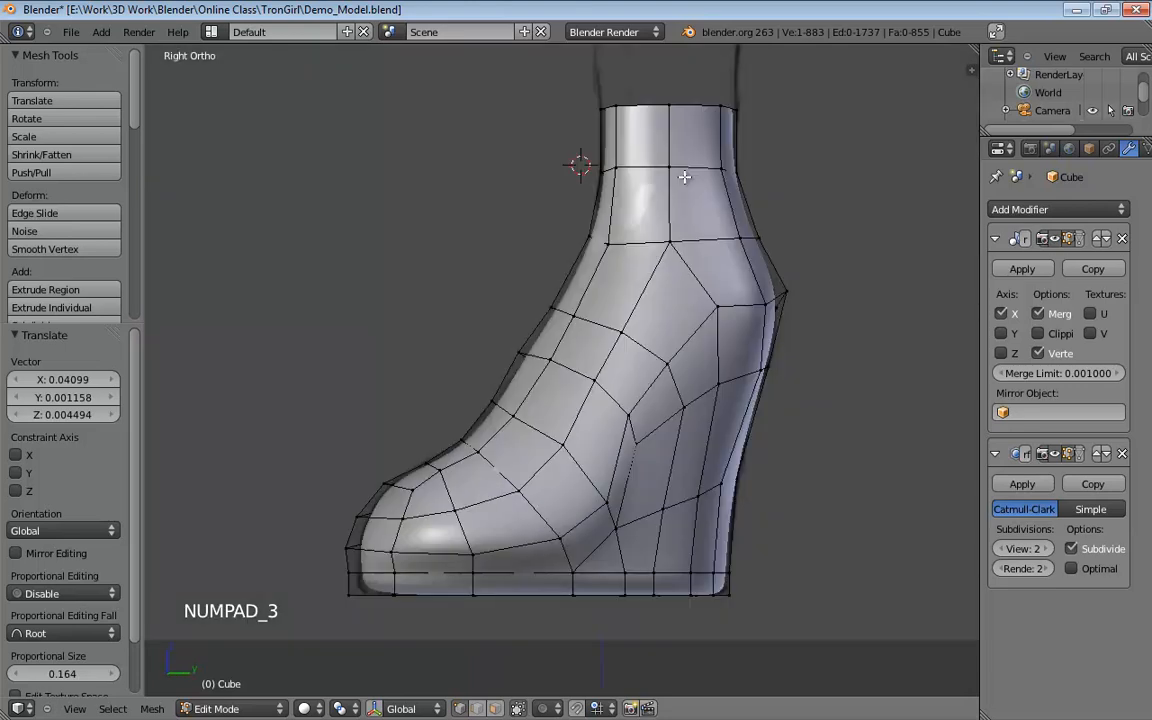
key(KP_5)
key(KP_5)
key(z)
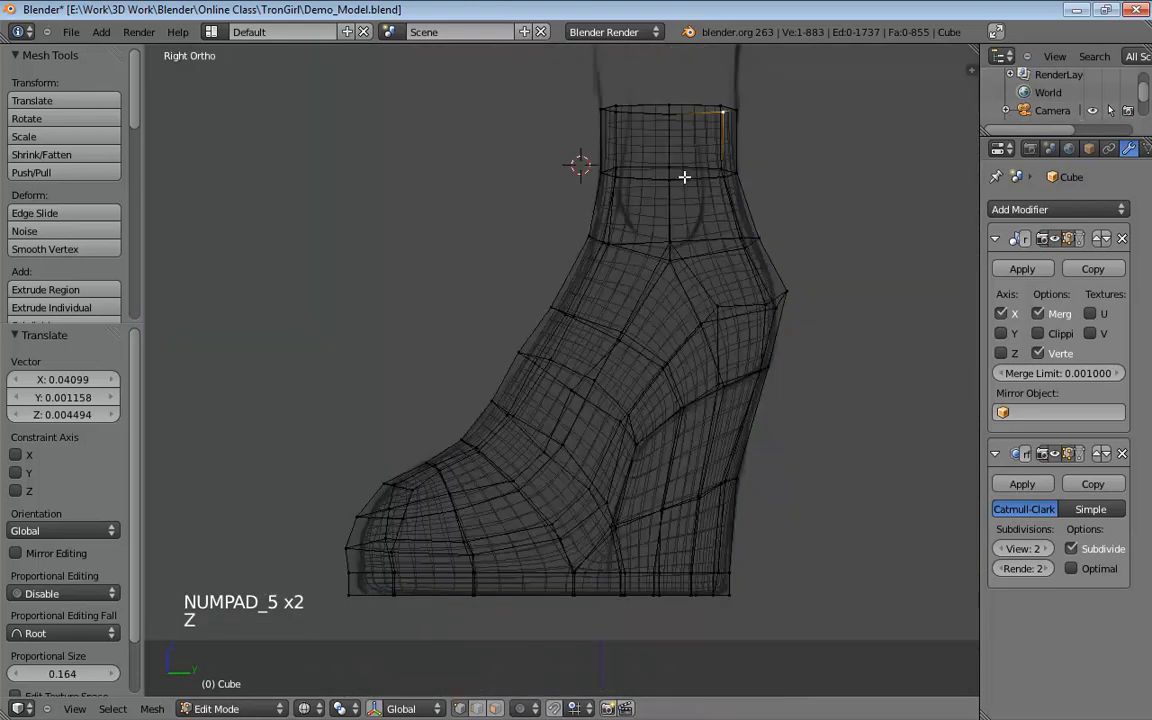
click(1054, 453)
shift+middle_drag(738, 255, 635, 386)
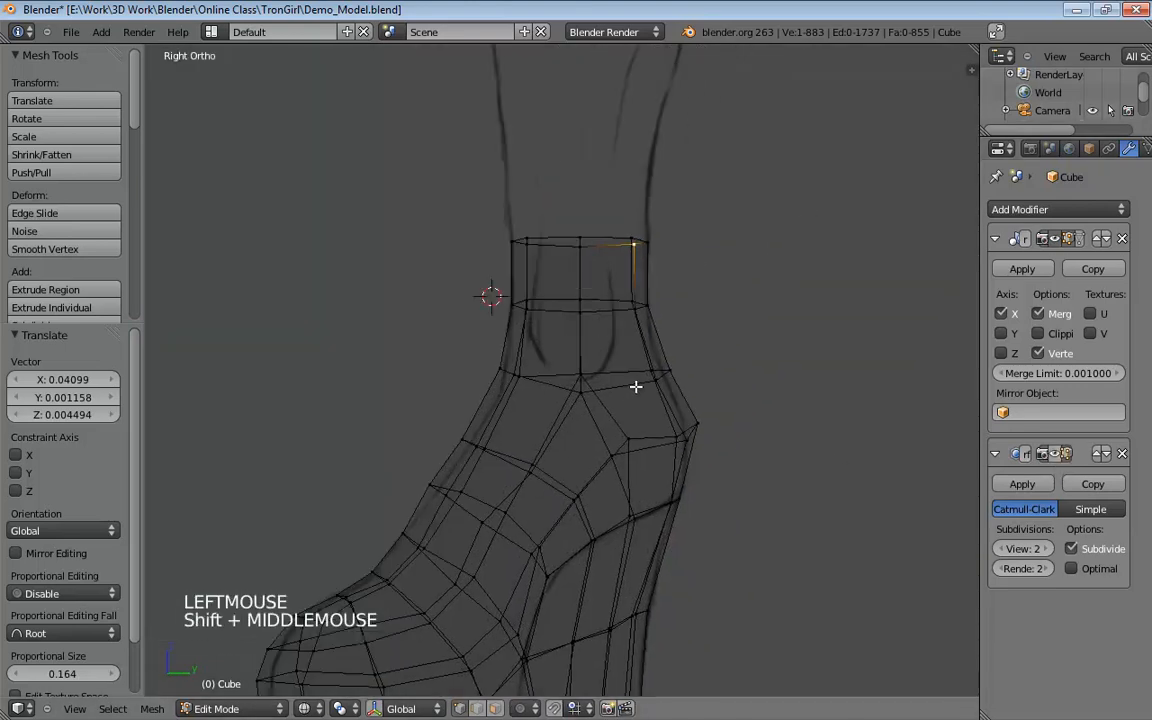
In the front view, raise the outer vertex of the ankle's upper ring about 0.044 on Z and pull the outer vertex below inward.
scroll(631, 352, up, 3)
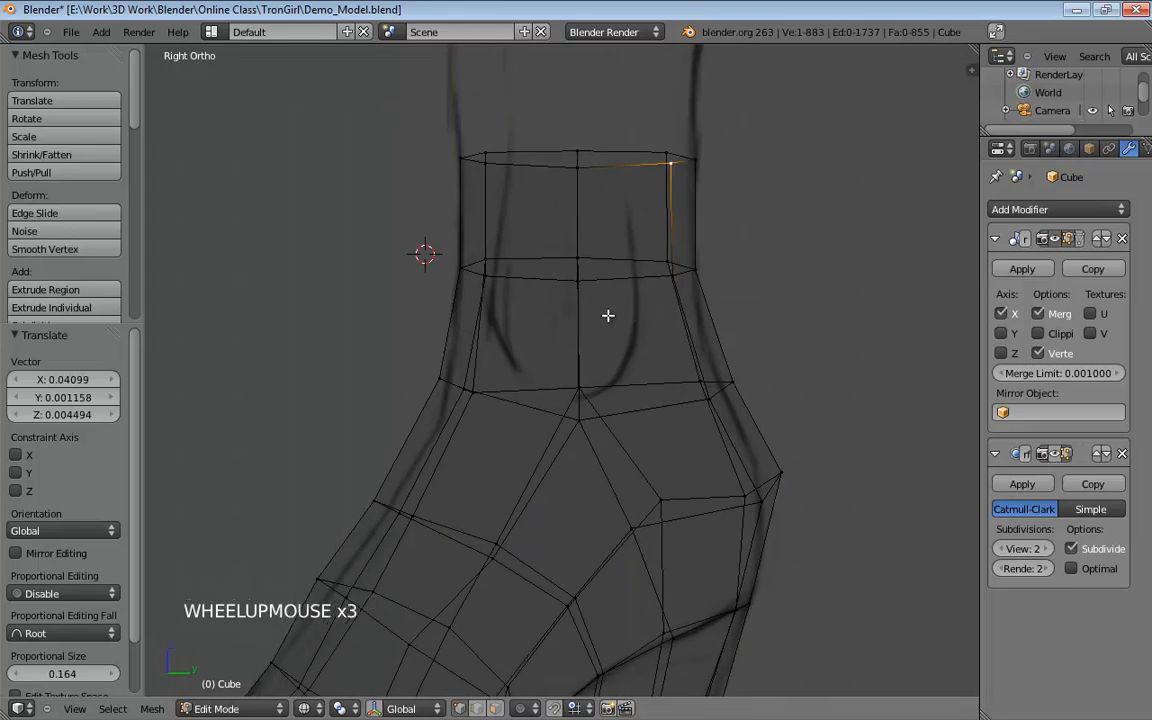
click(578, 257)
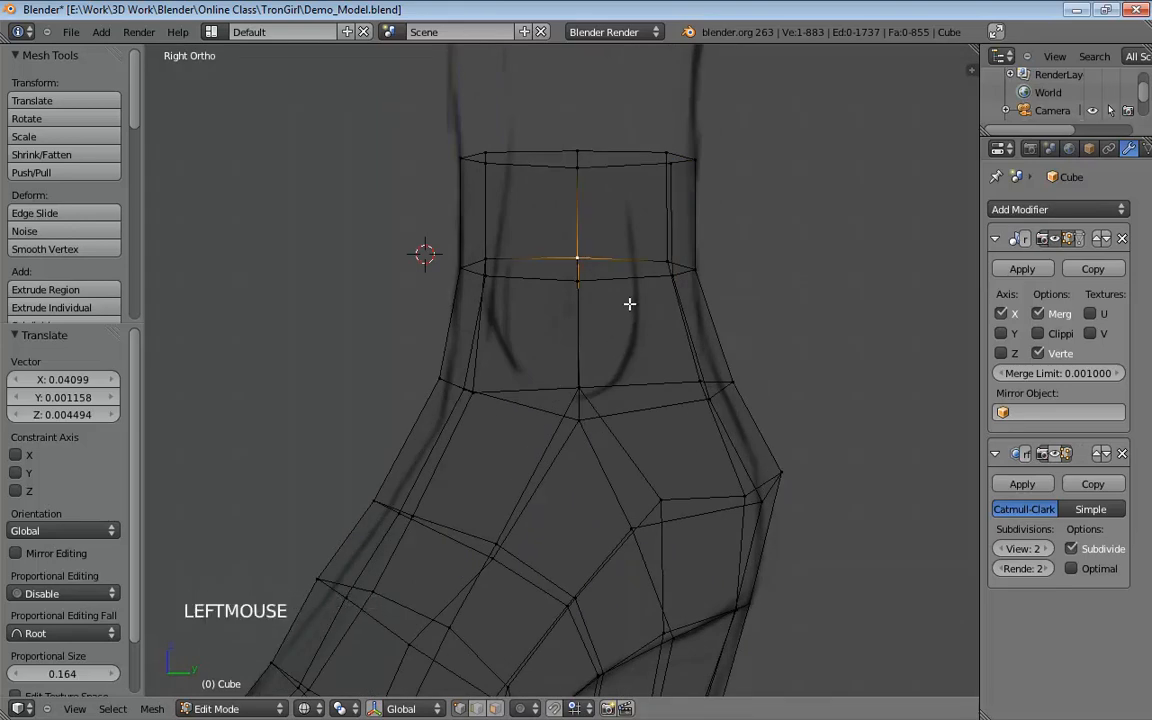
click(581, 276)
click(617, 266)
key(KP_1)
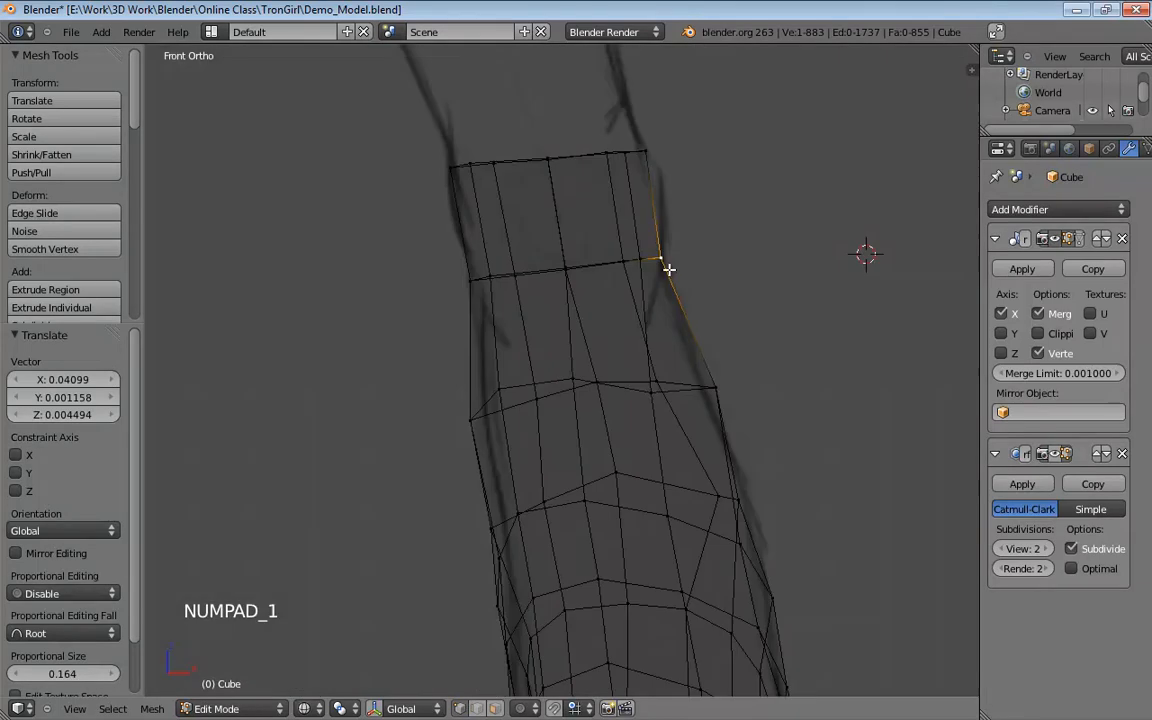
drag(670, 255, 670, 212)
click(685, 386)
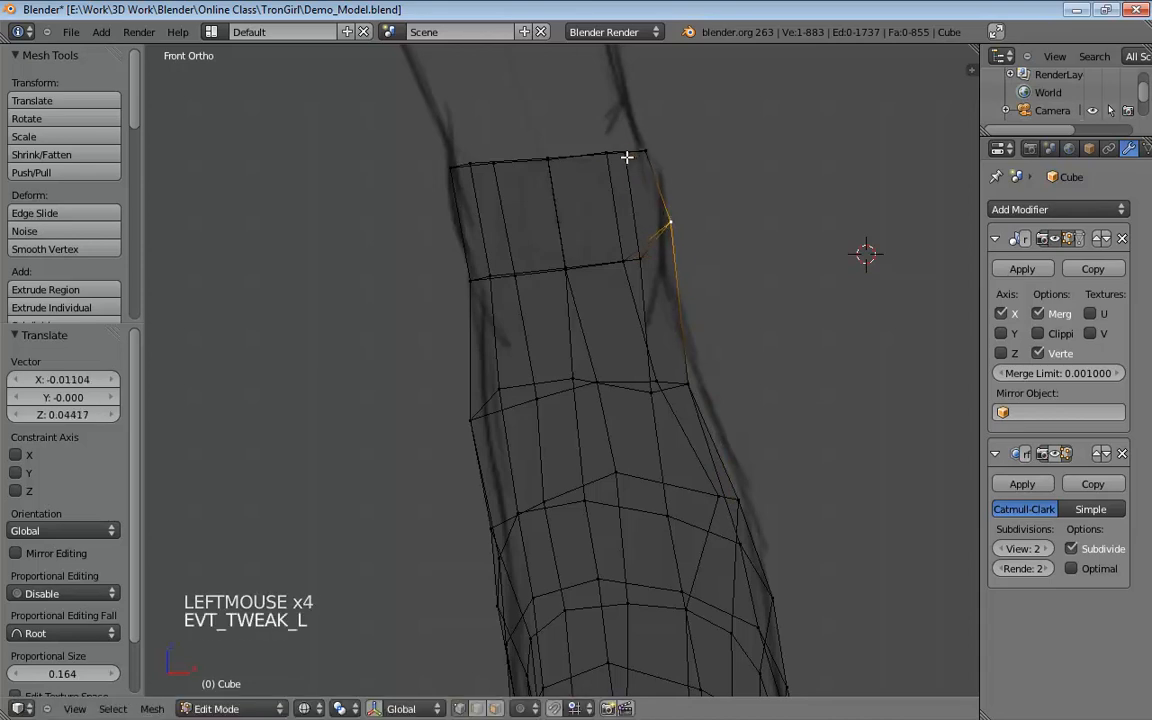
Raise the remaining vertices of the upper ankle ring toward both sides so the loop curves down gently through the middle.
click(626, 156)
drag(638, 256, 630, 241)
click(617, 247)
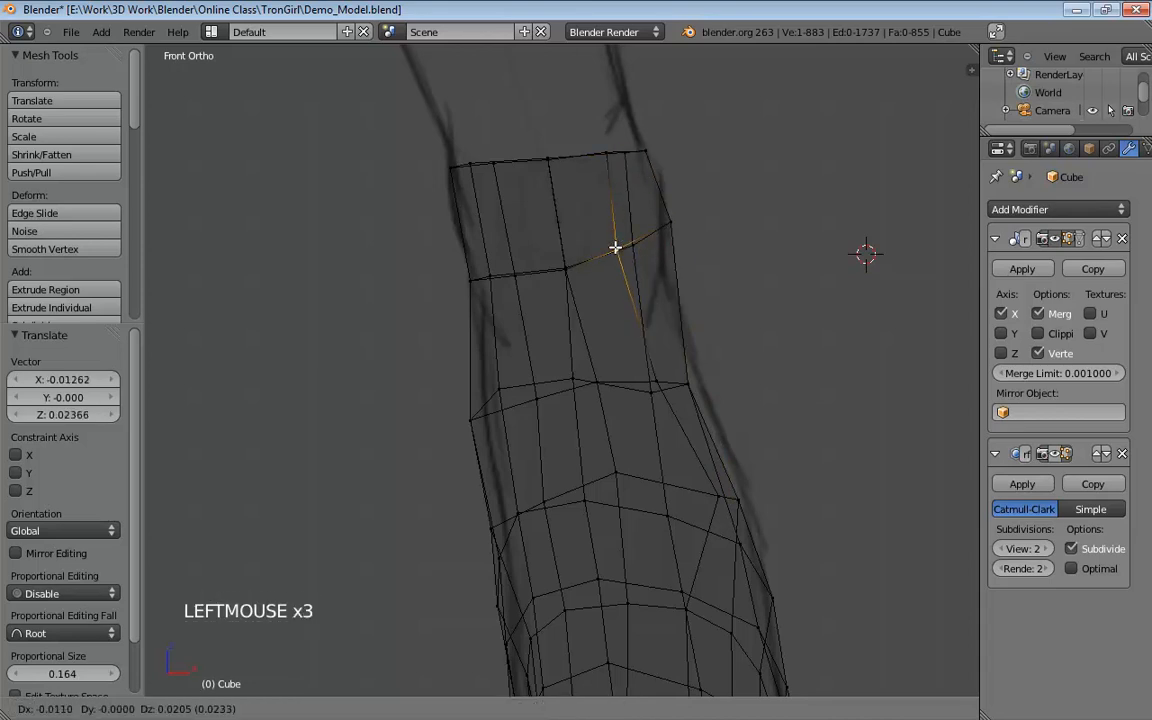
drag(476, 278, 455, 239)
drag(513, 268, 498, 240)
drag(566, 267, 567, 259)
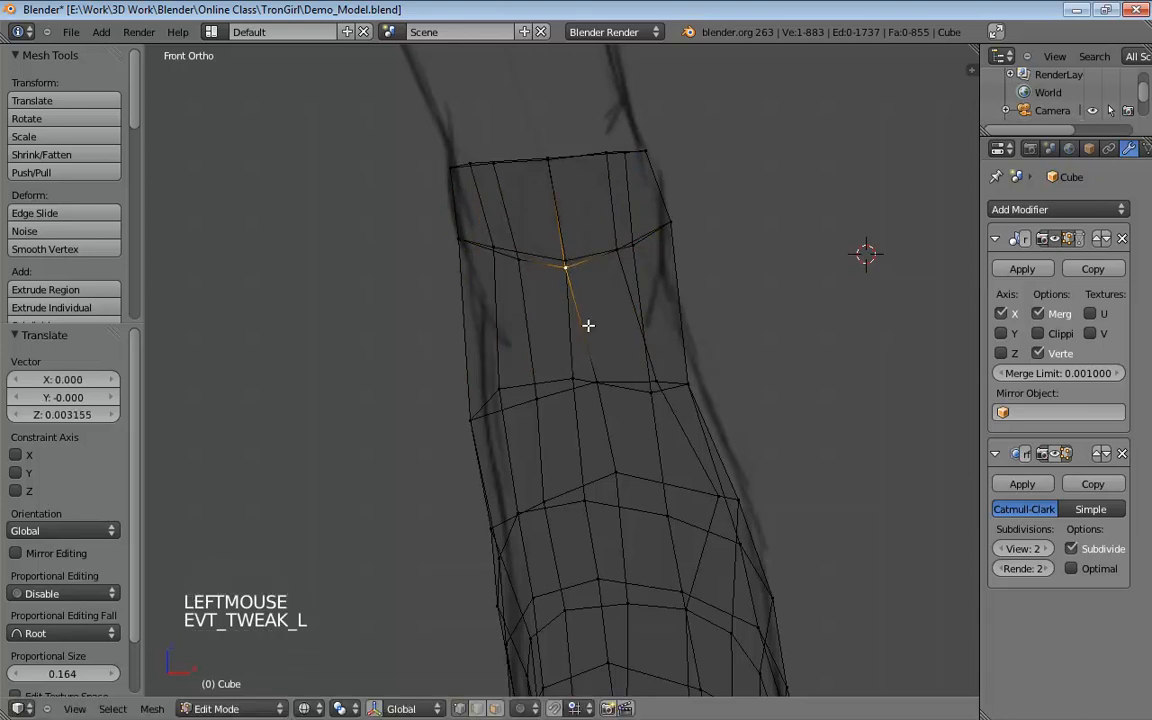
Nudge the inner-side vertex of the lower ankle ring up and inward, and undo the last vertex change.
drag(481, 419, 476, 309)
click(463, 247)
key(ctrl+z)
middle_drag(614, 332, 449, 321)
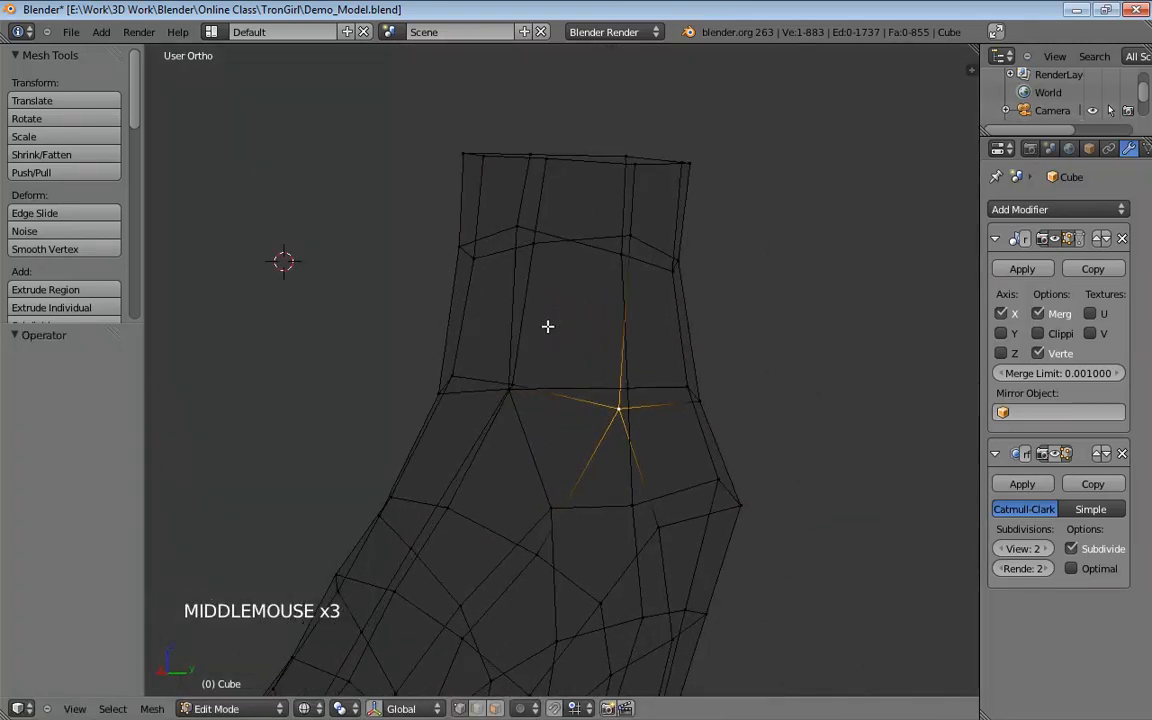
Return to solid shading and adjust the front vertices of the upper ankle ring, moving one about -0.011 on X.
mouse_move(547, 326)
middle_down()
mouse_move(535, 337)
mouse_move(563, 316)
mouse_move(447, 309)
mouse_move(704, 347)
mouse_move(599, 345)
mouse_move(673, 313)
mouse_move(562, 293)
middle_up()
key(z)
scroll(522, 332, down, 2)
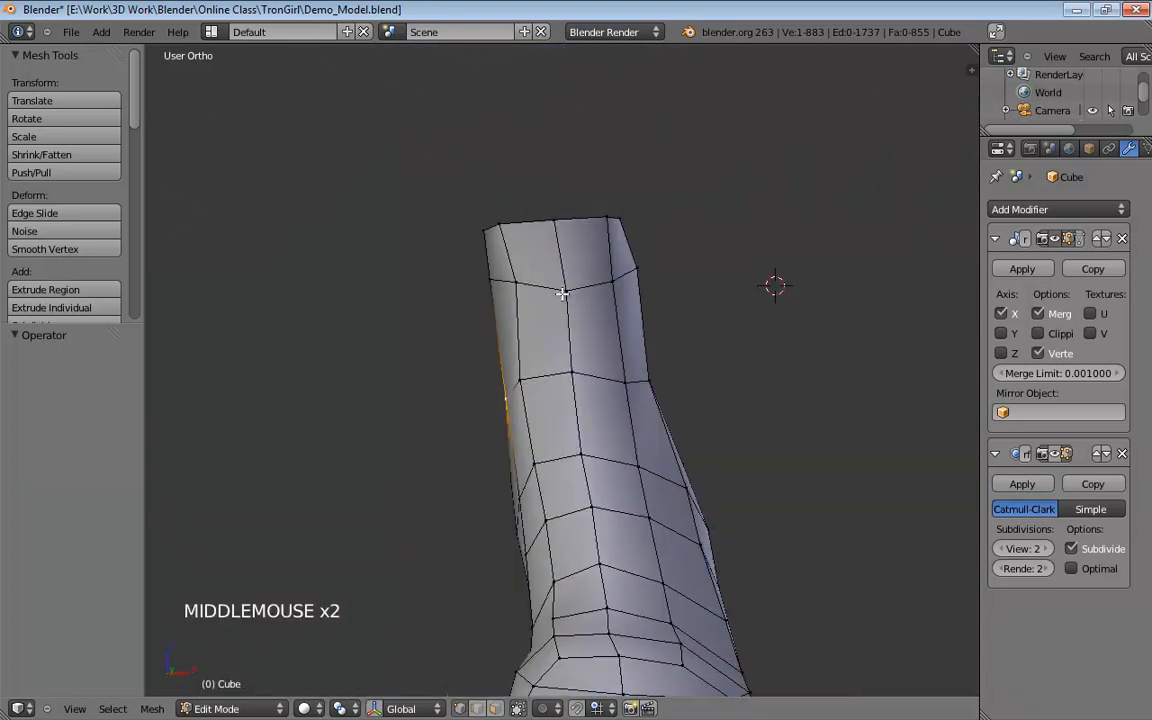
drag(511, 283, 498, 282)
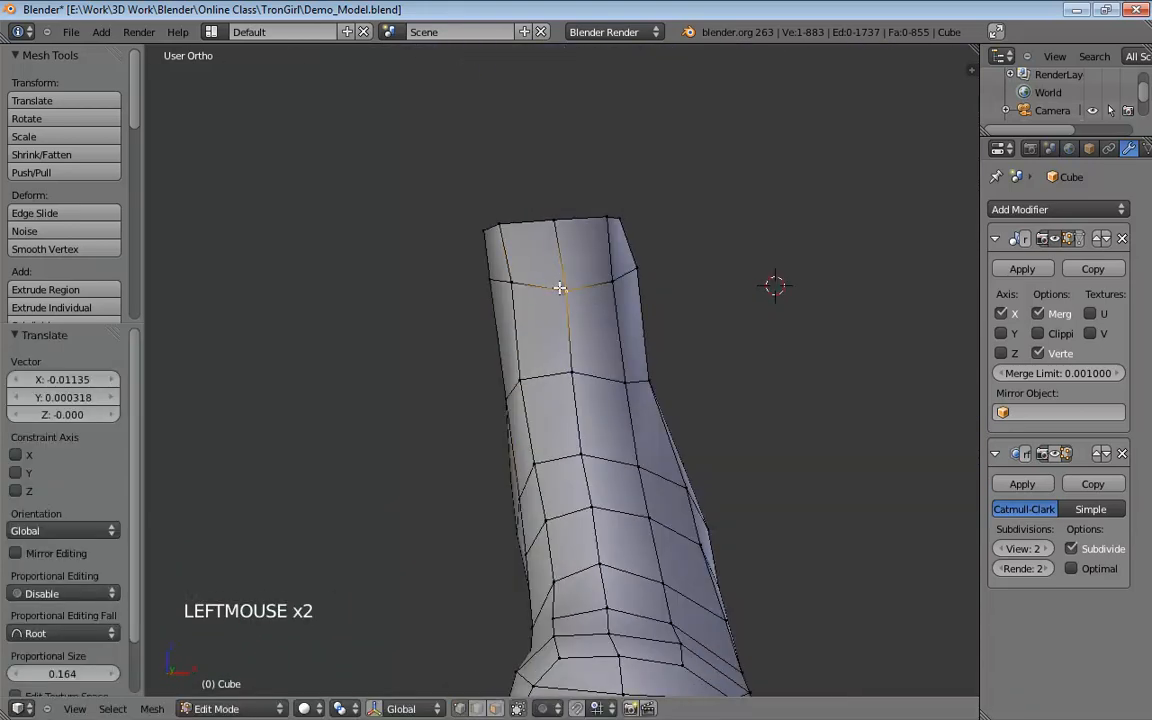
middle_drag(599, 285, 651, 346)
click(509, 291)
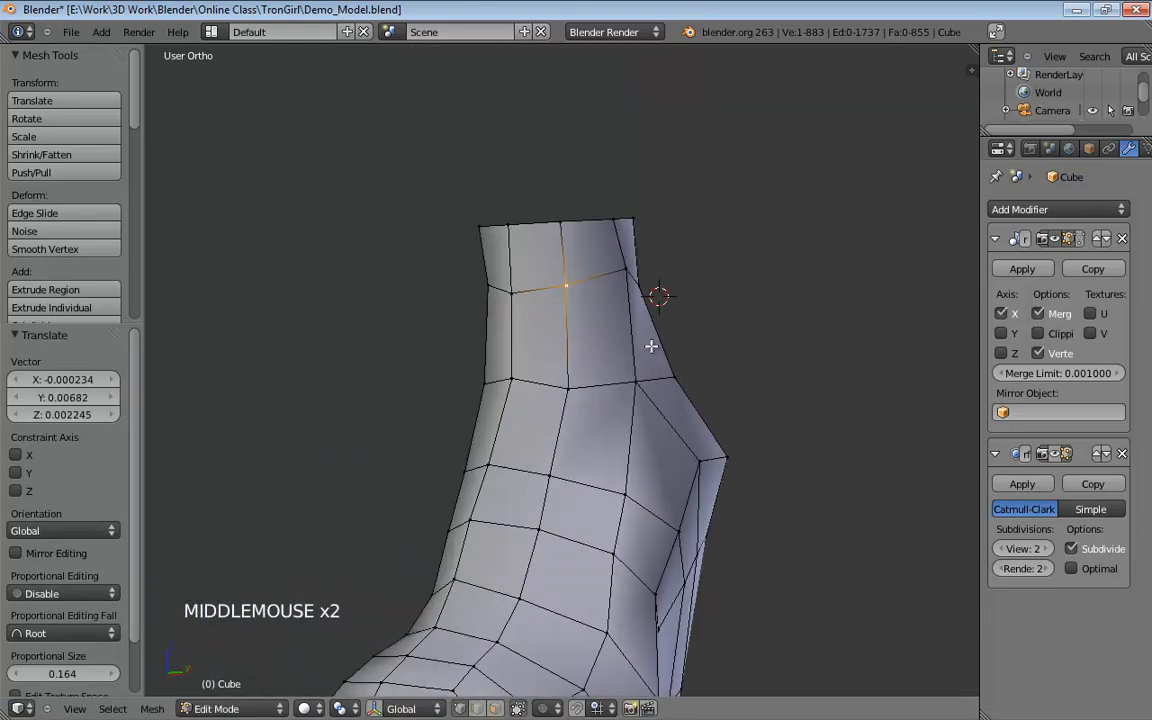
Add one edge loop around the ankle between the upper and lower rings.
key(ctrl+r)
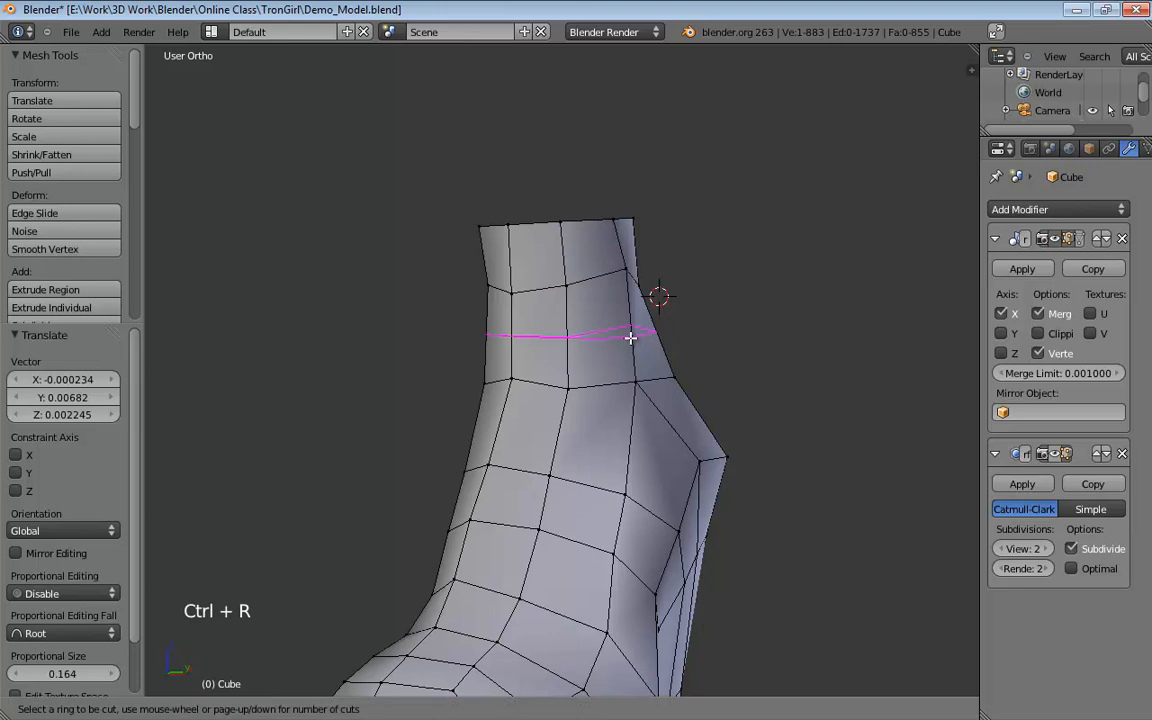
click(630, 338)
click(630, 341)
Shift the front vertices of the new loop and its neighbouring rings sideways to even the columns, one about 0.011 on X.
middle_drag(625, 337, 684, 341)
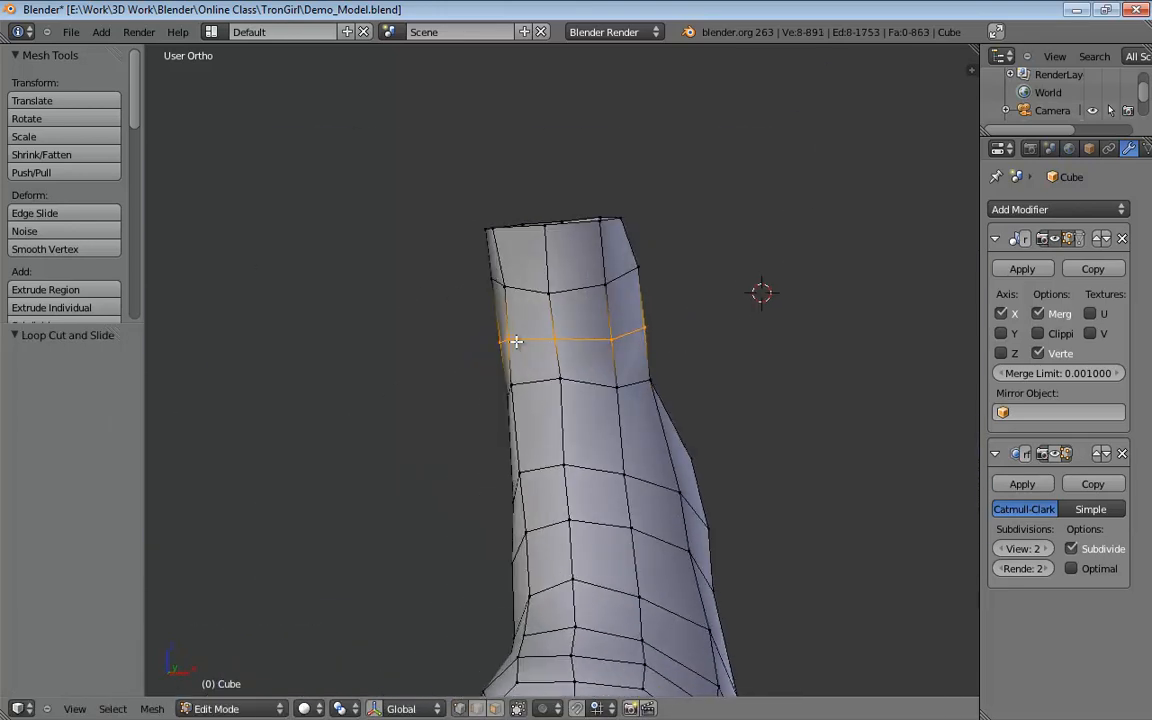
drag(514, 342, 530, 339)
drag(515, 383, 527, 381)
drag(608, 339, 596, 329)
middle_drag(596, 329, 620, 304)
drag(609, 305, 599, 303)
drag(608, 360, 614, 358)
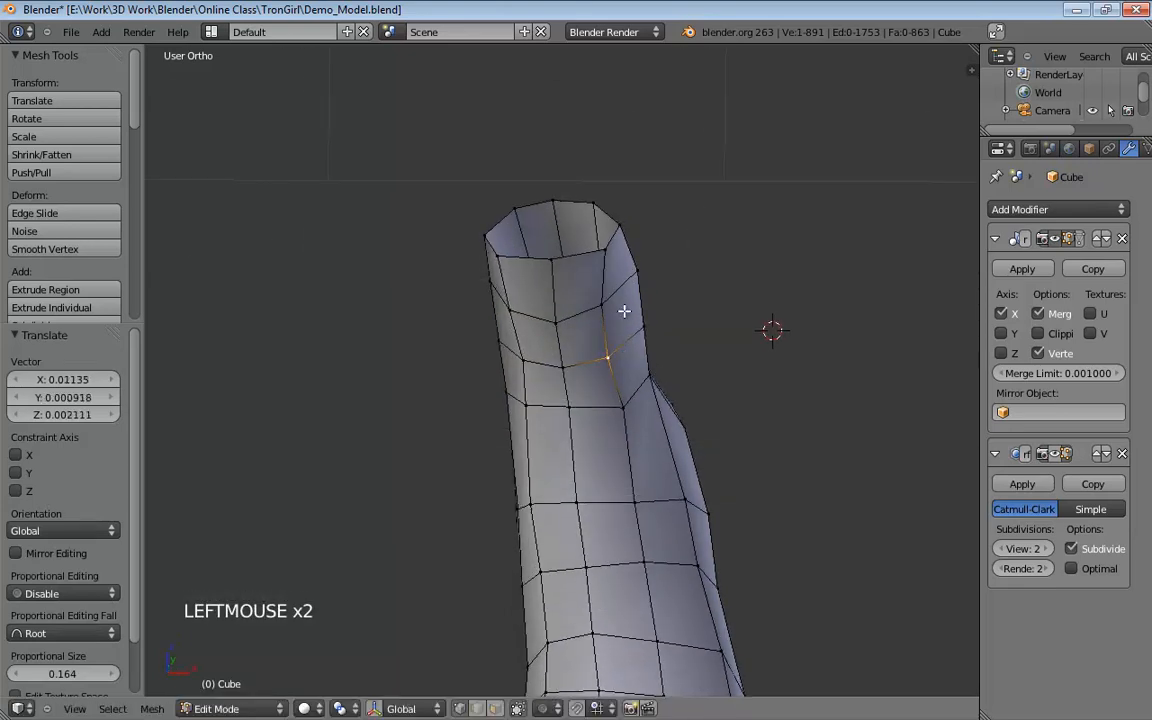
Align the outer-side vertices of the ankle rings with the leg outline in the front view, moving the lower ring's vertex about 0.016 on X.
middle_drag(624, 311, 648, 331)
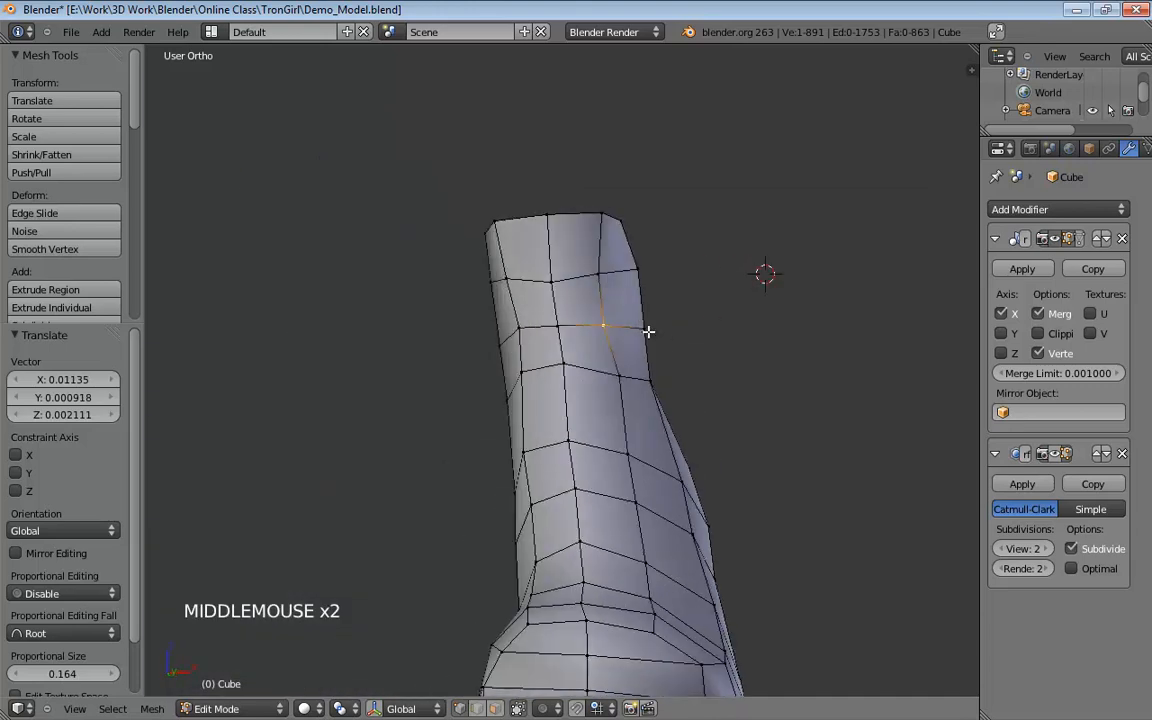
mouse_move(646, 330)
mouse_down()
mouse_move(616, 336)
mouse_move(624, 331)
mouse_up()
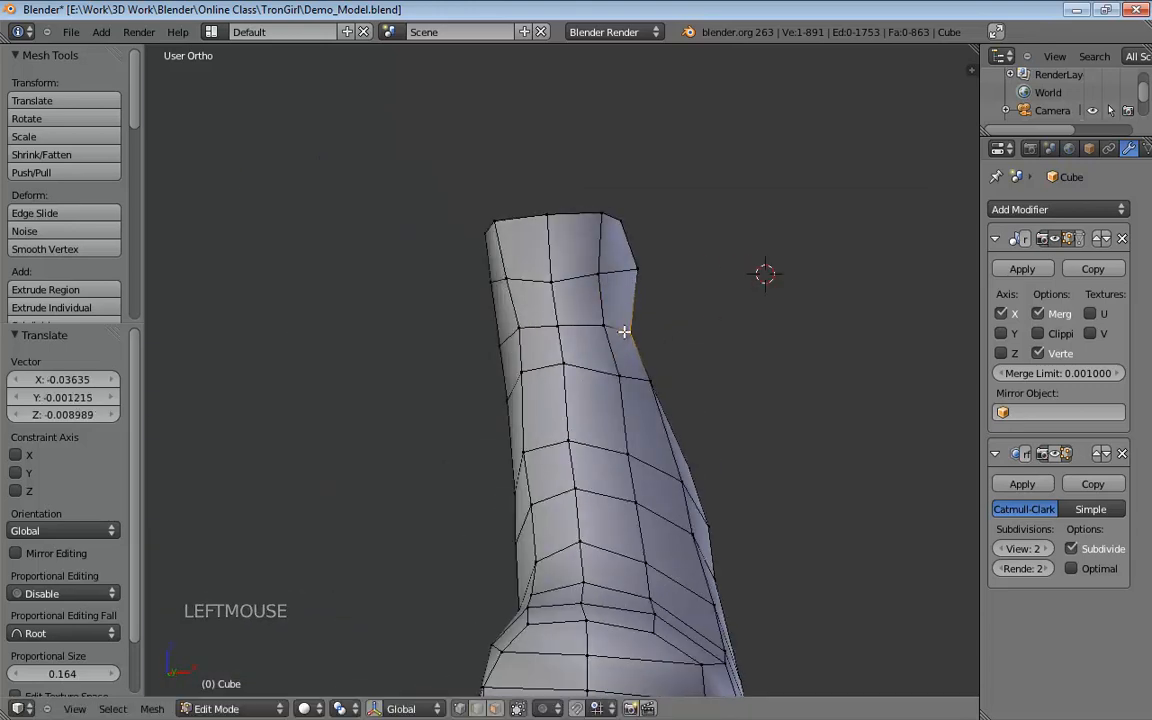
key(KP_1)
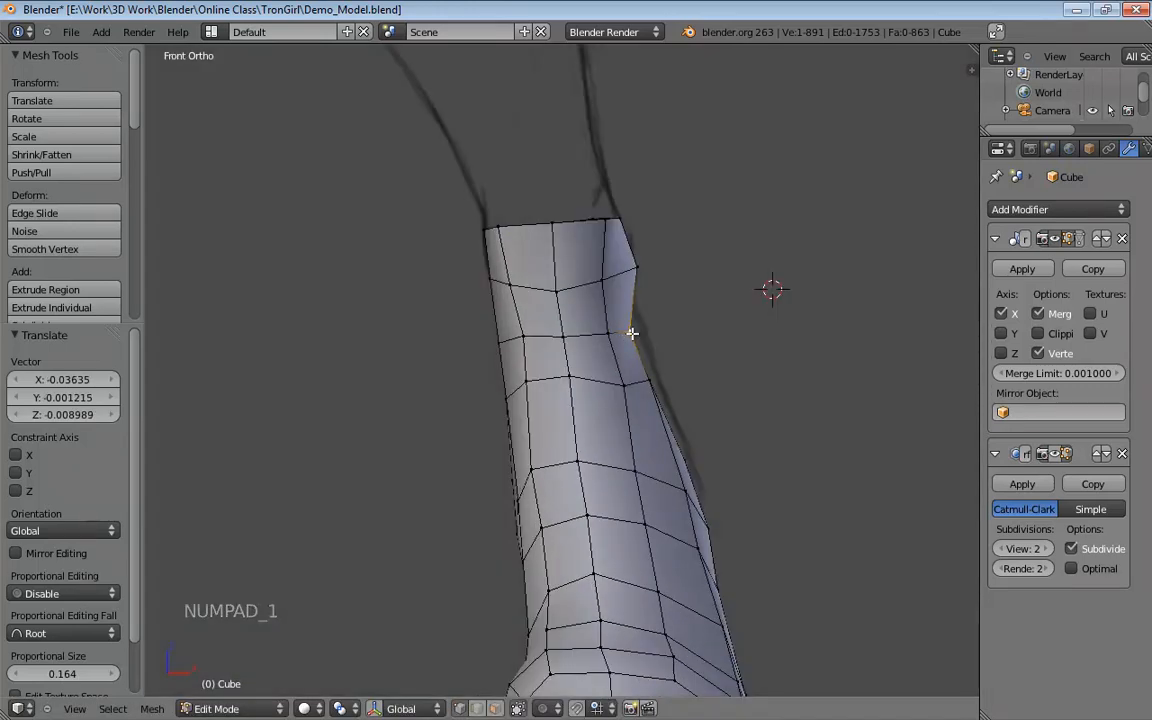
drag(632, 333, 641, 318)
drag(632, 262, 625, 239)
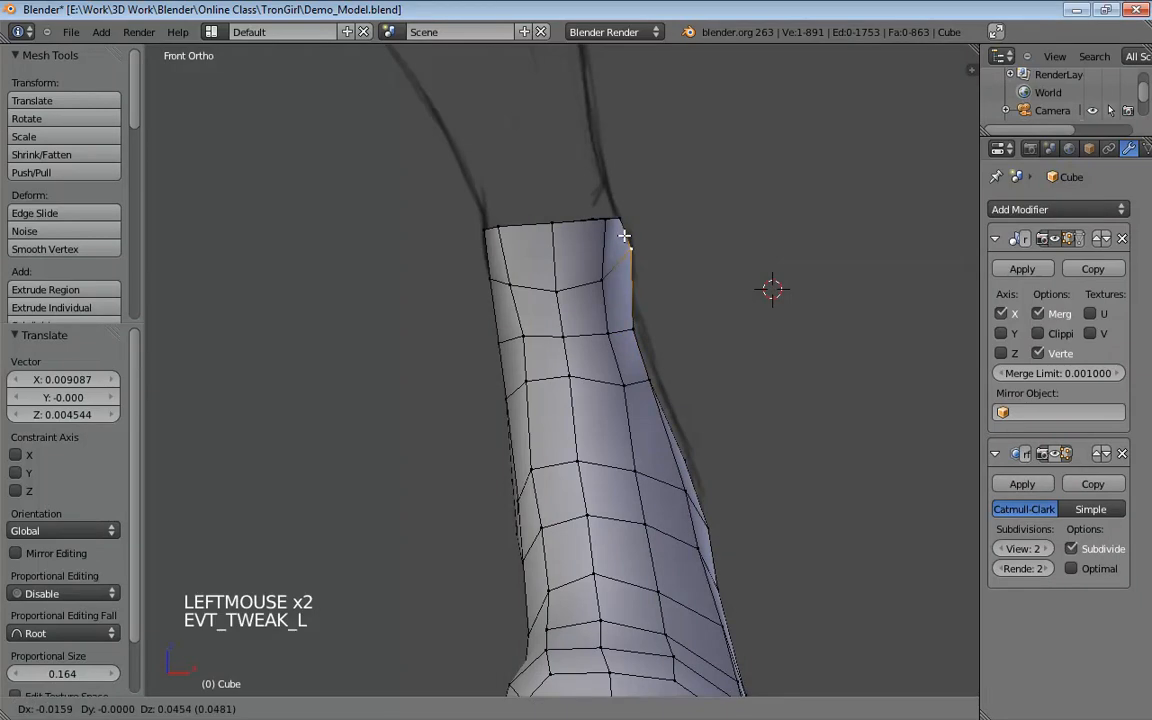
click(634, 326)
drag(649, 378, 670, 371)
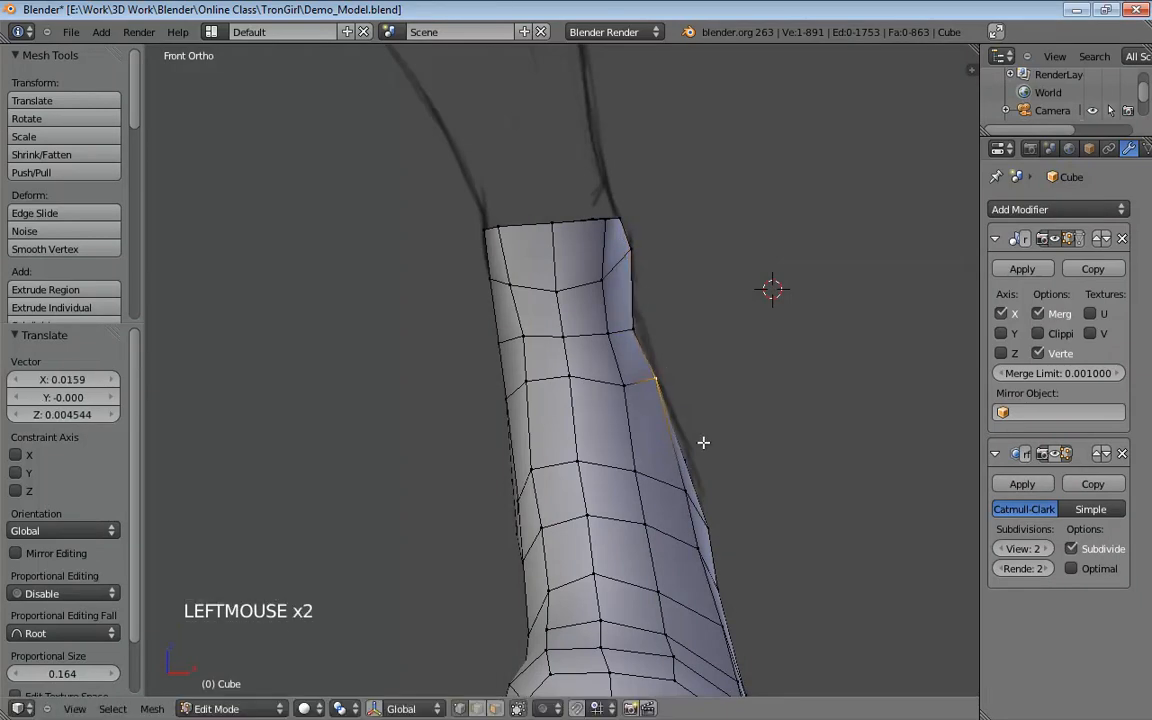
drag(689, 456, 703, 450)
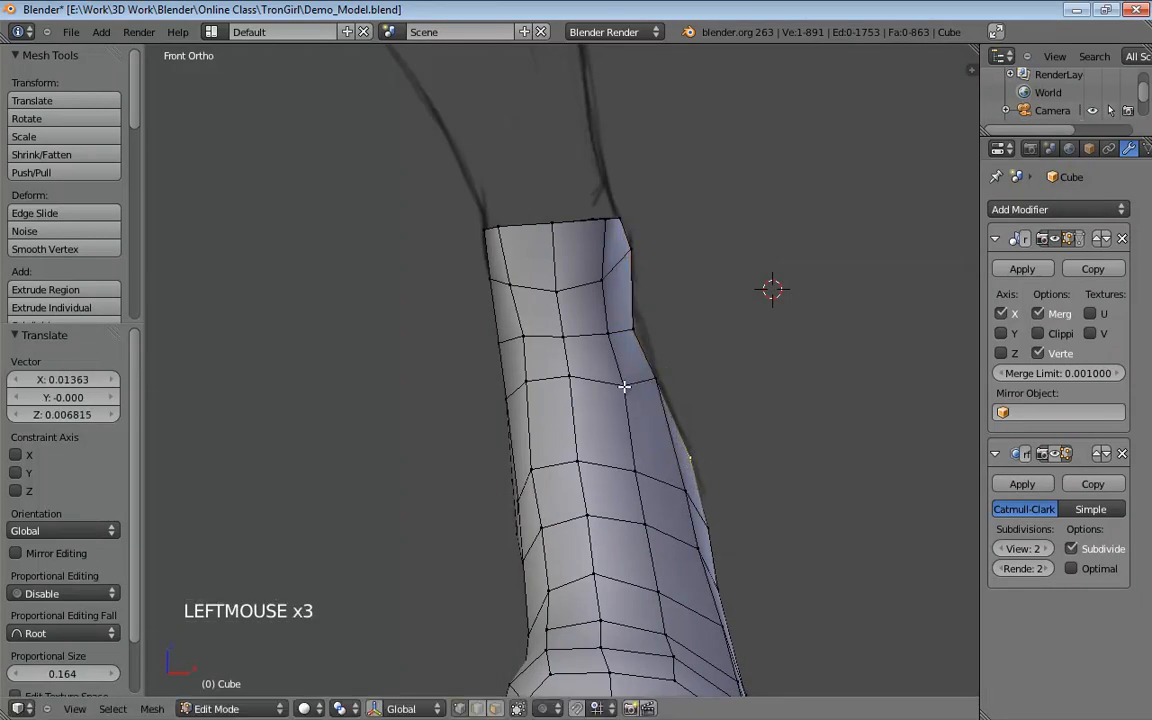
Even out the heights of the ankle loop vertices in front and wireframe views, raising one about 0.014 on Z.
drag(623, 386, 617, 374)
drag(511, 343, 617, 343)
key(z)
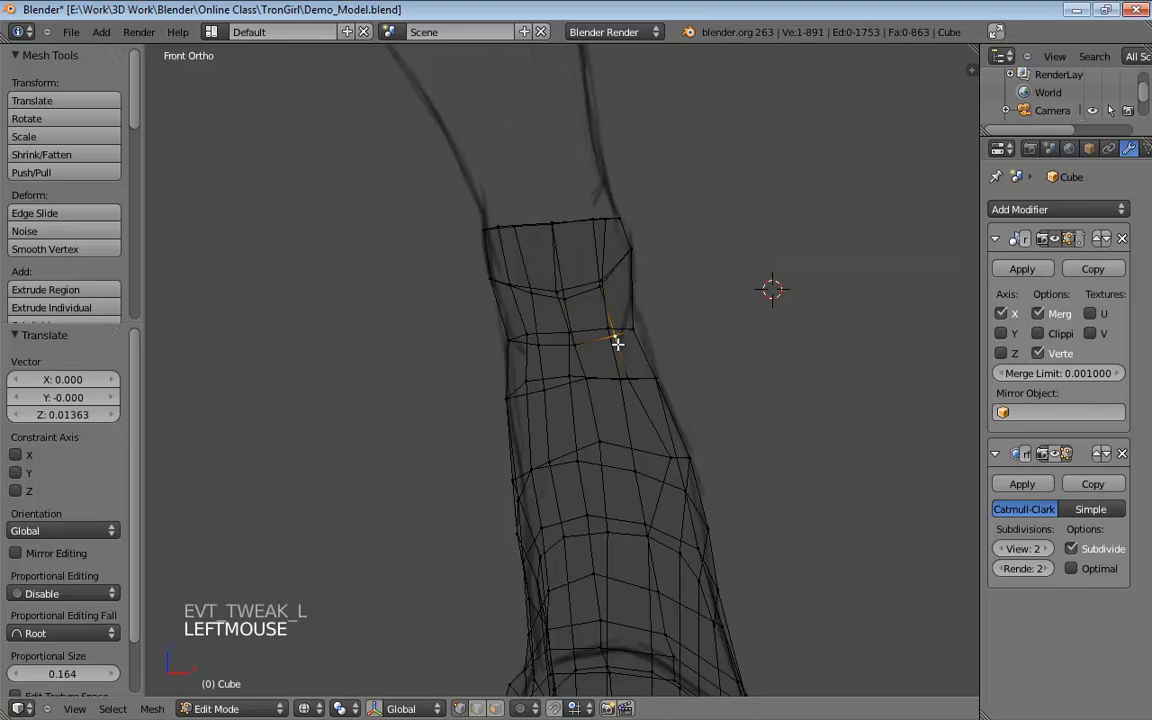
middle_drag(617, 342, 484, 274)
drag(551, 273, 640, 303)
mouse_move(640, 303)
middle_down()
mouse_move(617, 360)
mouse_move(609, 350)
mouse_move(478, 407)
mouse_move(483, 321)
mouse_move(489, 335)
middle_up()
Return to solid shading and adjust the vertices at the back of the ankle loops, raising one about 0.02 on Z.
key(z)
click(490, 338)
click(498, 293)
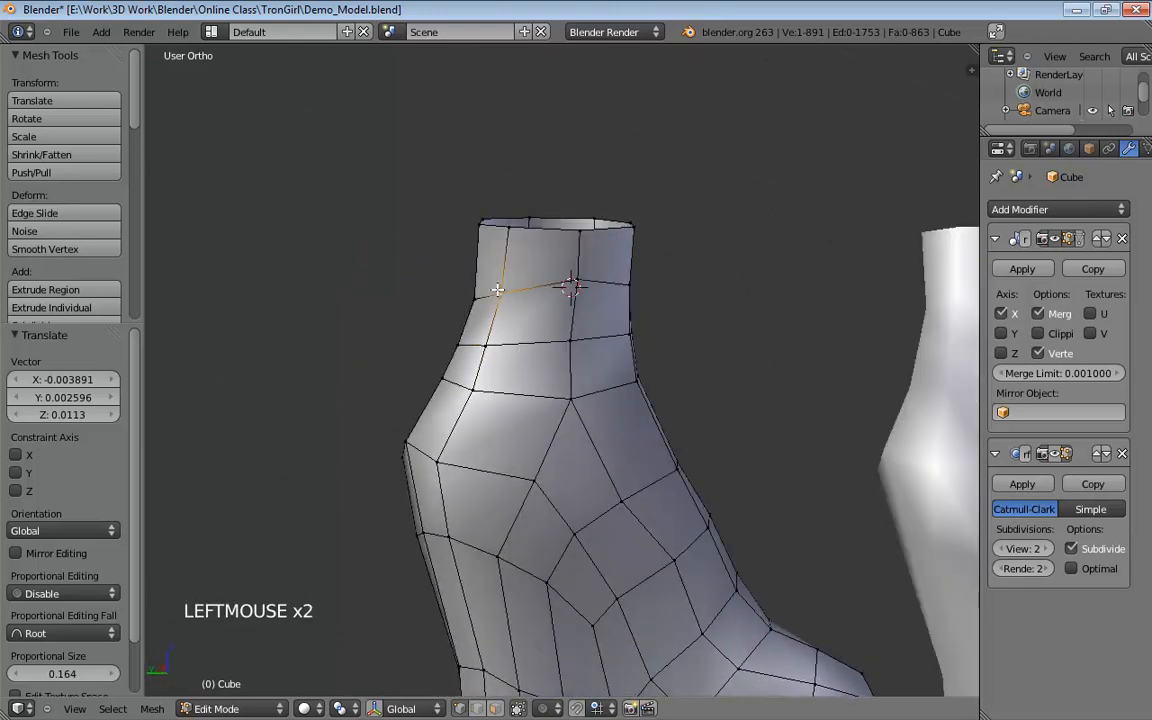
middle_drag(499, 292, 697, 283)
drag(561, 294, 566, 273)
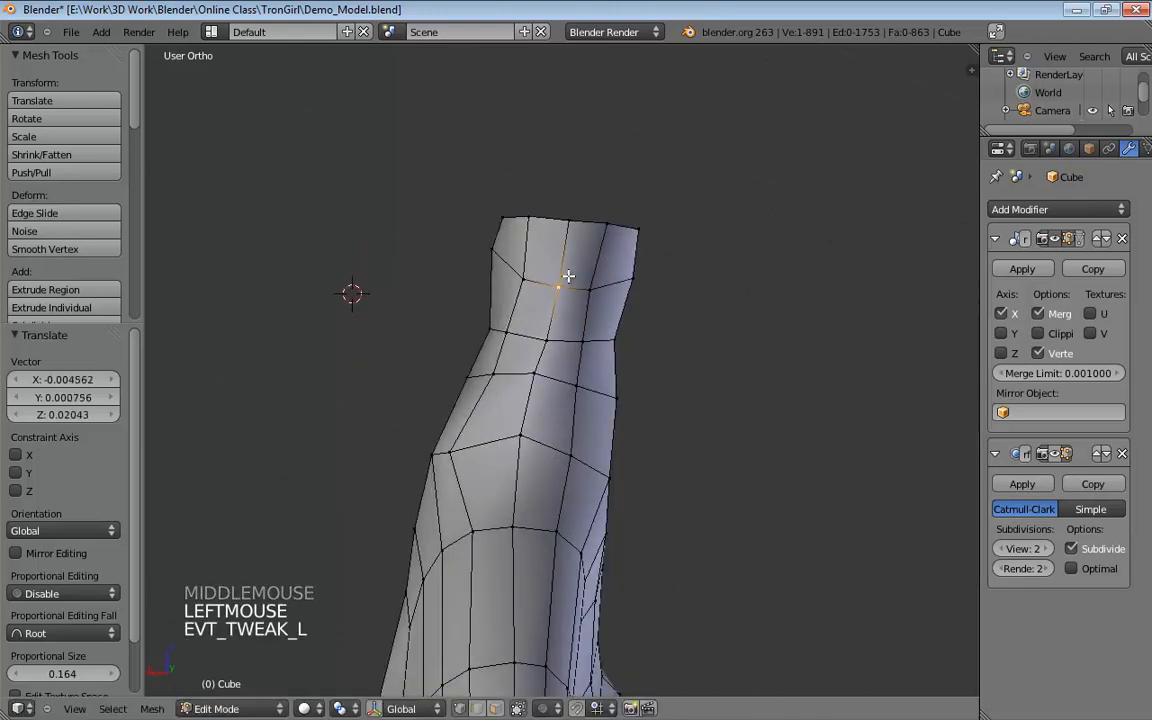
middle_drag(566, 273, 526, 416)
drag(514, 404, 517, 400)
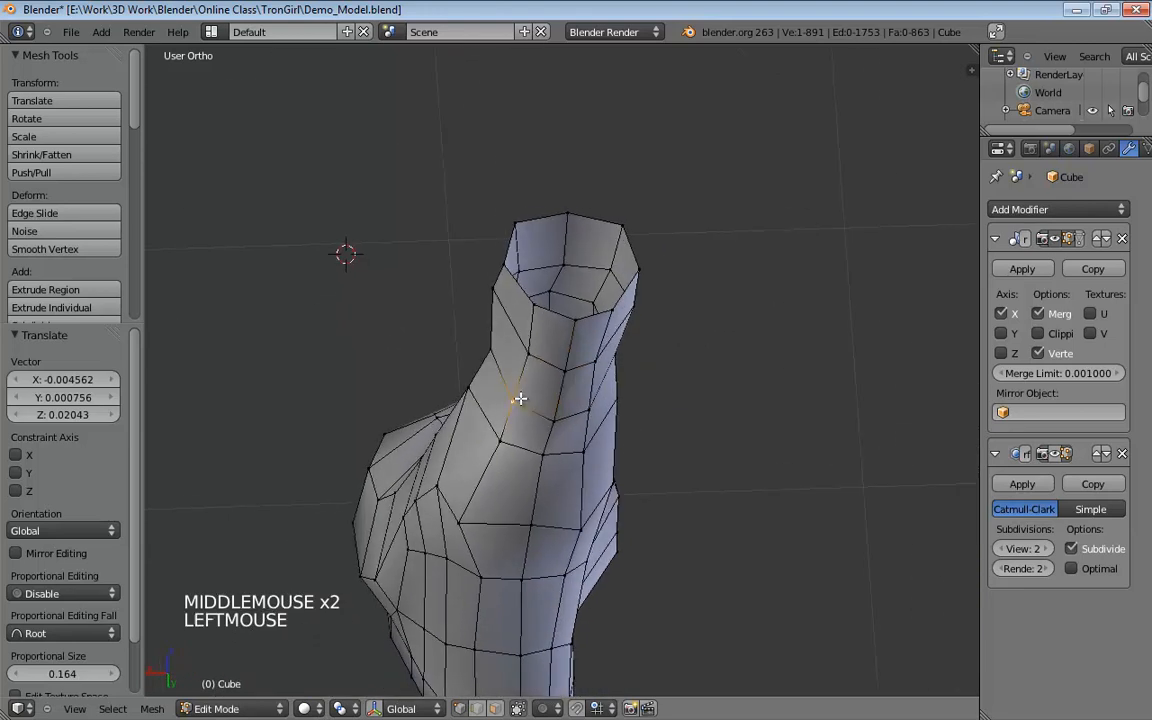
Show the subdivision smoothing in Edit Mode and nudge the vertices down the back of the ankle to smooth the columns above the heel.
click(1067, 456)
middle_drag(860, 380, 650, 352)
drag(581, 352, 550, 340)
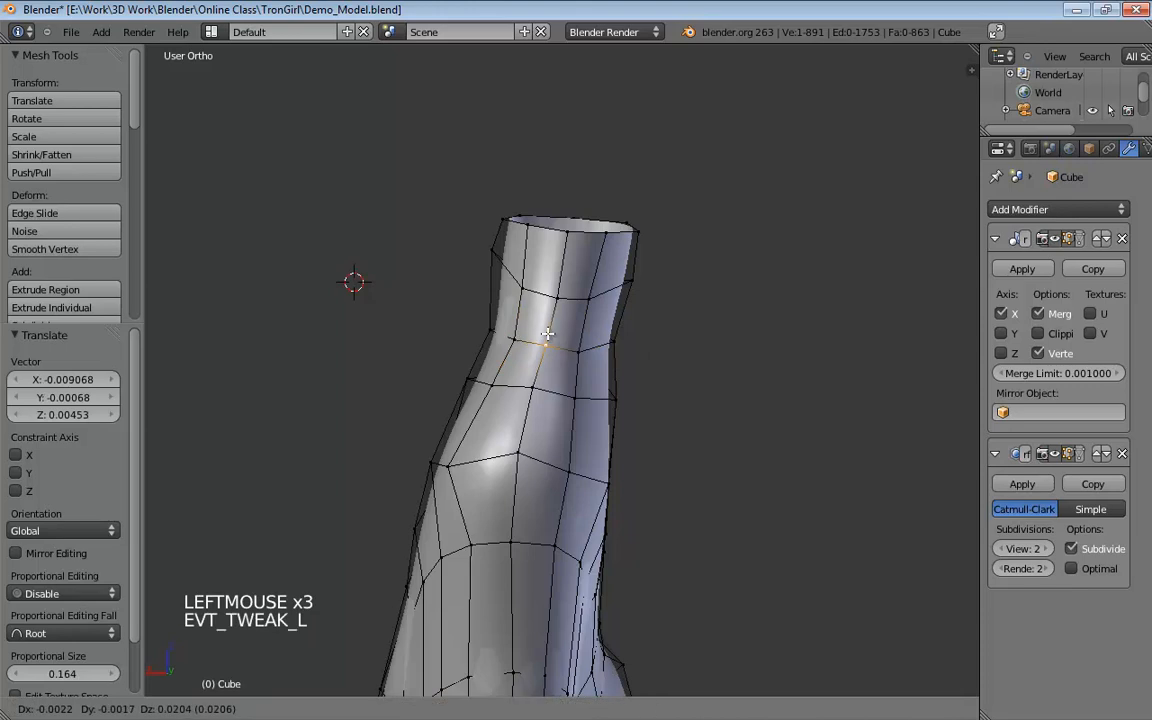
middle_drag(550, 340, 538, 408)
drag(542, 406, 538, 405)
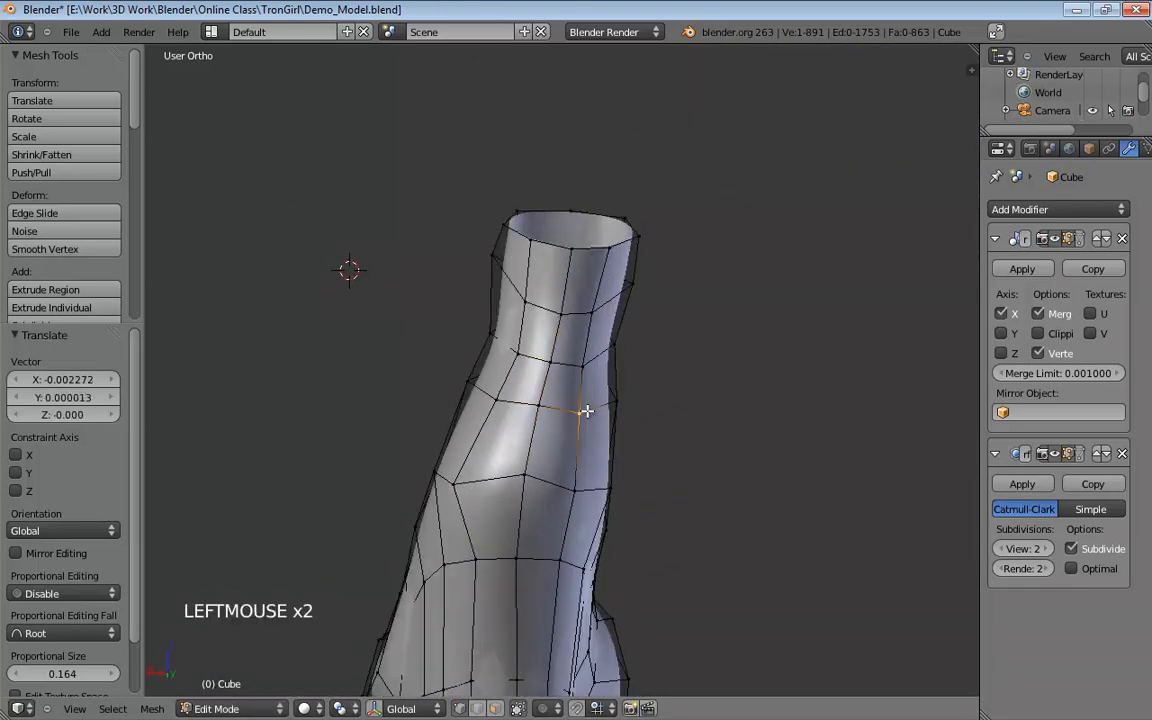
drag(586, 484, 589, 492)
middle_drag(589, 492, 499, 385)
drag(504, 398, 506, 402)
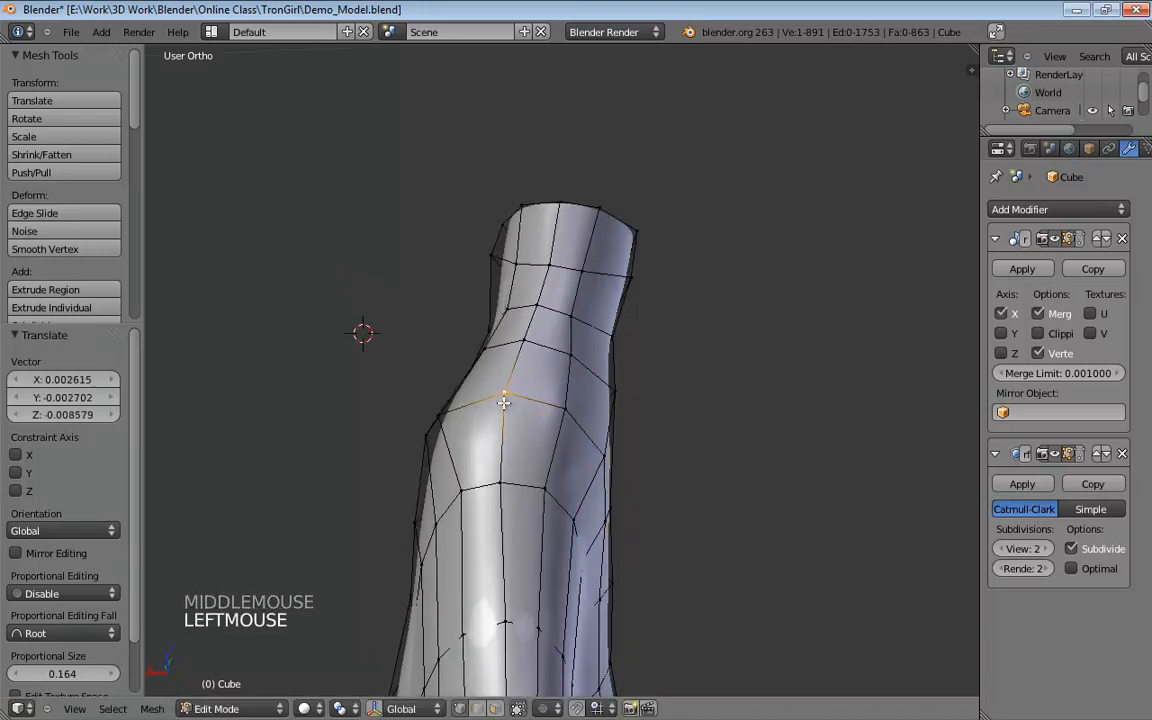
Reposition the vertices on the boot's inner side around the heel and below the ankle, one about -0.012 on Y.
middle_drag(545, 420, 421, 444)
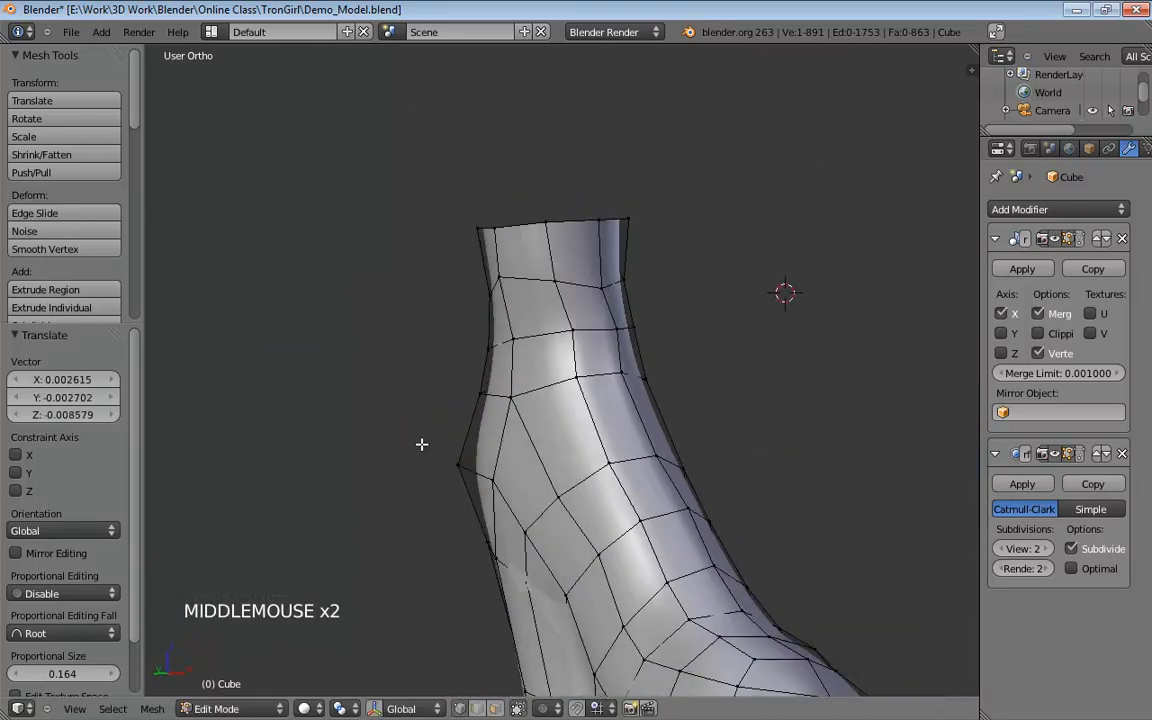
drag(490, 479, 478, 478)
middle_drag(478, 478, 588, 500)
drag(588, 500, 571, 507)
middle_drag(571, 507, 573, 636)
drag(589, 622, 584, 614)
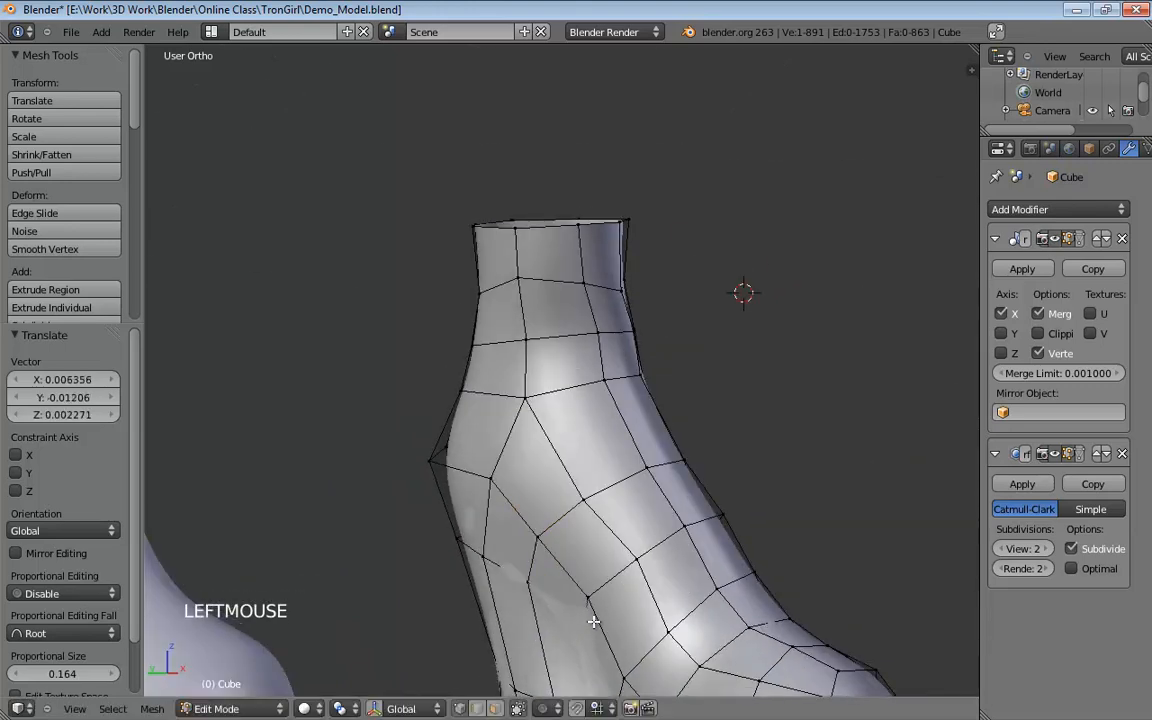
Move the inner-side vertices between ankle and instep up and forward to even the spacing of the diagonal faces.
middle_drag(584, 614, 678, 545)
drag(616, 560, 646, 541)
drag(610, 469, 613, 460)
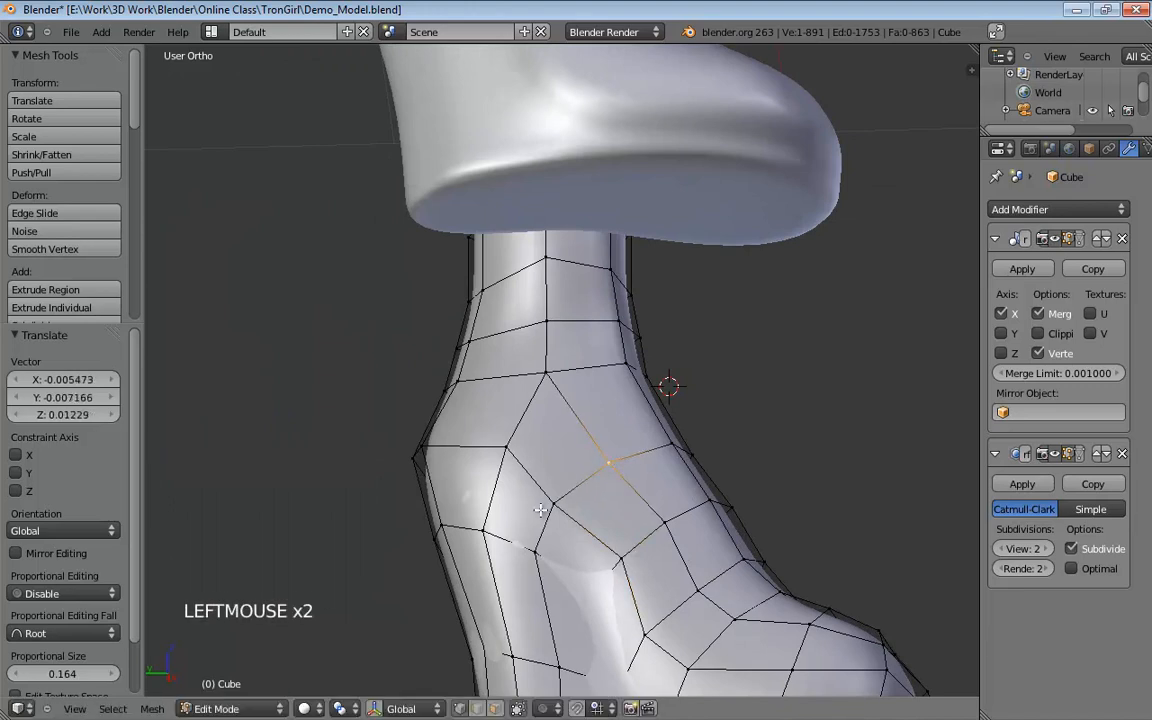
drag(555, 502, 568, 490)
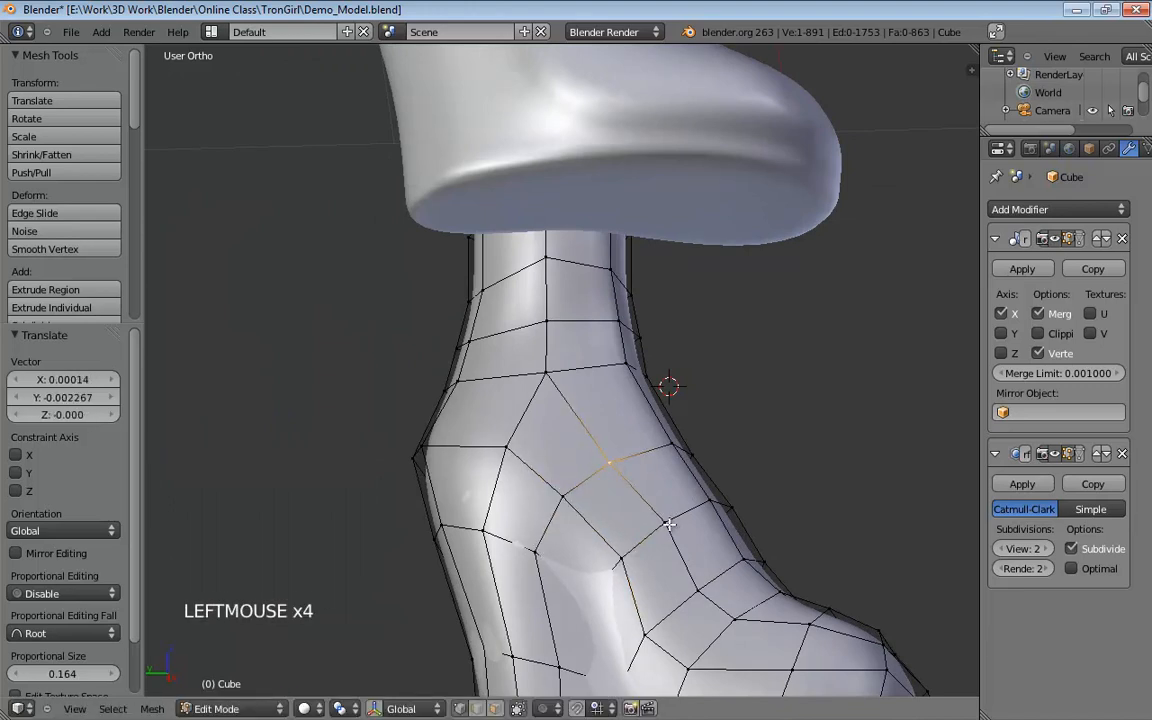
drag(669, 524, 668, 517)
Pull the outer-side vertices along the instep and ankle inward to smooth the boot's front contour.
middle_drag(668, 517, 462, 510)
scroll(594, 526, down, 2)
middle_drag(526, 533, 716, 525)
drag(638, 507, 631, 512)
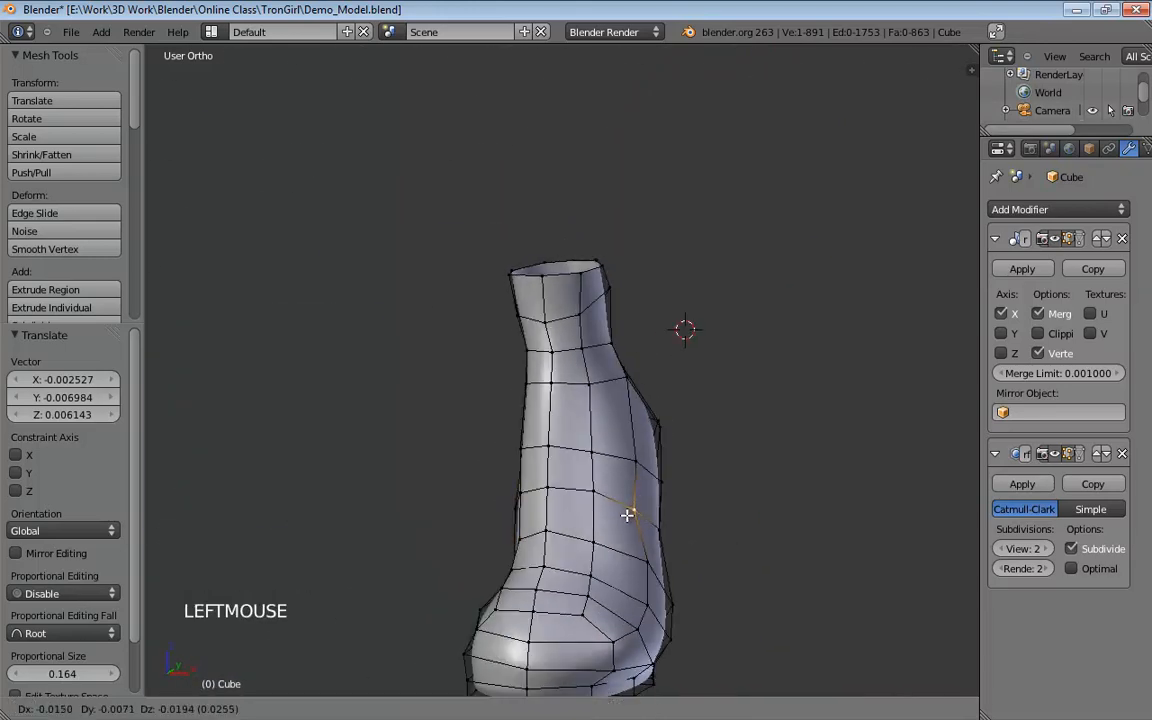
click(635, 463)
middle_drag(627, 452, 613, 341)
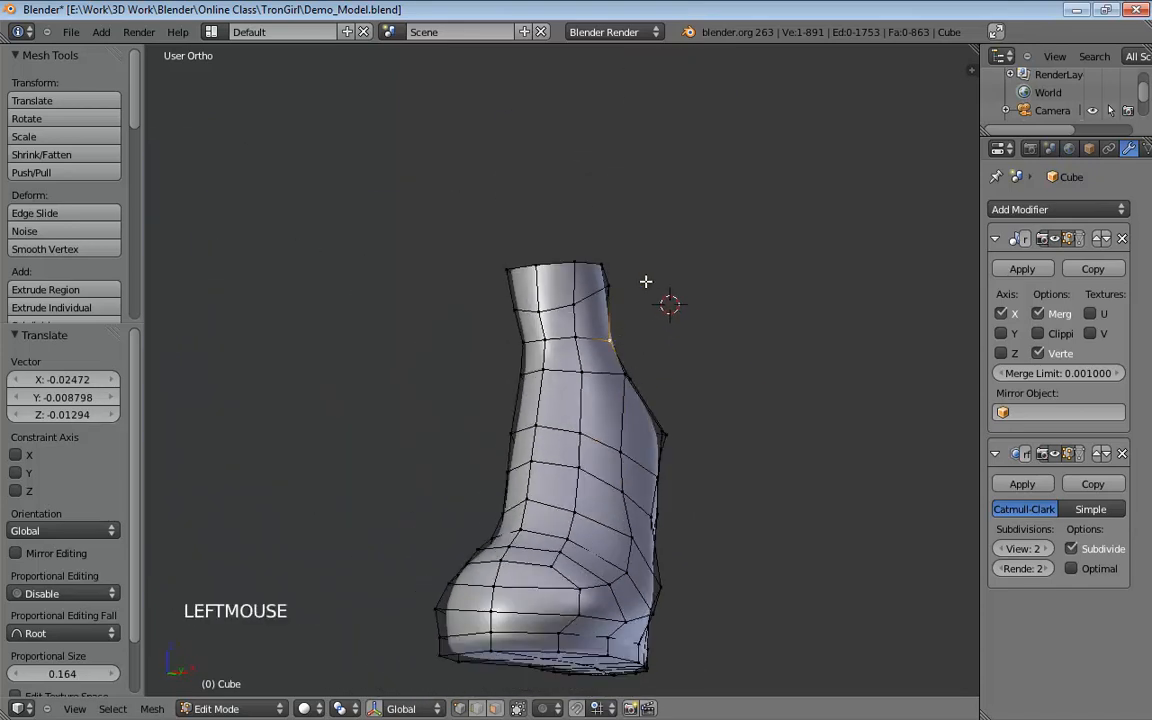
Lower the outer-side middle vertex of the upper ankle loop about 0.013 on Z and view the whole boot.
middle_drag(645, 282, 547, 313)
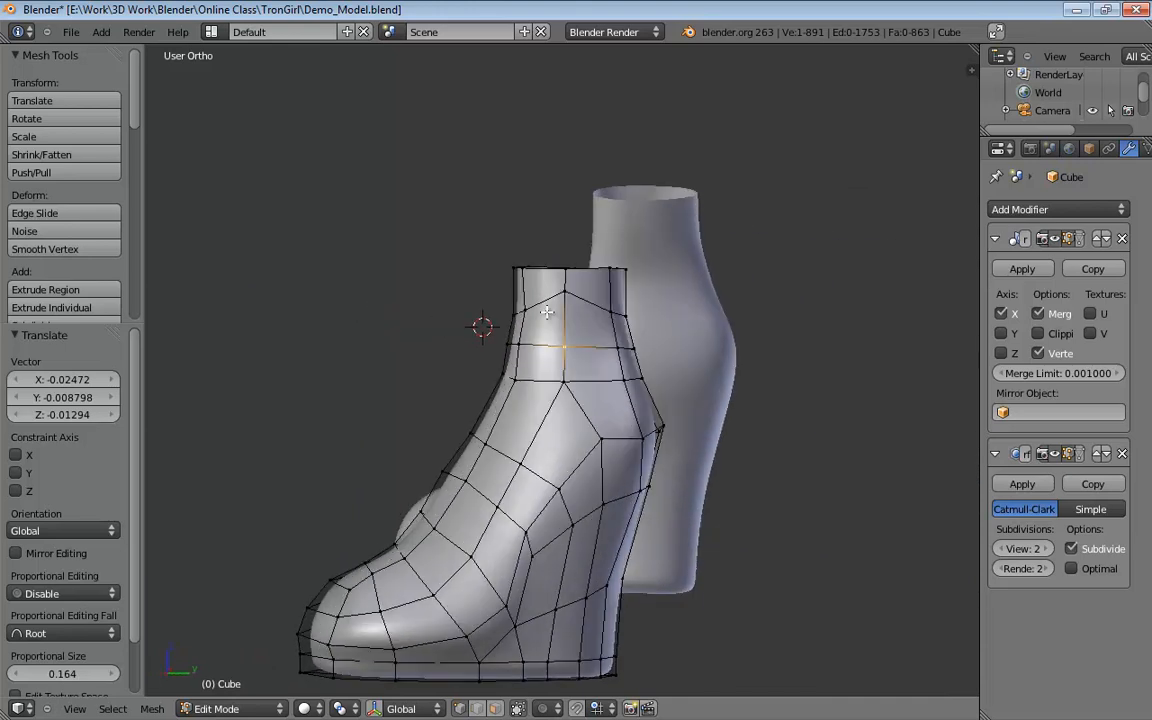
drag(565, 296, 565, 301)
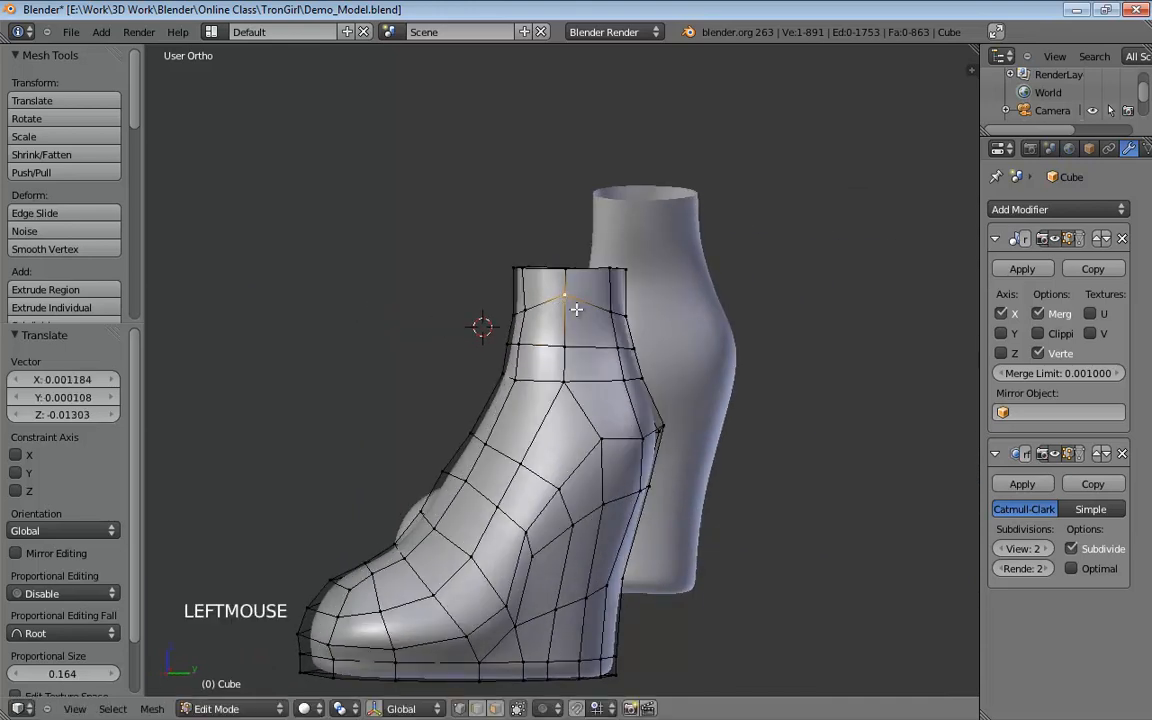
middle_drag(576, 308, 757, 310)
scroll(750, 320, down, 3)
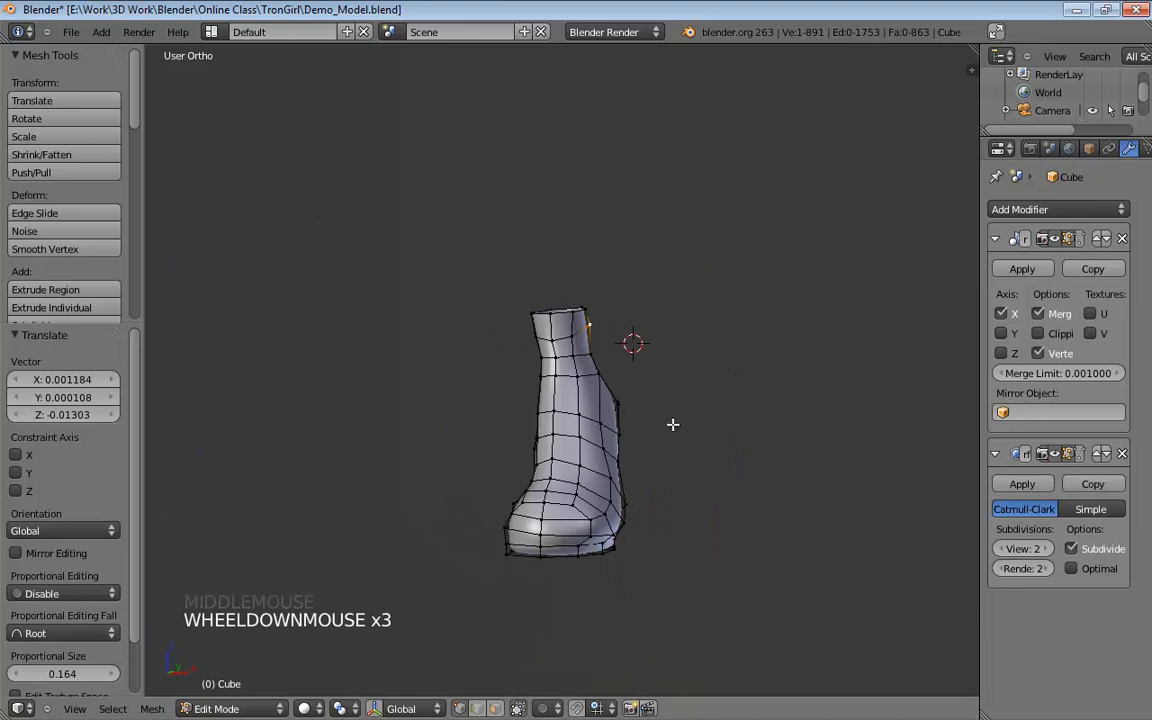
Move the outer sole-edge vertex pair beside the toe tip outward about 0.057 on X.
shift+middle_drag(672, 424, 543, 283)
scroll(552, 296, up, 4)
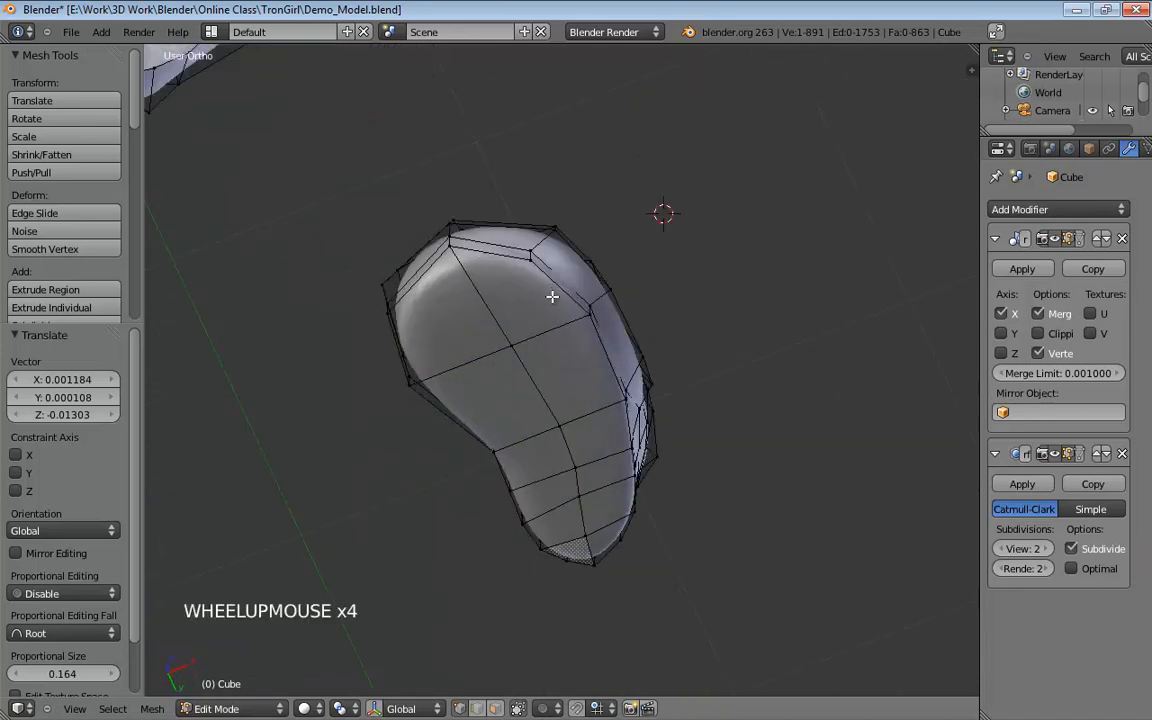
scroll(552, 296, up, 3)
click(509, 164)
shift+click(509, 179)
shift+middle_drag(603, 253, 580, 312)
mouse_move(580, 312)
middle_down()
mouse_move(587, 281)
mouse_move(611, 262)
mouse_move(602, 309)
middle_up()
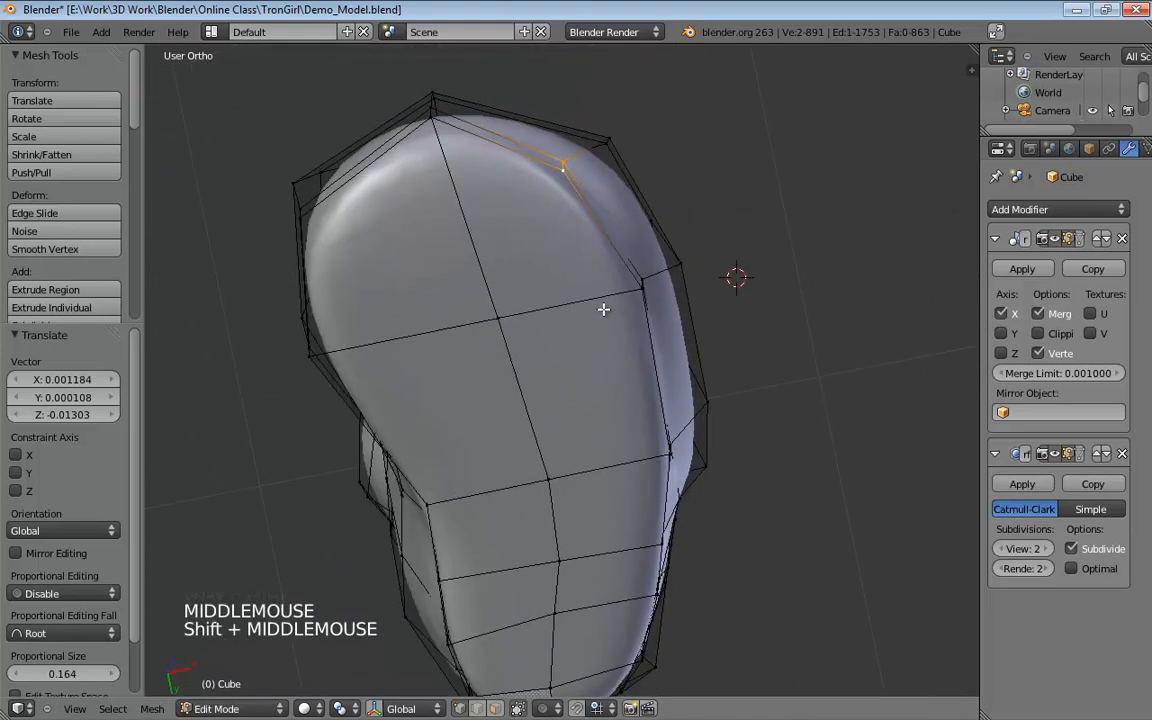
key(g)
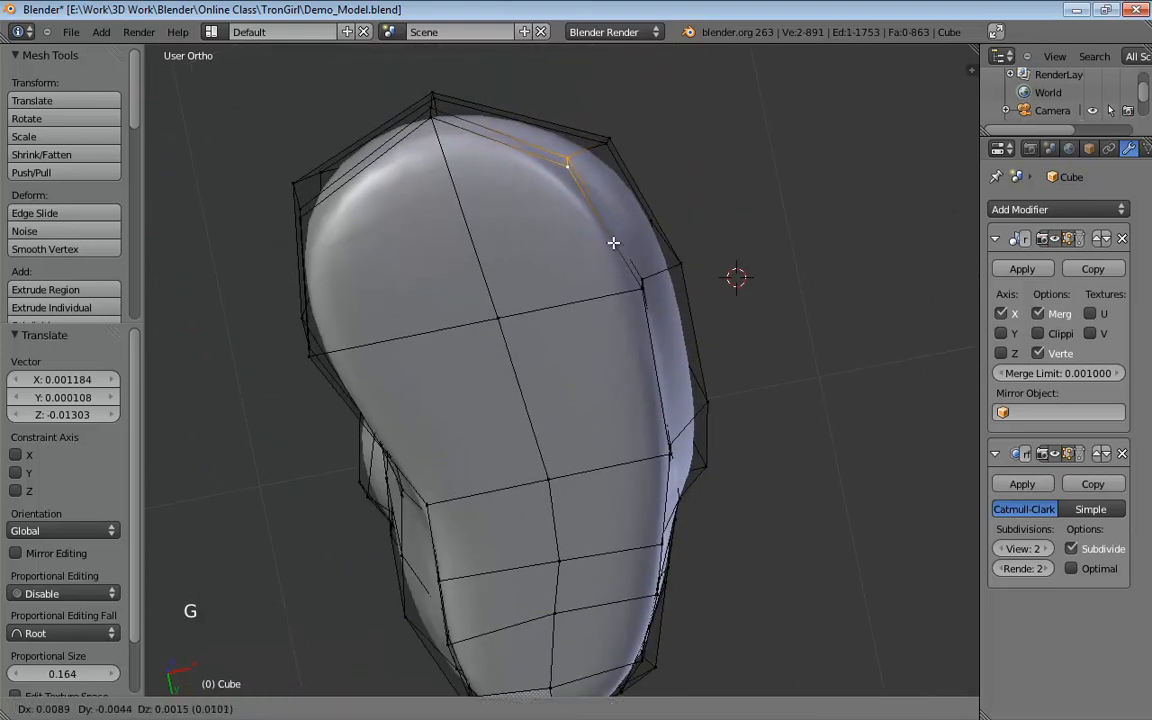
key(x)
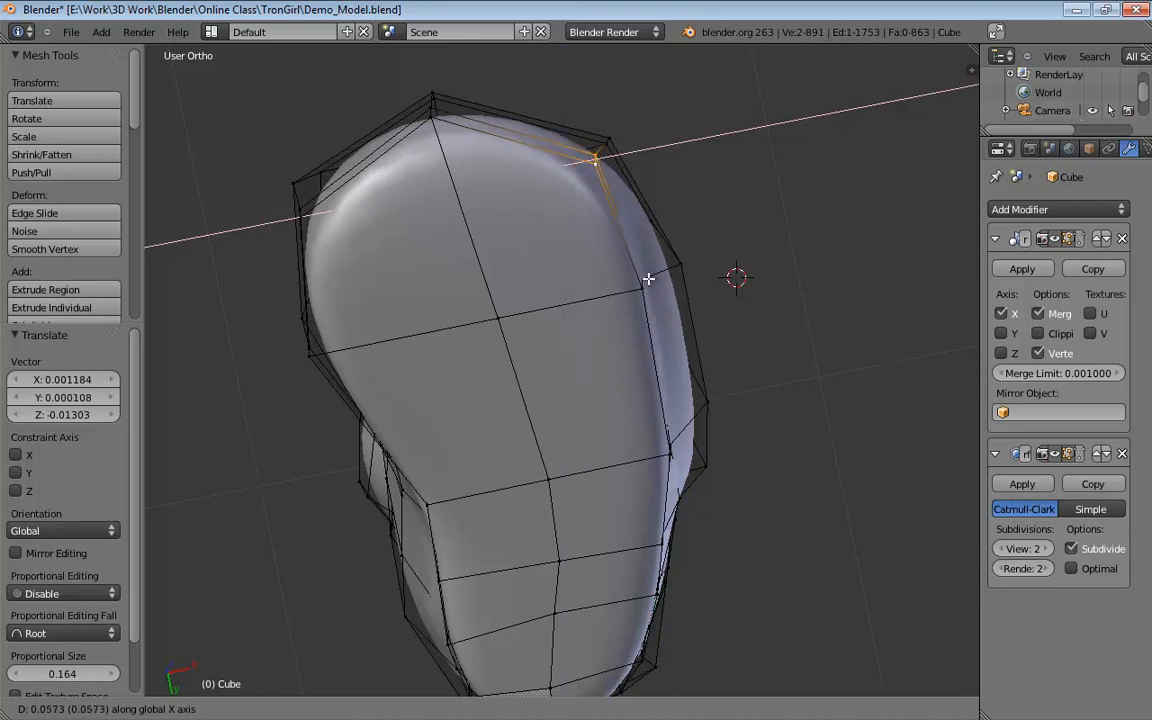
click(649, 278)
Move the outer sole-edge vertices at the widest part of the forefoot outward about 0.030 on X.
shift+click(648, 282)
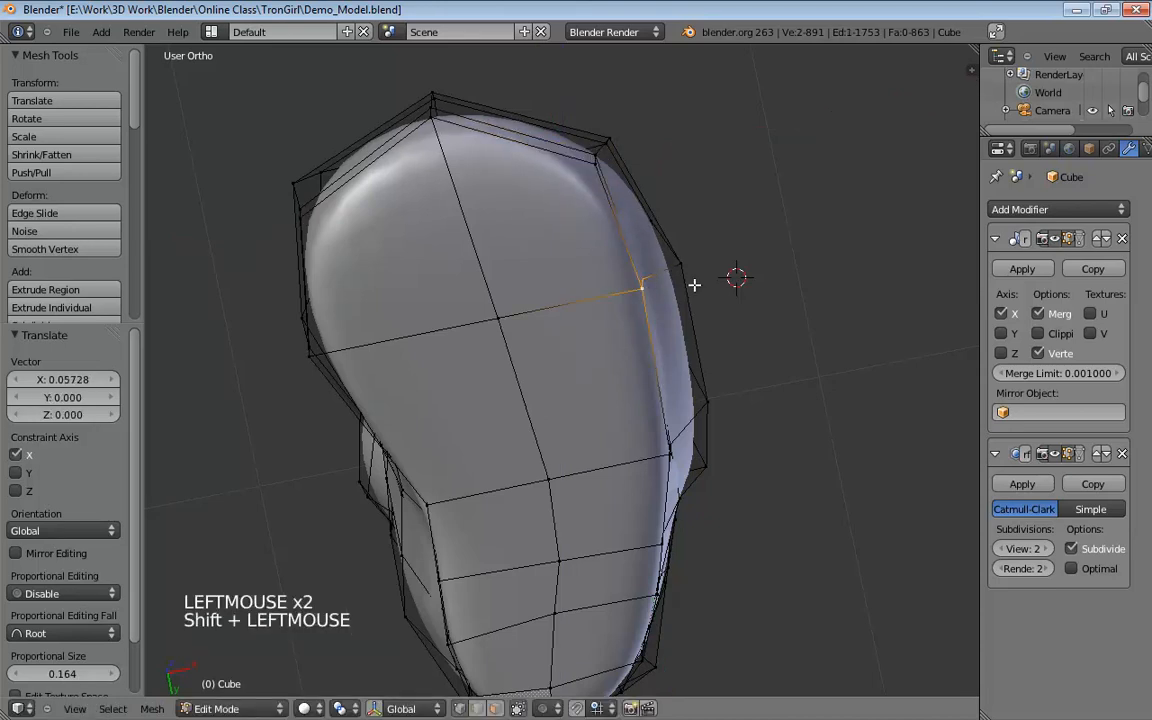
key(g)
key(x)
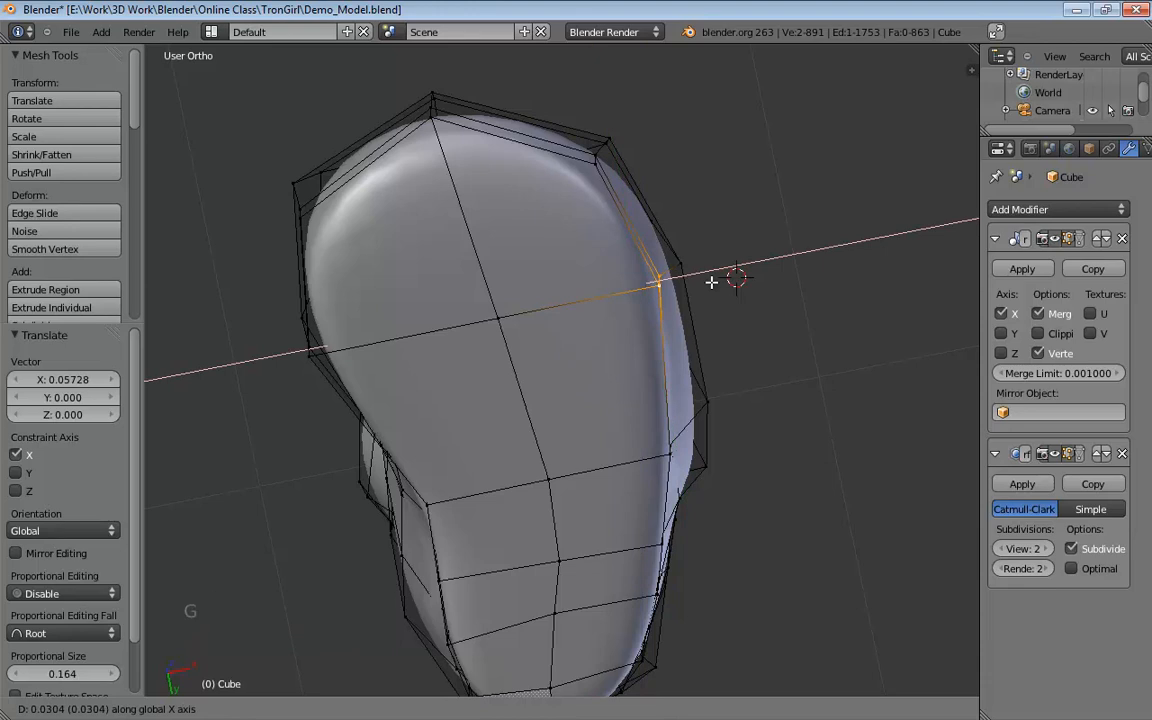
click(711, 282)
Move the next two sets of outer sole-edge vertices toward the heel outward, about 0.032 and 0.014 on X.
middle_drag(711, 283, 696, 354)
click(598, 451)
shift+click(595, 464)
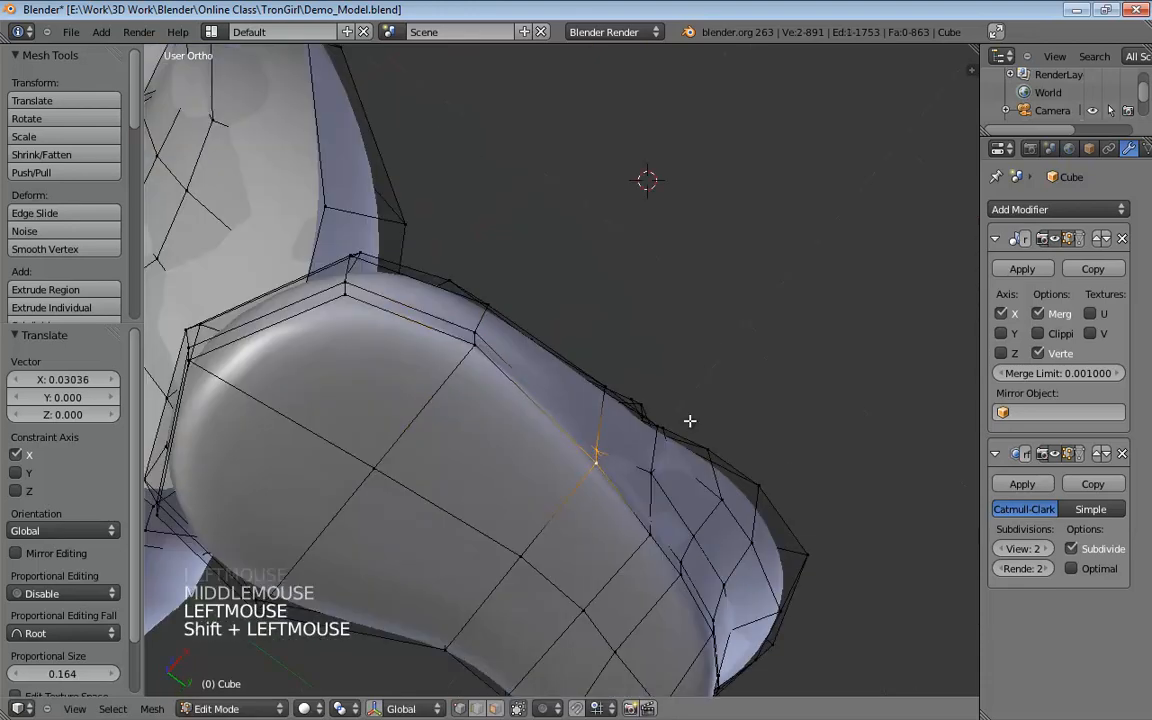
key(g)
key(x)
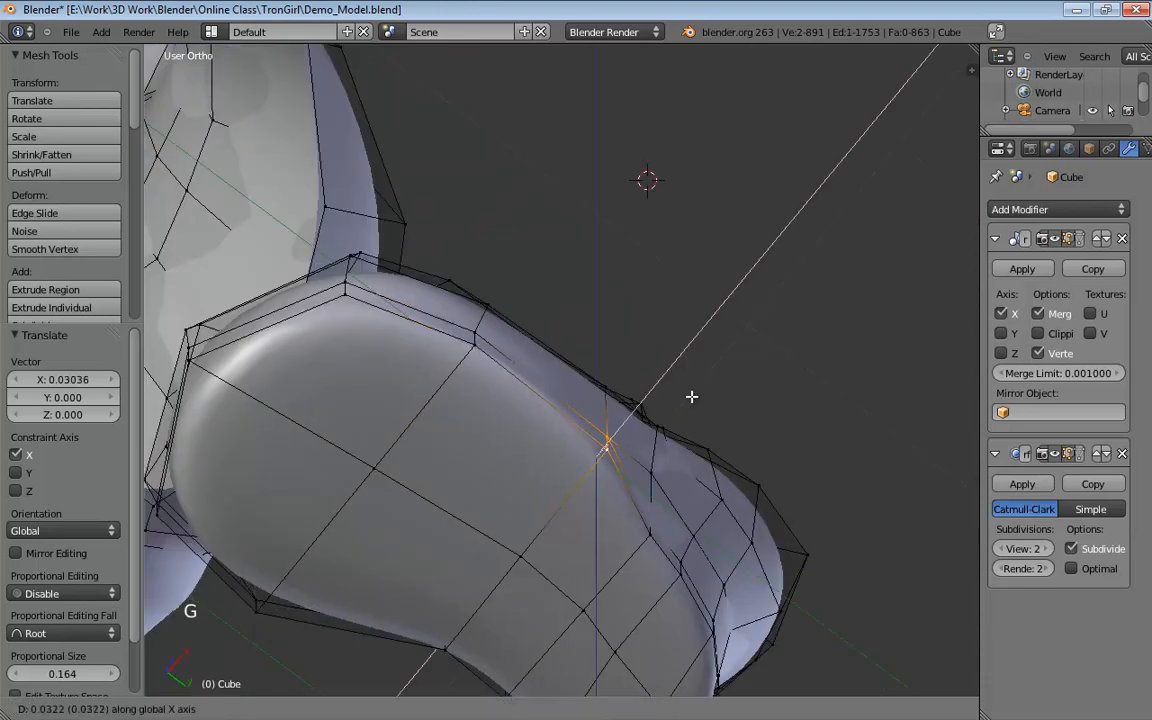
click(692, 397)
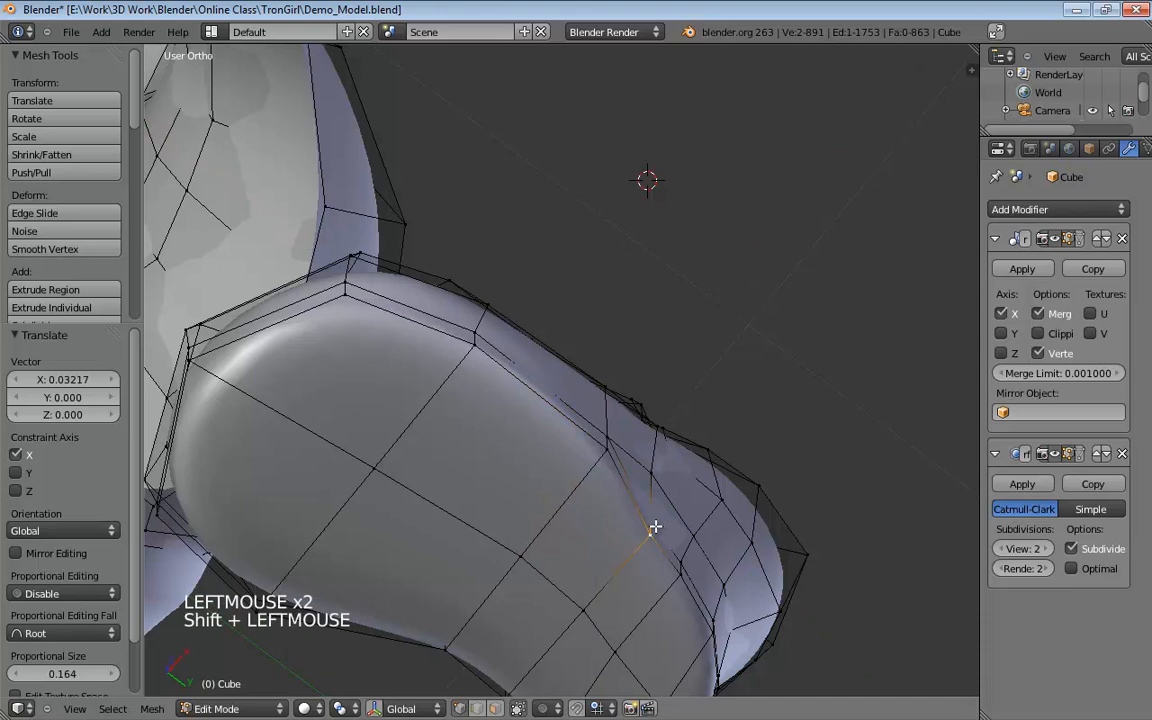
key(g)
key(x)
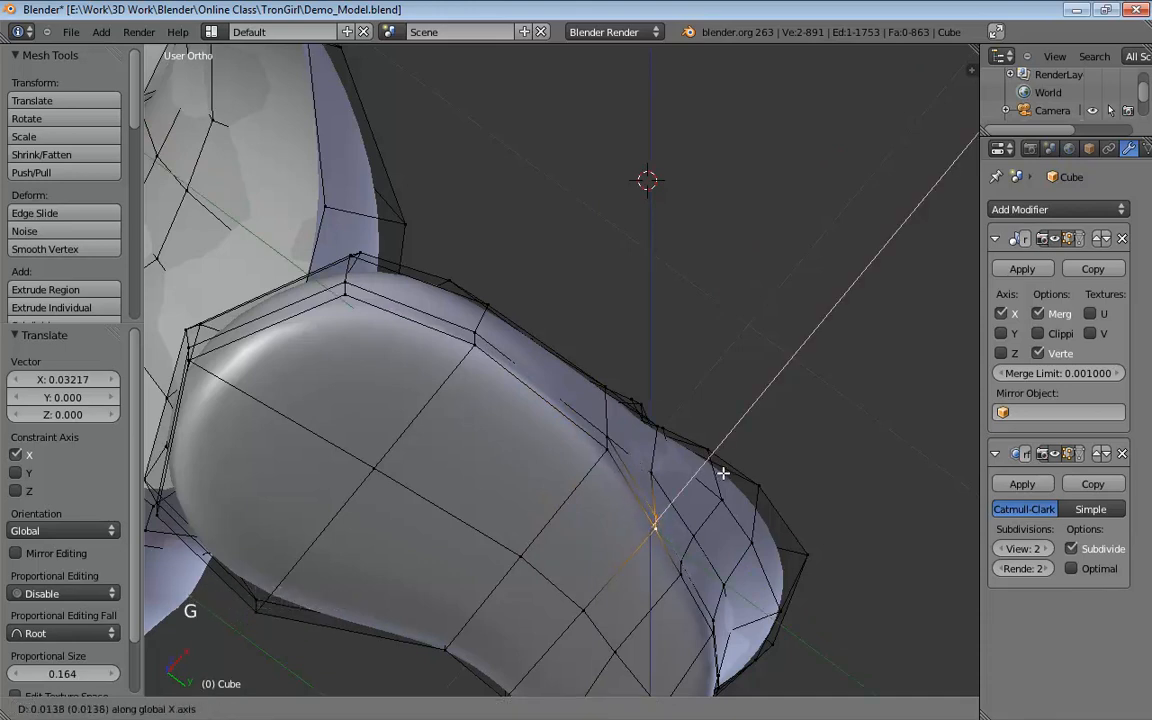
click(722, 472)
Examine the boot's profile from several sides and its placement relative to the torso's leg opening.
middle_drag(722, 472, 674, 496)
scroll(663, 512, down, 5)
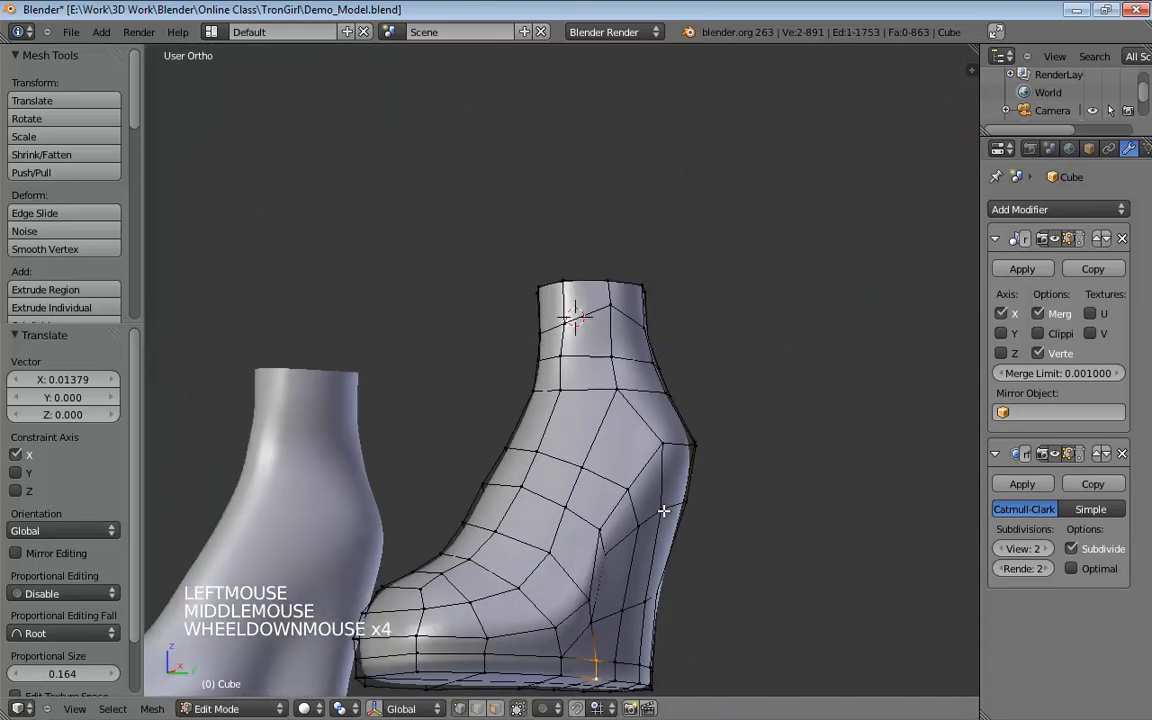
middle_drag(577, 518, 641, 447)
shift+middle_drag(643, 391, 656, 451)
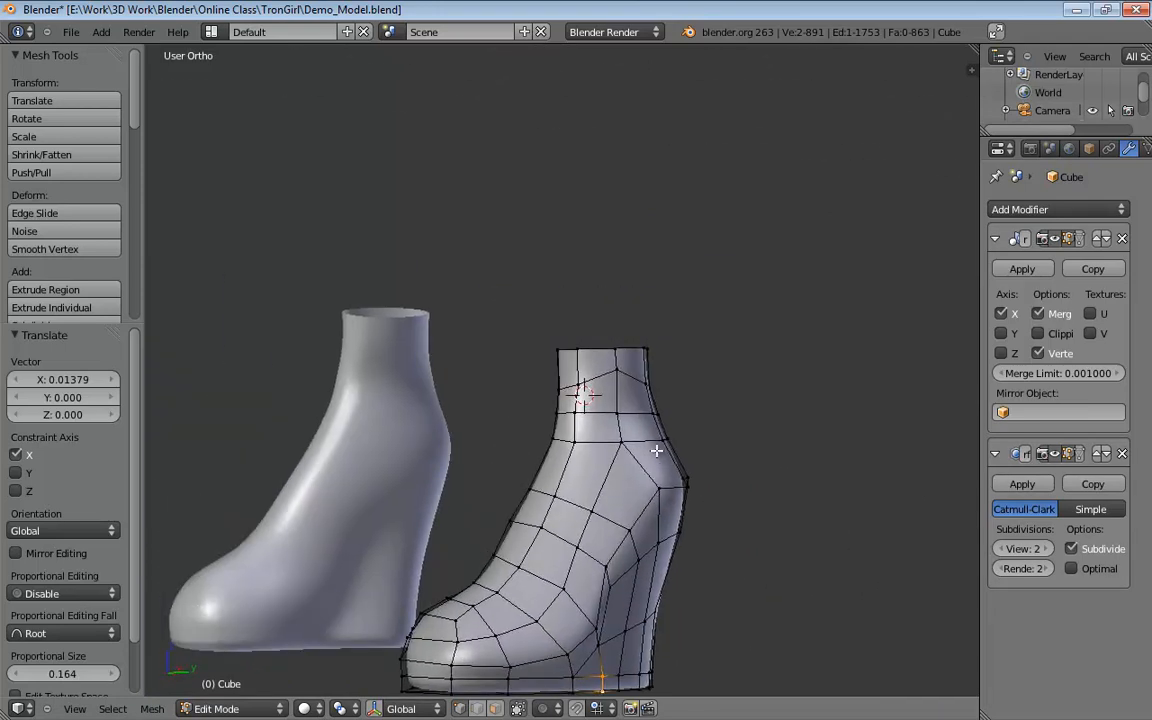
shift+middle_drag(656, 451, 681, 424)
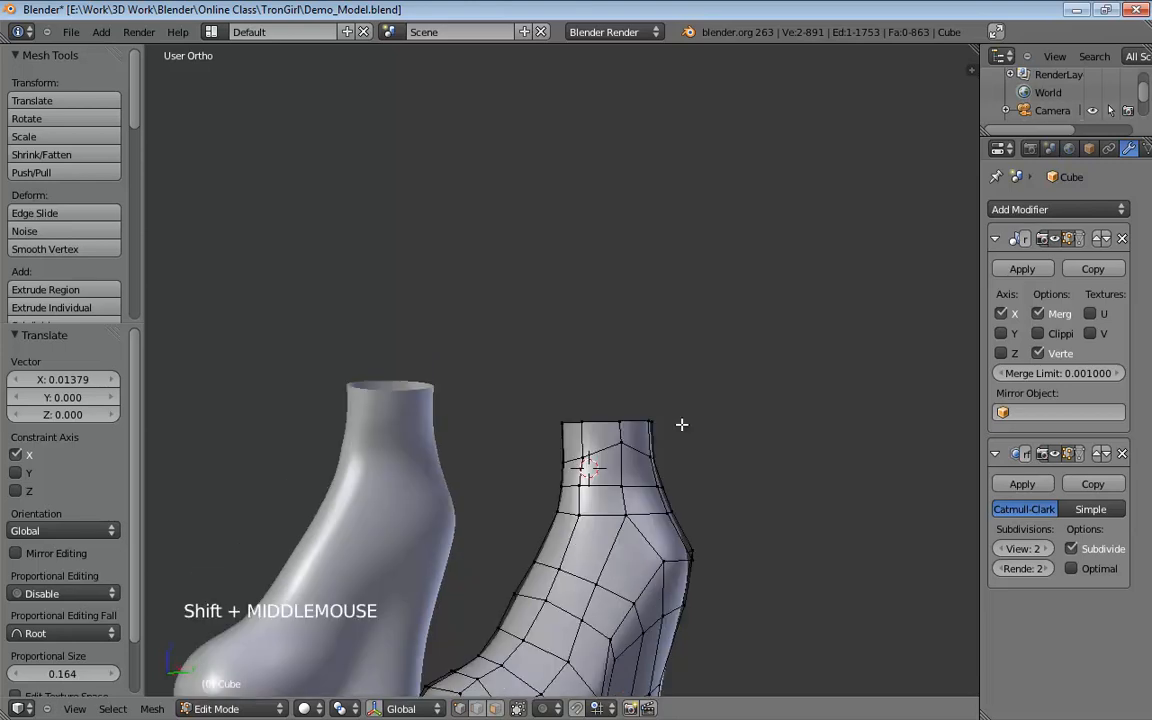
scroll(612, 465, down, 4)
shift+middle_drag(612, 465, 563, 337)
scroll(532, 311, down, 4)
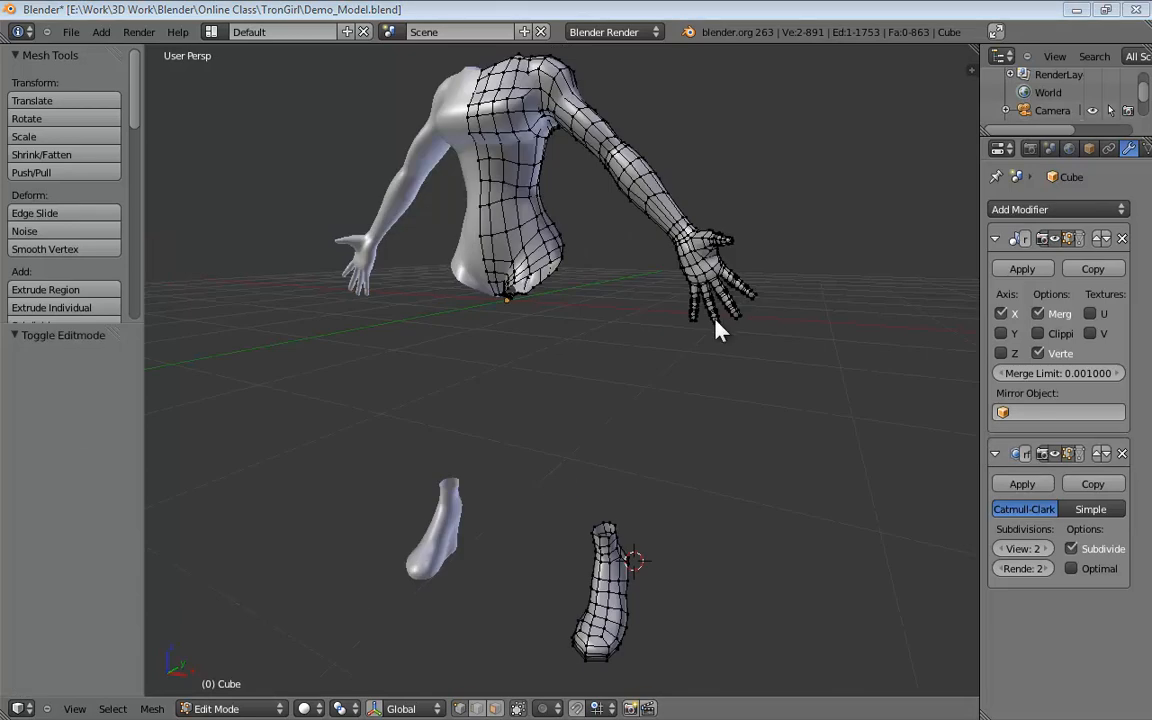
middle_drag(652, 330, 615, 356)
scroll(600, 295, up, 4)
mouse_move(537, 424)
middle_down()
mouse_move(522, 428)
mouse_move(527, 420)
middle_up()
Compare the edge counts of the torso's leg opening and the boot's top opening by selecting each edge loop.
key(ctrl+Tab)
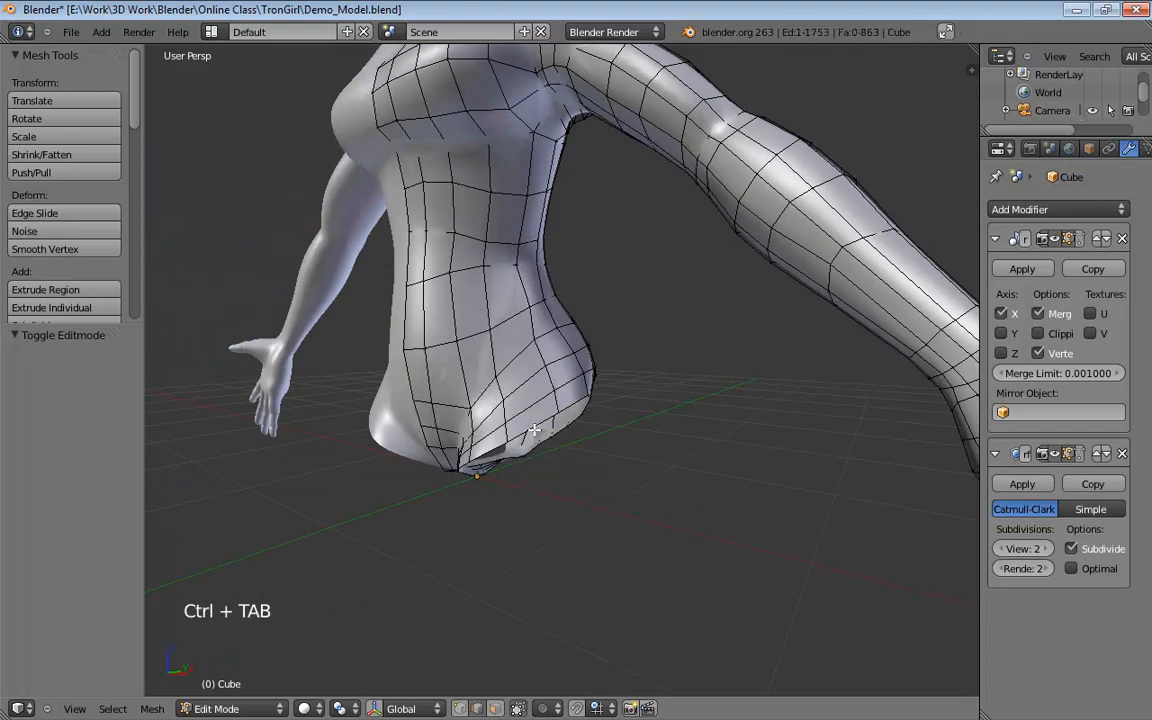
alt+click(535, 430)
middle_drag(602, 419, 584, 398)
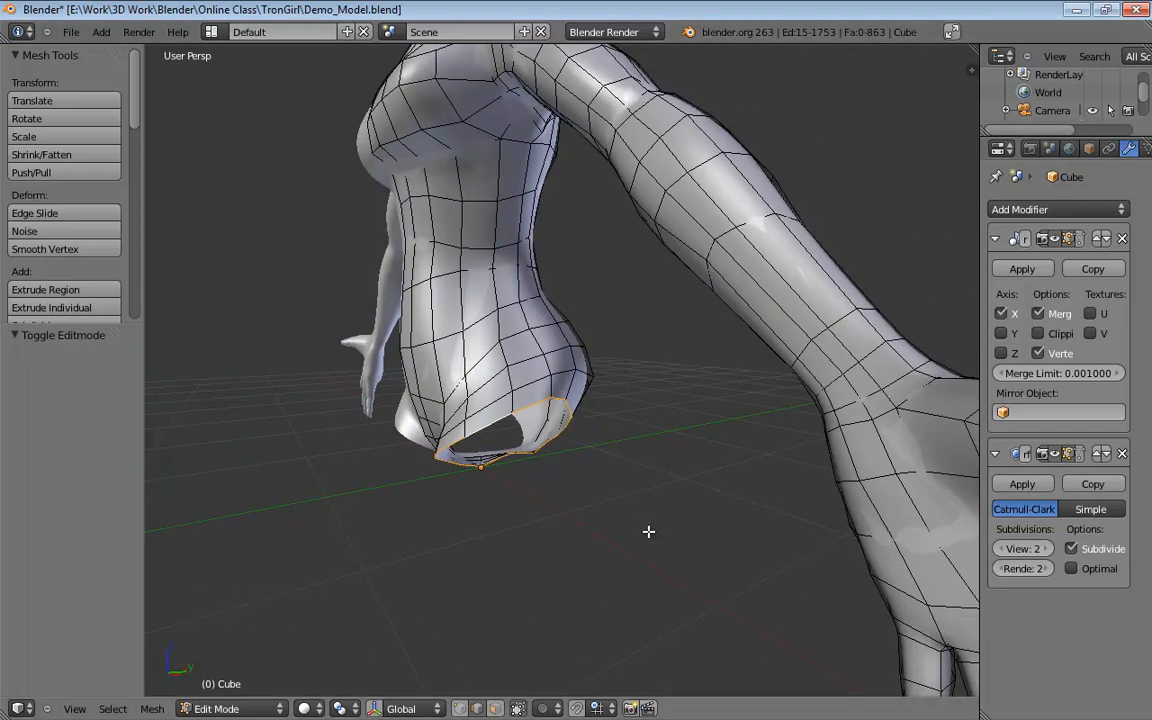
shift+middle_drag(648, 534, 618, 224)
middle_drag(638, 567, 604, 545)
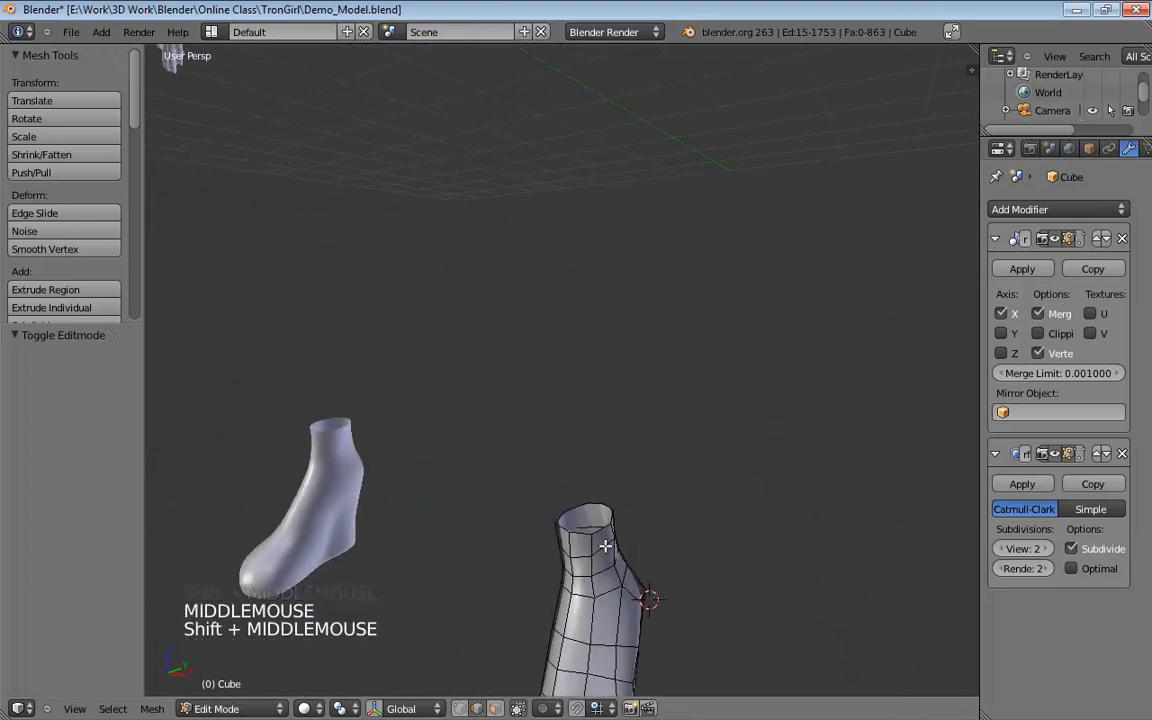
alt+click(585, 533)
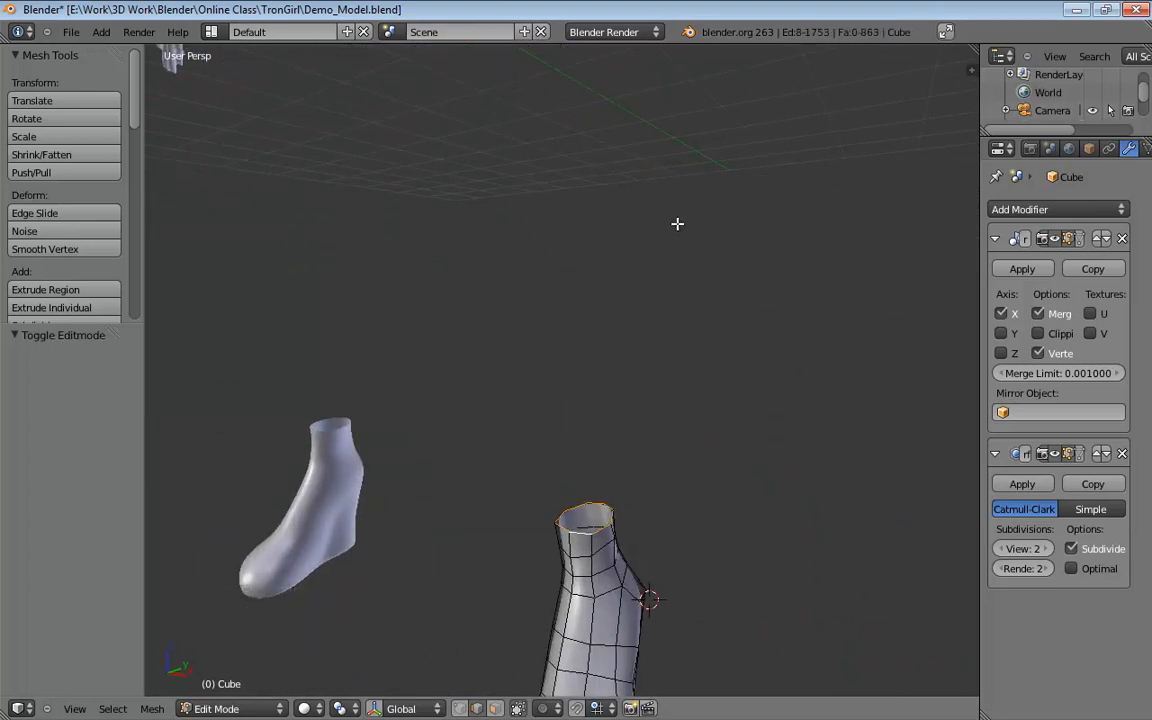
Turn off the Subdivision Surface modifier's Edit Mode display and bring the crotch area of the torso into view.
shift+middle_drag(554, 251, 600, 321)
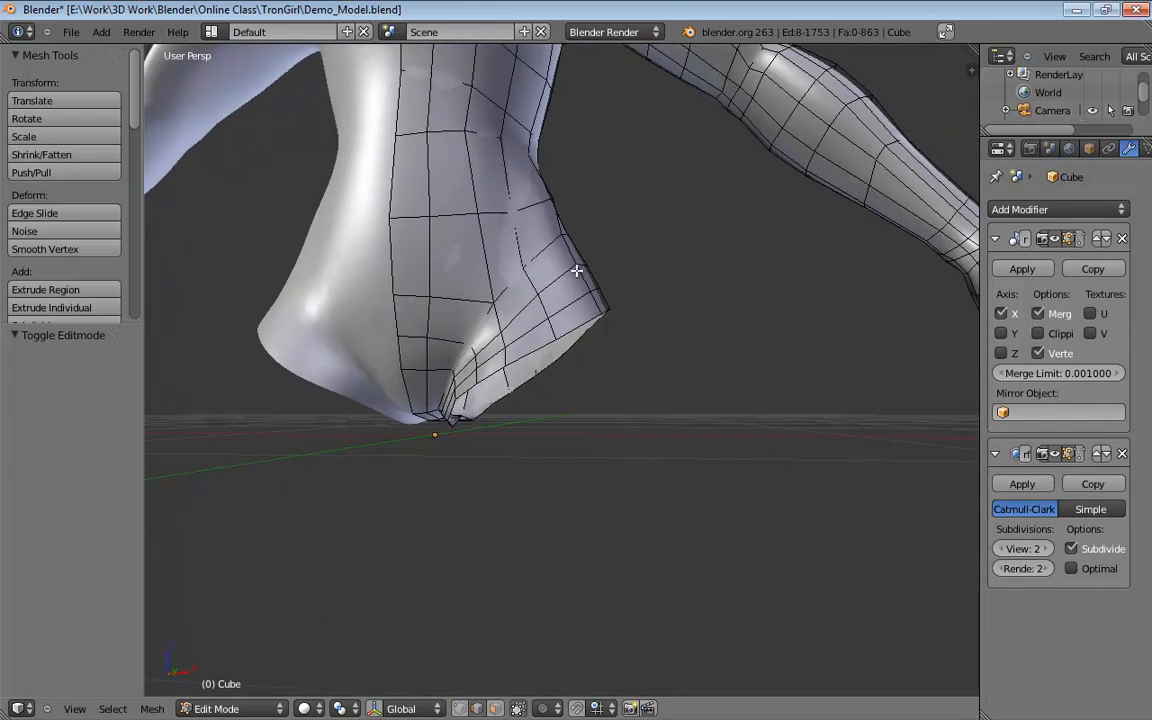
middle_drag(577, 270, 508, 304)
scroll(540, 320, up, 4)
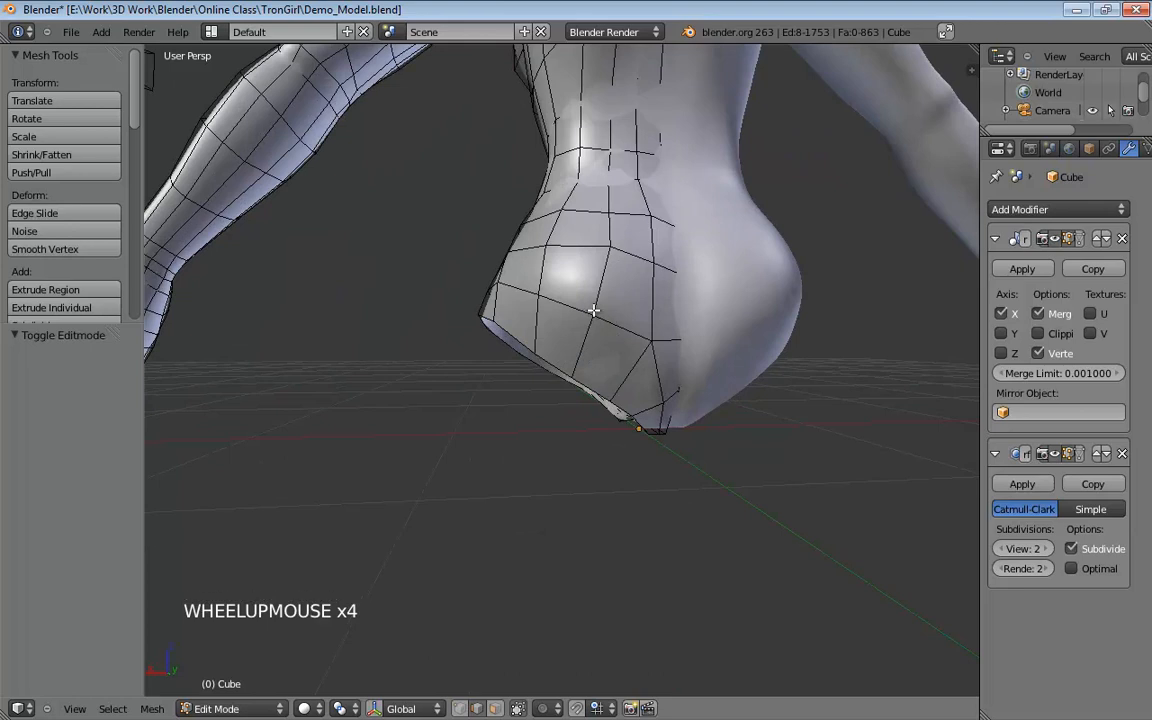
mouse_move(593, 311)
middle_down()
mouse_move(738, 319)
mouse_move(368, 334)
mouse_move(427, 301)
mouse_move(534, 291)
mouse_move(568, 257)
mouse_move(579, 321)
mouse_move(592, 302)
mouse_move(586, 309)
middle_up()
scroll(368, 334, down, 2)
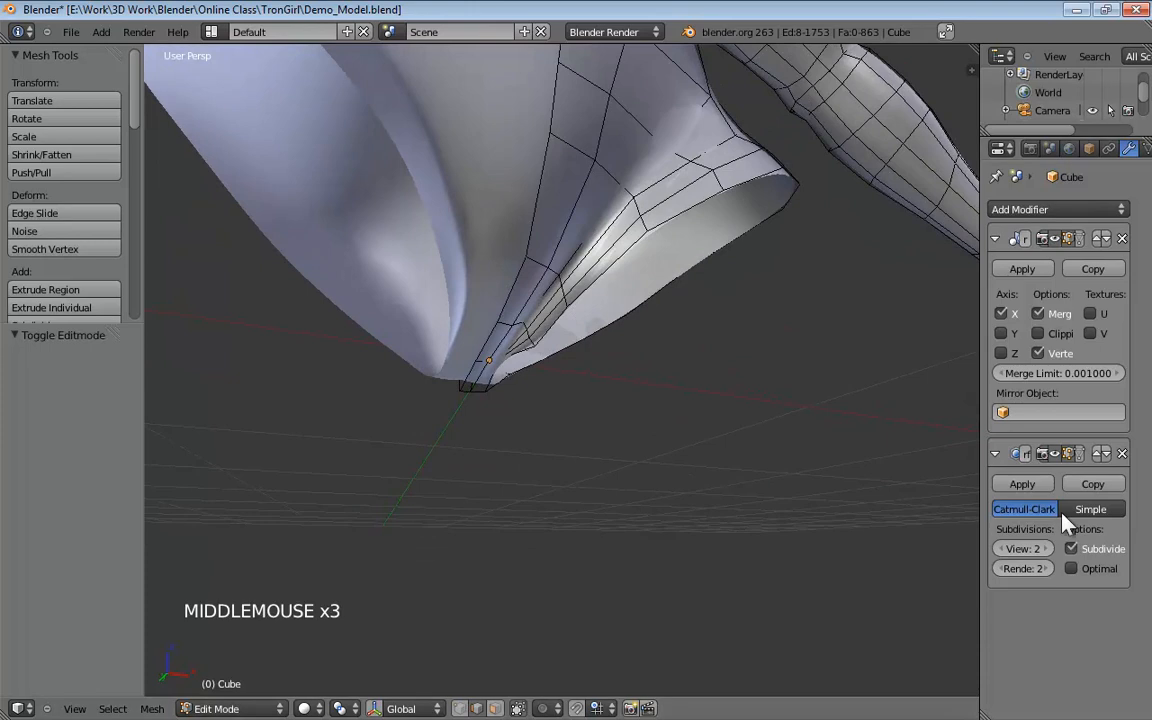
click(1062, 453)
middle_drag(693, 357, 700, 350)
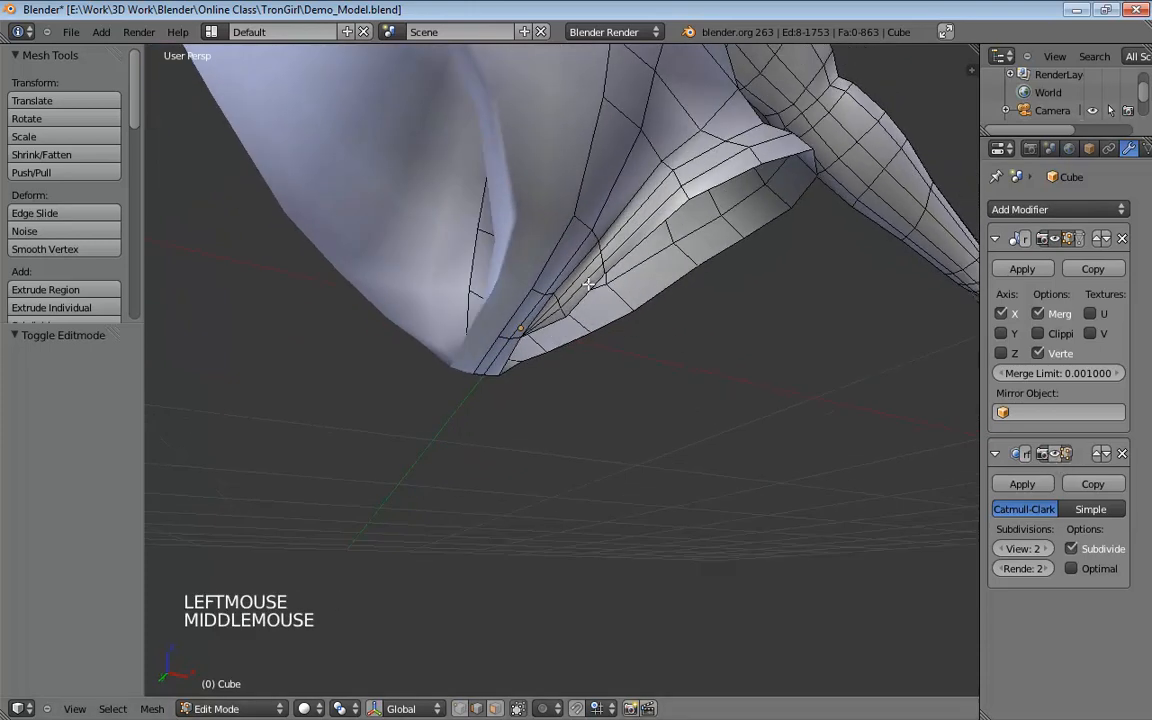
middle_drag(588, 284, 585, 325)
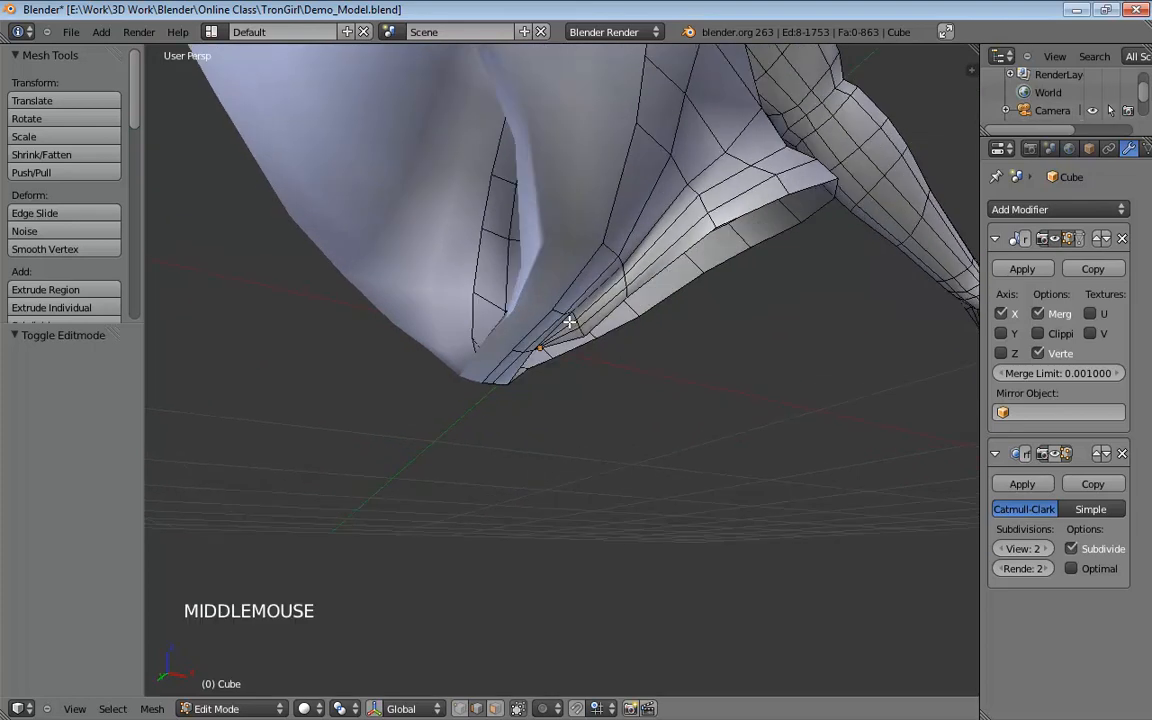
In face selection mode, select the small faces at the crotch along the front of the leg opening.
key(ctrl+Tab)
click(566, 346)
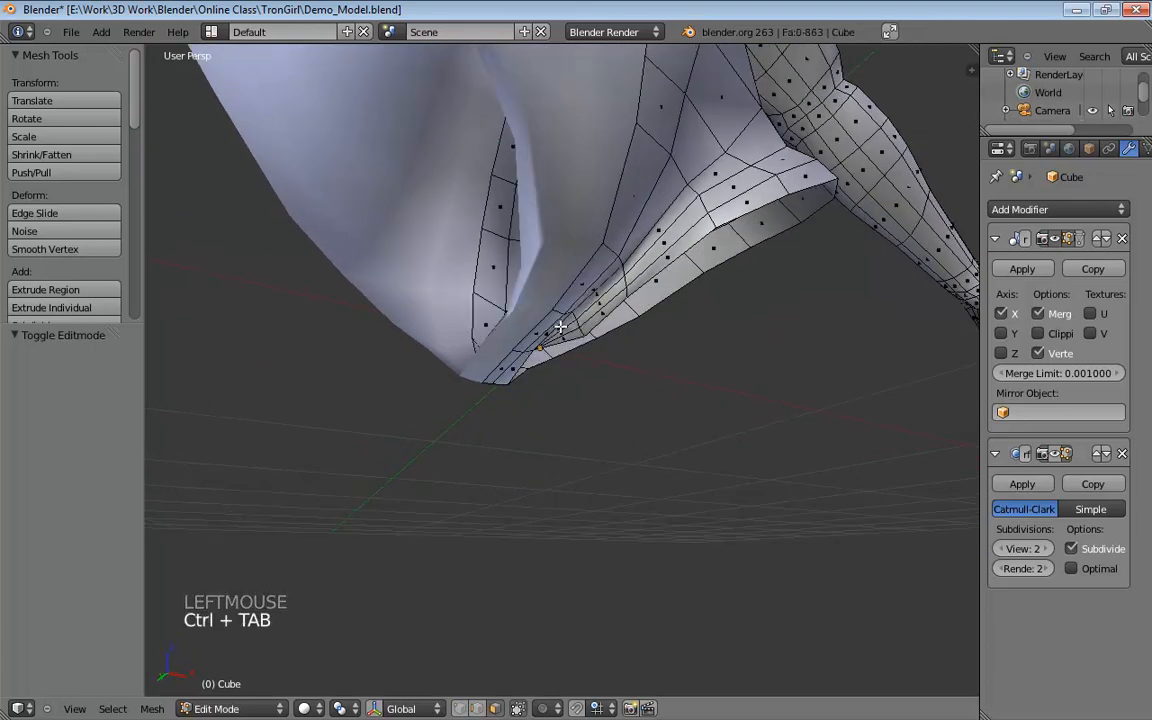
middle_drag(631, 321, 540, 410)
shift+click(566, 386)
shift+click(556, 411)
shift+click(538, 412)
shift+click(548, 441)
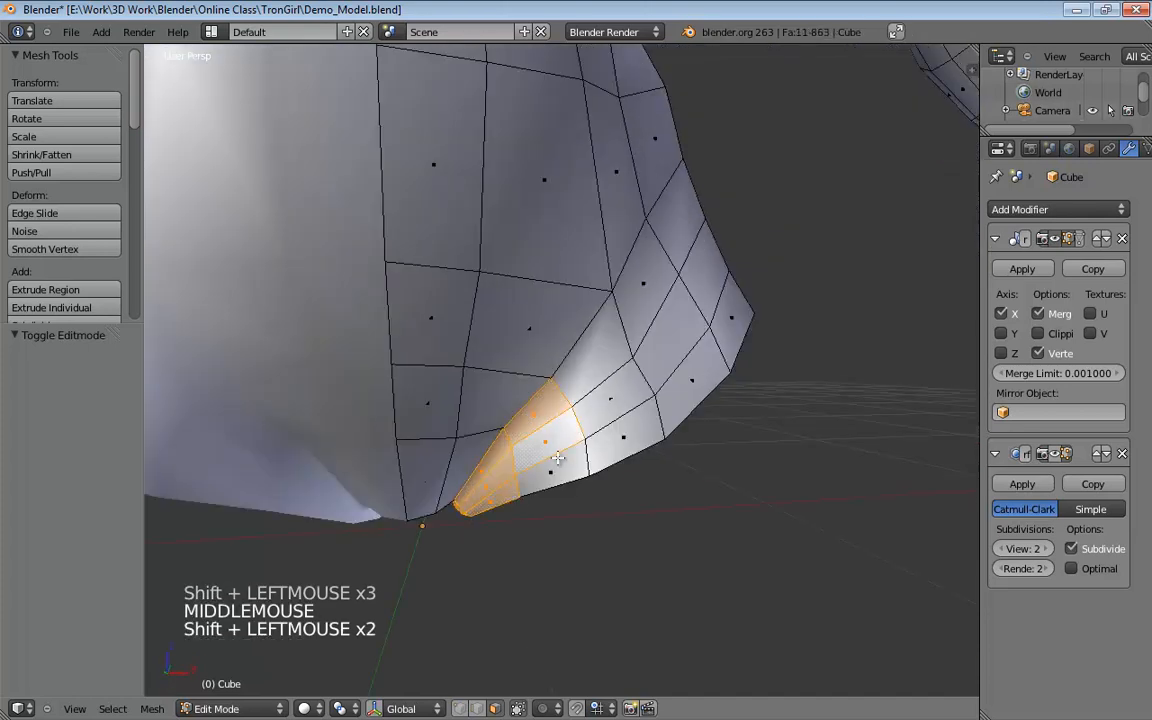
shift+click(556, 470)
Extend the face selection up the front groin along the leg opening toward the hip.
middle_drag(553, 472, 571, 437)
shift+click(491, 411)
shift+click(495, 457)
shift+click(508, 484)
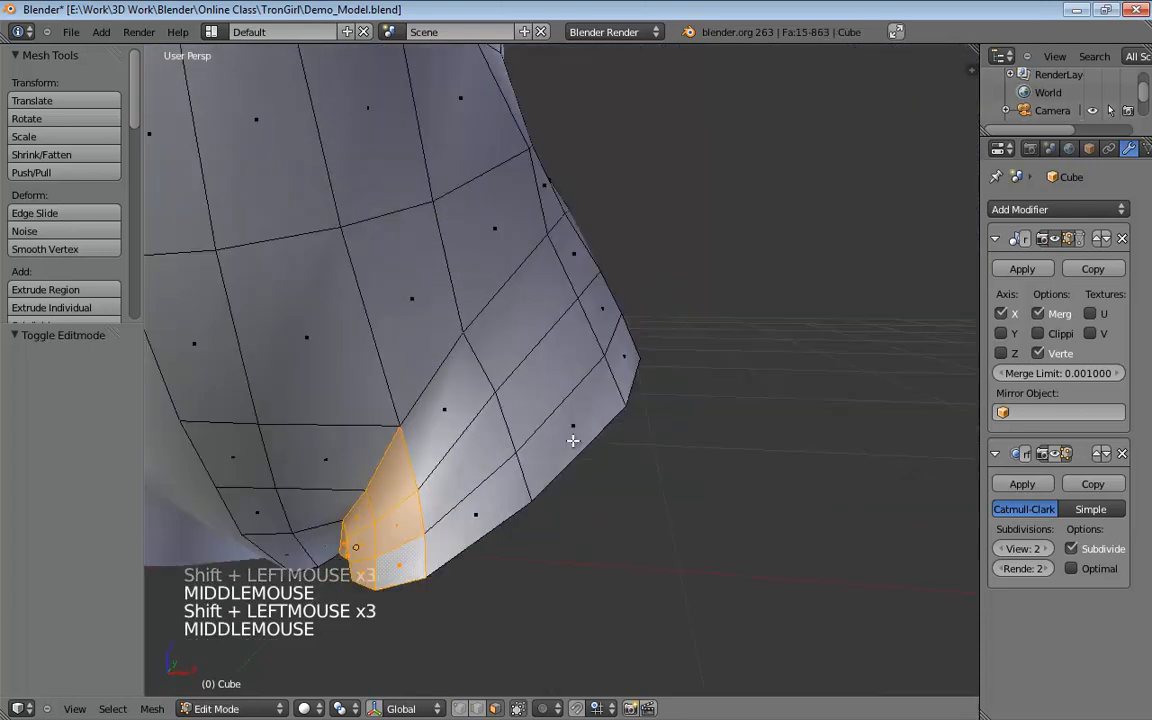
shift+click(460, 438)
shift+click(414, 396)
shift+click(441, 458)
Add the faces of the front hip above the leg opening to the selection, continuing around to the side.
middle_drag(441, 458, 368, 396)
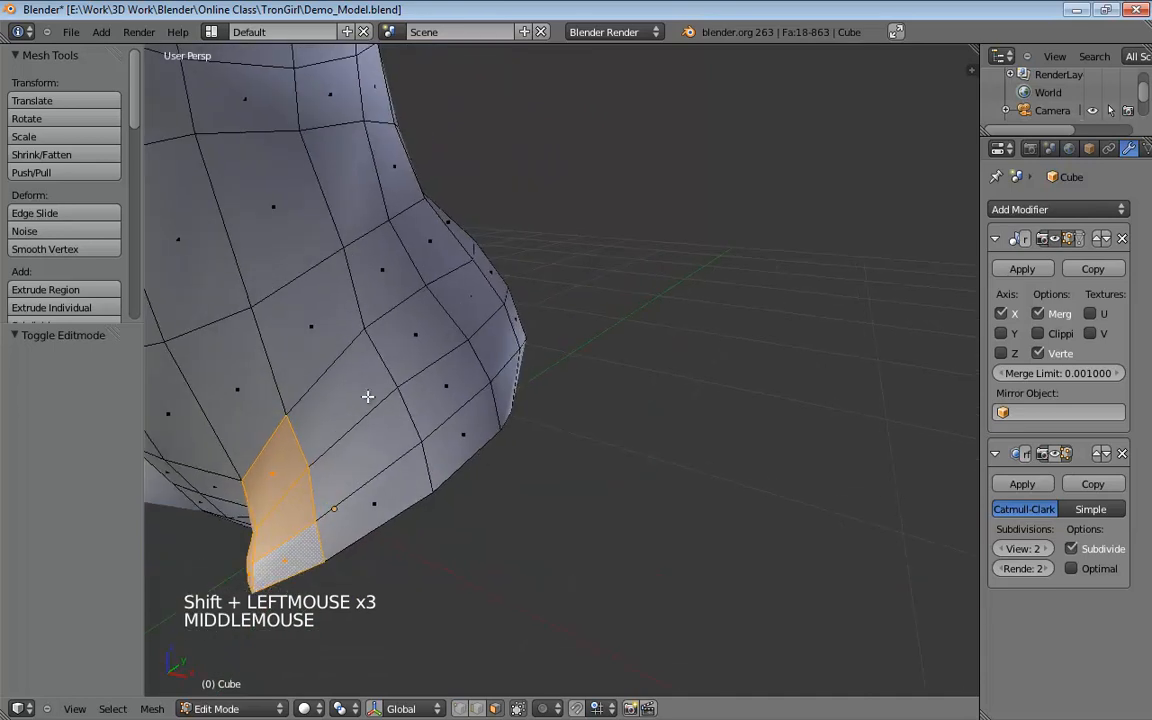
shift+click(360, 405)
shift+click(385, 450)
shift+click(420, 465)
middle_drag(424, 465, 530, 316)
shift+click(410, 374)
shift+click(408, 318)
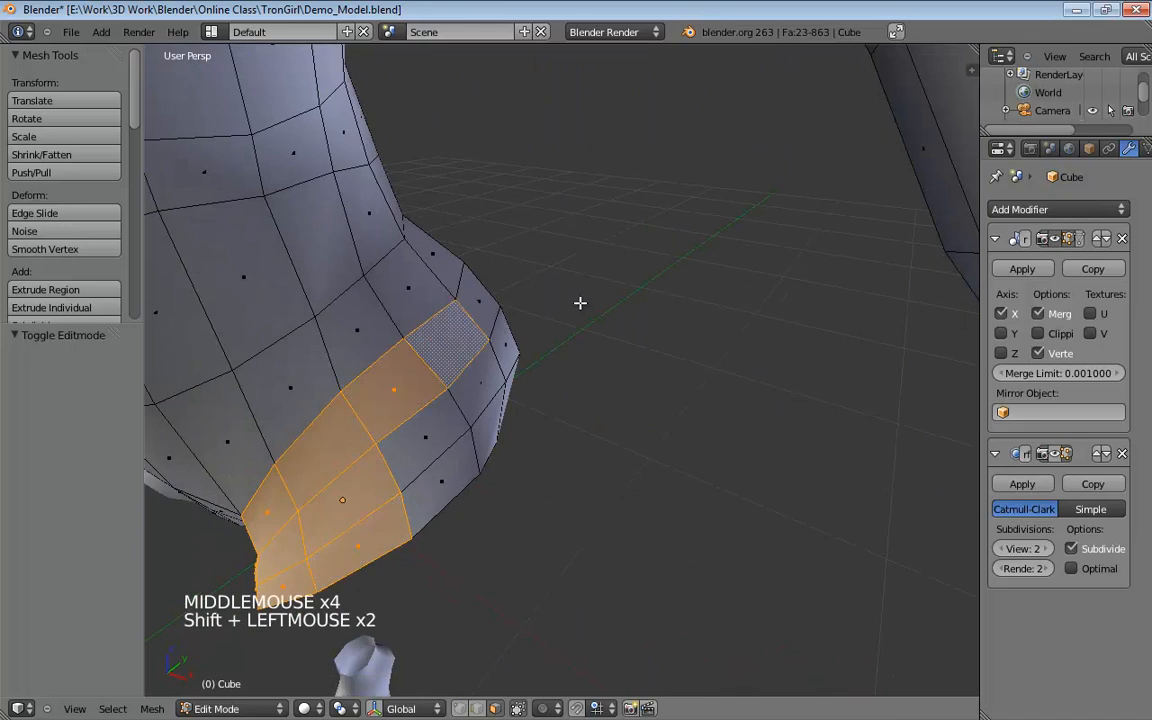
Extend the face selection around the back of the hip along the upper buttock row to the centre line.
middle_drag(523, 273, 510, 239)
shift+click(430, 236)
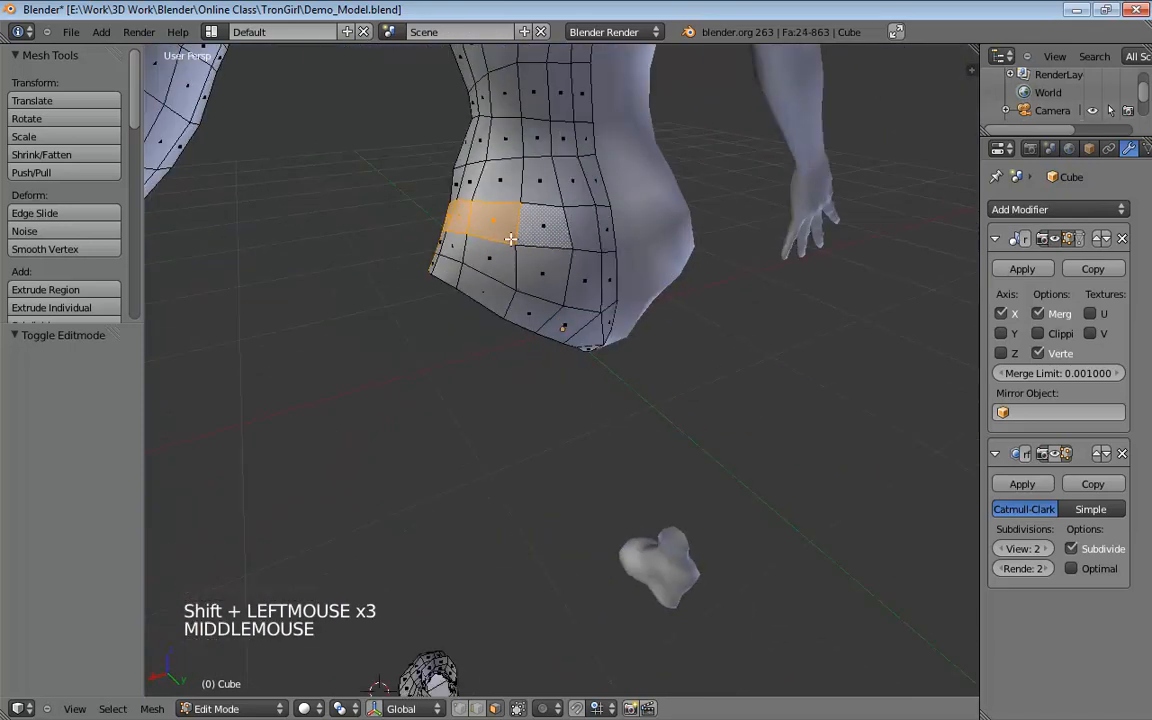
shift+middle_drag(607, 285, 577, 258)
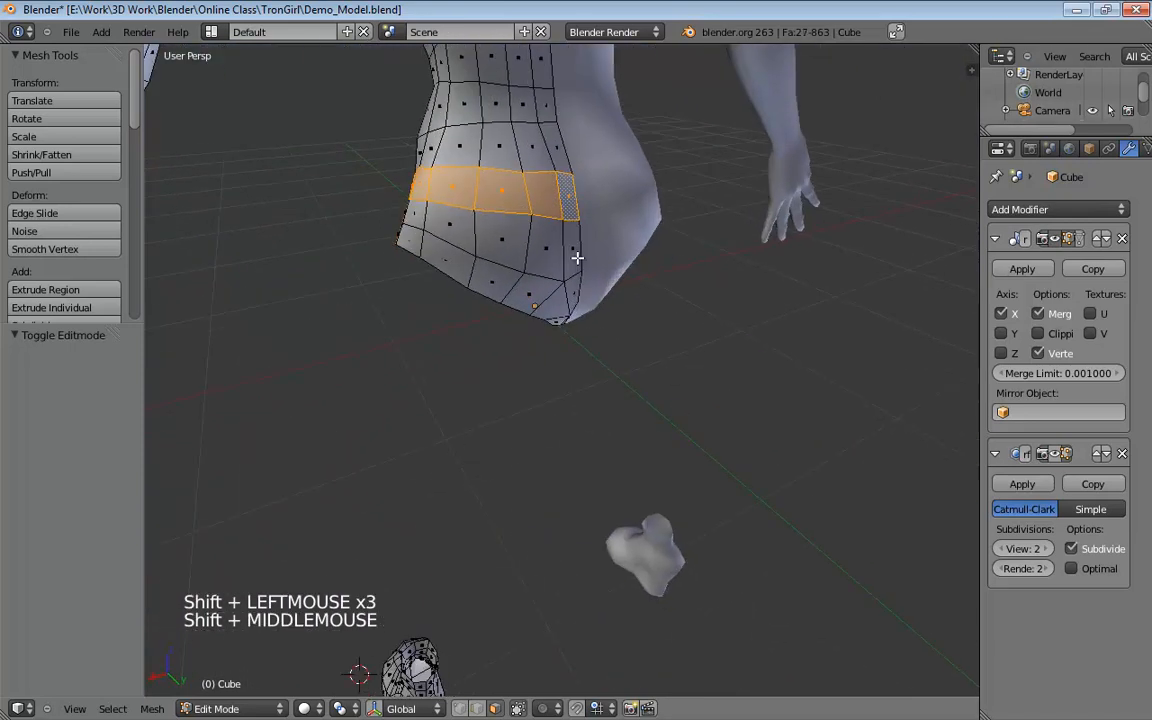
Add the second row of buttock faces and the remaining side and lower hip faces above the leg opening.
shift+click(549, 254)
shift+click(502, 240)
middle_drag(460, 240, 617, 212)
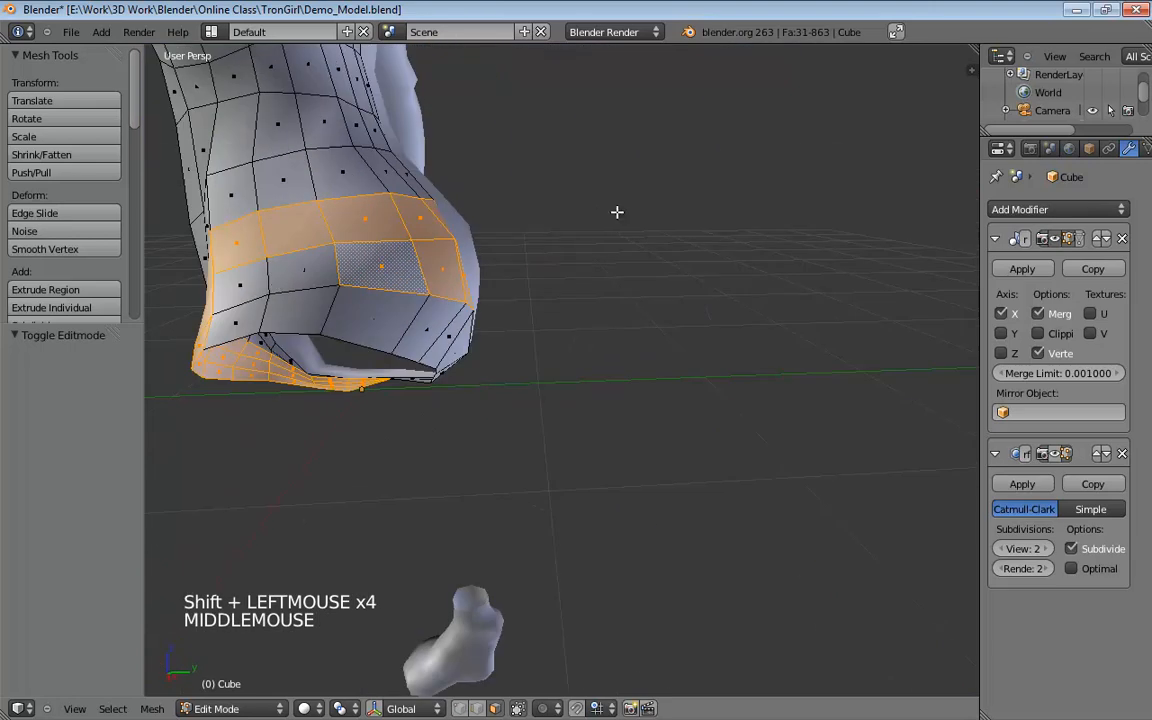
shift+click(257, 285)
shift+click(285, 255)
shift+click(230, 300)
shift+click(295, 305)
shift+click(365, 308)
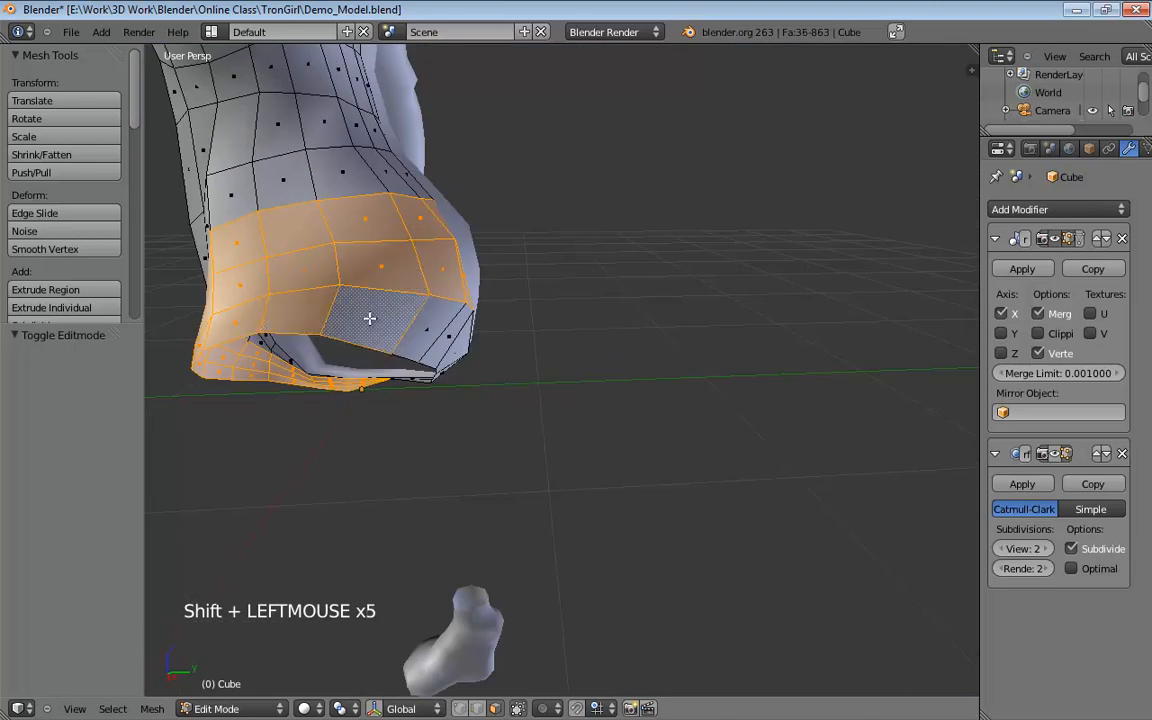
shift+click(445, 327)
Extend the face selection along the lower buttock row to the centre line and down toward the crotch.
middle_drag(525, 315, 545, 342)
shift+click(572, 331)
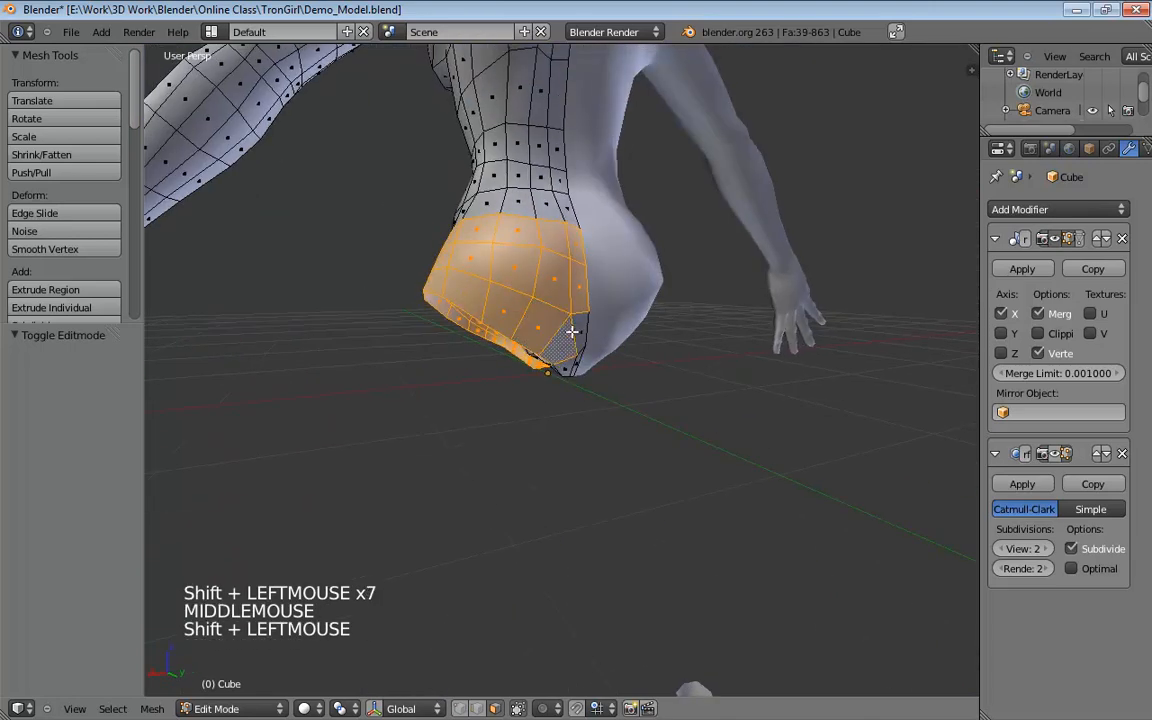
middle_drag(646, 385, 612, 421)
shift+click(555, 409)
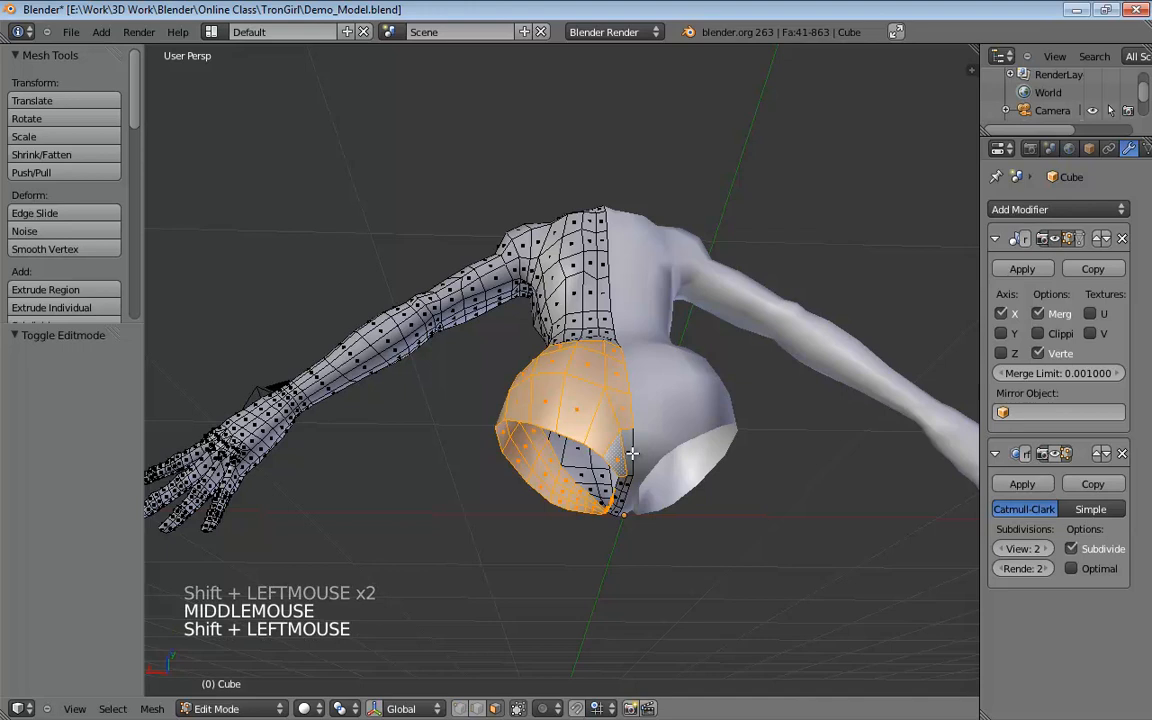
shift+click(568, 400)
Add the narrow strip of crotch faces between the leg opening and the centre line to the selection.
shift+middle_drag(675, 497, 607, 275)
scroll(607, 275, up, 6)
shift+click(607, 270)
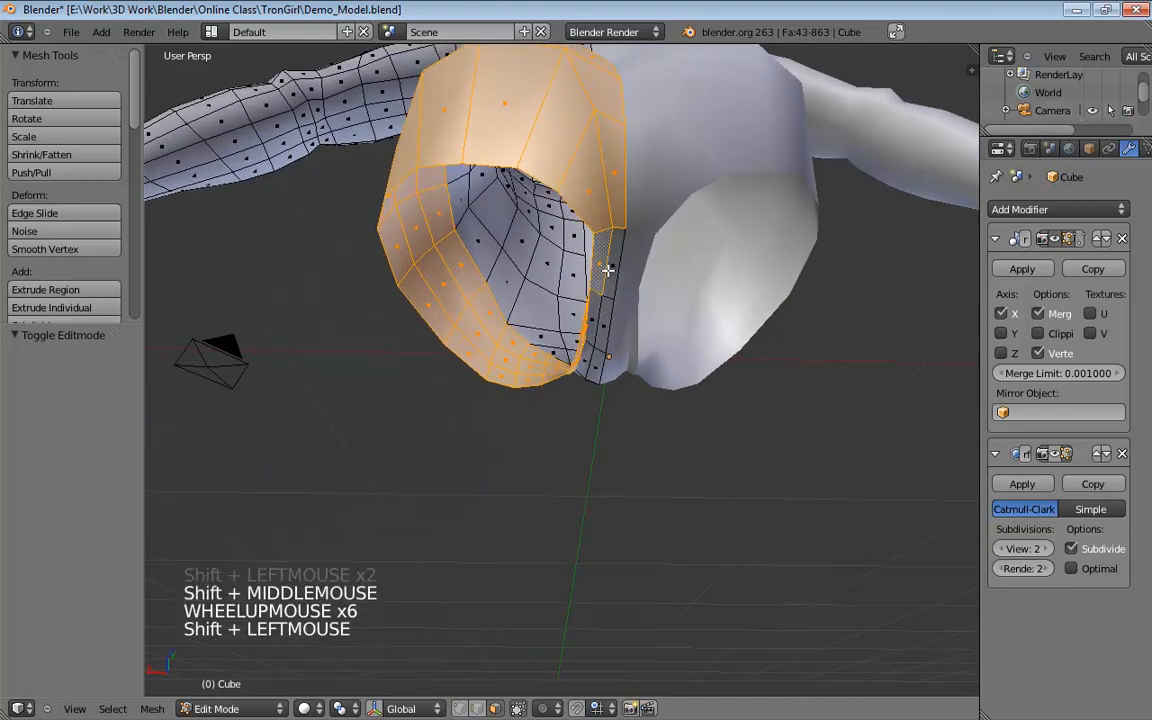
shift+click(603, 288)
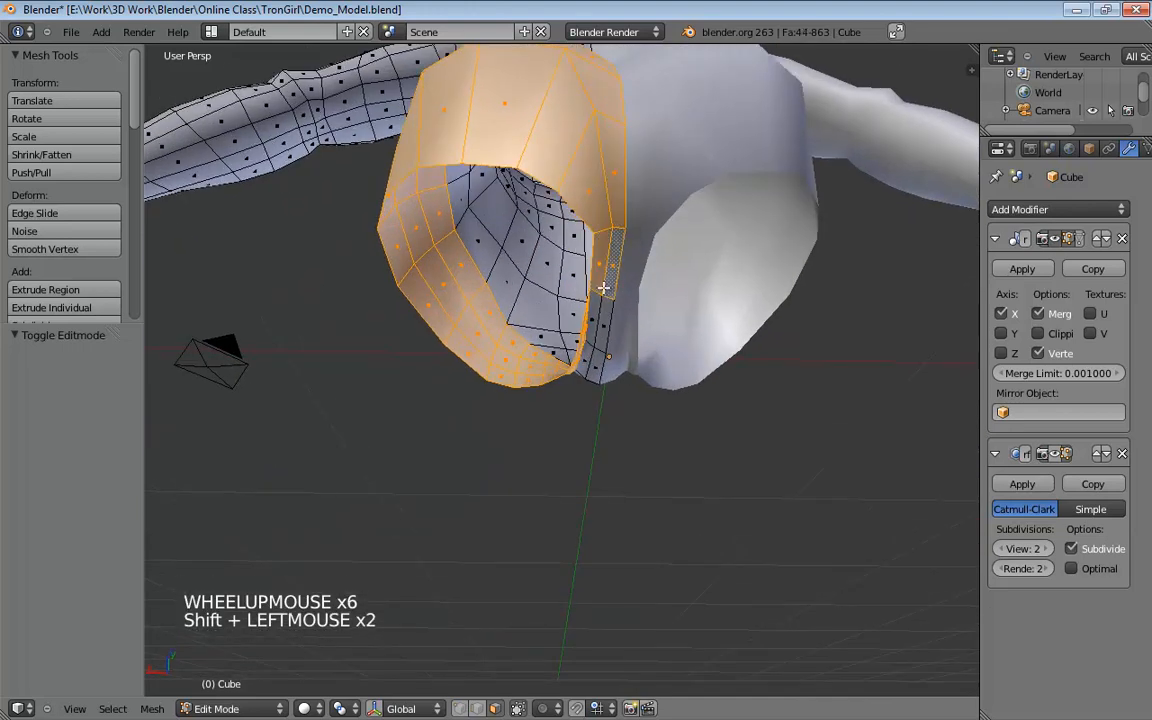
shift+click(592, 366)
Delete the selected hip, buttock and crotch faces around the leg opening using the Faces option.
middle_drag(592, 366, 514, 204)
scroll(537, 247, down, 4)
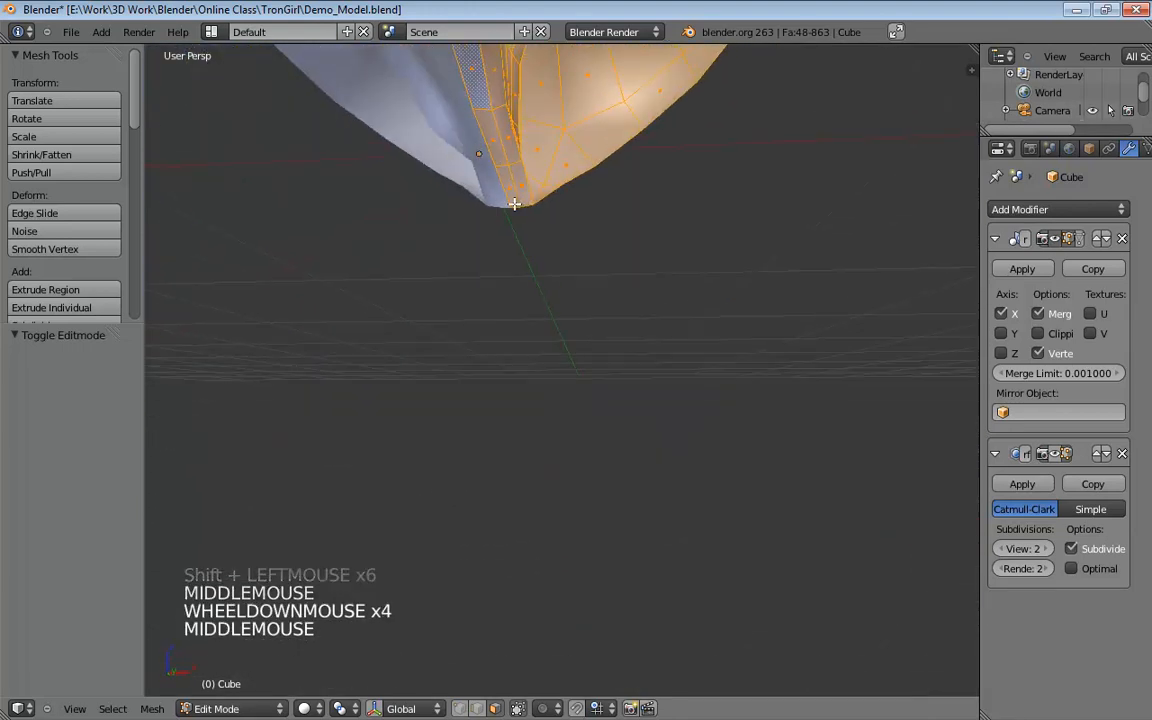
scroll(514, 204, down, 4)
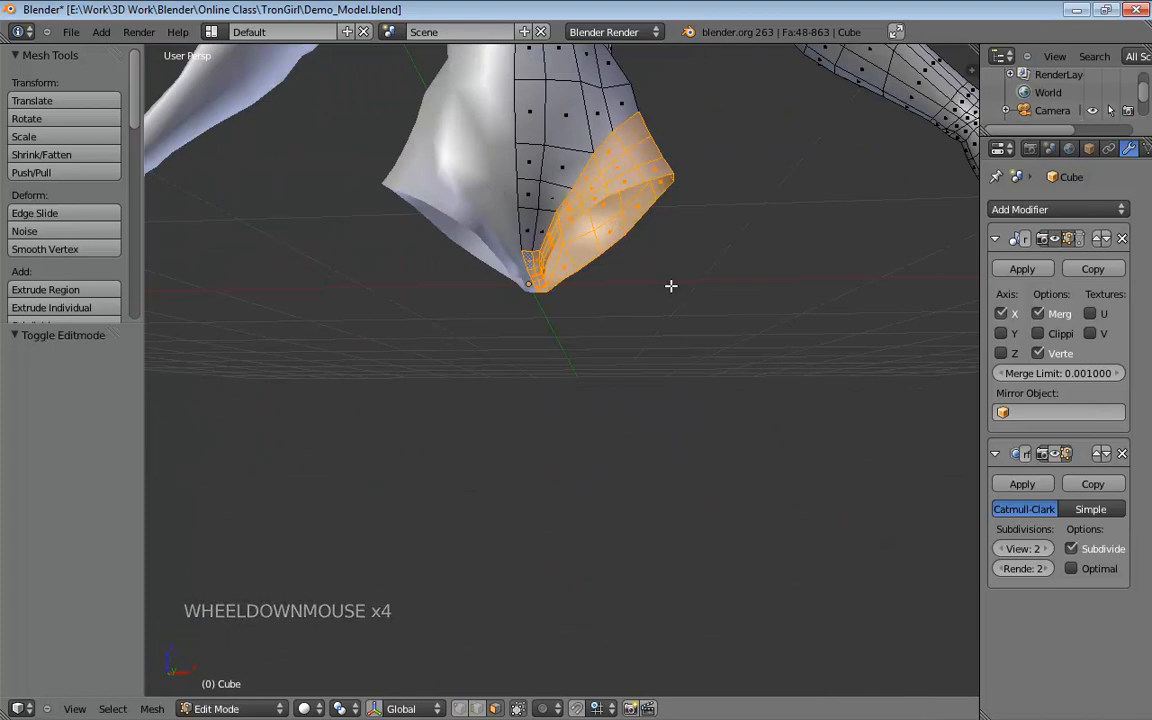
middle_drag(696, 302, 670, 287)
key(x)
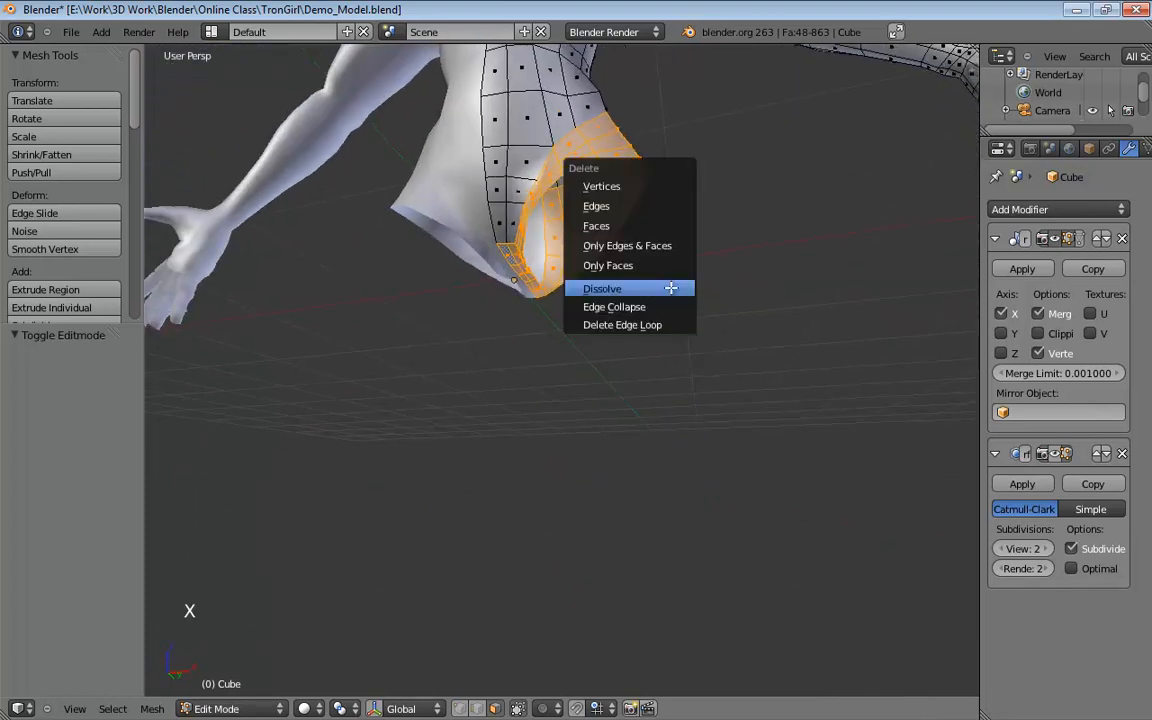
click(590, 203)
In front orthographic view, move the outer corner vertices of the torso's hip opening onto the reference sketch outline.
middle_drag(656, 234, 755, 297)
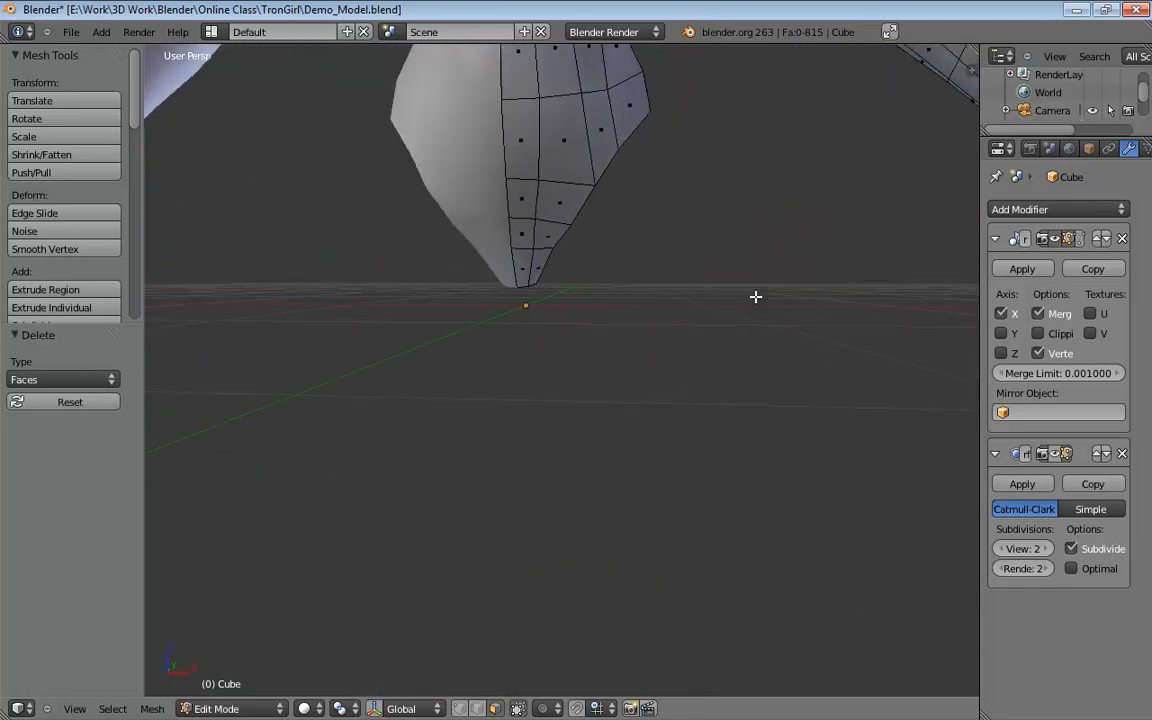
key(KP_1)
key(KP_5)
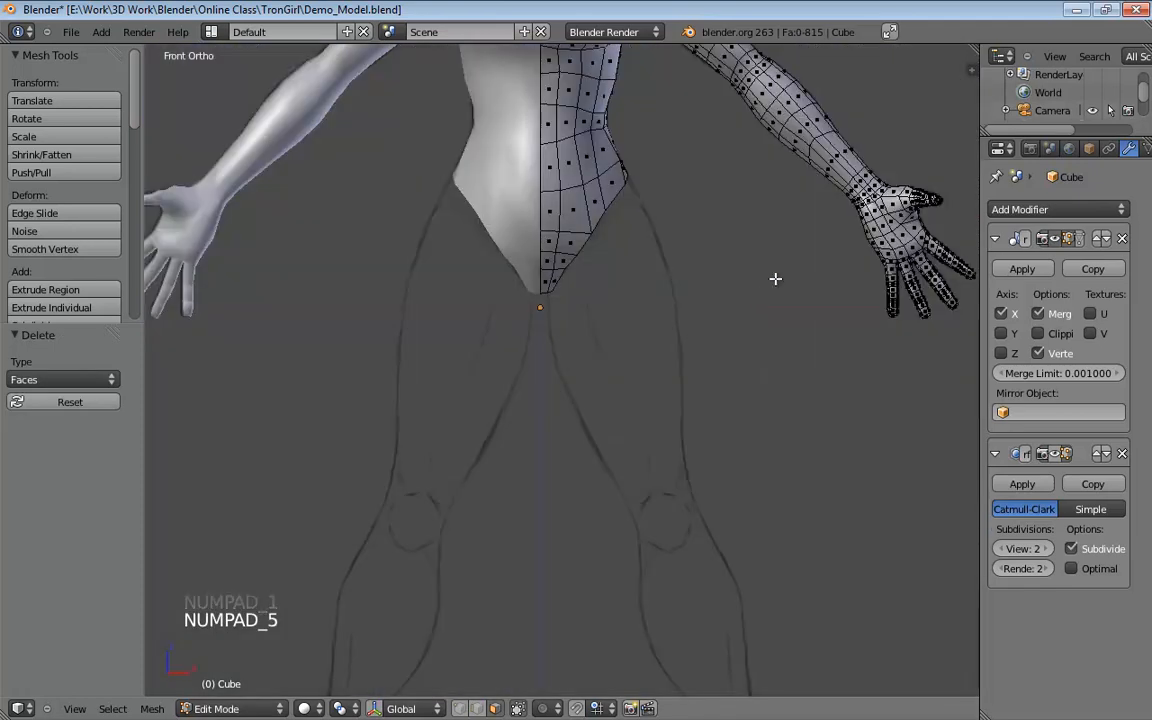
scroll(652, 190, up, 4)
shift+middle_drag(658, 185, 527, 486)
scroll(579, 313, up, 4)
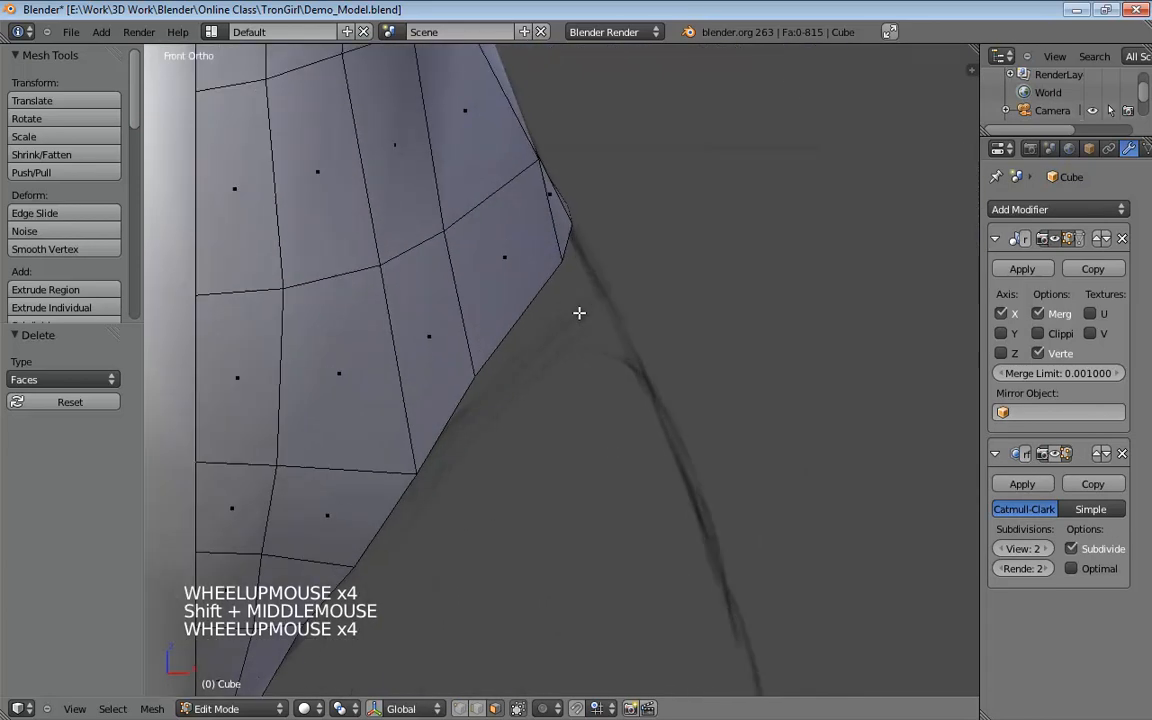
key(ctrl+Tab)
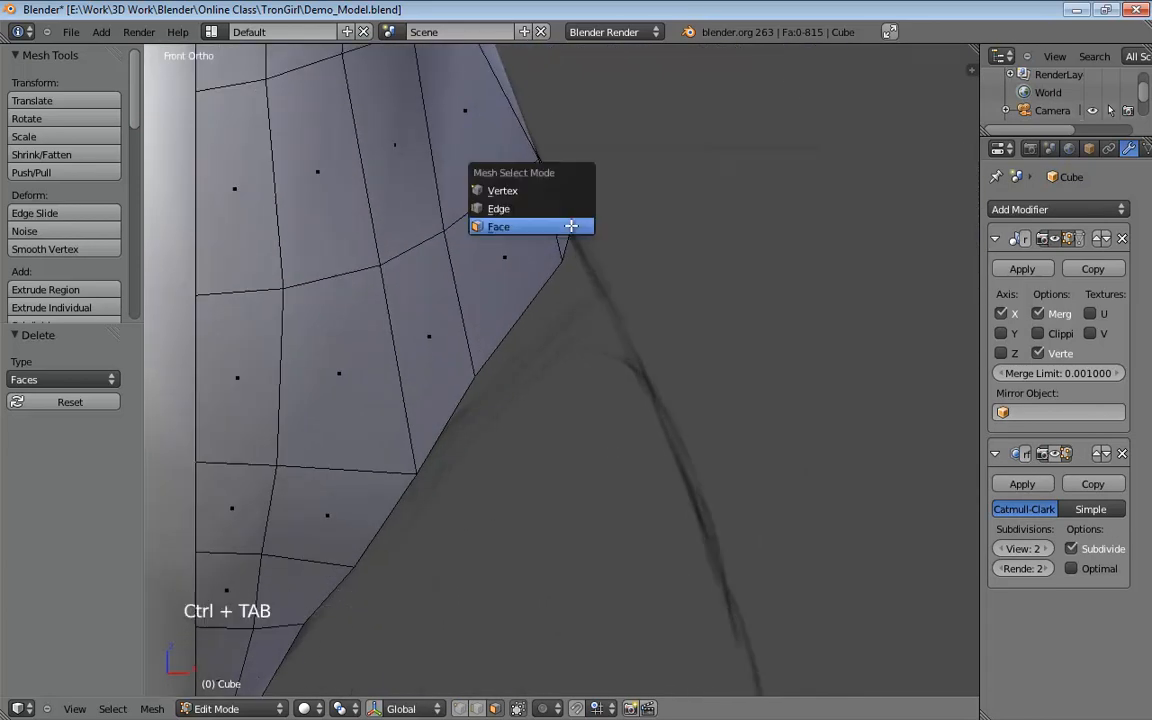
click(571, 207)
drag(564, 261, 595, 269)
drag(571, 206, 564, 273)
scroll(542, 298, down, 8)
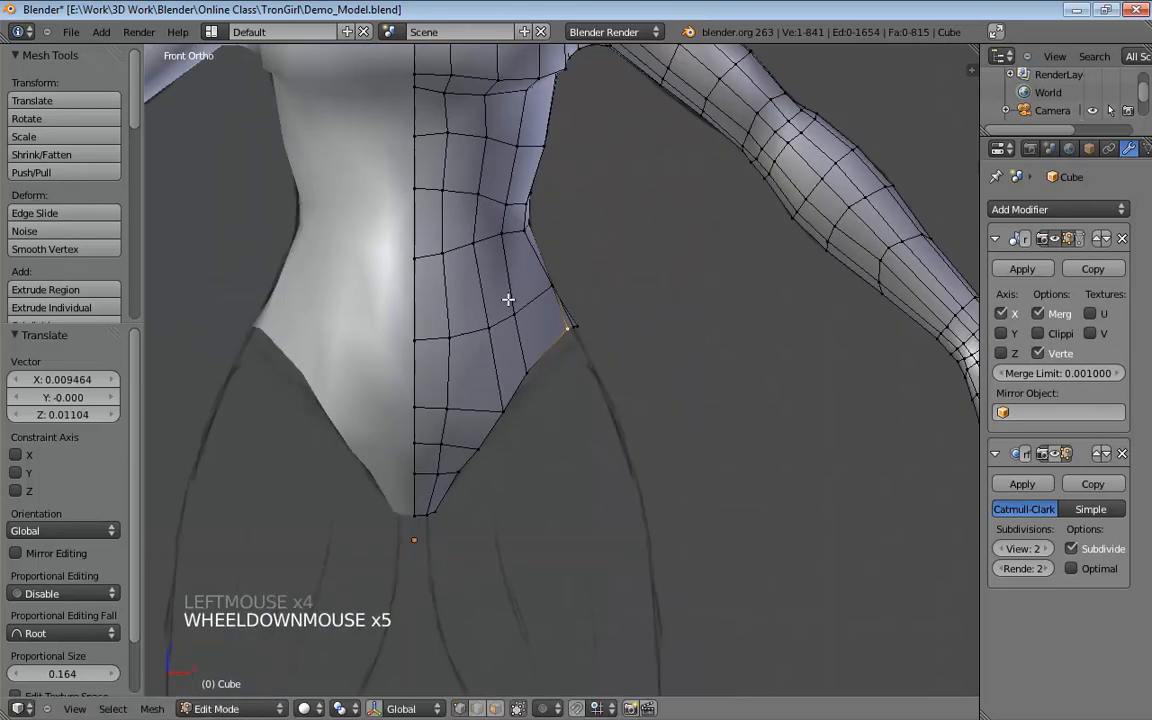
Select the vertical edge loop running from the back over the shoulder down the front torso and dissolve it with Dissolve Verts enabled.
middle_drag(566, 237, 582, 161)
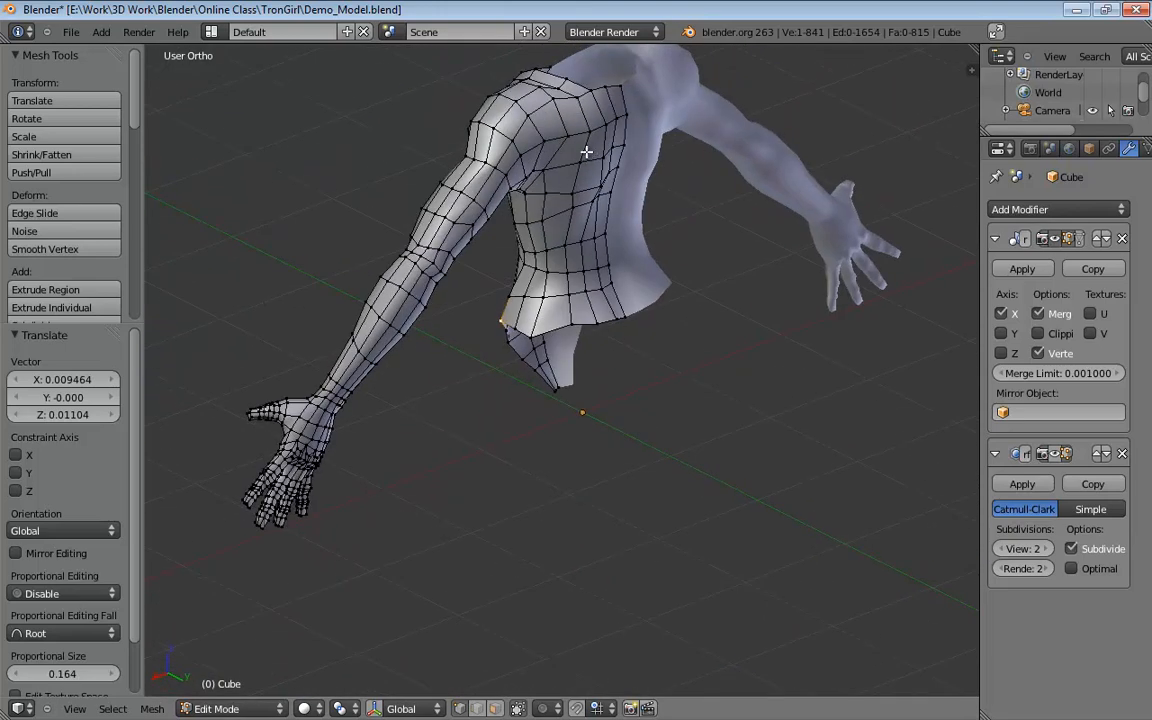
scroll(591, 153, up, 3)
key(ctrl+Tab)
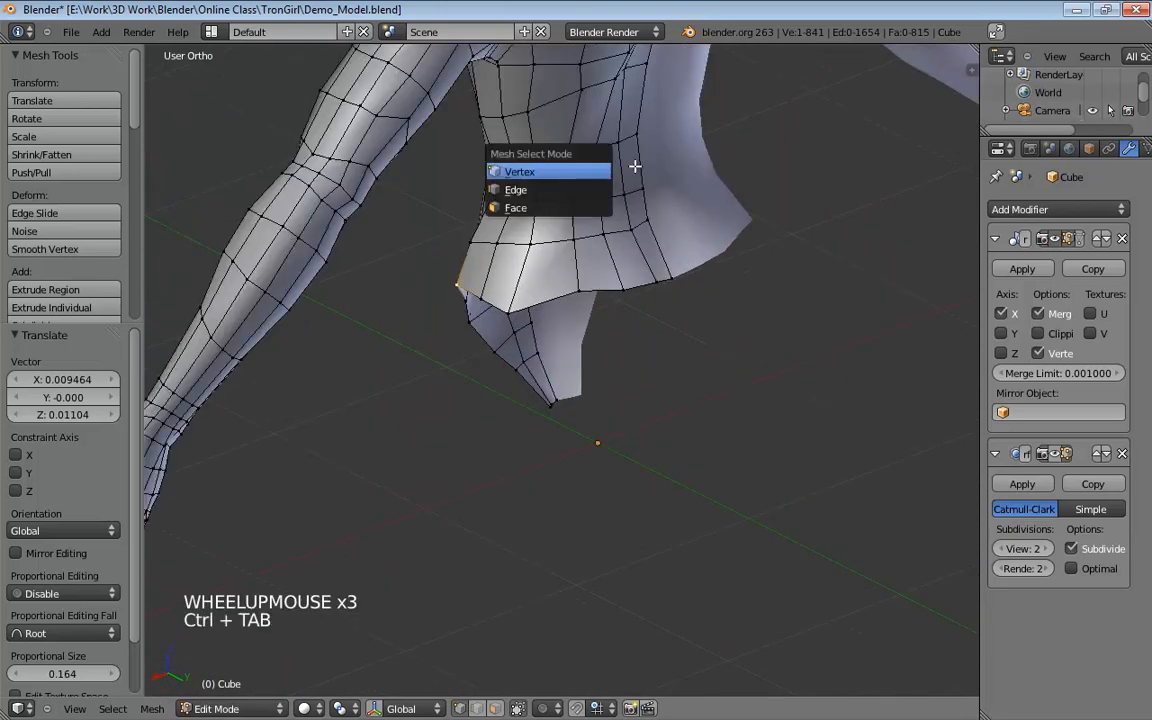
shift+middle_drag(580, 150, 582, 286)
key(ctrl+Tab)
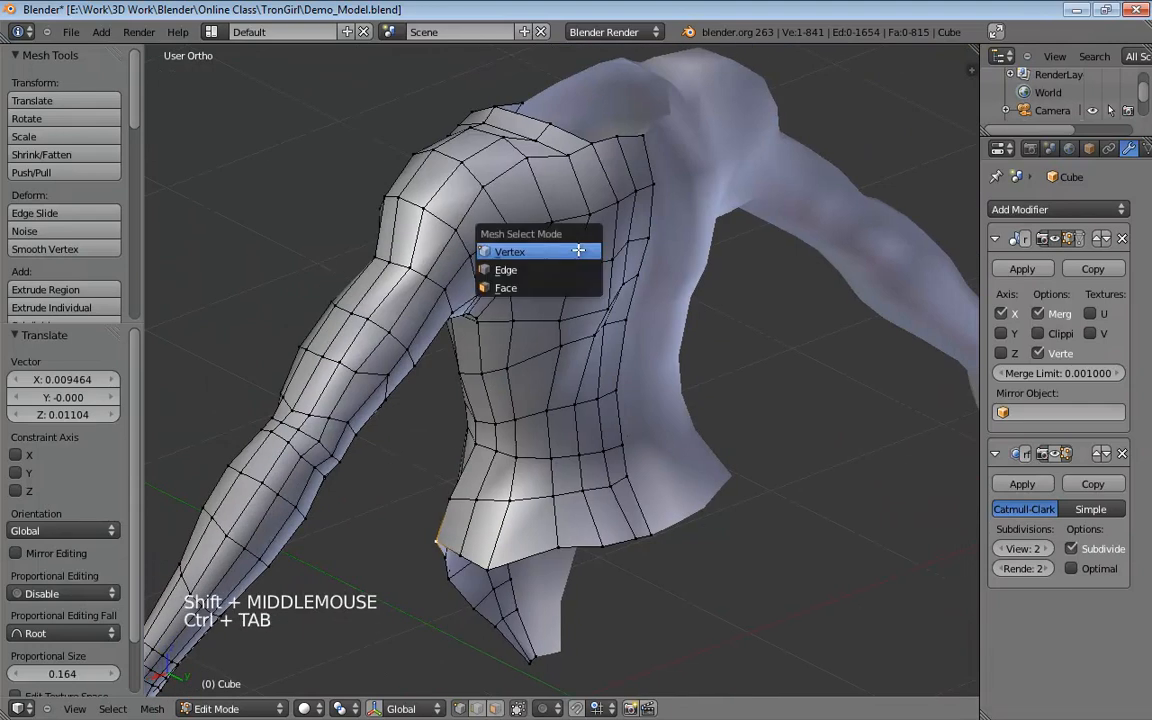
key(2)
alt+click(532, 249)
middle_drag(532, 249, 709, 197)
scroll(546, 365, down, 1)
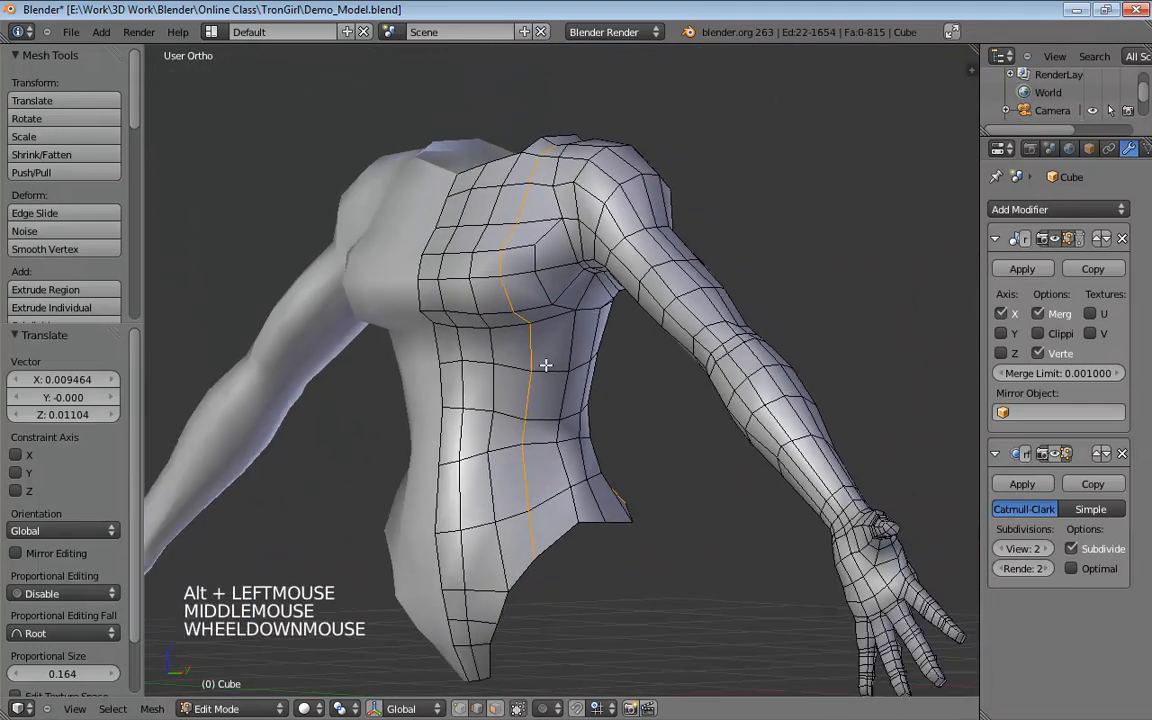
key(z)
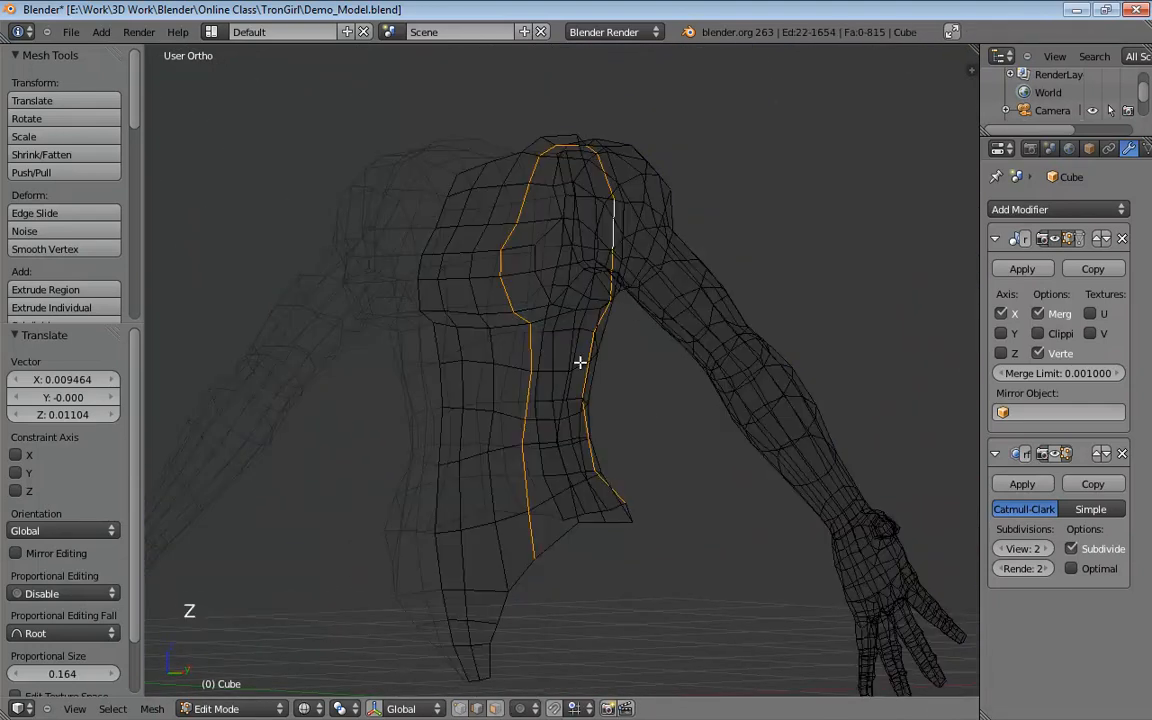
key(z)
key(x)
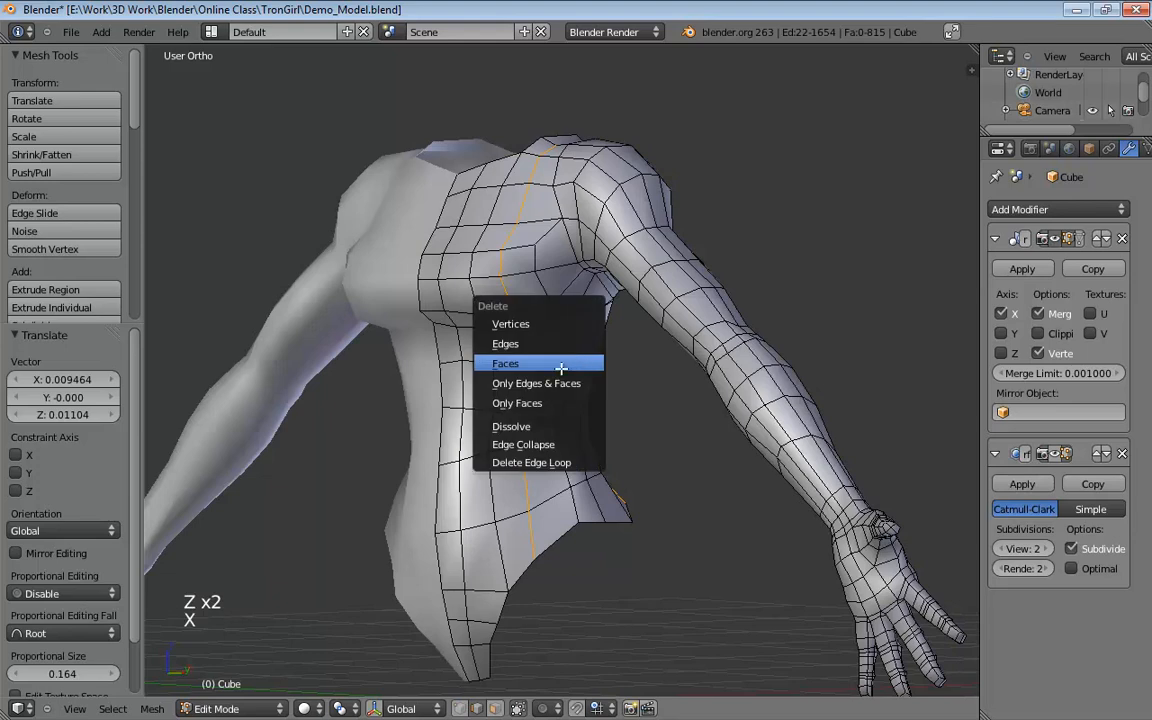
click(520, 426)
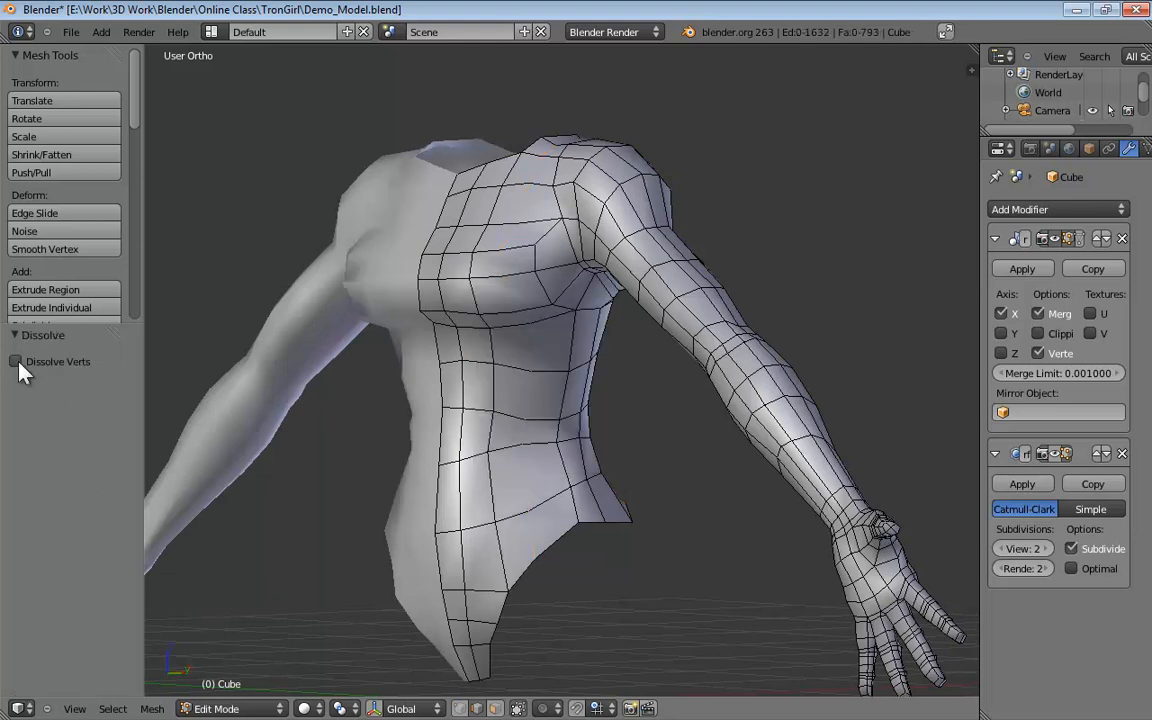
click(16, 362)
Select the vertical edge on the front of the chest nearest to where the loop was dissolved.
middle_drag(288, 375, 537, 358)
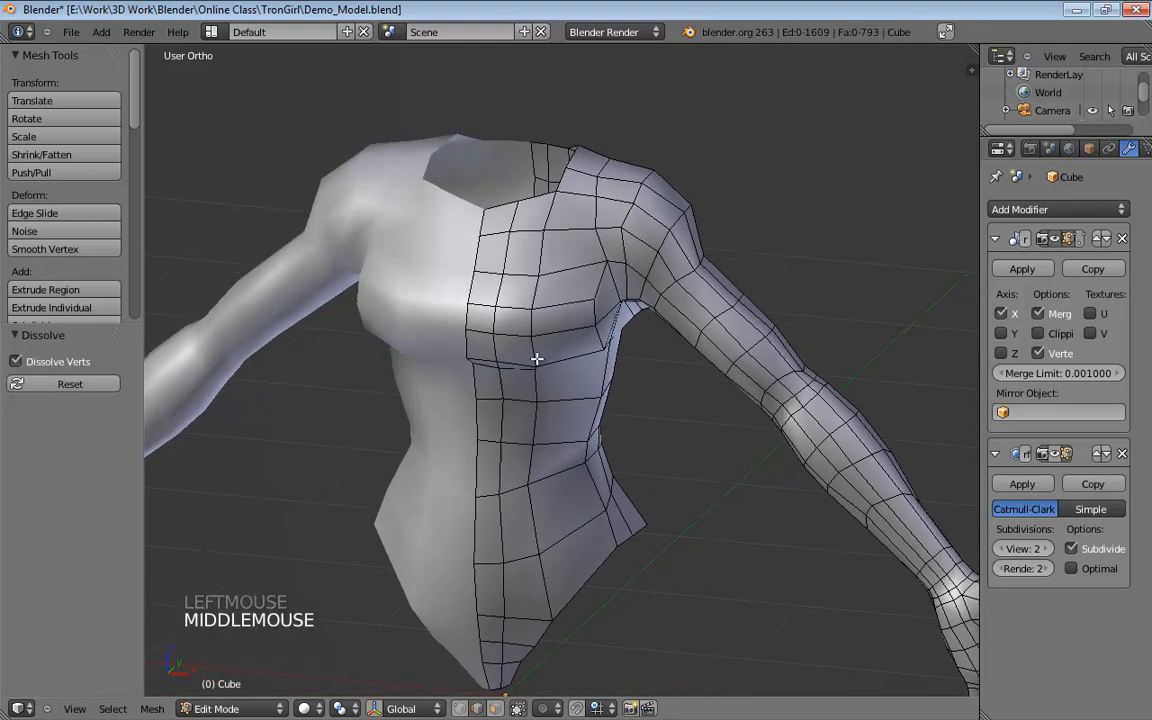
mouse_move(552, 312)
middle_down()
mouse_move(586, 386)
mouse_move(561, 334)
mouse_move(560, 298)
mouse_move(547, 291)
middle_up()
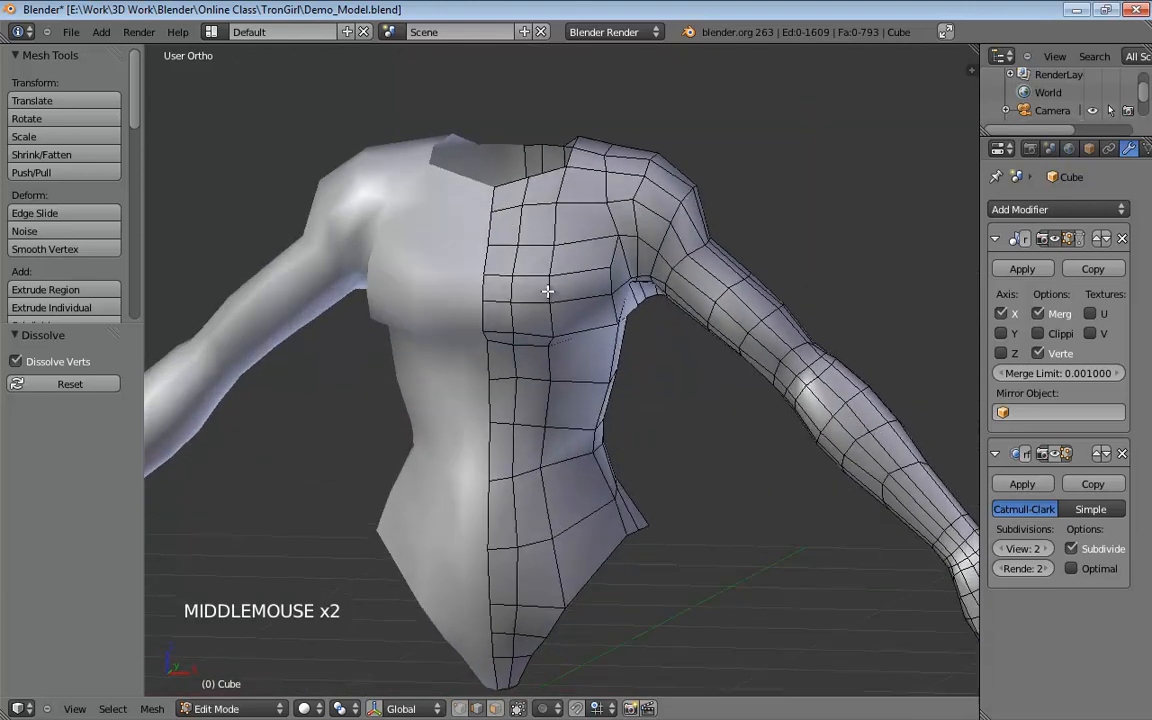
click(549, 290)
key(e)
key(e)
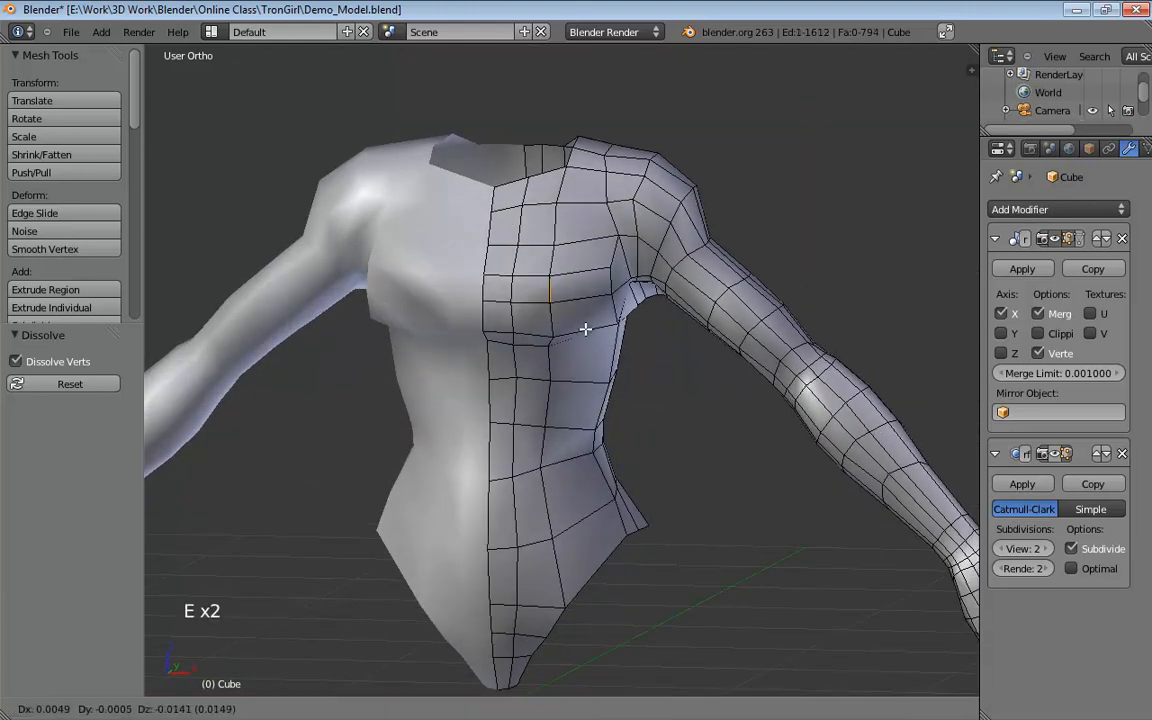
right_click(725, 363)
key(z)
key(ctrl+z)
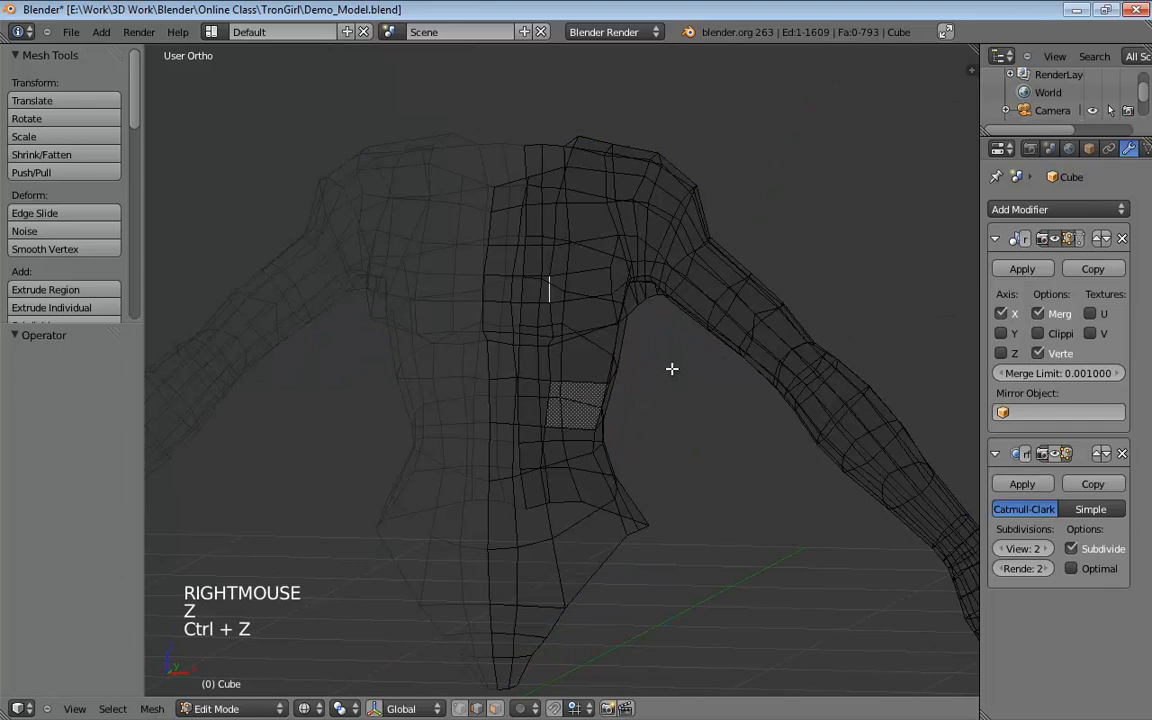
middle_drag(671, 368, 686, 380)
key(z)
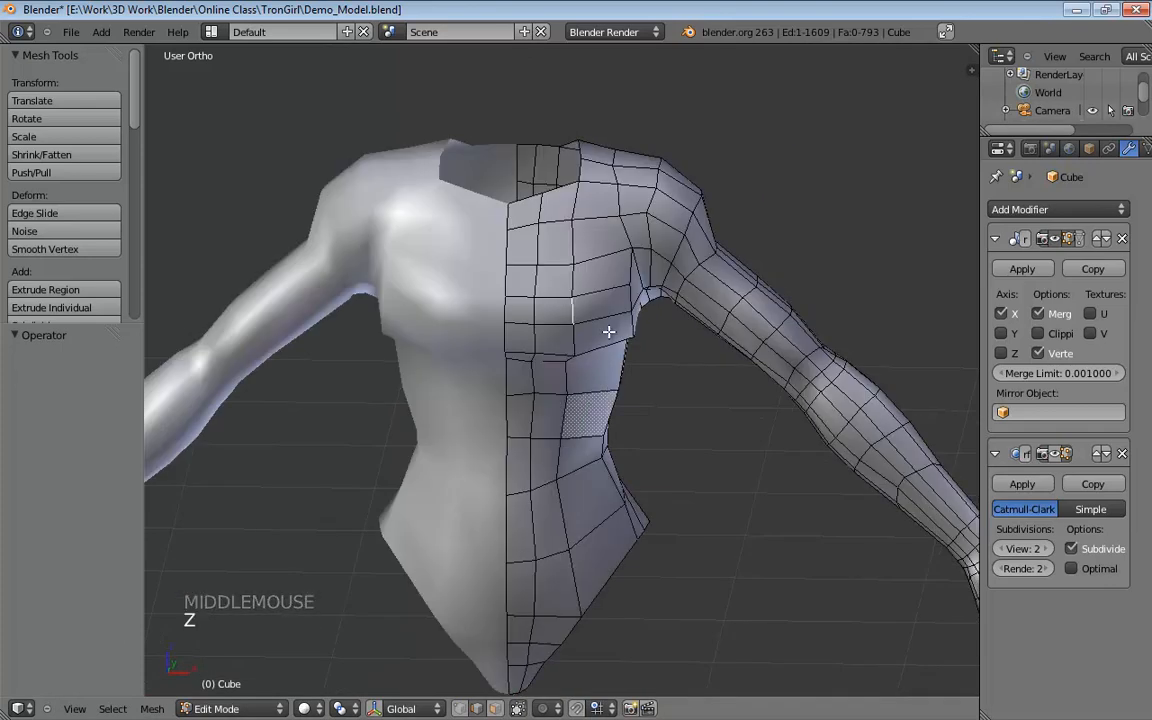
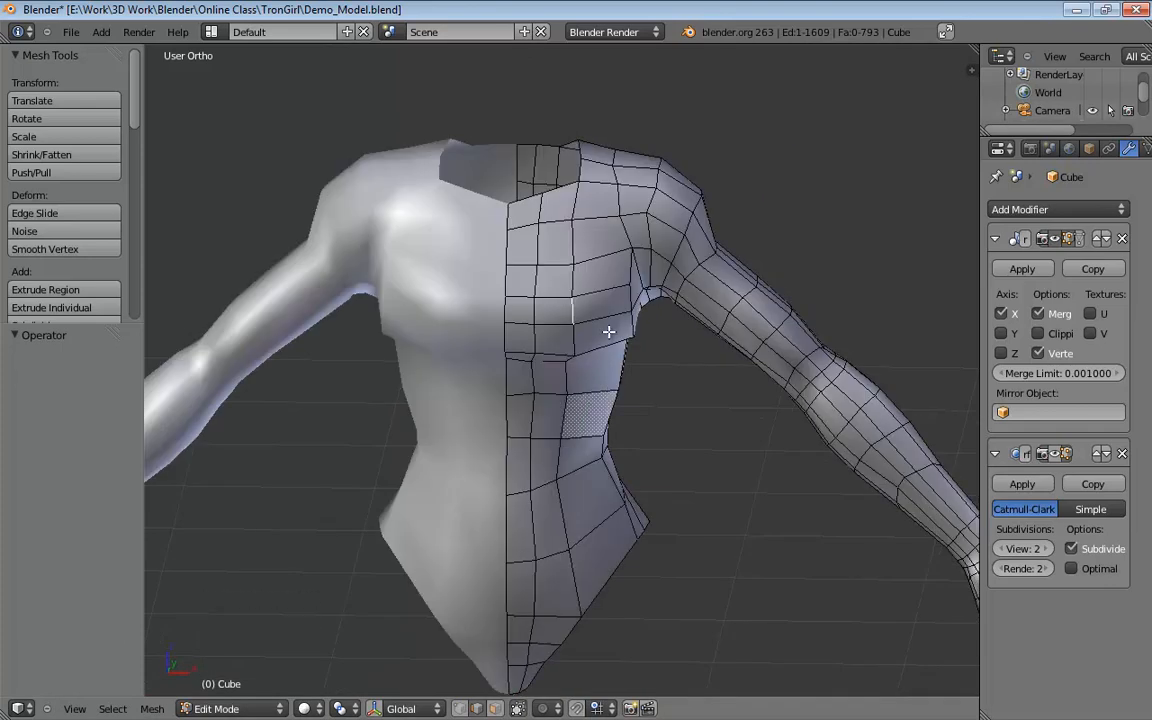
Slide the selected chest edge outward with Edge Slide at a factor of -0.488, and repeat the slide on the edge below the bust.
key(w)
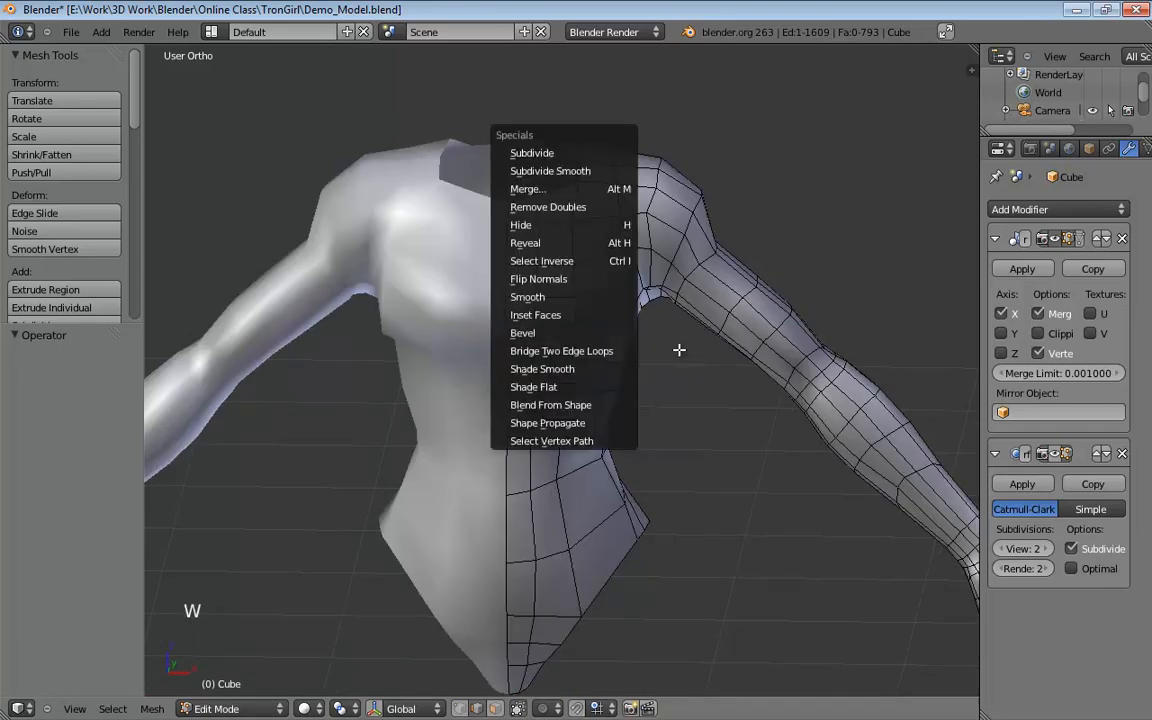
key(ctrl+e)
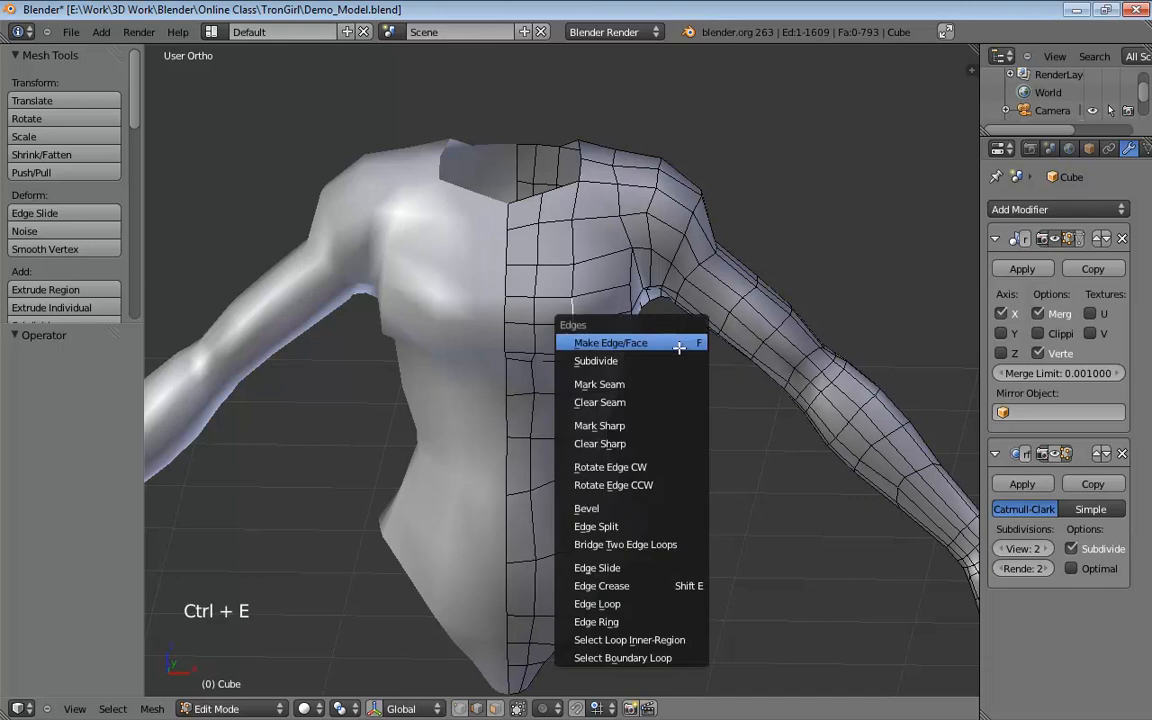
click(666, 568)
click(689, 563)
middle_drag(689, 563, 561, 290)
click(586, 283)
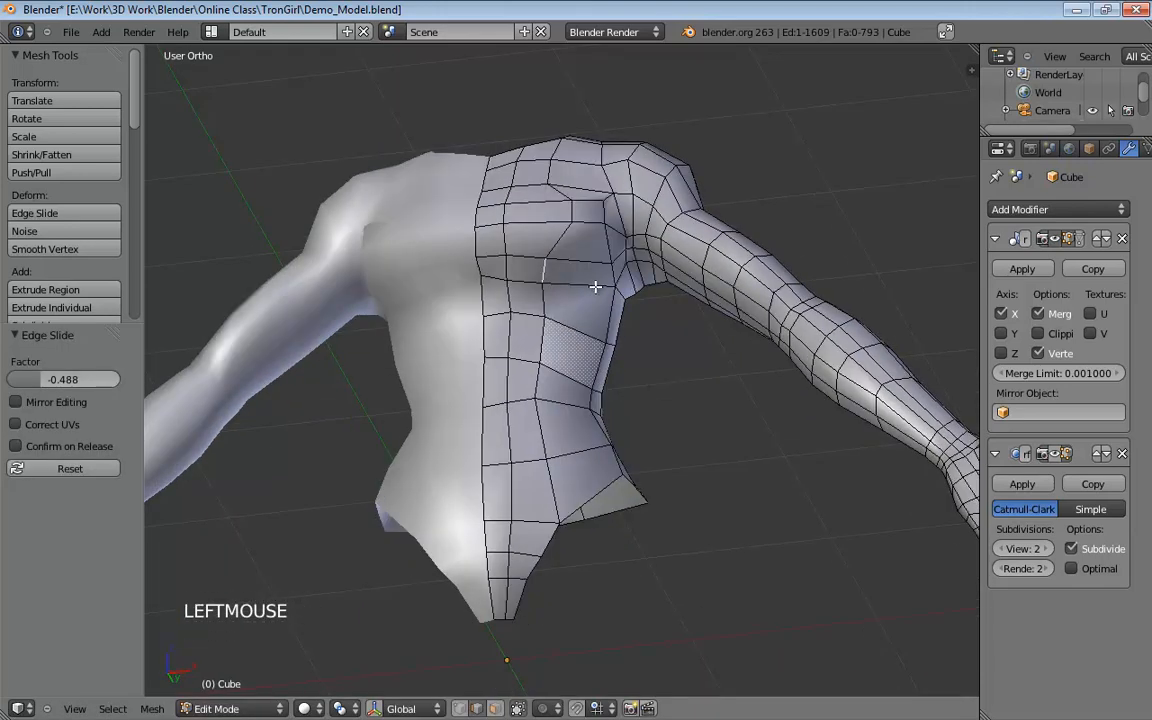
key(shift+r)
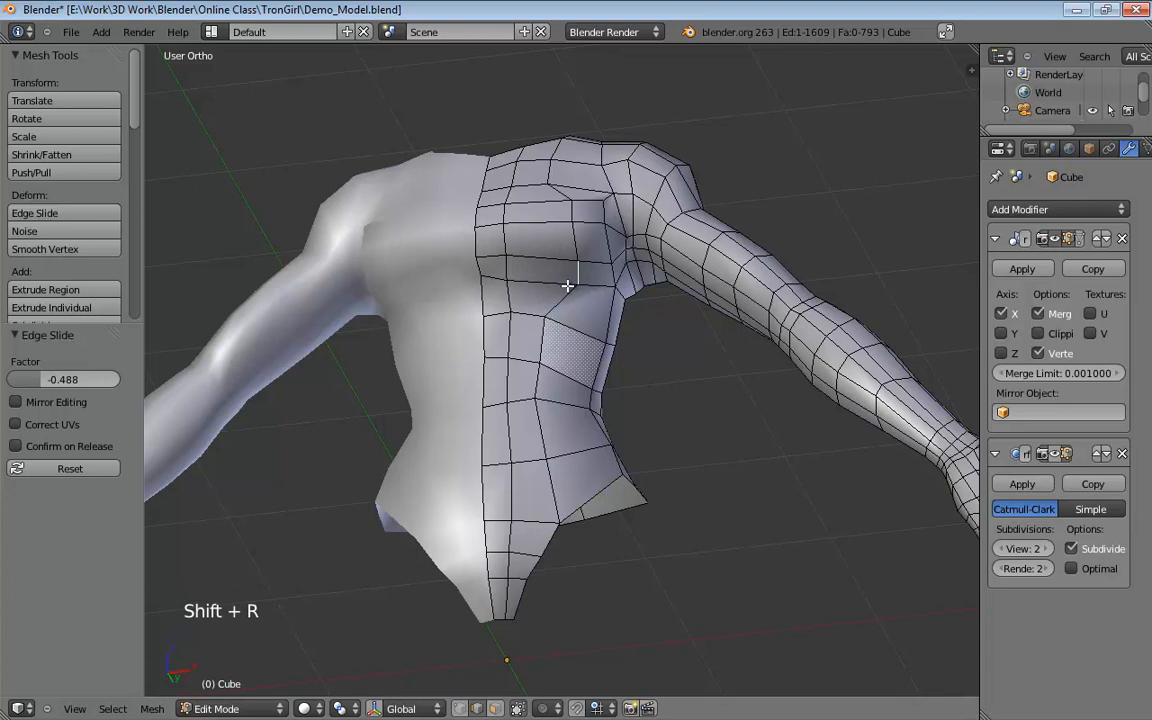
Move the vertical rib edge below the bust outward by about 0.10 in X, and its inner neighbour outward by about 0.06.
middle_drag(795, 463, 665, 339)
key(KP_5)
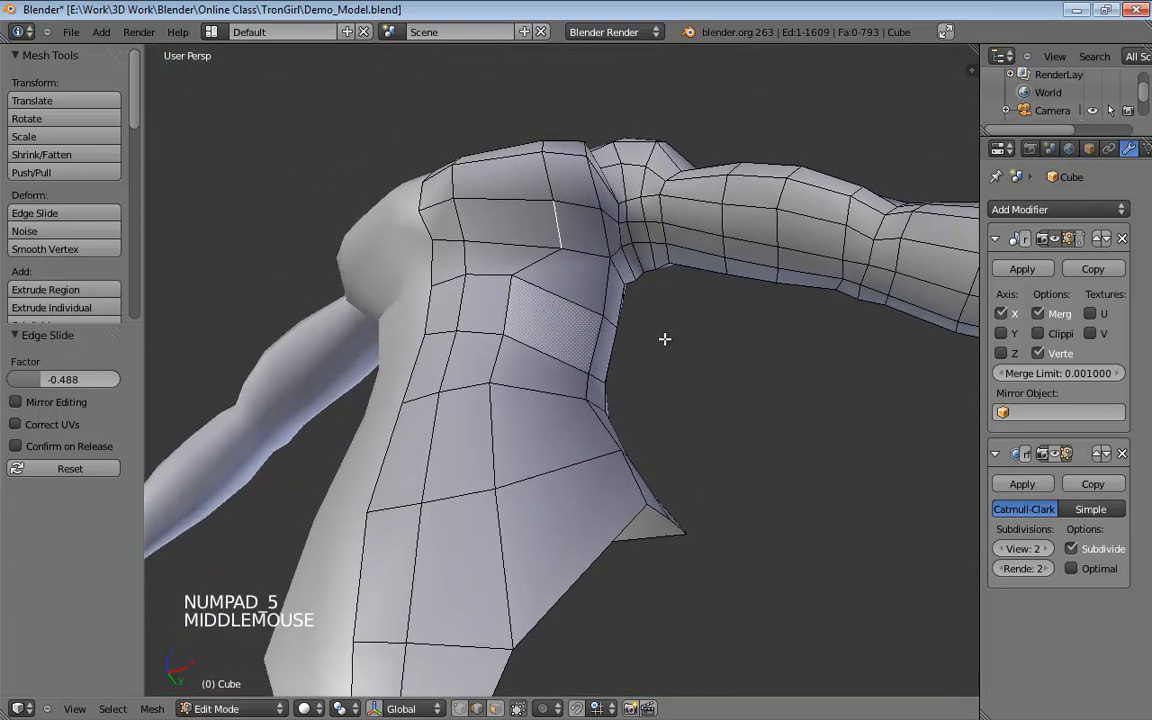
middle_drag(544, 315, 522, 333)
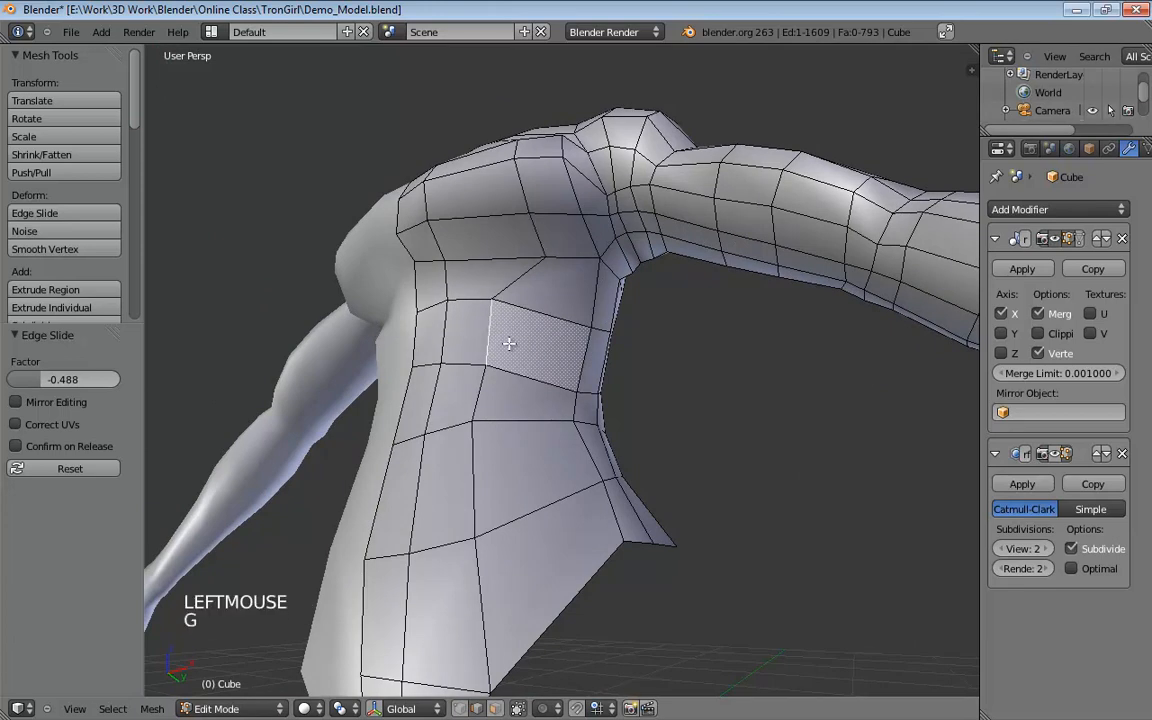
click(544, 354)
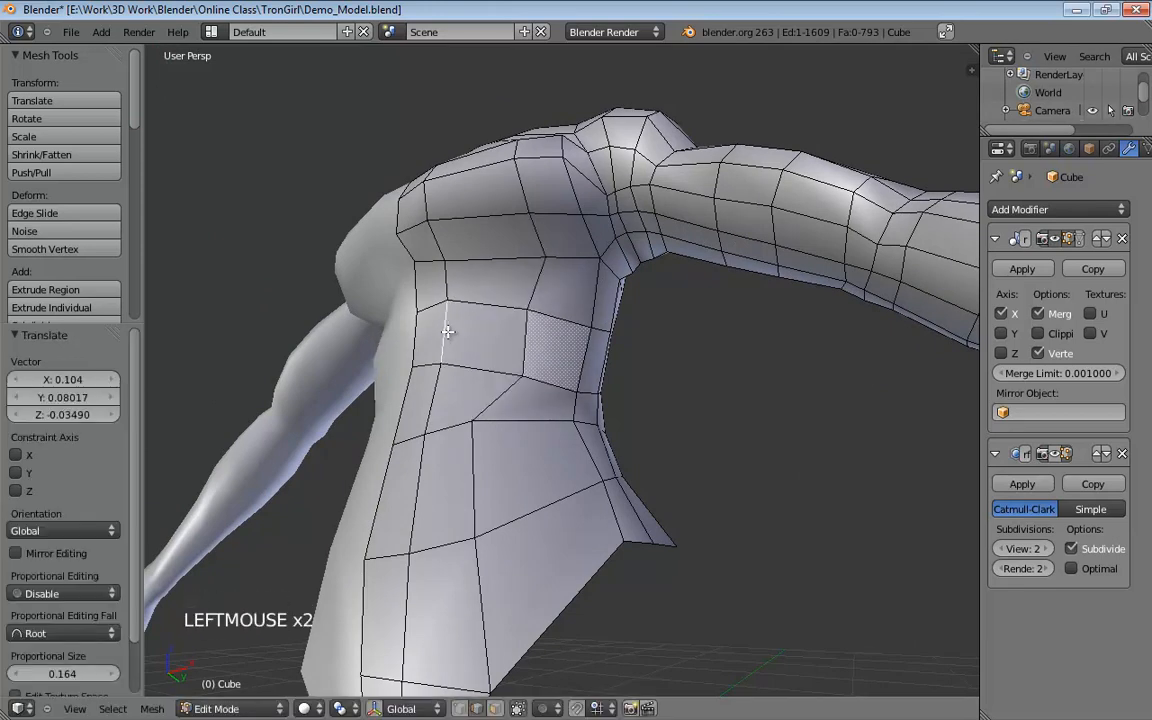
key(g)
click(442, 216)
In vertex select mode, move the outer vertex under the bust by about -0.085 in X, -0.034 in Y and 0.016 in Z.
middle_drag(442, 216, 479, 235)
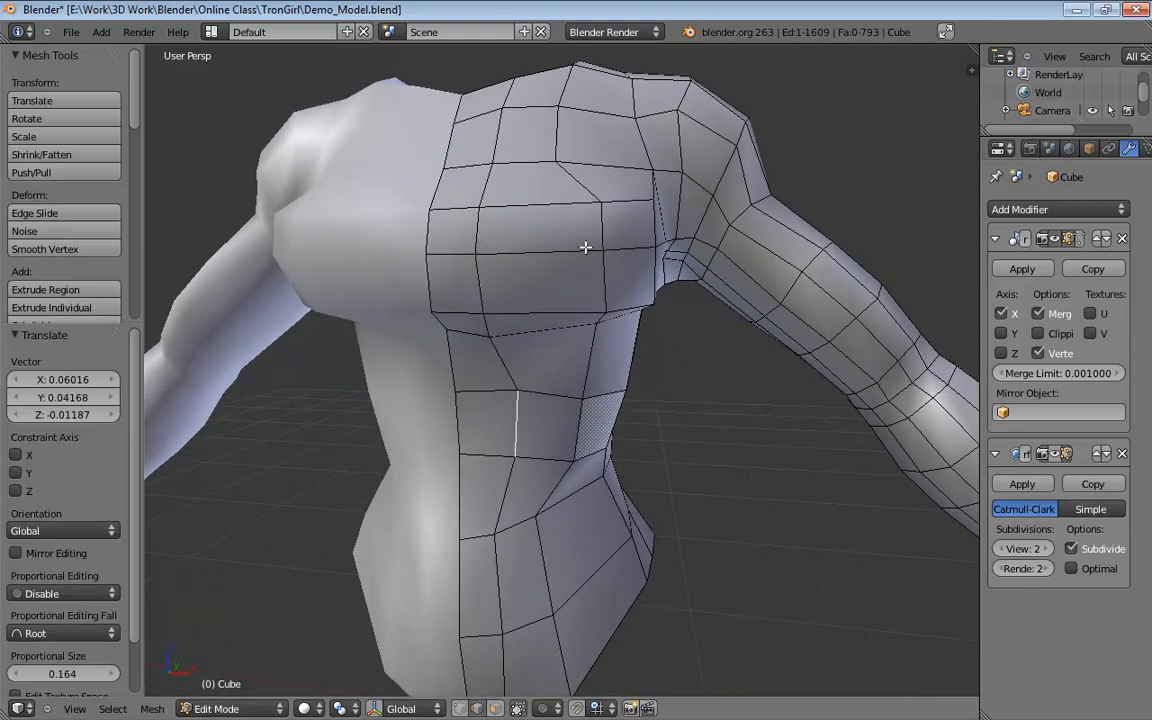
mouse_move(607, 261)
middle_down()
mouse_move(643, 249)
mouse_move(625, 247)
middle_up()
key(ctrl+Tab)
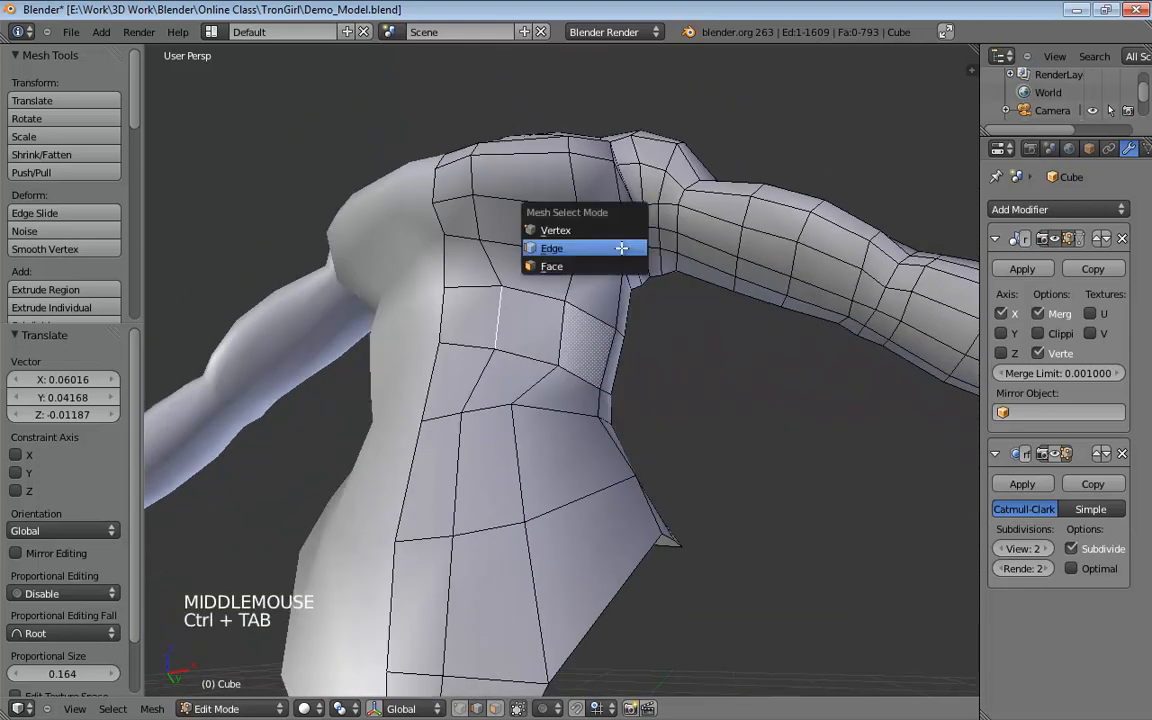
click(584, 229)
click(553, 249)
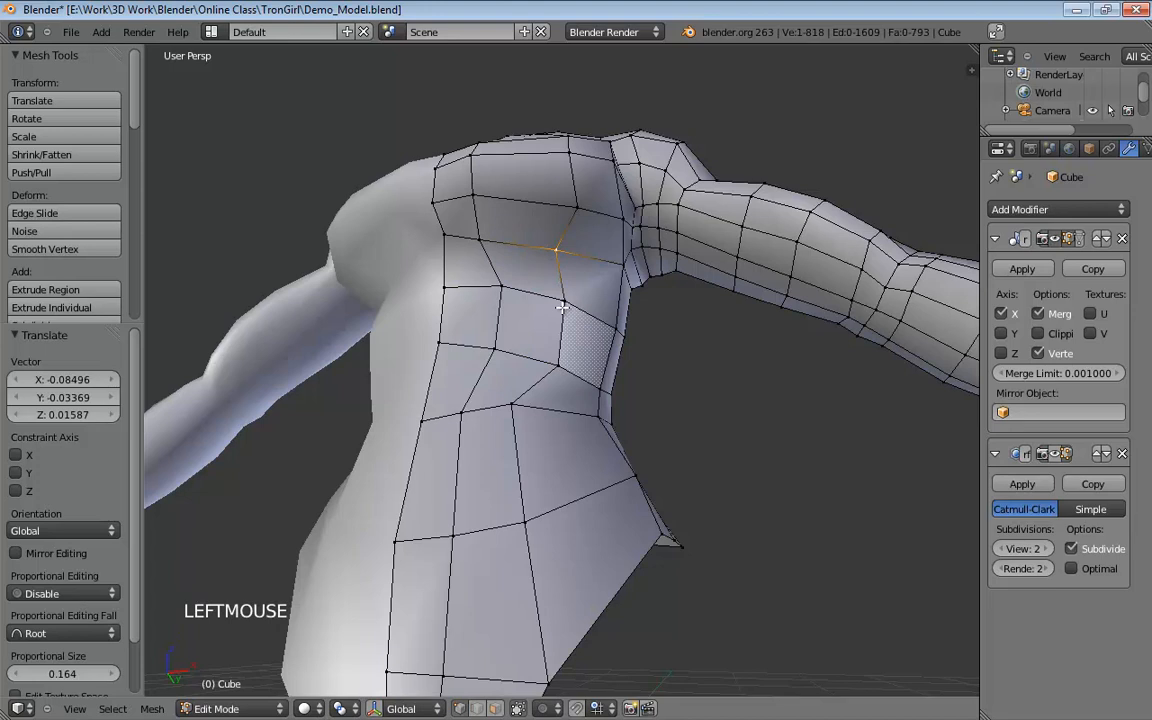
Move the outer front waist vertex outward by about 0.083 in X and 0.033 in Y, and its inner neighbour by about 0.055 in X.
drag(517, 402, 547, 408)
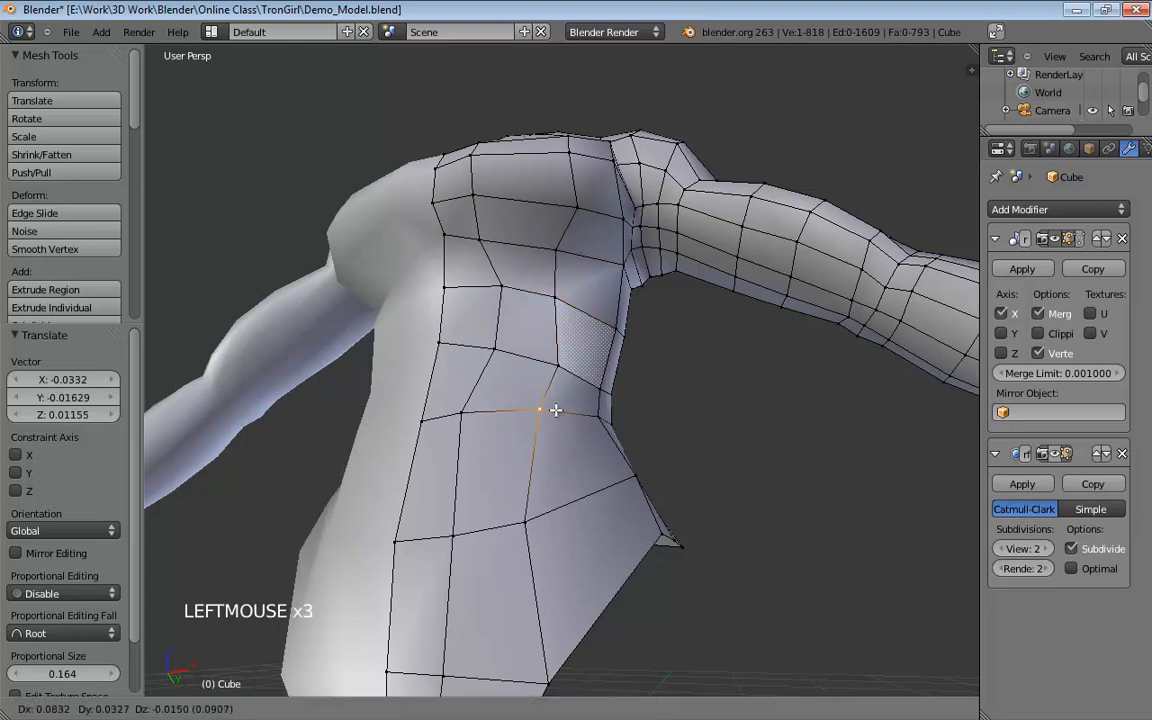
click(555, 410)
middle_drag(478, 403, 509, 489)
drag(484, 525, 505, 522)
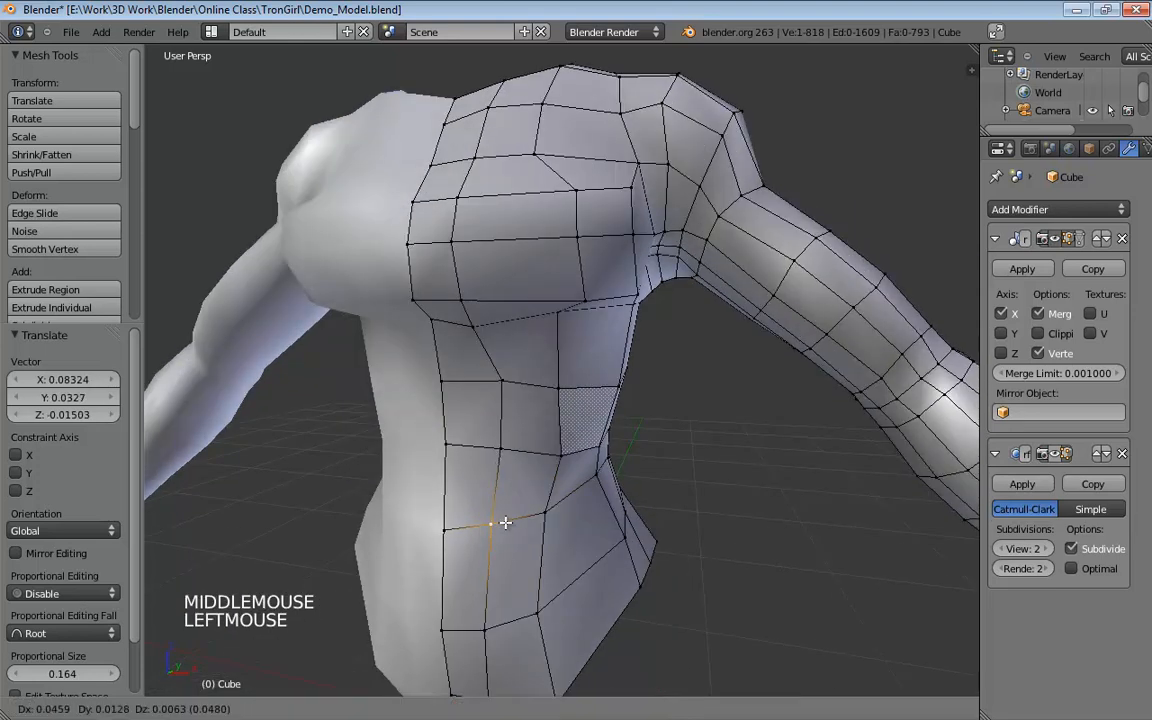
click(508, 522)
Shift the inner-column rib vertices toward the centre, moving the one just above the waist by about -0.031 in X and evening its spacing.
shift+middle_drag(508, 522, 532, 450)
click(504, 324)
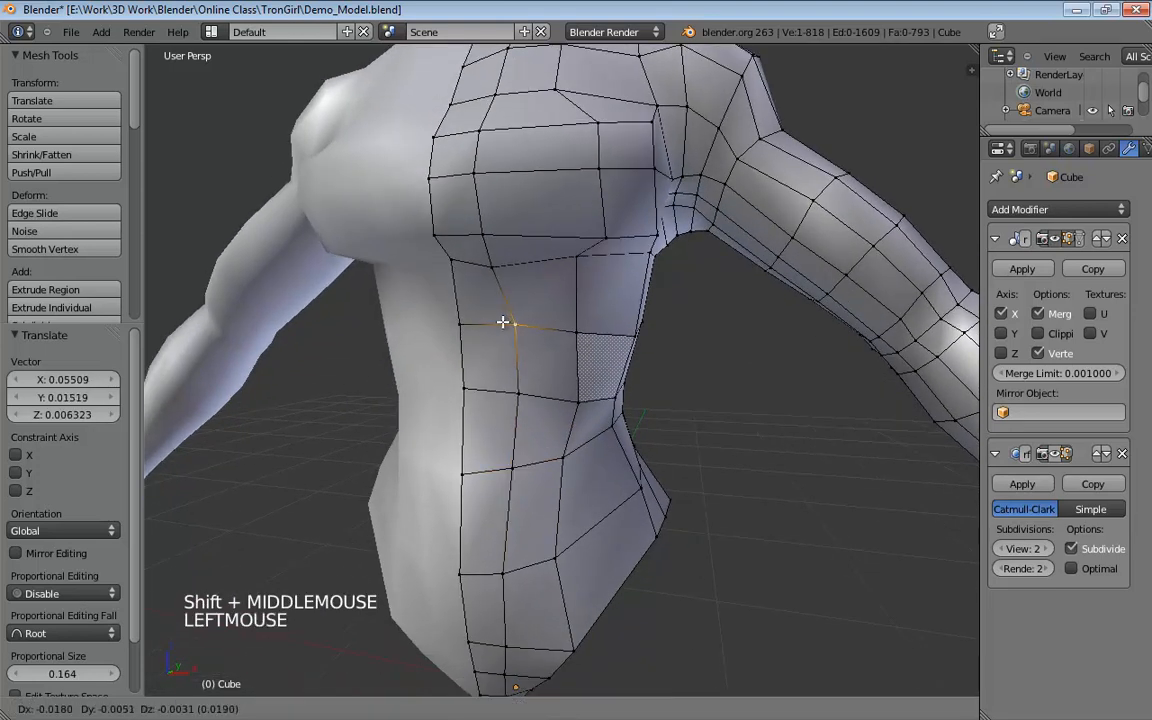
drag(515, 393, 505, 410)
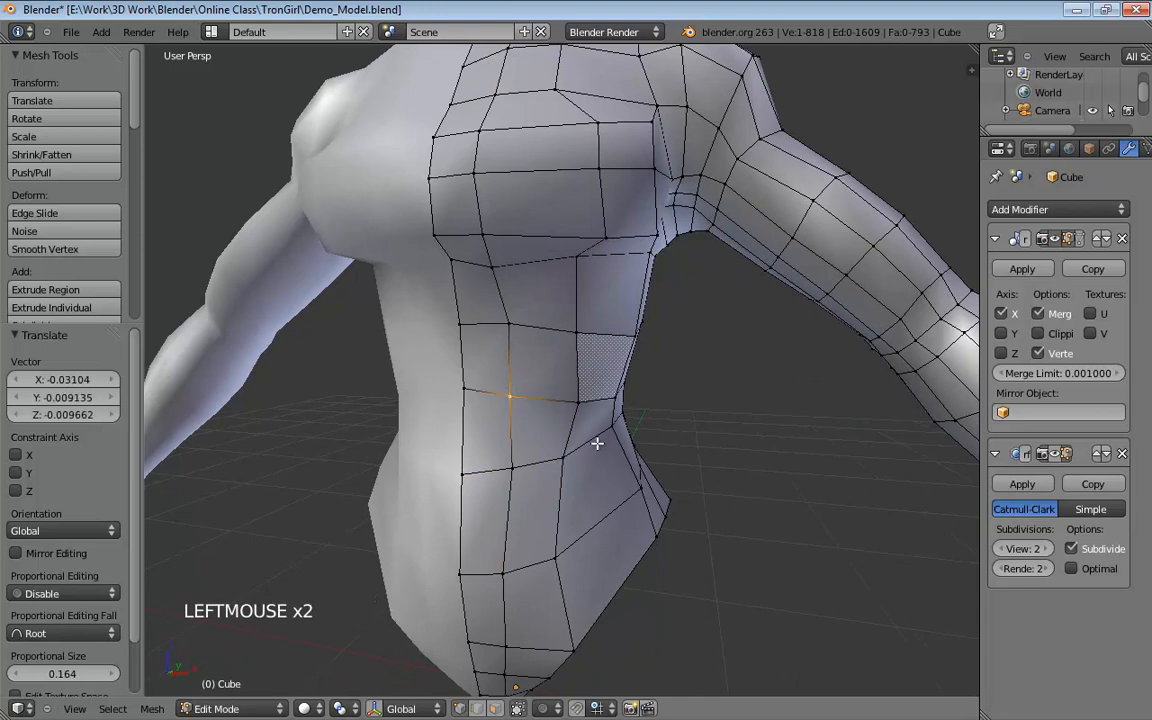
shift+middle_drag(597, 442, 593, 325)
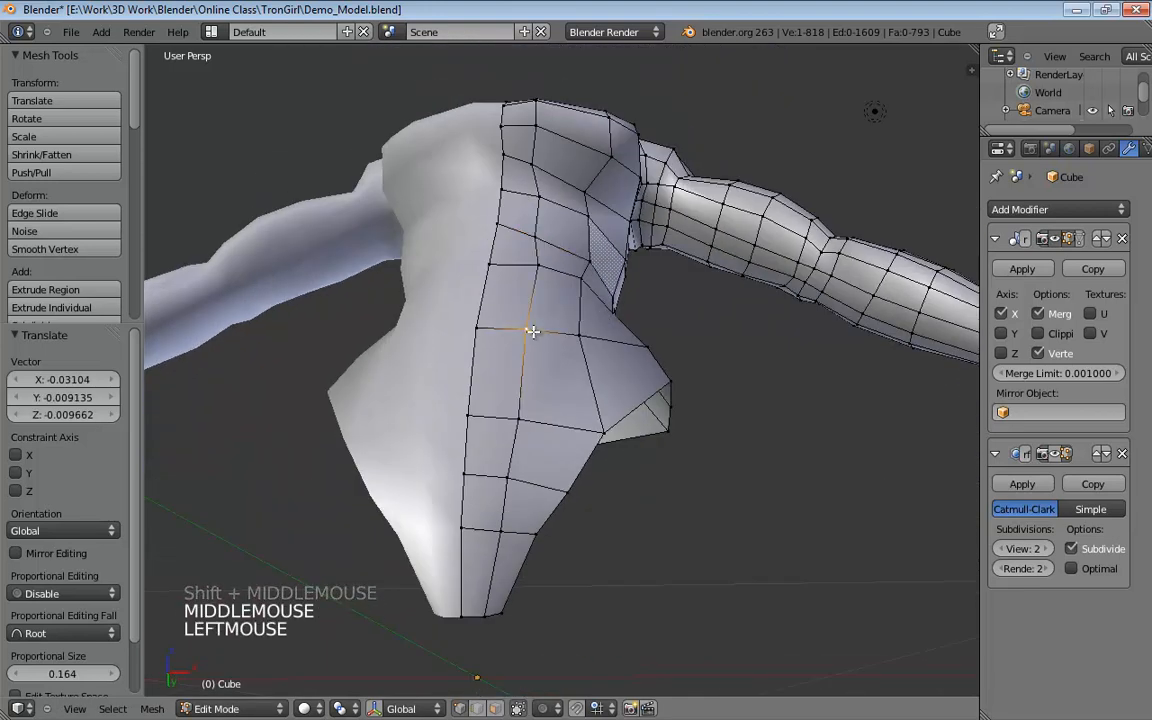
click(537, 265)
drag(540, 268, 530, 275)
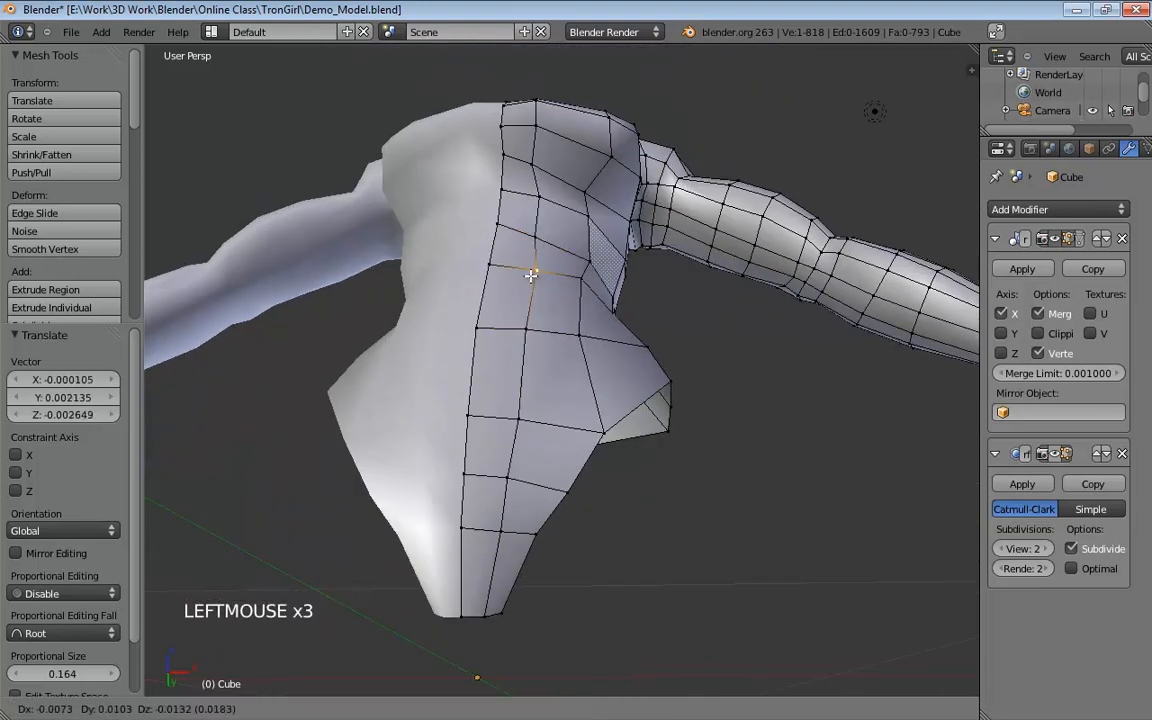
Adjust the front rib vertices above the waist, moving the outer one by about -0.029 in X and -0.028 in Y.
middle_drag(530, 275, 494, 328)
drag(495, 327, 517, 325)
drag(509, 286, 490, 284)
middle_drag(503, 210, 633, 165)
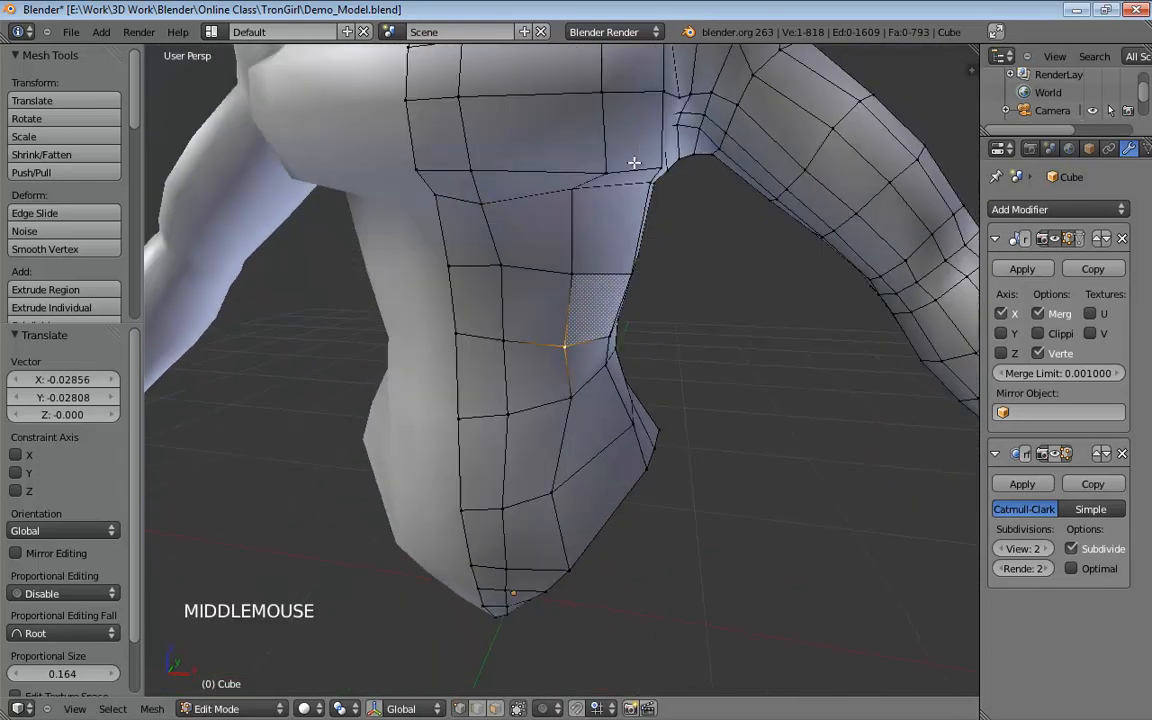
Adjust the outer under-bust vertex and spread the inner column of bust vertices outward by about 0.098, 0.068 and 0.047 in X.
drag(592, 166, 562, 190)
shift+middle_drag(562, 190, 527, 415)
scroll(632, 337, down, 2)
click(517, 409)
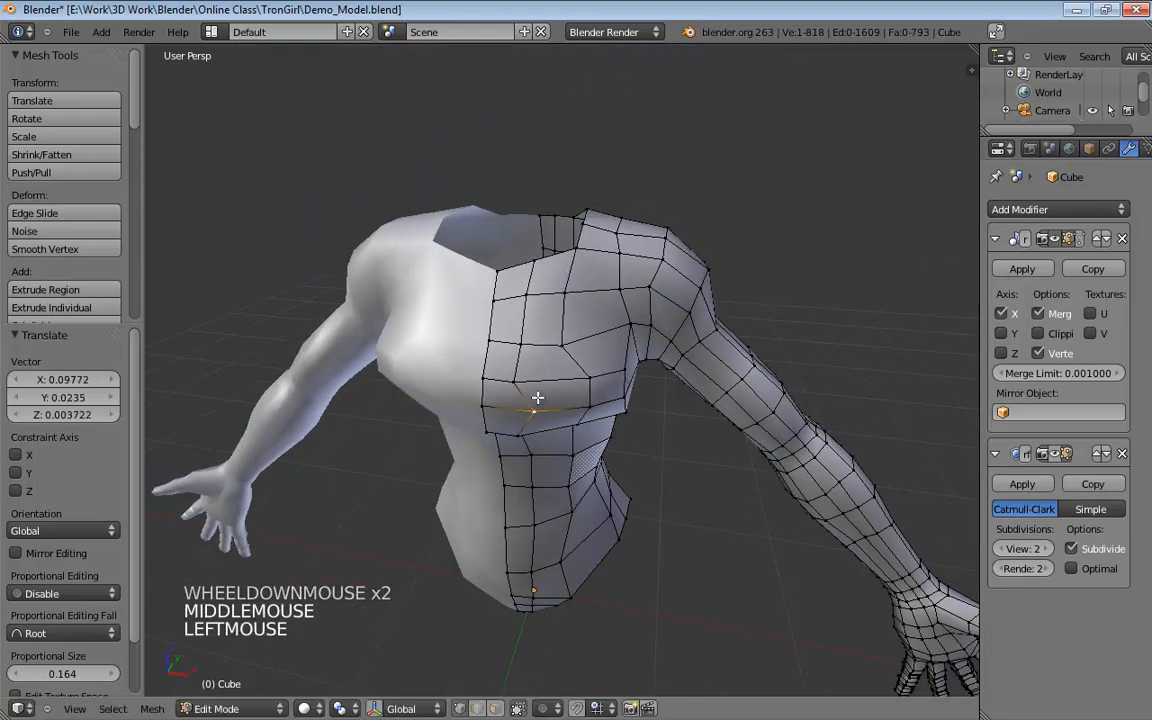
drag(535, 399, 529, 378)
middle_drag(540, 379, 514, 301)
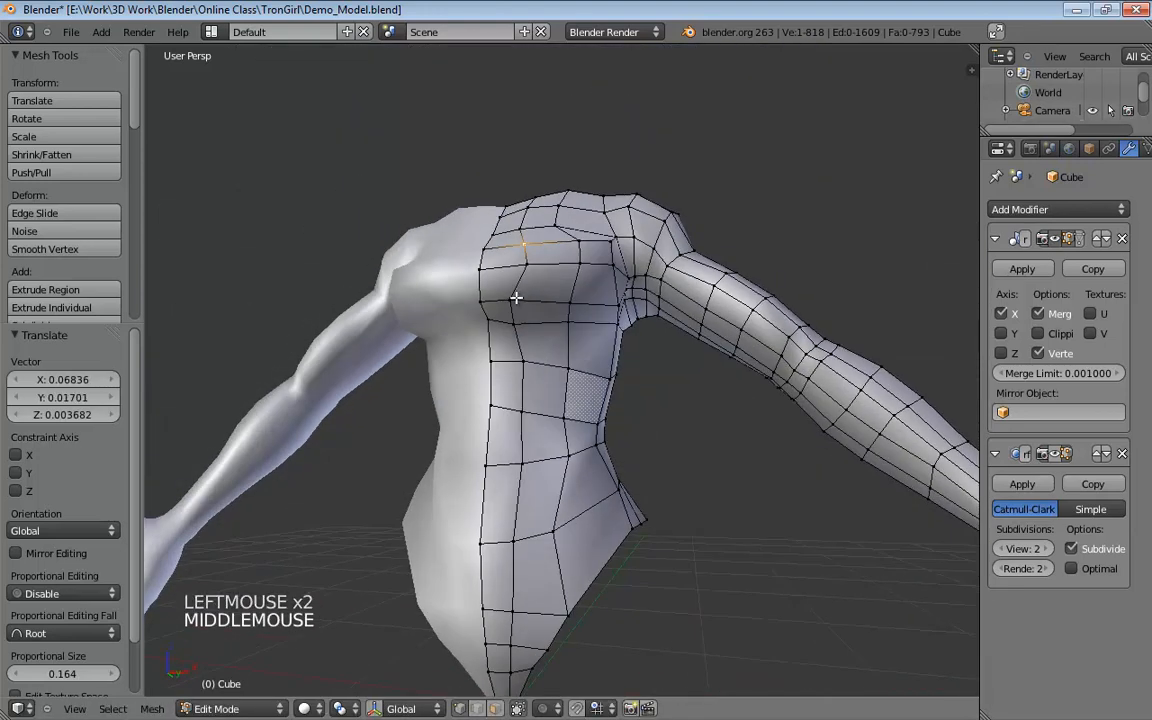
drag(514, 301, 536, 302)
middle_drag(536, 302, 562, 397)
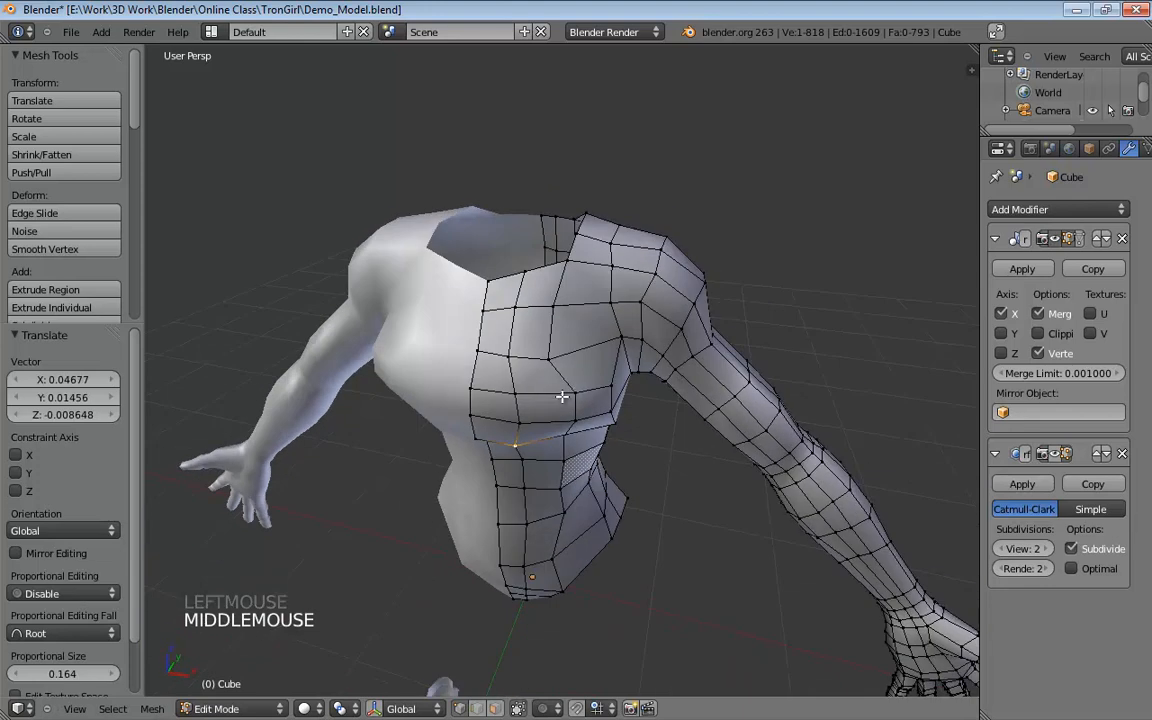
Tuck the outer bust vertices inward by about 0.024 in X and move the armpit vertex by about -0.035 in X and 0.011 in Z.
drag(573, 389, 566, 389)
drag(574, 417, 562, 417)
middle_drag(587, 396, 607, 372)
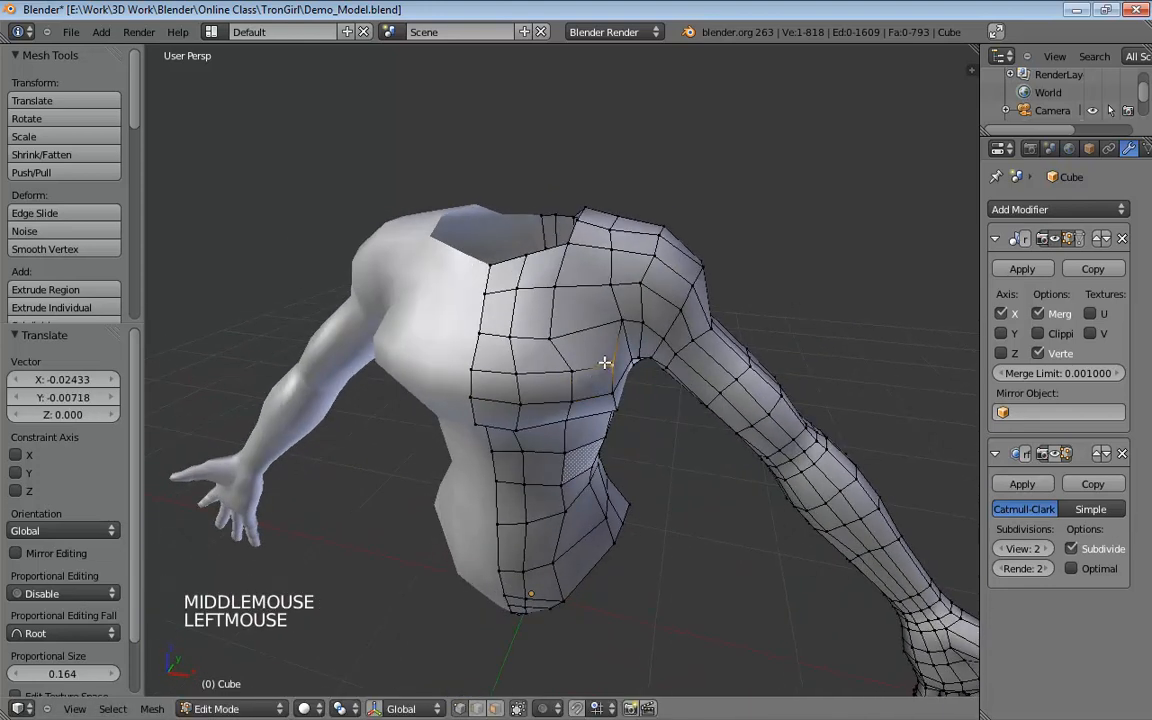
drag(605, 362, 630, 386)
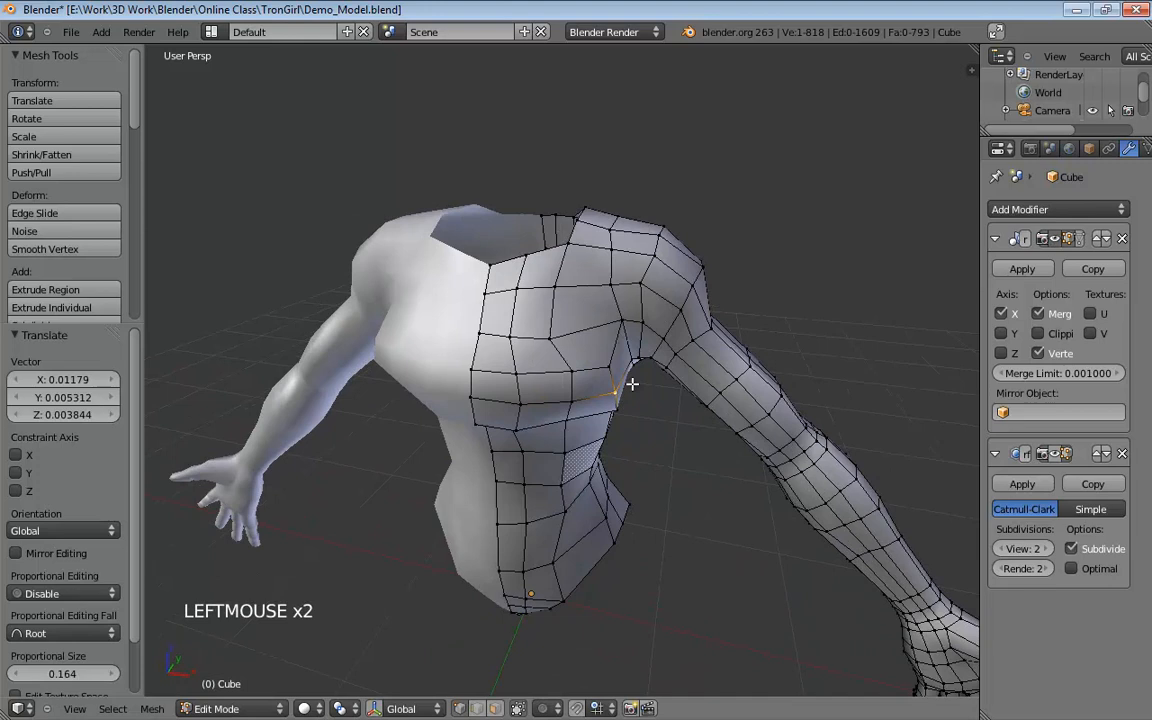
middle_drag(630, 386, 659, 325)
drag(643, 325, 669, 327)
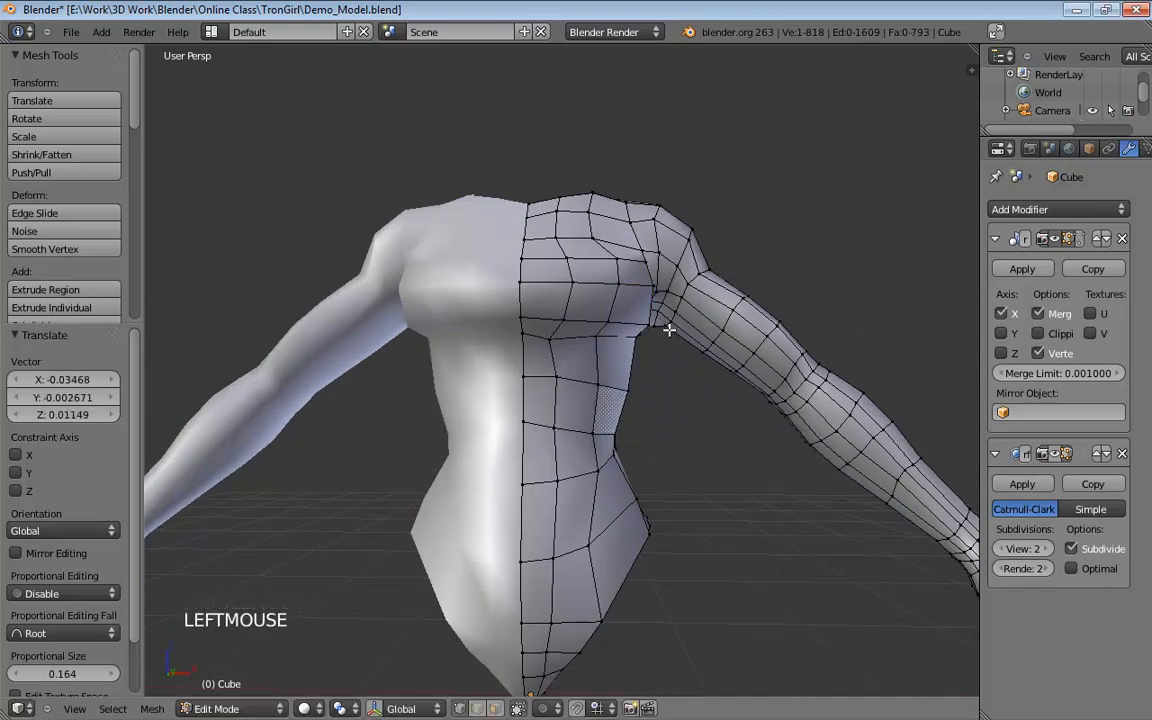
middle_drag(669, 327, 640, 346)
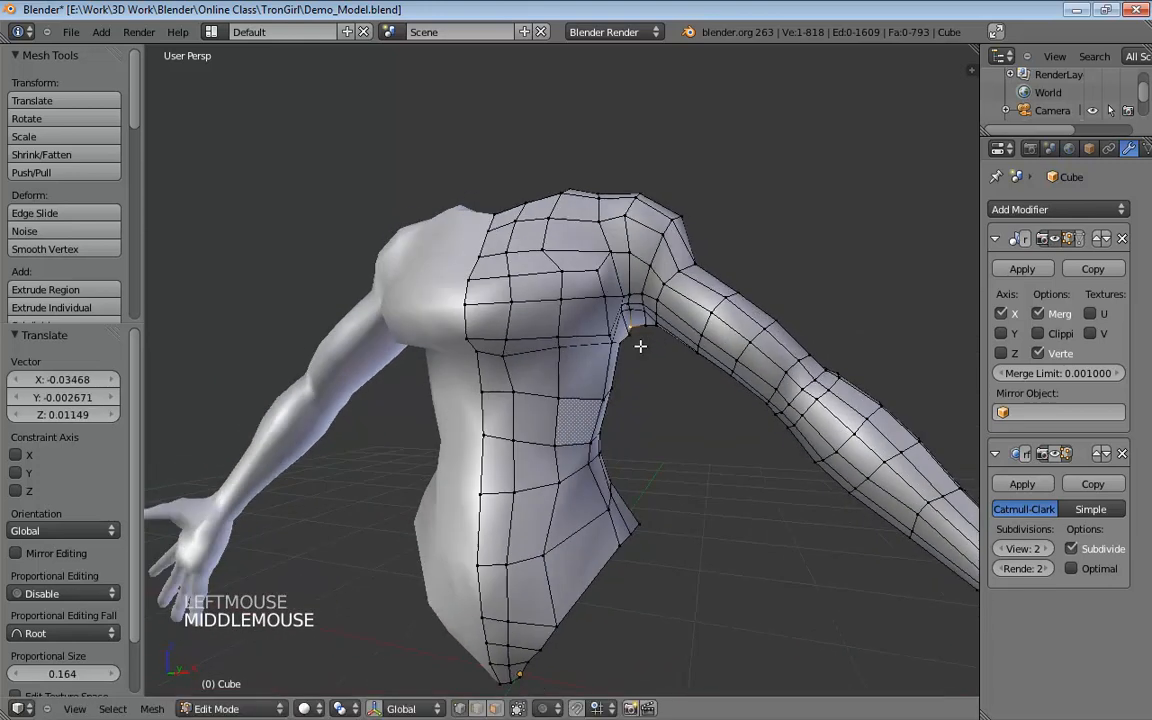
Show the subdivision surface in the viewport and raise the centre-line bust vertices by about 0.039 and 0.004 in Z.
click(1054, 455)
middle_drag(712, 402, 730, 372)
drag(523, 328, 517, 316)
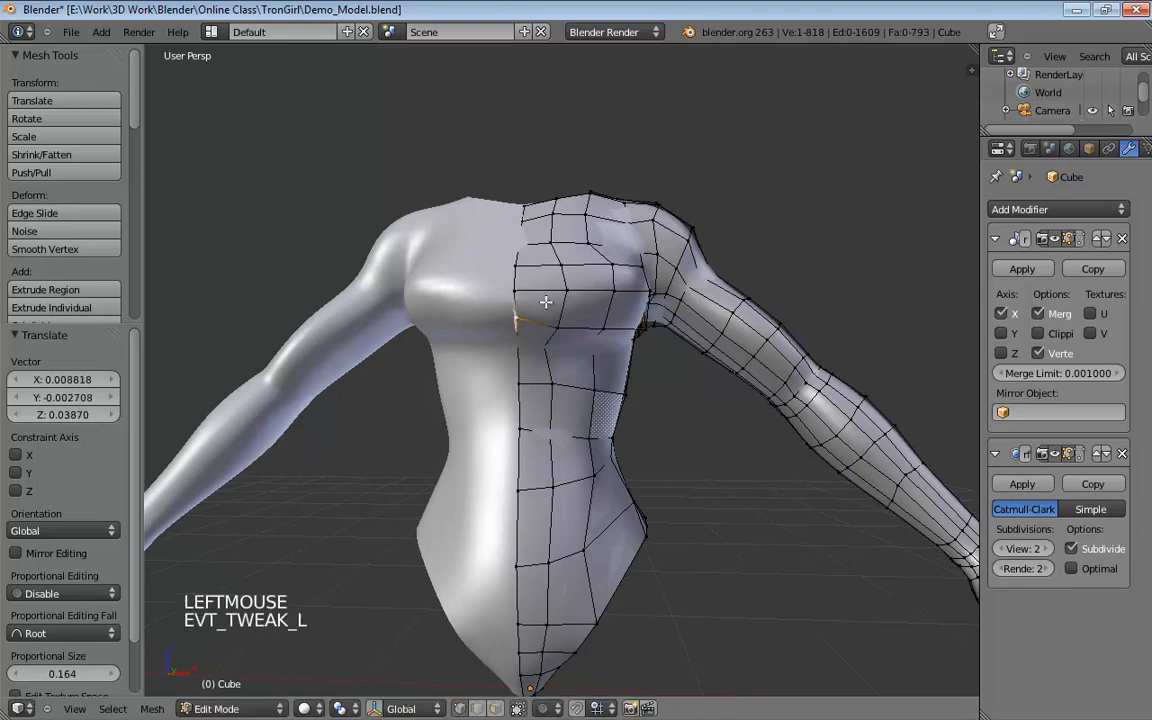
middle_drag(545, 306, 521, 323)
drag(518, 324, 517, 318)
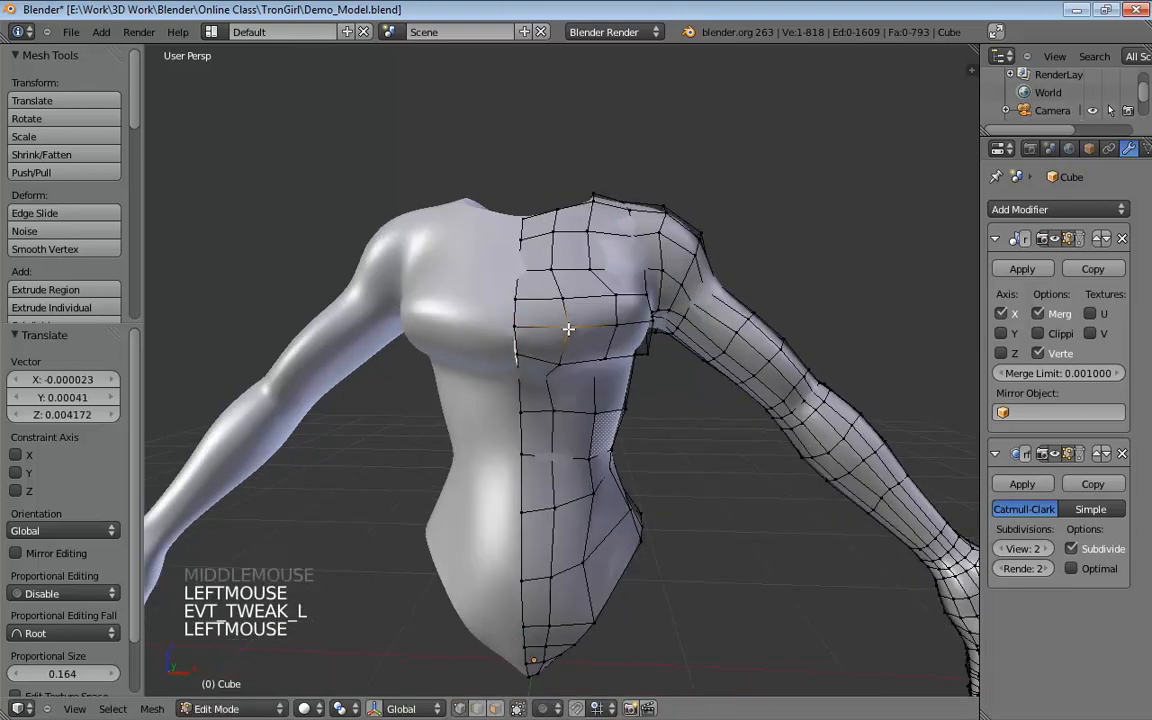
Push two centre-line vertices between the breasts inward by about 0.027 and 0.024 in Y.
middle_drag(568, 328, 412, 360)
drag(412, 360, 419, 360)
middle_drag(419, 360, 414, 342)
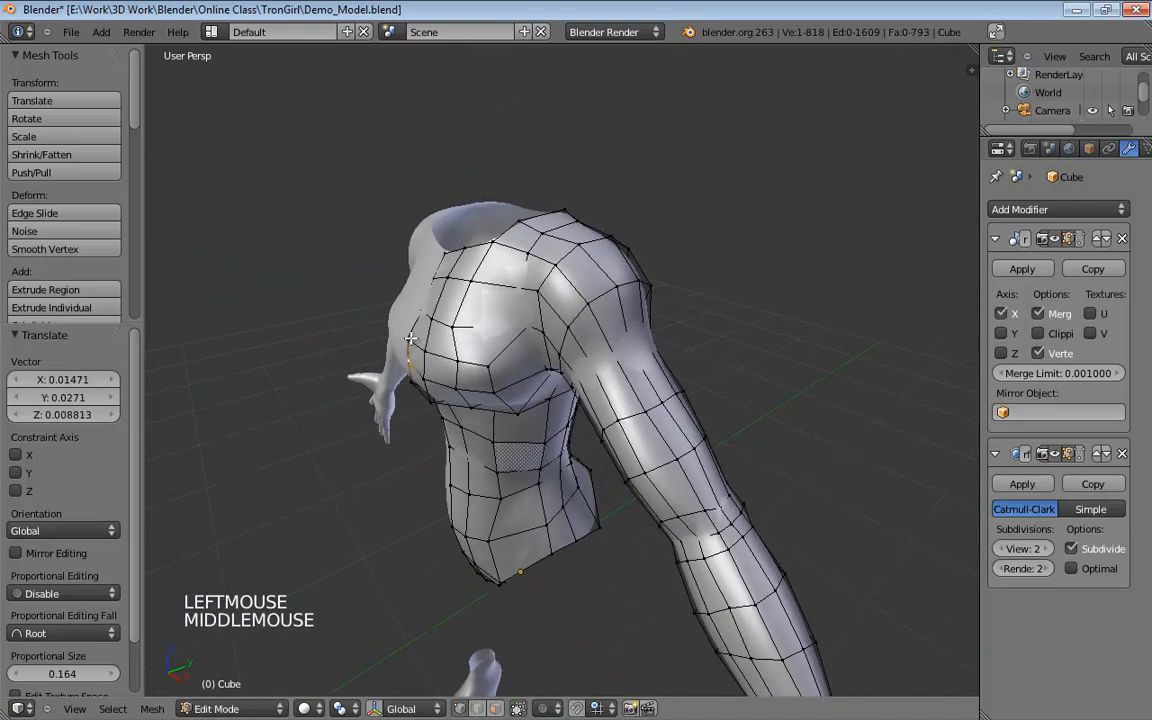
drag(414, 338, 425, 335)
middle_drag(425, 335, 566, 297)
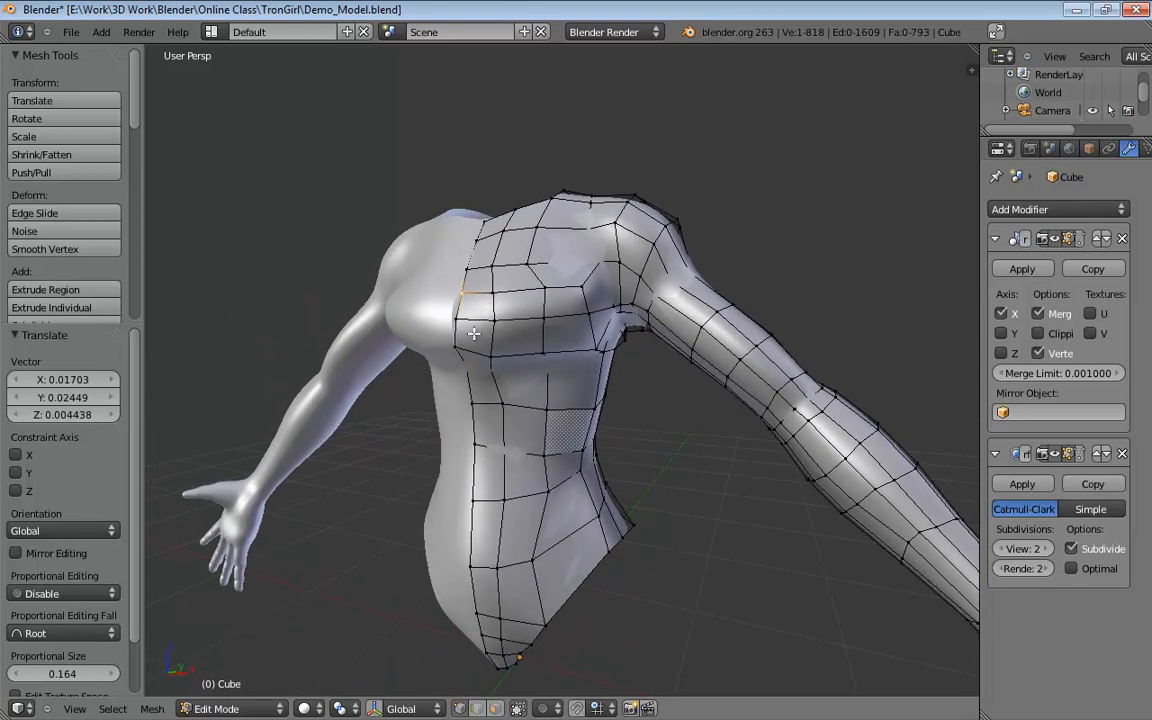
Enable Clipping on the Mirror modifier and snap the three separated centre-line bust vertices onto the mirror plane.
middle_drag(473, 333, 600, 340)
scroll(650, 350, down, 1)
scroll(705, 355, up, 2)
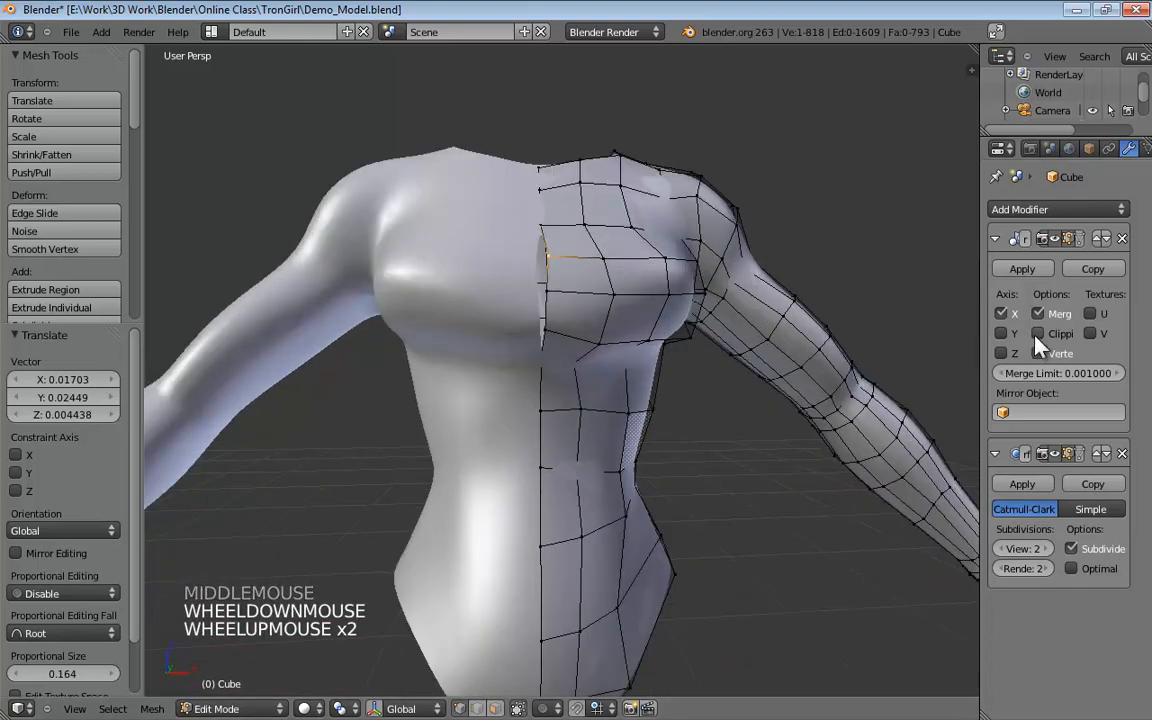
click(1038, 334)
scroll(660, 300, up, 1)
shift+middle_drag(707, 265, 622, 332)
scroll(660, 300, up, 2)
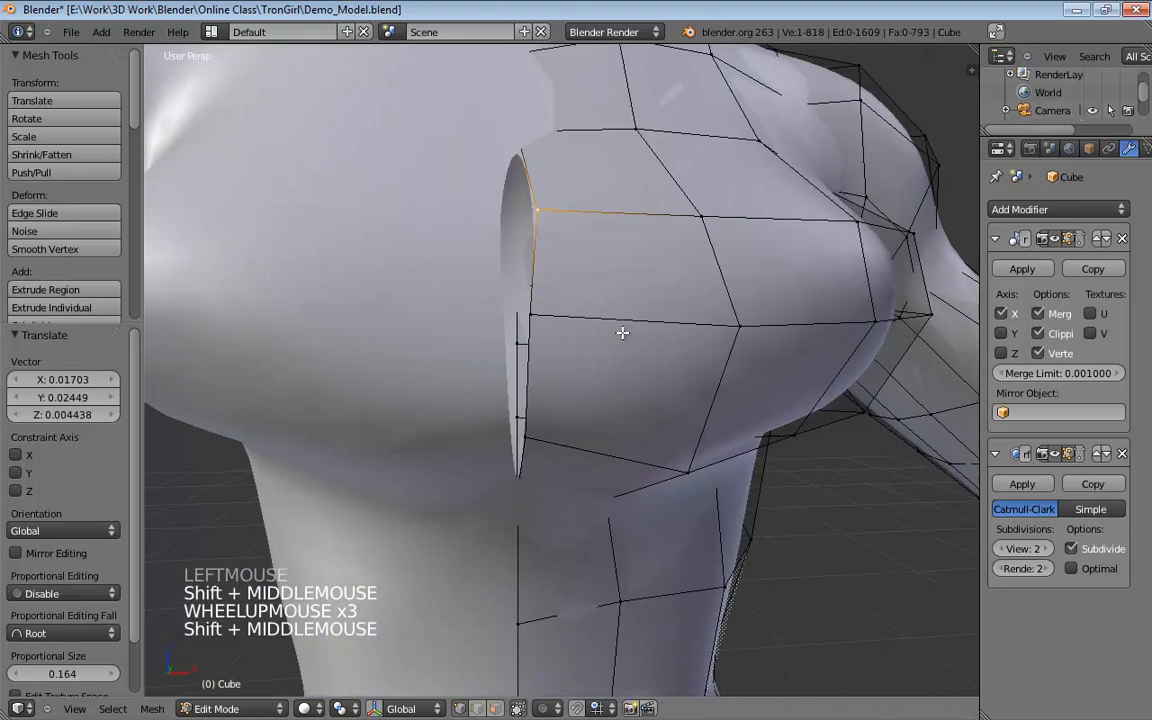
drag(537, 211, 507, 212)
drag(531, 315, 510, 314)
drag(527, 435, 502, 436)
Move an upper-bust vertex by about -0.033 in X and -0.025 in Y, and adjust the centre-line vertex under the bust.
middle_drag(502, 436, 399, 378)
scroll(450, 409, down, 2)
click(462, 325)
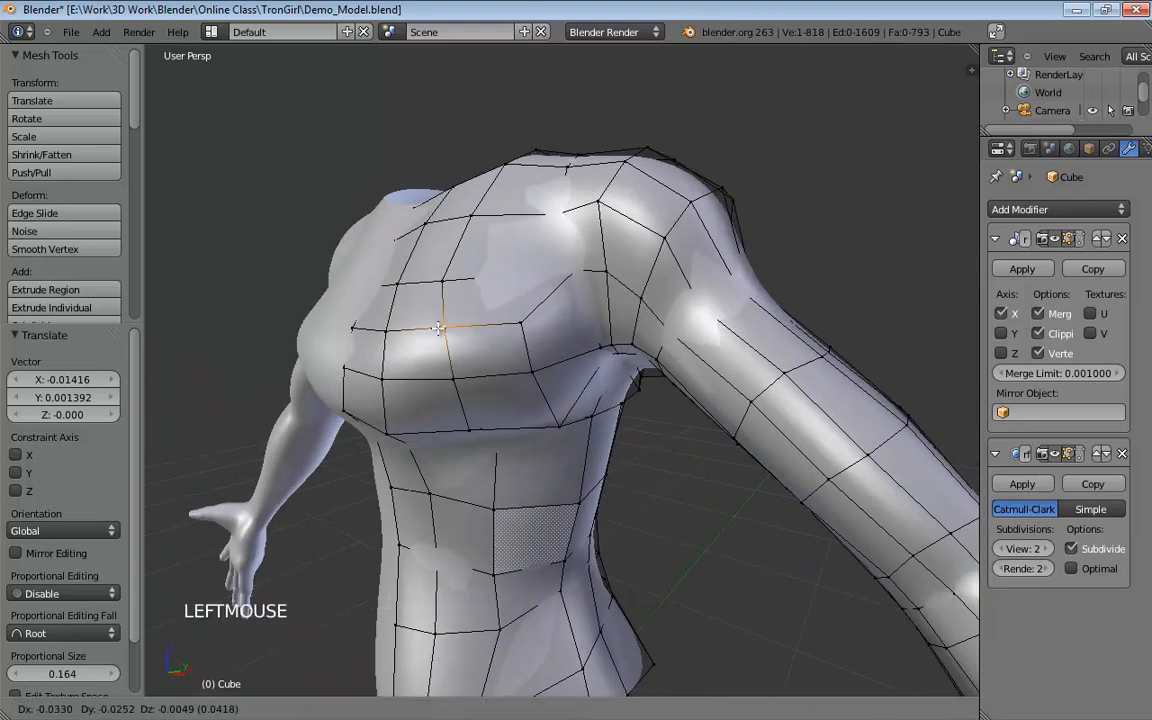
middle_drag(462, 325, 580, 255)
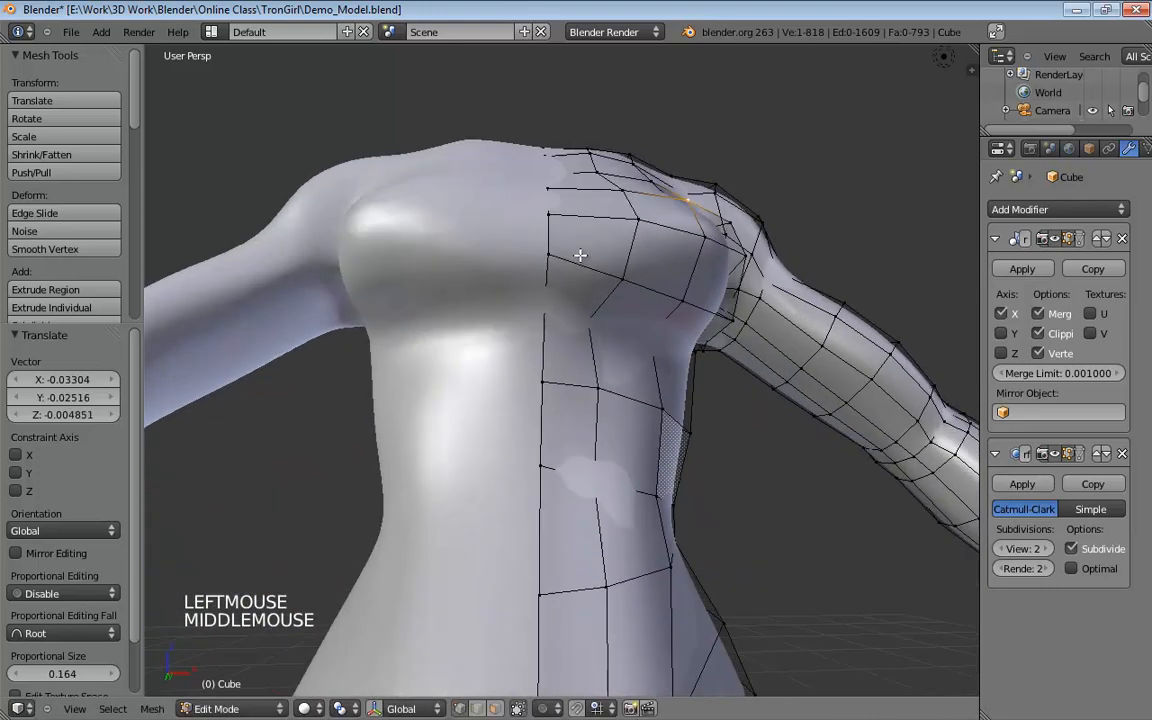
click(543, 198)
middle_drag(543, 200, 524, 192)
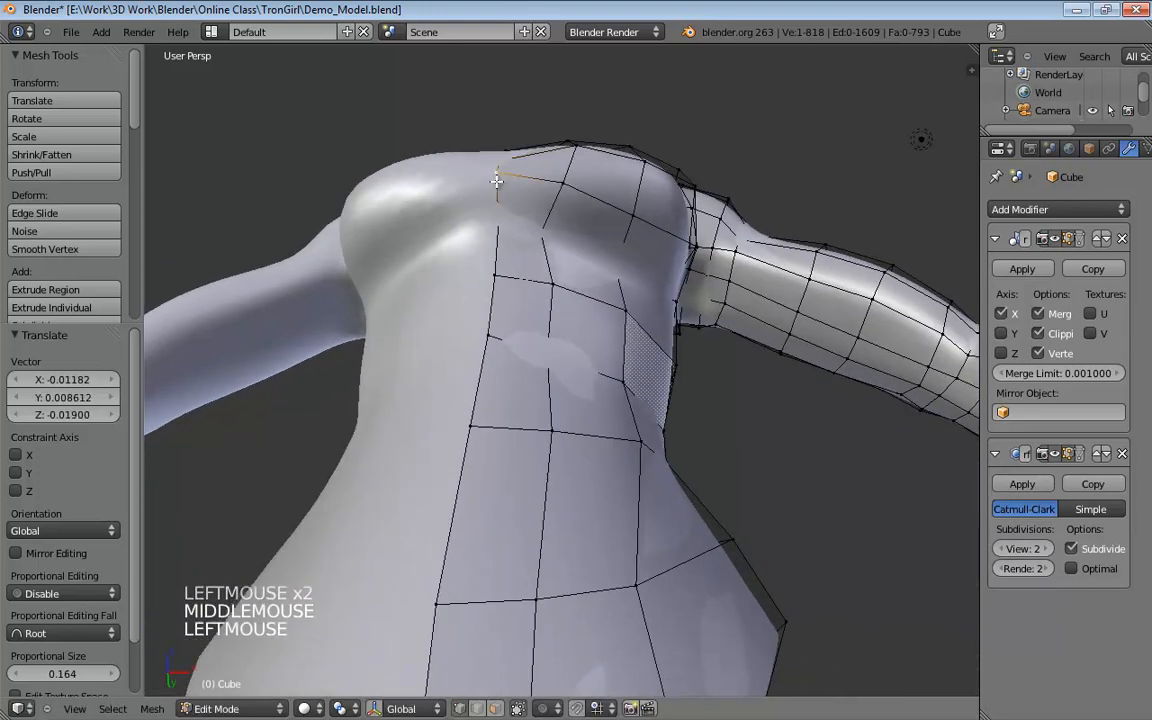
drag(496, 181, 500, 199)
Shift two front bust vertices inward by about 0.023 and 0.035 in X, and move the underside vertex about -0.029 in Y and 0.027 in Z.
middle_drag(562, 205, 560, 312)
mouse_move(517, 321)
mouse_down()
mouse_move(497, 318)
mouse_move(506, 320)
mouse_up()
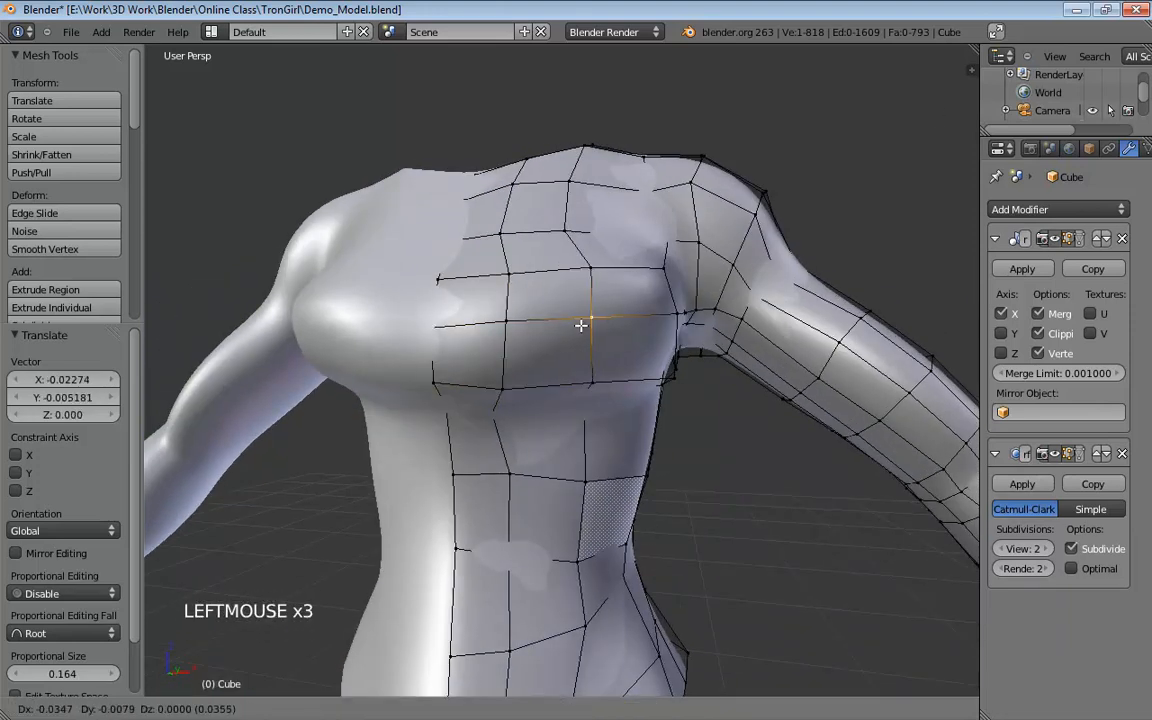
middle_drag(586, 319, 619, 271)
middle_drag(578, 235, 607, 170)
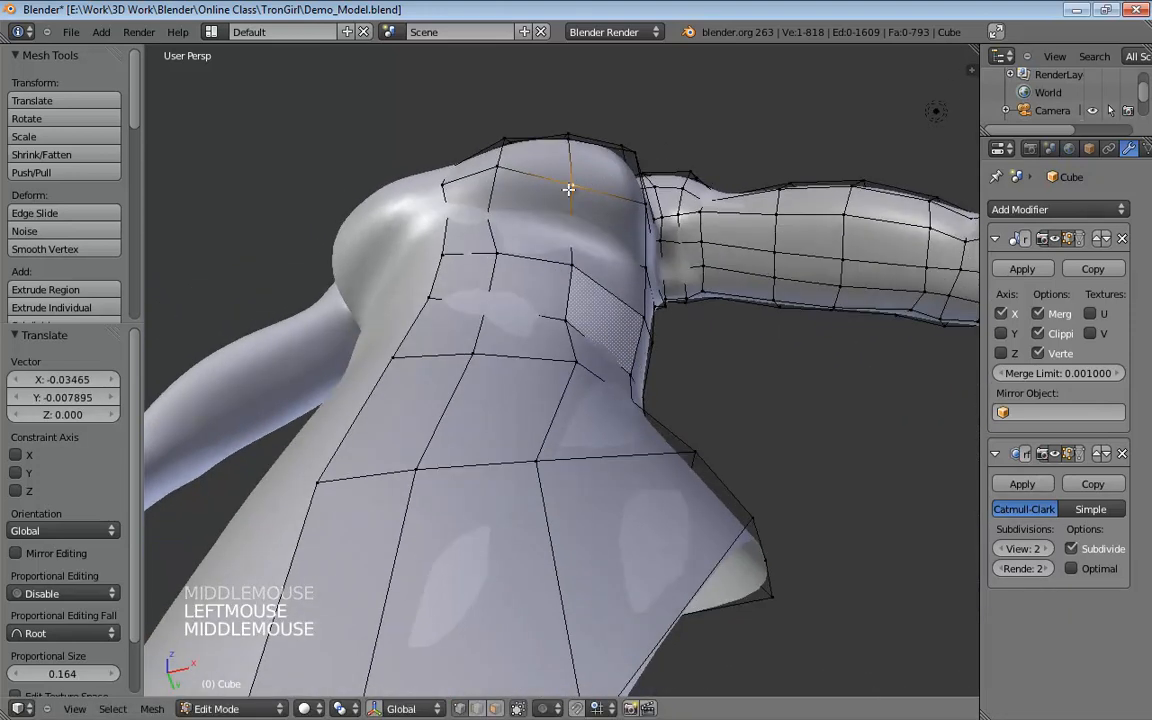
drag(568, 188, 572, 166)
middle_drag(594, 205, 608, 308)
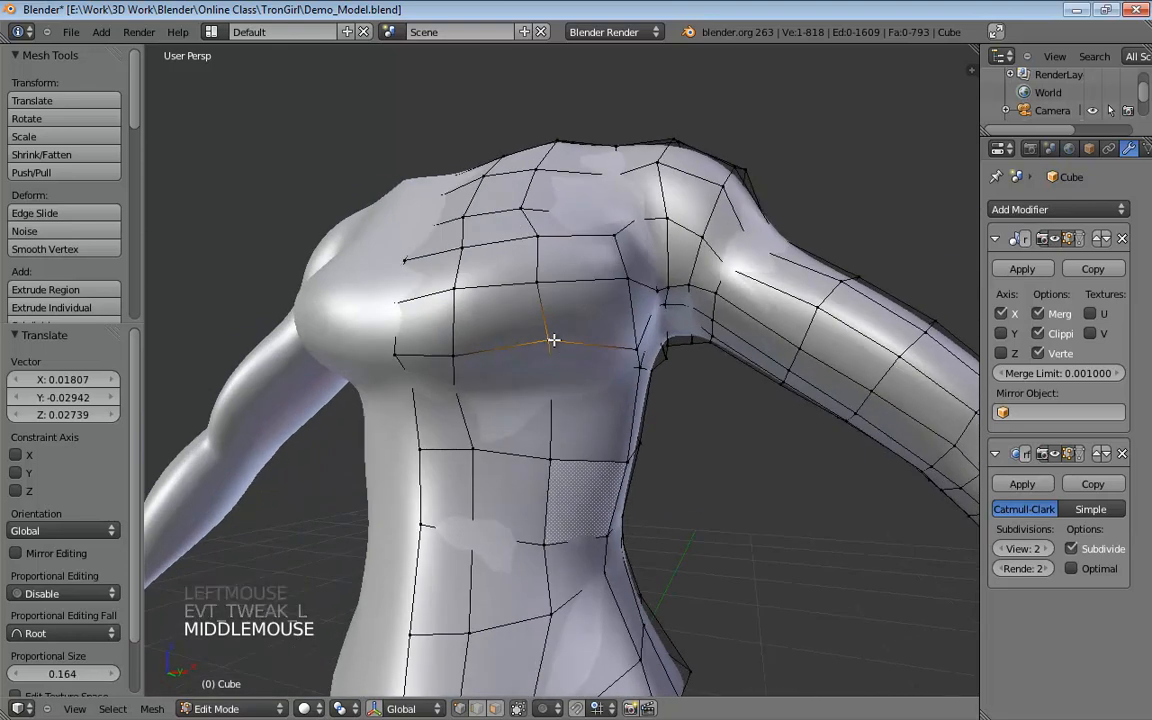
Lower the underside bust vertex and move its outer neighbours inward, the lower one by about 0.032 in X.
drag(553, 341, 553, 367)
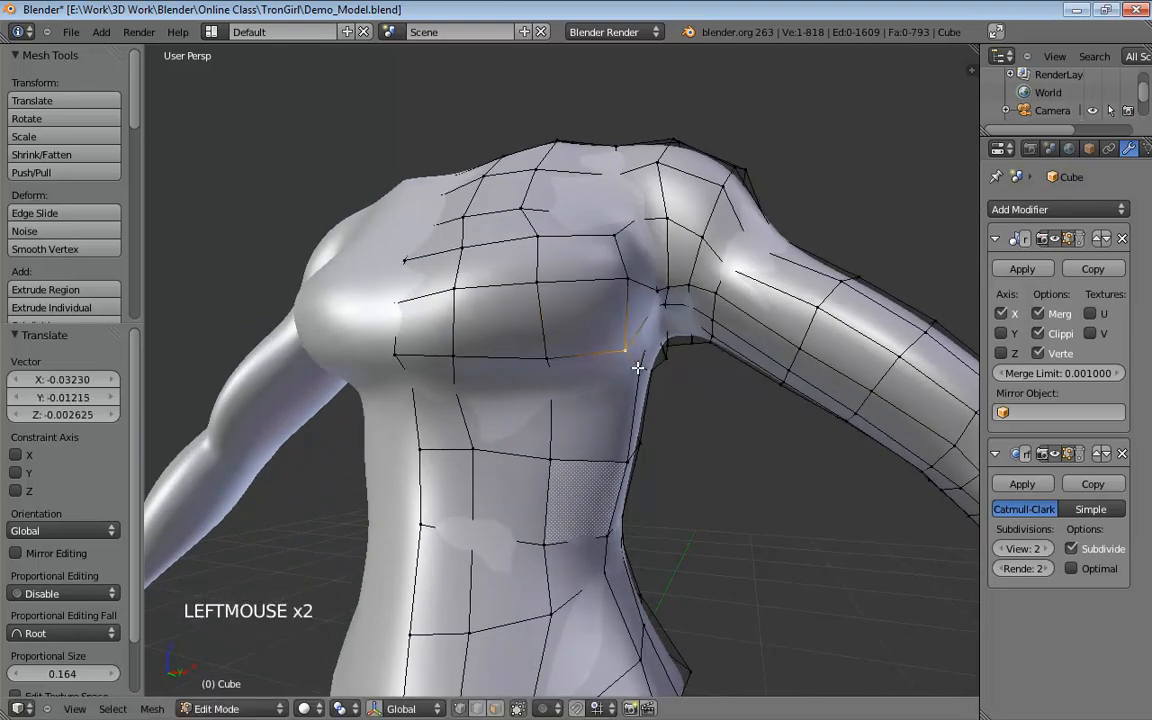
drag(640, 349, 600, 370)
middle_drag(600, 370, 657, 400)
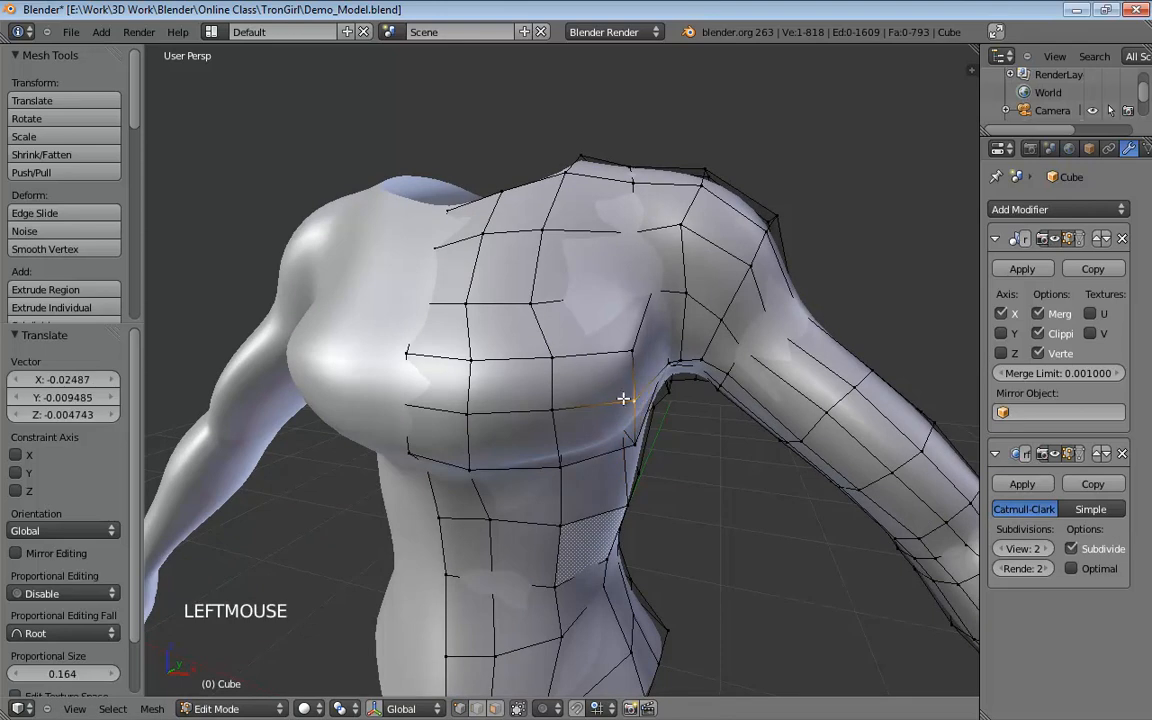
Even out the upper-bust and chest vertices, shifting an upper-bust one by about -0.026 and the one beside the armpit by about -0.062 in X.
drag(620, 354, 596, 359)
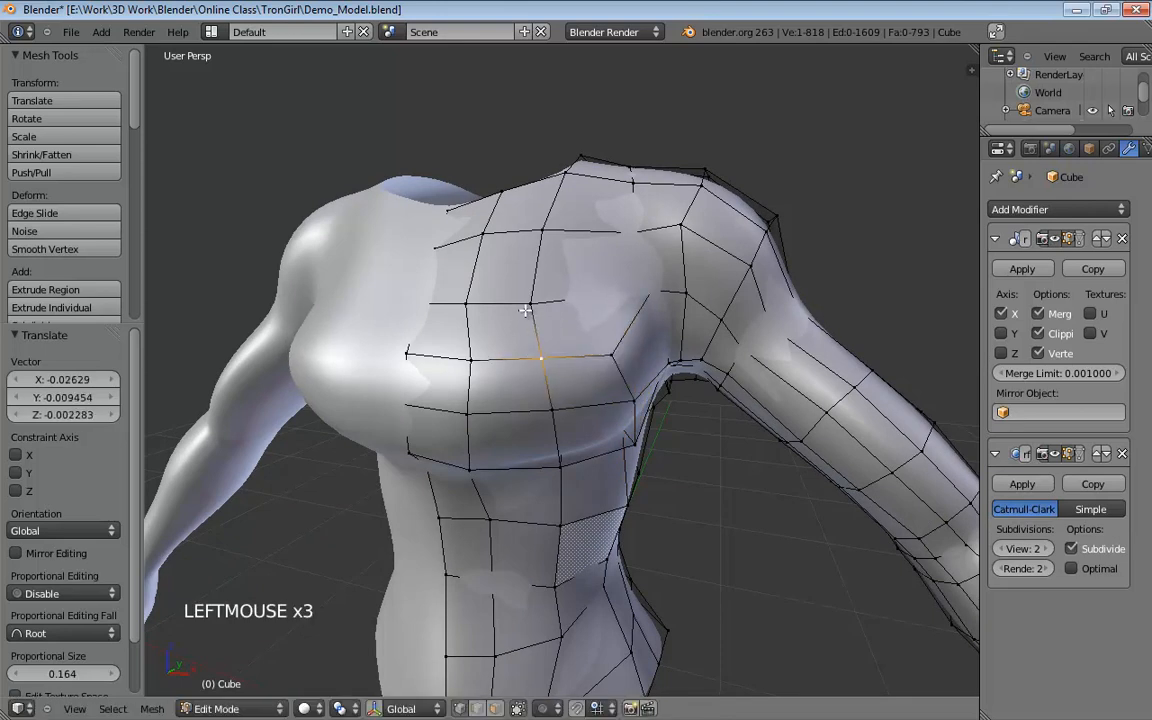
drag(531, 302, 540, 302)
drag(650, 292, 617, 296)
middle_drag(618, 295, 701, 290)
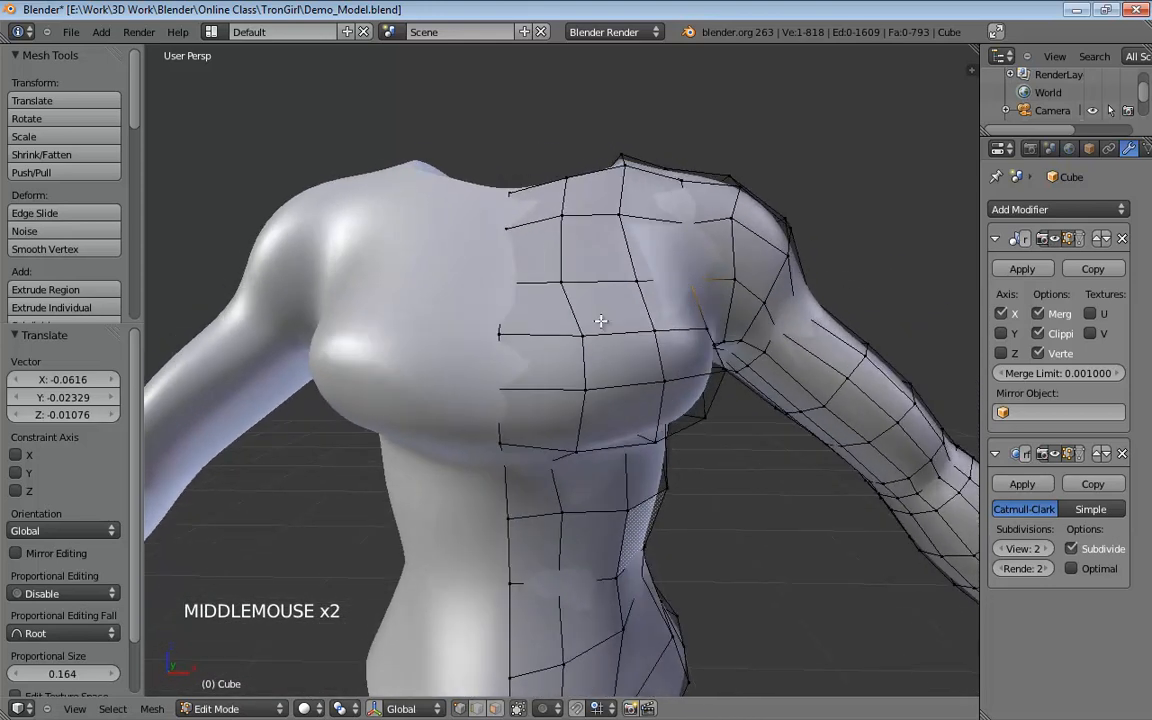
drag(570, 284, 580, 284)
Move the lower-abdomen vertices outward, shifting the one on the leg opening's rim by about 0.063 in X, 0.014 in Y and 0.063 in Z.
shift+middle_drag(580, 284, 506, 458)
drag(480, 470, 500, 468)
middle_drag(500, 468, 541, 472)
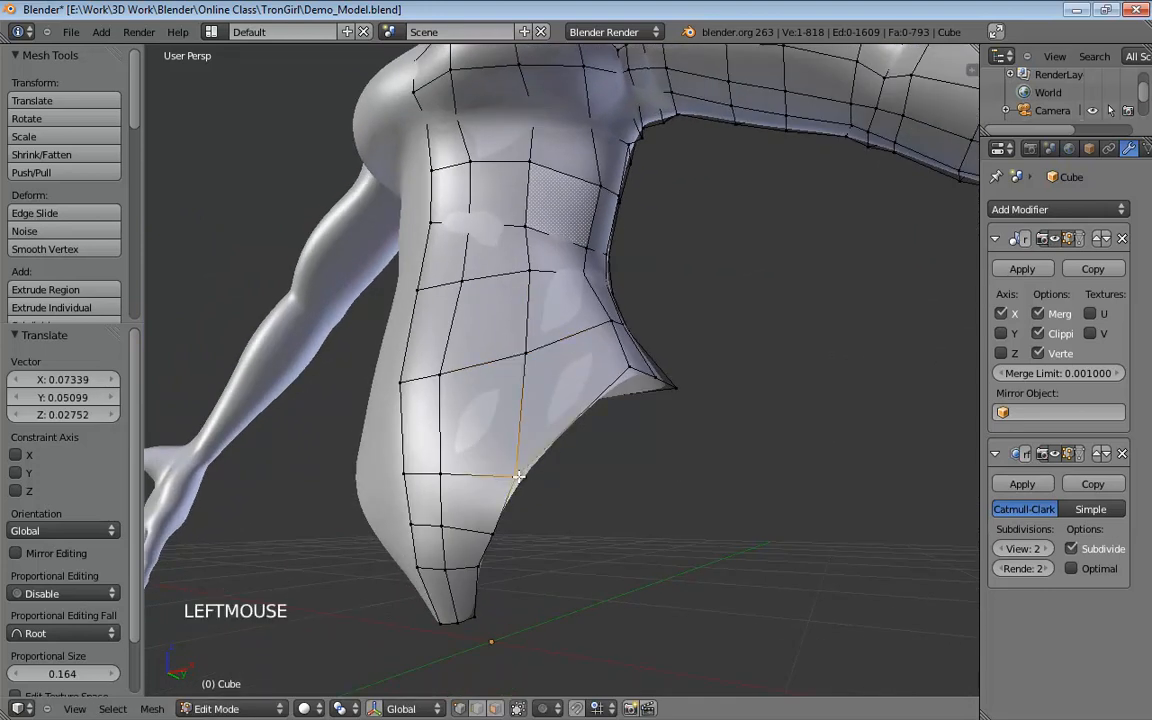
drag(518, 476, 543, 450)
Shift the inner column of lower-abdomen vertices outward, by about 0.073 in X at hip height and 0.023 in X farther down.
middle_drag(501, 459, 547, 441)
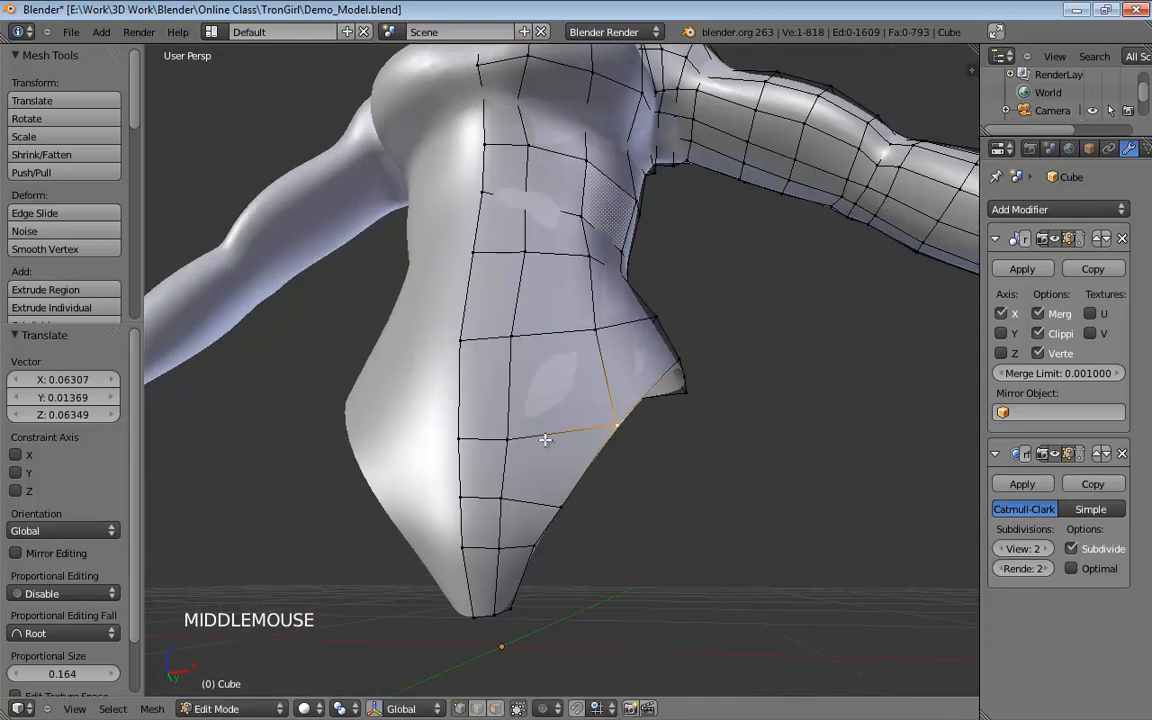
drag(519, 442, 547, 440)
drag(515, 338, 544, 335)
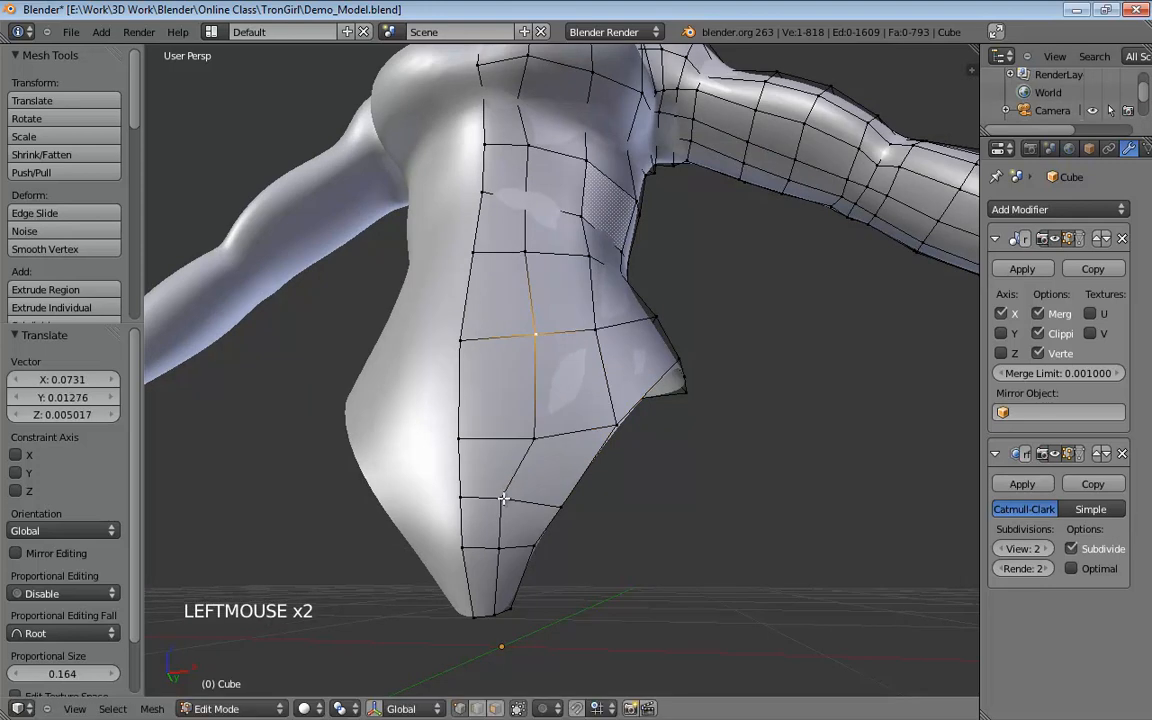
drag(503, 497, 524, 501)
drag(502, 549, 520, 547)
drag(525, 501, 538, 501)
Move the inner upper-chest vertex outward by about 0.038 in X and 0.006 in Y.
middle_drag(575, 418, 512, 217)
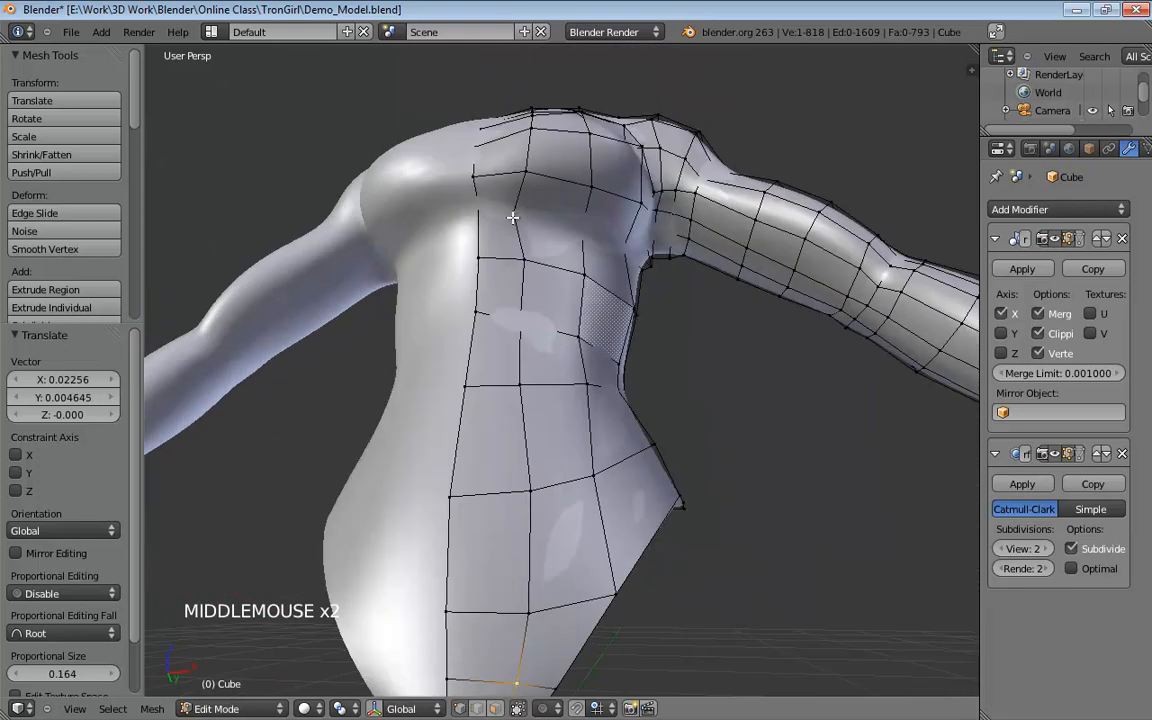
drag(512, 217, 536, 218)
middle_drag(536, 218, 557, 240)
middle_drag(340, 314, 653, 337)
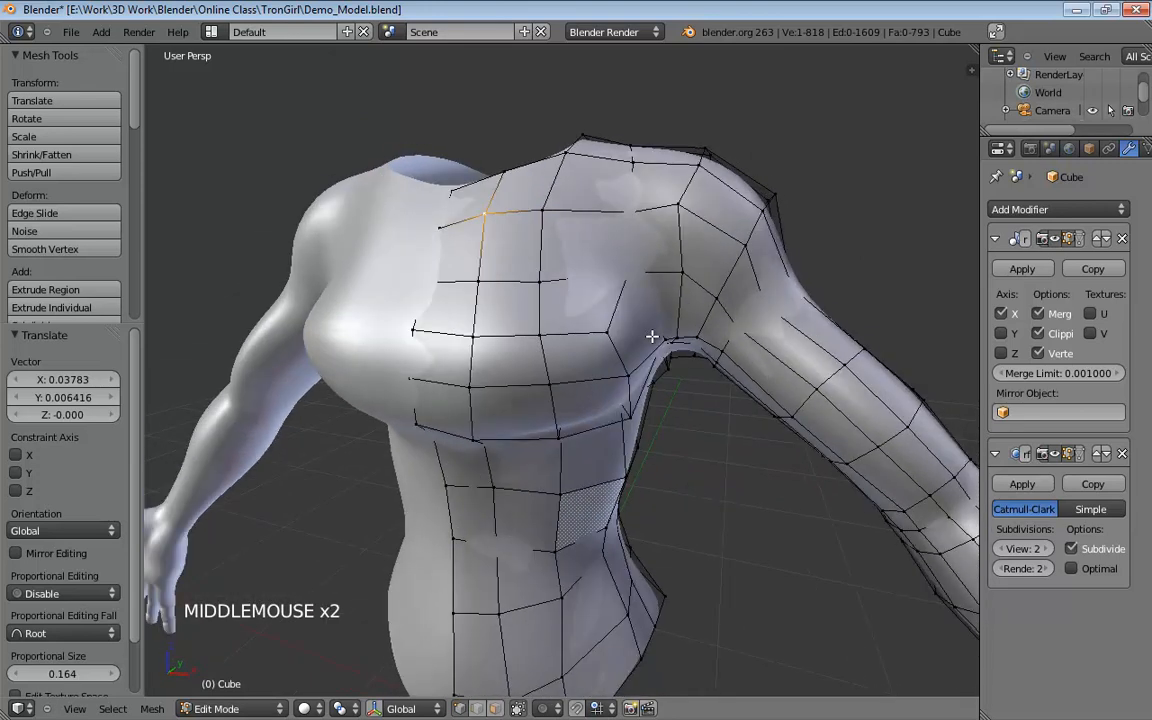
Hide the subdivision preview, shift the vertices between the outer bust and armpit inward and down, and show the preview again.
click(1053, 454)
middle_drag(880, 372, 722, 285)
drag(626, 253, 617, 298)
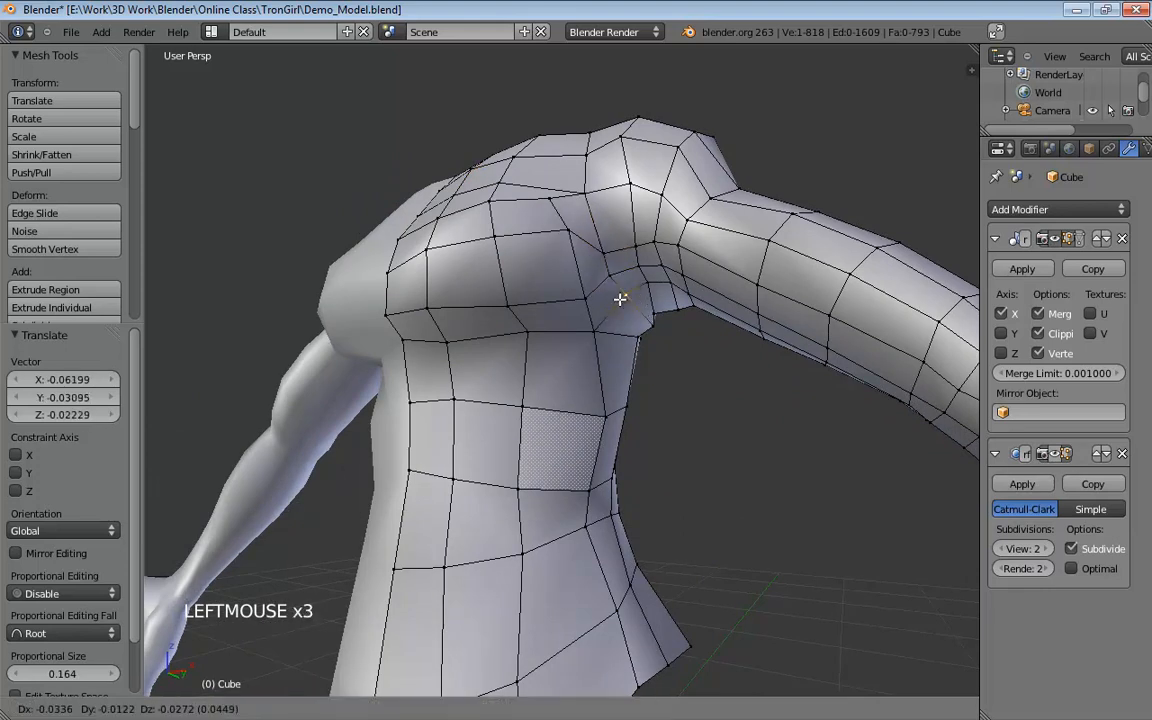
middle_drag(617, 298, 768, 334)
click(1050, 455)
Shift the inner column of back vertices outward, by about 0.104 in X on the upper back and 0.125 in X at mid-back.
middle_drag(289, 338, 534, 290)
drag(569, 269, 531, 273)
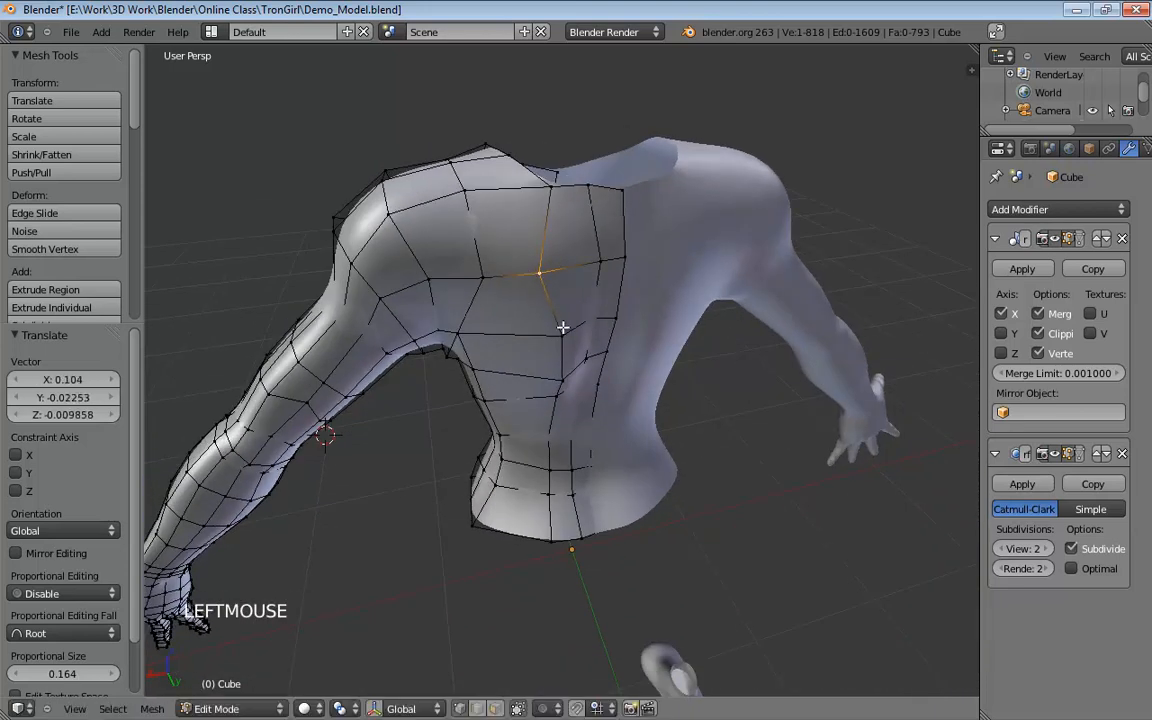
drag(561, 335, 518, 339)
drag(561, 378, 517, 381)
drag(551, 400, 517, 405)
Lower the mid-back vertices of that column, moving one by about -0.010 in X, -0.014 in Y and -0.073 in Z.
middle_drag(552, 415, 561, 447)
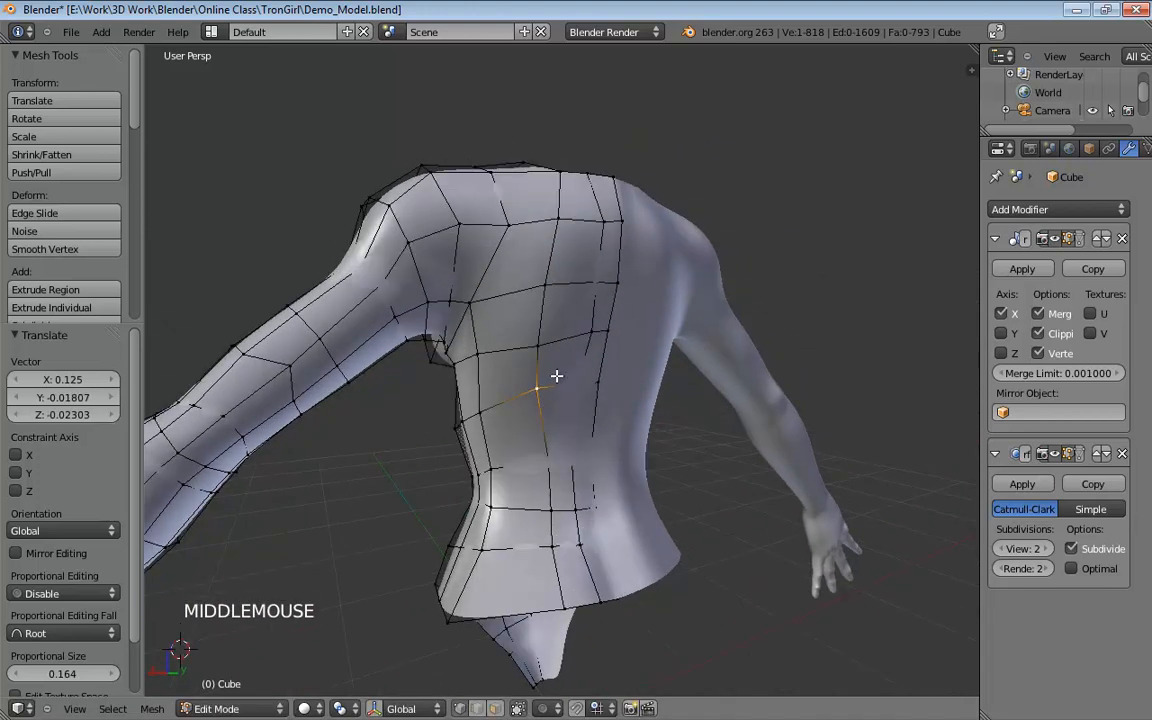
middle_drag(556, 376, 527, 378)
drag(527, 380, 531, 398)
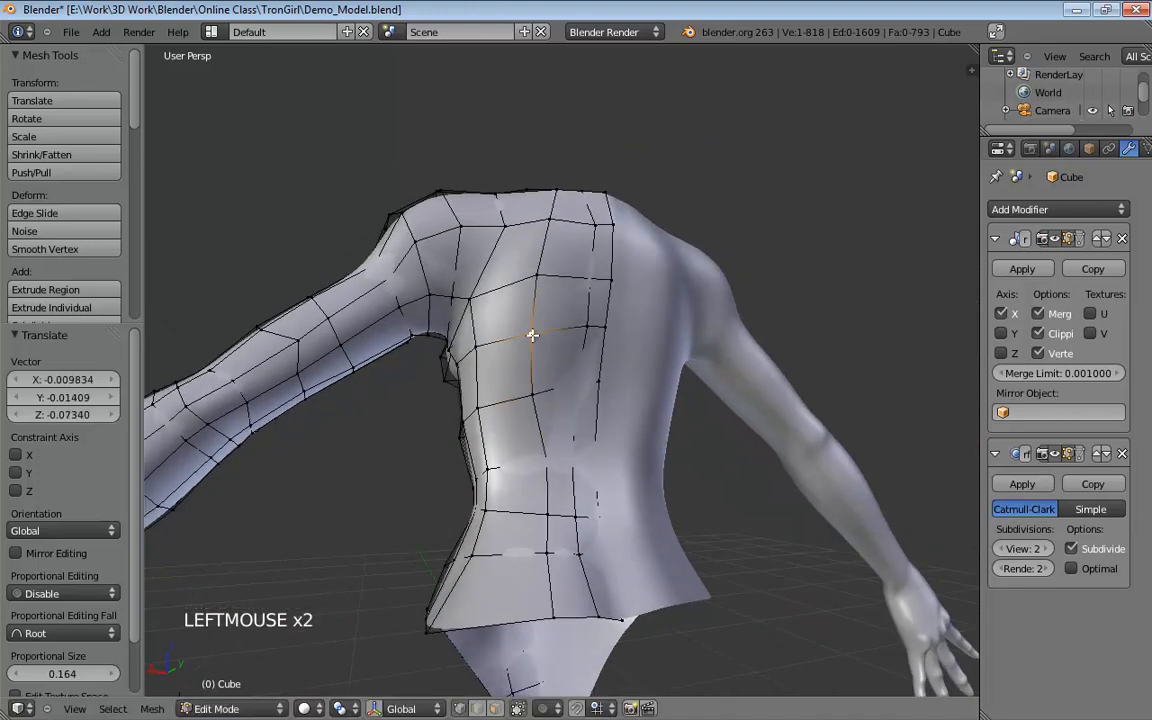
Shift the same column's lower-back vertices outward, moving the one on the rear rim by about 0.171 in X and -0.057 in Y.
middle_drag(571, 338, 550, 350)
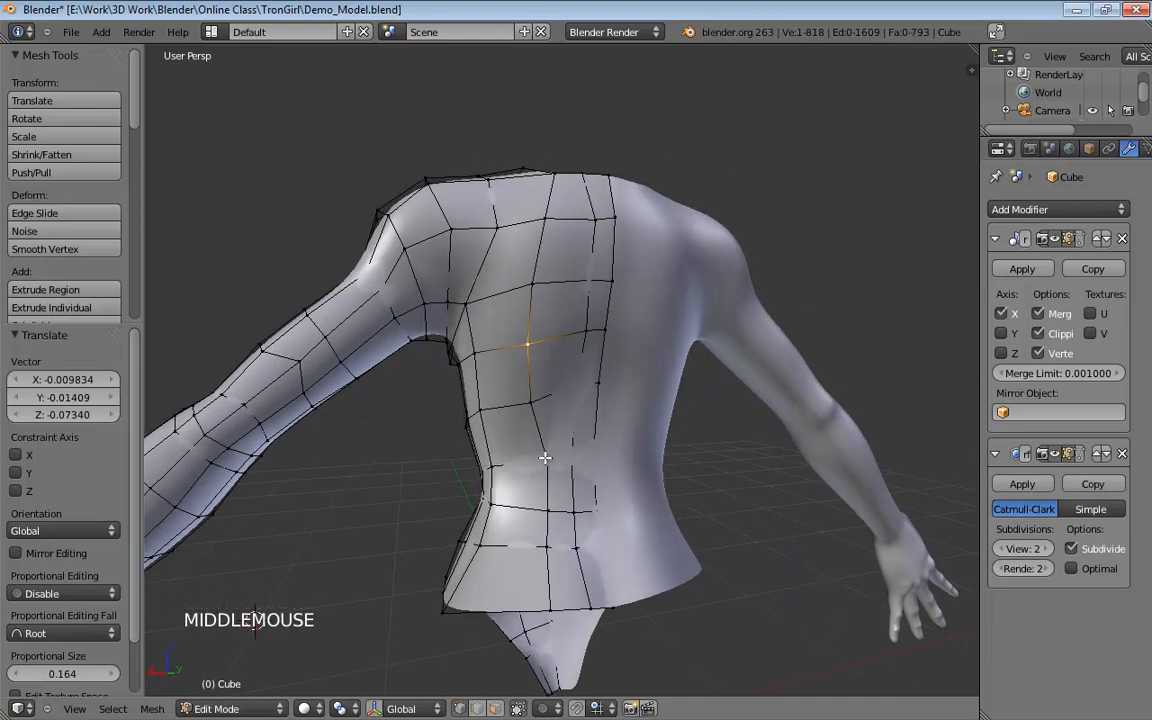
drag(550, 350, 515, 460)
drag(552, 510, 509, 547)
drag(550, 610, 509, 609)
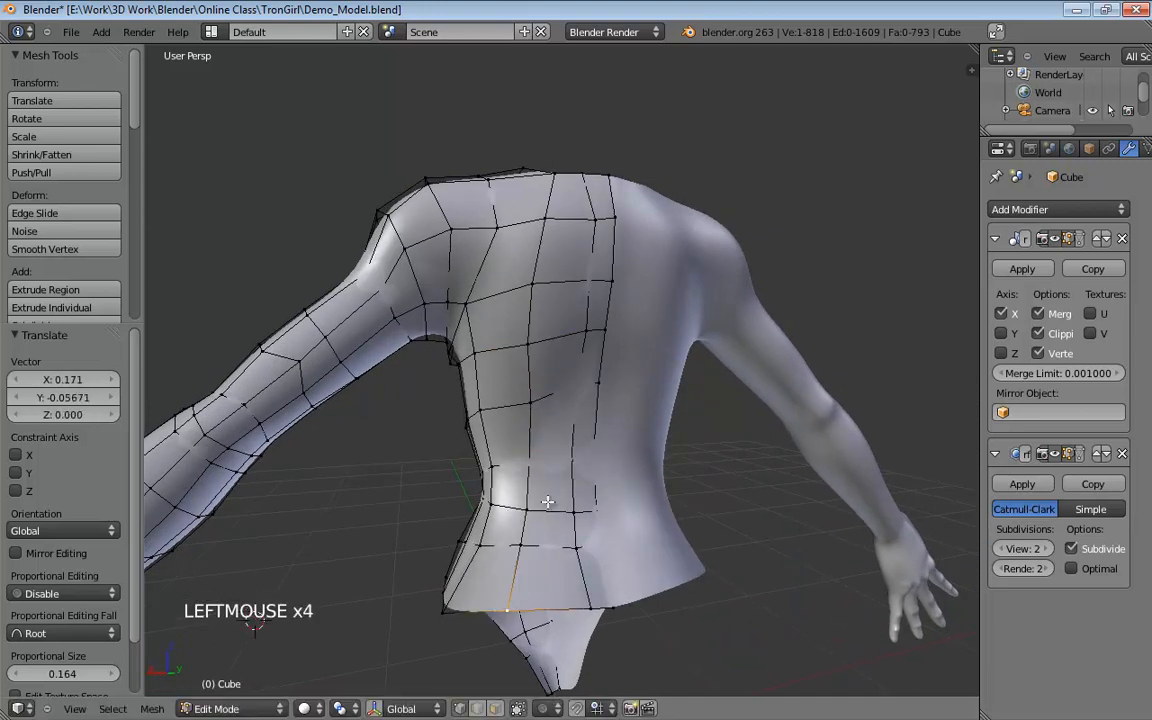
middle_drag(548, 502, 528, 549)
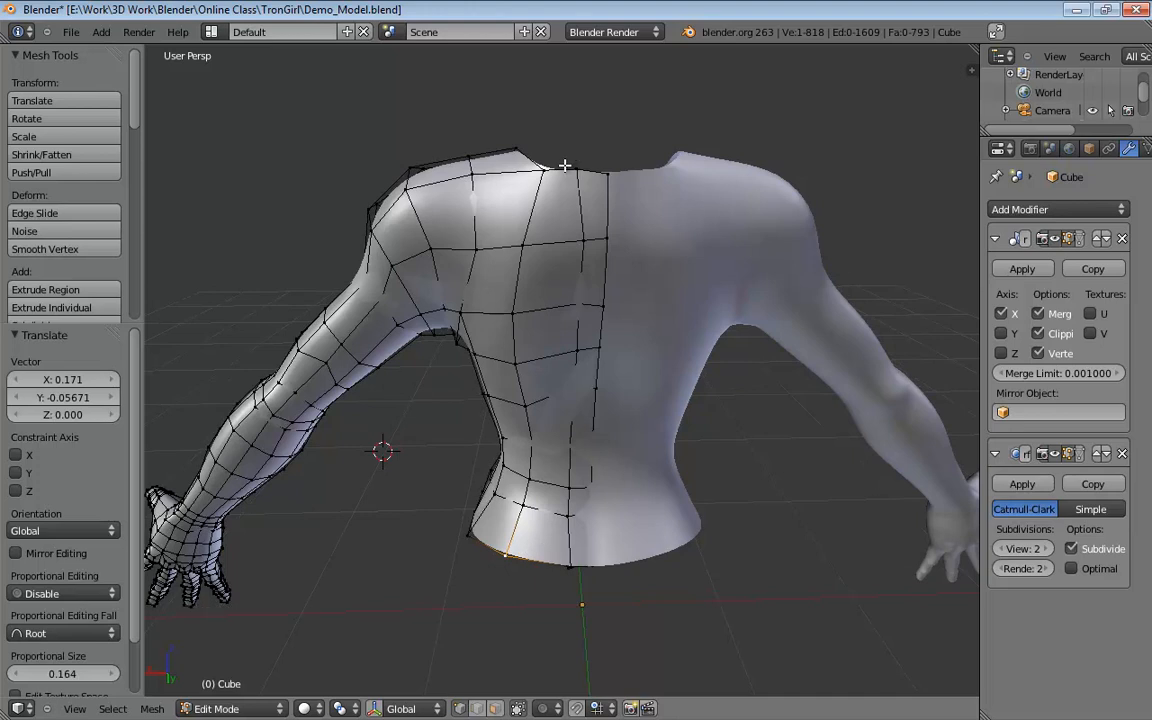
Nudge the torso's side vertex below the armpit by about -0.004 in X, -0.004 in Y and 0.004 in Z.
middle_drag(542, 170, 560, 345)
scroll(617, 314, down, 2)
middle_drag(566, 392, 617, 378)
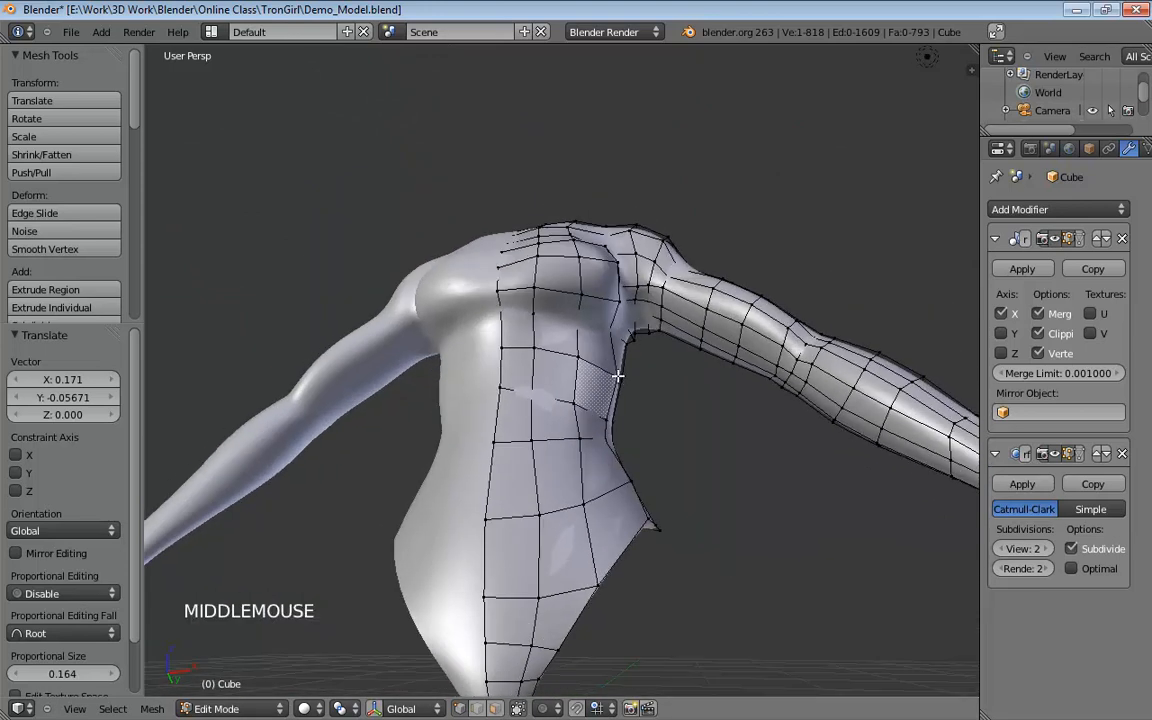
drag(617, 378, 606, 371)
Even out the vertex column beside the back's centre line, shifting the rim vertex by about 0.036 in X, and hide the subdivision preview.
middle_drag(609, 371, 551, 276)
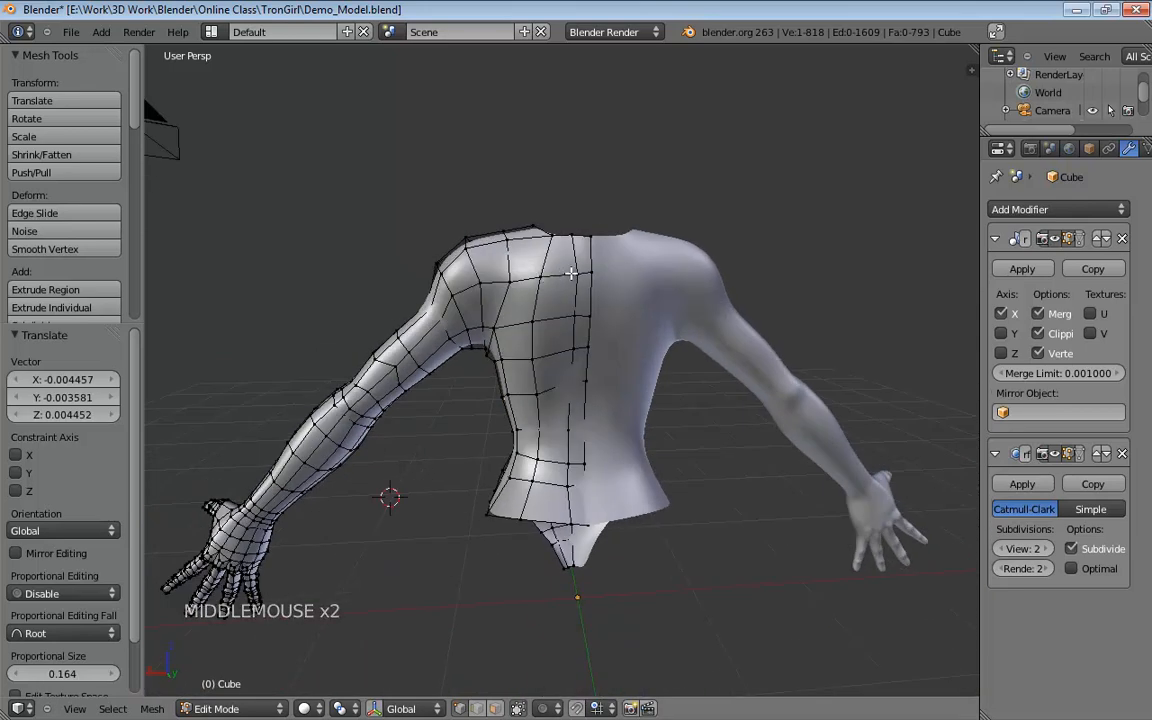
drag(573, 273, 554, 391)
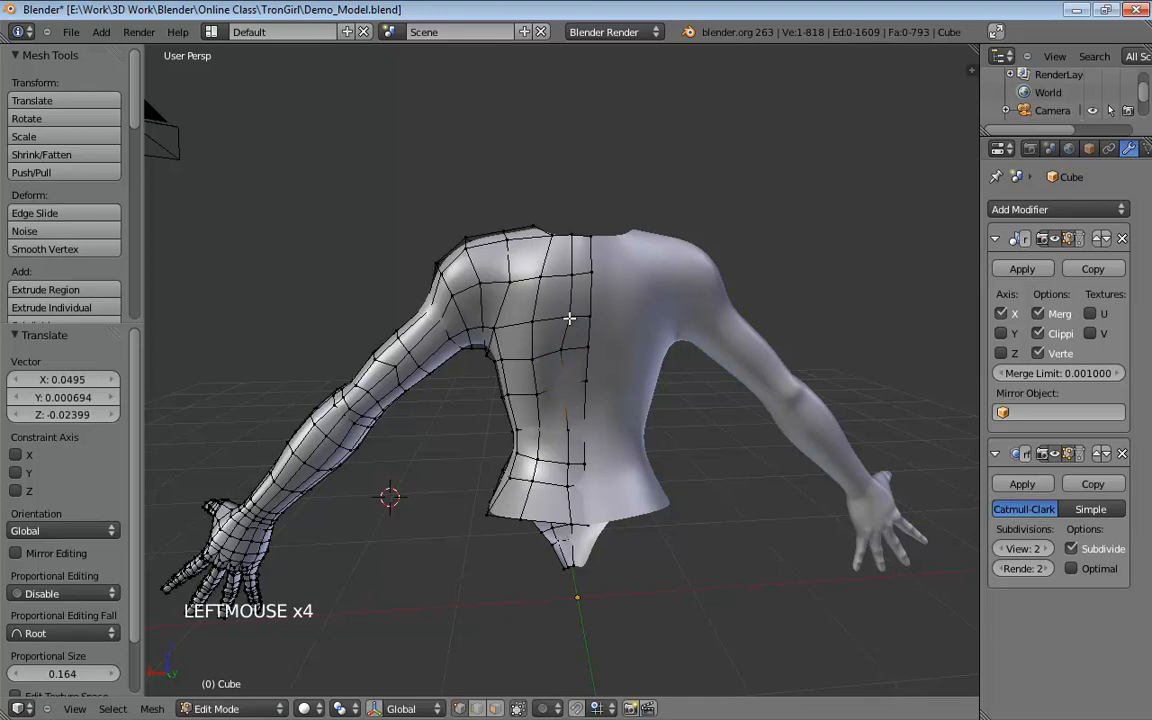
drag(571, 437, 567, 436)
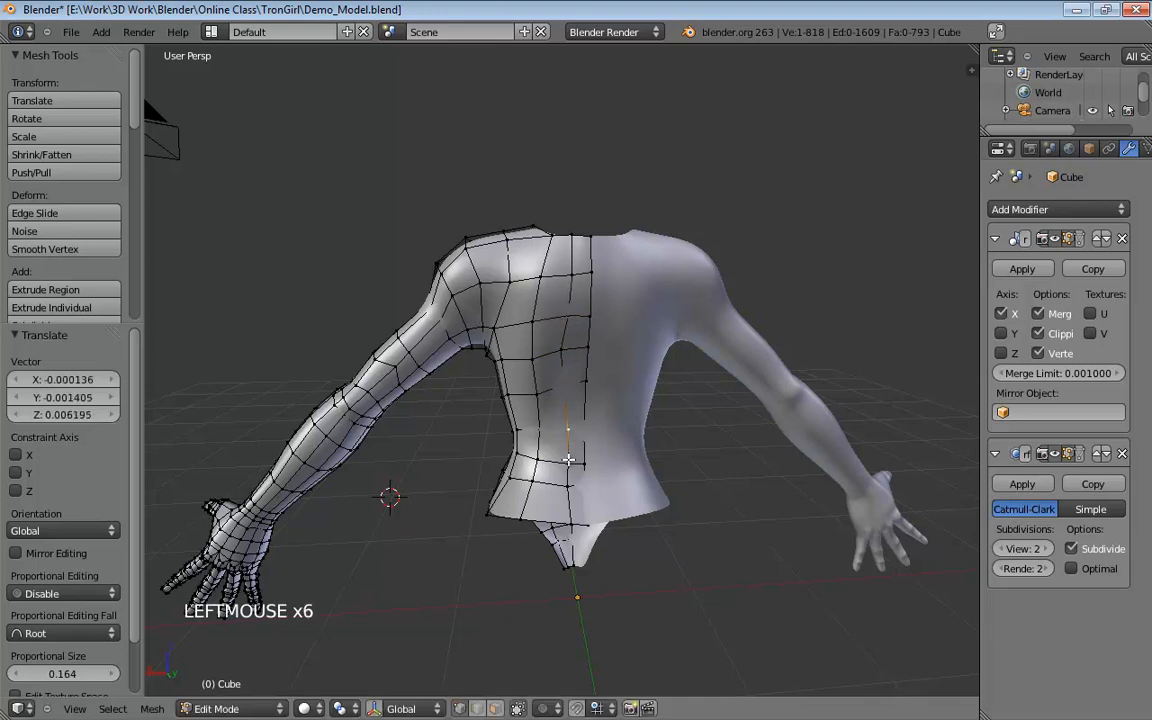
drag(563, 484, 560, 518)
click(1055, 455)
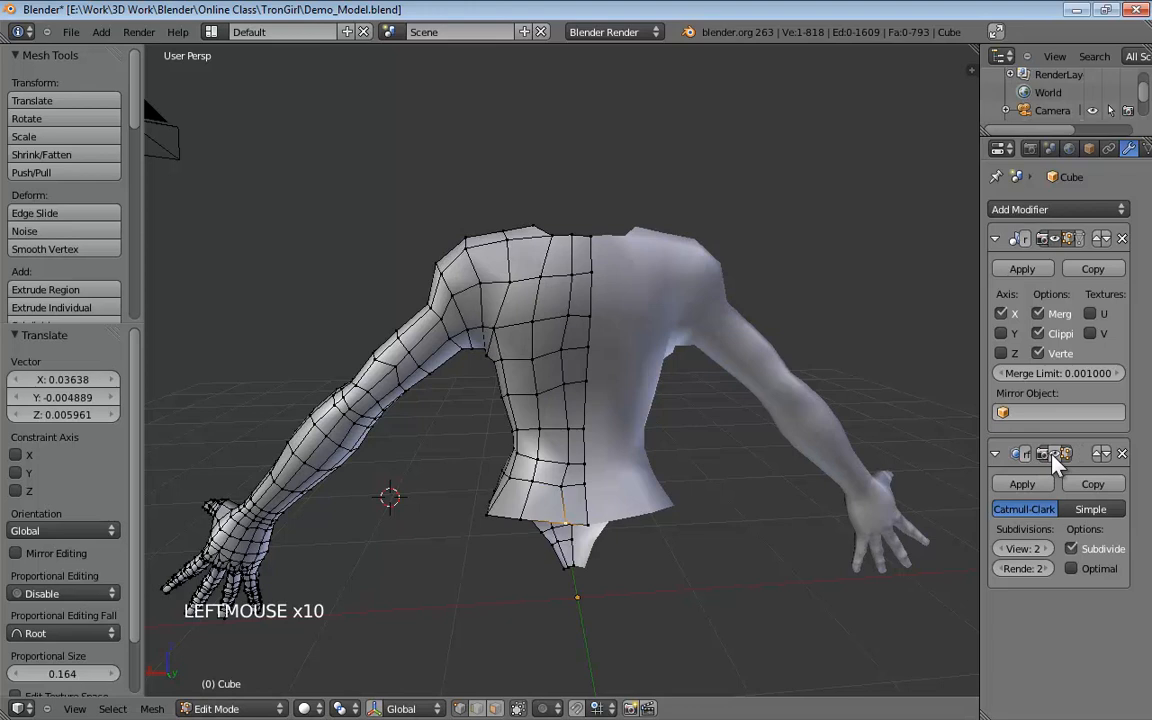
Dissolve the extra horizontal row of edges on the lower abdomen above the crotch, with Dissolve Verts enabled.
mouse_move(571, 357)
middle_down()
mouse_move(612, 388)
mouse_move(607, 342)
mouse_move(576, 338)
mouse_move(612, 388)
mouse_move(741, 372)
mouse_move(638, 288)
mouse_move(473, 311)
mouse_move(470, 336)
mouse_move(833, 347)
mouse_move(620, 363)
mouse_move(560, 355)
middle_up()
click(568, 336)
scroll(452, 373, up, 2)
key(ctrl+Tab)
click(504, 339)
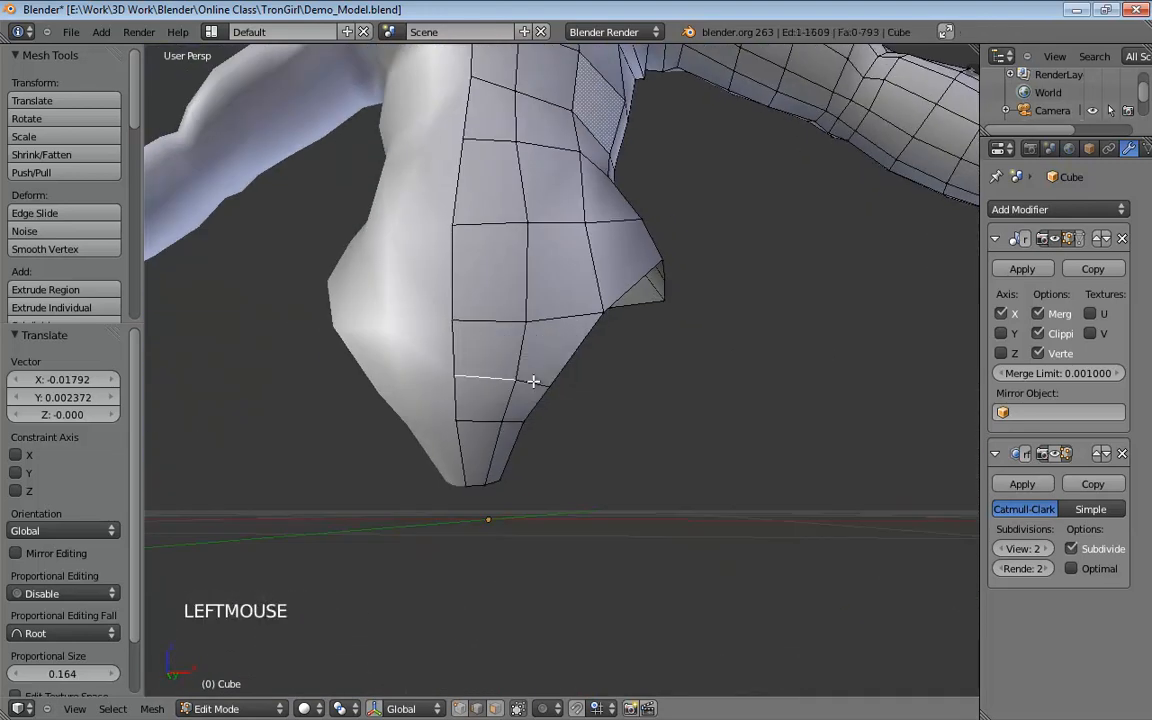
key(x)
click(539, 381)
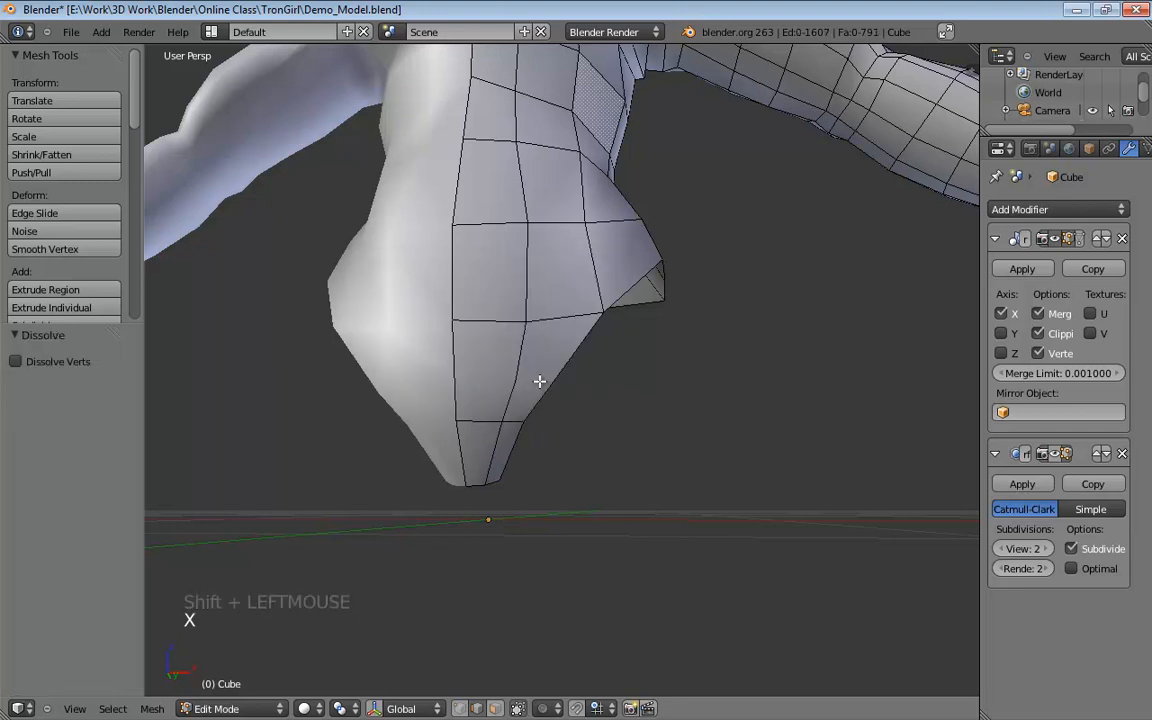
click(16, 361)
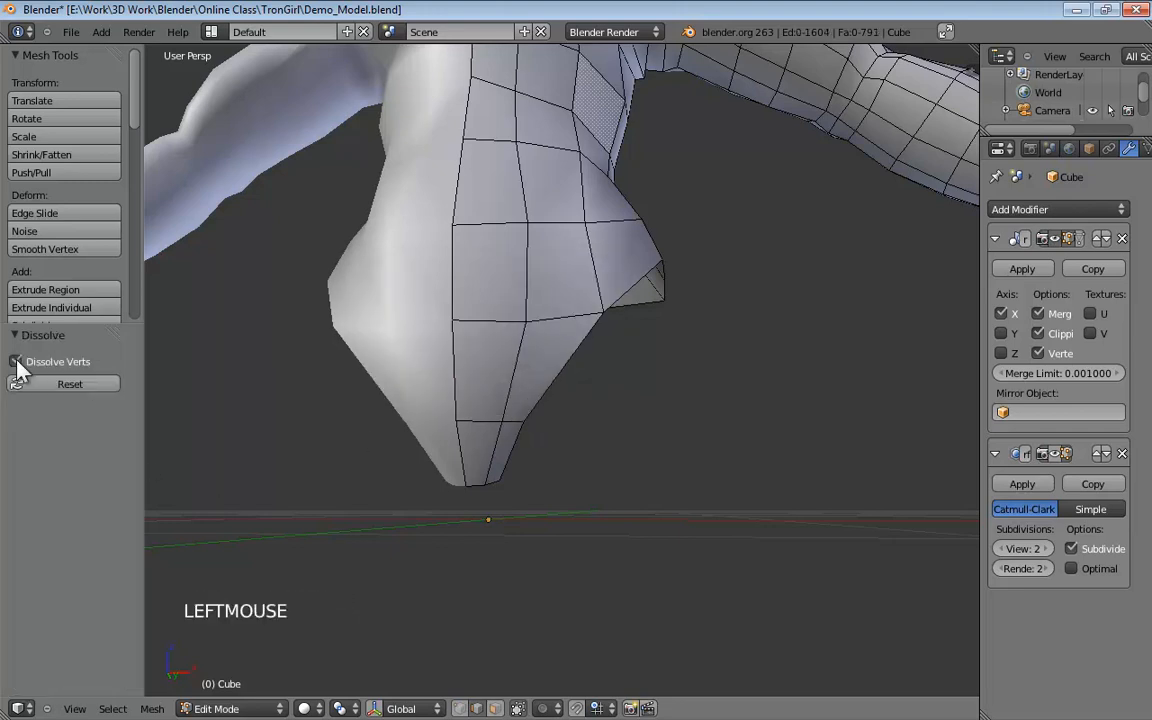
Return to vertex selection and even out the side-back vertices, shifting the one behind the armpit by about -0.041 in X and 0.054 in Y.
middle_drag(440, 370, 523, 248)
scroll(499, 321, down, 3)
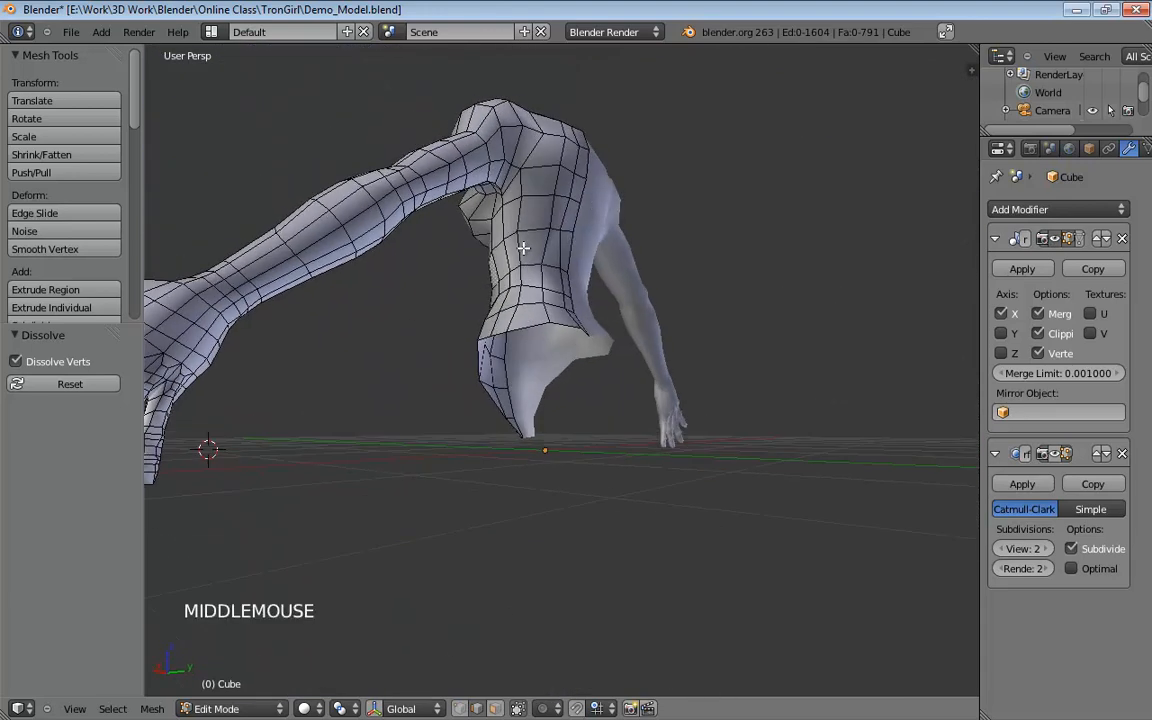
middle_drag(519, 181, 535, 298)
key(ctrl+Tab)
click(474, 288)
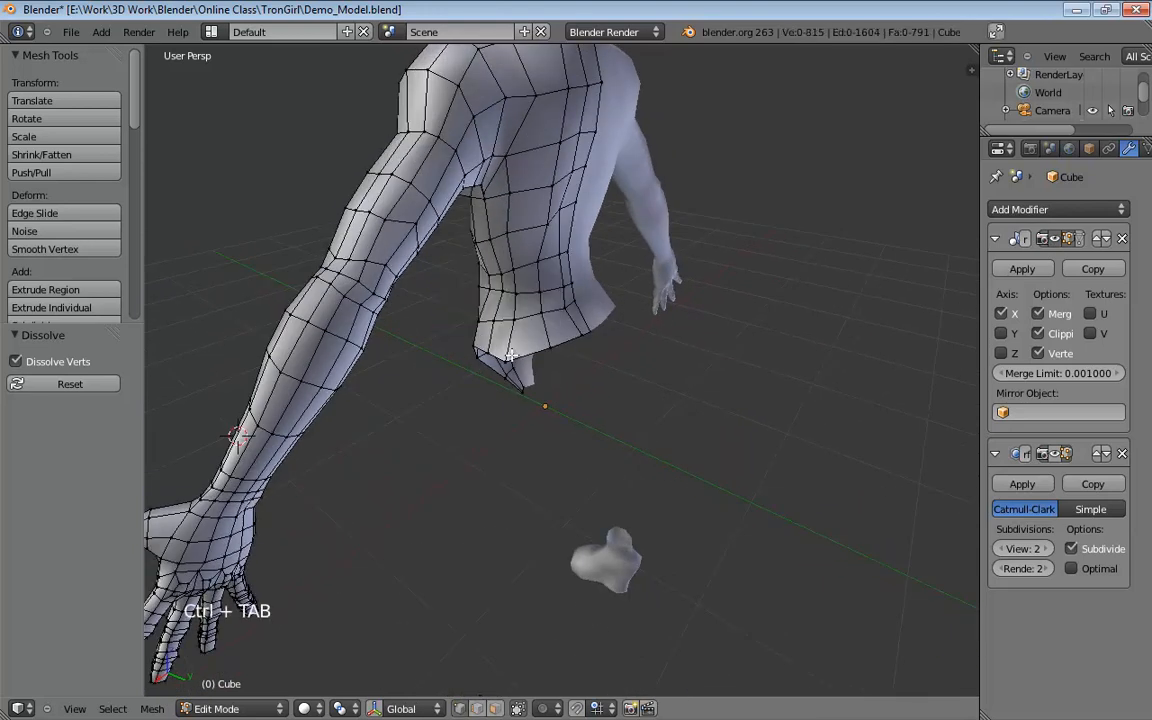
drag(516, 357, 531, 196)
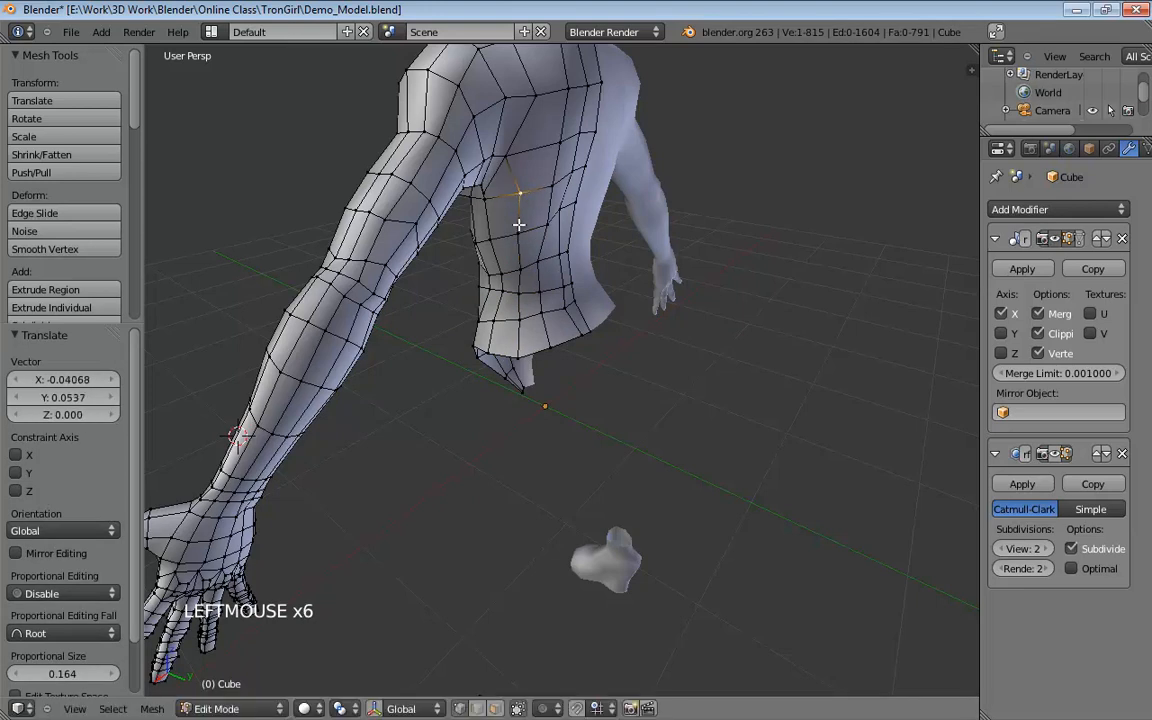
Compare the torso's wireframe with the front and side reference drawings in orthographic views, with and without the subdivision preview.
middle_drag(620, 359, 734, 286)
key(KP_1)
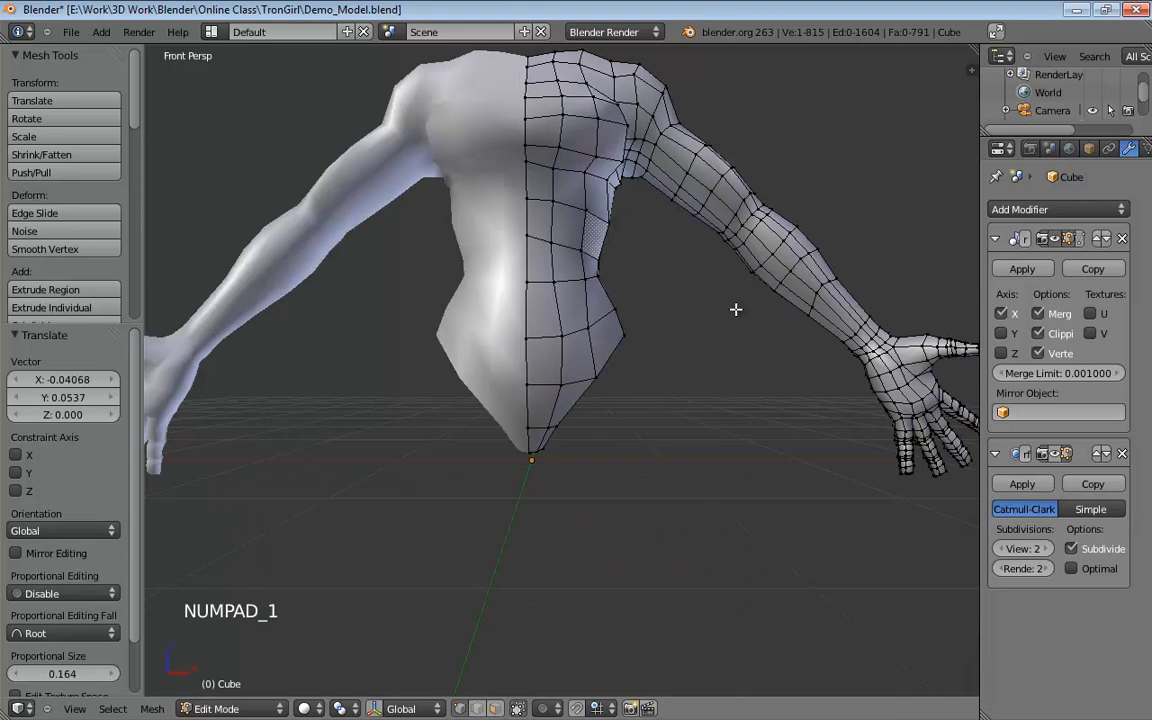
key(KP_5)
key(z)
scroll(667, 273, up, 4)
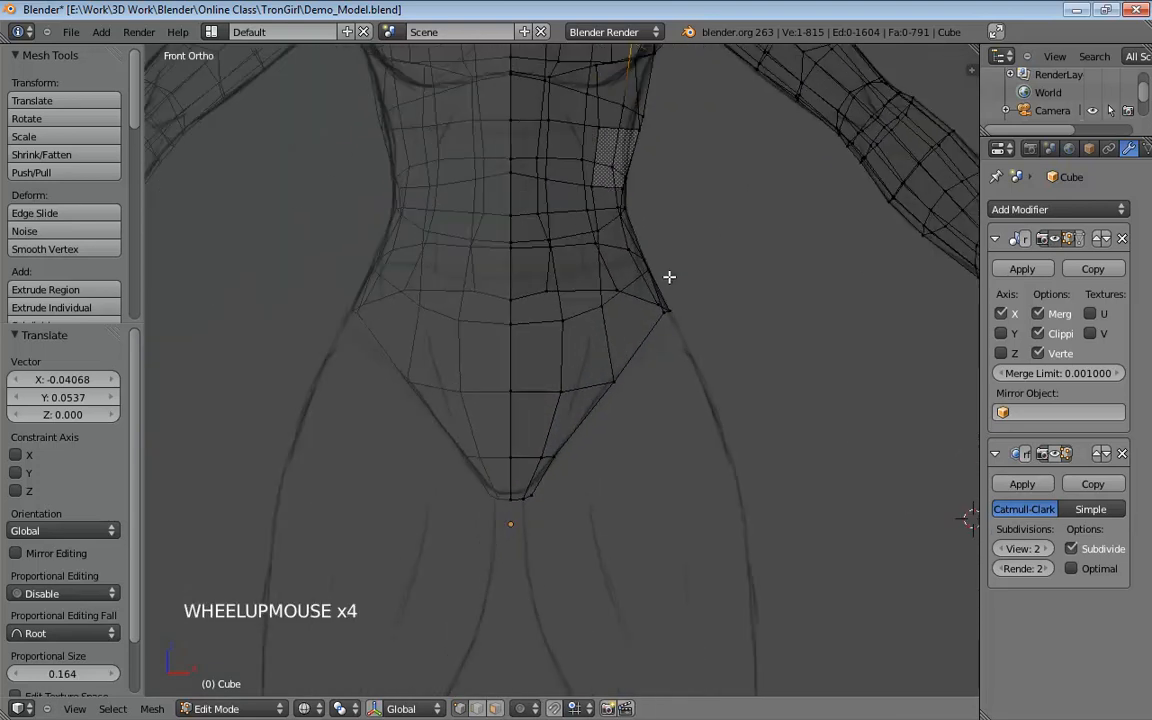
click(1055, 453)
click(1055, 453)
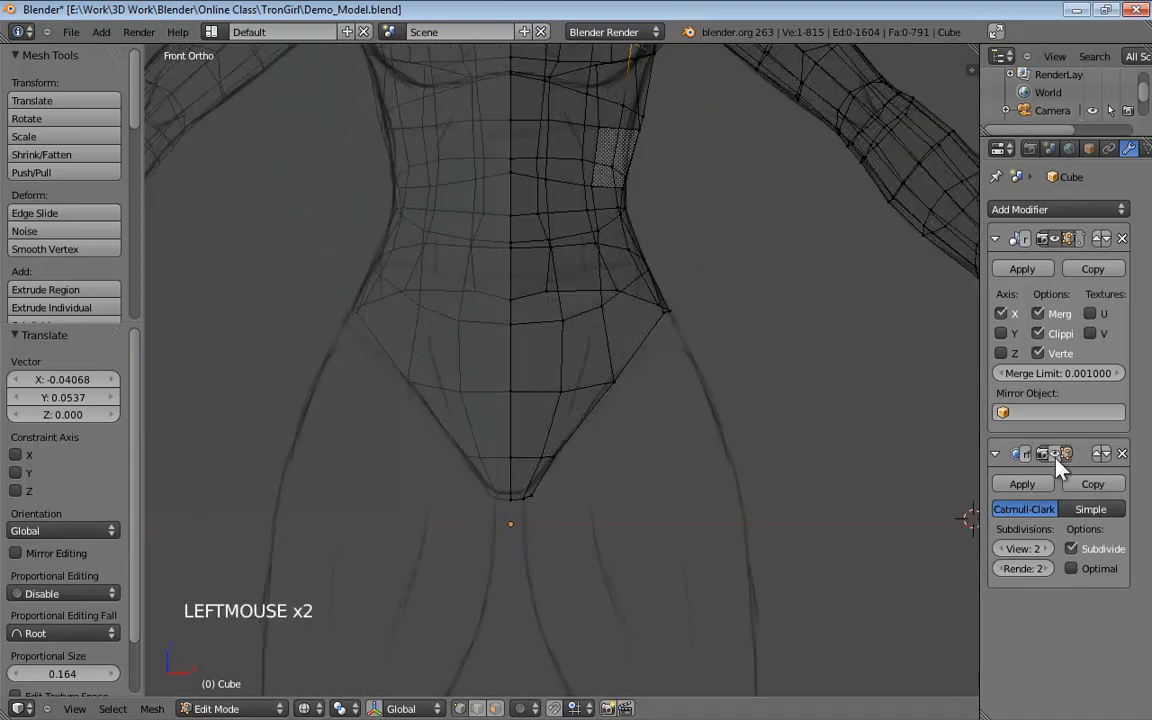
key(KP_3)
middle_drag(850, 555, 796, 532)
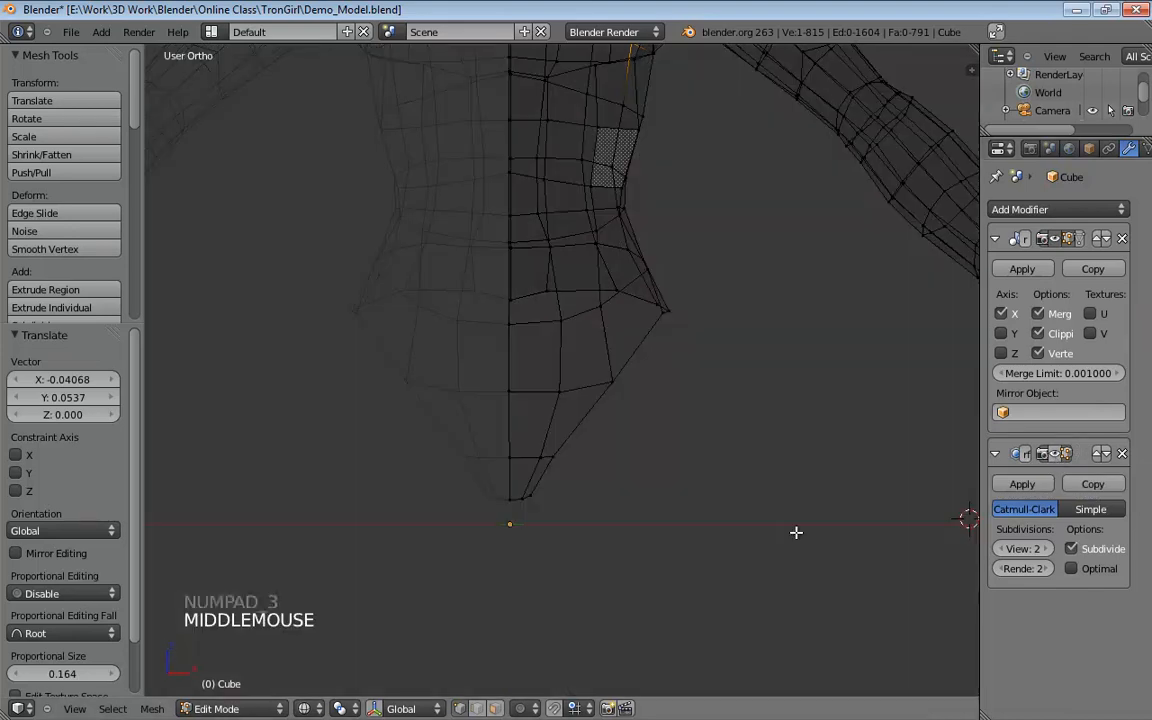
key(KP_3)
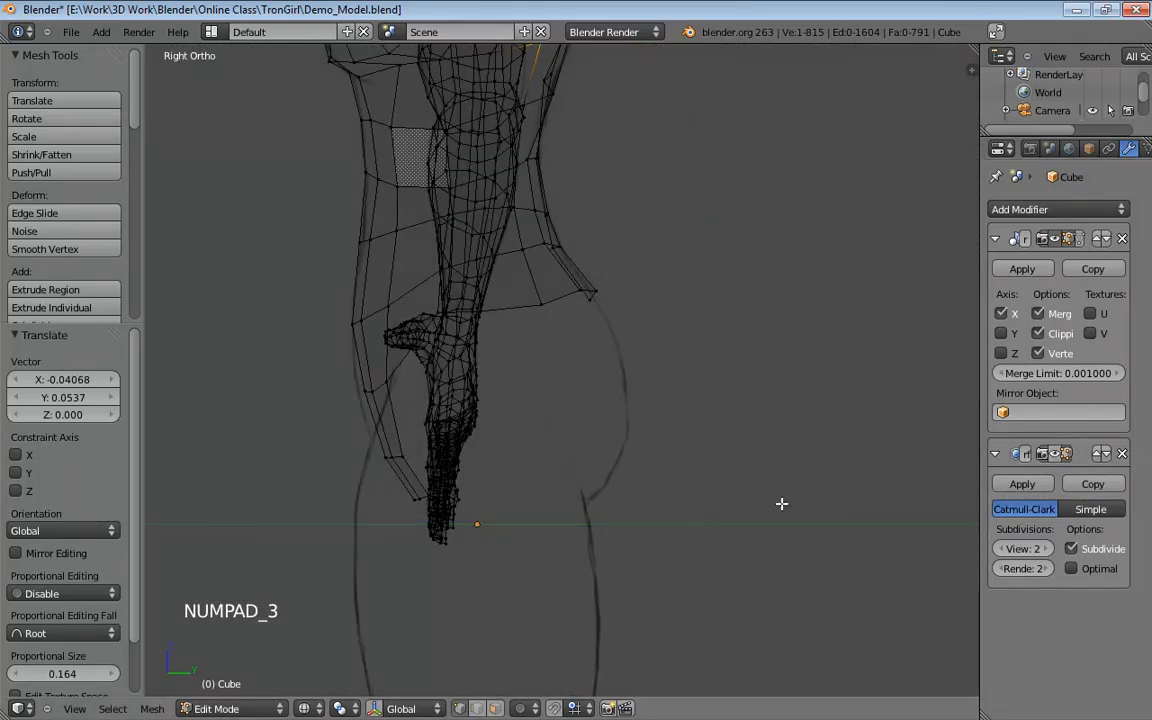
Move the two front lower-abdomen vertices forward toward the side reference outline, by about -0.050 in Y and -0.016 in Z.
click(1054, 455)
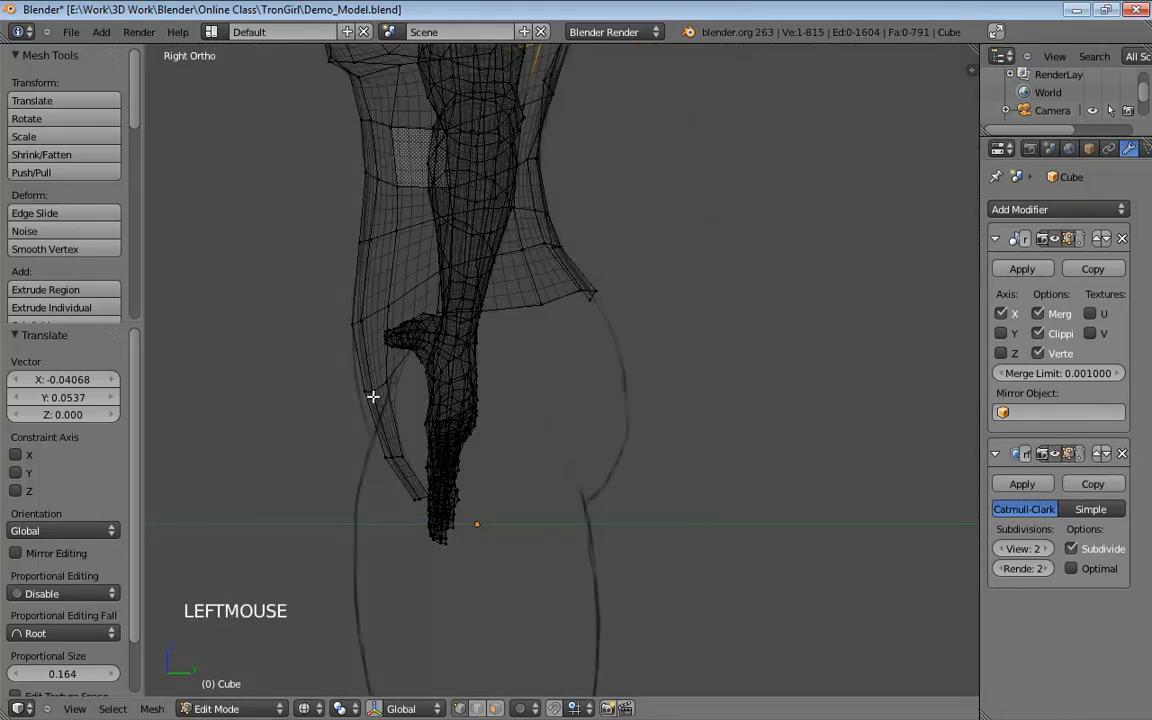
scroll(342, 393, up, 5)
shift+middle_drag(309, 391, 651, 368)
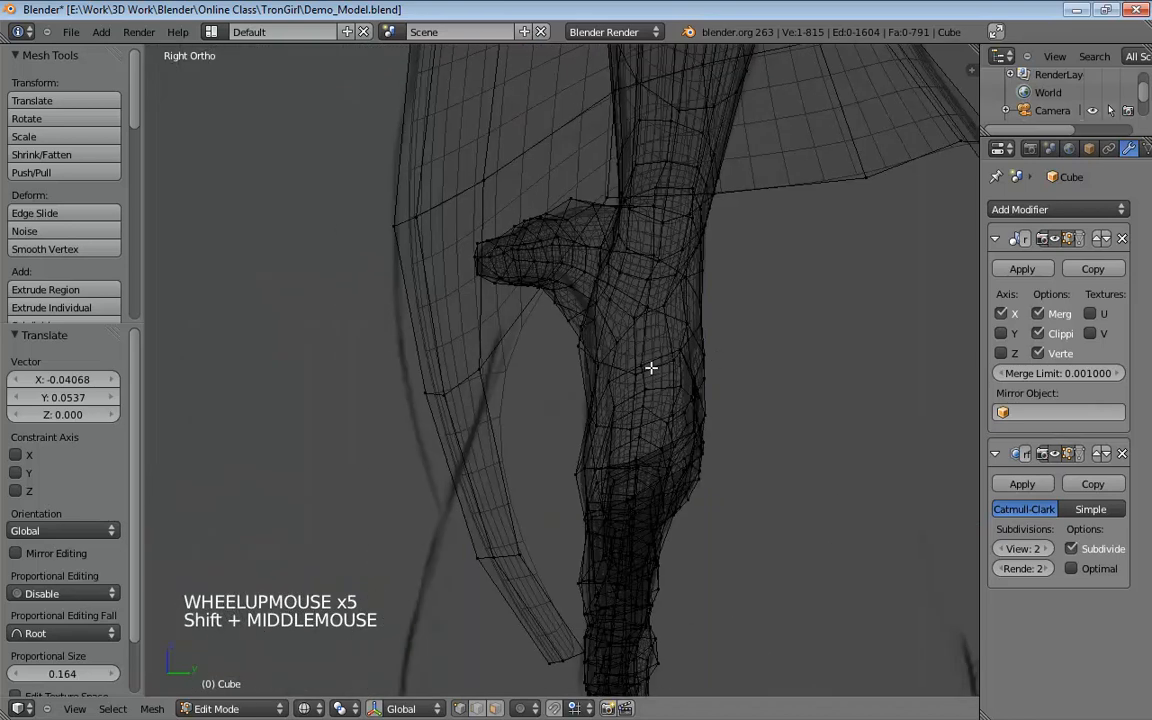
click(445, 396)
shift+click(470, 401)
key(g)
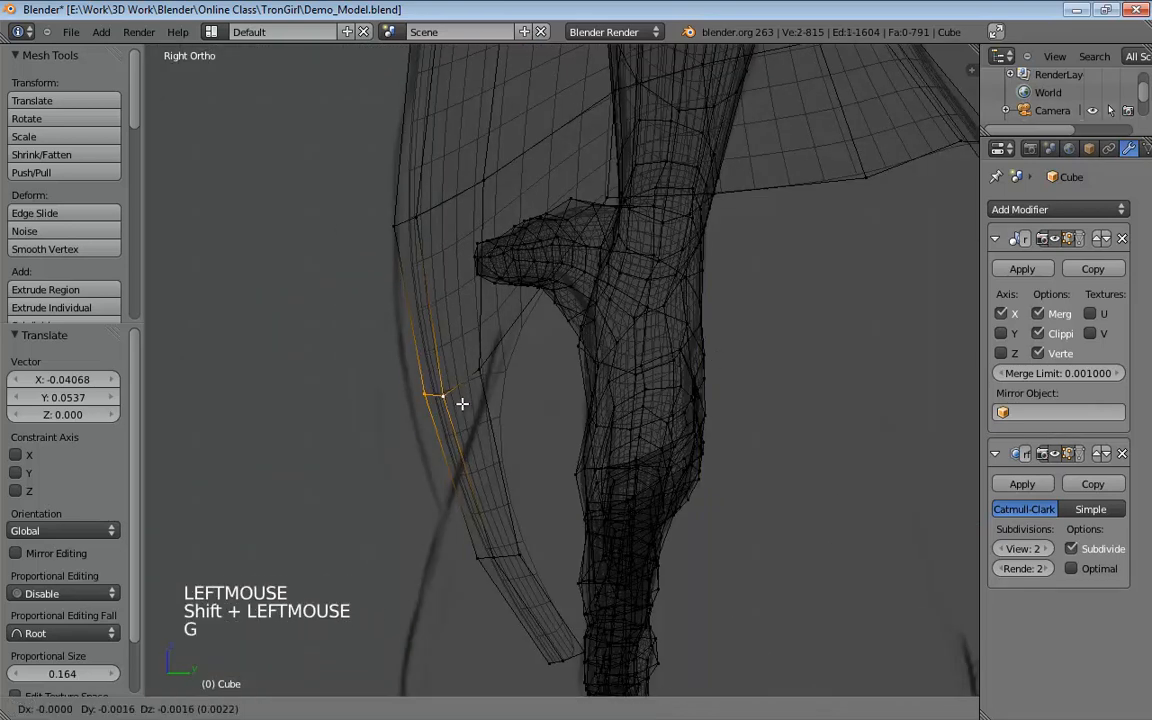
click(439, 408)
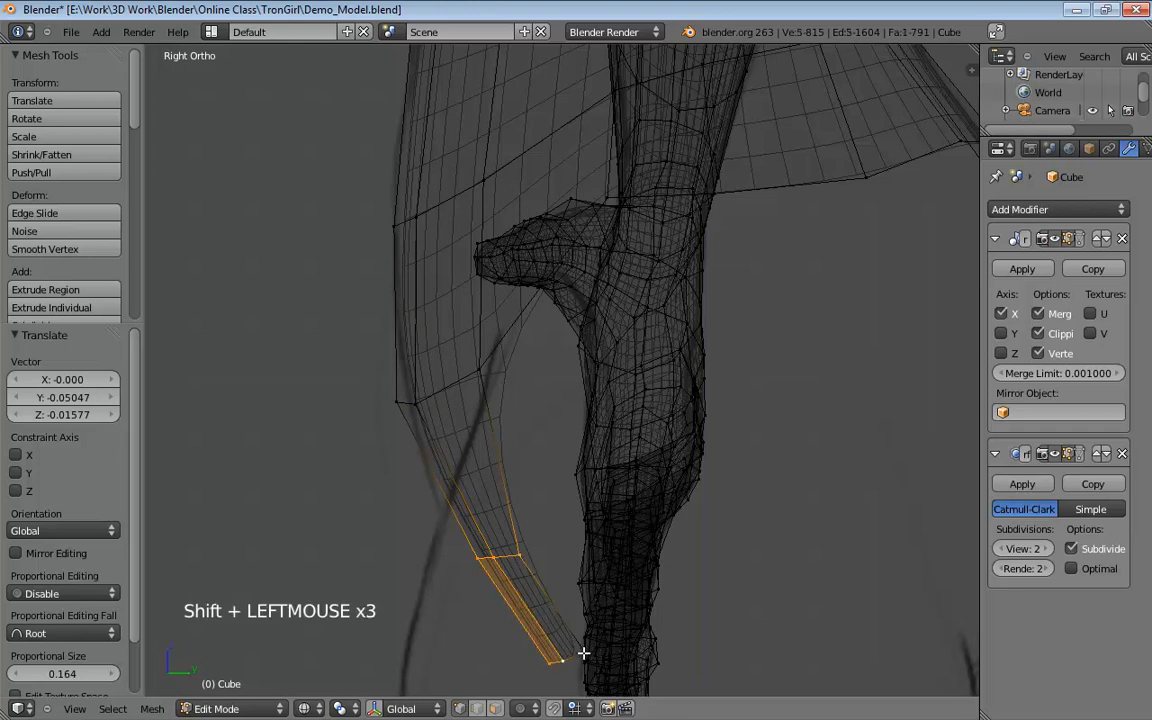
Move the six vertices at the crotch end forward by about -0.038 in Y and -0.009 in Z.
click(645, 627)
shift+middle_drag(720, 450, 411, 506)
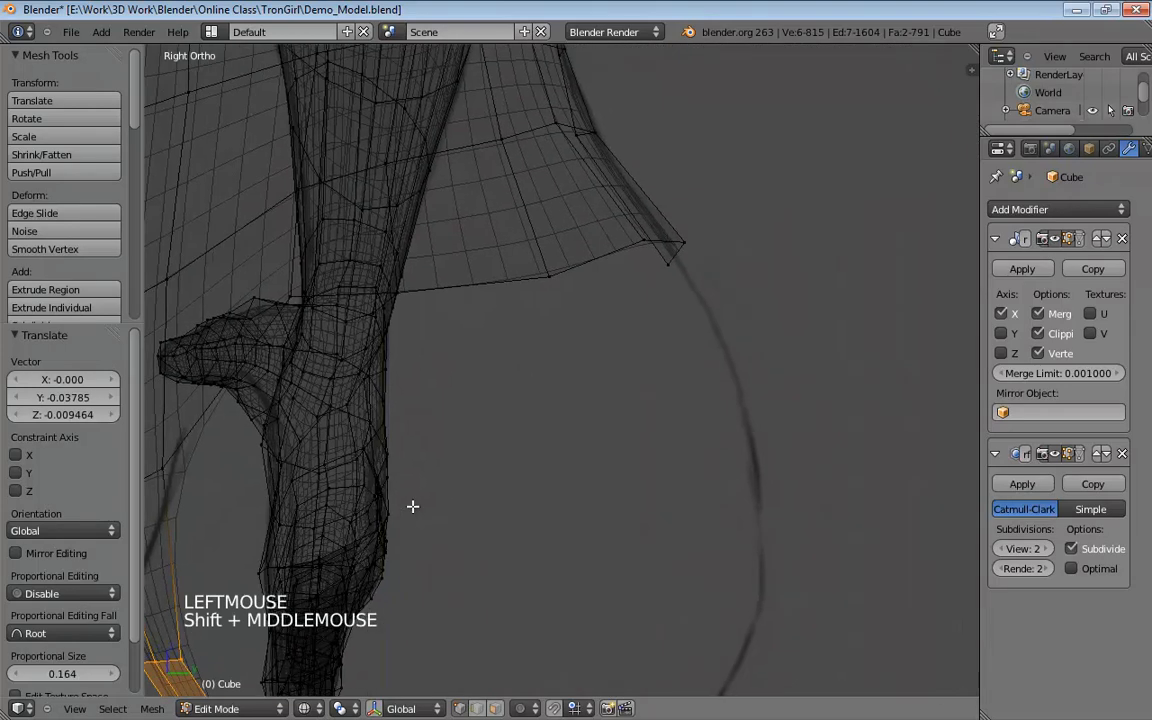
scroll(411, 501, down, 5)
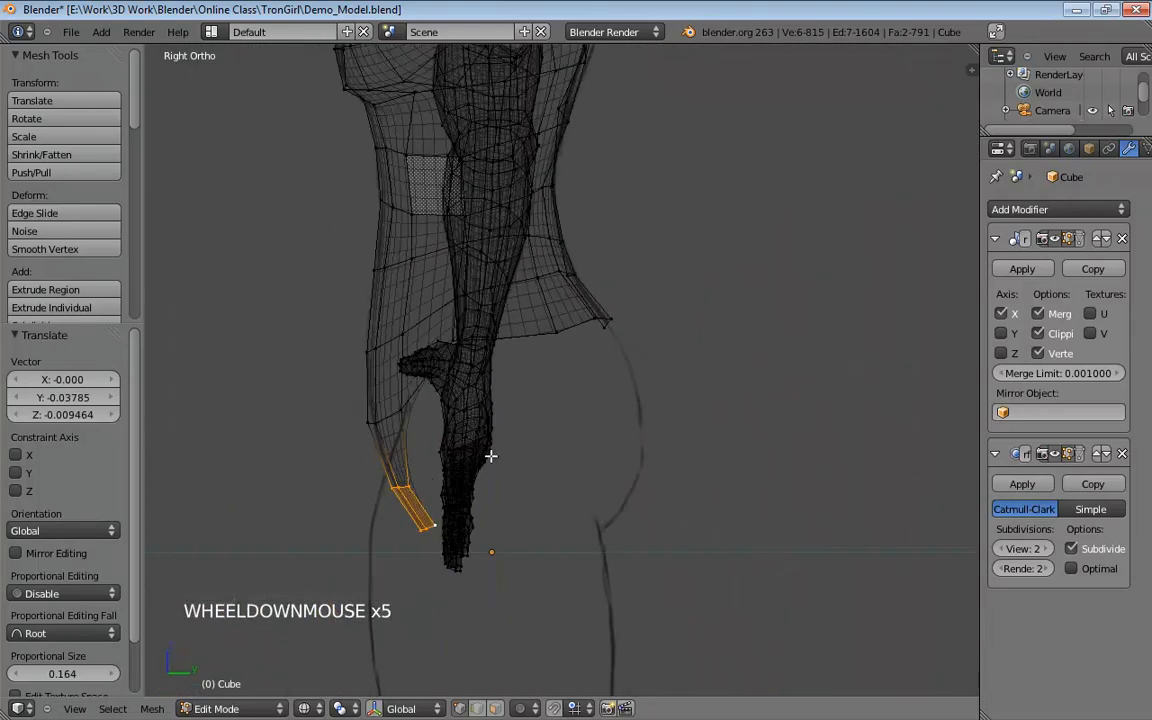
With subdivision hidden and solid shading restored, shift the back's inner rim vertex outward and the lower-back vertex above by about 0.027 in X.
middle_drag(576, 361, 395, 357)
middle_drag(612, 344, 560, 375)
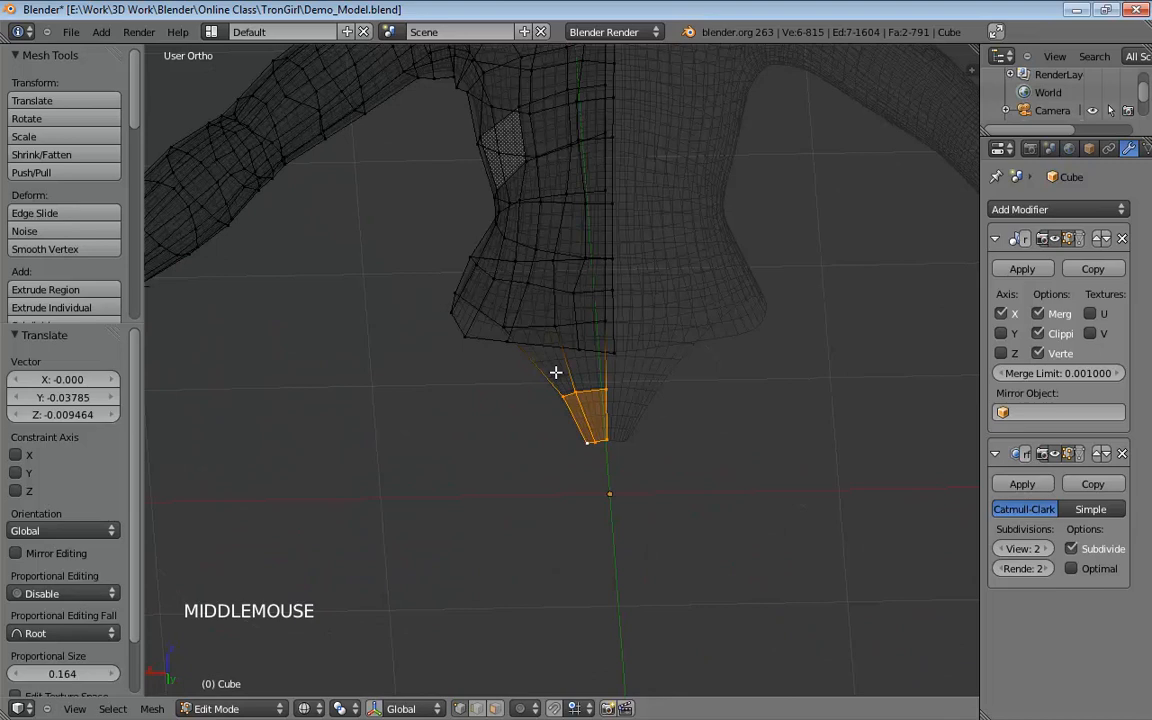
click(1060, 460)
middle_drag(640, 395, 632, 348)
drag(588, 328, 566, 327)
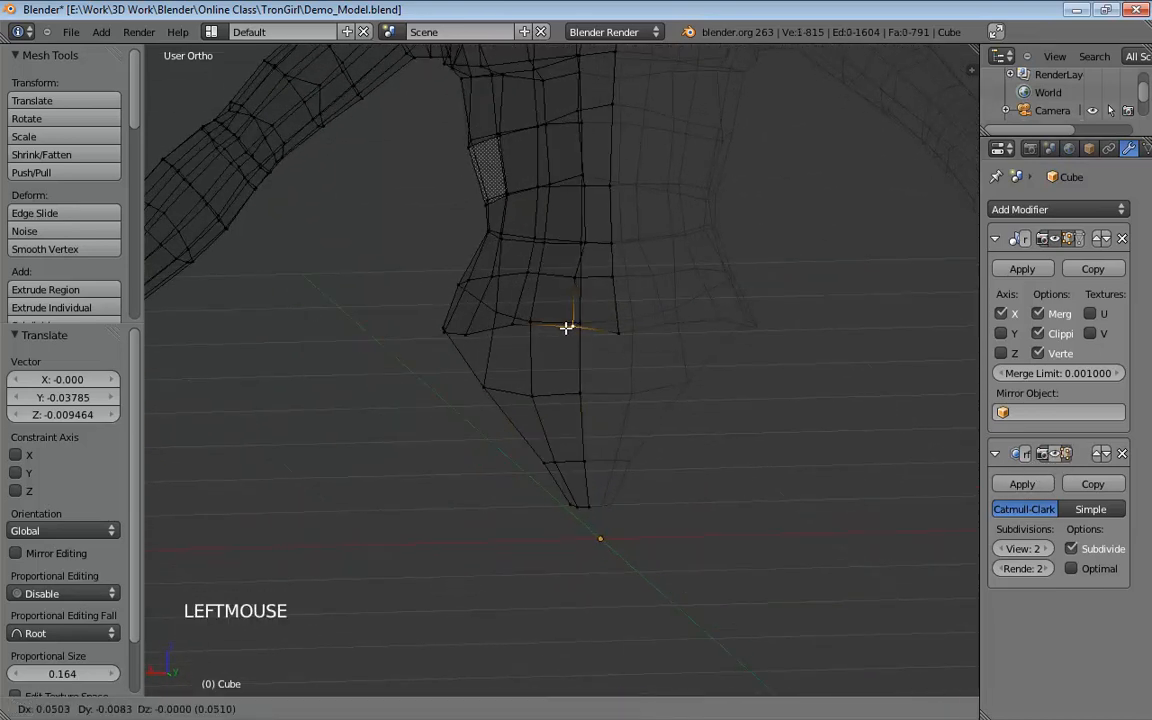
key(z)
middle_drag(568, 330, 595, 315)
drag(588, 252, 571, 248)
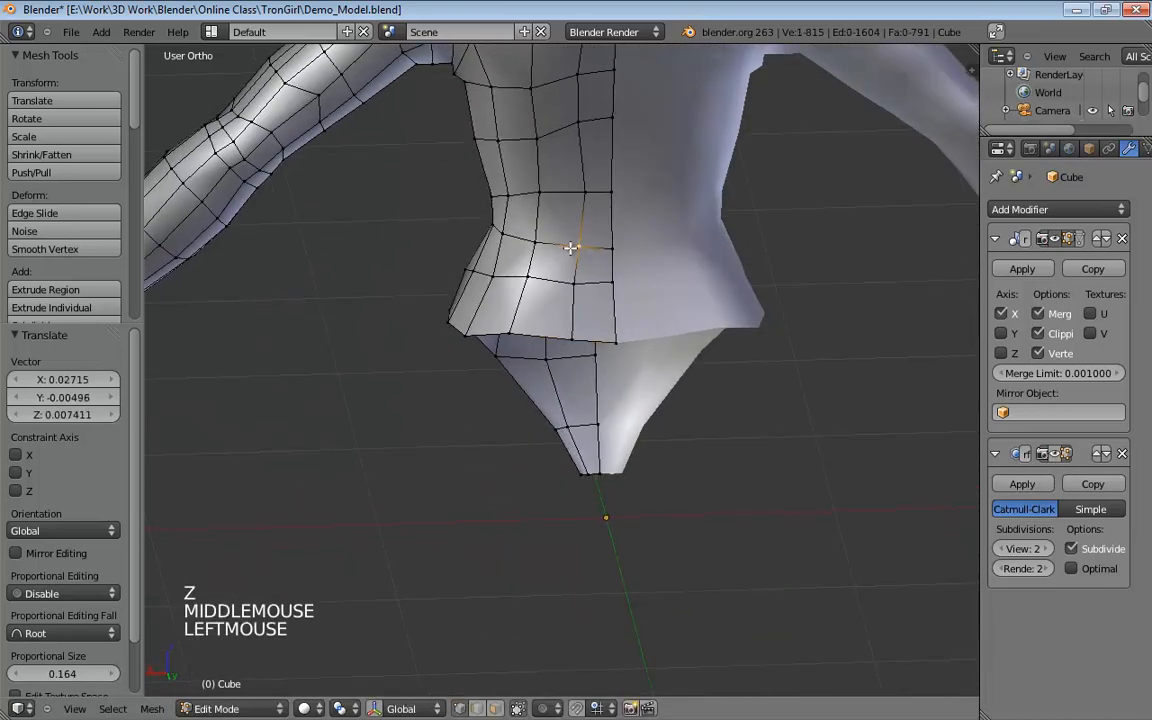
Extrude the two edges of the back's lower rim beside the centre line by about -0.079 in X, 0.148 in Y and -0.462 in Z.
middle_drag(578, 331, 548, 333)
key(ctrl+Tab)
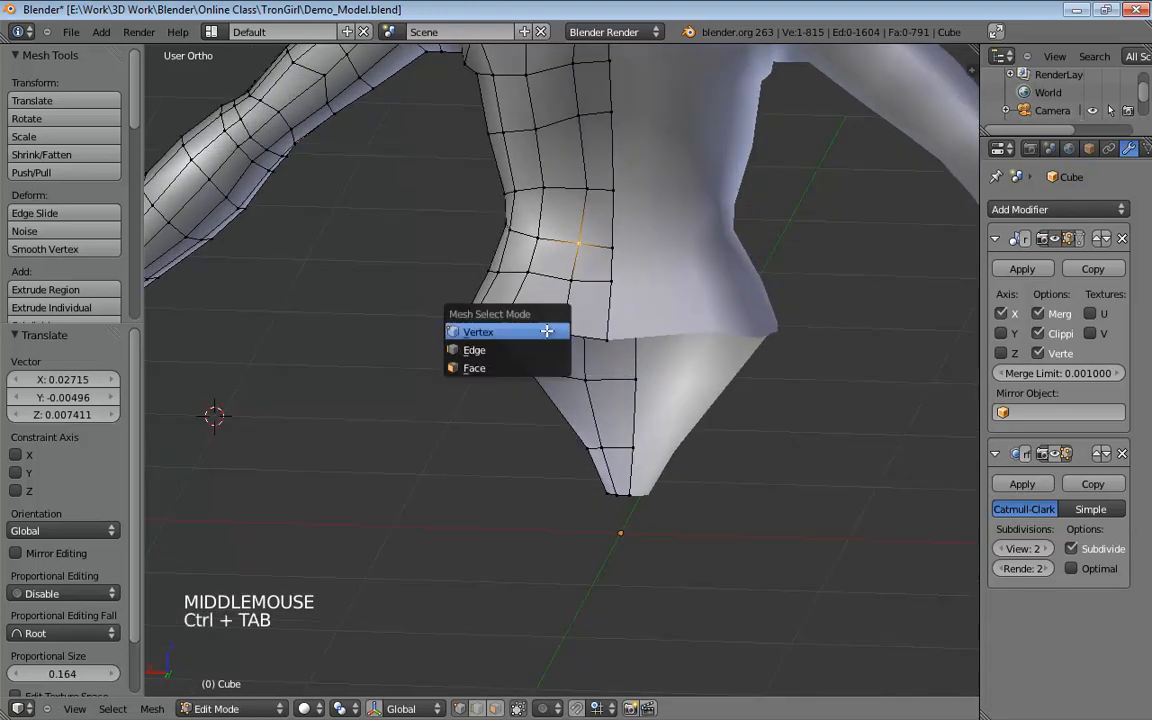
key(2)
middle_drag(609, 367, 597, 411)
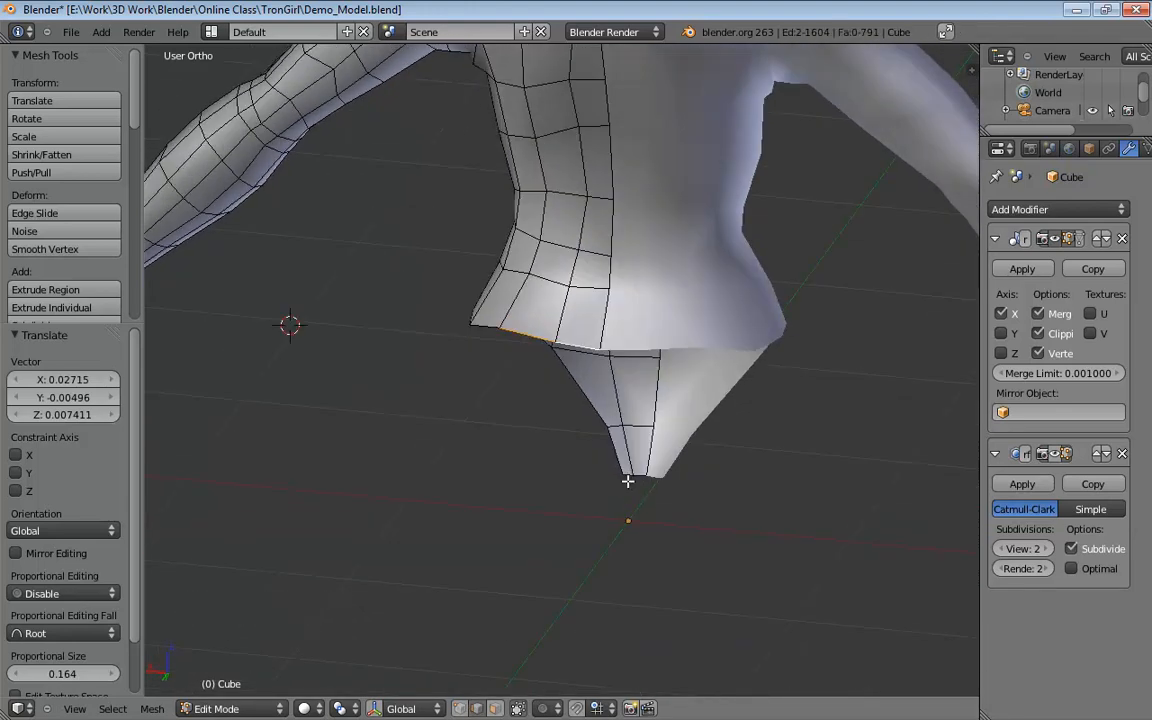
middle_drag(627, 481, 675, 476)
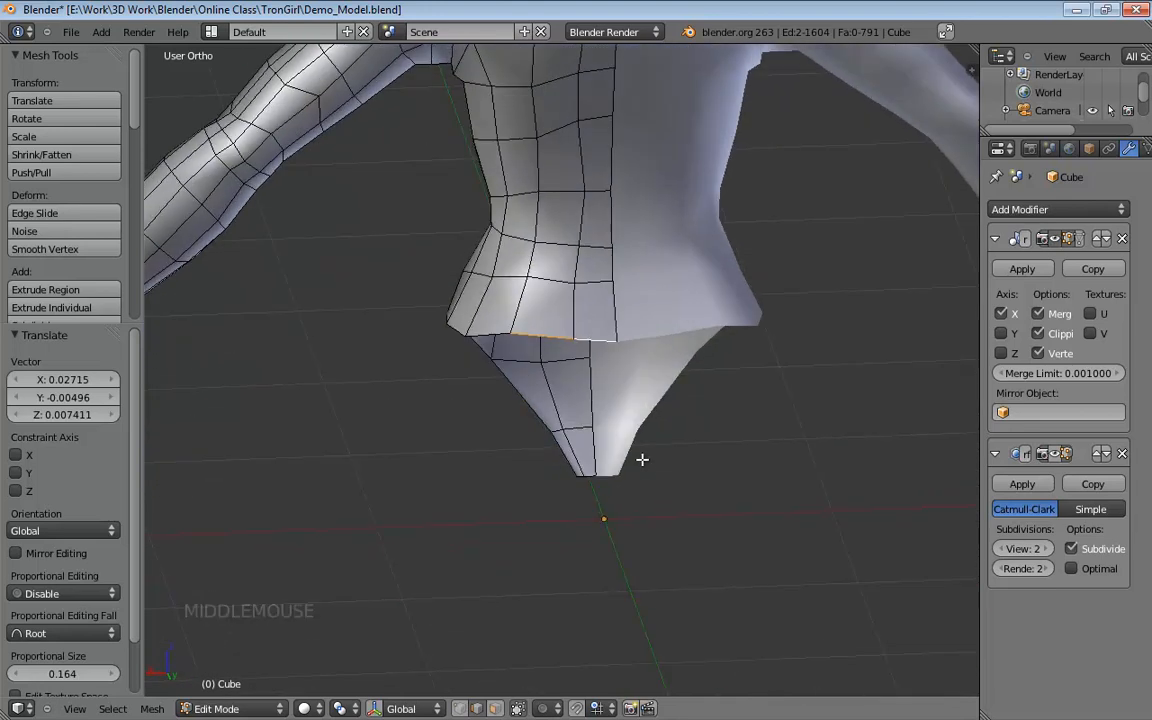
key(g)
right_click(661, 445)
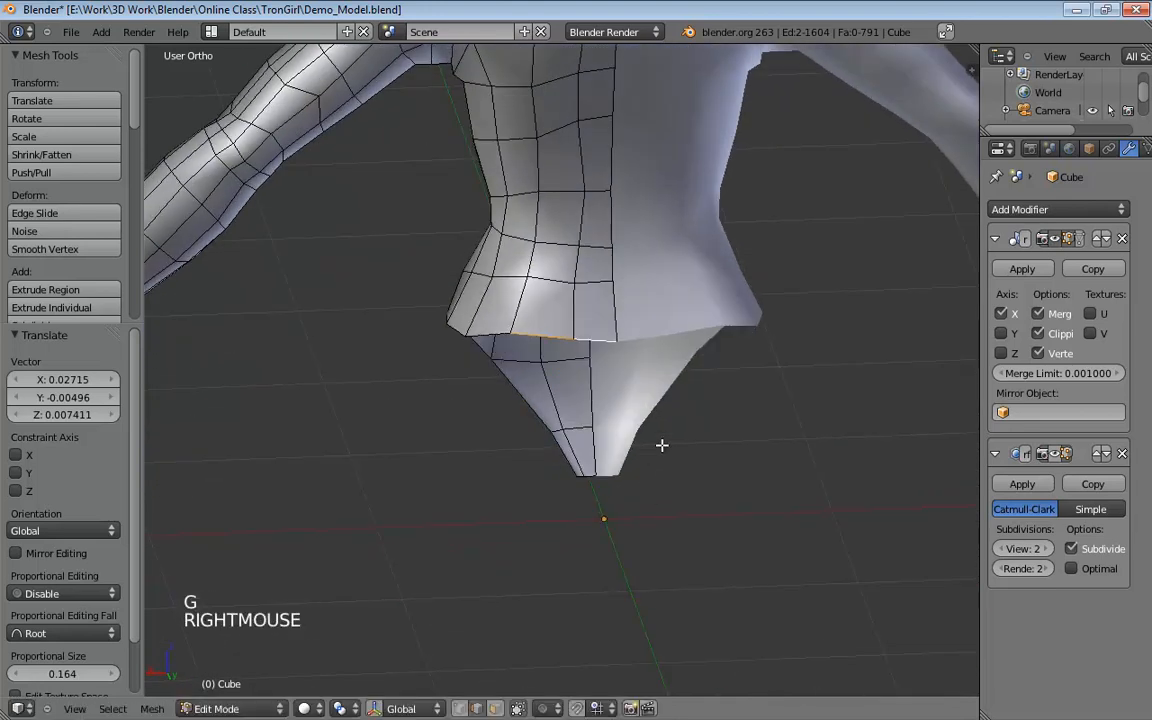
mouse_move(661, 445)
middle_down()
mouse_move(792, 391)
mouse_move(837, 403)
mouse_move(710, 414)
mouse_move(728, 417)
mouse_move(681, 432)
mouse_move(668, 455)
middle_up()
key(ctrl+Tab)
click(728, 396)
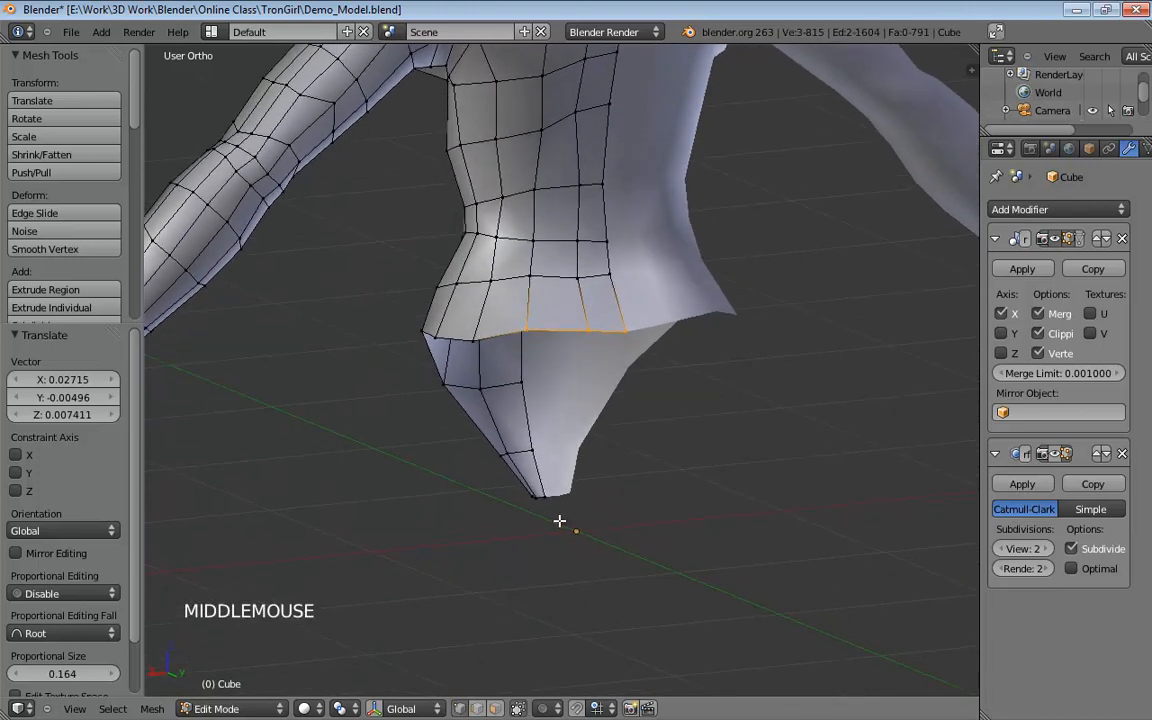
middle_drag(559, 521, 604, 499)
scroll(599, 352, up, 7)
mouse_move(603, 350)
middle_down()
mouse_move(671, 375)
mouse_move(550, 359)
mouse_move(553, 327)
mouse_move(597, 283)
mouse_move(675, 318)
mouse_move(542, 337)
mouse_move(625, 345)
mouse_move(589, 355)
middle_up()
scroll(638, 375, down, 3)
scroll(766, 306, down, 3)
key(ctrl+Tab)
click(540, 357)
key(e)
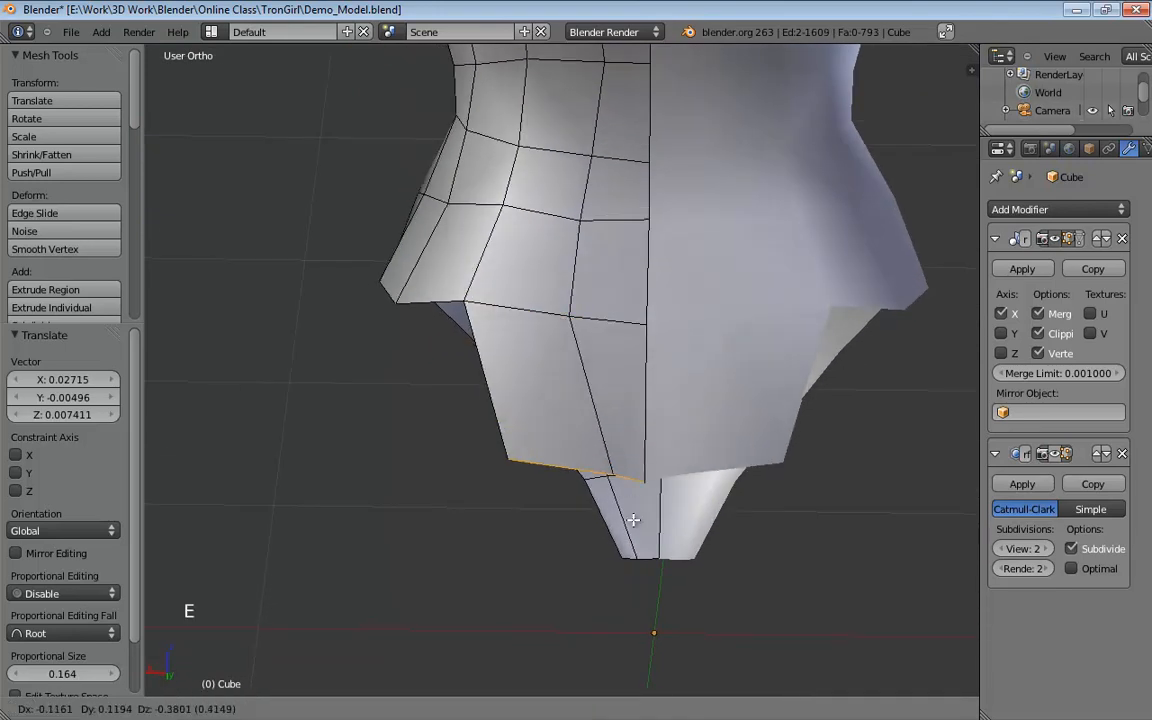
click(634, 530)
In the side view, raise the extruded end edges by about 0.052 in Z and 0.002 in Y to follow the buttock outline.
middle_drag(634, 530, 787, 460)
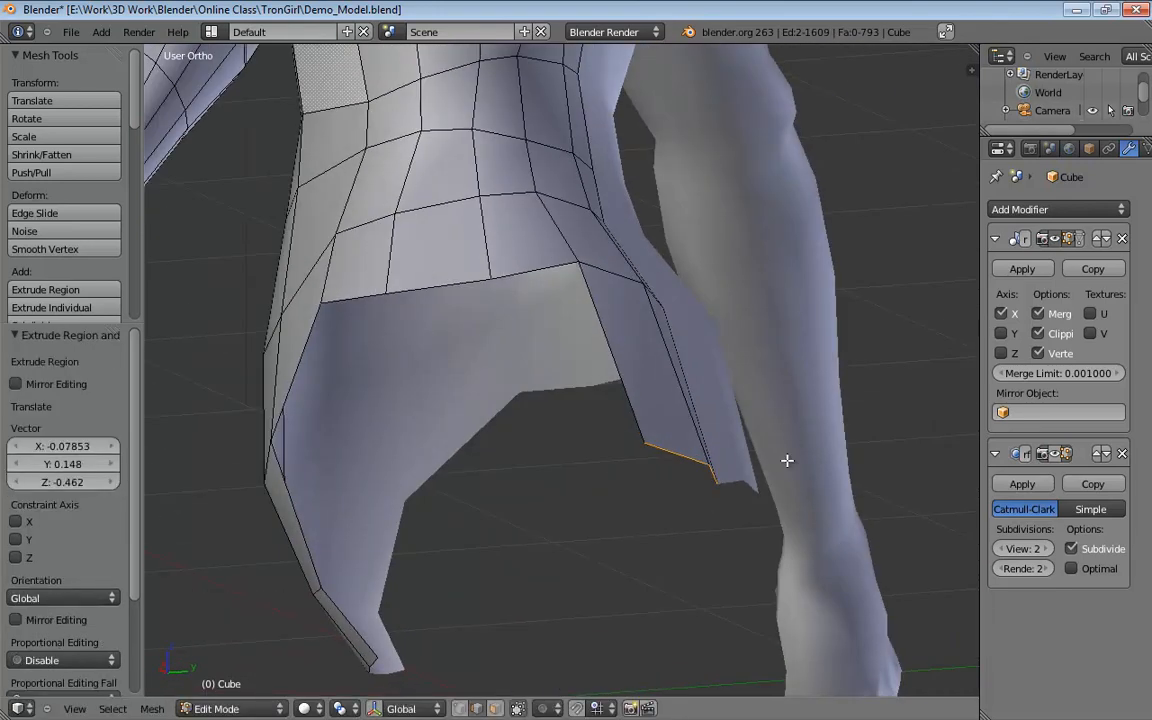
key(KP_1)
key(KP_3)
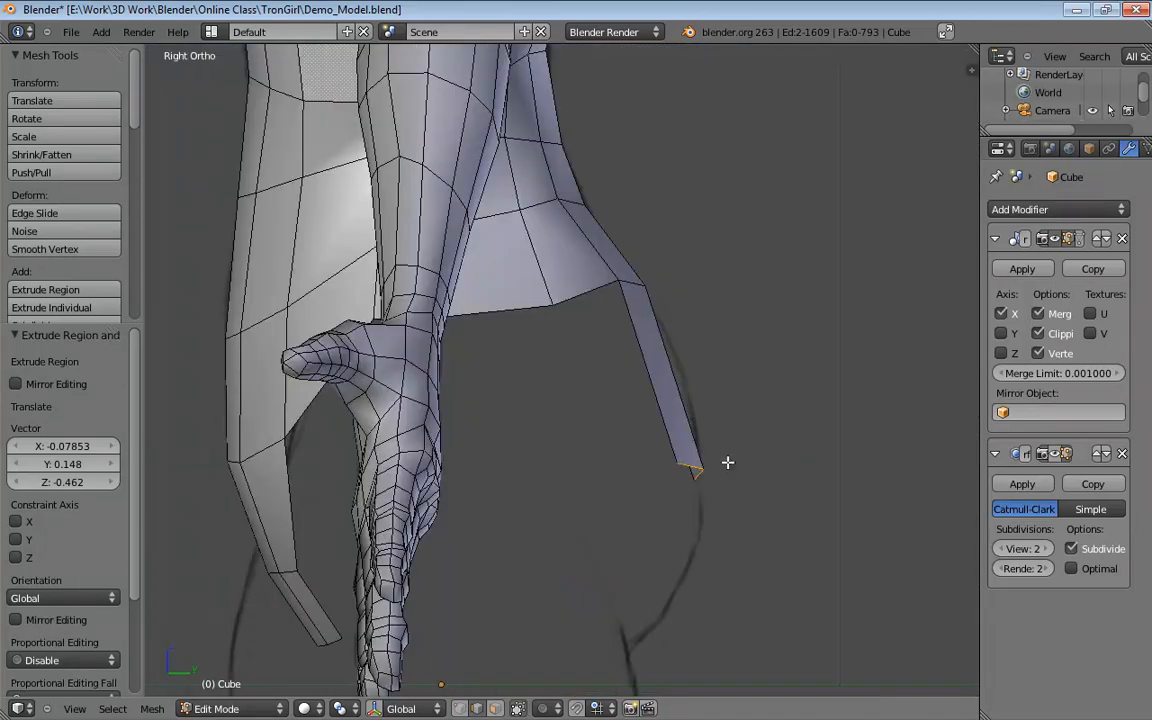
key(g)
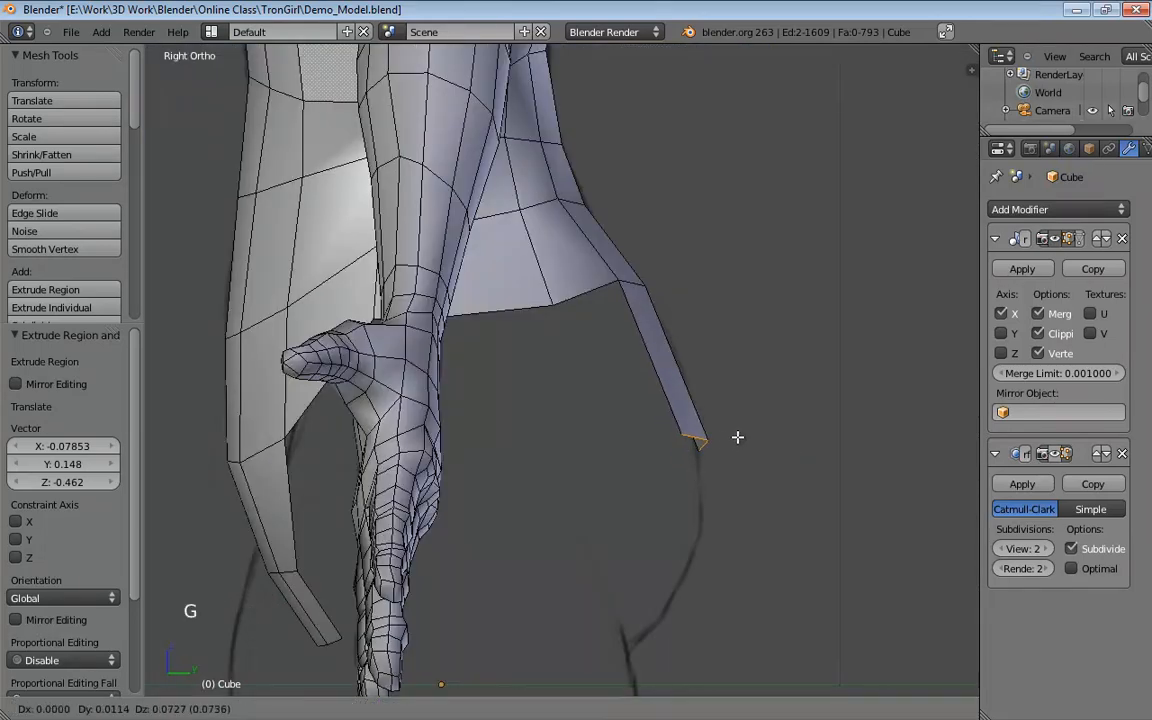
click(734, 445)
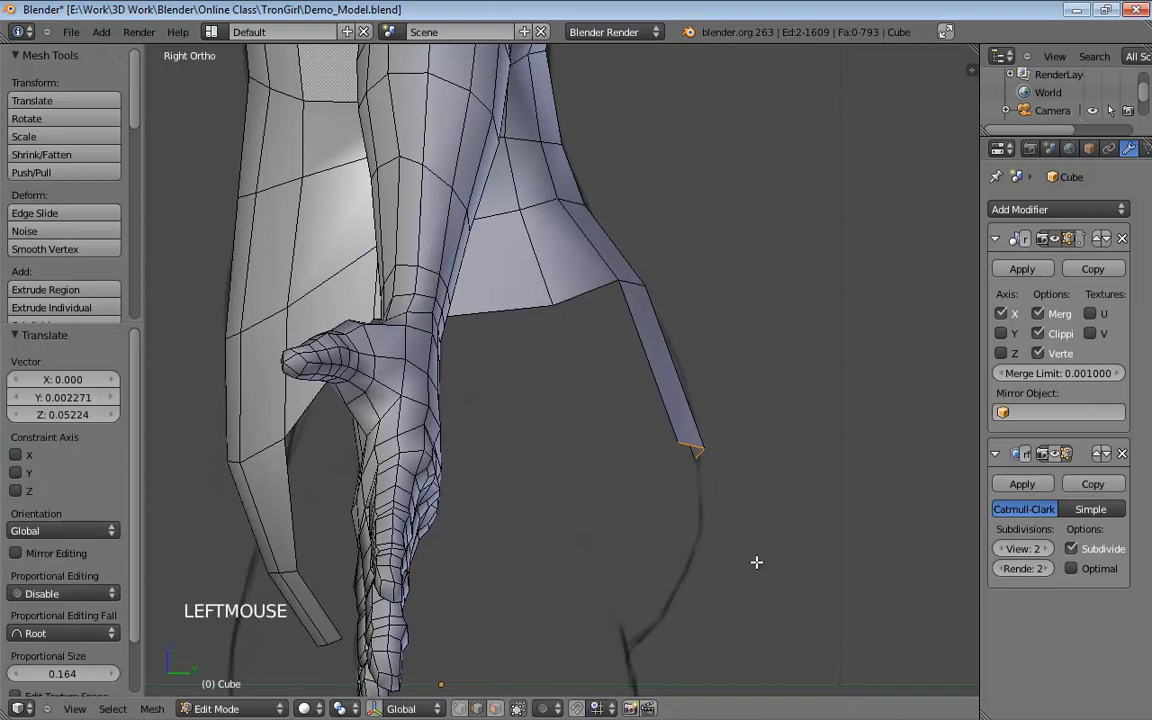
Extrude the end edges again toward the crotch, following the side reference, by about -0.166 in Y and -0.502 in Z.
key(e)
key(e)
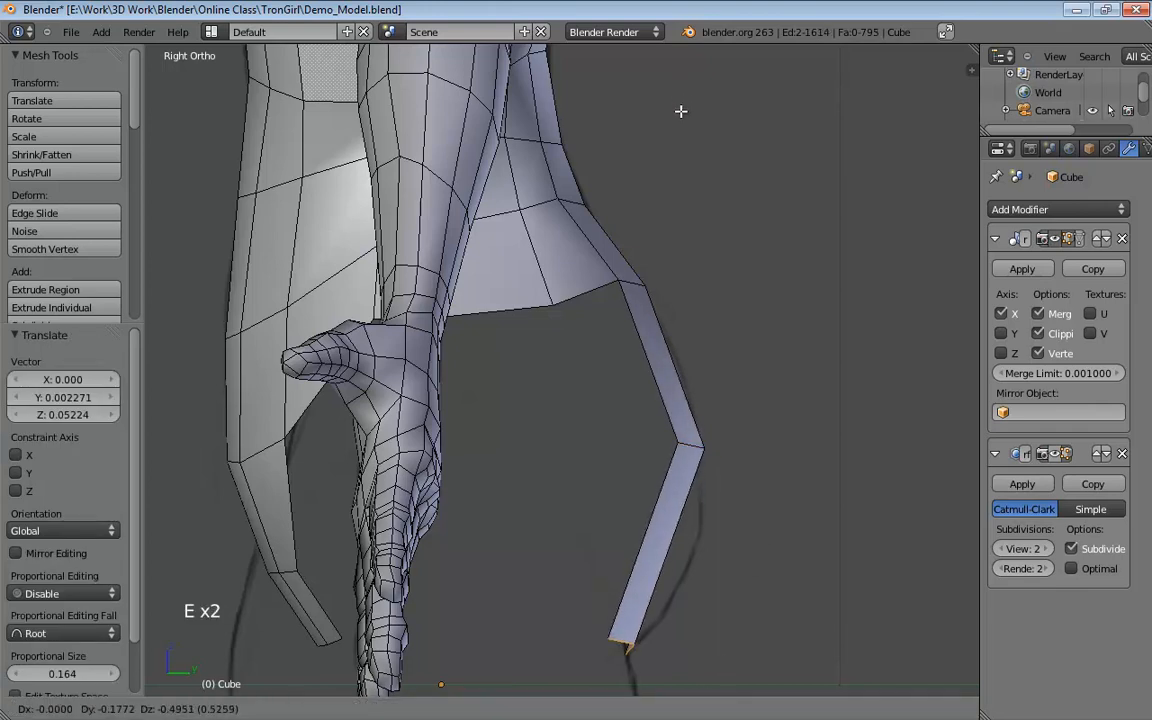
click(685, 109)
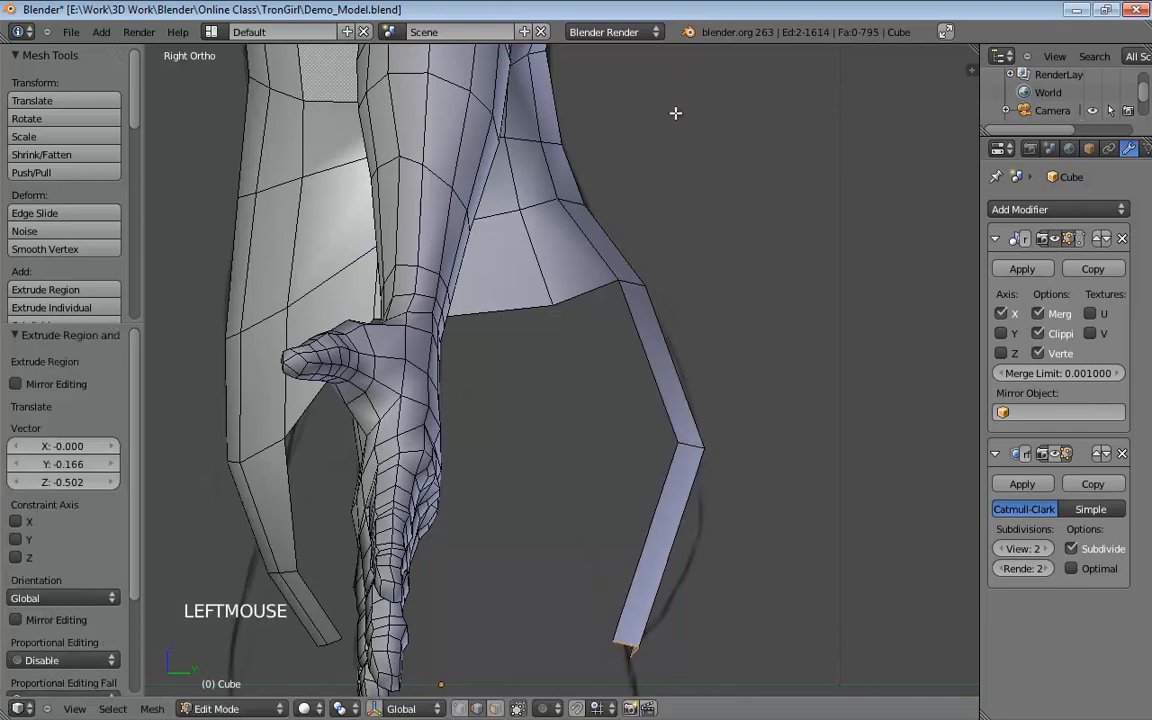
Taper the back strip by pulling its lower end vertices toward the centre line, the outermost by about -0.285 in X.
middle_drag(752, 263, 517, 345)
key(ctrl+Tab)
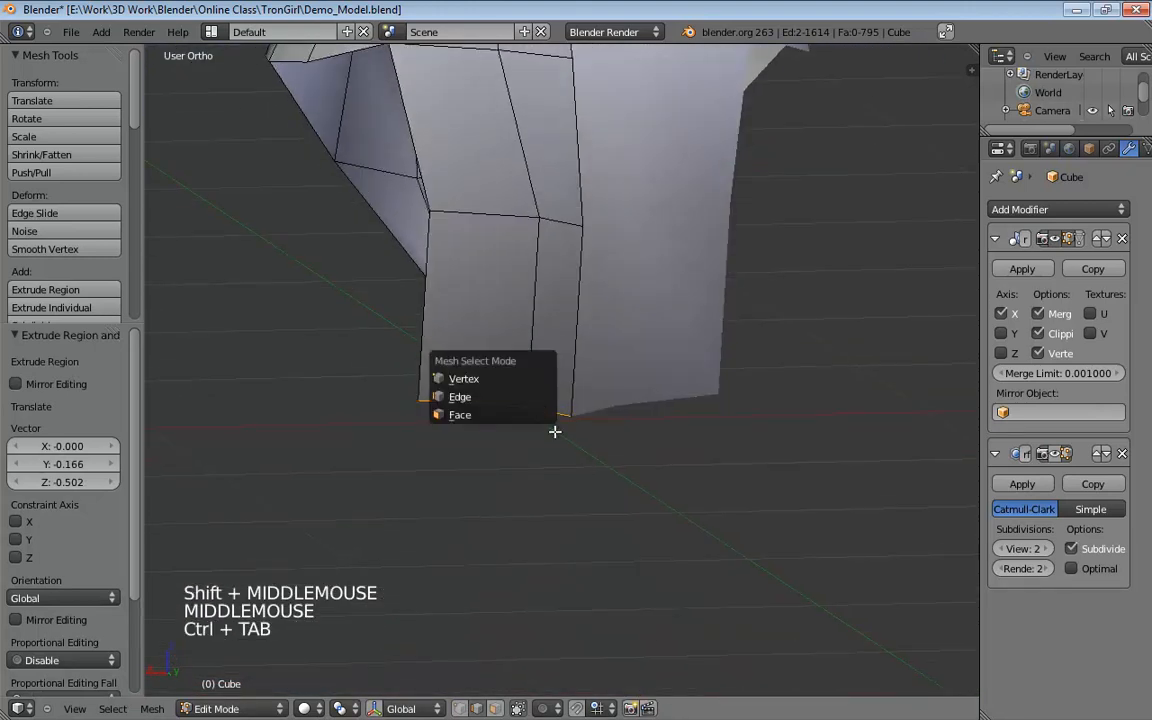
click(525, 397)
drag(531, 407, 558, 415)
drag(437, 403, 555, 420)
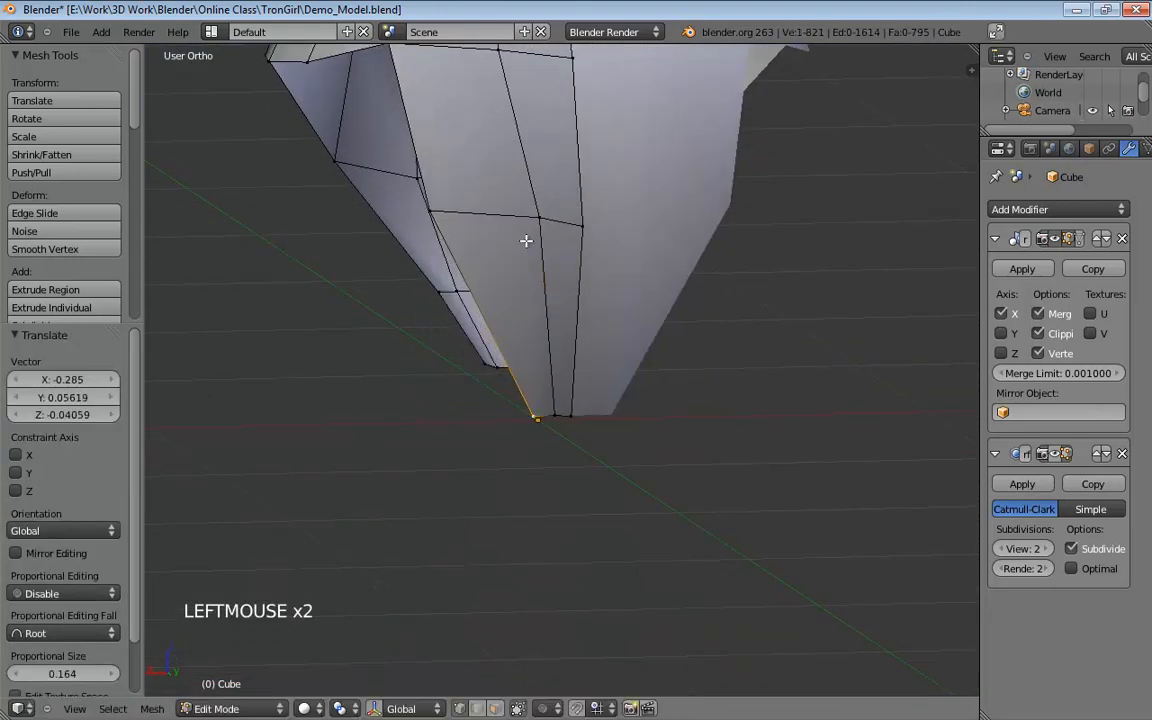
Pull the back strip's outer mid-row vertex inward and nudge the crotch-end vertex by about -0.007 in X.
click(436, 212)
shift+middle_drag(501, 198, 533, 284)
drag(447, 230, 464, 224)
shift+middle_drag(545, 334, 537, 290)
mouse_move(540, 318)
middle_down()
mouse_move(520, 273)
mouse_move(518, 285)
mouse_move(545, 301)
mouse_move(532, 337)
middle_up()
mouse_move(532, 337)
mouse_down()
mouse_move(535, 357)
mouse_move(540, 347)
mouse_up()
Bridge the end of the back strip to the front crotch edges with two new faces.
key(ctrl+Tab)
click(549, 362)
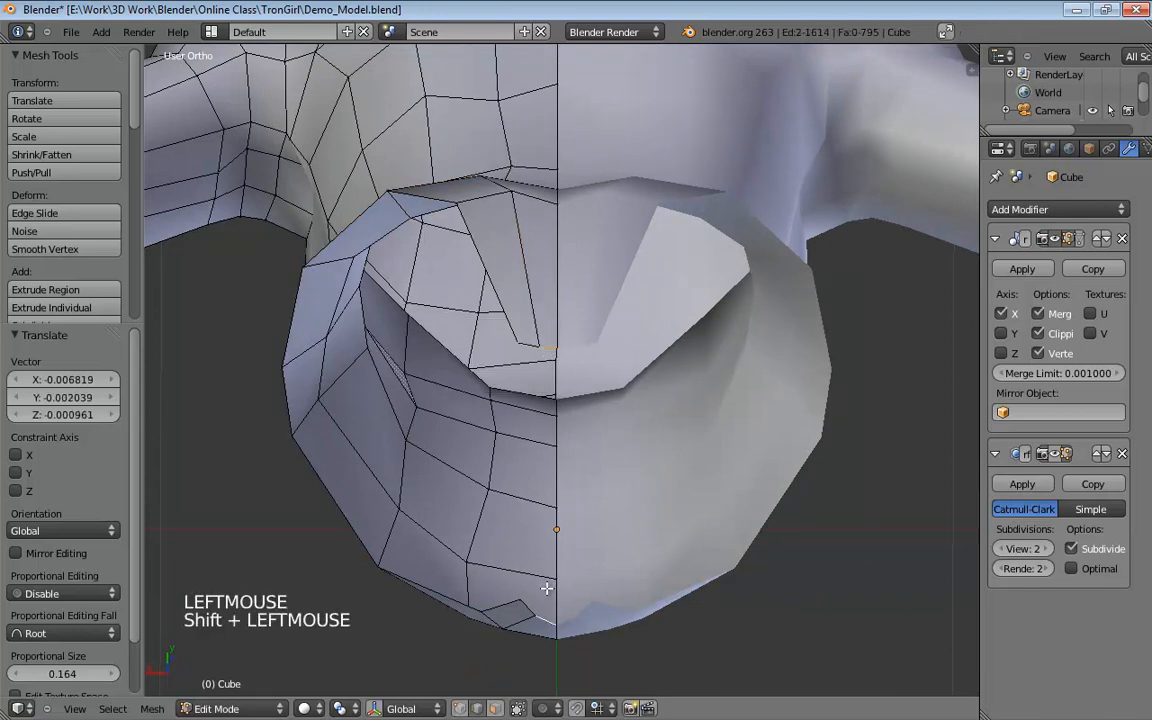
key(f)
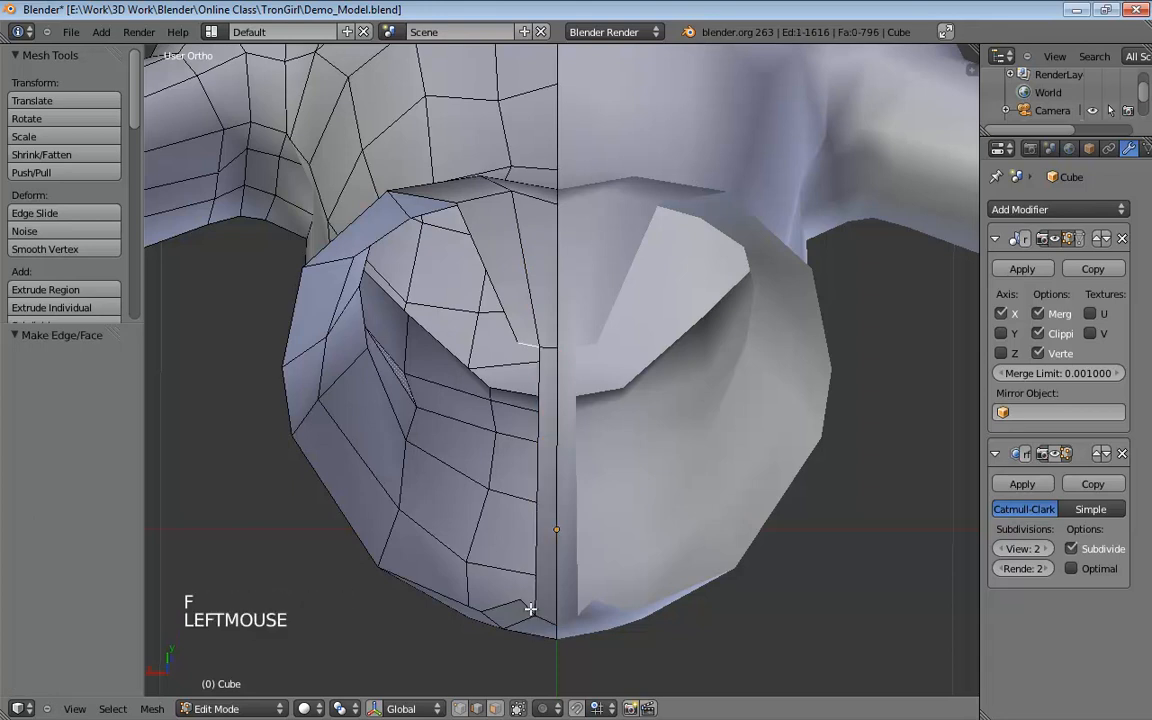
key(f)
Select the edge loop around the leg opening and examine its shape and edge flow from several angles.
middle_drag(609, 568, 538, 514)
key(ctrl+Tab)
click(567, 511)
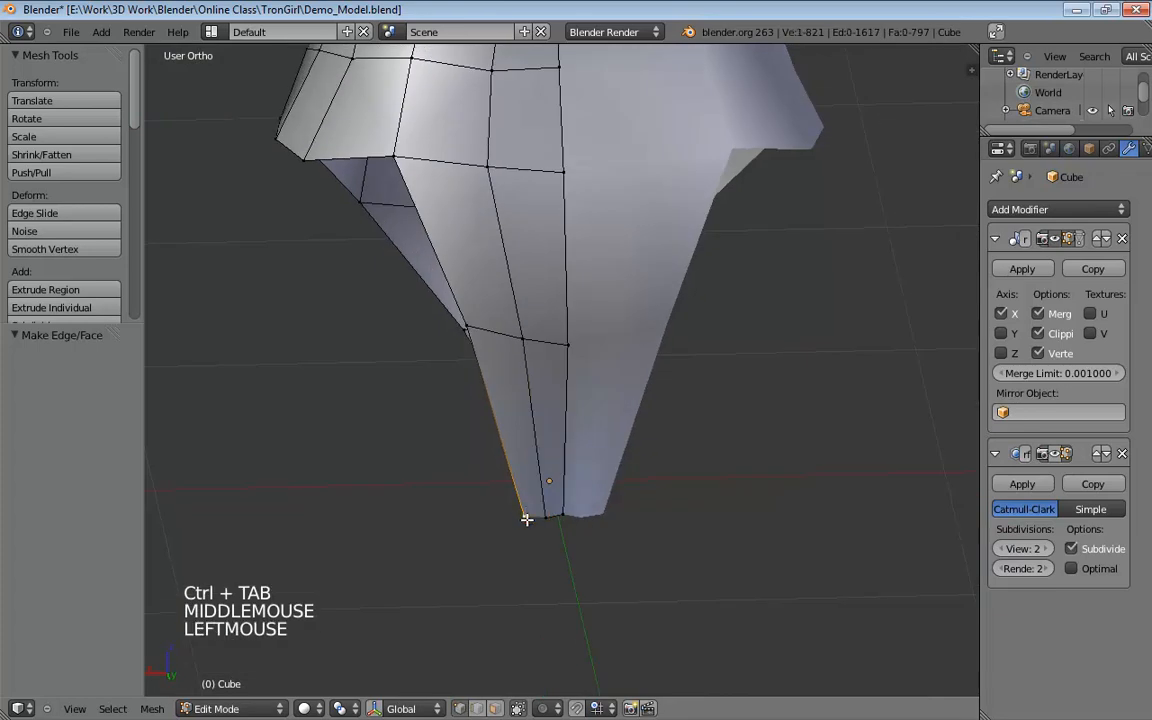
drag(526, 519, 526, 517)
key(ctrl+Tab)
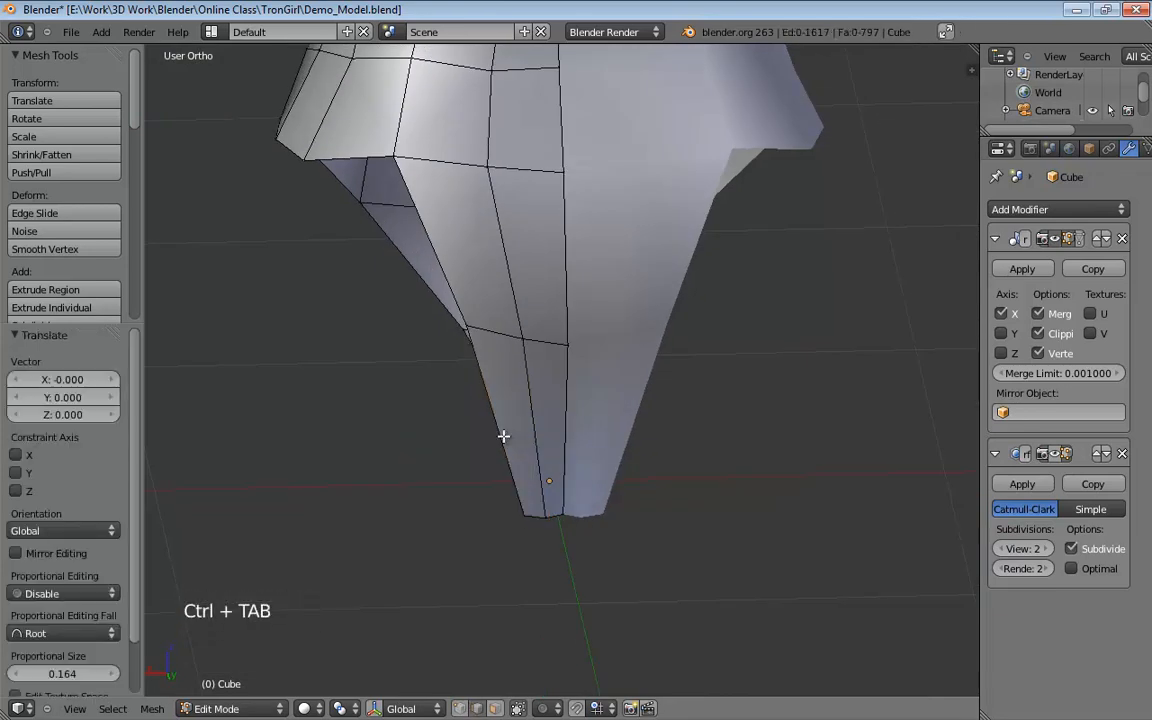
middle_drag(534, 433, 754, 371)
scroll(586, 414, down, 3)
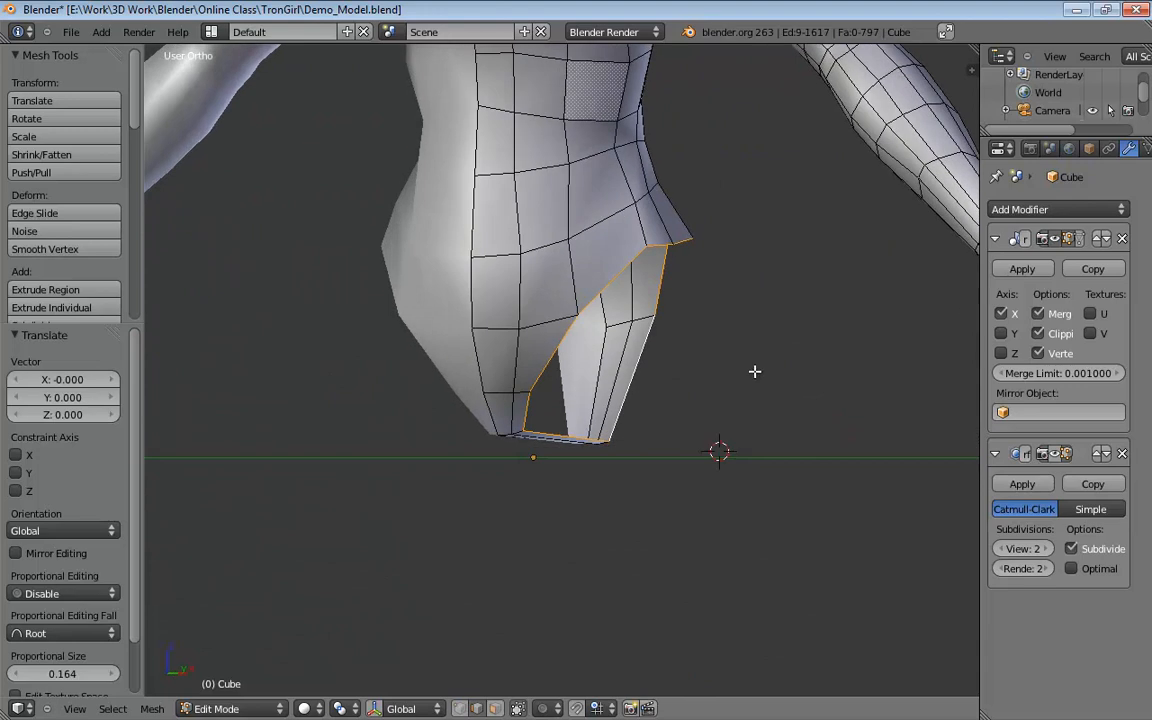
middle_drag(595, 291, 361, 317)
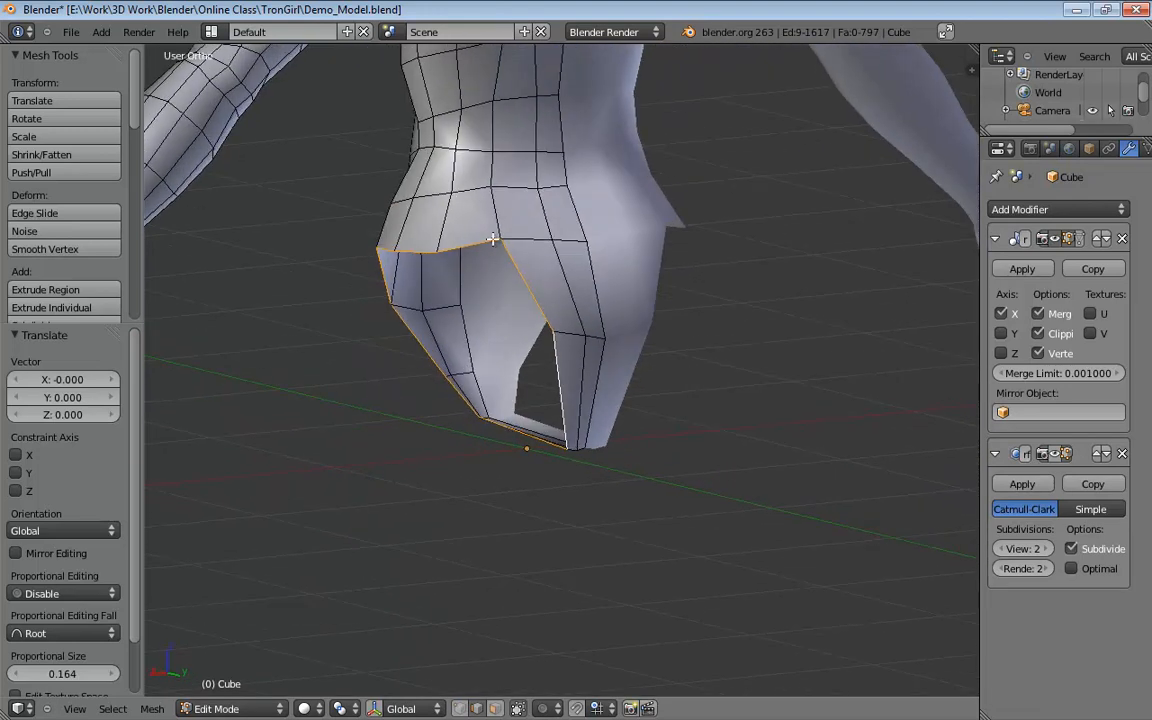
middle_drag(531, 329, 516, 351)
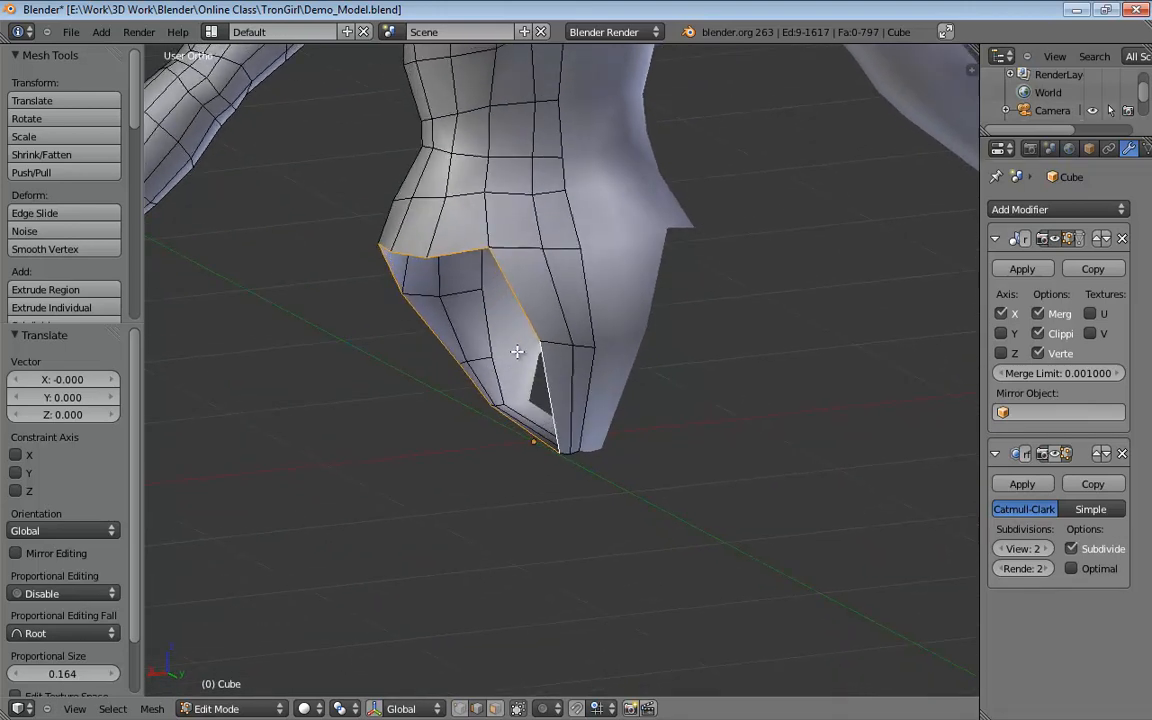
middle_drag(603, 490, 576, 416)
scroll(712, 482, down, 3)
mouse_move(618, 376)
middle_down()
mouse_move(525, 404)
mouse_move(508, 358)
mouse_move(470, 368)
mouse_move(553, 378)
mouse_move(594, 361)
mouse_move(617, 342)
mouse_move(622, 298)
middle_up()
scroll(535, 383, up, 3)
key(z)
key(z)
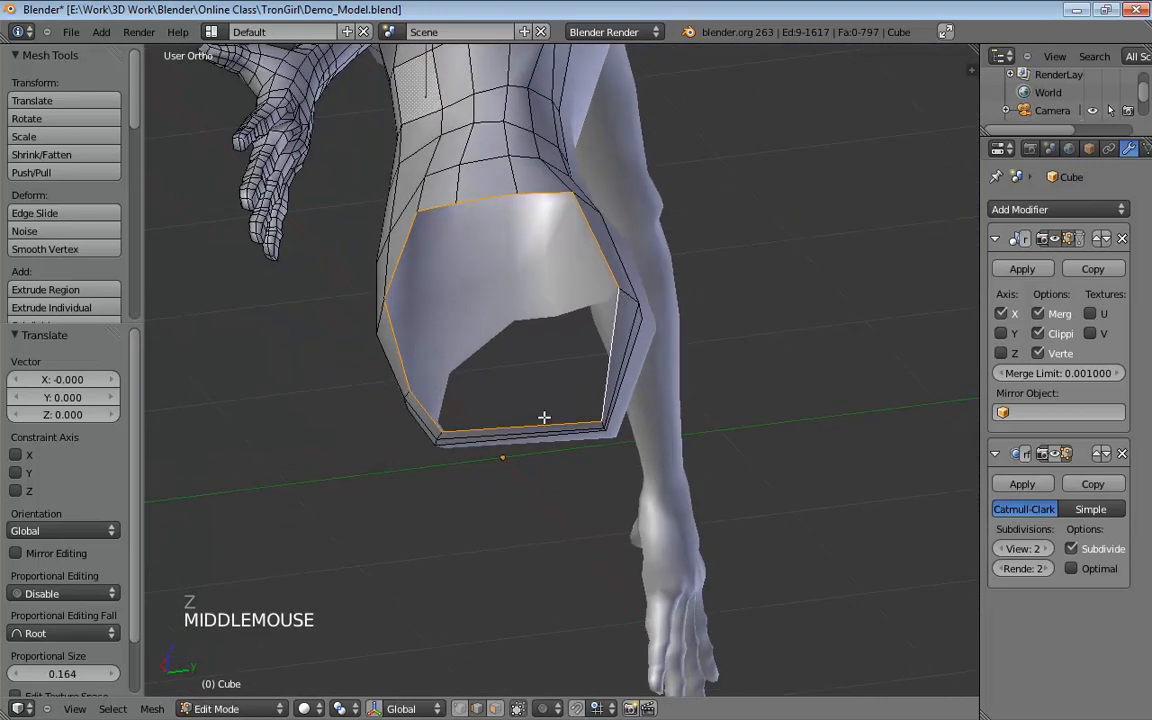
Add a centred loop cut across the two bridging faces under the crotch.
key(ctrl+r)
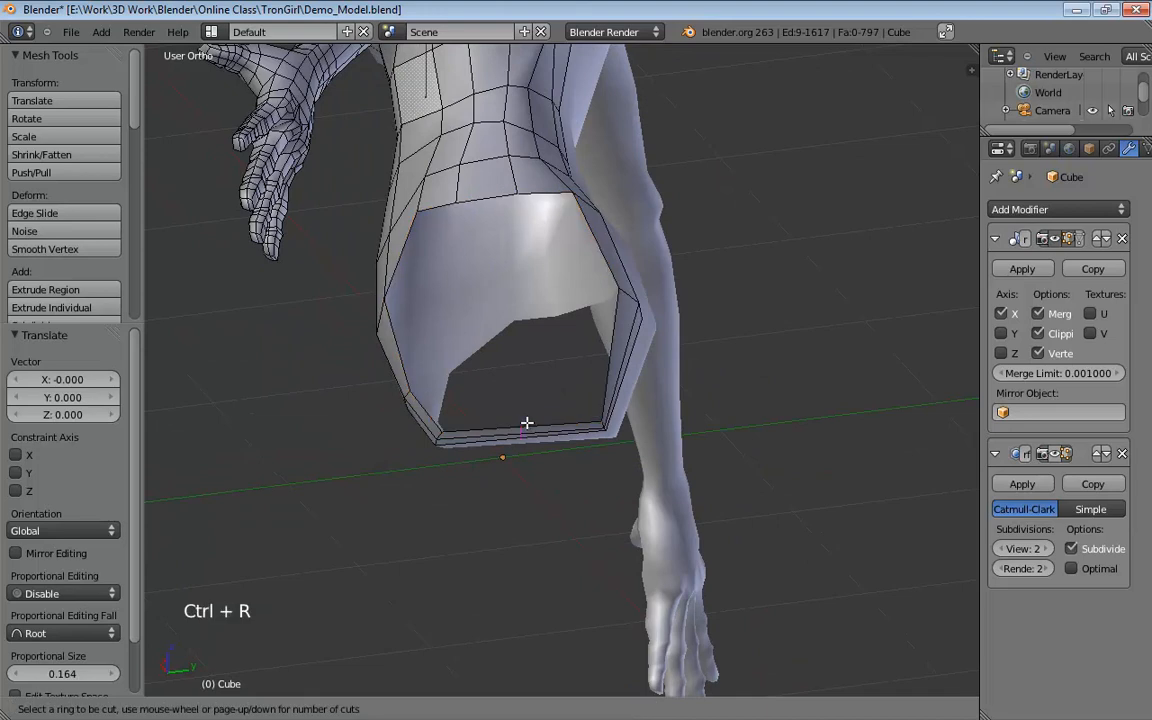
click(525, 429)
right_click(527, 432)
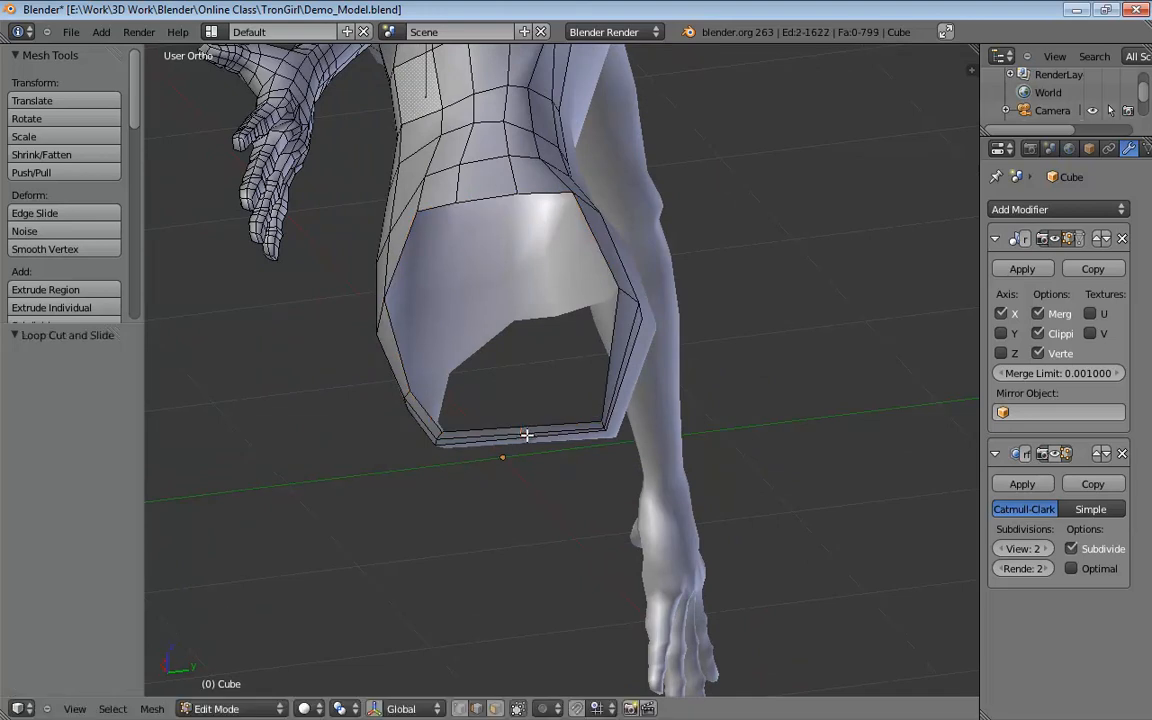
middle_drag(527, 432, 625, 436)
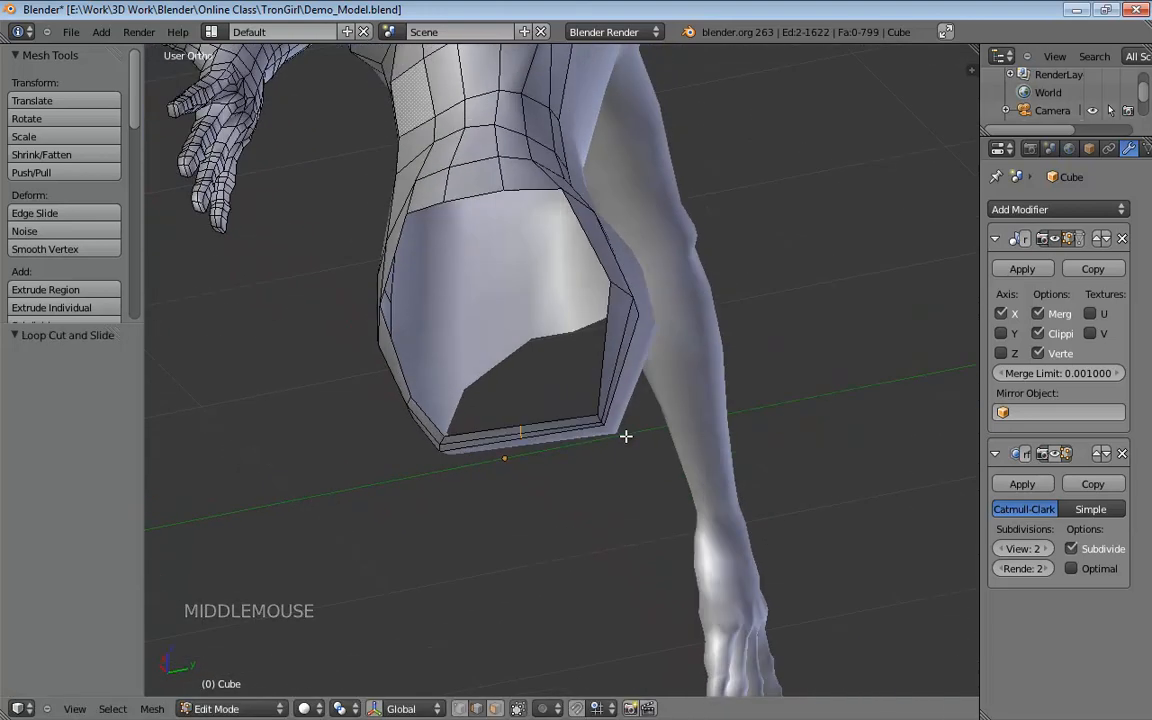
Reposition the crotch strip's vertices to round the underside of the leg opening.
key(ctrl+Tab)
click(600, 431)
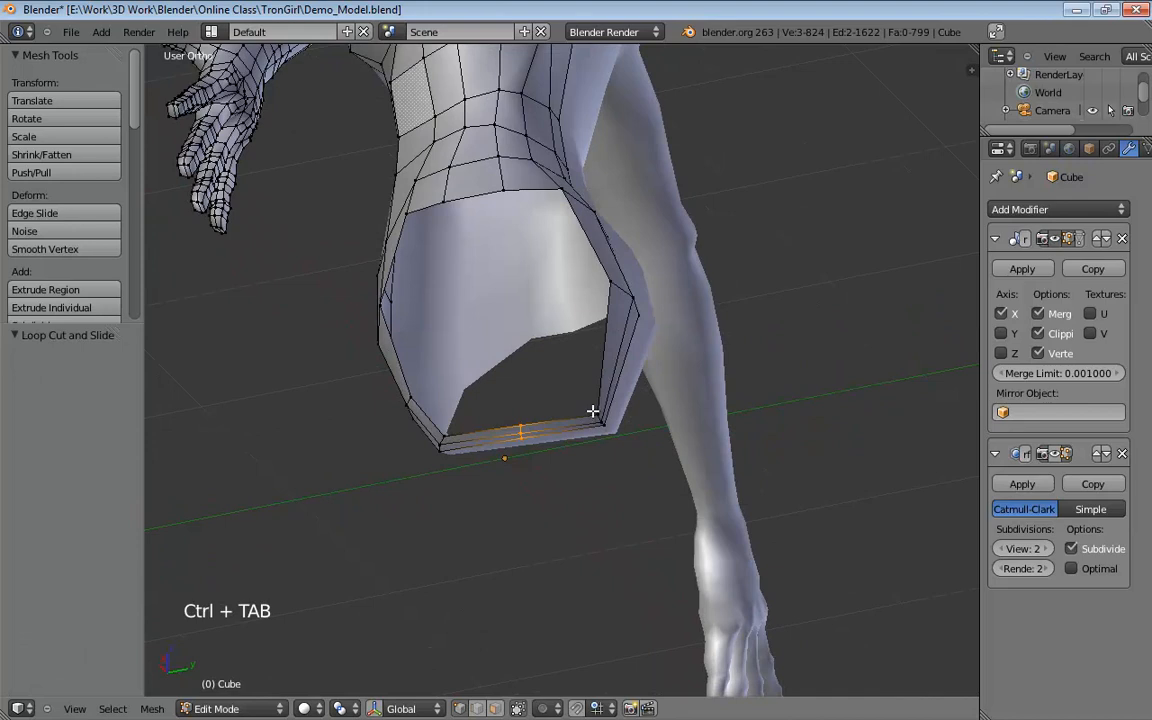
middle_drag(647, 438, 533, 329)
key(KP_5)
key(g)
click(656, 408)
Raise the back strip's mid-row centre vertex about 0.011 in Z, then nudge the neighbouring vertices by up to 0.010 in Y to smooth the buttock curve.
drag(554, 307, 560, 297)
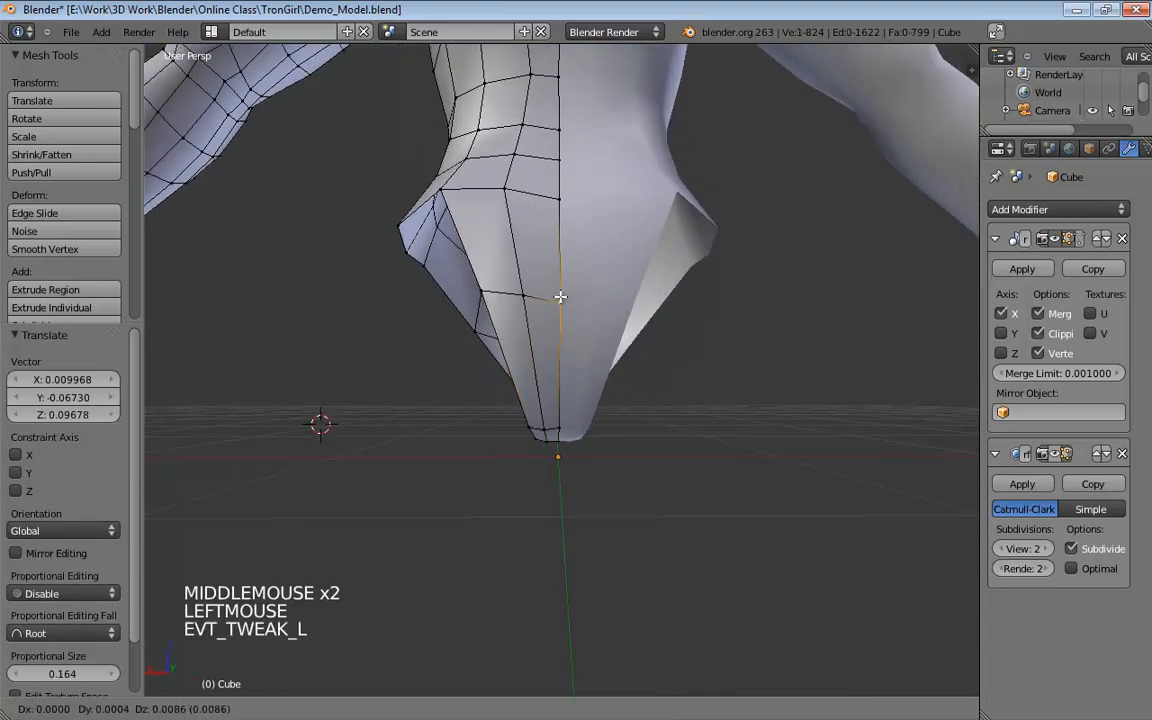
middle_drag(560, 297, 657, 435)
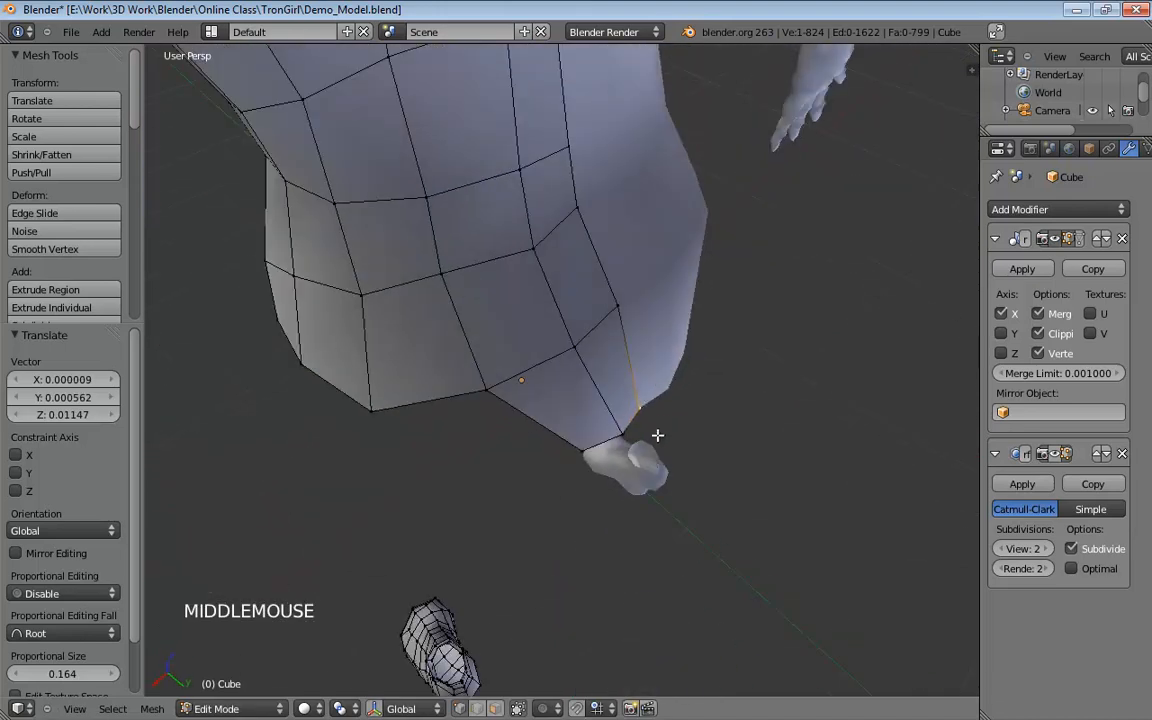
drag(638, 399, 625, 417)
middle_drag(625, 417, 685, 386)
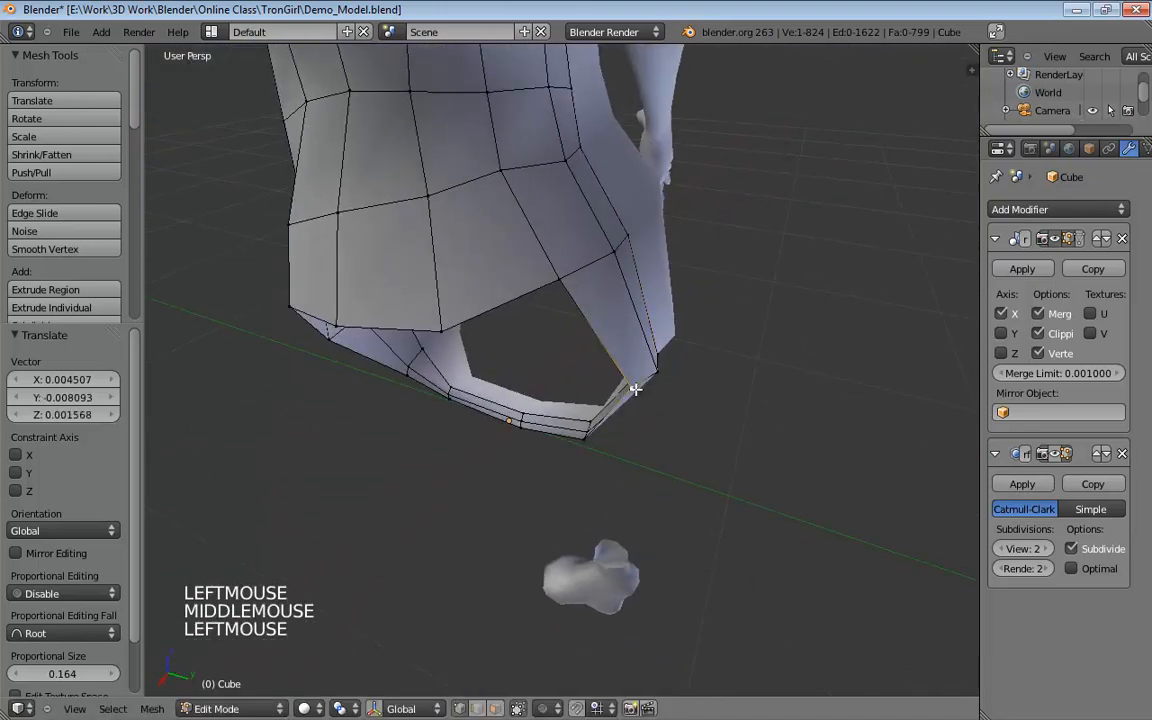
drag(635, 389, 640, 388)
middle_drag(640, 388, 658, 303)
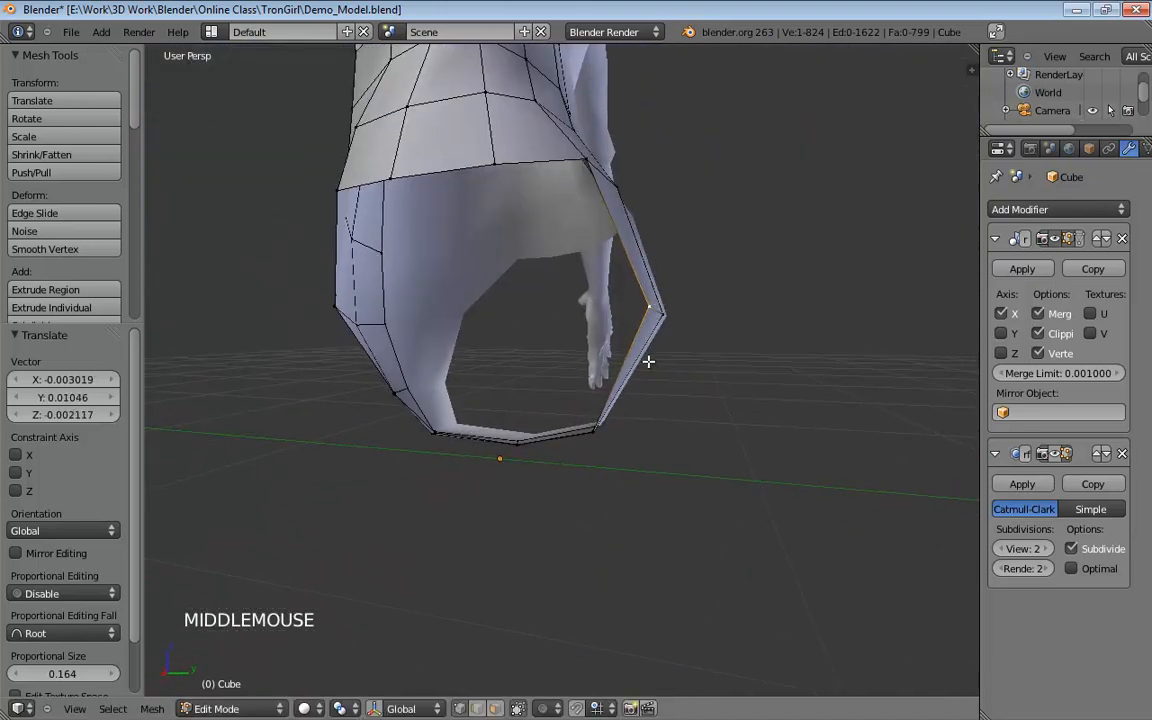
Select the open edge loop at the top of the boot and line it up with the leg outline in the front orthographic view.
scroll(591, 450, down, 6)
middle_drag(615, 491, 597, 429)
scroll(555, 519, up, 6)
scroll(666, 450, down, 2)
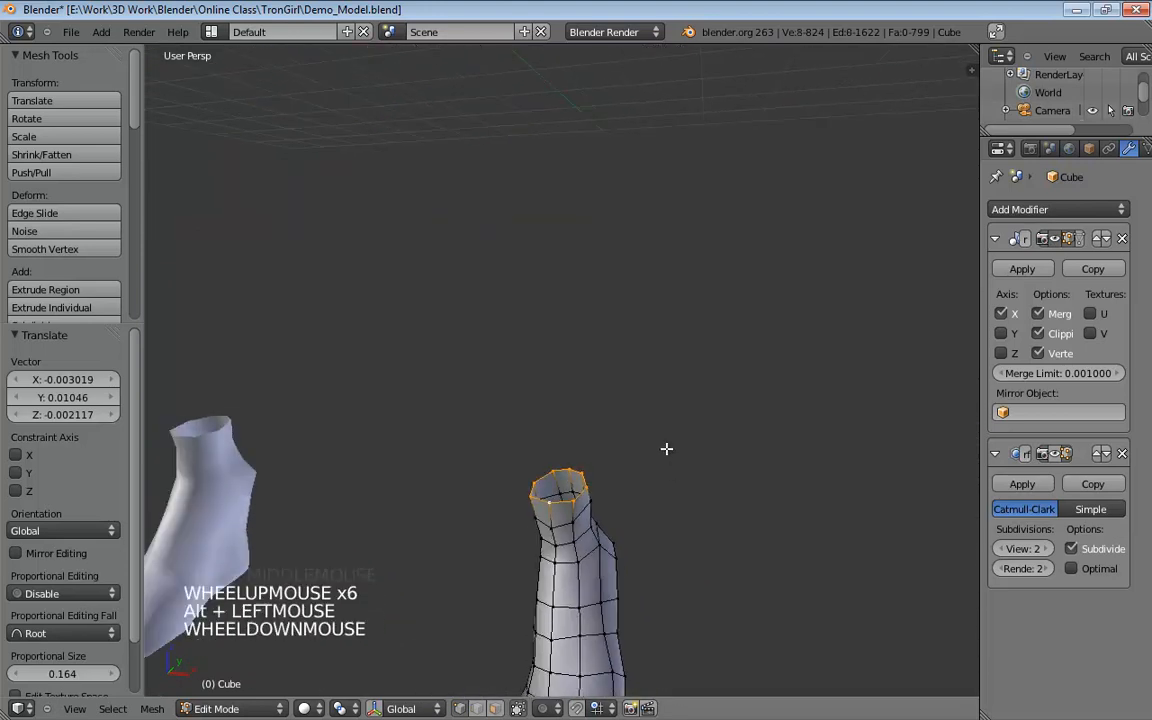
shift+middle_drag(633, 391, 732, 445)
scroll(695, 484, down, 5)
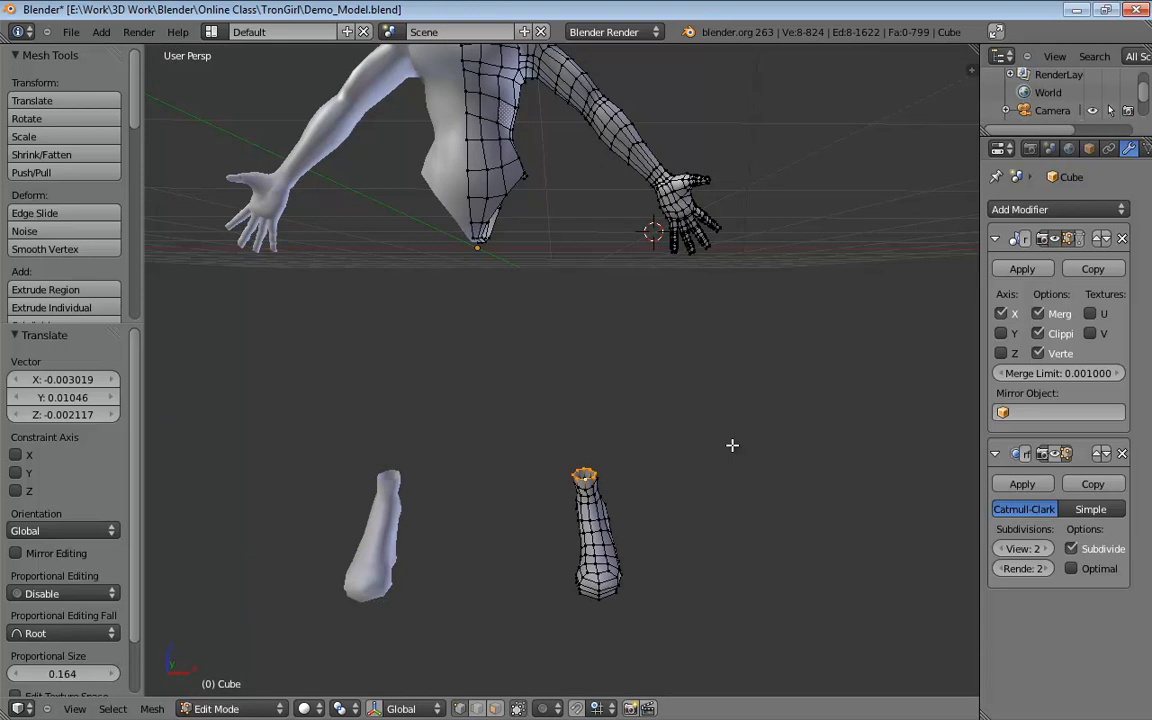
key(KP_1)
key(KP_5)
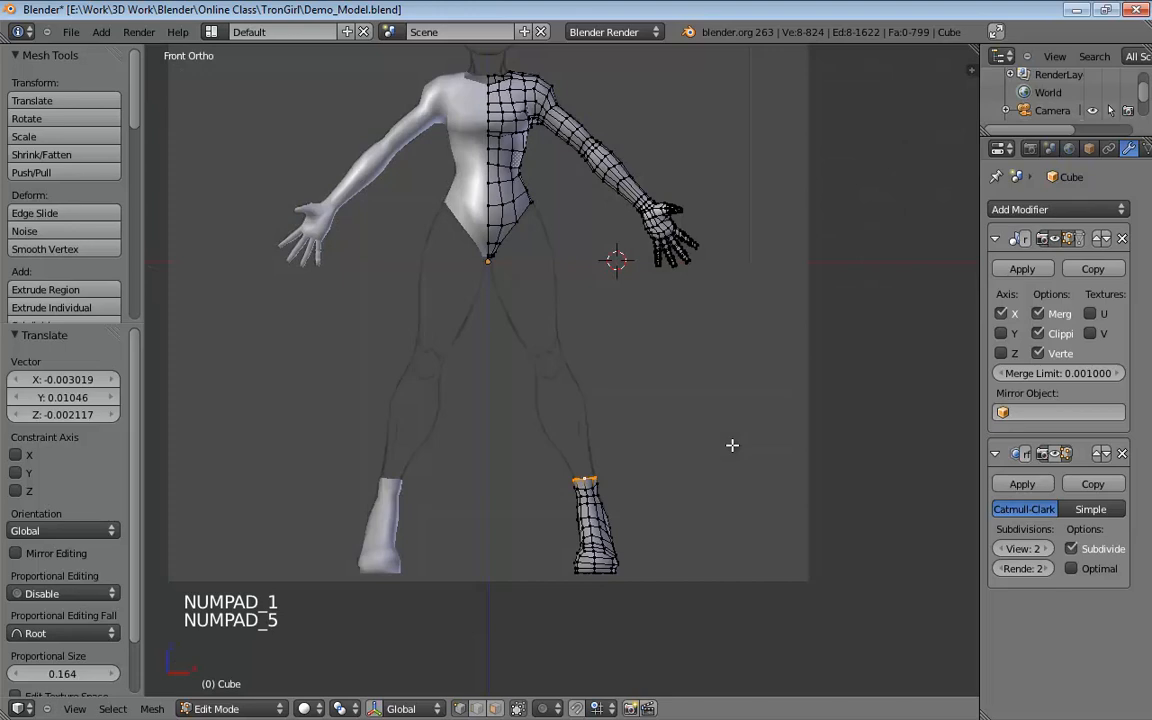
Extrude the open ankle loop in front view up to the hip, about 3.53 in Z and -1.0 in X.
shift+middle_drag(732, 445, 625, 479)
key(e)
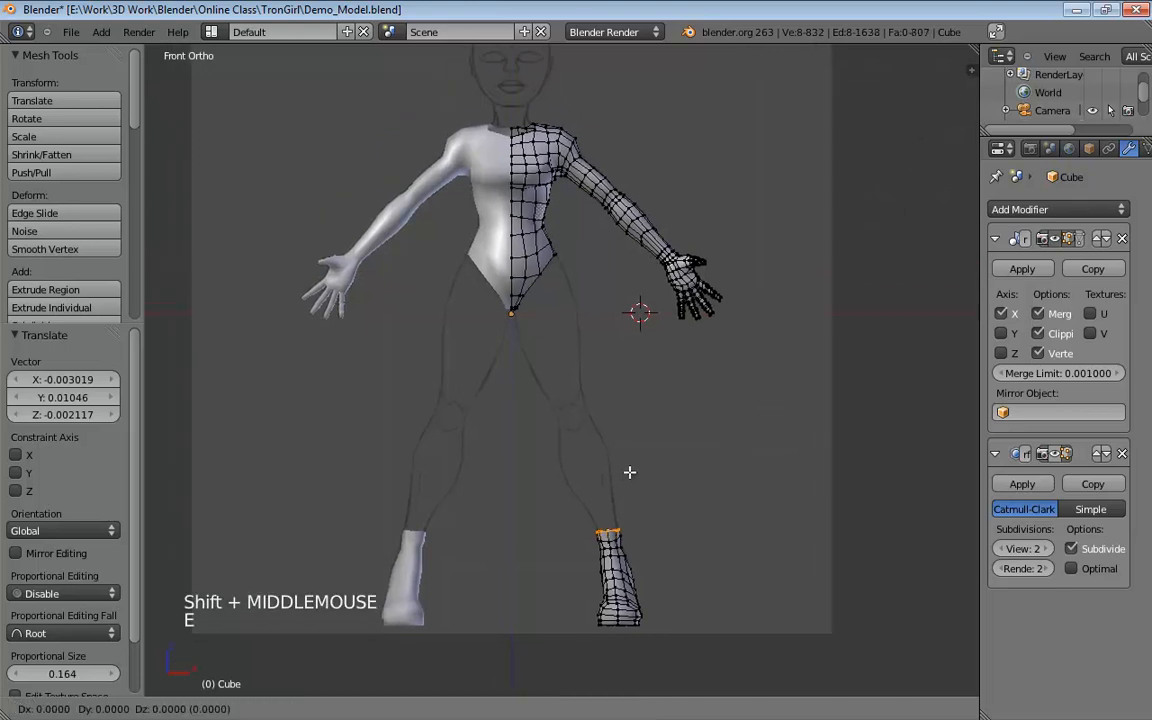
click(565, 247)
Fit the extruded loop to the thigh outline of the front reference, rotating it about -24° and scaling it by about 2.9.
shift+middle_drag(535, 250, 622, 357)
scroll(658, 452, up, 9)
shift+middle_drag(658, 452, 694, 327)
key(r)
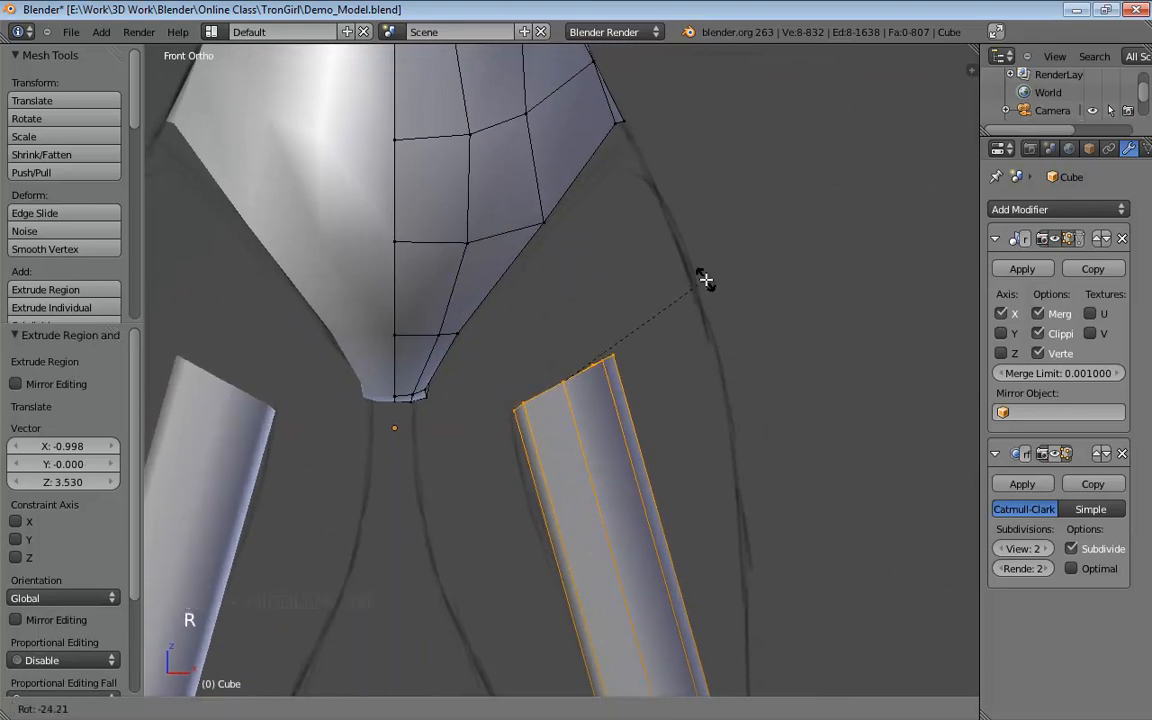
click(705, 283)
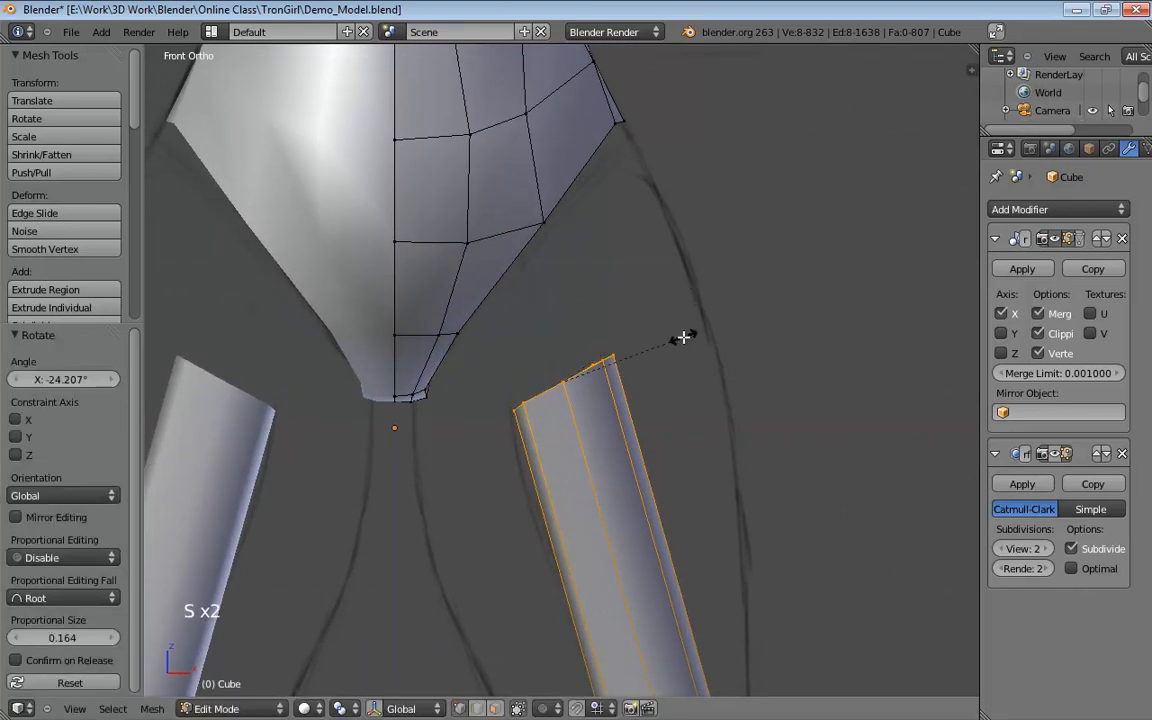
click(917, 275)
key(g)
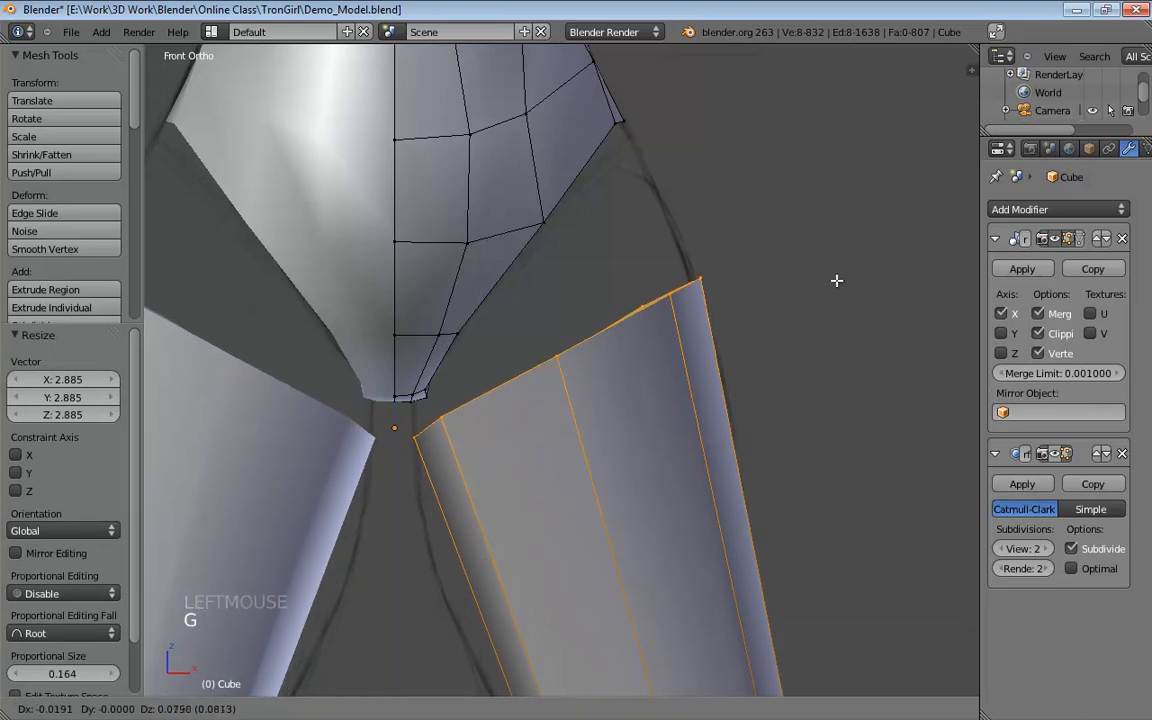
click(839, 286)
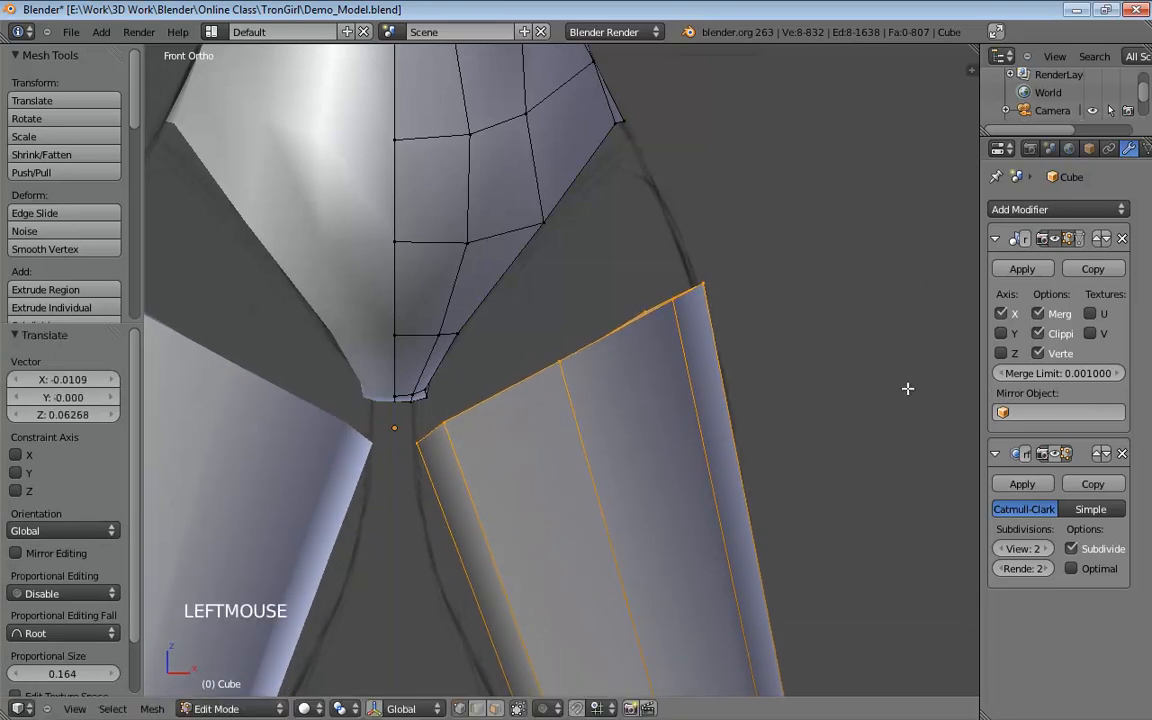
Move the thigh's upper loop in side view about -0.18 in Y and -0.05 in Z, and display the mesh as wireframe.
key(KP_3)
shift+middle_drag(907, 389, 748, 349)
key(g)
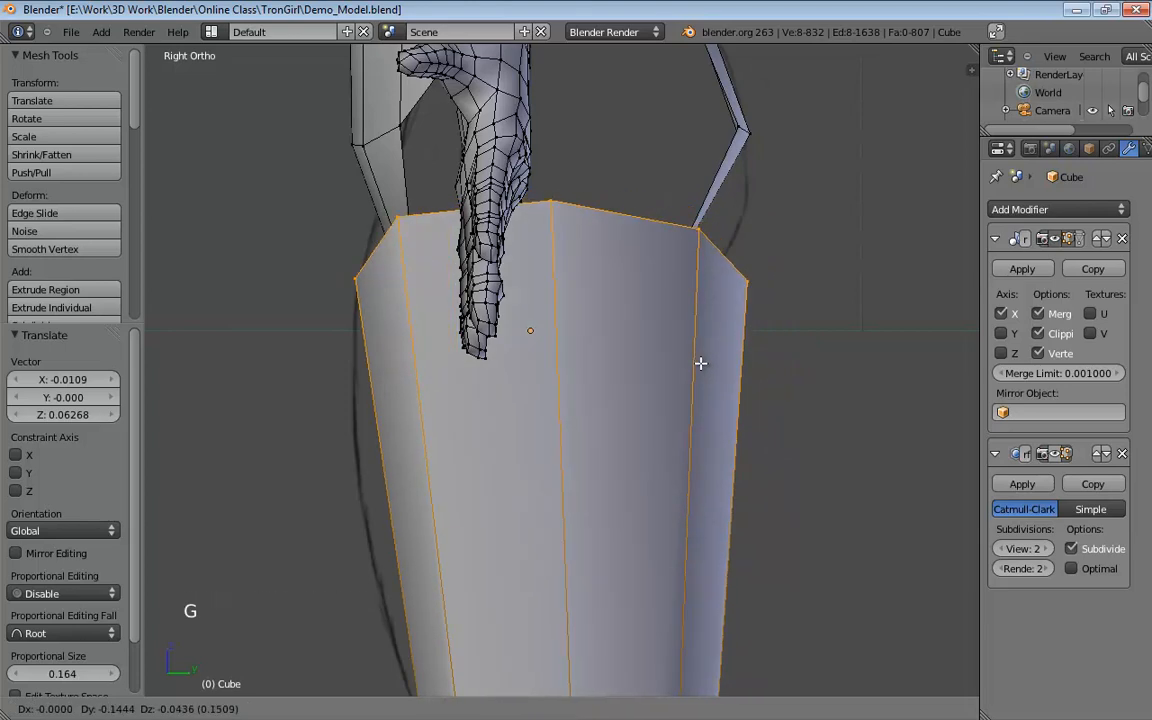
click(686, 363)
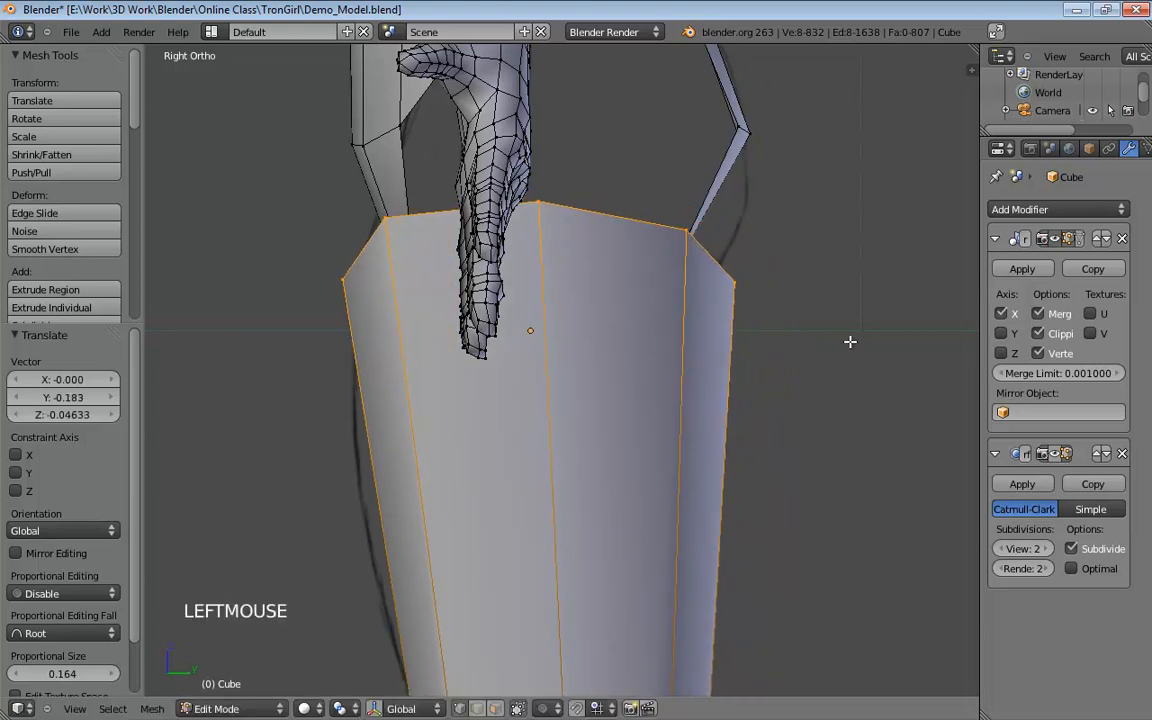
key(z)
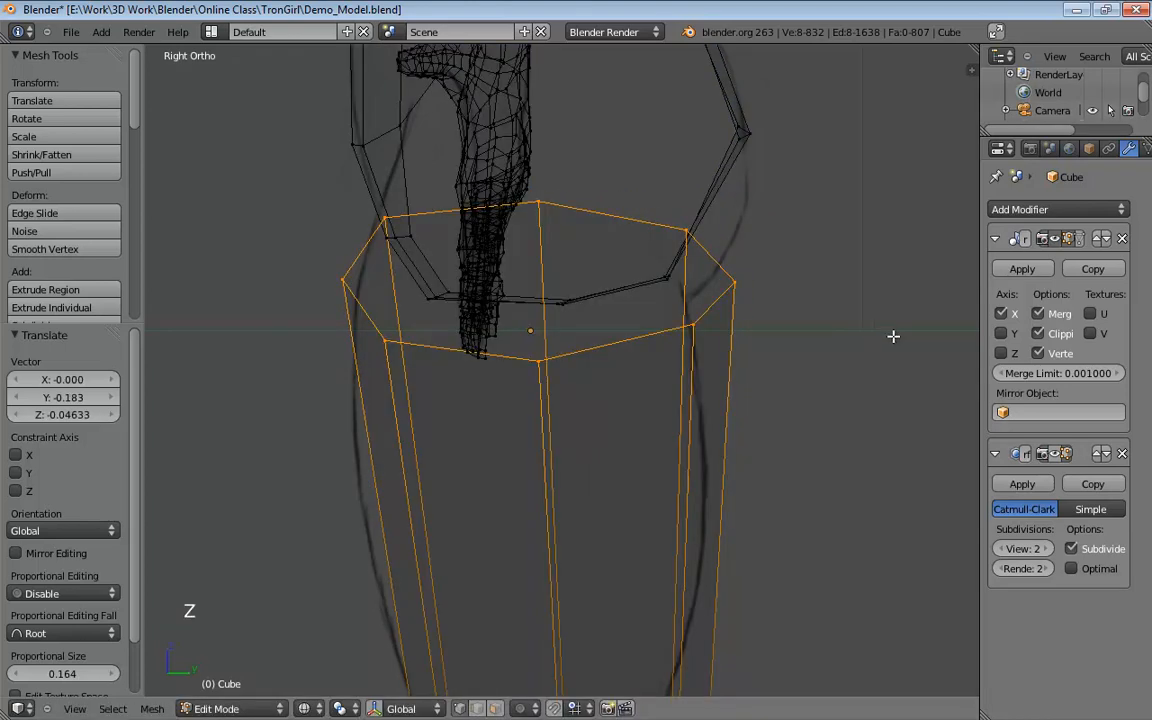
key(s)
key(y)
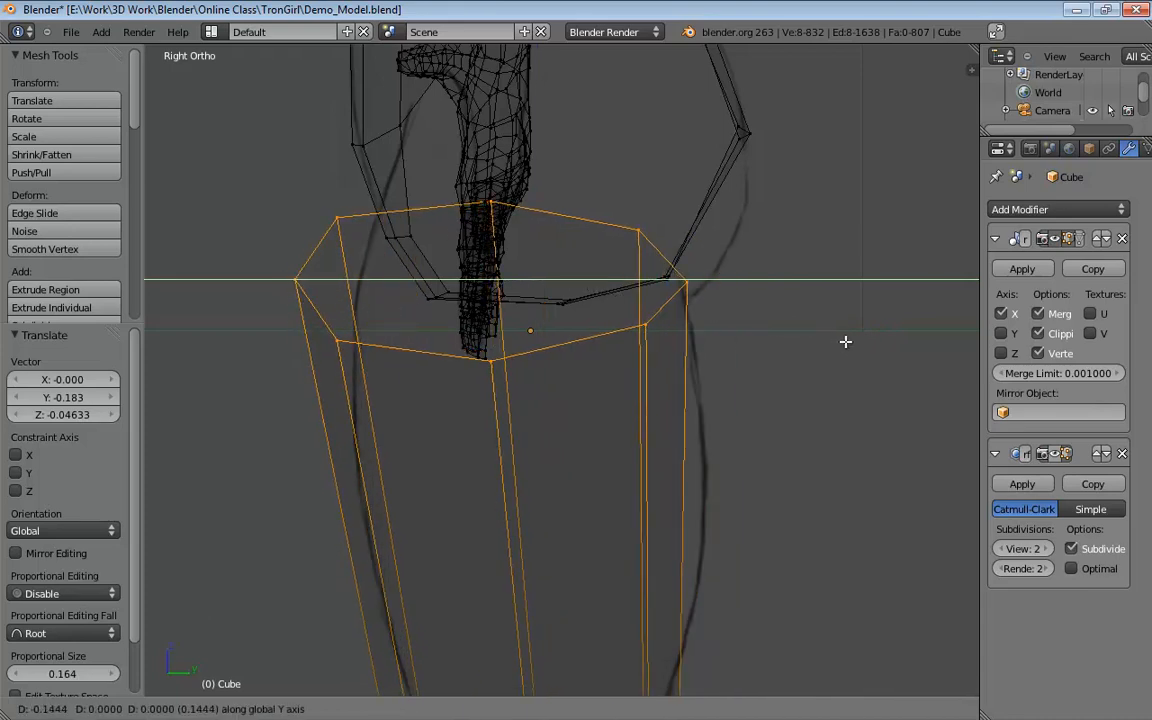
right_click(866, 333)
Scale the thigh's upper loop to about 0.83 along Y and move it about -0.05 in Y to match the side reference.
key(s)
key(y)
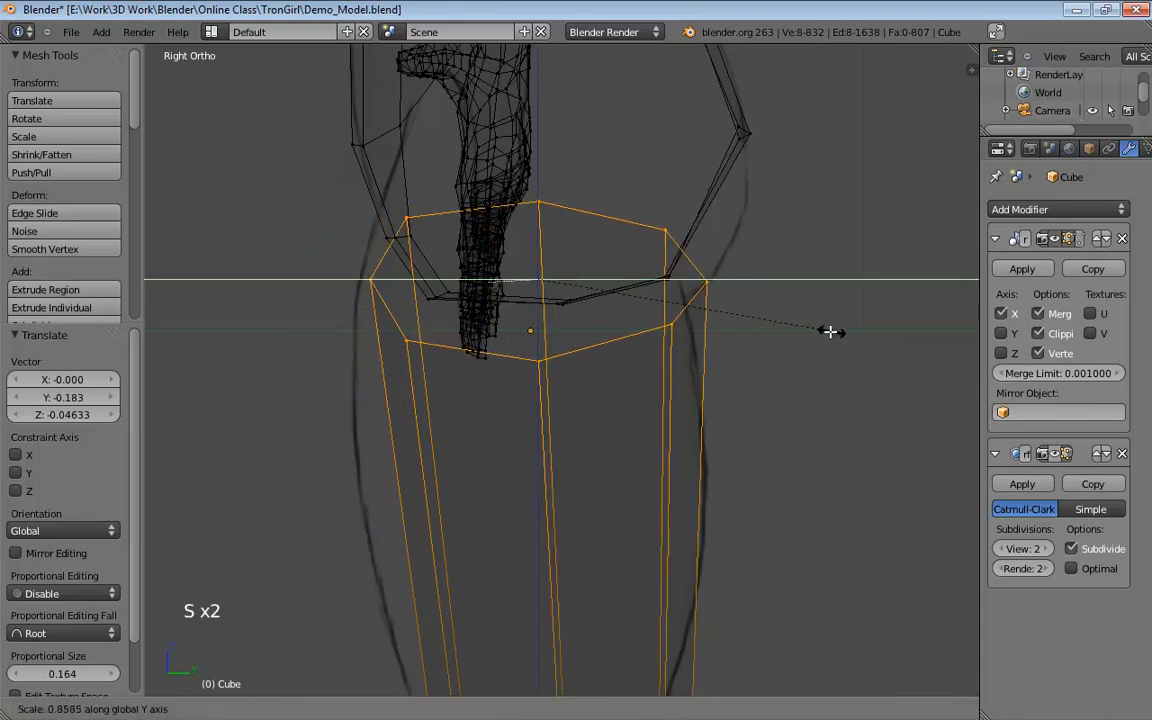
click(826, 333)
key(g)
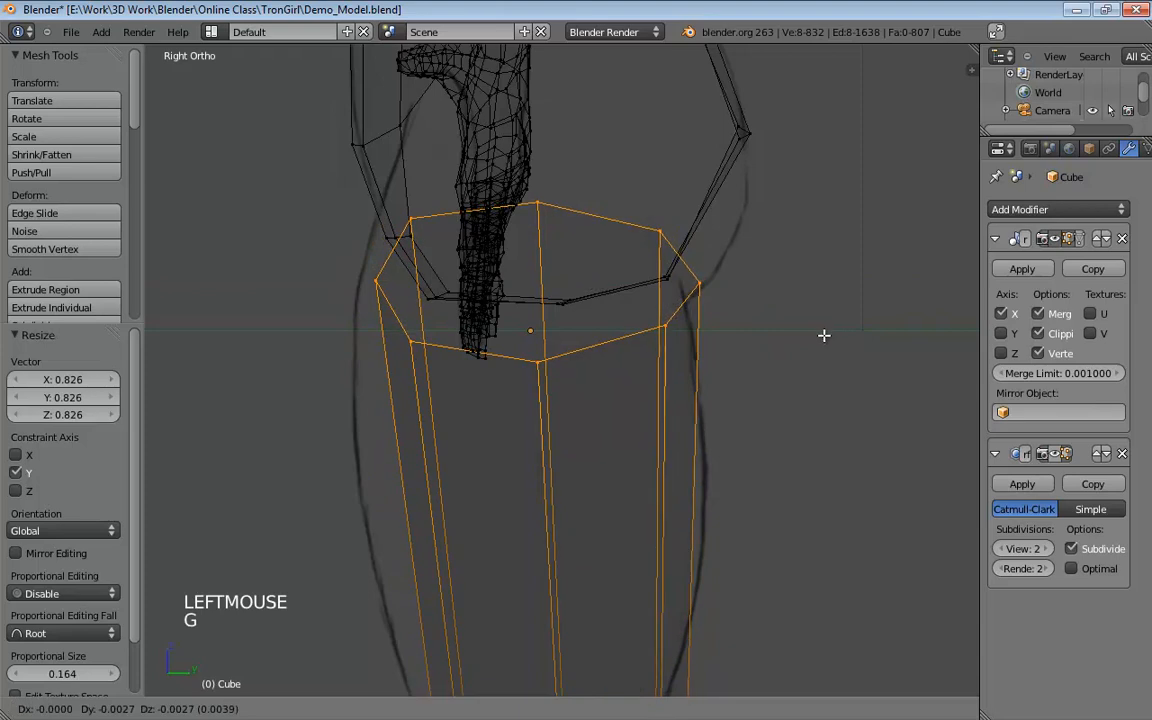
click(810, 339)
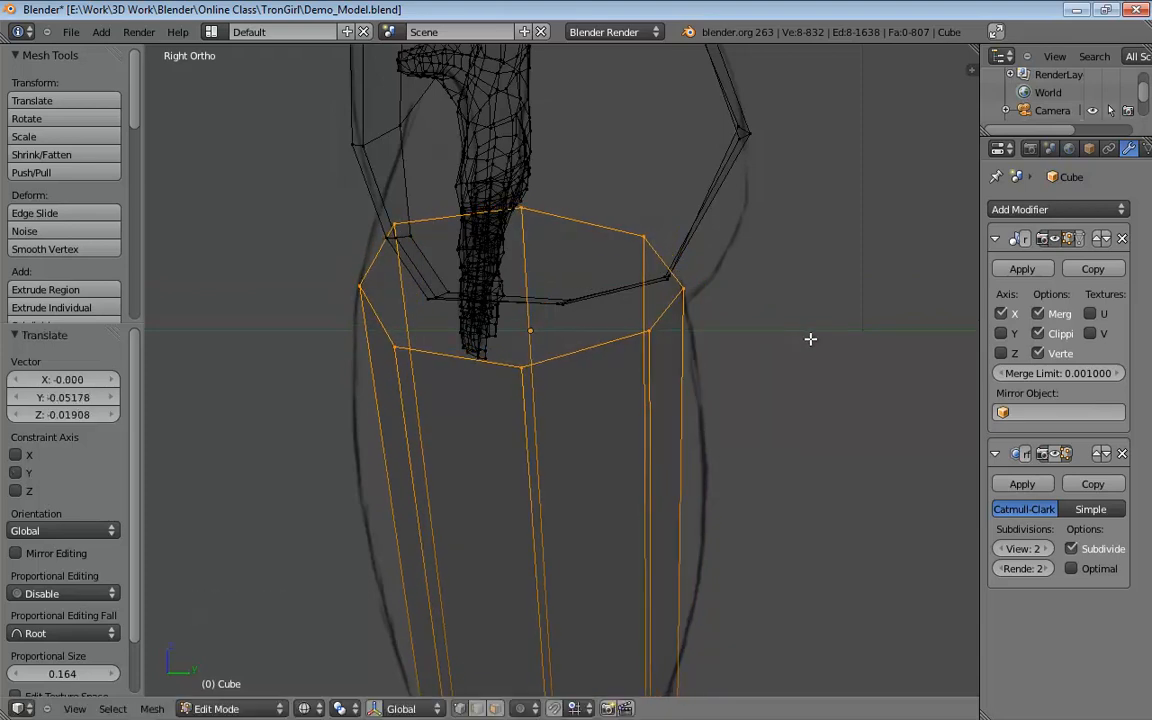
Restore solid shading and examine the gap between the hip opening and the thigh's upper rim from several sides.
shift+middle_drag(818, 402, 822, 398)
mouse_move(822, 398)
middle_down()
mouse_move(843, 380)
mouse_move(774, 410)
mouse_move(704, 301)
mouse_move(563, 345)
mouse_move(409, 347)
mouse_move(724, 330)
mouse_move(707, 368)
middle_up()
scroll(836, 378, down, 9)
key(z)
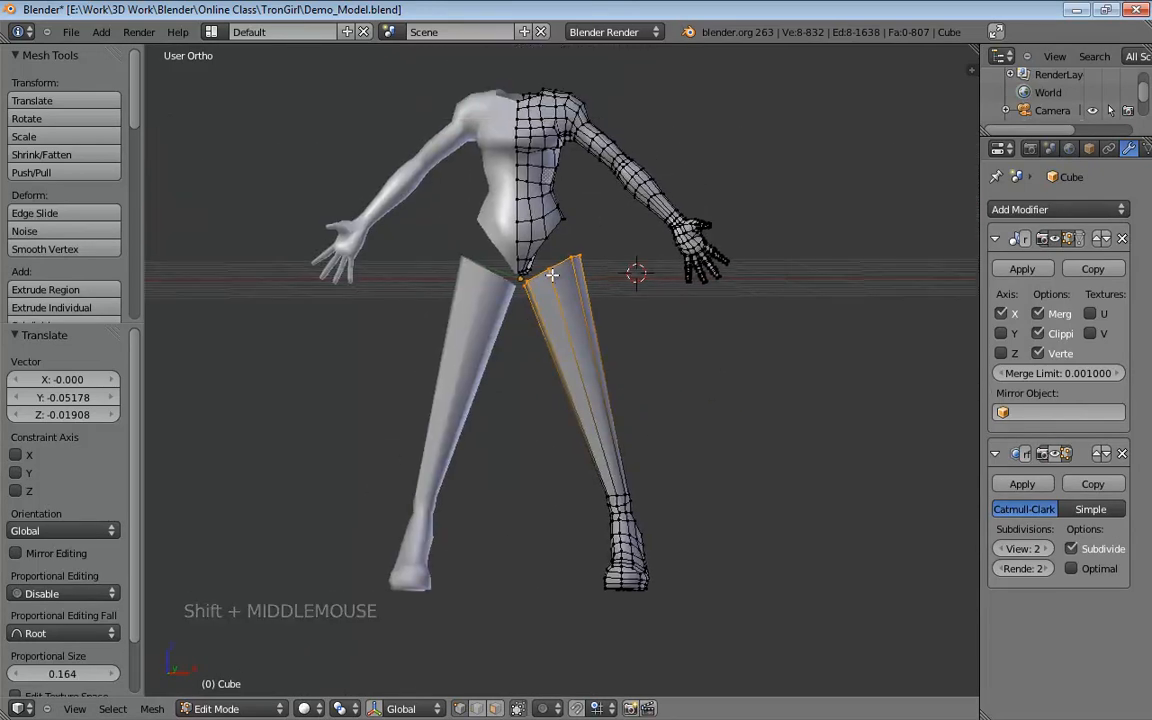
shift+middle_drag(605, 277, 337, 363)
scroll(540, 368, up, 5)
scroll(458, 339, up, 4)
scroll(430, 364, down, 1)
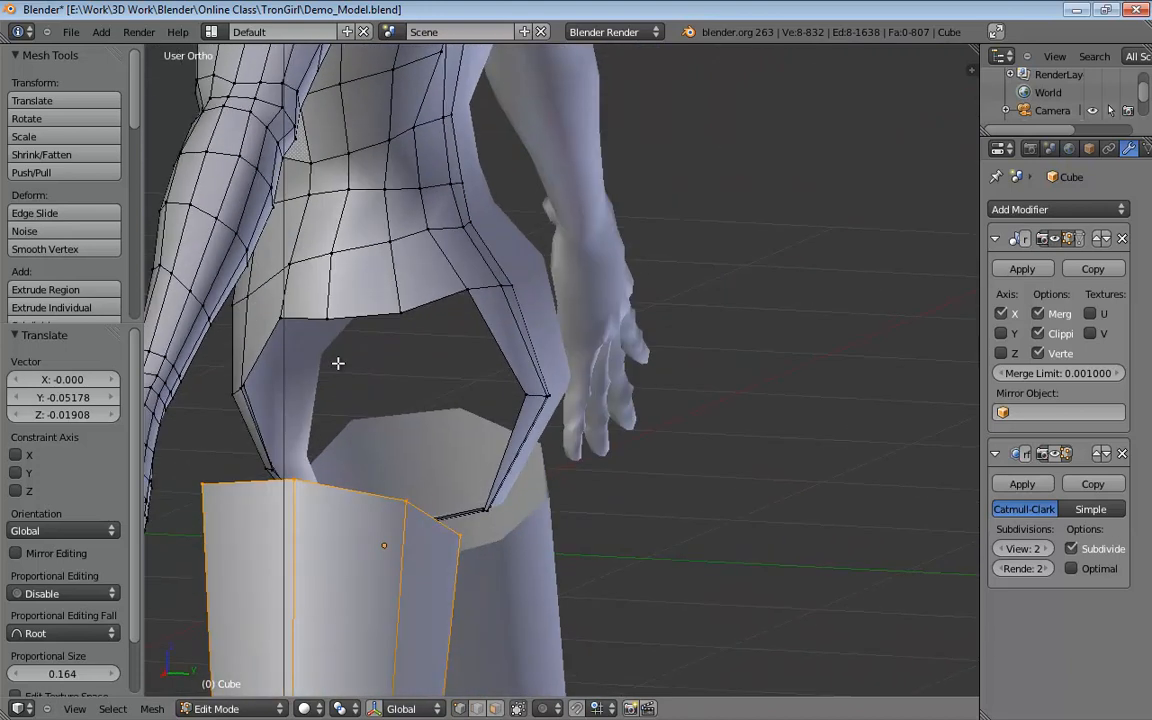
middle_drag(474, 292, 645, 256)
middle_drag(358, 381, 312, 387)
middle_drag(465, 303, 592, 326)
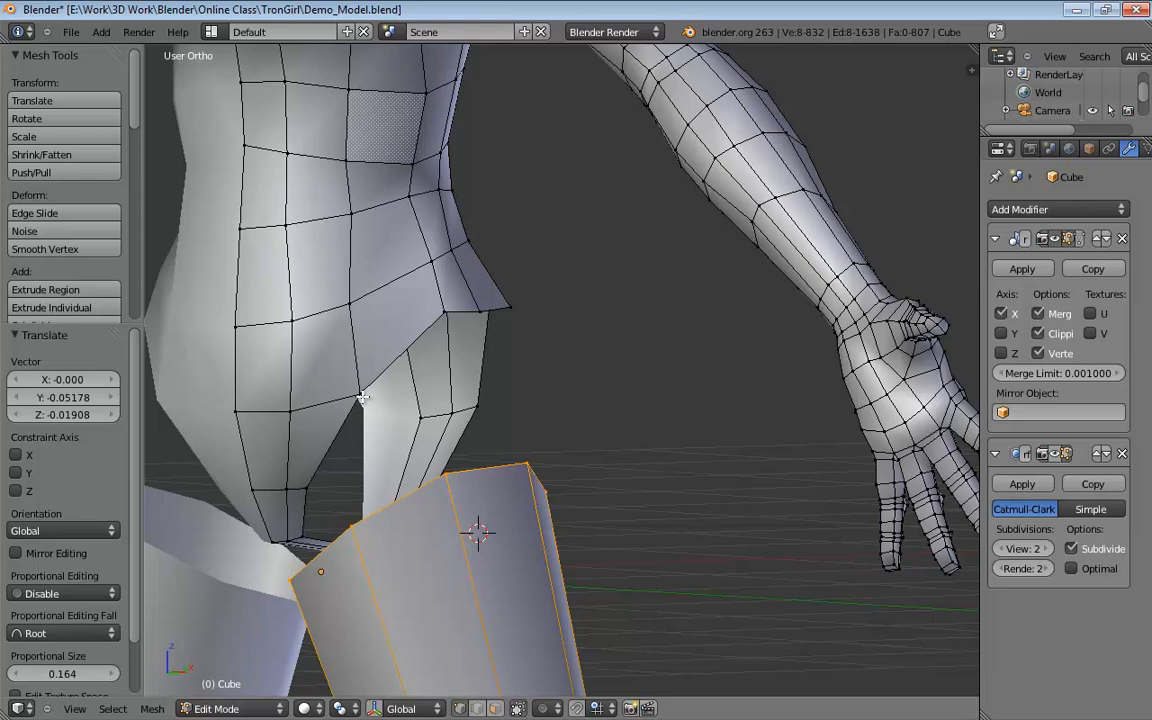
mouse_move(362, 397)
middle_down()
mouse_move(553, 532)
mouse_move(368, 411)
mouse_move(211, 491)
mouse_move(378, 383)
mouse_move(380, 399)
middle_up()
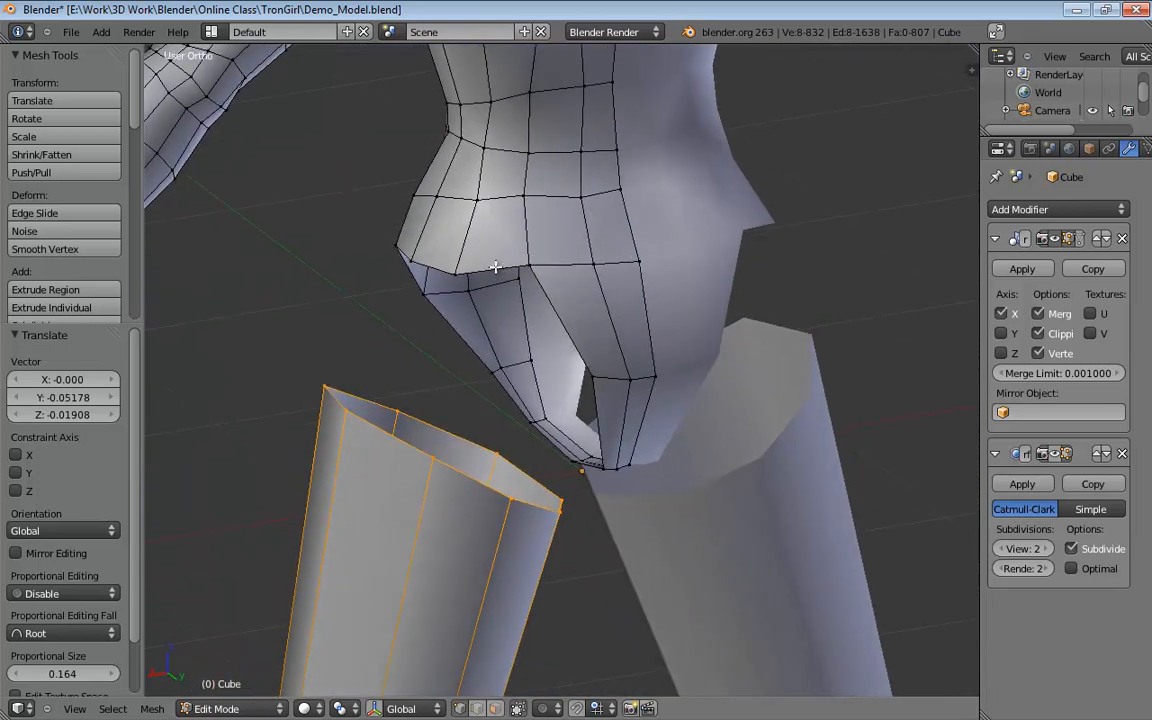
Select the hip opening's boundary loop in vertex mode and extrude it about 0.13 in X and -0.15 in Z.
key(ctrl+Tab)
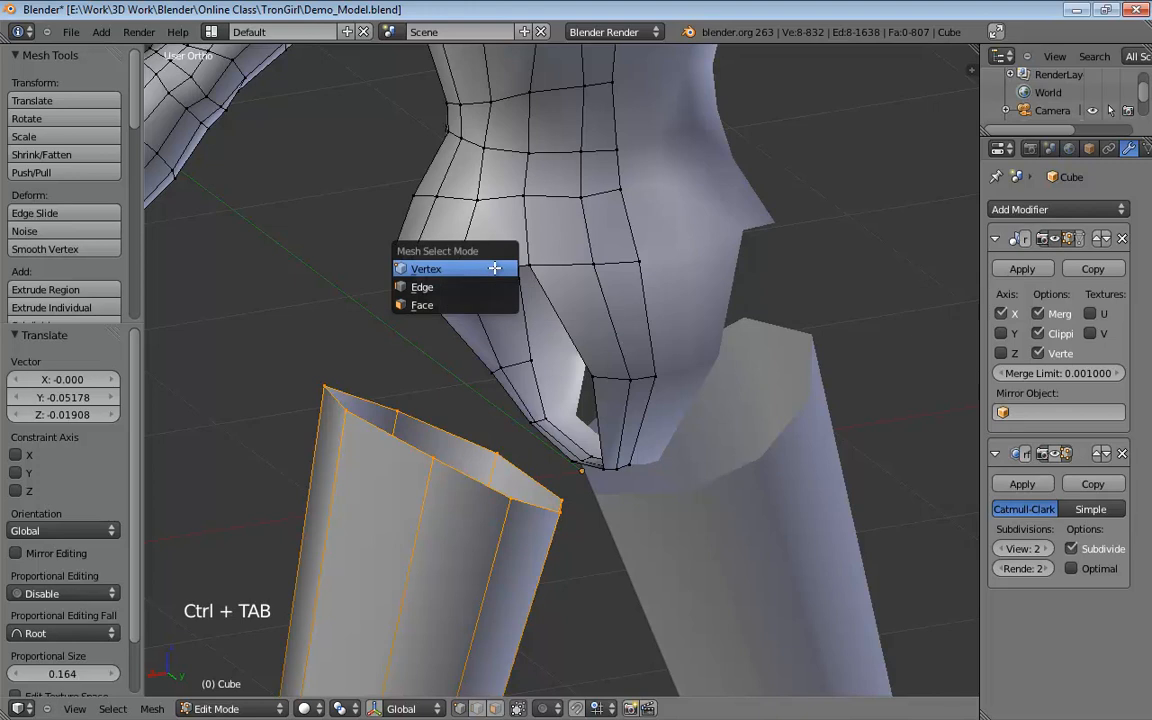
click(494, 268)
alt+click(516, 266)
mouse_move(522, 320)
middle_down()
mouse_move(491, 314)
mouse_move(499, 319)
middle_up()
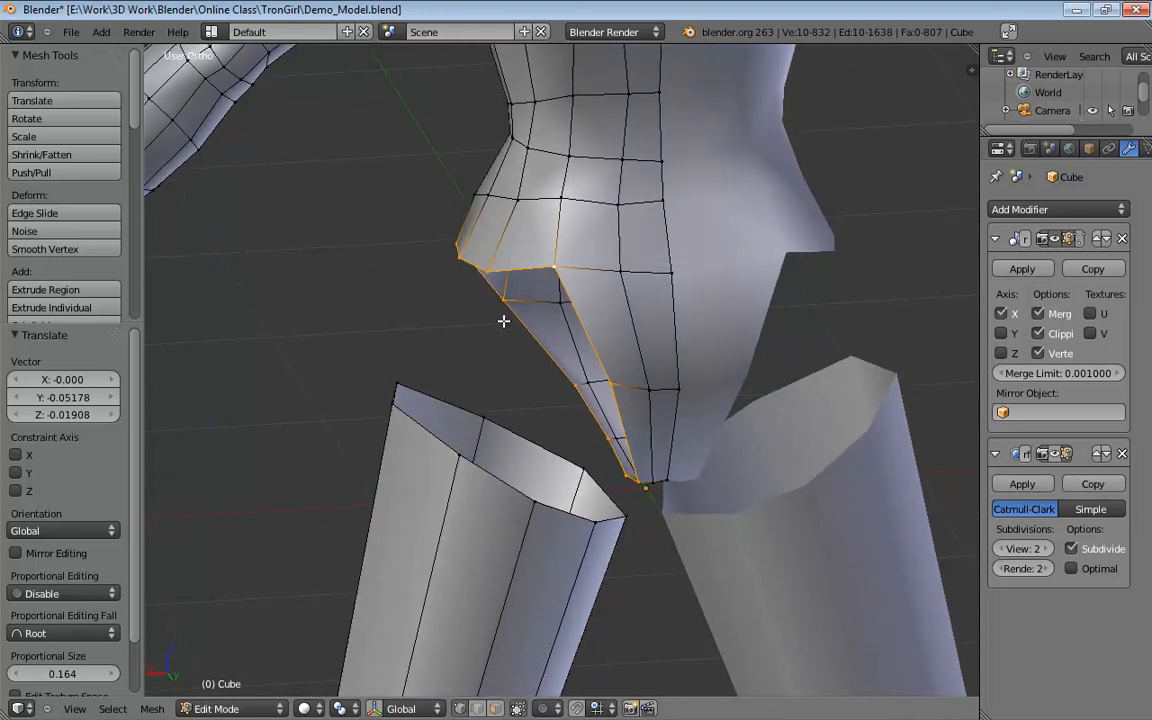
key(e)
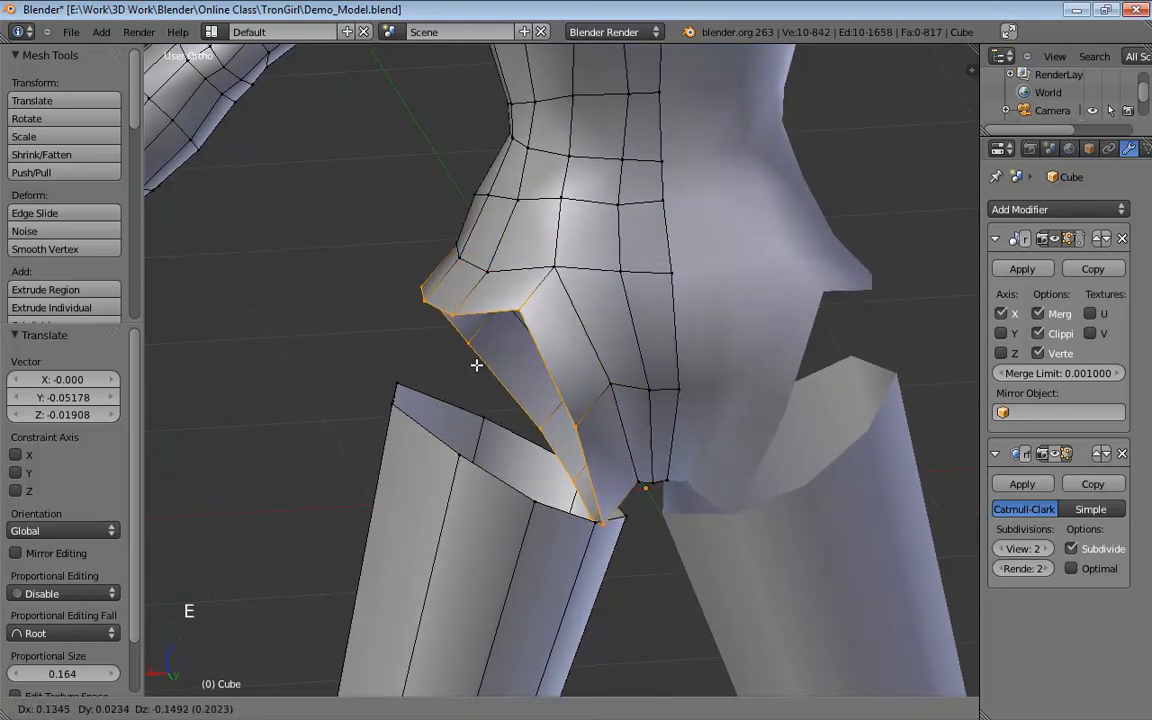
click(452, 393)
Pull the rear corner vertex of the extruded leg opening and a neighbouring buttock vertex downward.
middle_drag(452, 393, 317, 406)
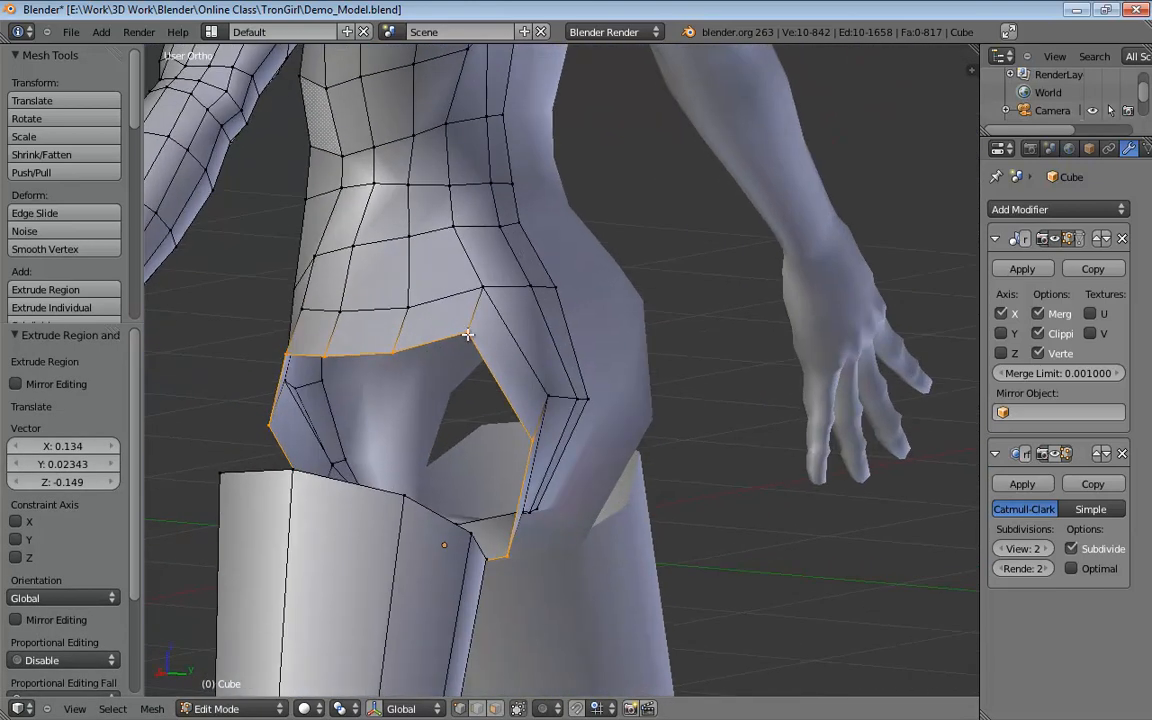
drag(467, 335, 460, 378)
middle_drag(460, 378, 498, 385)
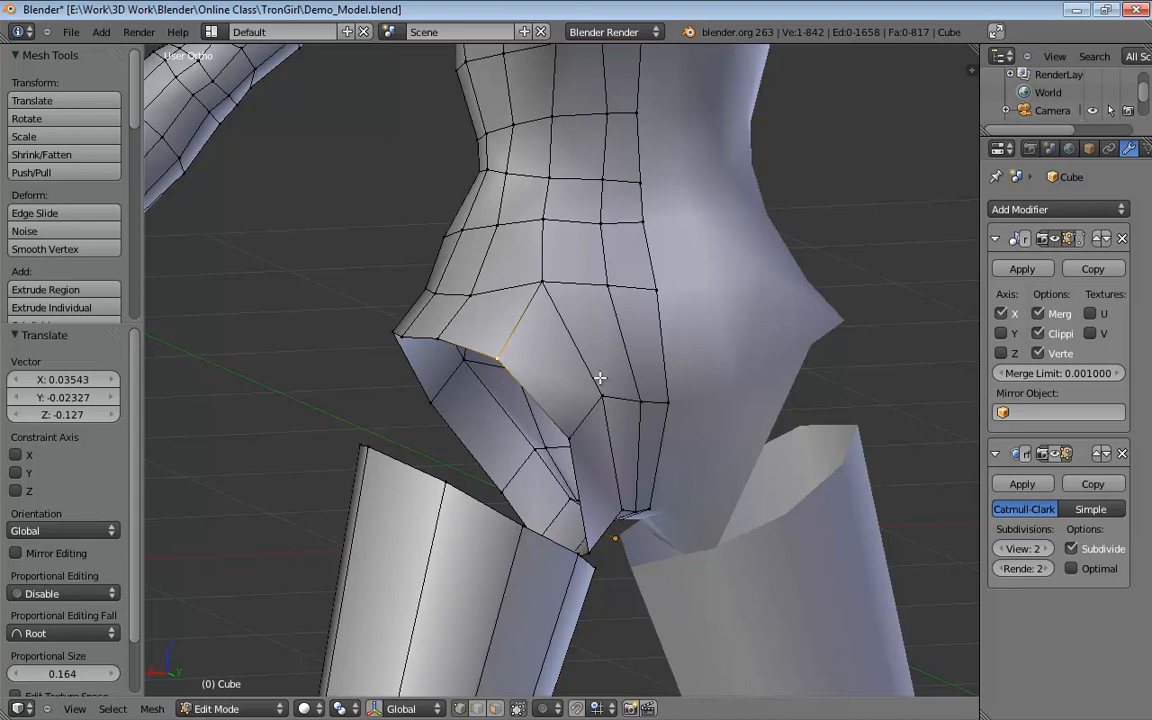
middle_drag(600, 377, 622, 391)
drag(622, 391, 627, 416)
shift+middle_drag(682, 492, 599, 347)
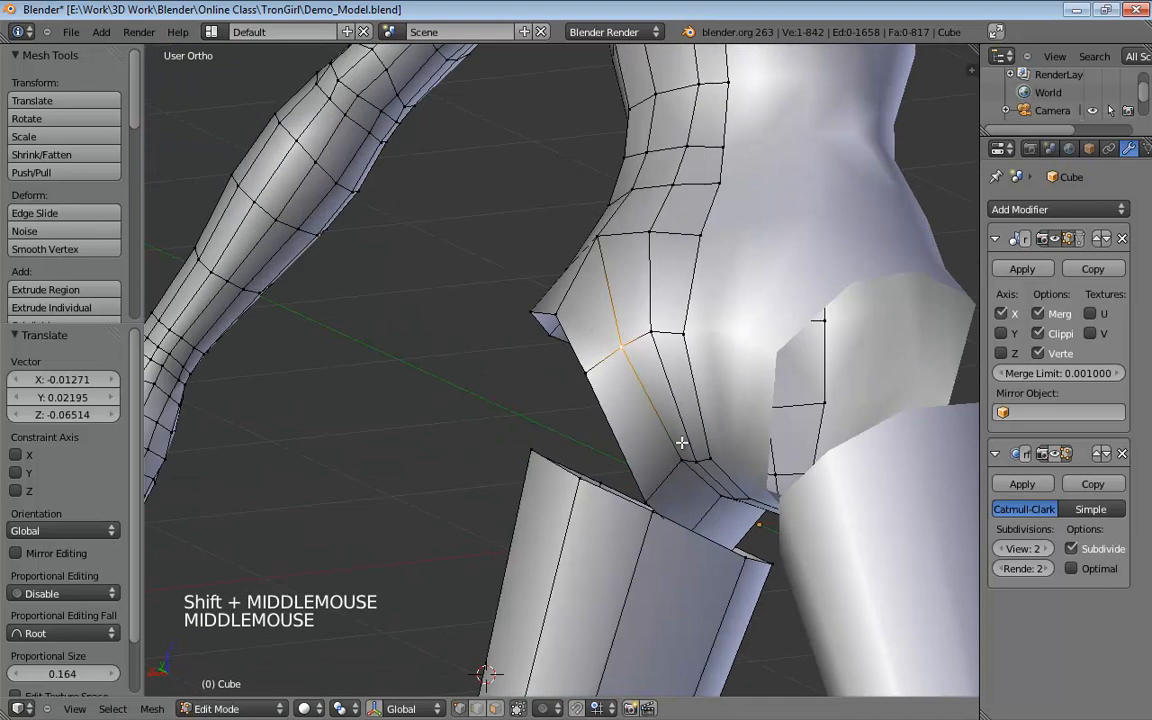
Reposition the vertices at the front inner edge of the leg opening in perspective view, raising them toward the crotch.
middle_drag(681, 442, 708, 418)
scroll(668, 458, up, 3)
shift+middle_drag(818, 650, 437, 411)
scroll(704, 387, down, 3)
key(KP_5)
scroll(470, 395, down, 4)
middle_drag(506, 380, 552, 381)
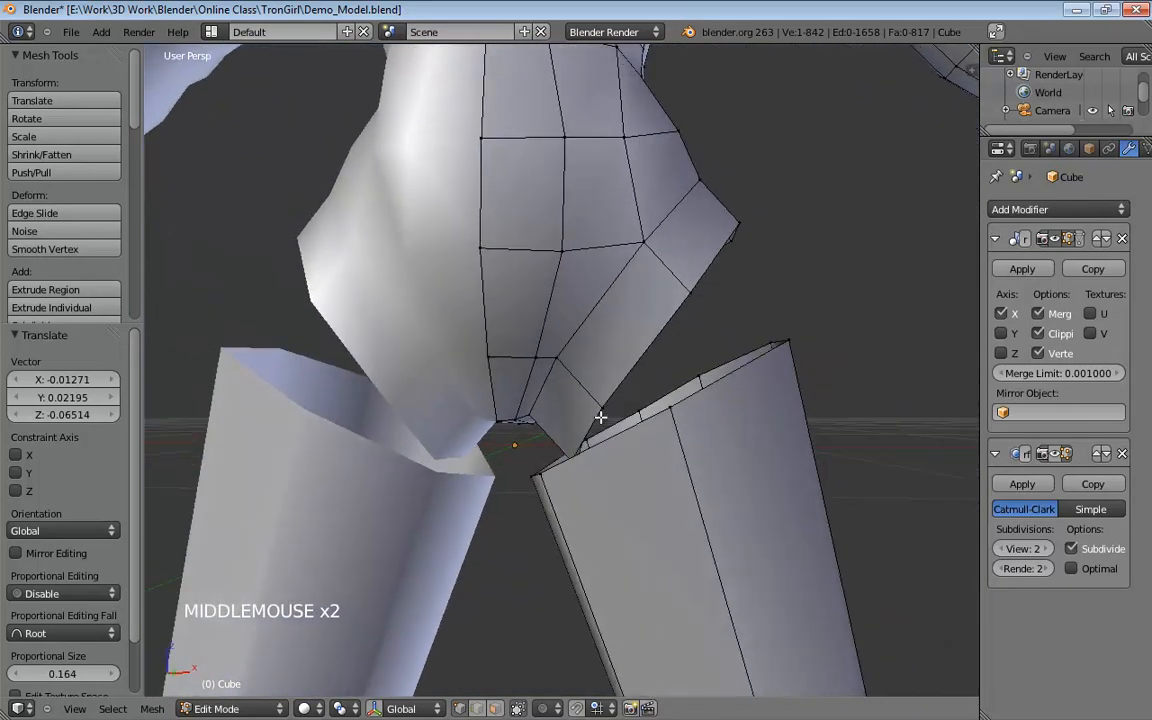
middle_drag(600, 416, 601, 398)
drag(605, 385, 603, 383)
middle_drag(625, 399, 660, 396)
drag(598, 429, 609, 371)
middle_drag(609, 371, 550, 319)
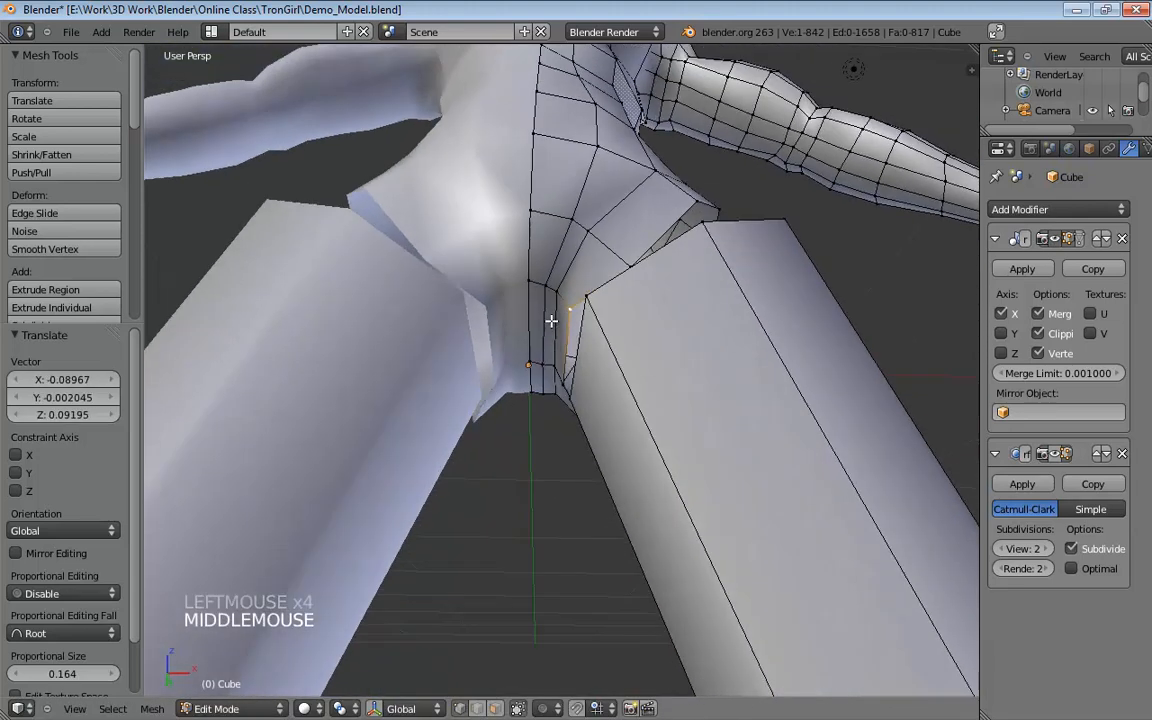
Nudge the vertices on the underside of the crotch beside the leg opening slightly toward the centre.
scroll(547, 338, up, 2)
mouse_move(533, 362)
mouse_down()
mouse_move(517, 360)
mouse_move(526, 357)
mouse_up()
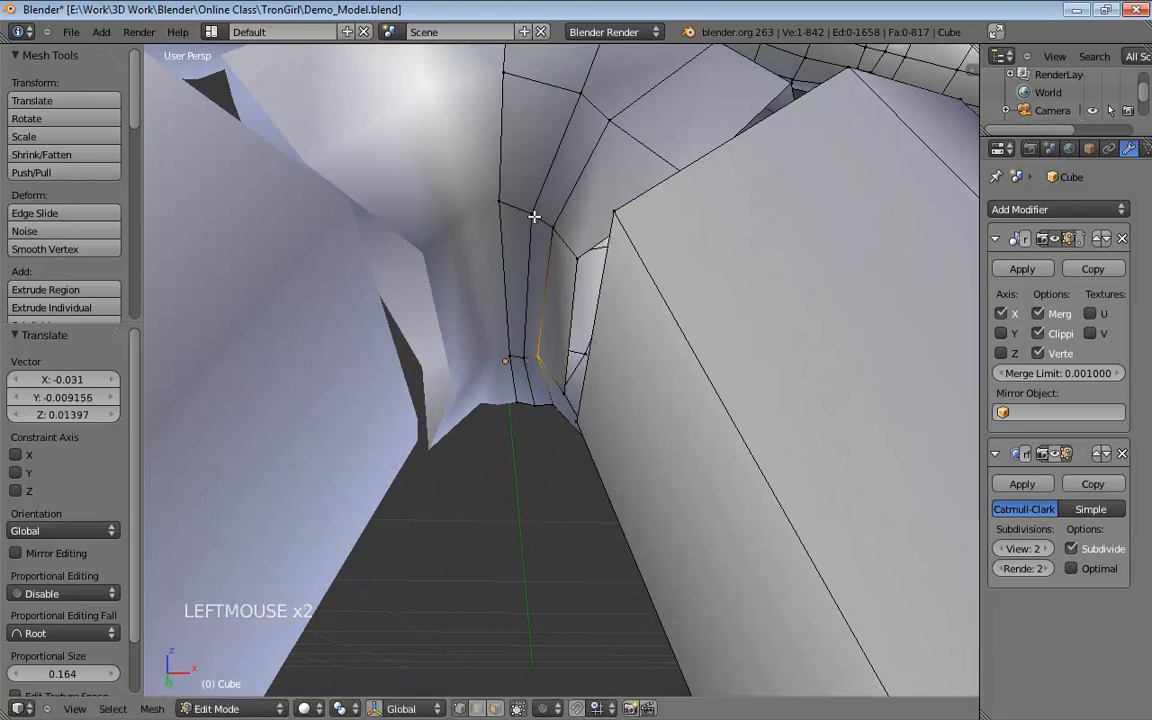
drag(557, 229, 556, 228)
Adjust the vertices at the rear of the crotch to shape the inner lower edge of the buttock.
middle_drag(560, 350, 625, 405)
drag(576, 417, 574, 430)
mouse_move(575, 432)
middle_down()
mouse_move(630, 499)
mouse_move(640, 556)
mouse_move(579, 440)
middle_up()
drag(573, 425, 573, 431)
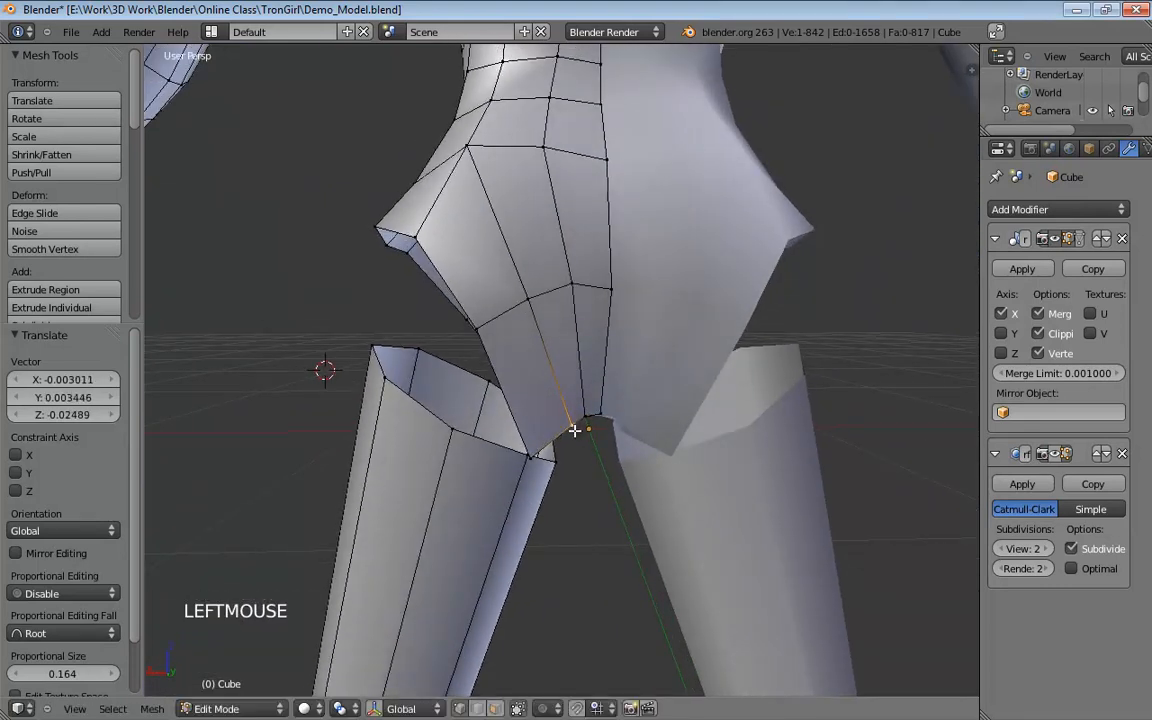
mouse_move(573, 431)
middle_down()
mouse_move(592, 458)
mouse_move(578, 448)
middle_up()
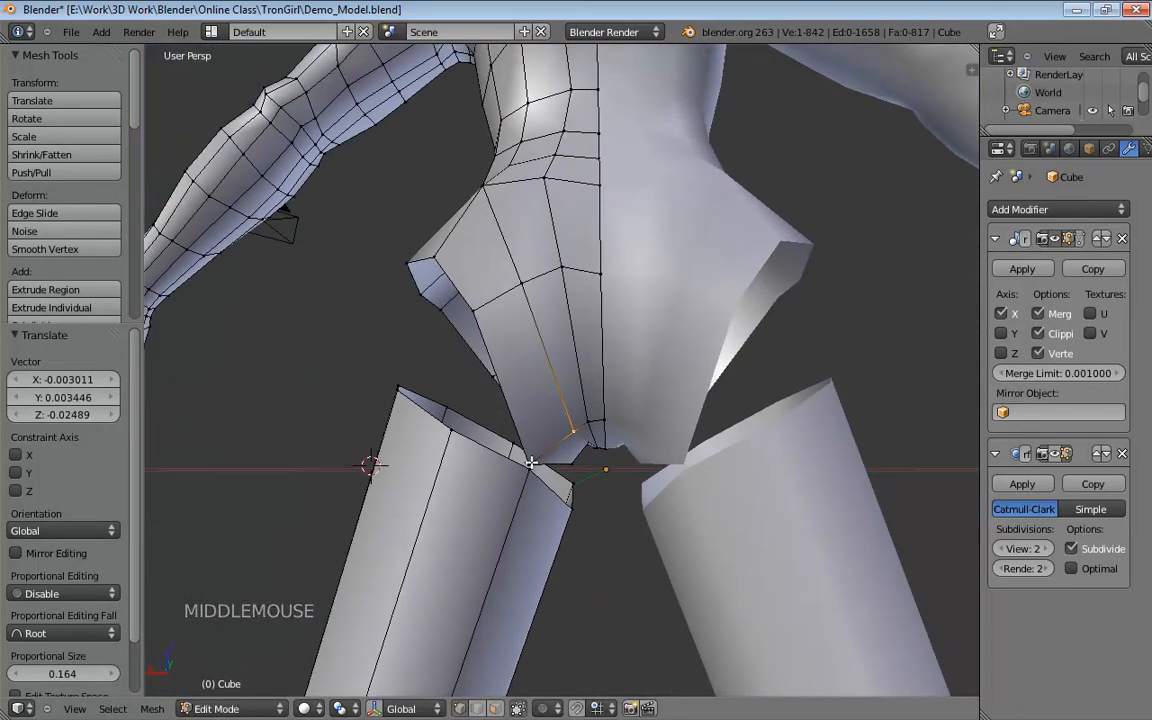
drag(578, 448, 571, 437)
middle_drag(571, 437, 585, 480)
drag(585, 480, 589, 473)
Refine the vertices along the rear rim of the leg opening to round out the lower buttock.
middle_drag(589, 473, 511, 319)
drag(511, 319, 519, 327)
middle_drag(519, 327, 663, 342)
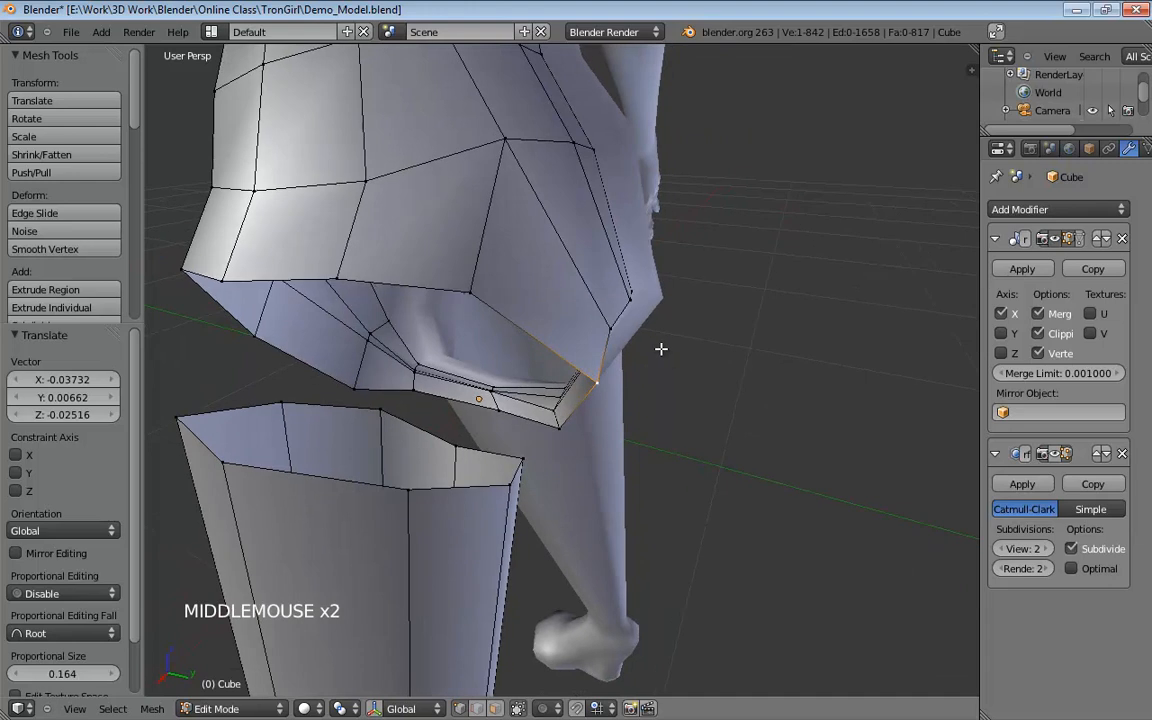
drag(626, 330, 625, 335)
shift+middle_drag(625, 335, 498, 391)
scroll(417, 379, down, 5)
scroll(507, 478, up, 3)
scroll(504, 429, up, 2)
click(645, 432)
scroll(551, 461, down, 4)
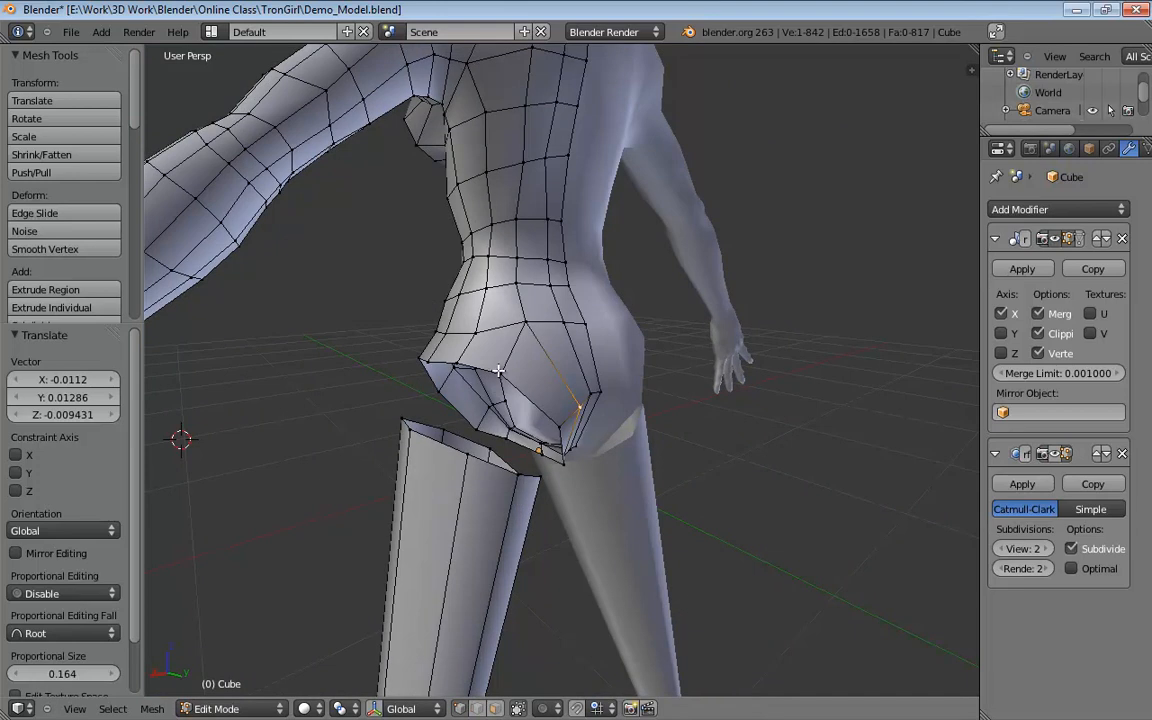
Move the outer vertex of the leg opening's rim at the side of the hip about -0.06 in Y and -0.015 in Z.
middle_drag(506, 357, 565, 360)
scroll(590, 400, up, 2)
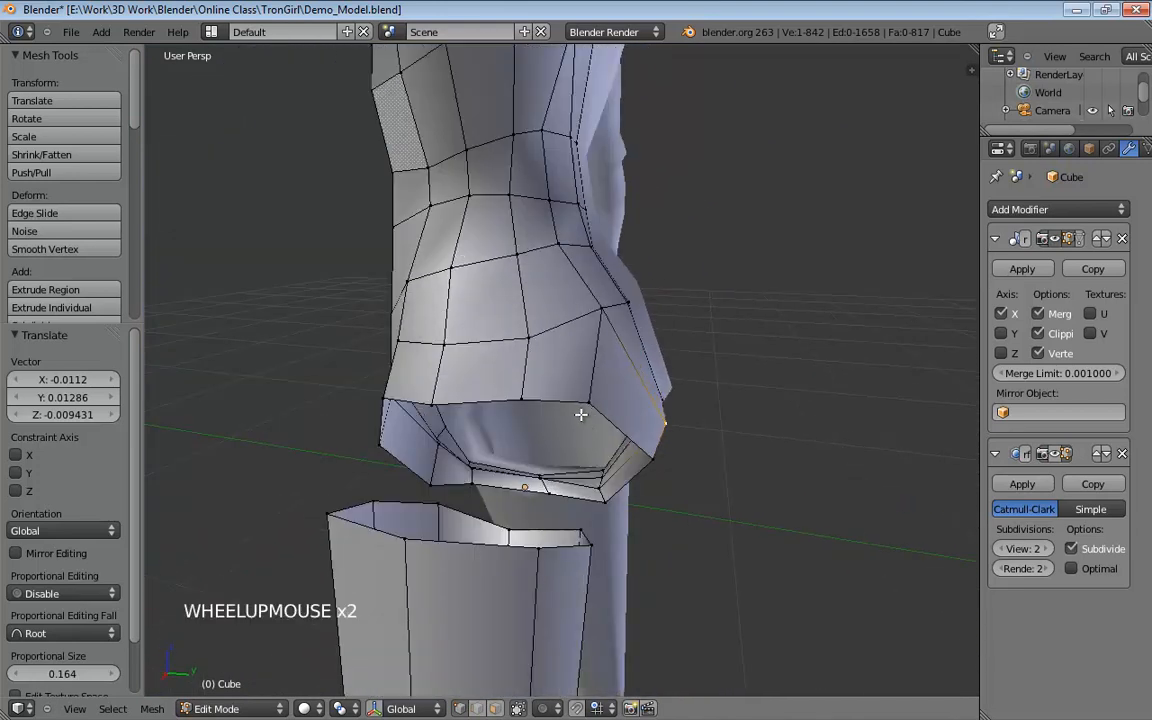
shift+middle_drag(600, 420, 590, 383)
drag(521, 397, 504, 404)
middle_drag(504, 404, 599, 417)
Compare the edge counts of the hip opening and the thigh's upper rim by selecting each edge loop in edge select mode.
scroll(526, 435, down, 3)
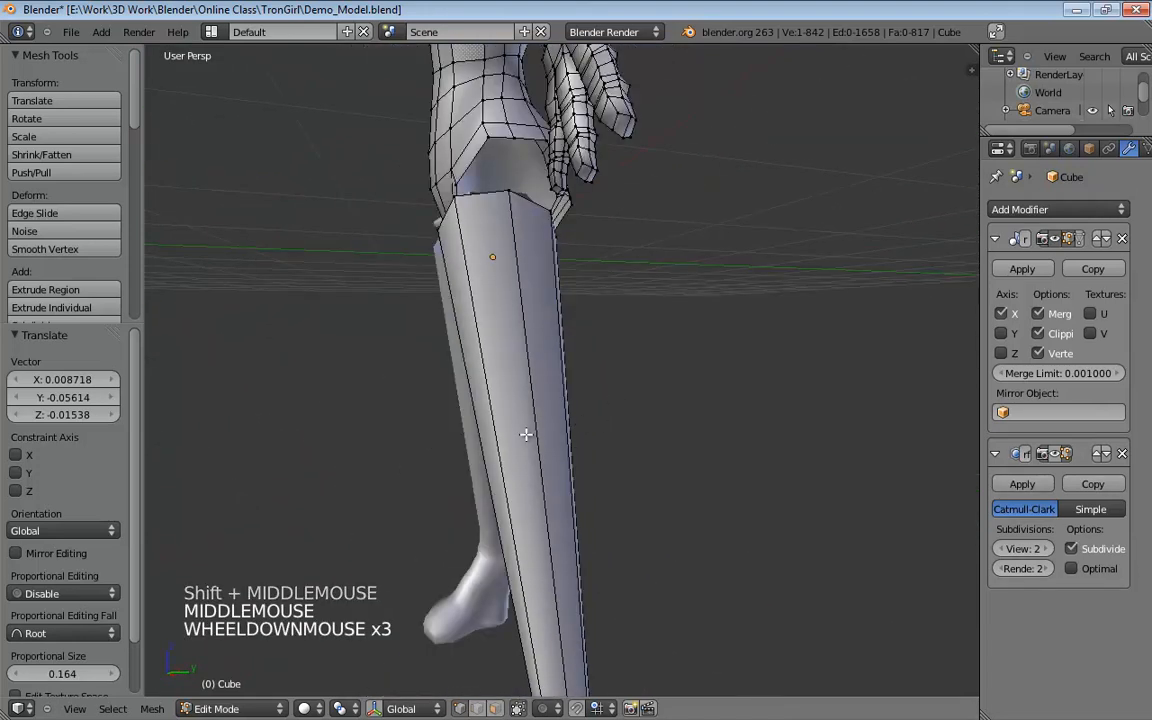
middle_drag(526, 435, 556, 405)
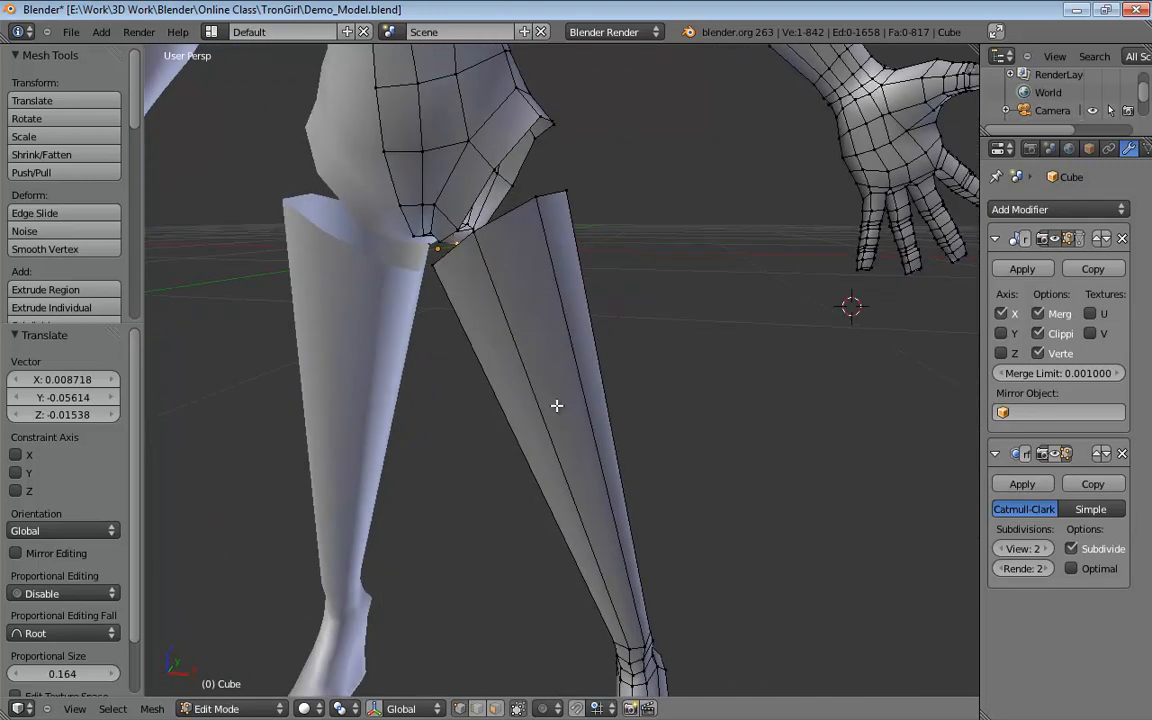
key(ctrl+Tab)
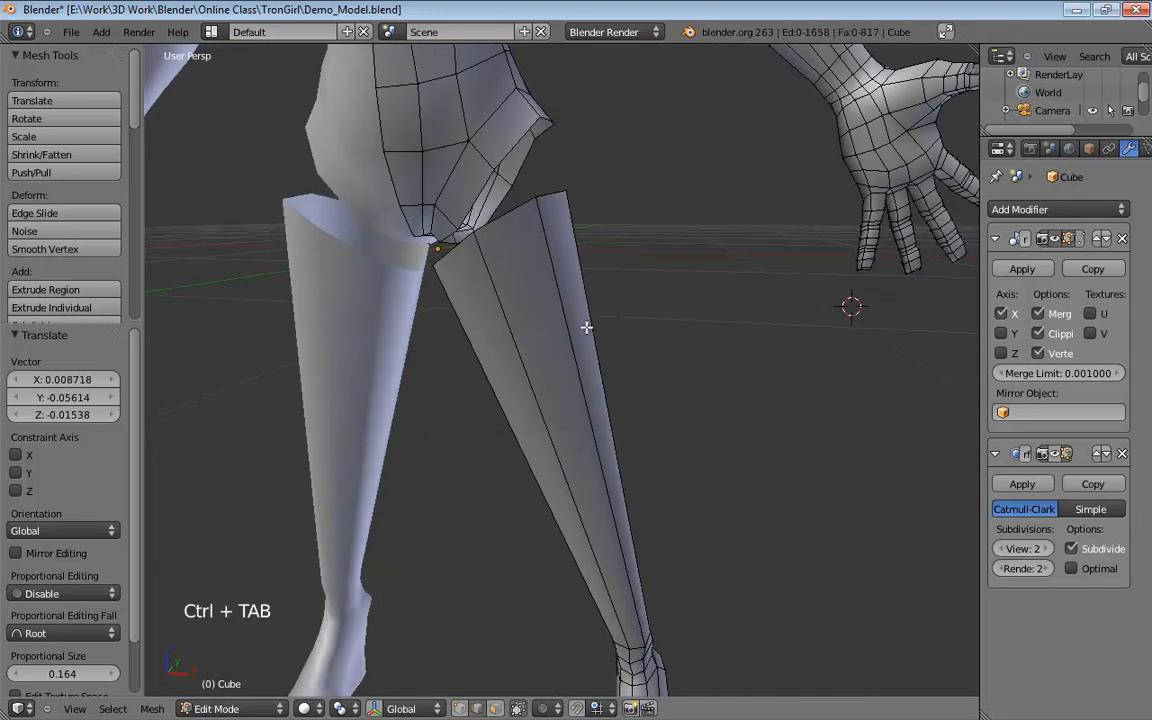
alt+click(594, 147)
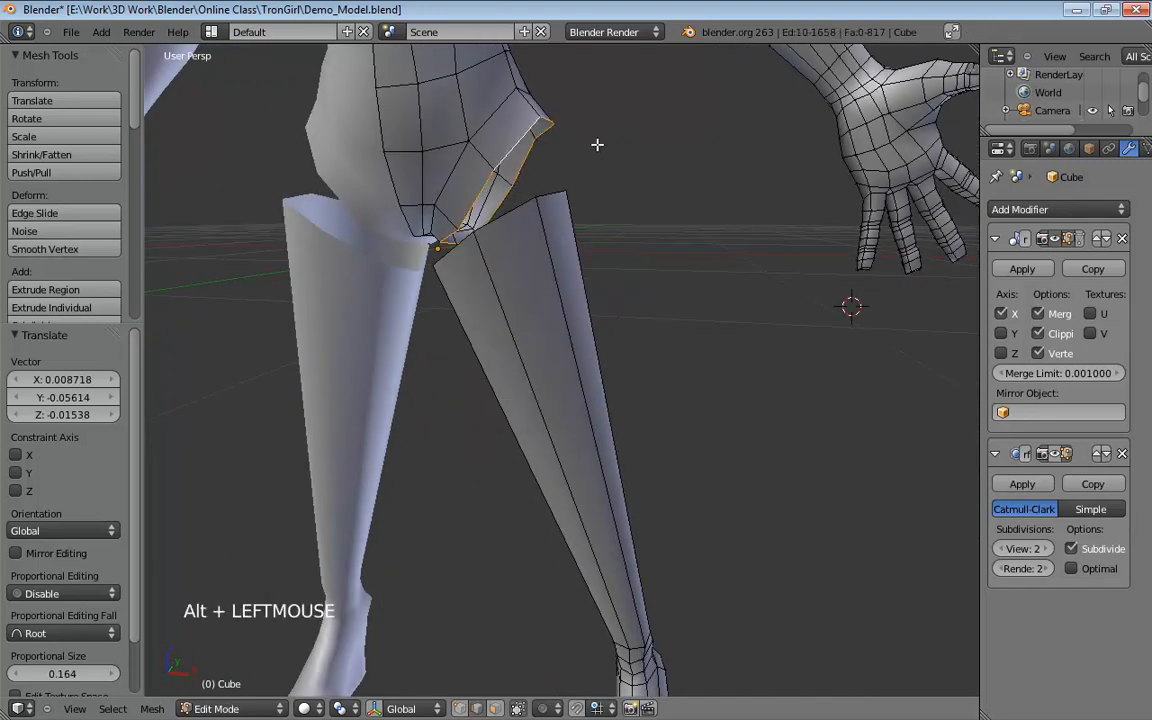
alt+click(519, 209)
middle_drag(592, 357, 614, 321)
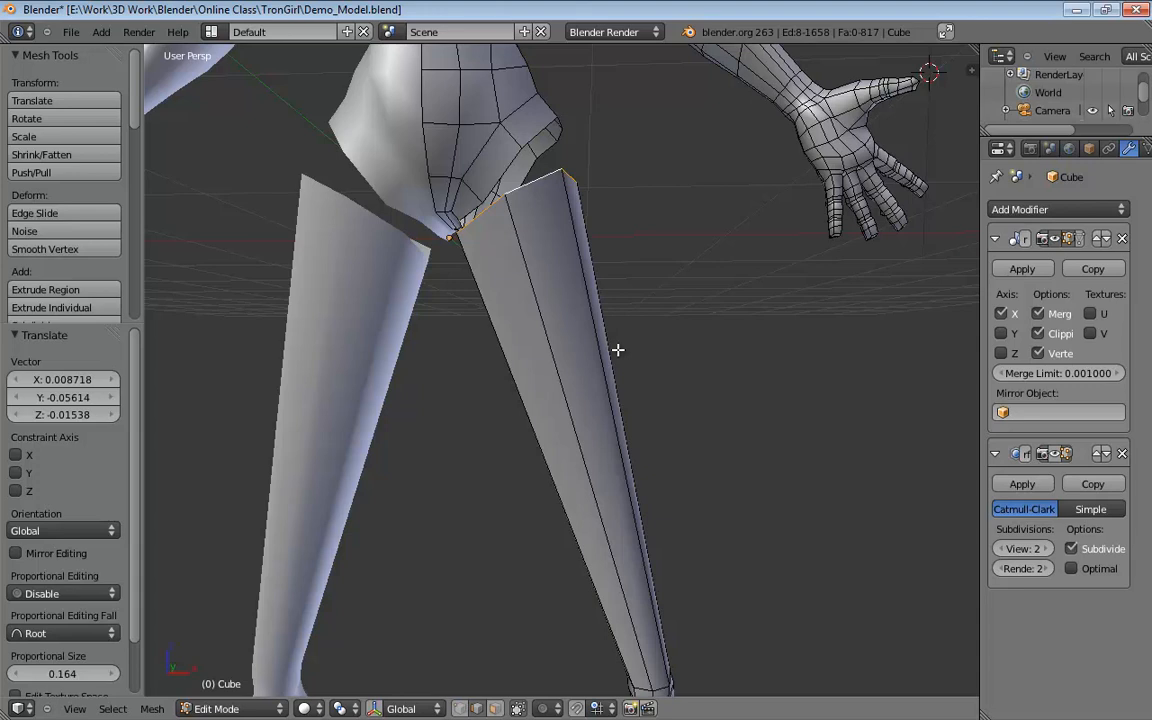
Cut an edge loop across the leg at the kneecap of the reference drawing, working in front orthographic wireframe view.
key(KP_1)
key(KP_5)
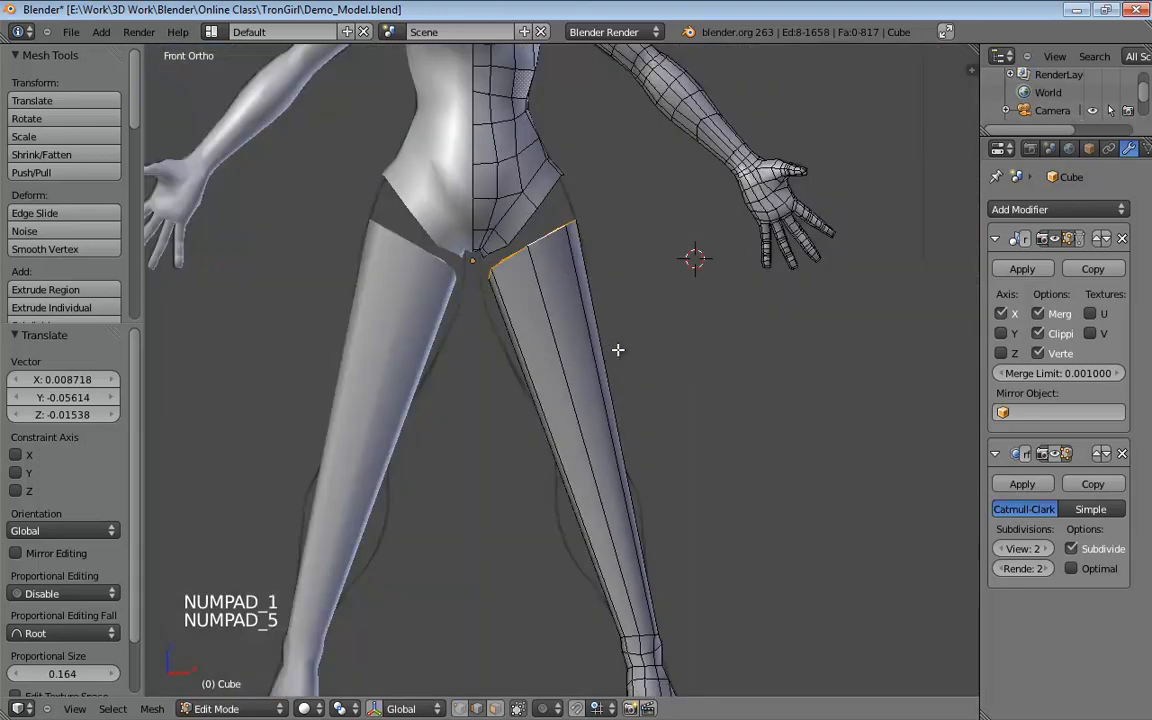
key(z)
shift+scroll(609, 445, up, 4)
shift+scroll(609, 445, down, 4)
alt+scroll(598, 435, up, 1)
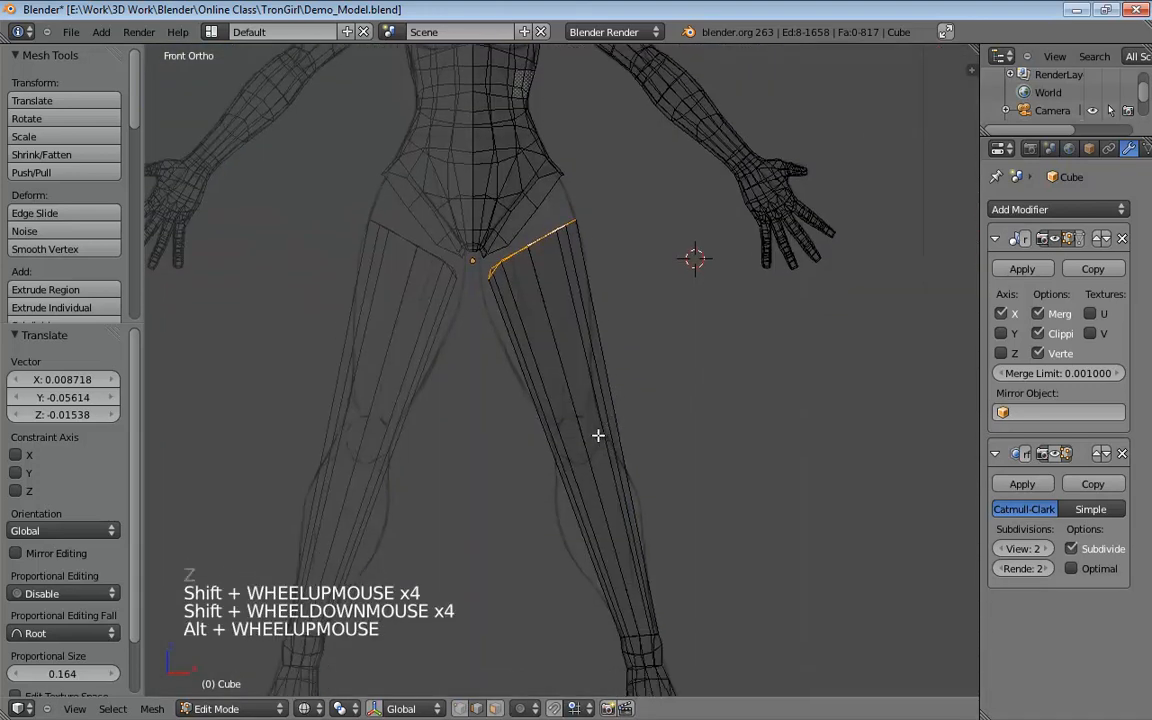
scroll(607, 447, up, 4)
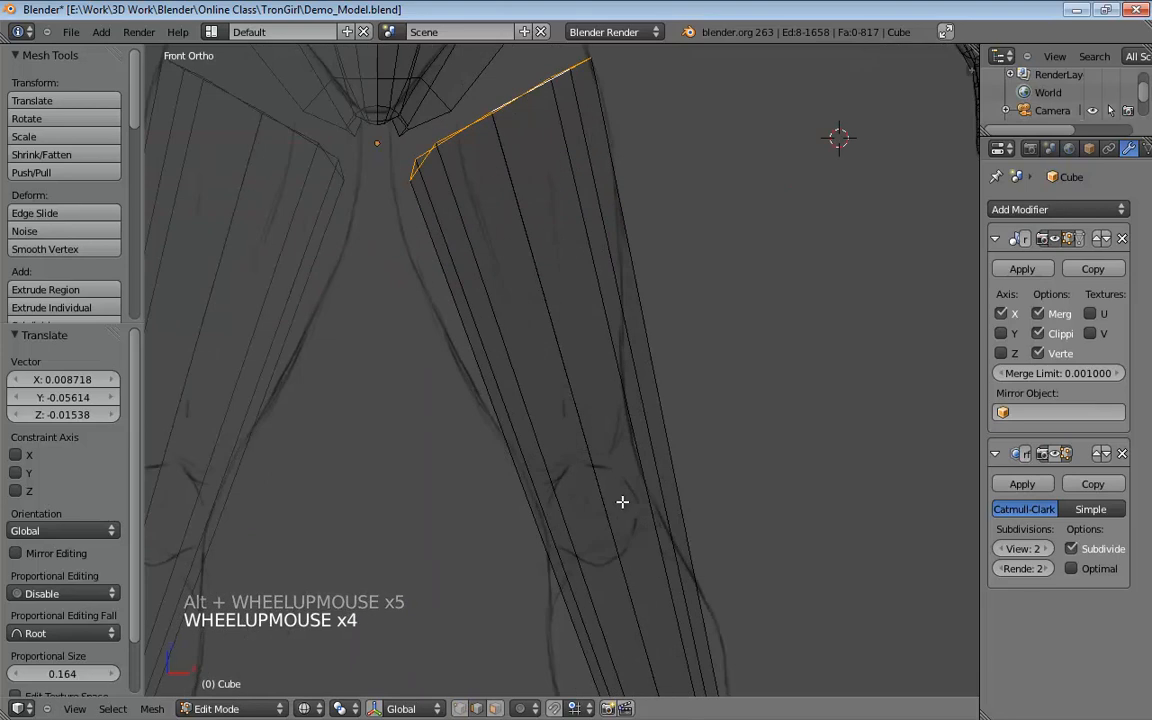
shift+middle_drag(622, 499, 616, 332)
key(ctrl+r)
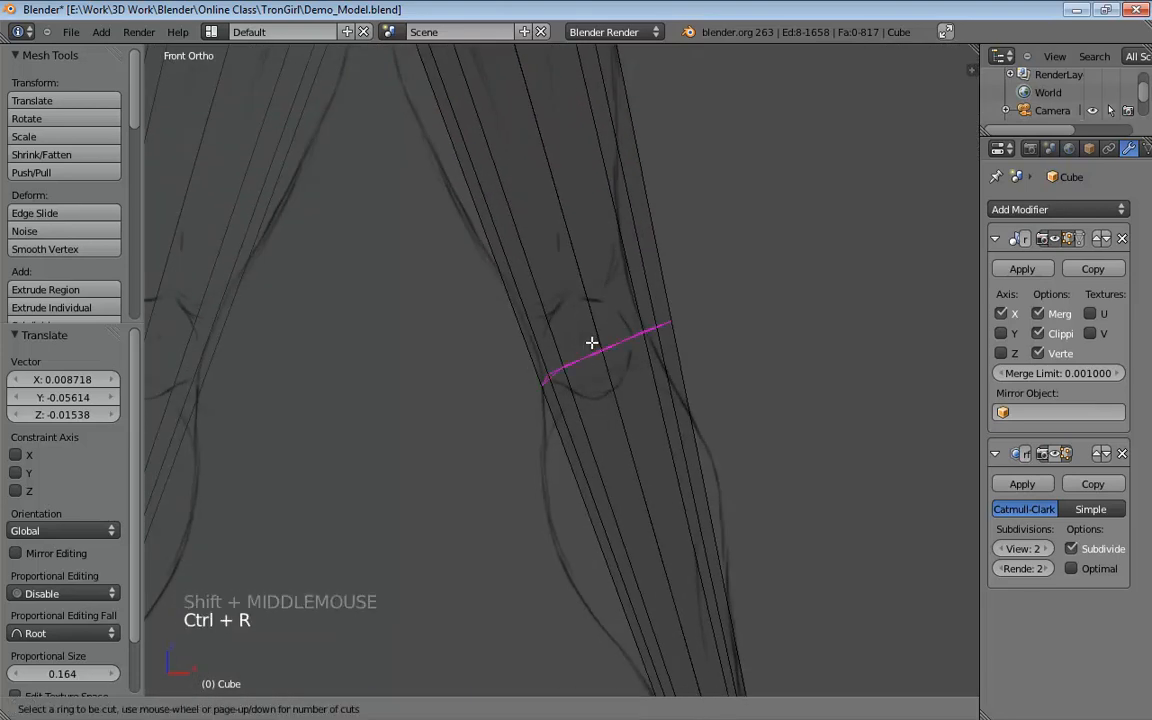
click(594, 342)
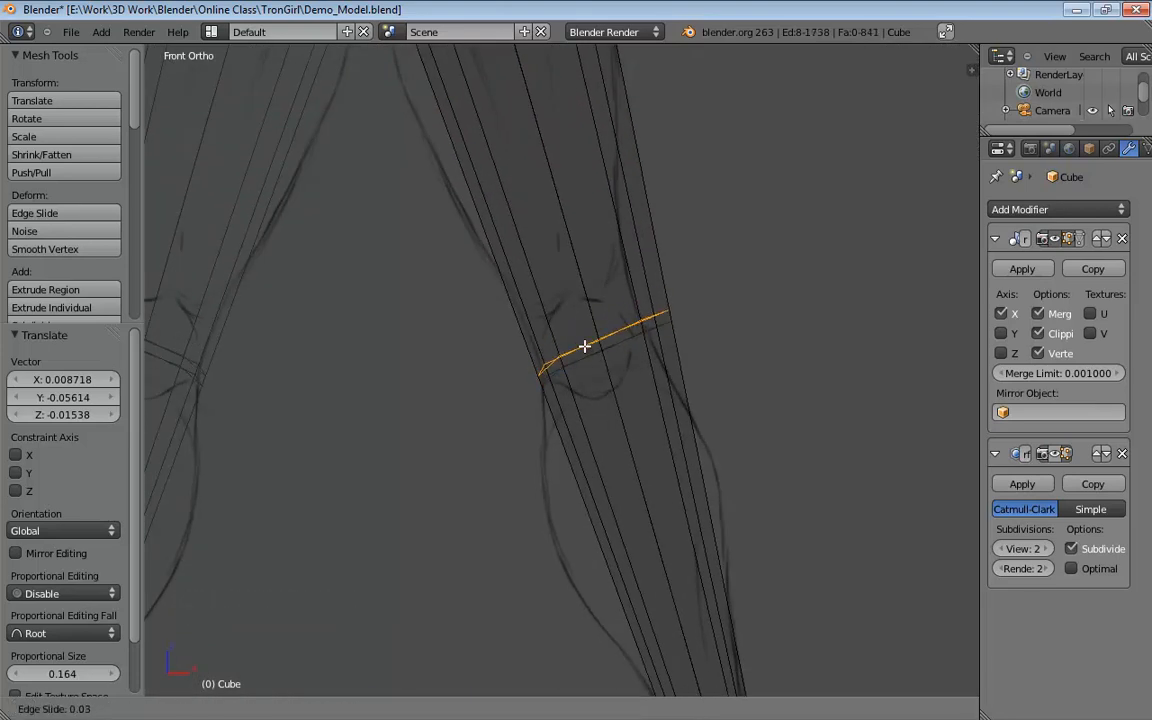
click(587, 345)
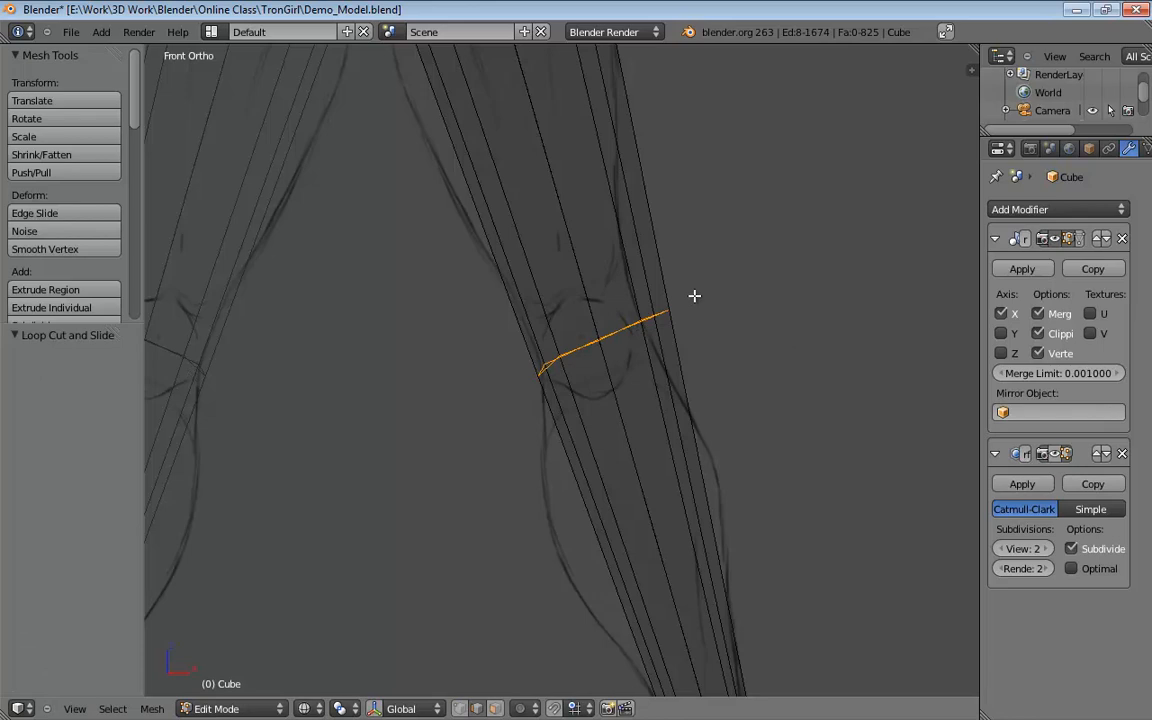
Scale the knee loop to about 0.73 and shift it sideways to match the reference knee's outline in front view.
key(g)
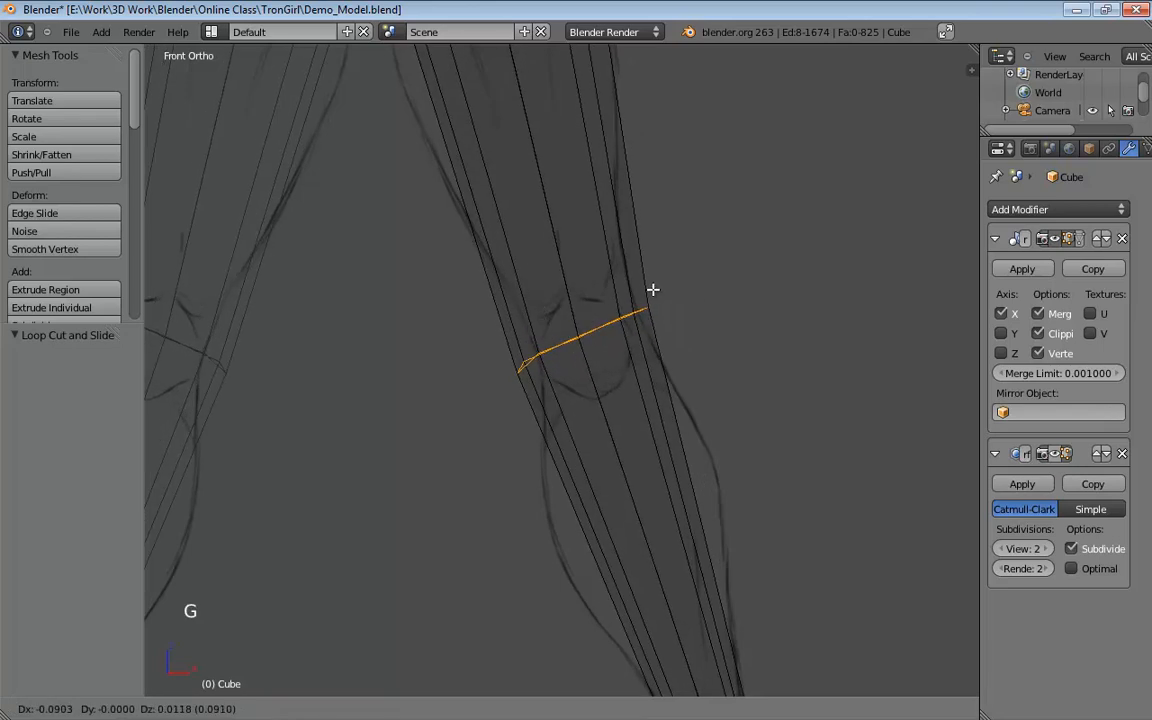
click(662, 291)
key(s)
key(s)
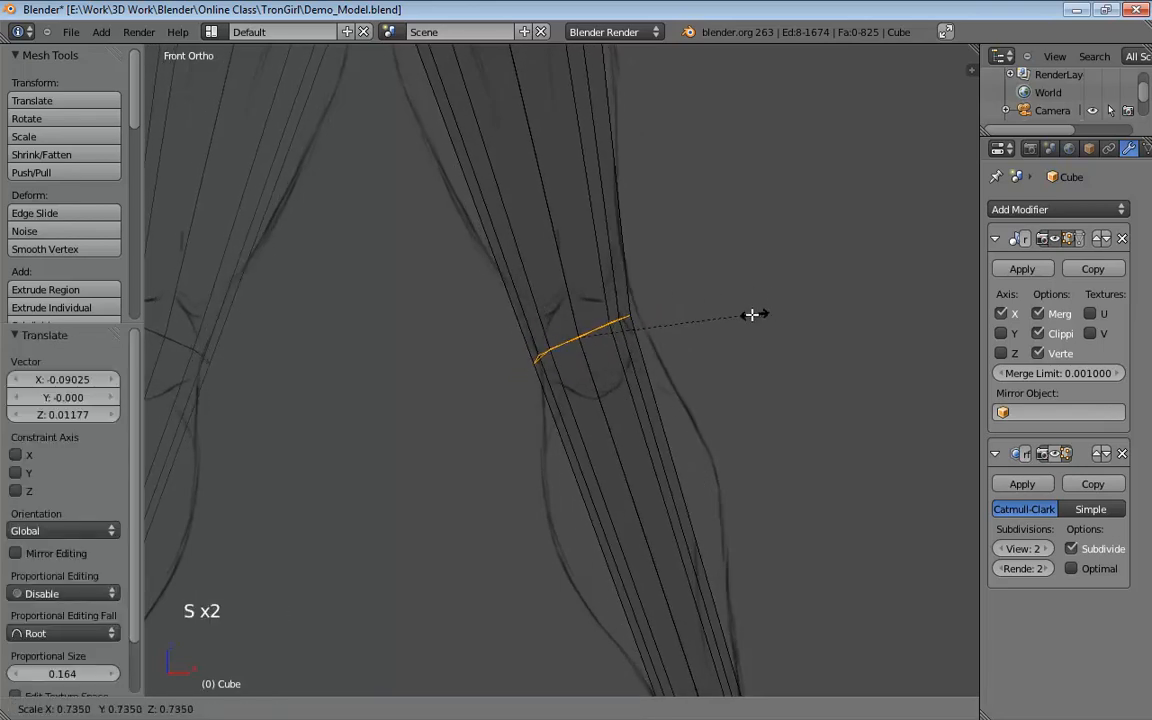
click(753, 312)
key(g)
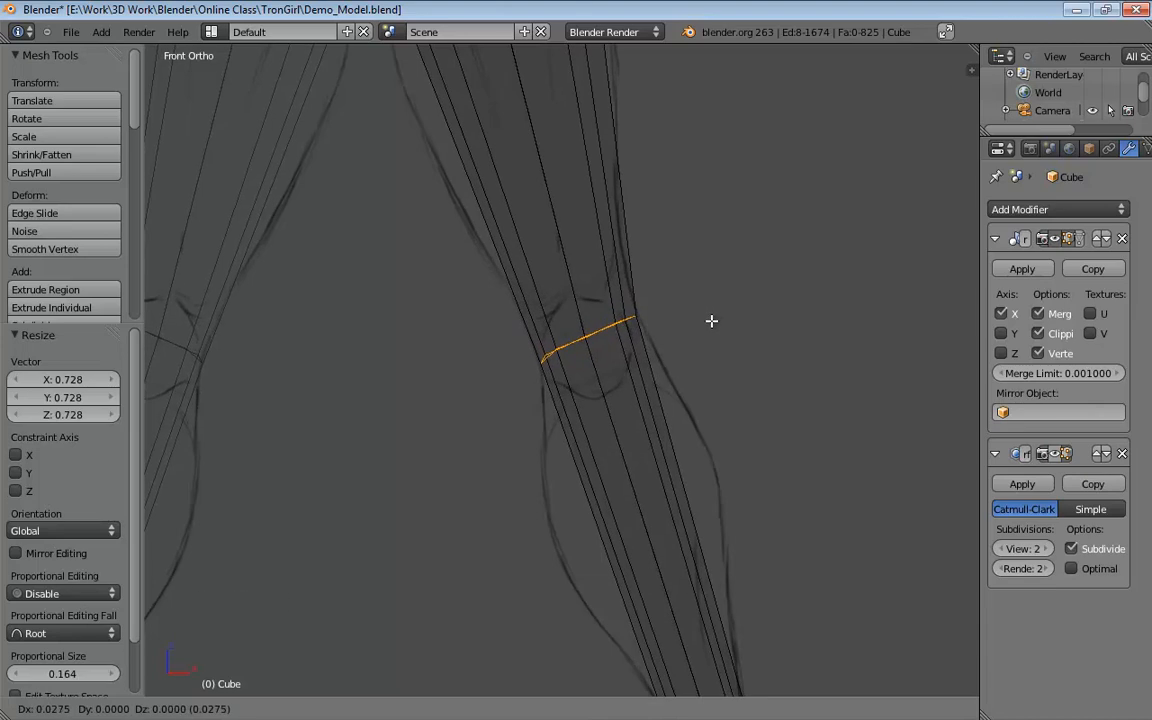
click(712, 321)
In side view, move the knee loop about -0.08 in Y, rotate it about -8°, and scale it about 1.055 along Y.
middle_drag(797, 323, 644, 352)
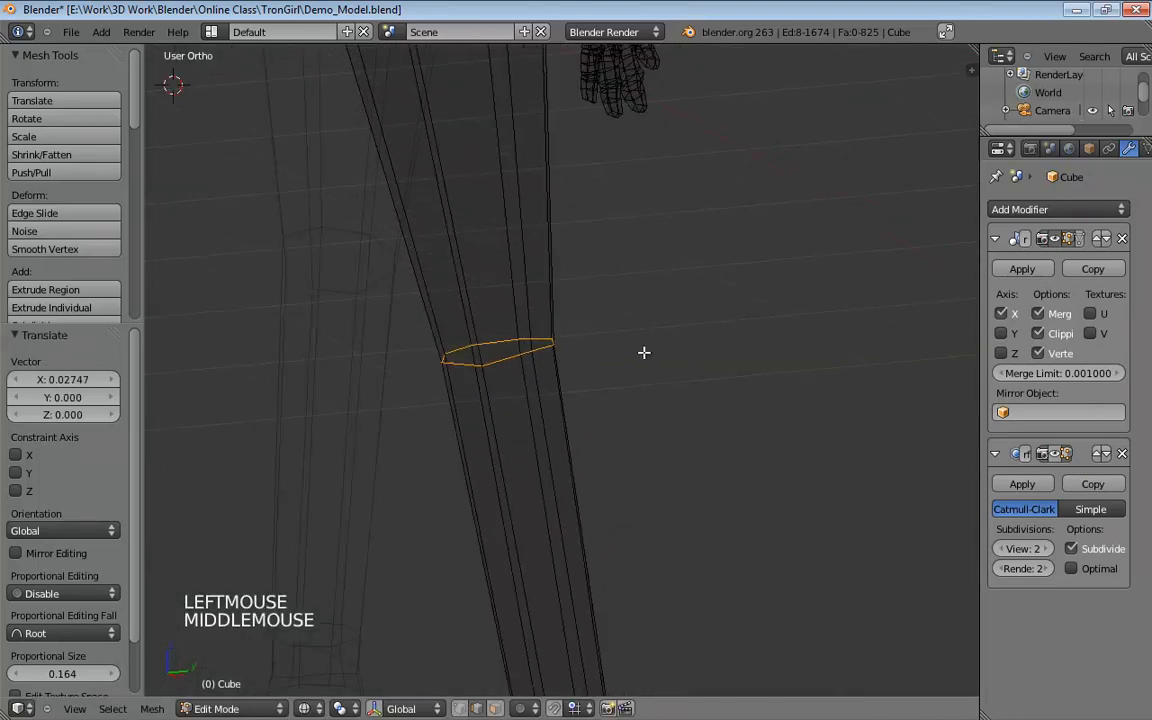
key(KP_1)
key(KP_3)
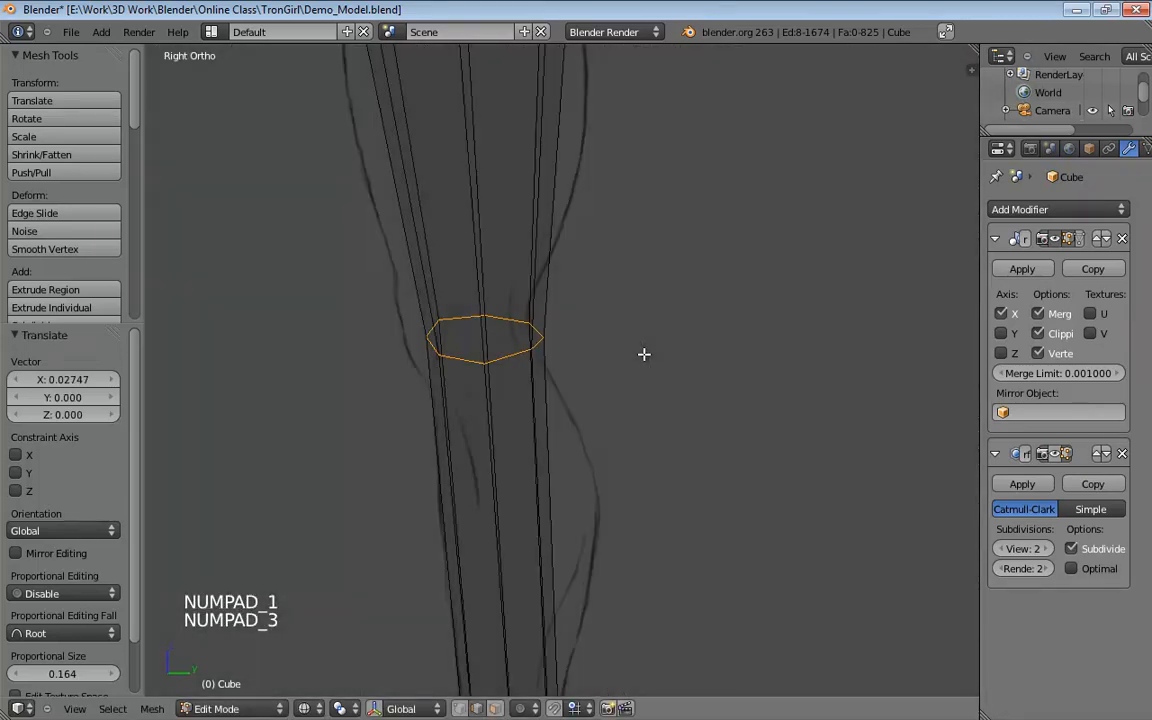
key(g)
key(y)
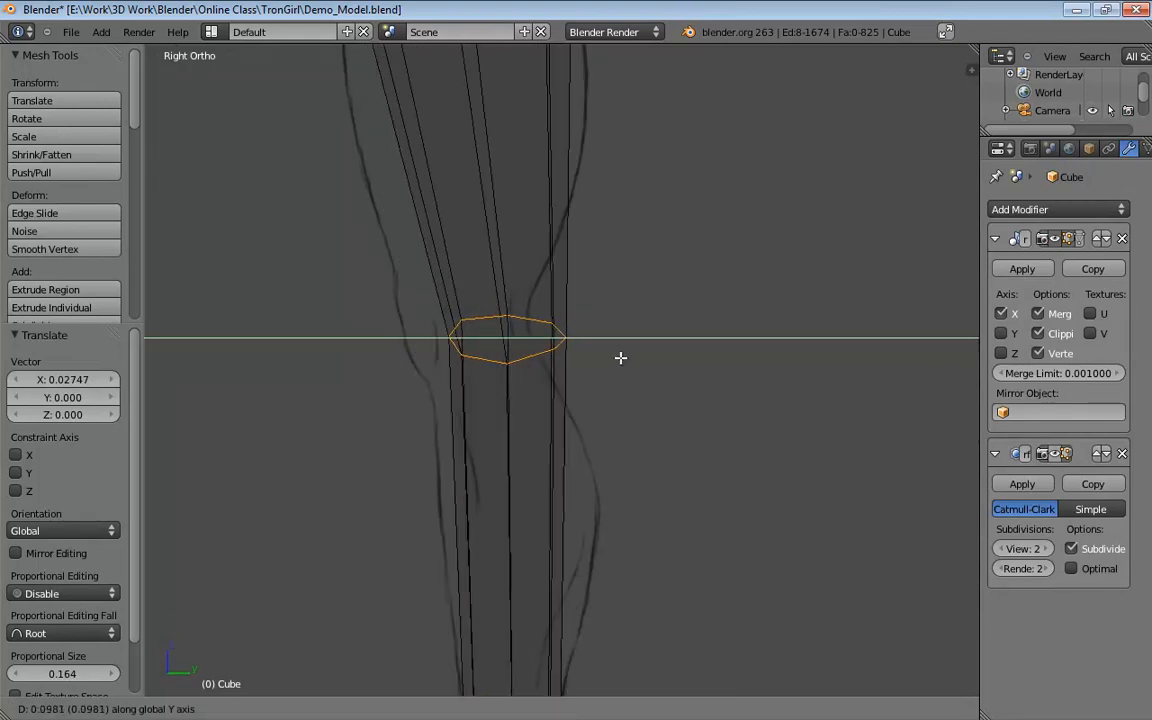
click(588, 359)
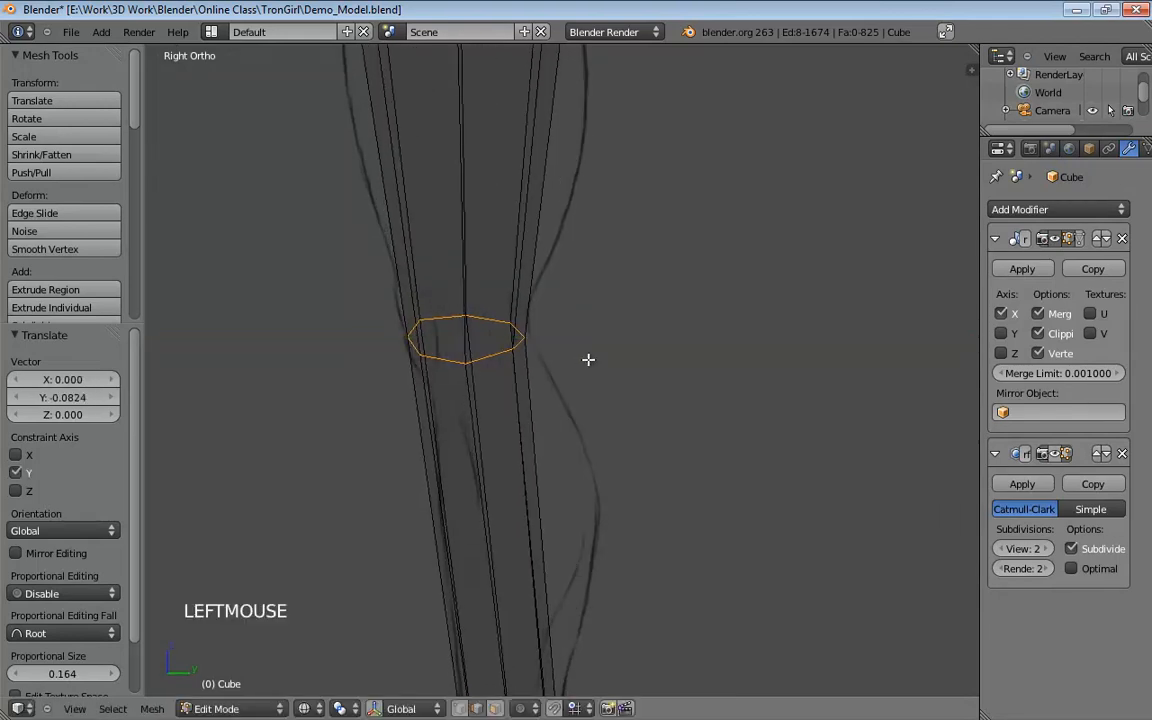
key(r)
click(681, 319)
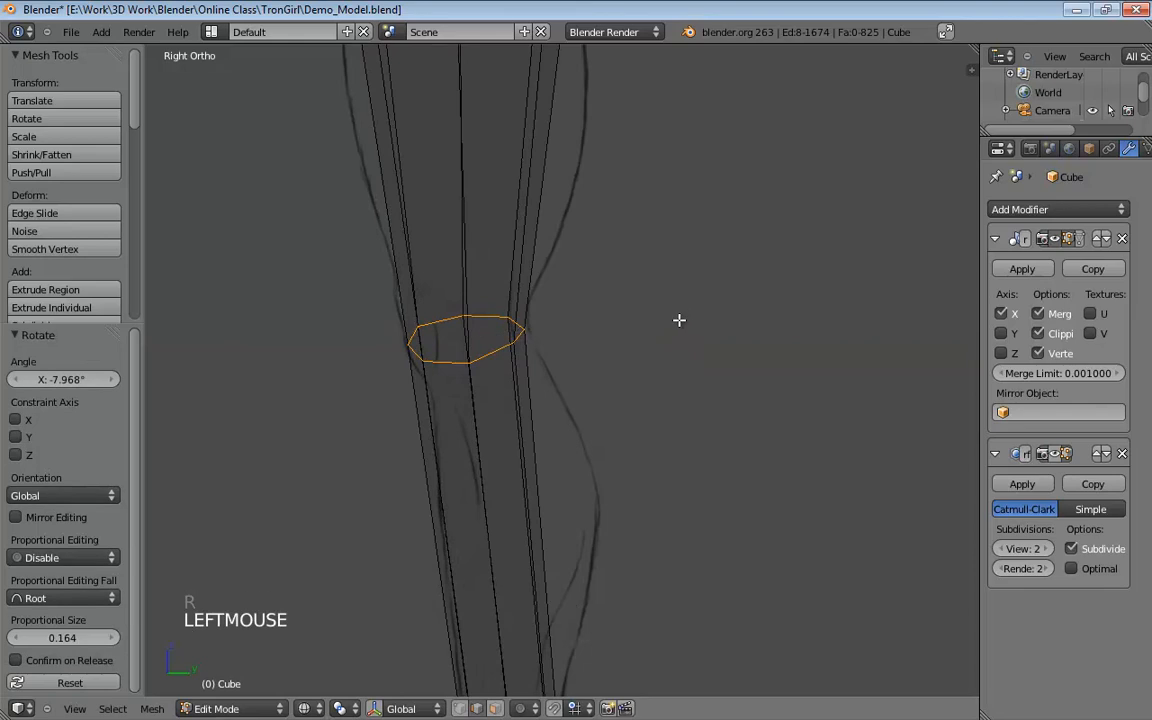
key(s)
key(s)
key(y)
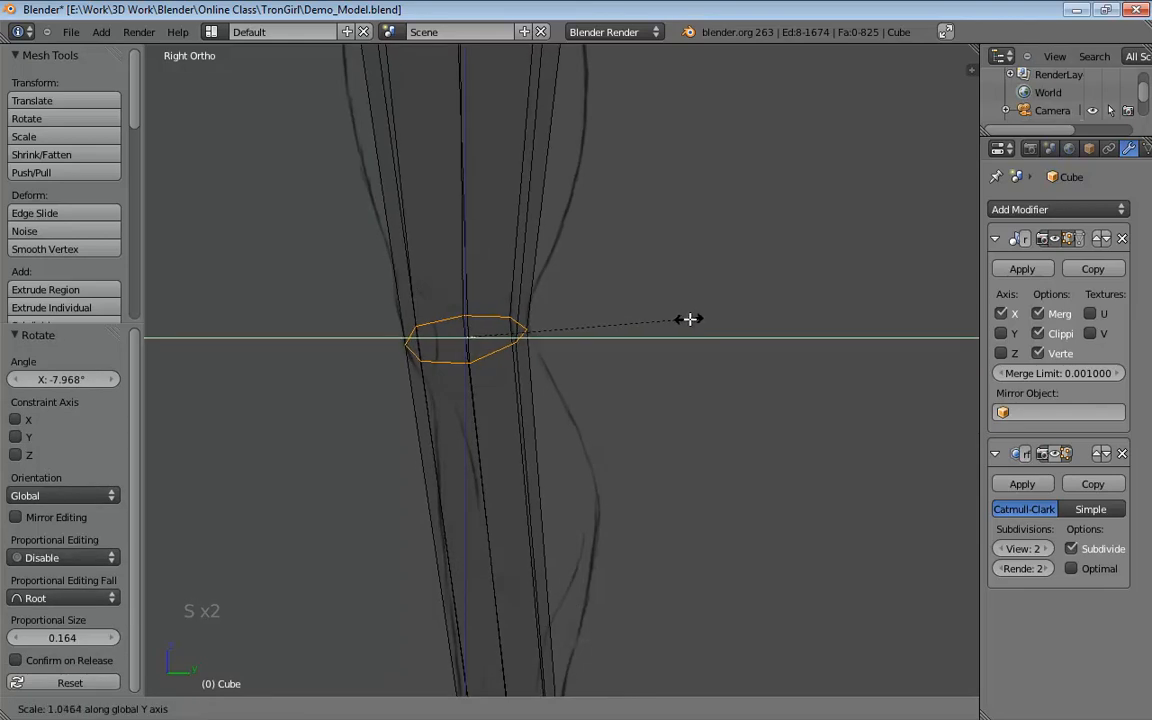
click(690, 319)
Cut a second edge loop around the leg and slide it up to just below the kneecap in front view.
shift+middle_drag(686, 309, 765, 377)
scroll(765, 377, down, 2)
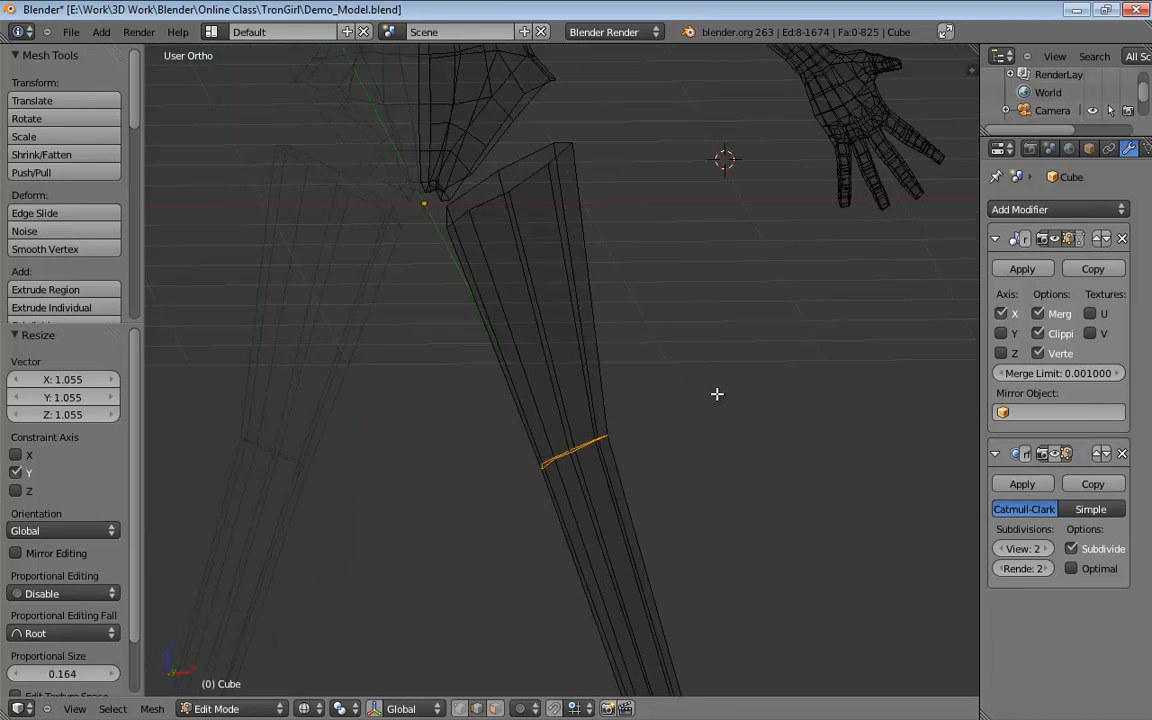
mouse_move(671, 425)
middle_down()
mouse_move(720, 409)
mouse_move(661, 442)
mouse_move(661, 420)
middle_up()
shift+middle_drag(661, 420, 653, 372)
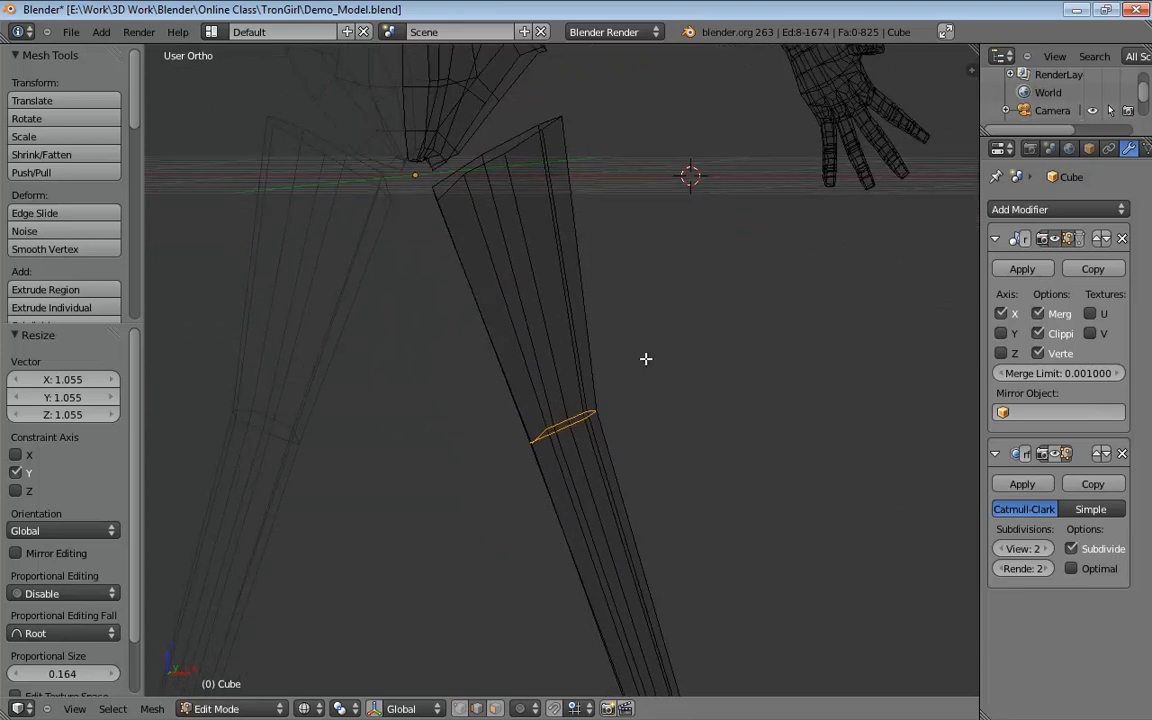
shift+middle_drag(645, 358, 663, 306)
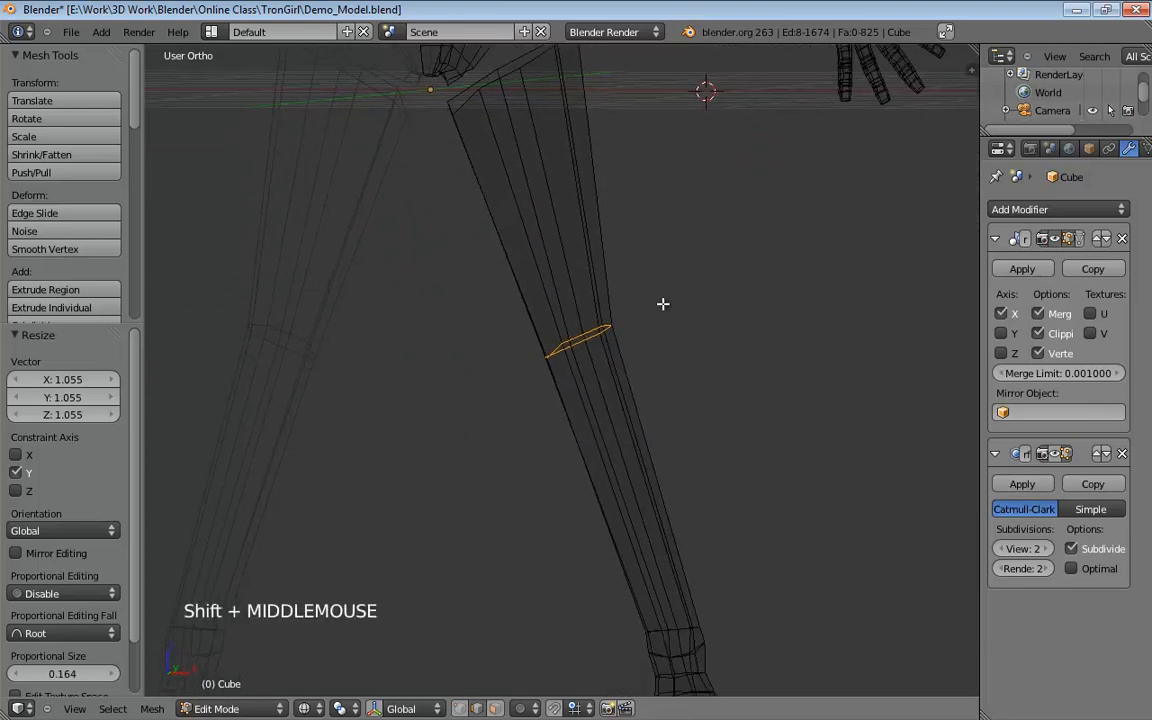
shift+scroll(640, 350, down, 1)
scroll(640, 352, up, 2)
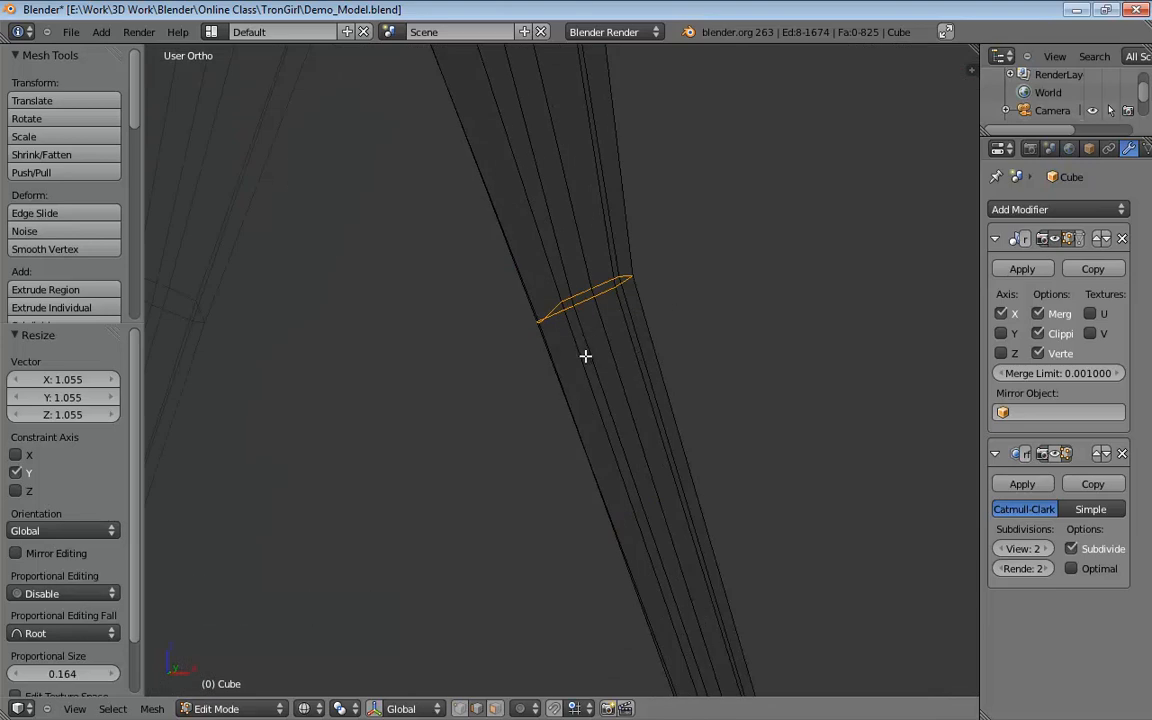
key(KP_1)
key(KP_5)
key(KP_5)
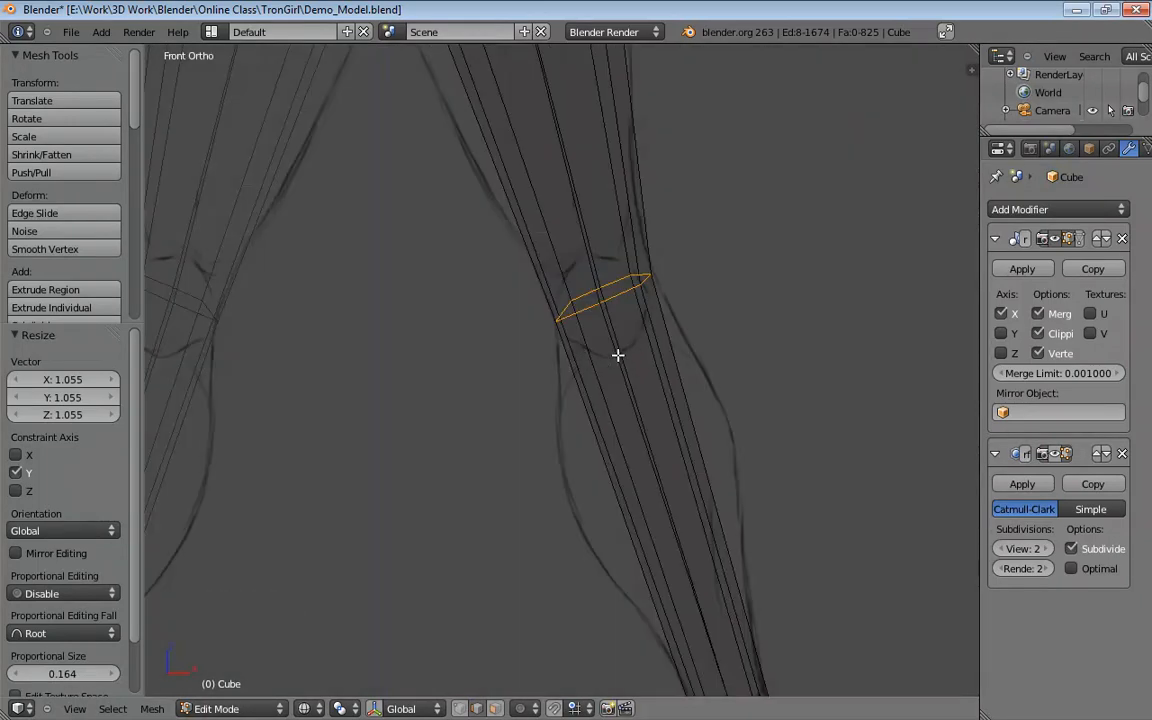
key(ctrl+r)
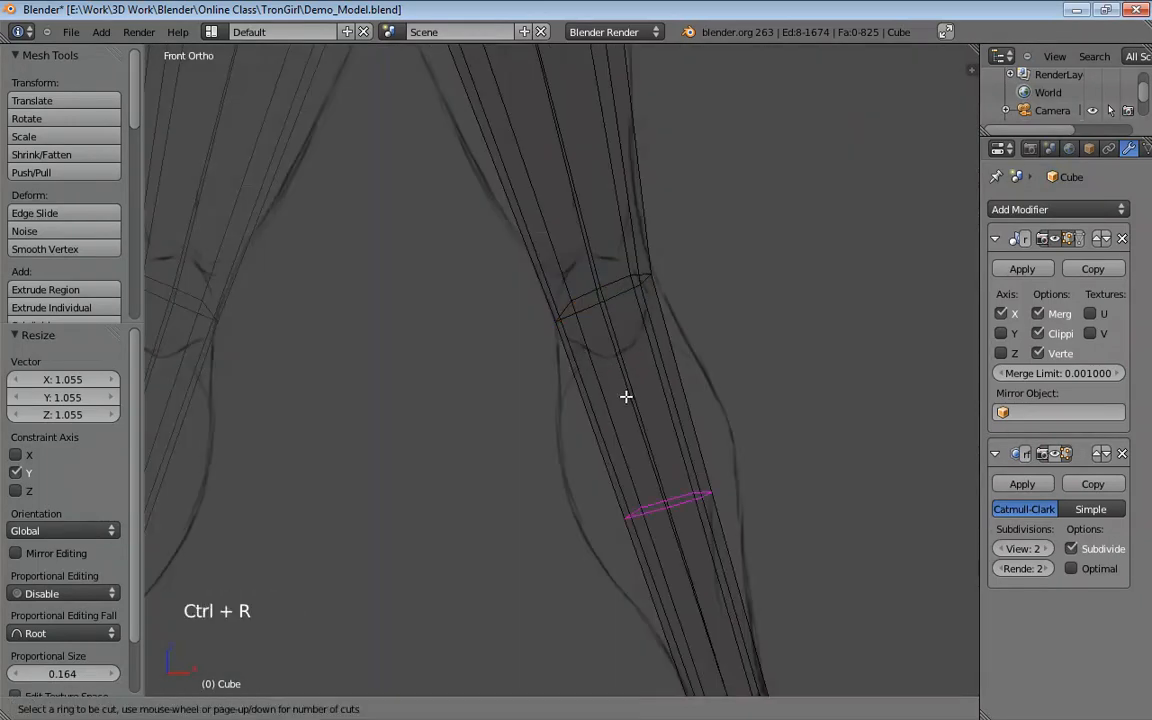
click(626, 397)
click(562, 245)
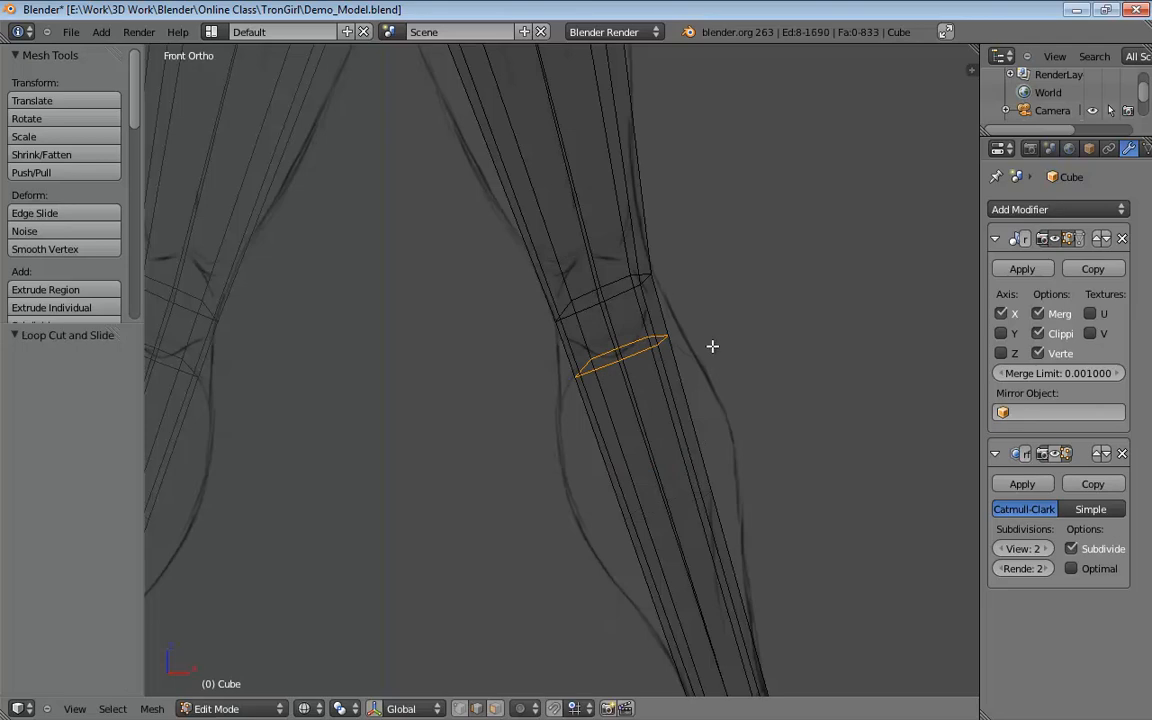
Delete the ring of faces between the two knee loops to separate the thigh from the lower leg.
key(ctrl+Tab)
alt+click(612, 325)
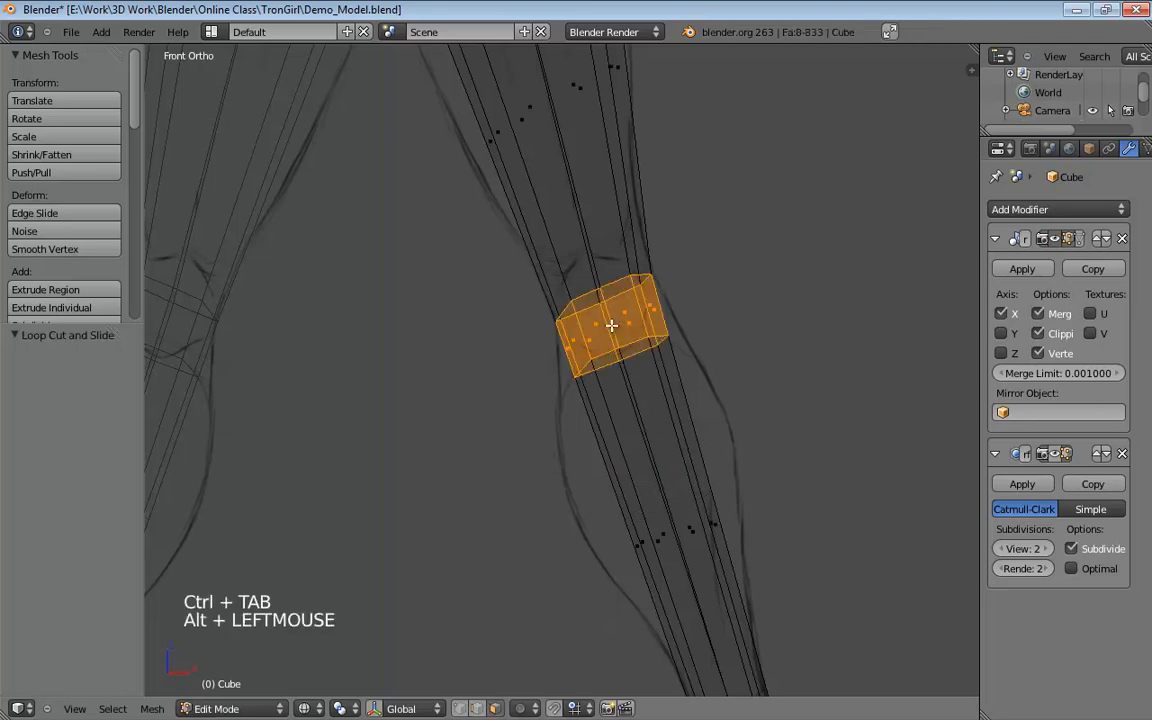
key(x)
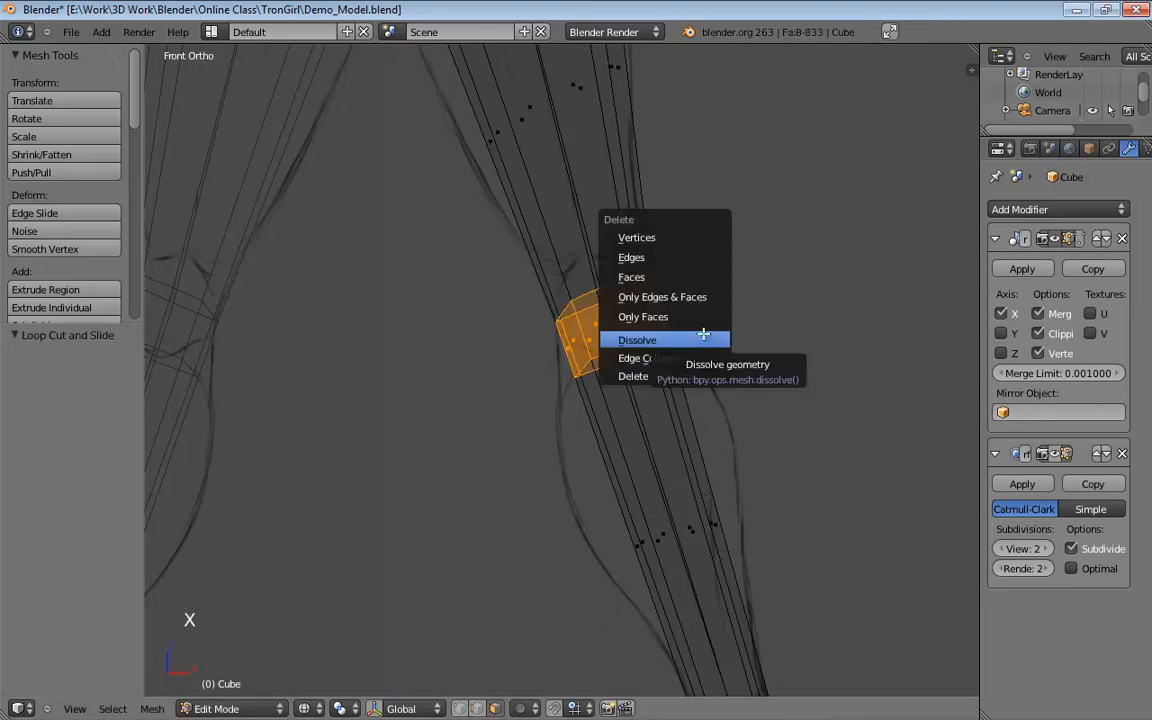
click(662, 336)
Compare the edge counts of the hip opening and the thigh's upper rim by selecting each loop in turn.
middle_drag(760, 341, 706, 374)
scroll(542, 363, down, 8)
scroll(515, 360, up, 4)
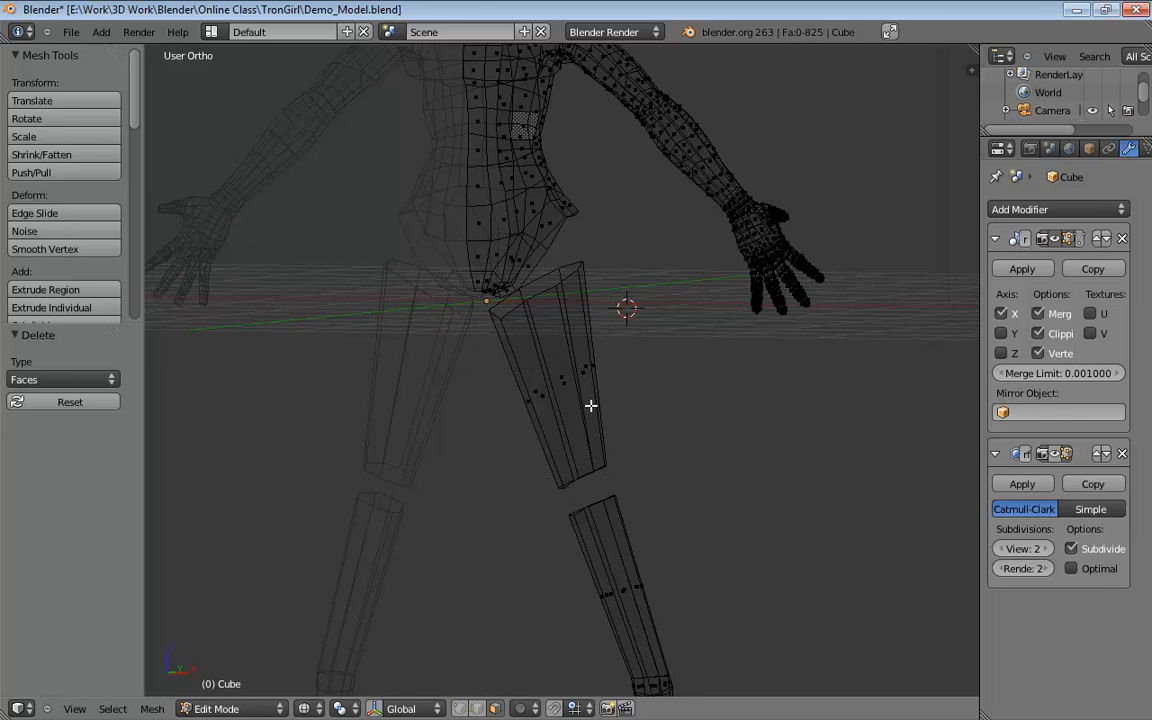
shift+middle_drag(563, 467, 430, 310)
scroll(543, 404, up, 4)
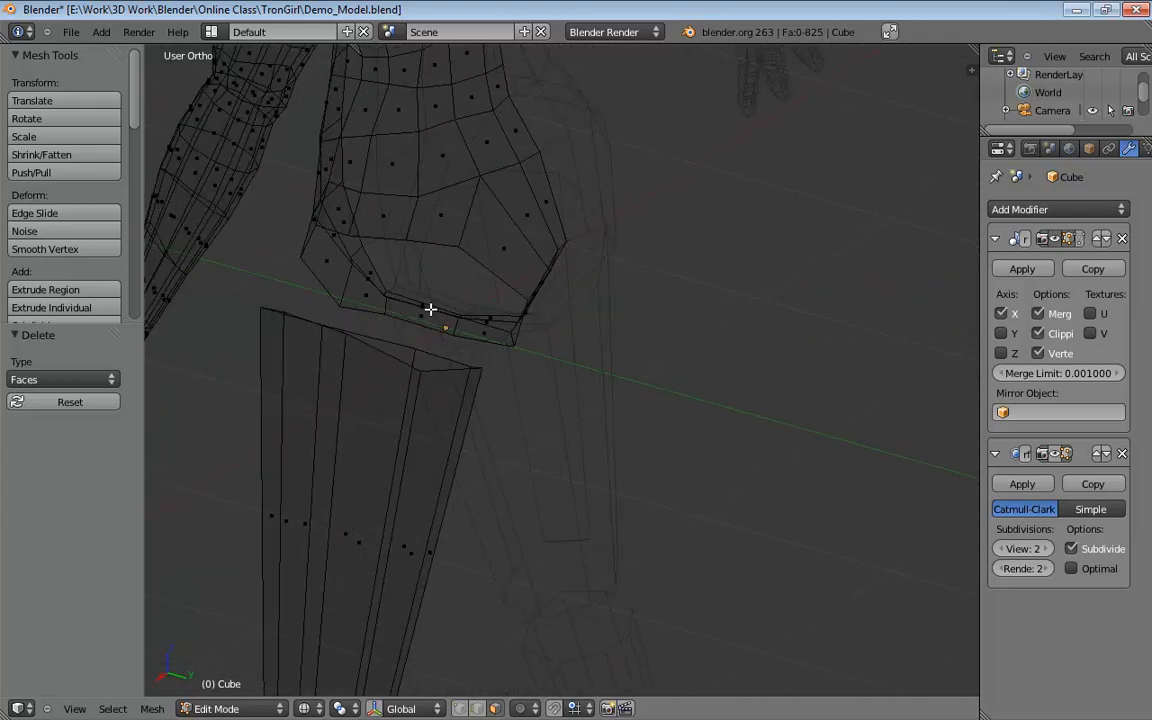
key(ctrl+Tab)
alt+click(440, 243)
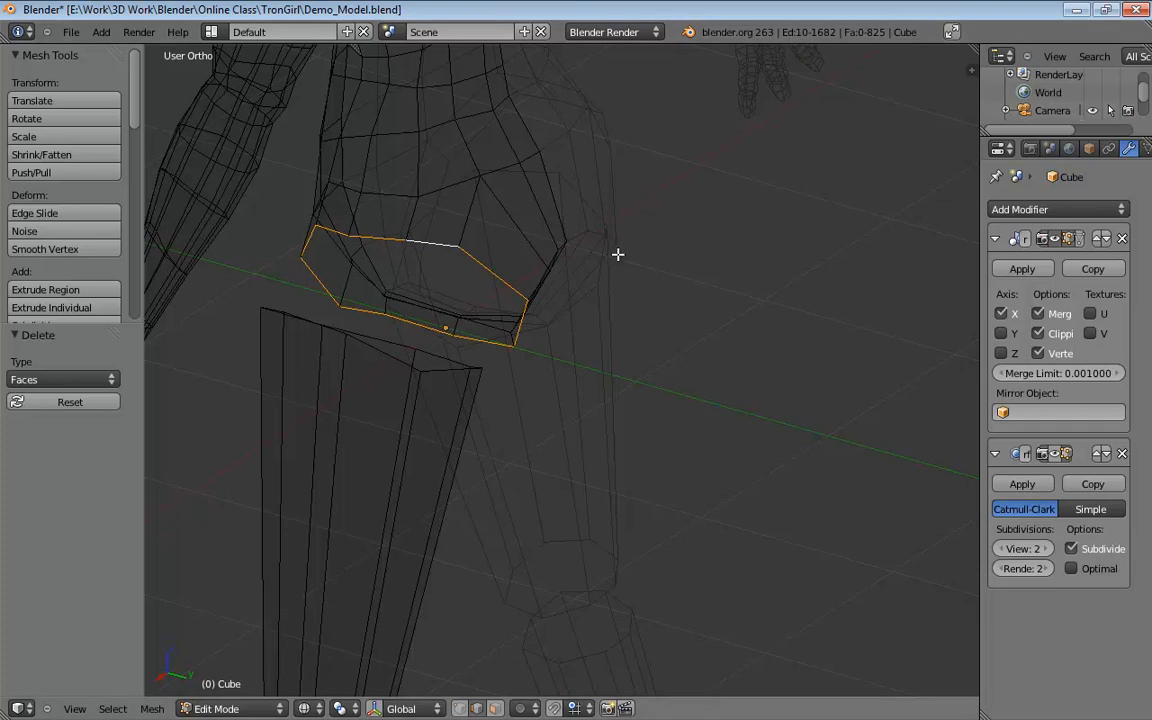
middle_drag(617, 252, 576, 237)
alt+click(401, 324)
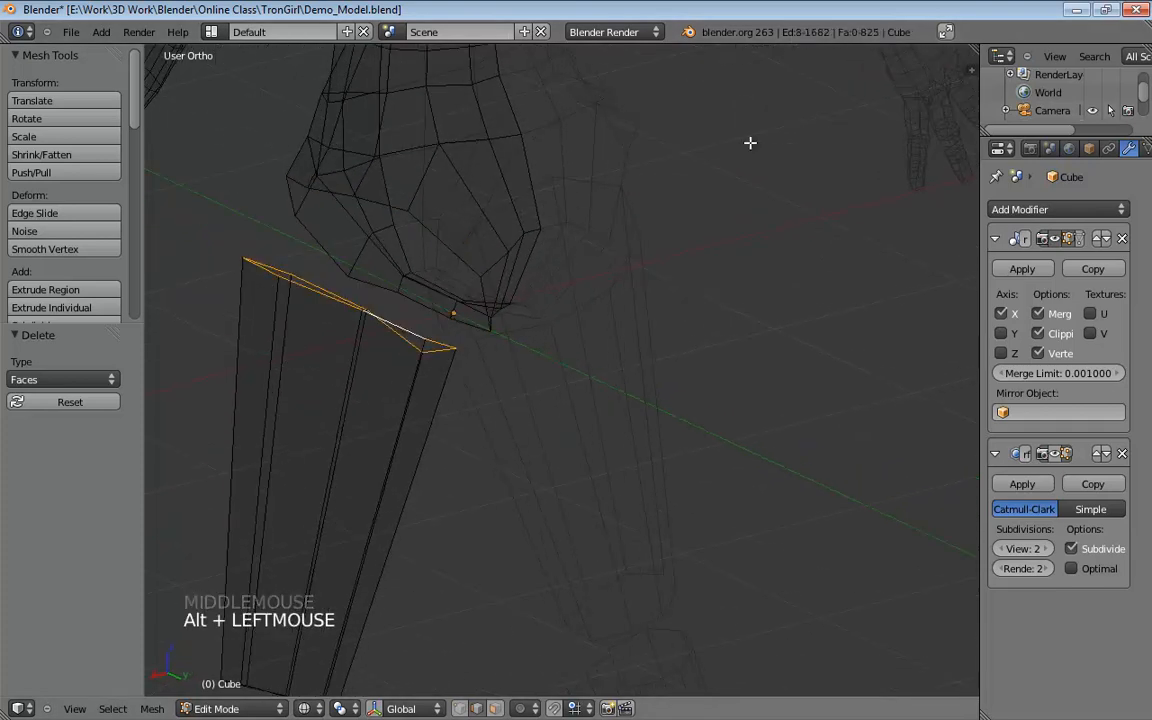
Add two lengthwise edge cuts to the thigh section, from its upper rim down to the knee gap.
mouse_move(540, 270)
middle_down()
mouse_move(514, 288)
mouse_move(830, 244)
mouse_move(843, 273)
mouse_move(751, 370)
mouse_move(766, 345)
mouse_move(751, 337)
mouse_move(782, 369)
mouse_move(766, 334)
mouse_move(746, 368)
mouse_move(735, 360)
mouse_move(684, 388)
mouse_move(692, 370)
mouse_move(671, 454)
mouse_move(669, 391)
mouse_move(645, 417)
mouse_move(651, 458)
mouse_move(668, 417)
mouse_move(650, 398)
mouse_move(697, 414)
mouse_move(598, 343)
middle_up()
scroll(745, 369, down, 1)
scroll(745, 368, down, 1)
key(KP_5)
scroll(735, 360, down, 5)
scroll(652, 459, up, 2)
key(z)
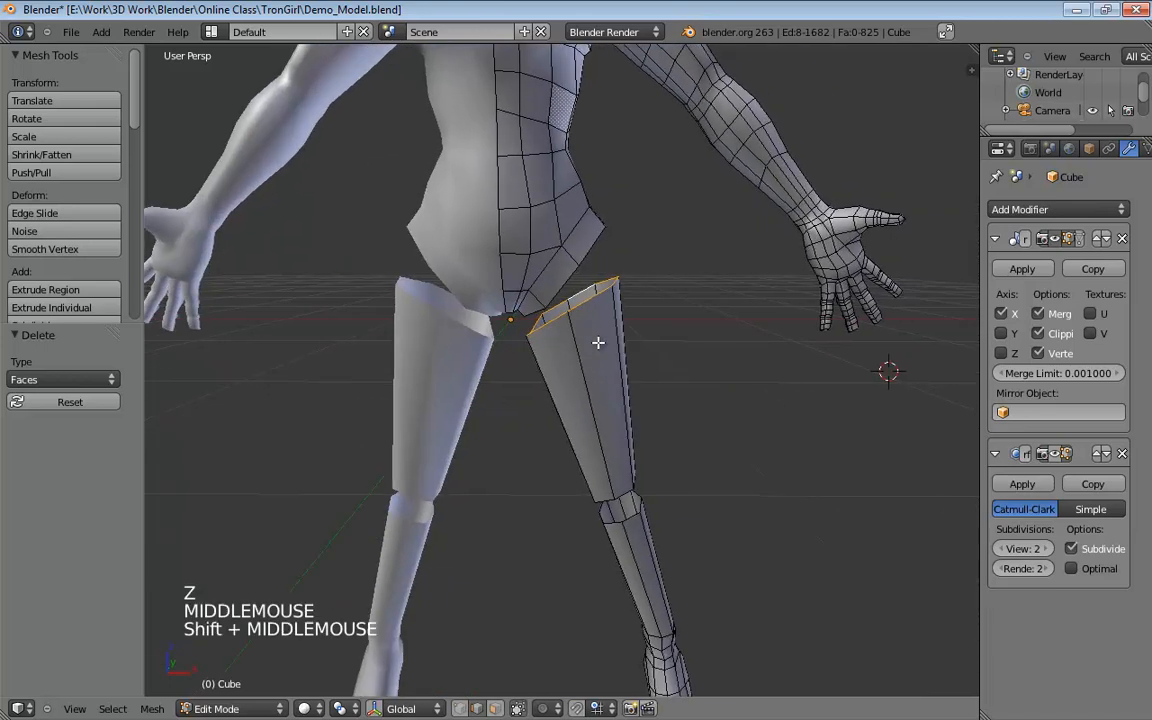
key(ctrl+r)
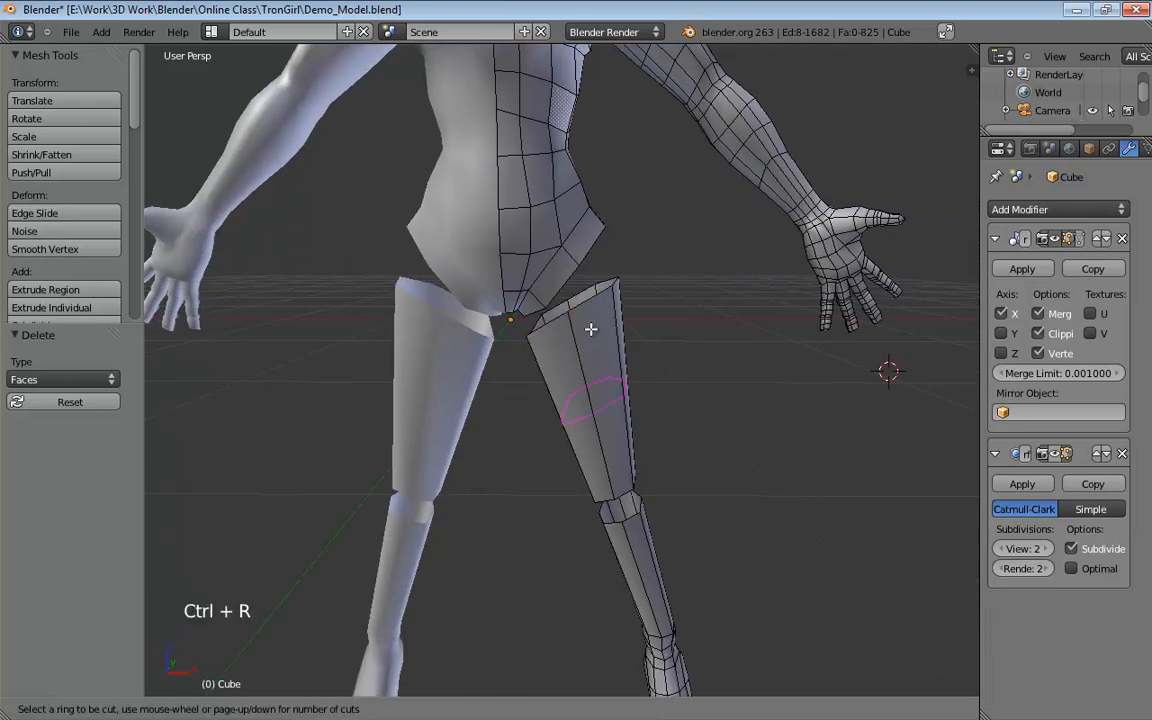
click(591, 303)
right_click(591, 303)
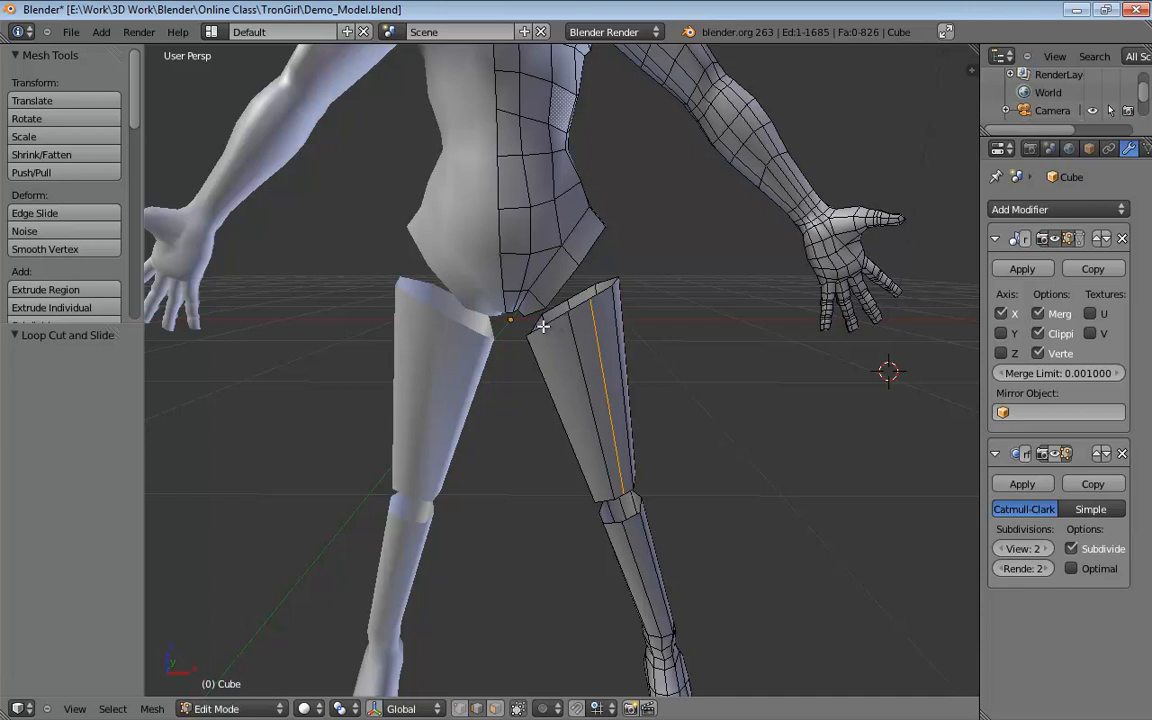
key(ctrl+r)
Switch to vertex selection and reposition the vertices of the new cuts along the thigh's upper rim.
middle_drag(609, 337, 497, 308)
key(ctrl+Tab)
click(497, 305)
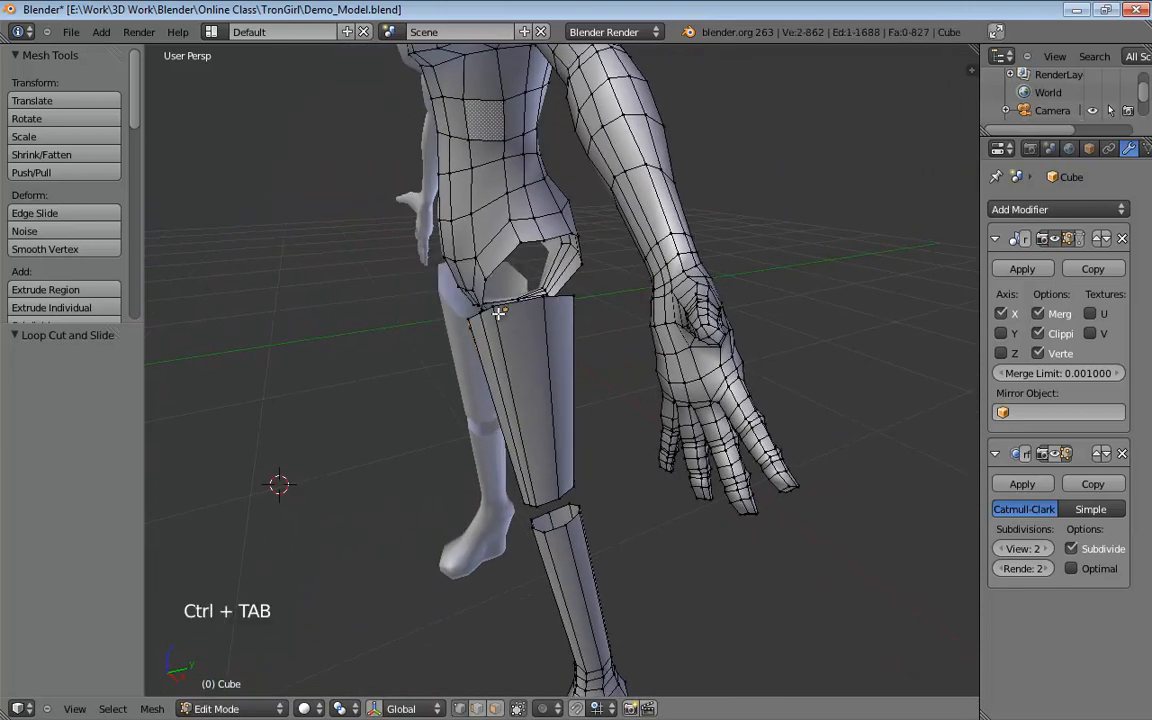
click(520, 310)
middle_drag(589, 309, 494, 324)
drag(551, 328, 526, 327)
scroll(540, 327, up, 1)
Adjust the rear and inner vertices of the thigh's upper rim to round it beneath the buttock.
middle_drag(590, 330, 455, 299)
mouse_move(562, 293)
mouse_down()
mouse_move(542, 291)
mouse_move(559, 297)
mouse_up()
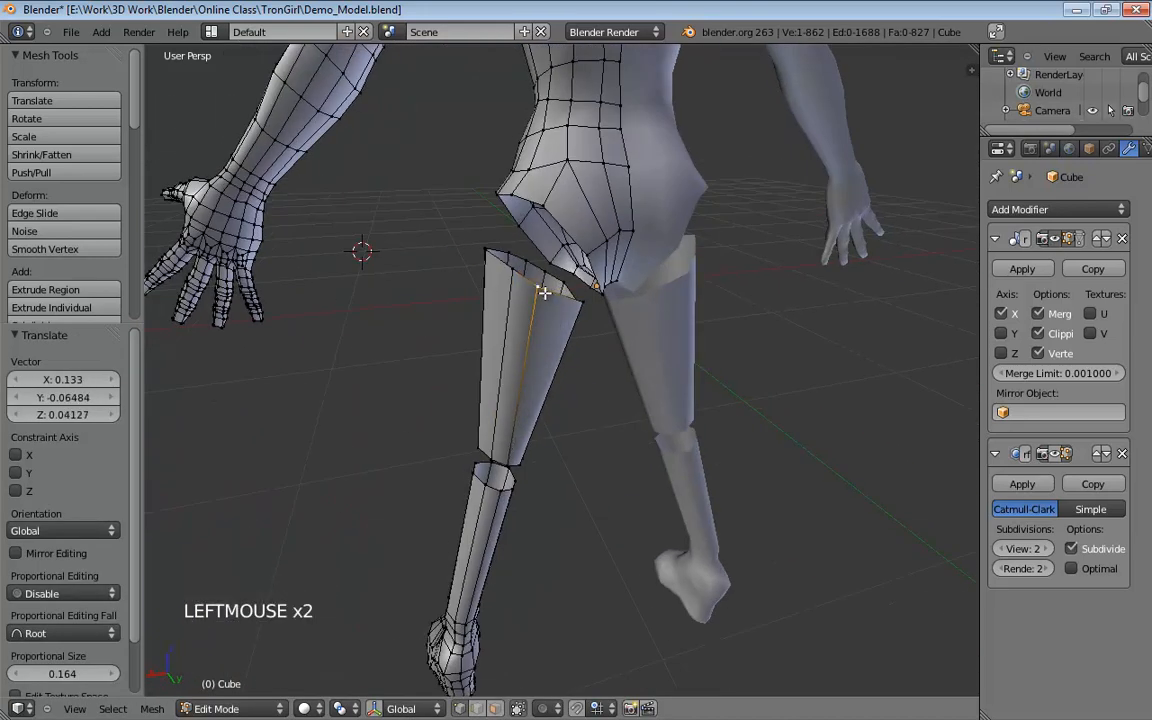
middle_drag(617, 339, 542, 273)
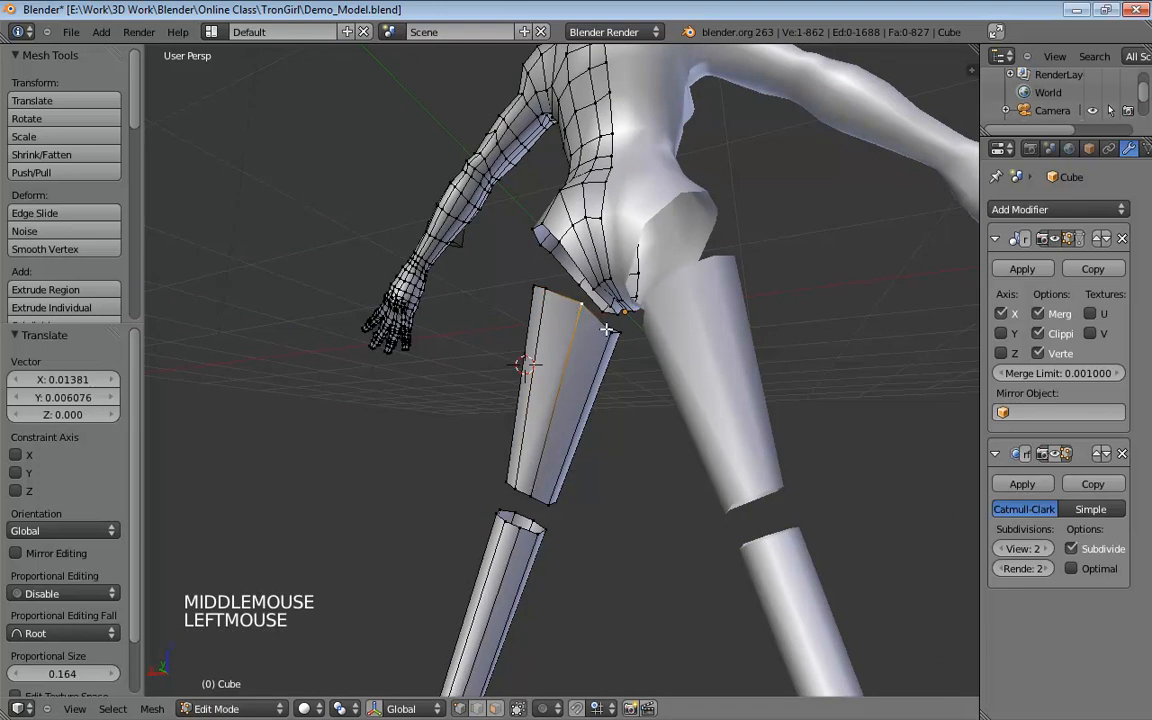
drag(604, 329, 599, 319)
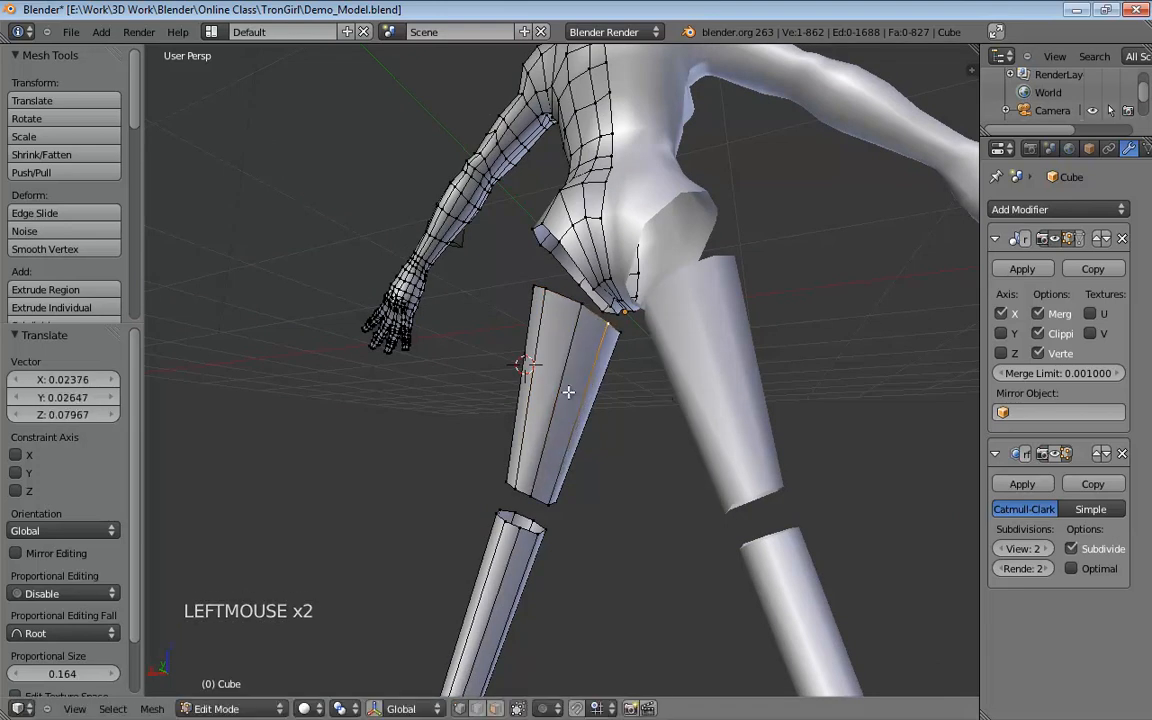
Reposition the outer and front vertices of the thigh's lower rim at the knee gap to space them evenly.
shift+middle_drag(568, 392, 610, 308)
middle_drag(550, 318, 753, 347)
mouse_move(535, 345)
middle_down()
mouse_move(568, 368)
mouse_move(530, 368)
middle_up()
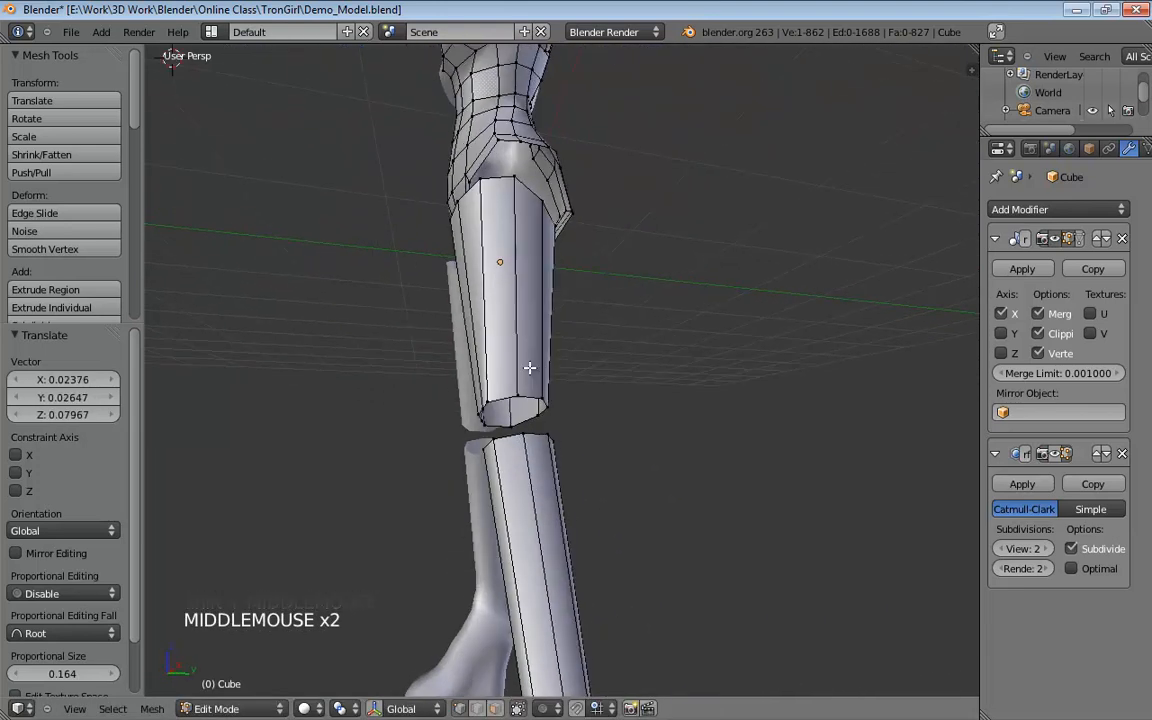
drag(503, 395, 527, 391)
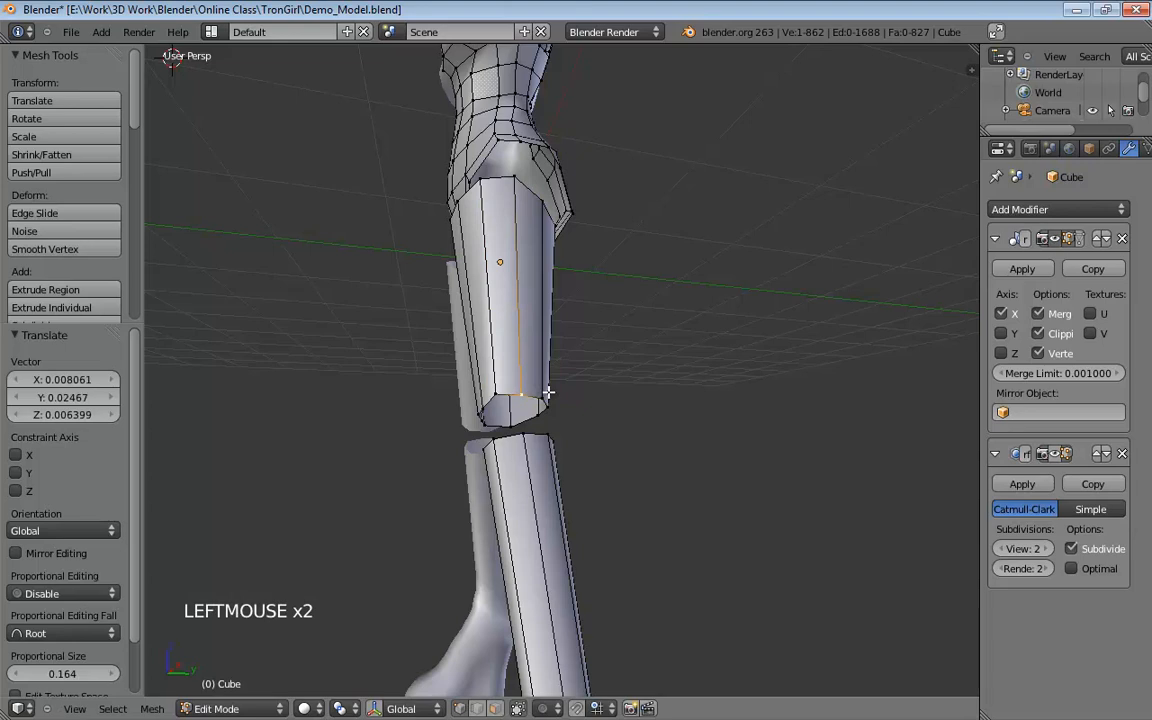
middle_drag(548, 391, 518, 398)
drag(506, 395, 476, 398)
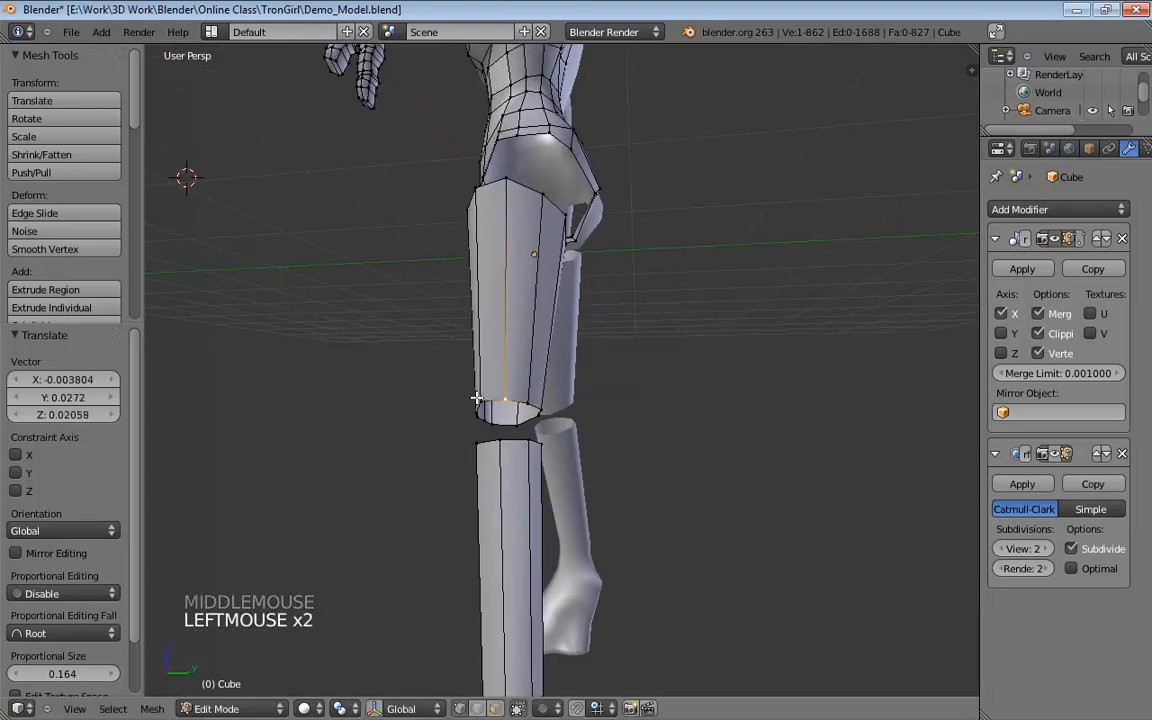
middle_drag(490, 398, 597, 376)
middle_drag(669, 349, 512, 400)
drag(533, 400, 543, 400)
Reposition the rear and inner vertices of the thigh's upper rim beneath the hip opening.
middle_drag(620, 271, 618, 230)
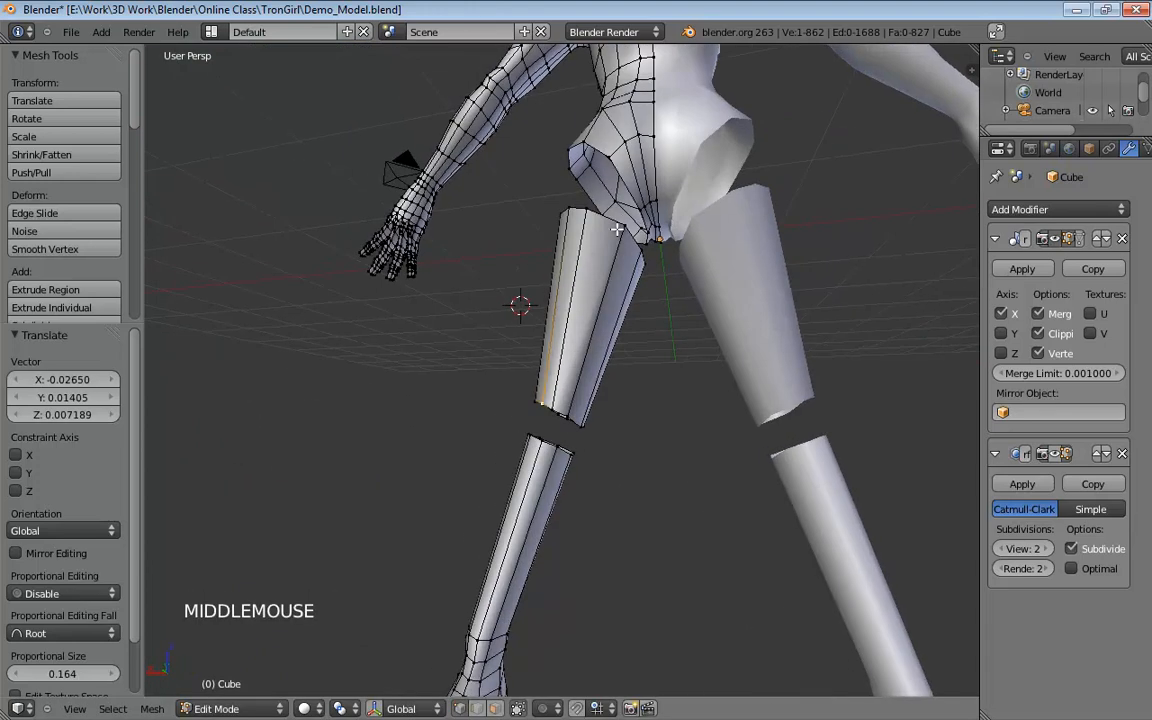
drag(614, 226, 597, 214)
drag(641, 253, 627, 240)
middle_drag(645, 264, 623, 264)
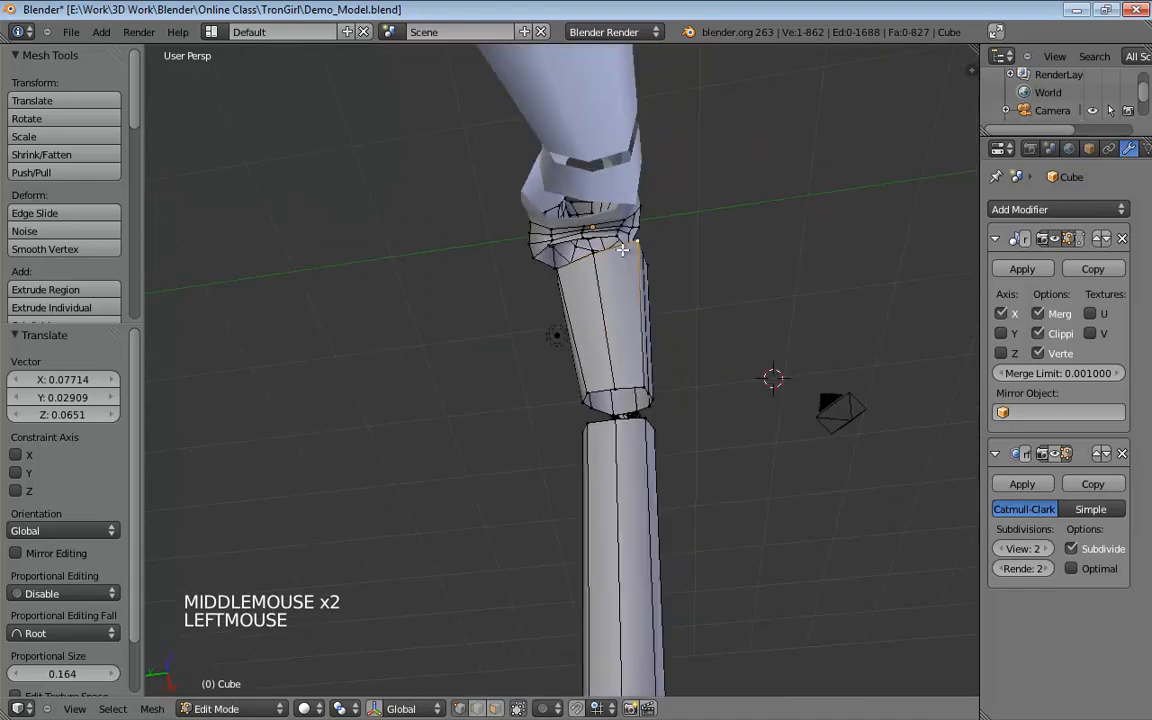
drag(622, 250, 604, 257)
Adjust the inner vertices of the thigh's lower rim and the matching upper rim vertex to straighten the lengthwise edges.
drag(607, 386, 592, 383)
drag(618, 387, 619, 387)
middle_drag(619, 387, 583, 188)
drag(583, 188, 567, 192)
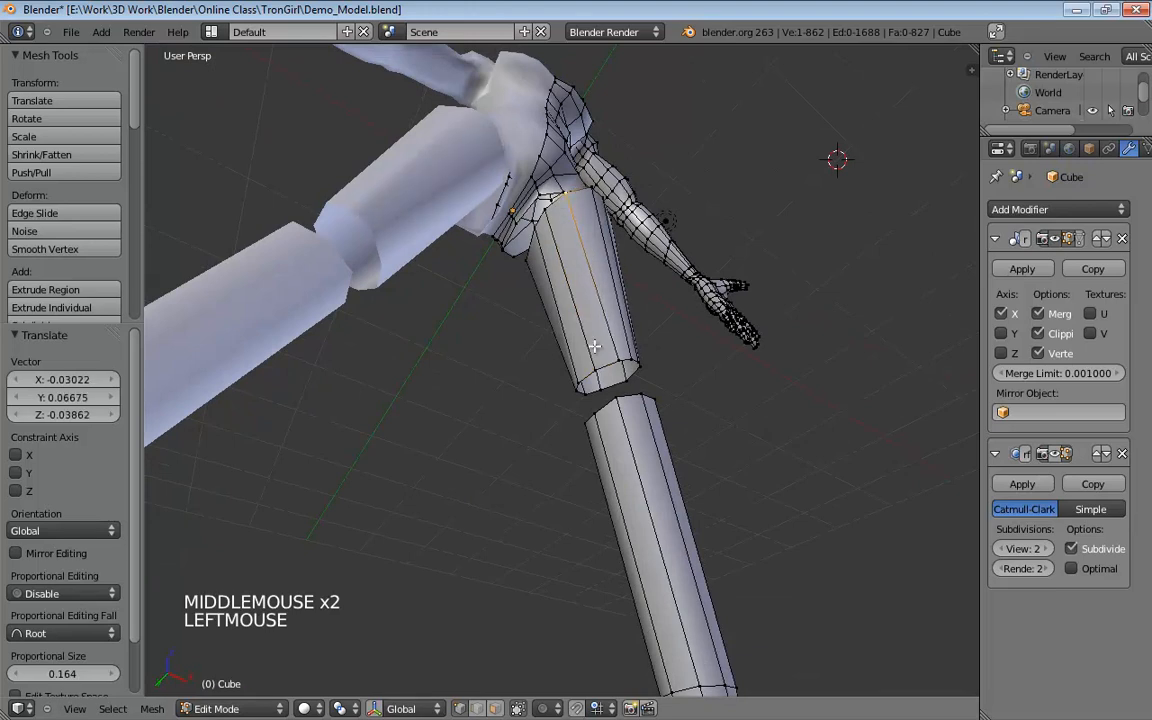
drag(617, 363, 600, 365)
middle_drag(600, 365, 522, 399)
click(518, 395)
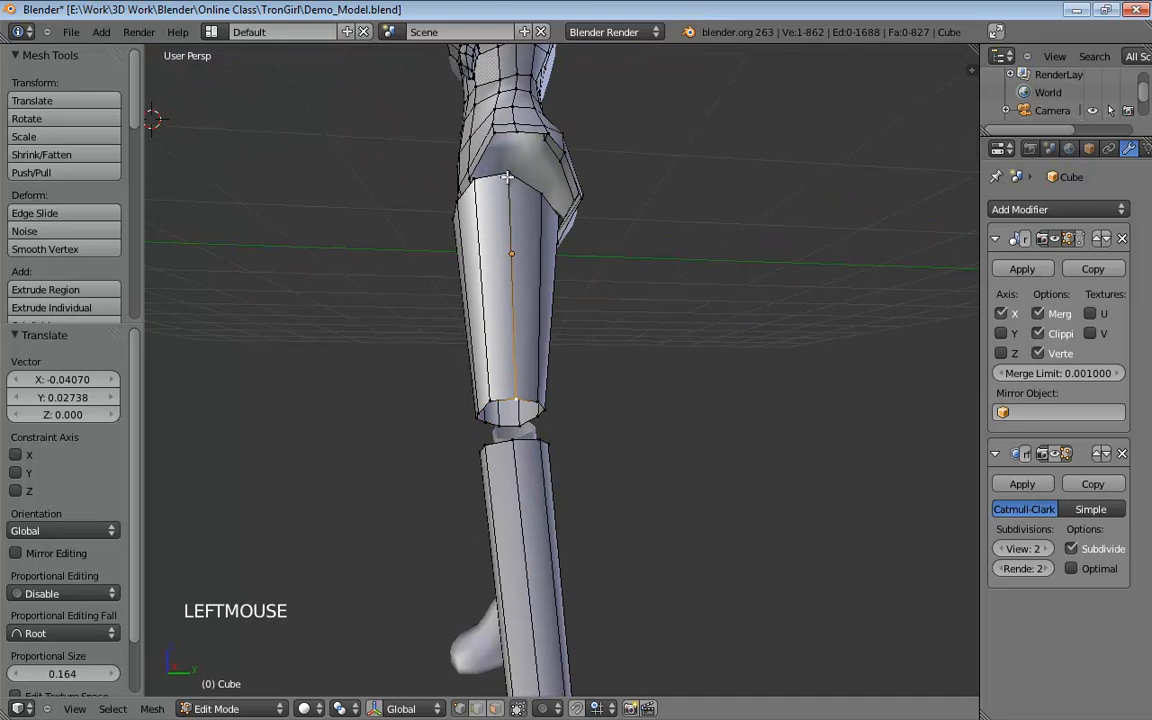
Recheck the edge loops of the hip opening and thigh rim, and shift the upper rim's vertices to align with the opening.
middle_drag(512, 176, 611, 178)
alt+click(538, 185)
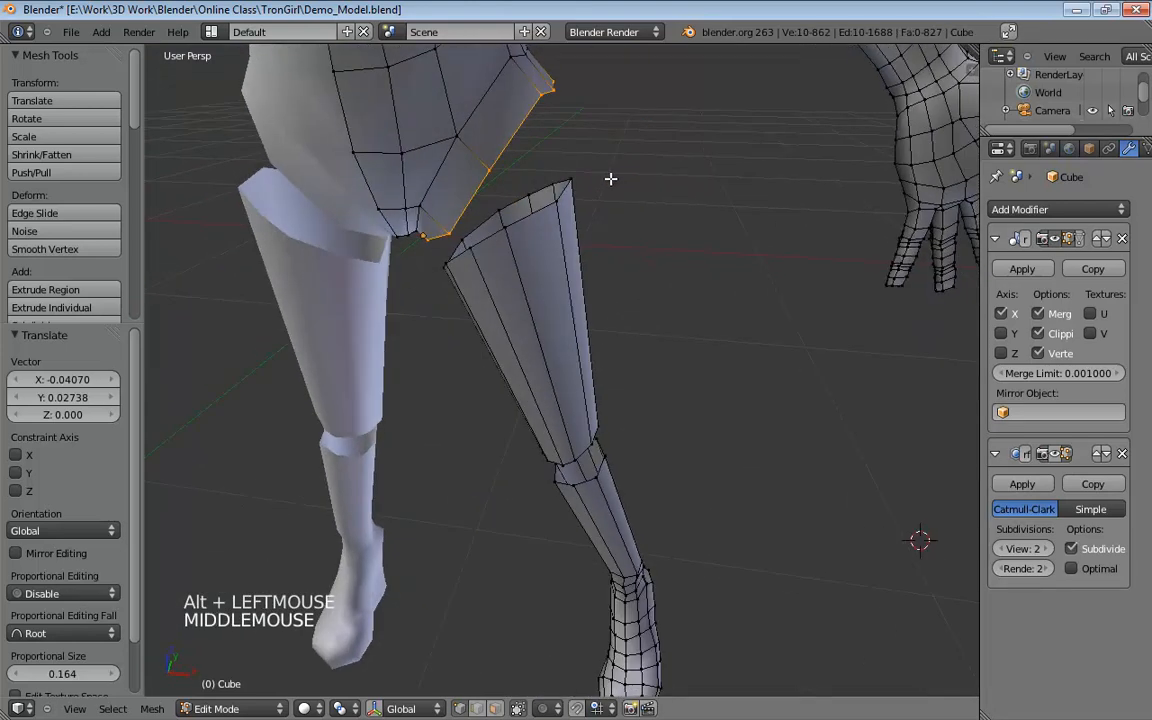
alt+click(545, 207)
middle_drag(615, 230, 544, 185)
drag(519, 184, 540, 171)
middle_drag(502, 205, 653, 130)
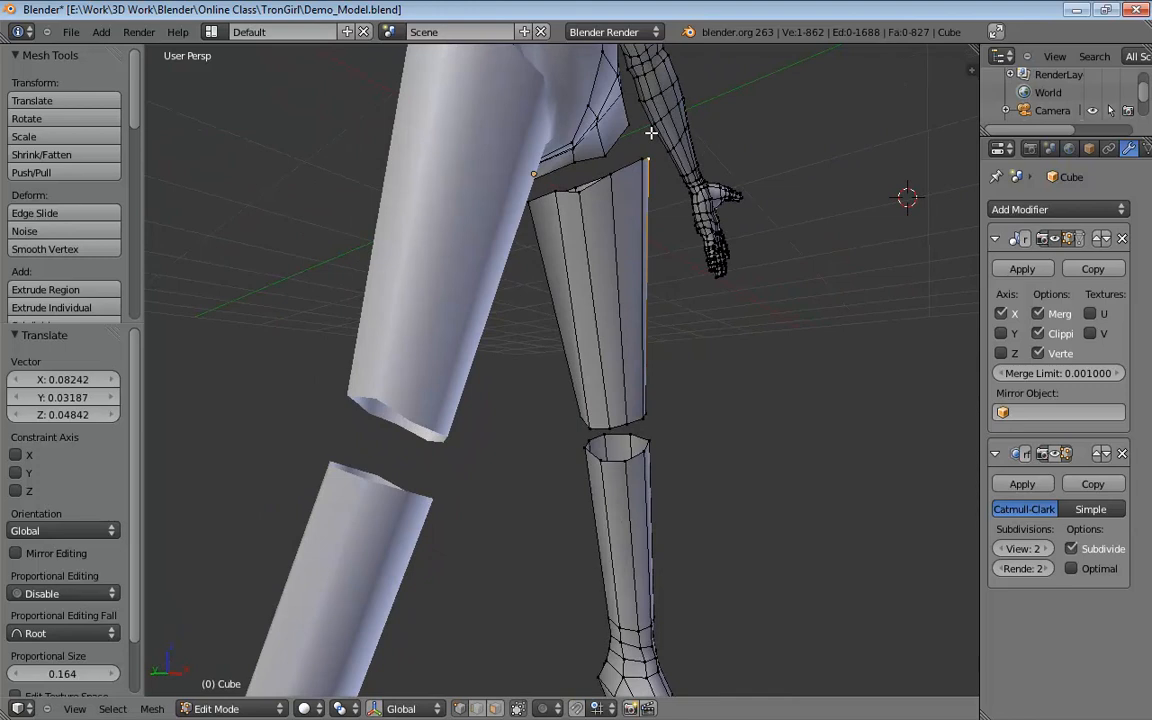
shift+middle_drag(647, 202, 605, 212)
scroll(580, 240, up, 3)
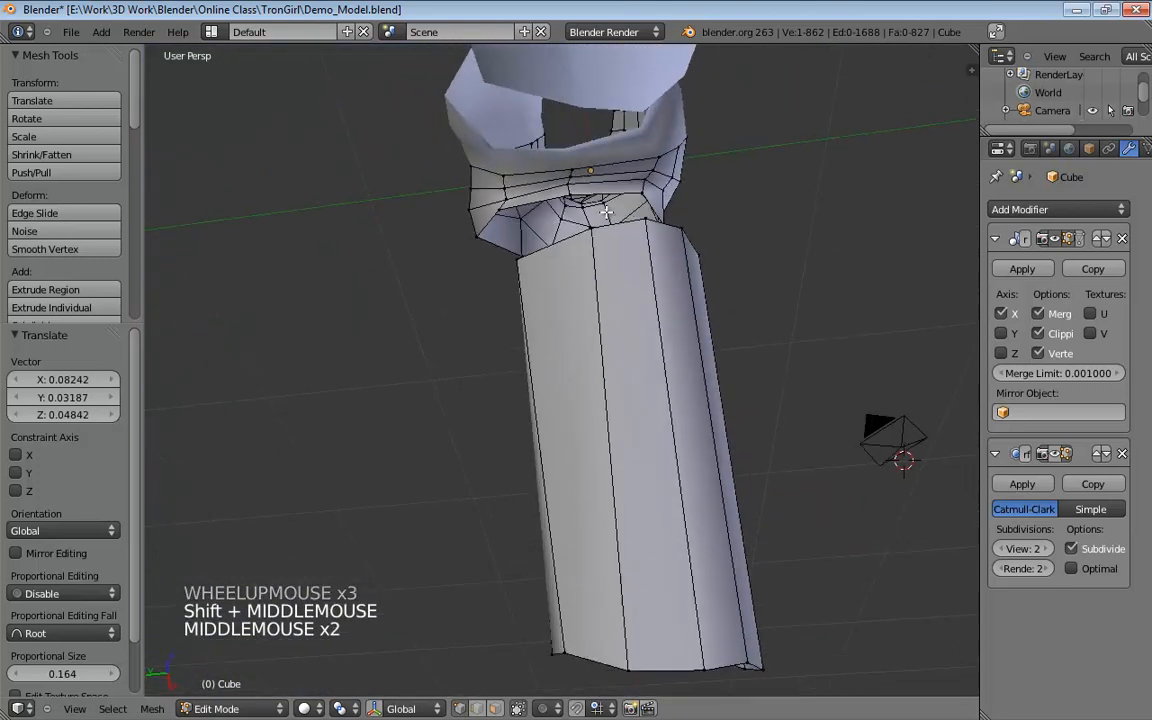
middle_drag(522, 255, 529, 228)
click(593, 243)
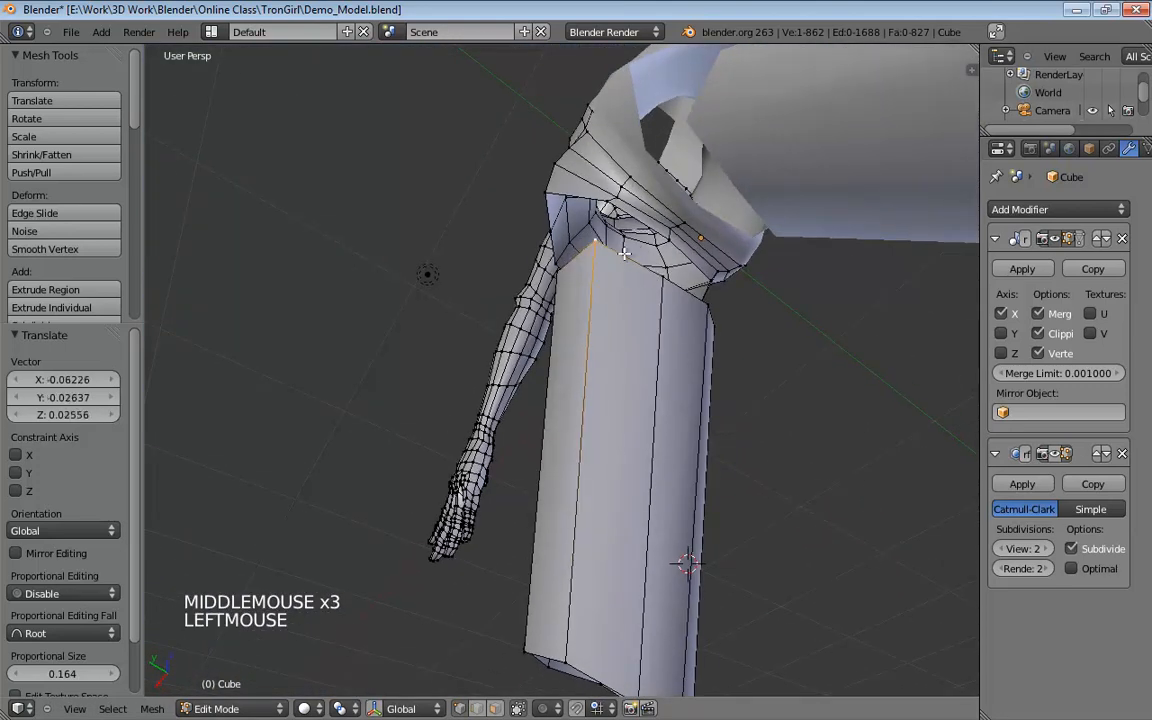
middle_drag(660, 270, 571, 280)
Switch to edge selection and fill two faces joining the hip opening to the thigh's upper rim on the inner side.
key(ctrl+Tab)
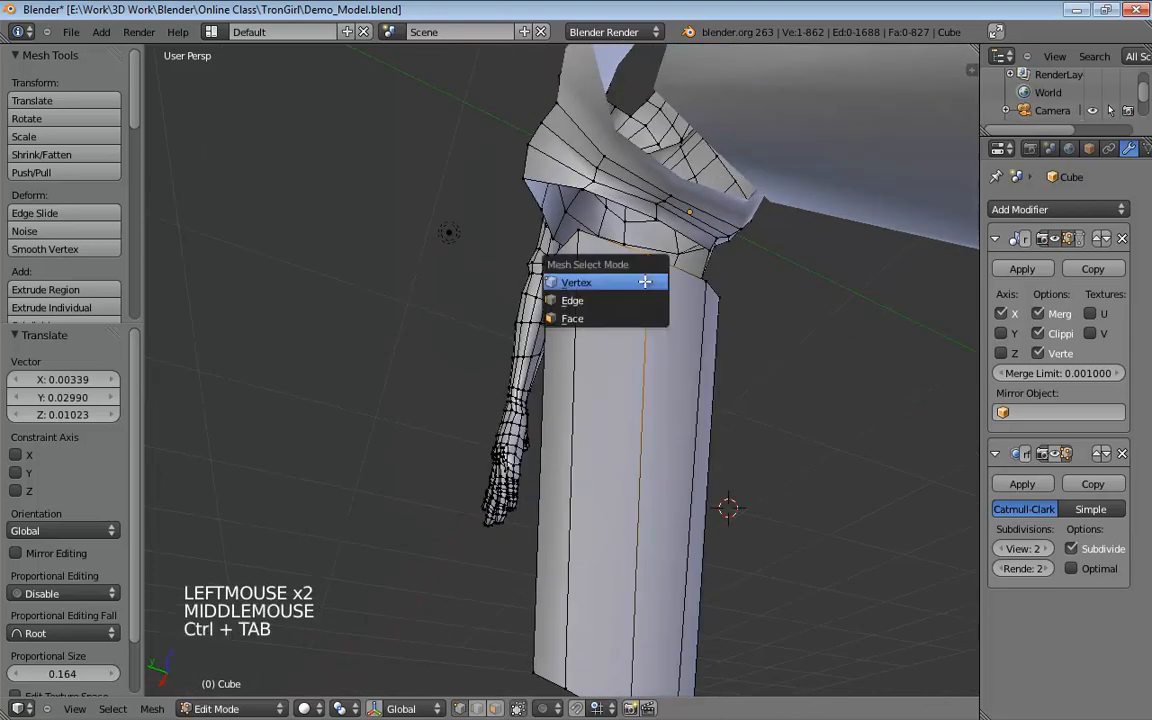
click(571, 301)
middle_drag(682, 255, 638, 258)
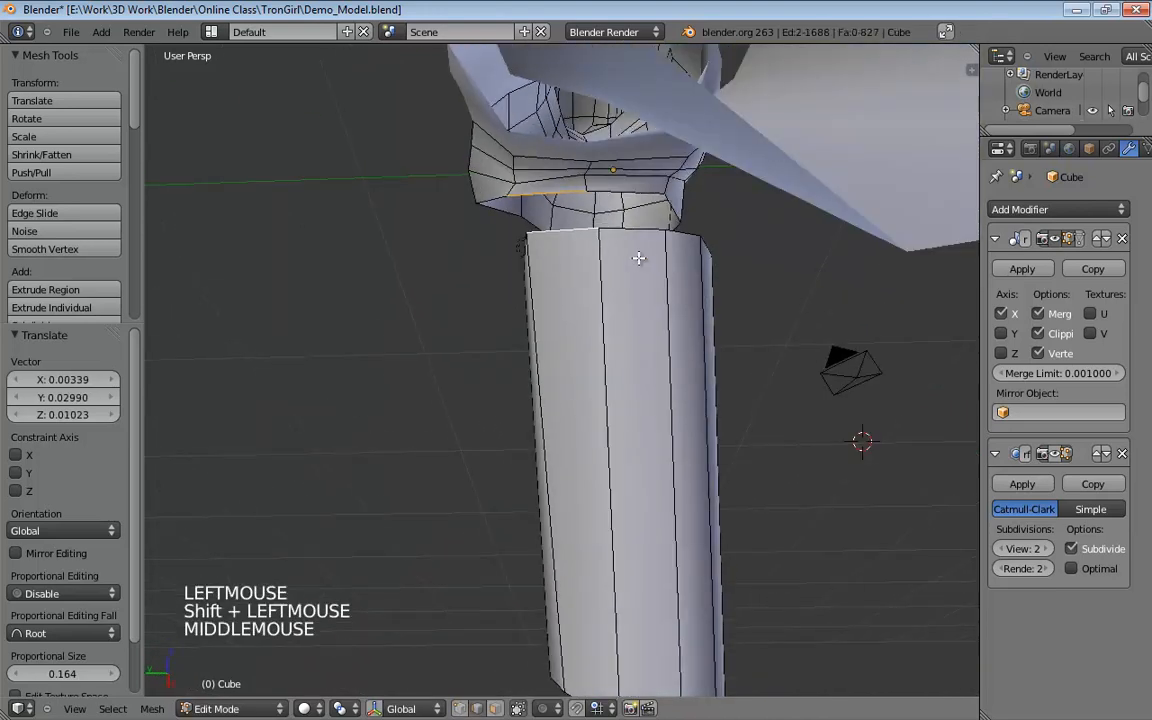
key(f)
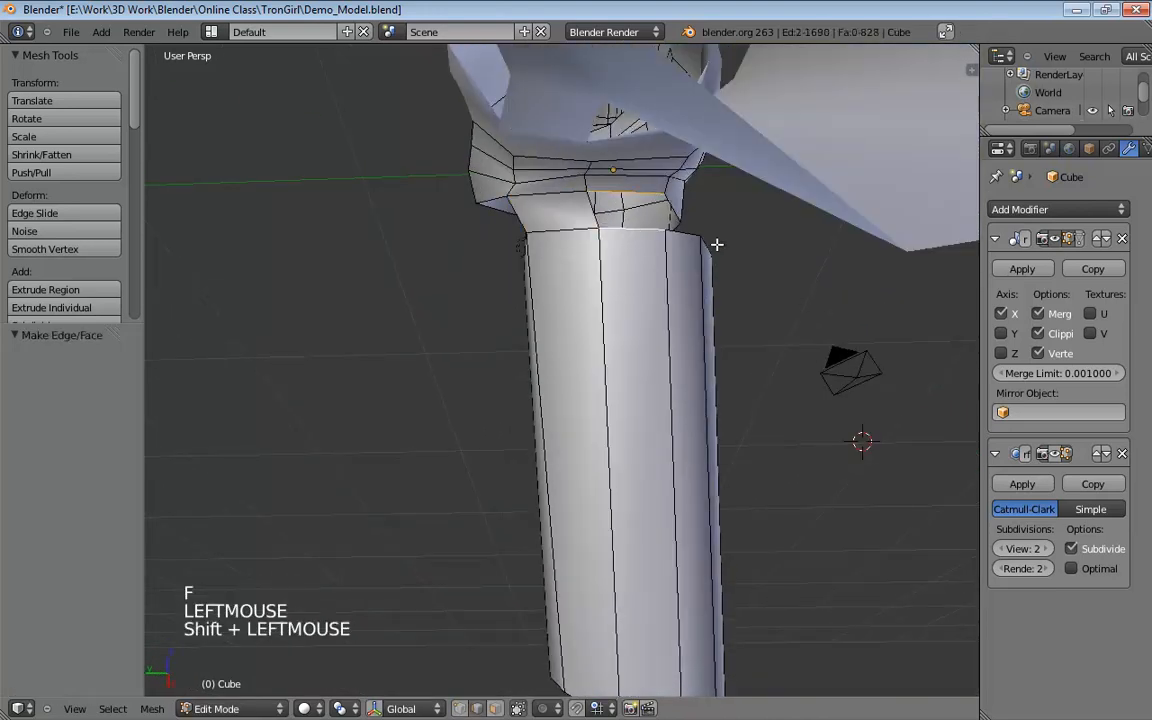
key(f)
middle_drag(716, 244, 551, 176)
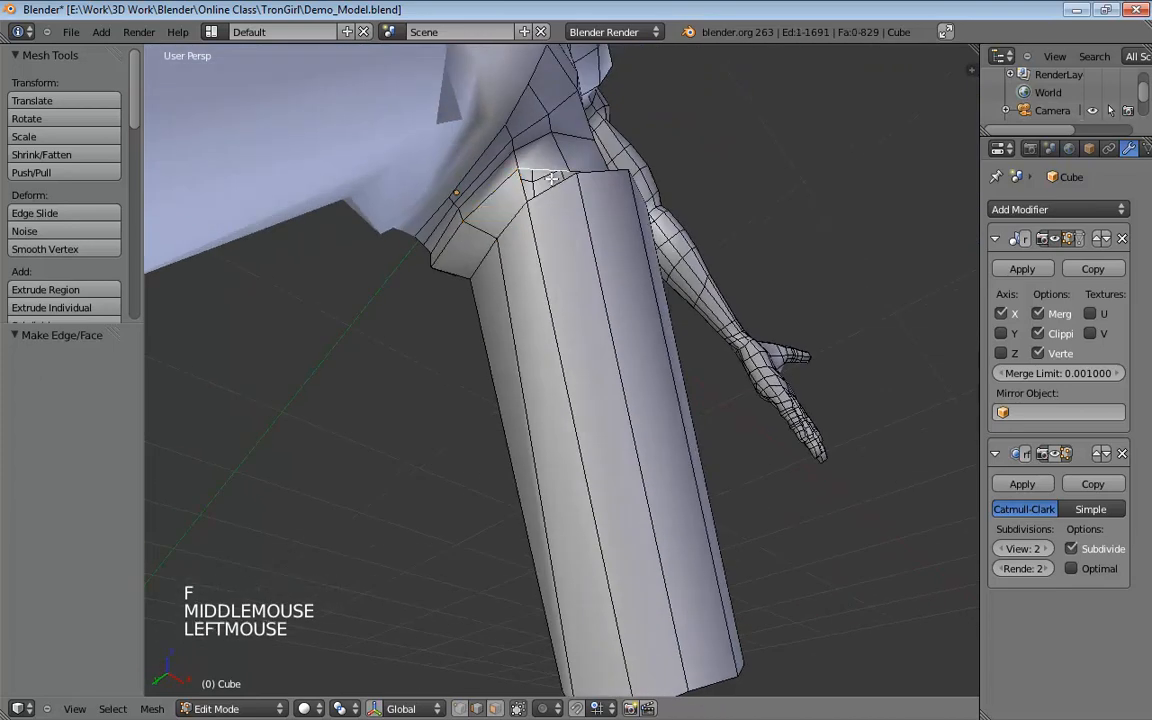
Fill three more faces between the hip opening and the thigh rim, from the crotch around to the front groin.
middle_drag(666, 185, 478, 267)
key(f)
click(512, 250)
shift+click(520, 258)
key(f)
click(478, 260)
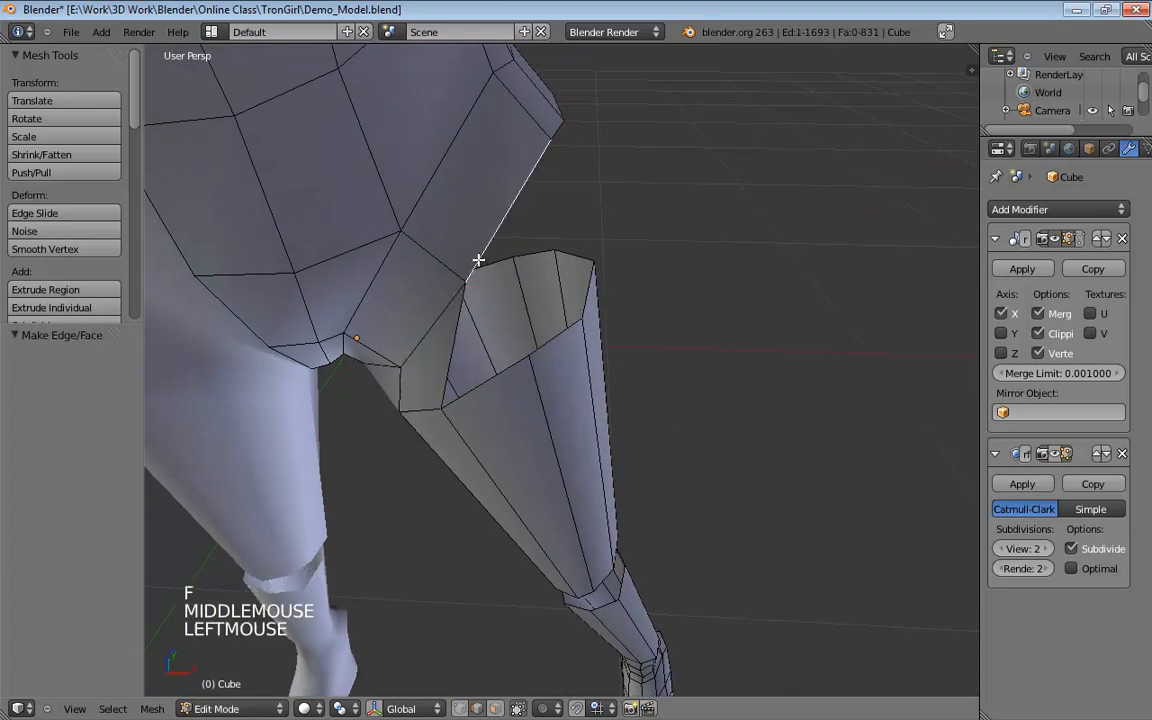
key(f)
Fill three faces bridging the hip opening and thigh rim across the front and outer side of the hip.
middle_drag(668, 311, 590, 342)
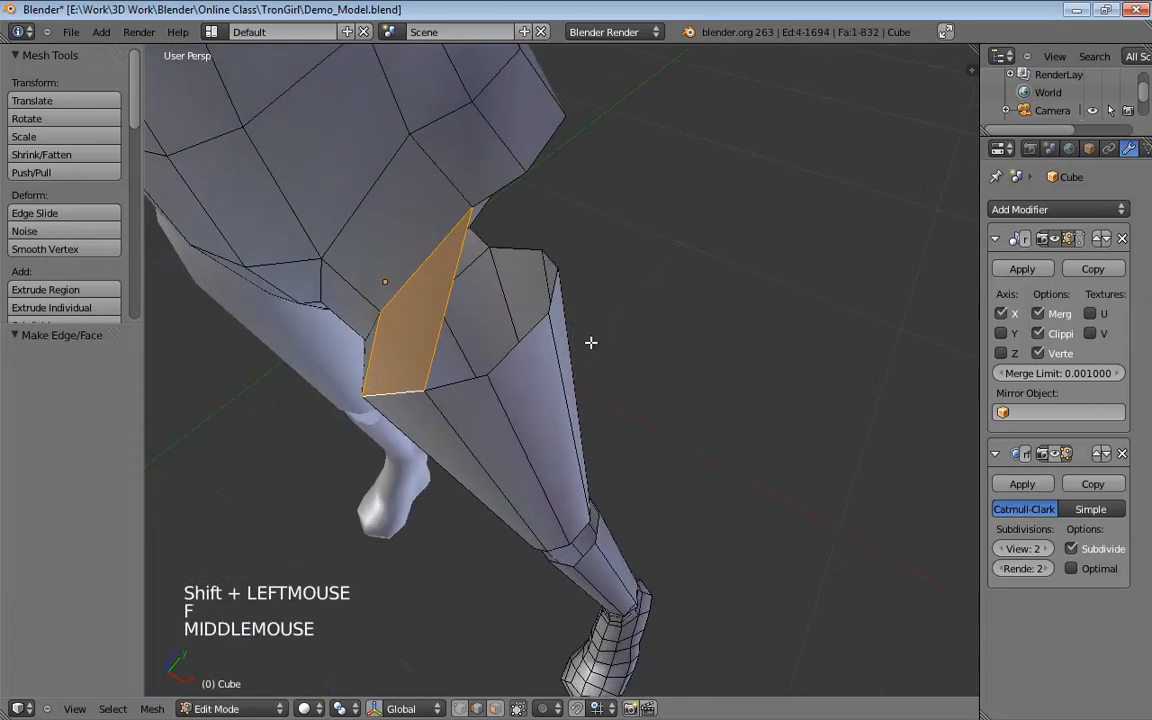
click(470, 379)
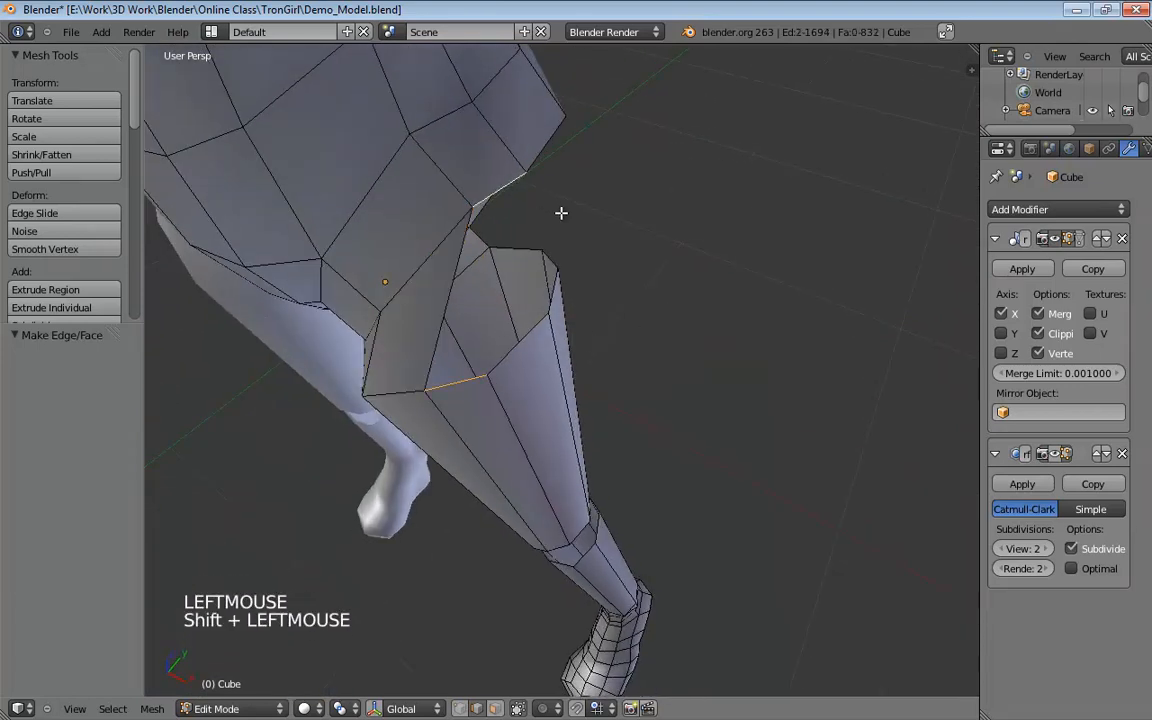
key(f)
middle_drag(663, 273, 481, 298)
click(478, 280)
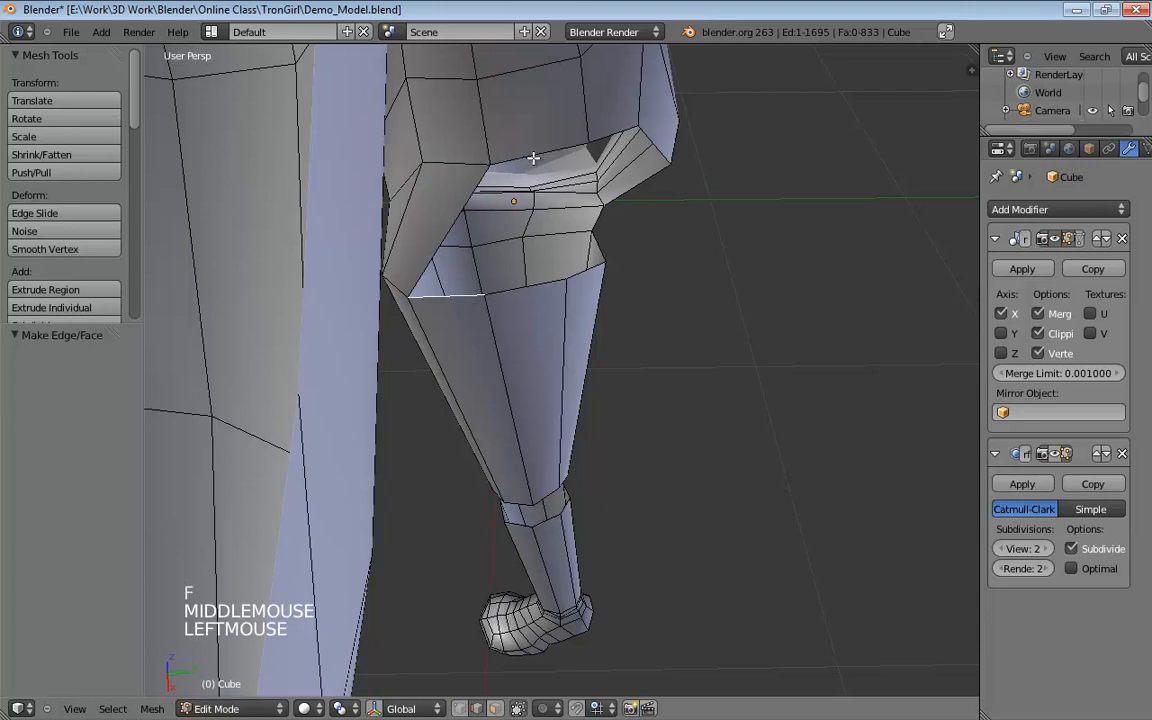
key(f)
middle_drag(674, 257, 549, 260)
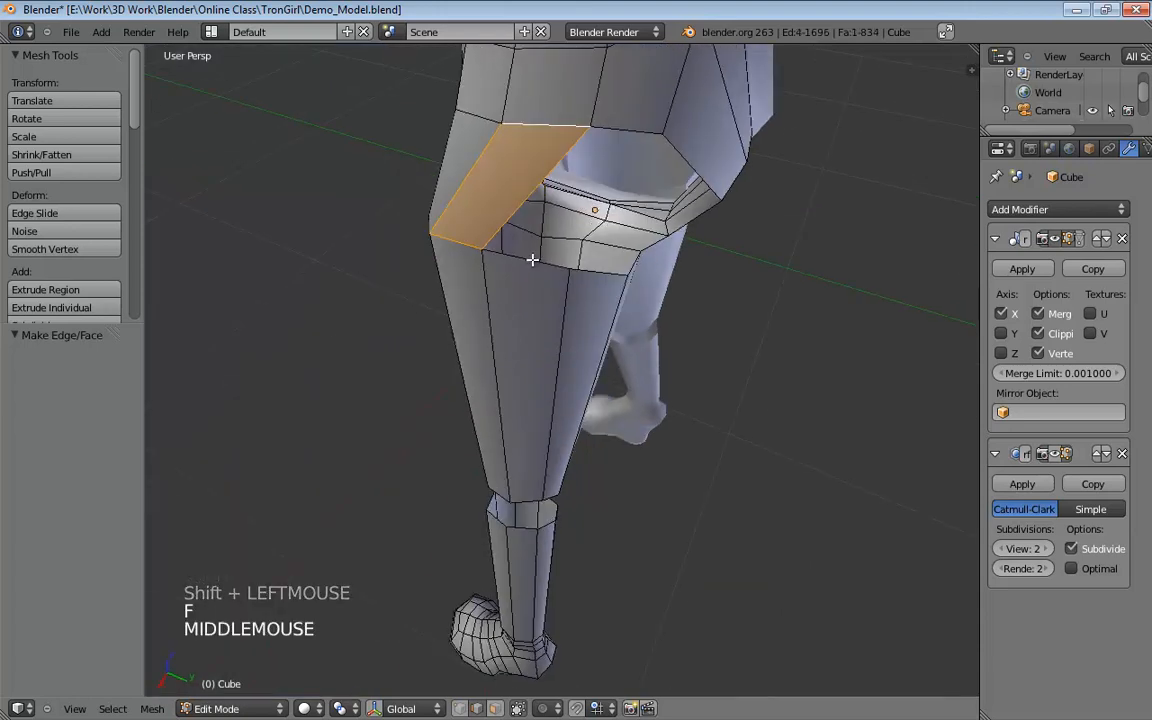
click(532, 259)
key(f)
Close the remaining gap beneath the buttock with two faces and check the joined leg in wireframe and solid display.
middle_drag(702, 247, 617, 198)
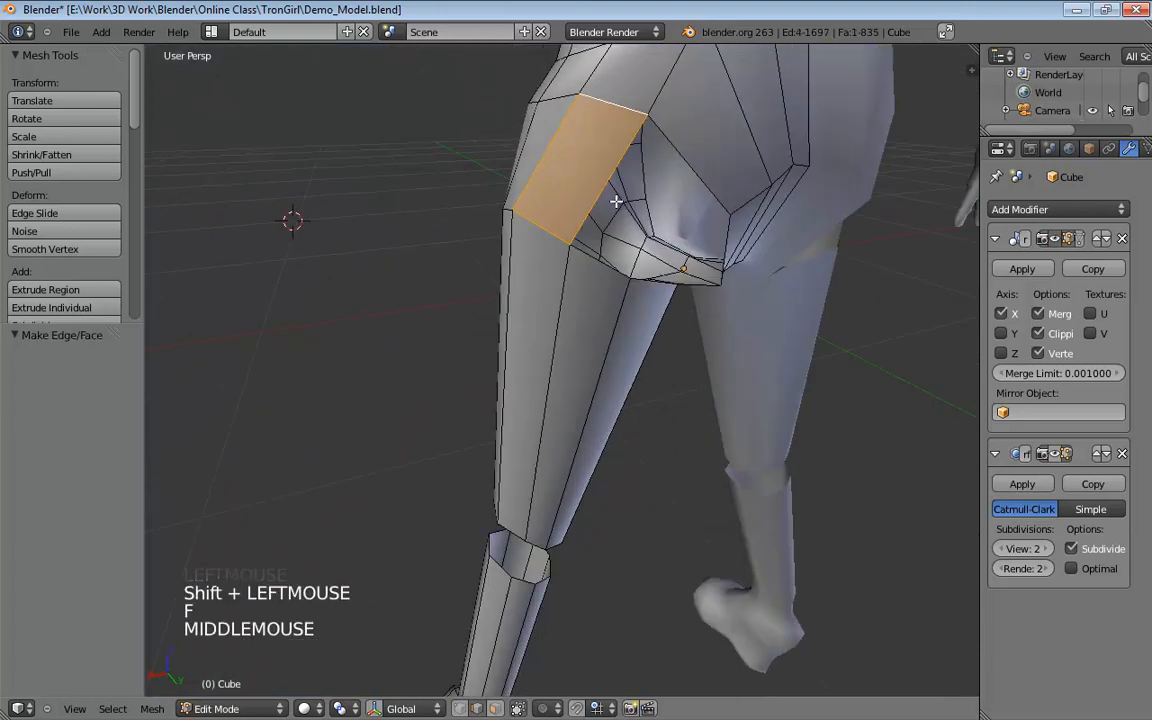
click(607, 262)
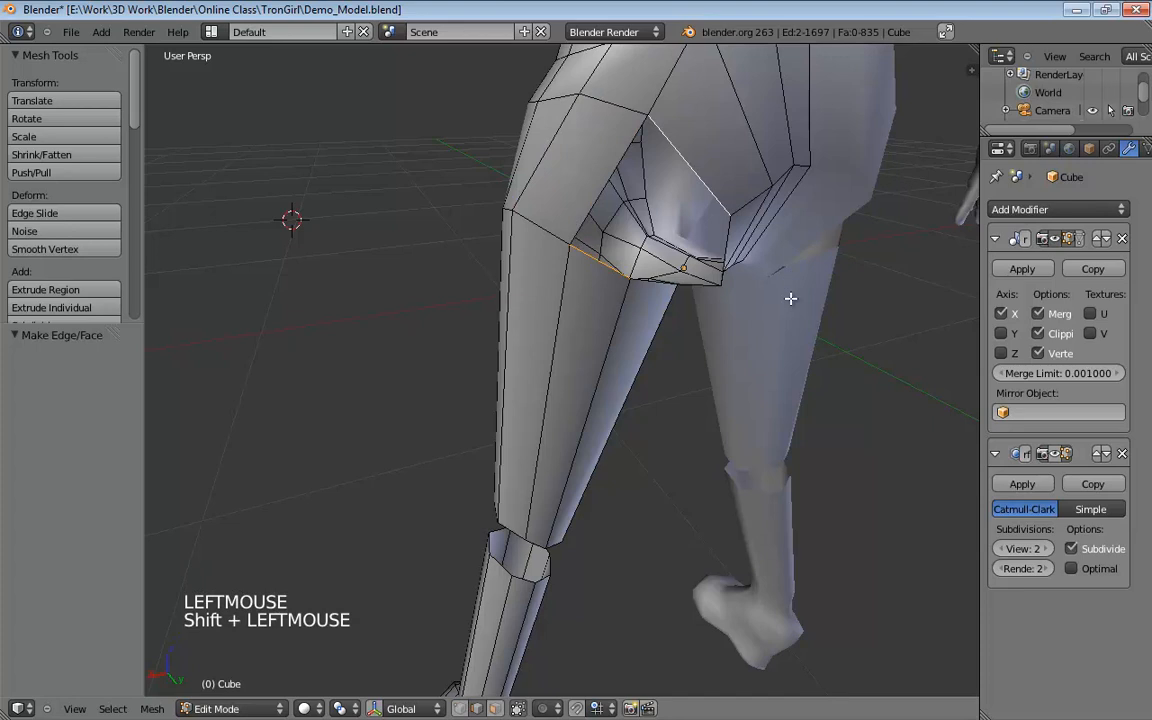
key(f)
middle_drag(790, 298, 568, 195)
click(633, 258)
key(f)
scroll(545, 200, down, 4)
key(z)
key(z)
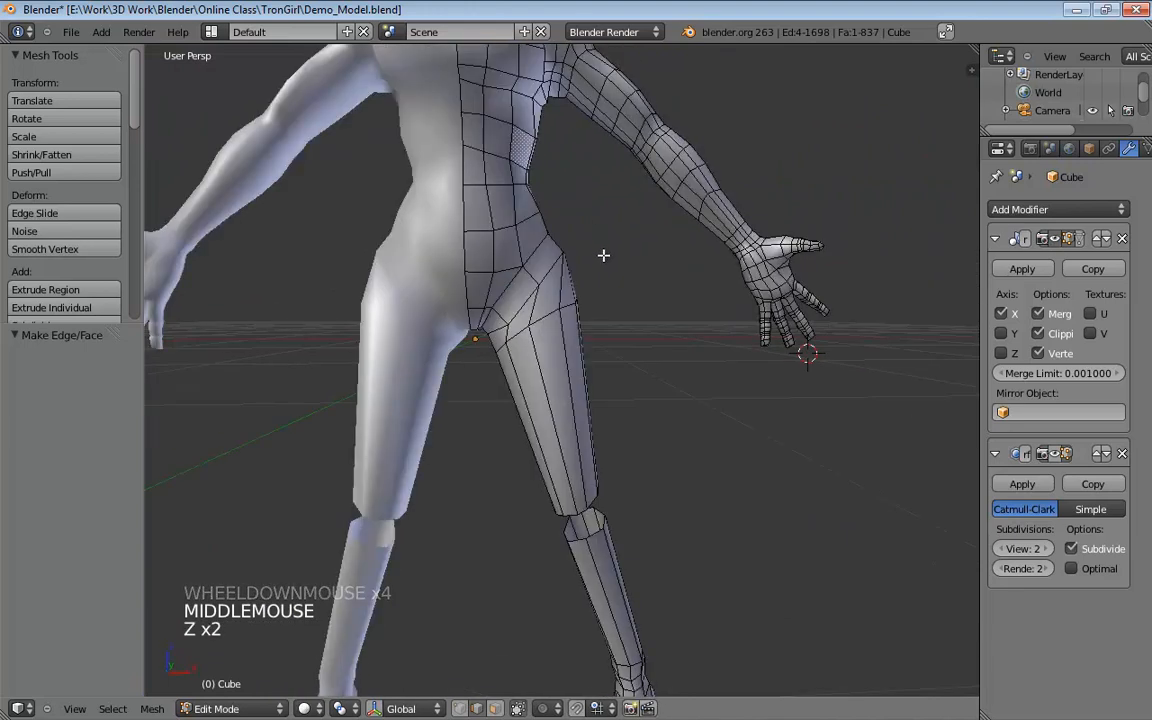
Switch to vertex selection, space out the outer vertices of the hip-thigh seam more evenly, and hide the tool shelf.
middle_drag(603, 255, 375, 288)
scroll(497, 301, up, 3)
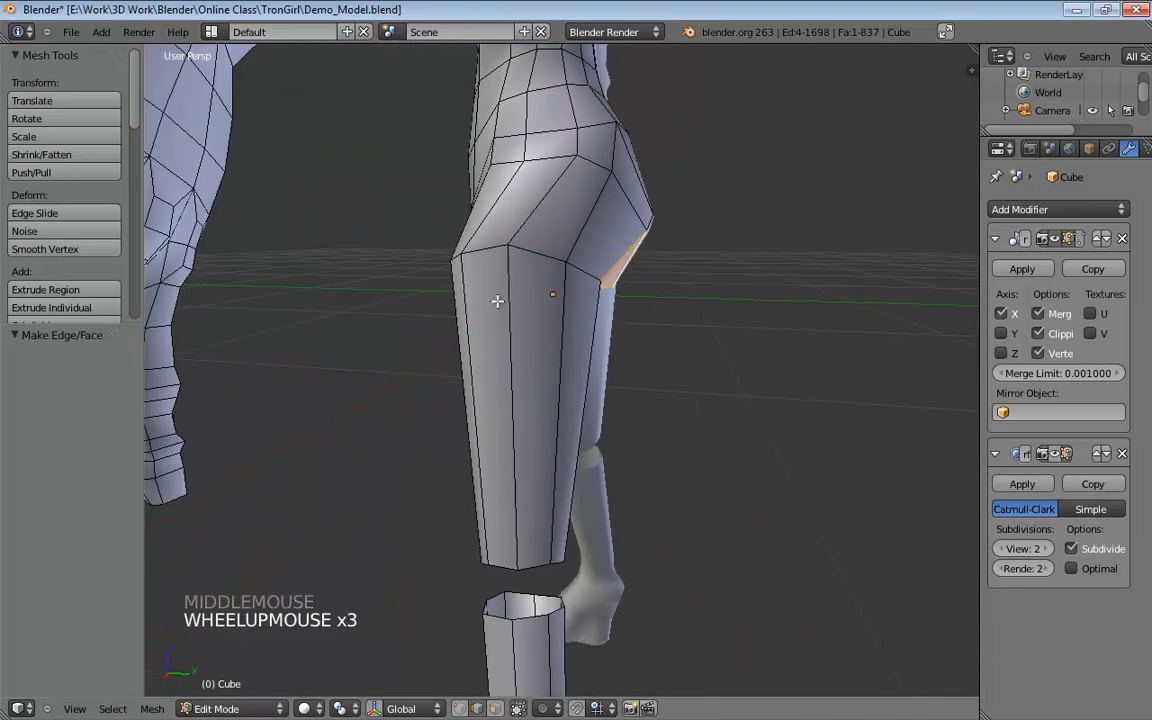
key(ctrl+Tab)
click(557, 267)
click(576, 258)
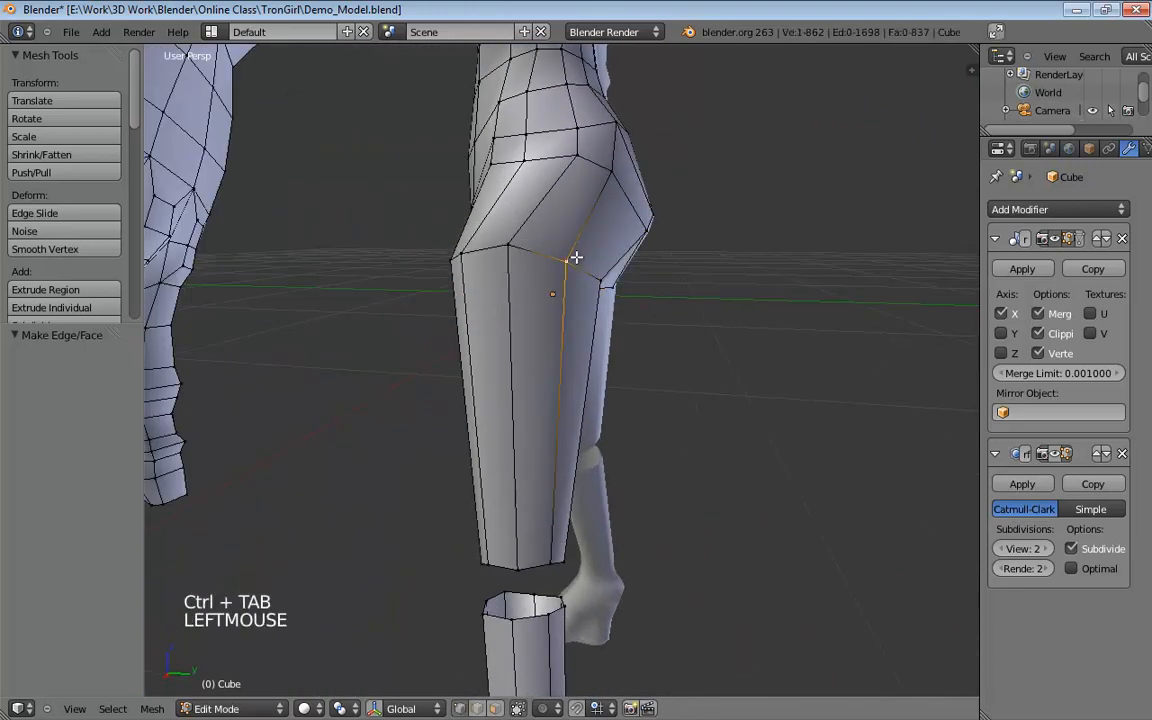
drag(521, 245, 545, 249)
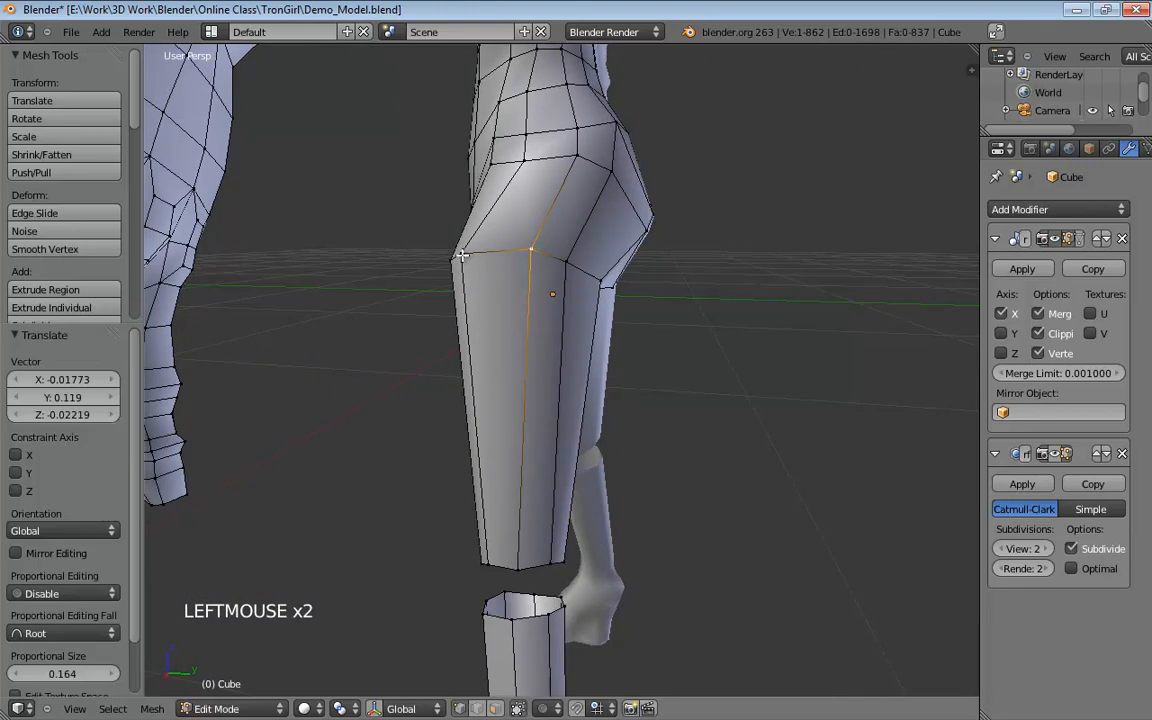
drag(462, 256, 510, 256)
key(t)
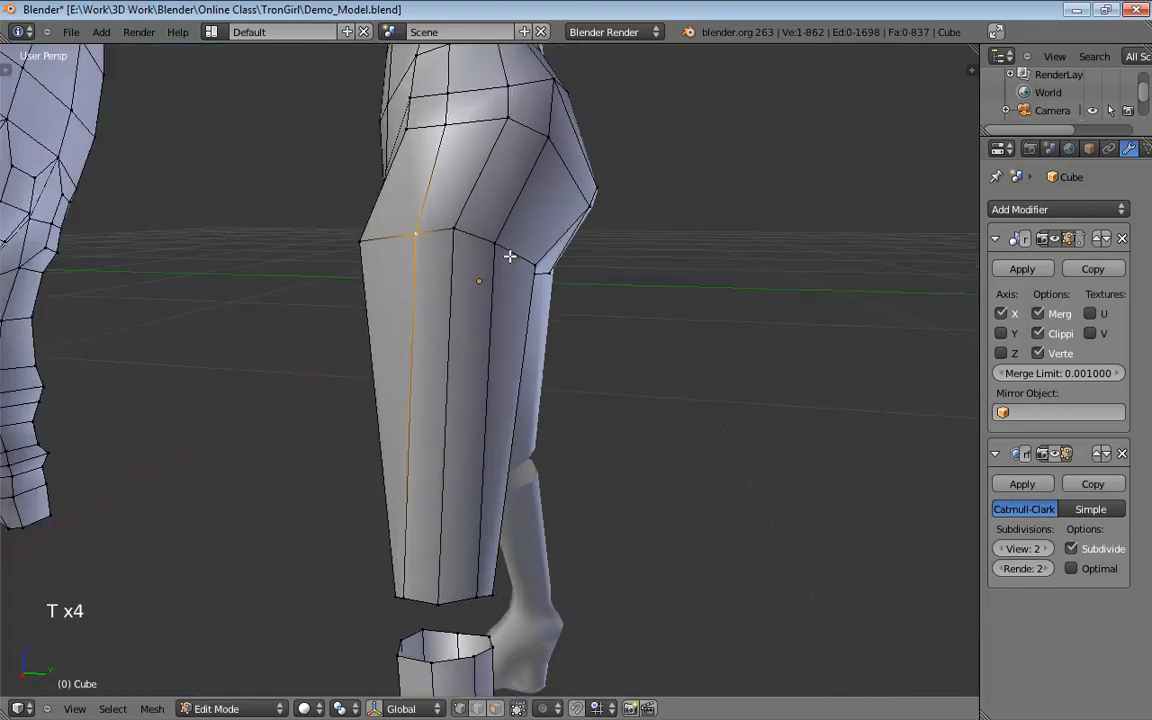
Move the front hip vertex inward along the groin crease.
middle_drag(509, 255, 515, 225)
middle_drag(515, 225, 524, 300)
click(437, 334)
middle_drag(437, 334, 432, 303)
drag(432, 303, 409, 294)
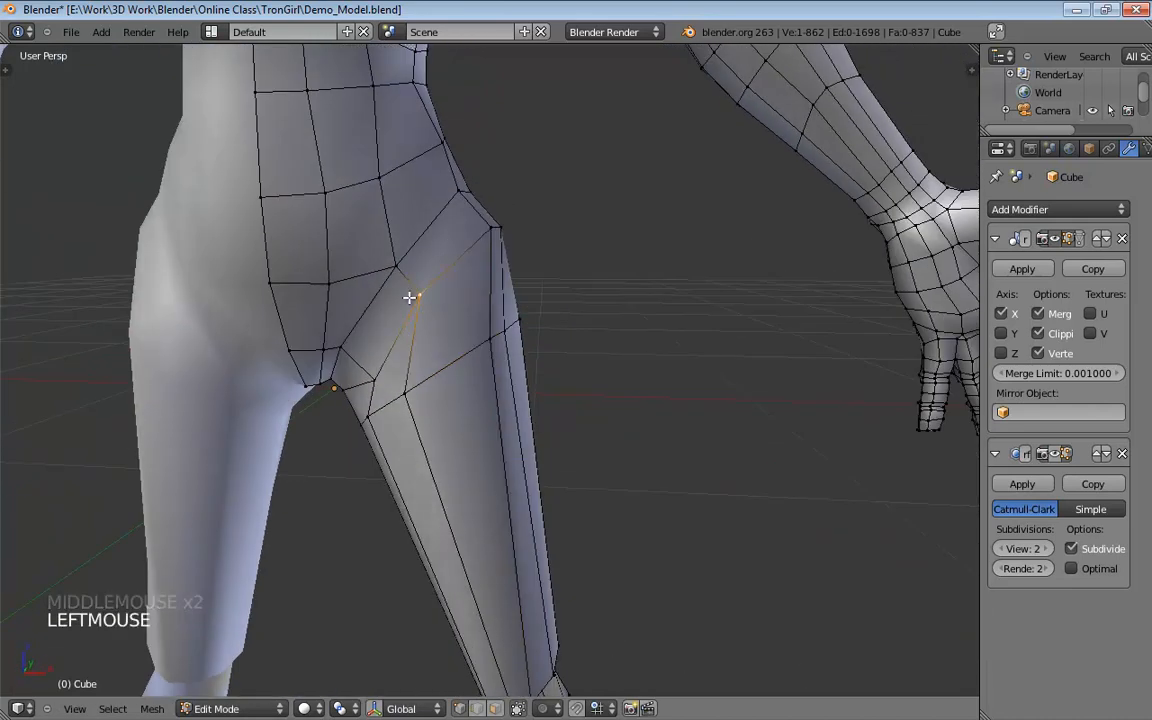
In the orthographic right side wireframe view, move the groin crease vertex forward toward the reference outline.
key(KP_3)
key(KP_5)
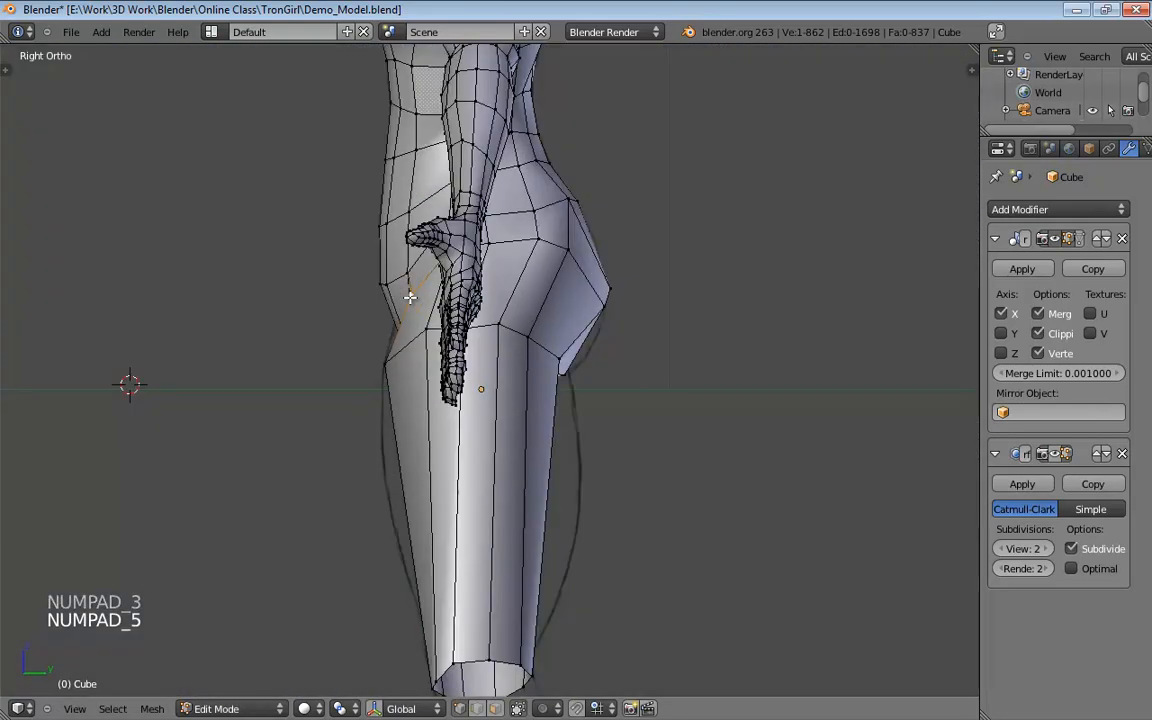
key(z)
scroll(409, 306, up, 3)
shift+middle_drag(409, 306, 599, 311)
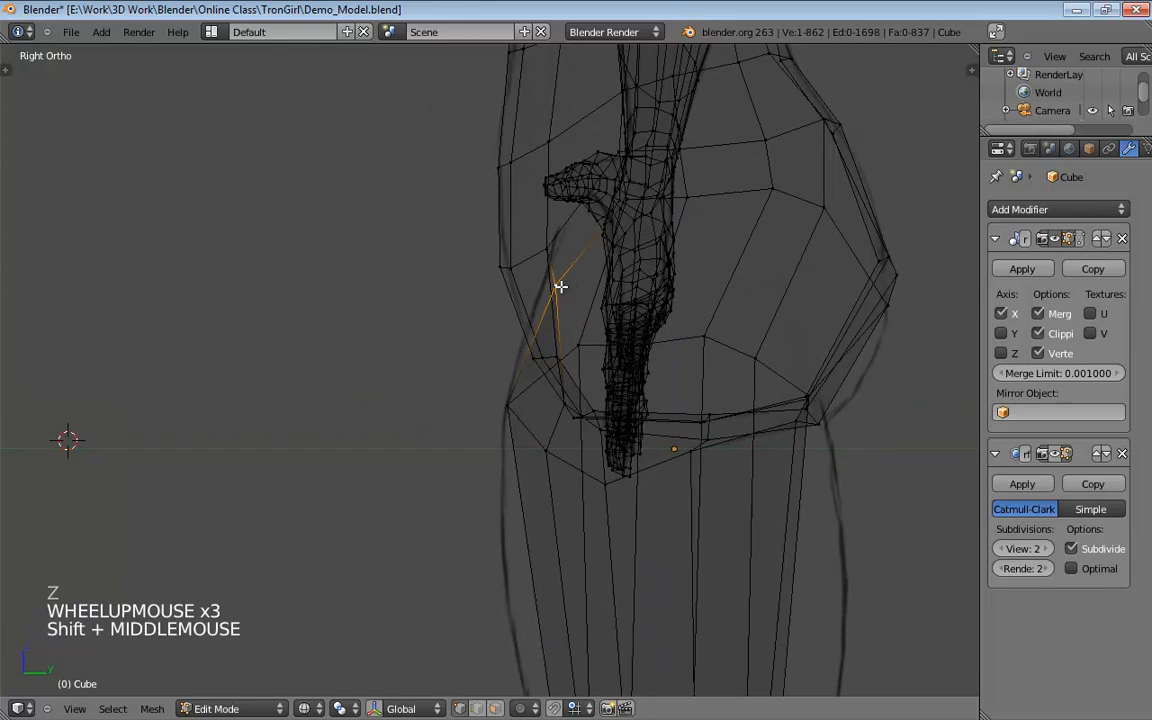
drag(561, 287, 534, 286)
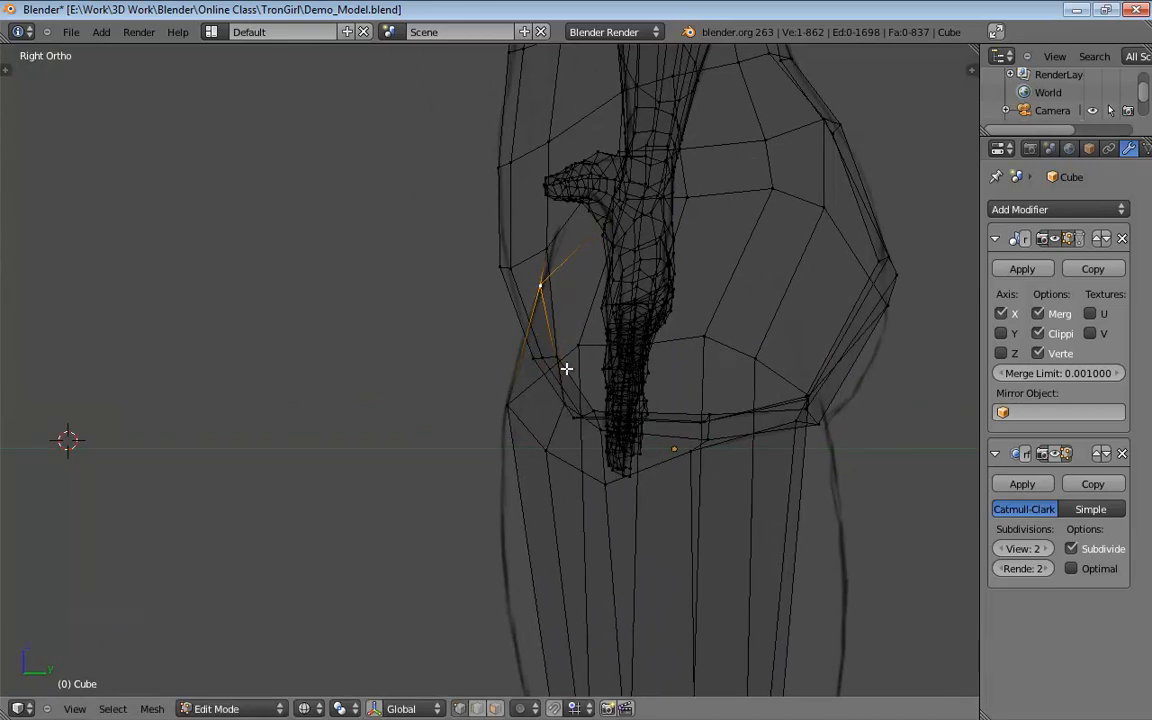
Reposition the front outer vertex of the hip-thigh seam and return to solid display to check its shape.
middle_drag(566, 369, 738, 368)
drag(422, 396, 580, 336)
mouse_move(573, 280)
middle_down()
mouse_move(566, 329)
mouse_move(575, 322)
middle_up()
key(z)
middle_drag(580, 318, 595, 311)
middle_drag(700, 299, 543, 265)
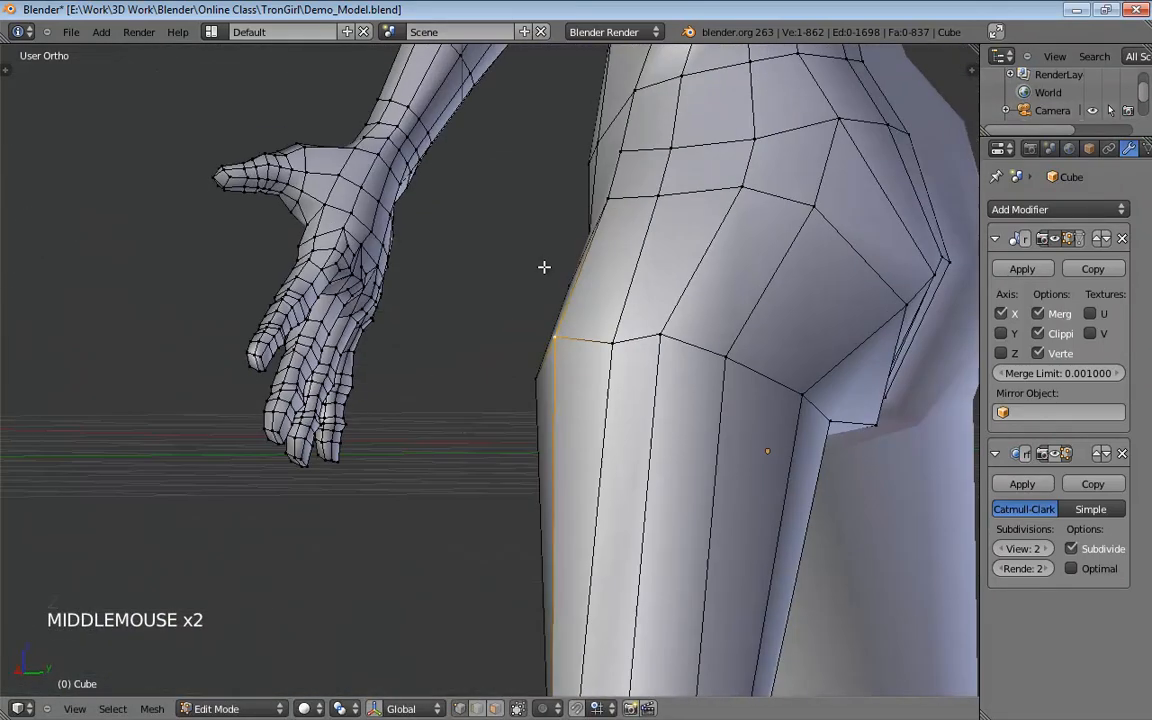
Adjust the rear outer vertex of the hip-thigh seam below the buttock and inspect it from behind and the side.
scroll(717, 301, down, 2)
middle_drag(717, 301, 676, 357)
drag(676, 357, 700, 368)
middle_drag(700, 368, 666, 303)
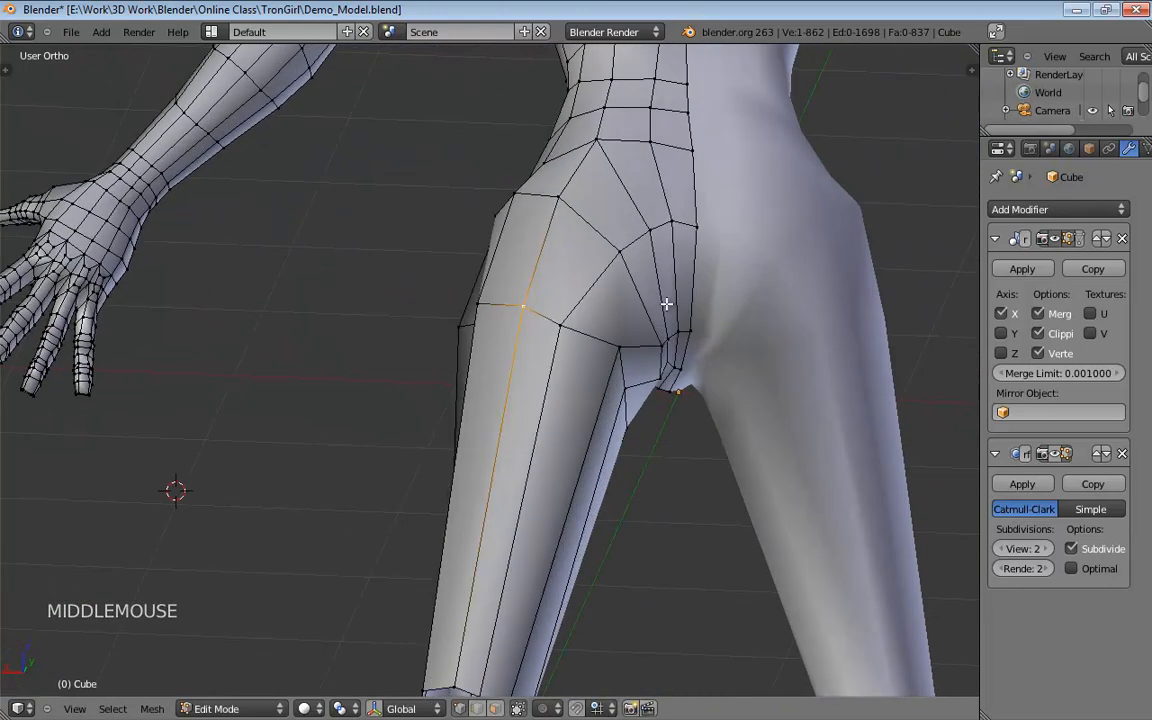
scroll(630, 295, down, 1)
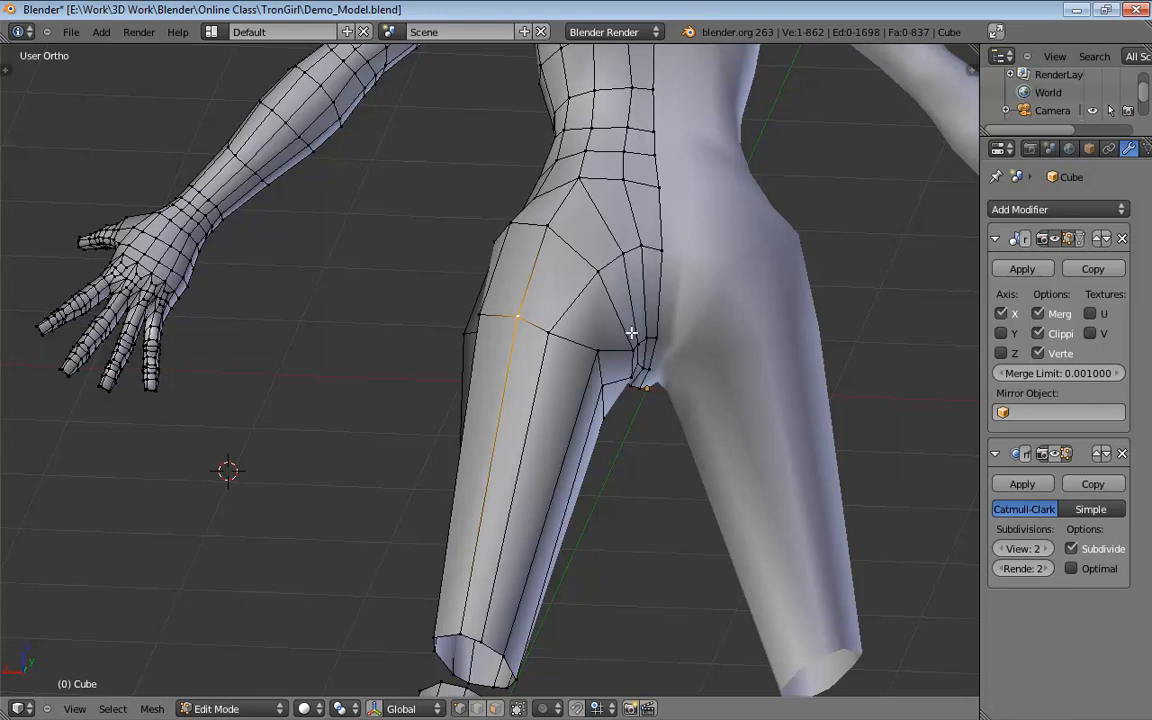
middle_drag(632, 332, 524, 341)
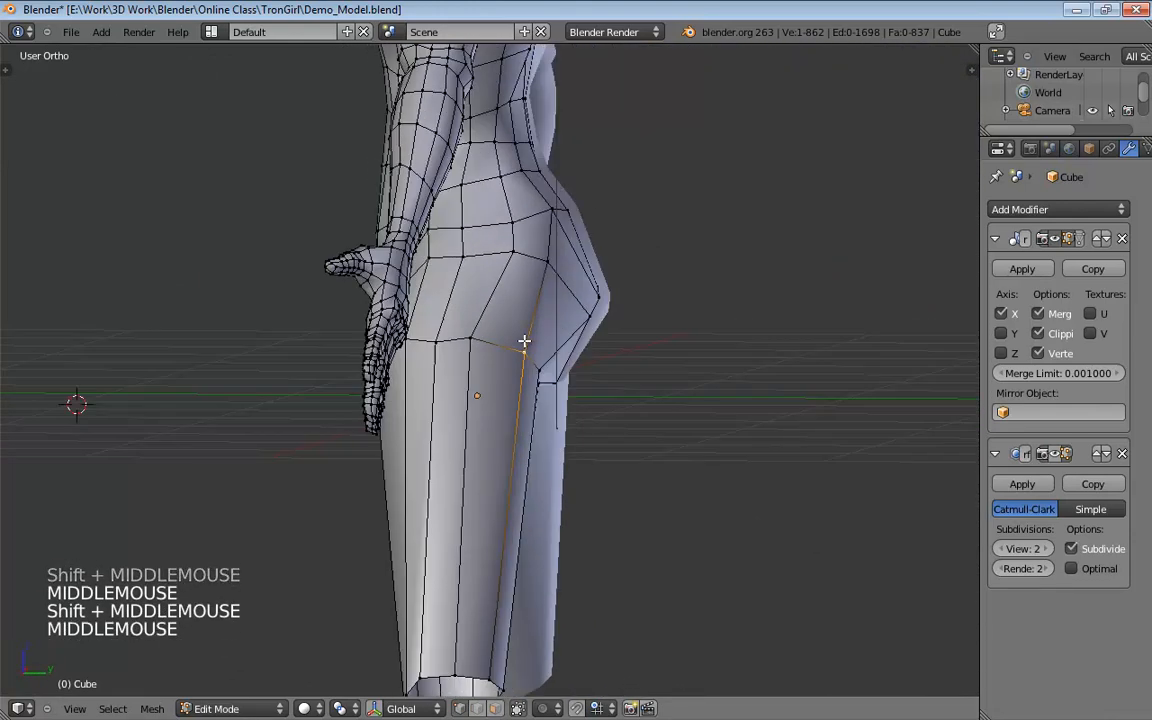
Switch to perspective view and reposition the outer vertices along the side of the hip-thigh seam.
key(KP_5)
click(522, 327)
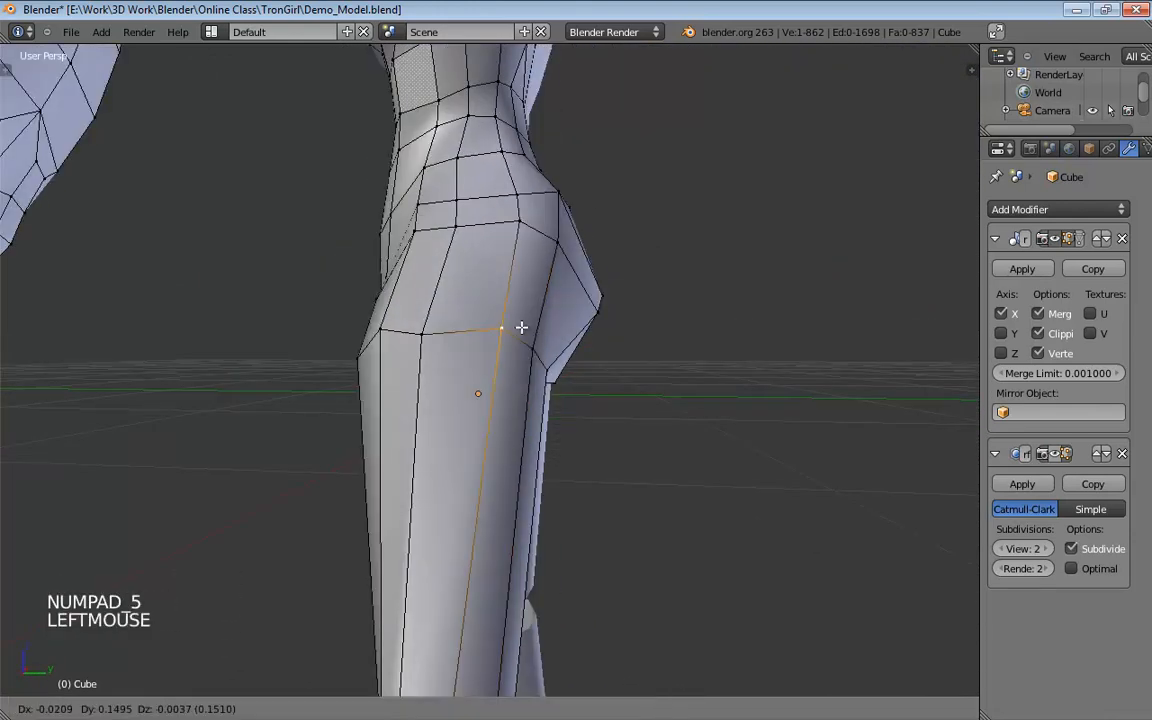
click(421, 333)
middle_drag(421, 333, 537, 314)
drag(537, 314, 510, 313)
middle_drag(542, 268, 635, 256)
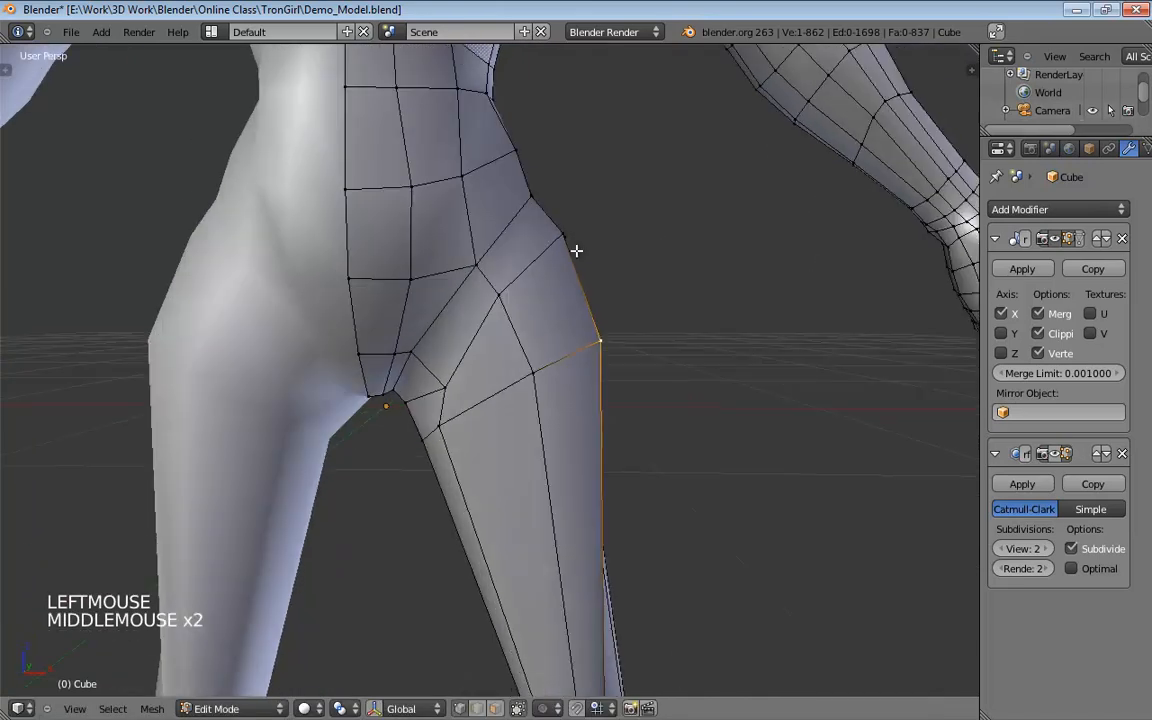
Adjust the outer hip vertices above the thigh seam to smooth the contour between the front and side.
drag(560, 240, 535, 257)
middle_drag(549, 236, 489, 255)
drag(534, 334, 574, 328)
middle_drag(576, 326, 647, 310)
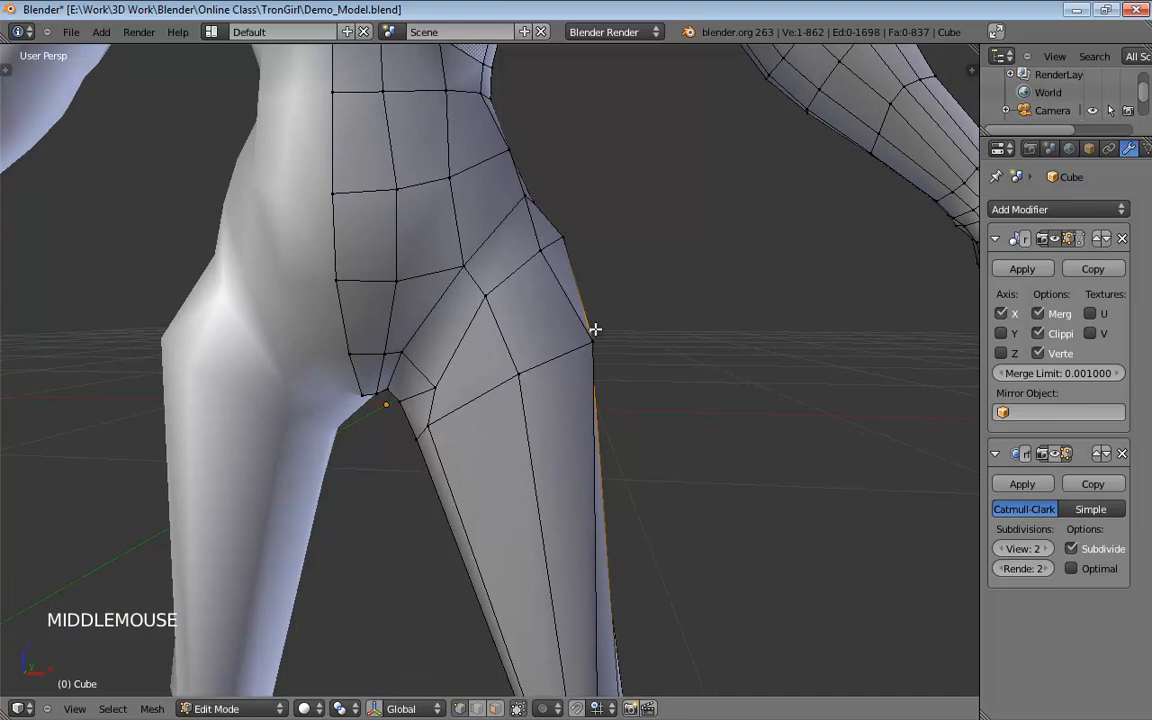
In the orthographic front wireframe view, align the outer hip and outer thigh-seam vertices with the reference outline.
key(KP_1)
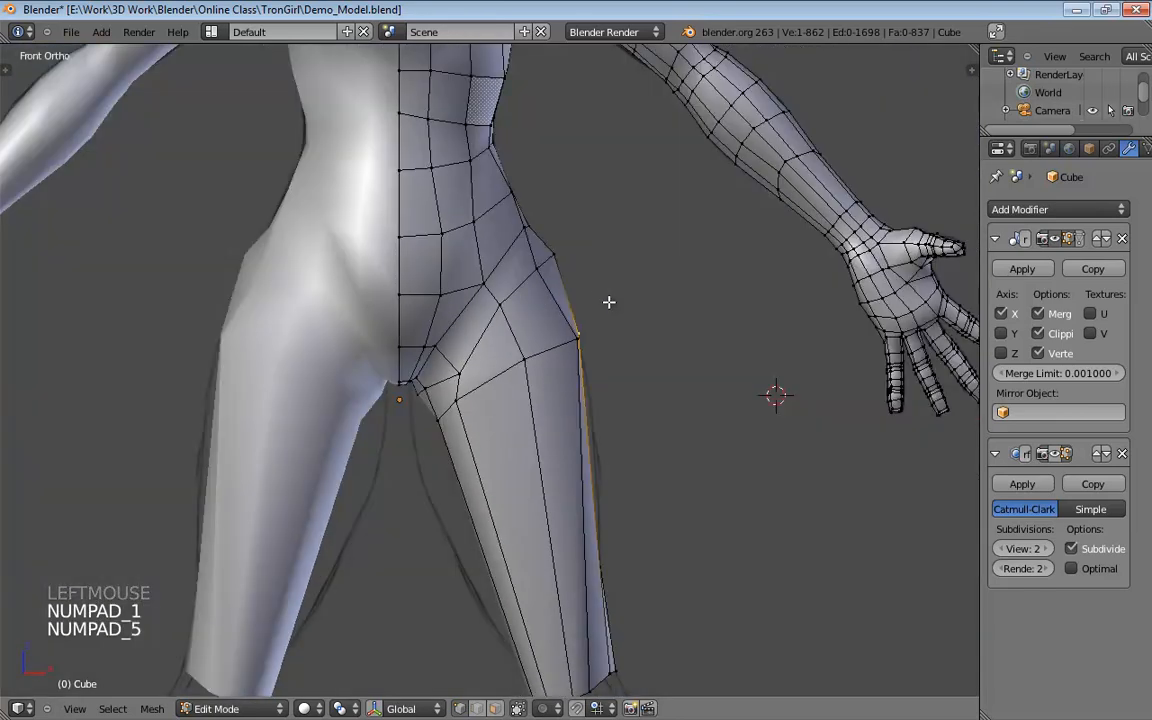
key(z)
shift+middle_drag(595, 272, 576, 316)
scroll(576, 316, up, 3)
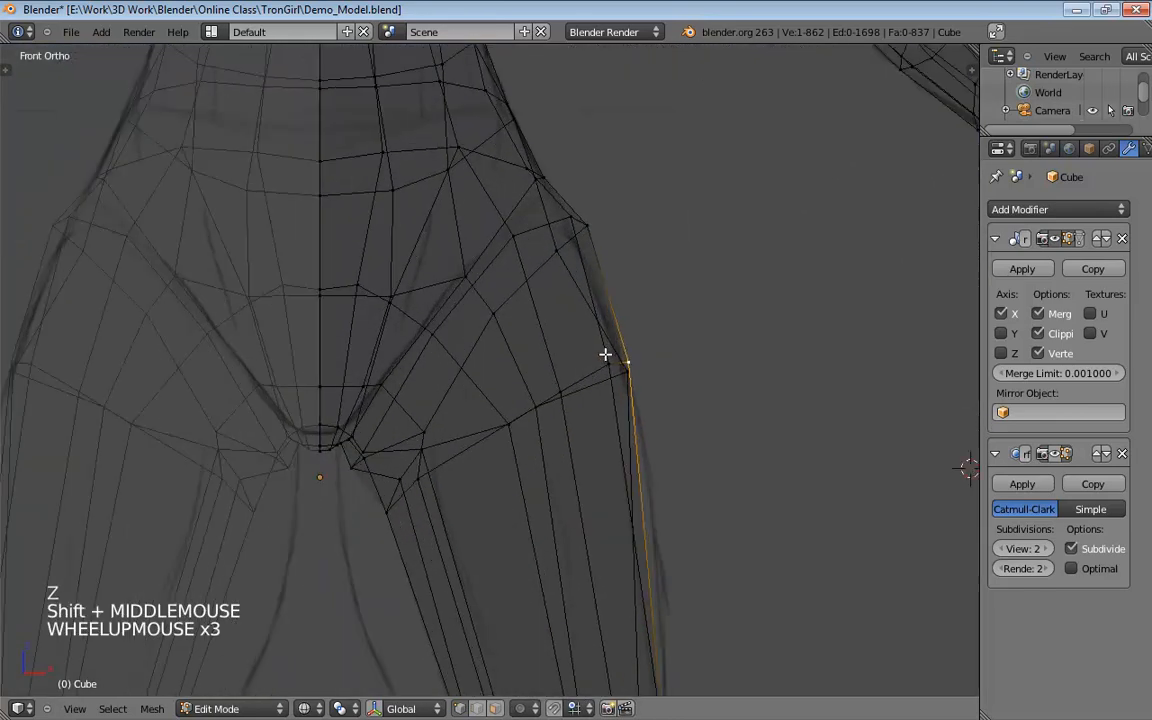
click(606, 370)
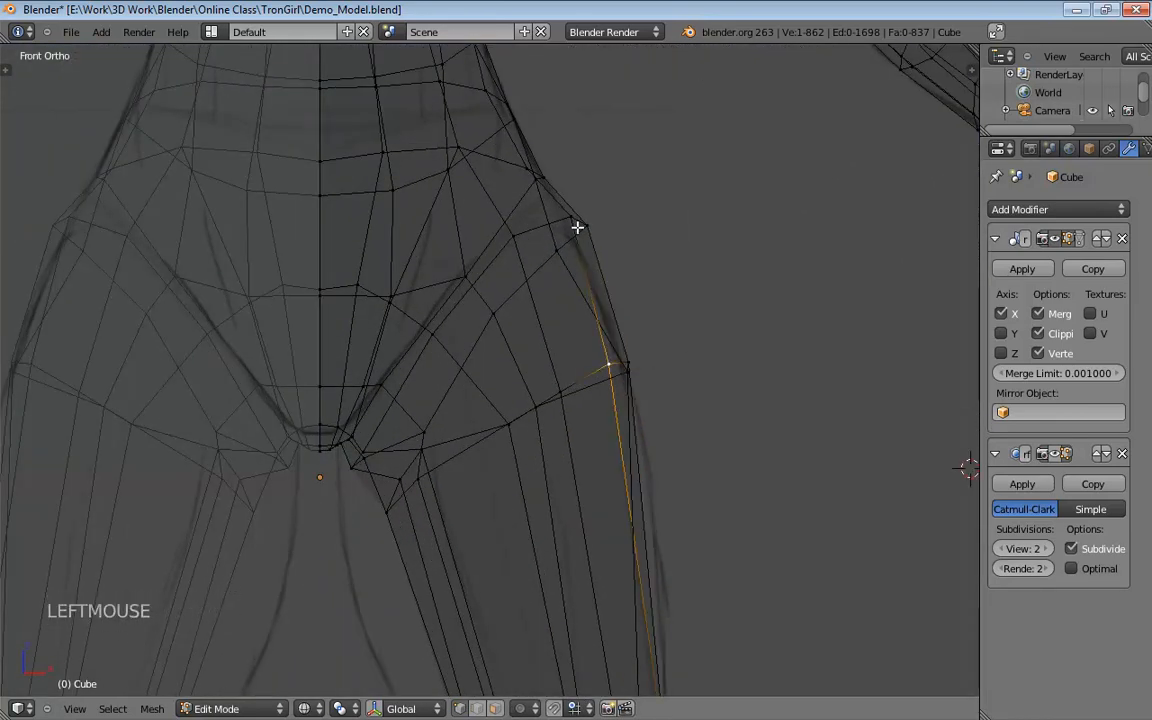
mouse_move(578, 229)
mouse_down()
mouse_move(567, 244)
mouse_move(543, 210)
mouse_move(583, 219)
mouse_up()
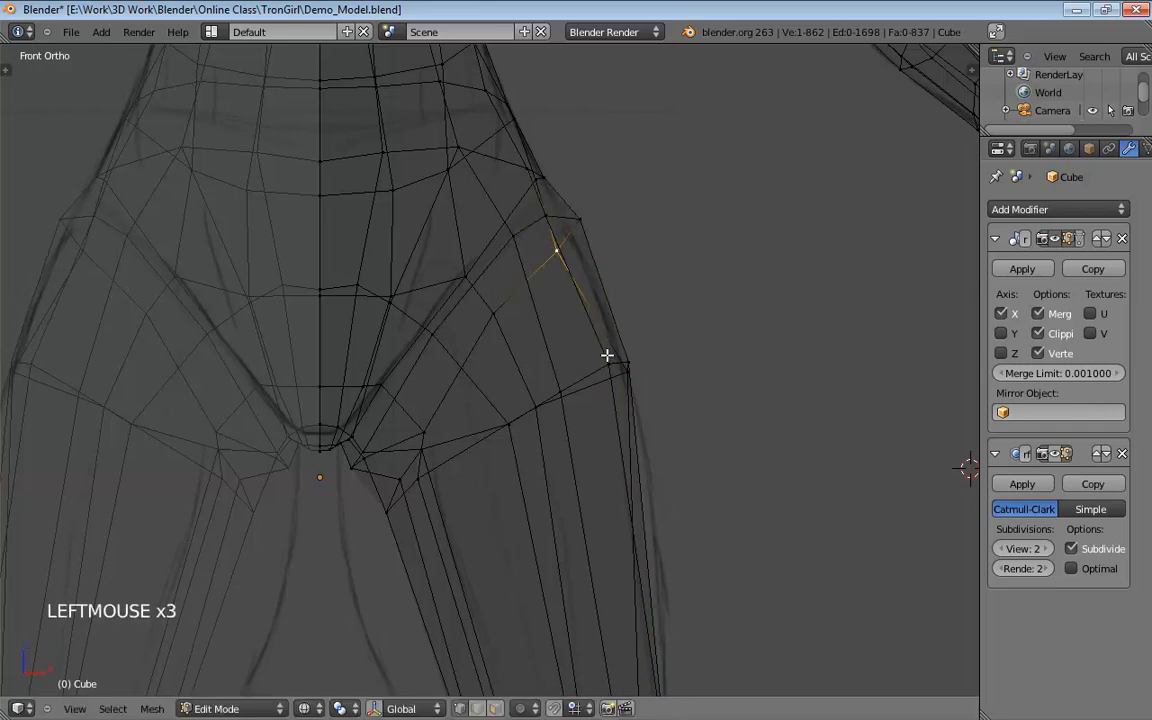
mouse_move(623, 380)
mouse_down()
mouse_move(602, 391)
mouse_move(594, 378)
mouse_move(622, 348)
mouse_move(624, 357)
mouse_up()
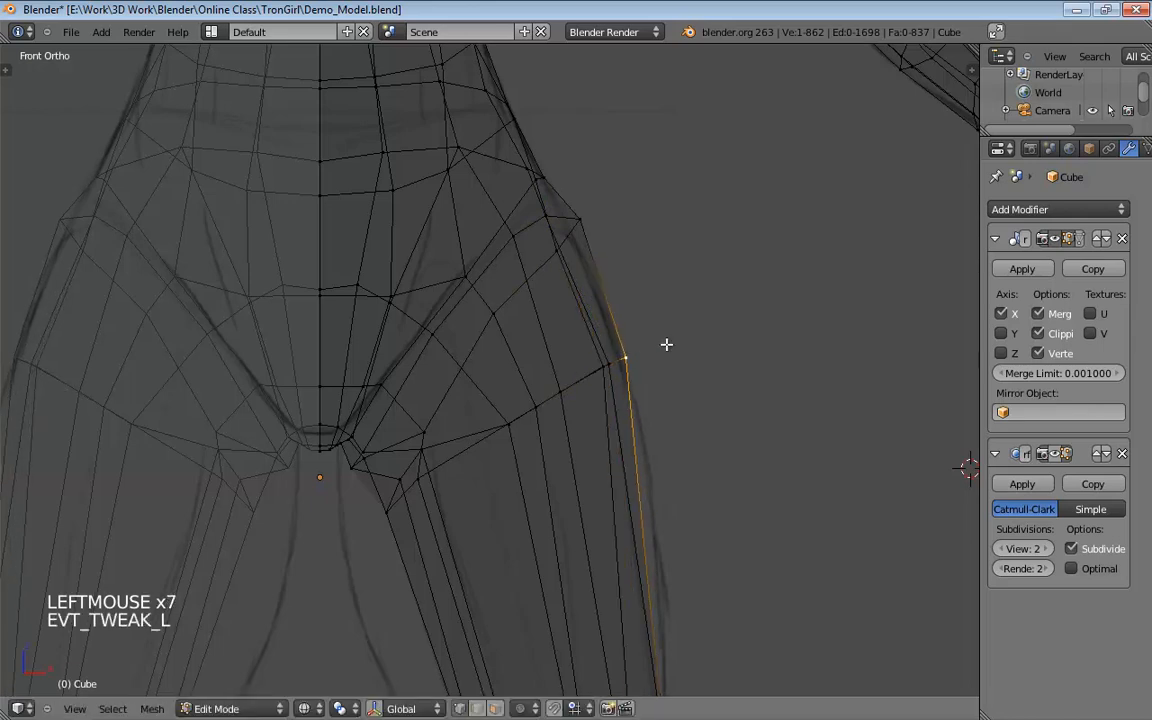
Move the inner thigh and crotch-side vertices inward to the reference line between the legs.
shift+middle_drag(372, 476, 517, 337)
scroll(517, 337, up, 3)
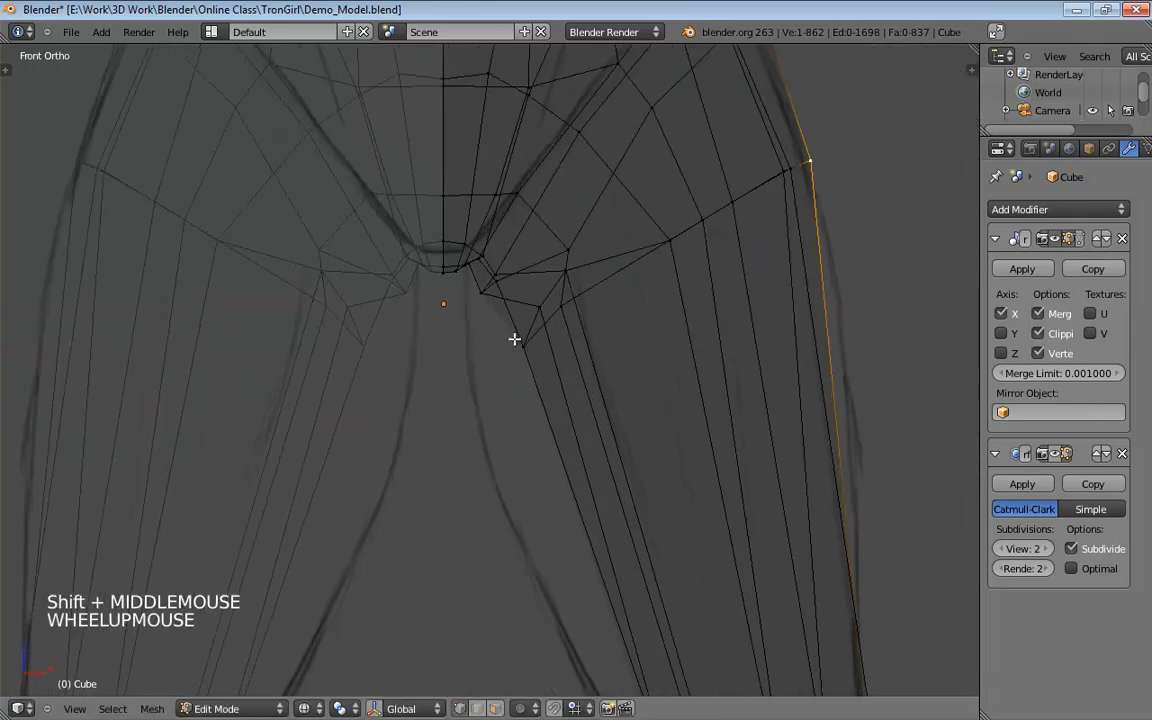
drag(532, 337, 446, 358)
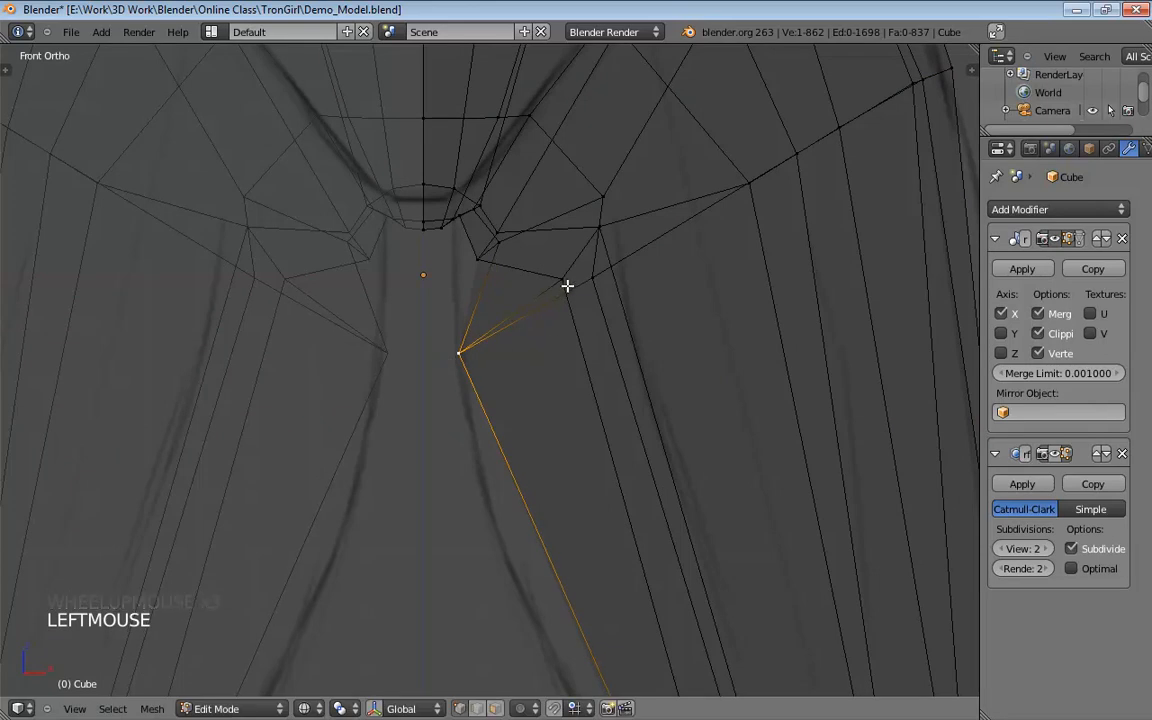
drag(566, 285, 470, 332)
drag(490, 251, 464, 259)
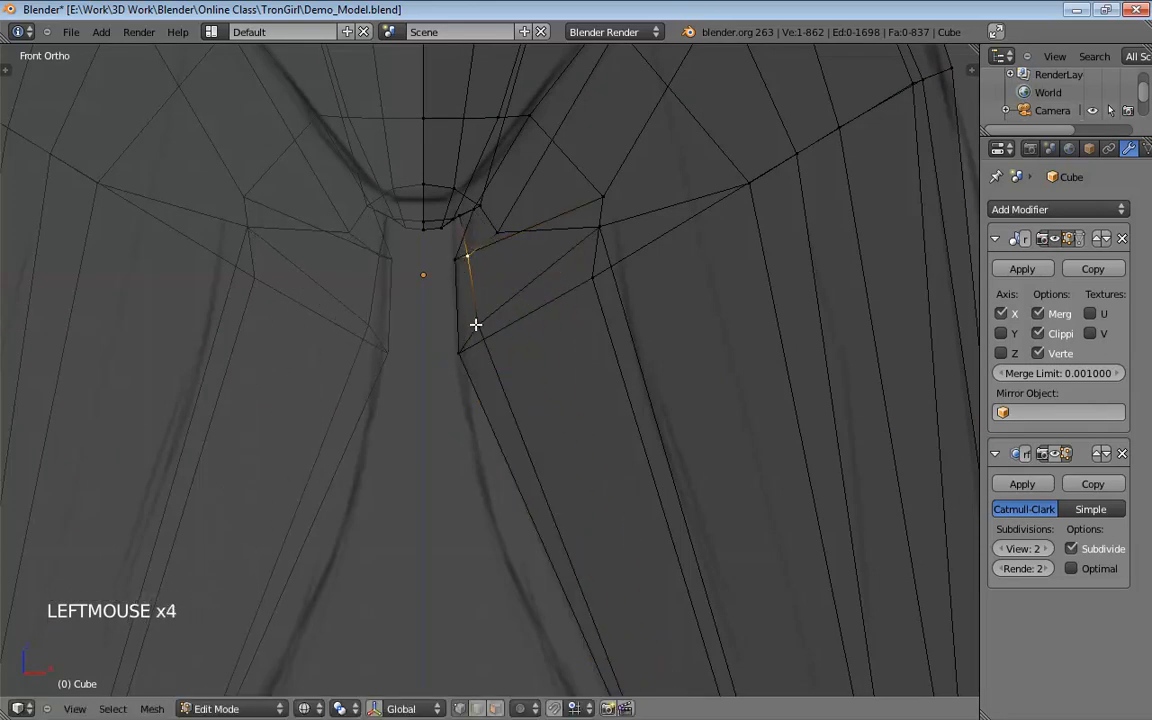
click(472, 332)
Shift the front inner-thigh and groin crease vertices inward, returning to solid display to refine them.
drag(591, 276, 581, 285)
drag(603, 198, 555, 193)
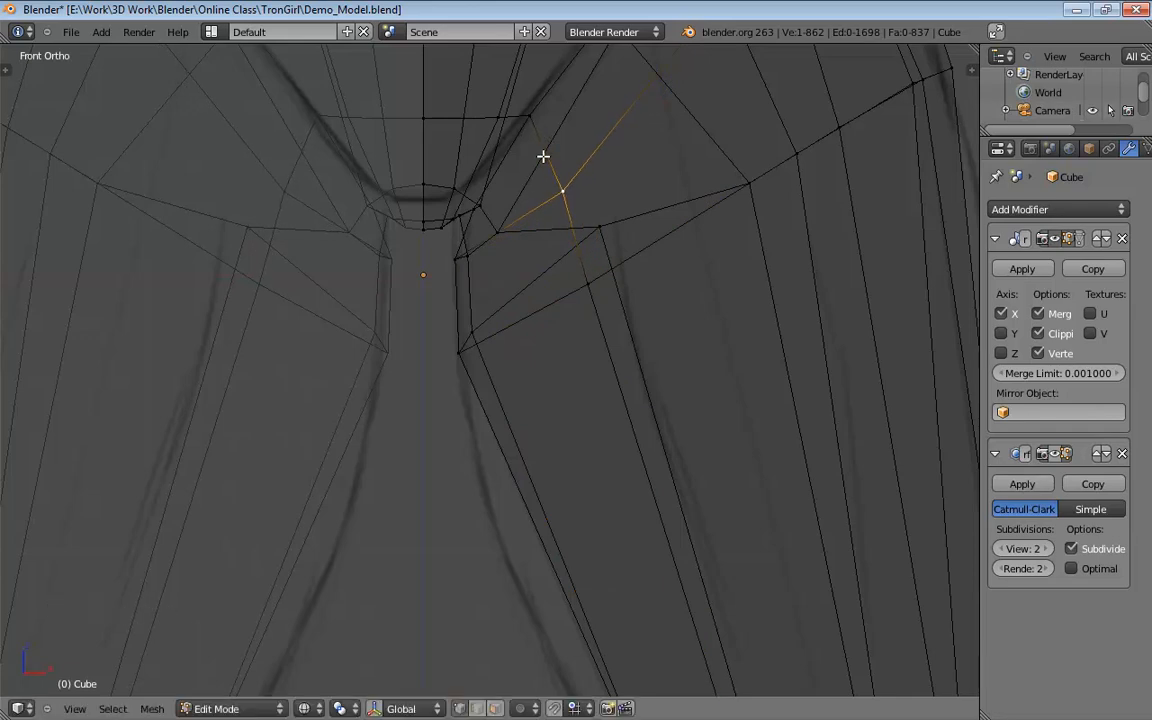
mouse_move(530, 119)
middle_down()
mouse_move(602, 201)
mouse_move(615, 184)
mouse_move(540, 216)
mouse_move(522, 141)
middle_up()
scroll(585, 201, down, 3)
key(z)
drag(512, 185, 495, 168)
Reposition the inner front vertices of the thigh seam below the groin crease to even out their spacing.
middle_drag(495, 236, 545, 237)
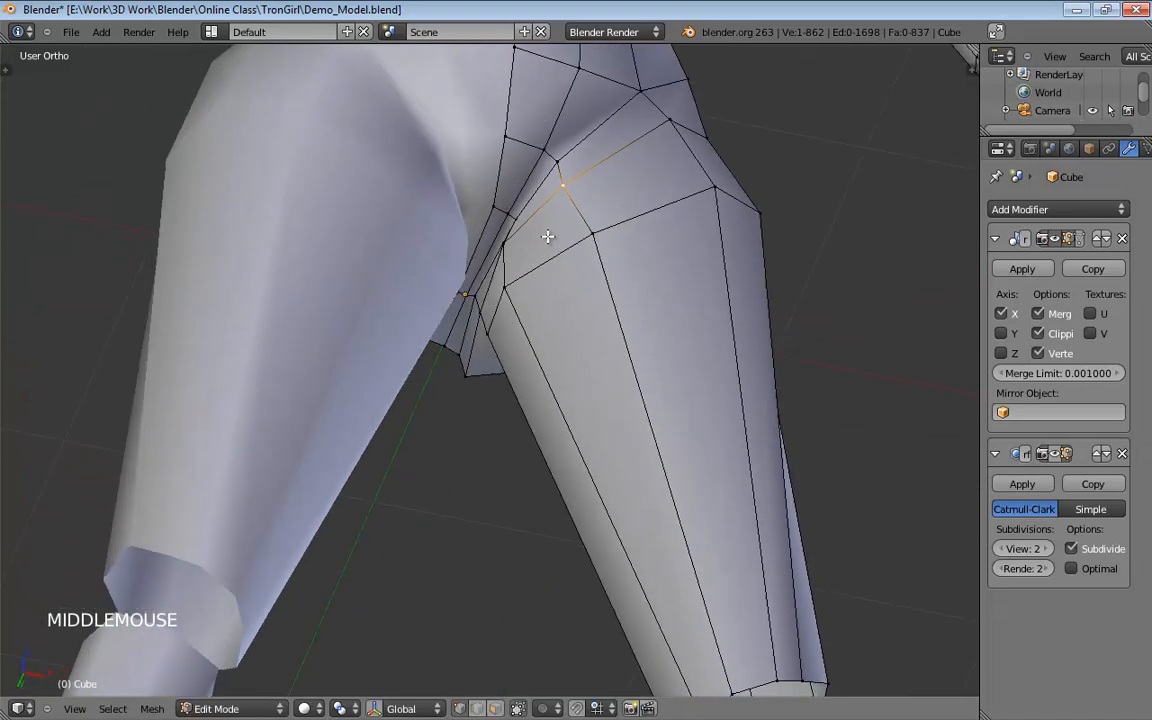
drag(545, 237, 520, 272)
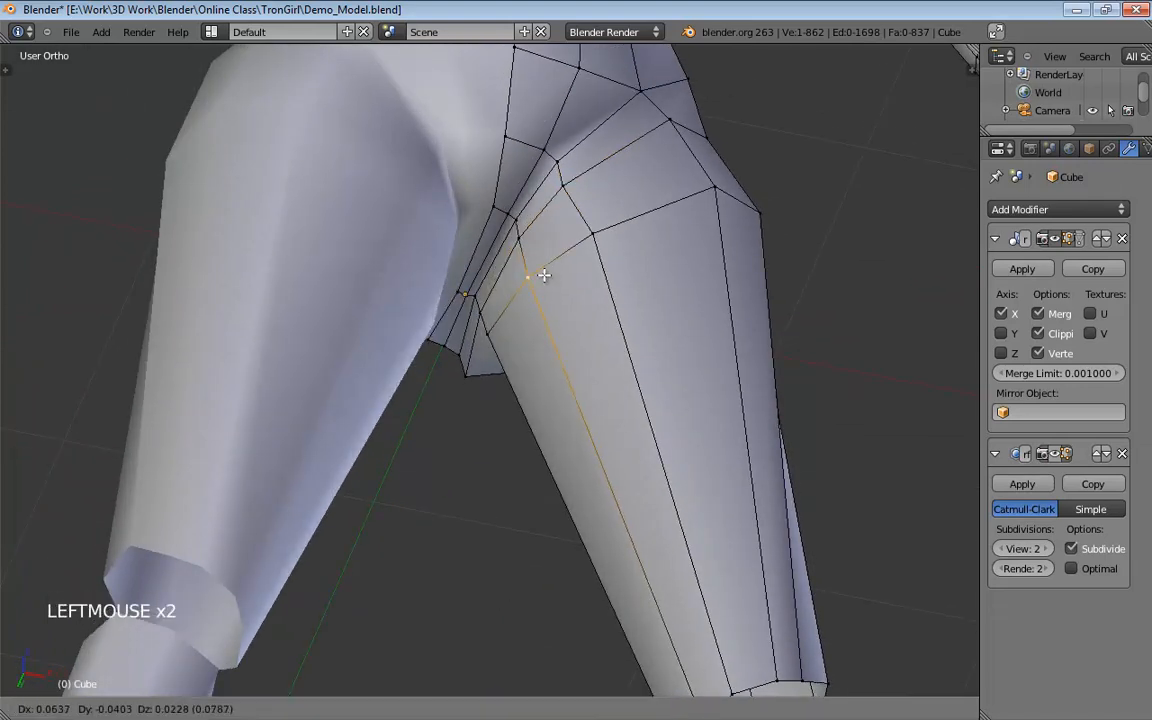
middle_drag(520, 272, 593, 205)
drag(565, 230, 551, 272)
drag(571, 268, 568, 295)
From behind, move the crotch vertices toward the centre line to shape the gap between the legs.
middle_drag(568, 295, 581, 432)
scroll(543, 327, up, 4)
click(481, 332)
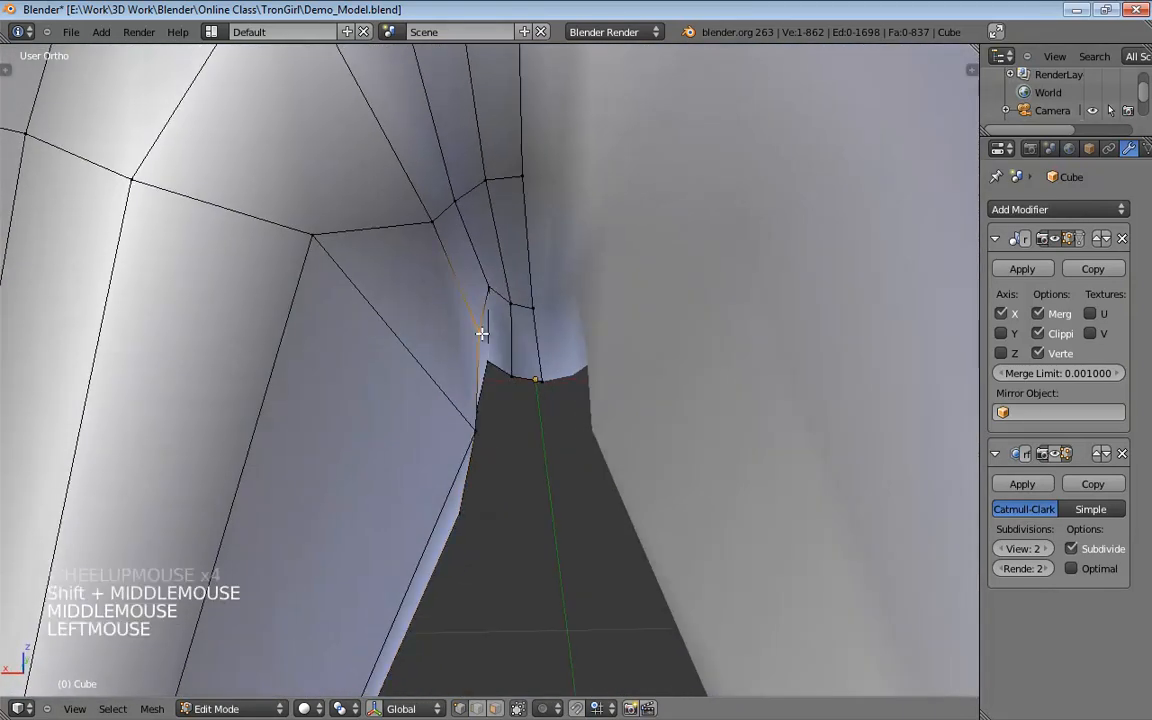
drag(488, 298, 523, 299)
middle_drag(523, 299, 494, 291)
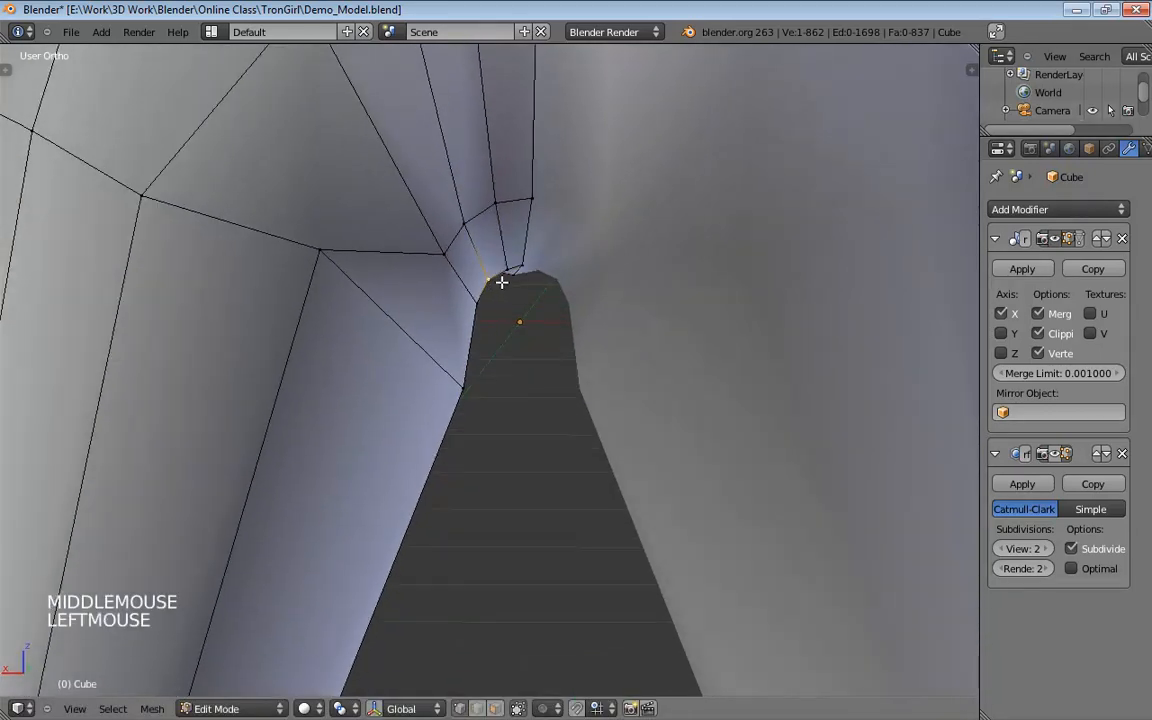
click(507, 290)
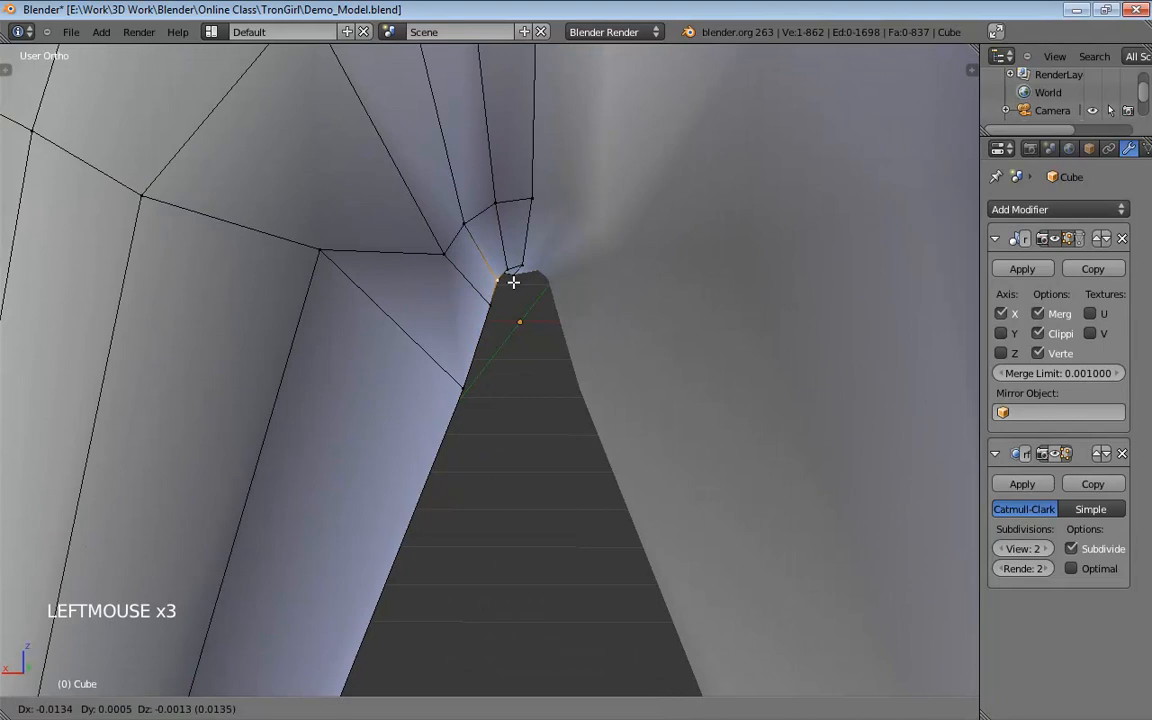
middle_drag(512, 280, 532, 365)
click(475, 232)
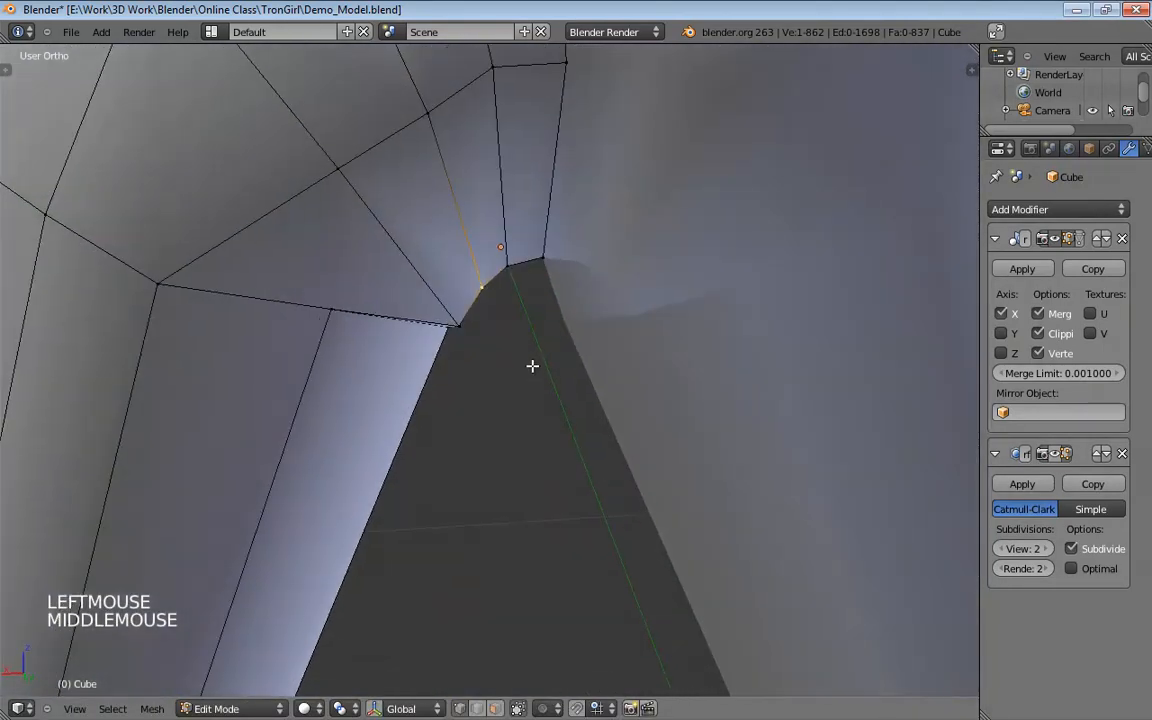
drag(532, 365, 535, 280)
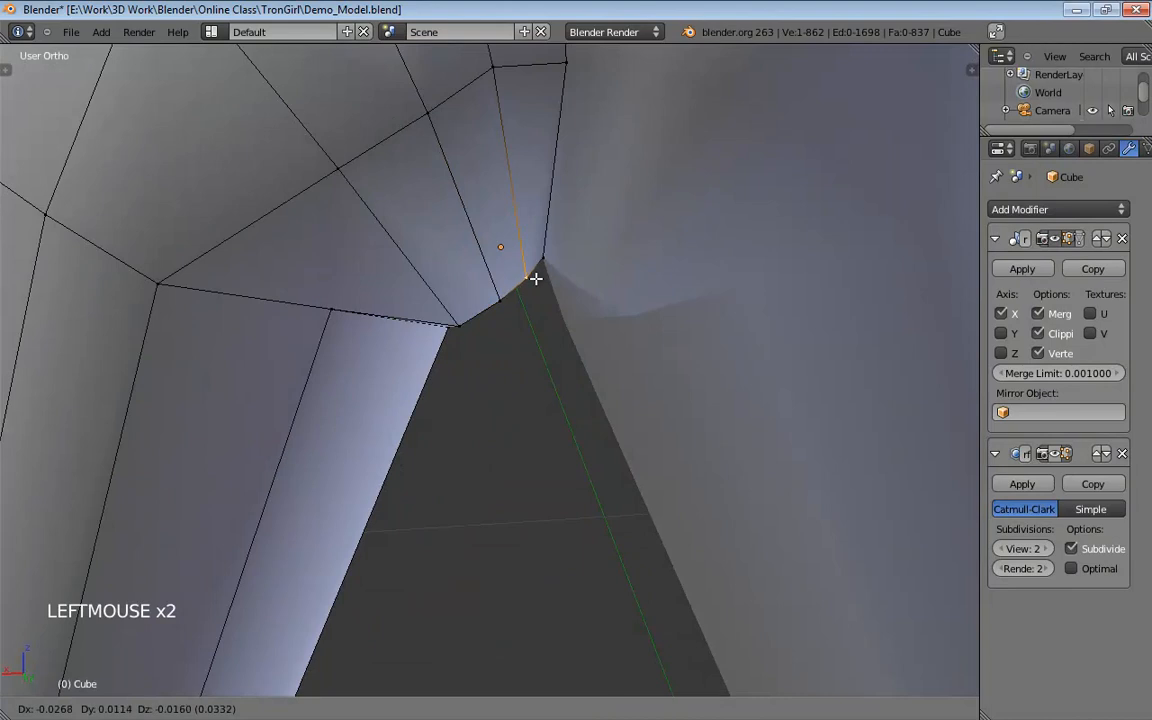
Adjust the inner rear thigh-seam vertex below the buttock and the neighbouring underside vertices.
middle_drag(535, 279, 427, 320)
scroll(487, 227, down, 5)
click(458, 337)
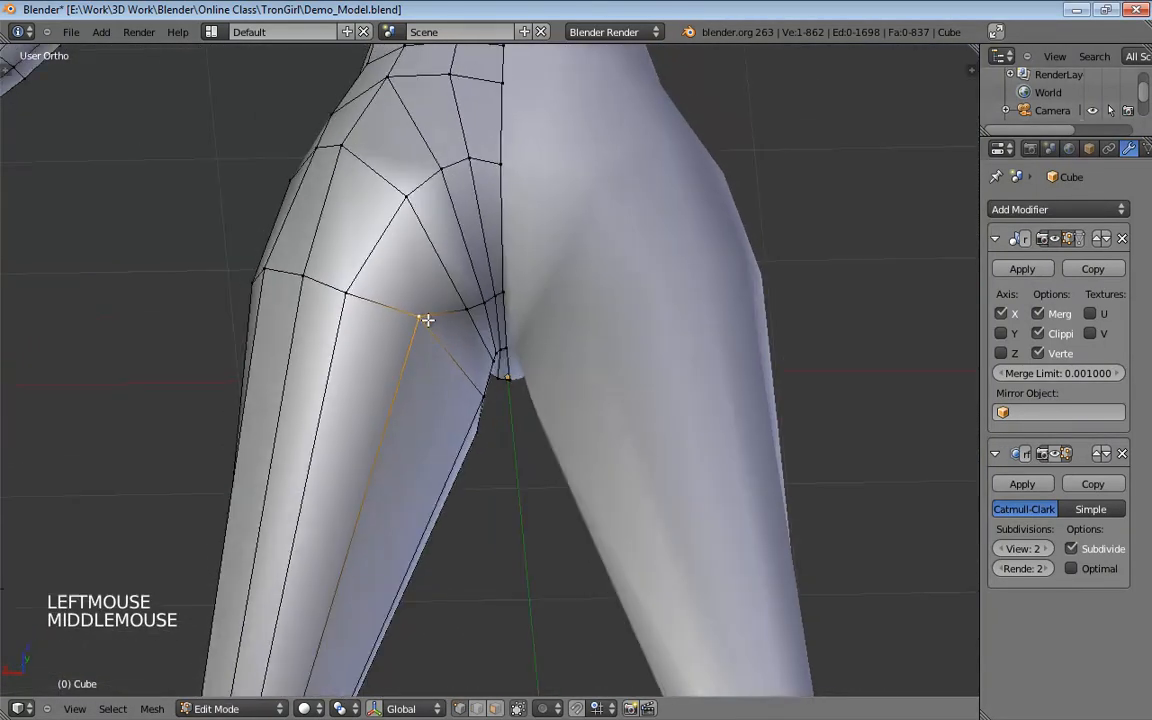
click(450, 340)
middle_drag(553, 342, 453, 266)
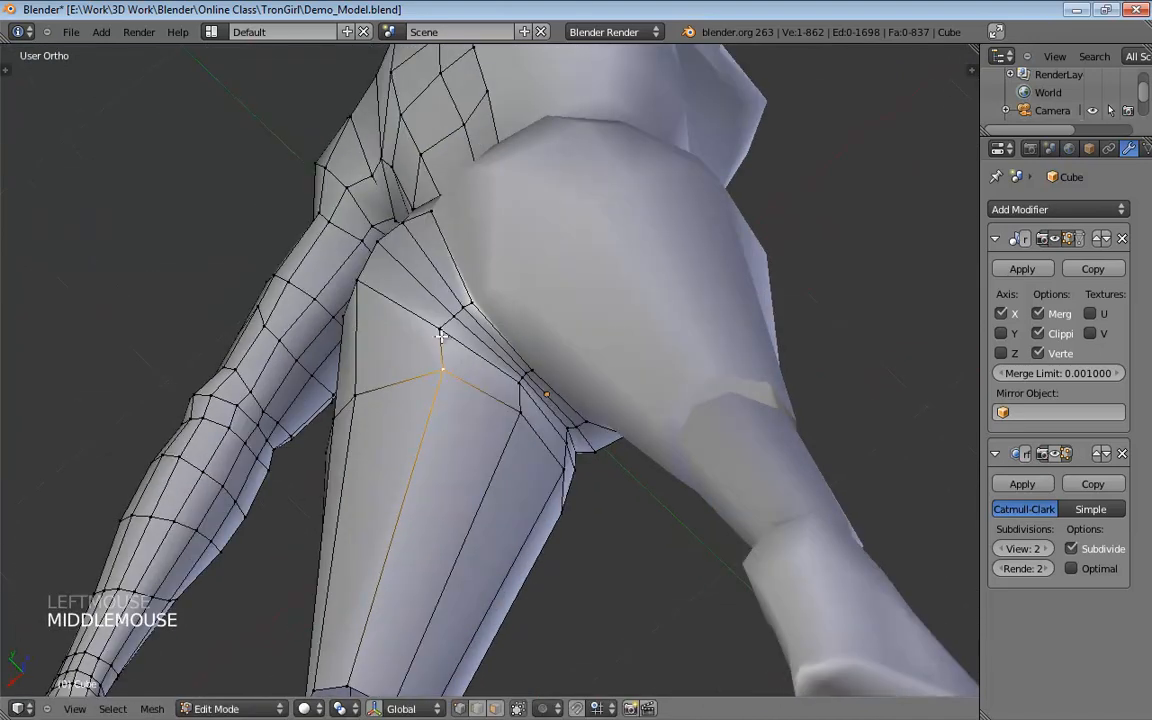
drag(441, 336, 455, 341)
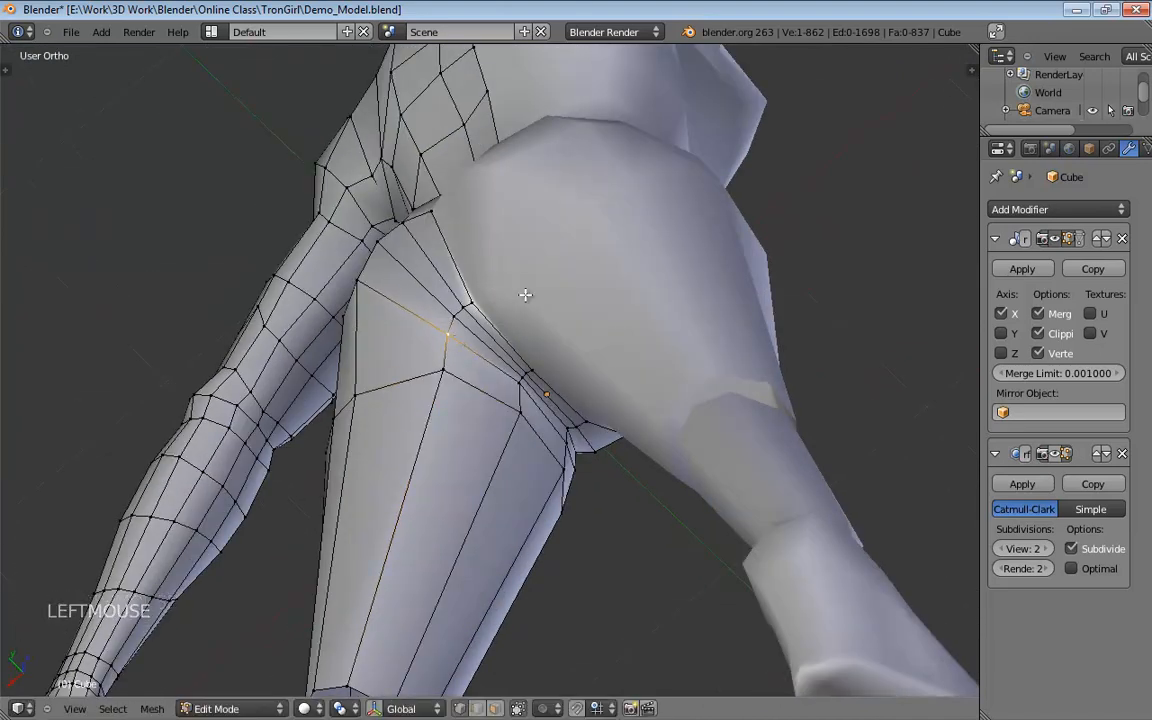
Move the lower inner buttock vertex down and the outer buttock vertex outward to round the buttock.
middle_drag(527, 296, 607, 296)
click(404, 311)
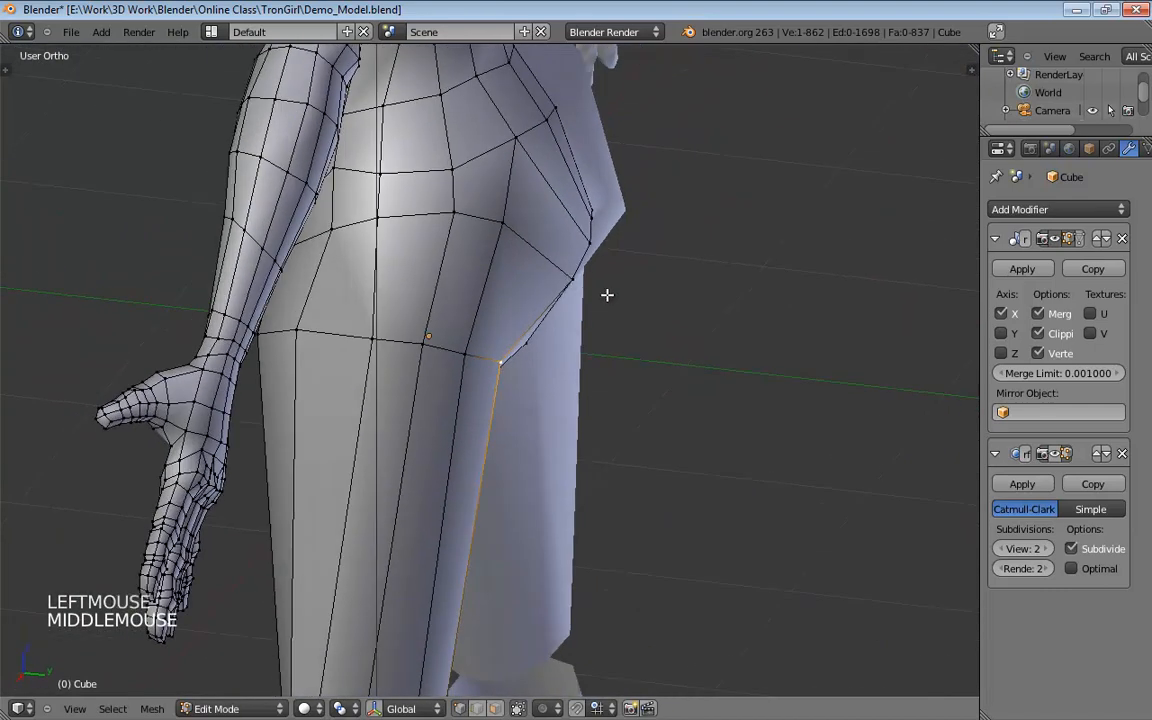
drag(565, 291, 554, 308)
middle_drag(554, 308, 372, 166)
scroll(445, 161, down, 1)
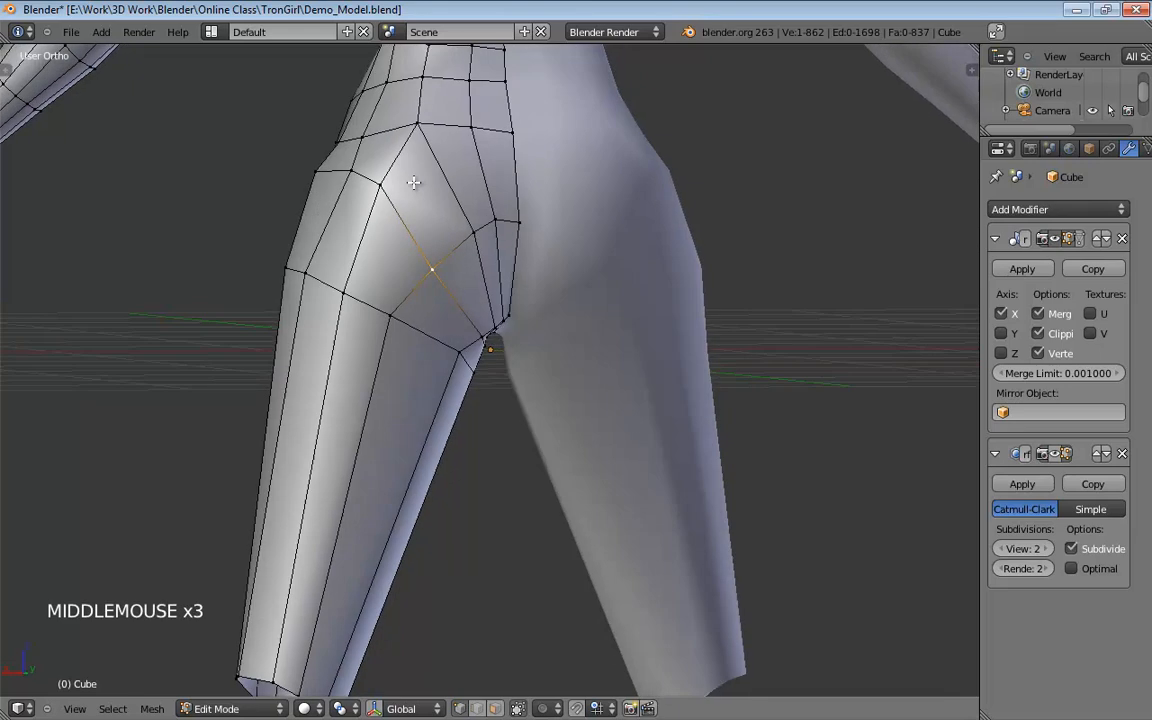
click(370, 197)
Enable the subdivision surface preview in Edit Mode and reposition the outer buttock and side hip vertices.
click(1056, 453)
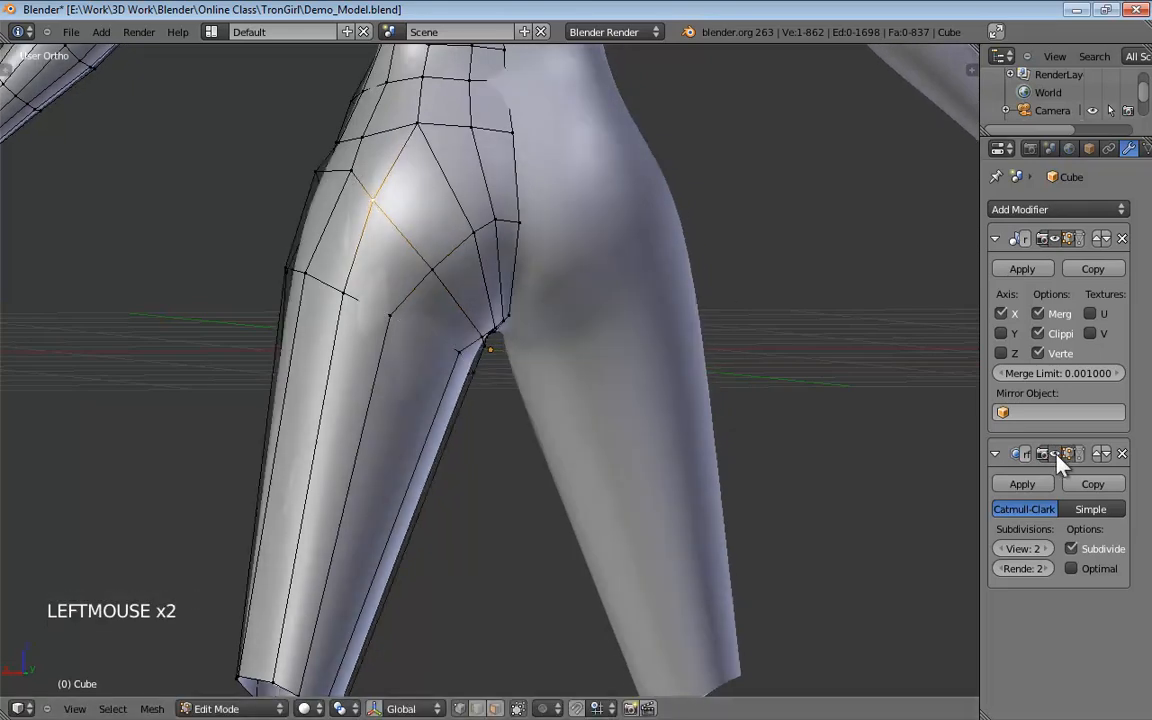
middle_drag(700, 270, 485, 278)
scroll(688, 294, down, 1)
scroll(688, 294, down, 1)
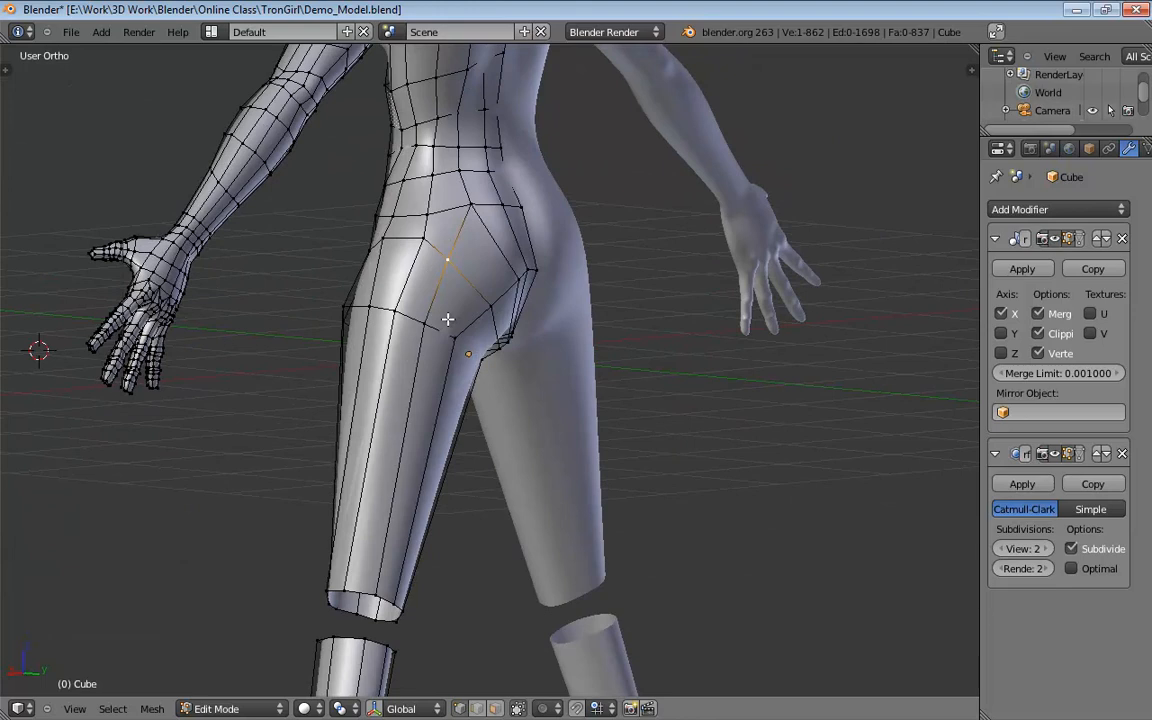
middle_drag(447, 319, 470, 247)
click(468, 265)
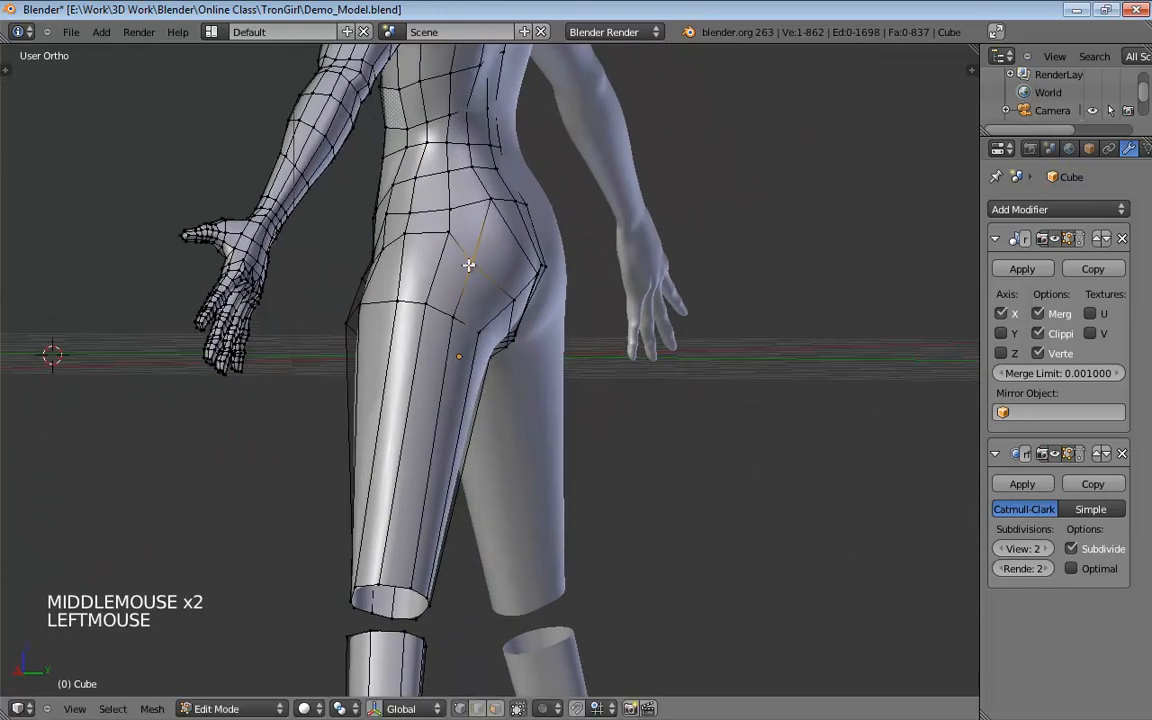
drag(468, 265, 405, 265)
Adjust the front side hip vertices and the outer buttock vertex to smooth the subdivided hip.
middle_drag(408, 267, 575, 272)
drag(575, 272, 487, 306)
middle_drag(607, 257, 470, 296)
drag(442, 295, 429, 293)
middle_drag(521, 275, 414, 258)
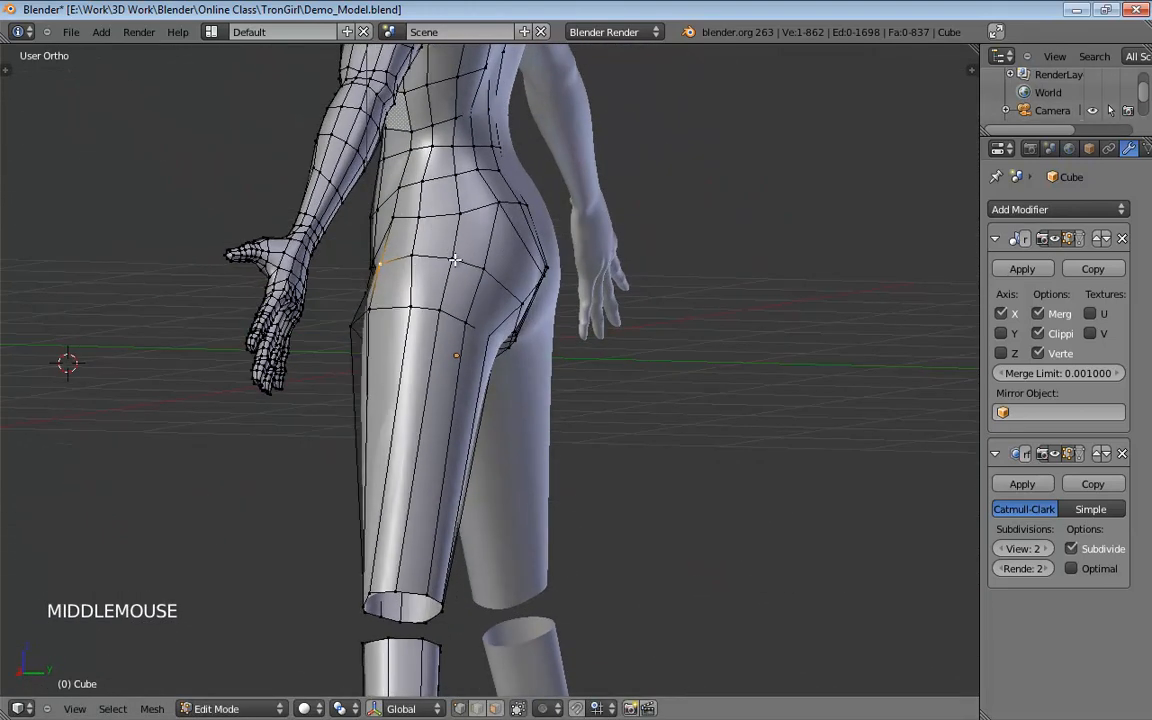
drag(484, 268, 498, 269)
Reposition the upper buttock vertices and the outer hip vertex, checking the curve from behind and below.
middle_drag(548, 252, 463, 239)
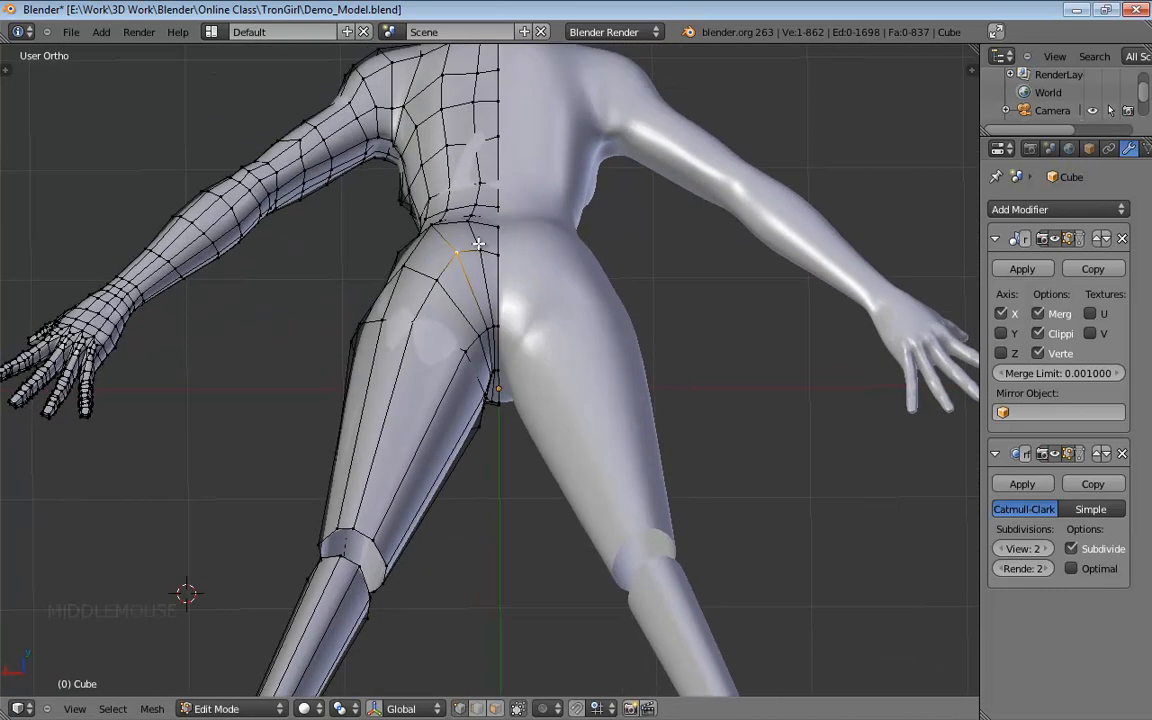
drag(463, 241, 457, 253)
drag(434, 277, 423, 274)
mouse_move(426, 244)
middle_down()
mouse_move(432, 344)
mouse_move(440, 329)
mouse_move(424, 254)
middle_up()
drag(388, 255, 372, 242)
middle_drag(372, 242, 426, 206)
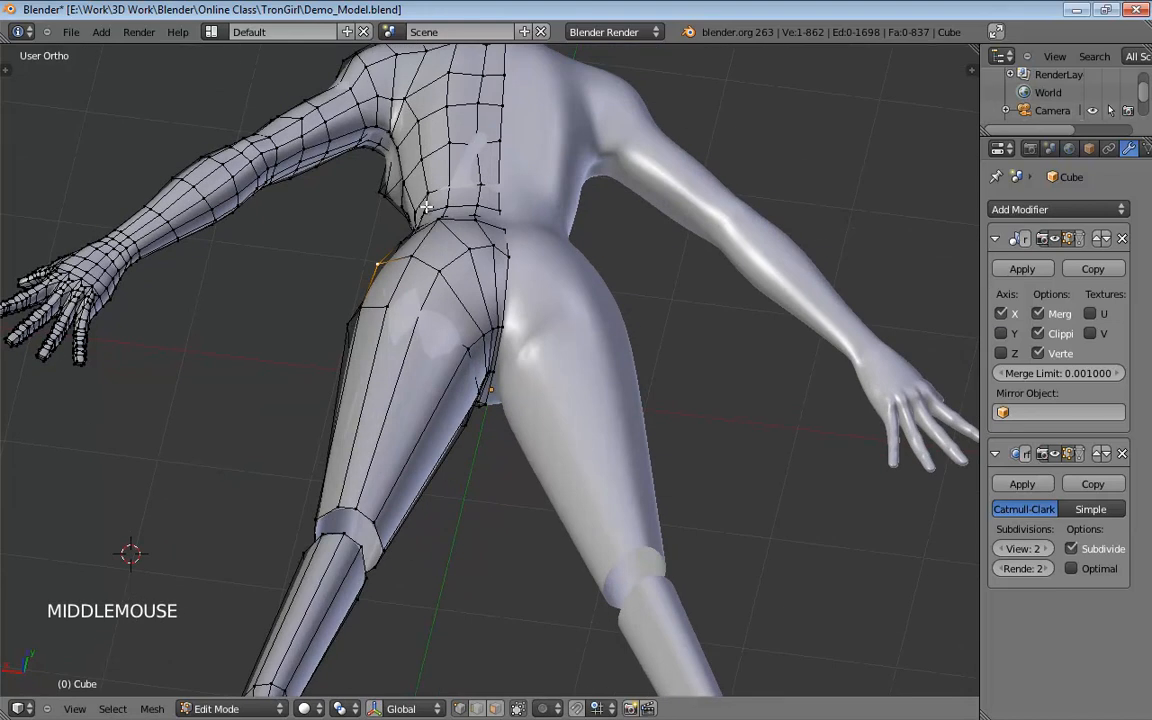
Move the inner vertices under the buttock near the crotch to refine the buttock crease.
drag(474, 349, 449, 333)
middle_drag(449, 333, 477, 350)
drag(478, 339, 475, 342)
middle_drag(480, 346, 514, 422)
drag(481, 347, 475, 339)
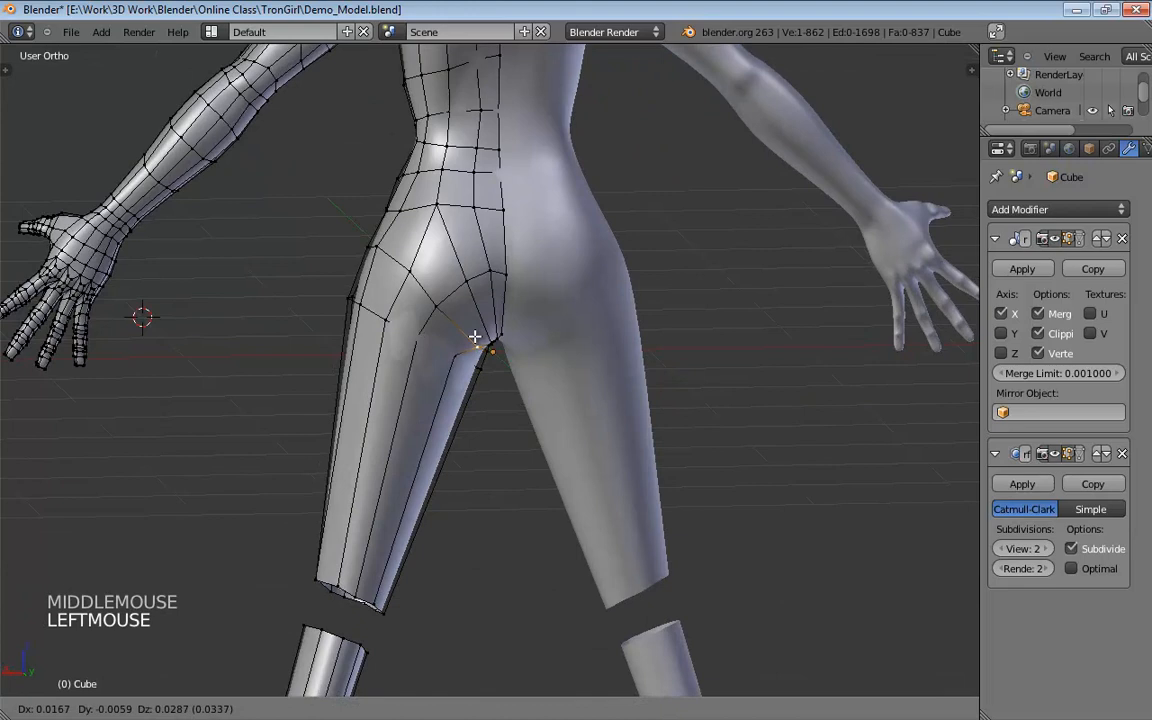
click(474, 337)
Shift the inner rear thigh-seam vertex toward the crotch and check it from below.
middle_drag(474, 337, 467, 340)
drag(462, 346, 470, 343)
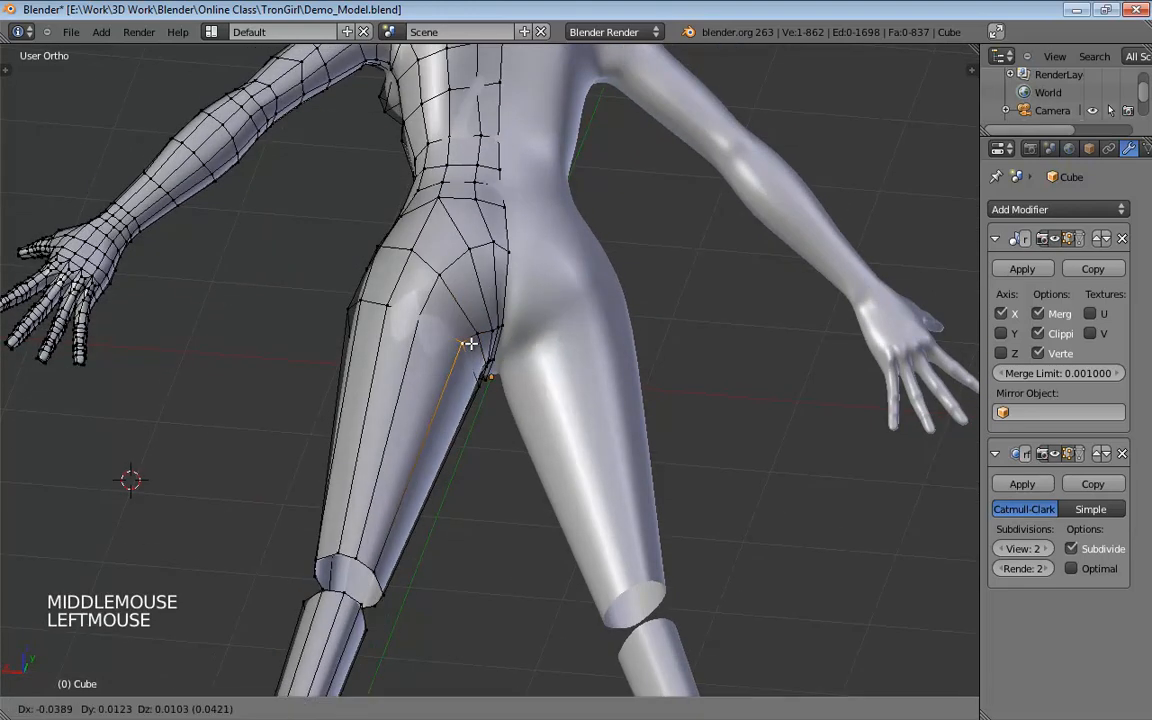
click(472, 346)
middle_drag(472, 346, 478, 432)
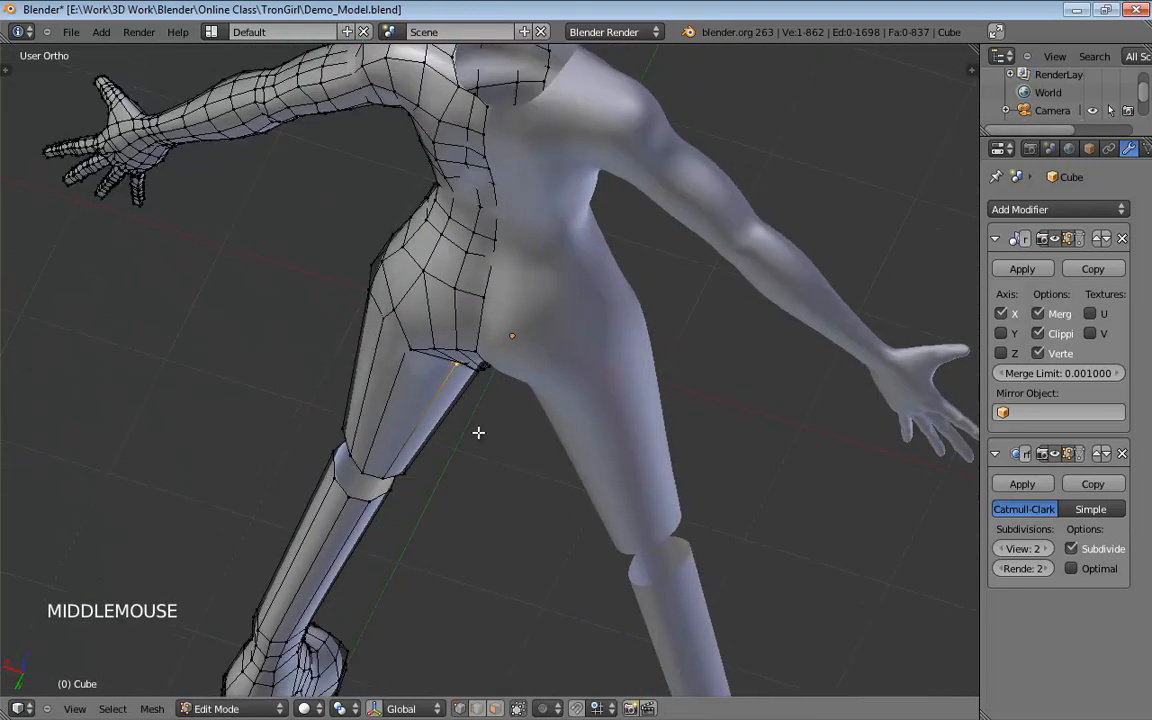
click(474, 347)
Move the upper buttock vertices below the waist and switch to perspective view to judge the curve from behind.
middle_drag(474, 347, 463, 250)
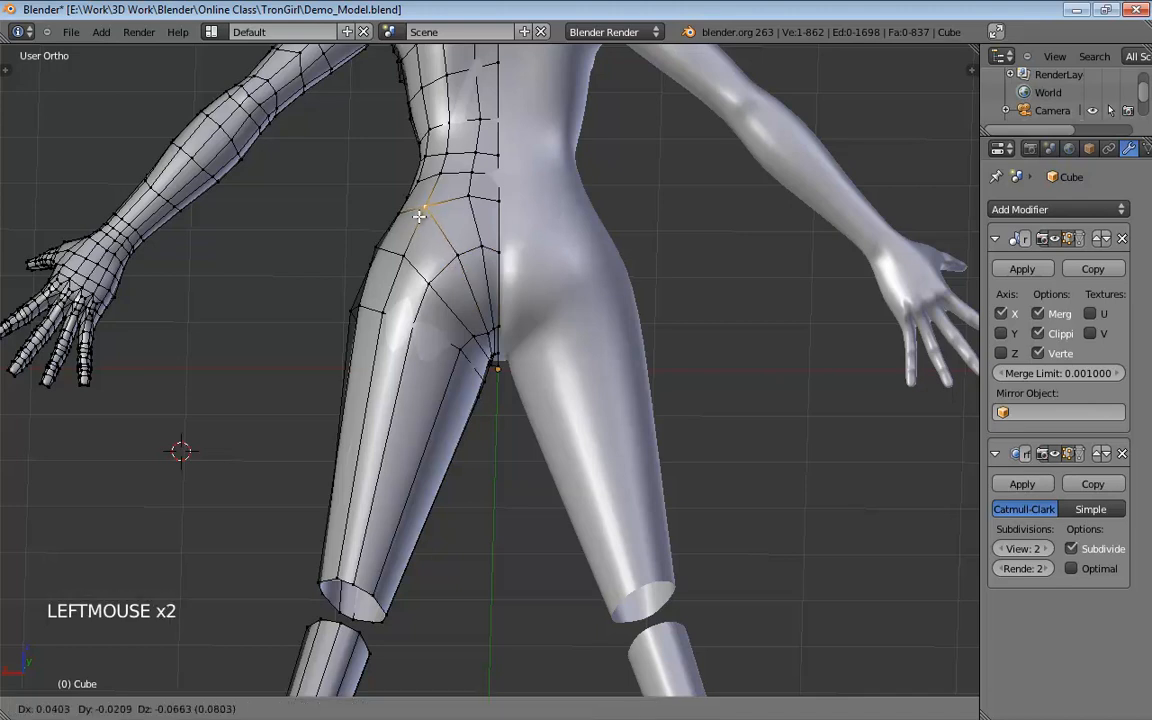
mouse_move(425, 204)
middle_down()
mouse_move(476, 303)
mouse_move(493, 284)
mouse_move(565, 268)
mouse_move(428, 180)
middle_up()
click(469, 208)
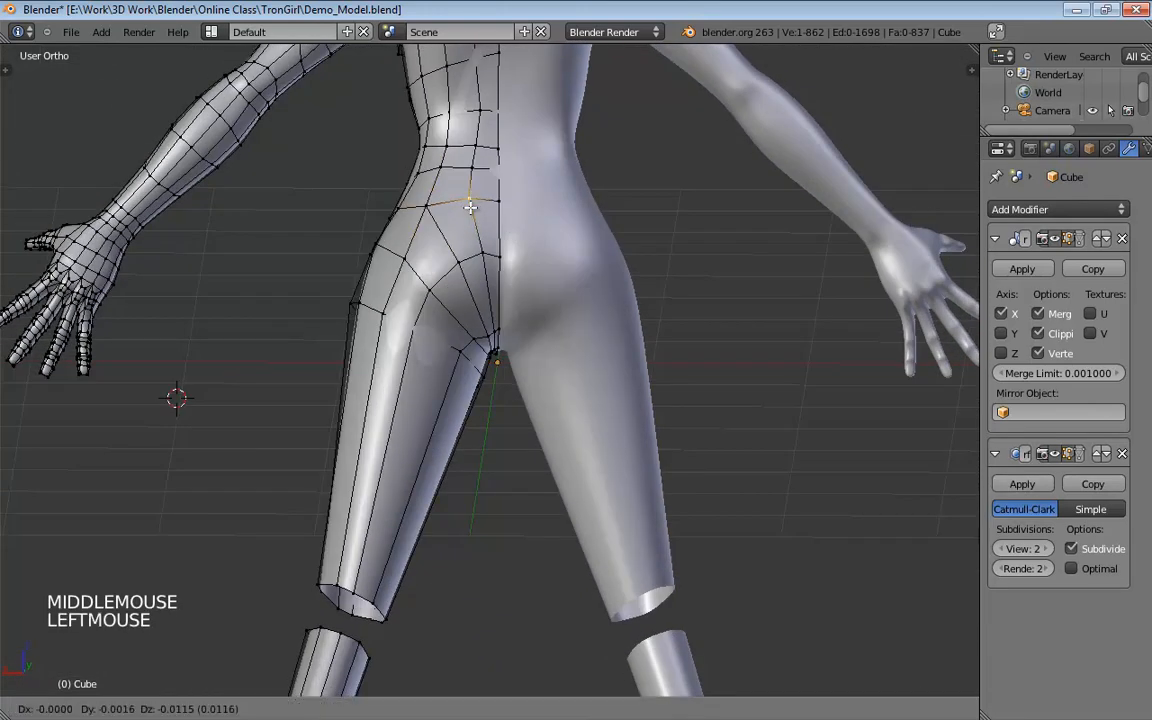
key(KP_5)
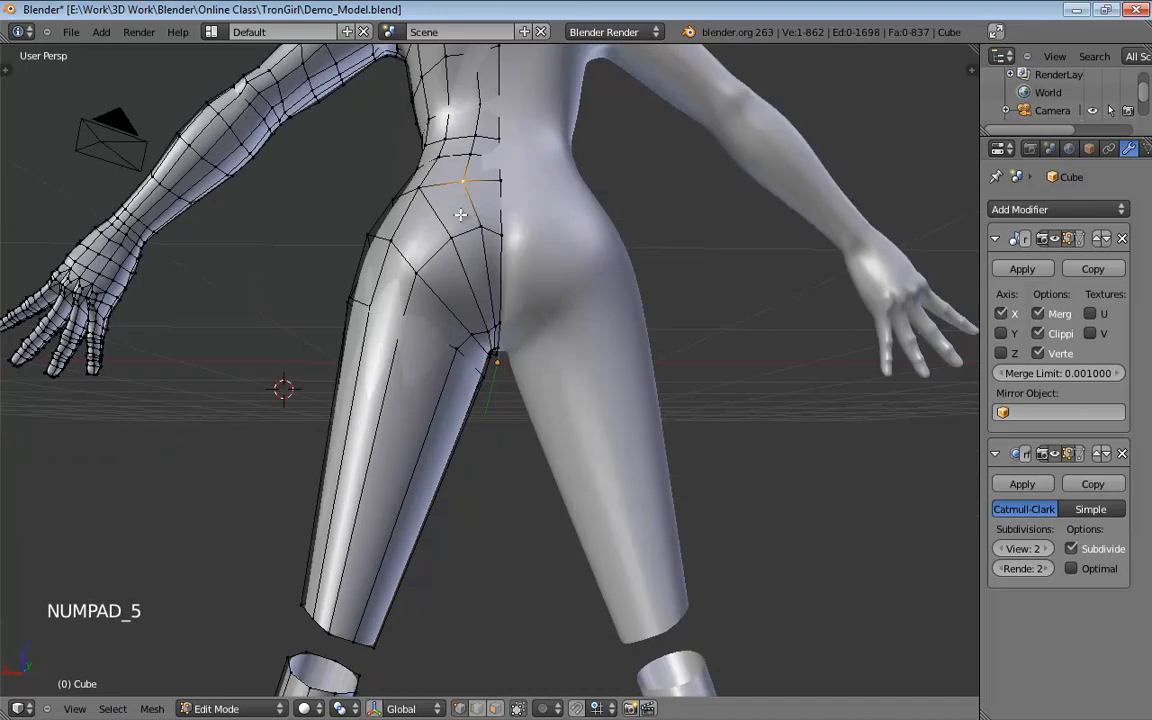
middle_drag(460, 214, 452, 247)
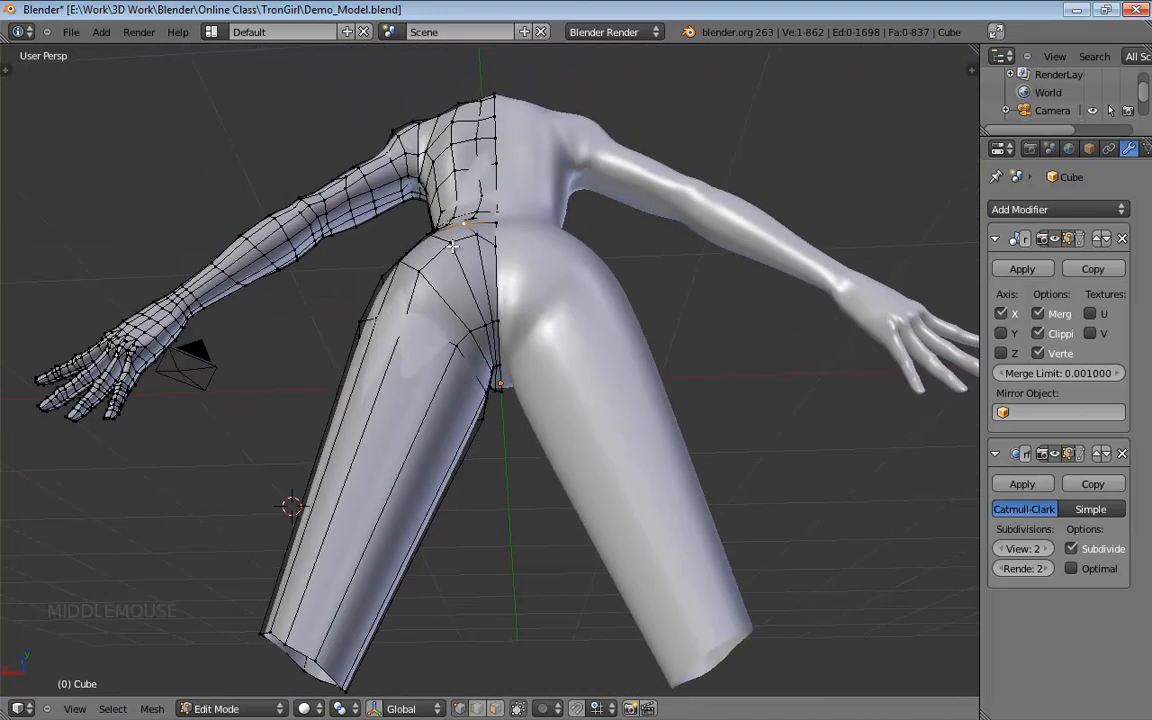
mouse_move(453, 246)
mouse_down()
mouse_move(431, 244)
mouse_move(464, 236)
mouse_up()
mouse_move(484, 242)
middle_down()
mouse_move(535, 313)
mouse_move(501, 291)
mouse_move(482, 250)
middle_up()
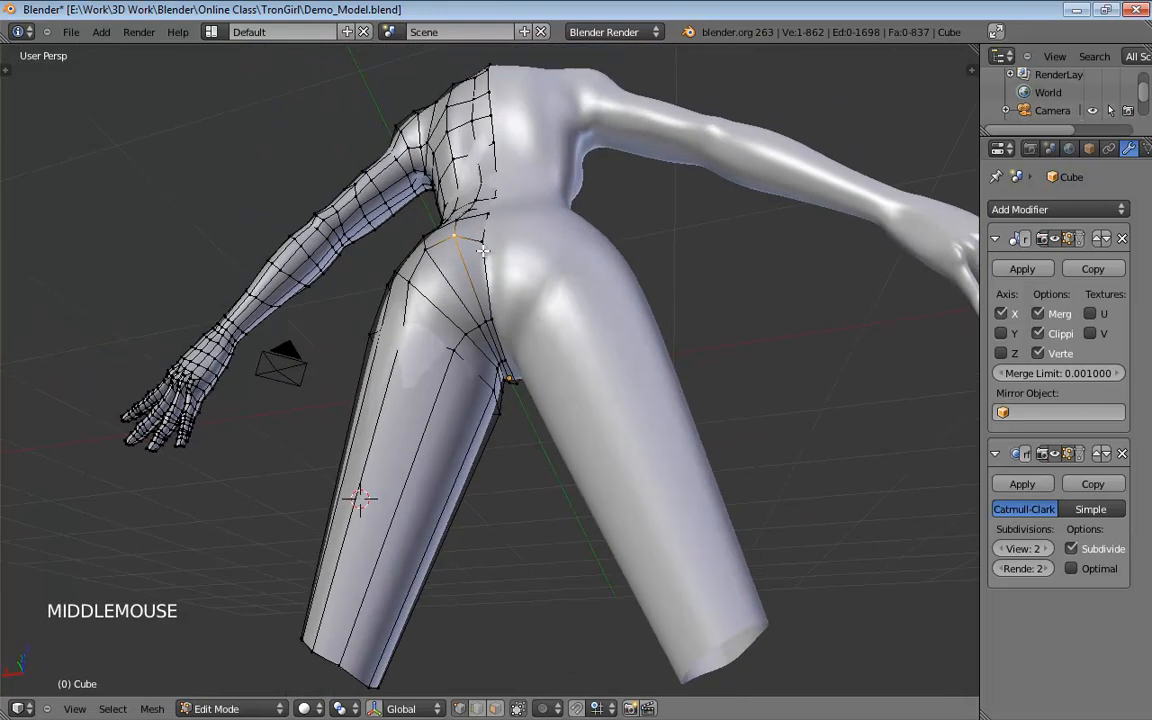
Reposition the outer and middle buttock vertices to round the cheek, checking the shape from several rear angles.
drag(407, 282, 403, 258)
mouse_move(448, 296)
middle_down()
mouse_move(460, 275)
mouse_move(447, 275)
middle_up()
drag(432, 247, 447, 234)
middle_drag(436, 192, 416, 197)
drag(411, 187, 405, 198)
middle_drag(461, 214, 471, 285)
mouse_move(424, 245)
middle_down()
mouse_move(437, 273)
mouse_move(426, 221)
middle_up()
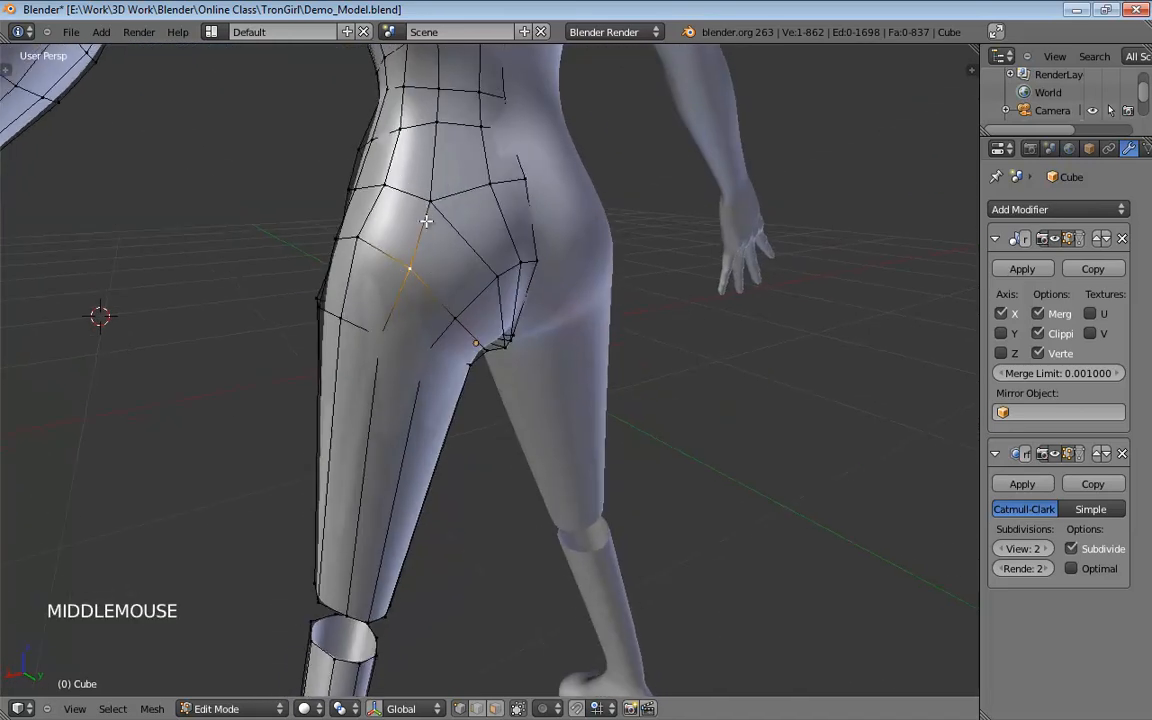
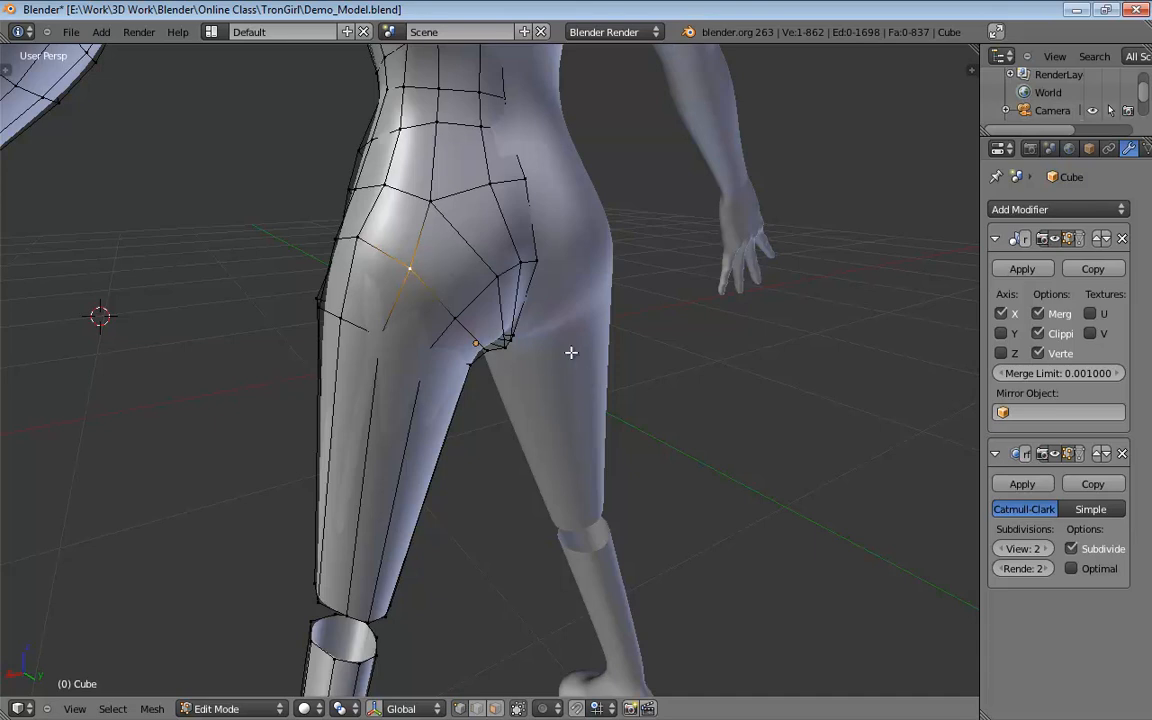
Try merging the two opposite mid-buttock vertices at center, as well as connecting them directly with an edge.
shift+click(409, 267)
key(alt+m)
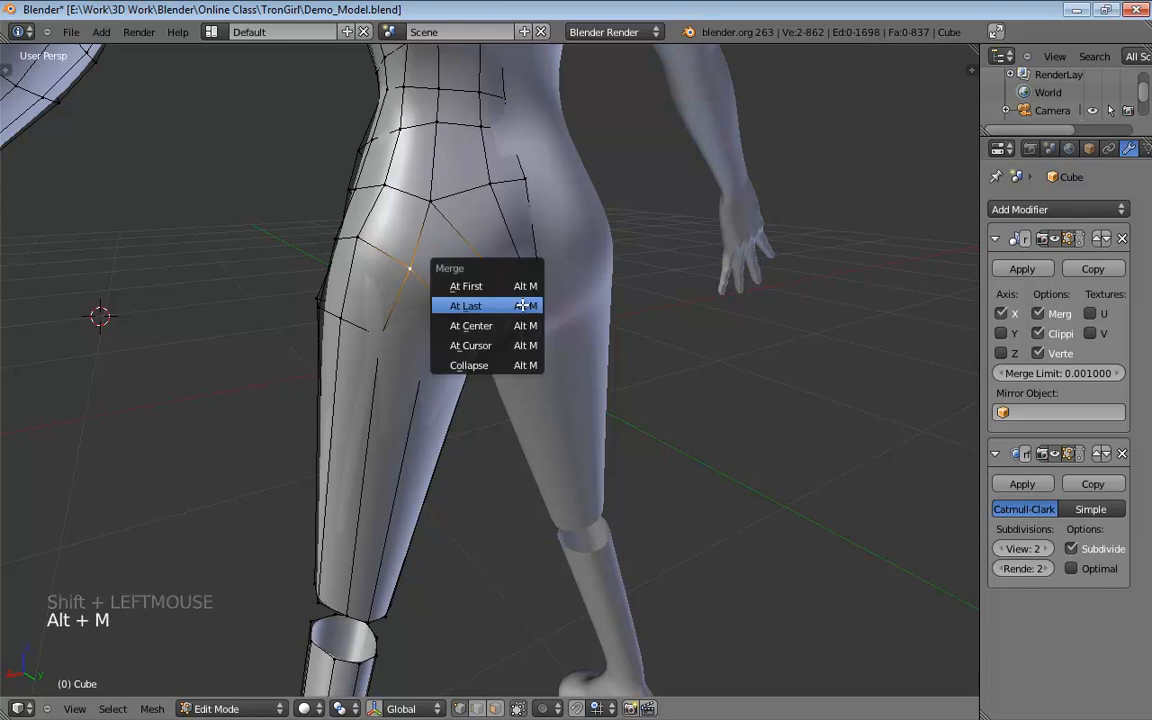
click(515, 326)
middle_drag(545, 299, 510, 237)
key(ctrl+z)
key(f)
middle_drag(514, 240, 449, 255)
click(491, 252)
key(ctrl+z)
Delete the four-sided face in the middle of the buttock.
key(ctrl+Tab)
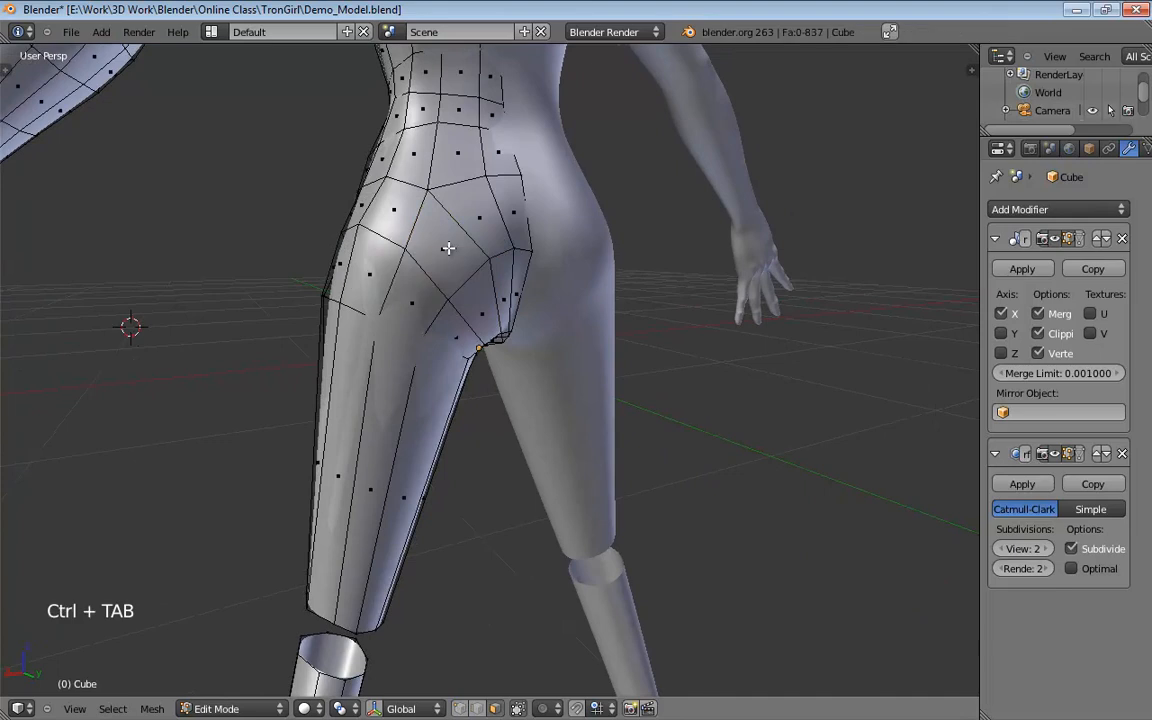
click(483, 250)
key(Delete)
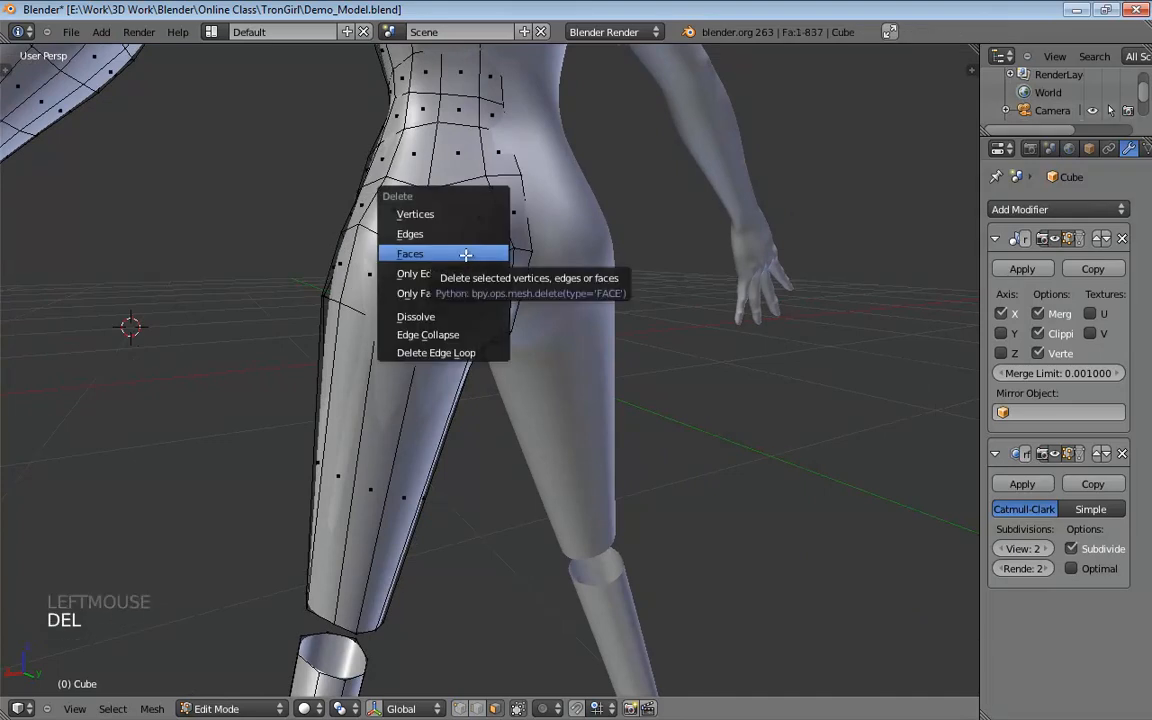
click(465, 255)
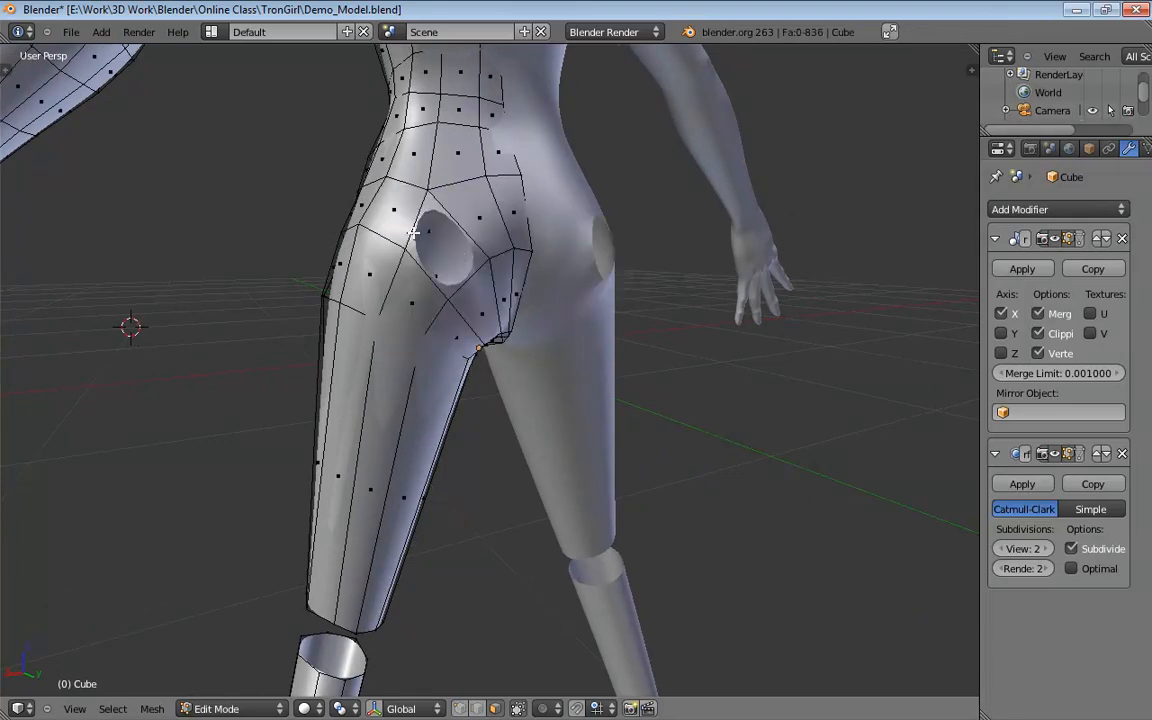
Fill the buttock hole with two triangular faces that share an edge running across the cheek.
key(ctrl+Tab)
click(438, 226)
shift+click(463, 228)
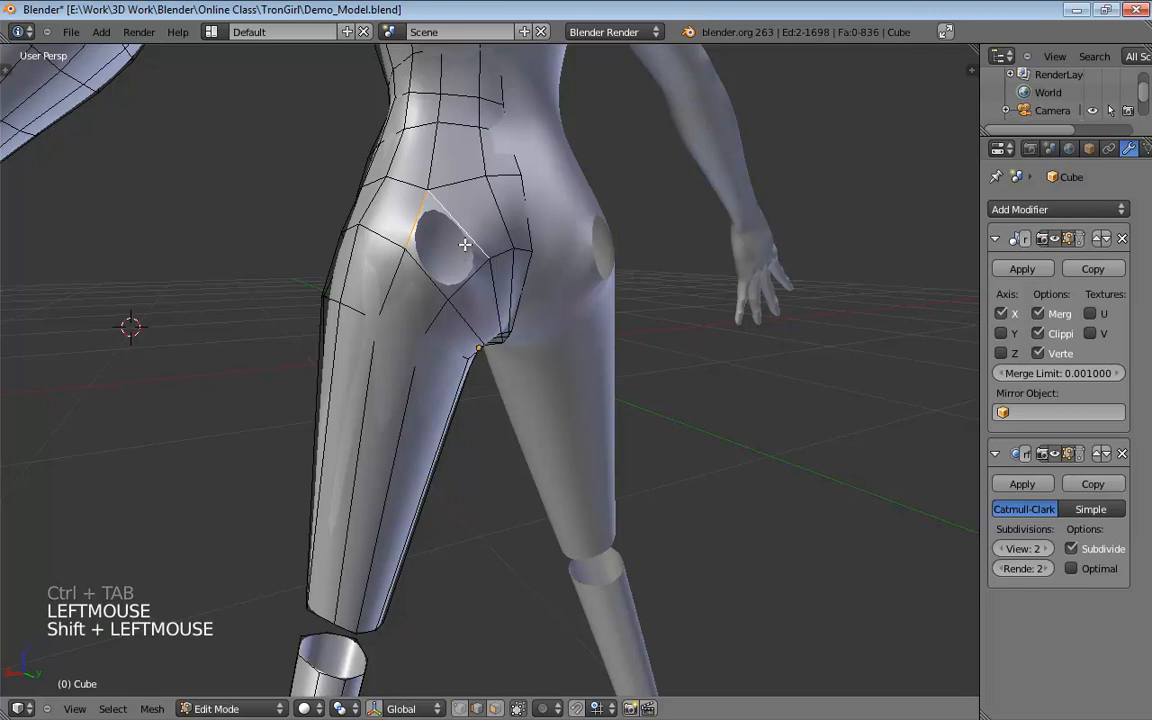
key(f)
click(435, 283)
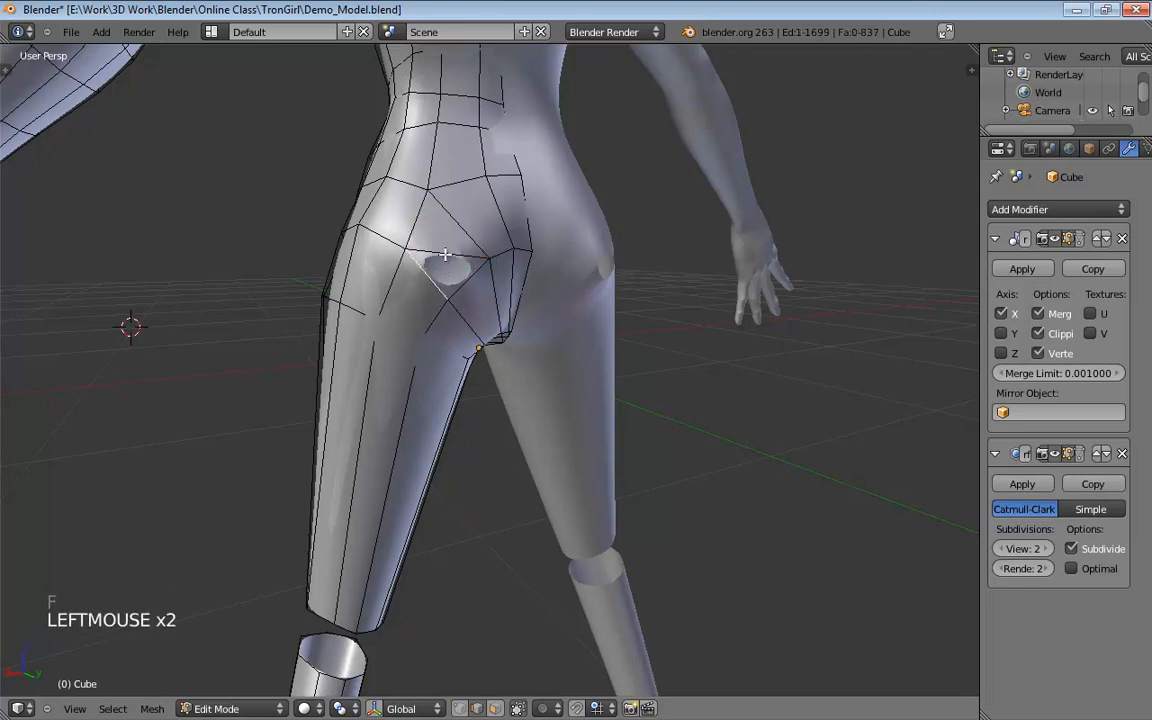
shift+click(446, 257)
click(451, 262)
shift+click(440, 267)
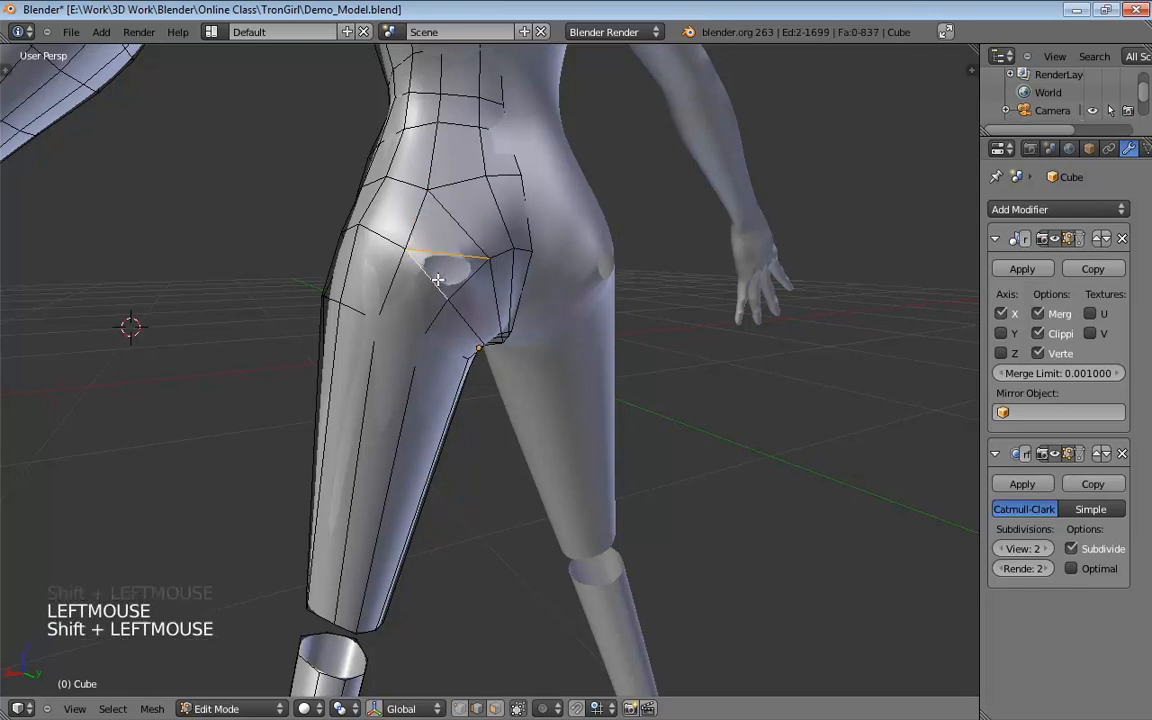
key(f)
Return to vertex selection and adjust the inner buttock vertices around the new triangles to smooth the cheek.
middle_drag(510, 289, 492, 237)
key(ctrl+Tab)
mouse_move(492, 237)
mouse_down()
mouse_move(508, 221)
mouse_move(497, 234)
mouse_up()
middle_drag(497, 234, 458, 270)
drag(458, 270, 453, 245)
middle_drag(453, 245, 466, 280)
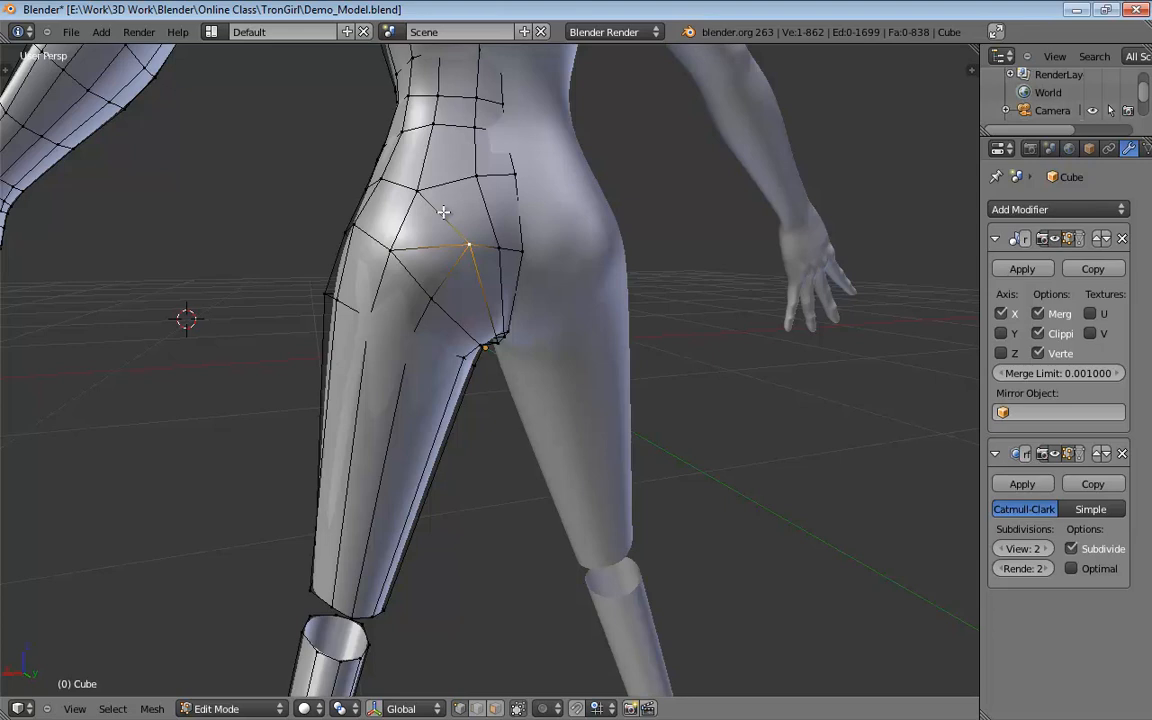
Adjust the column of vertices beside the spine, from the upper buttock to the lower back.
shift+middle_drag(453, 205, 479, 303)
scroll(470, 270, down, 2)
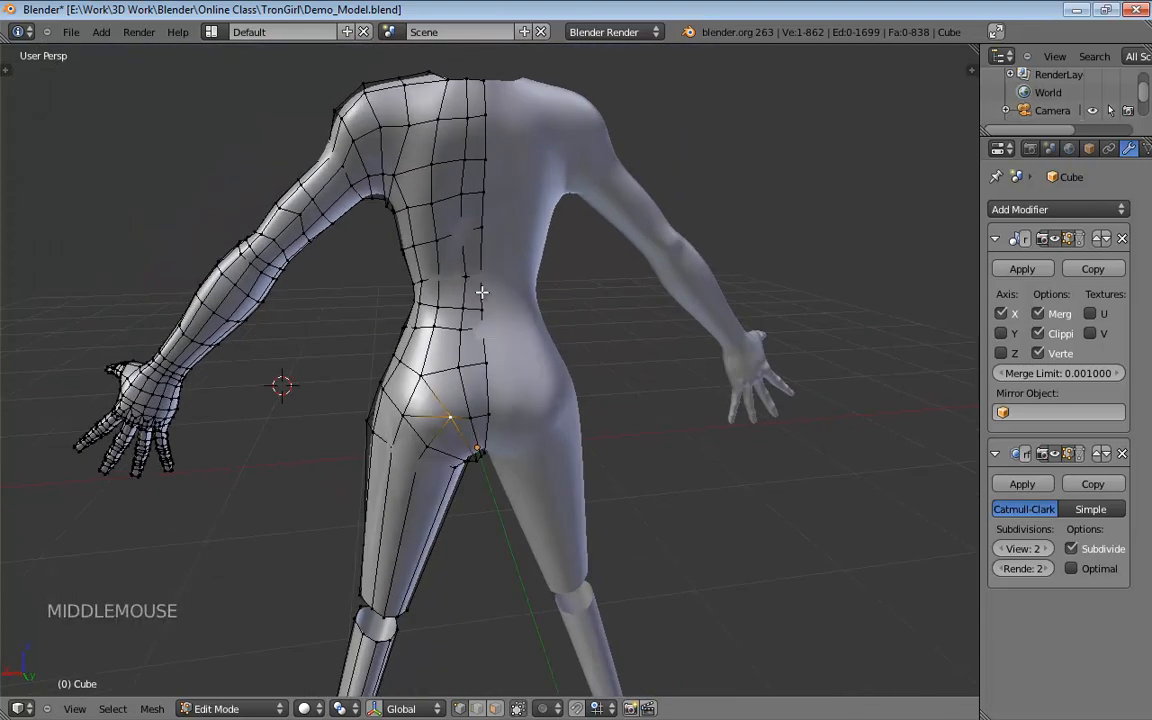
click(464, 366)
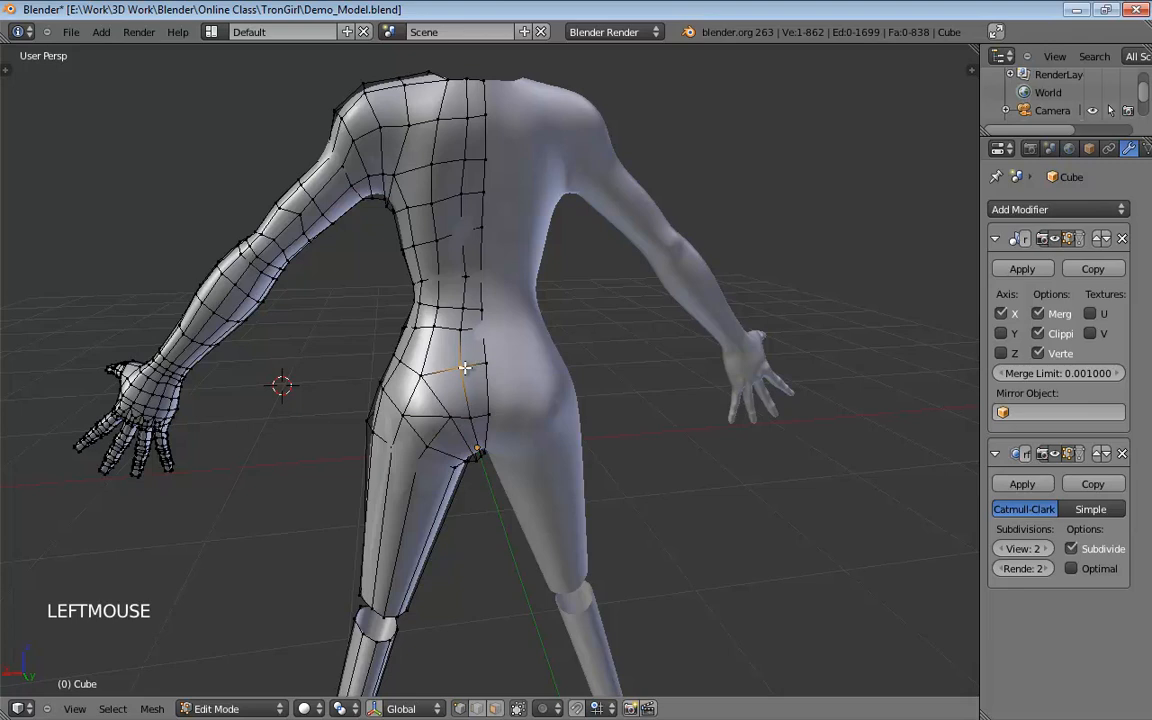
drag(473, 365, 476, 330)
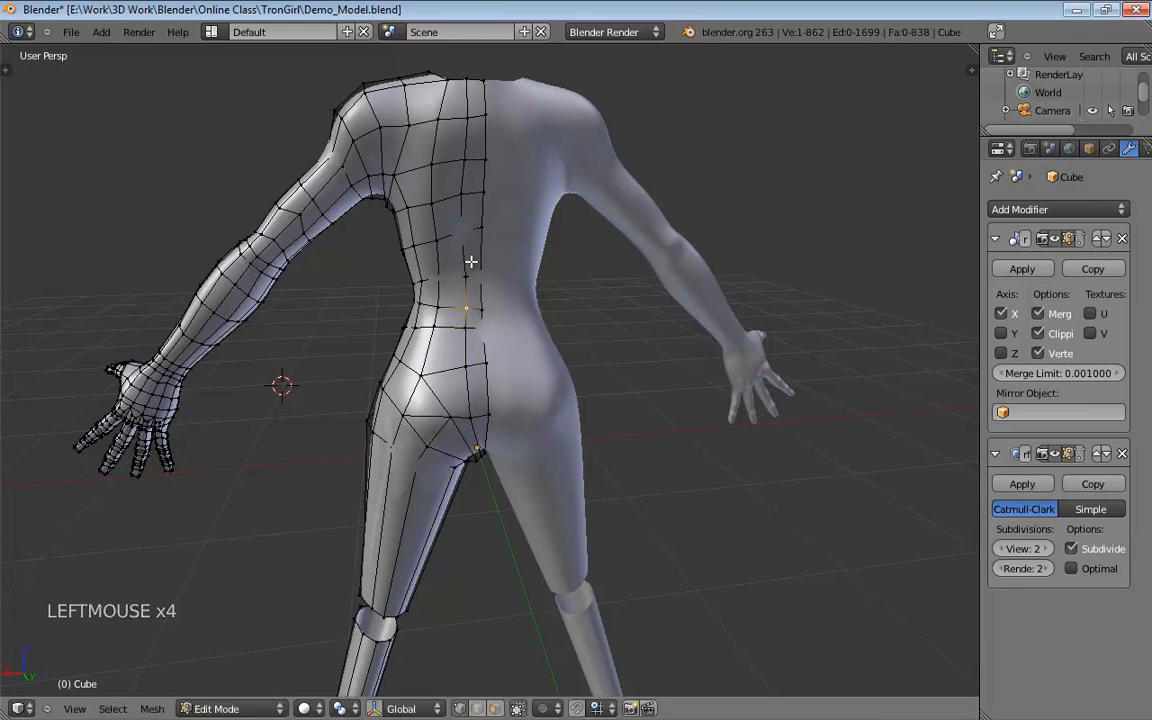
middle_drag(471, 261, 417, 245)
Dissolve the diagonal edge across the upper buttock.
scroll(432, 411, up, 3)
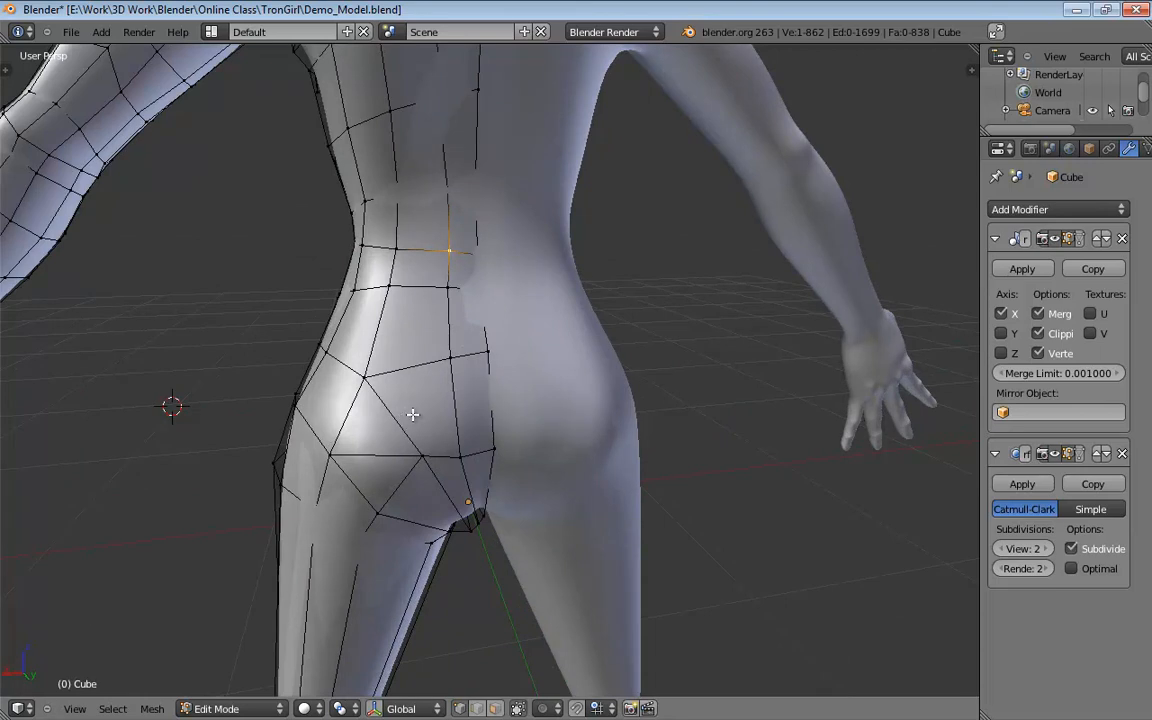
shift+middle_drag(413, 414, 453, 398)
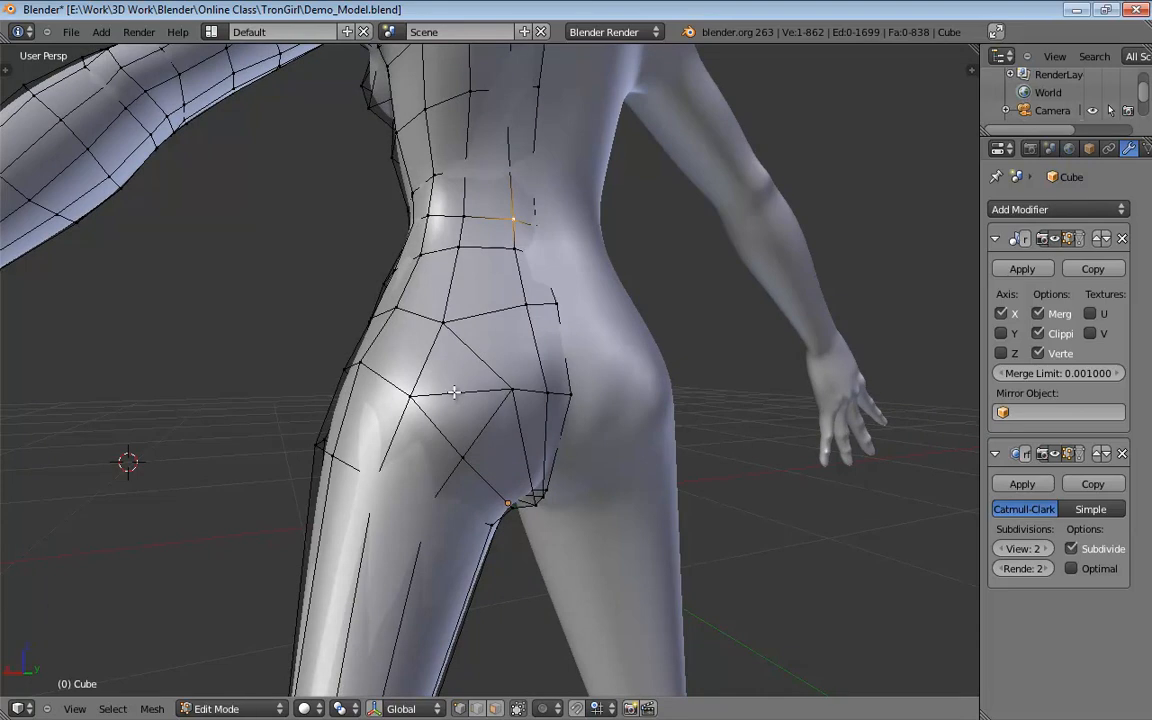
key(ctrl+Tab)
click(440, 378)
click(502, 368)
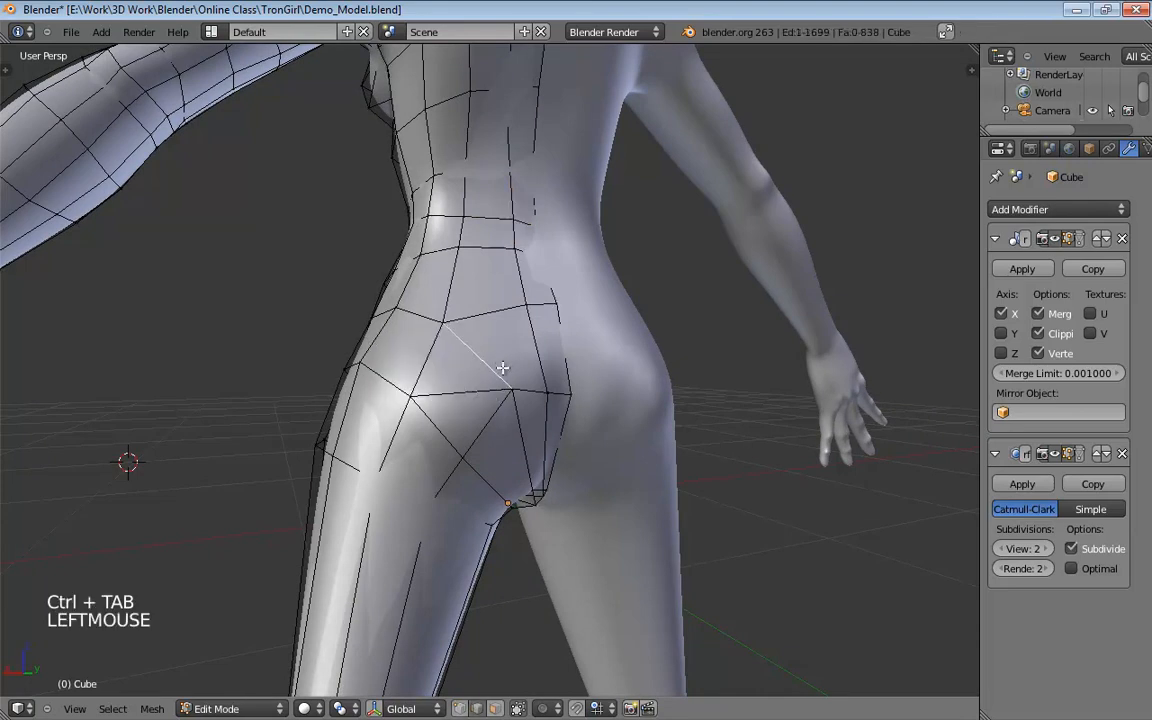
key(x)
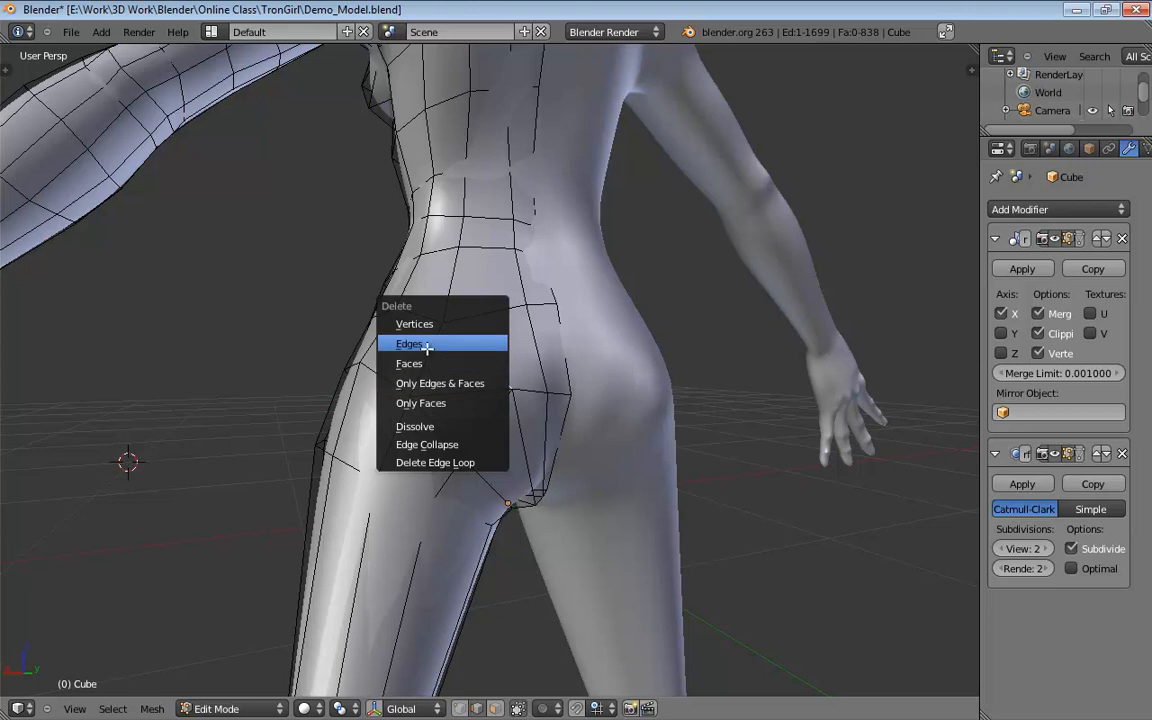
click(435, 426)
middle_drag(489, 378, 483, 390)
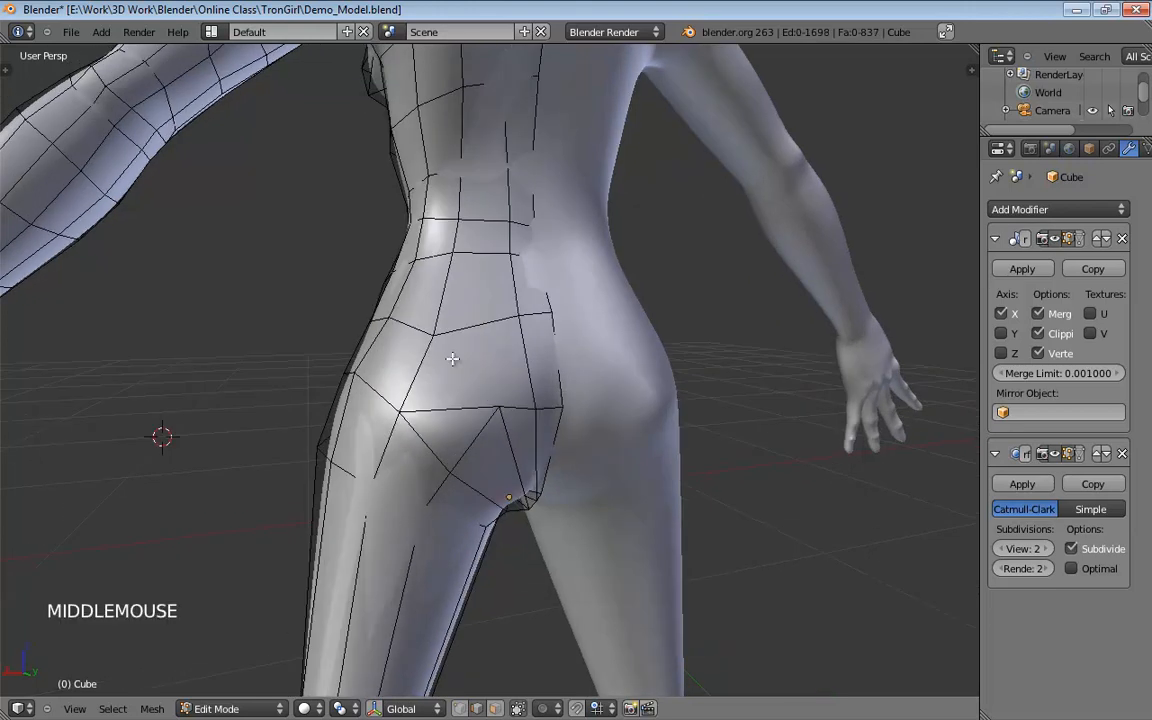
Shift the outer buttock edge and move the vertices around the enlarged upper buttock face.
drag(434, 337, 446, 352)
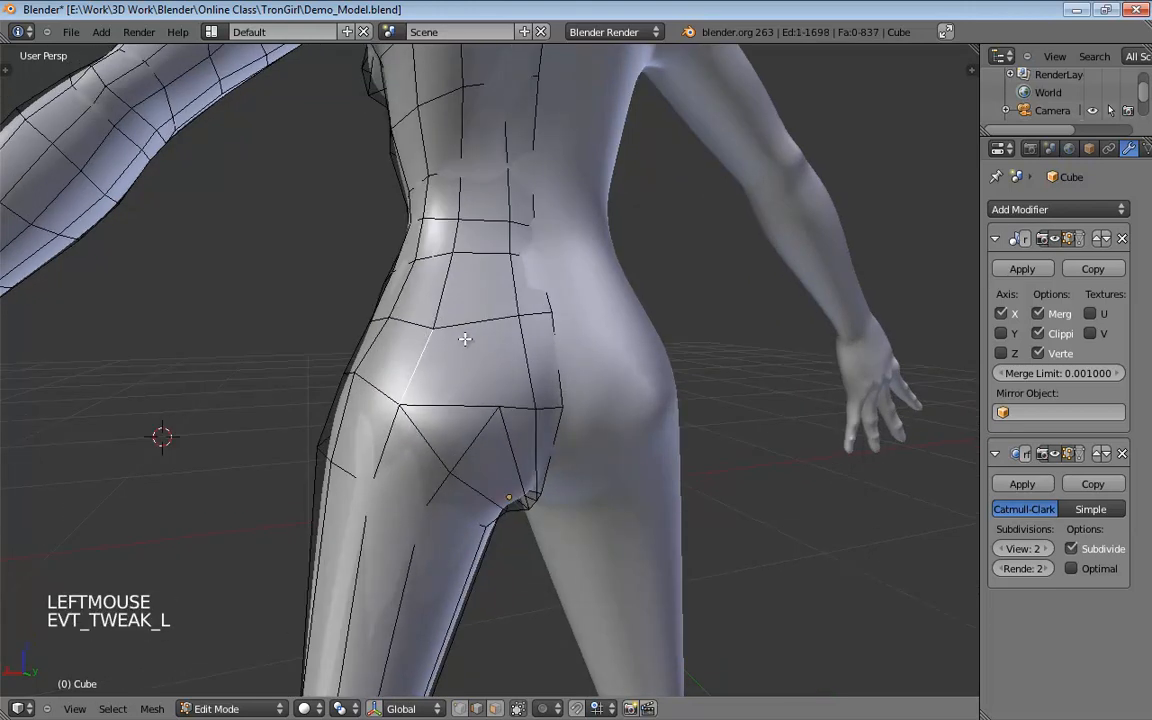
key(ctrl+Tab)
middle_drag(481, 337, 494, 384)
scroll(475, 350, down, 1)
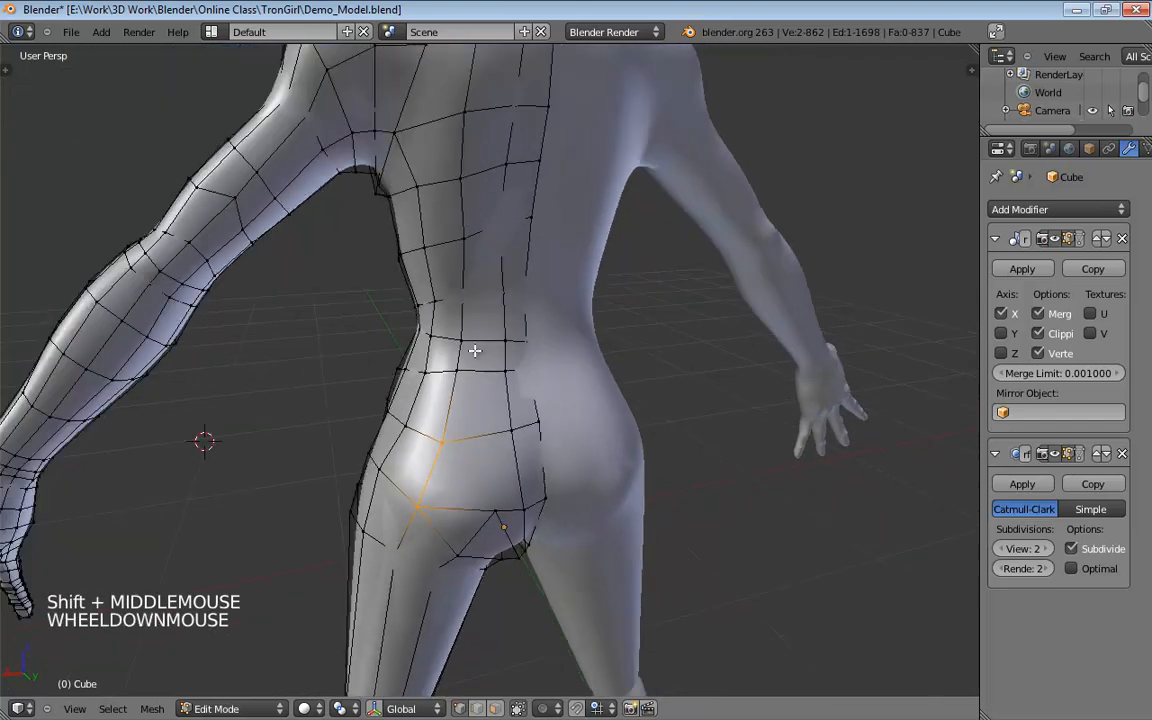
click(443, 446)
middle_drag(437, 437, 478, 375)
drag(491, 432, 473, 431)
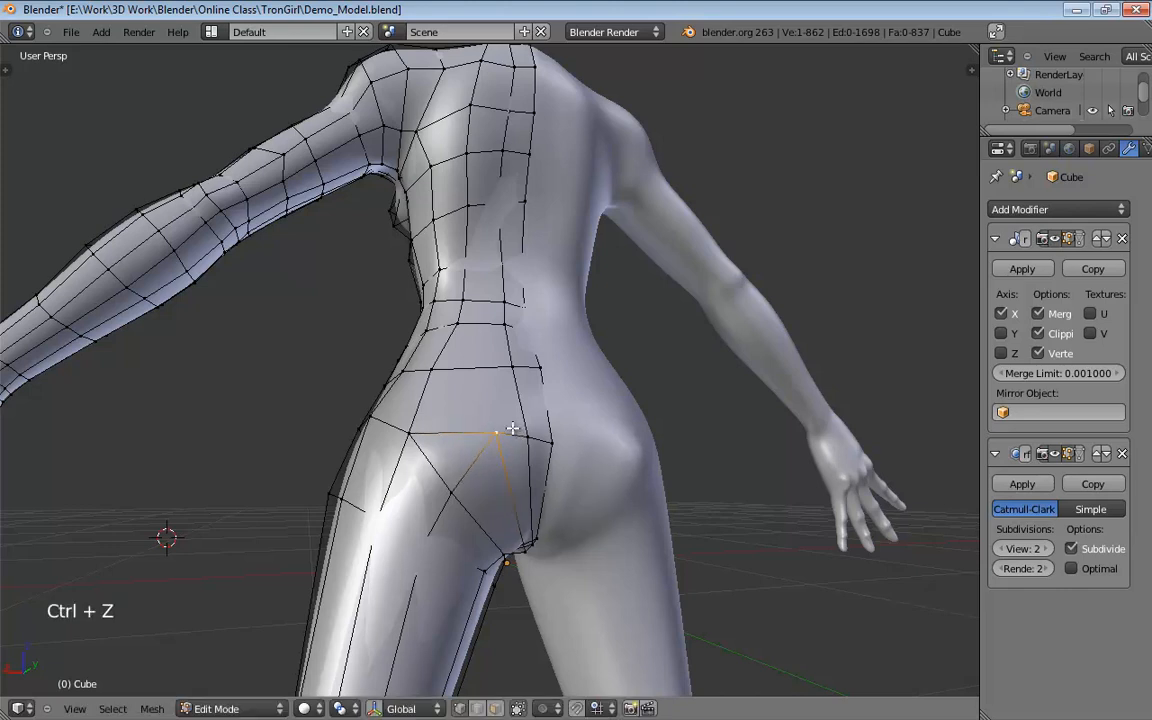
Undo the recent vertex and edge moves along with the dissolve of the diagonal upper buttock edge.
key(ctrl+alt+z)
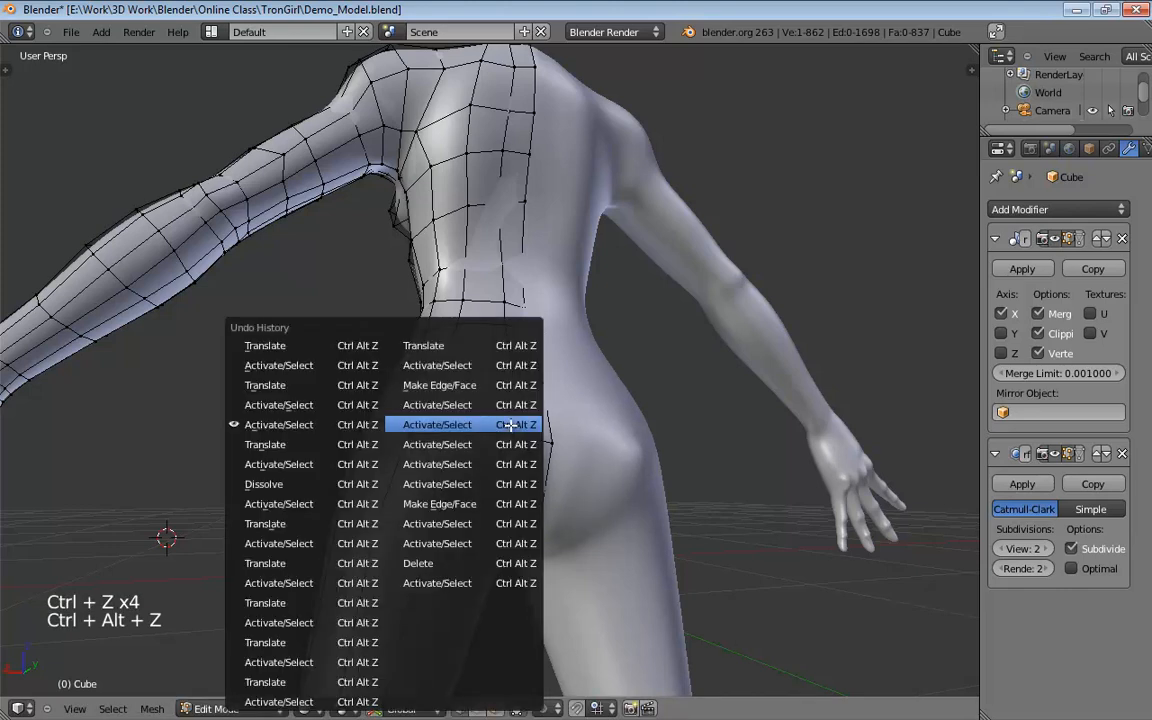
key(ctrl+z)
key(ctrl+z)
key(ctrl+z)
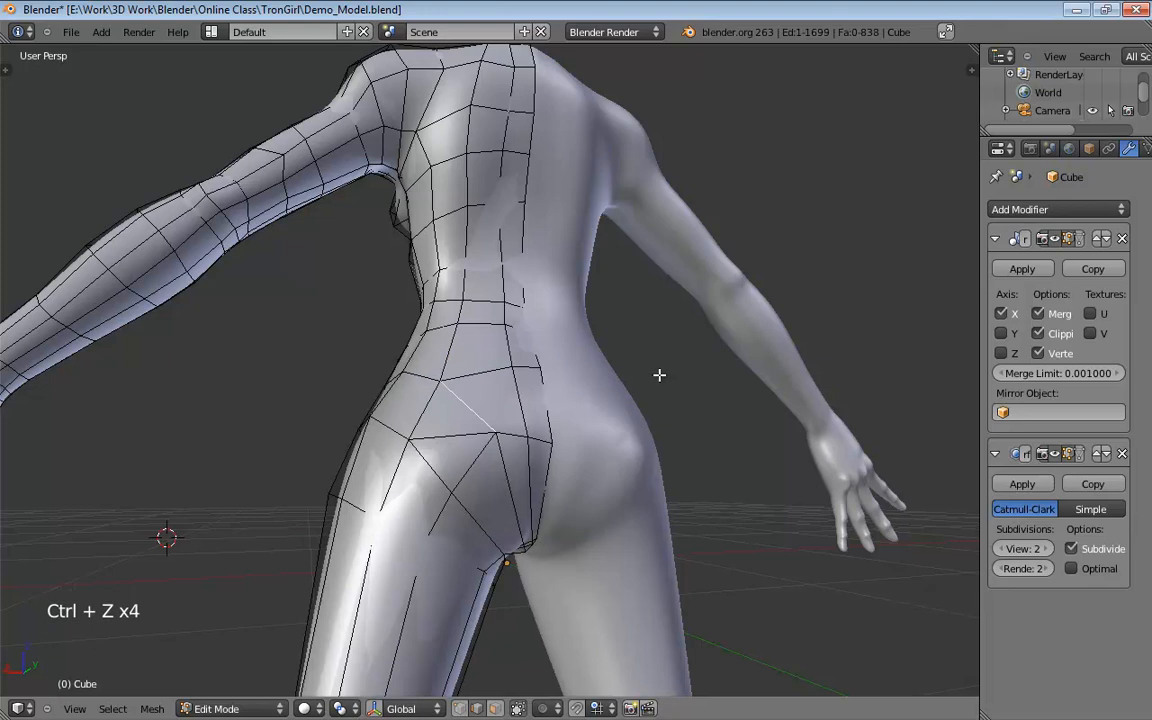
Knife-cut from the middle of the diagonal buttock edge across the neighbouring vertical edge to the body's center line.
middle_drag(657, 375, 656, 393)
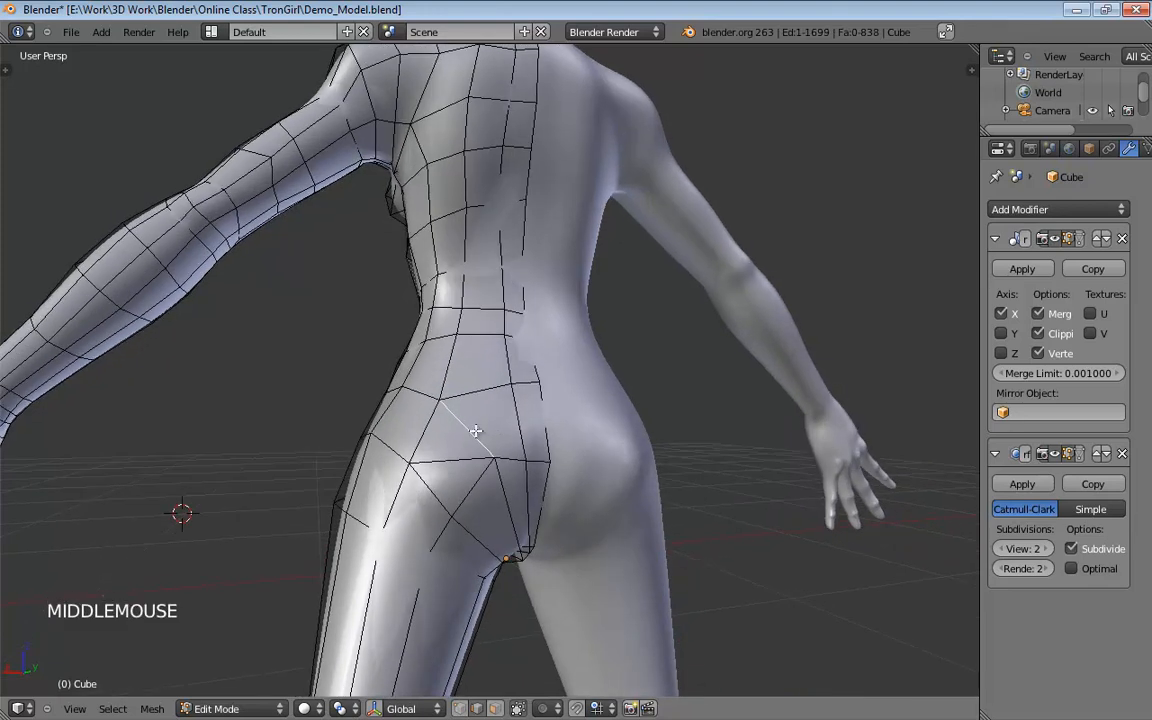
key(k)
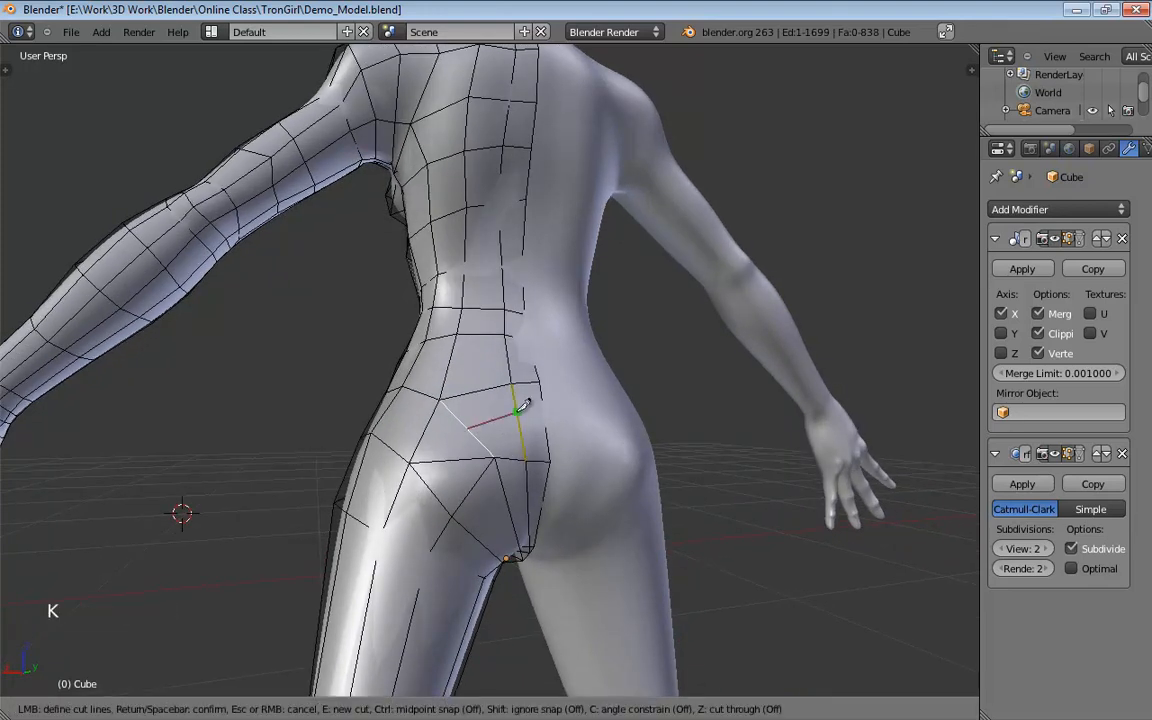
key(Escape)
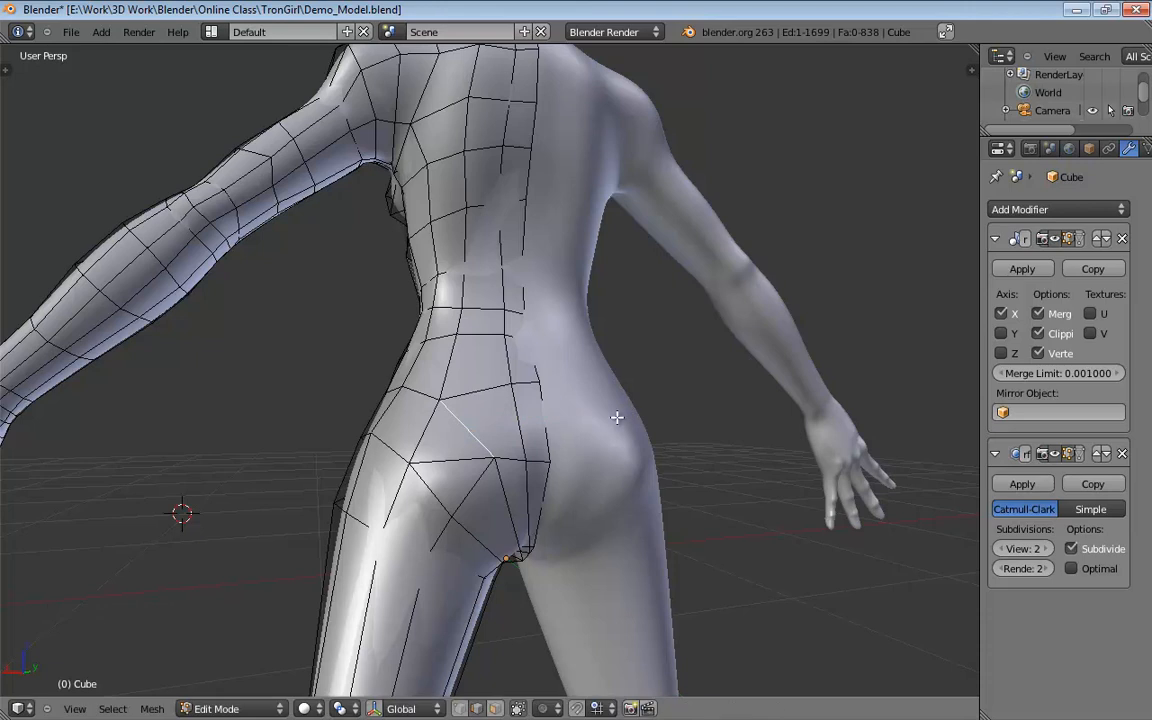
key(k)
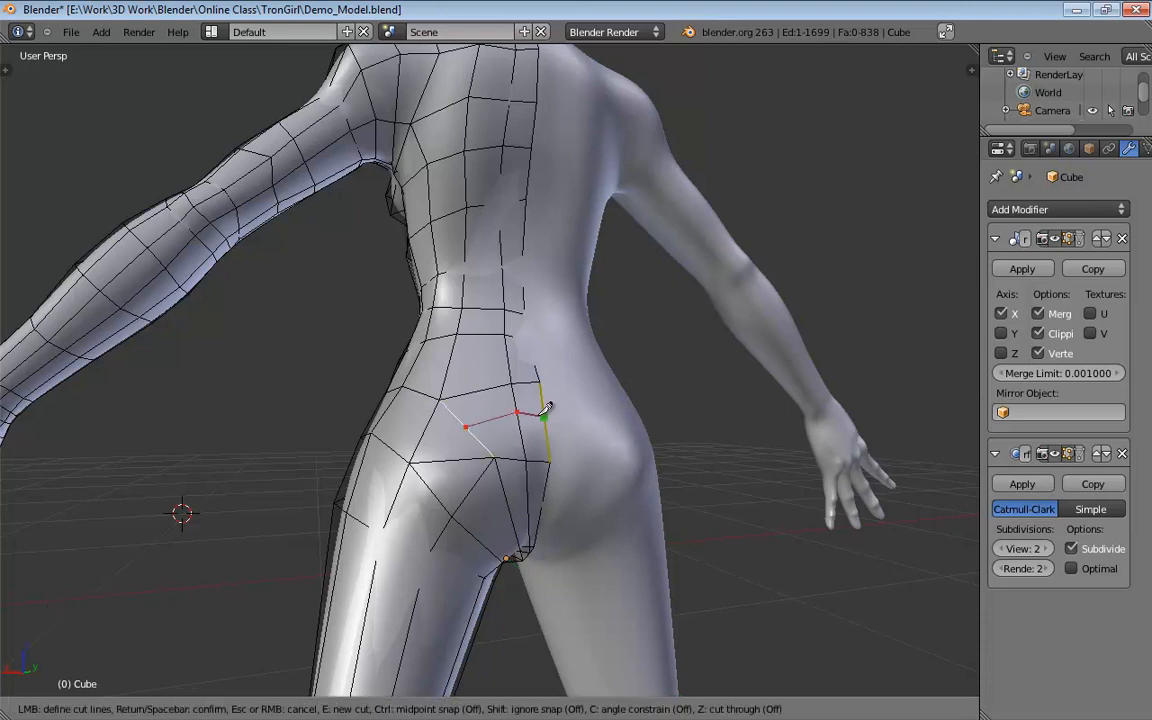
key(Return)
In vertex selection mode, reposition the new cut vertices and raise the row of vertices above them on the upper buttock.
middle_drag(555, 437, 535, 460)
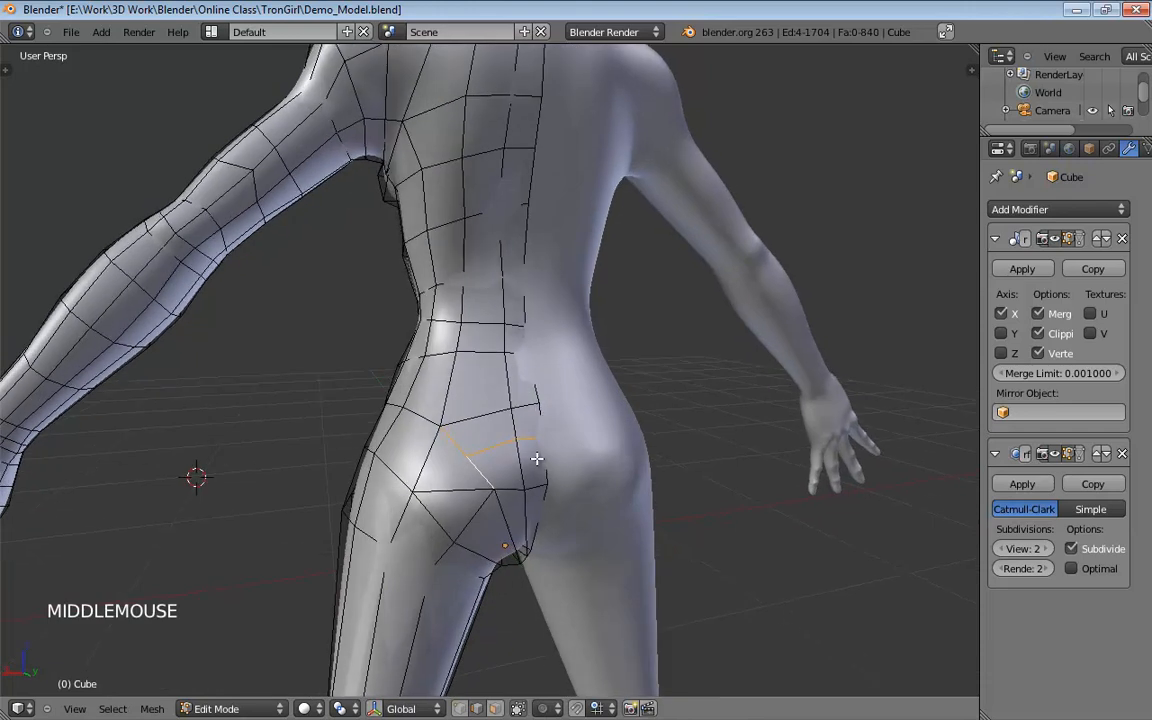
scroll(510, 480, up, 3)
shift+middle_drag(485, 503, 489, 448)
key(ctrl+Tab)
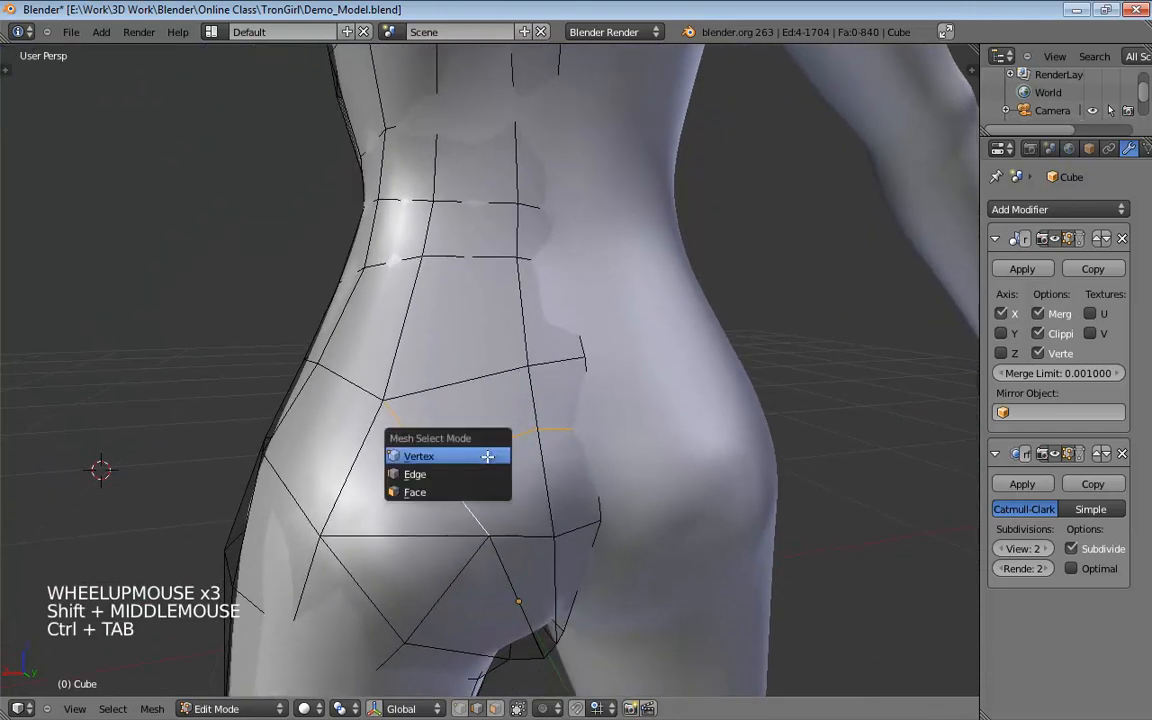
click(432, 455)
drag(437, 463, 537, 422)
drag(387, 394, 400, 344)
mouse_move(532, 360)
mouse_down()
mouse_move(530, 340)
mouse_move(521, 354)
mouse_up()
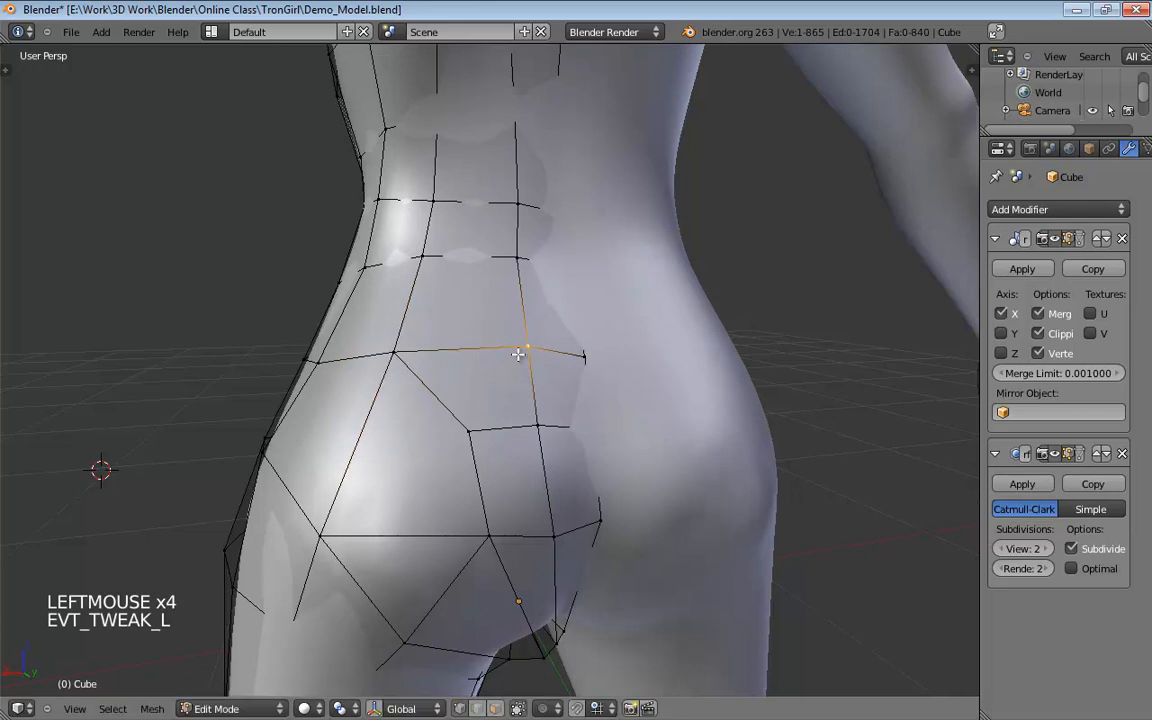
Reposition the upper buttock vertices next to the body's center line to even out the surrounding faces.
middle_drag(500, 402, 510, 367)
mouse_move(499, 348)
mouse_down()
mouse_move(502, 336)
mouse_move(569, 347)
mouse_move(497, 347)
mouse_up()
middle_drag(422, 398, 484, 402)
drag(449, 445, 468, 397)
middle_drag(540, 380, 444, 450)
click(444, 450)
Check the hip from the front and shift the inner vertex in the middle of the buttock.
middle_drag(540, 445, 649, 460)
scroll(548, 463, down, 2)
click(507, 460)
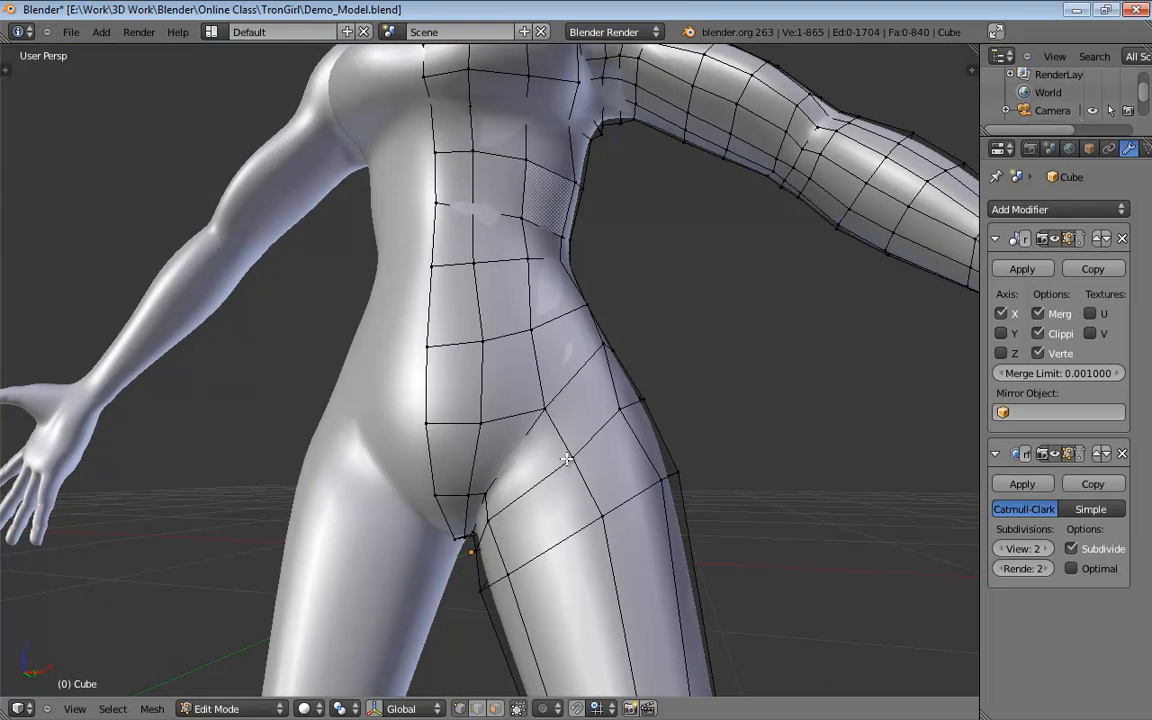
middle_drag(588, 447, 529, 462)
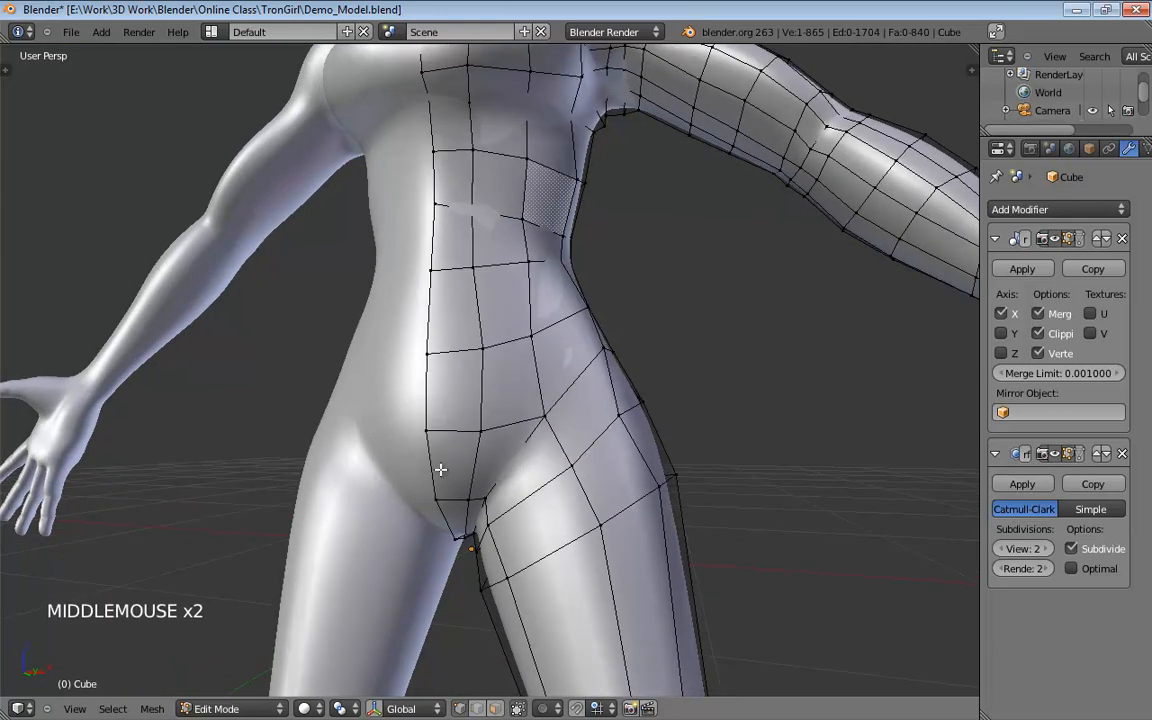
middle_drag(440, 469, 229, 473)
drag(456, 441, 440, 440)
middle_drag(465, 429, 550, 447)
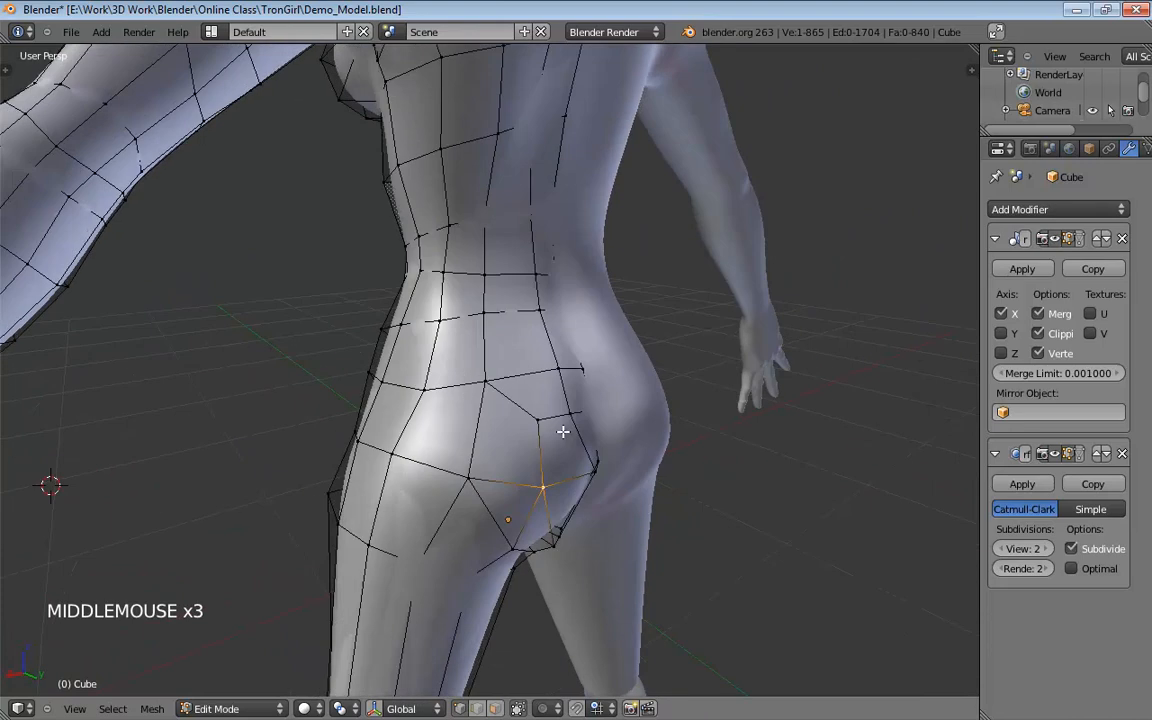
Move the outer vertex of the row above the buttock to smooth the hip contour.
scroll(550, 447, down, 1)
drag(459, 390, 466, 378)
middle_drag(518, 390, 548, 378)
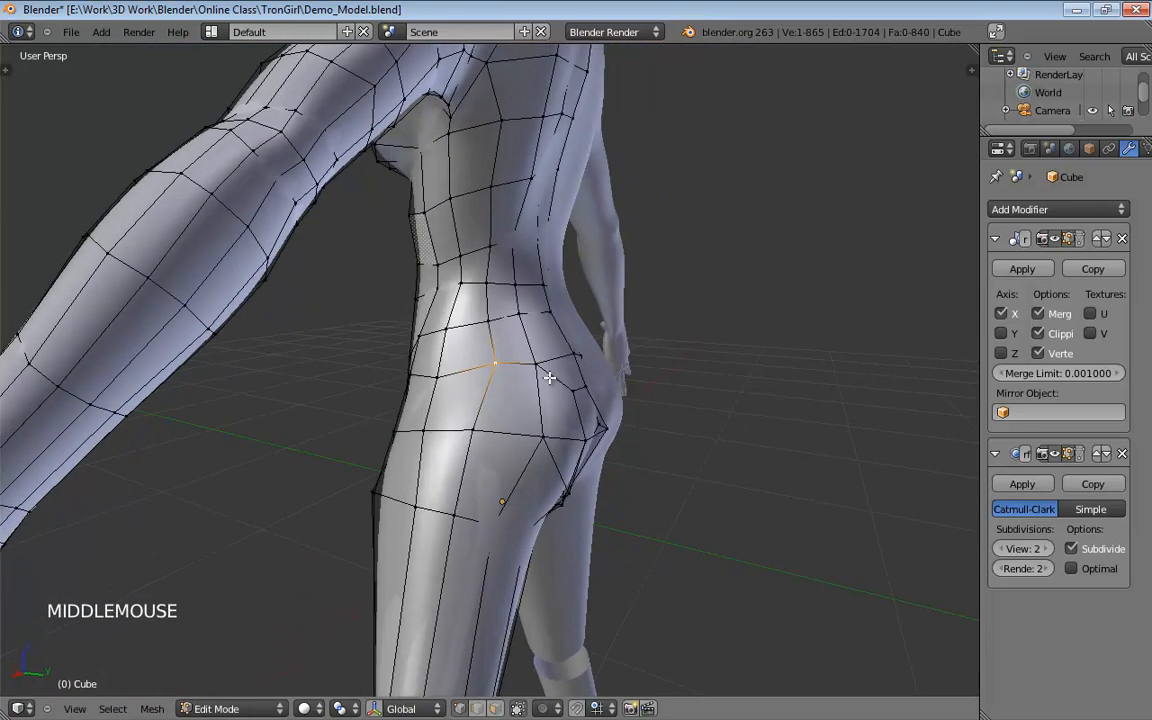
drag(496, 365, 478, 367)
middle_drag(552, 365, 497, 377)
click(577, 356)
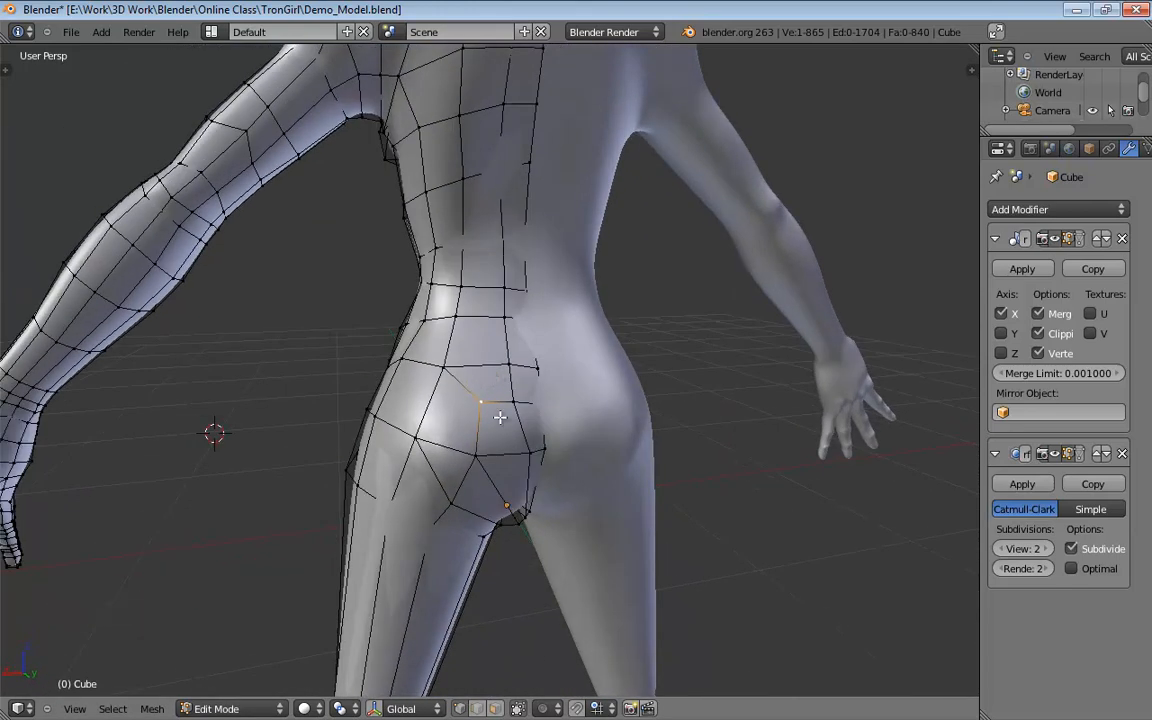
Try to move the inner corner vertex below the diagonal upper buttock edge.
middle_drag(500, 417, 525, 343)
click(453, 404)
key(g)
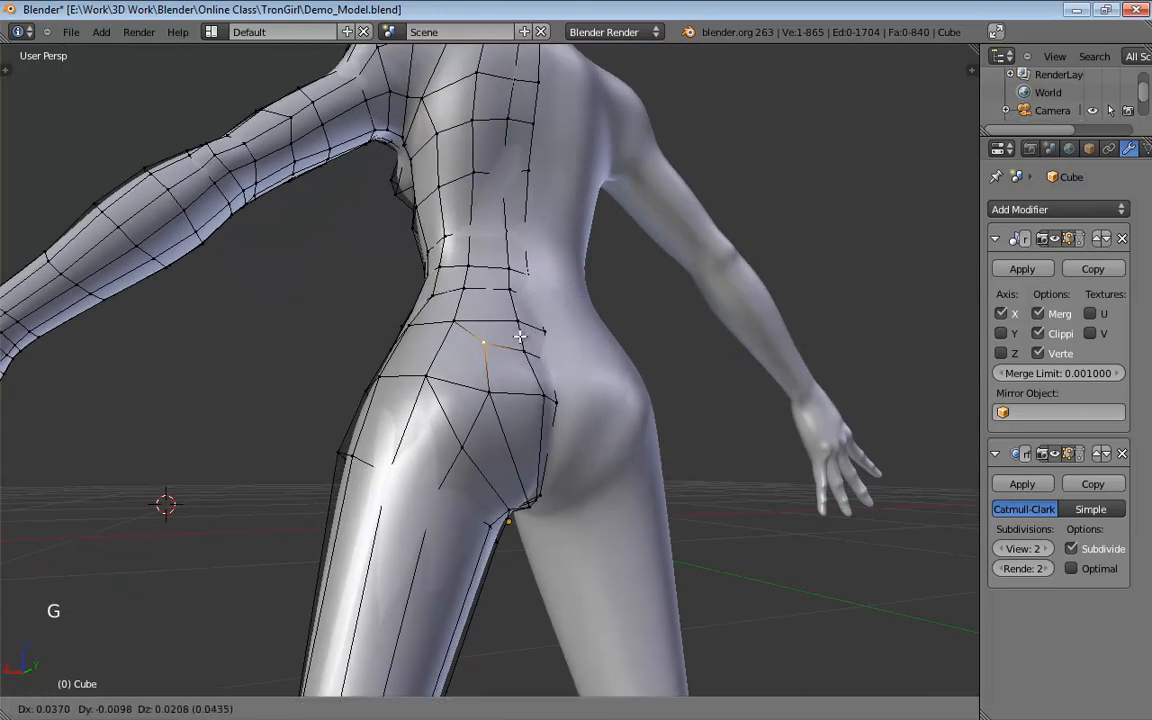
right_click(516, 357)
middle_drag(516, 357, 584, 352)
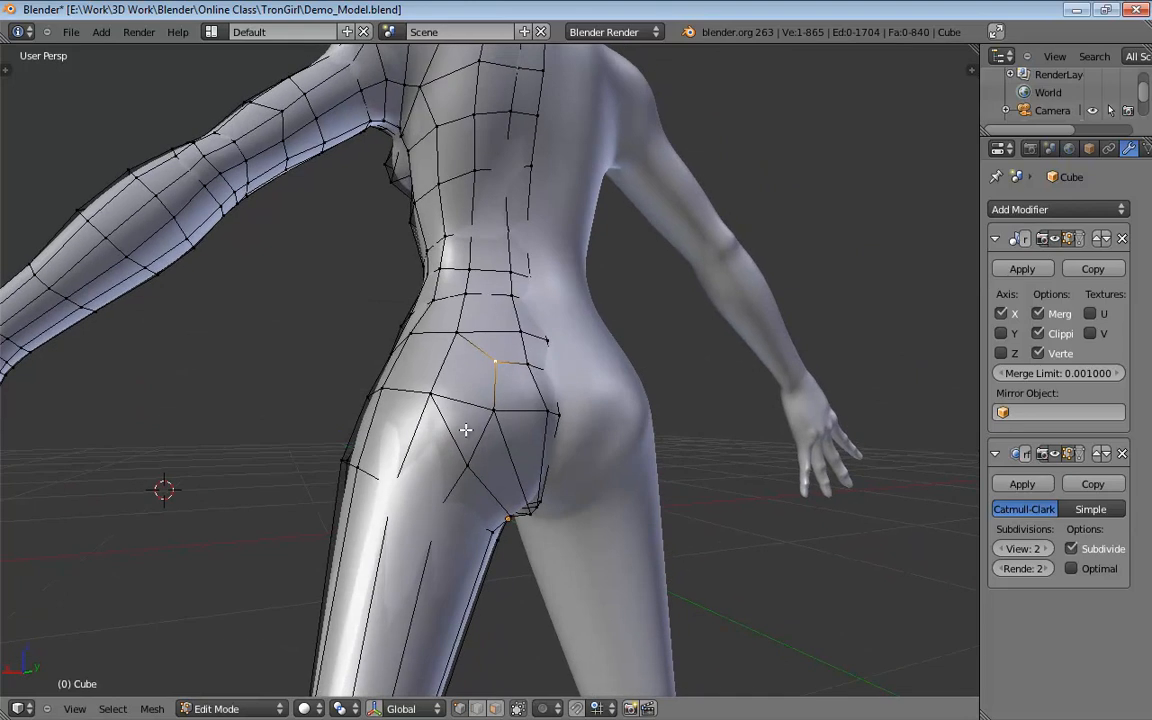
middle_drag(458, 424, 483, 451)
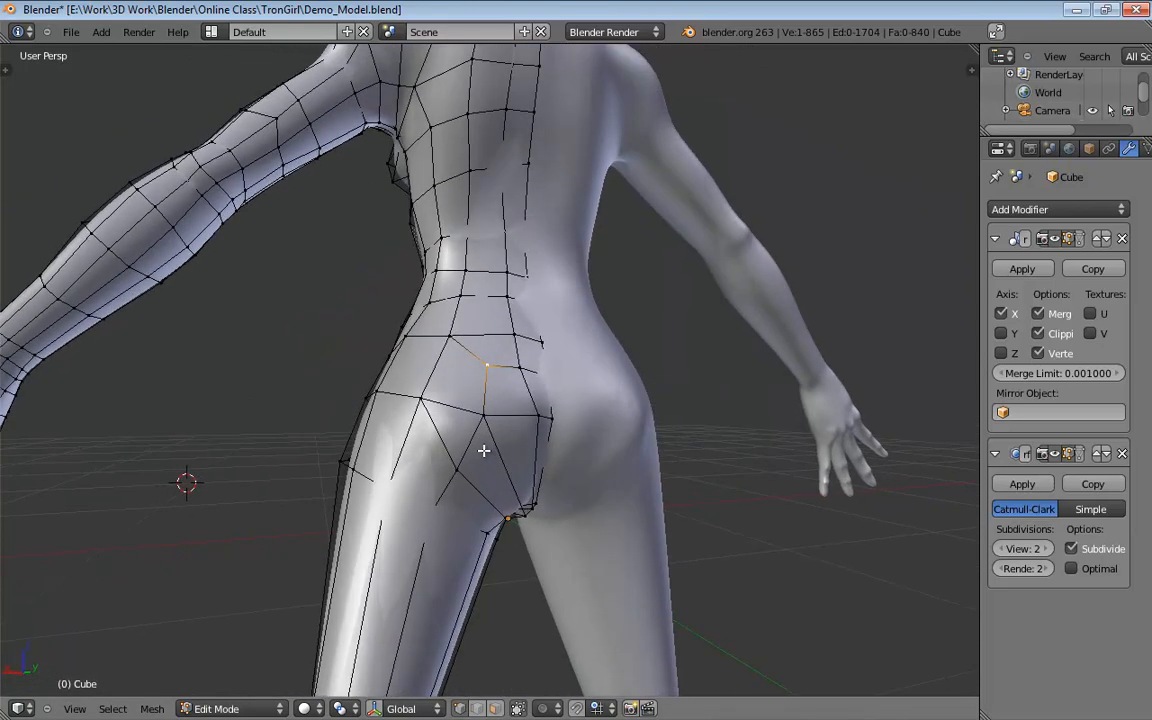
Raise the inner buttock vertices toward the lower back, working from a low rear view.
scroll(483, 451, down, 2)
middle_drag(483, 451, 477, 330)
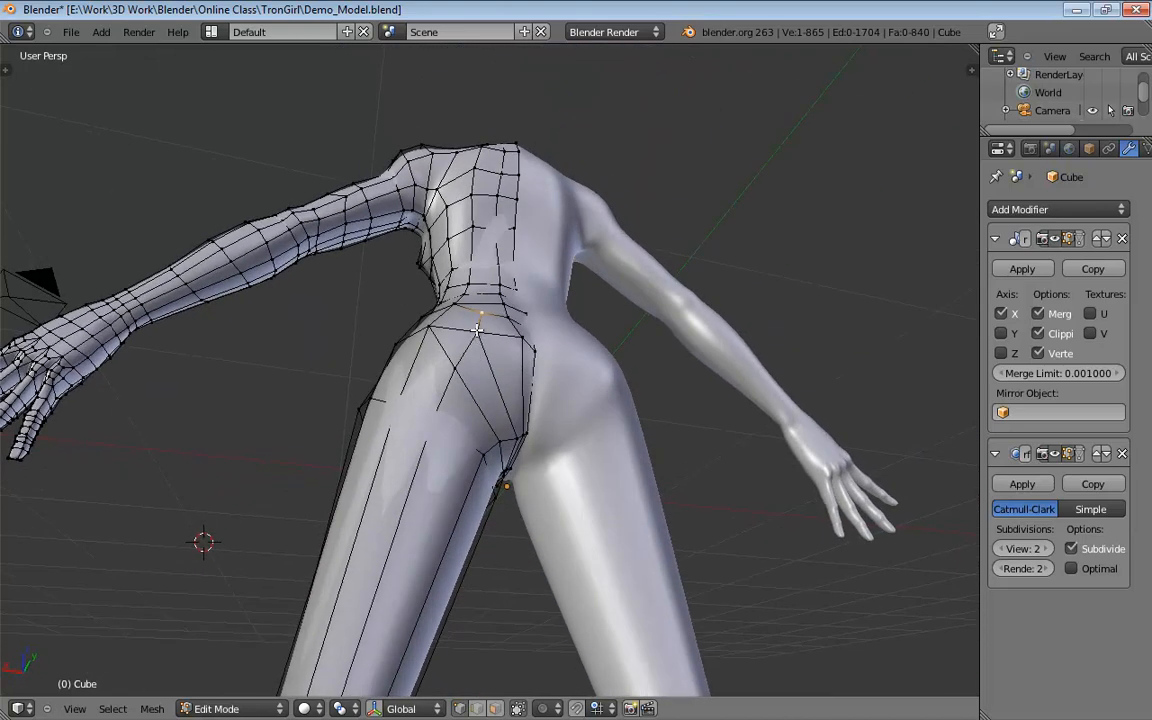
drag(477, 330, 485, 307)
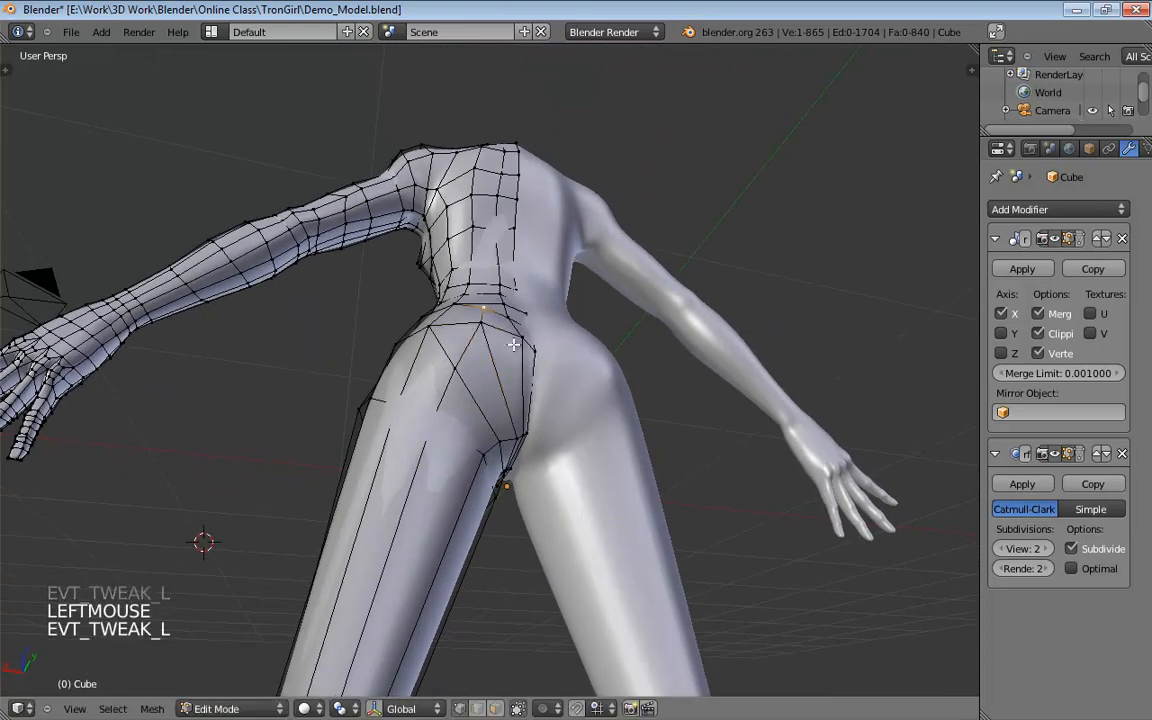
middle_drag(513, 344, 497, 325)
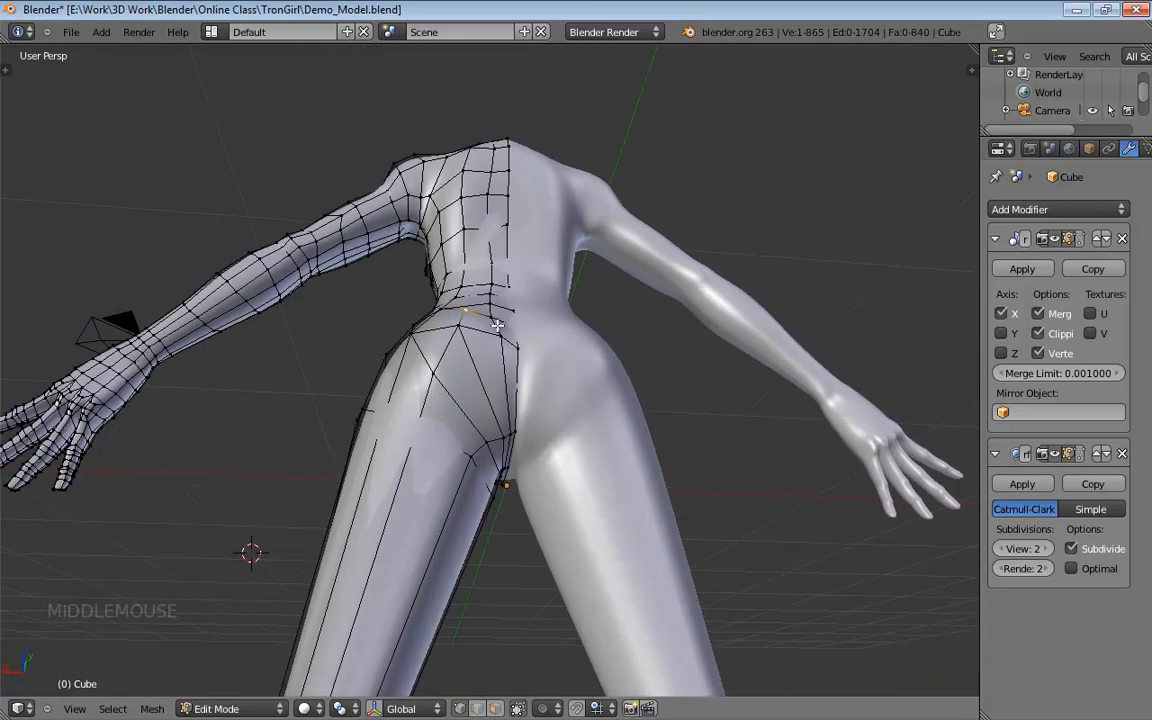
drag(497, 325, 508, 306)
middle_drag(508, 306, 506, 416)
middle_drag(463, 430, 565, 421)
Undo the recent series of buttock and hip vertex moves.
key(ctrl+z)
key(ctrl+z)
key(ctrl+z)
key(ctrl+z)
key(ctrl+z)
key(ctrl+z)
key(ctrl+z)
key(ctrl+z)
key(ctrl+z)
key(ctrl+z)
key(ctrl+z)
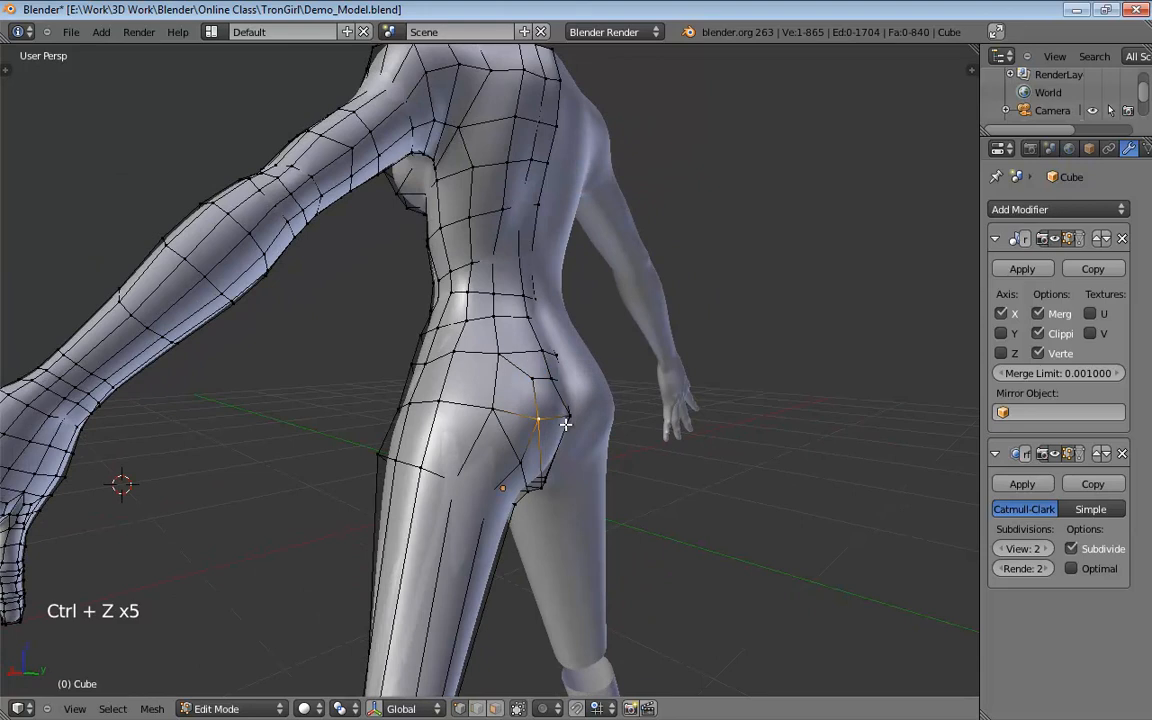
key(ctrl+z)
key(ctrl+z)
key(ctrl+z)
key(ctrl+z)
key(ctrl+z)
key(ctrl+z)
key(ctrl+z)
key(ctrl+z)
key(ctrl+z)
key(ctrl+z)
key(ctrl+z)
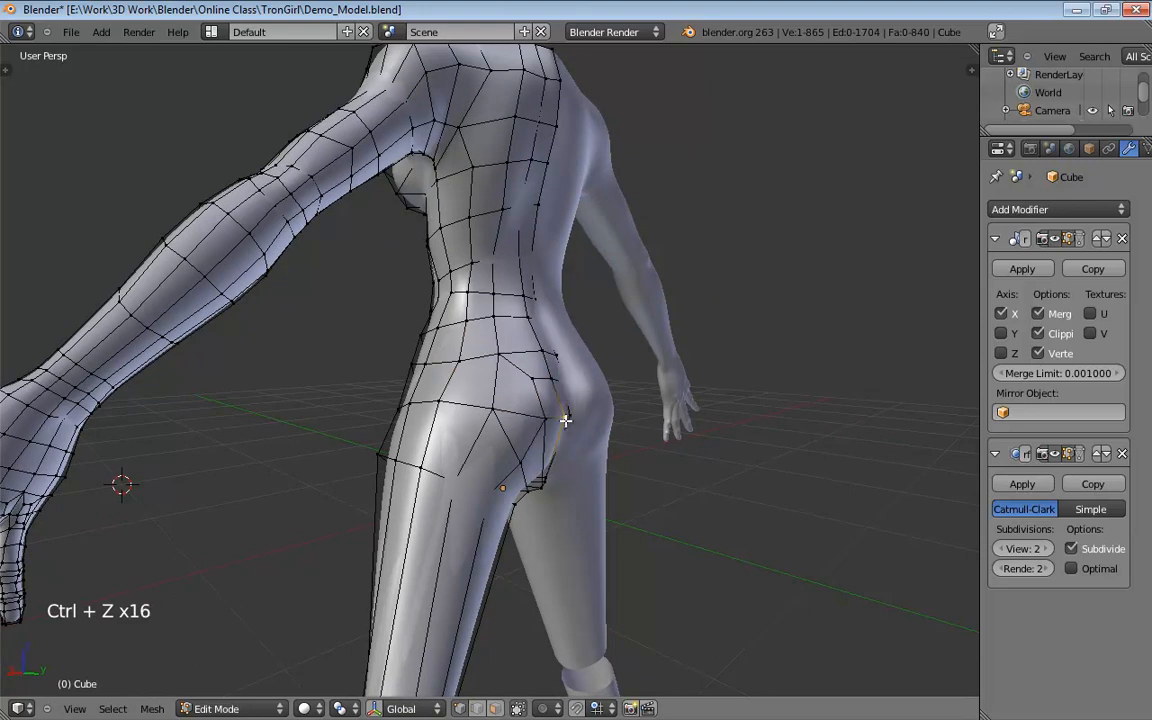
key(ctrl+z)
key(ctrl+z)
key(ctrl+z)
key(ctrl+z)
key(ctrl+z)
key(ctrl+z)
key(ctrl+z)
key(ctrl+z)
key(ctrl+z)
key(ctrl+z)
key(ctrl+z)
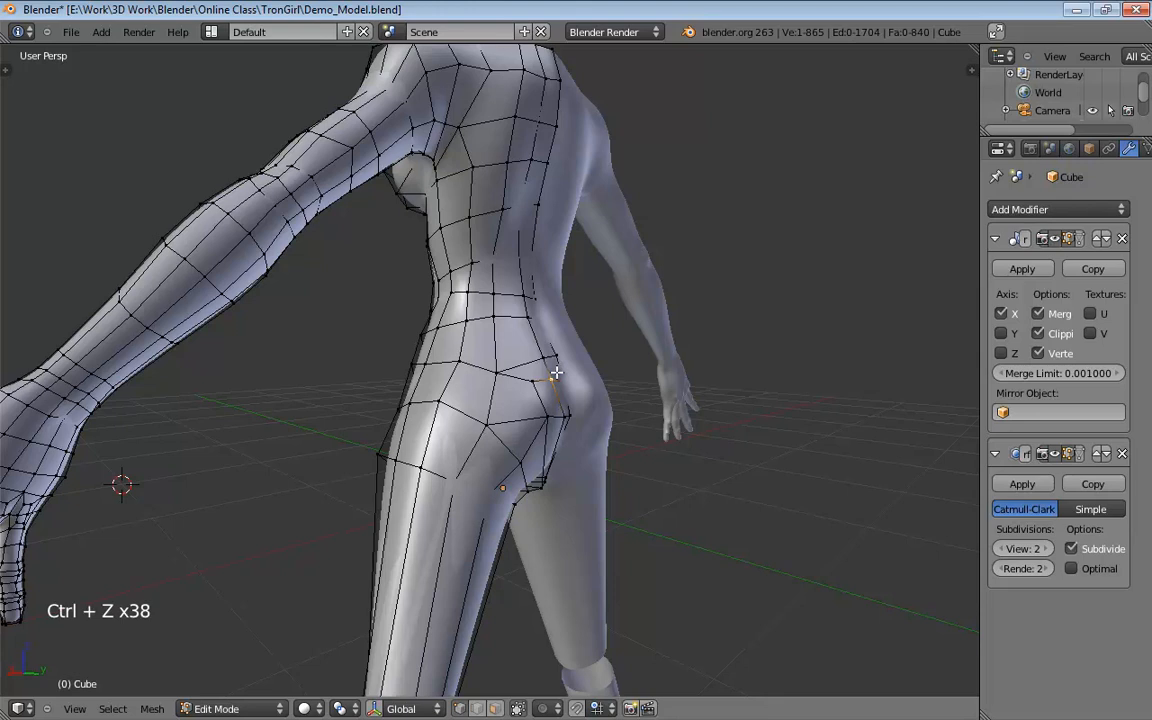
Turn off the subdivision surface modifier's display in Edit Mode.
middle_drag(556, 373, 510, 390)
scroll(510, 390, up, 3)
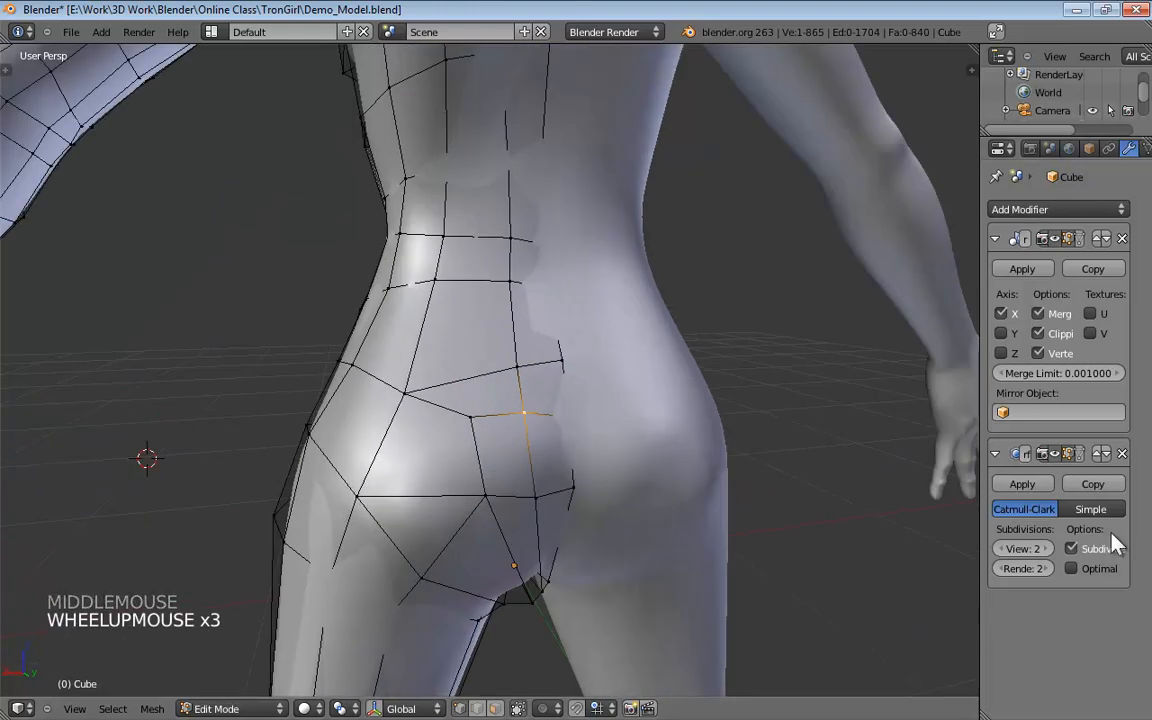
click(1068, 453)
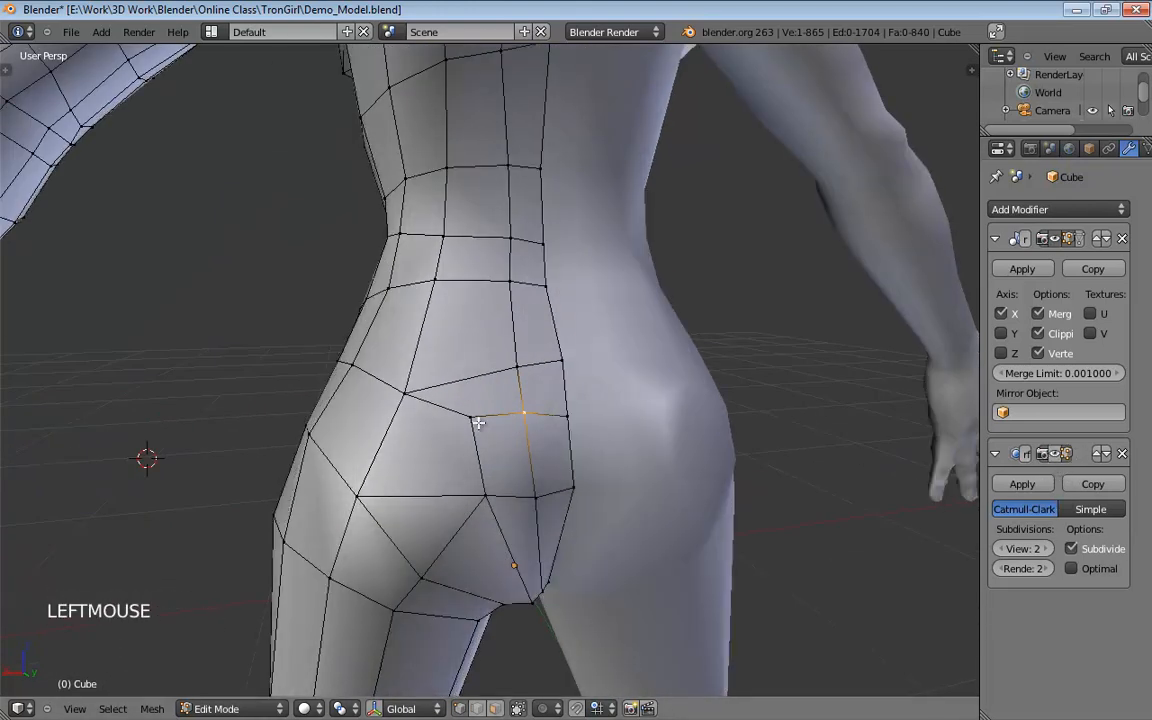
In edge selection mode, dissolve the two horizontal upper buttock cut edges and the vertical edge running down from their outer end.
click(557, 414)
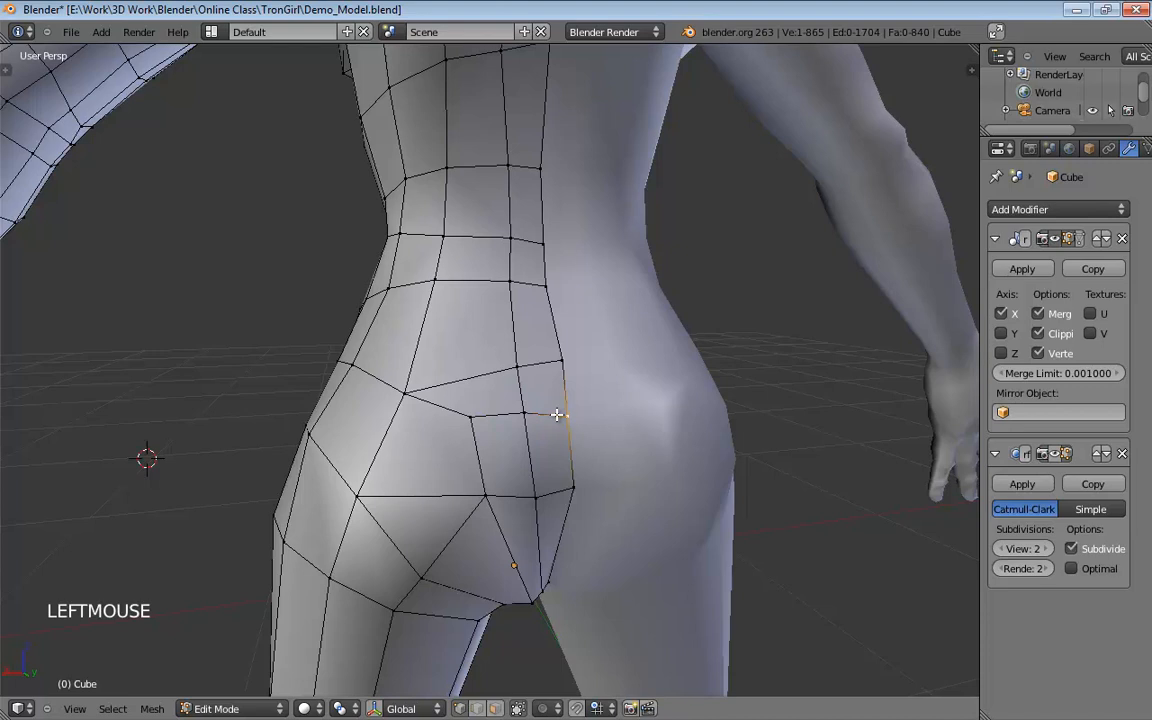
key(ctrl+Tab)
click(470, 419)
click(548, 458)
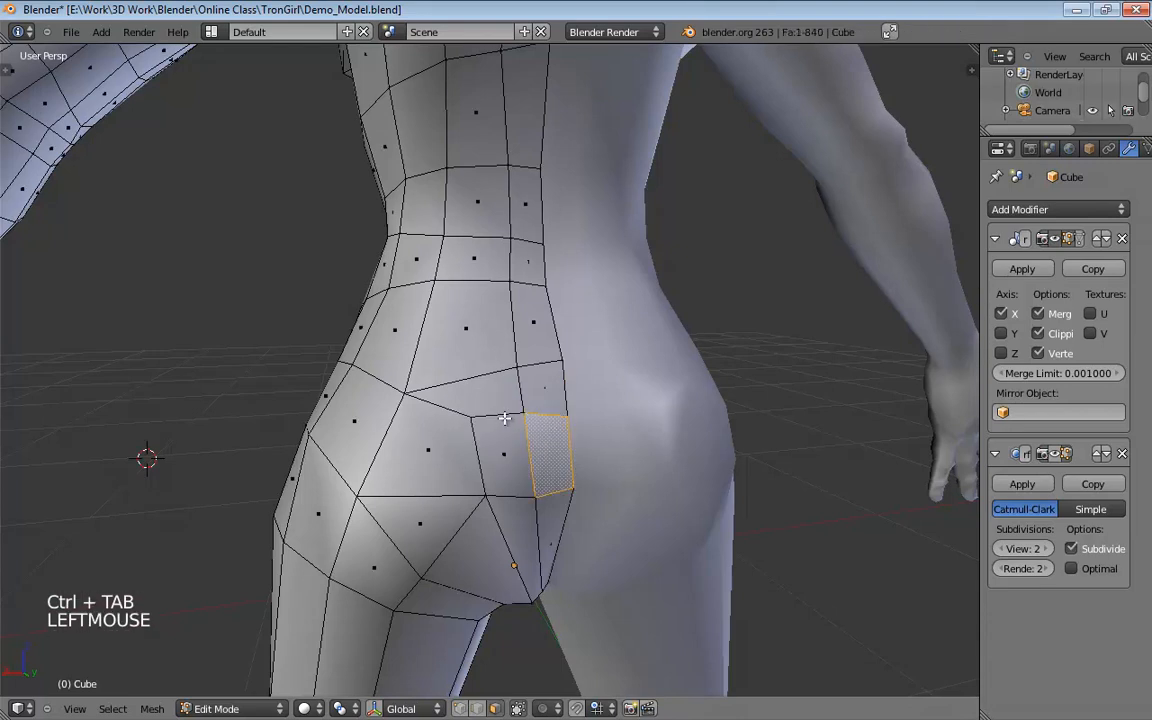
key(ctrl+Tab)
click(515, 401)
shift+click(476, 430)
shift+click(468, 420)
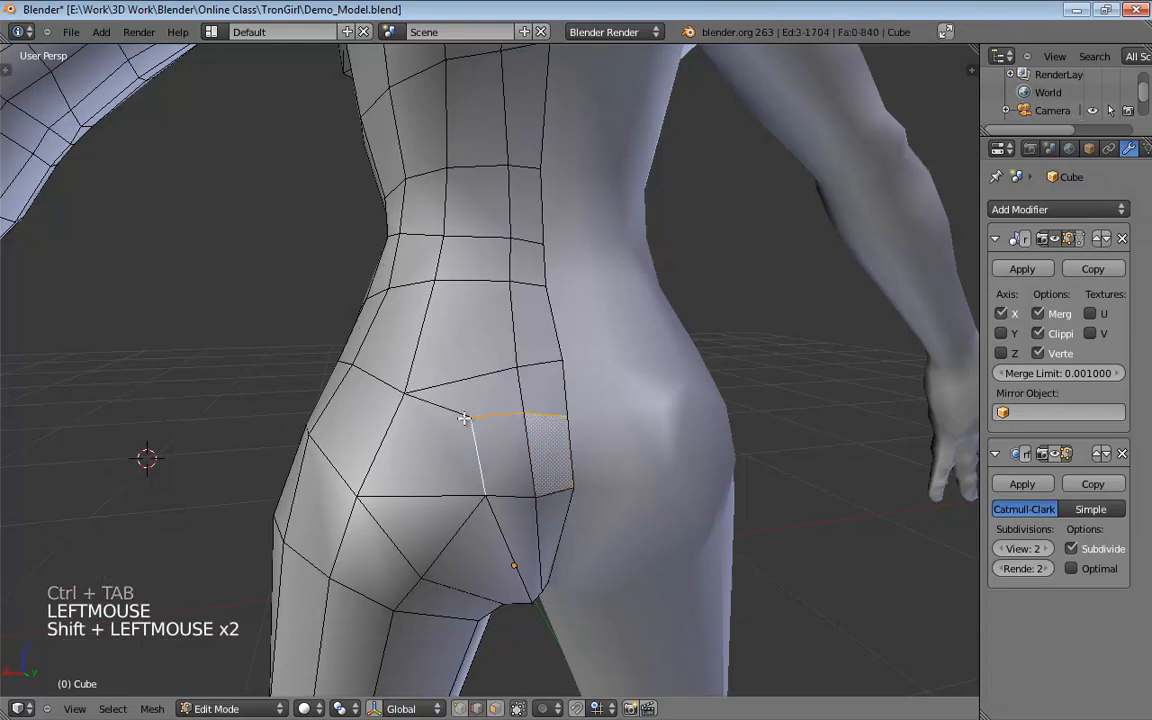
key(z)
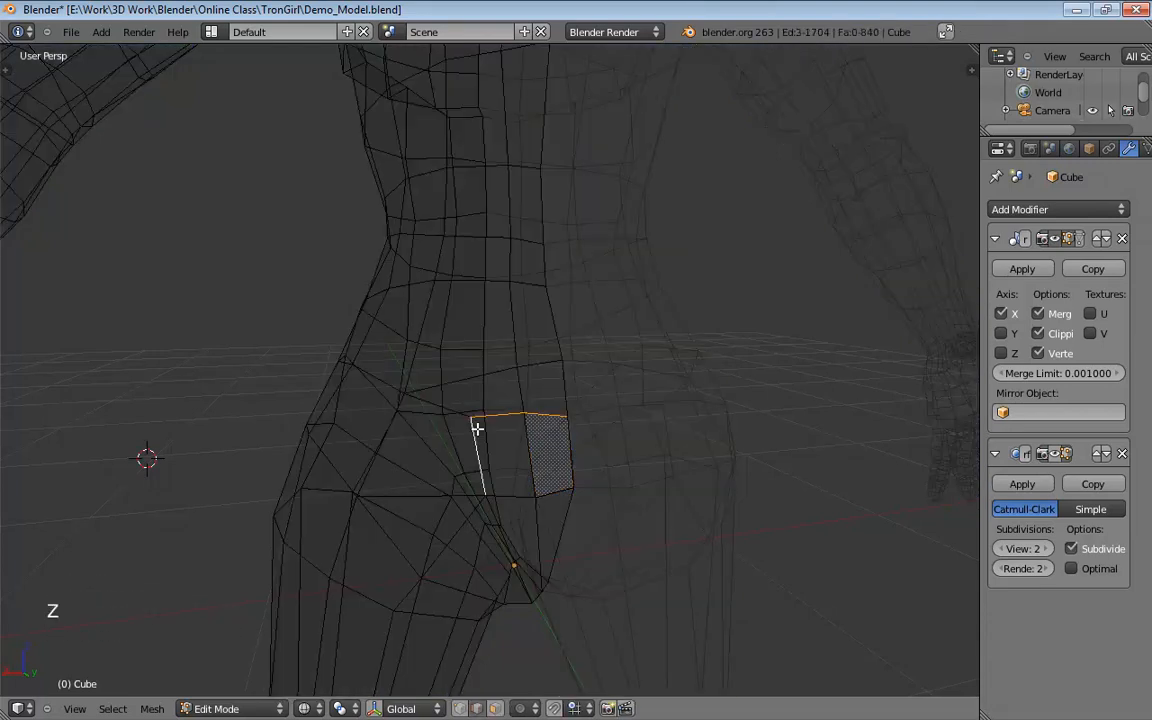
key(z)
key(x)
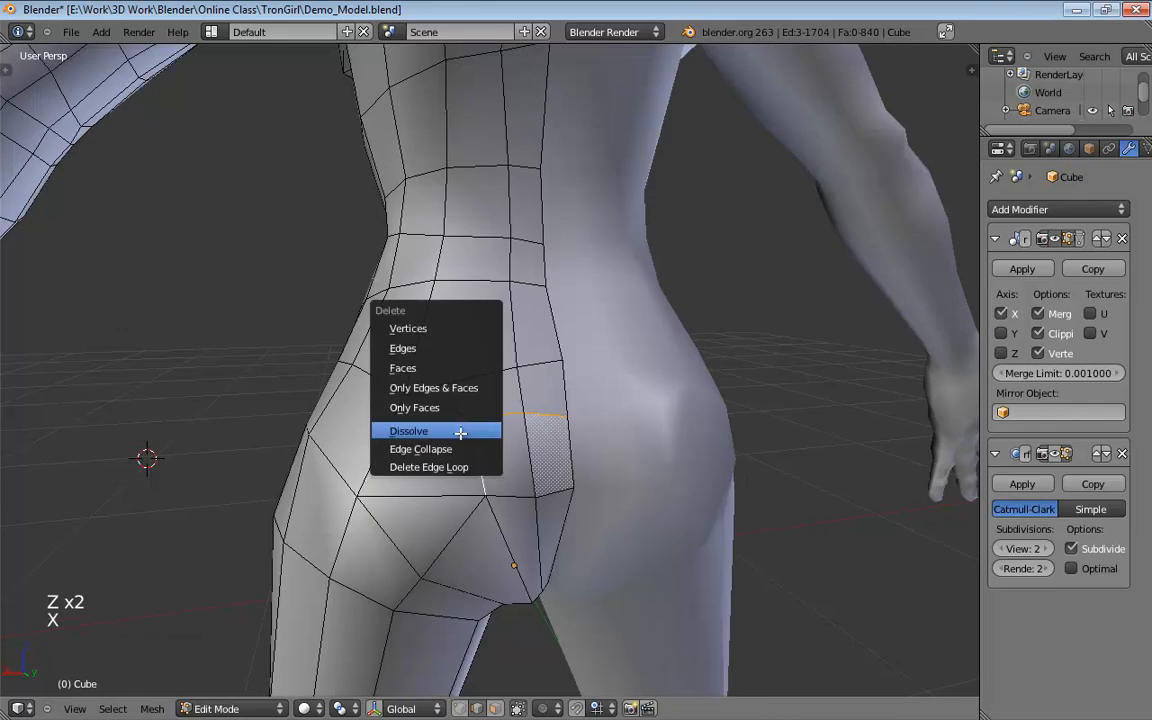
click(460, 432)
Dissolve the horizontal edge running across the buttock from the hip to the inner buttock vertex.
middle_drag(380, 427, 485, 380)
scroll(519, 400, down, 2)
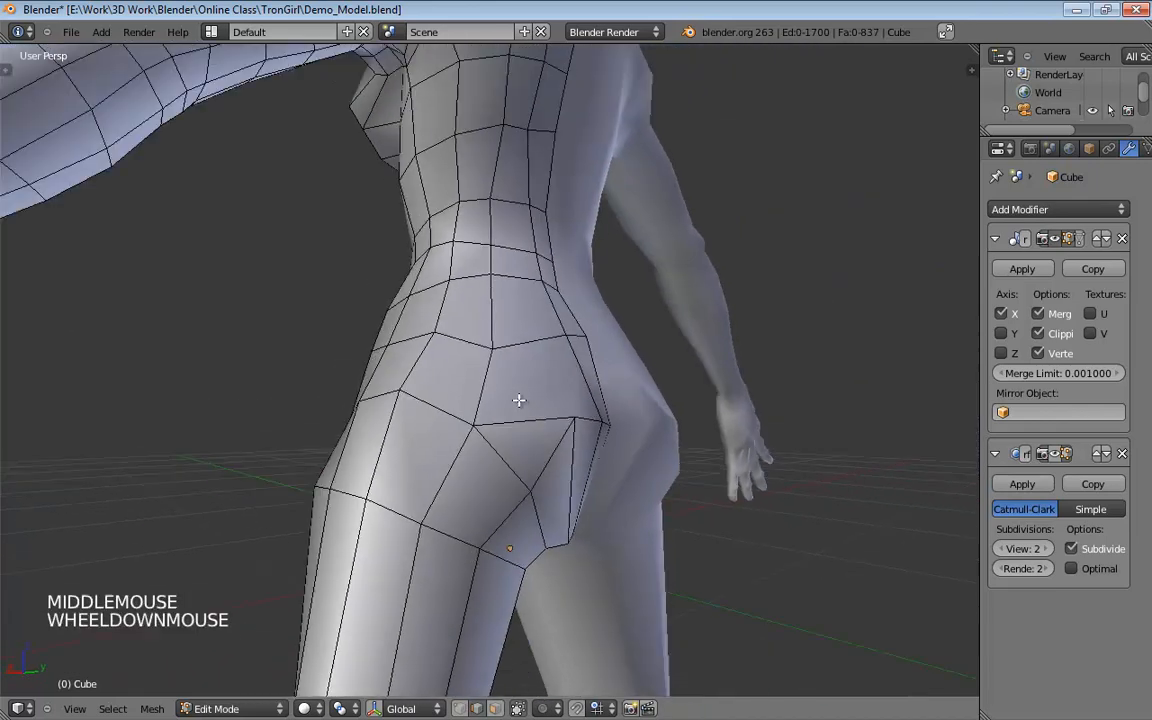
scroll(519, 400, down, 1)
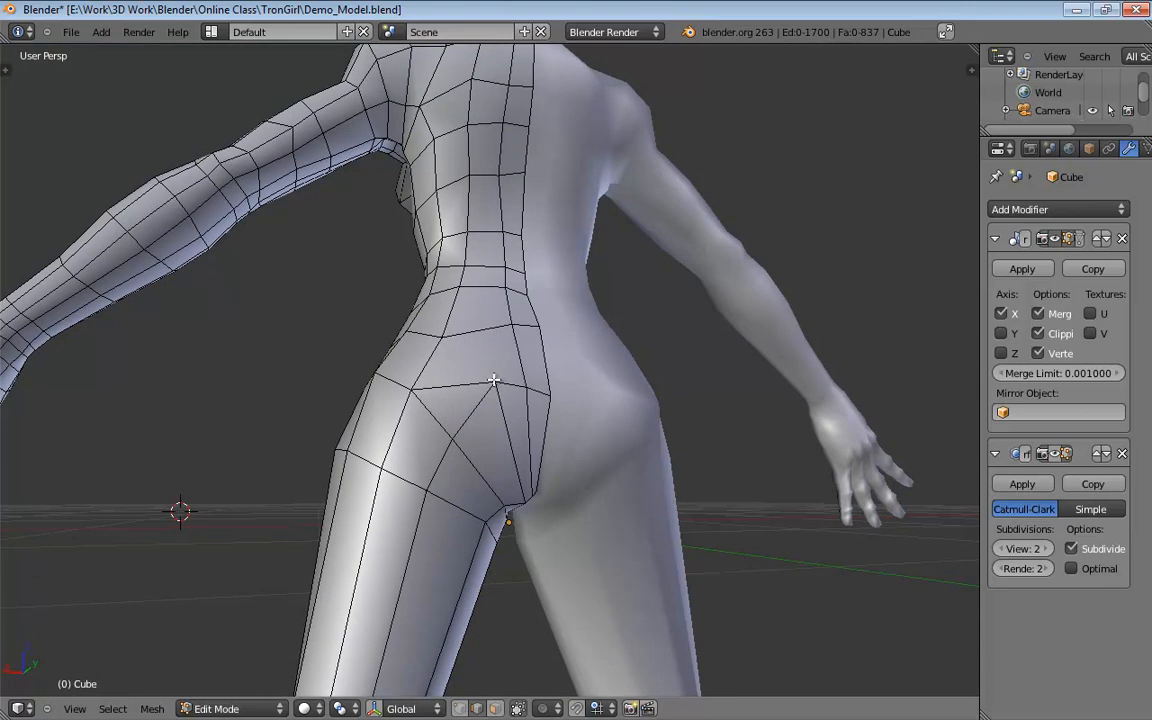
middle_drag(493, 380, 488, 447)
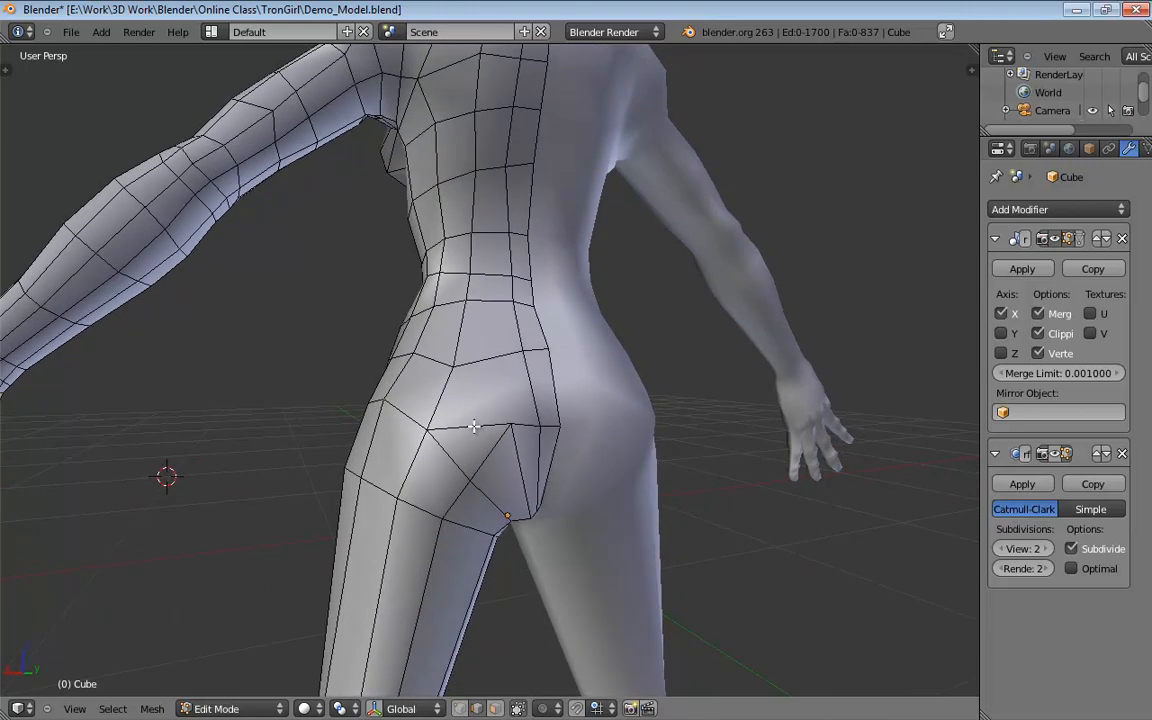
middle_drag(474, 426, 540, 382)
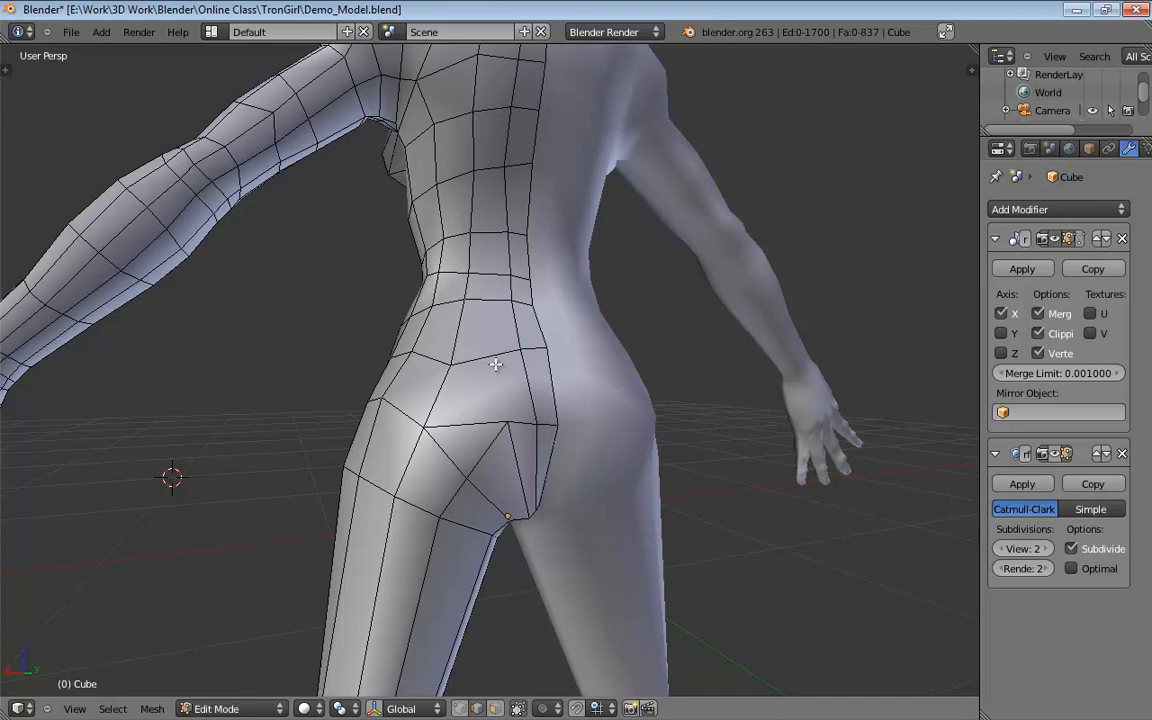
shift+middle_drag(518, 289, 501, 380)
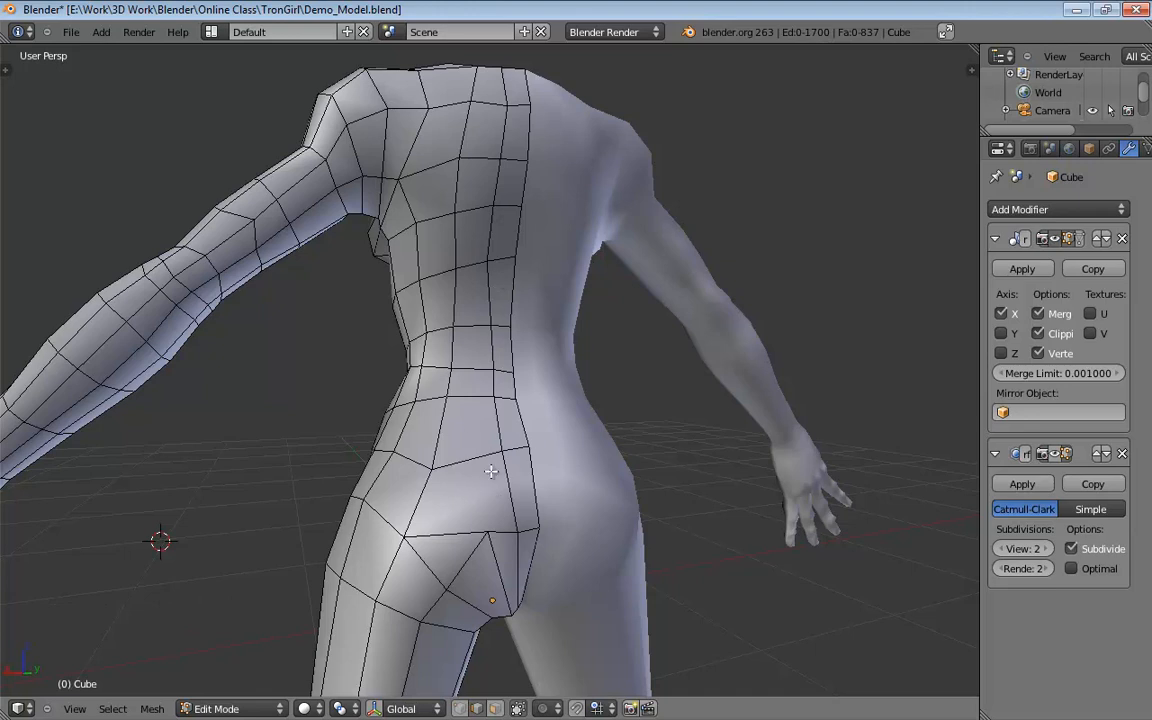
shift+middle_drag(490, 475, 463, 445)
click(461, 447)
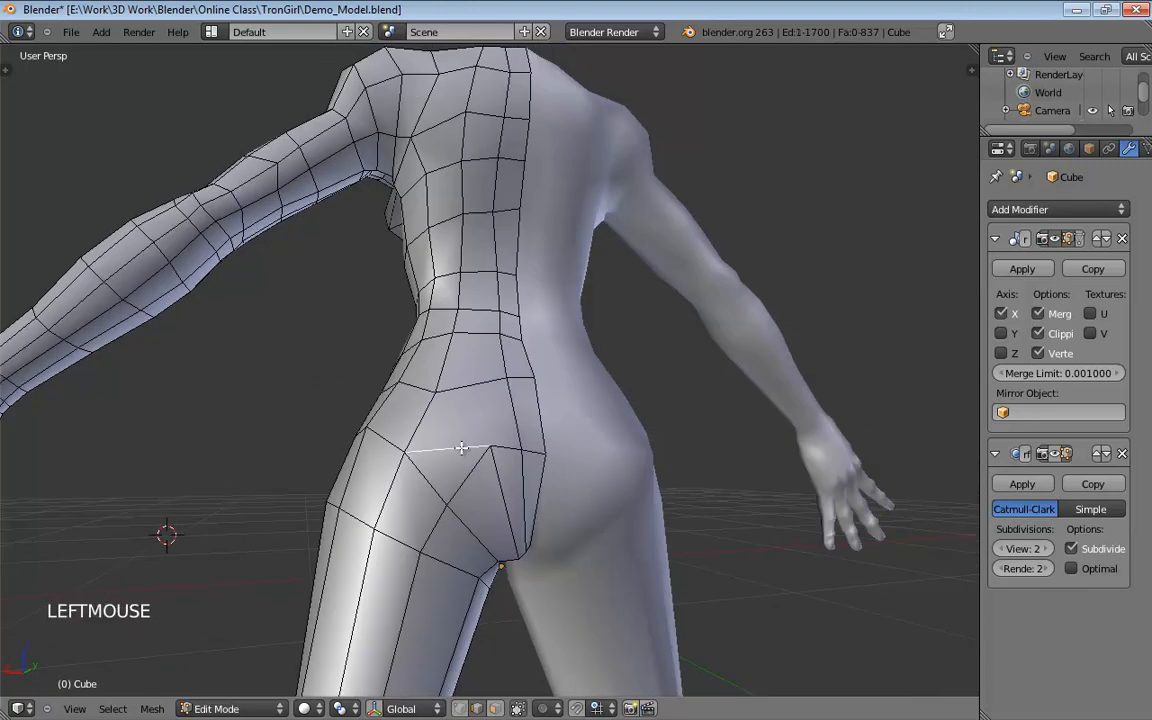
key(x)
click(461, 447)
In vertex selection mode, reposition the outer and inner buttock vertices around the dissolved edge.
middle_drag(461, 447, 550, 468)
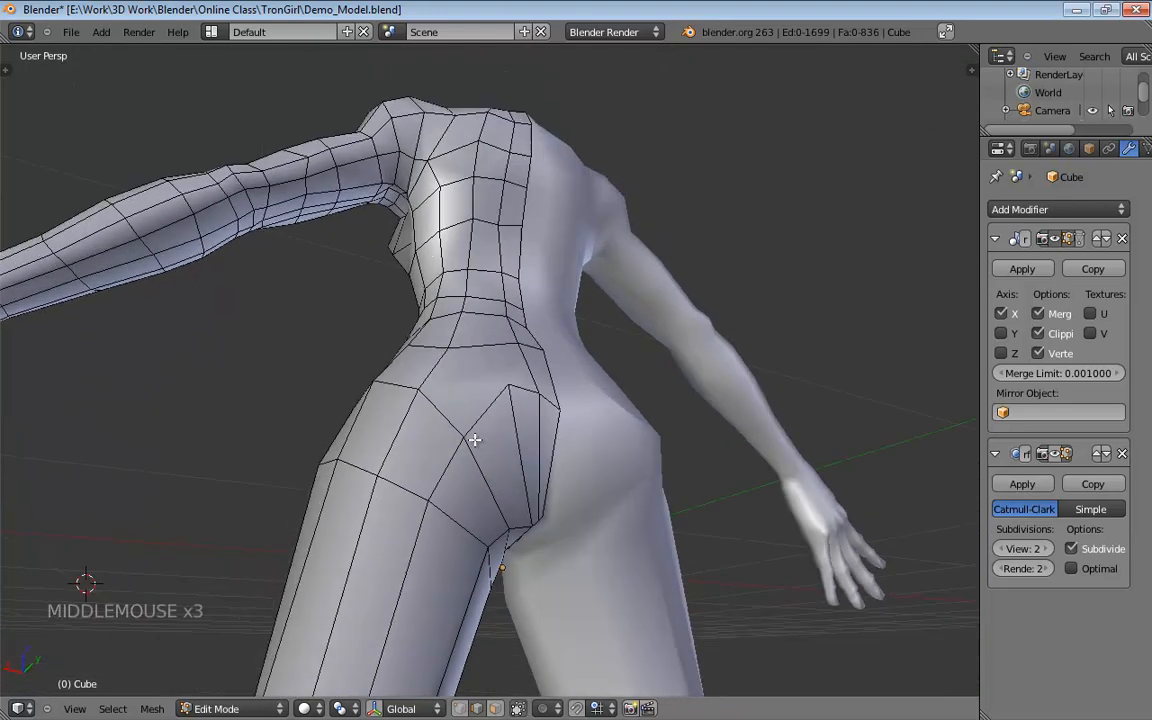
scroll(474, 444, down, 1)
middle_drag(472, 465, 426, 390)
key(ctrl+Tab)
click(395, 380)
click(425, 405)
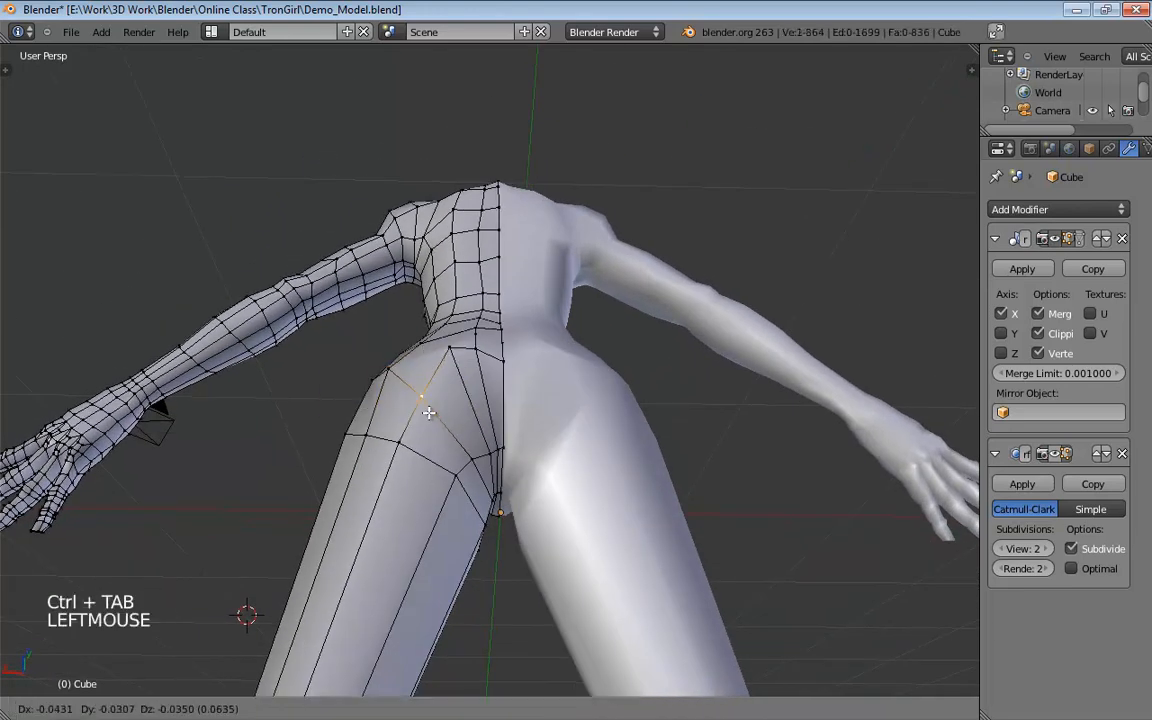
drag(450, 365, 484, 390)
middle_drag(484, 390, 470, 368)
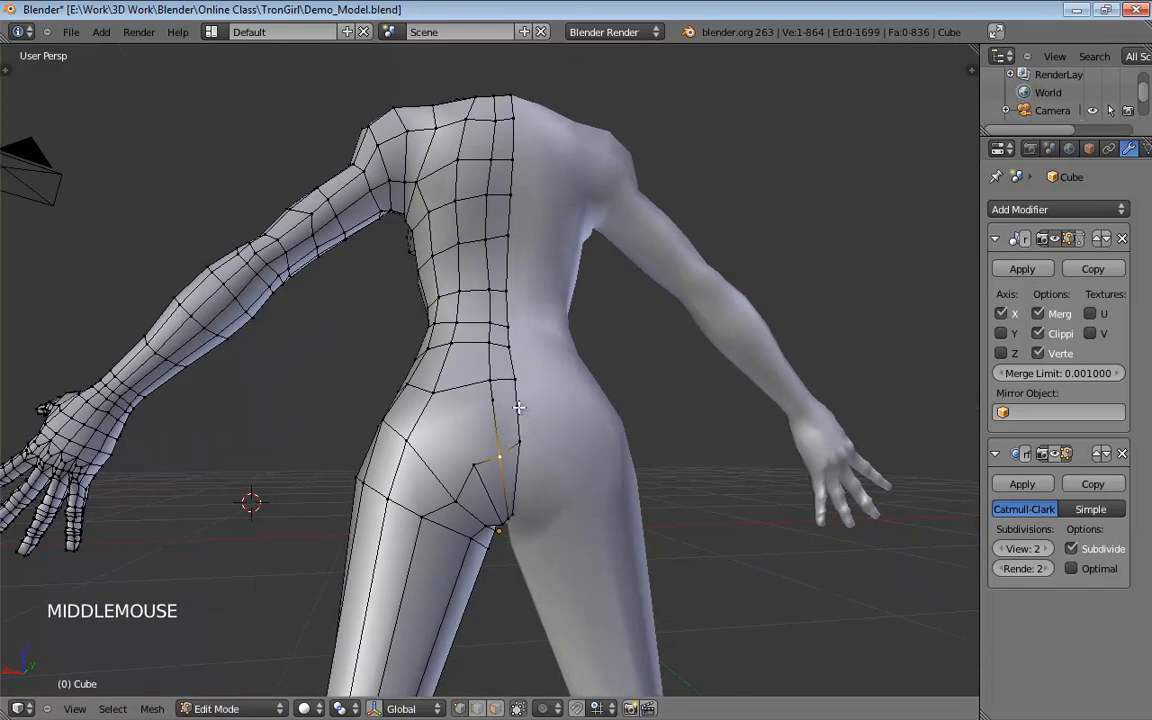
Dissolve the two vertices above the buttock cleft, one on the center line and one beside it.
click(493, 399)
shift+click(510, 416)
key(x)
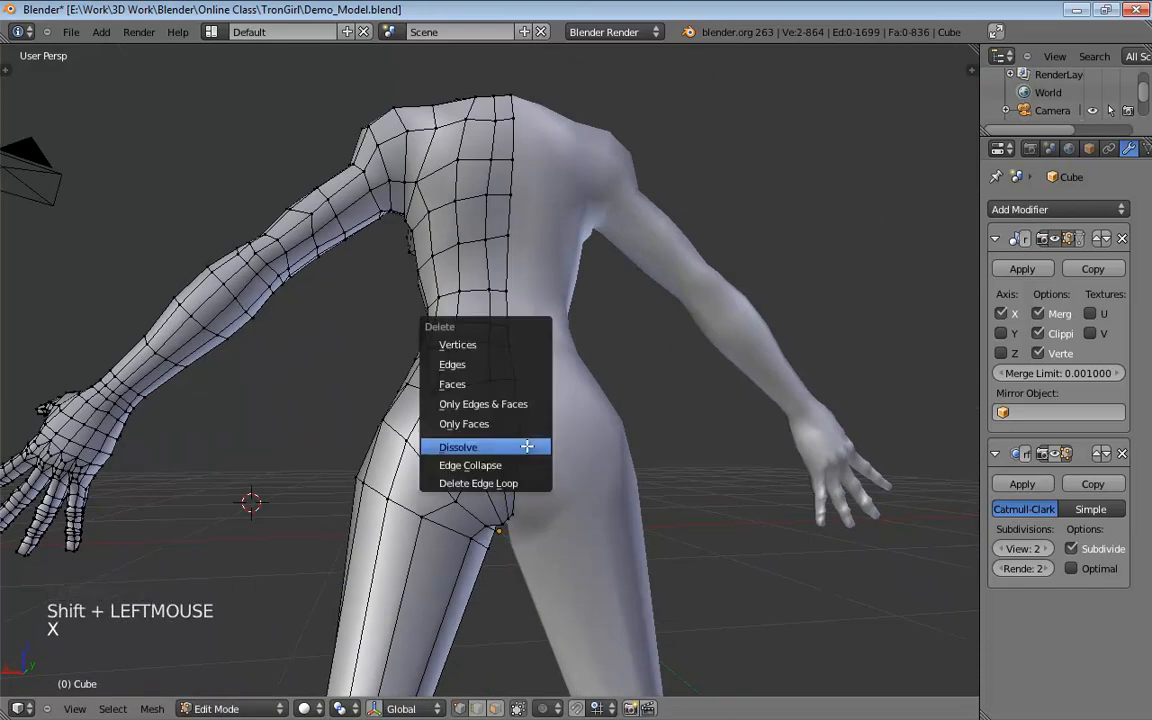
click(505, 445)
Reposition the inner buttock vertices and lower the center-line vertex level with its neighbour.
middle_drag(544, 468, 476, 458)
click(468, 465)
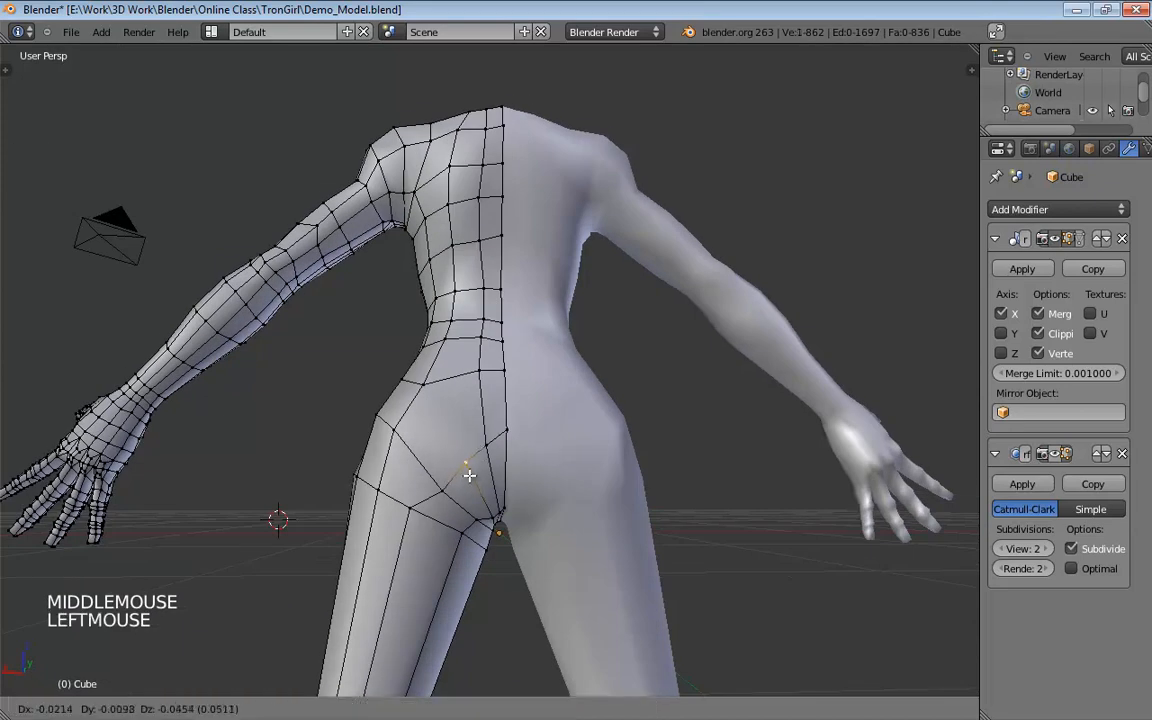
middle_drag(544, 503, 662, 543)
mouse_move(554, 488)
mouse_down()
mouse_move(582, 502)
mouse_move(565, 470)
mouse_up()
middle_drag(565, 470, 481, 435)
click(486, 431)
drag(507, 413, 508, 443)
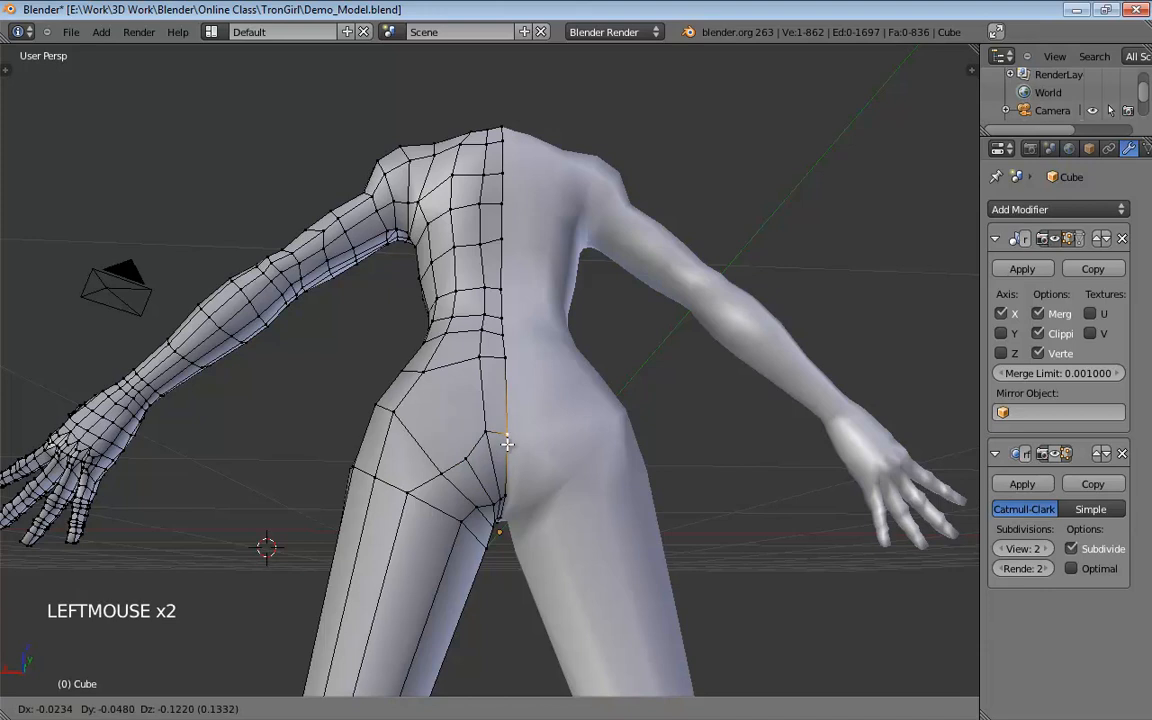
middle_drag(508, 443, 504, 482)
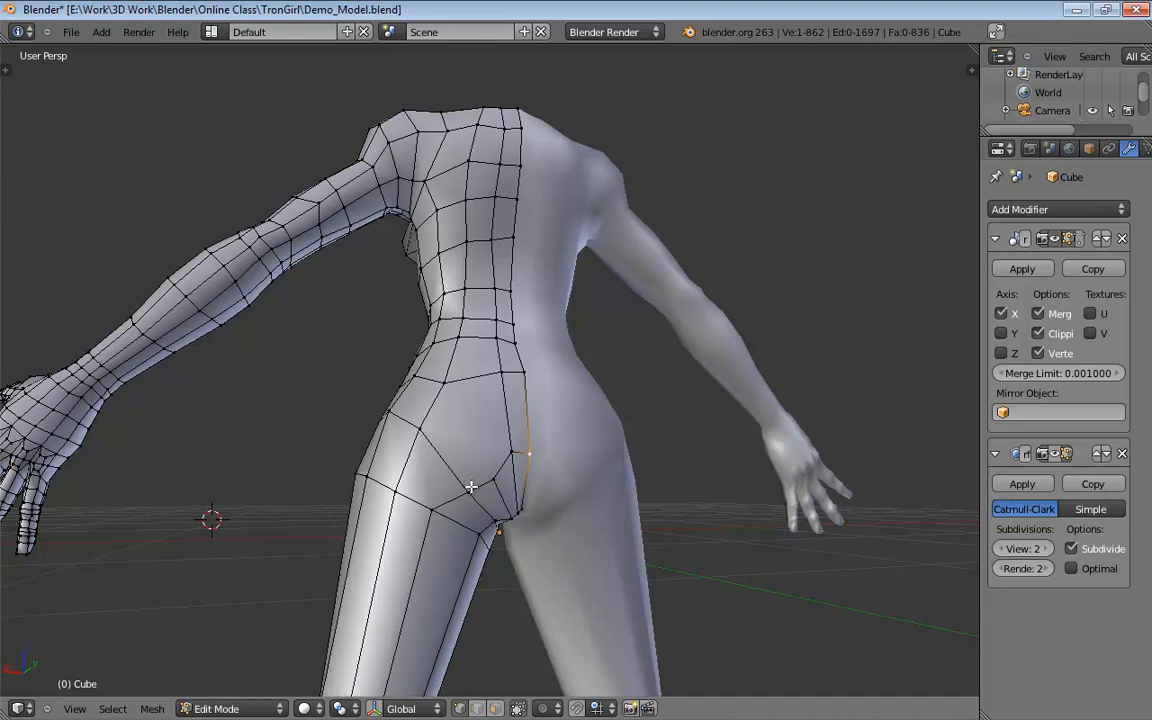
Lower the row of vertices under the buttock, including the one on the center line, to form the lower crease.
drag(471, 486, 451, 468)
middle_drag(514, 460, 553, 496)
drag(553, 496, 556, 508)
middle_drag(556, 508, 471, 440)
drag(507, 441, 522, 463)
middle_drag(522, 463, 455, 486)
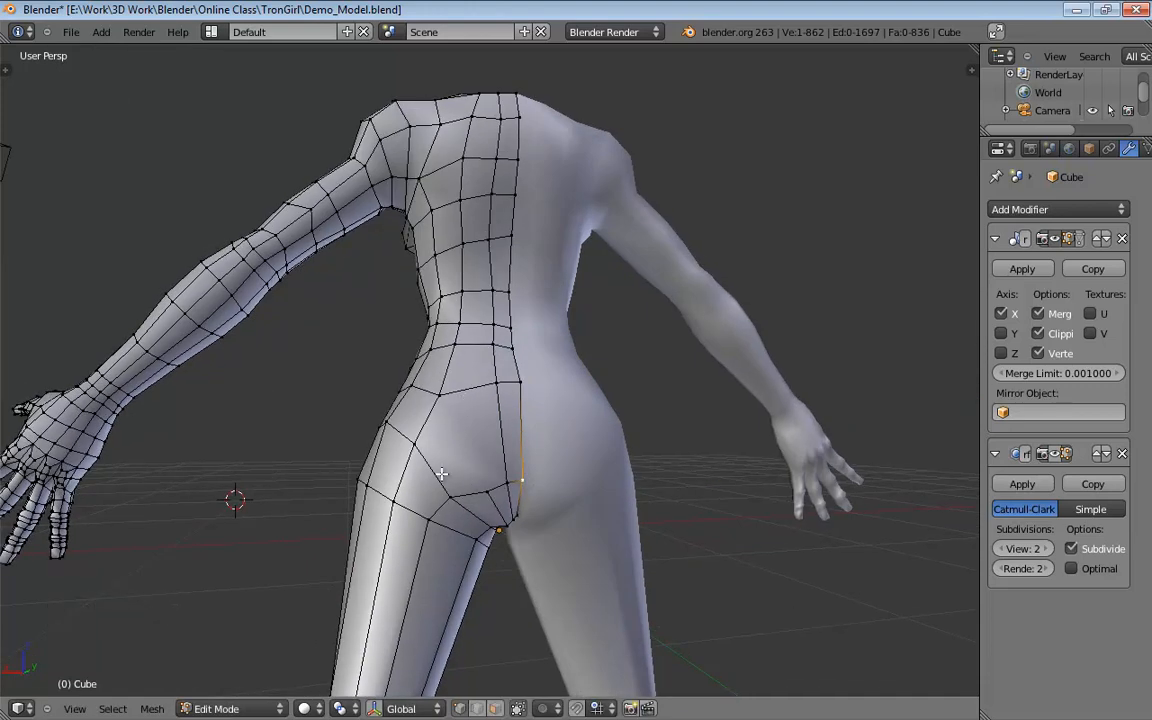
Knife-cut an edge from the outer lower buttock vertex up to the horizontal edge above, and nudge the upper vertex beside the center line.
key(k)
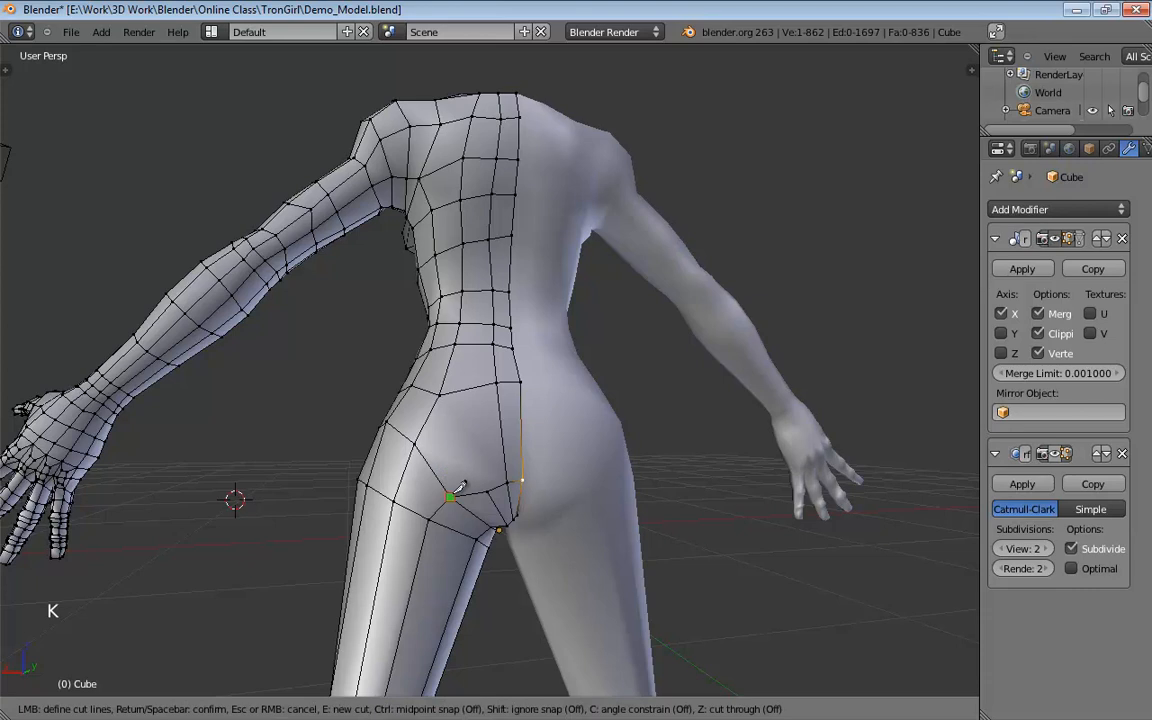
click(459, 487)
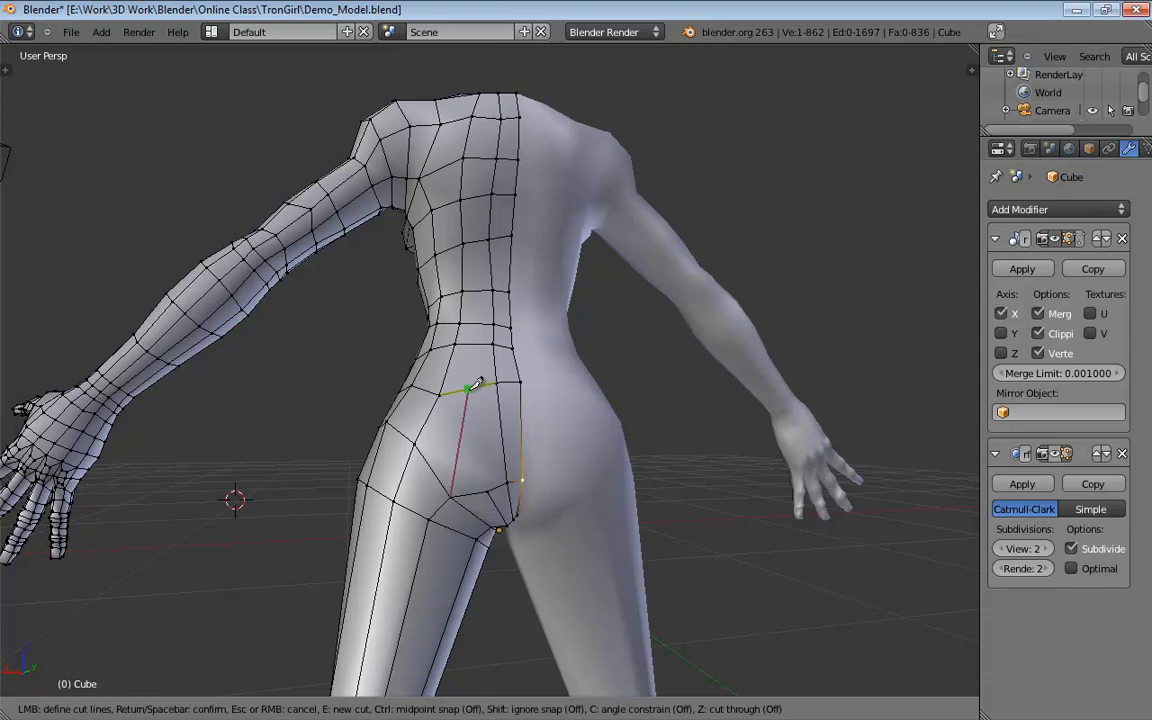
click(472, 388)
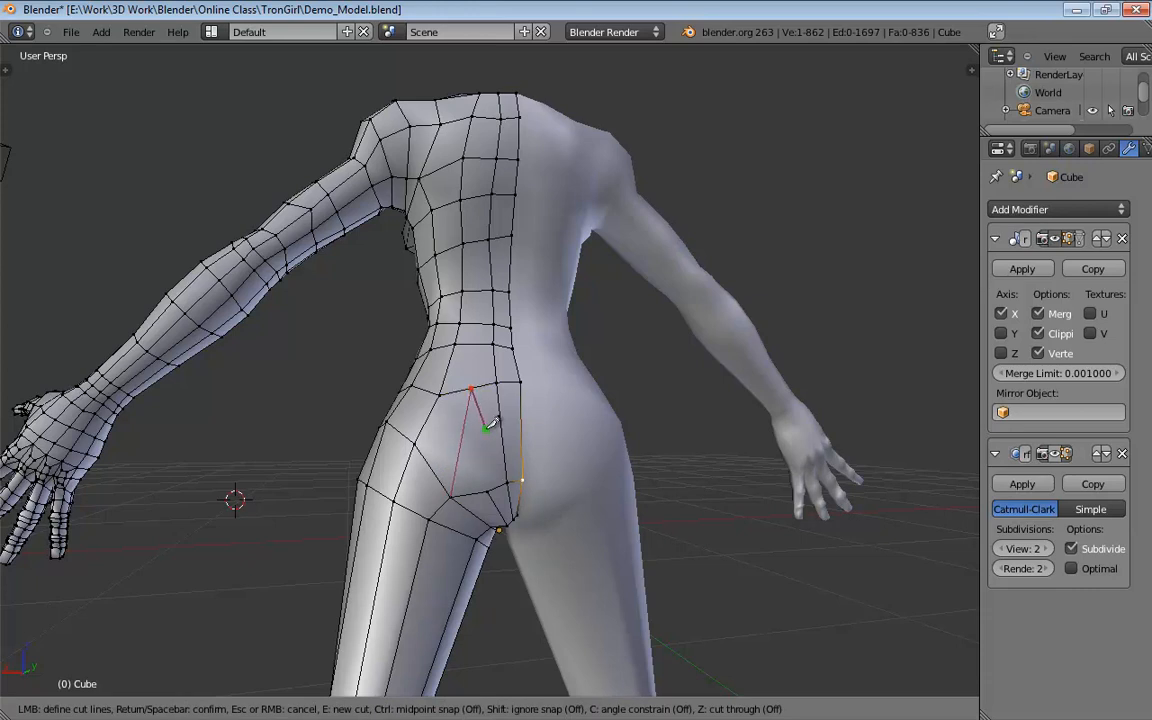
key(Return)
click(500, 383)
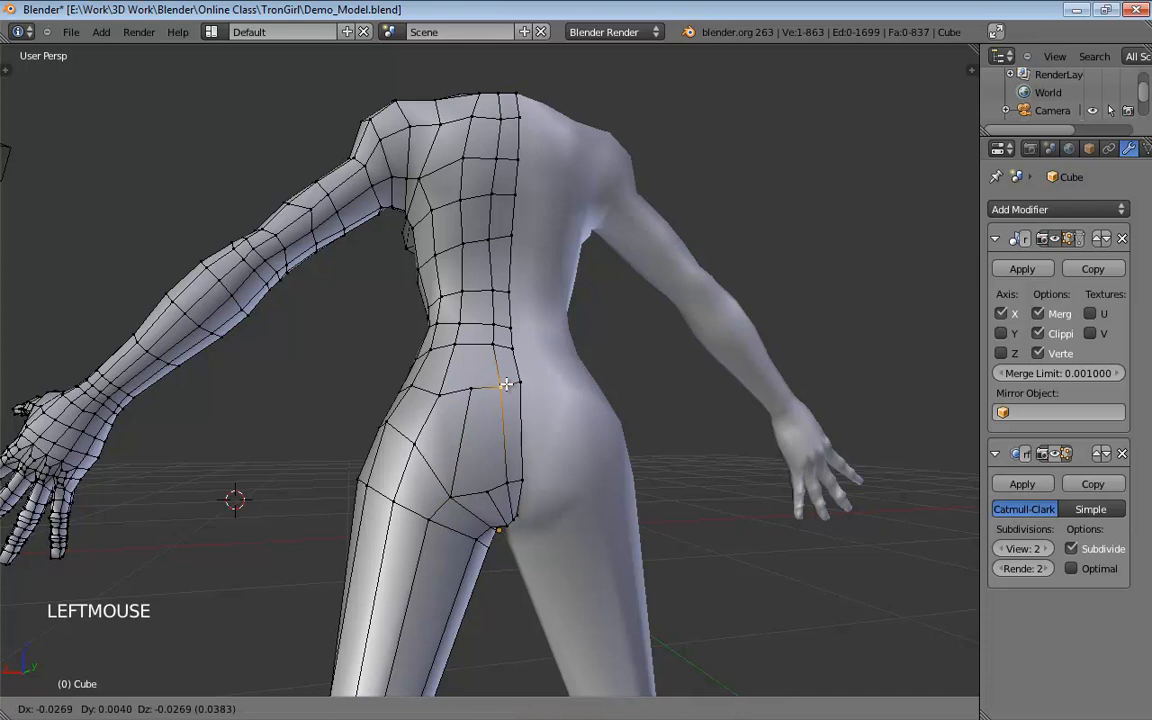
click(497, 345)
drag(498, 345, 500, 346)
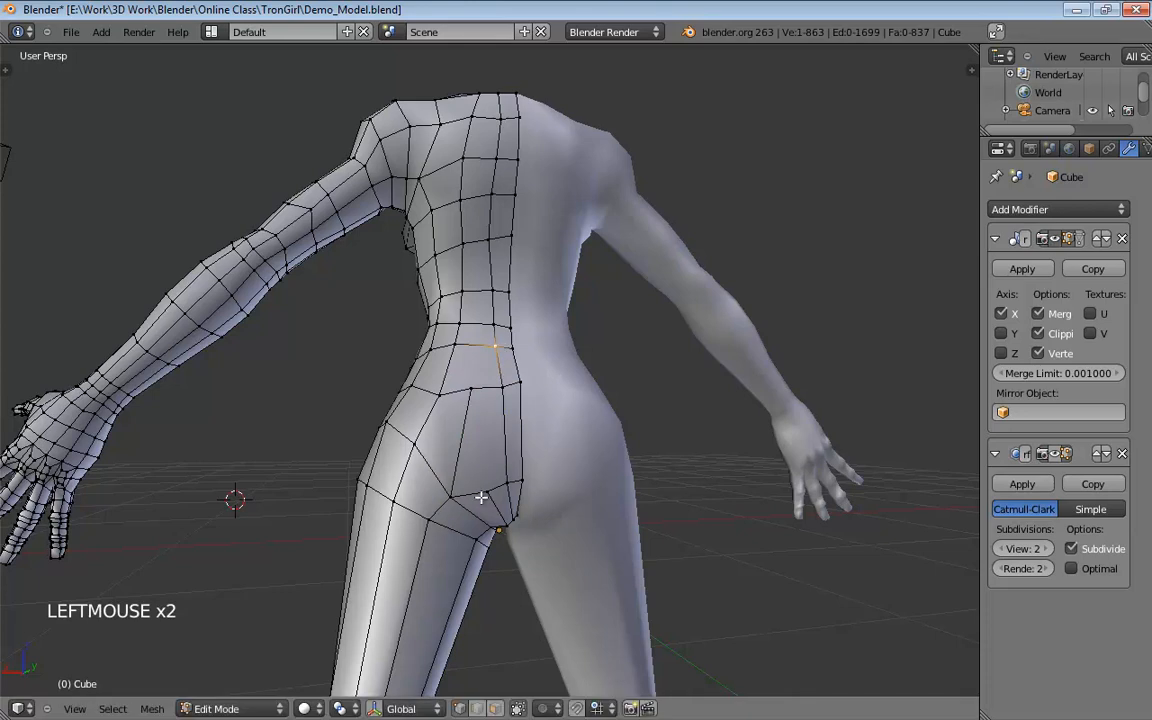
Knife-cut a second edge from the inner lower buttock vertex straight up to the buttock's upper horizontal edge.
key(k)
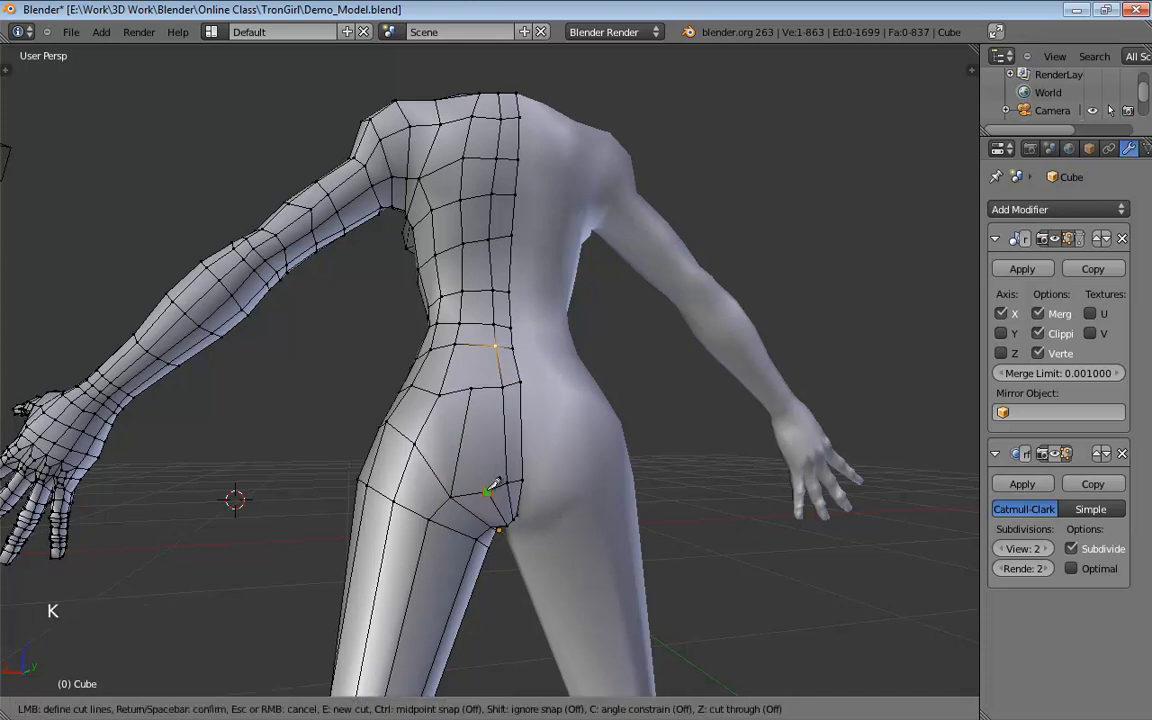
click(489, 489)
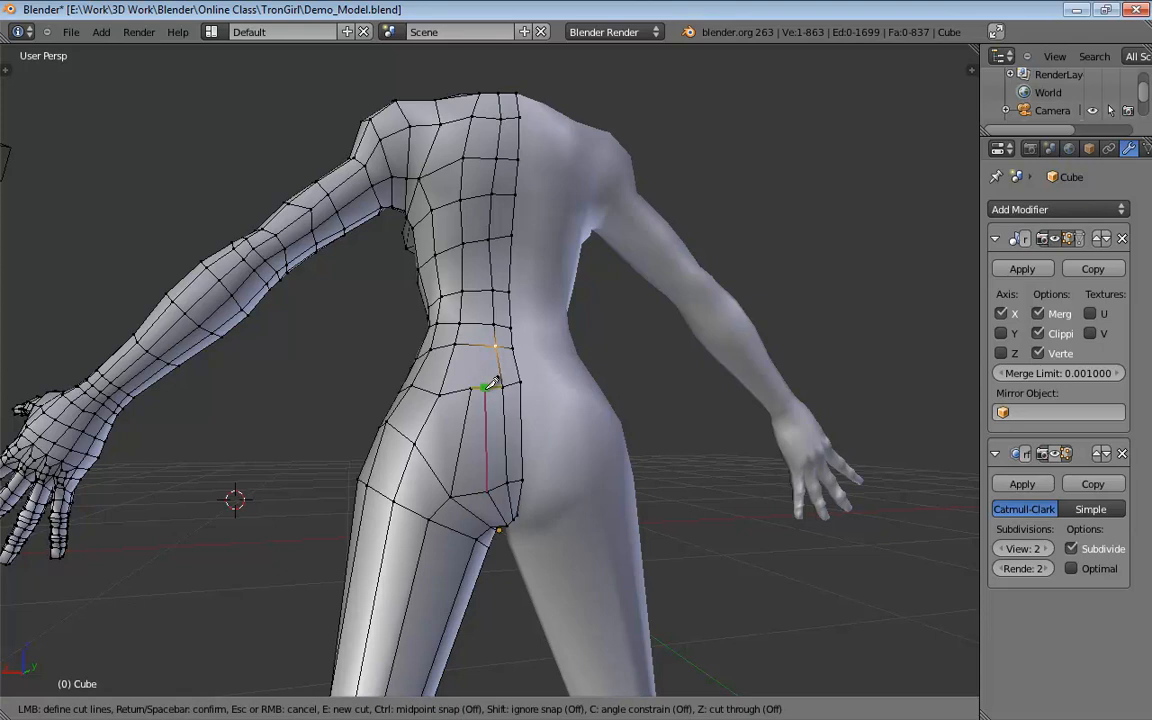
click(488, 386)
key(Return)
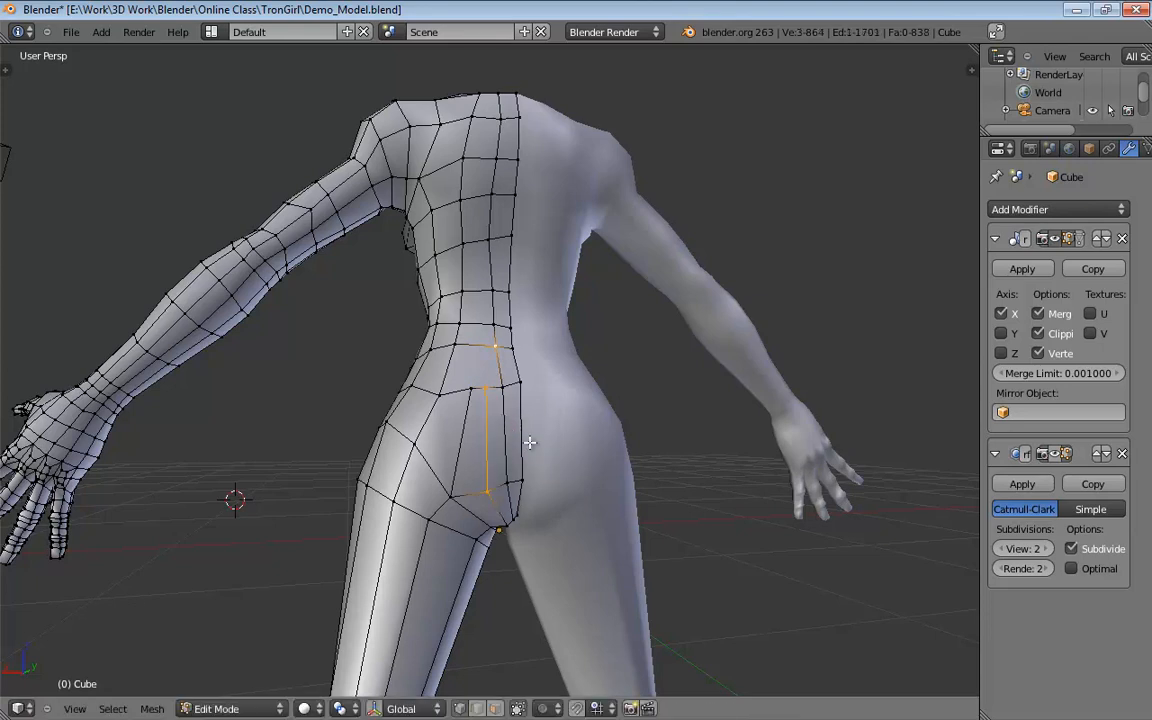
Undo the two knife cuts and the recent repositioning and dissolving of buttock vertices.
middle_drag(505, 462, 330, 461)
key(ctrl+z)
key(ctrl+z)
key(ctrl+z)
key(ctrl+z)
key(ctrl+z)
key(ctrl+z)
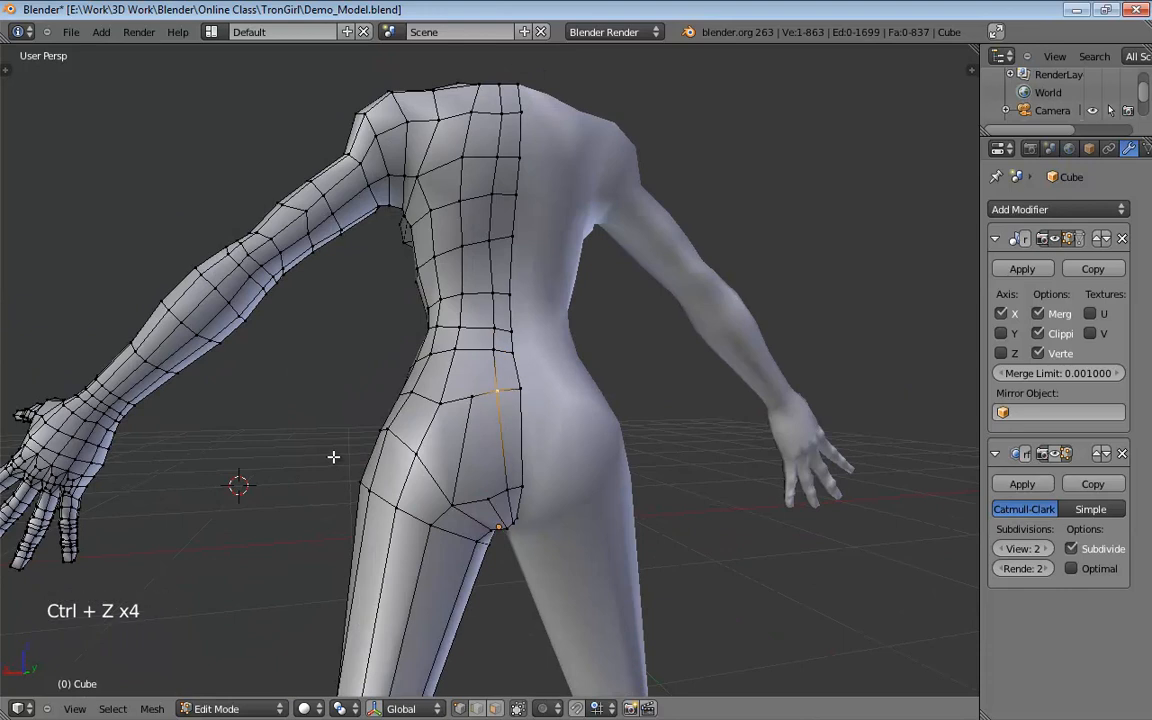
key(ctrl+z)
key(ctrl+z)
key(ctrl+z)
key(ctrl+z)
key(ctrl+z)
key(ctrl+z)
key(ctrl+z)
key(ctrl+z)
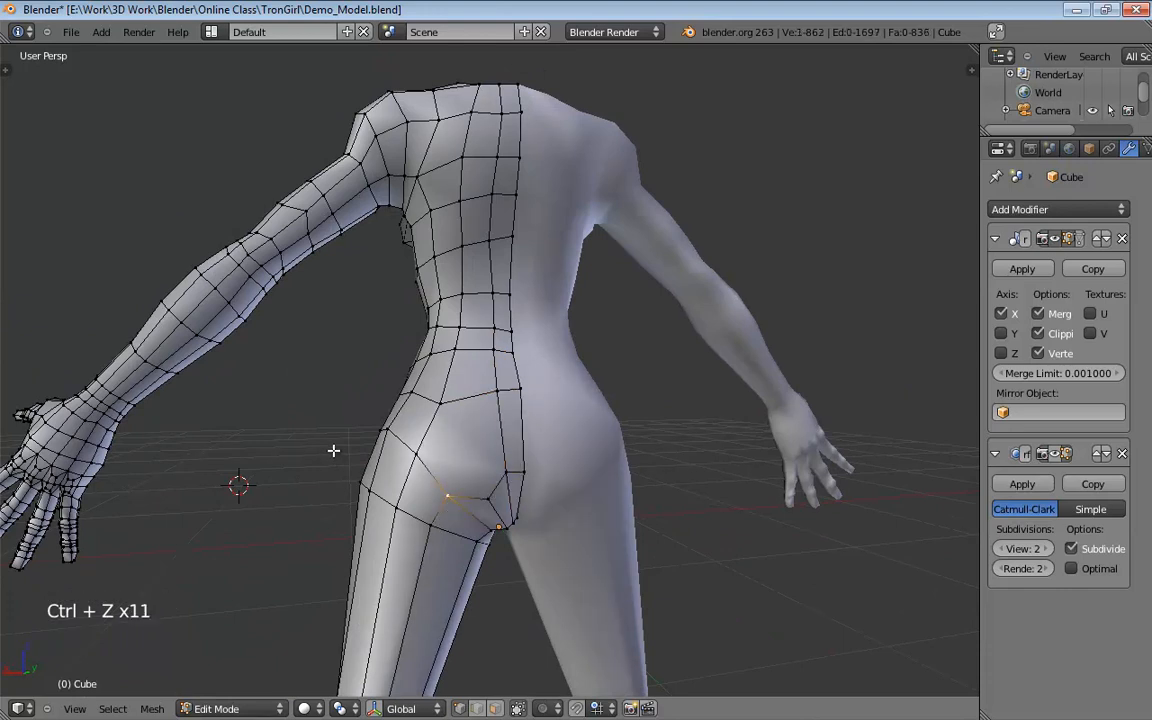
key(ctrl+z)
key(ctrl+z)
key(ctrl+z)
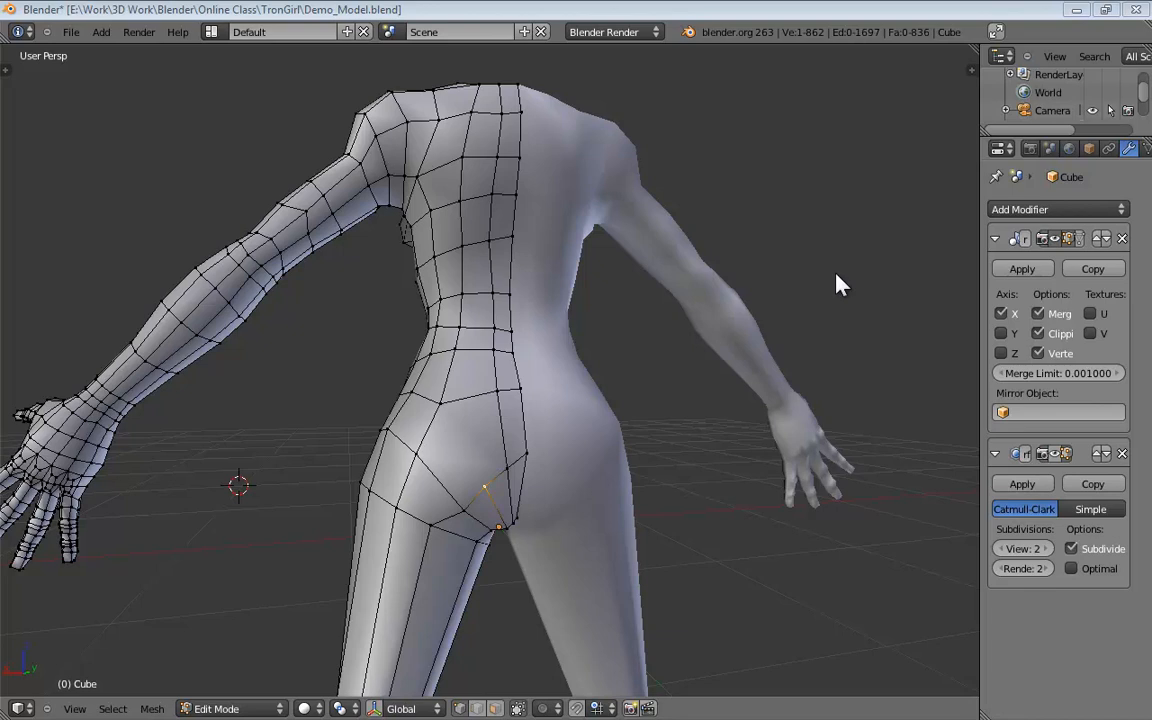
Raise the upper outer buttock vertex level with its neighbours and check the shape from below.
click(440, 388)
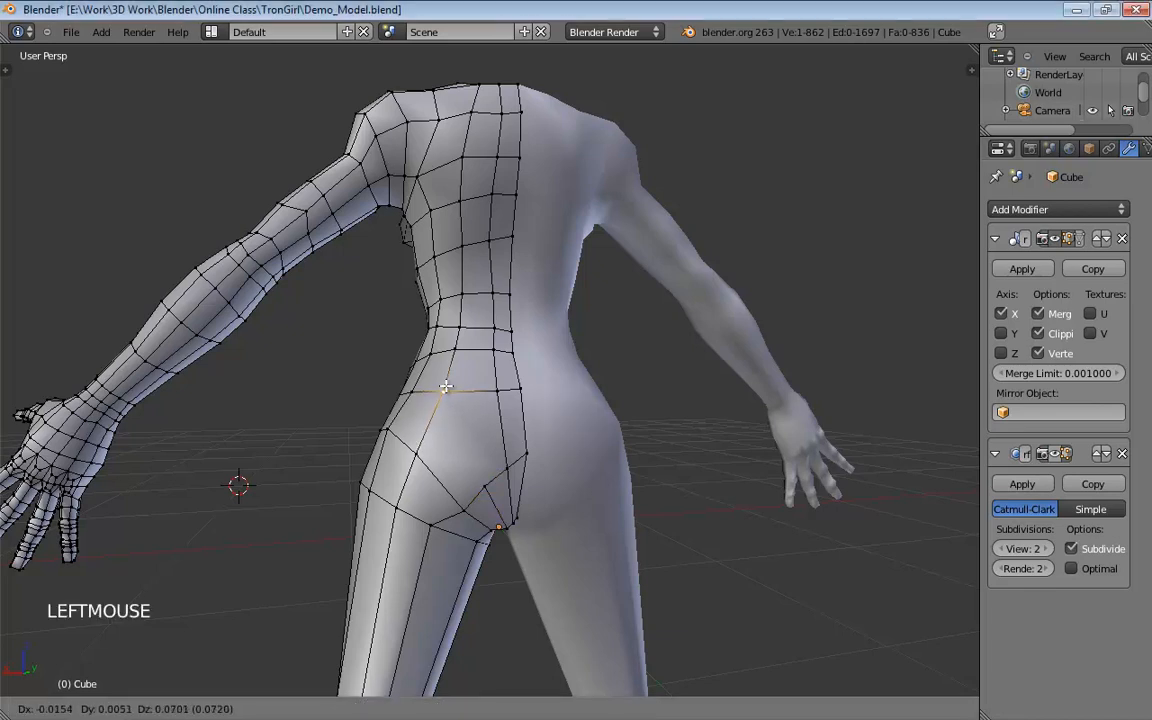
middle_drag(483, 432, 526, 372)
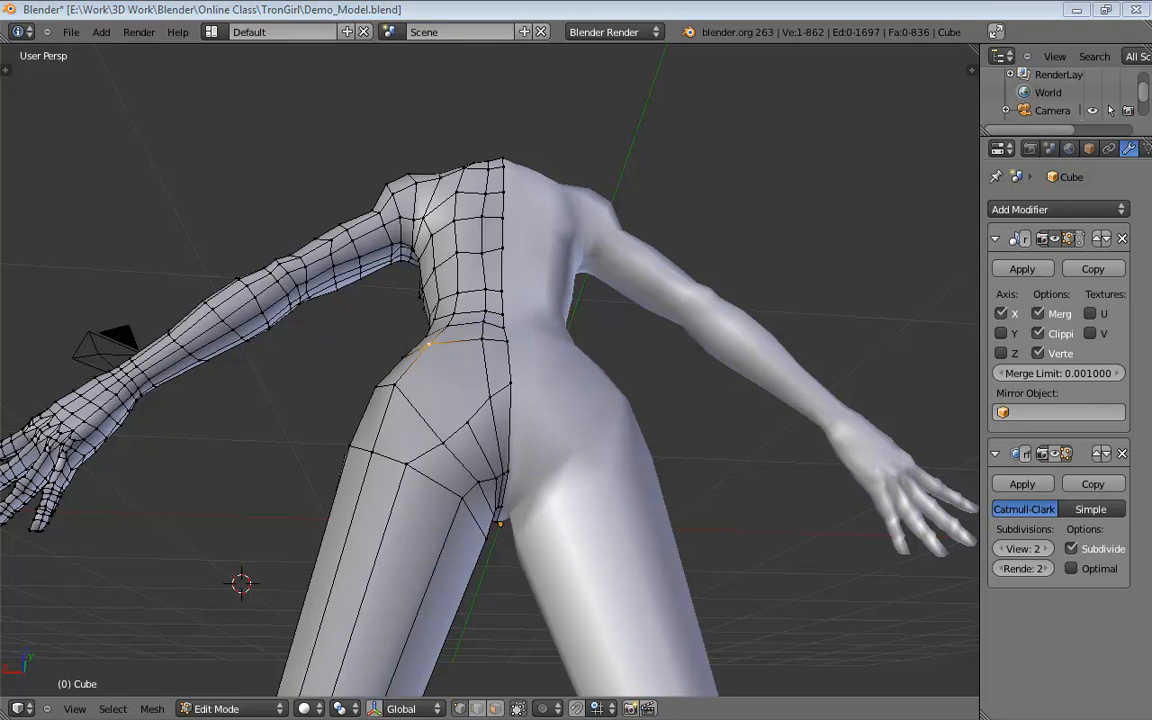
middle_drag(737, 388, 491, 466)
scroll(486, 456, down, 1)
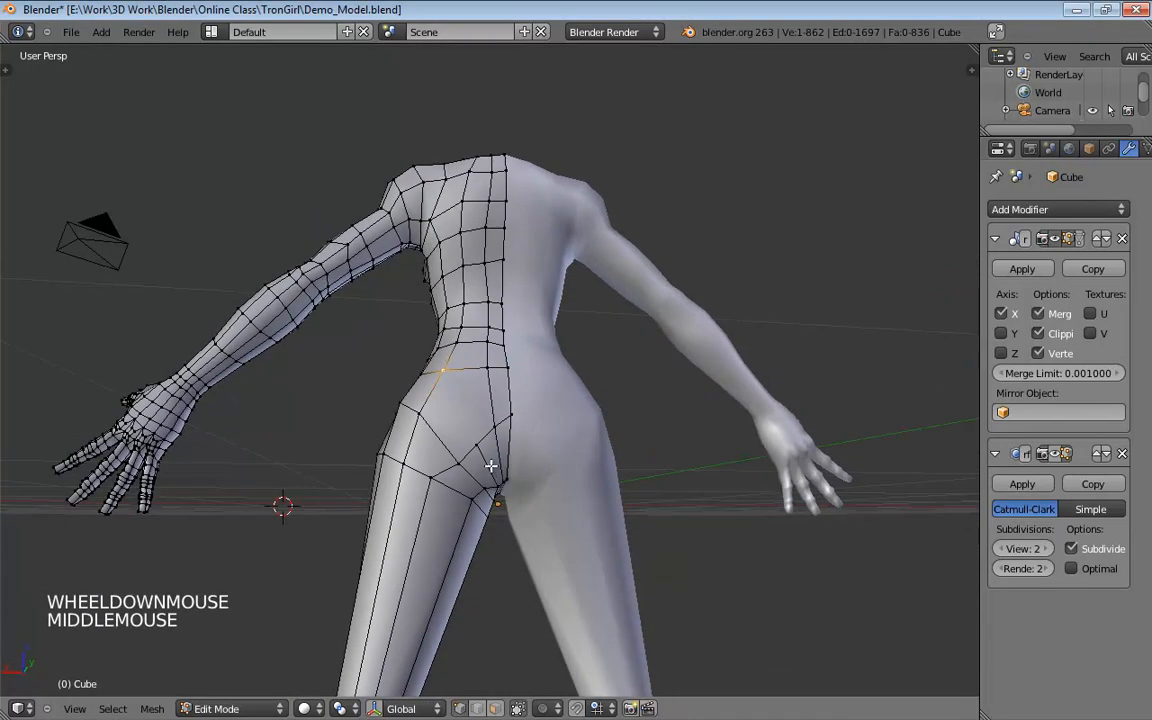
Undo the raised vertex and the earlier buttock reshaping, back to the mesh with the extra edges fanning over the buttock.
key(ctrl+z)
key(ctrl+z)
key(ctrl+z)
key(ctrl+z)
key(ctrl+z)
key(ctrl+z)
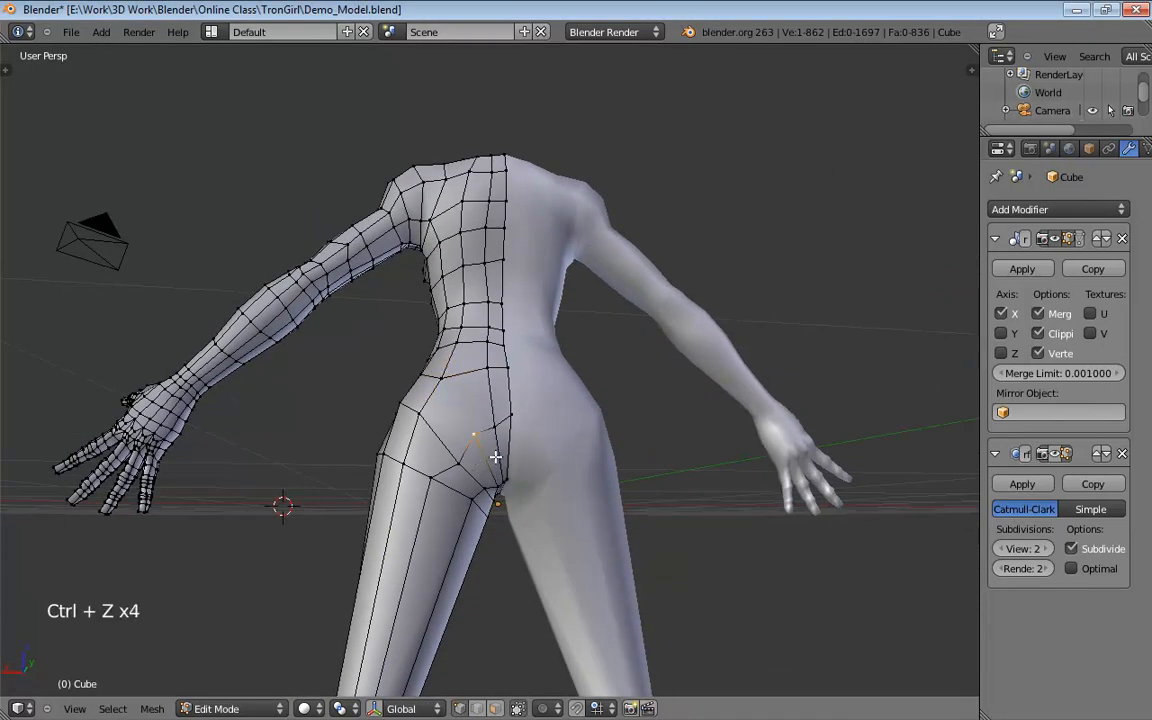
key(ctrl+z)
key(ctrl+z)
key(ctrl+z)
key(ctrl+z)
key(ctrl+z)
key(ctrl+z)
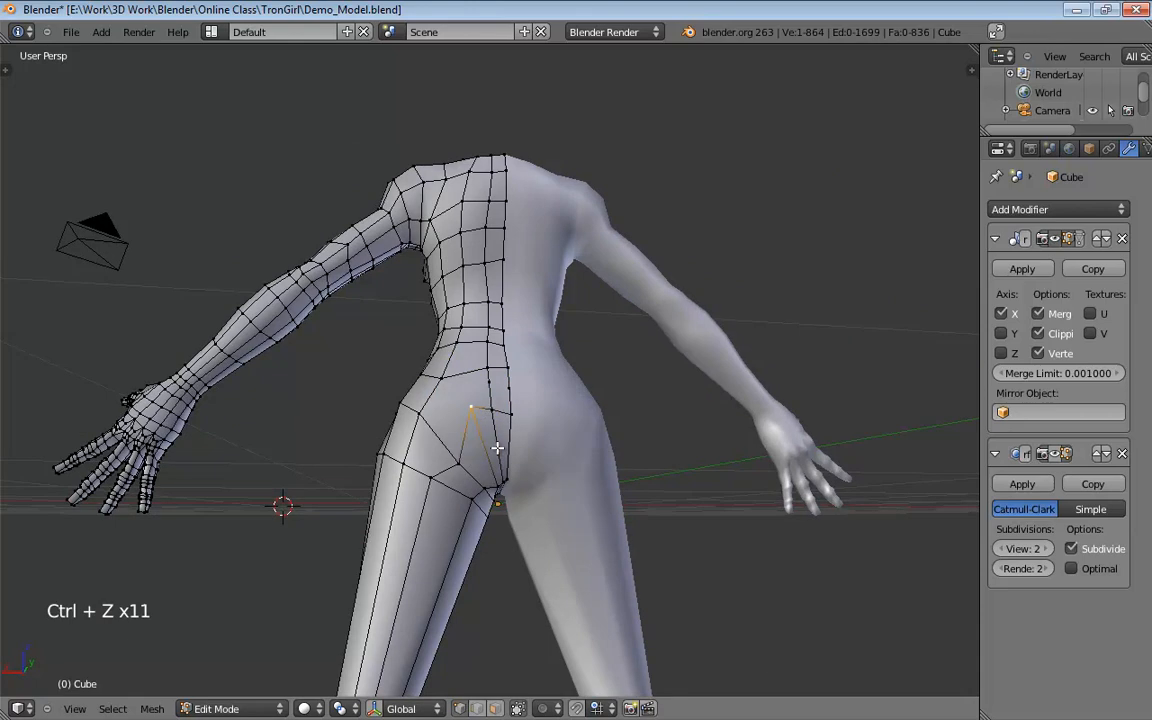
key(ctrl+z)
key(ctrl+z)
middle_drag(493, 446, 489, 413)
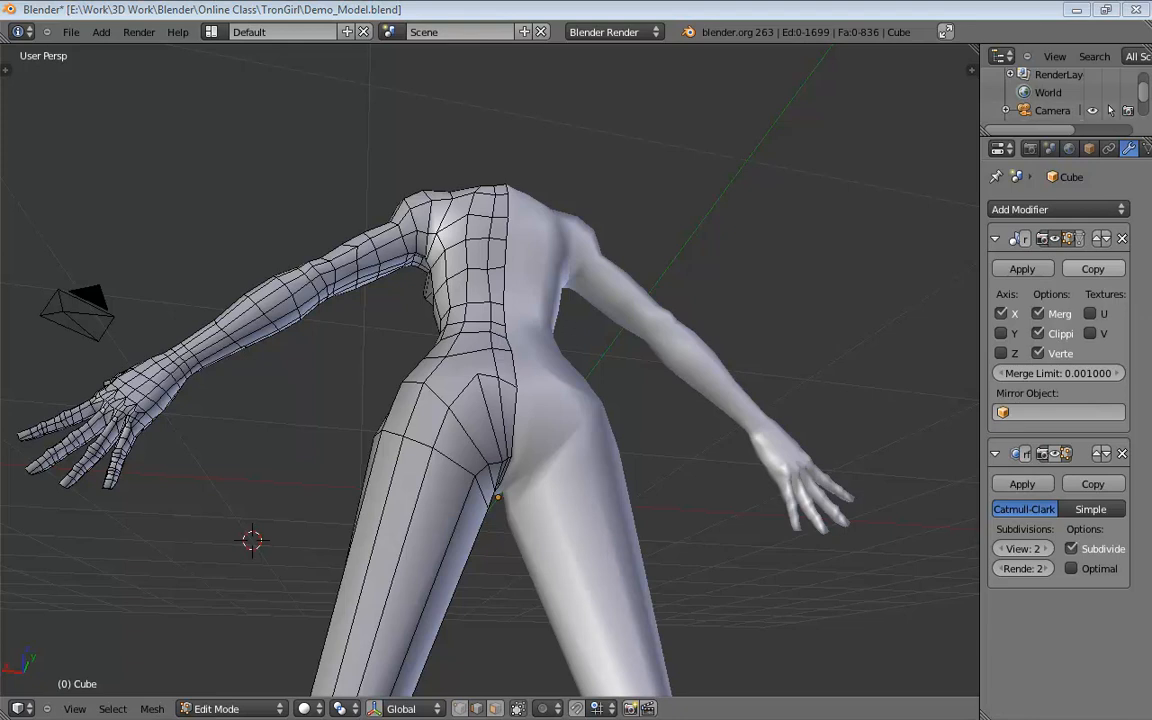
middle_drag(490, 440, 478, 443)
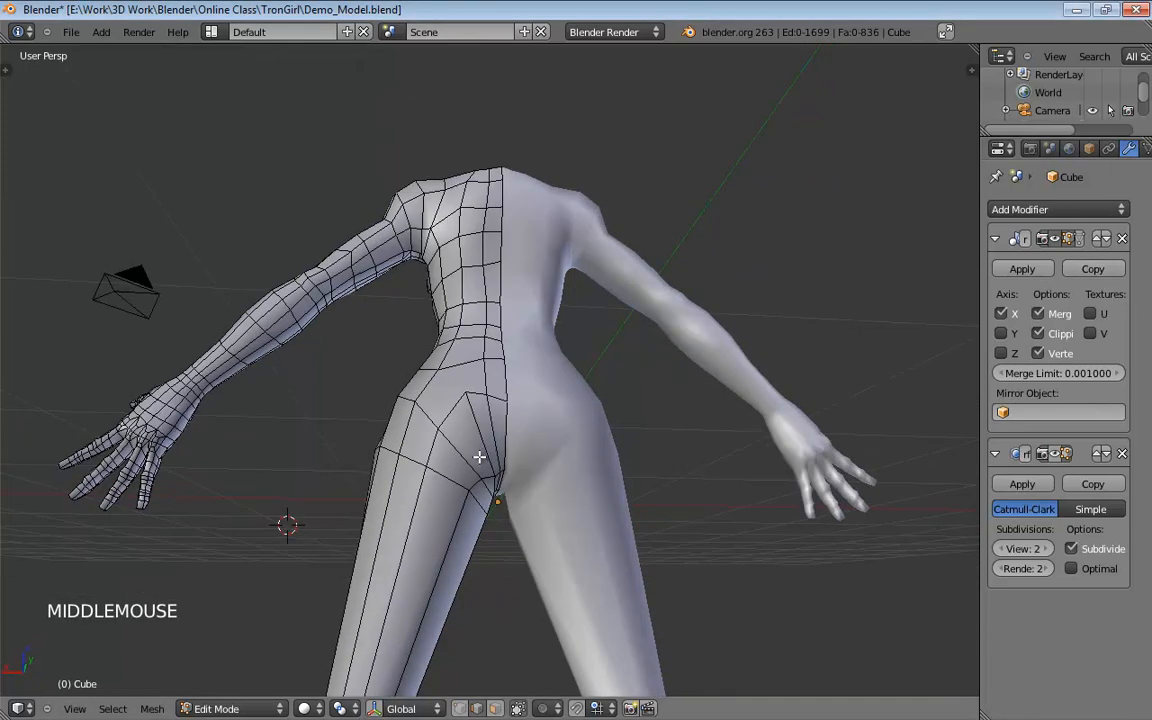
In face selection mode, select all the buttock and rear hip faces between the lower back and the thigh, and delete them.
key(ctrl+Tab)
click(445, 385)
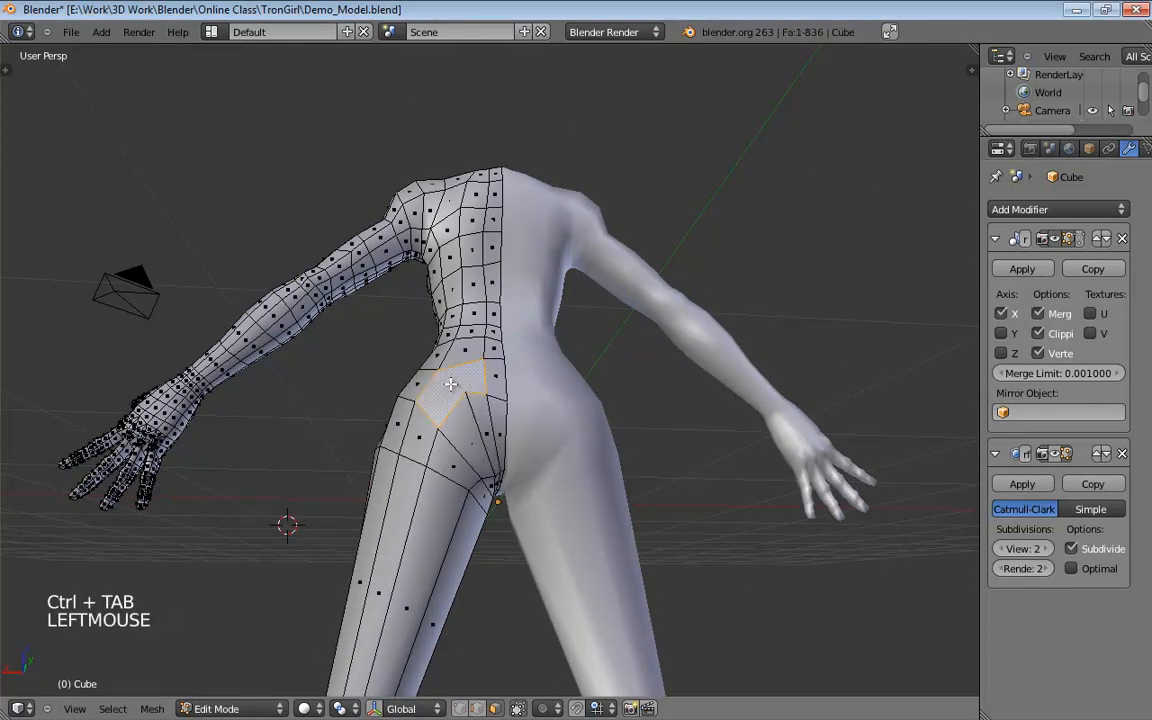
shift+click(498, 403)
shift+click(490, 420)
shift+click(467, 437)
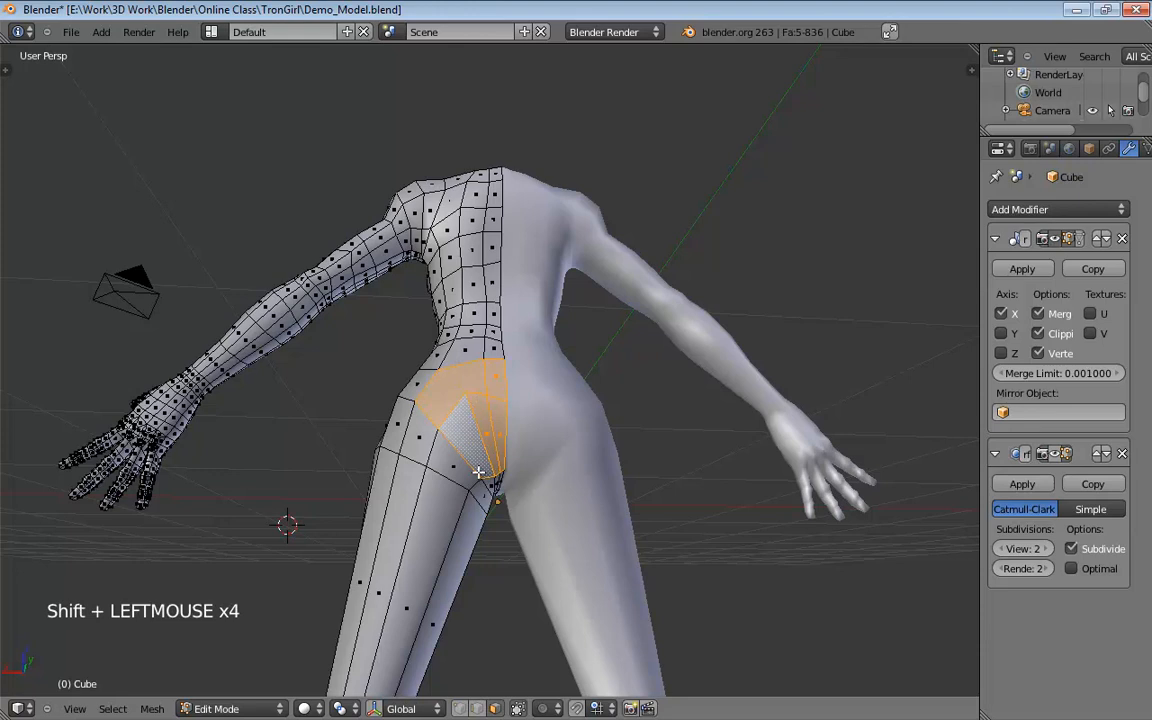
middle_drag(454, 445, 502, 459)
shift+click(447, 453)
shift+click(421, 431)
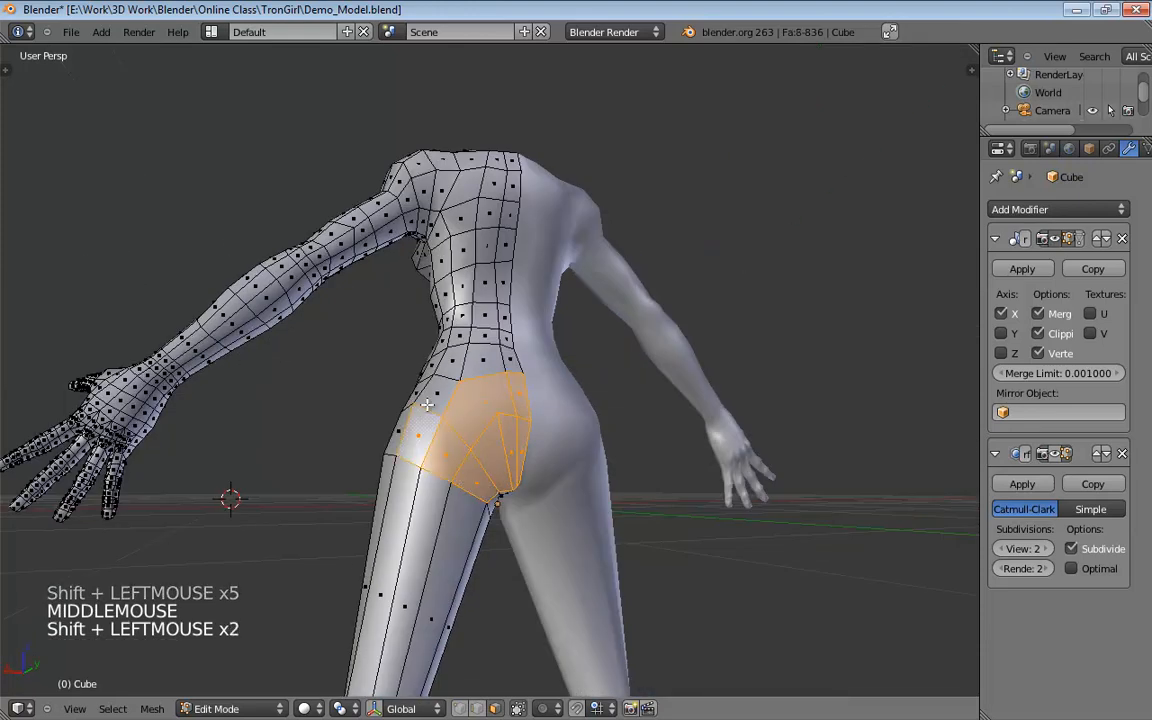
shift+click(438, 393)
middle_drag(455, 380, 355, 406)
shift+click(462, 427)
shift+click(470, 393)
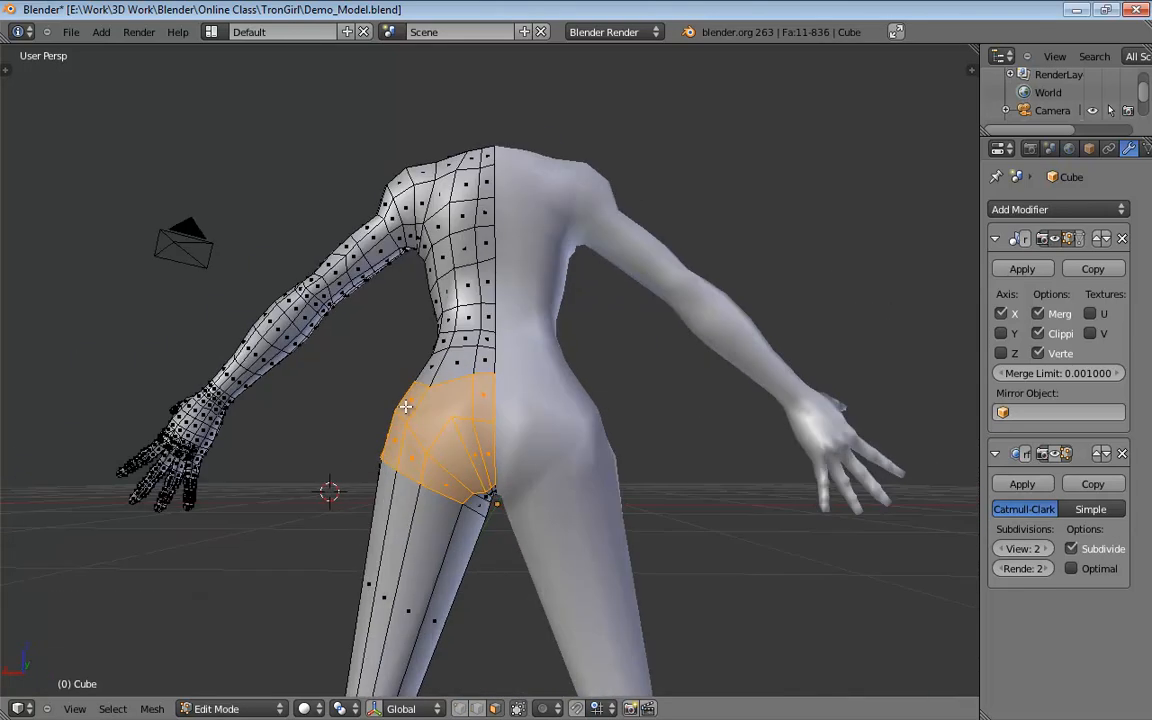
key(x)
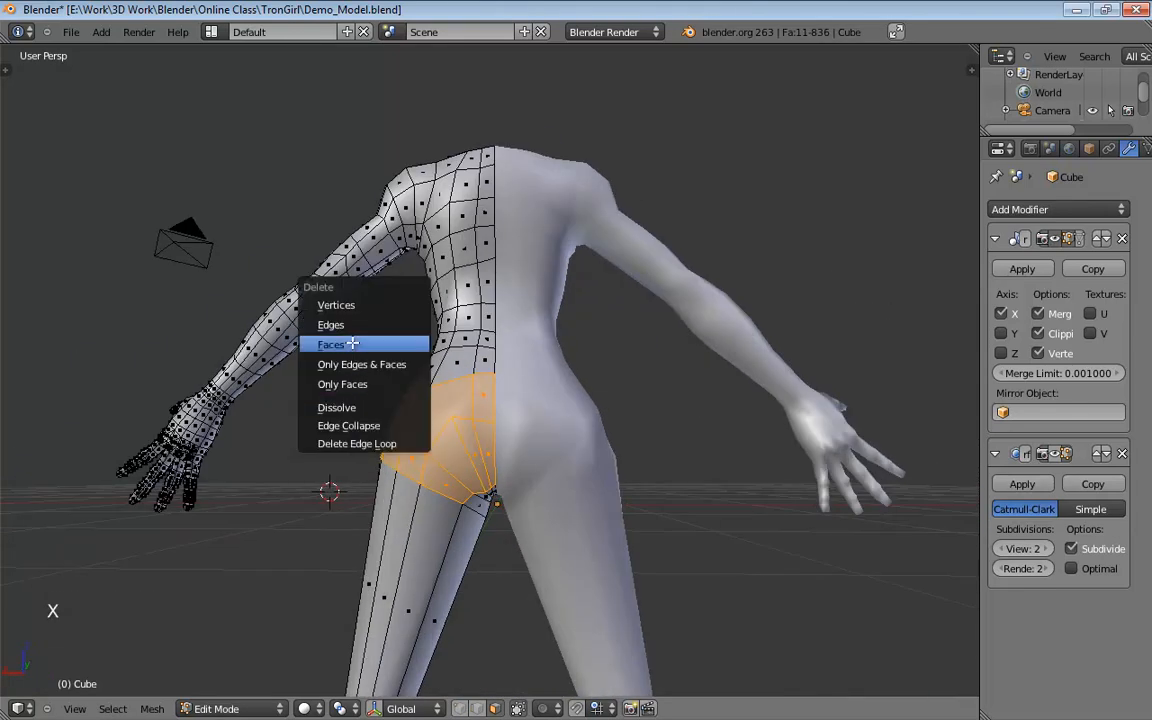
click(343, 343)
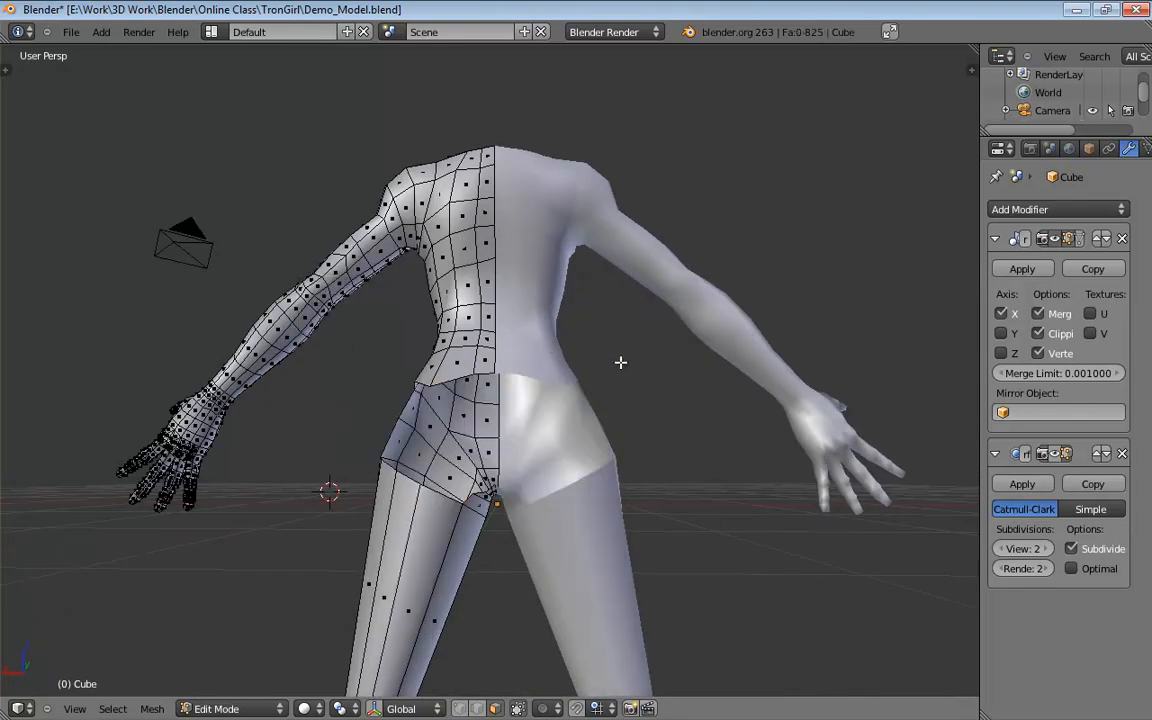
In vertex selection mode, raise the sagging vertex on the lower back's open border to make the border straight.
mouse_move(587, 355)
middle_down()
mouse_move(540, 296)
mouse_move(605, 345)
middle_up()
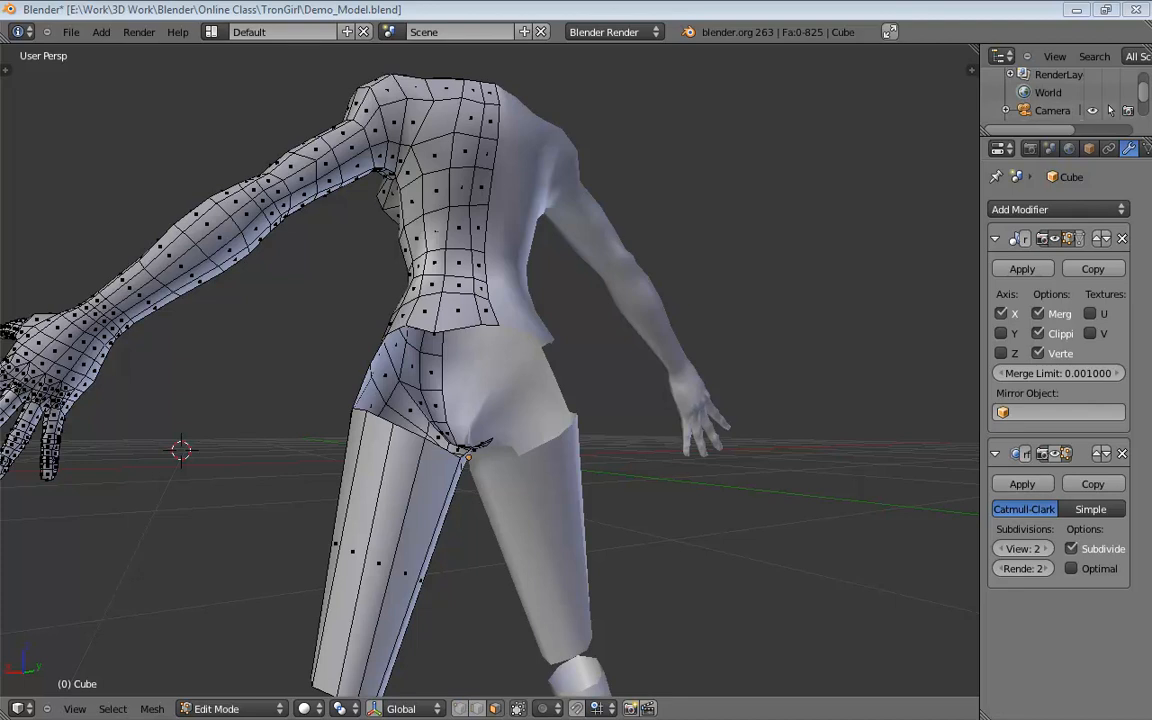
middle_drag(760, 360, 434, 341)
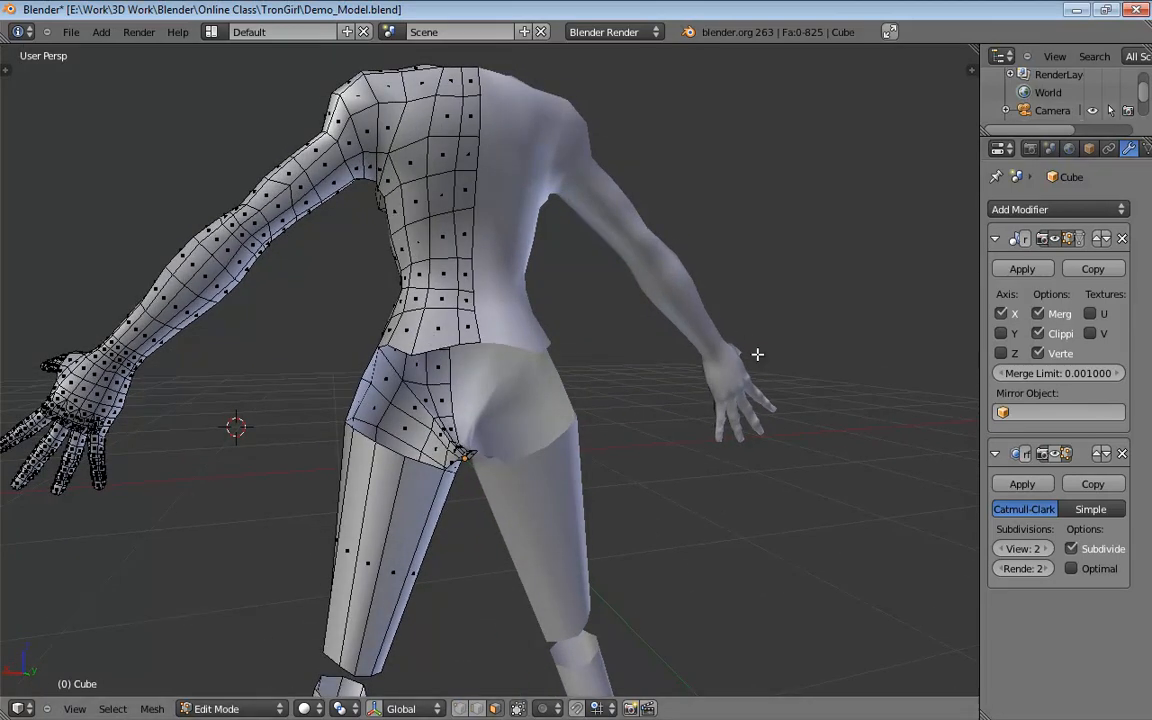
middle_drag(522, 371, 473, 353)
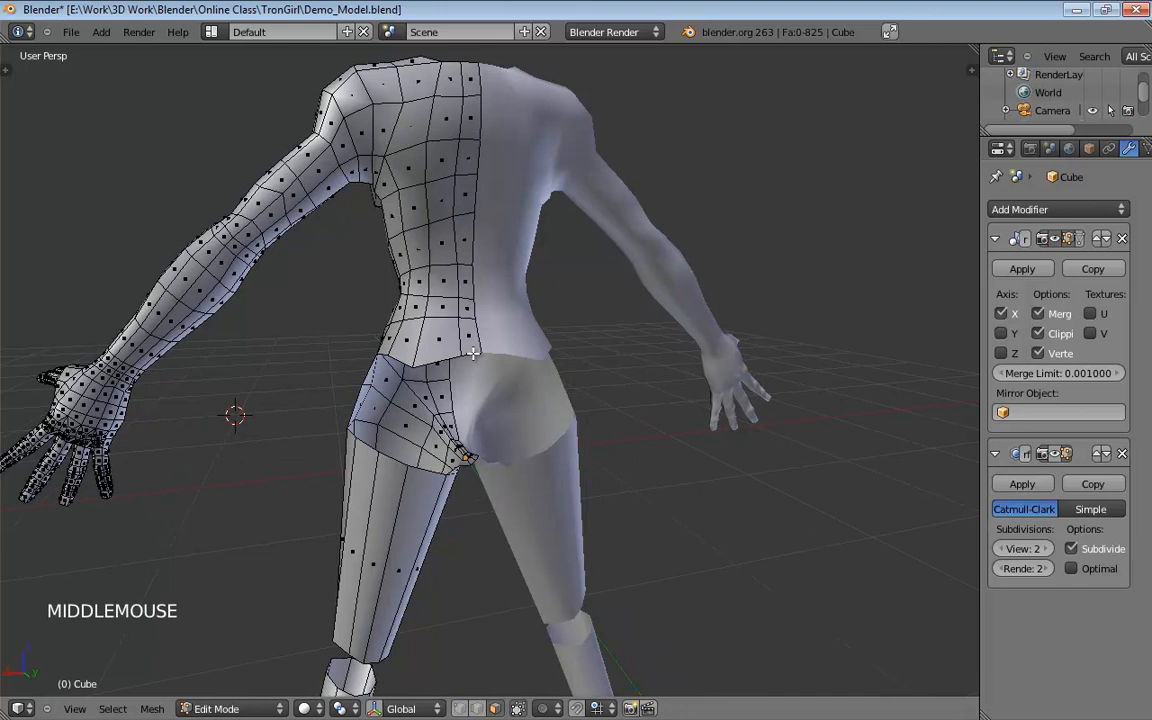
click(473, 353)
key(ctrl+Tab)
click(472, 368)
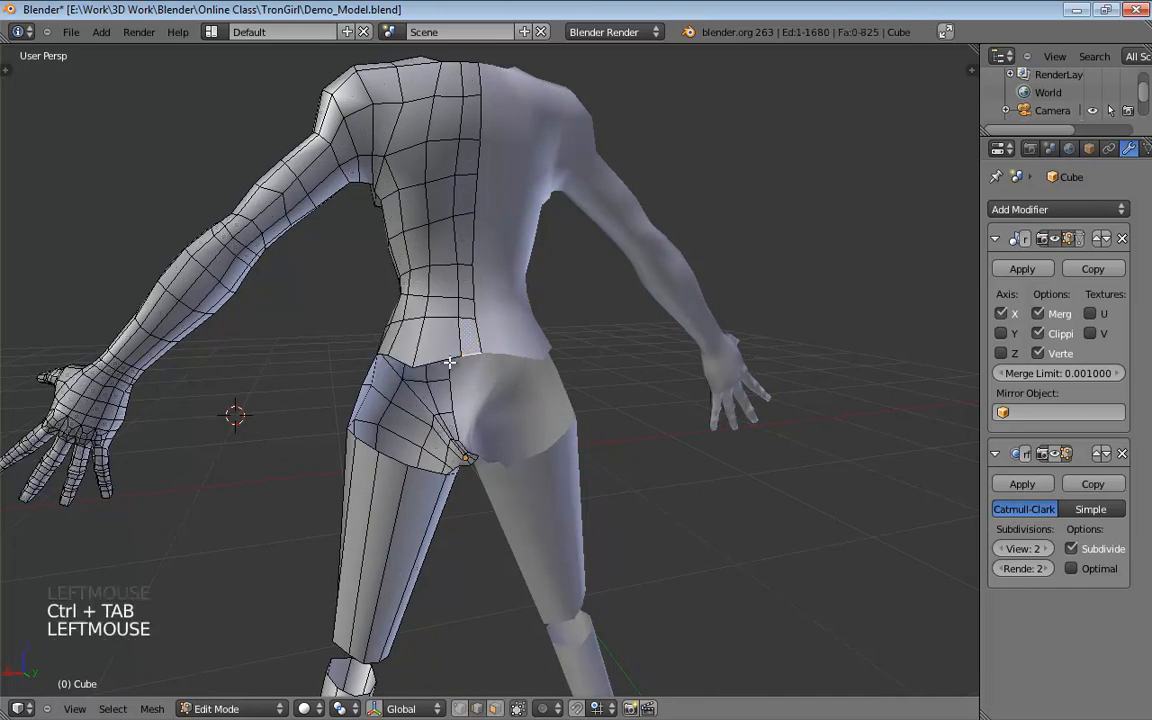
shift+click(435, 366)
key(ctrl+Tab)
click(423, 357)
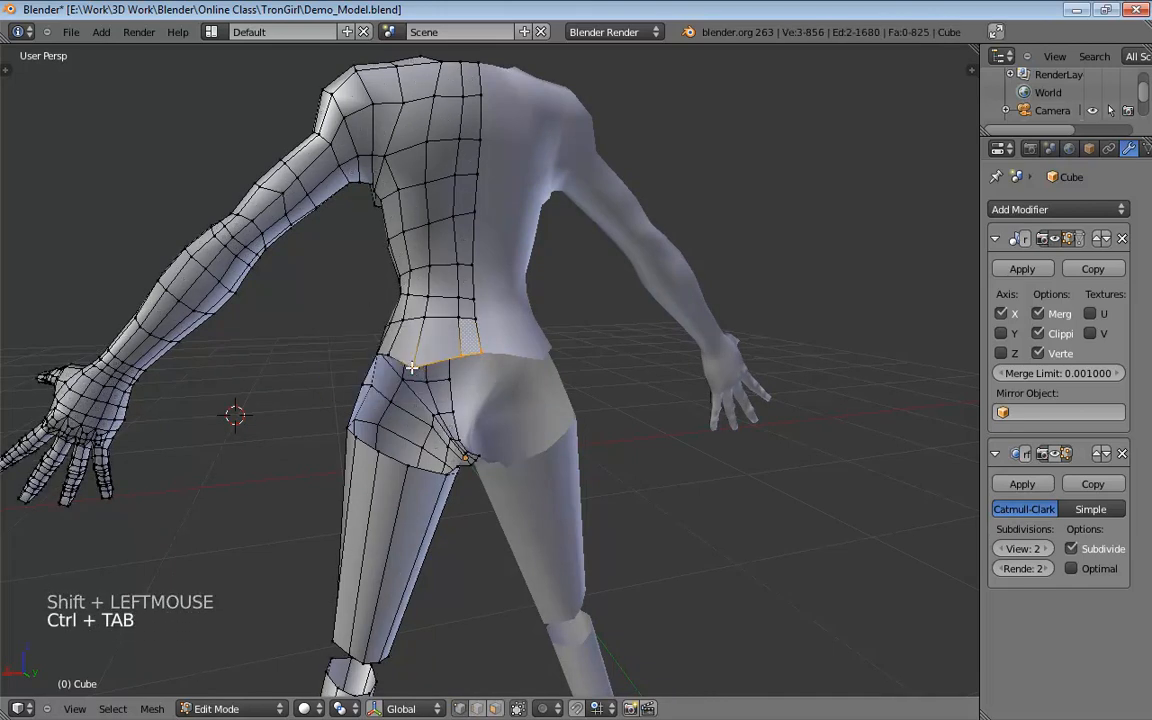
drag(411, 368, 427, 352)
click(427, 352)
In edge selection mode, select the three edges along the lower back's open border and extrude them down over the upper buttock.
key(ctrl+Tab)
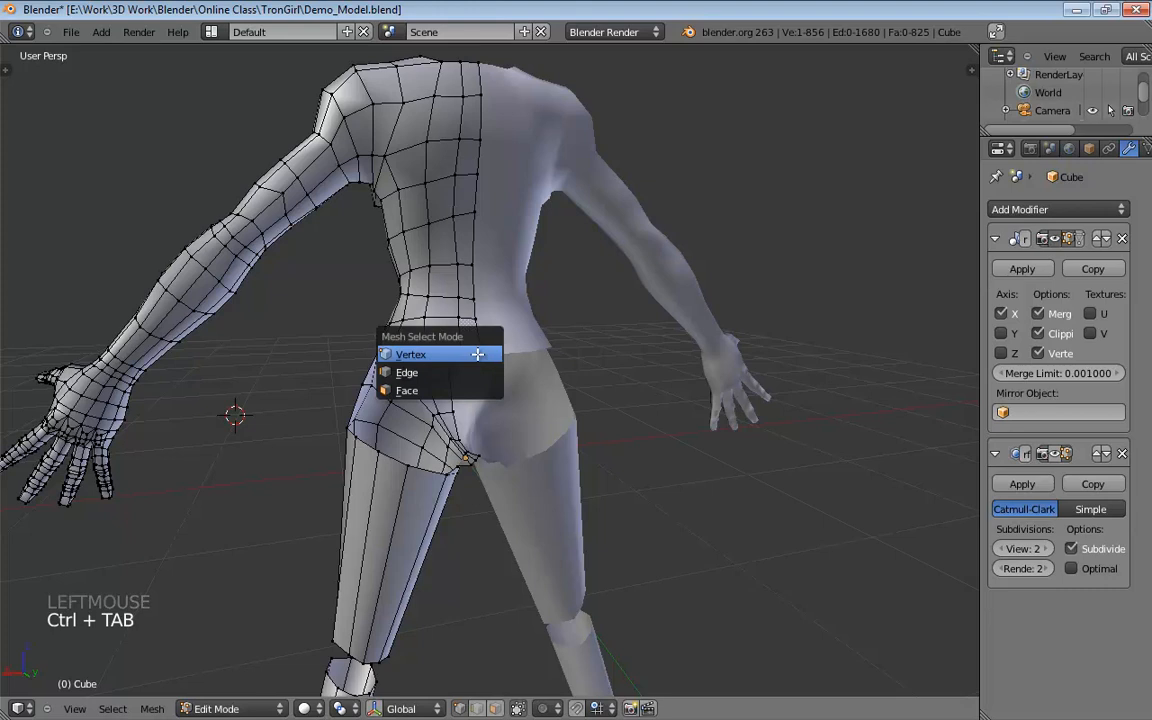
click(470, 368)
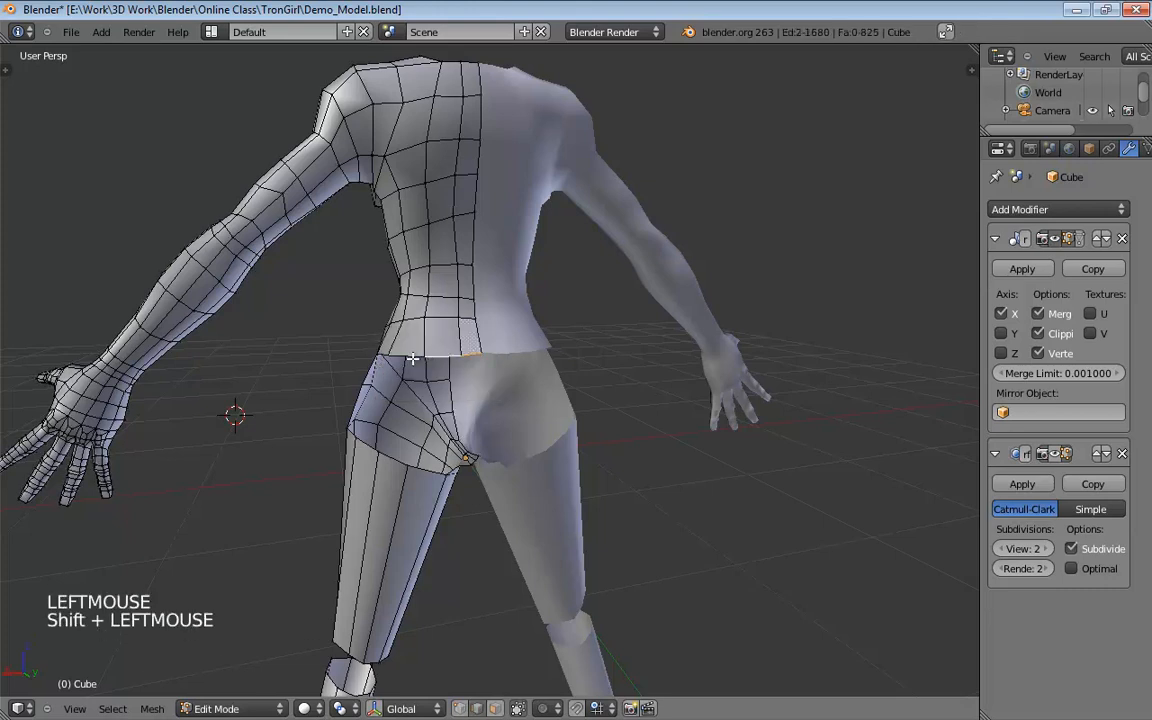
shift+click(455, 360)
mouse_move(455, 360)
middle_down()
mouse_move(435, 348)
mouse_move(586, 360)
mouse_move(702, 350)
mouse_move(451, 367)
middle_up()
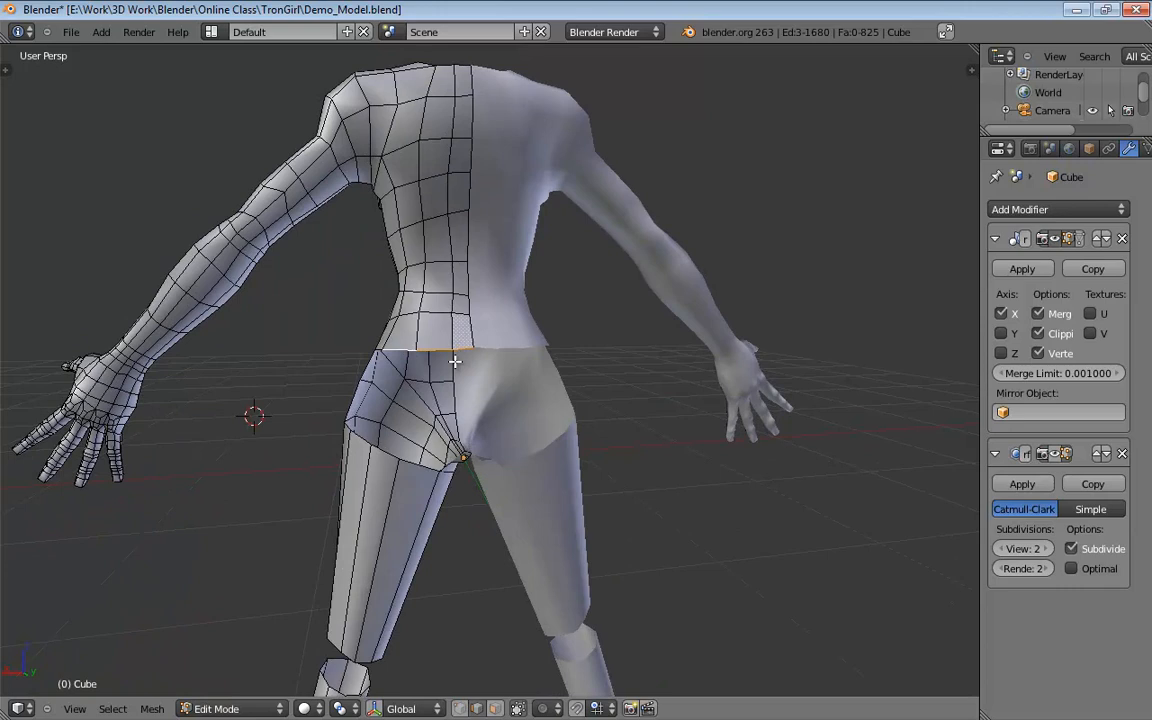
key(e)
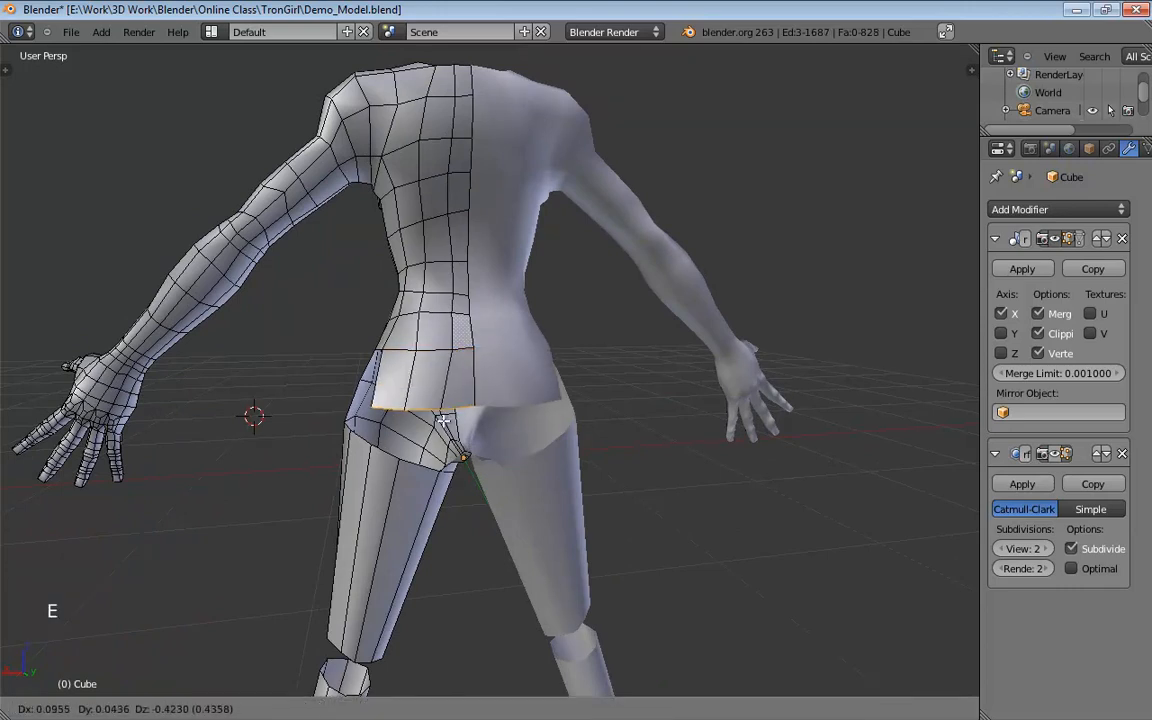
click(441, 408)
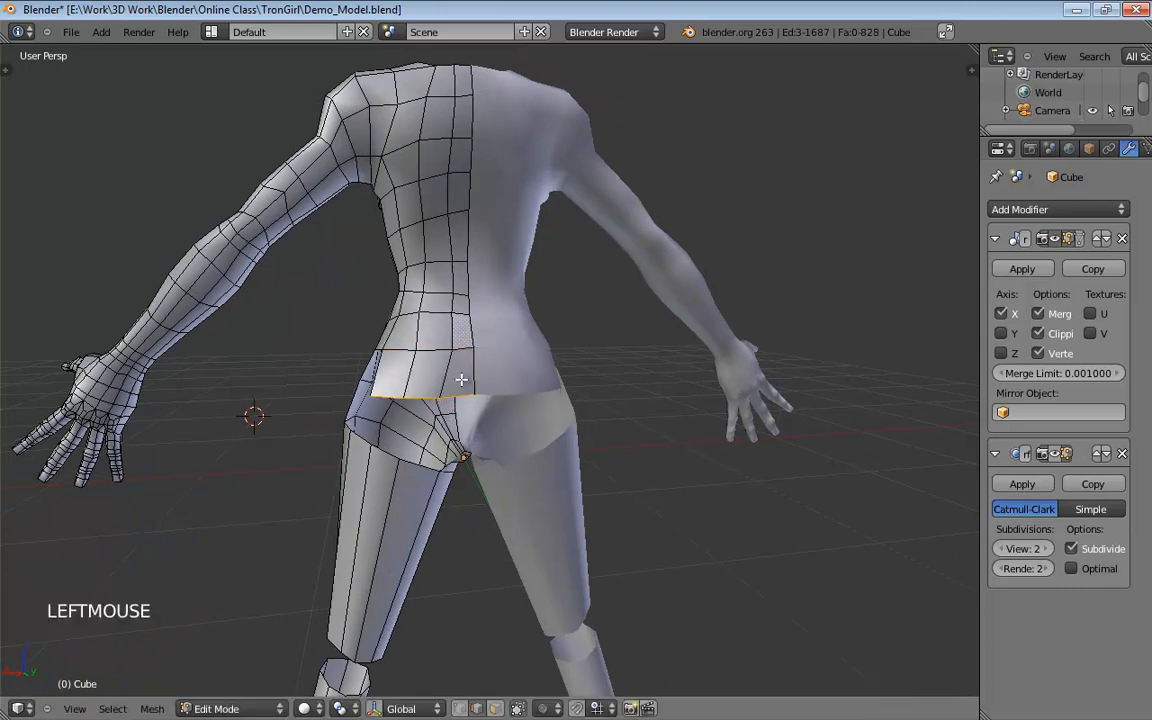
middle_drag(460, 380, 443, 352)
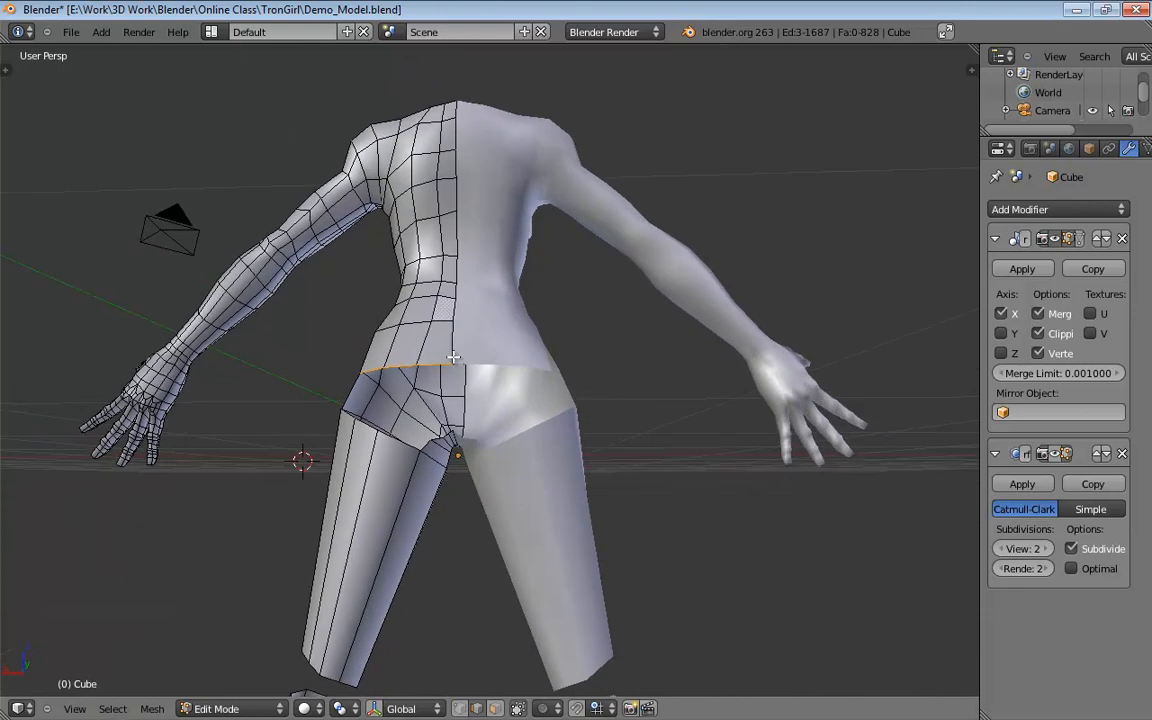
In vertex selection mode, lower the centre-line vertex of the extruded buttock strip and adjust its neighbouring border vertex.
key(ctrl+Tab)
click(454, 372)
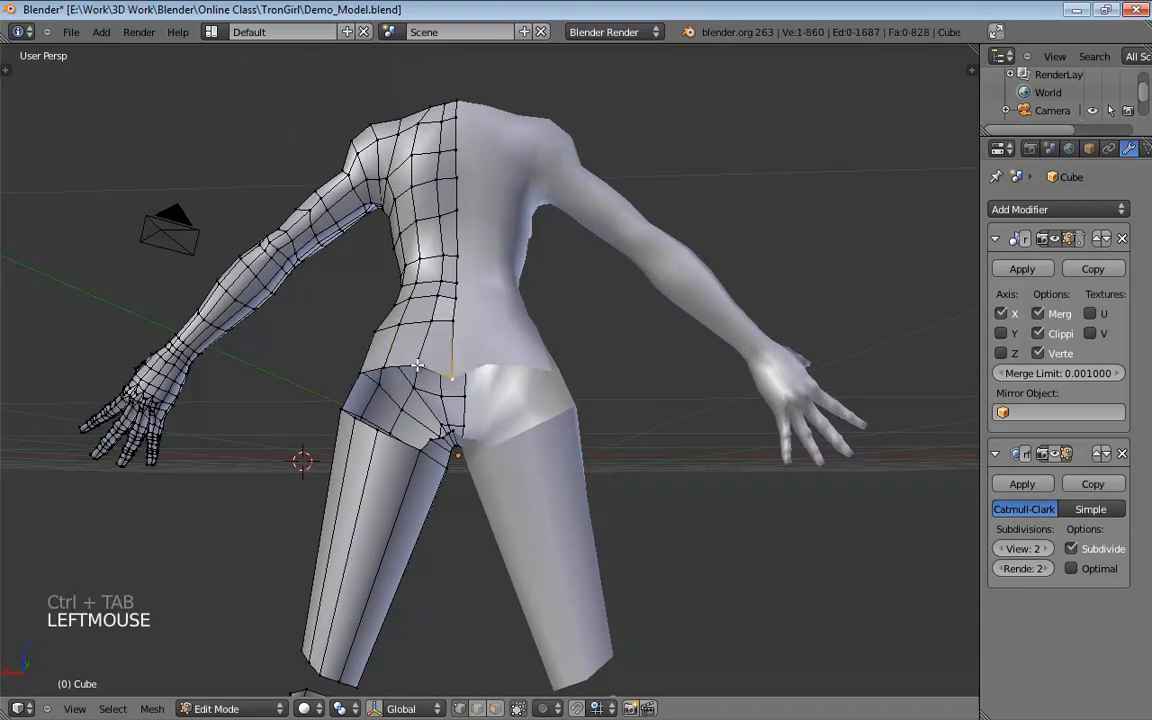
middle_drag(416, 370, 516, 369)
click(440, 357)
drag(516, 369, 501, 334)
middle_drag(501, 334, 550, 266)
click(447, 329)
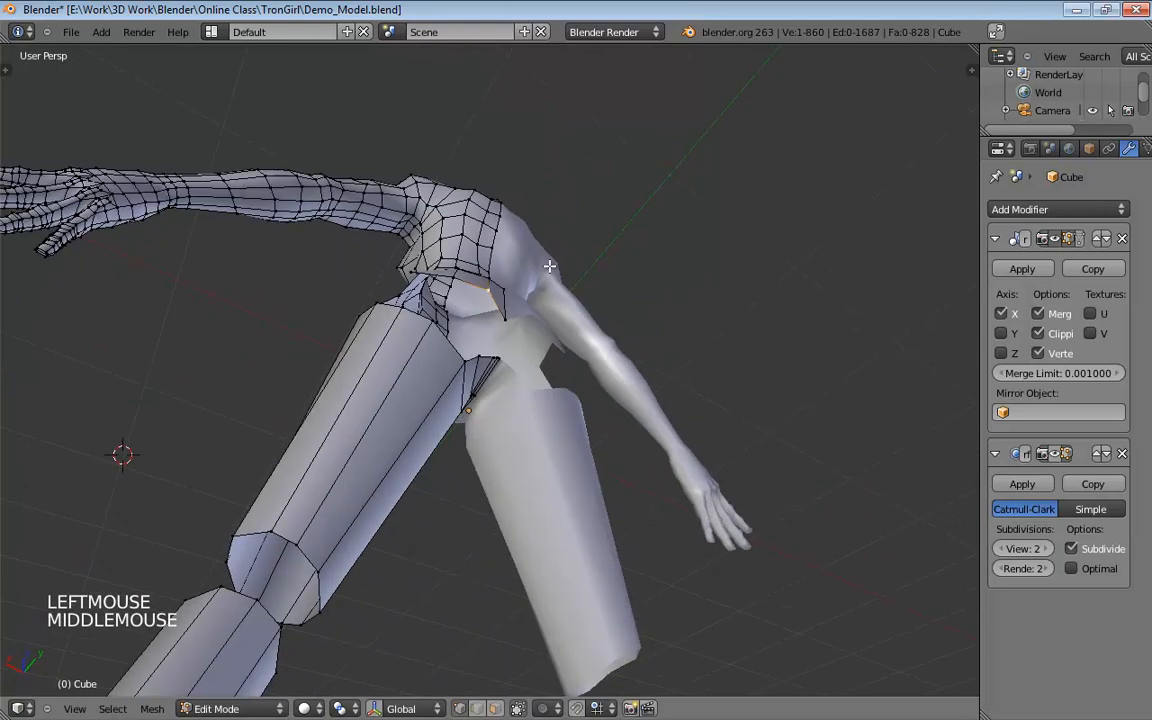
In the right orthographic view, move the strip's vertices outward to follow the buttock outline of the reference drawing.
key(KP_3)
key(KP_5)
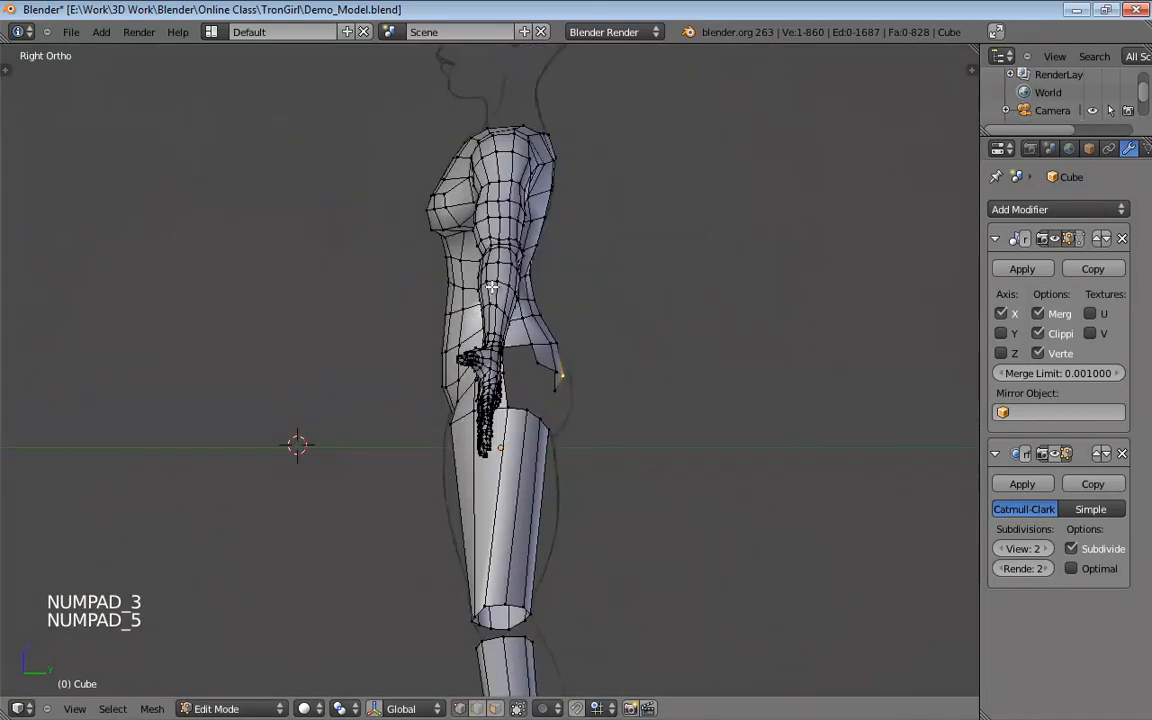
shift+middle_drag(635, 341, 519, 352)
scroll(378, 360, up, 6)
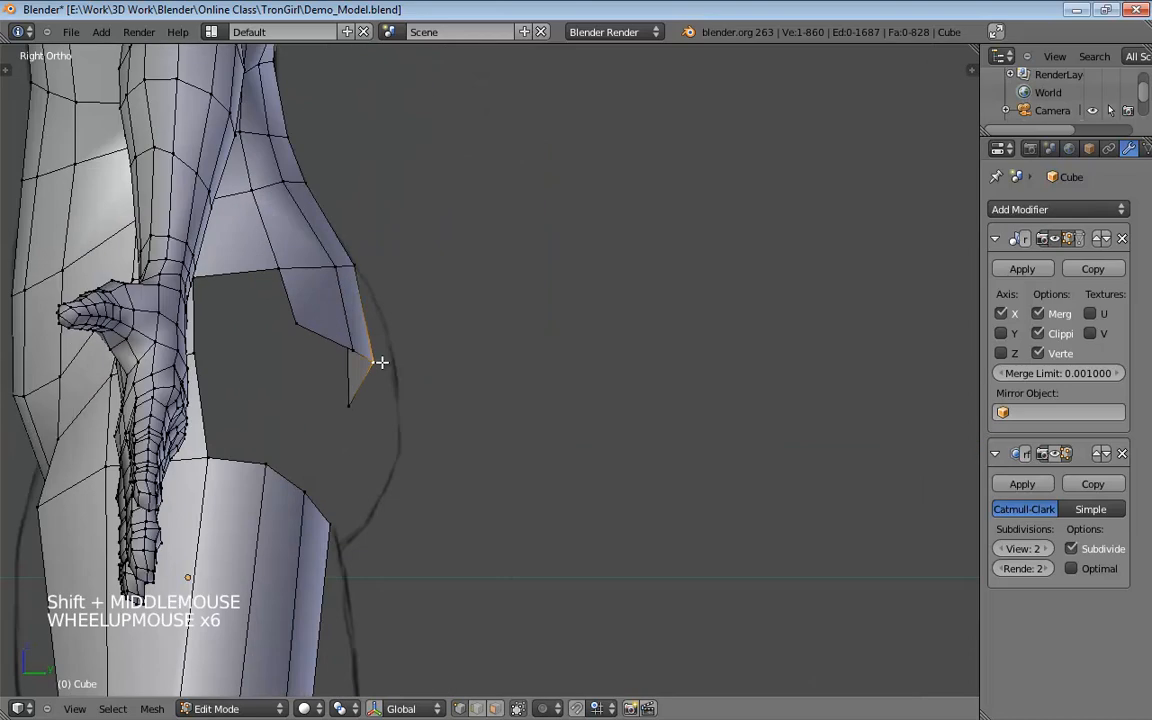
click(388, 356)
drag(351, 347, 380, 333)
drag(351, 403, 393, 356)
drag(359, 263, 368, 259)
drag(401, 352, 414, 352)
In edge selection mode, select the three edges along the strip's lower border and extrude them down over the buttock.
middle_drag(491, 324, 458, 377)
scroll(322, 371, down, 4)
key(KP_5)
scroll(354, 345, up, 3)
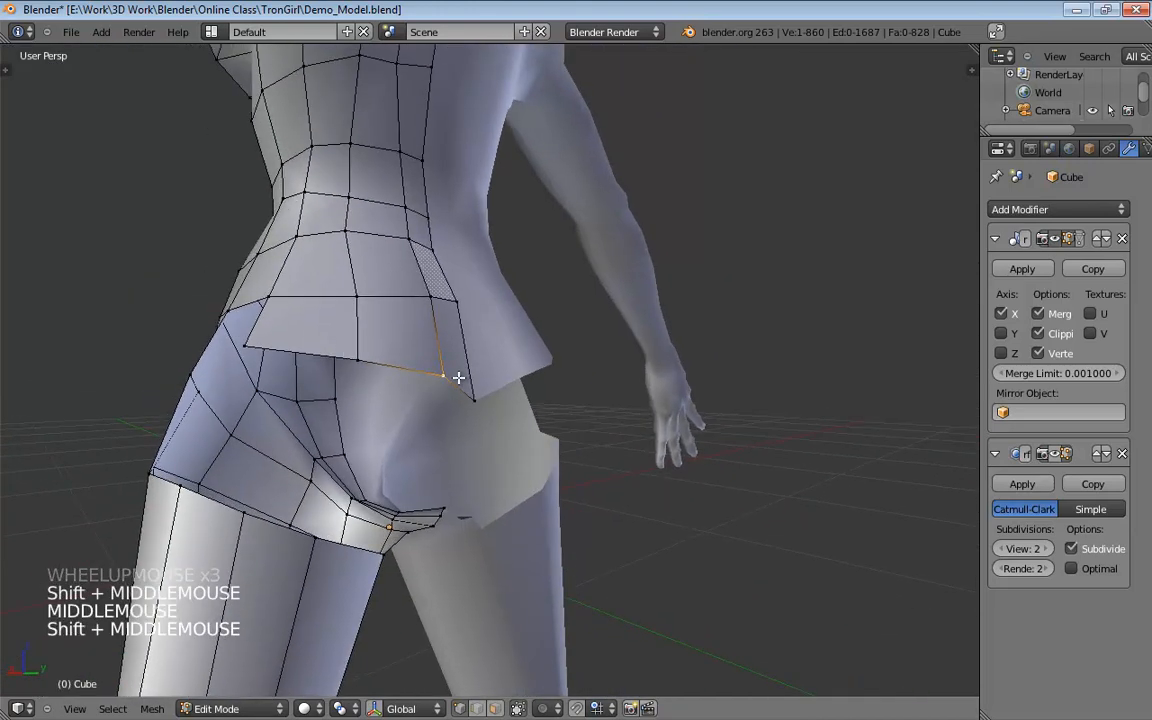
key(ctrl+Tab)
click(406, 373)
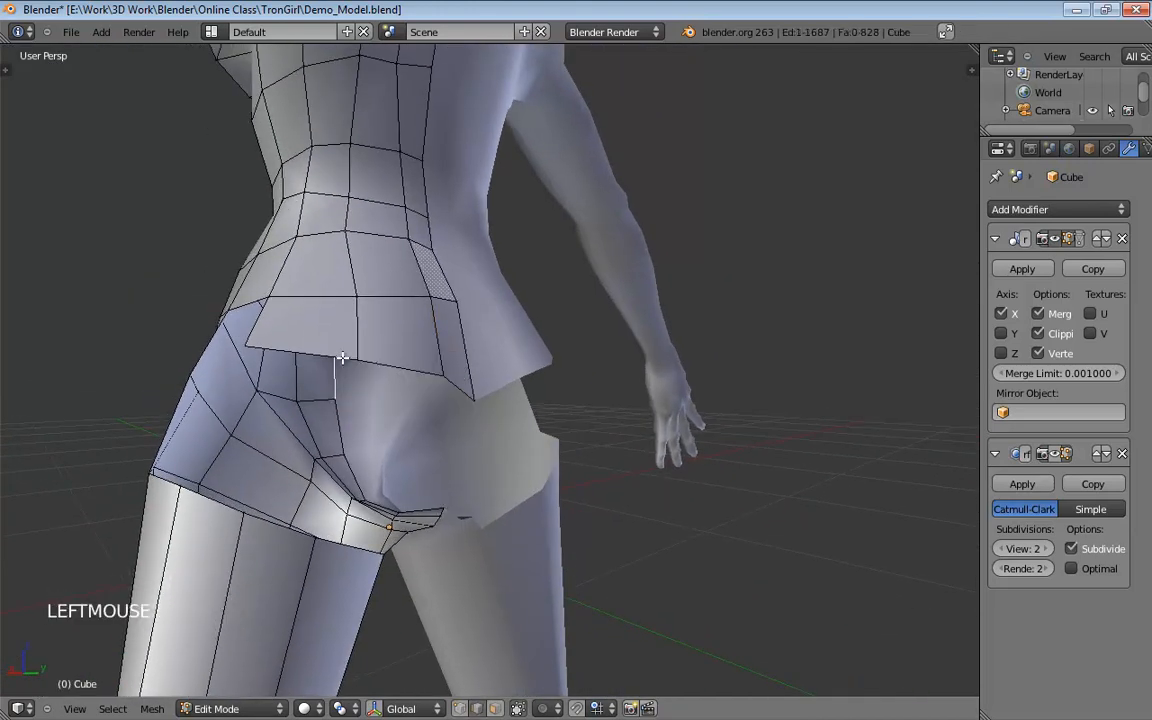
shift+click(456, 386)
middle_drag(456, 386, 470, 395)
scroll(480, 397, down, 2)
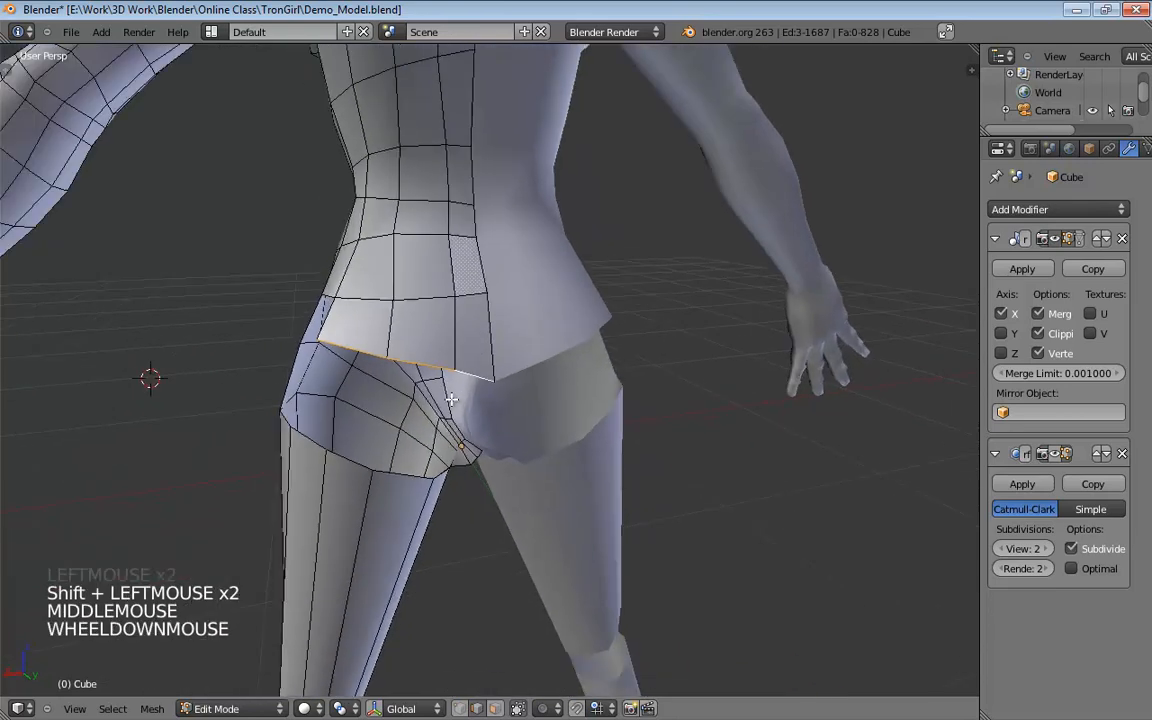
key(e)
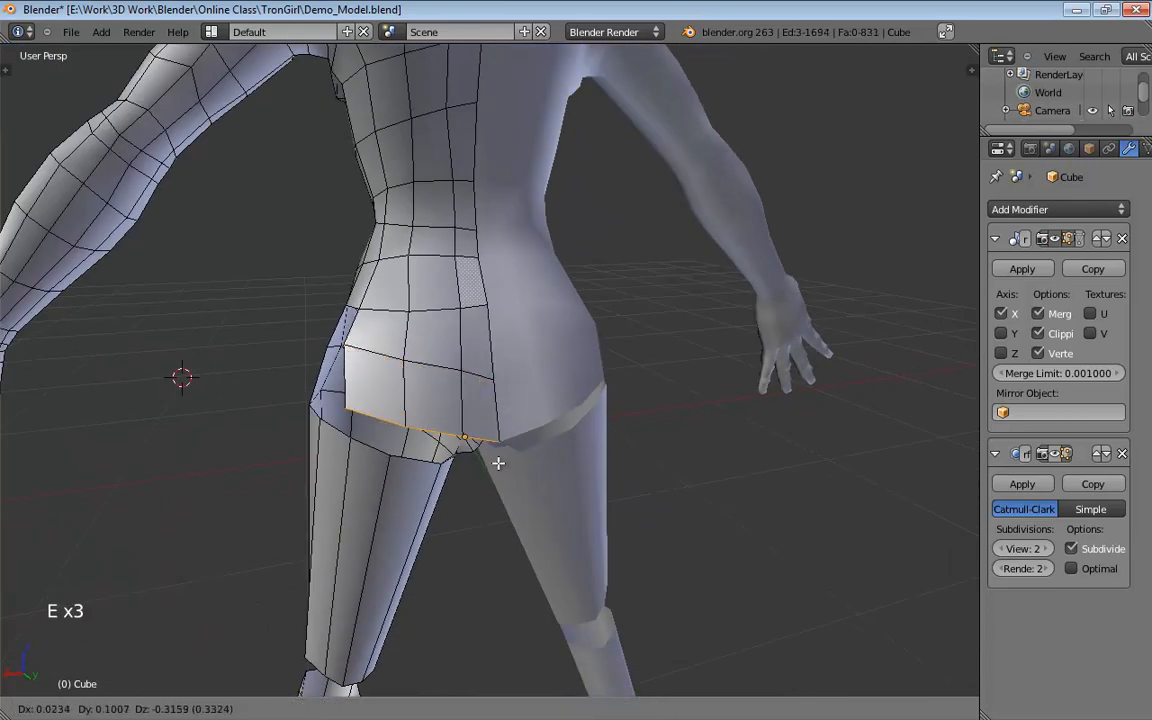
click(498, 463)
In vertex selection mode, pull the new strip's centre-line vertex down towards the crotch.
middle_drag(498, 463, 501, 391)
key(ctrl+Tab)
click(503, 468)
drag(503, 436, 496, 475)
middle_drag(496, 475, 514, 544)
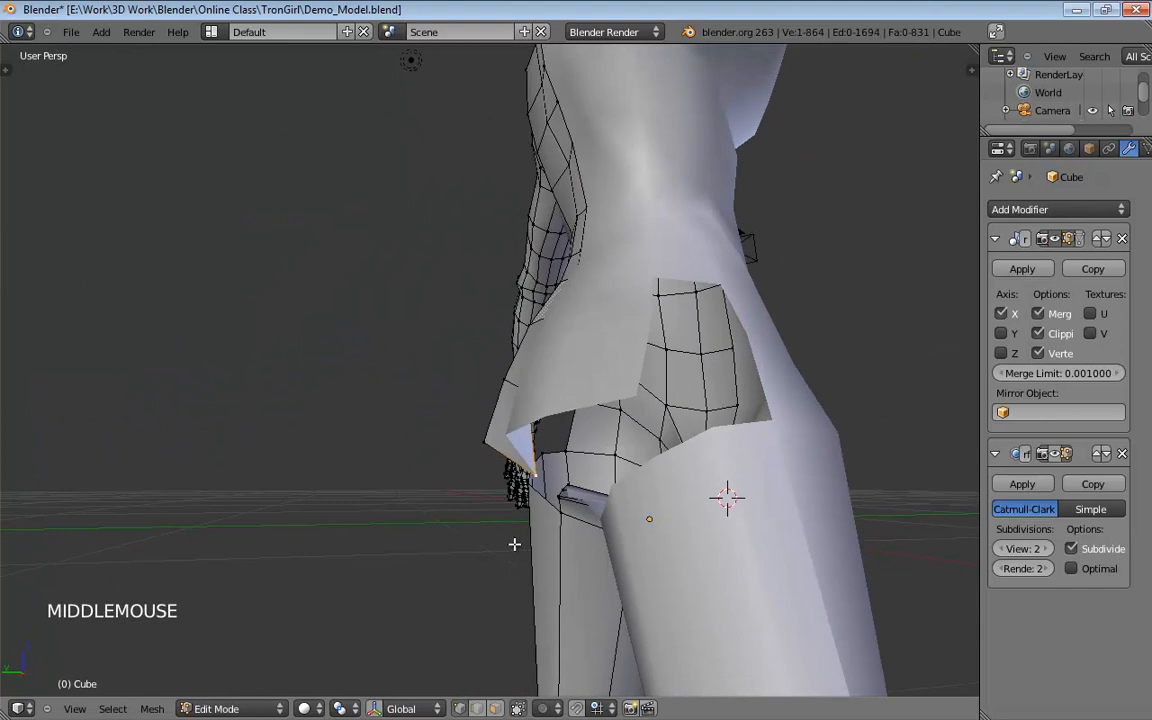
In the right orthographic wireframe view, fit the new strip's lower border vertices to the reference buttock outline.
key(KP_3)
key(KP_5)
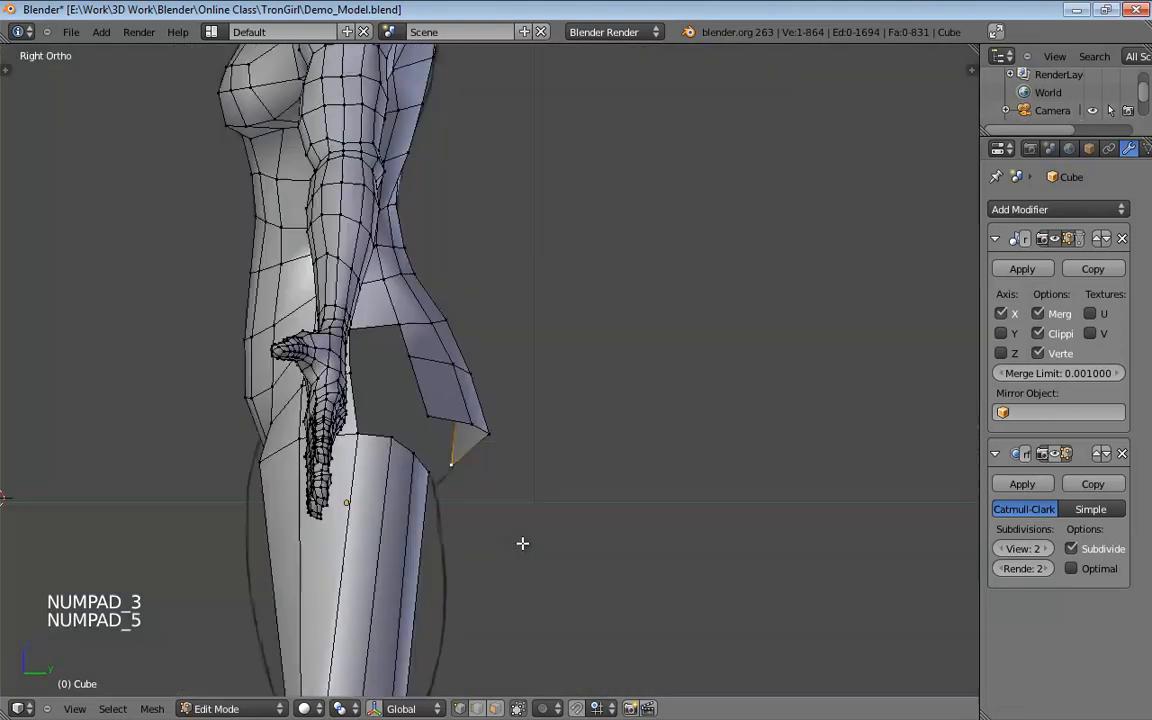
key(z)
shift+middle_drag(535, 514, 555, 477)
scroll(555, 477, up, 2)
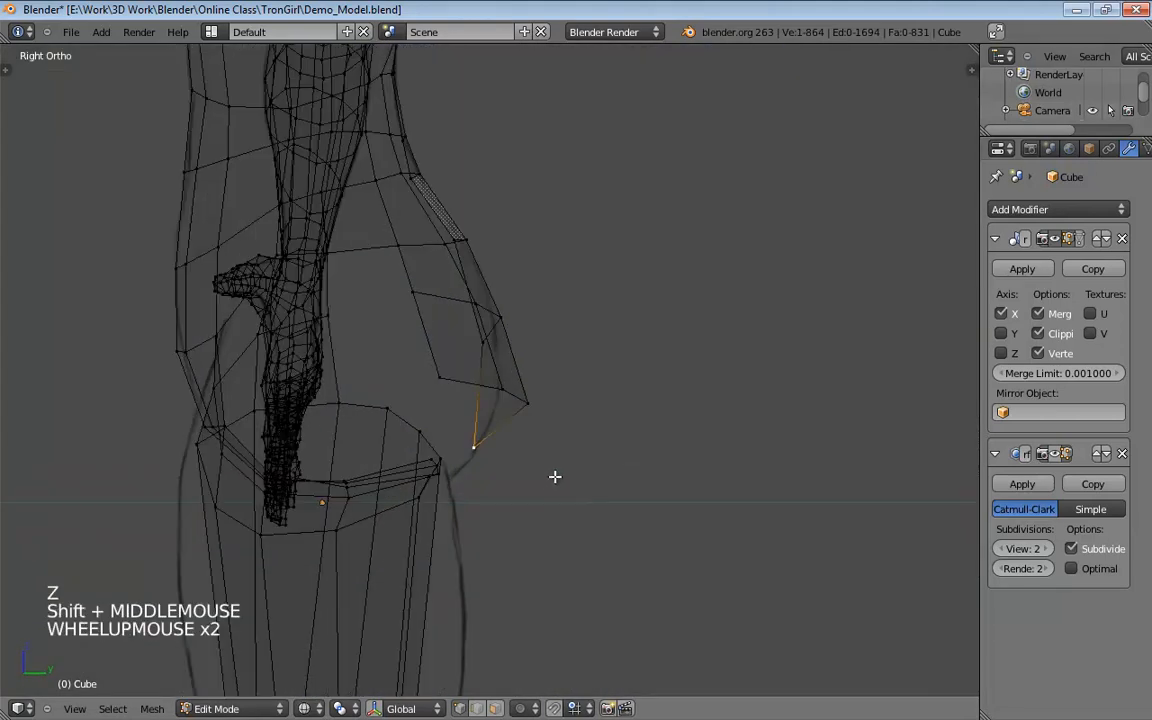
drag(441, 378, 380, 373)
mouse_move(477, 394)
mouse_down()
mouse_move(458, 391)
mouse_move(498, 401)
mouse_move(472, 385)
mouse_up()
middle_drag(496, 411, 405, 397)
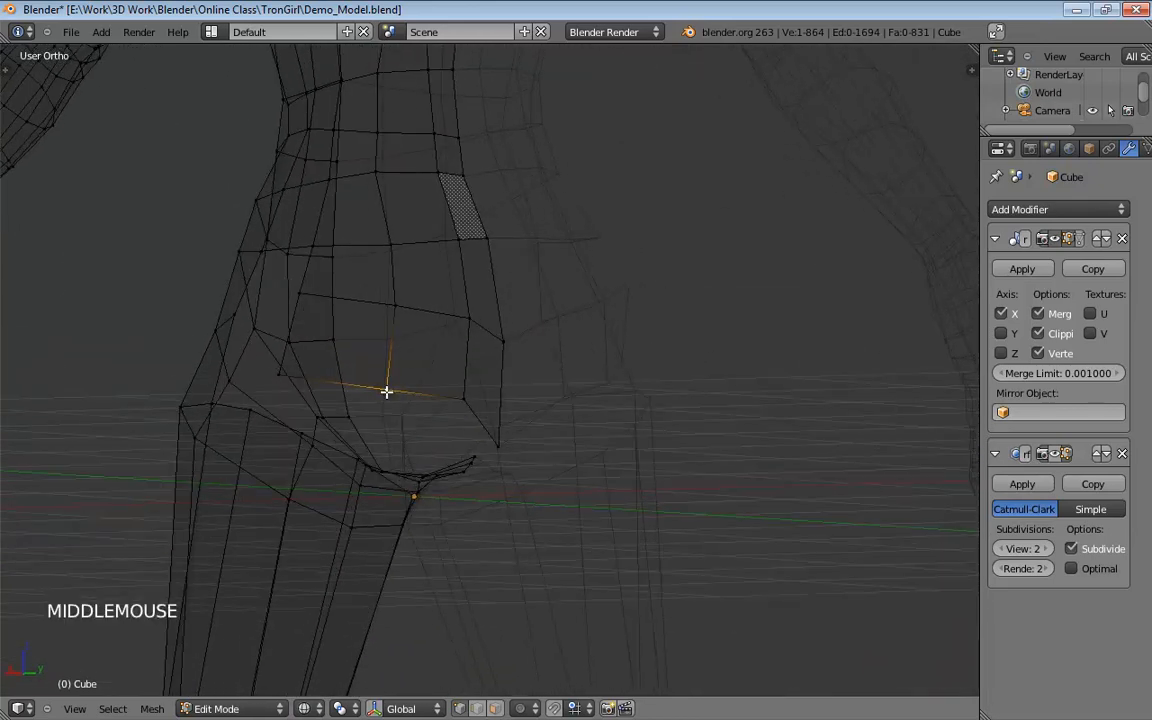
Back in solid perspective view, raise the lower border vertices of the buttock strip to form a rounded border.
key(KP_5)
key(z)
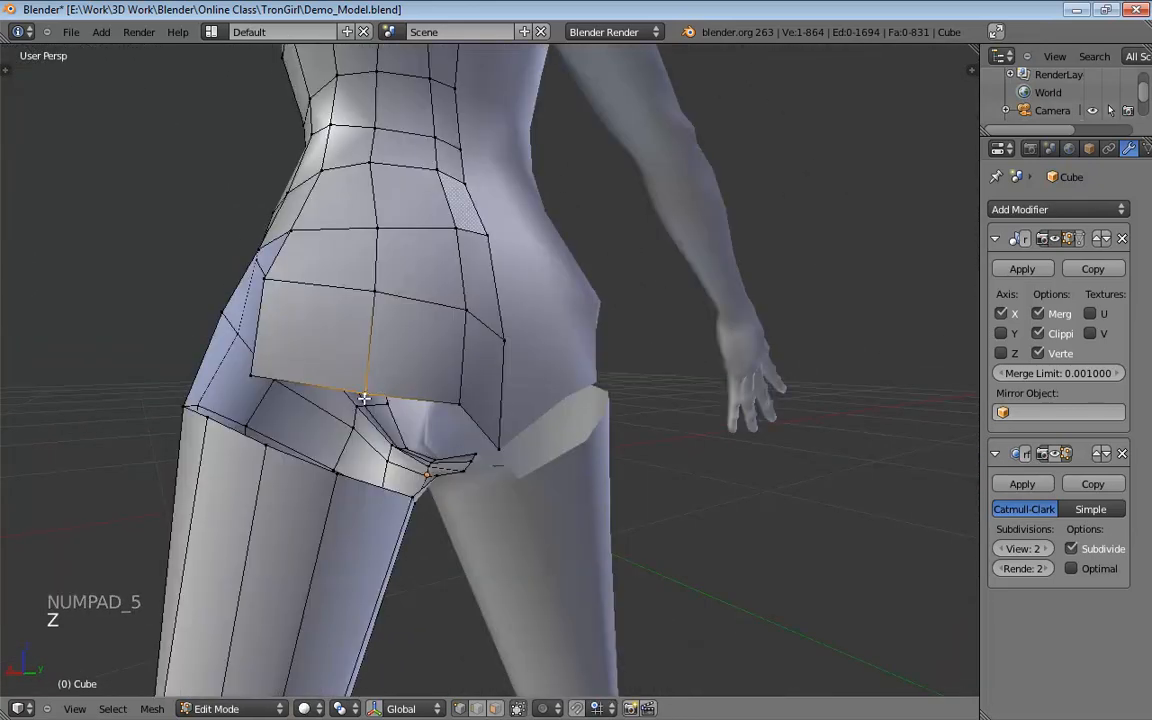
middle_drag(386, 392, 290, 355)
drag(266, 352, 277, 342)
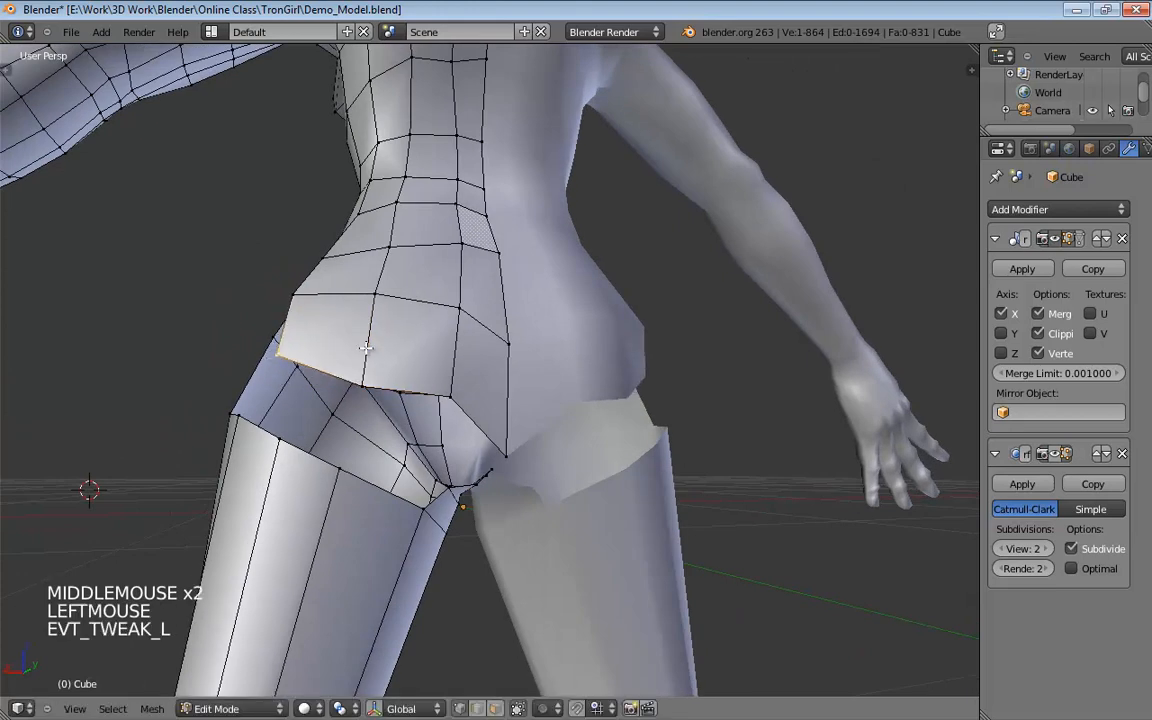
drag(363, 370, 376, 338)
middle_drag(400, 352, 456, 385)
drag(456, 385, 458, 378)
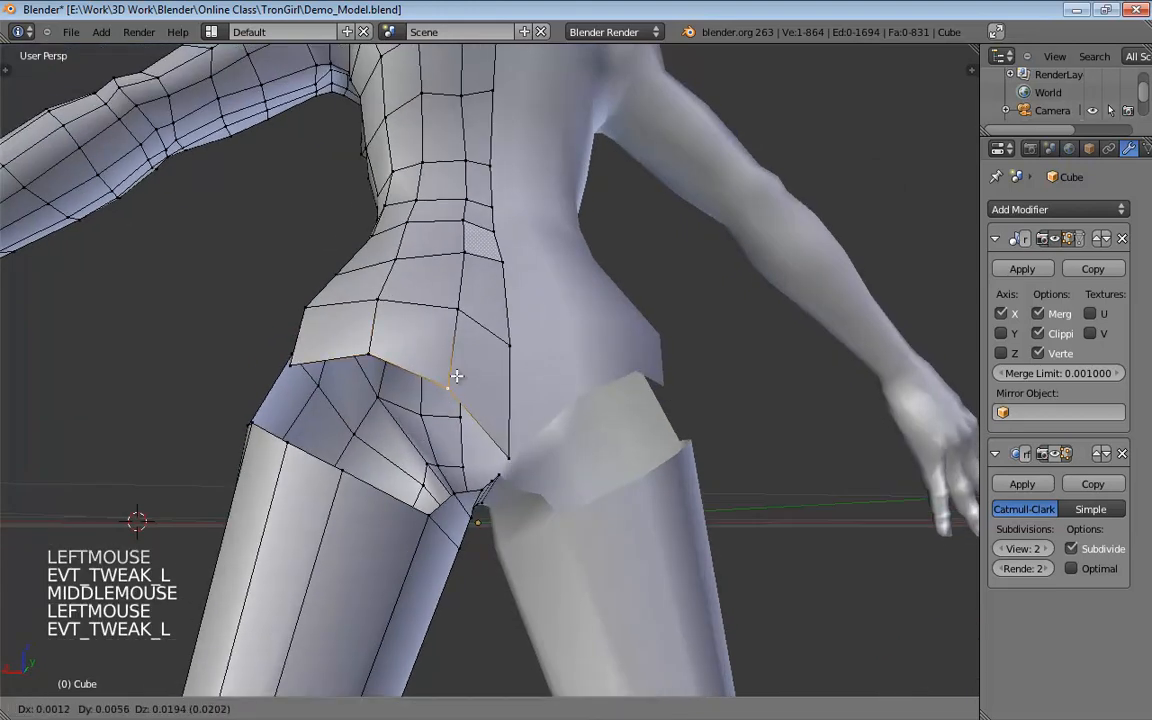
middle_drag(458, 378, 337, 429)
Show the Subdivision Surface result in the viewport and move the outer corner vertex of the buttock strip inward.
scroll(504, 350, down, 2)
scroll(337, 429, down, 2)
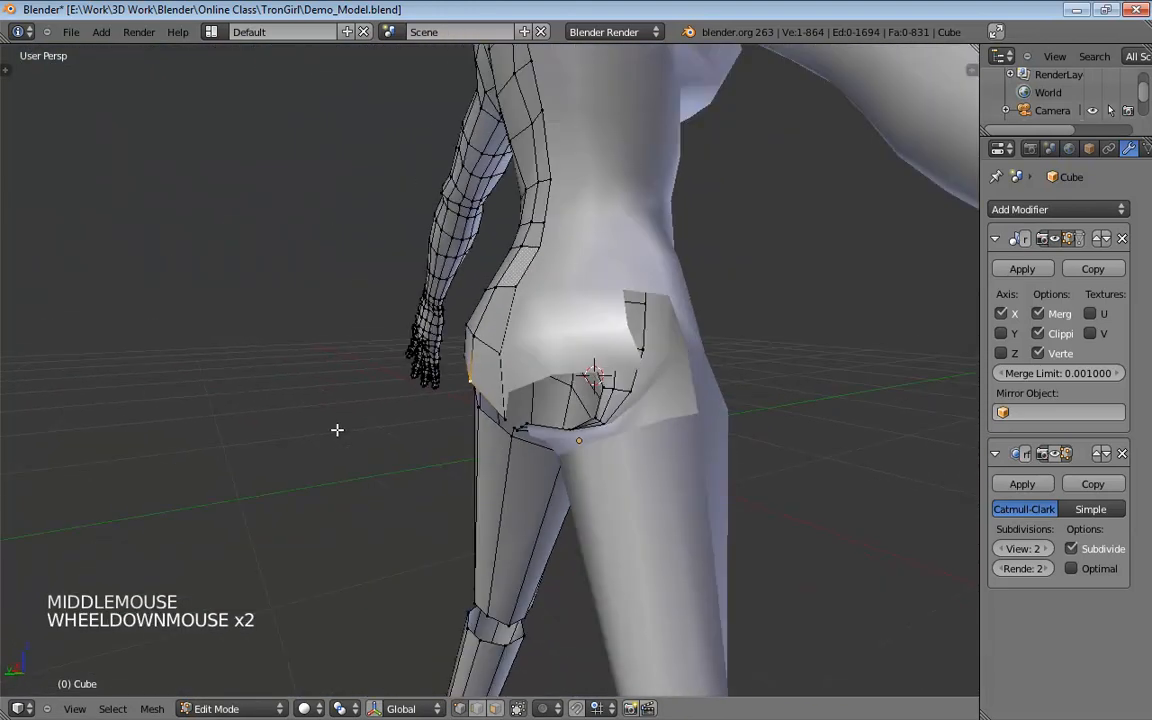
click(1054, 453)
middle_drag(800, 410, 556, 358)
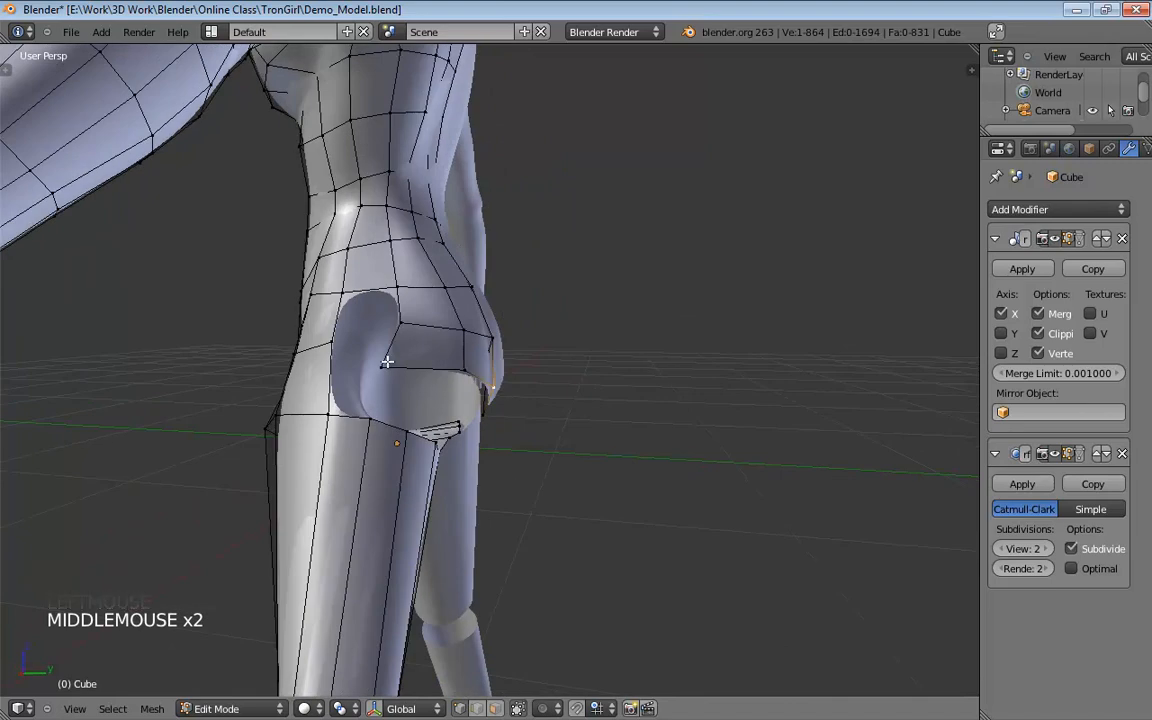
drag(386, 362, 408, 367)
mouse_move(408, 367)
middle_down()
mouse_move(342, 314)
mouse_move(293, 321)
mouse_move(427, 367)
middle_up()
Inspect the smoothed buttocks from behind and below, and hide the Subdivision Surface result in the viewport.
middle_drag(507, 416, 470, 360)
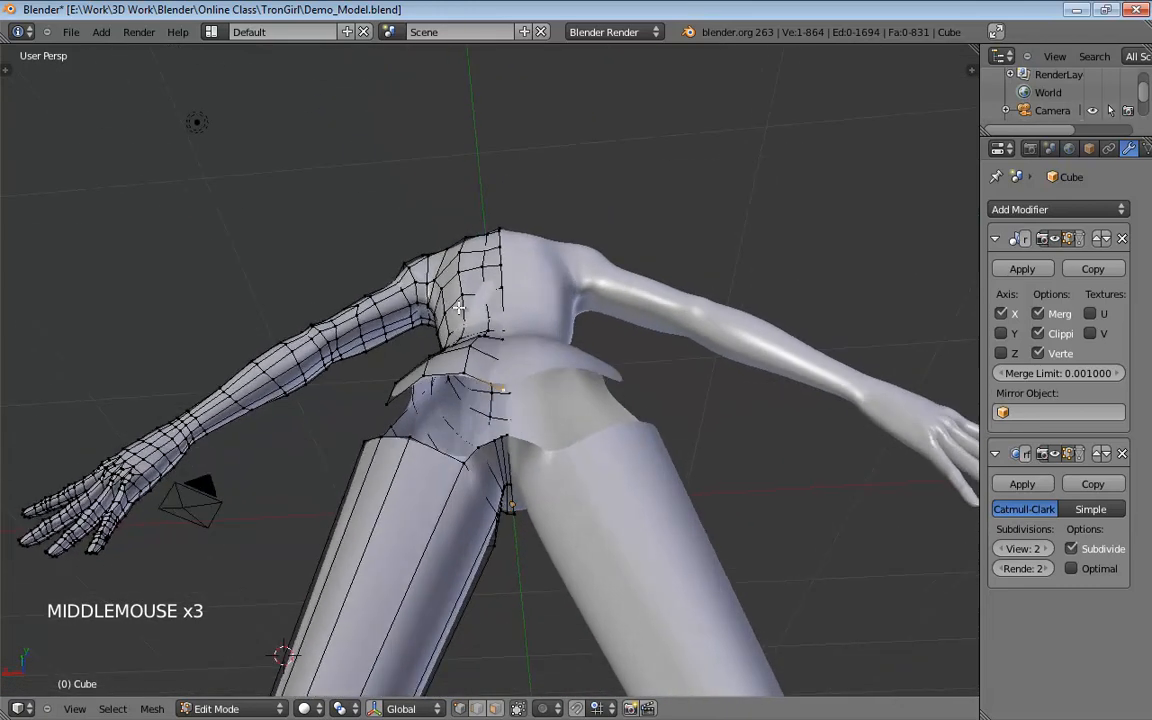
scroll(520, 460, up, 4)
mouse_move(520, 460)
middle_down()
mouse_move(534, 498)
mouse_move(530, 450)
middle_up()
middle_drag(530, 450, 559, 362)
click(1057, 449)
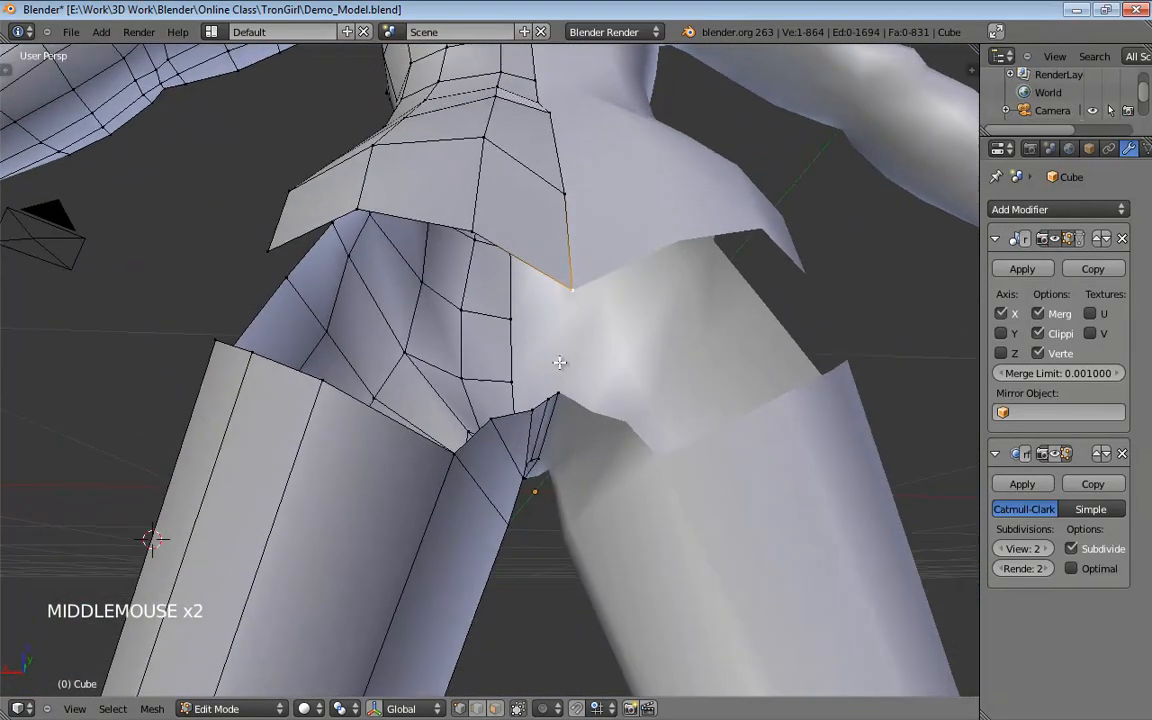
Reposition the vertices along the rear border of the crotch strip into a more even curve beneath the buttock.
middle_drag(496, 394, 553, 483)
scroll(475, 326, down, 2)
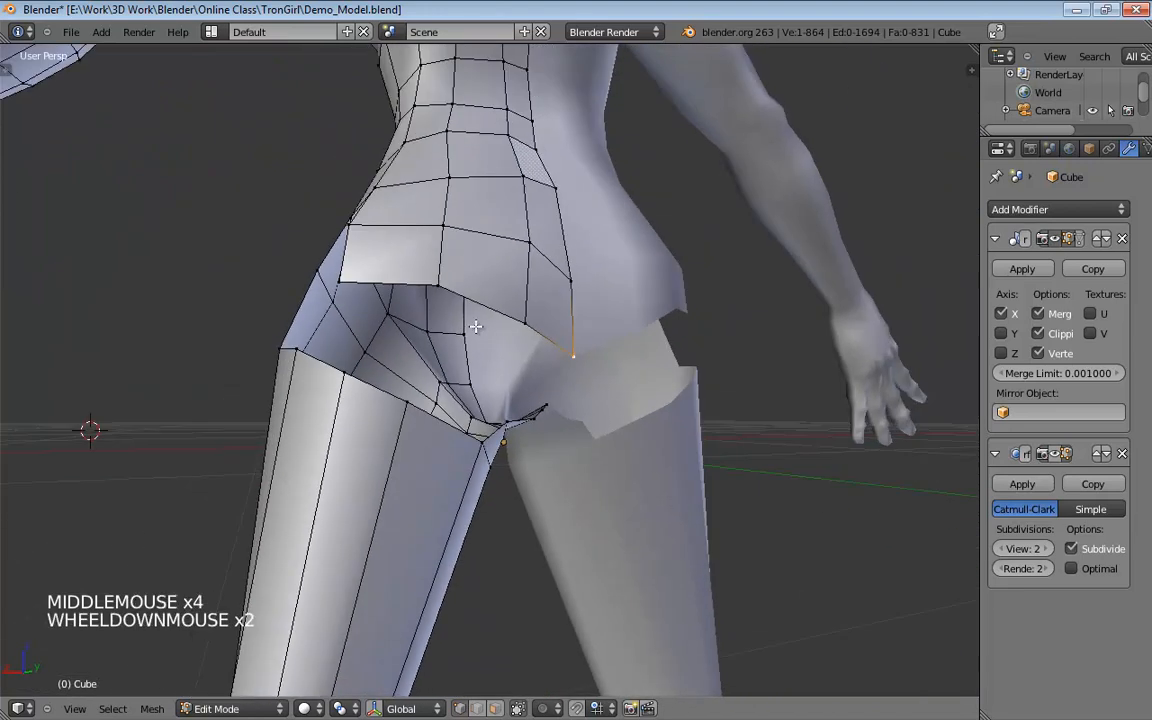
middle_drag(485, 357, 489, 404)
drag(489, 404, 470, 431)
middle_drag(470, 431, 450, 430)
scroll(450, 430, down, 4)
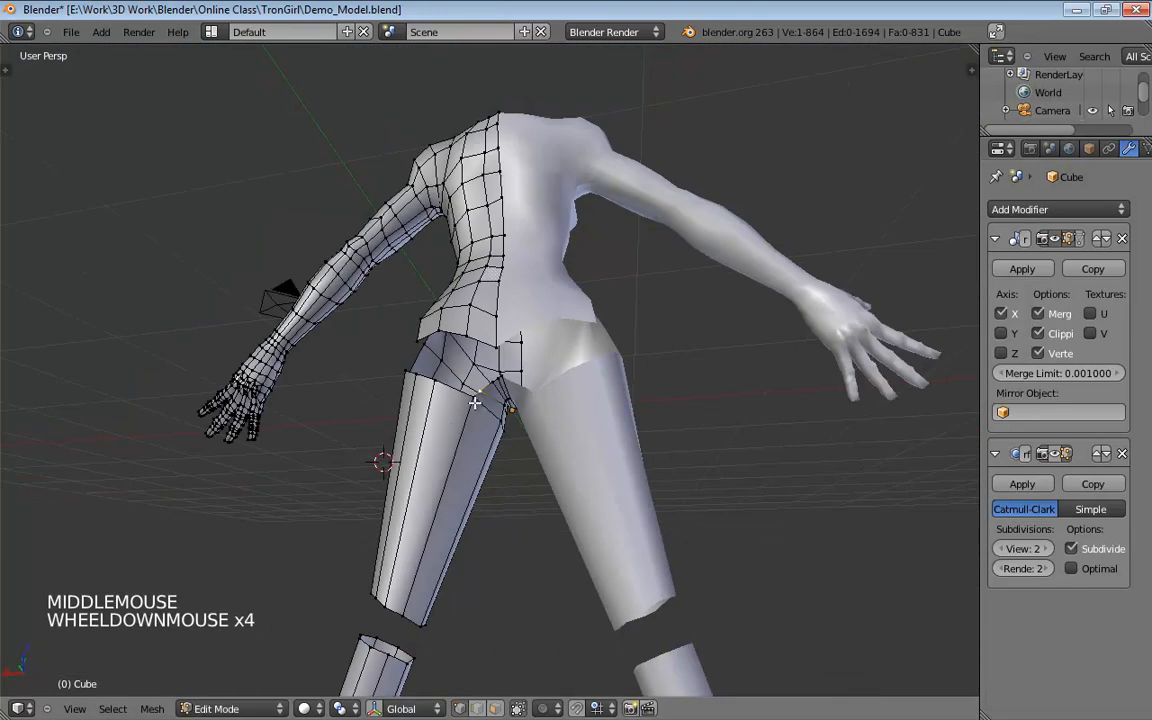
click(474, 402)
scroll(480, 385, up, 5)
middle_drag(480, 385, 503, 380)
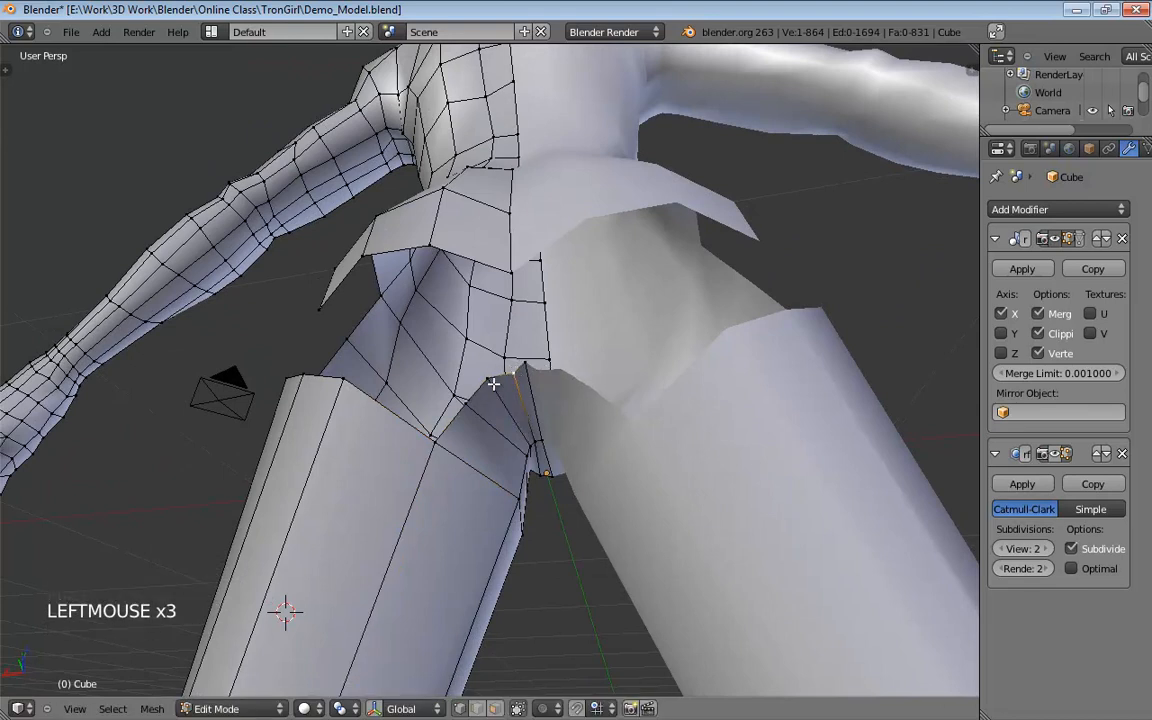
click(494, 402)
middle_drag(494, 402, 539, 392)
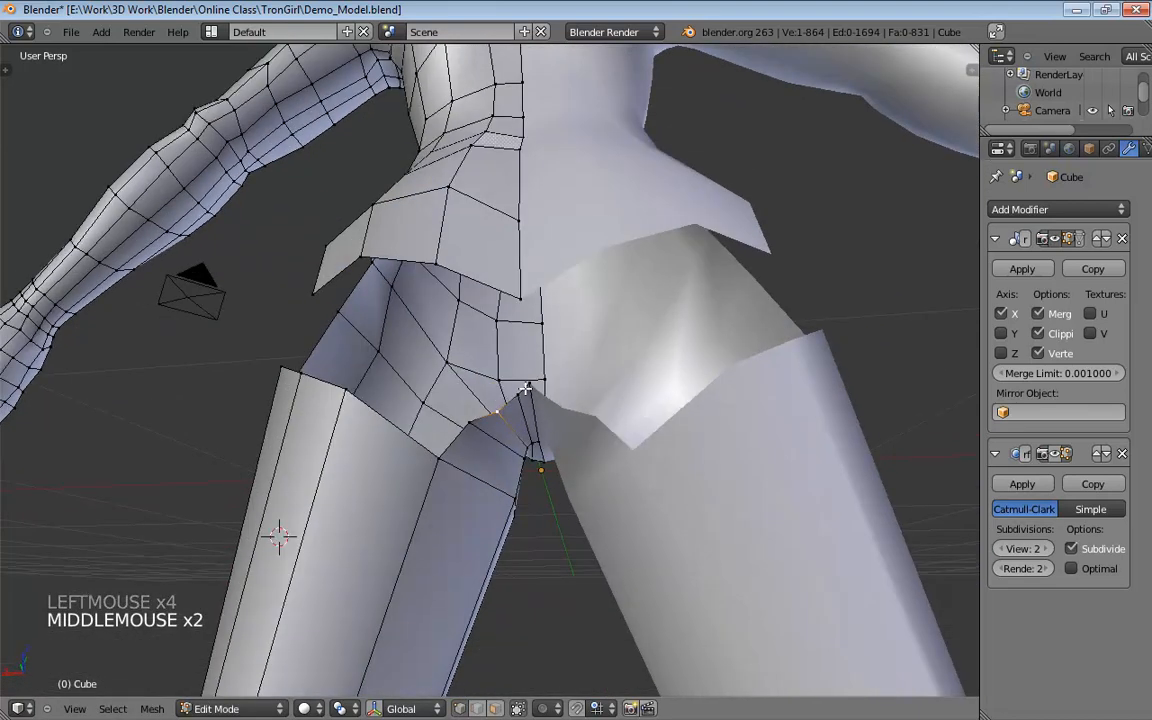
In edge selection mode, fill two faces joining the buttock strip's inner lower edges to the crotch border edges.
click(539, 392)
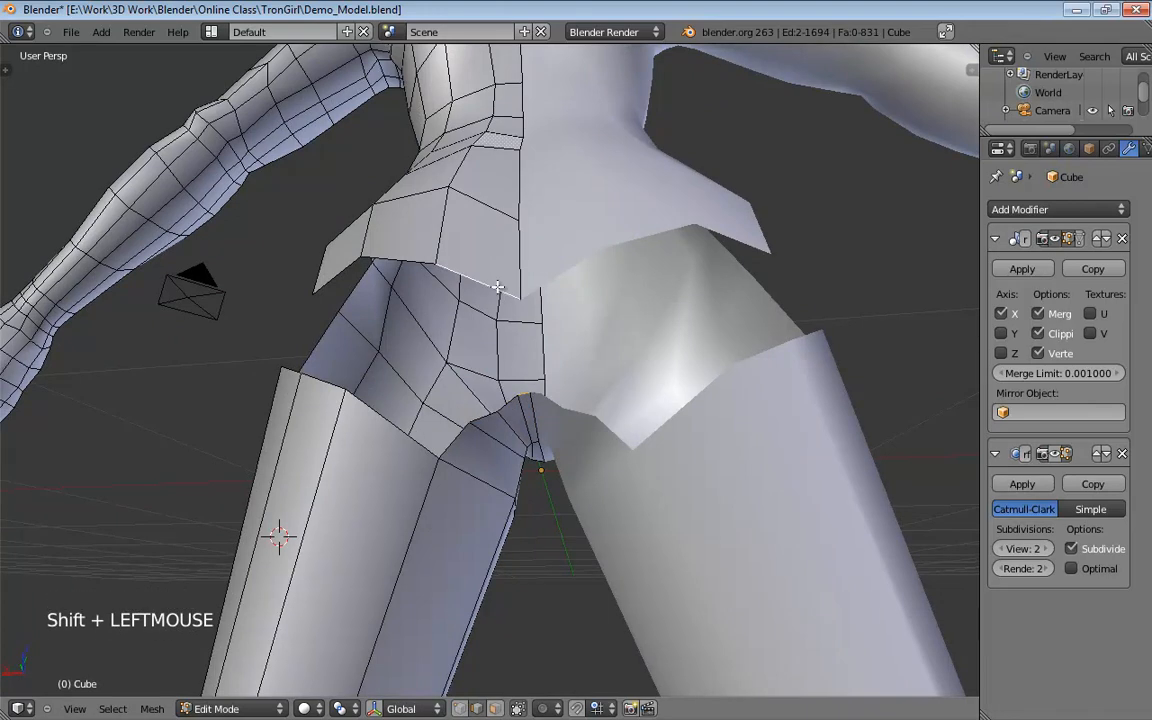
key(f)
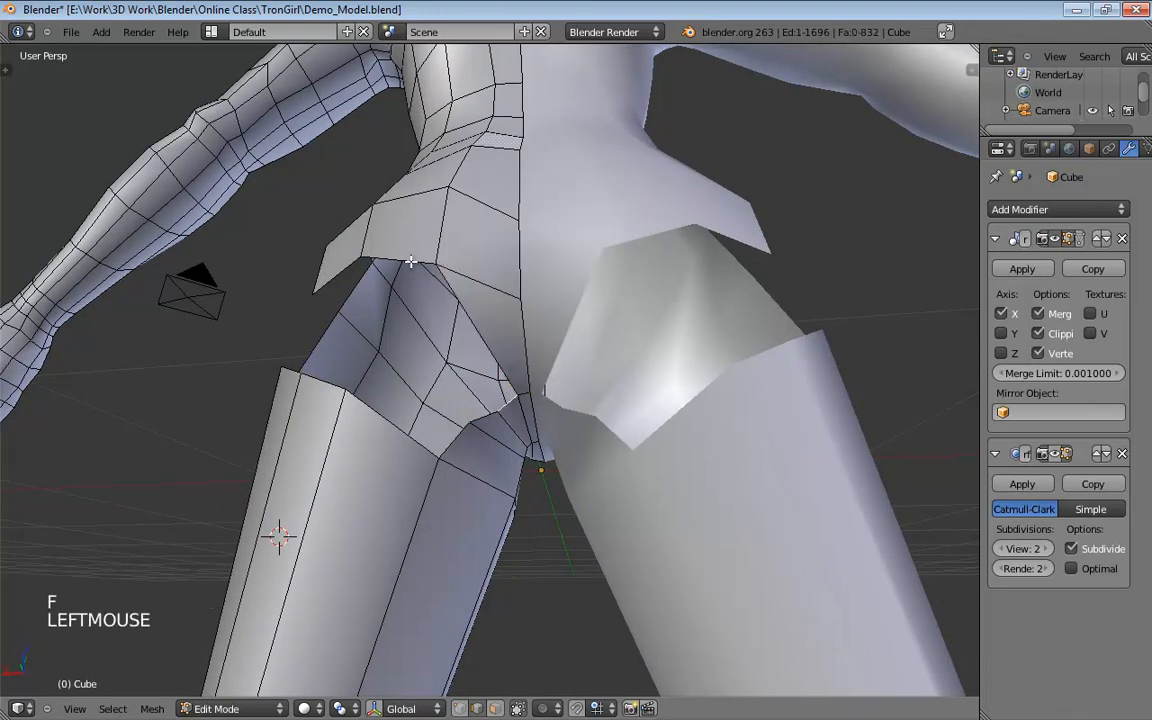
key(f)
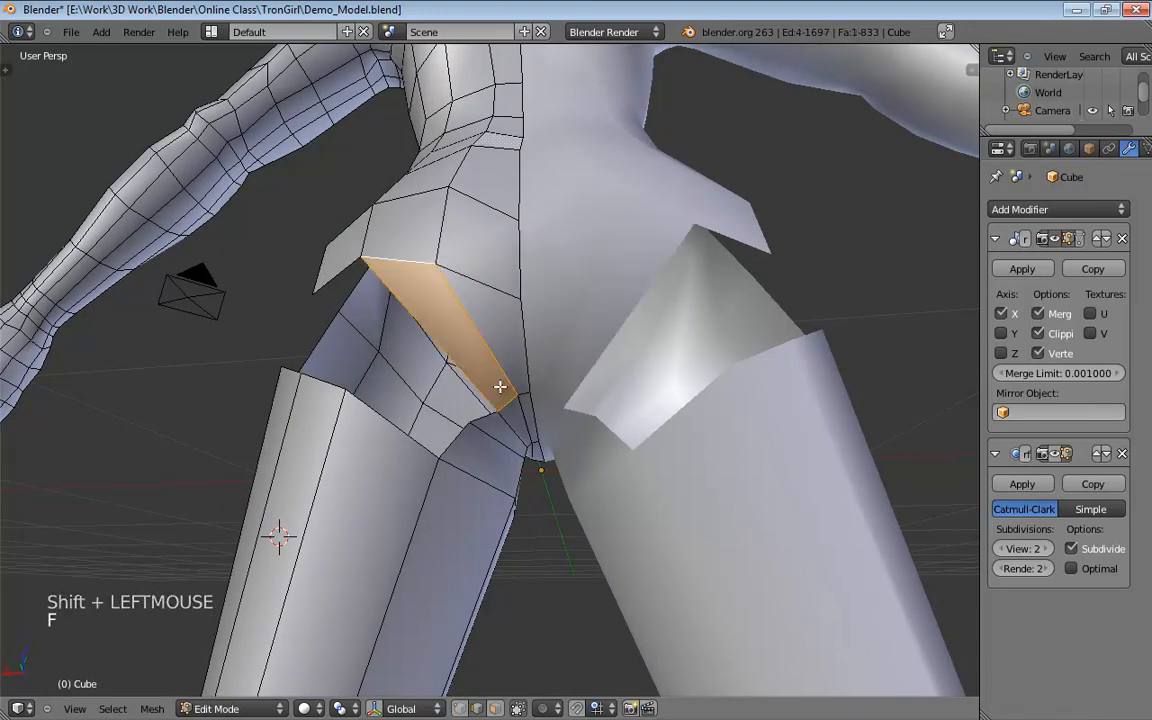
Add a horizontal loop cut across the two new faces between the buttock and the crotch.
middle_drag(501, 388, 586, 458)
scroll(555, 393, down, 1)
middle_drag(555, 393, 492, 354)
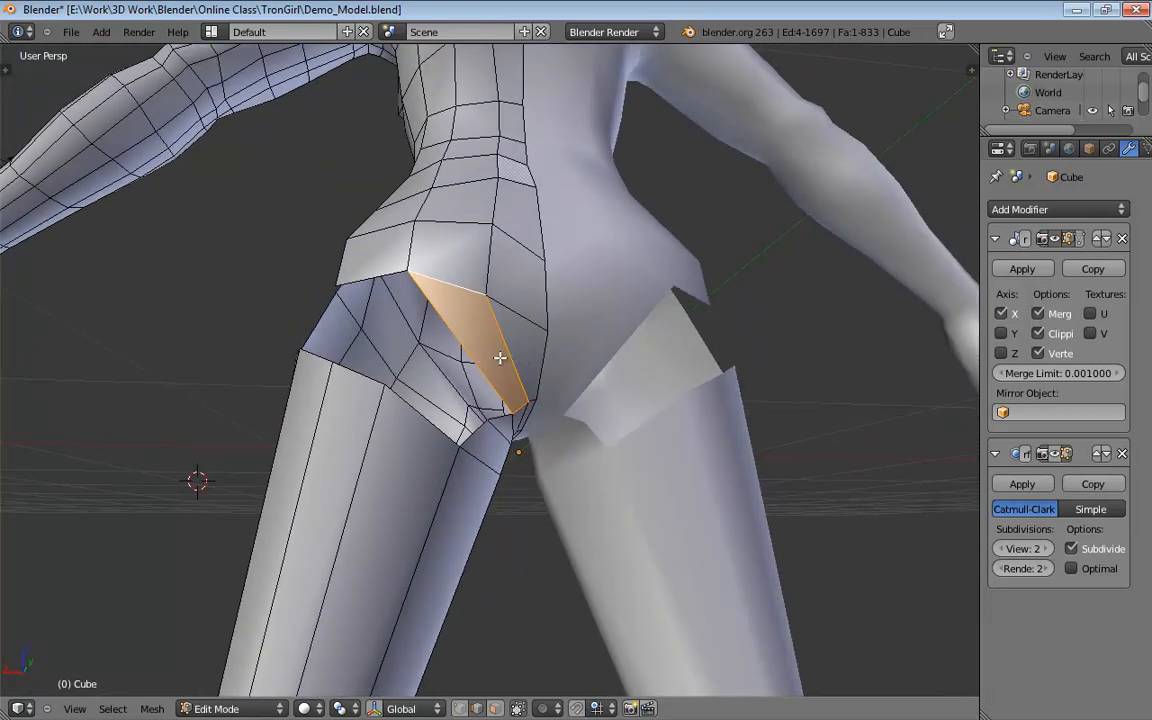
middle_drag(500, 357, 534, 365)
key(ctrl+r)
click(512, 342)
click(530, 355)
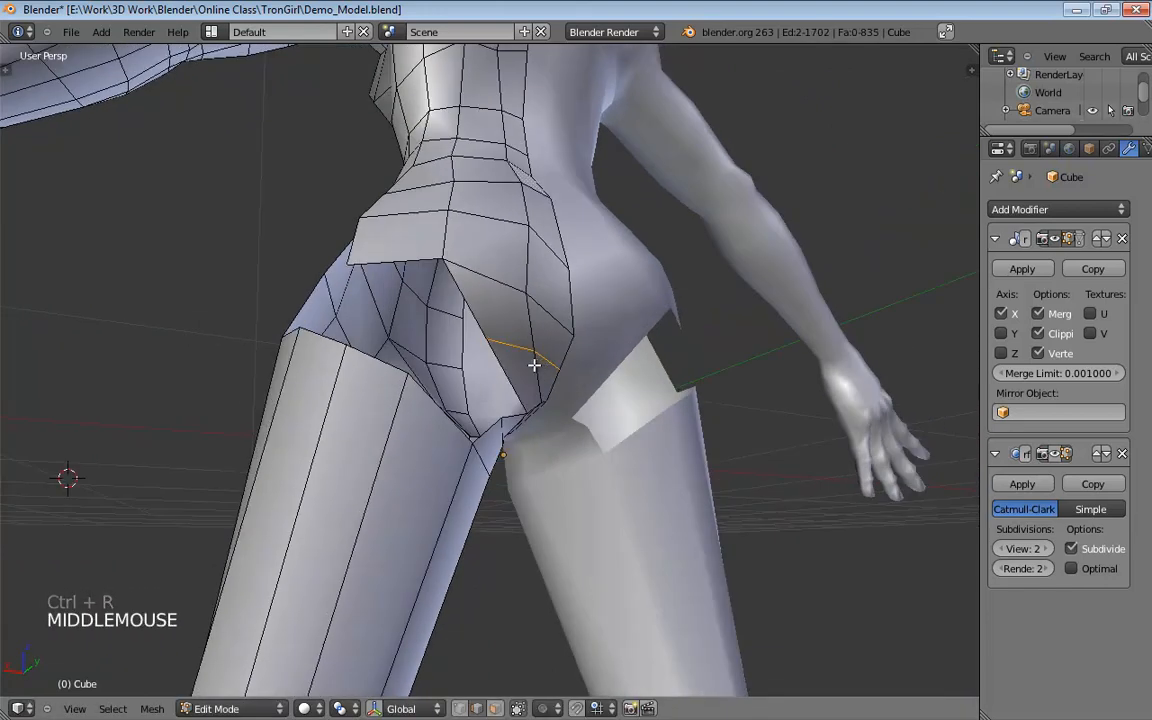
In vertex selection mode, move the new loop's vertices to round the underside of the buttock.
key(ctrl+Tab)
click(489, 350)
click(492, 365)
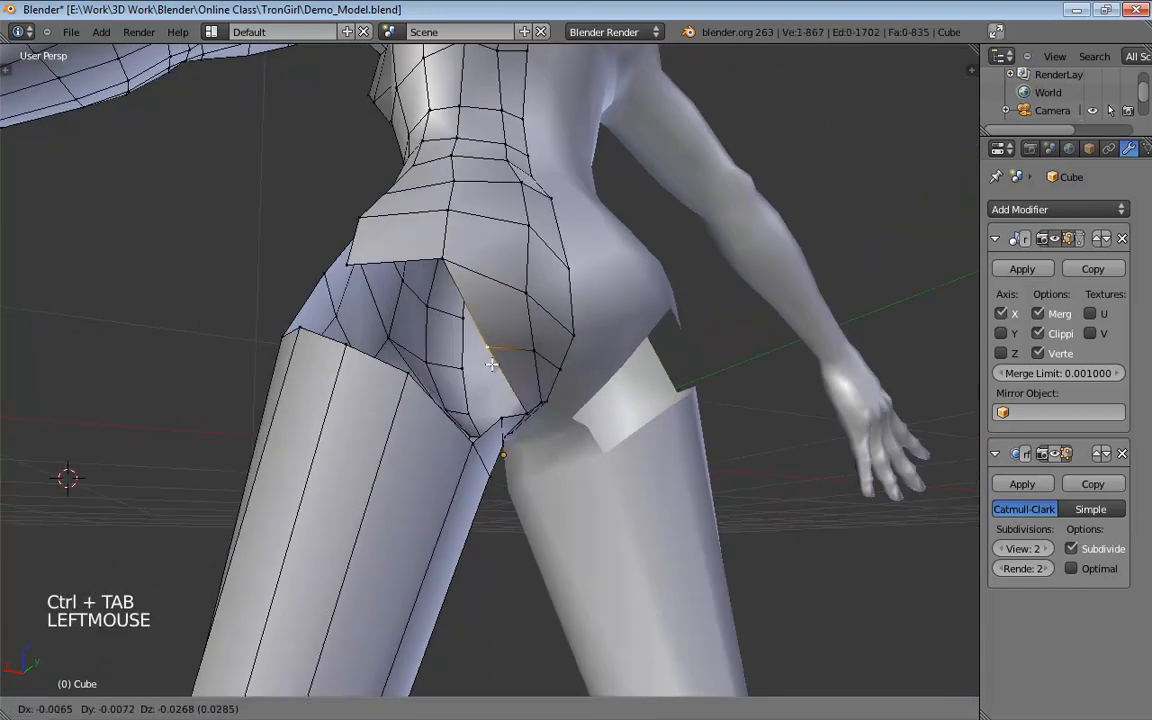
click(548, 357)
drag(547, 358, 542, 362)
Reposition the buttock's open border vertices outward to widen and round the lower buttock towards the hip.
middle_drag(543, 373, 484, 339)
click(496, 342)
drag(484, 339, 431, 314)
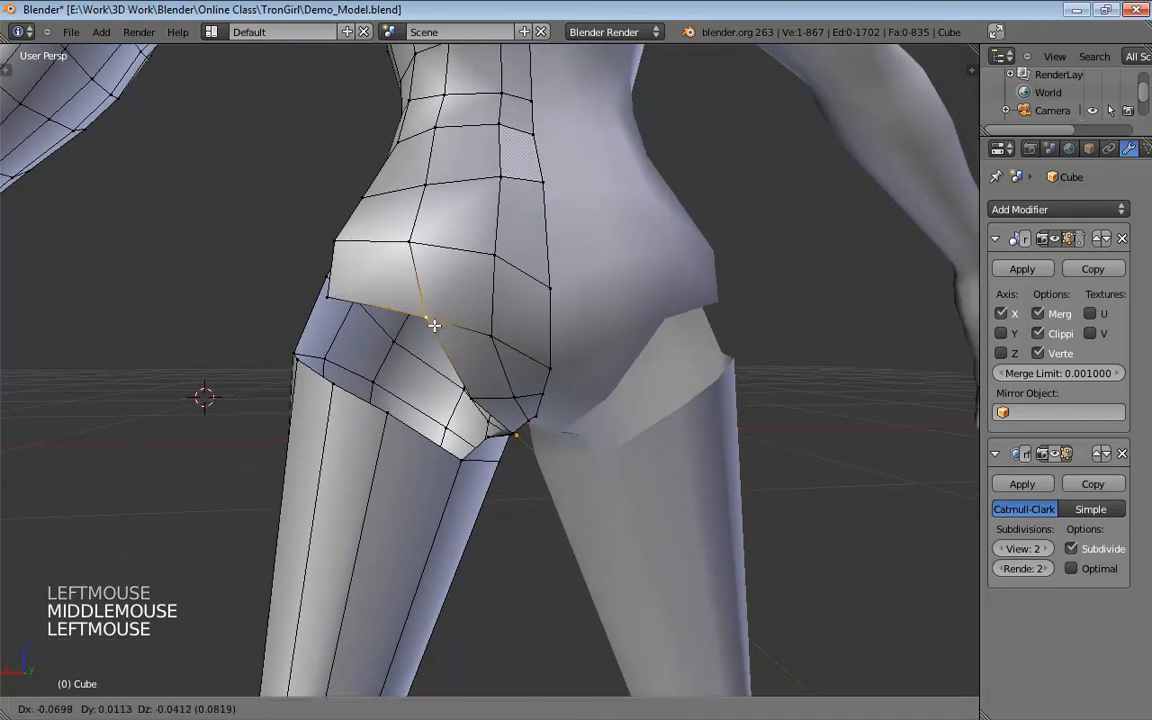
click(434, 325)
middle_drag(434, 325, 537, 481)
click(442, 321)
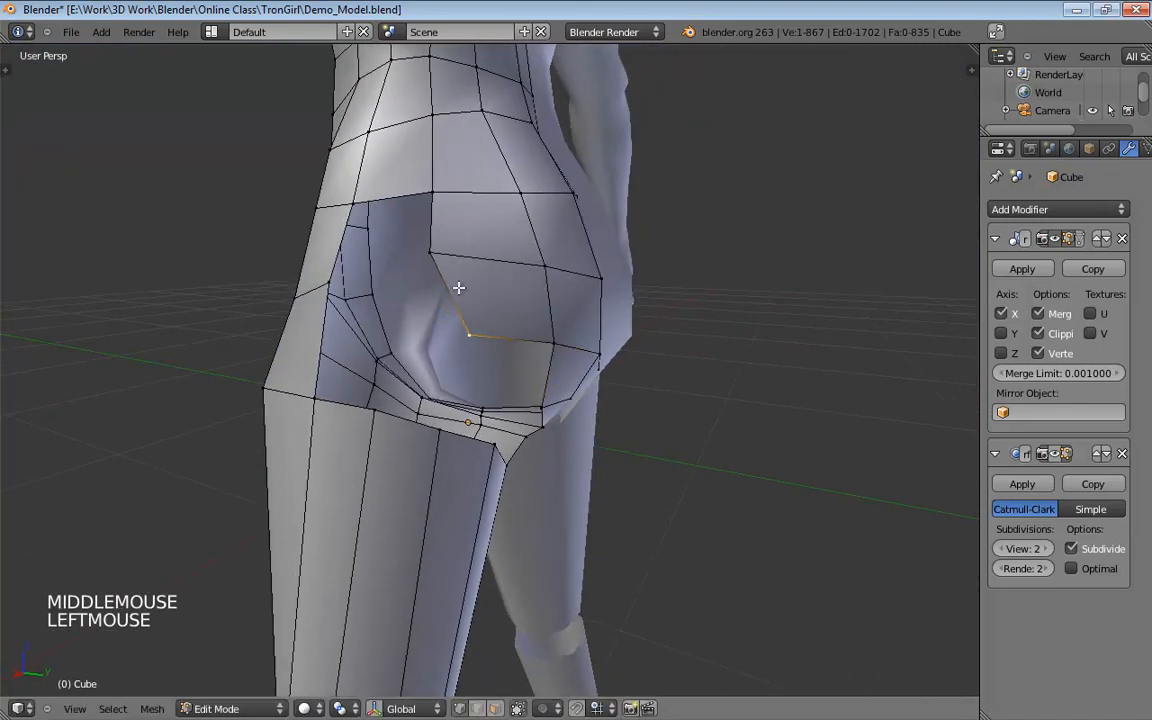
drag(458, 288, 465, 265)
In edge selection mode, select the facing hip and upper buttock border edges and fill a face between them.
middle_drag(465, 265, 529, 234)
middle_drag(503, 251, 474, 301)
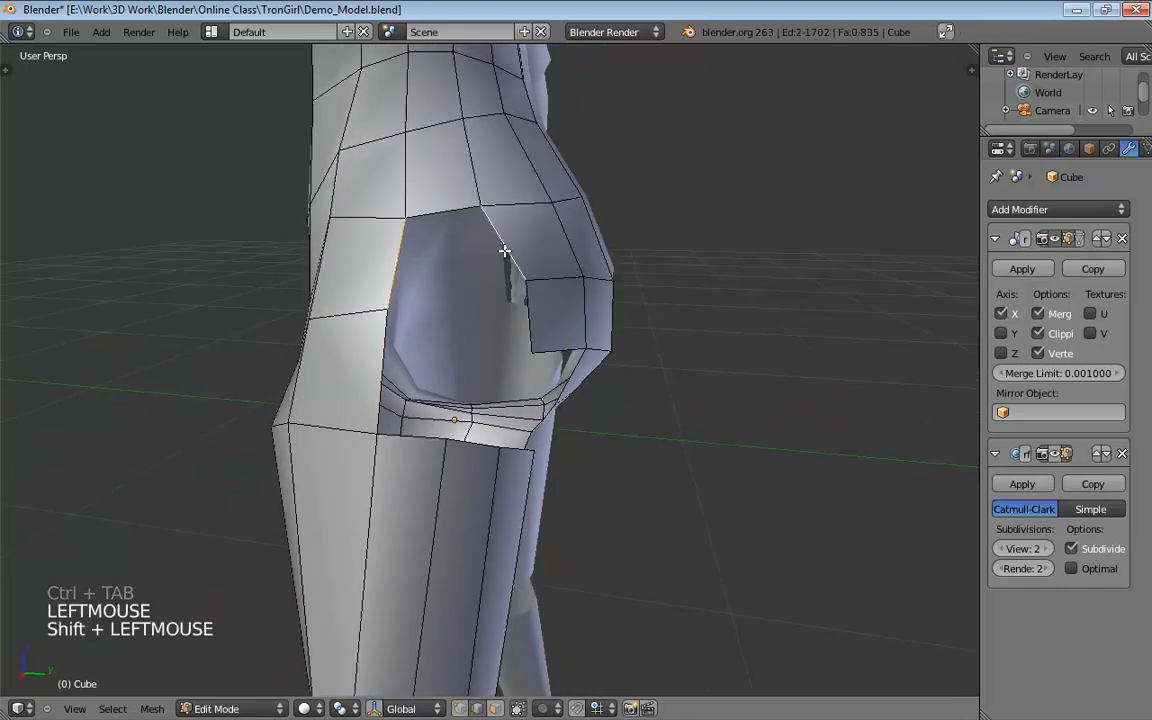
key(f)
Examine the remaining opening between the hip, buttock and thigh from several angles.
middle_drag(505, 251, 533, 300)
middle_drag(361, 310, 308, 283)
middle_drag(494, 289, 522, 331)
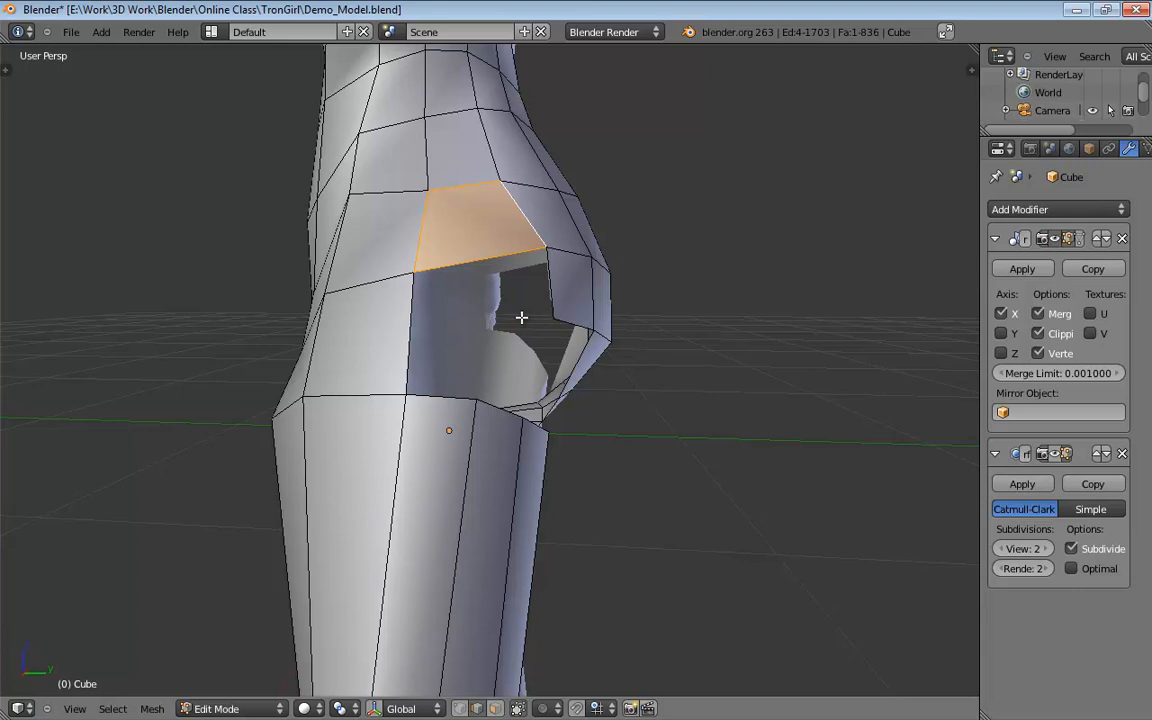
middle_drag(521, 317, 560, 424)
scroll(498, 382, down, 1)
middle_drag(498, 382, 557, 352)
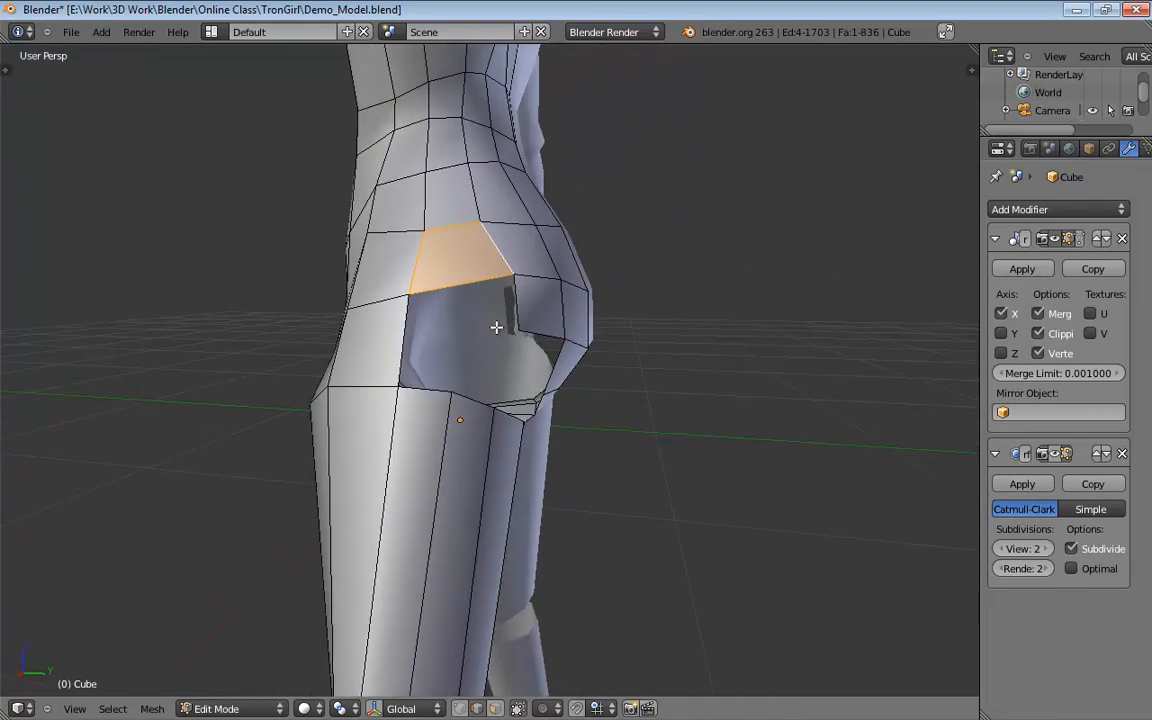
middle_drag(408, 354, 422, 362)
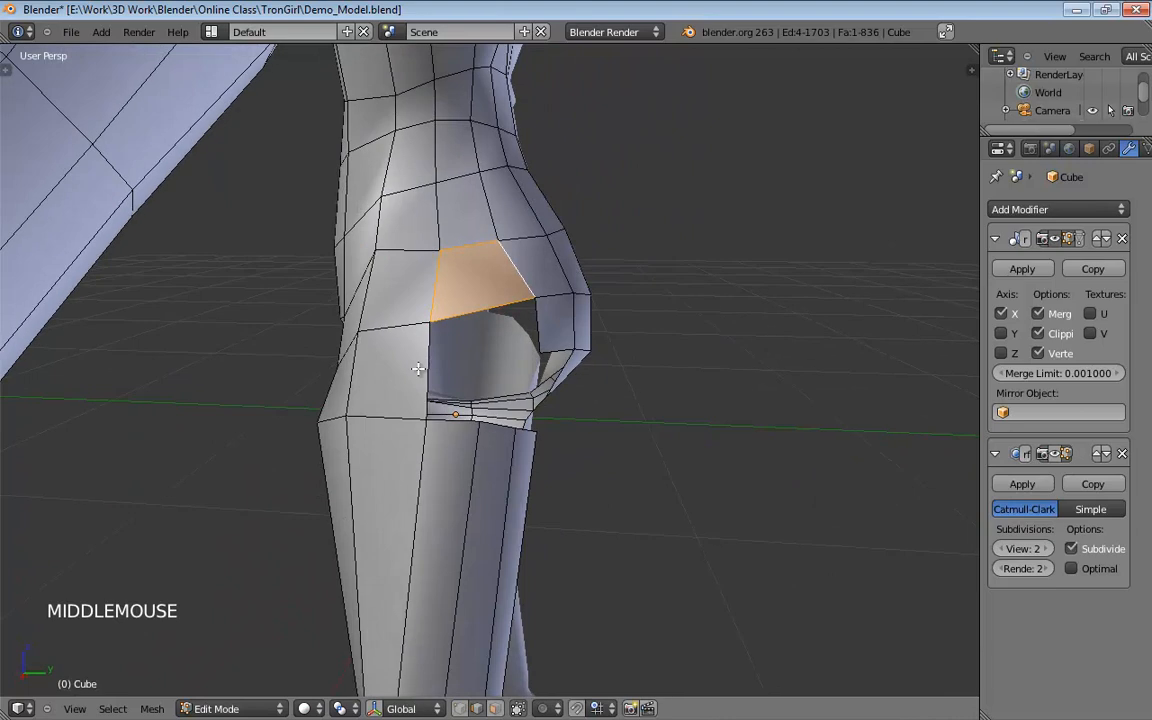
Cut an edge loop across the hip above the thigh and fill a face between its new edge and the facing buttock edge.
key(ctrl+r)
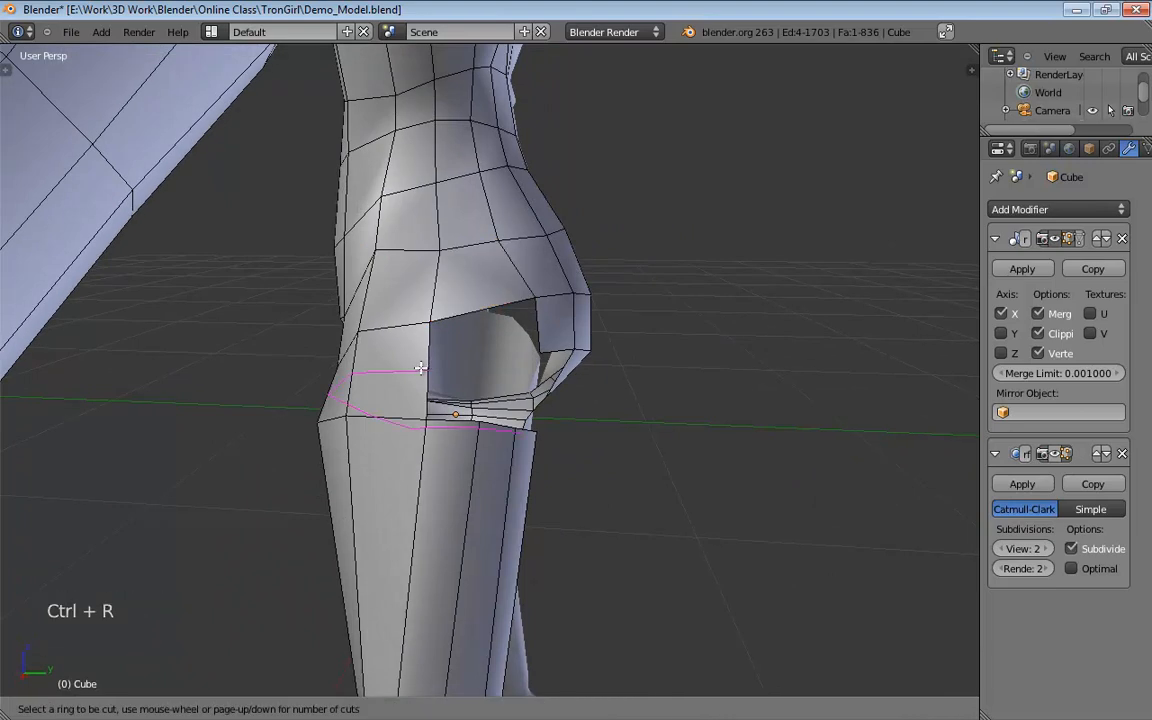
mouse_move(592, 394)
middle_down()
mouse_move(447, 381)
mouse_move(607, 391)
middle_up()
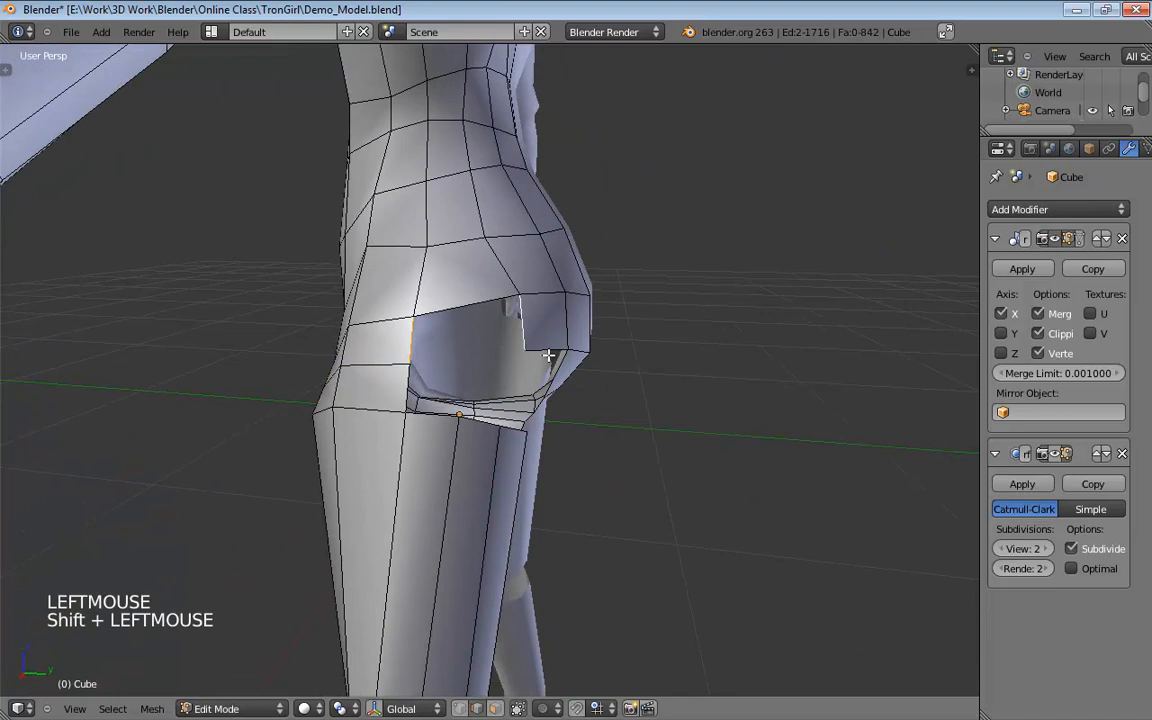
key(f)
middle_drag(548, 355, 639, 376)
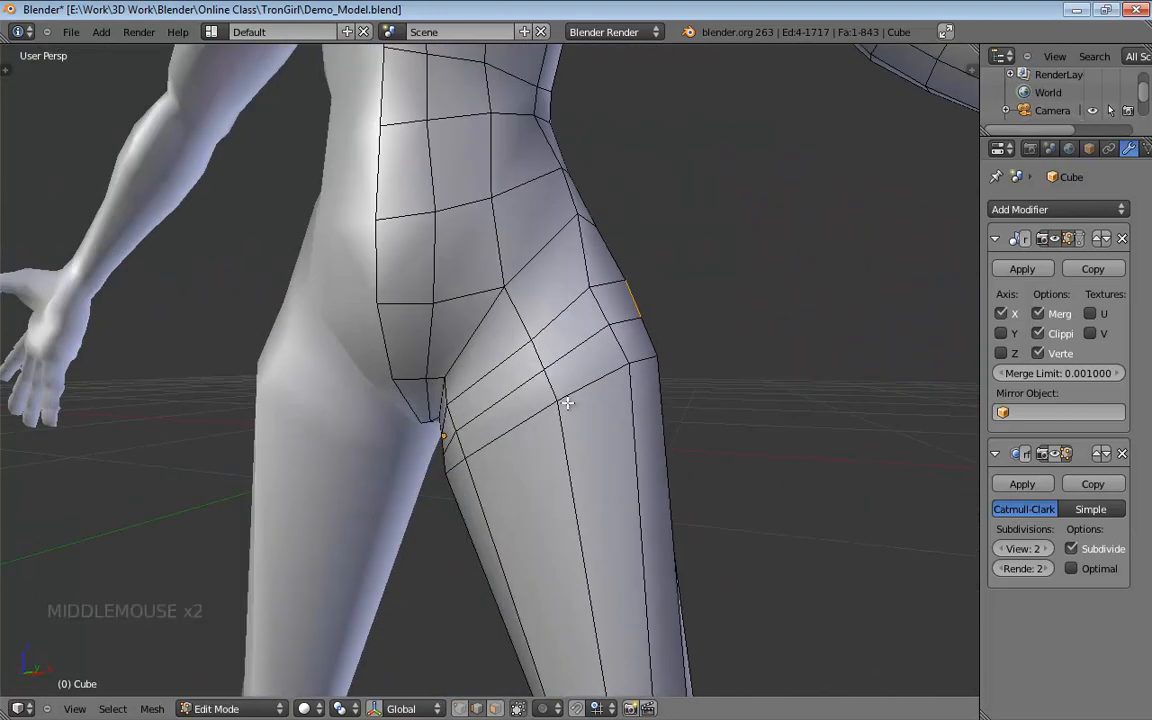
In front orthographic wireframe view, move the upper thigh and outer hip vertices to follow the reference outline and even out the spacing.
key(KP_1)
key(KP_5)
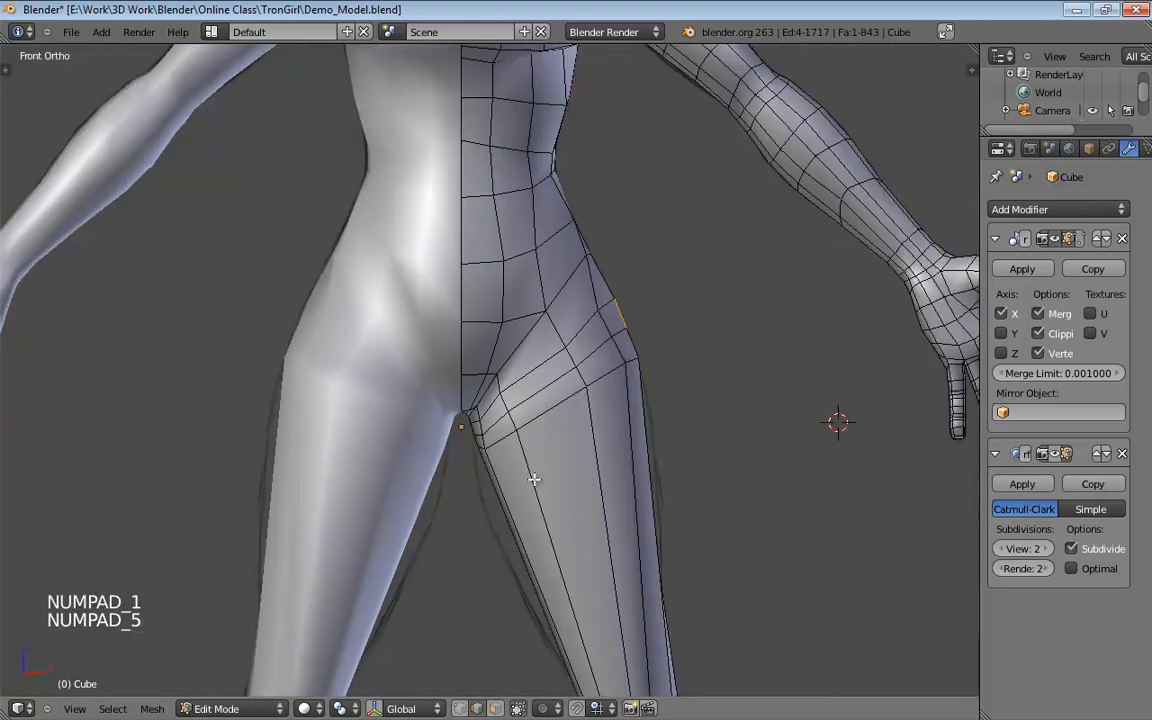
scroll(534, 480, up, 3)
key(z)
shift+middle_drag(602, 481, 480, 423)
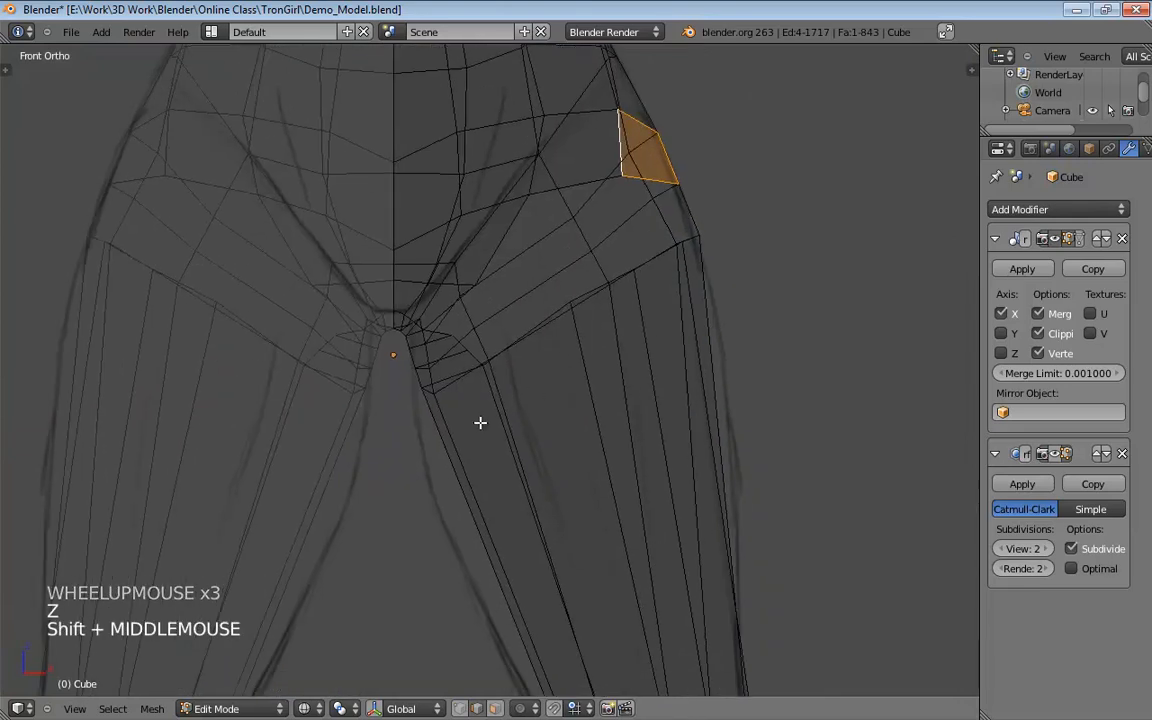
key(ctrl+Tab)
click(440, 401)
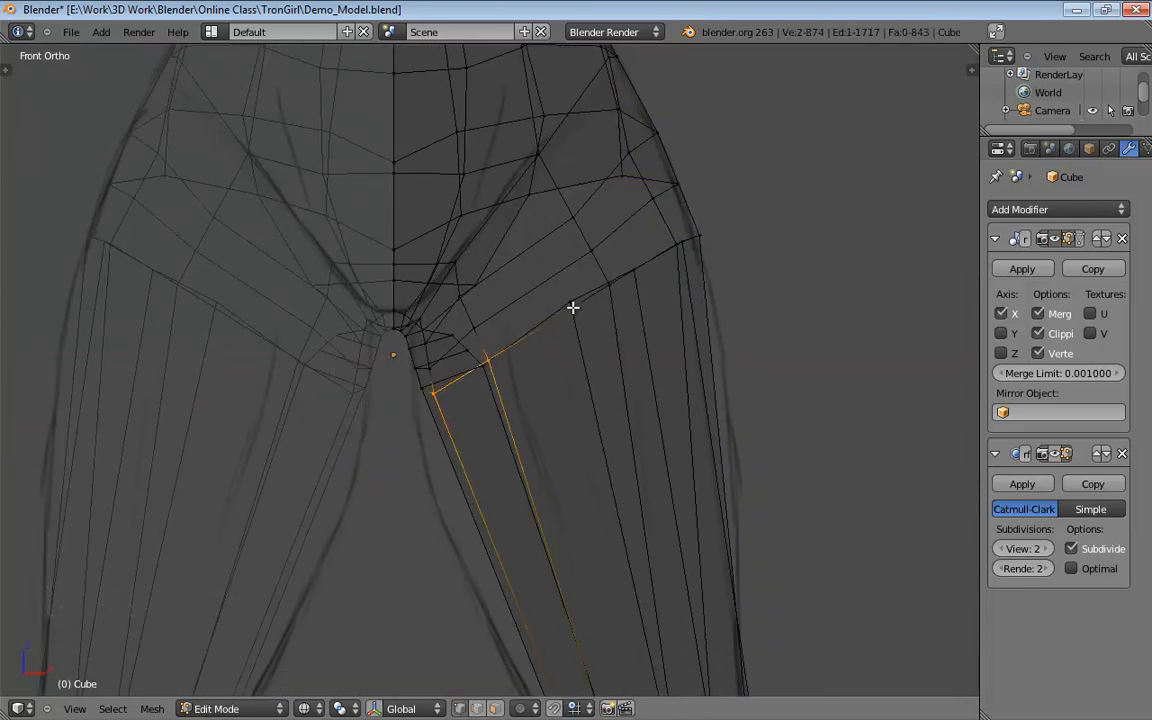
click(617, 305)
click(638, 278)
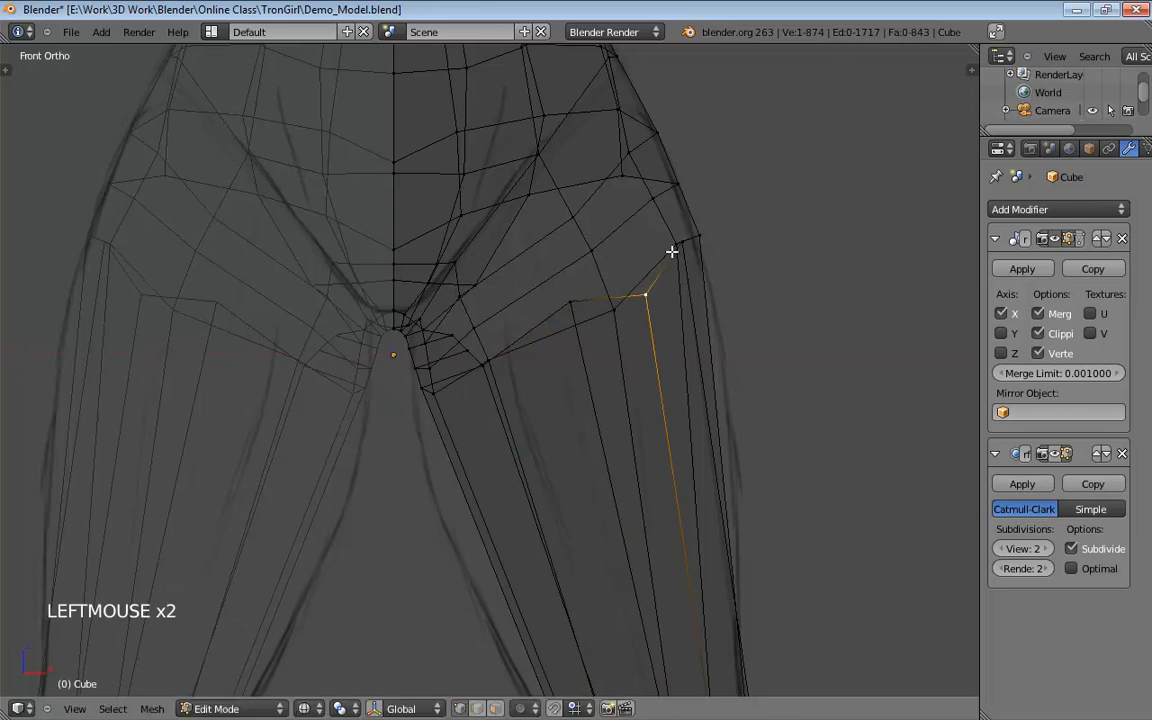
drag(693, 289, 717, 283)
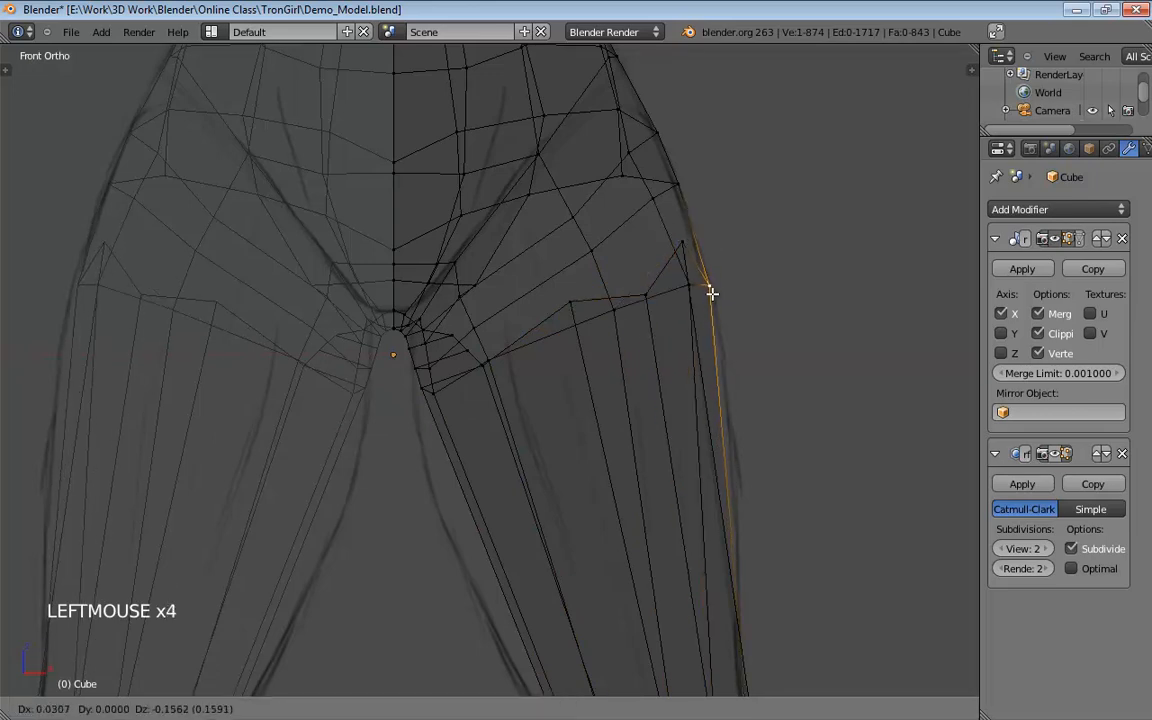
drag(681, 190, 669, 239)
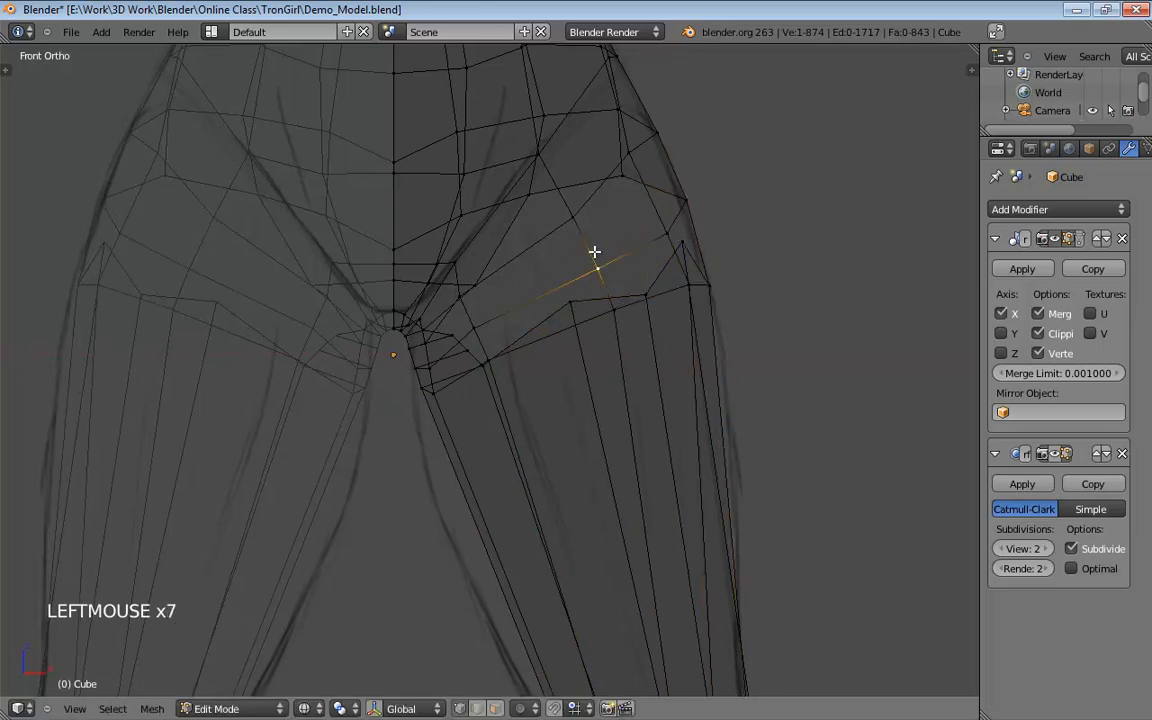
In solid shading, lower the vertices along the back of the thigh's open upper border to even out its line.
middle_drag(576, 219, 463, 278)
scroll(399, 255, down, 2)
key(z)
click(442, 335)
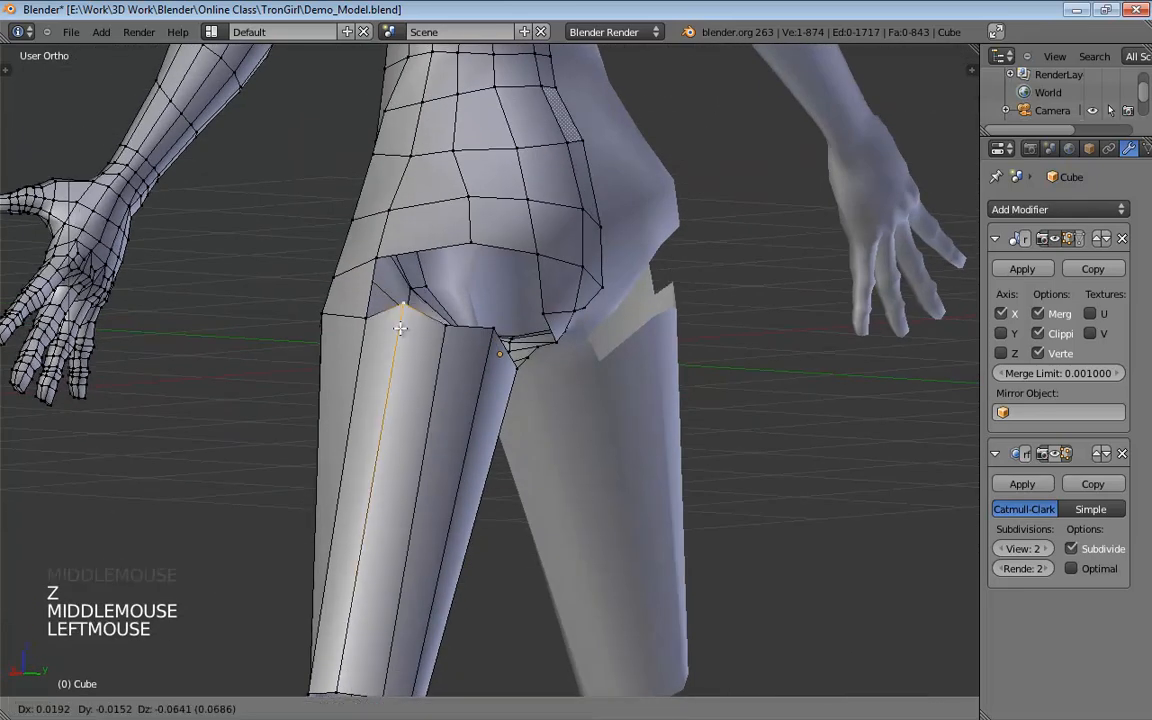
drag(444, 332, 438, 356)
drag(497, 332, 494, 354)
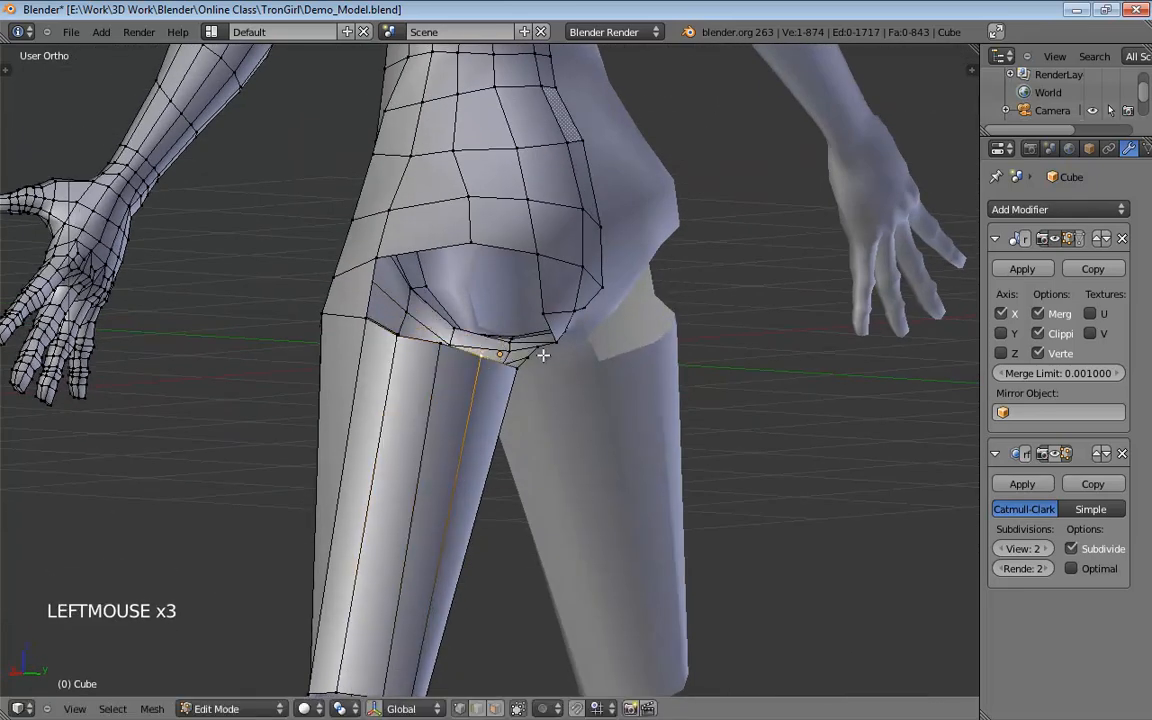
middle_drag(543, 355, 430, 339)
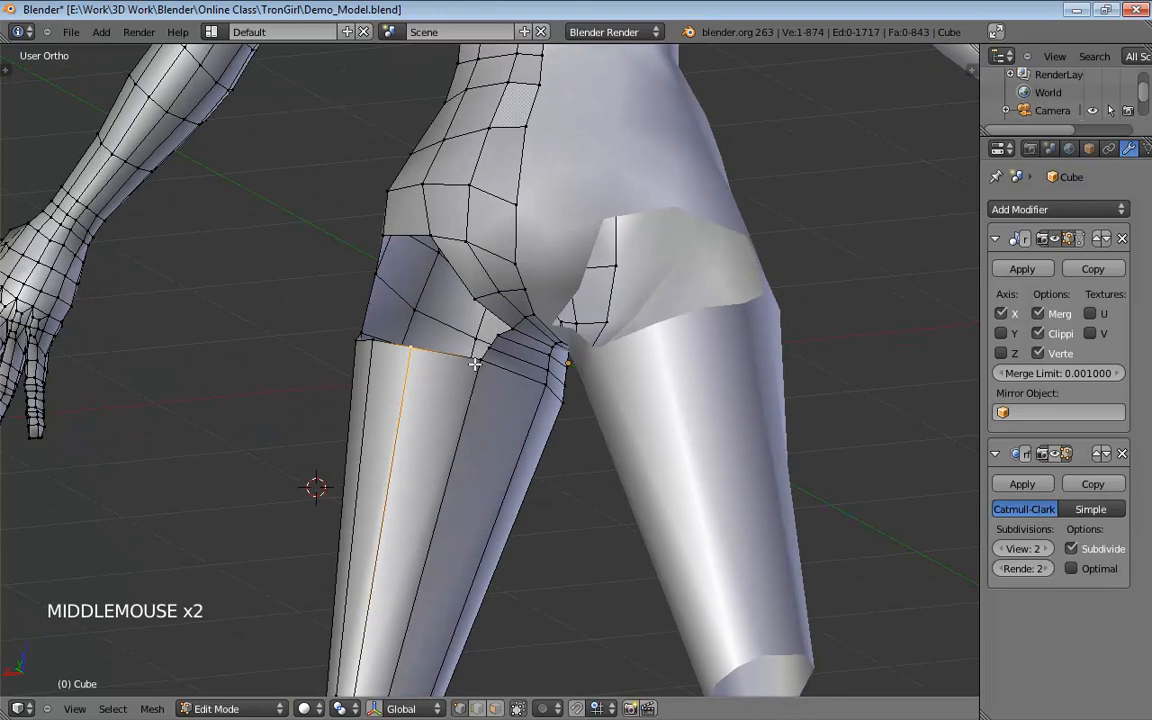
drag(430, 339, 469, 400)
middle_drag(469, 400, 461, 372)
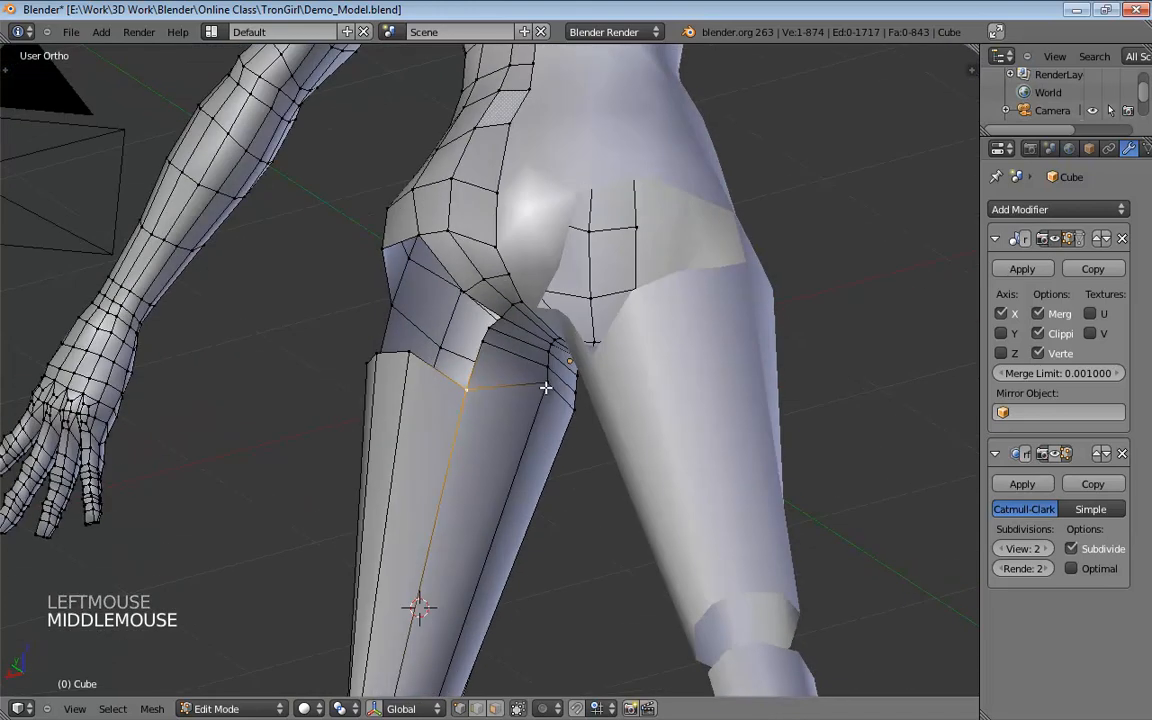
Reposition the inner thigh vertices below the crotch to spread out the crowded edge loops.
drag(545, 387, 566, 368)
middle_drag(566, 368, 550, 427)
drag(509, 367, 523, 408)
drag(568, 342, 573, 389)
middle_drag(573, 389, 551, 364)
click(610, 364)
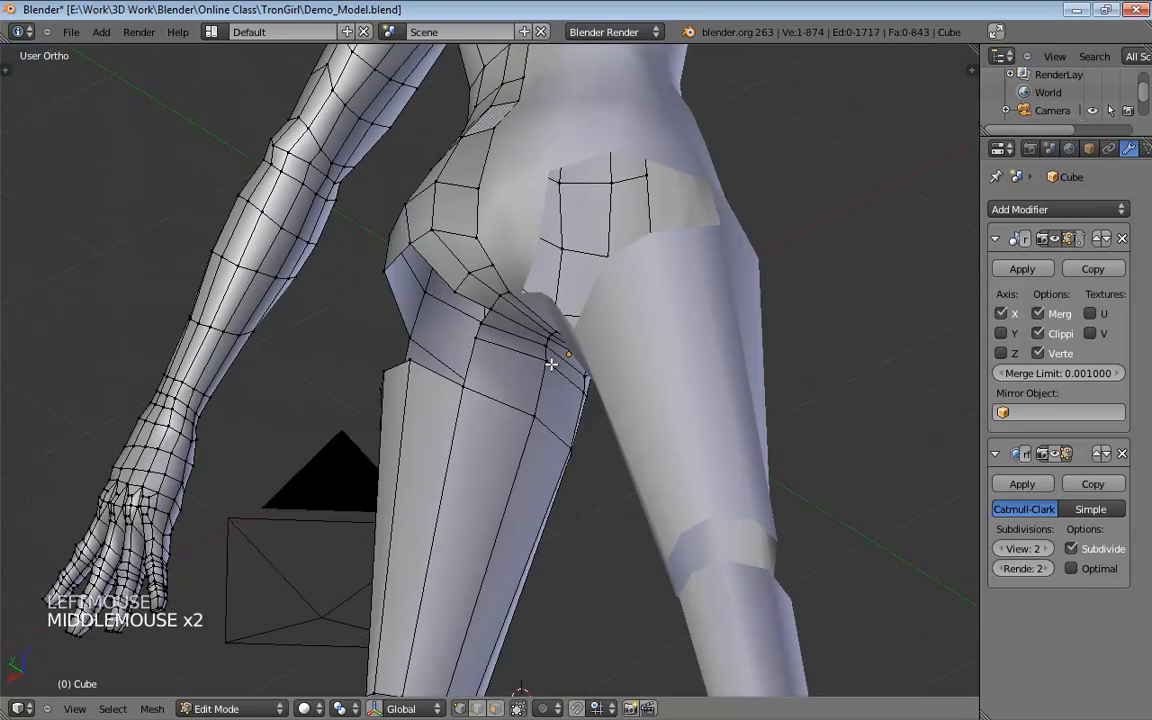
click(545, 390)
click(470, 411)
middle_drag(470, 411, 472, 381)
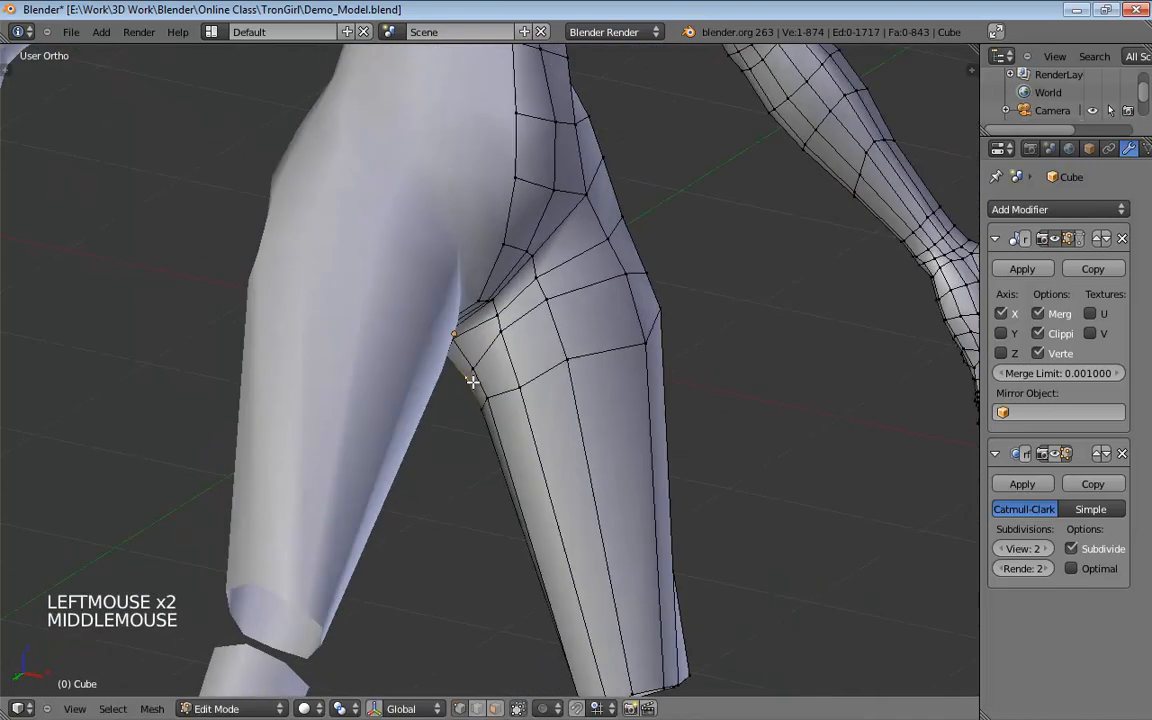
Adjust the front inner thigh vertices beside the groin so the loops flow evenly around the leg.
drag(508, 344, 519, 365)
middle_drag(565, 334, 499, 364)
click(448, 397)
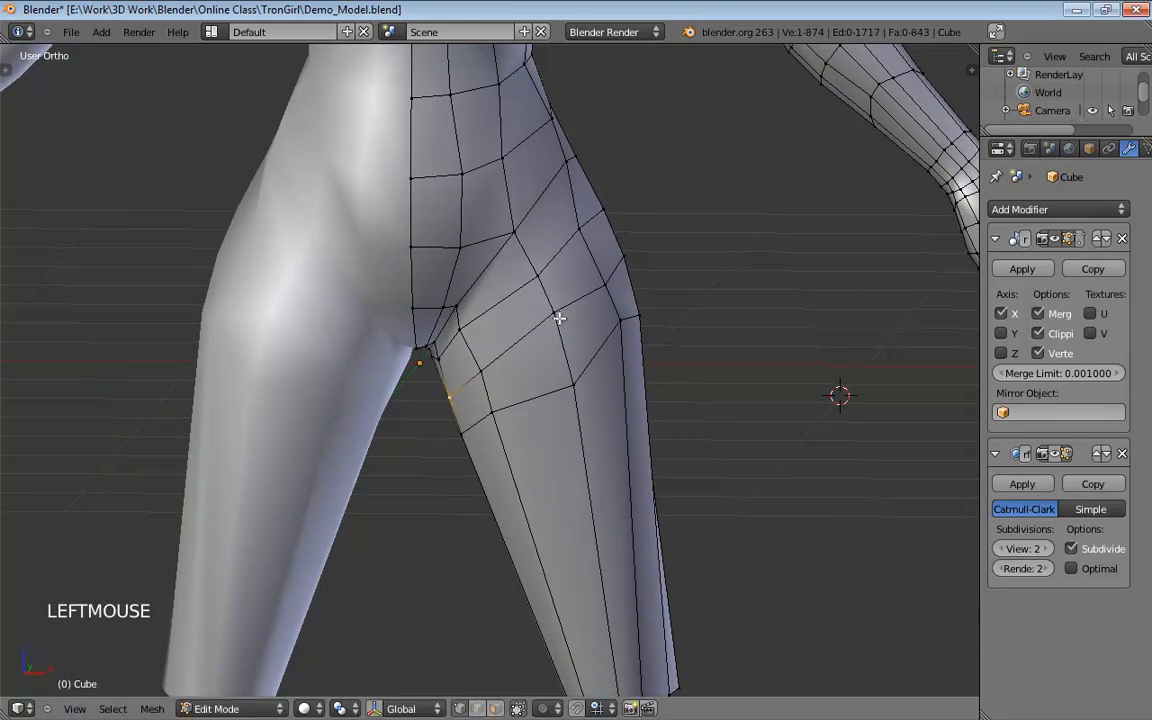
drag(481, 371, 467, 375)
Adjust the vertex on the buttock's lower inner border from below, undoing the unwanted moves.
middle_drag(586, 321, 515, 183)
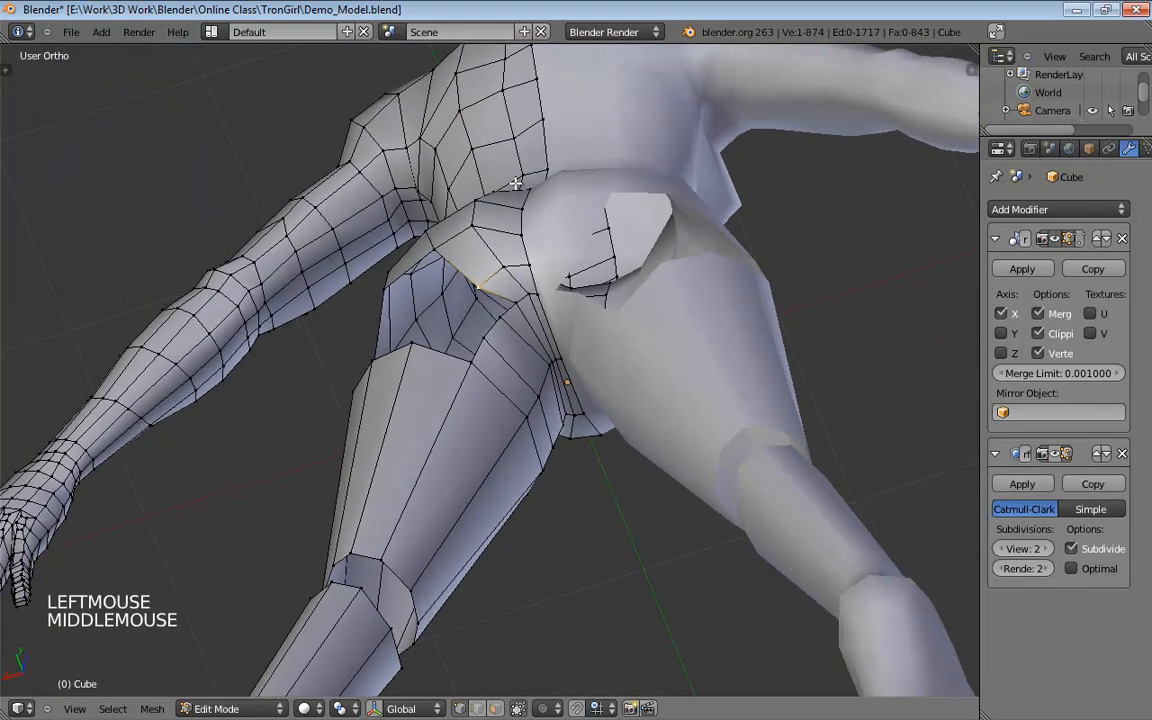
click(486, 270)
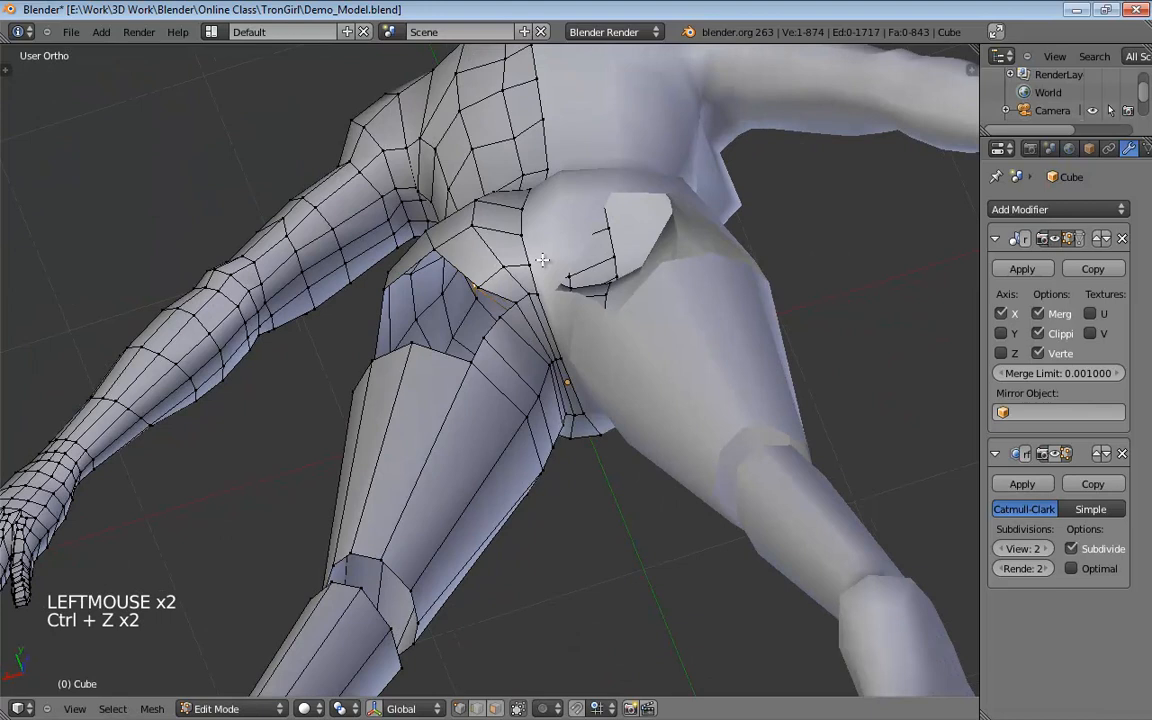
middle_drag(542, 260, 584, 256)
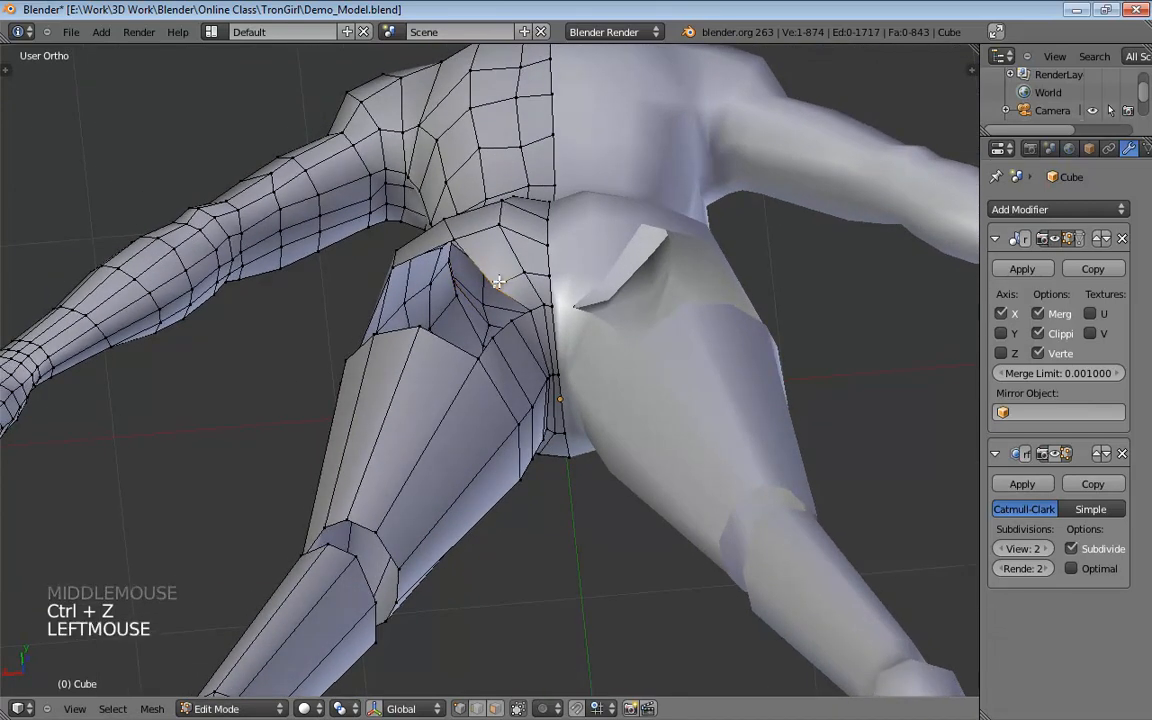
middle_drag(498, 283, 591, 349)
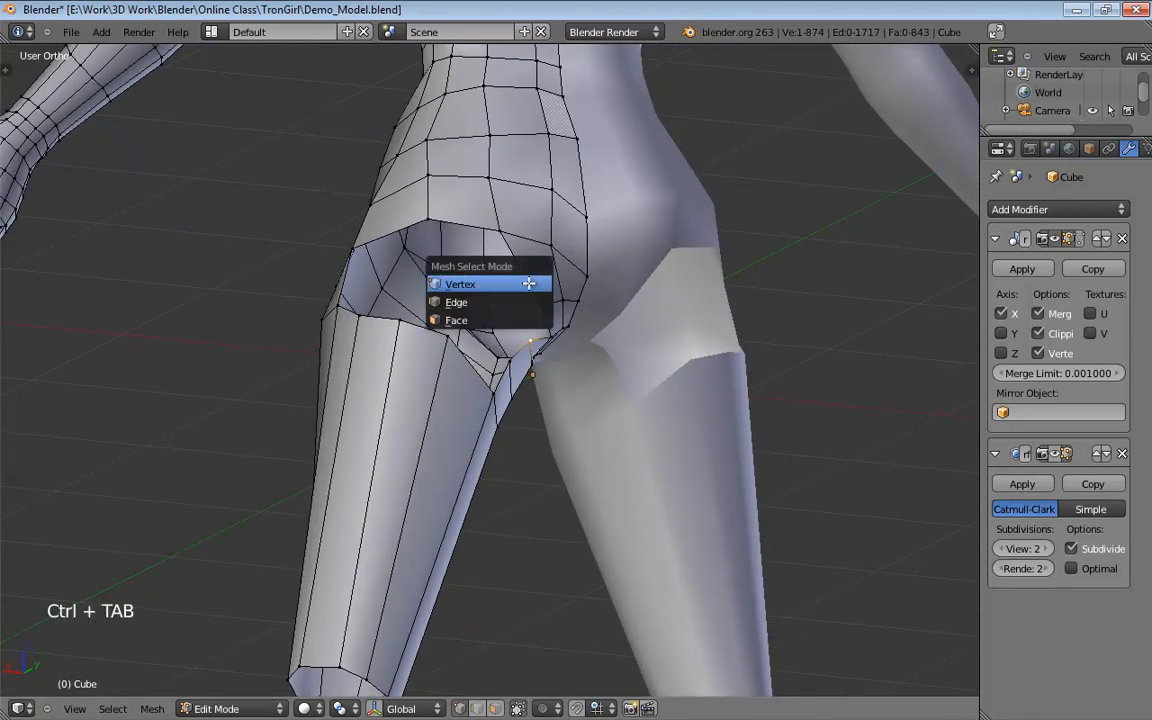
In edge selection mode, select the two lower outer border edges of the buttock and extrude them downward about 0.28 units.
middle_drag(541, 300, 495, 261)
shift+click(478, 246)
key(e)
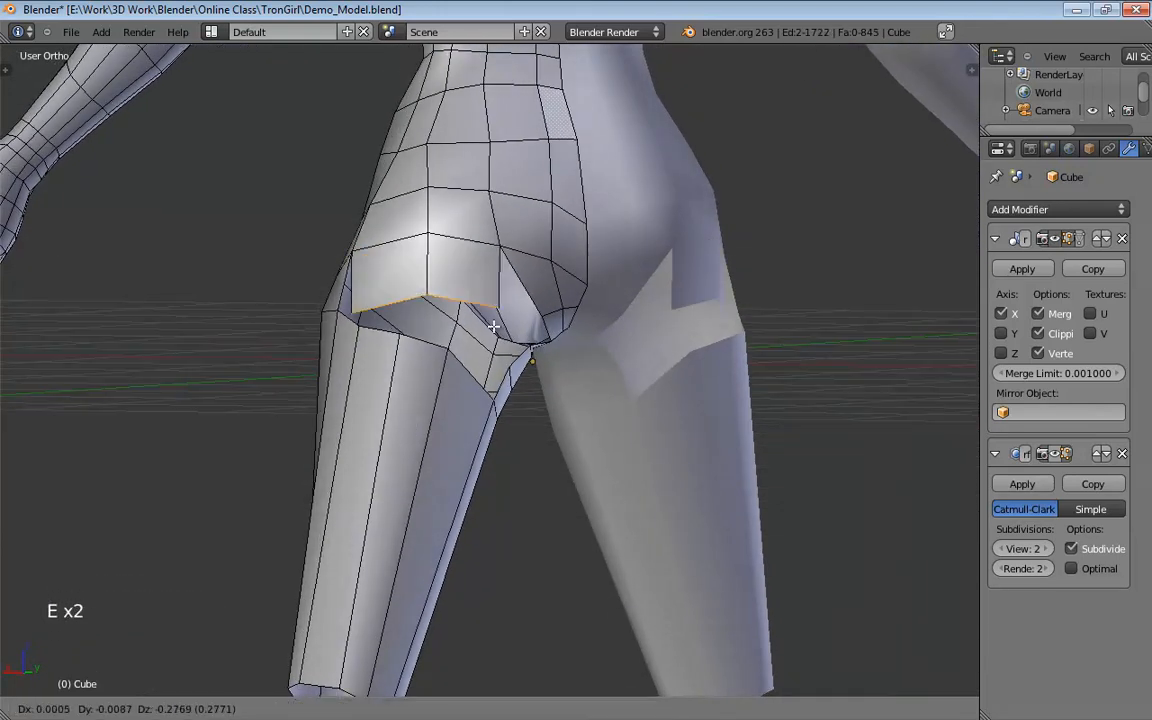
click(494, 326)
In vertex selection mode, join the extruded strip's inner corner to the buttock border and reposition the neighbouring vertices.
middle_drag(494, 326, 510, 300)
scroll(558, 330, down, 2)
scroll(528, 290, up, 3)
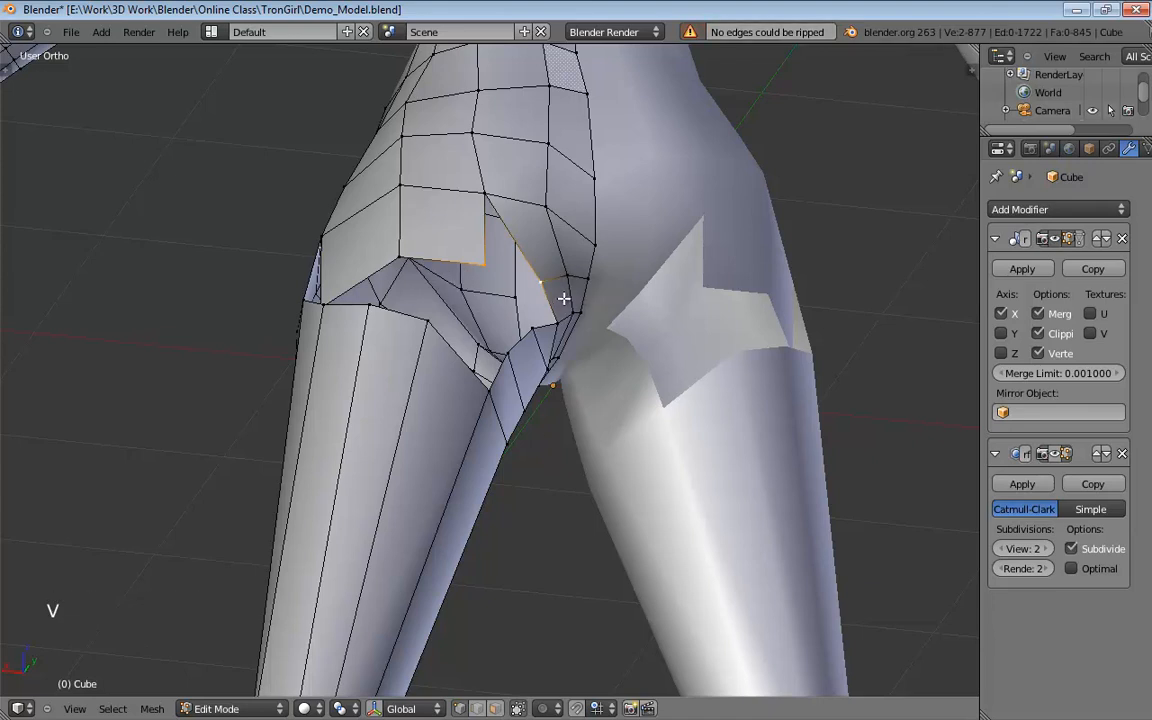
middle_drag(555, 290, 502, 257)
middle_drag(548, 301, 506, 254)
scroll(532, 304, up, 1)
click(560, 347)
drag(524, 308, 494, 345)
middle_drag(572, 330, 646, 443)
drag(535, 378, 554, 387)
middle_drag(588, 384, 400, 357)
click(538, 321)
Merge the extruded strip's outer corner vertex with the adjacent vertex at the top of the outer thigh.
scroll(540, 255, down, 5)
click(470, 252)
scroll(505, 296, up, 2)
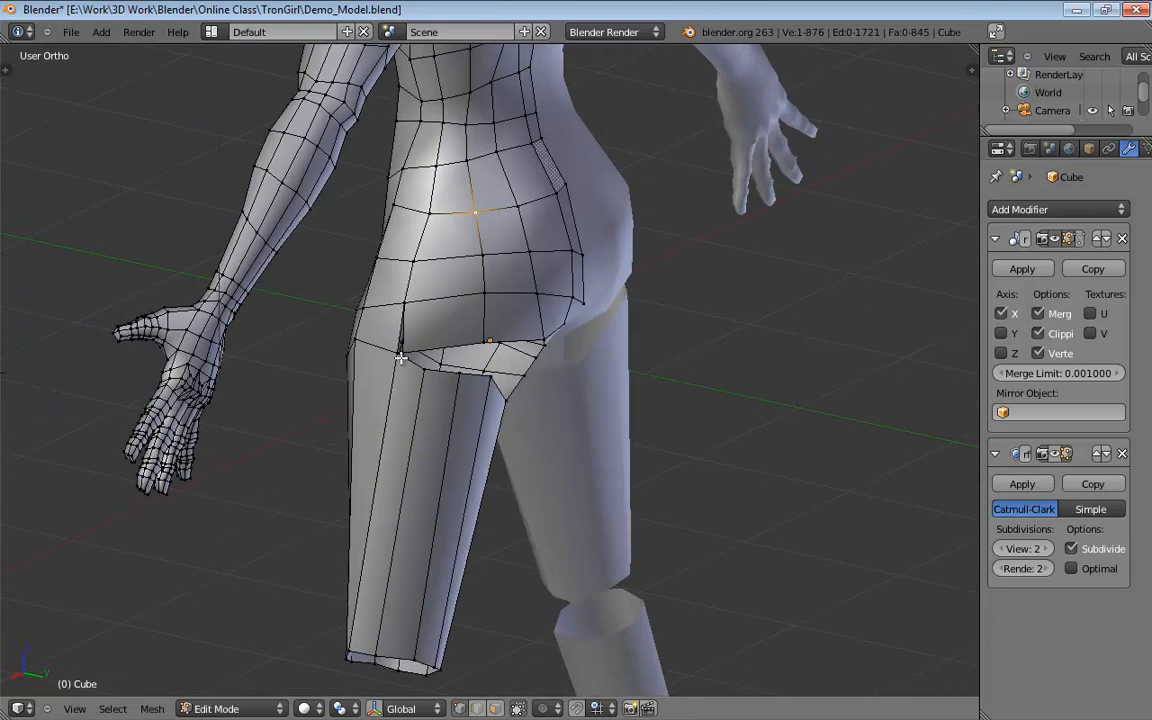
middle_drag(479, 363, 426, 369)
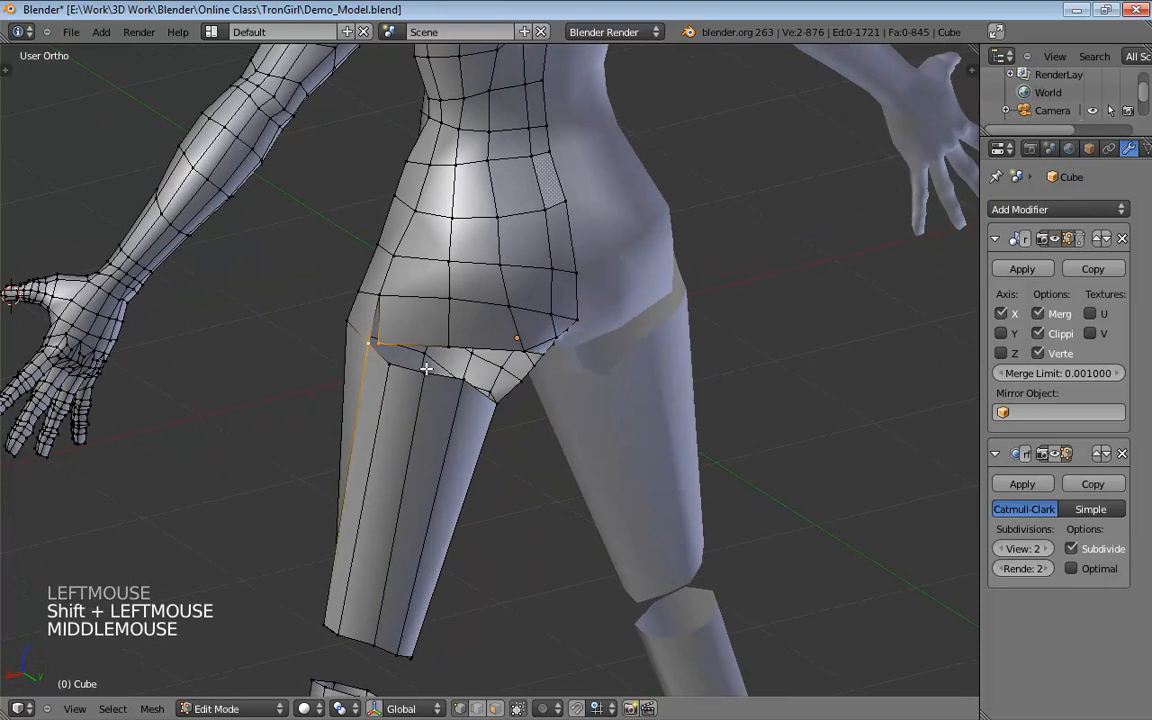
middle_drag(504, 366, 467, 318)
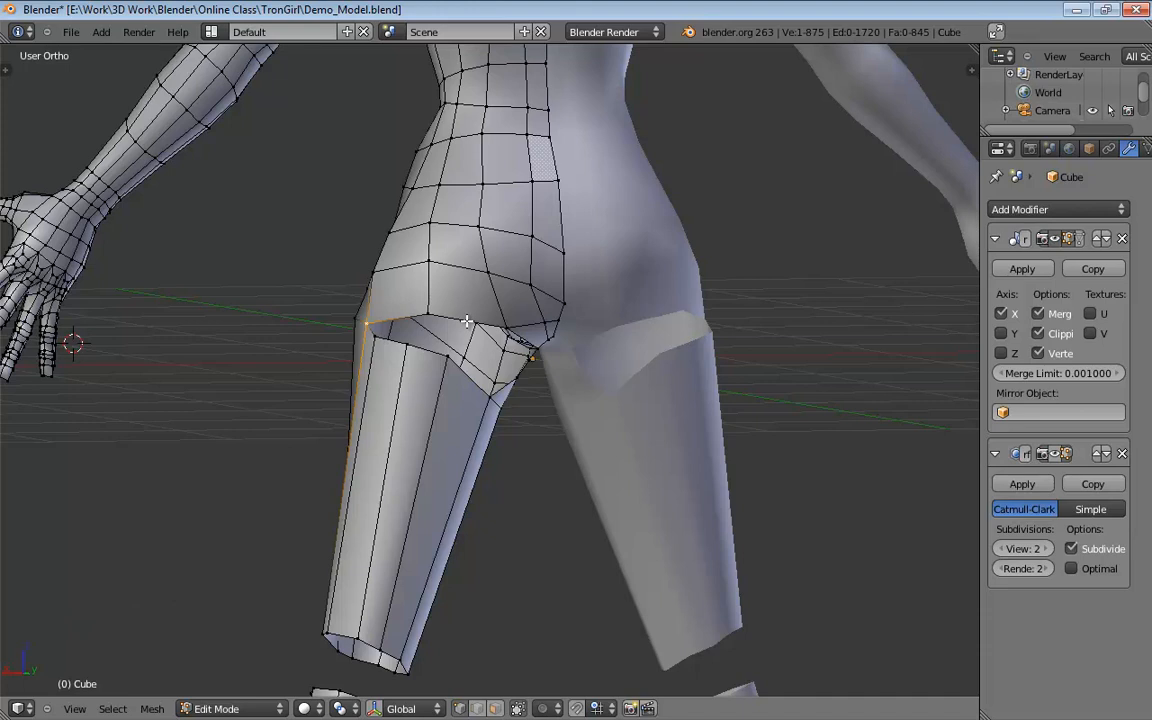
mouse_move(468, 316)
middle_down()
mouse_move(442, 290)
mouse_move(414, 288)
mouse_move(507, 314)
mouse_move(485, 337)
mouse_move(386, 267)
mouse_move(468, 310)
middle_up()
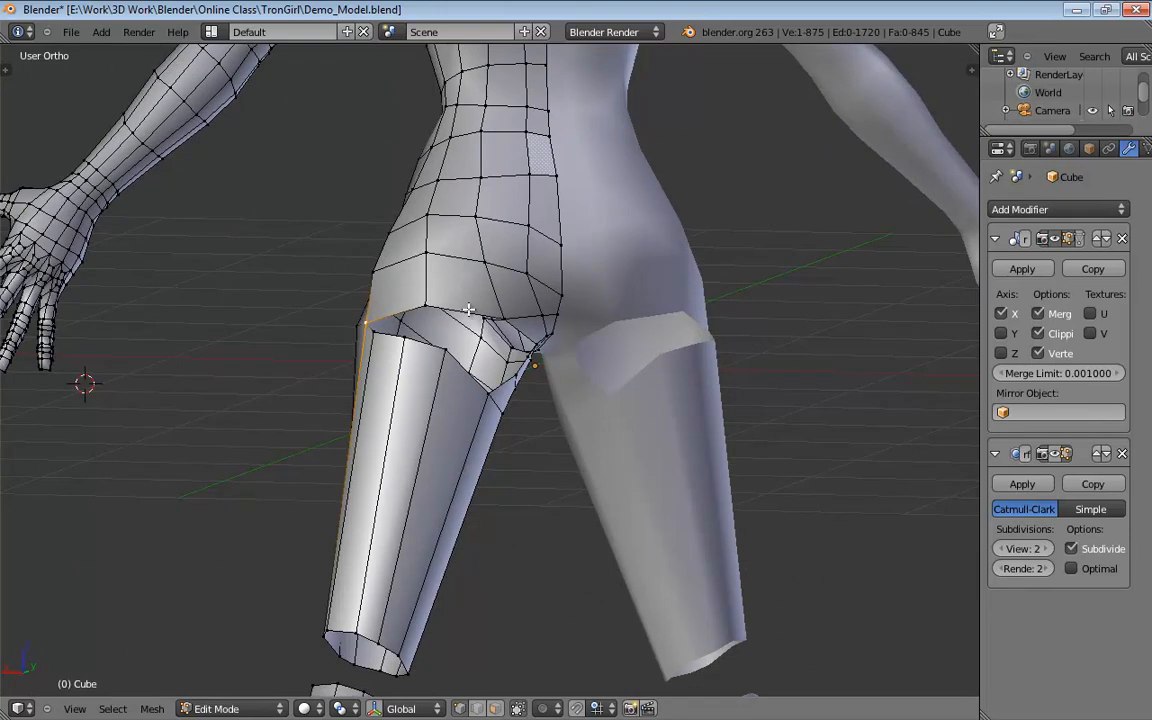
Nudge the vertices on the front of the hip to smooth its surface above the thigh.
middle_drag(475, 358, 730, 255)
middle_drag(489, 303, 510, 230)
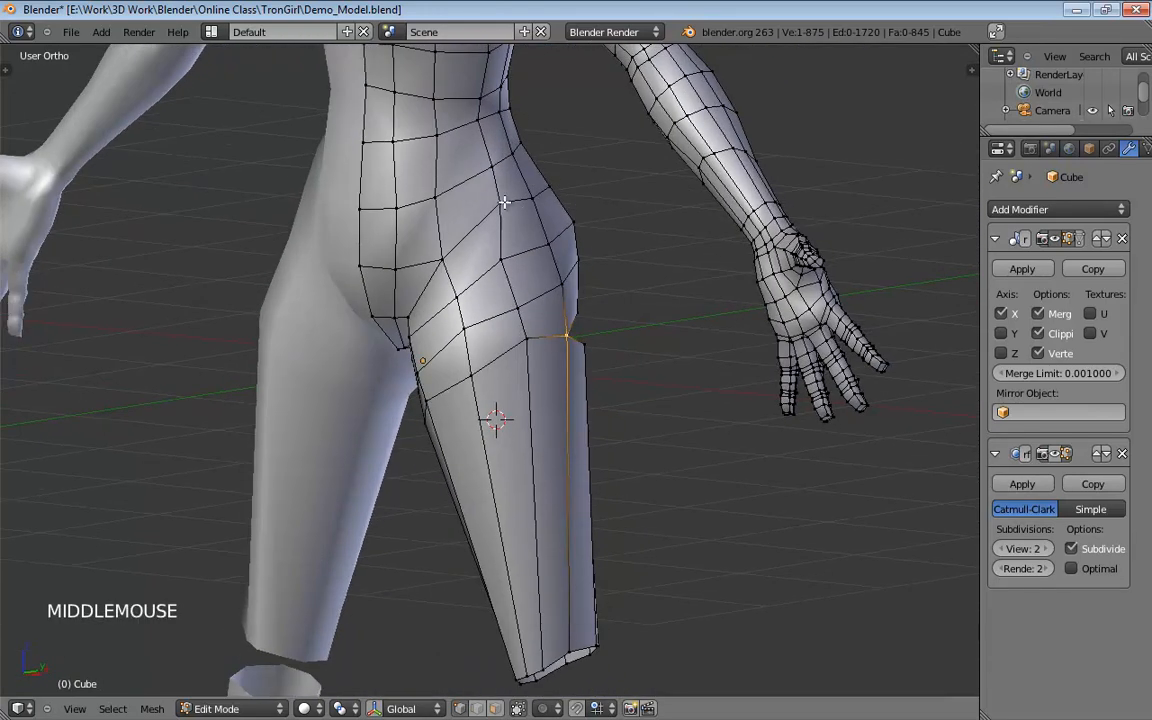
drag(500, 208, 505, 215)
middle_drag(521, 216, 500, 195)
drag(500, 195, 504, 190)
Reposition vertices along the groin crease and the front of the upper thigh to smooth the transition into the leg.
middle_drag(547, 268, 349, 315)
scroll(481, 311, up, 2)
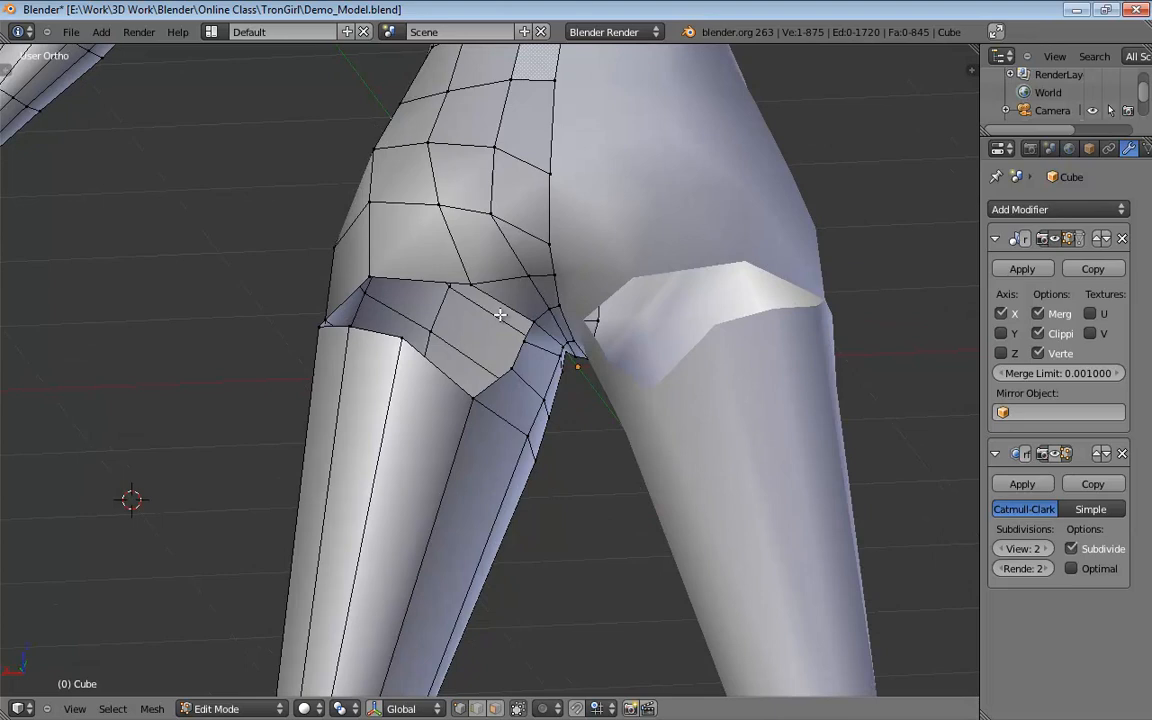
middle_drag(595, 367, 489, 303)
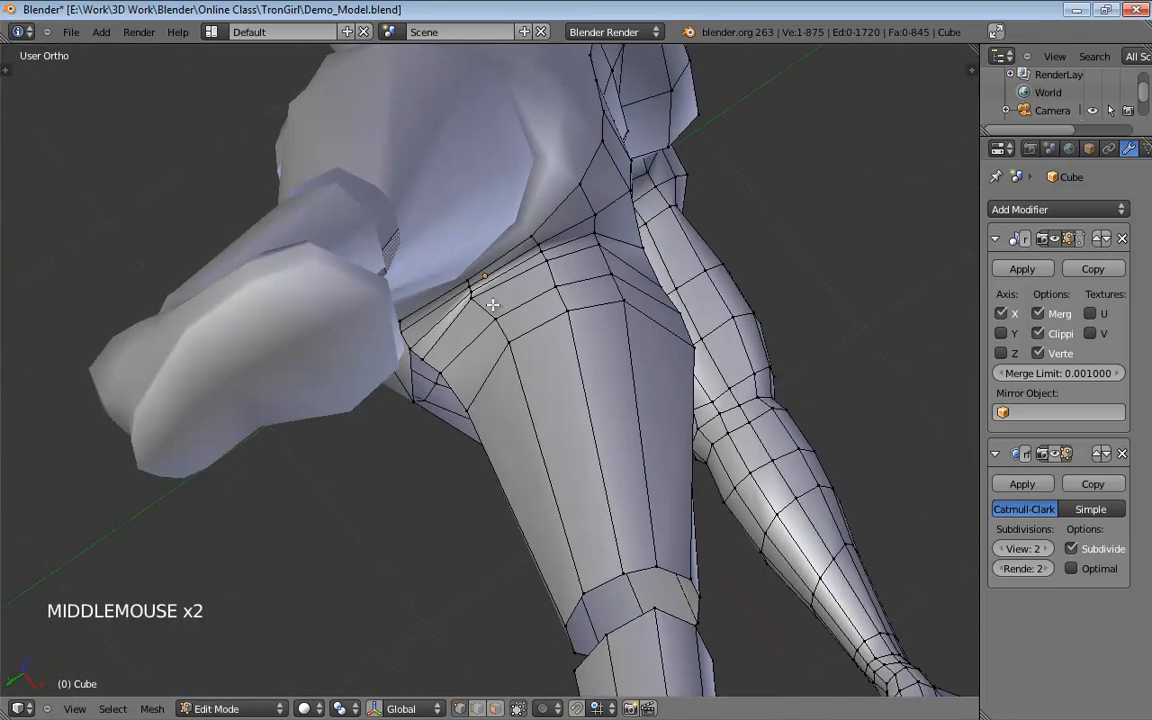
drag(489, 303, 495, 308)
middle_drag(495, 308, 411, 314)
scroll(568, 319, down, 2)
drag(405, 312, 403, 311)
middle_drag(468, 274, 450, 253)
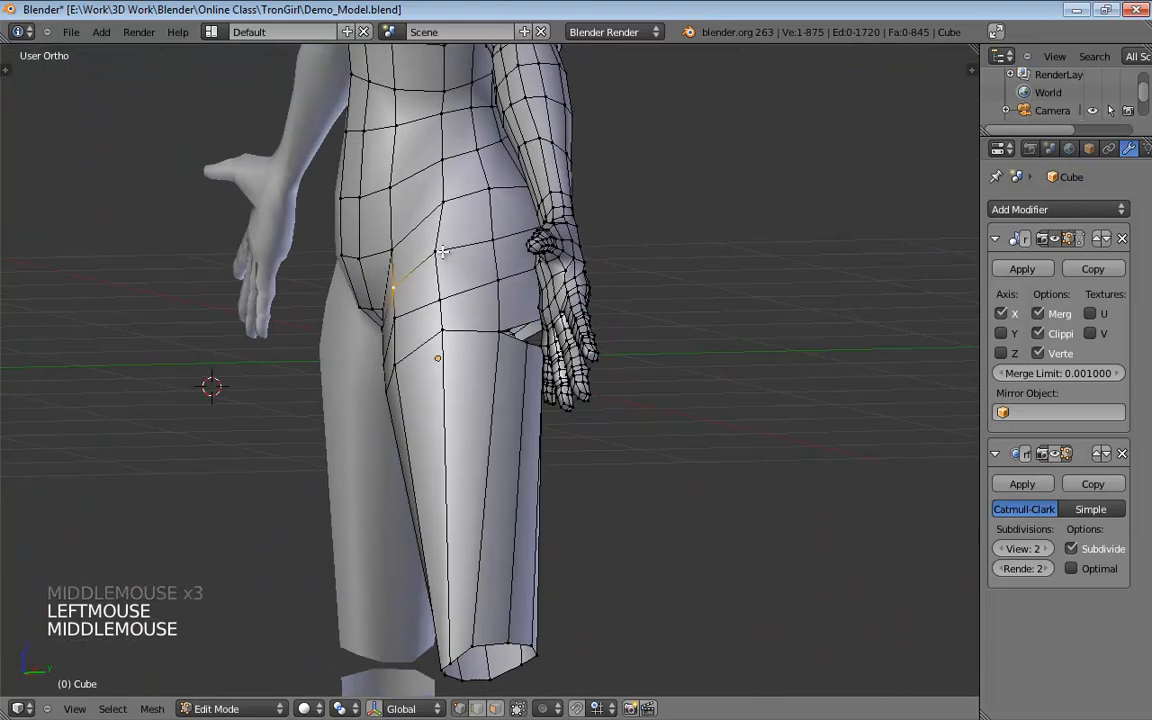
drag(447, 255, 459, 252)
middle_drag(459, 252, 548, 281)
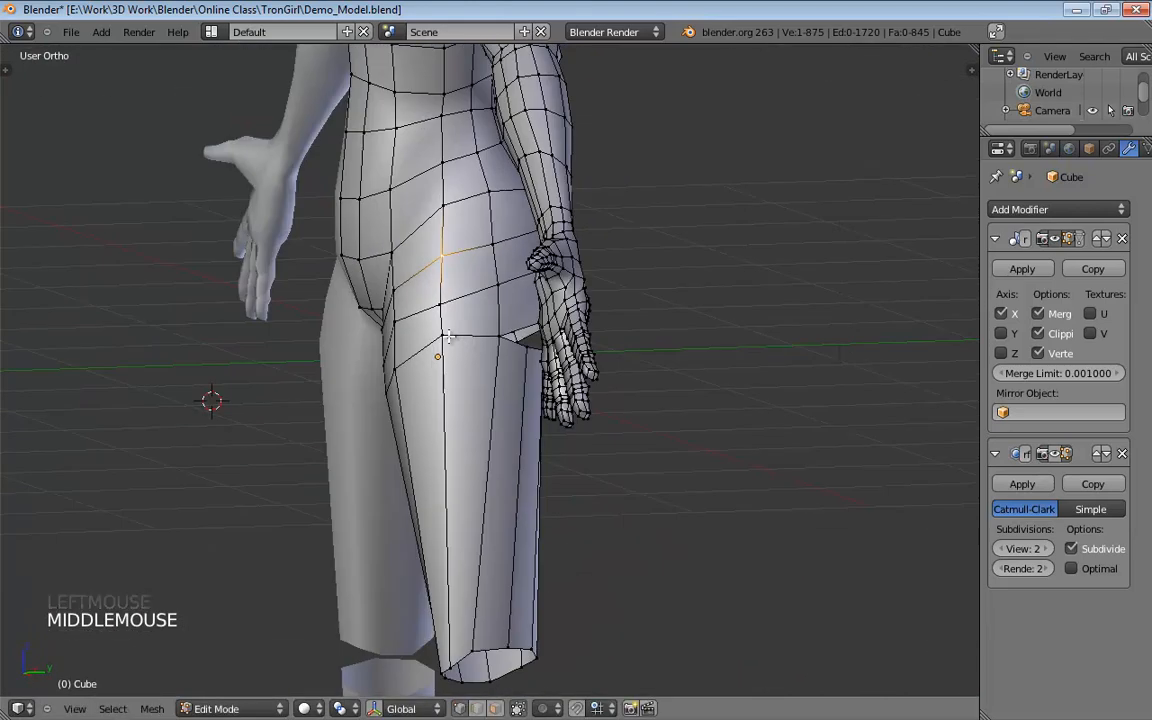
drag(444, 337, 445, 354)
Move the vertices on the lower inner buttock to round its shape above the remaining opening.
middle_drag(540, 345, 706, 326)
middle_drag(475, 328, 385, 287)
mouse_move(451, 308)
middle_down()
mouse_move(468, 307)
mouse_move(468, 319)
middle_up()
scroll(467, 308, up, 2)
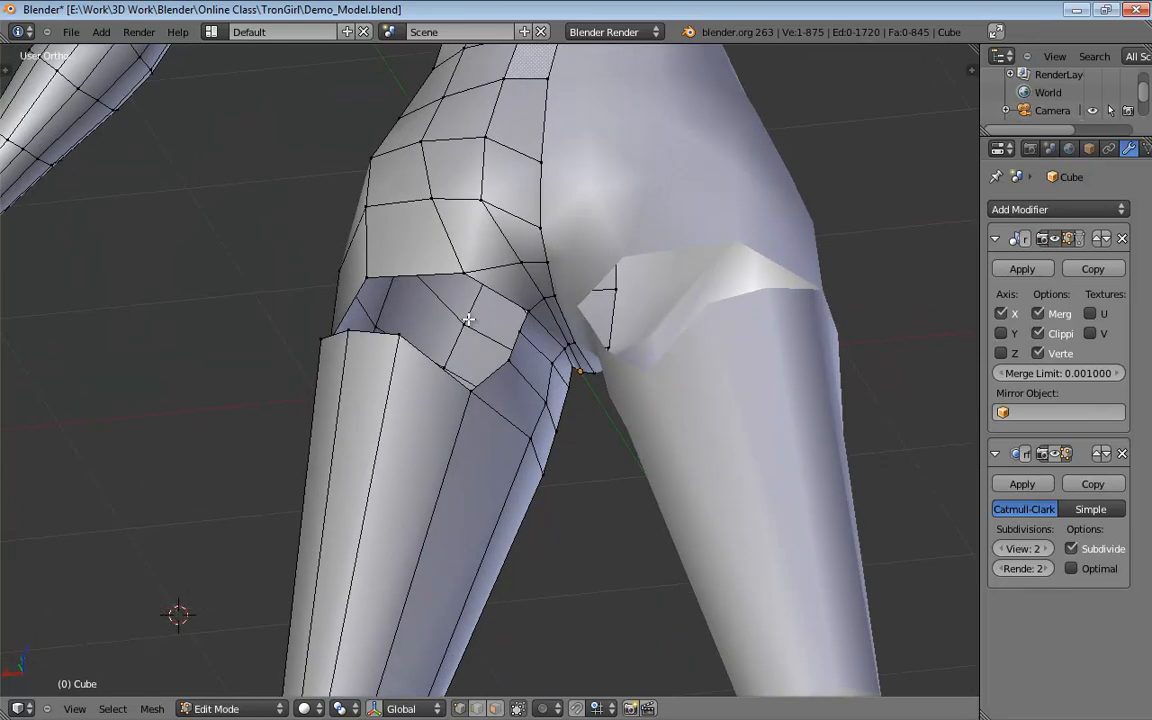
shift+middle_drag(483, 316, 535, 269)
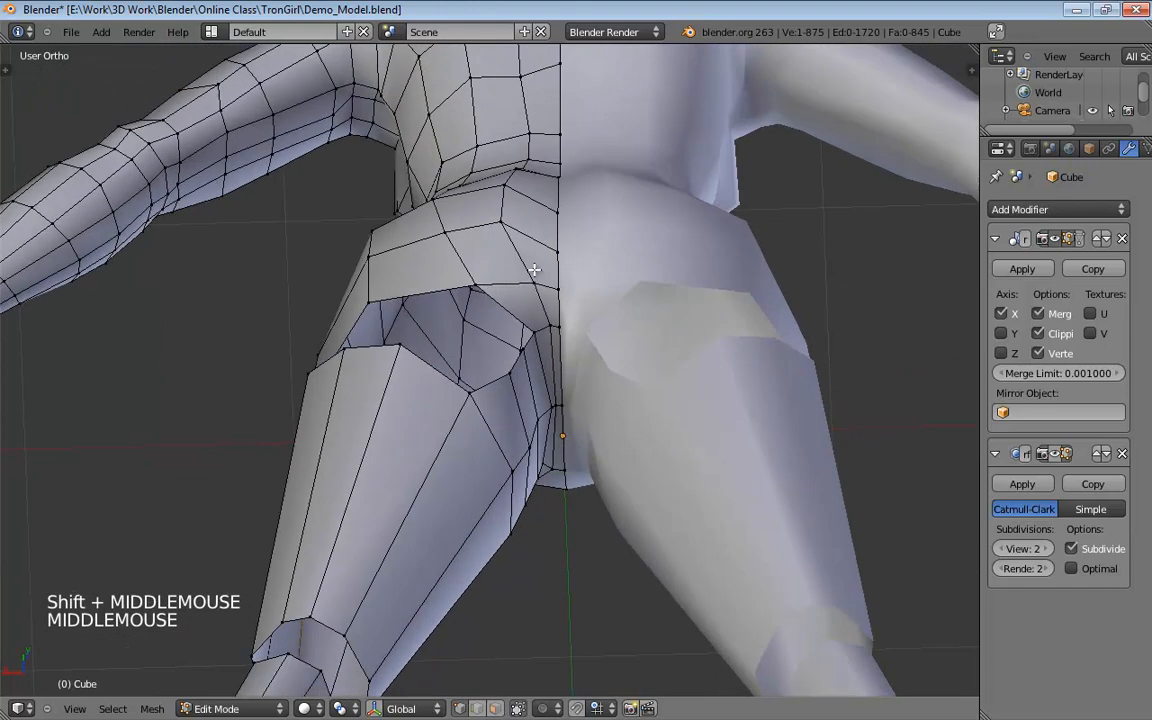
click(482, 285)
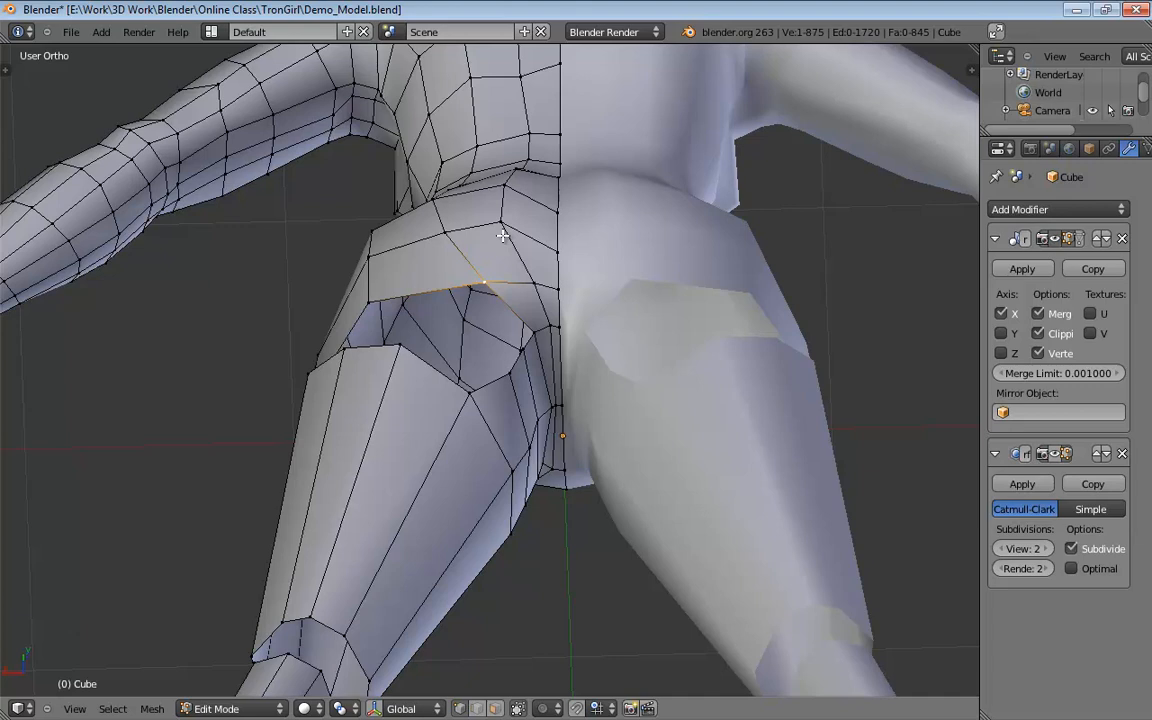
middle_drag(505, 240, 537, 273)
middle_drag(530, 211, 506, 206)
drag(519, 231, 531, 256)
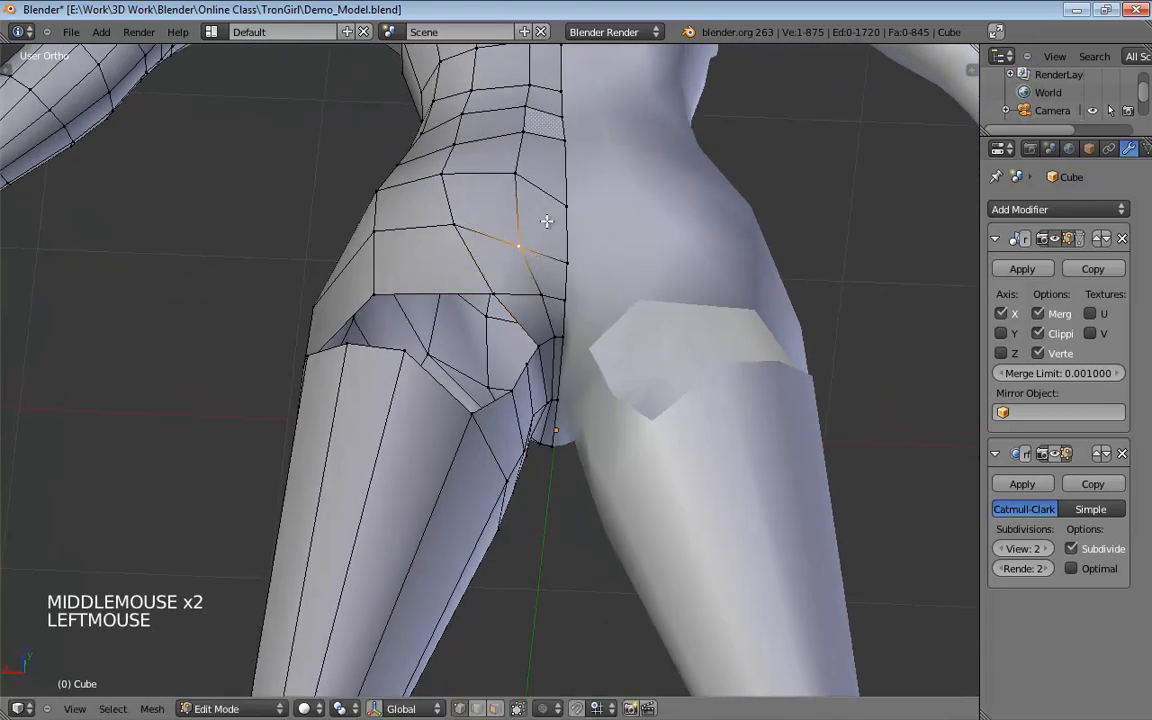
Examine the hip, buttock and upper thigh topology from behind, the side and below.
middle_drag(531, 256, 568, 287)
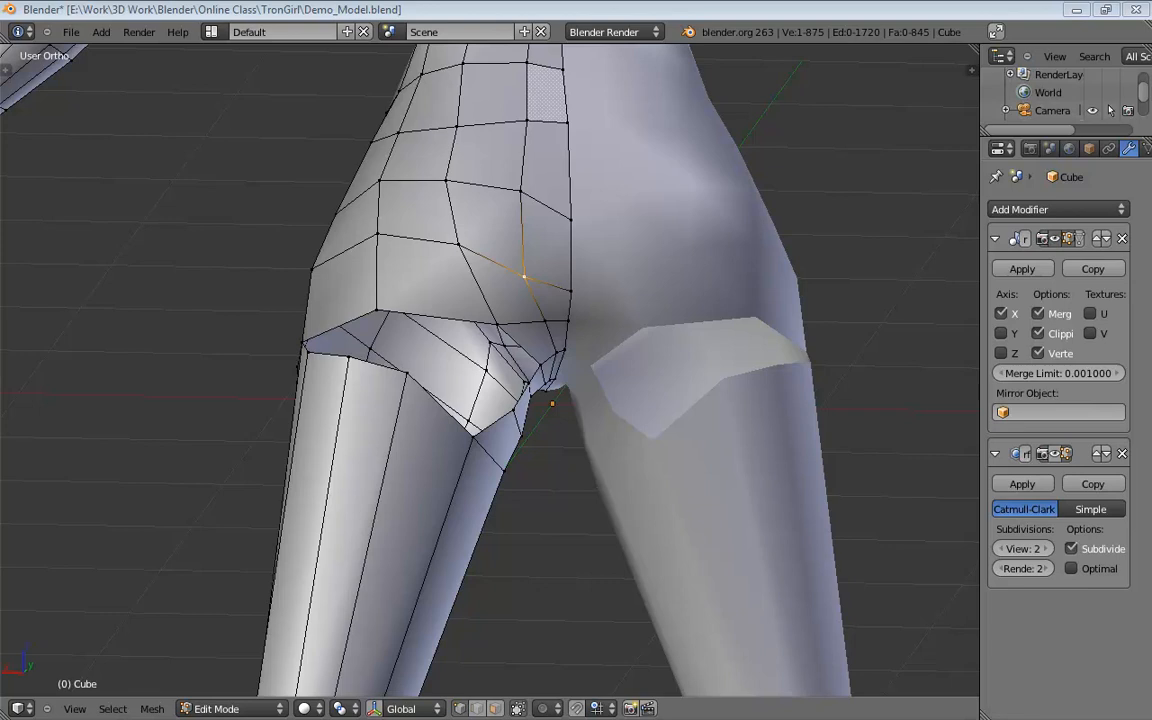
middle_drag(847, 216, 715, 283)
scroll(635, 298, down, 3)
middle_drag(635, 298, 586, 296)
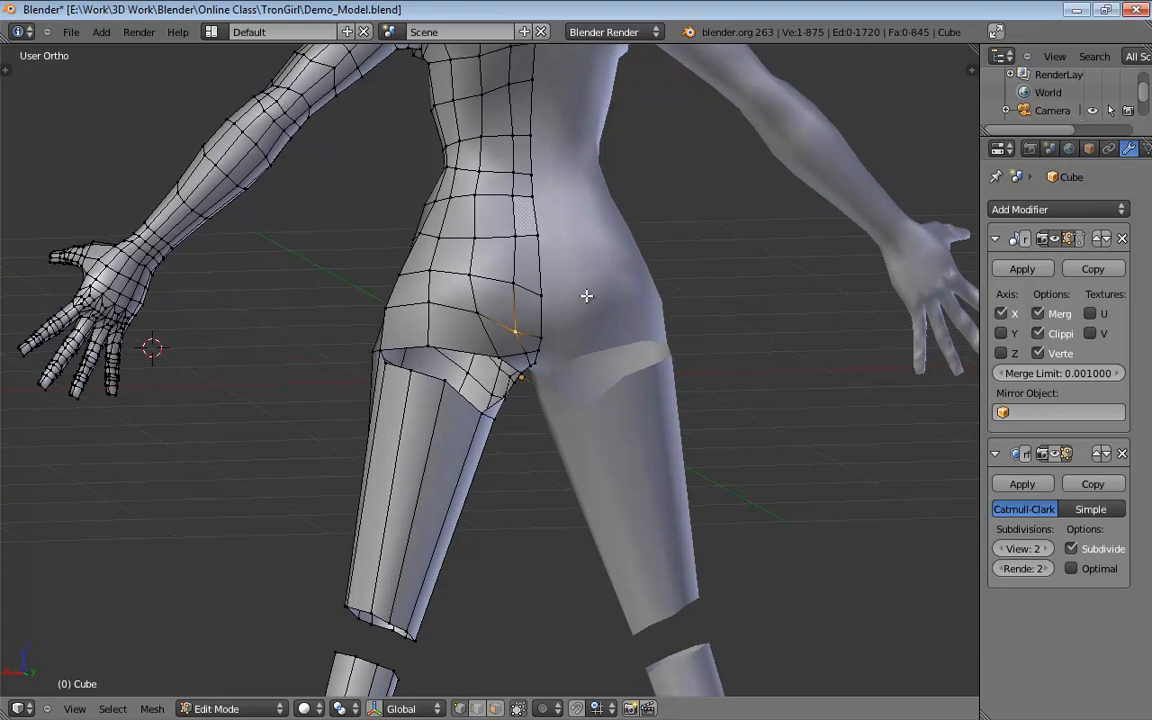
middle_drag(306, 313, 403, 302)
shift+middle_drag(434, 357, 530, 330)
middle_drag(530, 330, 508, 364)
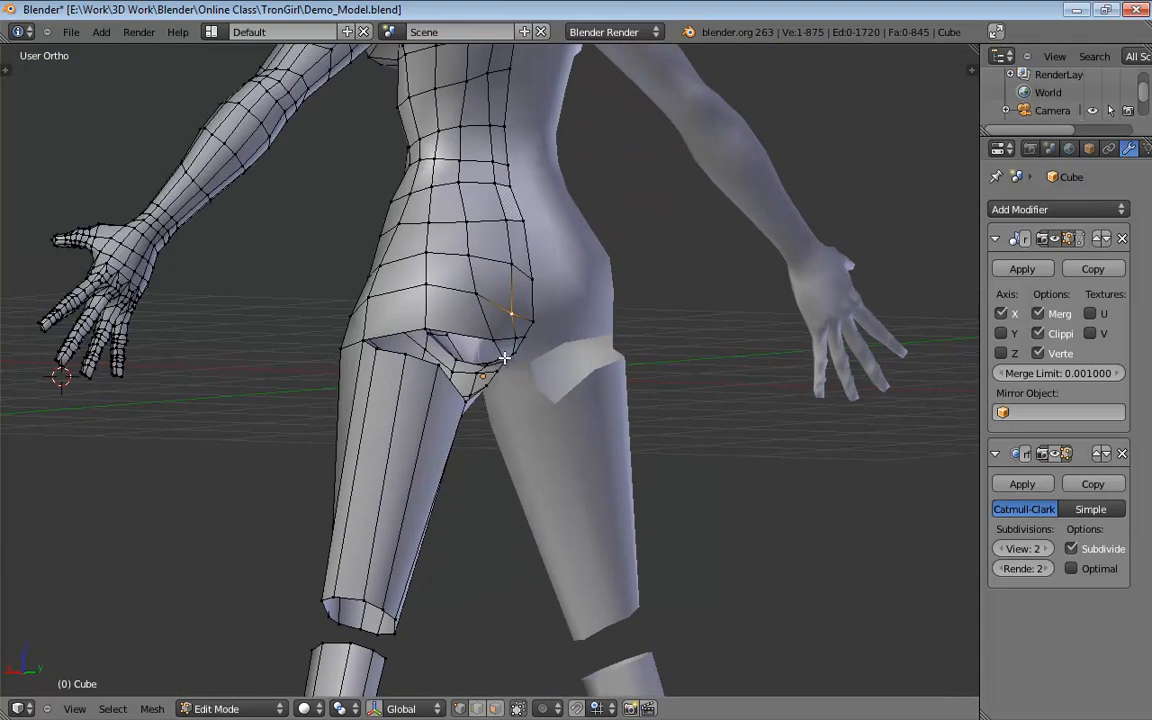
middle_drag(406, 338, 610, 236)
Delete the 15 faces wrapping around the inner thigh, groin crease and front of the hip above the thigh.
click(489, 334)
scroll(617, 342, up, 2)
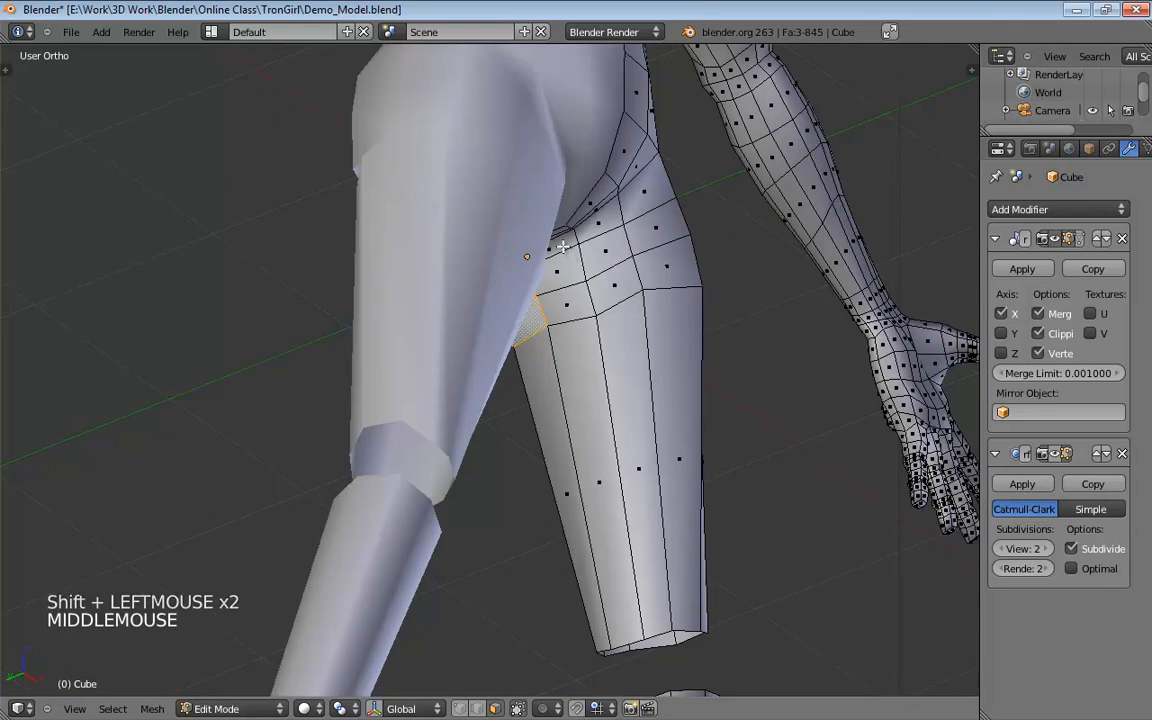
shift+click(572, 292)
middle_drag(572, 292, 513, 289)
shift+click(513, 289)
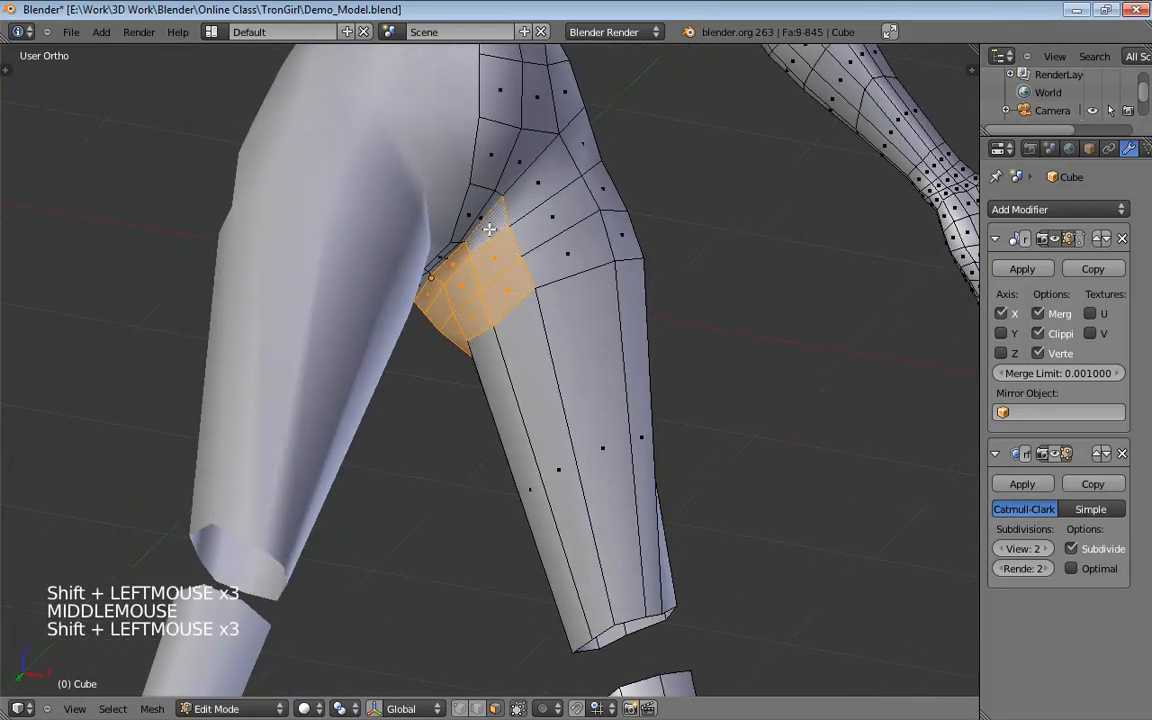
middle_drag(489, 229, 499, 287)
middle_drag(572, 301, 497, 345)
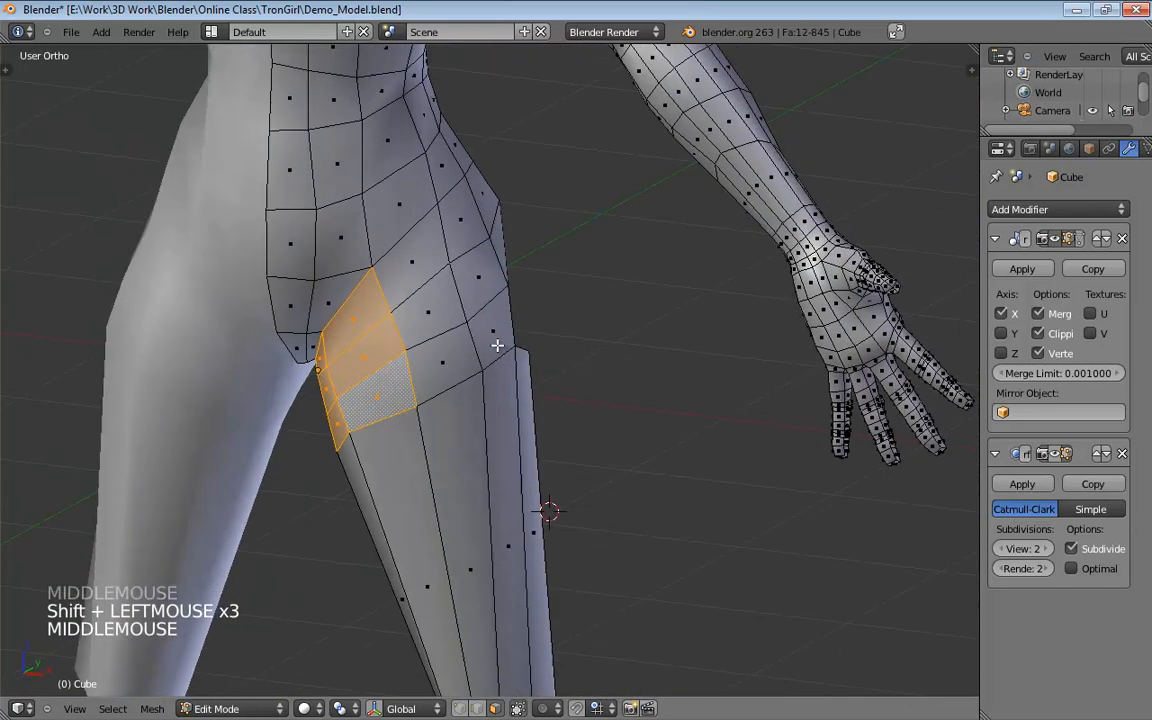
middle_drag(507, 287, 433, 212)
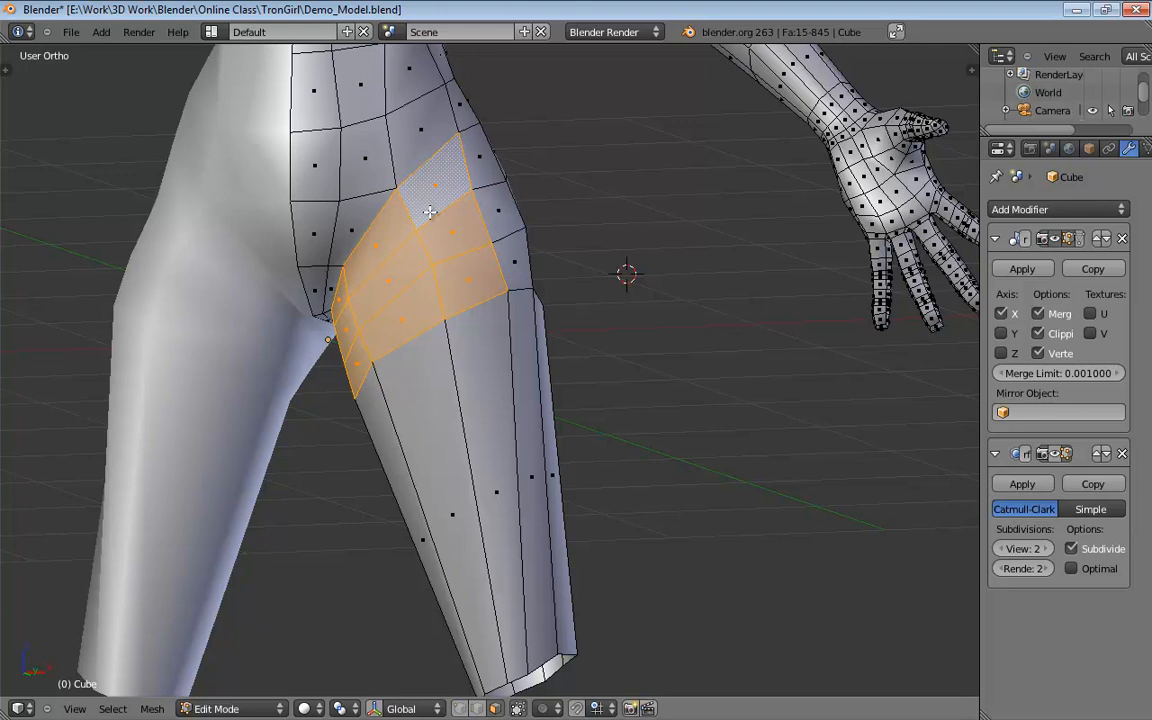
key(x)
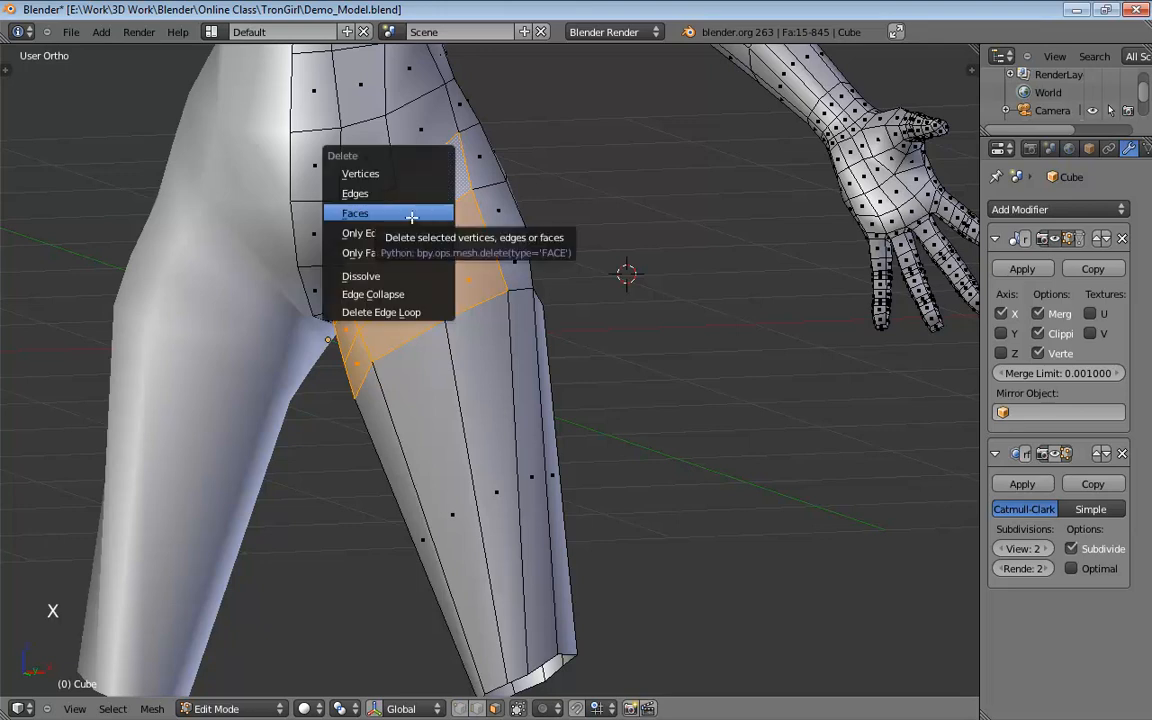
click(411, 217)
Delete the six faces along the lower buttock and outer hip bordering the leg opening.
middle_drag(411, 217, 680, 327)
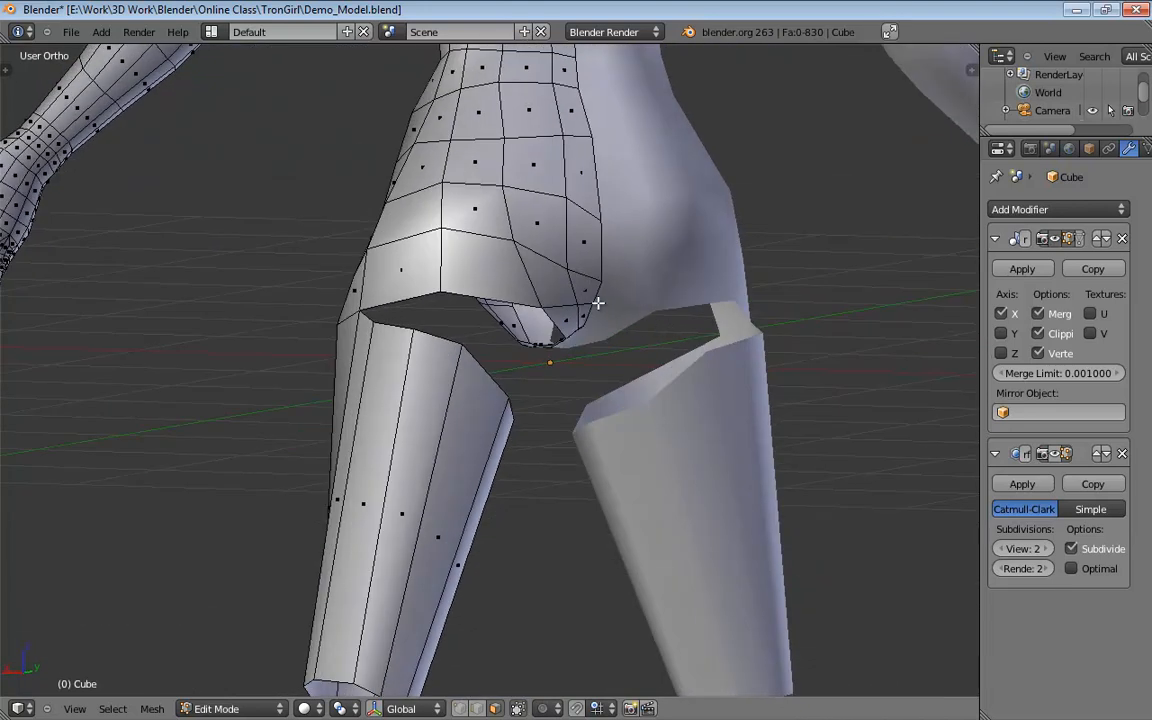
middle_drag(547, 275, 480, 273)
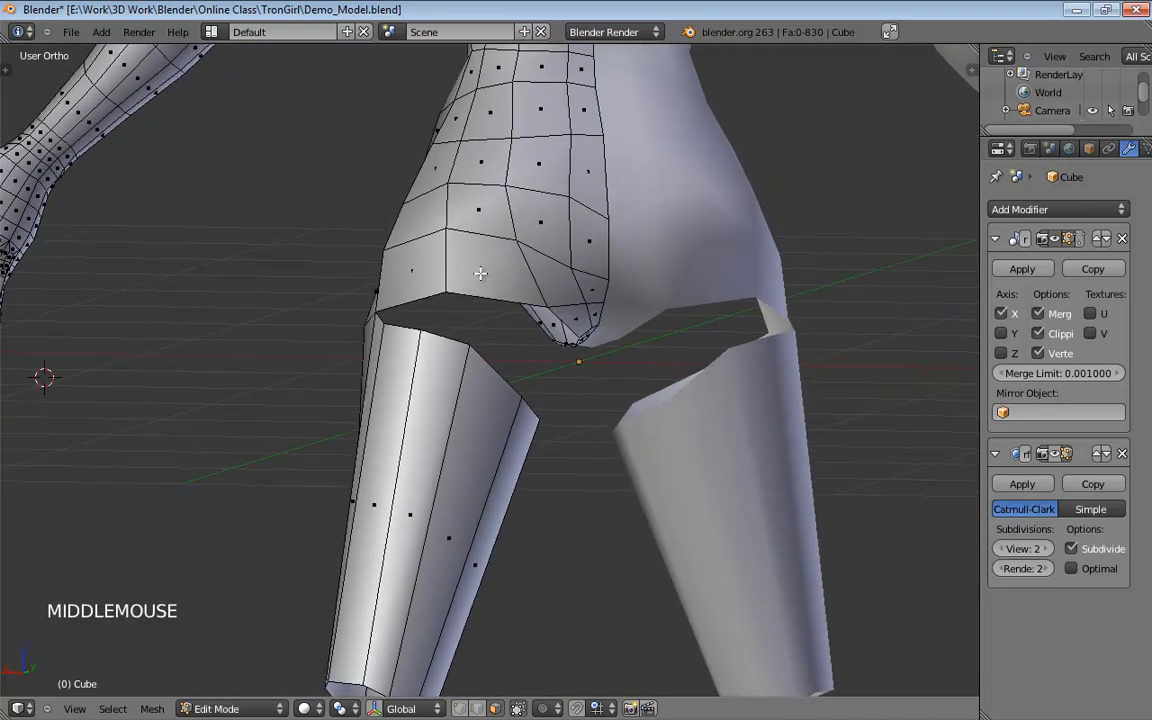
middle_drag(474, 219, 405, 262)
shift+click(405, 262)
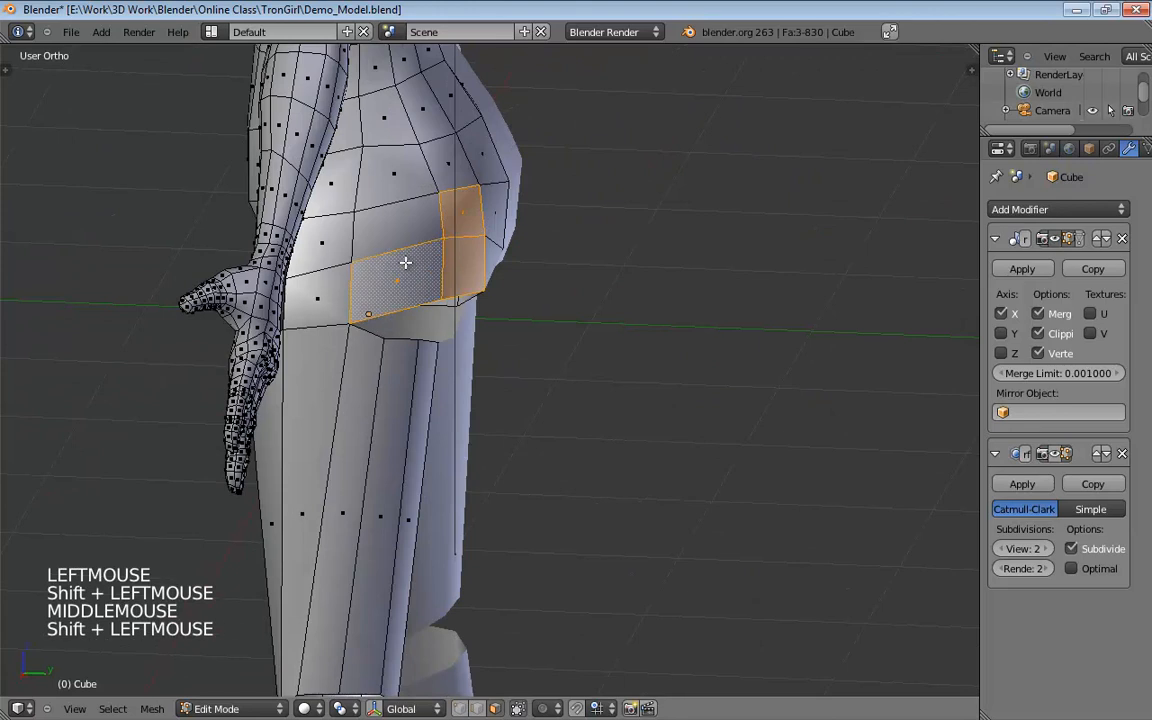
shift+click(340, 291)
middle_drag(340, 291, 384, 232)
key(x)
click(420, 281)
Delete the next strip of three faces above the opening, from the outer hip to the upper buttock.
scroll(519, 292, down, 2)
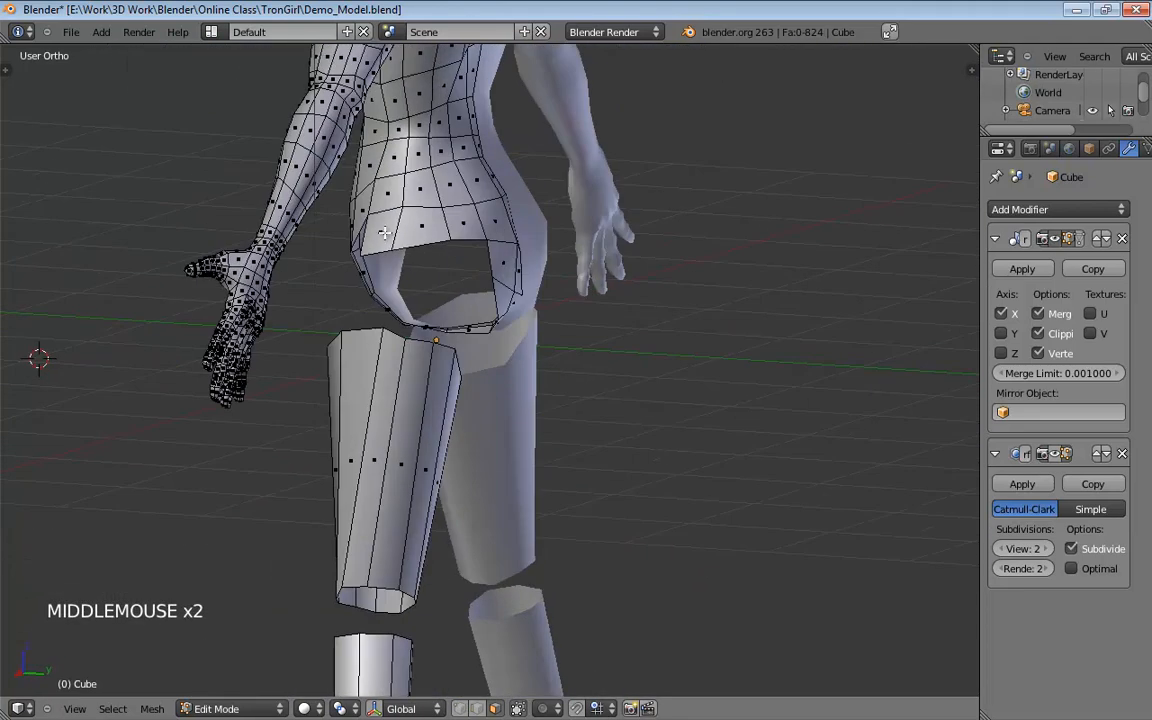
middle_drag(511, 224, 480, 222)
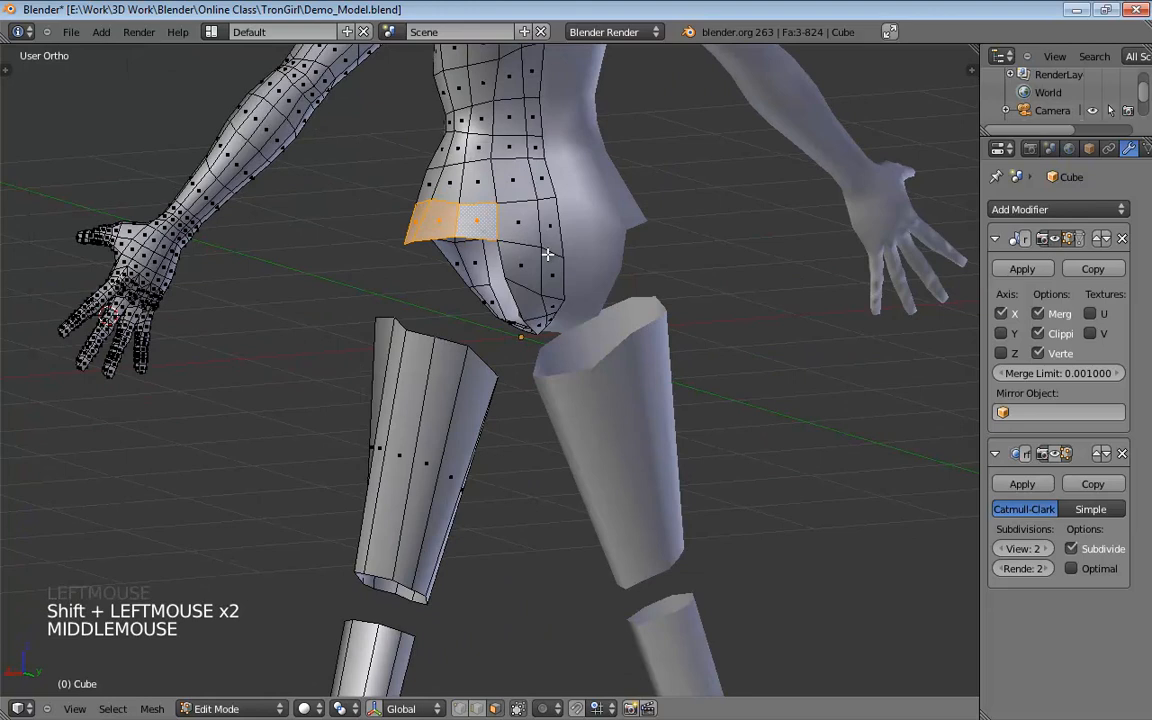
key(x)
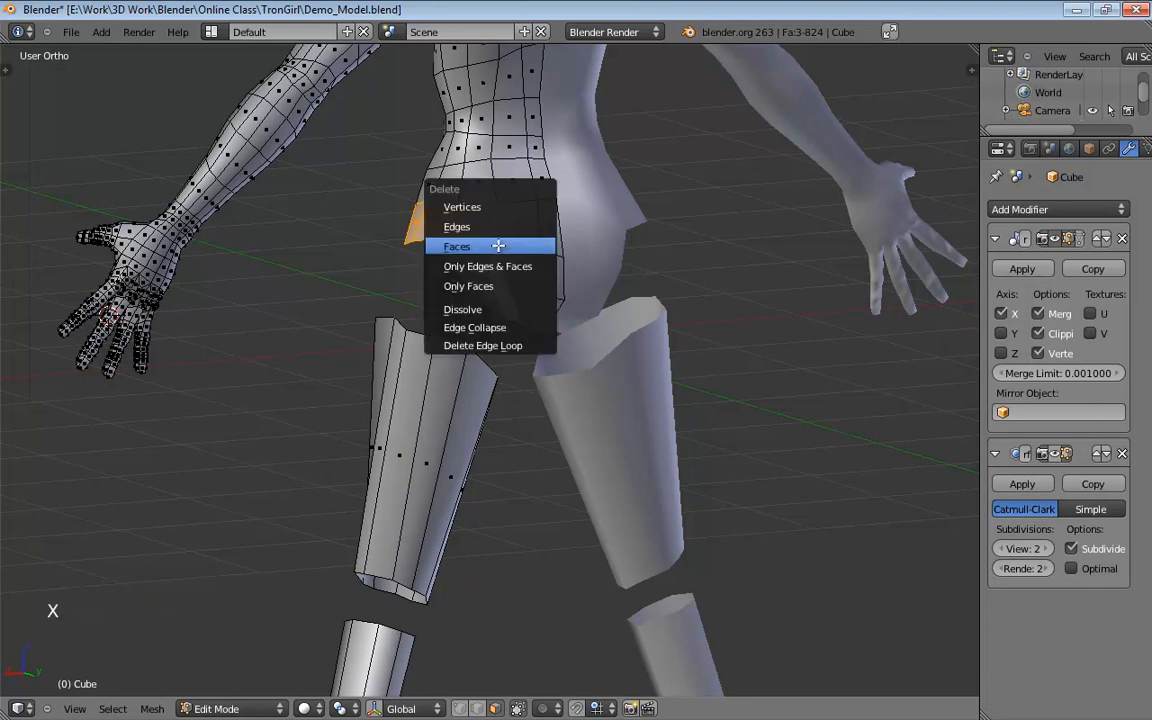
click(498, 245)
Examine the enlarged leg opening from all around and compare the hips with the reference drawing in front orthographic view.
middle_drag(498, 245, 471, 247)
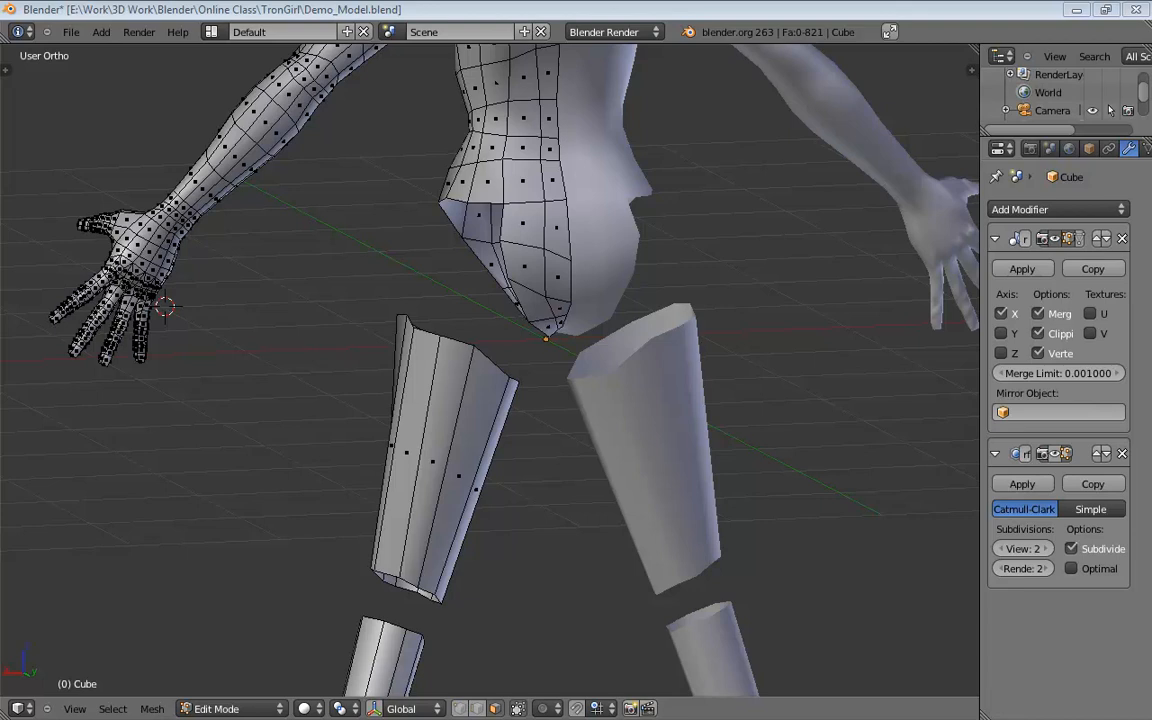
middle_drag(933, 180, 604, 208)
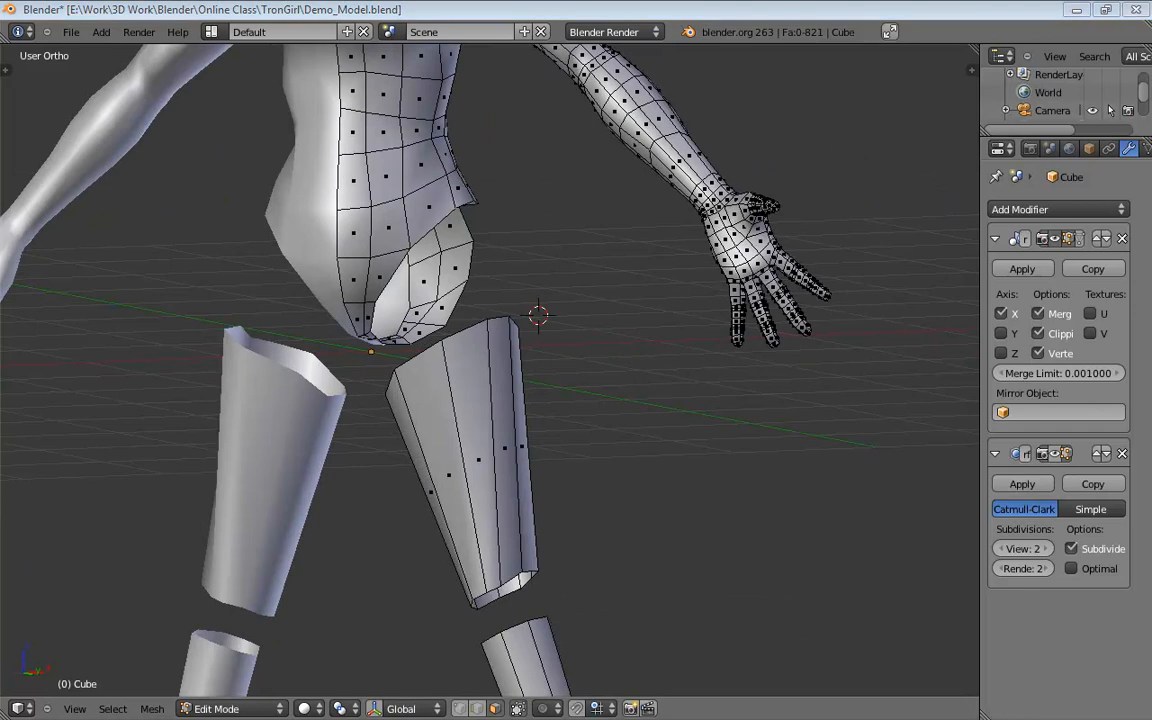
middle_drag(791, 214, 1080, 237)
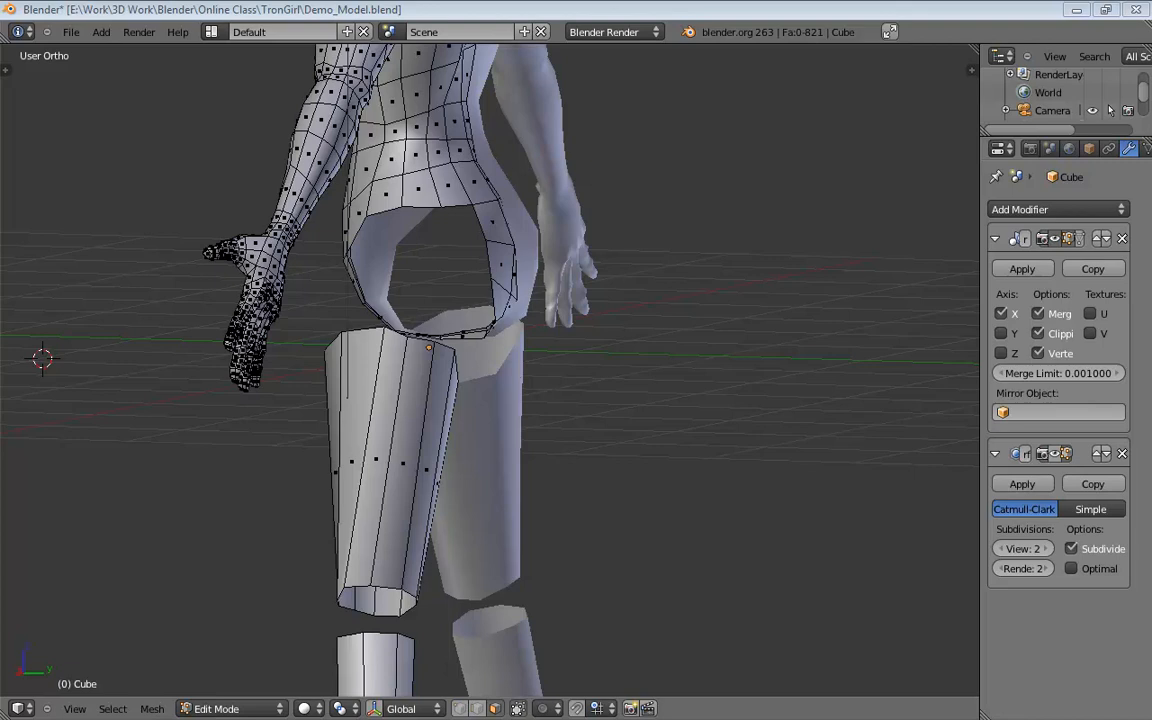
middle_drag(735, 188, 450, 224)
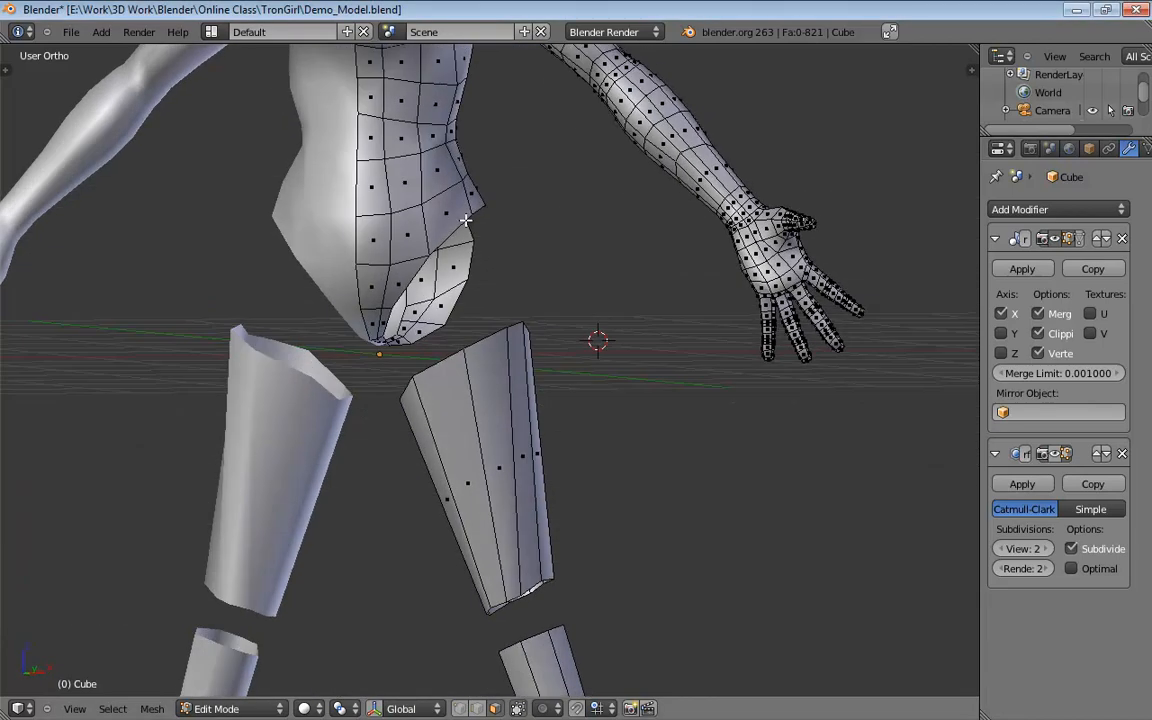
key(KP_1)
key(KP_5)
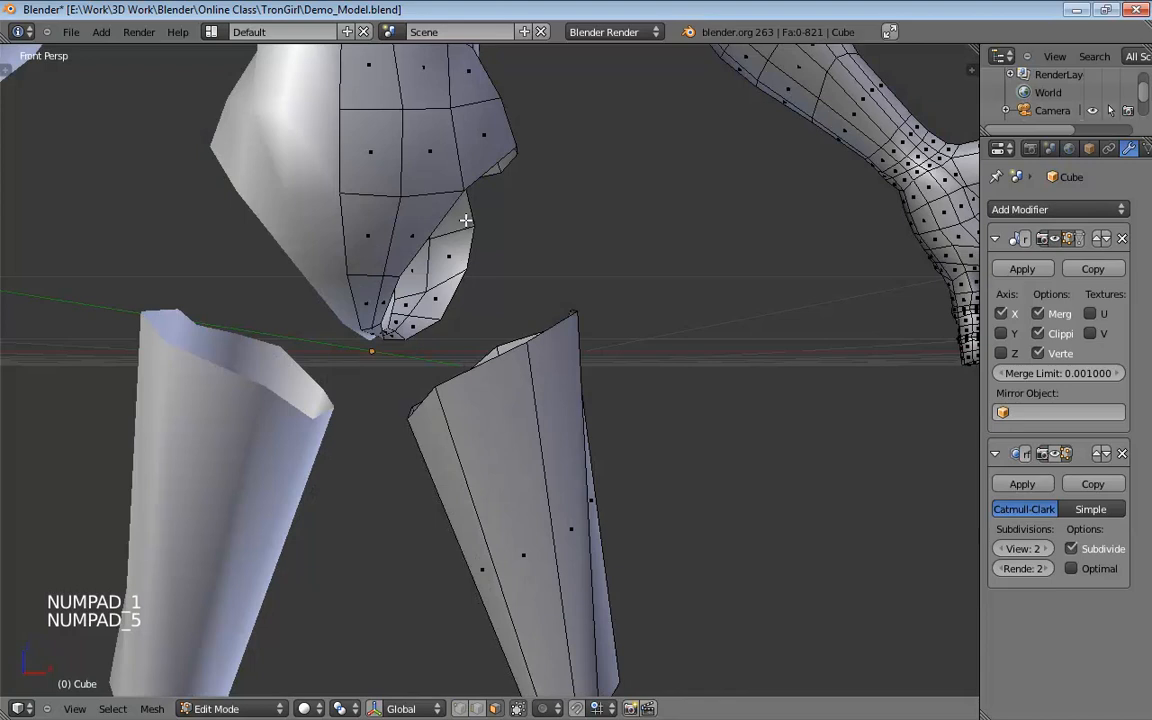
key(KP_5)
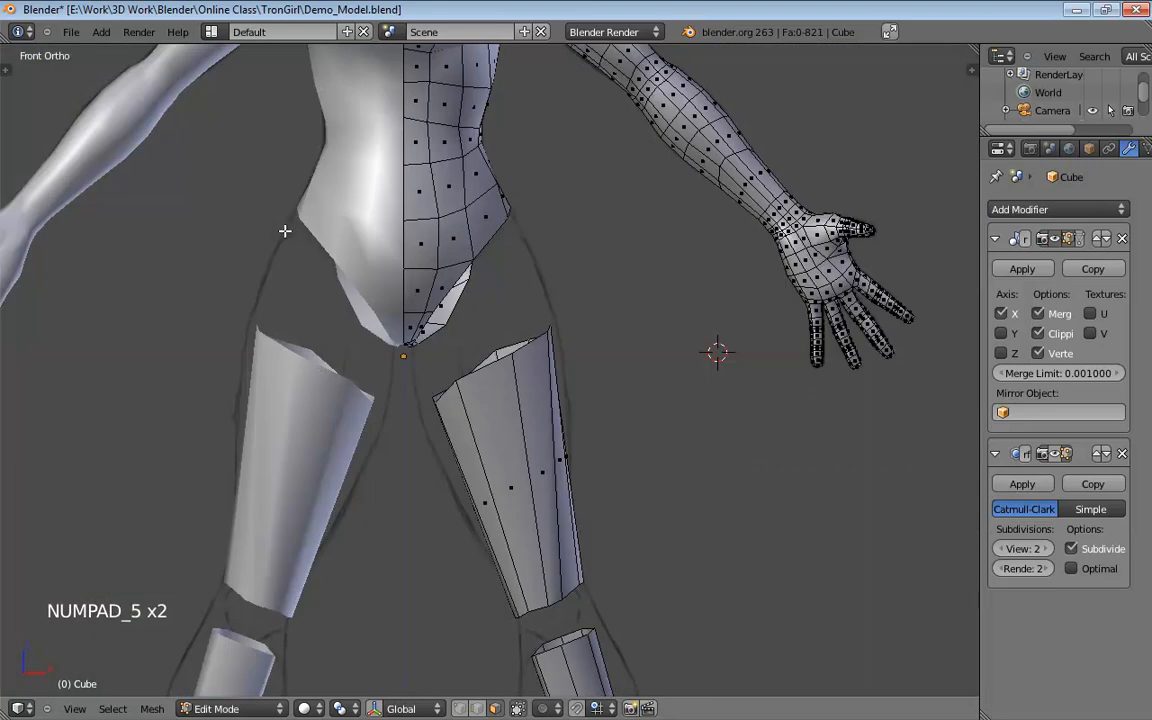
shift+middle_drag(285, 231, 265, 265)
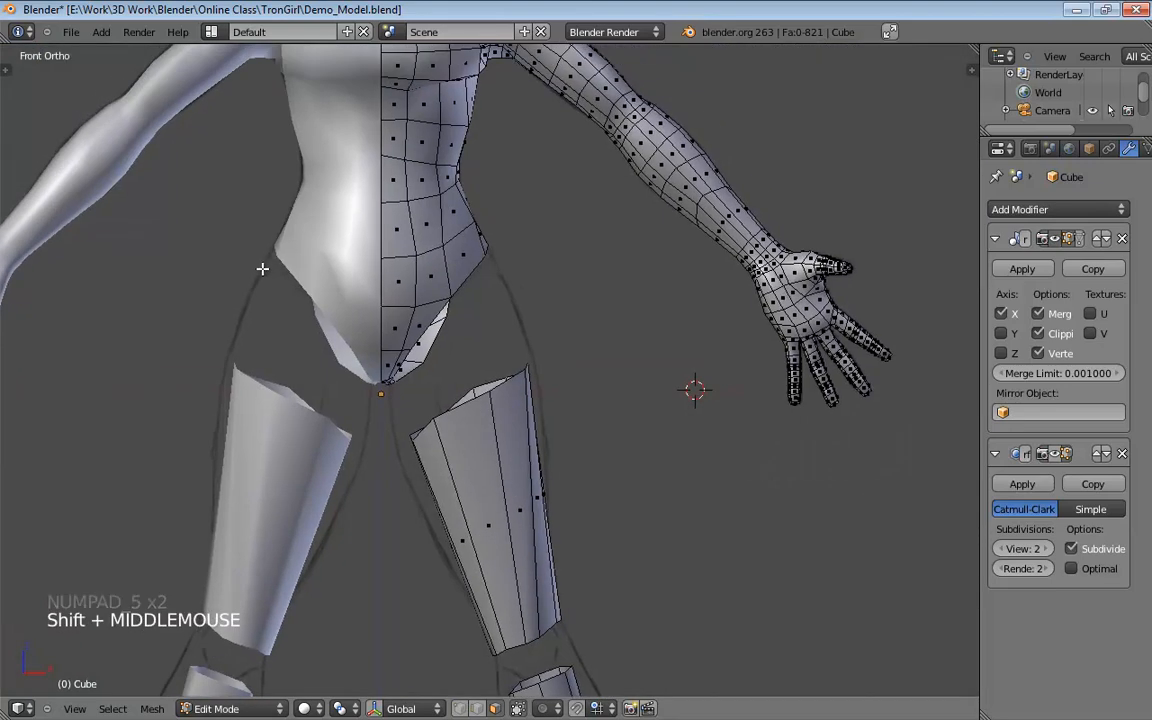
Move the vertices on the front and outer rim of the hip opening outward to follow the reference outline.
key(ctrl+Tab)
click(455, 281)
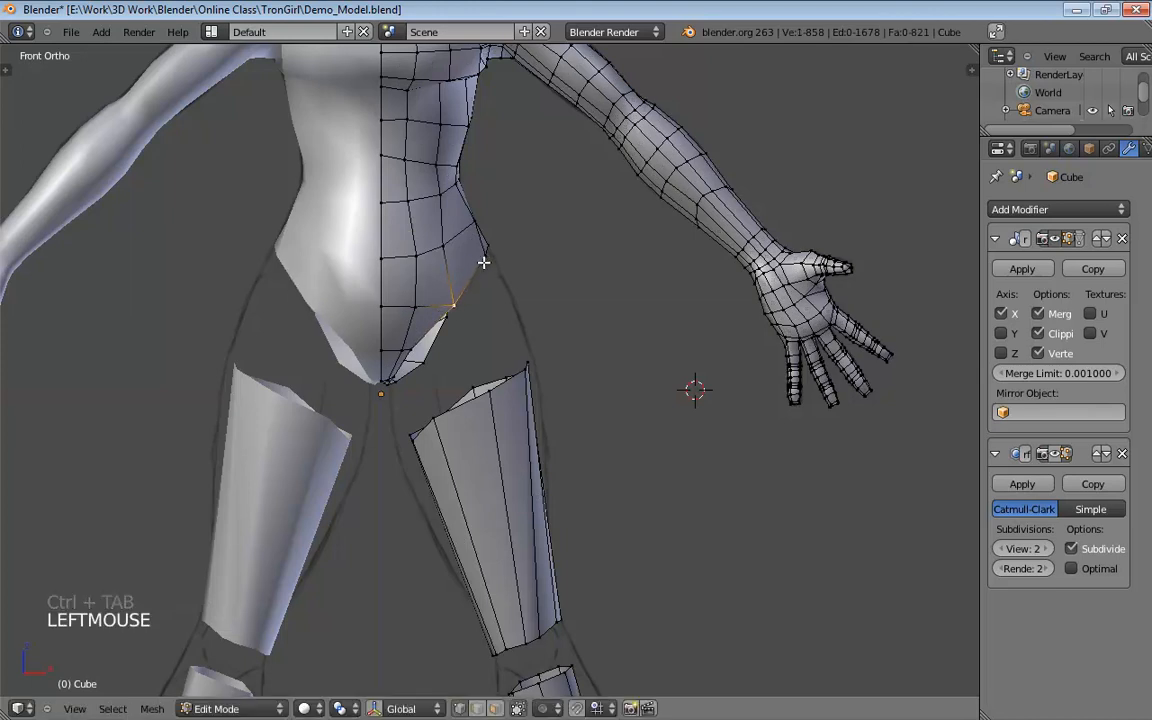
click(488, 278)
click(507, 276)
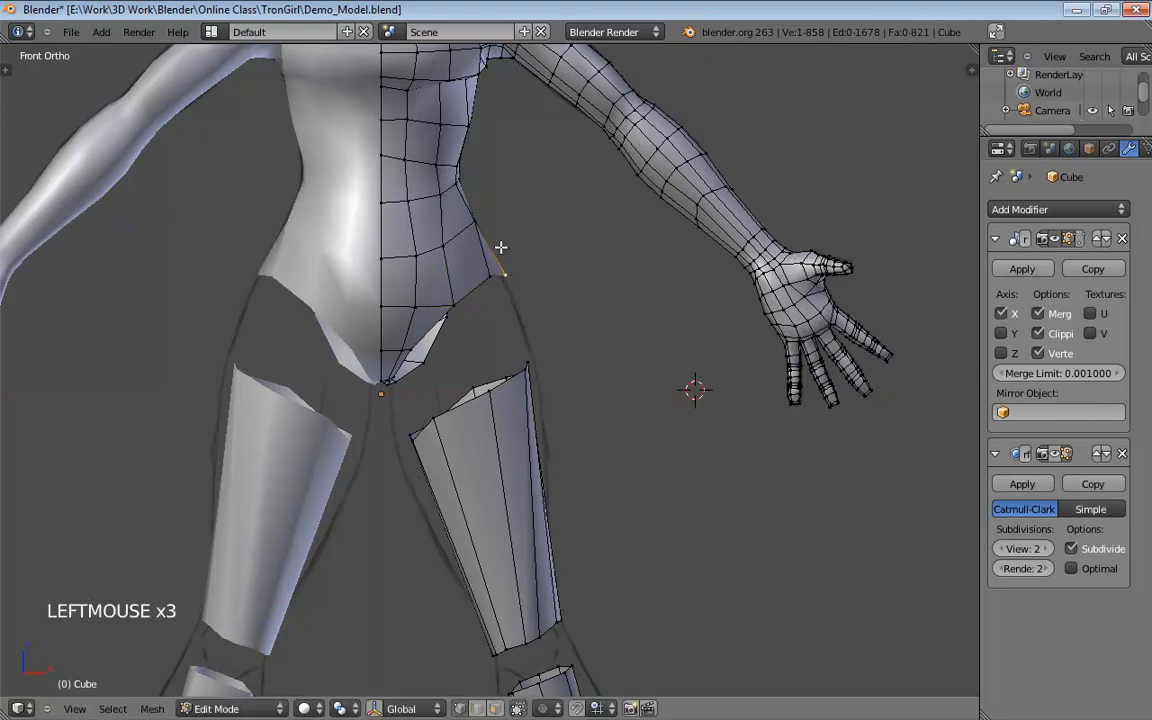
click(470, 235)
Reposition the vertices on the back rim of the opening, at the outer hip and along the buttock.
middle_drag(504, 239, 415, 220)
click(485, 240)
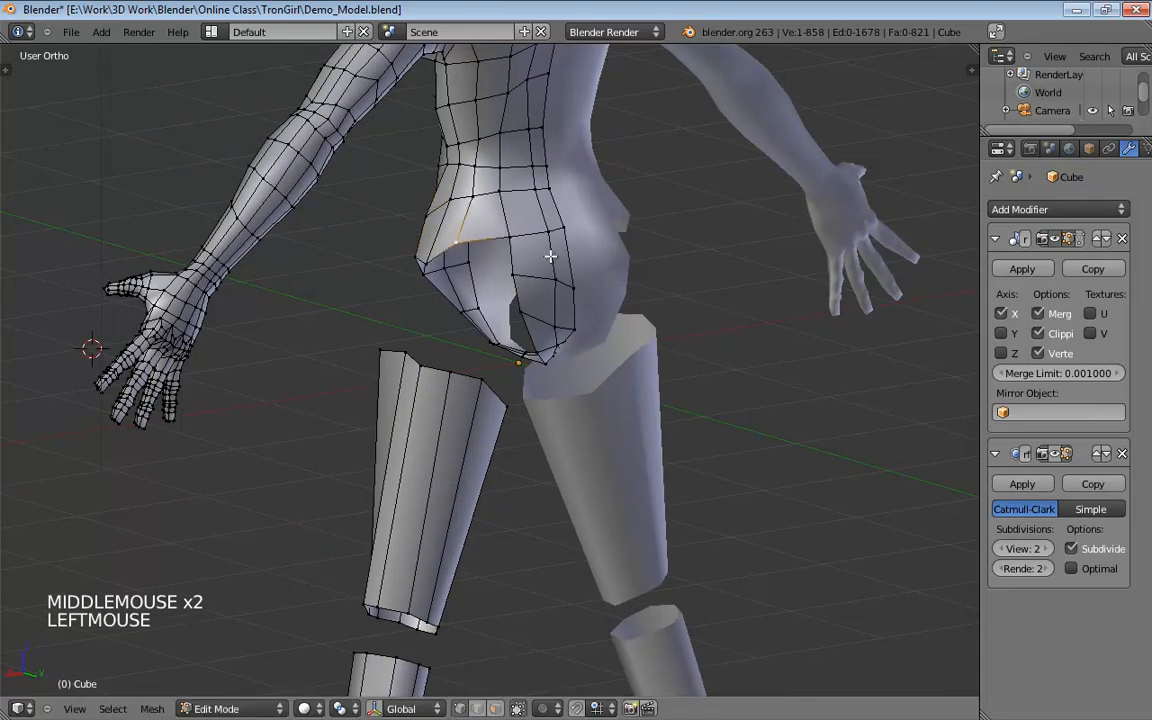
middle_drag(550, 256, 577, 326)
click(535, 321)
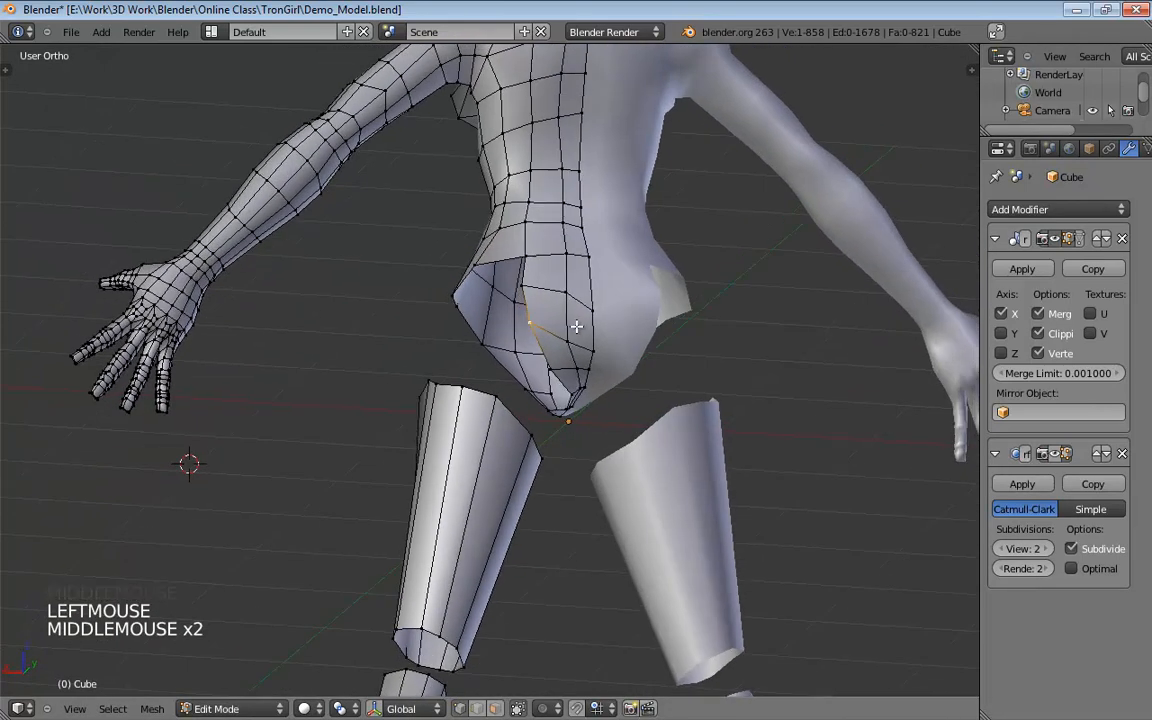
Dissolve the two crosswise edges on the lower inner buttock, with Dissolve Verts enabled.
scroll(610, 318, up, 4)
middle_drag(648, 311, 693, 424)
key(ctrl+Tab)
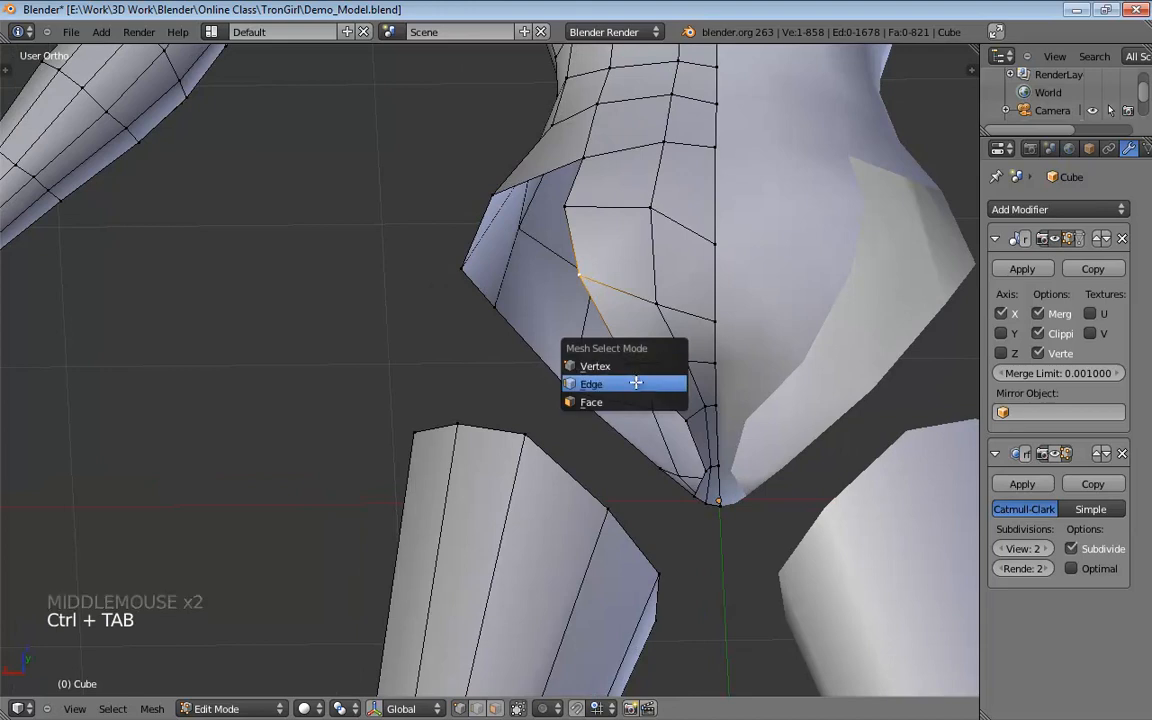
click(663, 383)
shift+click(722, 364)
key(x)
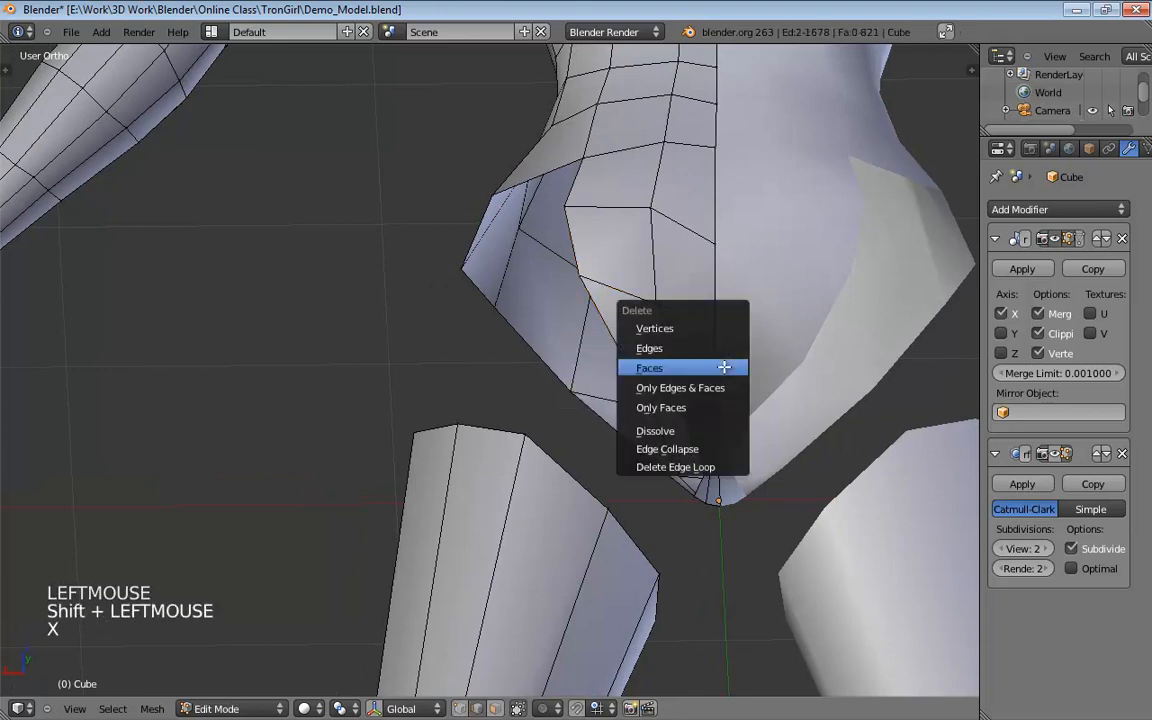
click(643, 419)
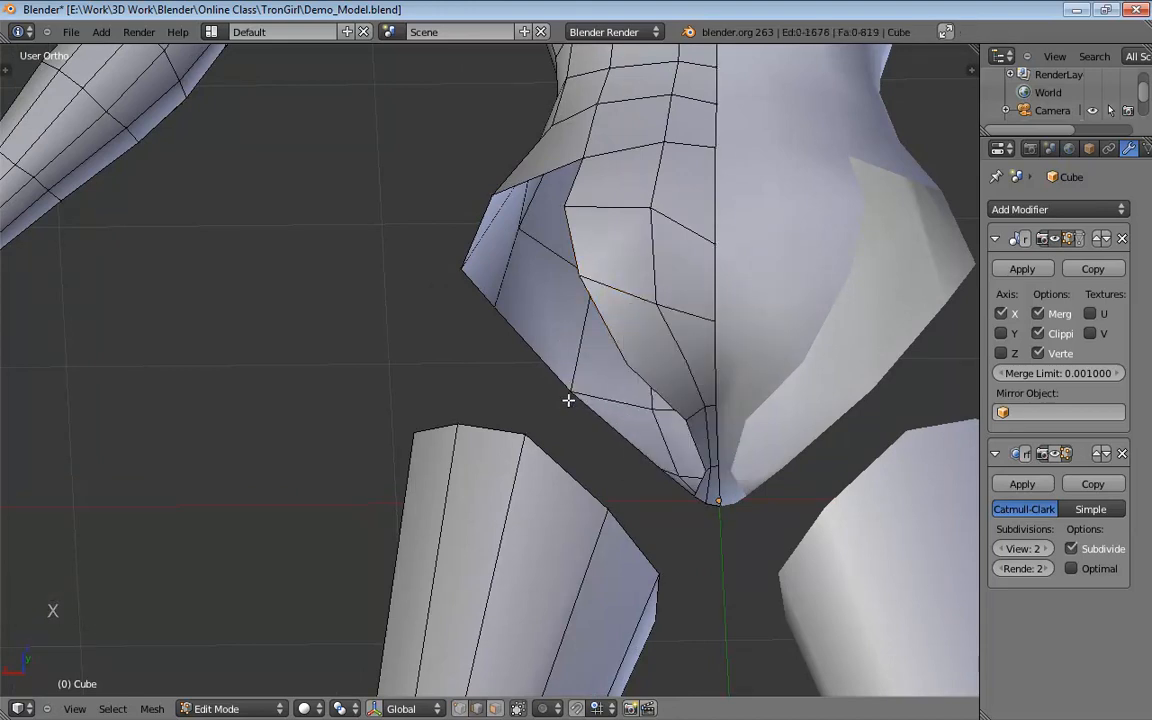
key(t)
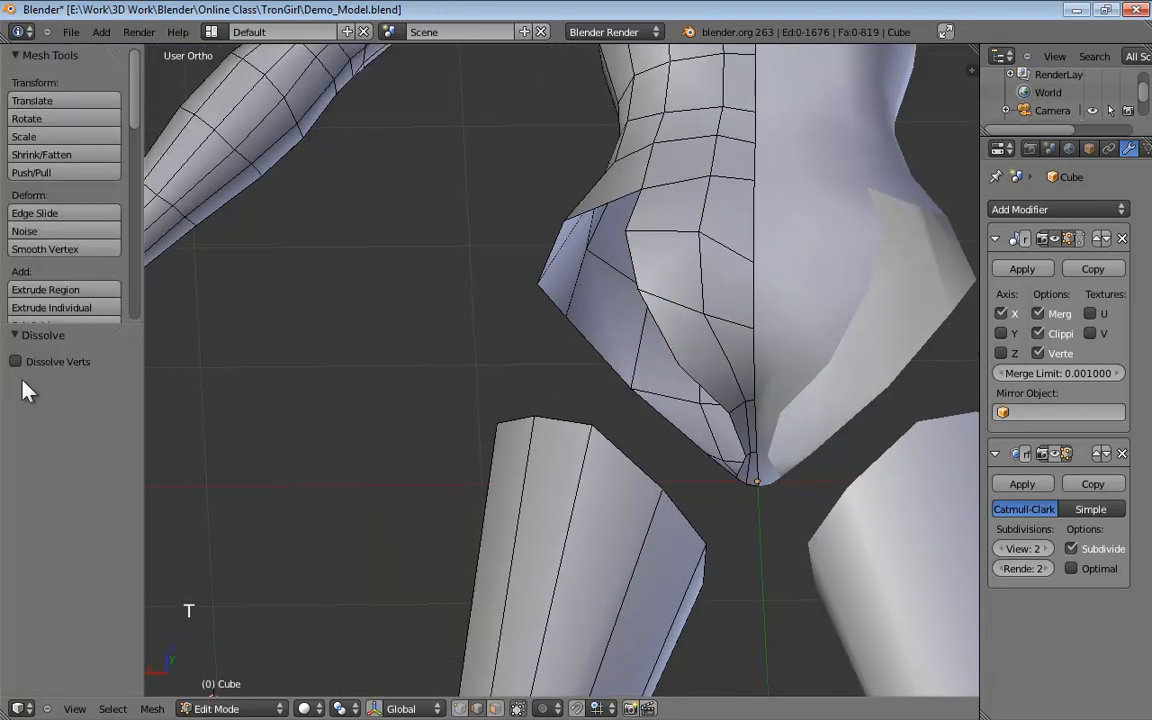
click(16, 361)
Open the choice of mesh selection modes.
middle_drag(416, 295, 570, 300)
key(ctrl+Tab)
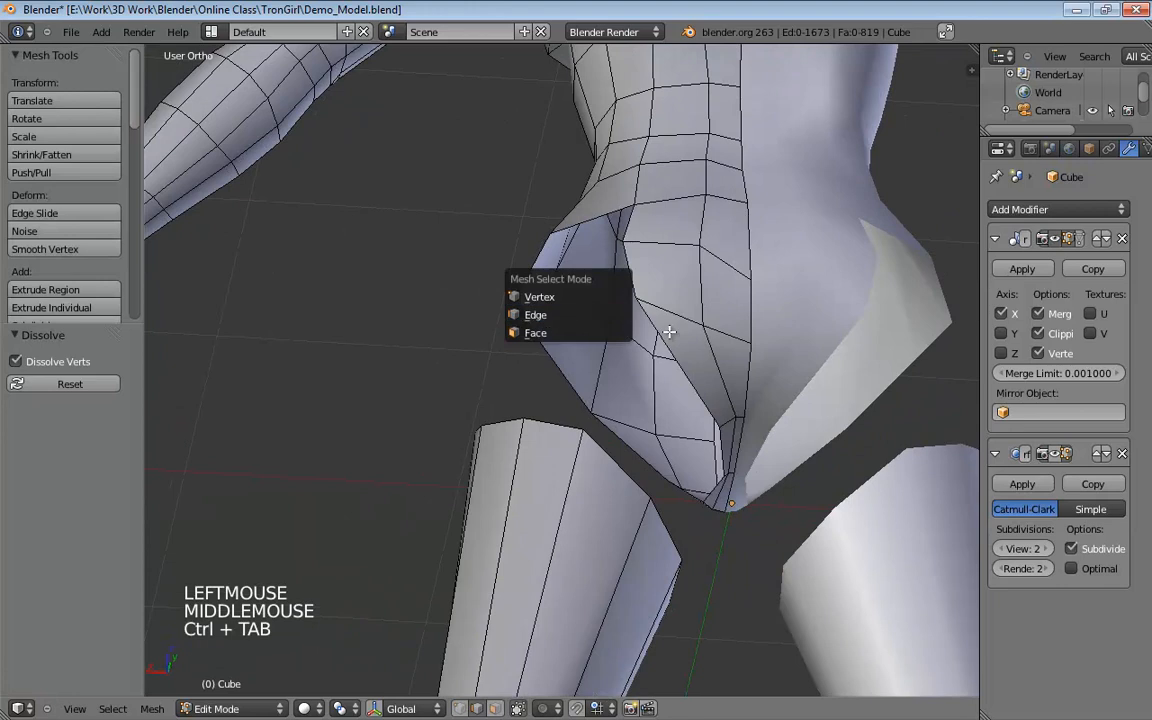
Switch to vertex selection and lower the vertices of the mid-buttock row out to the rear edge of the leg opening.
click(545, 296)
key(v)
key(ctrl+Tab)
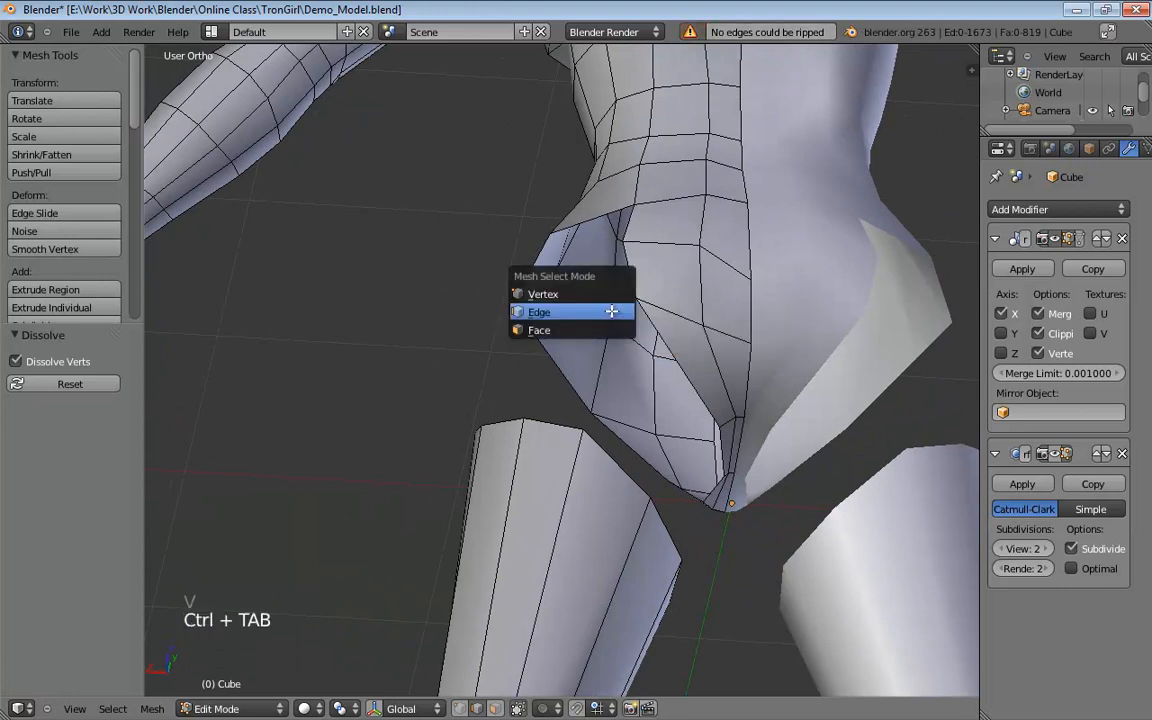
click(567, 298)
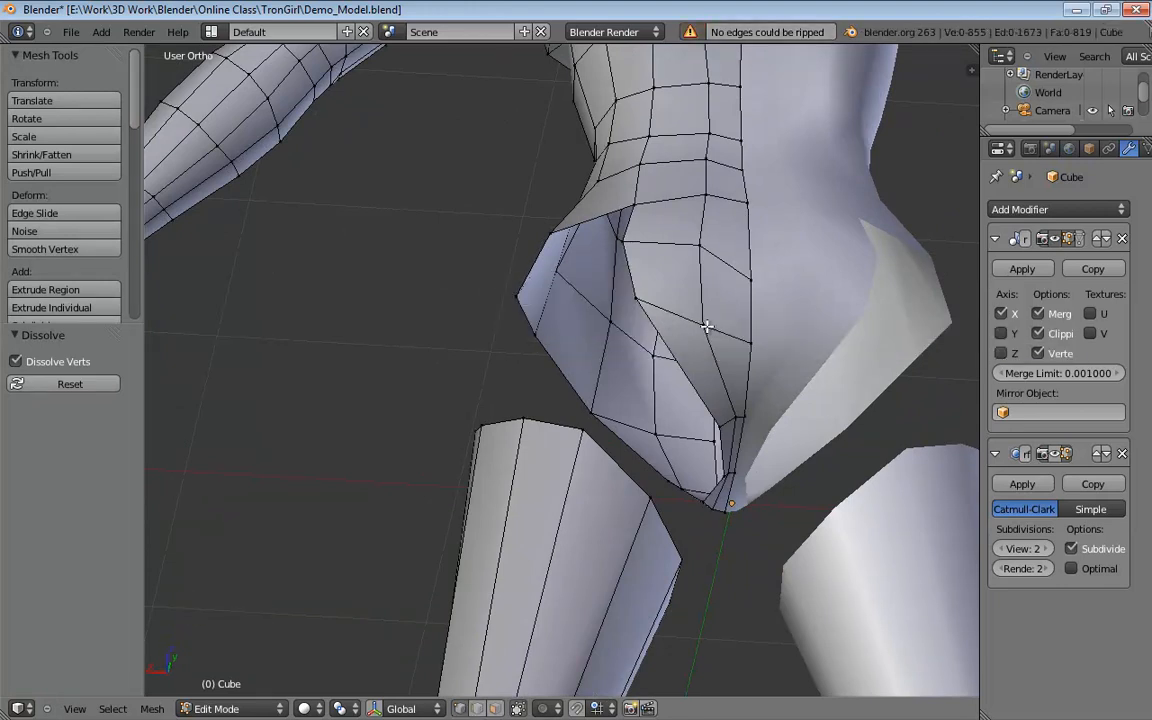
drag(704, 324, 710, 333)
drag(641, 307, 674, 366)
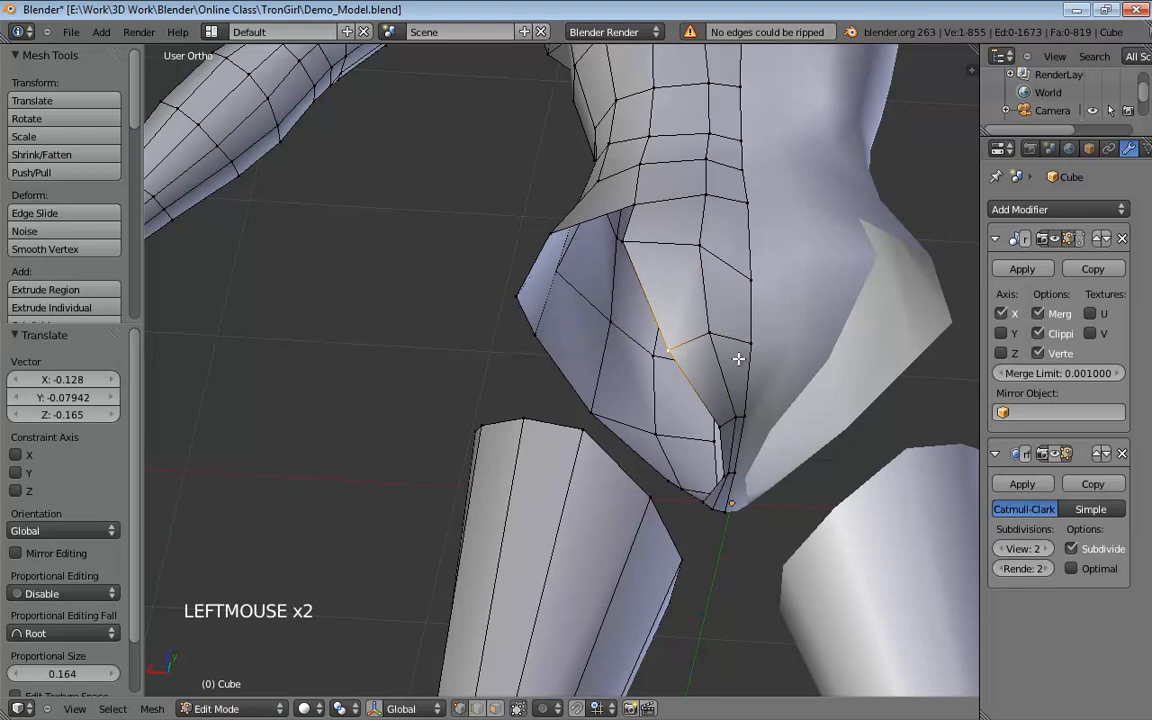
Refine the mid-buttock vertices, including the one on the rear edge of the leg opening, to round the buttock.
middle_drag(738, 358, 706, 279)
drag(697, 275, 700, 280)
middle_drag(700, 281, 638, 247)
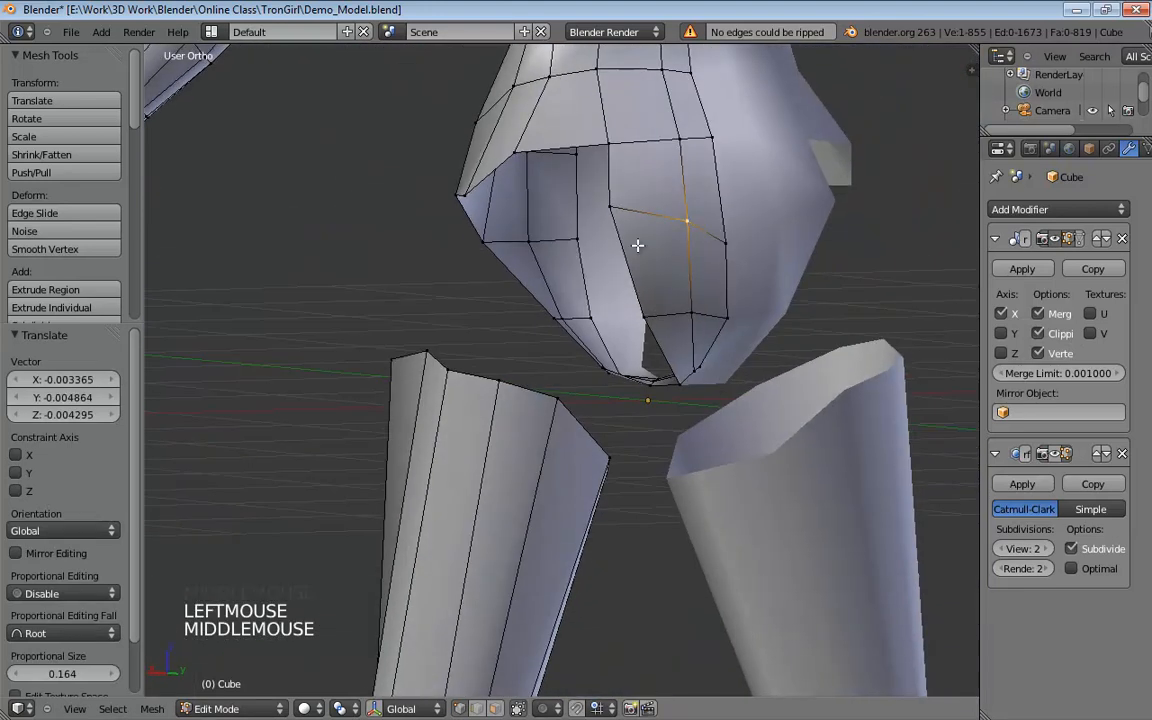
drag(622, 205, 640, 210)
middle_drag(699, 238, 614, 307)
key(KP_5)
scroll(625, 342, down, 3)
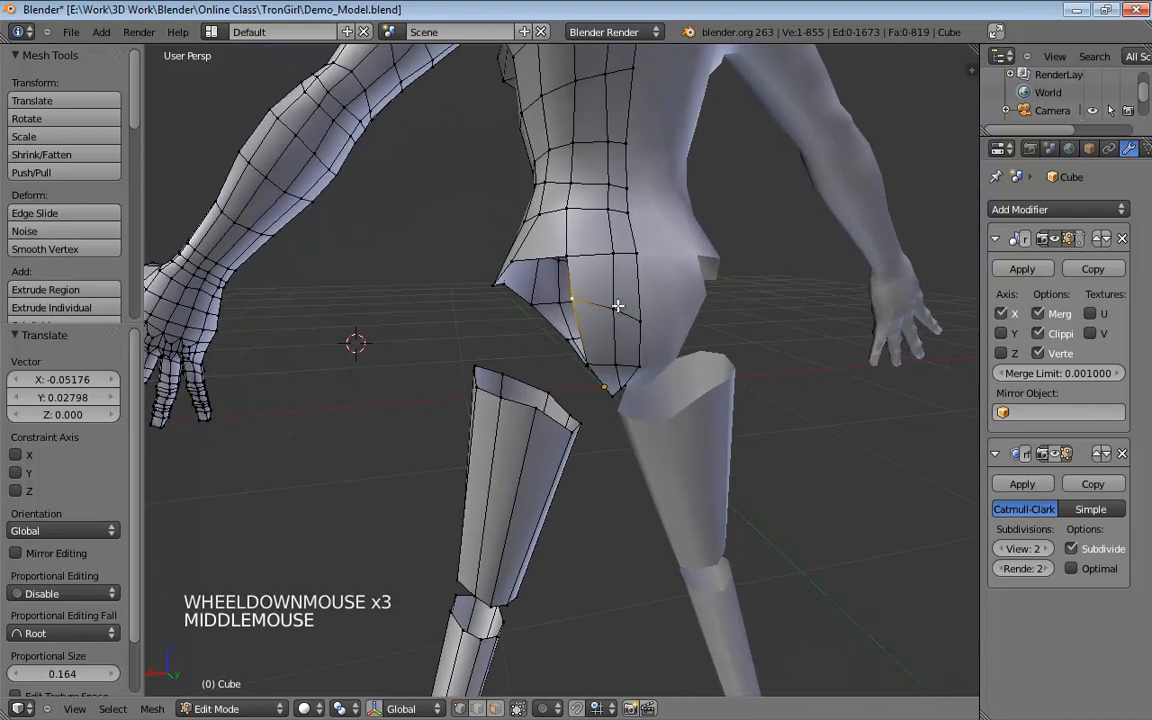
drag(573, 300, 575, 318)
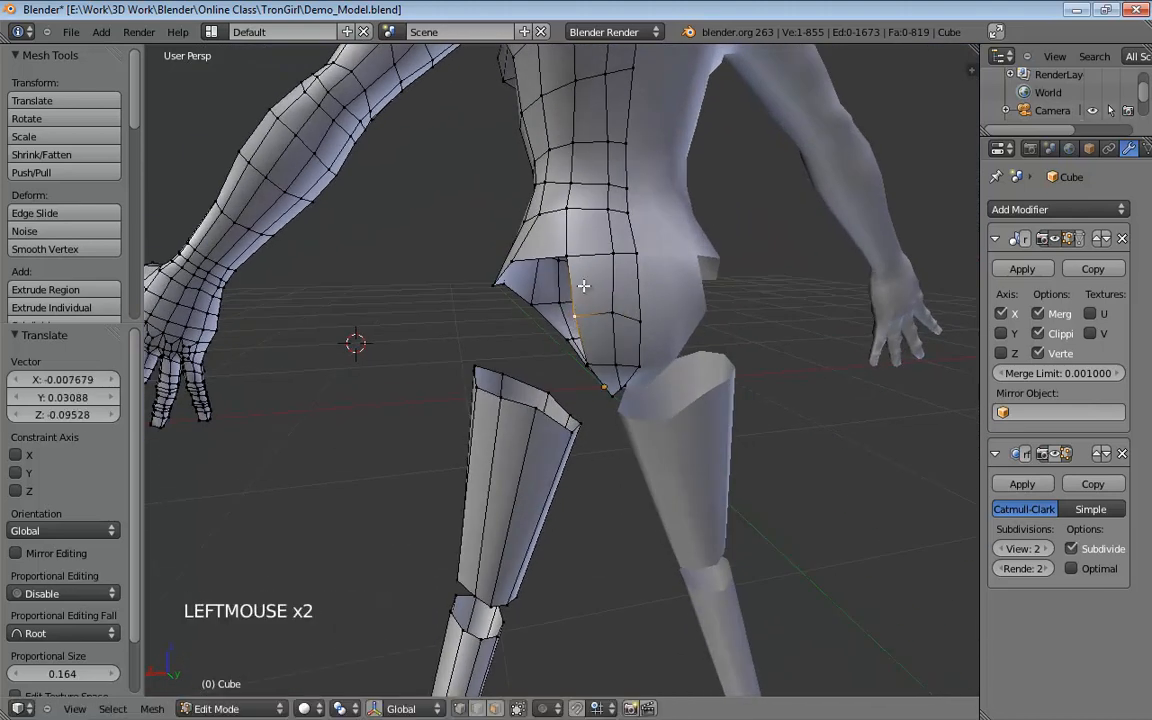
Lower the upper buttock vertices at the centre line and the lower-back vertices in the row above them.
click(614, 257)
click(614, 257)
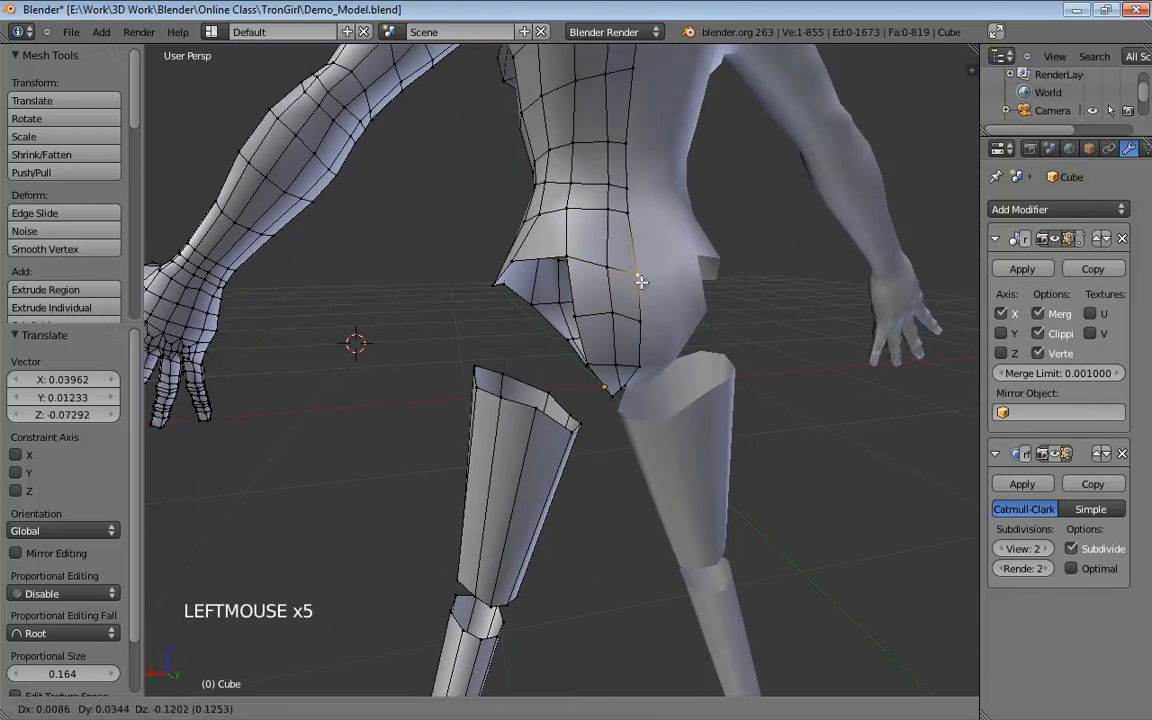
middle_drag(614, 257, 612, 305)
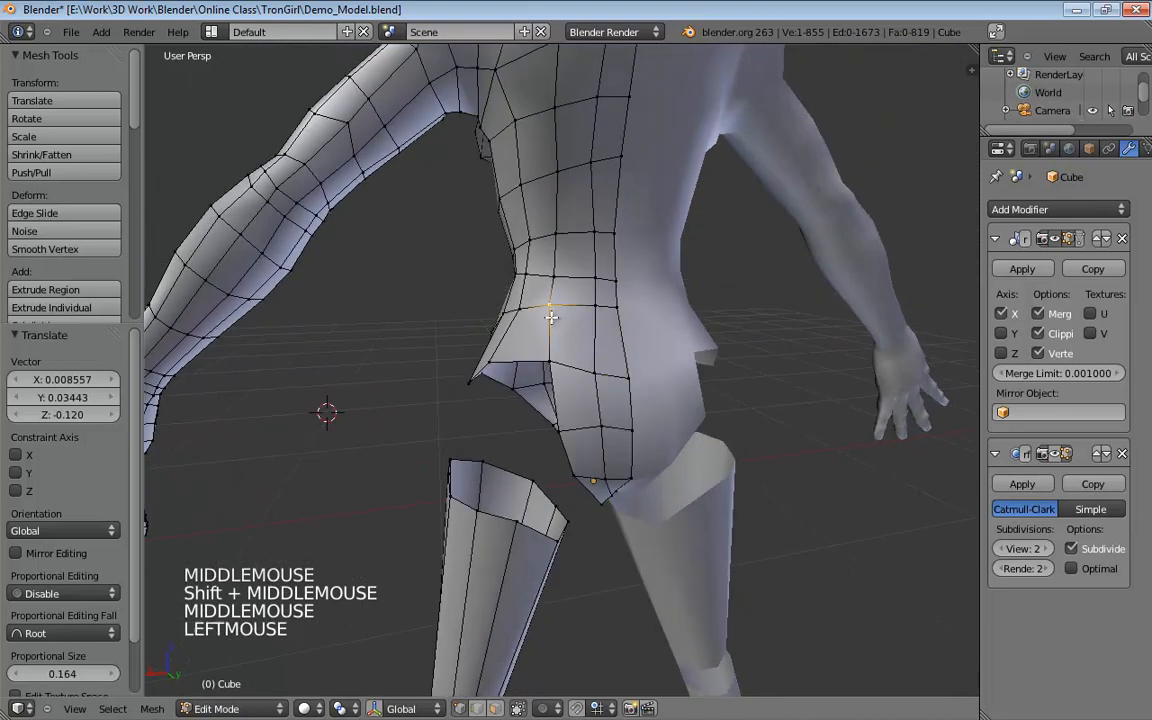
drag(551, 317, 619, 338)
middle_drag(597, 340, 515, 373)
Reposition the rear hip vertices from the top of the leg opening across to the centre line.
drag(515, 373, 518, 392)
middle_drag(520, 390, 622, 374)
drag(561, 370, 538, 390)
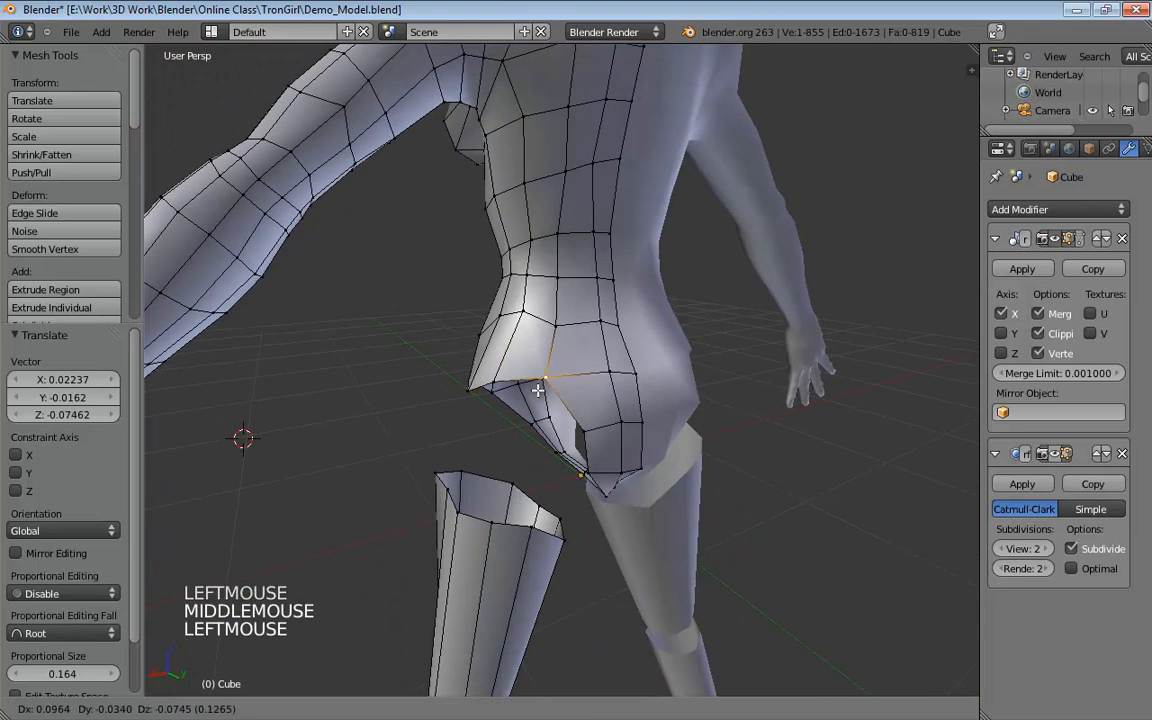
middle_drag(538, 390, 574, 376)
drag(593, 376, 583, 379)
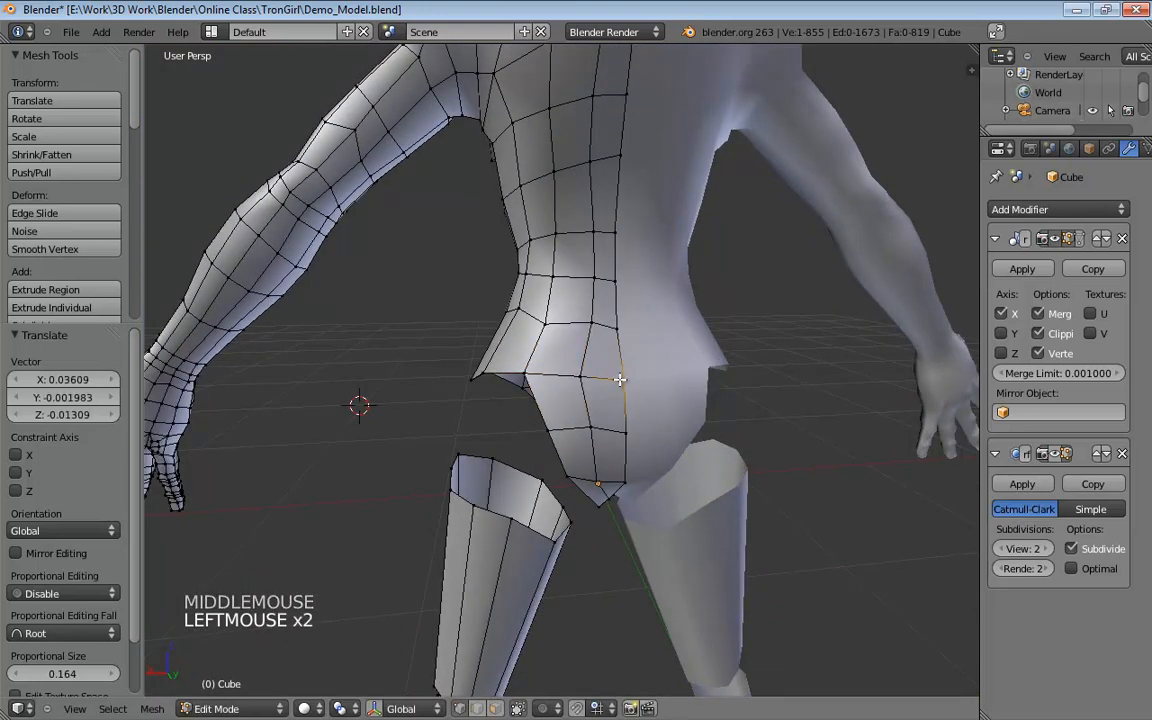
middle_drag(620, 379, 598, 480)
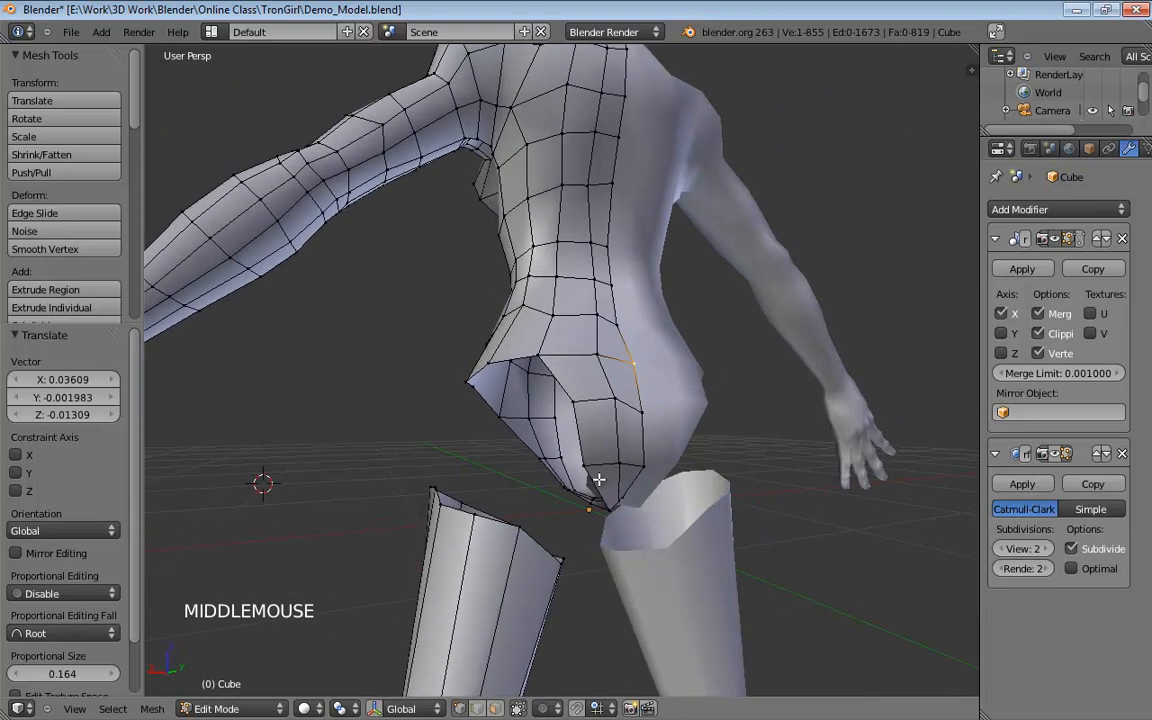
Adjust the lowest buttock vertices near the crotch and pull the front outer hip vertex slightly inward.
drag(598, 480, 597, 472)
click(630, 476)
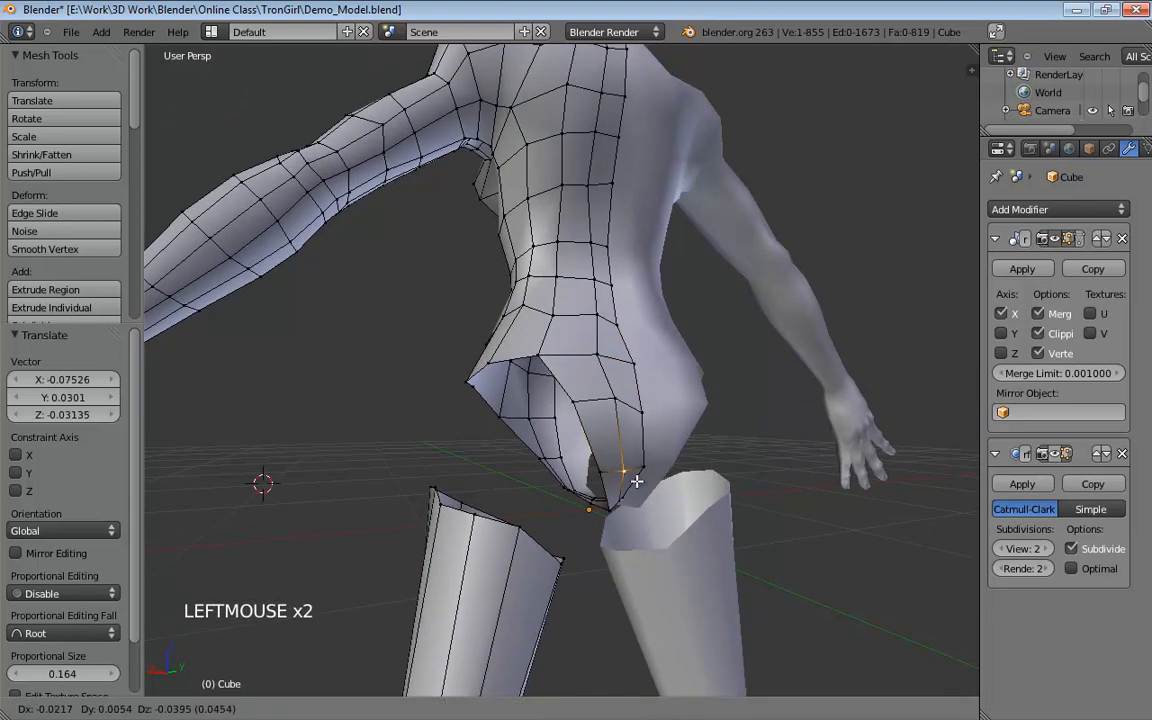
middle_drag(620, 478, 624, 350)
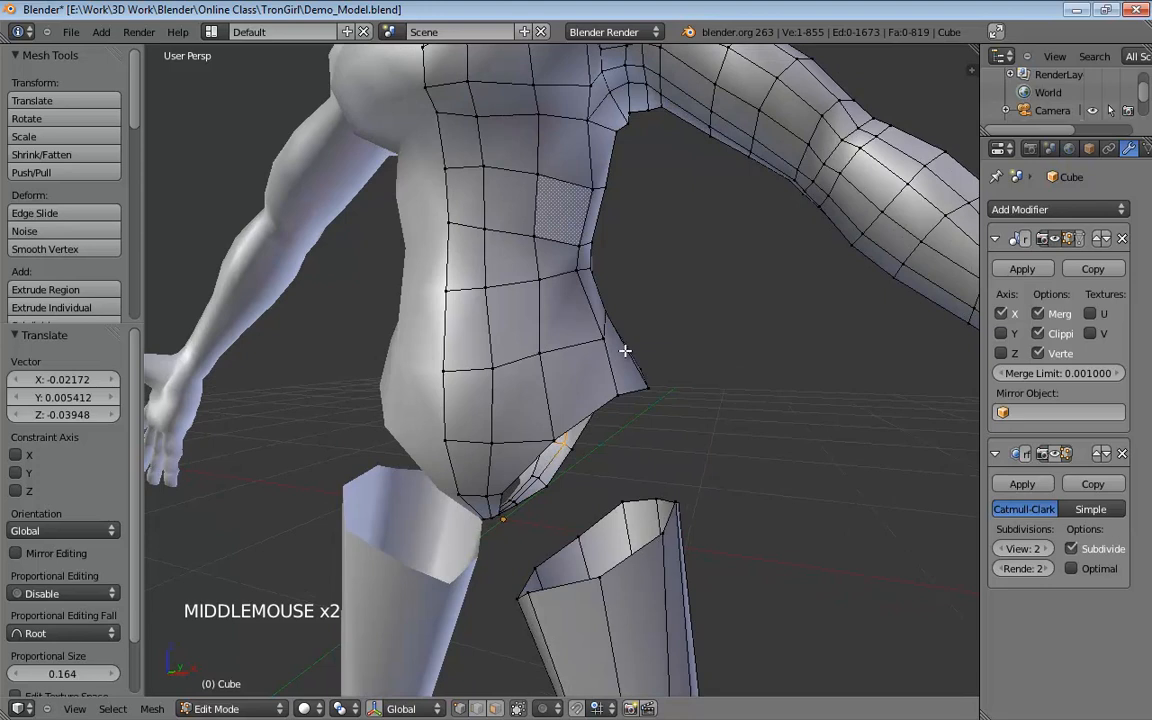
drag(603, 340, 594, 337)
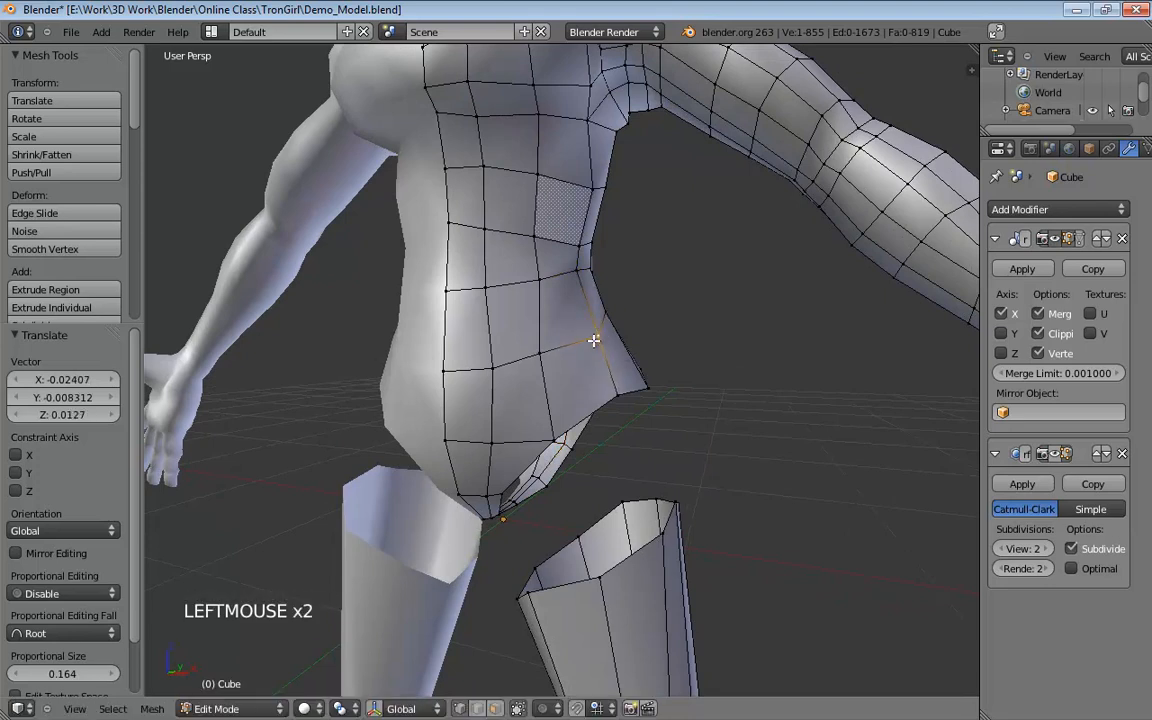
Lower the upper rear vertex of the leg opening and select the opening's edge loop to check its edge count.
middle_drag(594, 337, 548, 382)
scroll(540, 467, up, 2)
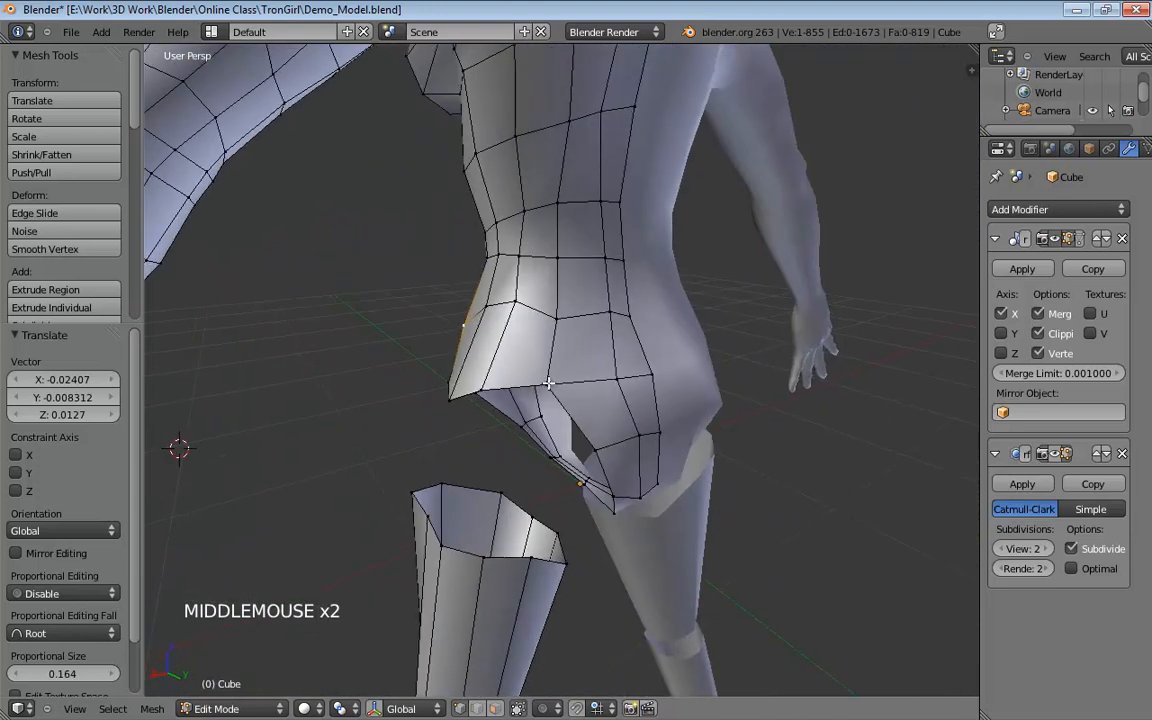
drag(548, 382, 540, 401)
middle_drag(540, 401, 535, 394)
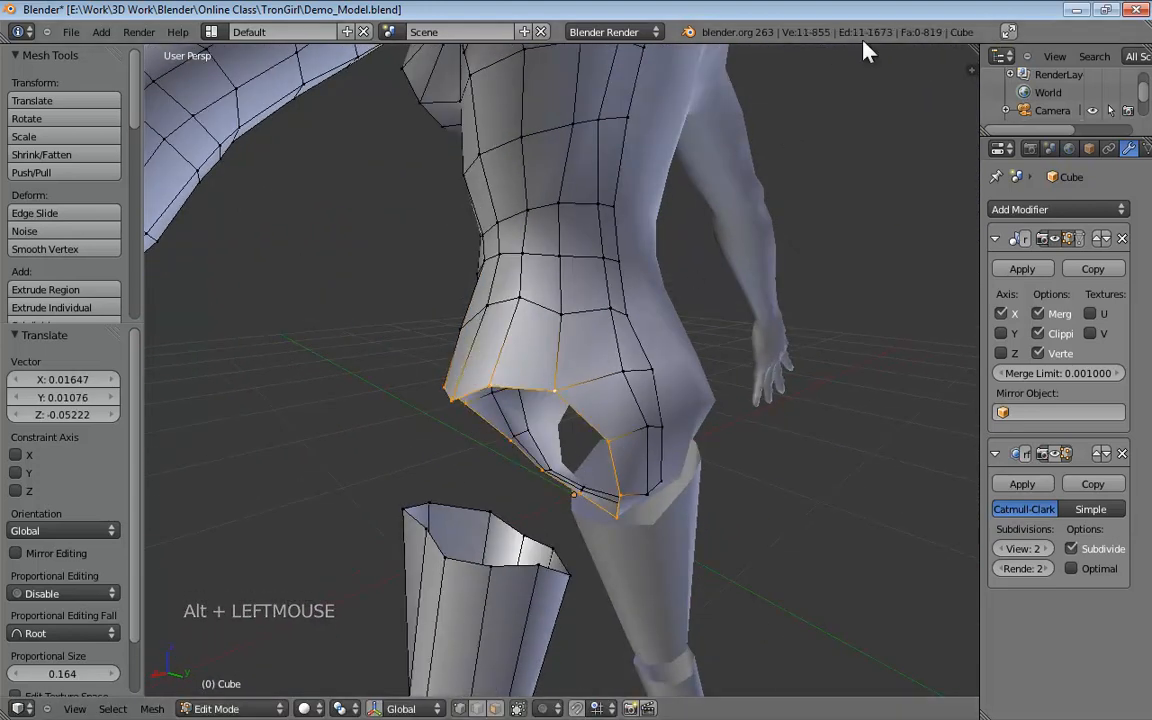
middle_drag(522, 407, 650, 522)
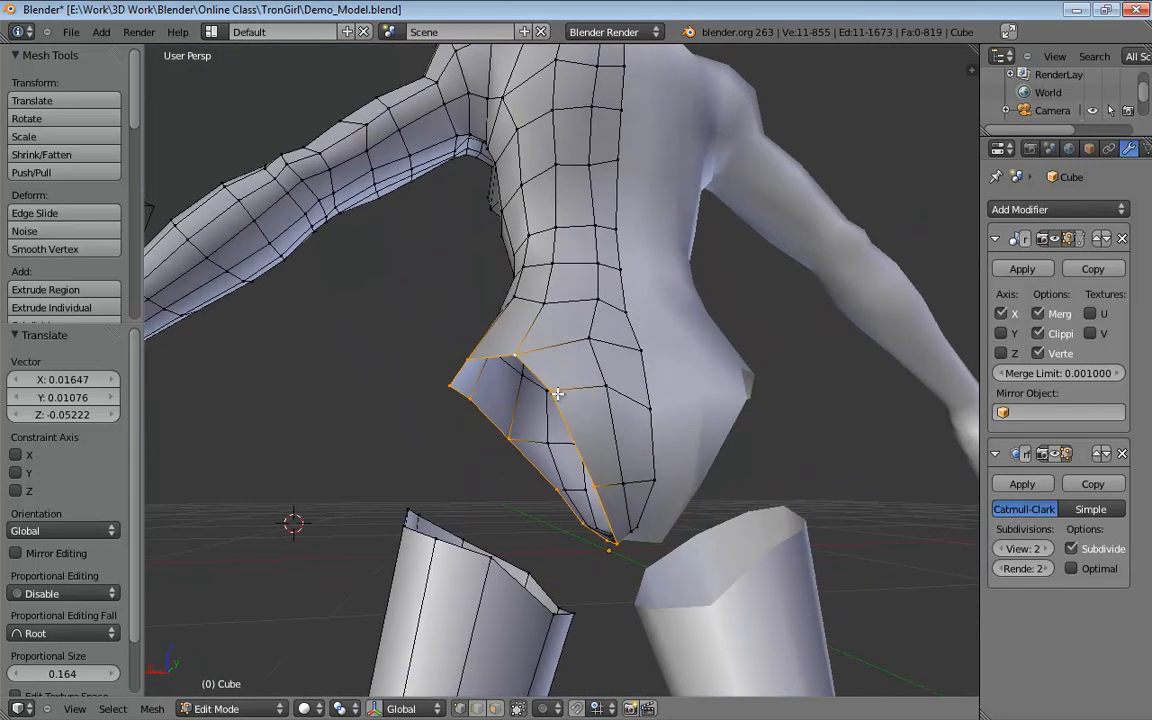
Lower the buttock vertices along the rear edge of the leg opening to smooth its curve.
click(571, 427)
click(607, 398)
middle_drag(586, 470, 505, 295)
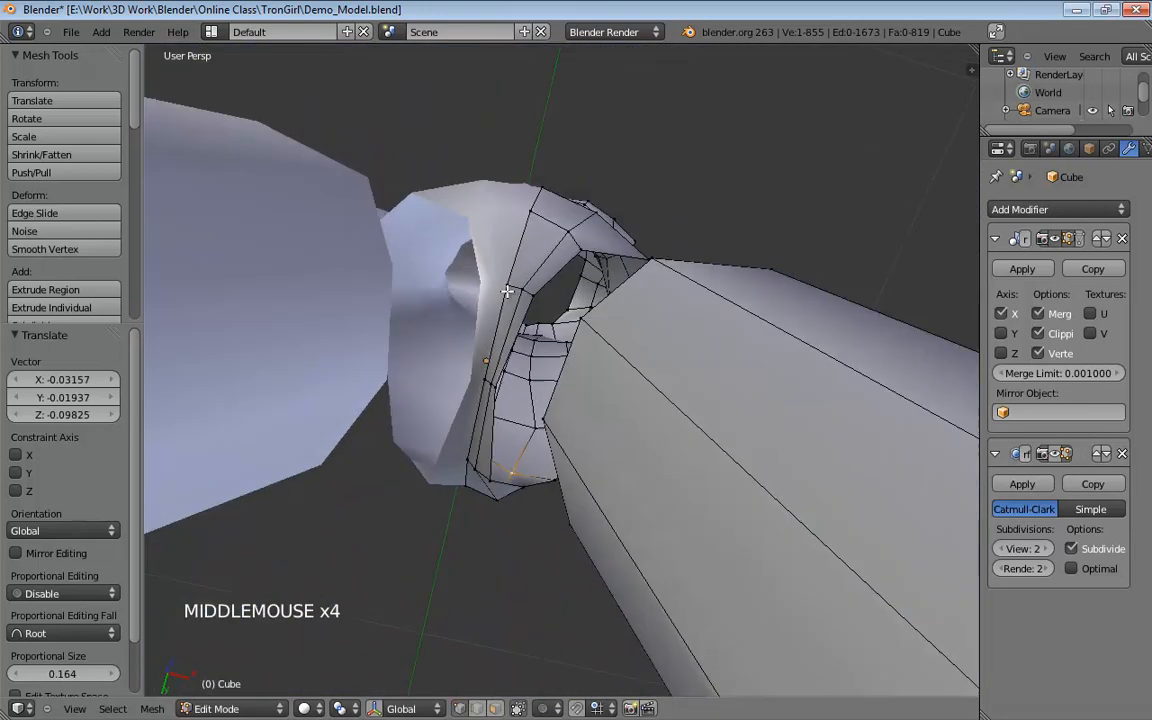
Shift the front crotch vertices toward the back and lower the front pelvis vertices above them.
click(514, 302)
drag(523, 292, 522, 330)
middle_drag(540, 328, 464, 458)
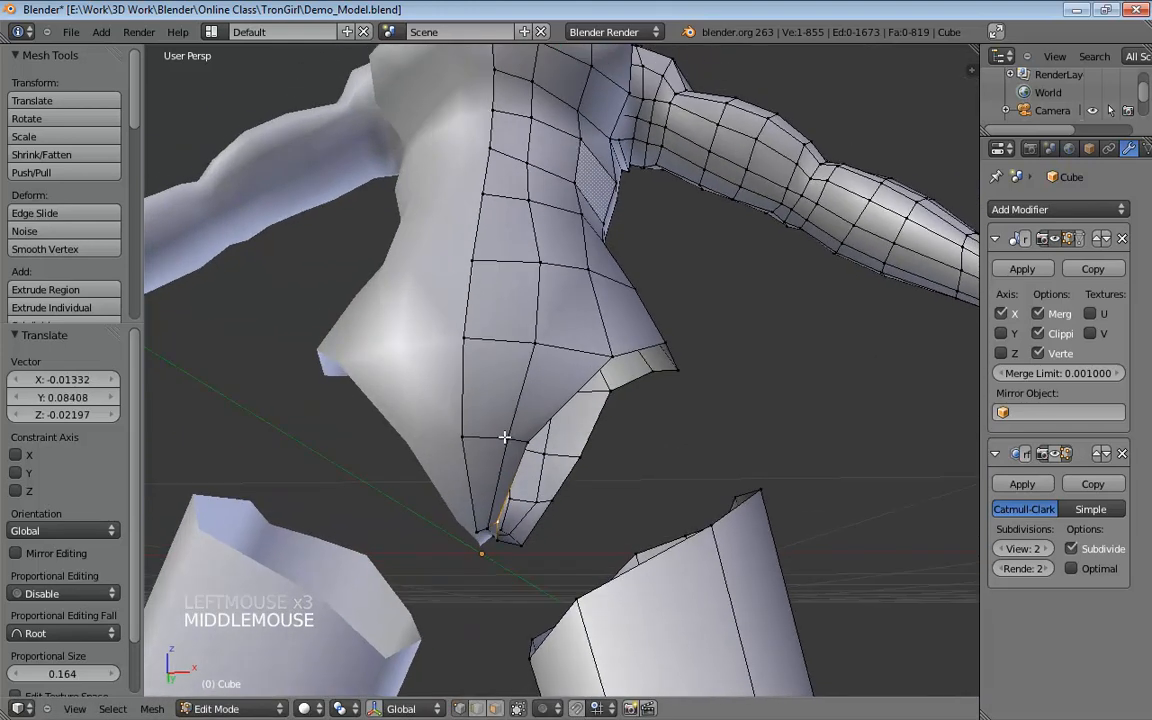
click(463, 455)
drag(463, 455, 463, 457)
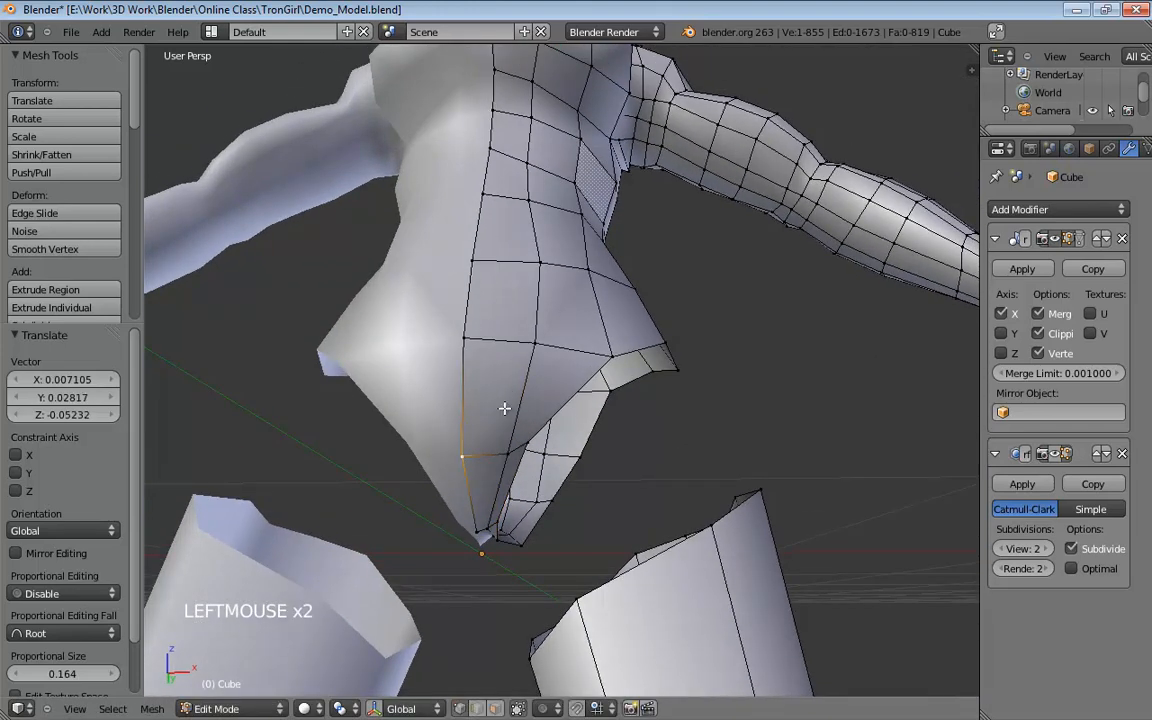
Switch to edge selection and dissolve the two cross edges under the crotch with Dissolve Verts enabled.
middle_drag(541, 510, 499, 399)
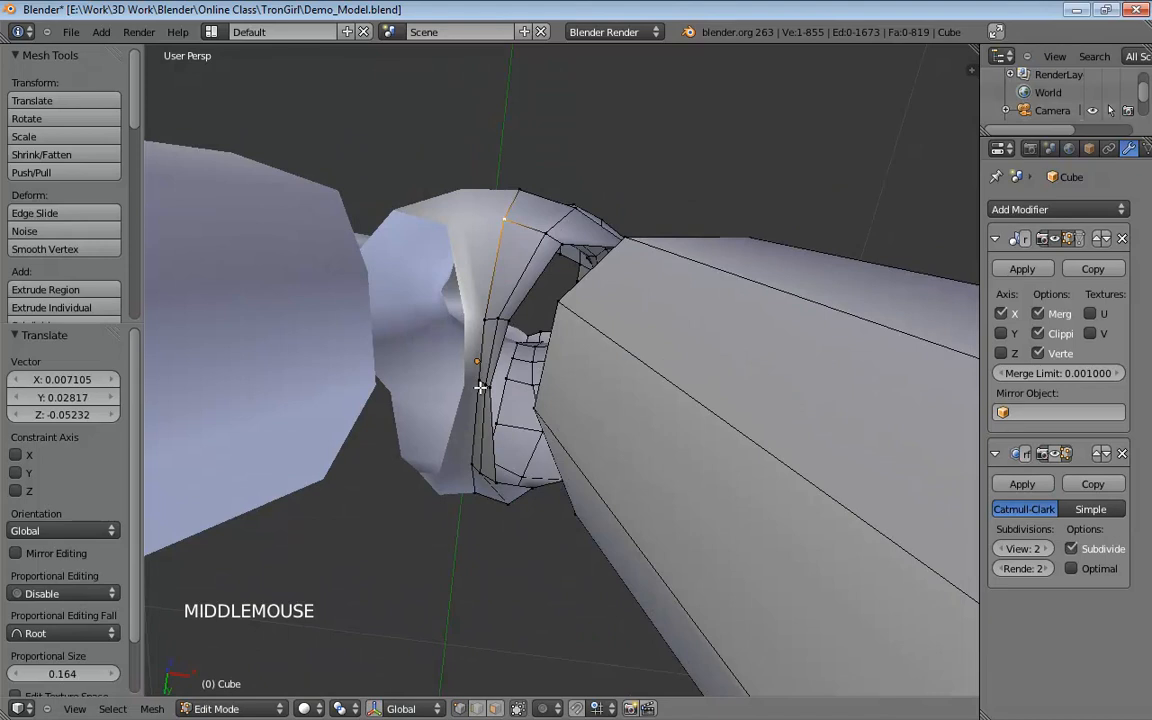
key(ctrl+Tab)
click(486, 404)
alt+click(483, 381)
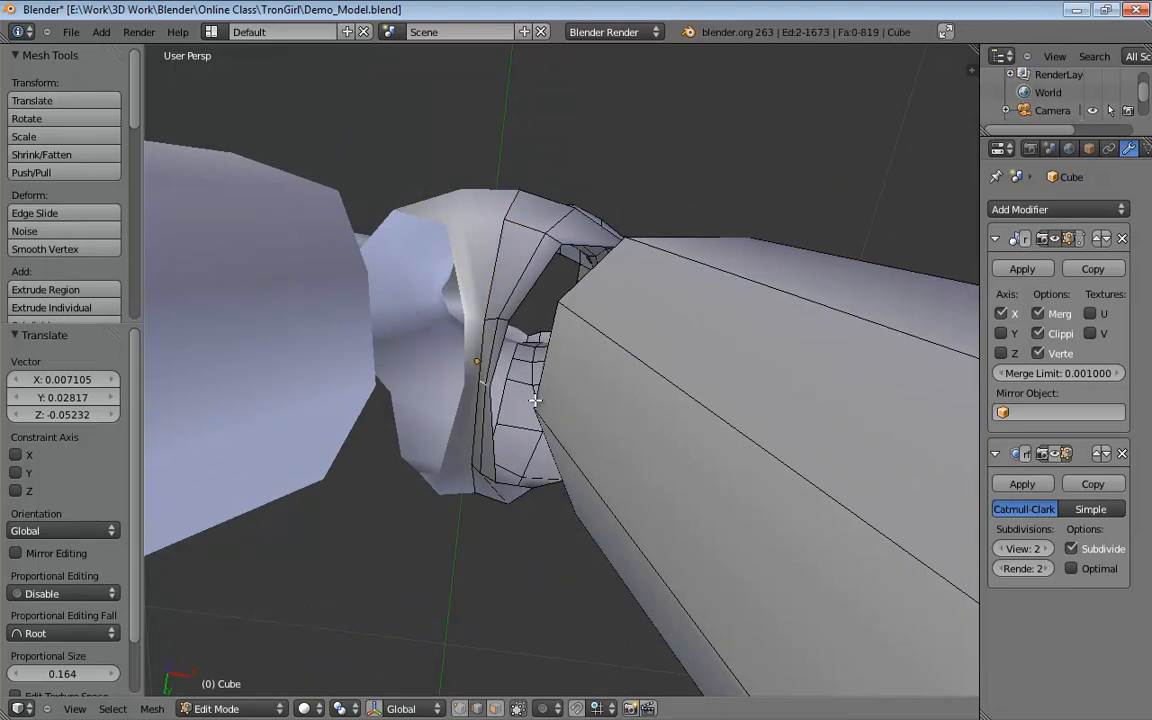
key(x)
click(535, 401)
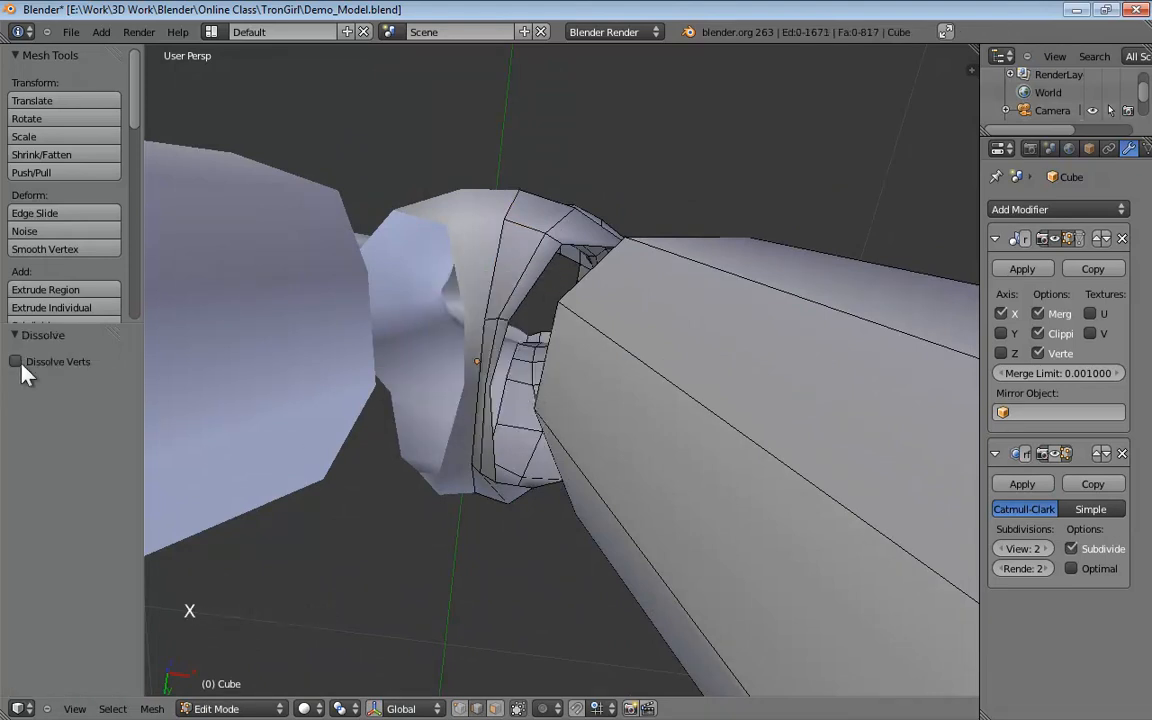
click(16, 362)
Select the two edges across the front of the crotch and move them about 0.07 toward the back.
middle_drag(520, 300, 551, 296)
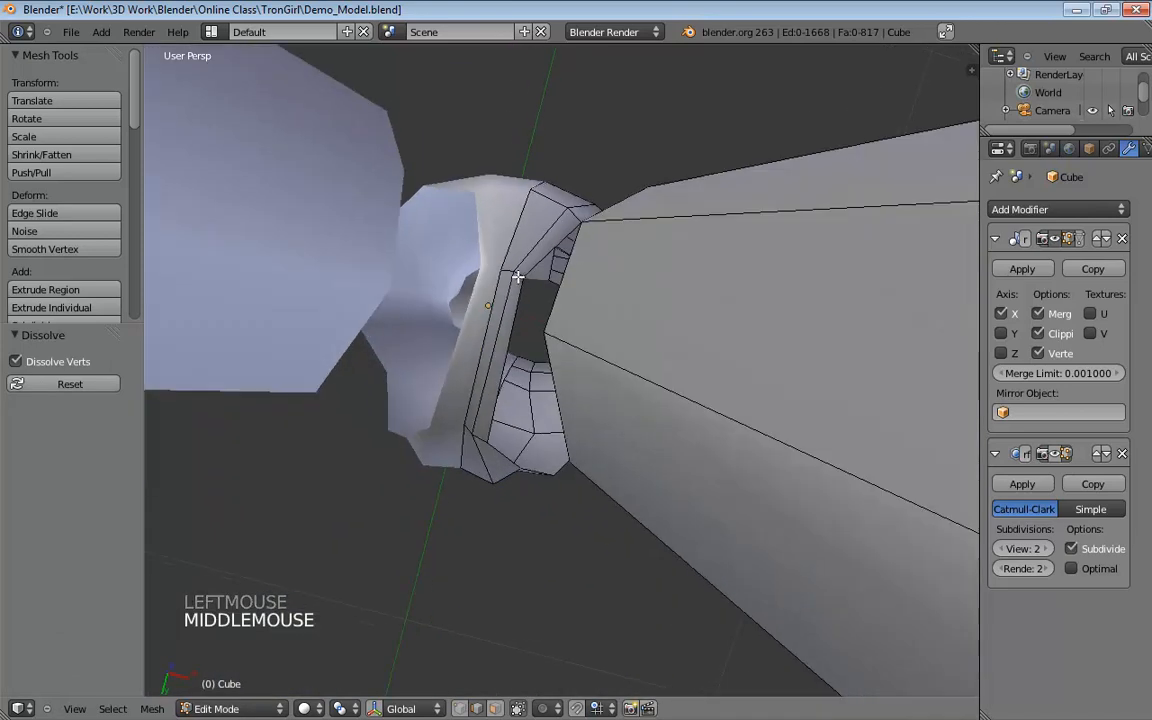
click(514, 272)
shift+click(553, 281)
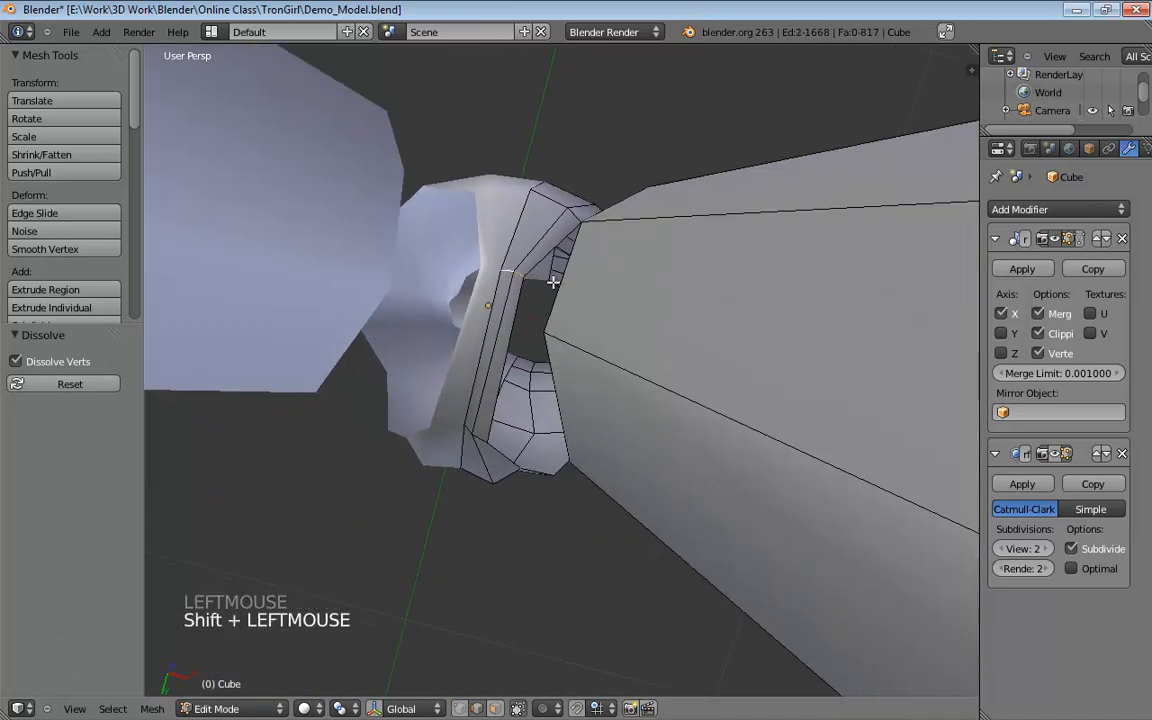
key(k)
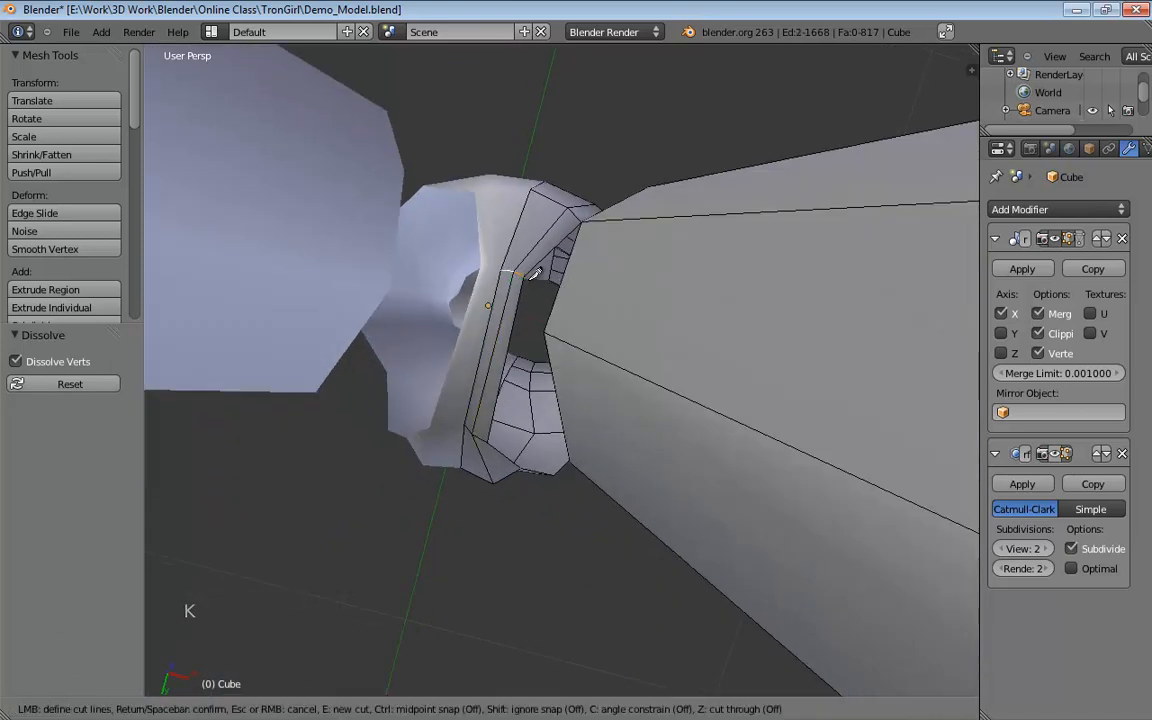
right_click(556, 298)
key(g)
key(g)
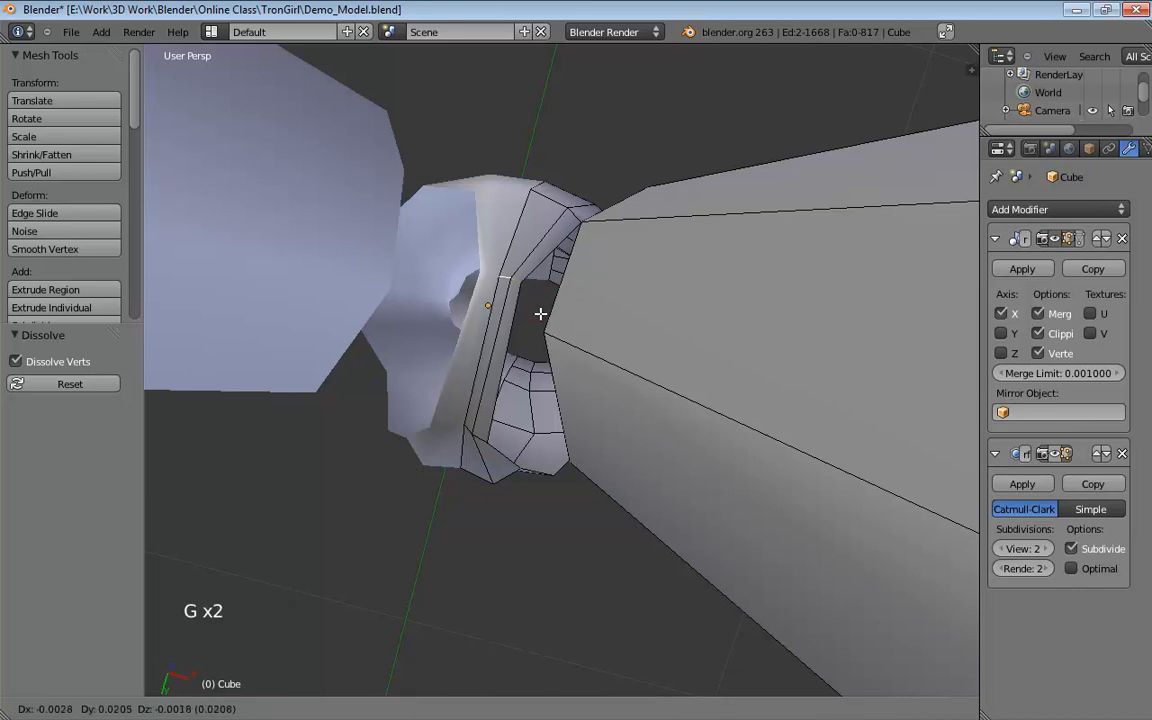
click(589, 301)
Select the edge loops of the leg opening and the thigh's top rim in turn to compare their edge counts.
middle_drag(589, 301, 538, 397)
alt+click(515, 371)
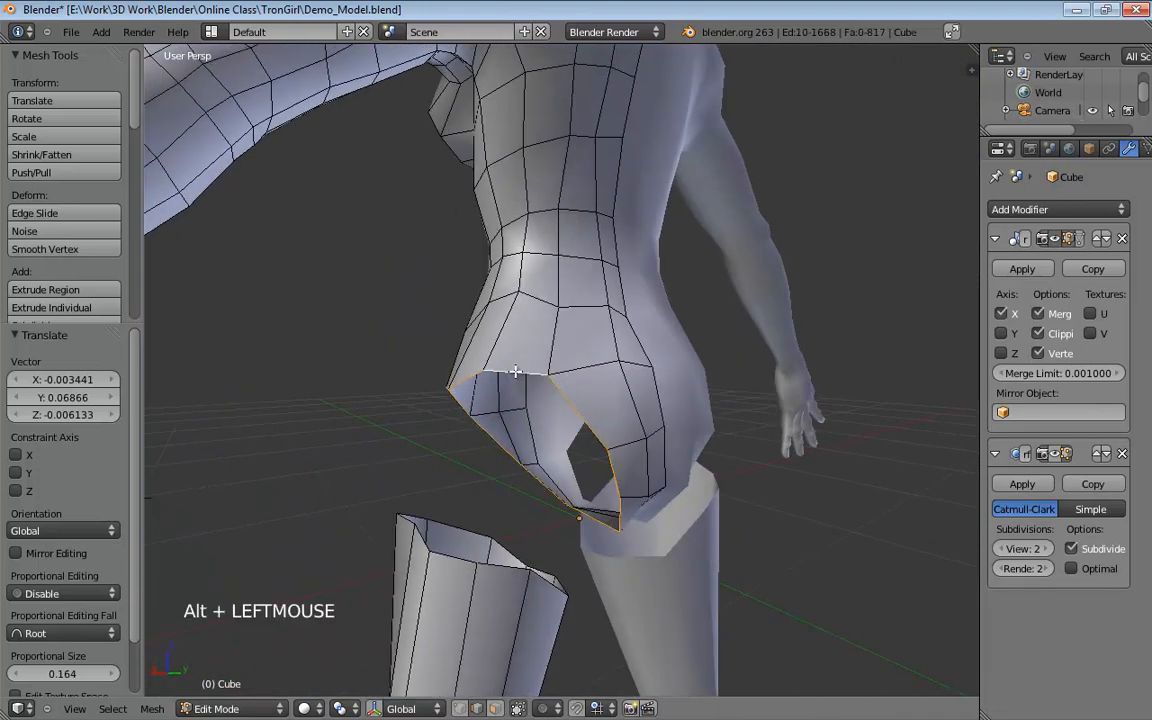
alt+click(542, 566)
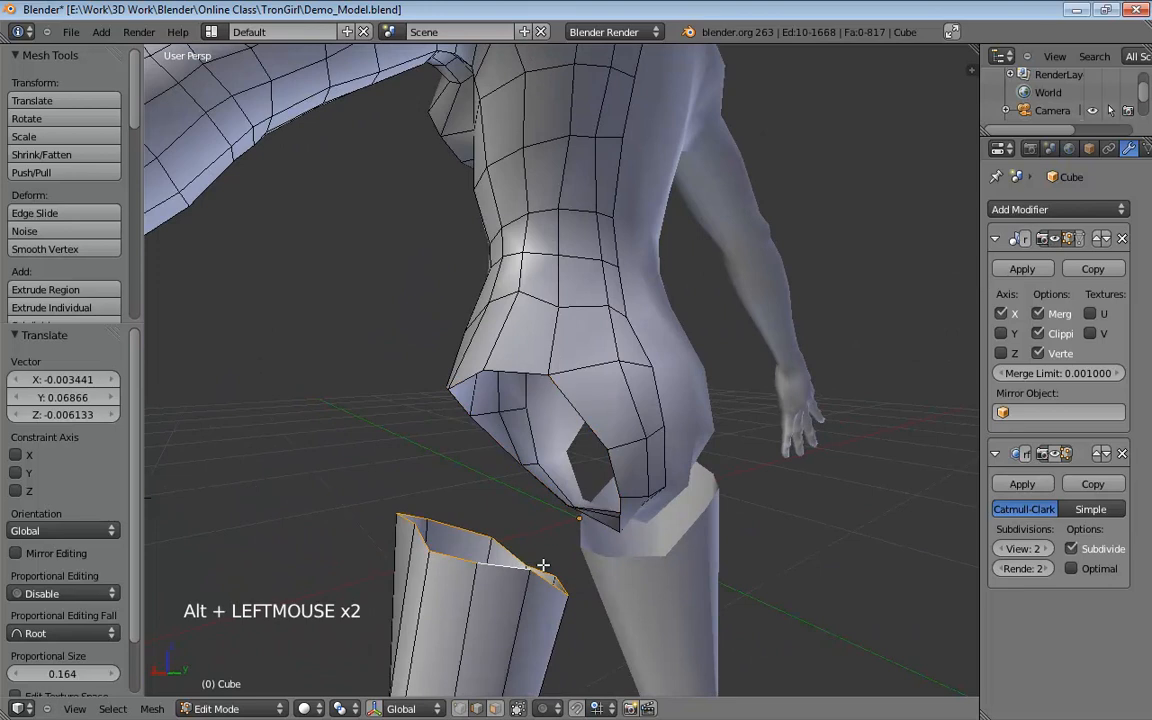
Bridge the inner front edge of the leg opening to the matching thigh rim edge with a face.
middle_drag(720, 60, 615, 486)
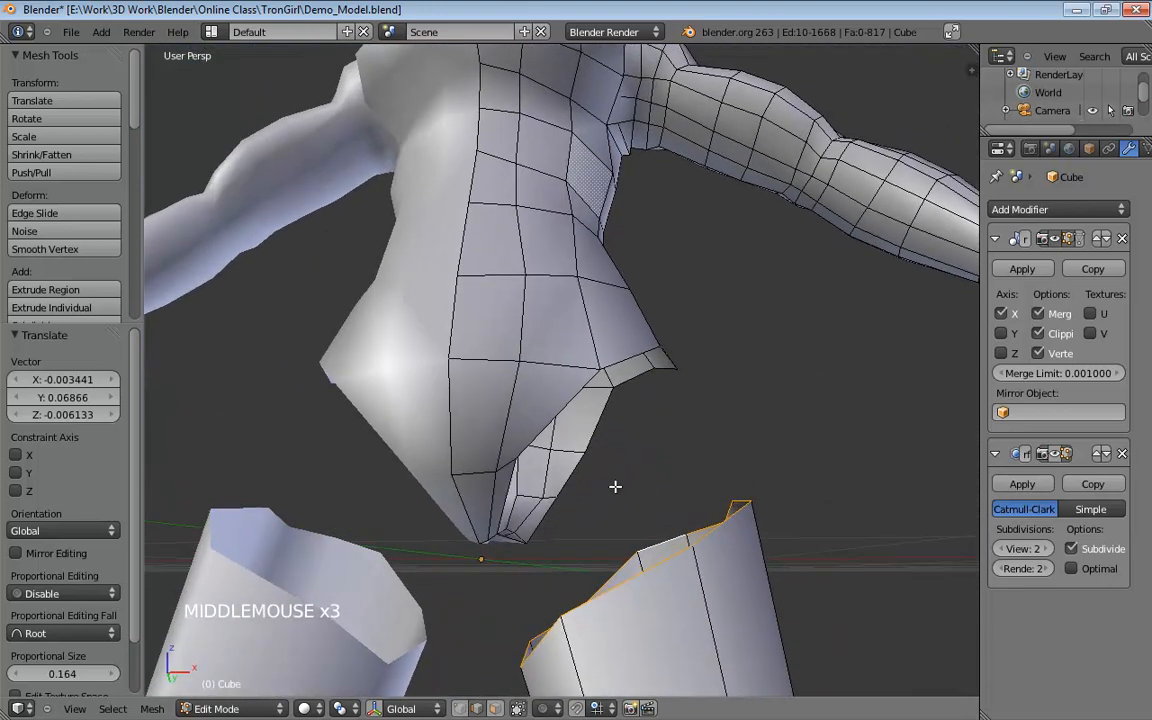
click(620, 567)
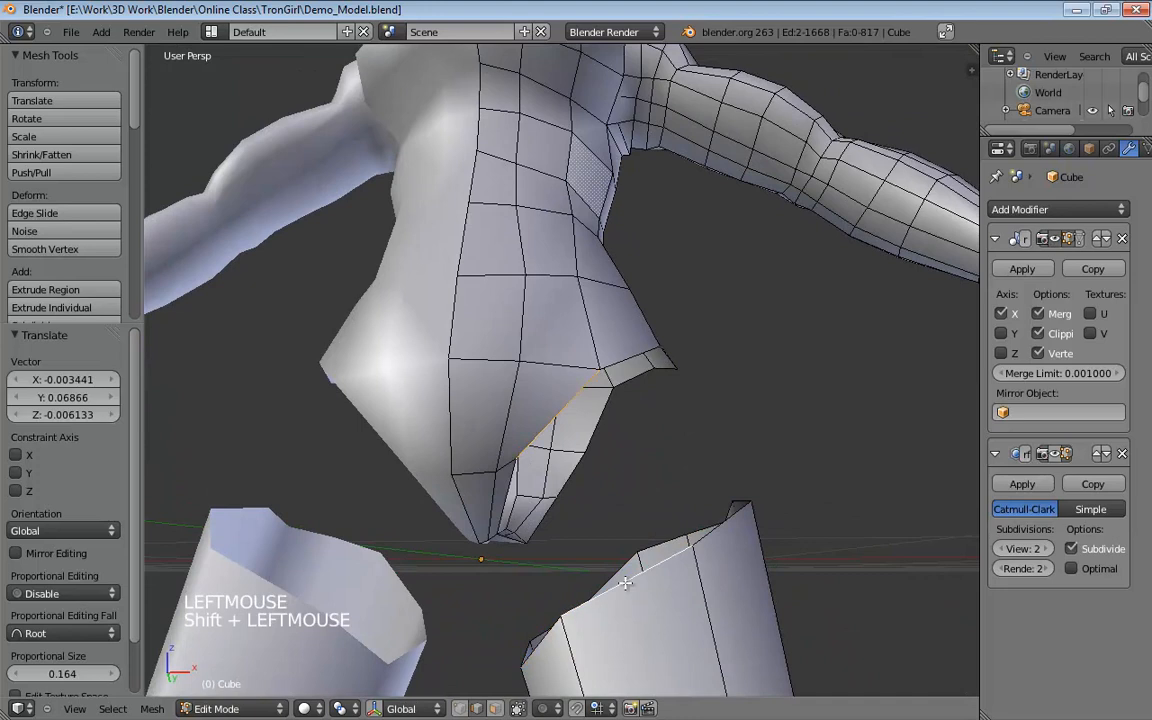
middle_drag(625, 582, 592, 519)
key(f)
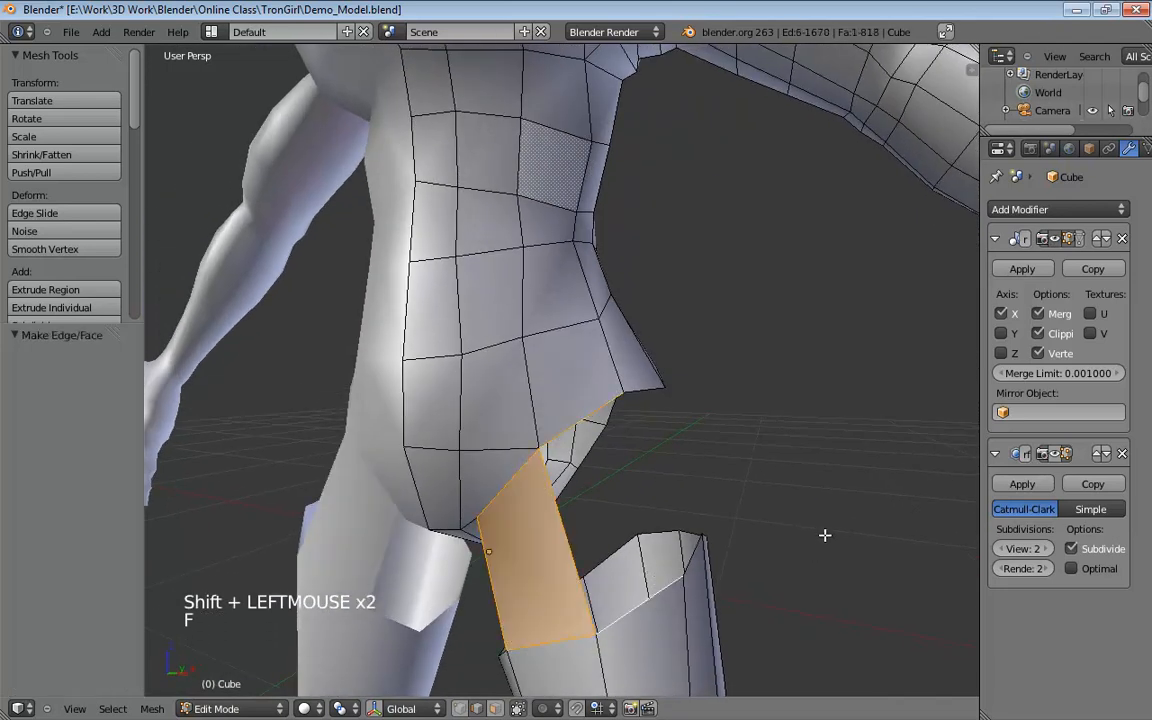
Create two more faces joining the next edges of the leg opening, toward the outer hip, to the thigh rim.
middle_drag(825, 535, 782, 545)
click(547, 612)
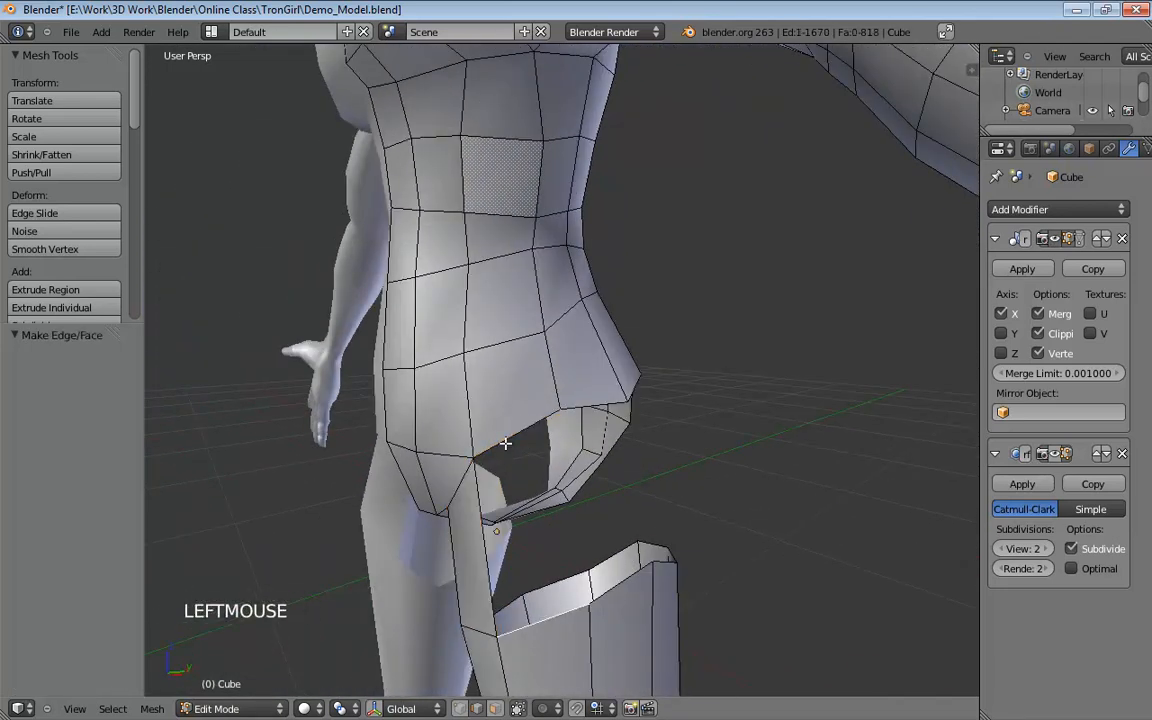
shift+click(535, 615)
key(f)
middle_drag(705, 501, 559, 589)
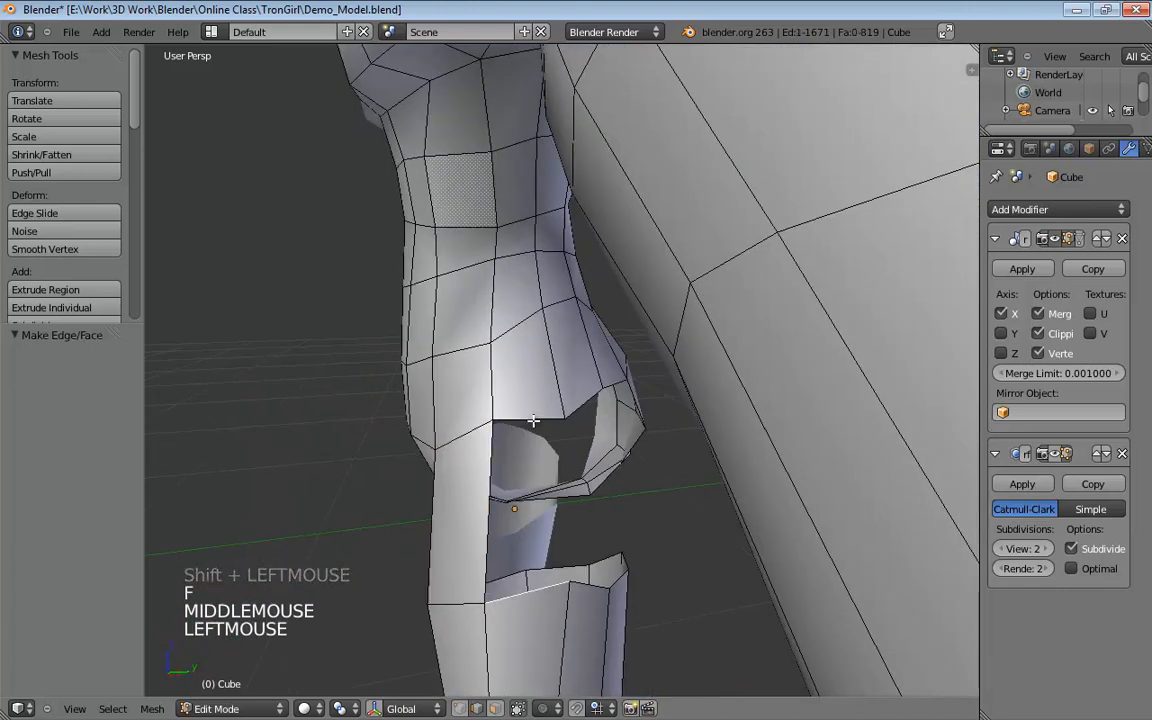
key(f)
middle_drag(700, 512, 489, 558)
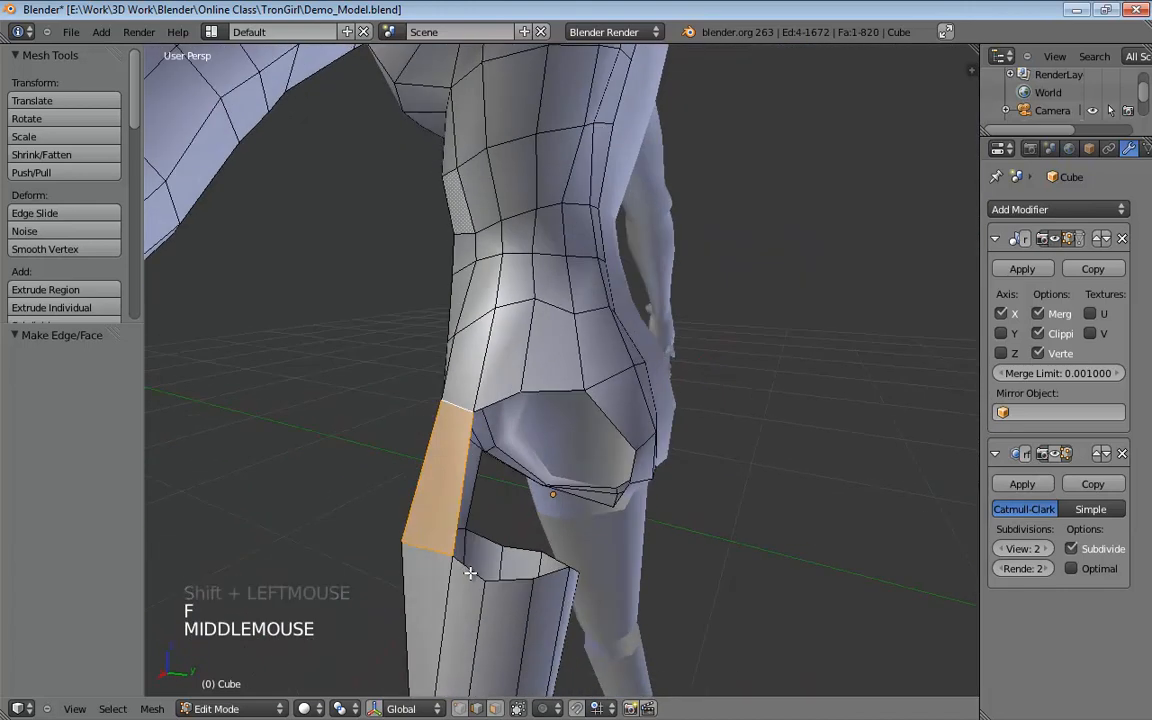
Create four more faces joining the leg opening to the thigh rim, continuing from the outer hip across the back beneath the buttock.
click(500, 408)
key(f)
middle_drag(562, 474, 459, 553)
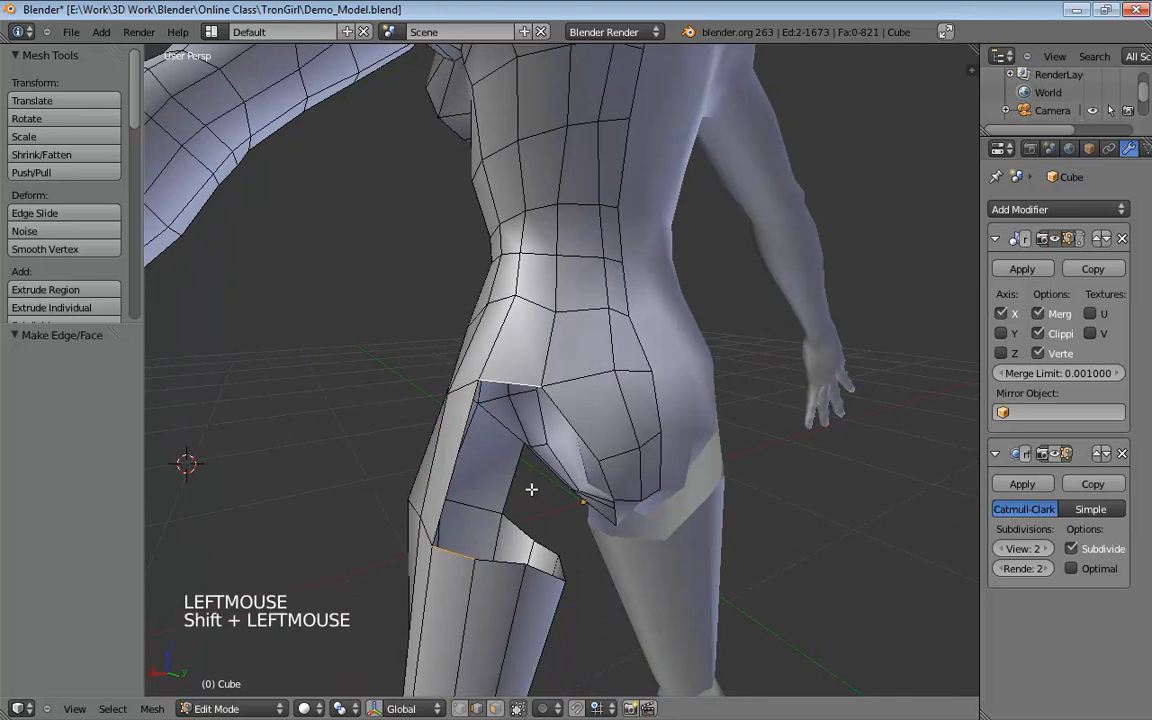
key(f)
click(565, 502)
shift+click(573, 428)
middle_drag(573, 428, 536, 528)
key(f)
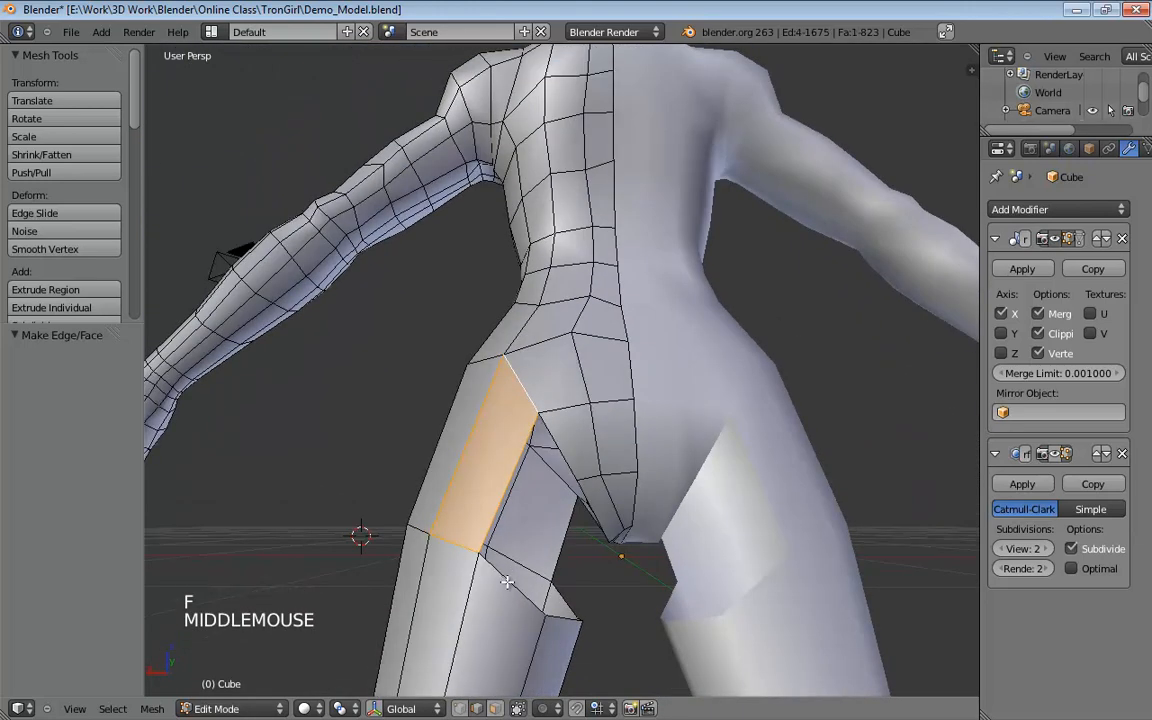
key(f)
middle_drag(570, 473, 555, 494)
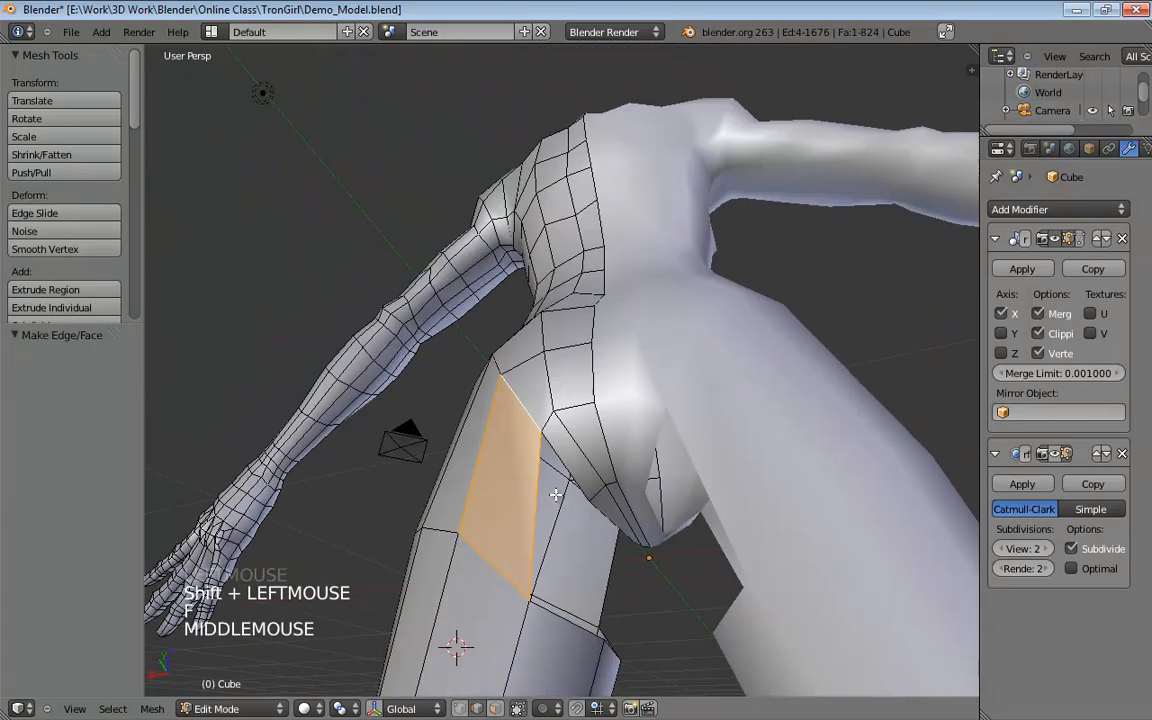
Fill the last three faces between the crotch and the inner thigh rim to close the gap around the leg.
click(566, 491)
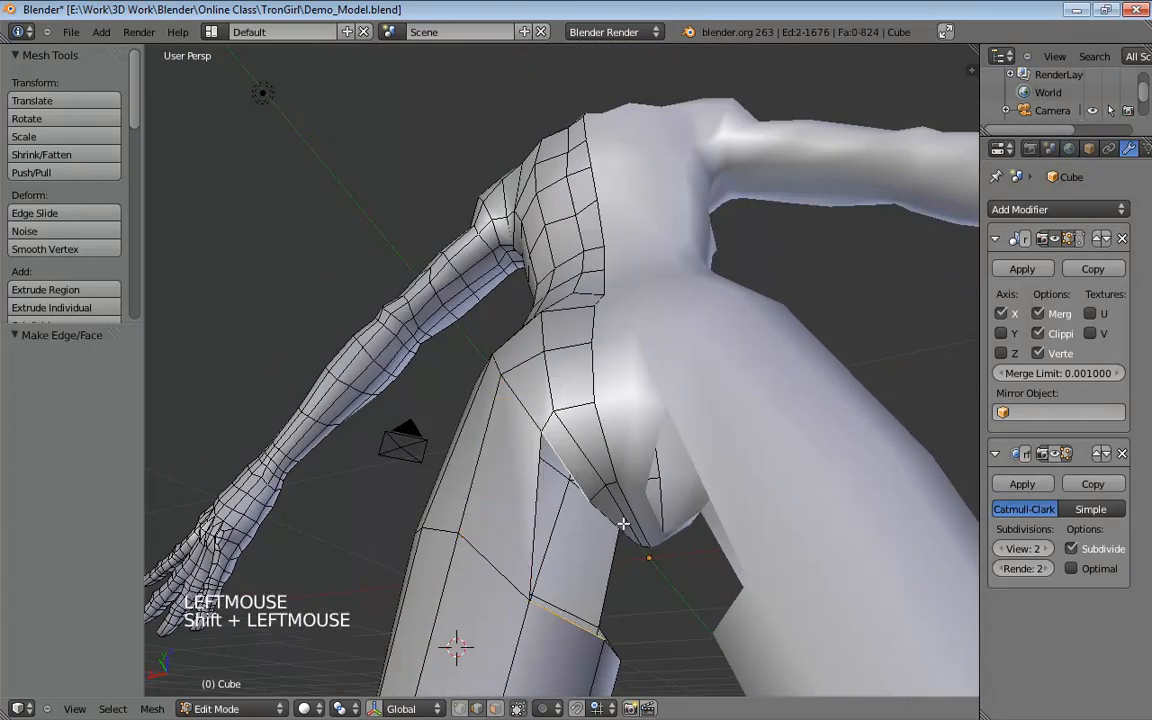
key(f)
mouse_move(622, 523)
middle_down()
mouse_move(532, 478)
mouse_move(630, 519)
middle_up()
click(656, 541)
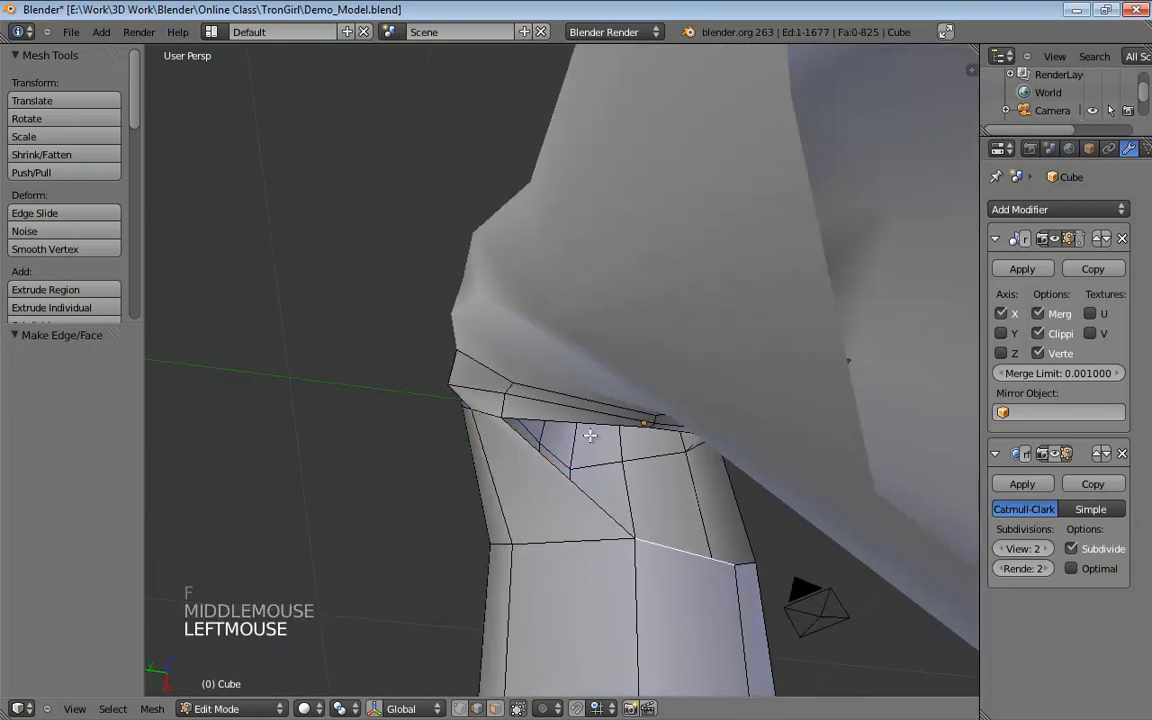
key(f)
middle_drag(627, 473, 506, 506)
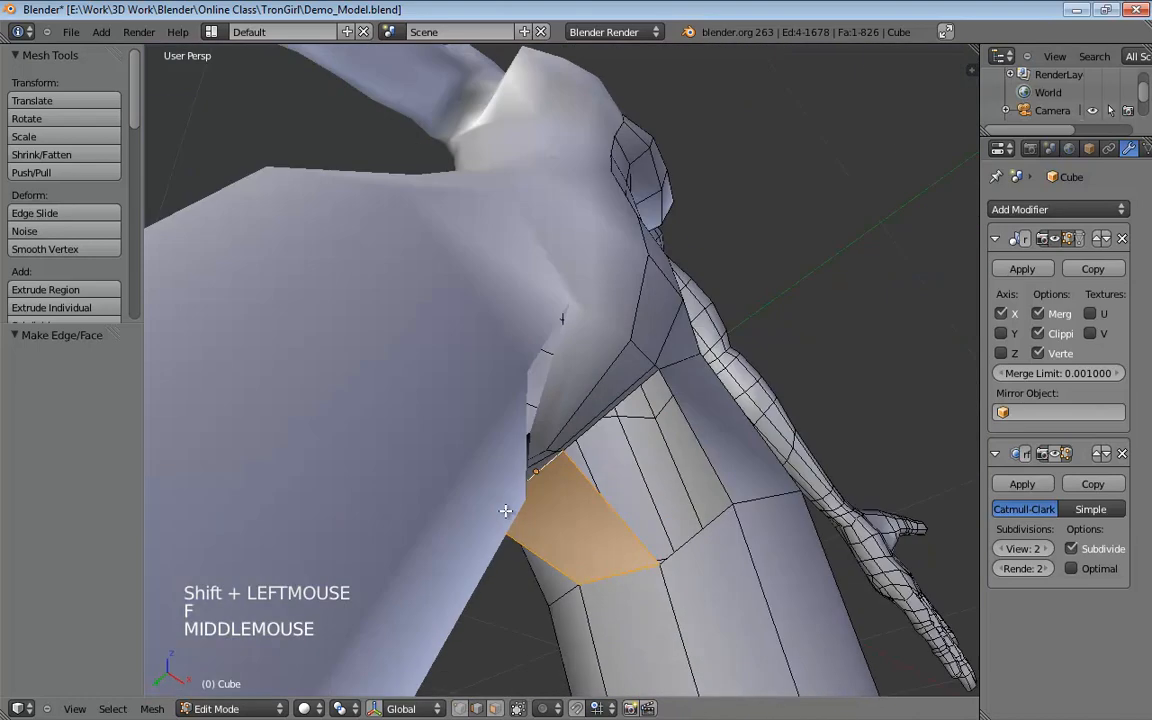
click(656, 473)
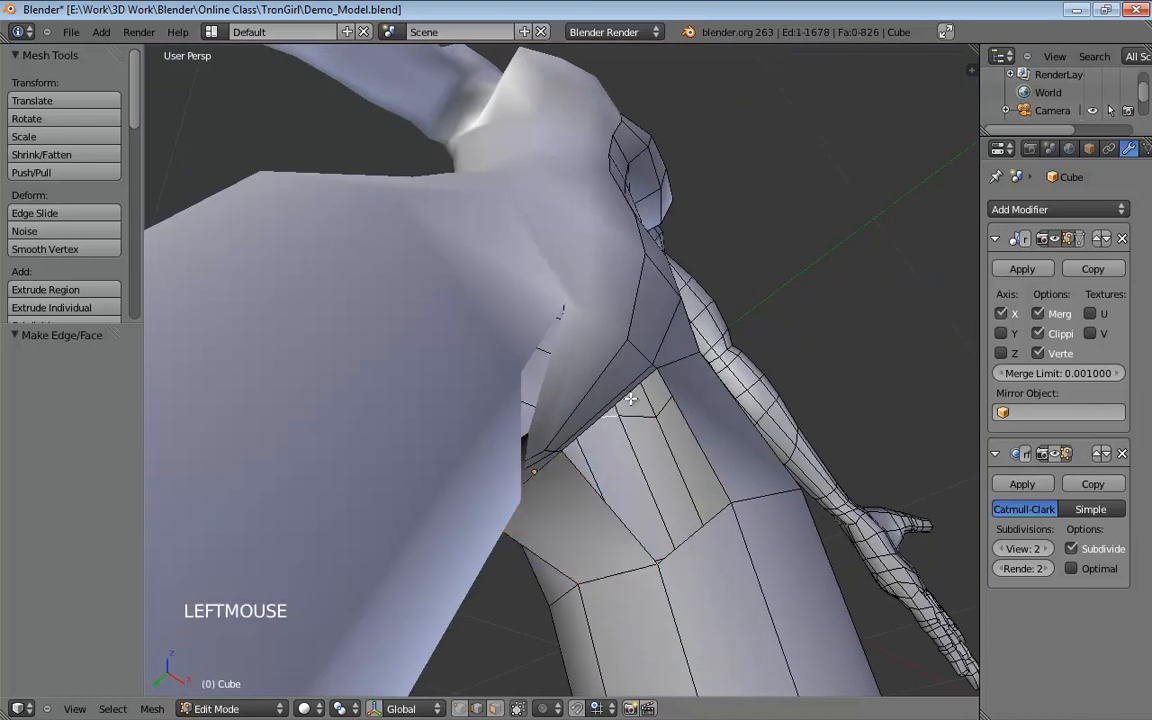
shift+click(716, 469)
key(f)
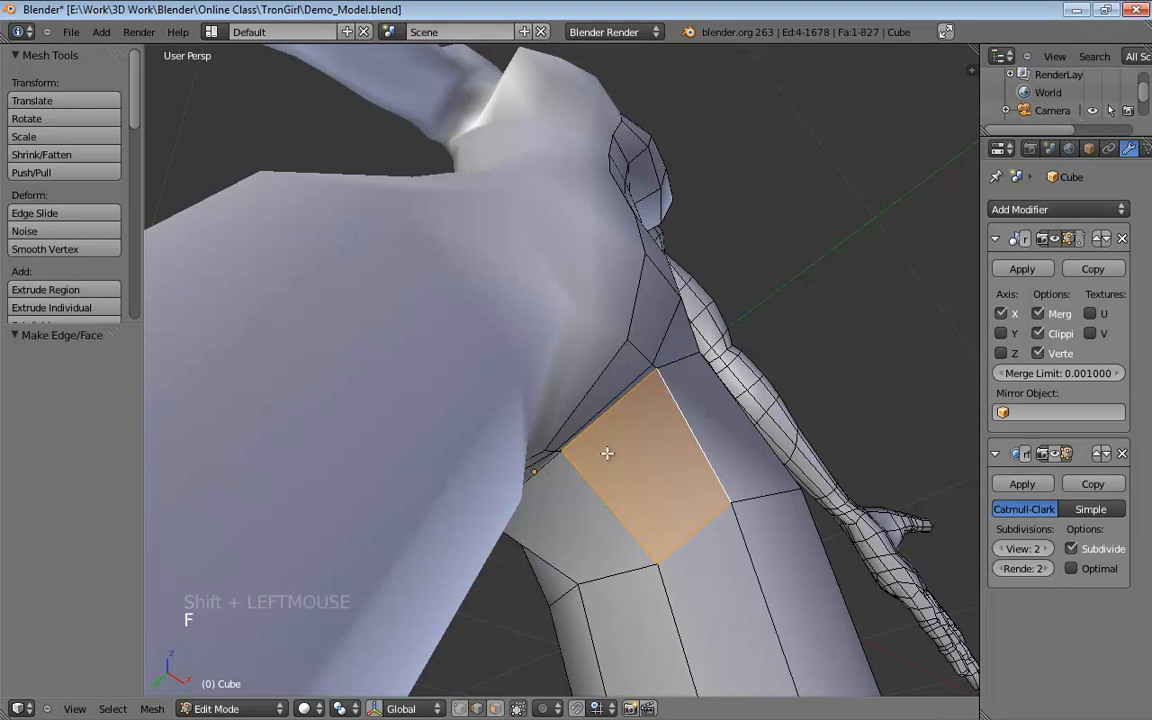
middle_drag(607, 453, 587, 544)
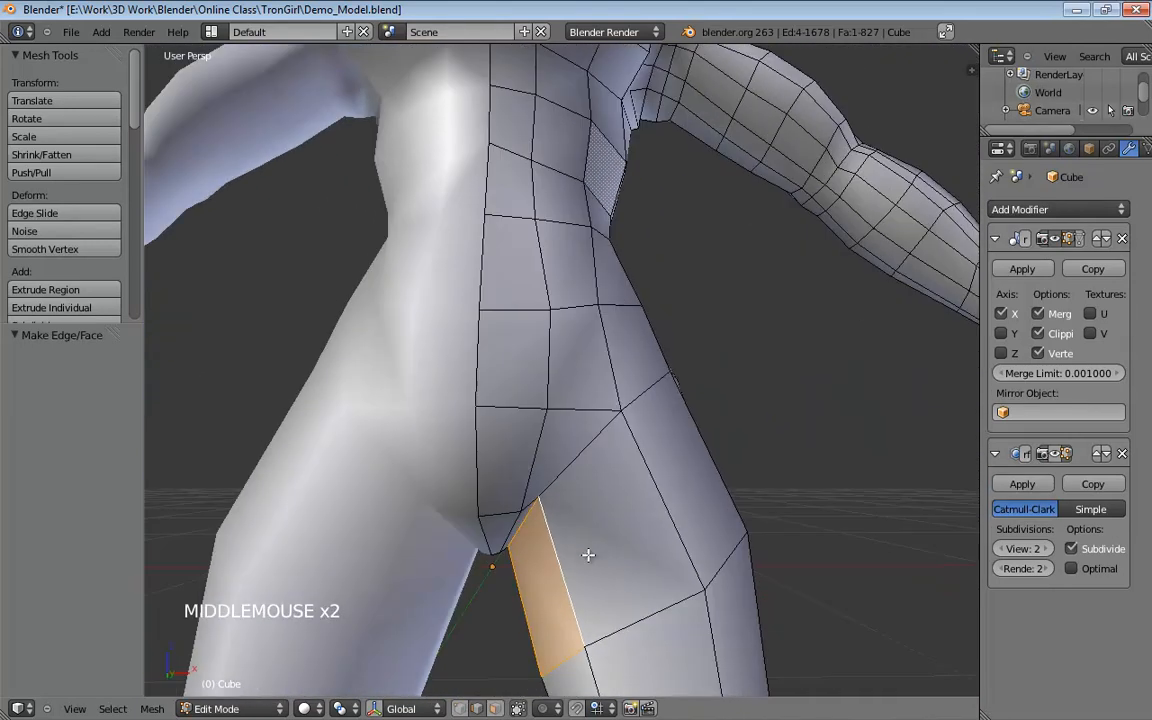
Cut one edge loop around the newly bridged faces between the pelvis and the thigh rim.
key(ctrl+r)
click(568, 562)
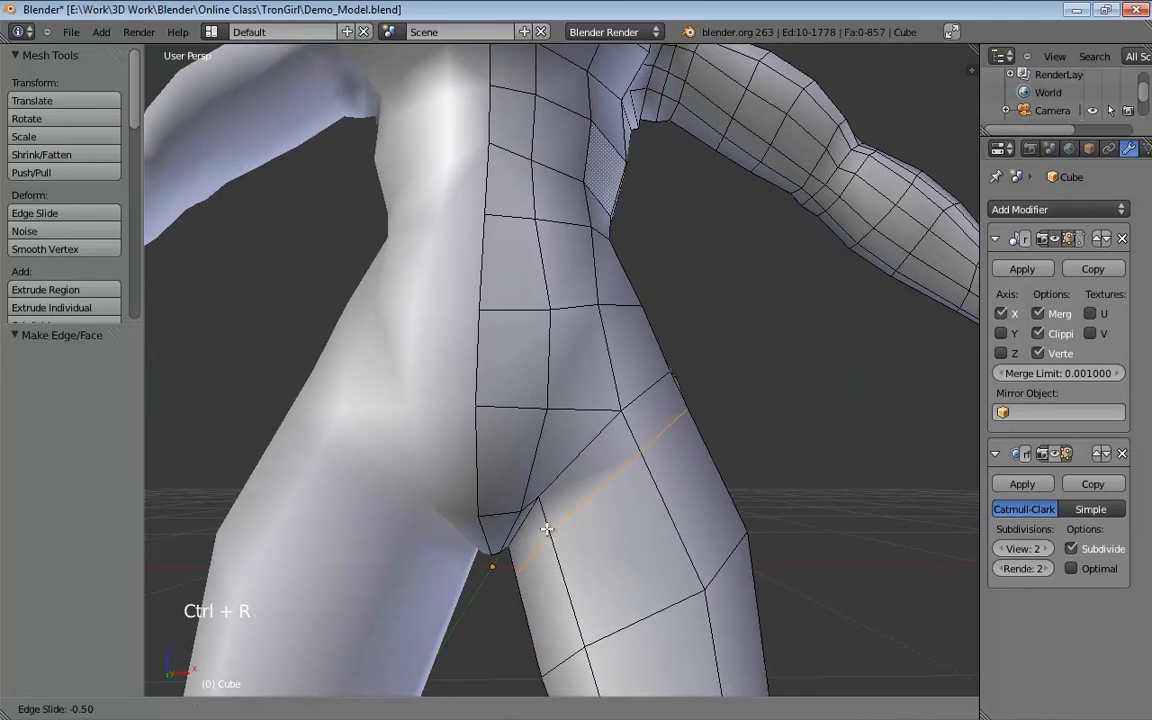
click(549, 522)
middle_drag(549, 522, 533, 458)
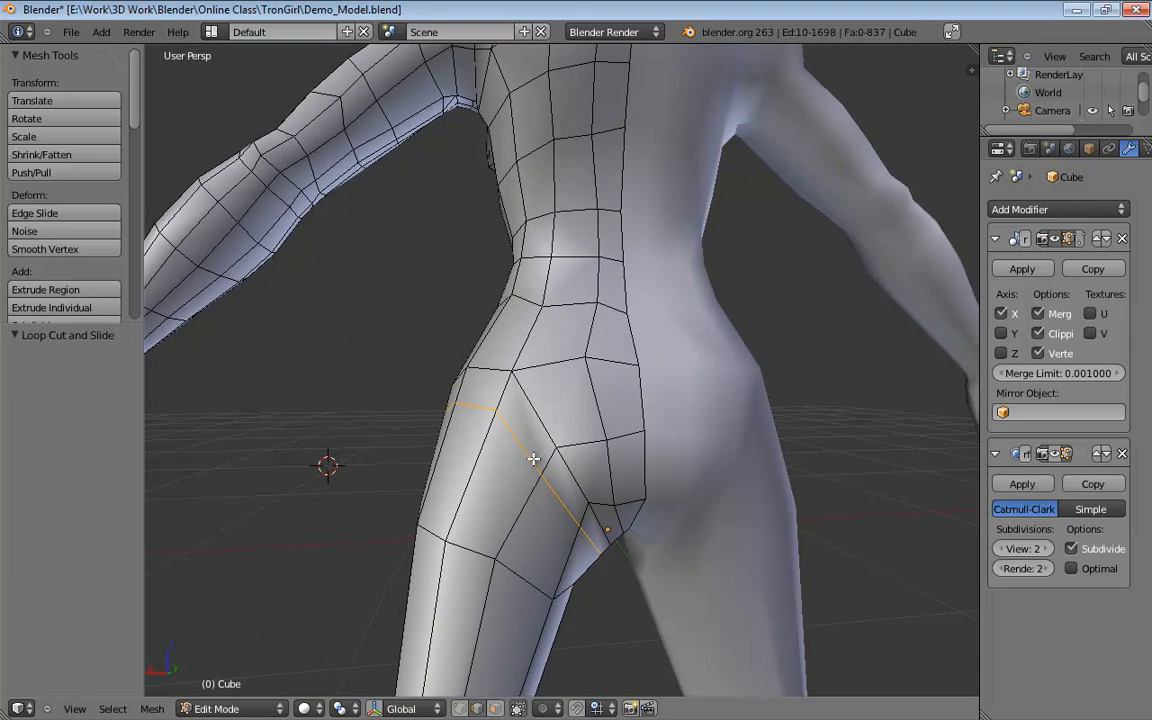
Switch to vertex selection and adjust the new loop's vertices beneath the buttock and toward the inner thigh.
key(ctrl+Tab)
click(534, 438)
mouse_move(541, 441)
middle_down()
mouse_move(570, 449)
mouse_move(549, 437)
middle_up()
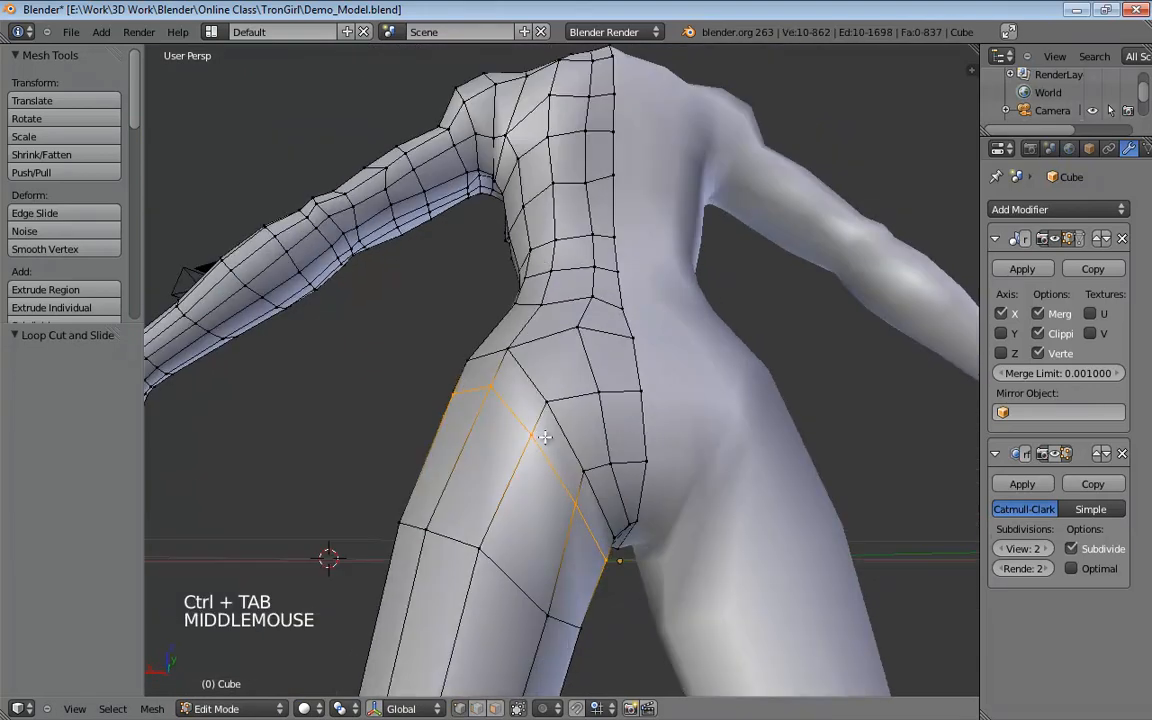
drag(534, 443, 515, 472)
drag(577, 505, 571, 500)
middle_drag(600, 508, 575, 517)
mouse_move(575, 517)
mouse_down()
mouse_move(561, 495)
mouse_move(582, 487)
mouse_move(578, 496)
mouse_up()
middle_drag(578, 496, 551, 490)
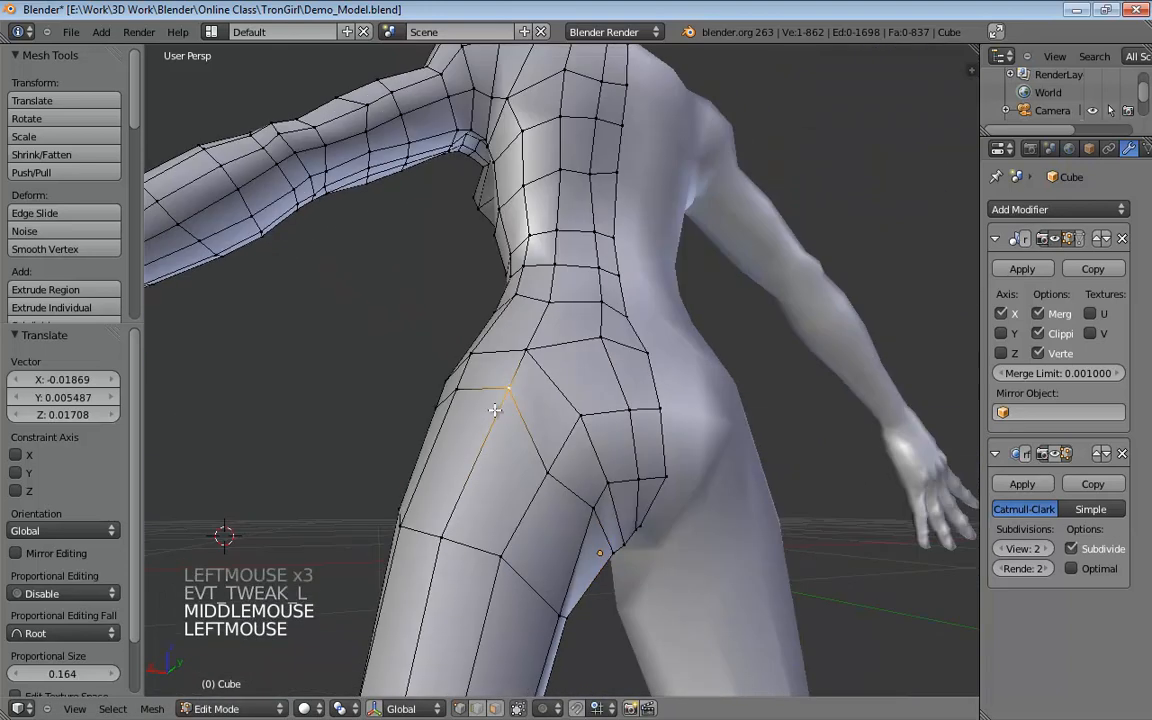
Lower the new loop's vertices at the outer back of the hip to space them between the buttock and thigh.
drag(495, 410, 473, 469)
middle_drag(476, 468, 585, 488)
drag(485, 412, 463, 466)
middle_drag(463, 466, 596, 485)
middle_drag(640, 477, 628, 474)
drag(585, 464, 604, 464)
Raise the back vertices of the thigh's top rim toward the new edge loop.
middle_drag(662, 473, 545, 443)
drag(514, 555, 532, 483)
drag(565, 614, 560, 463)
middle_drag(560, 463, 712, 501)
Reposition the vertices along the lower buttock and its inner crease to round the transition into the thigh.
click(636, 484)
mouse_move(636, 484)
middle_down()
mouse_move(617, 465)
mouse_move(622, 476)
mouse_move(643, 463)
middle_up()
drag(648, 462, 657, 499)
middle_drag(680, 500, 650, 503)
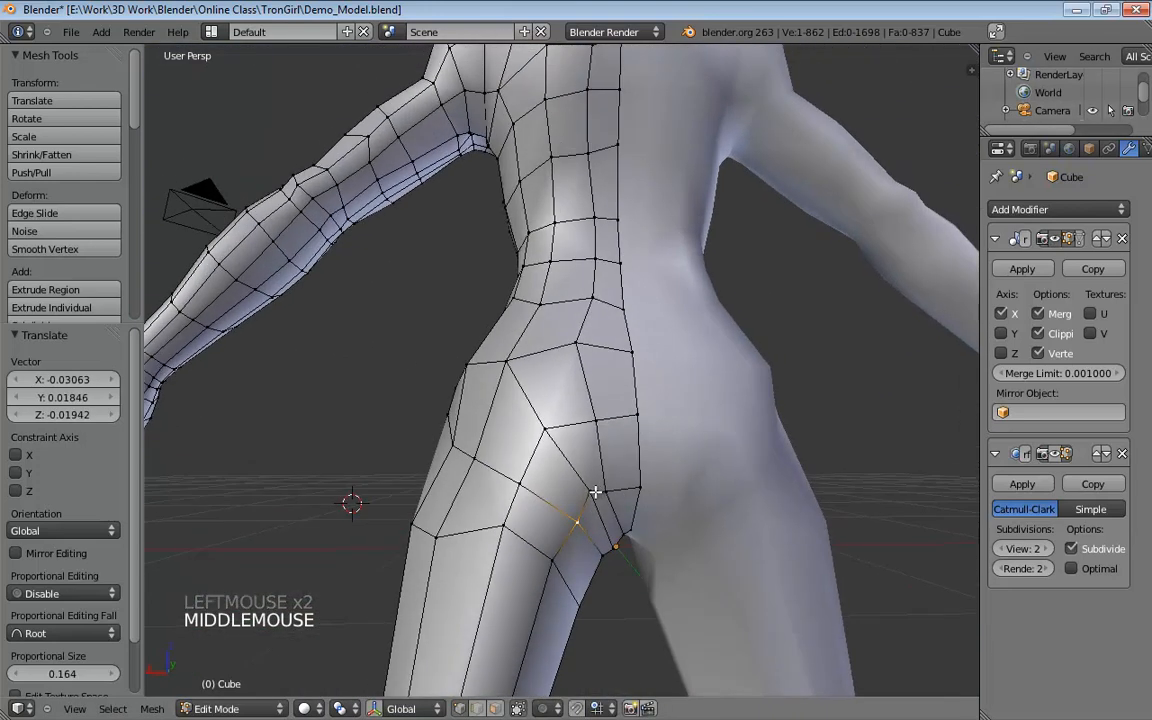
drag(593, 491, 593, 505)
click(607, 491)
middle_drag(609, 491, 646, 495)
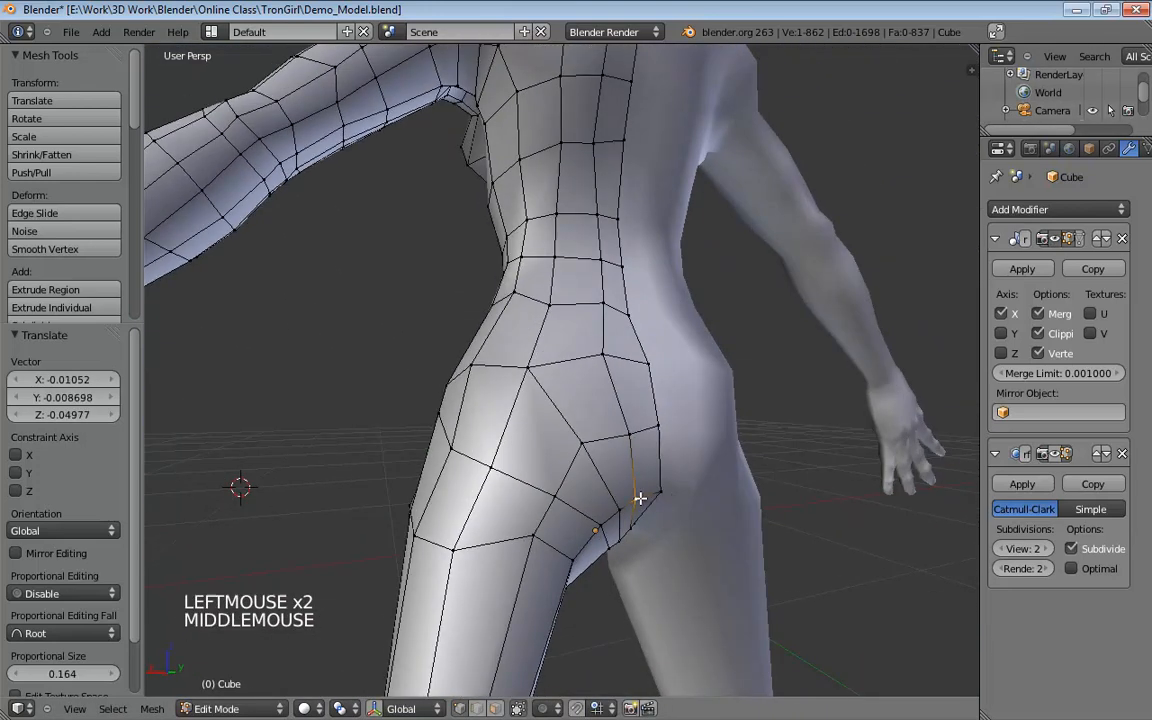
click(648, 496)
Show the Subdivision Surface smoothing in edit mode and refine the vertices under the buttock and on the outer thigh rim.
click(1052, 457)
middle_drag(800, 458, 706, 351)
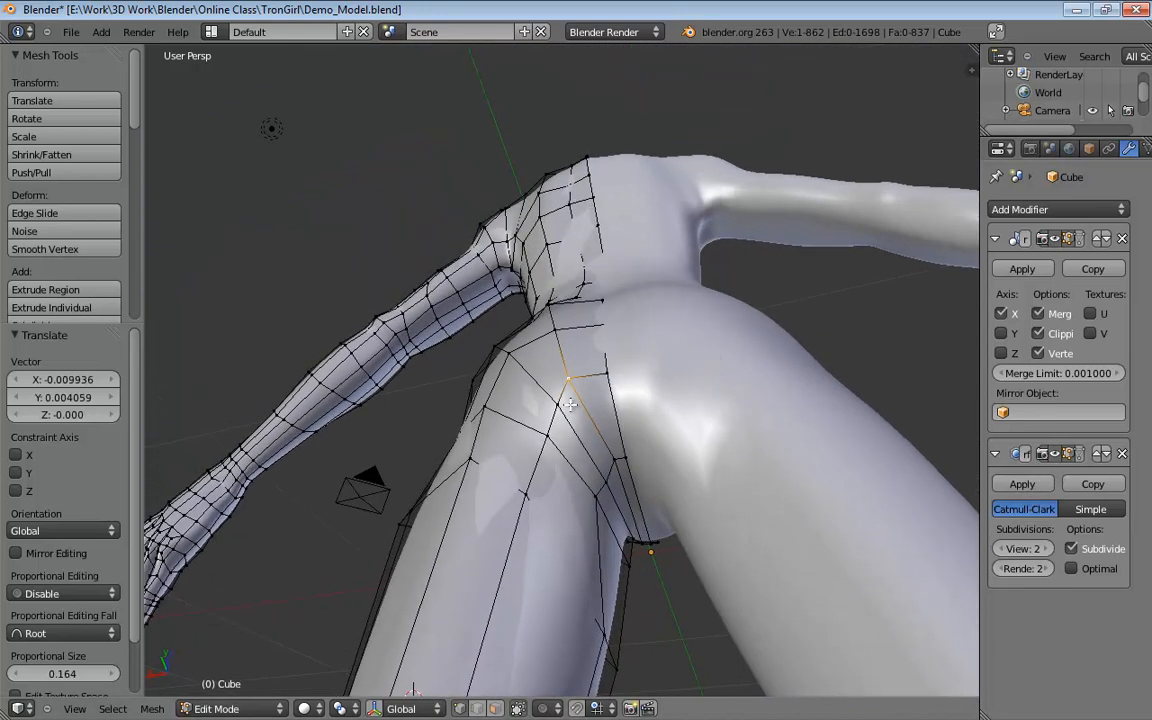
middle_drag(569, 404, 679, 465)
click(617, 486)
drag(603, 470, 613, 469)
drag(597, 515, 601, 511)
drag(509, 530, 527, 481)
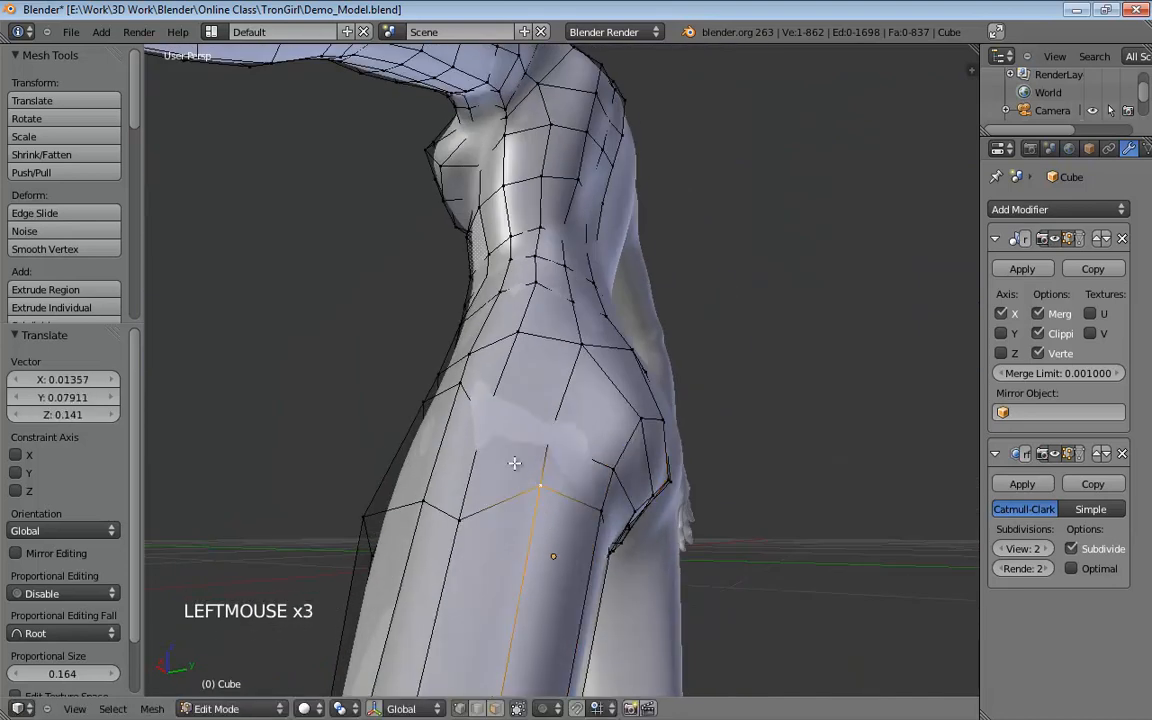
Move the new loop's vertices across the front of the upper thigh to smooth the hip crease.
middle_drag(514, 465, 622, 470)
click(514, 463)
middle_drag(514, 463, 663, 416)
click(654, 460)
drag(589, 469, 593, 495)
middle_drag(593, 495, 638, 482)
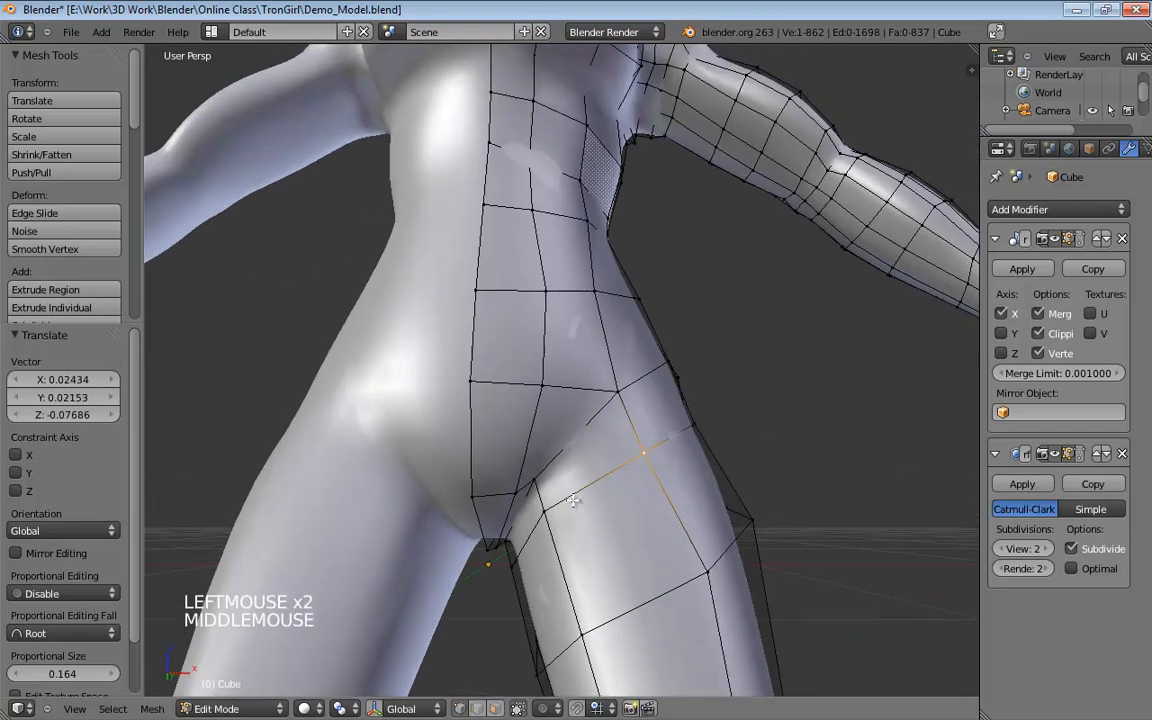
drag(565, 510, 575, 510)
Nudge the vertices between the crotch and the inner thigh to smooth the underside of the pelvis.
middle_drag(579, 514, 535, 440)
click(564, 476)
middle_drag(462, 418, 651, 435)
click(600, 365)
drag(684, 430, 620, 438)
drag(608, 378, 621, 384)
middle_drag(624, 384, 759, 533)
In front orthographic view, shift the vertices across the lower pelvis, lowering the centre one about 0.03 and raising the outer one slightly.
key(KP_1)
key(KP_5)
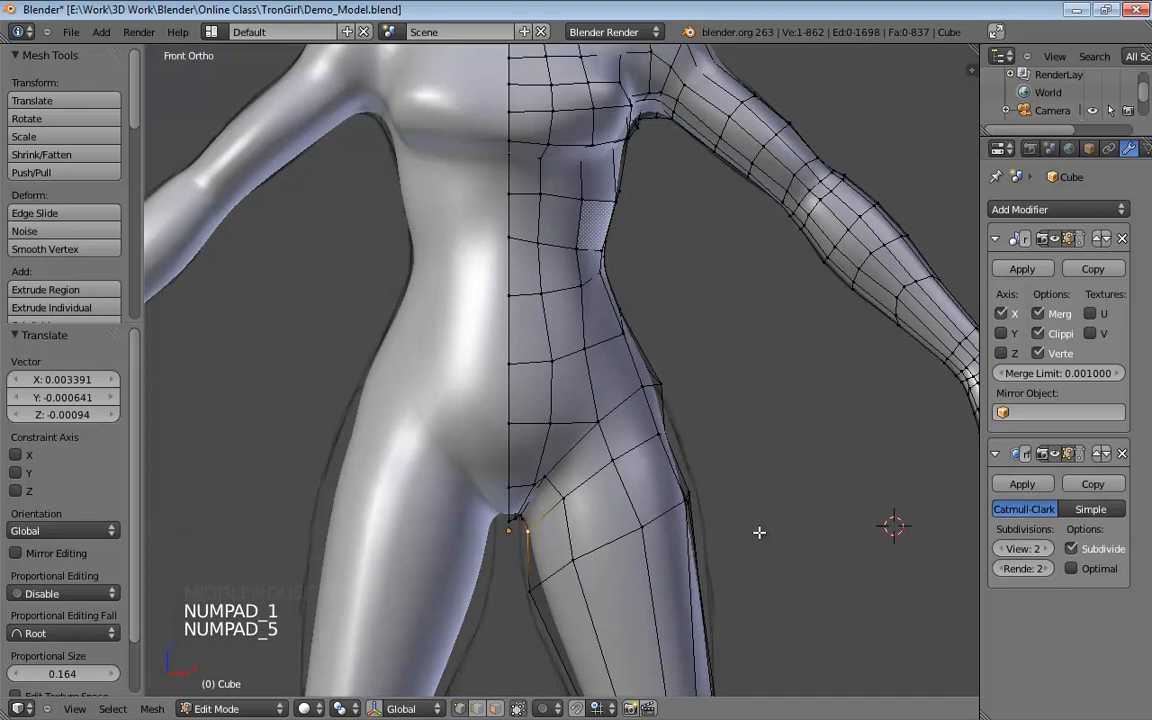
shift+middle_drag(563, 456, 533, 261)
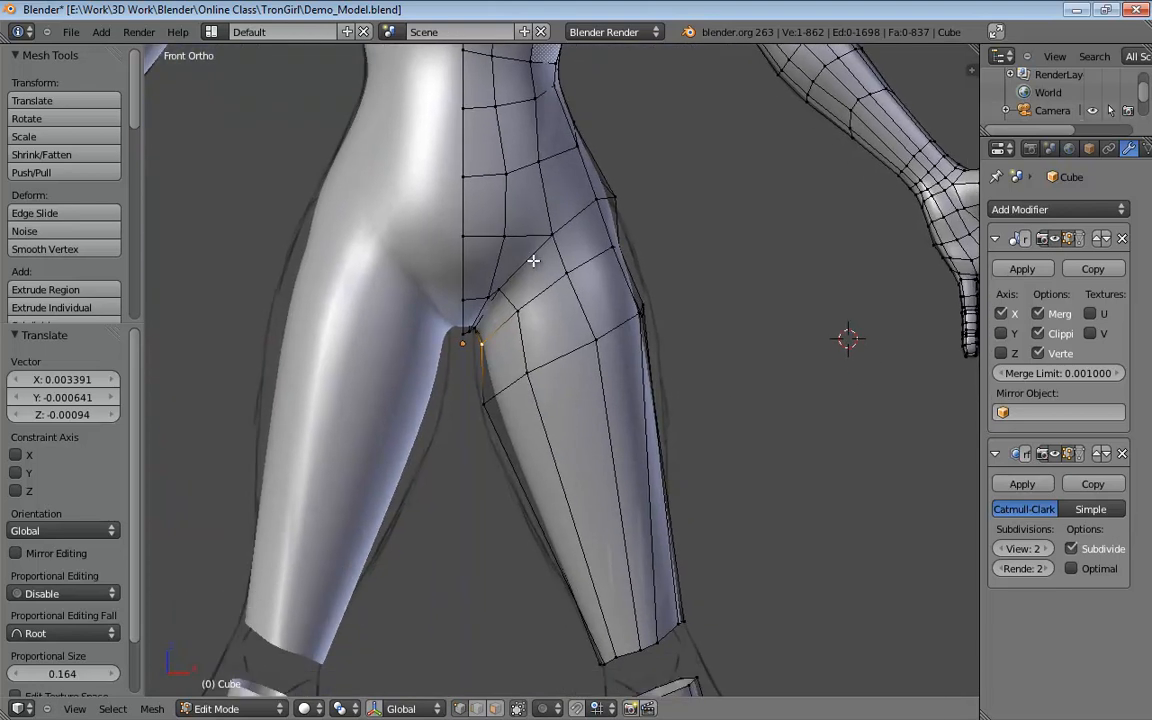
scroll(546, 270, up, 1)
scroll(545, 263, up, 1)
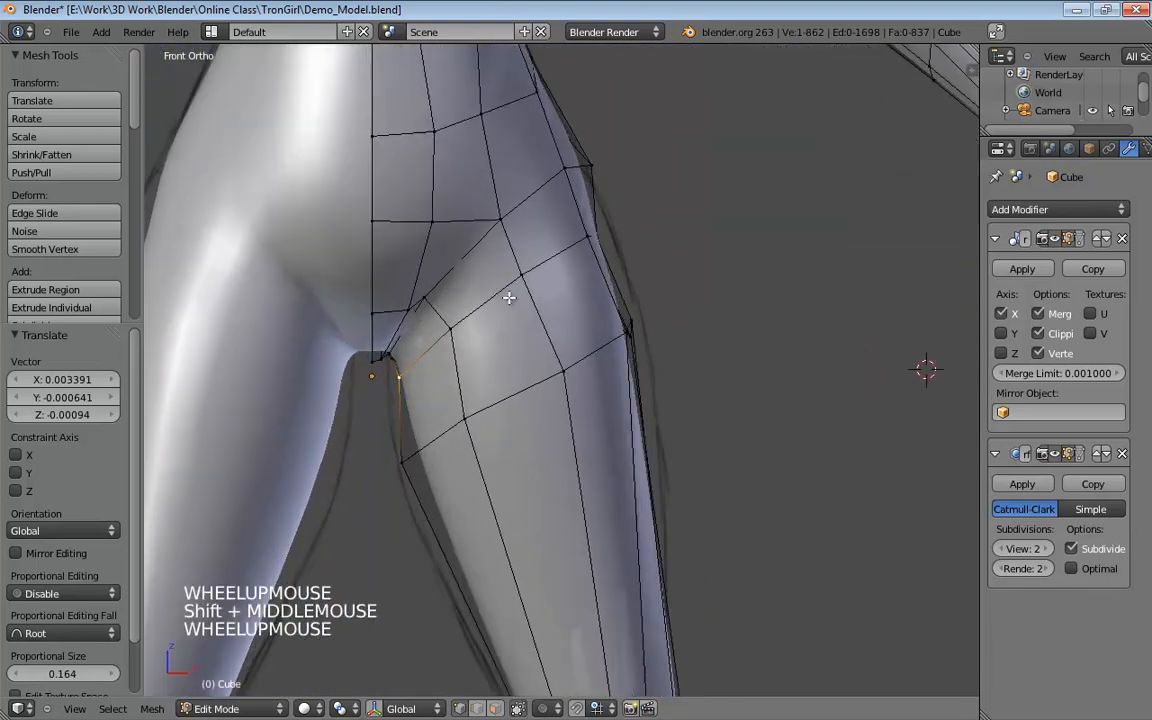
scroll(506, 296, up, 1)
shift+middle_drag(506, 273, 499, 305)
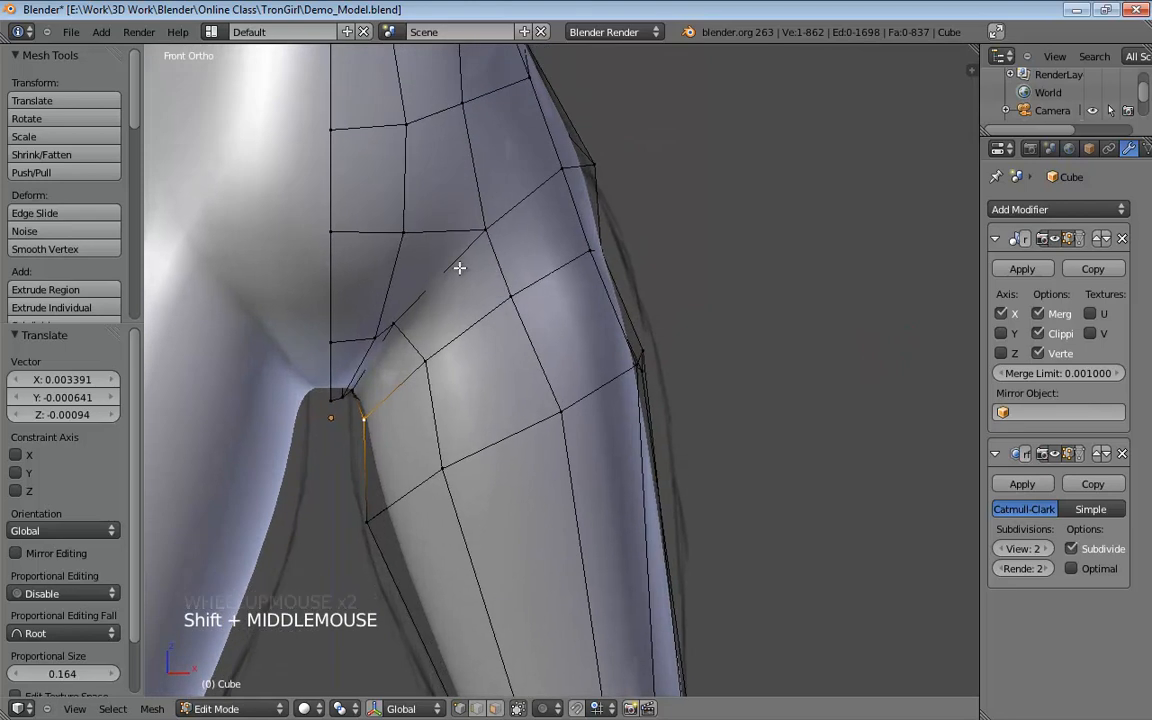
shift+middle_drag(583, 176, 431, 257)
shift+middle_drag(390, 160, 380, 291)
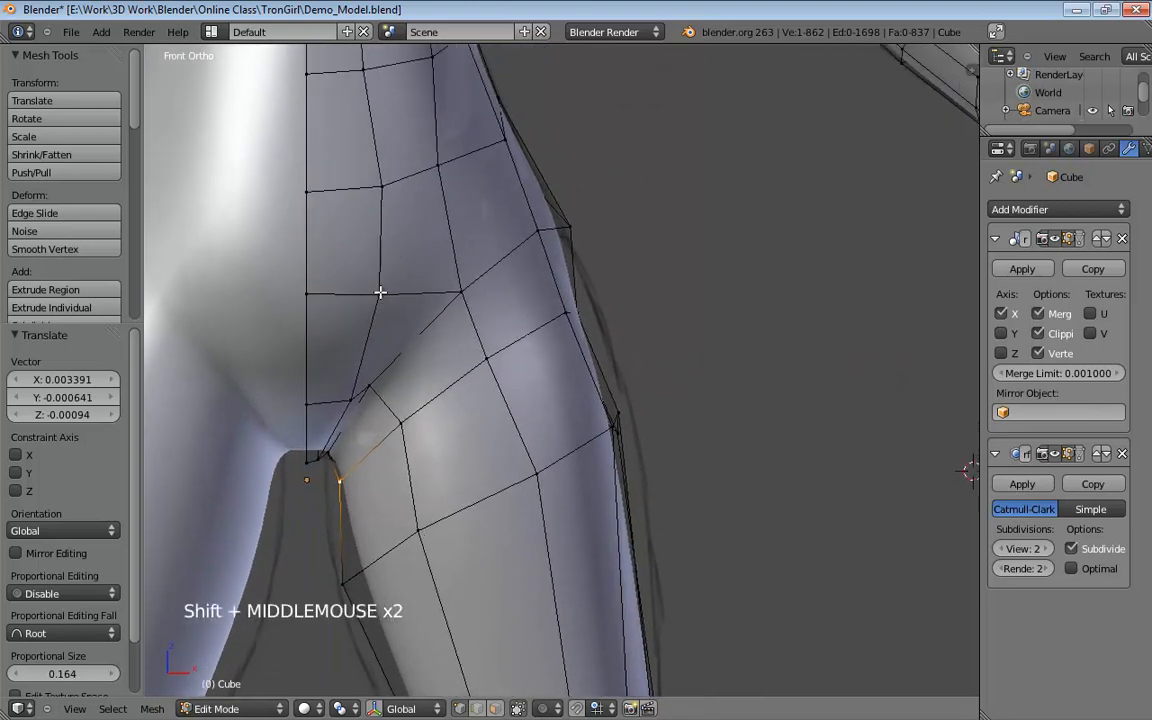
click(378, 305)
drag(310, 300, 309, 316)
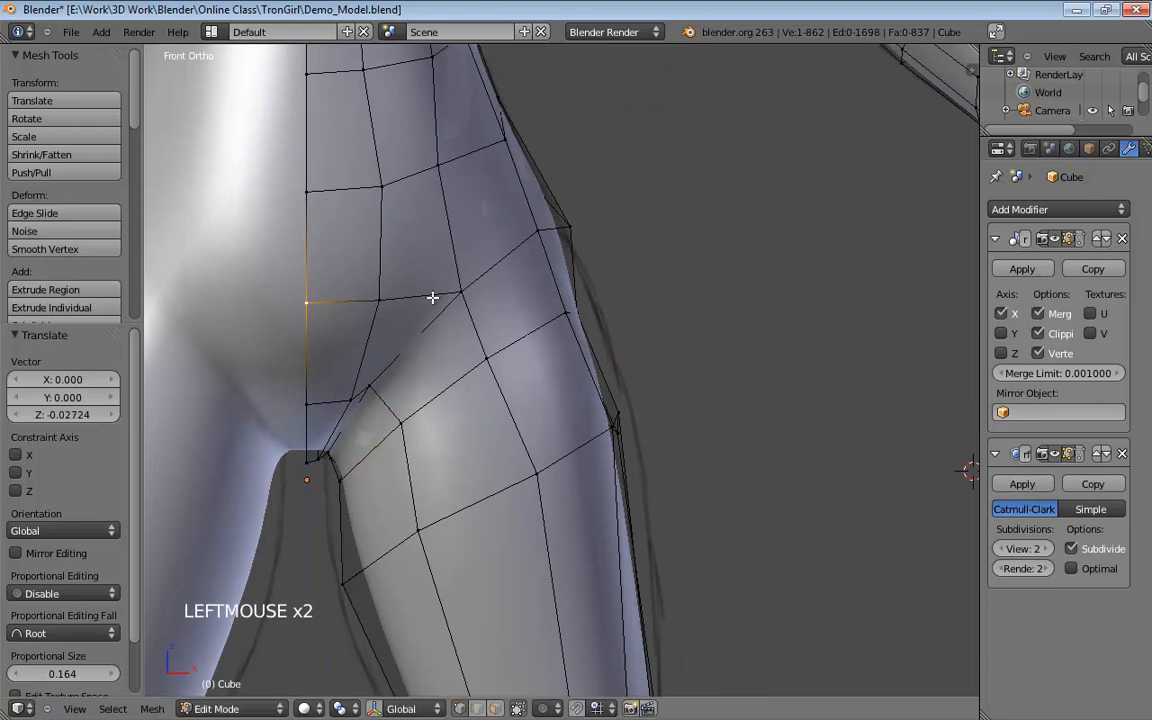
drag(458, 292, 452, 285)
shift+middle_drag(501, 334, 560, 303)
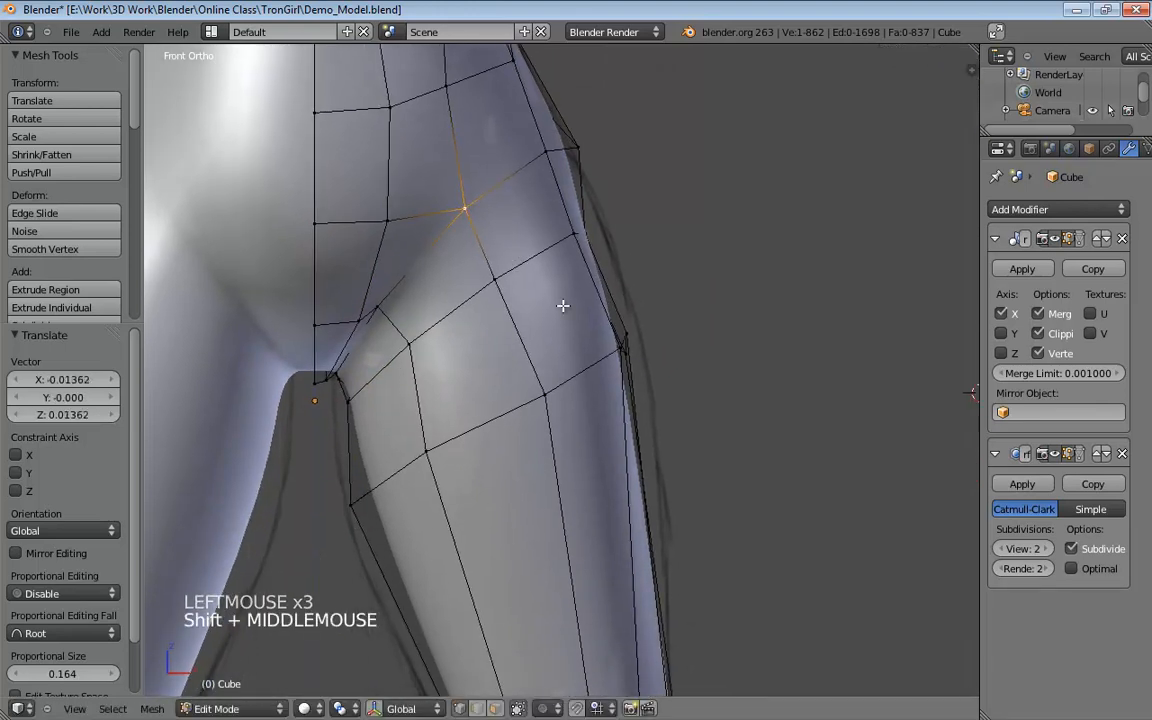
Move the upper inner thigh vertices toward the body's centre line to follow the reference outline.
click(383, 350)
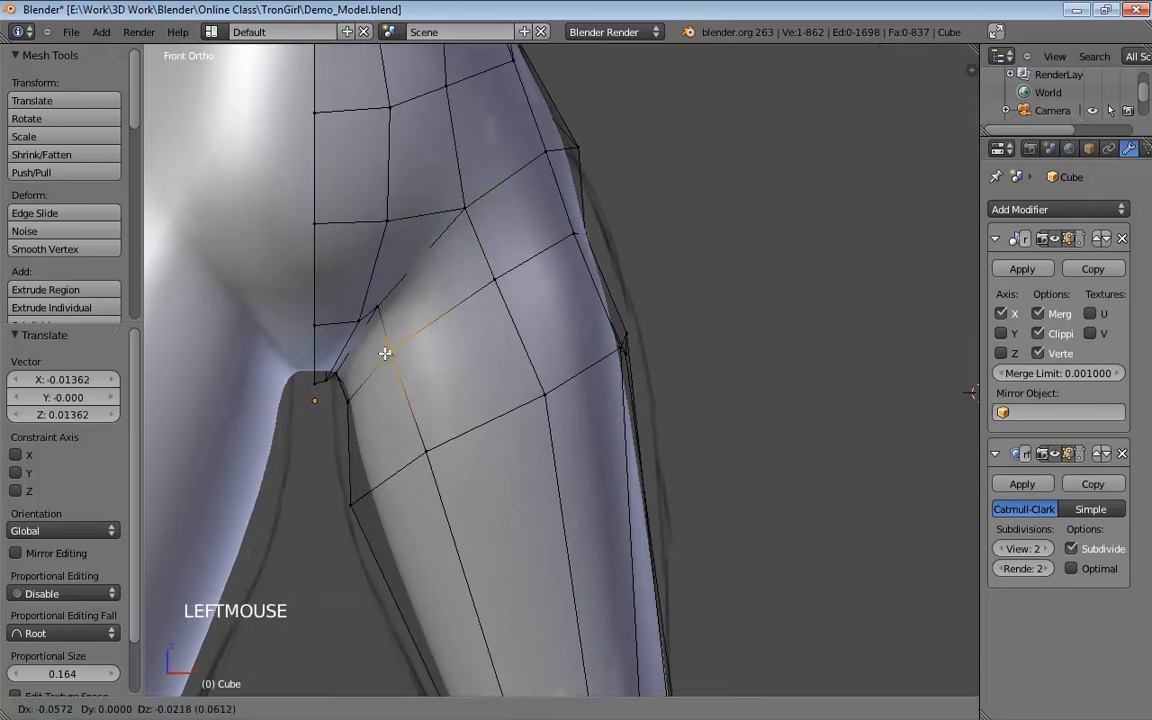
drag(383, 352, 319, 398)
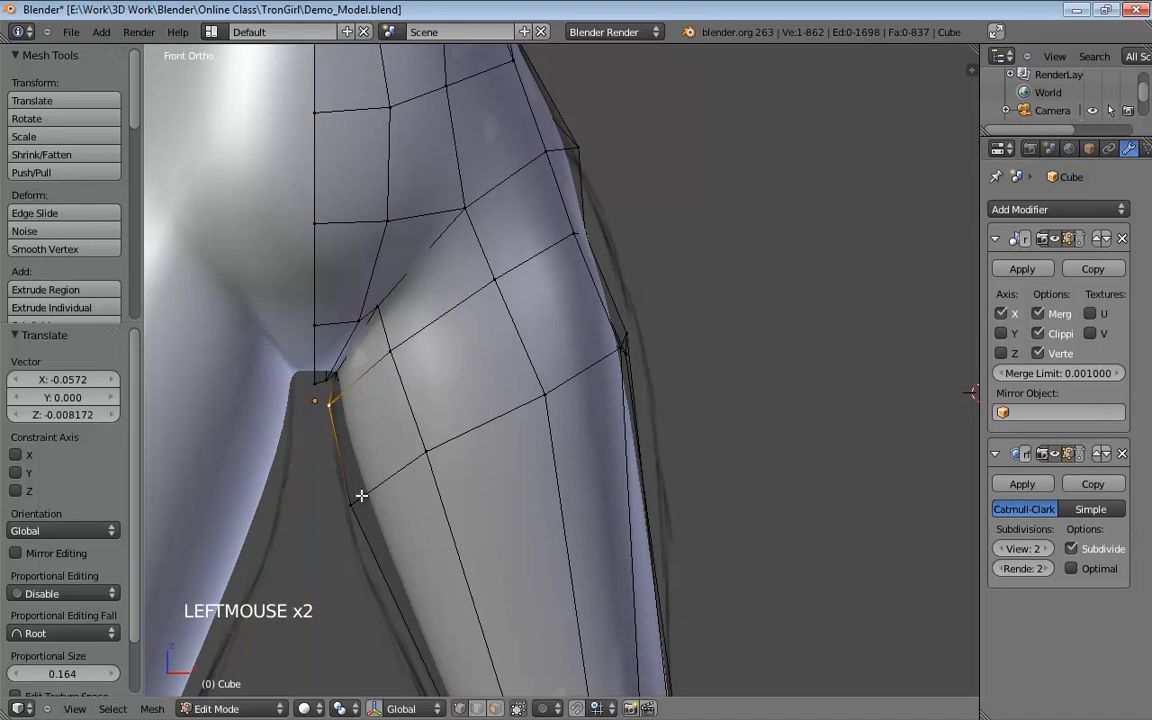
mouse_move(352, 501)
mouse_down()
mouse_move(329, 514)
mouse_move(345, 496)
mouse_up()
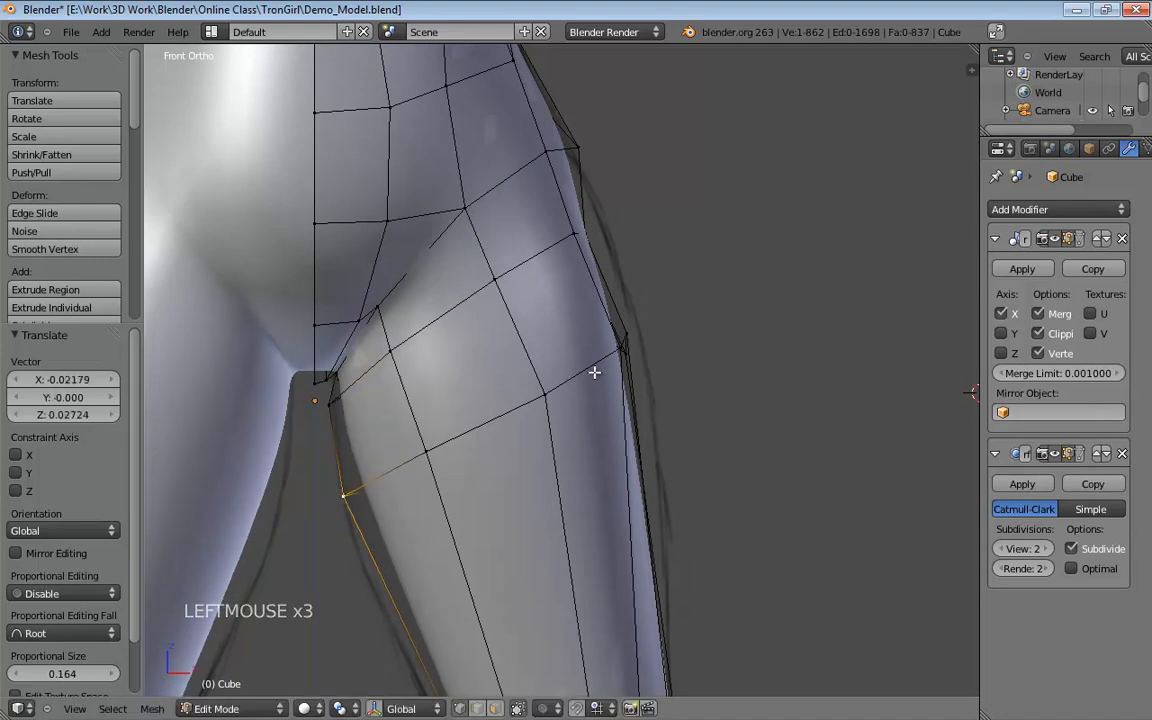
Pull the outer hip and thigh vertices outward to the reference outline, and move the front thigh rim vertex inward about 0.06.
shift+middle_drag(656, 193, 571, 321)
mouse_move(571, 321)
mouse_down()
mouse_move(596, 301)
mouse_move(571, 317)
mouse_up()
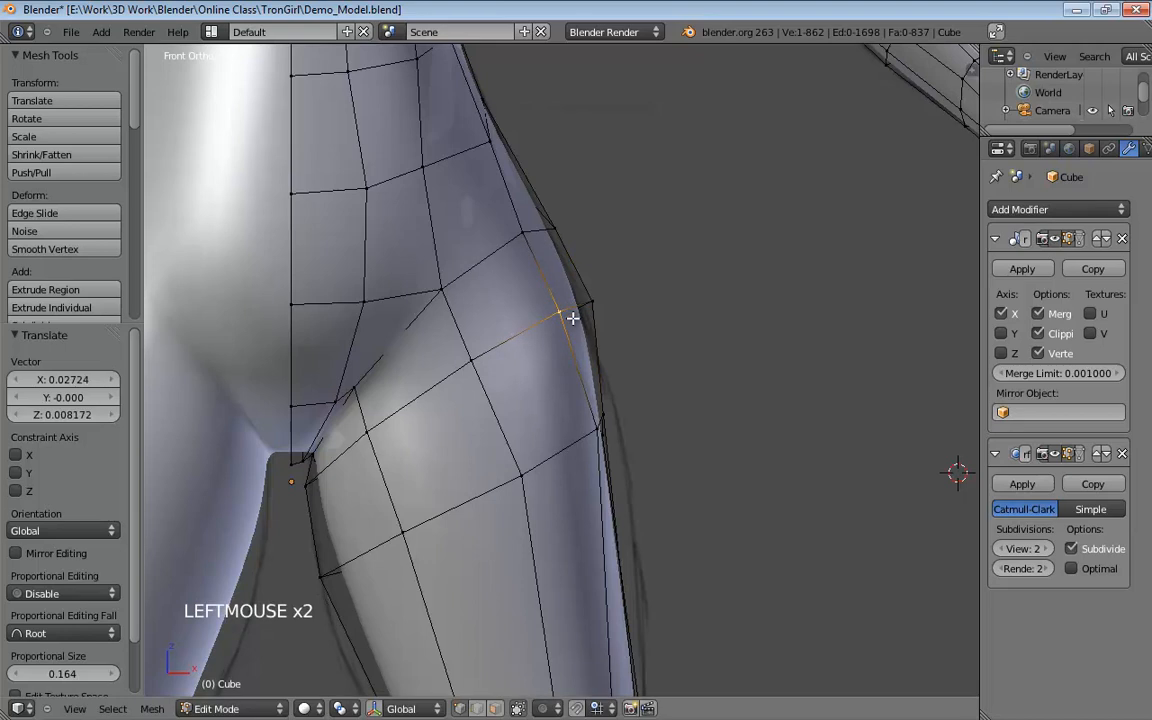
click(610, 418)
drag(611, 421, 600, 432)
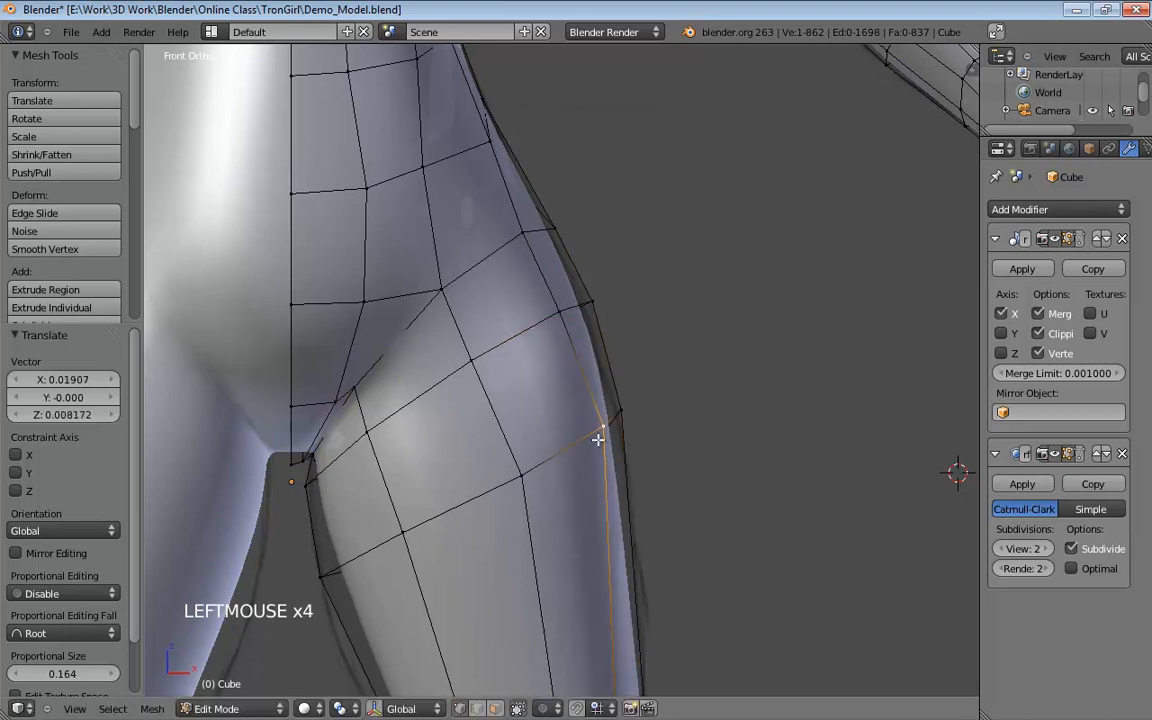
click(499, 474)
Move two vertices of the new loop below the buttock toward the back, the second by about 0.09.
middle_drag(720, 316, 531, 274)
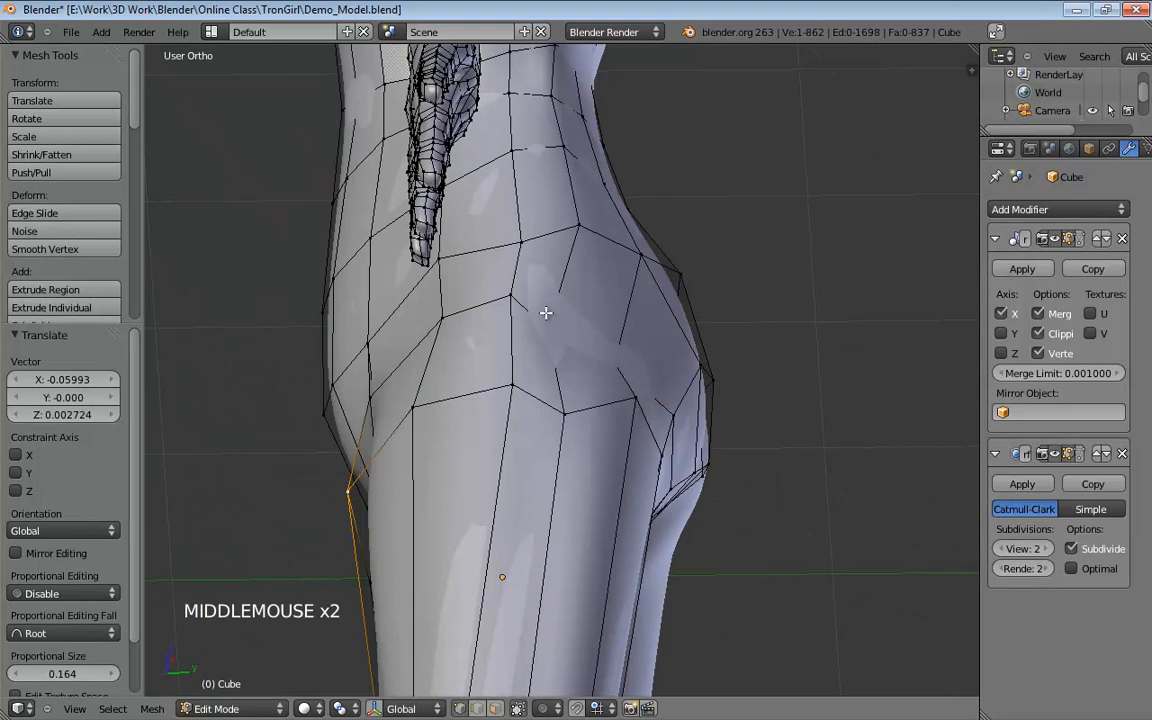
drag(567, 308, 597, 298)
drag(630, 353, 656, 345)
middle_drag(660, 341, 617, 363)
scroll(649, 361, down, 2)
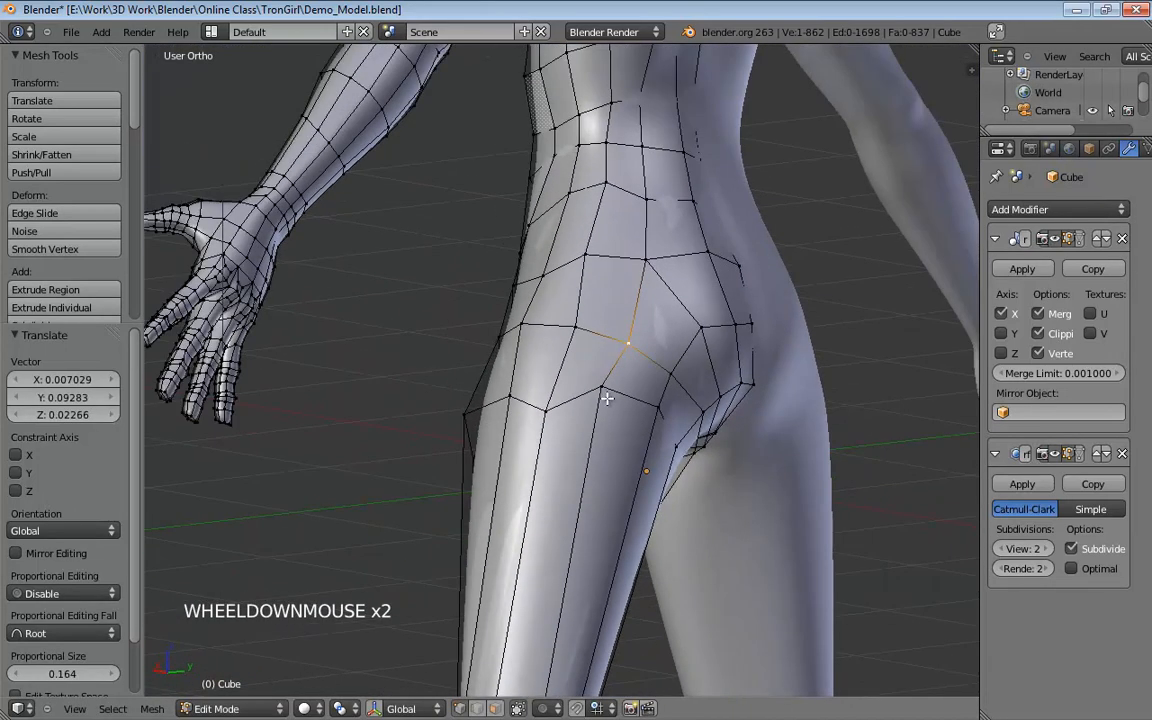
Adjust the thigh rim vertices from the outer side to the back to level the rim beneath the buttock.
drag(604, 388, 558, 385)
middle_drag(526, 386, 751, 365)
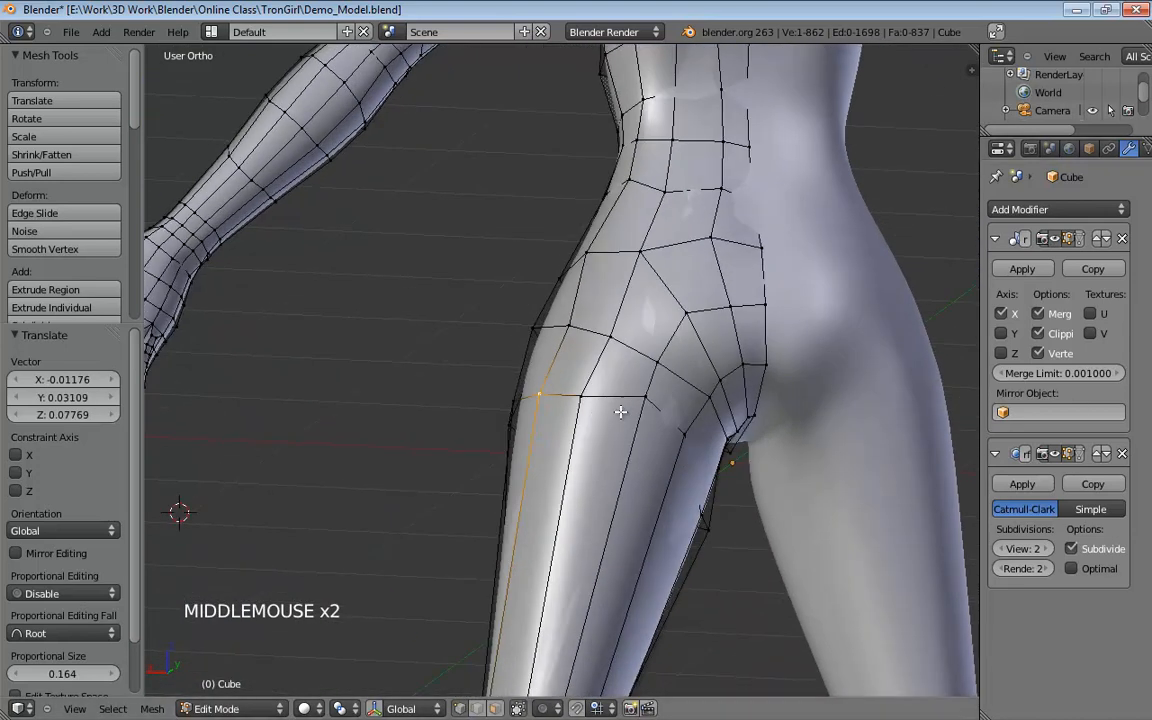
middle_drag(641, 397, 668, 378)
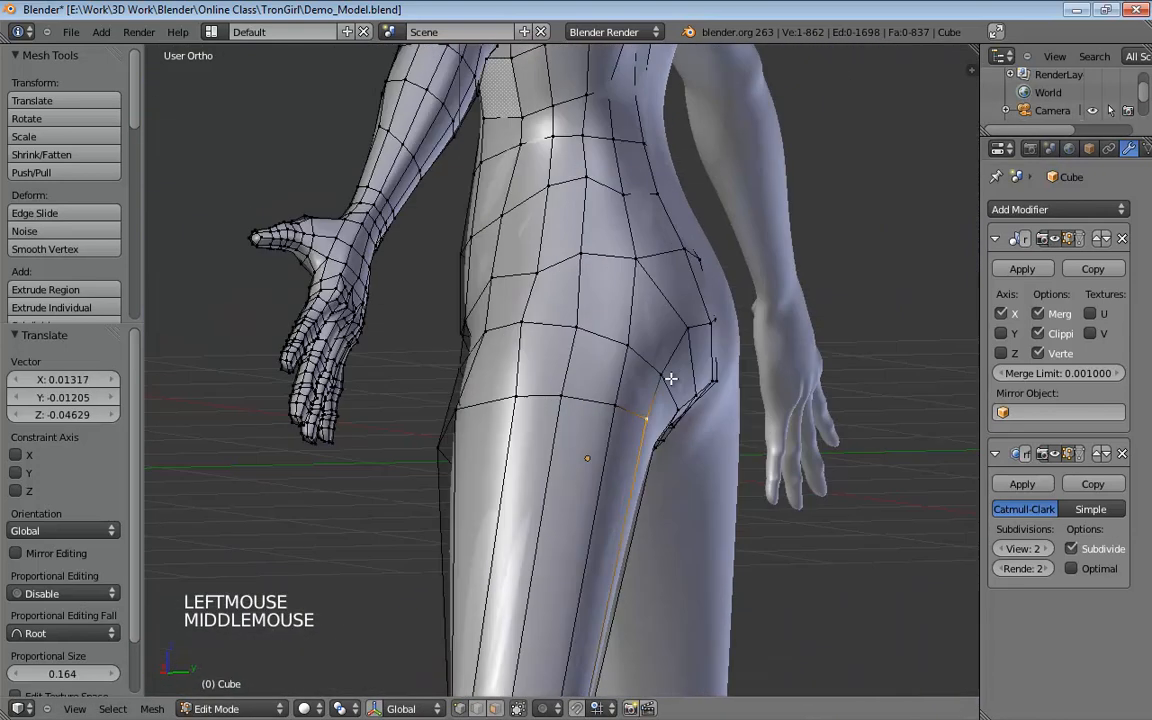
Nudge the vertices across the buttock, from the outer fold to the inner upper area, to round its back surface.
drag(668, 378, 681, 375)
middle_drag(681, 375, 690, 350)
drag(690, 350, 695, 354)
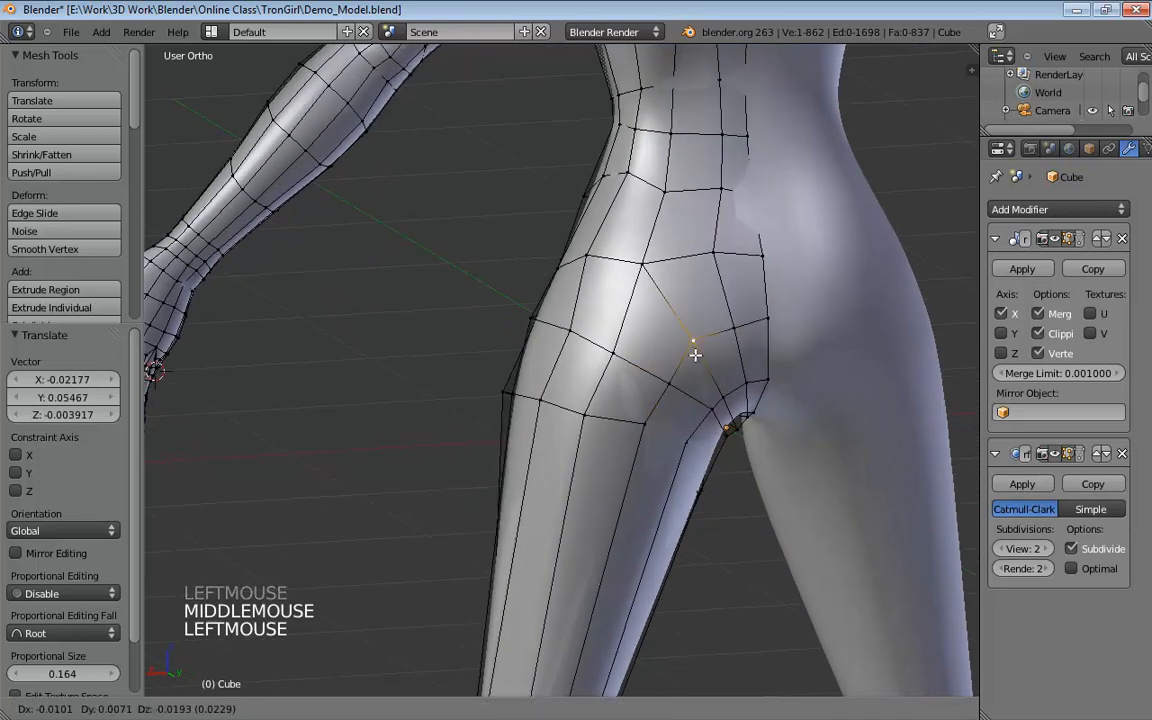
drag(644, 272, 636, 299)
drag(709, 256, 716, 258)
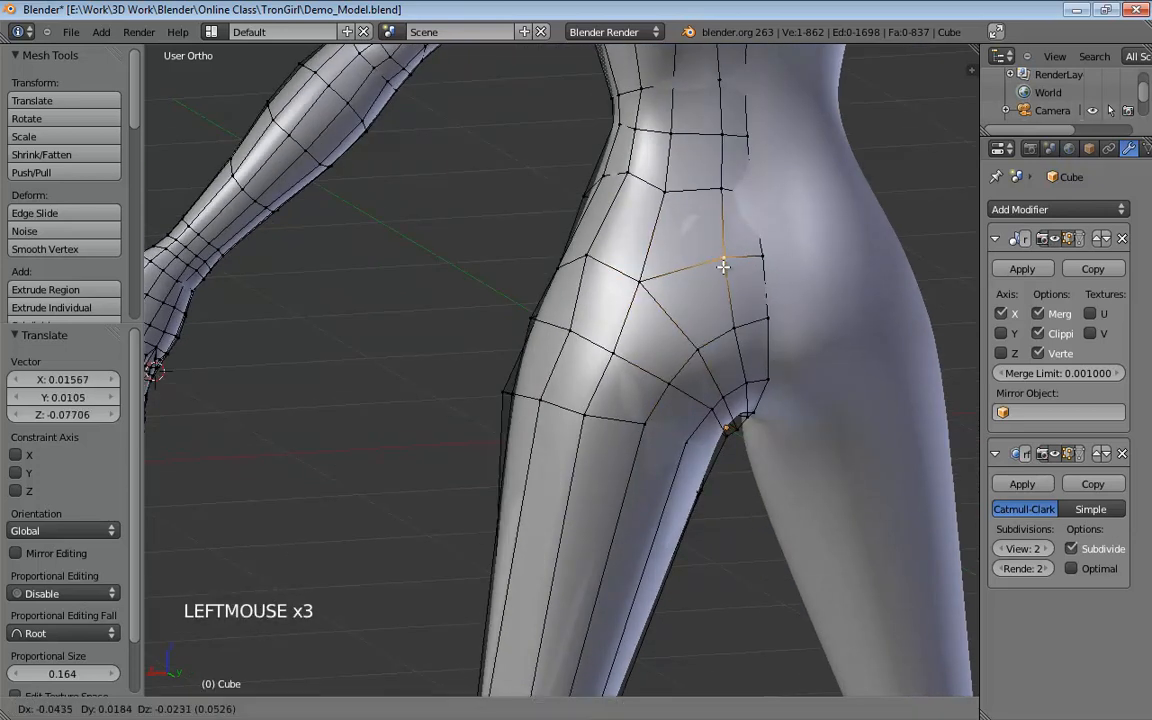
Reposition the vertices along the side of the hip, shifting the upper ones toward the front.
middle_drag(600, 280, 820, 240)
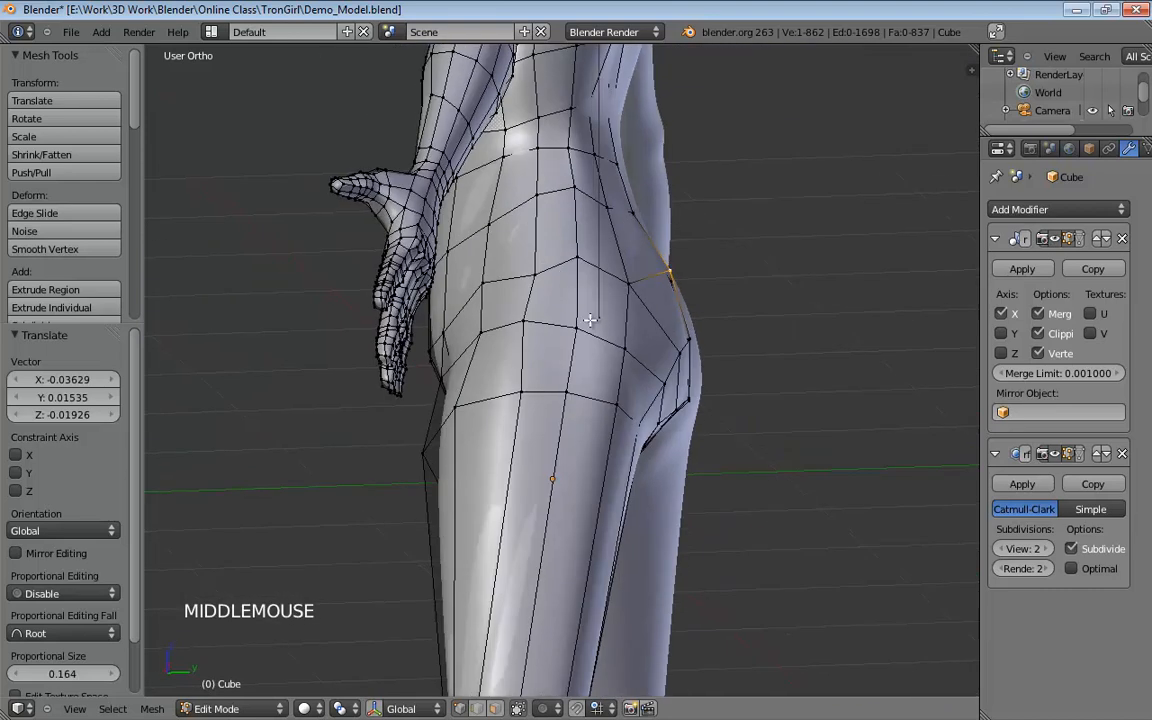
drag(573, 330, 589, 319)
middle_drag(567, 258, 529, 281)
drag(529, 281, 532, 252)
mouse_move(532, 252)
middle_down()
mouse_move(630, 275)
mouse_move(609, 298)
mouse_move(536, 259)
middle_up()
drag(536, 259, 516, 256)
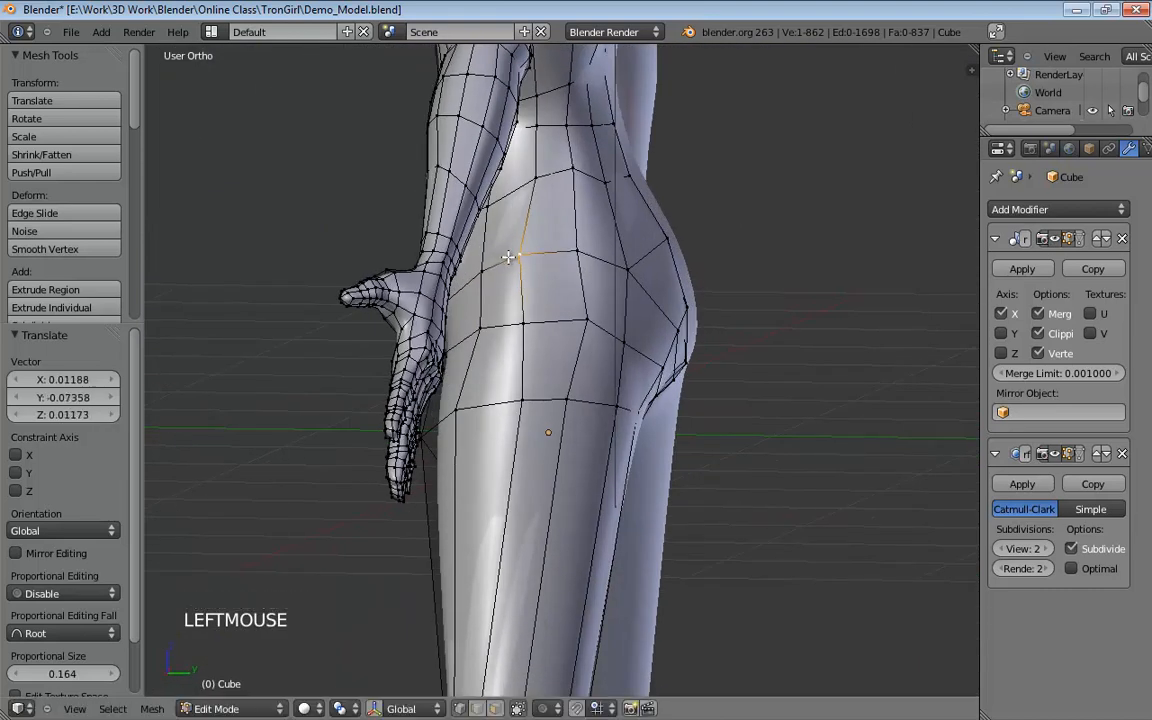
Adjust the front hip vertices, moving the one above the front thigh about 0.07 toward the front.
middle_drag(405, 260, 528, 256)
click(468, 270)
drag(466, 270, 462, 270)
mouse_move(466, 272)
middle_down()
mouse_move(586, 301)
mouse_move(563, 285)
mouse_move(469, 294)
middle_up()
drag(481, 335, 437, 334)
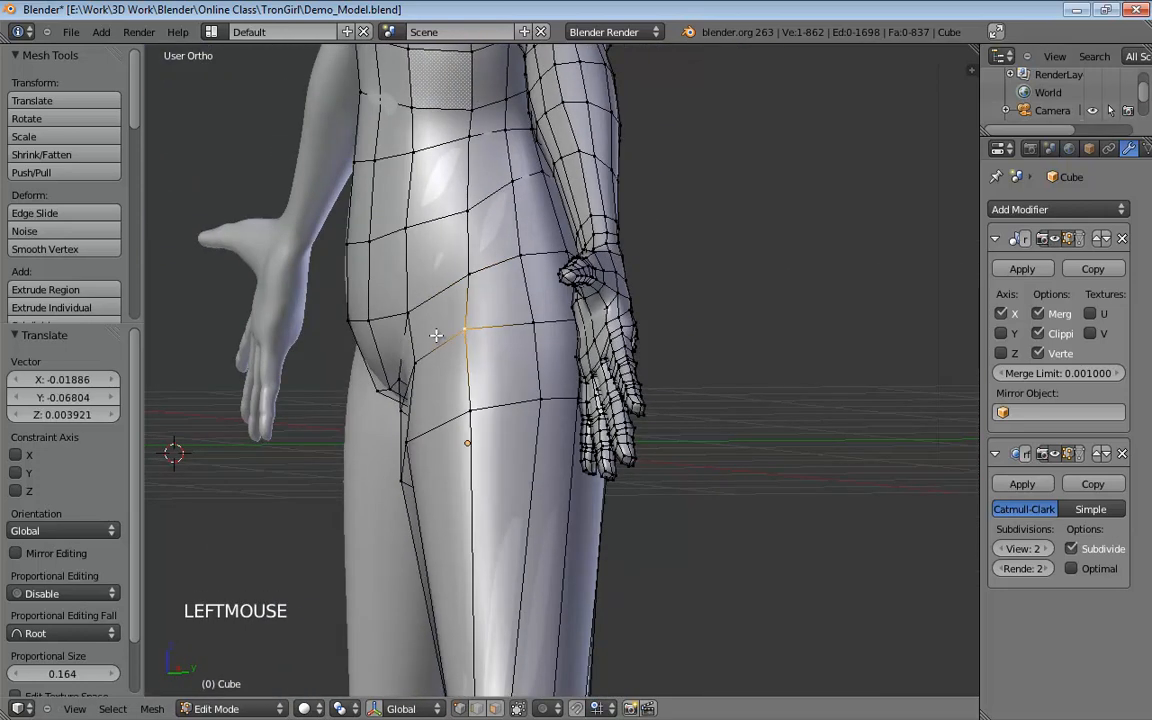
In the wireframe right side view, pull the two front groin and thigh rim vertices forward, the lower one by about 0.165.
key(KP_1)
key(KP_5)
key(KP_3)
key(z)
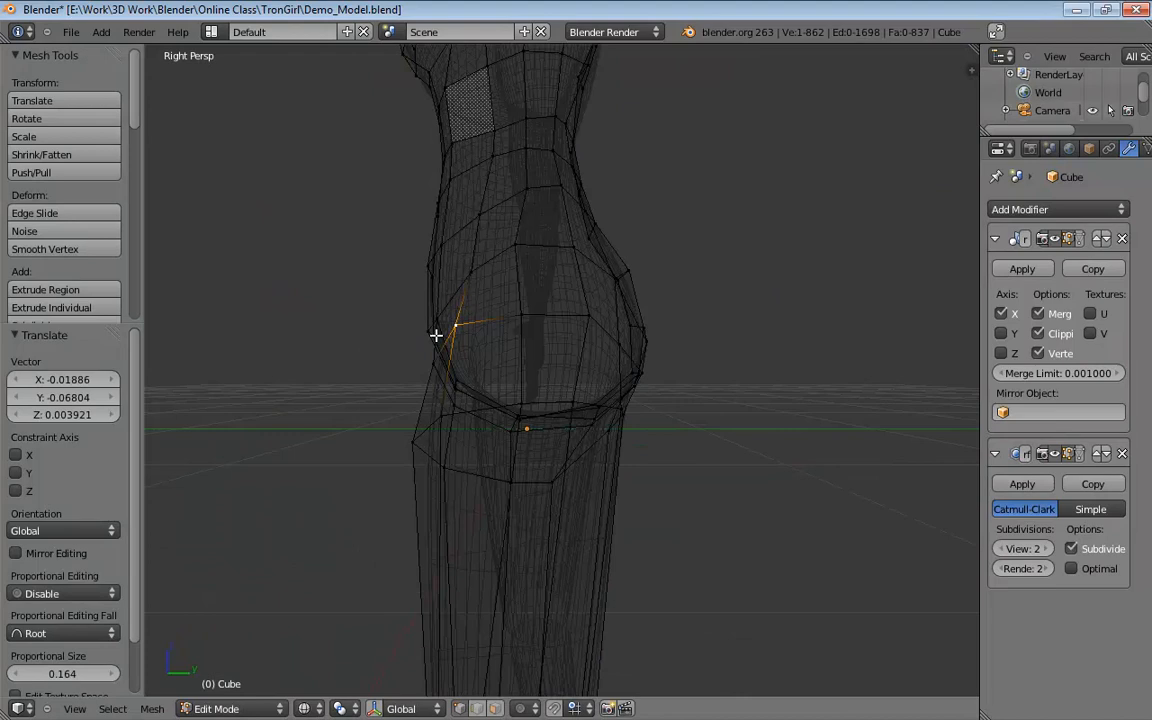
shift+middle_drag(427, 338, 460, 263)
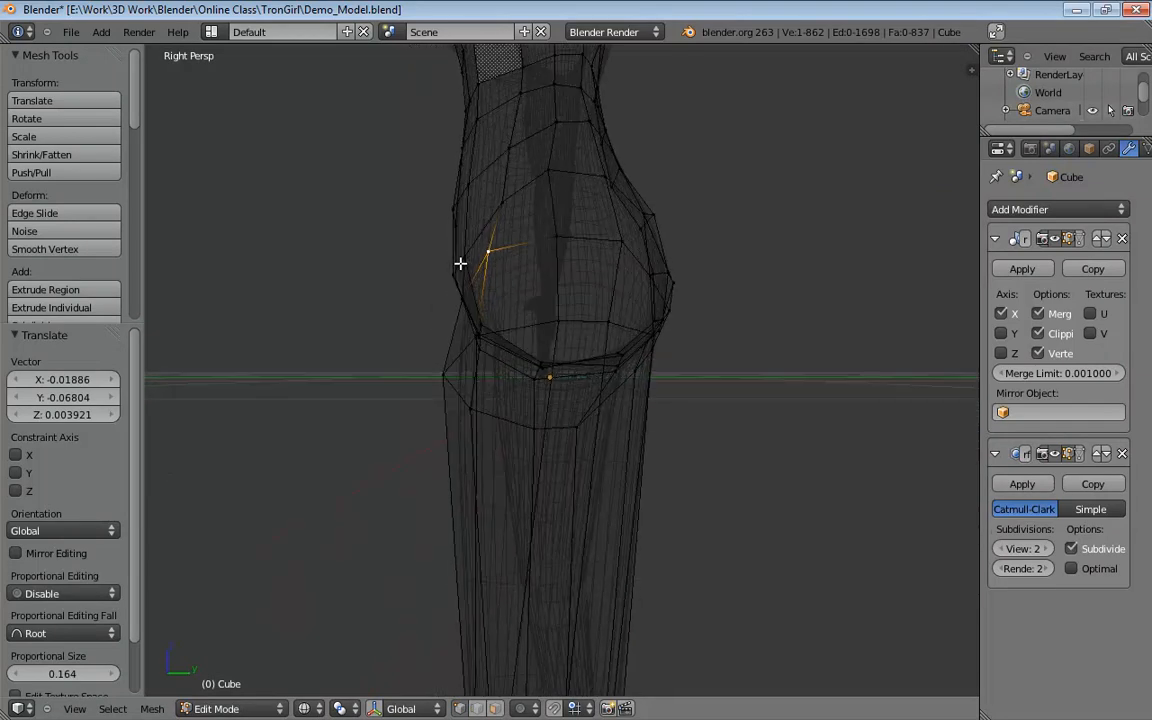
key(KP_1)
key(KP_3)
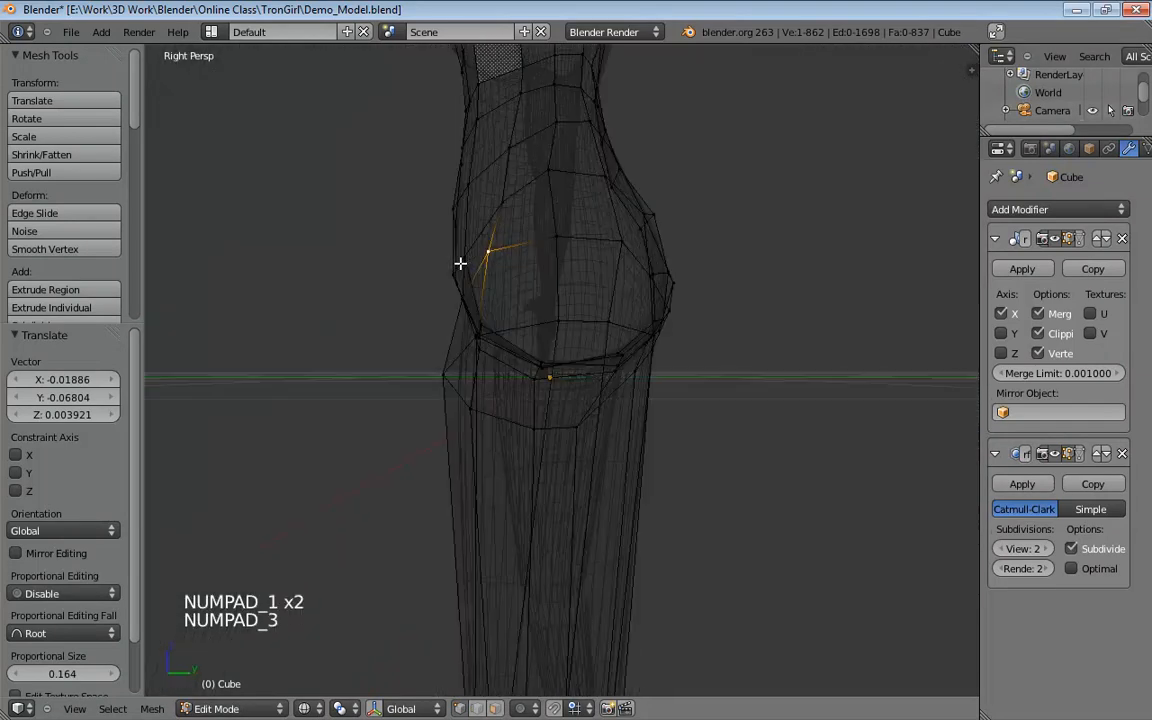
key(KP_5)
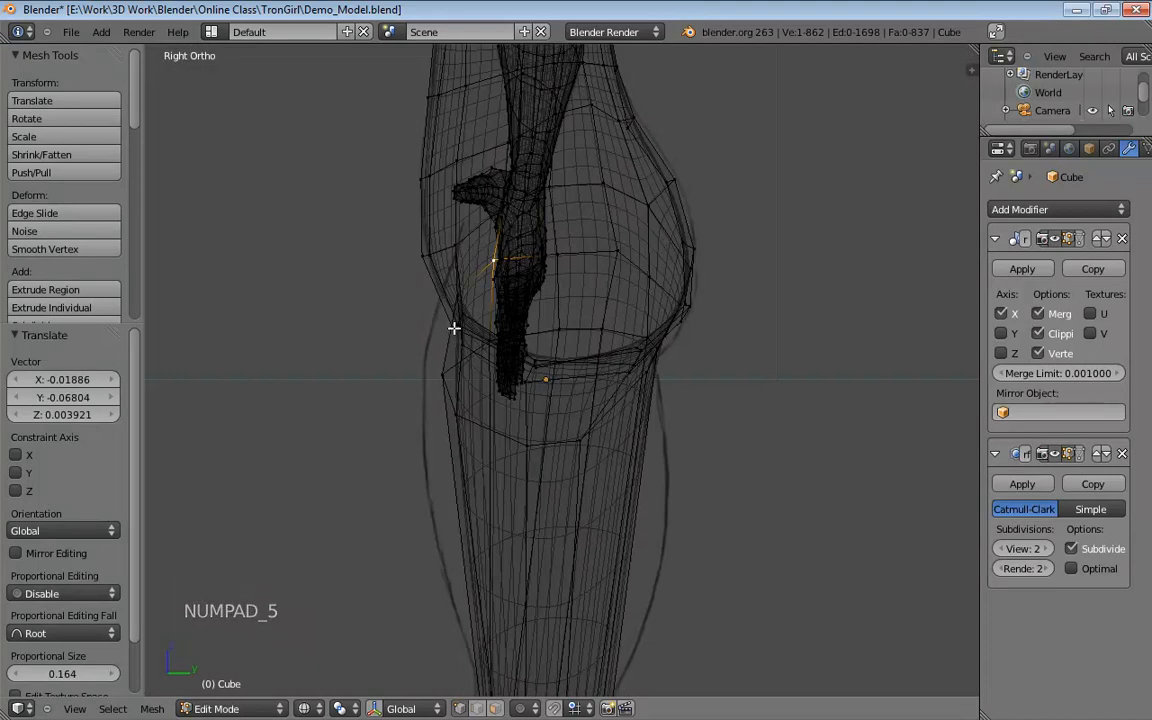
drag(458, 292, 418, 293)
drag(435, 372, 404, 381)
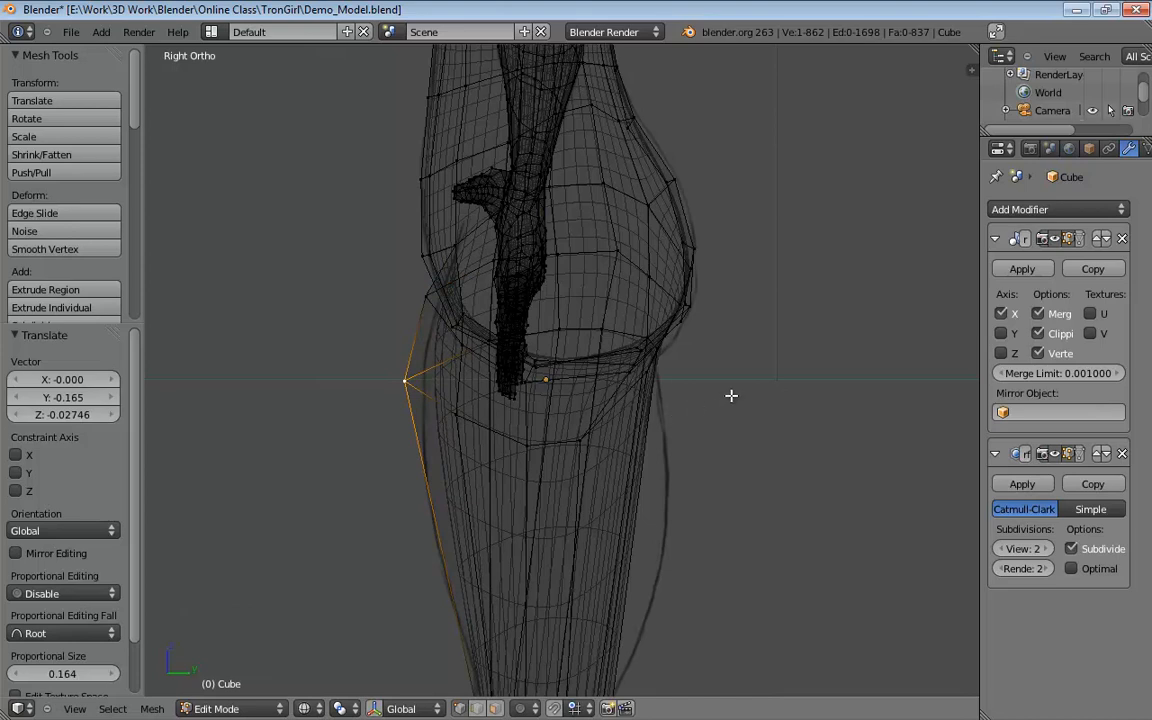
Select the two lowest rear buttock vertices and move them about 0.016 backward and 0.016 down.
click(685, 317)
shift+click(689, 306)
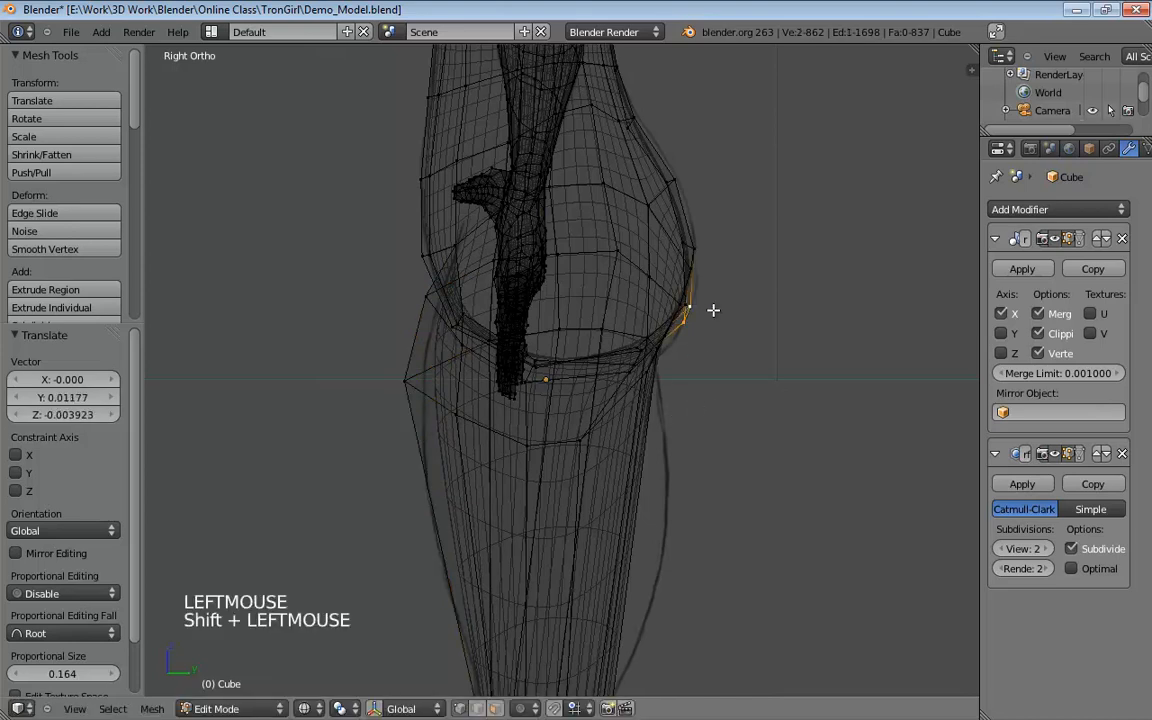
key(g)
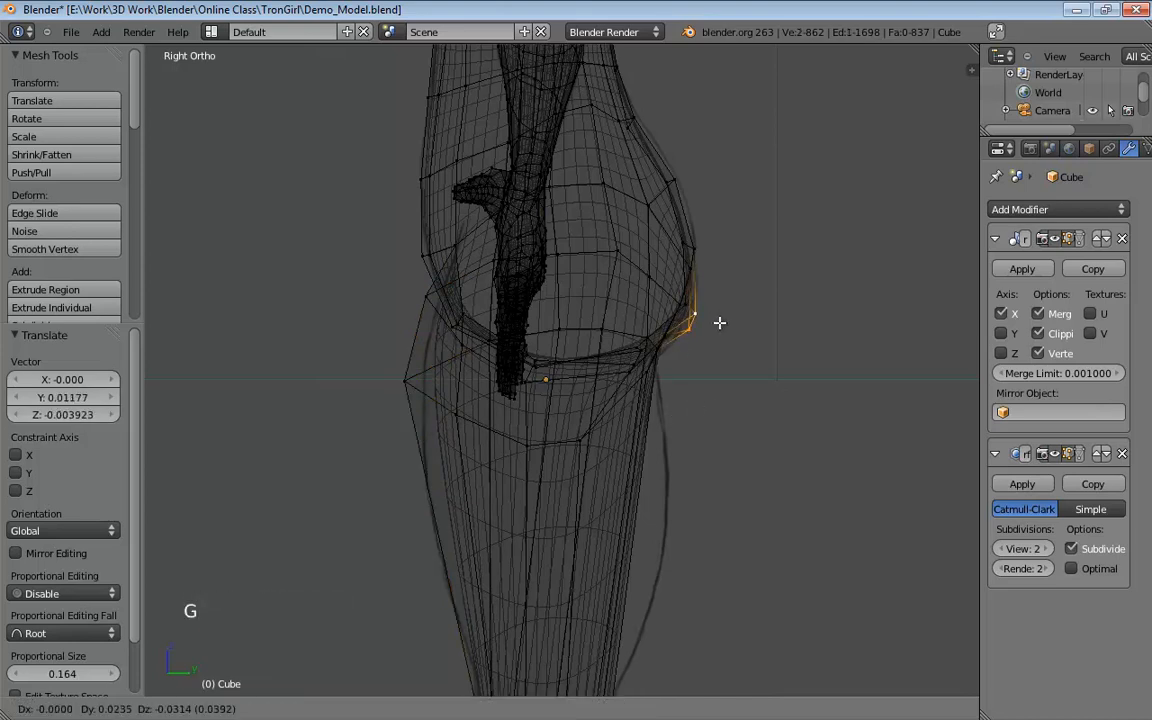
key(y)
key(z)
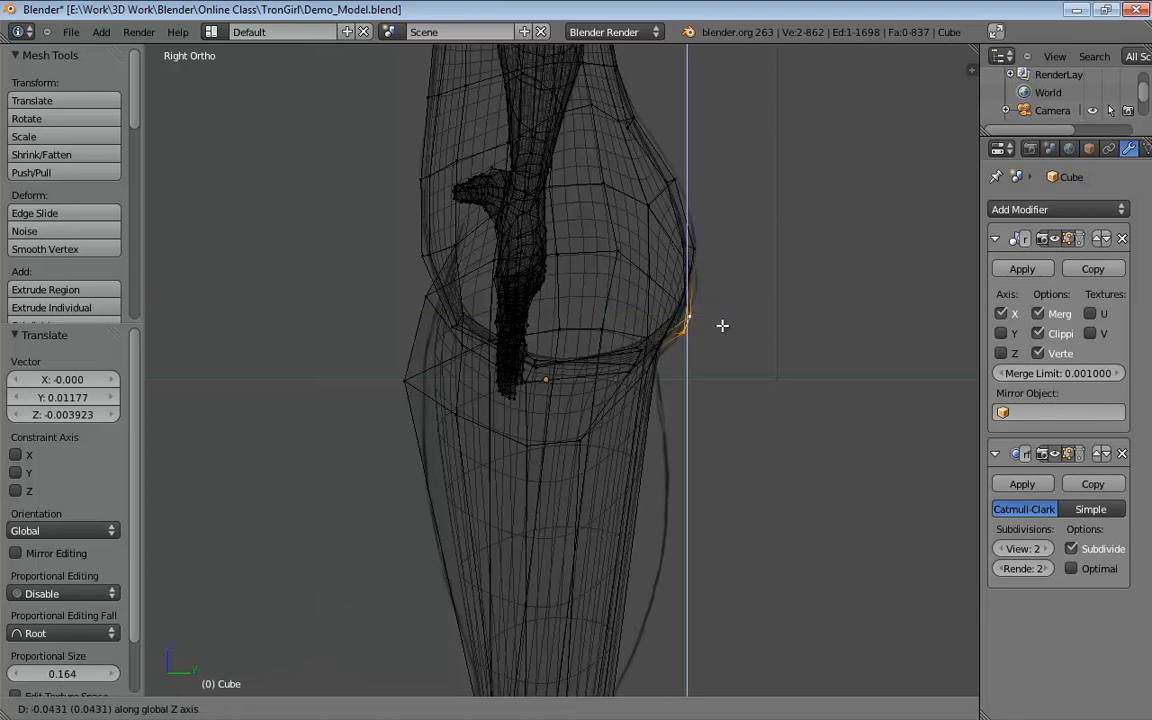
right_click(723, 324)
key(g)
key(g)
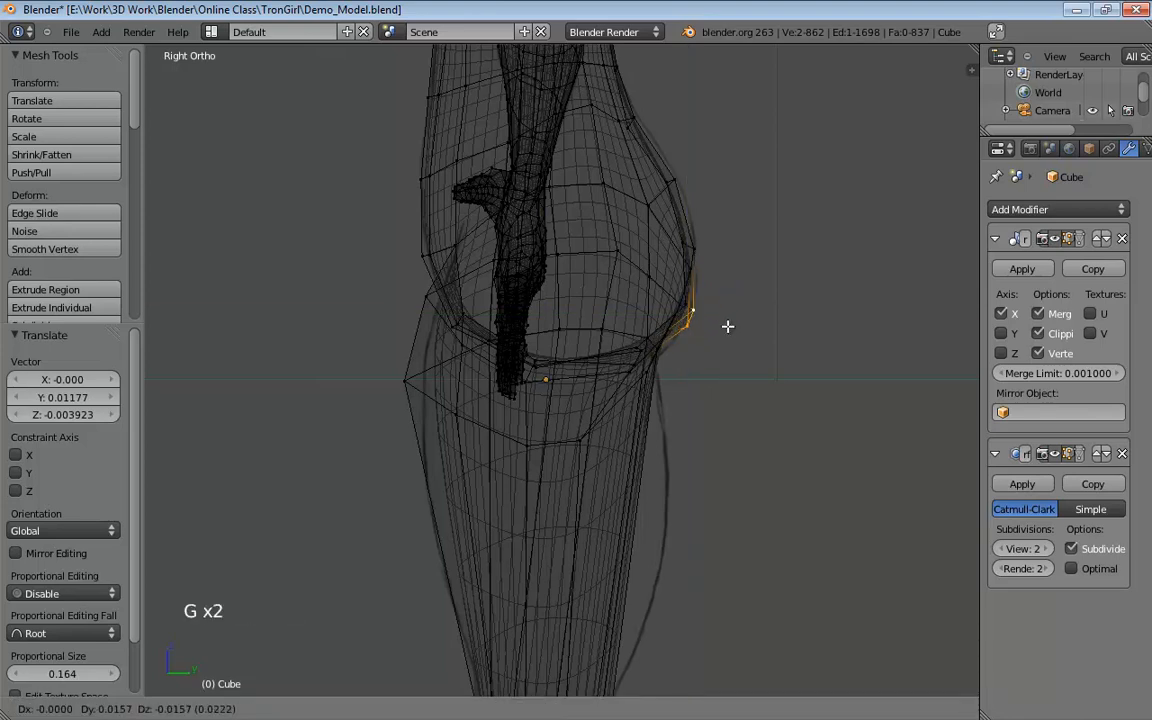
click(727, 326)
Move the vertex in the fold beneath the buttock about 0.035 backward and 0.055 down.
middle_drag(727, 326, 774, 380)
click(719, 338)
key(f)
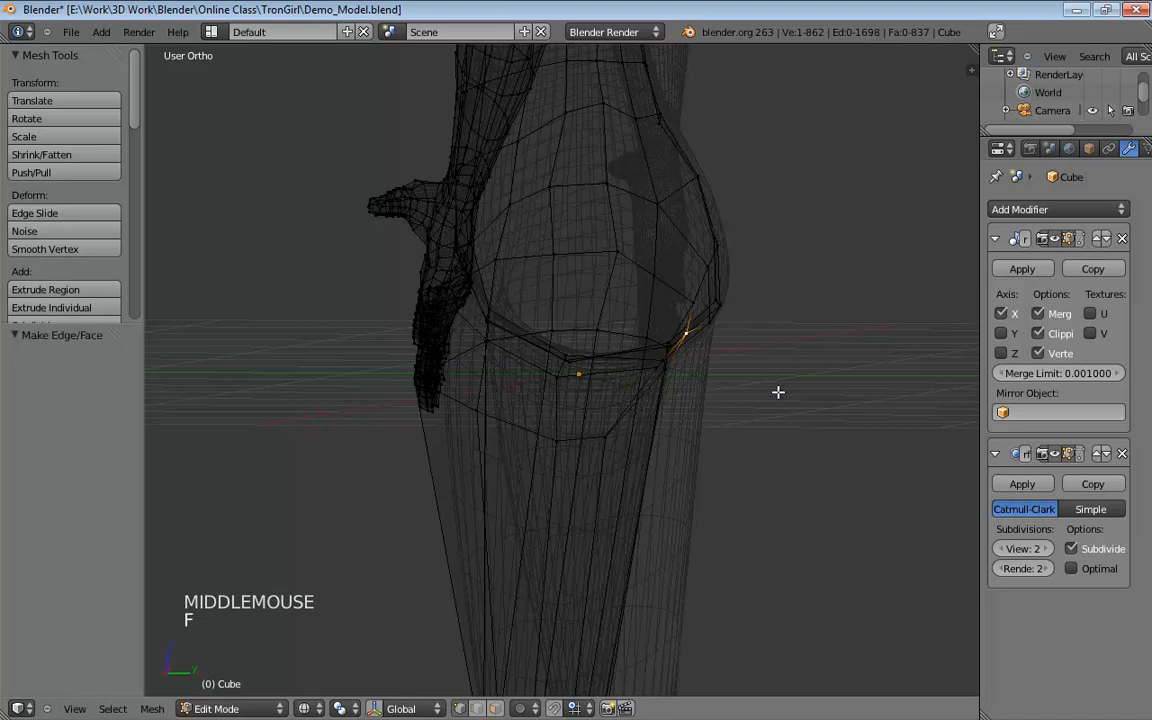
key(g)
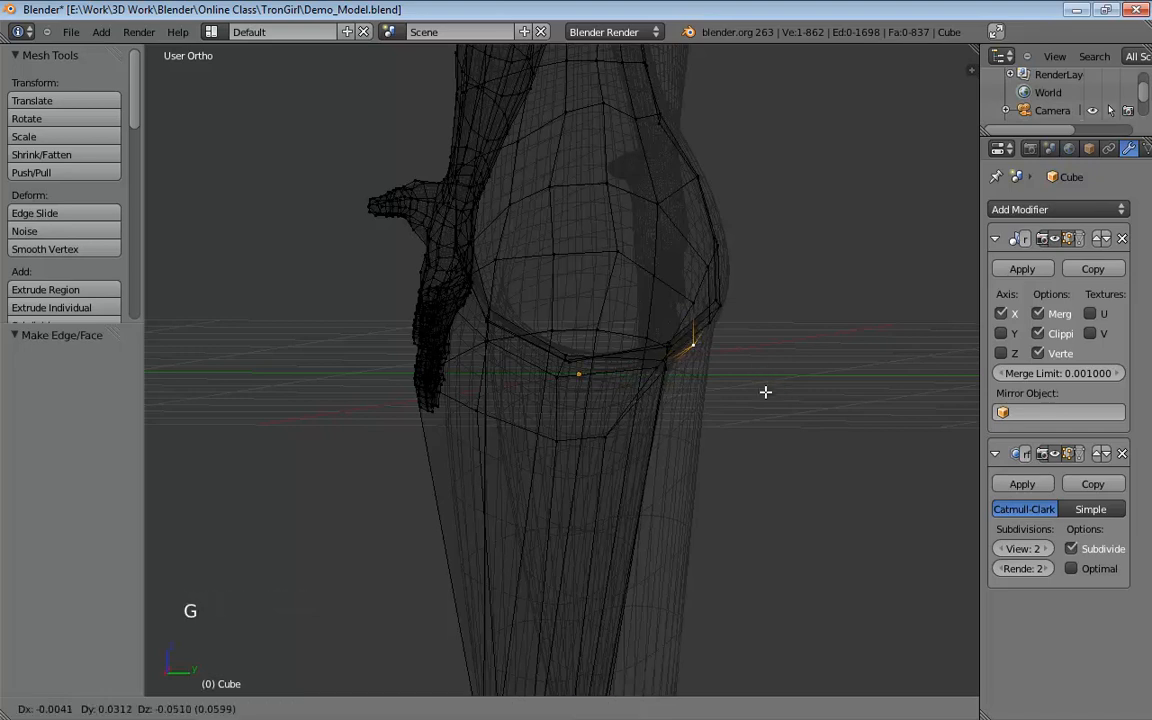
click(765, 376)
key(KP_1)
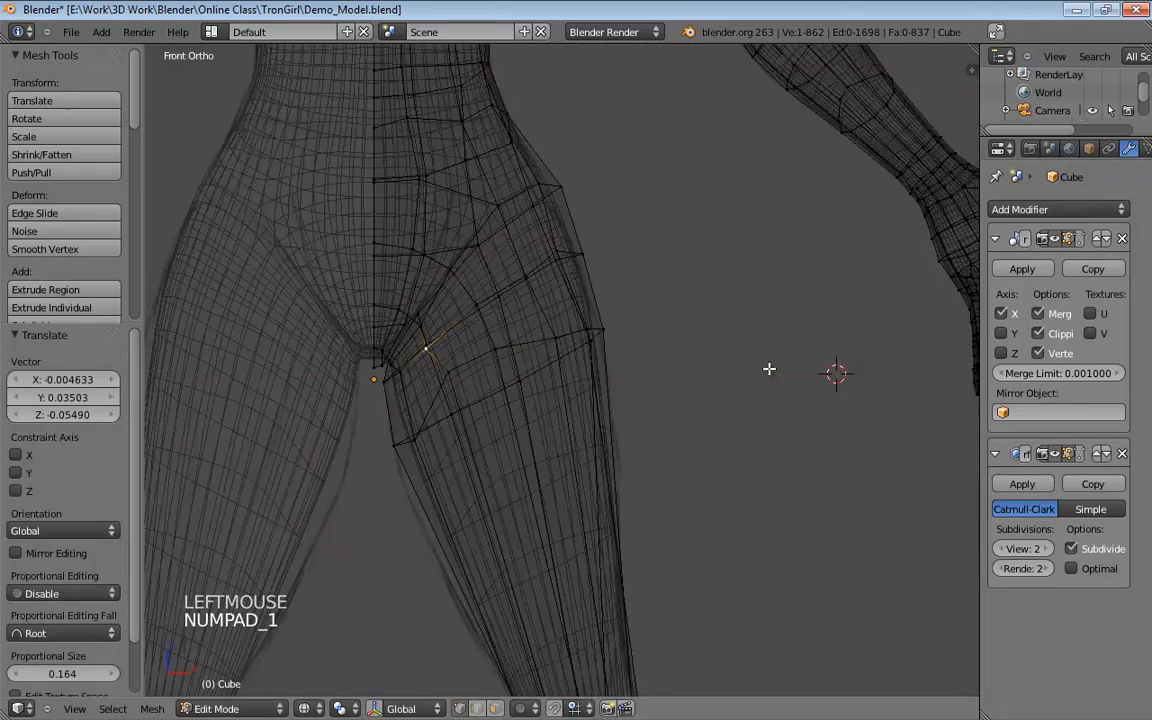
Select the two upper rear buttock vertices and move them backward and slightly up to the side reference outline.
key(KP_3)
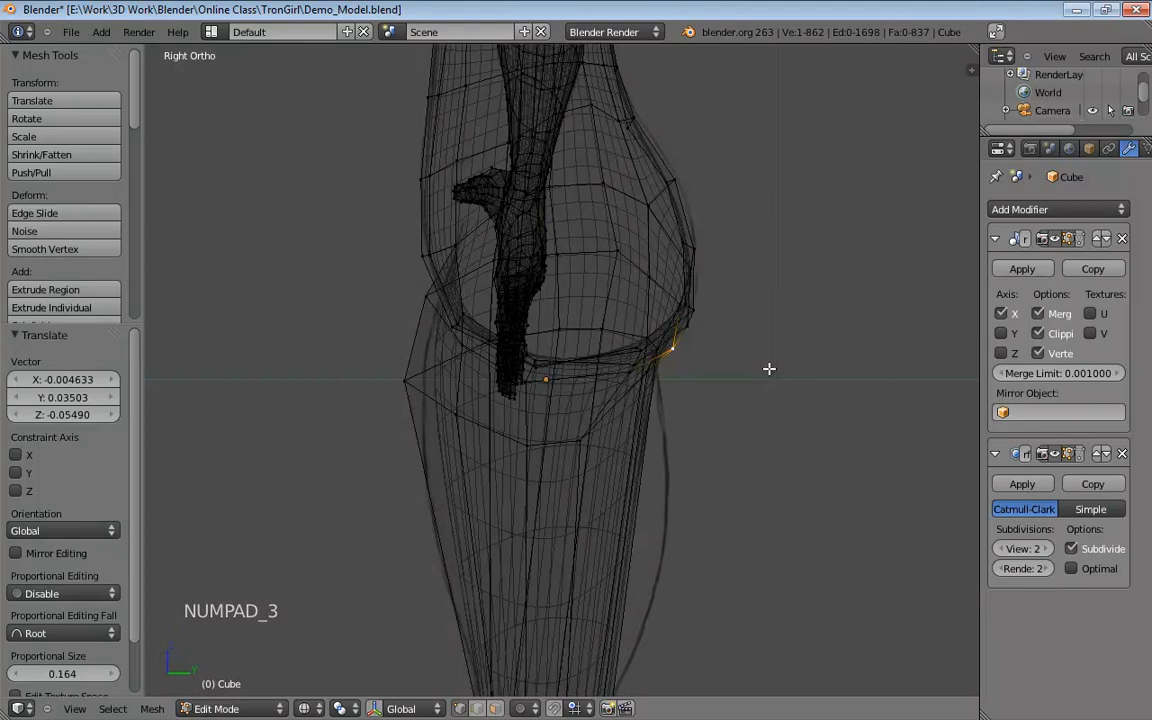
shift+click(695, 249)
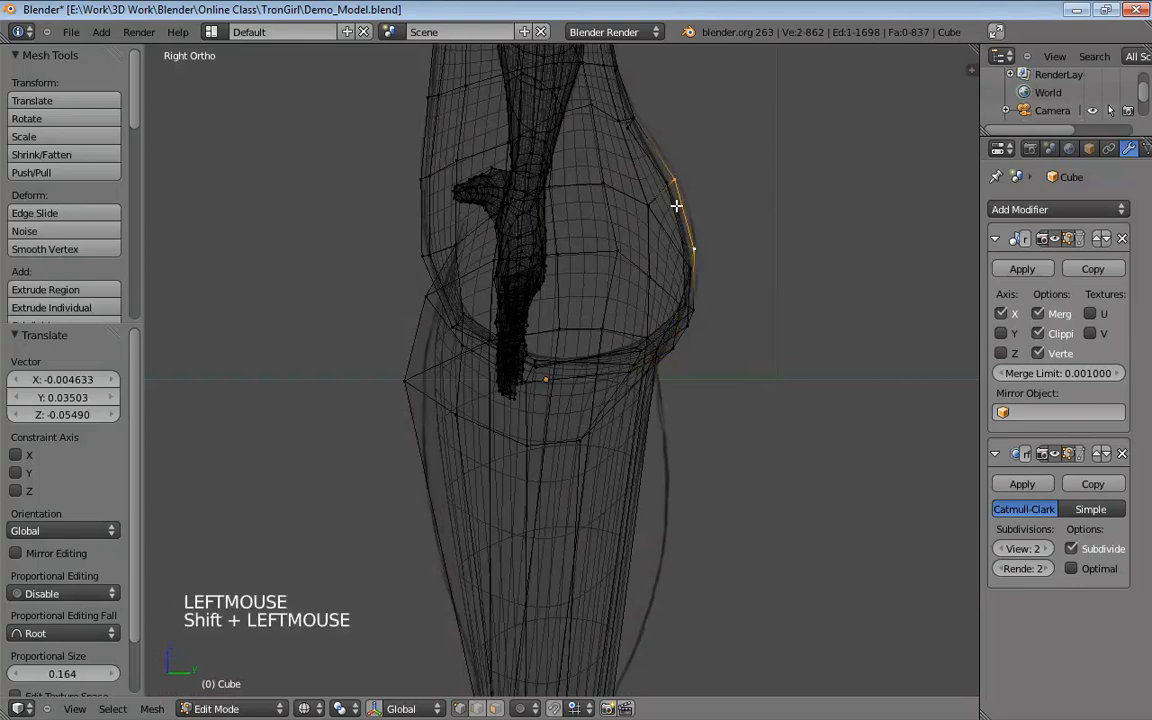
key(g)
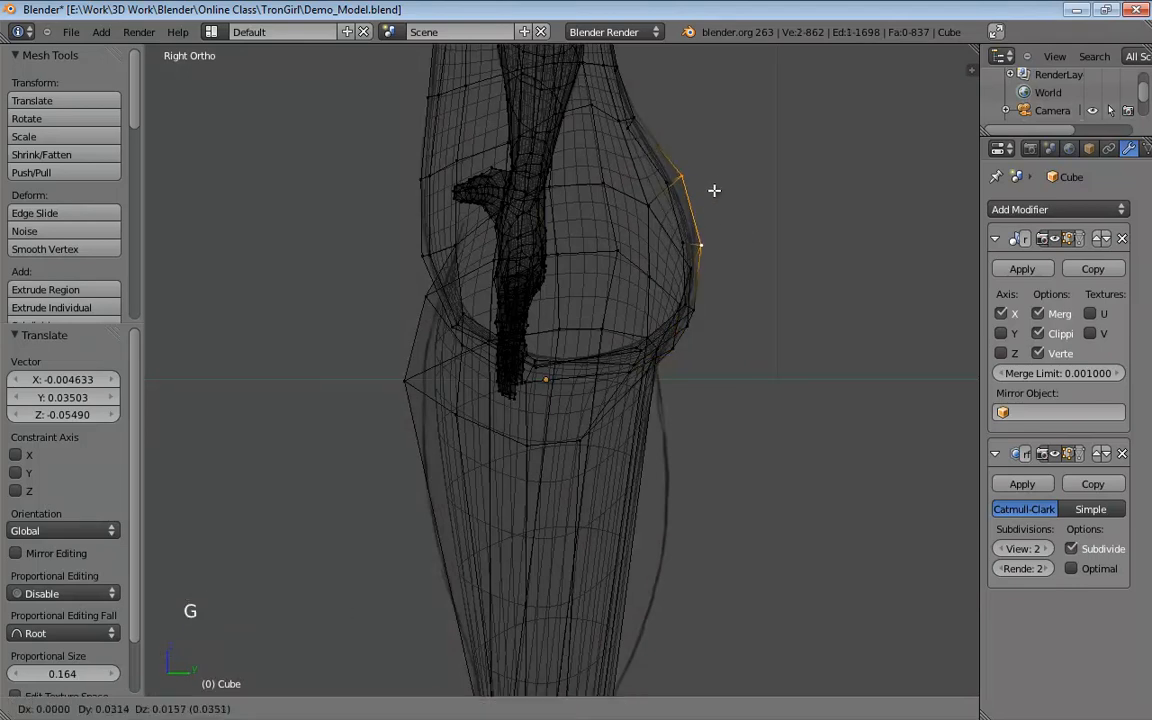
click(722, 183)
In solid shading, smooth the upper buttock by moving its vertices, shifting the one near the lower back about 0.02 inward.
middle_drag(728, 180, 578, 240)
key(z)
drag(630, 256, 643, 239)
mouse_move(680, 244)
middle_down()
mouse_move(599, 321)
mouse_move(620, 314)
mouse_move(636, 240)
mouse_move(685, 262)
middle_up()
drag(671, 262, 717, 257)
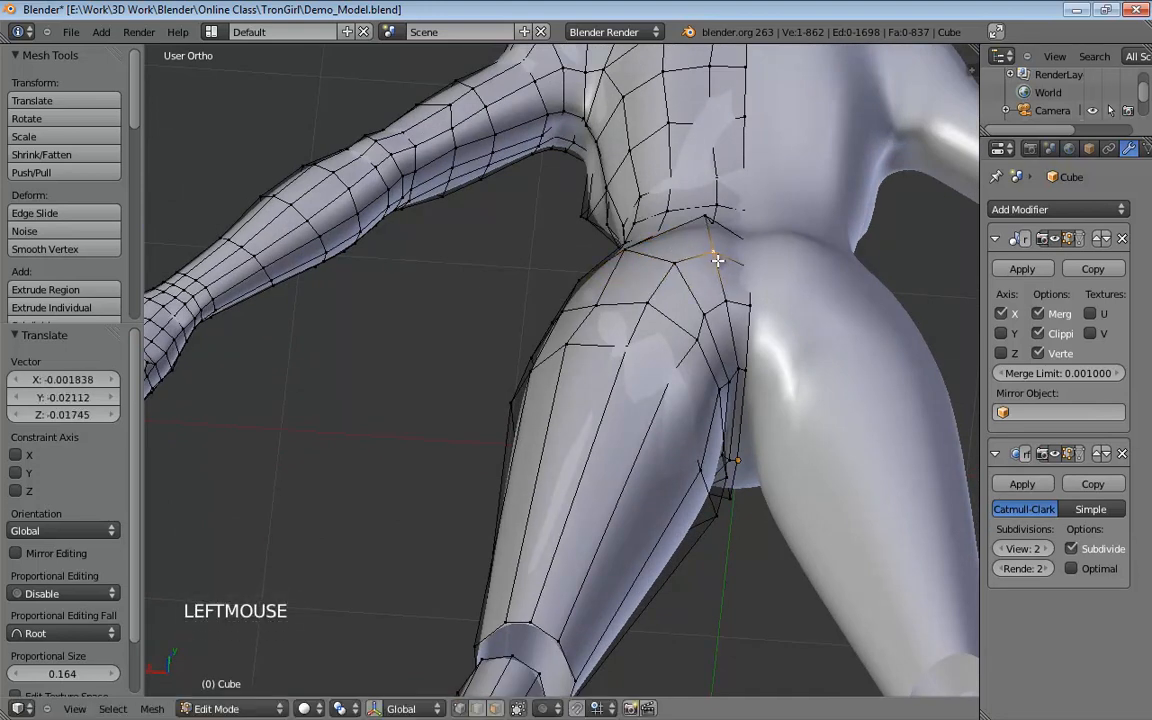
mouse_move(717, 257)
middle_down()
mouse_move(699, 213)
mouse_move(719, 237)
middle_up()
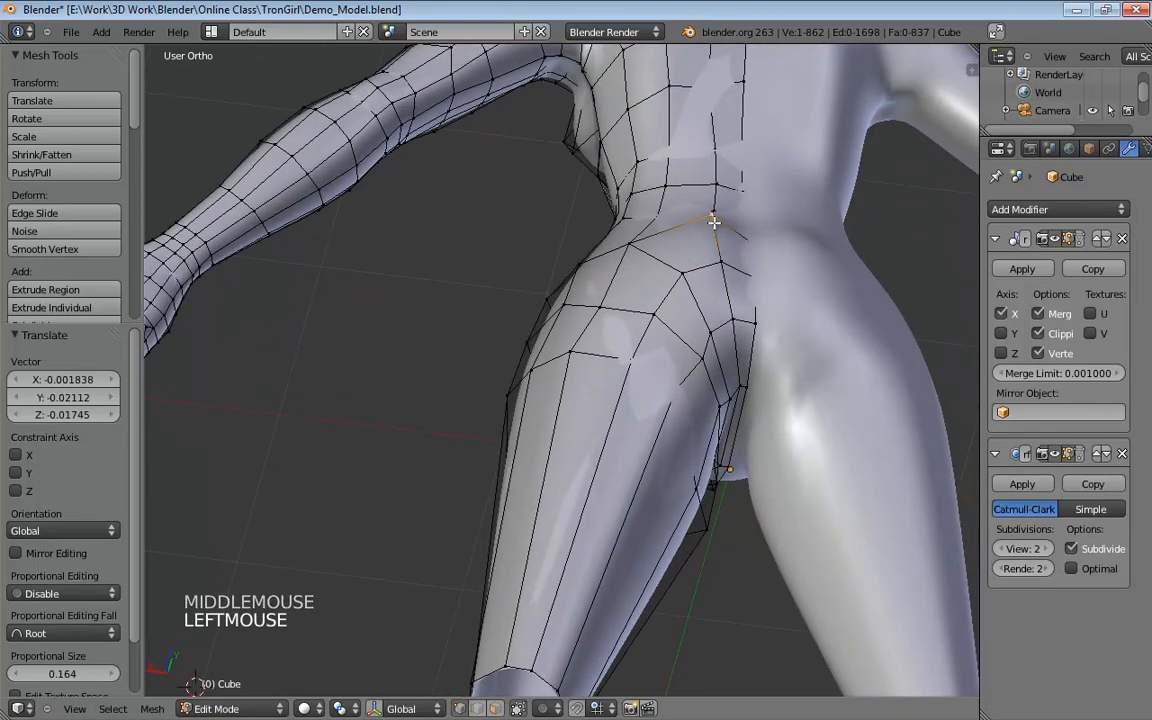
drag(714, 222, 718, 229)
Pull the outer upper buttock and lower back vertices backward to fill out the side profile.
middle_drag(718, 229, 886, 334)
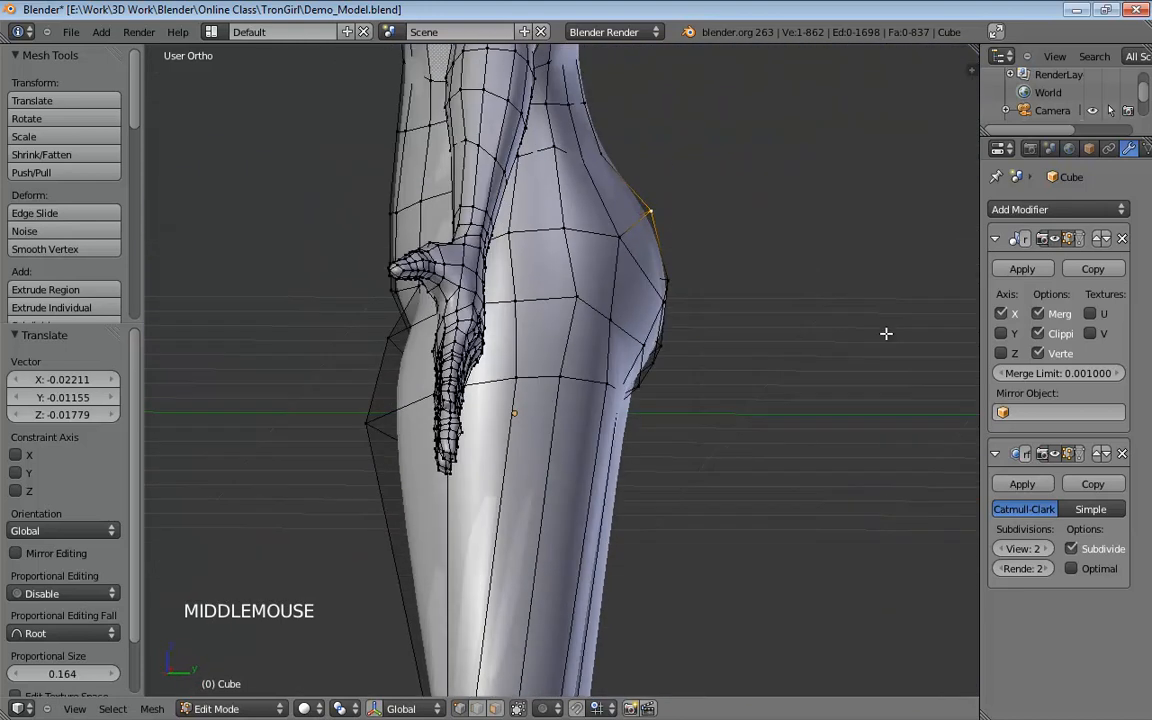
drag(624, 240, 636, 222)
middle_drag(636, 222, 610, 171)
drag(602, 148, 636, 152)
middle_drag(636, 152, 650, 244)
drag(650, 244, 655, 243)
Raise the outer and rear vertices of the upper thigh loop slightly toward the hip.
middle_drag(617, 301, 741, 321)
middle_drag(635, 345, 569, 380)
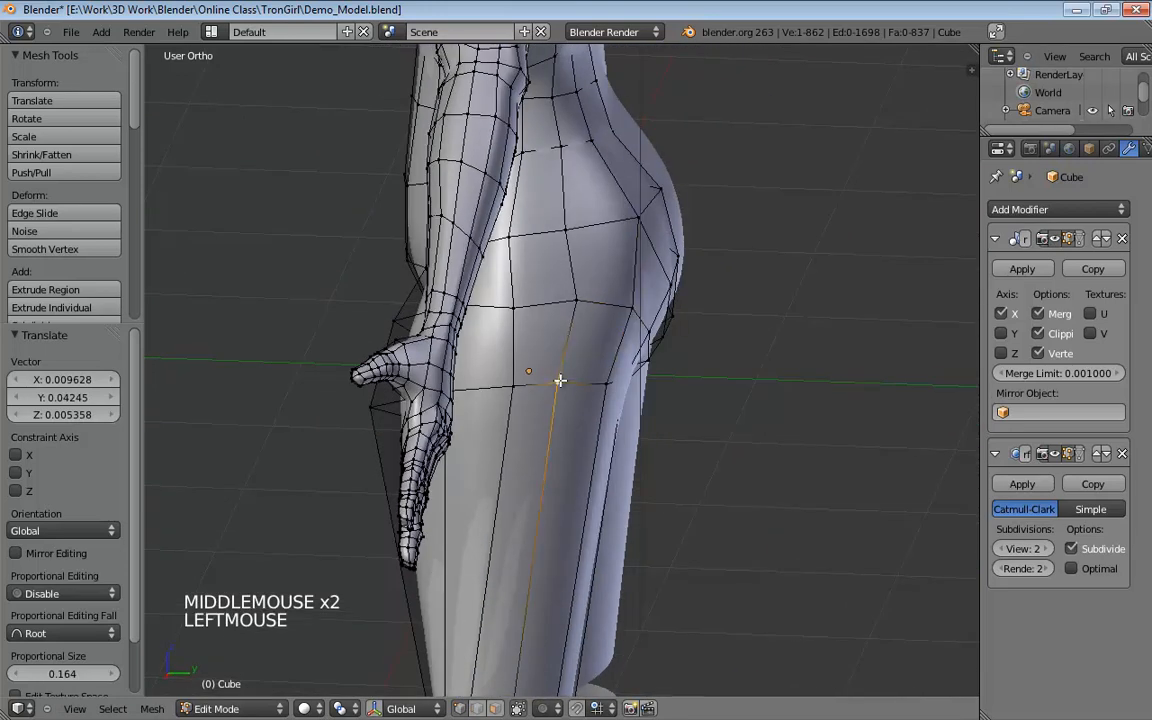
drag(560, 380, 558, 365)
middle_drag(558, 365, 615, 384)
click(540, 360)
click(476, 390)
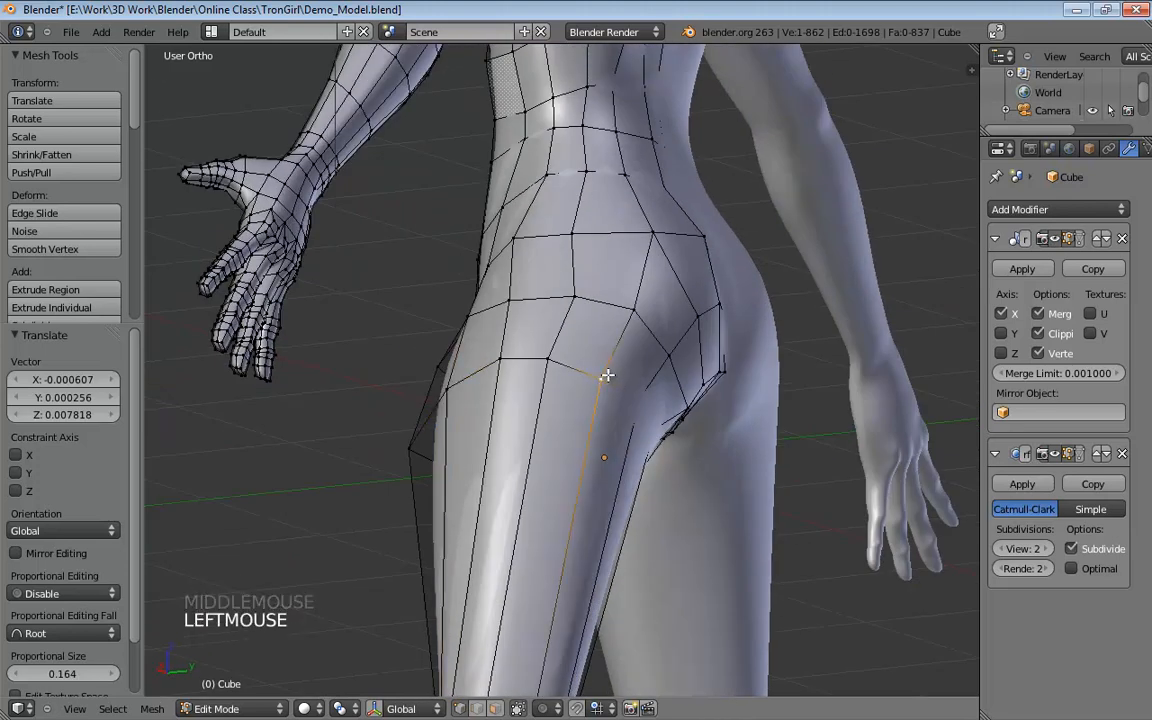
drag(607, 375, 603, 366)
Shift the outer buttock and hip vertices outward to round the hip as seen from behind.
middle_drag(603, 366, 570, 287)
middle_drag(635, 323, 648, 241)
drag(628, 284, 632, 281)
middle_drag(632, 281, 699, 383)
scroll(690, 374, down, 2)
drag(615, 357, 563, 340)
middle_drag(563, 340, 576, 335)
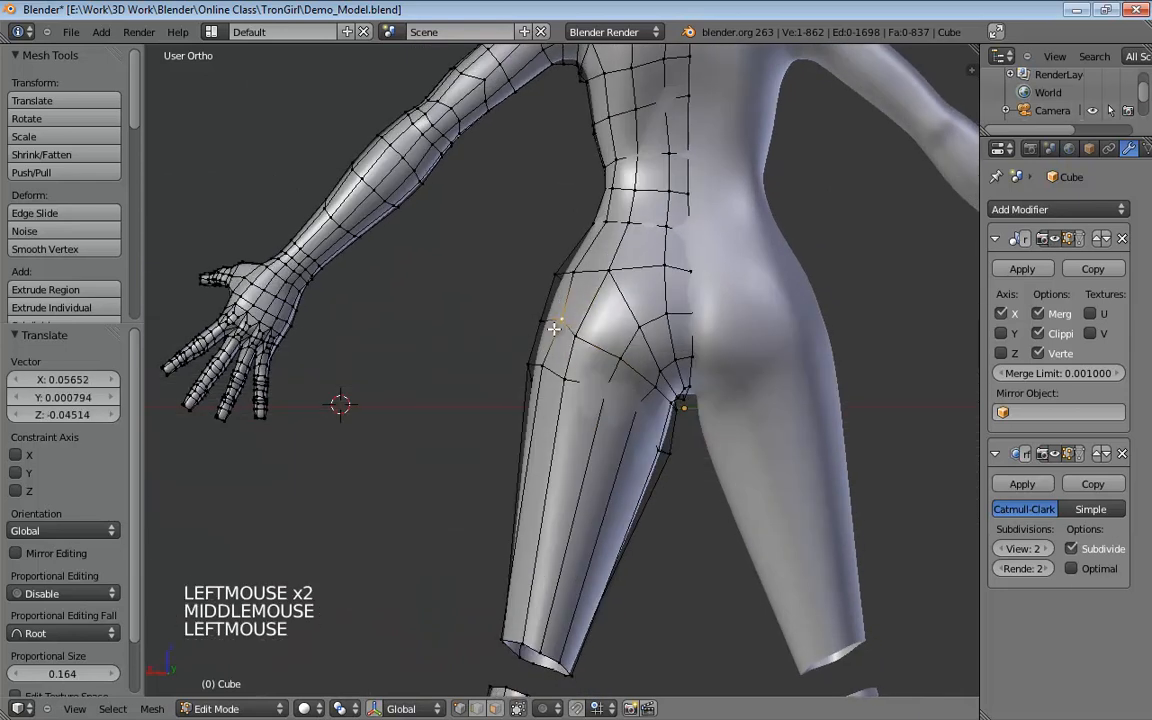
drag(554, 328, 537, 334)
Fine-tune the upper outer hip vertices and move one of the side vertices about 0.03 backward.
middle_drag(537, 334, 700, 254)
middle_drag(616, 272, 627, 259)
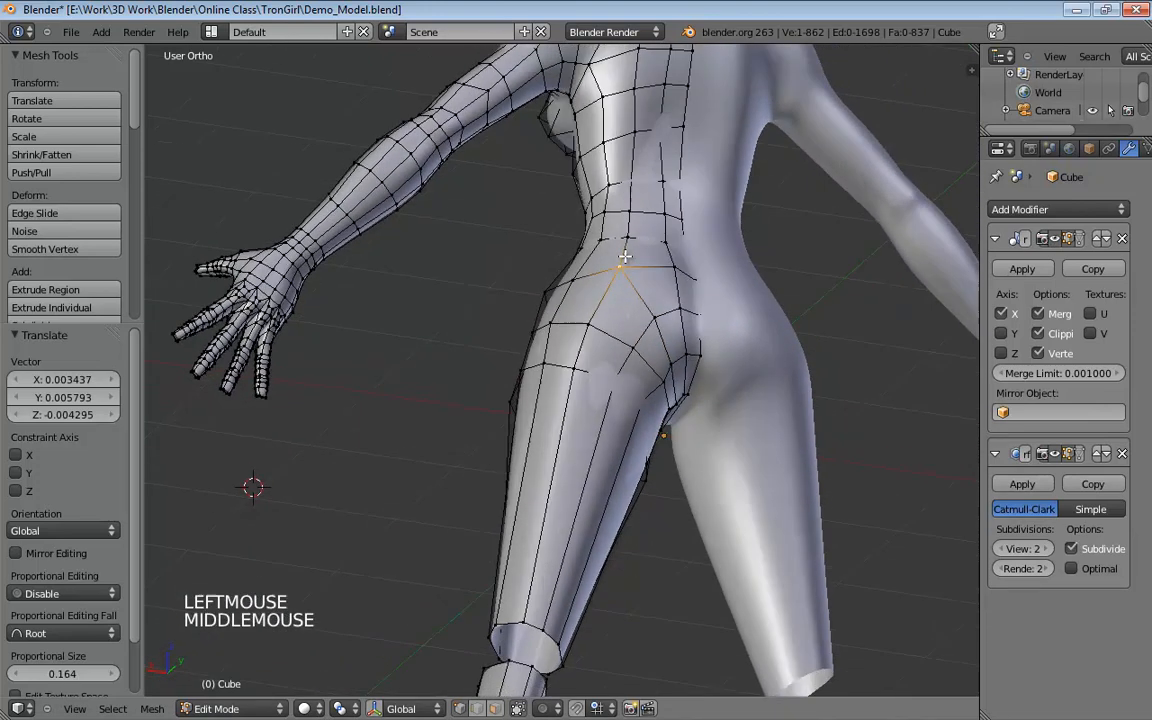
drag(576, 271, 573, 265)
middle_drag(573, 265, 627, 353)
drag(627, 353, 637, 353)
Raise the three front vertices of the upper thigh loop to follow the crease of the groin.
middle_drag(637, 353, 572, 374)
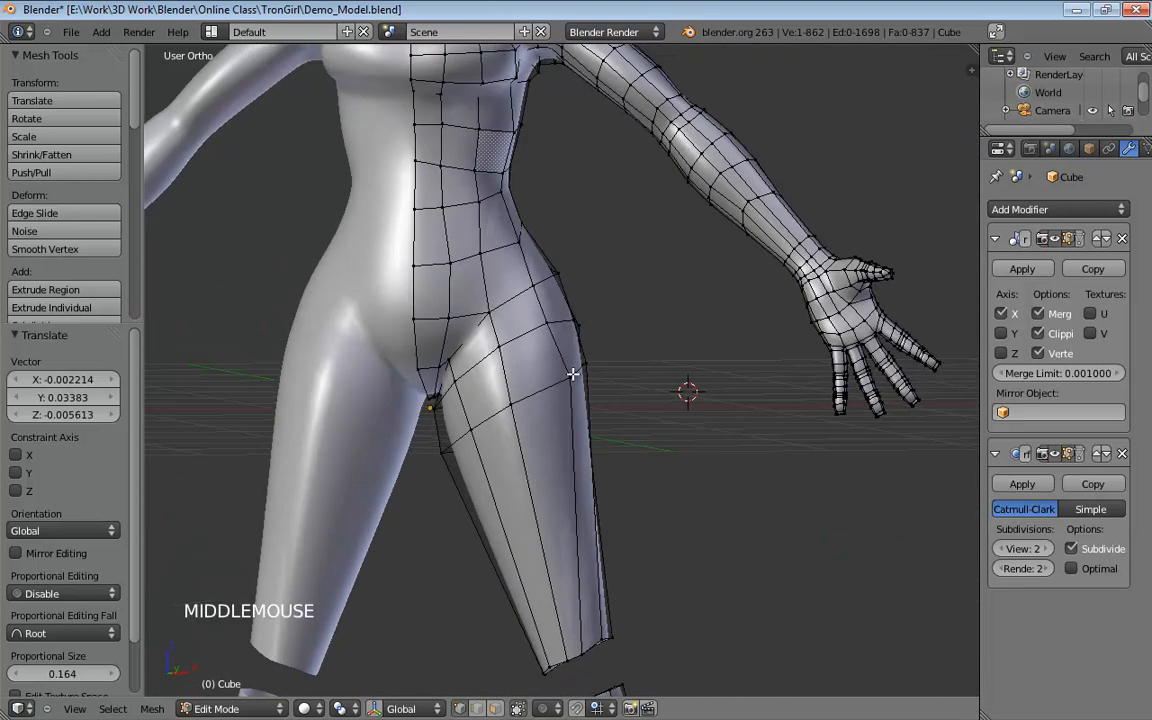
drag(510, 403, 512, 393)
drag(471, 429, 467, 417)
drag(567, 372, 564, 364)
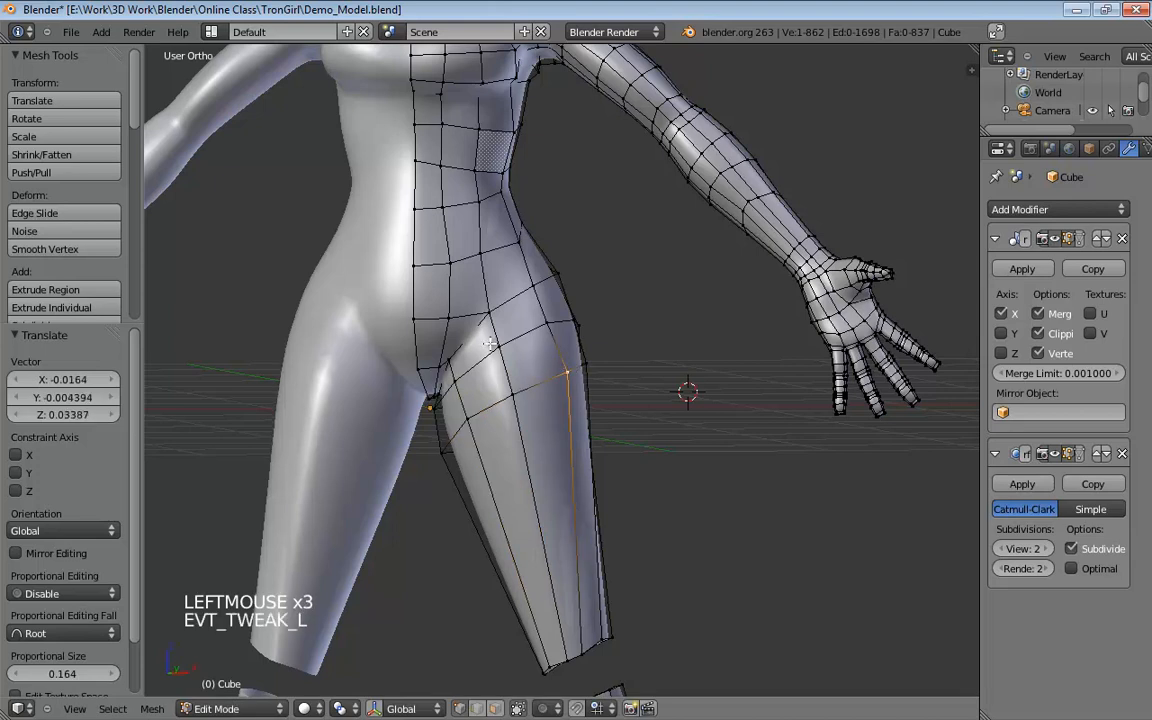
Adjust the front hip vertices and raise the rear vertex of the thigh's knee opening about 0.08.
middle_drag(490, 343, 488, 265)
mouse_move(498, 285)
mouse_down()
mouse_move(520, 282)
mouse_move(495, 284)
mouse_move(498, 275)
mouse_up()
middle_drag(498, 275, 420, 290)
drag(508, 318, 536, 311)
middle_drag(534, 312, 448, 314)
drag(568, 334, 563, 317)
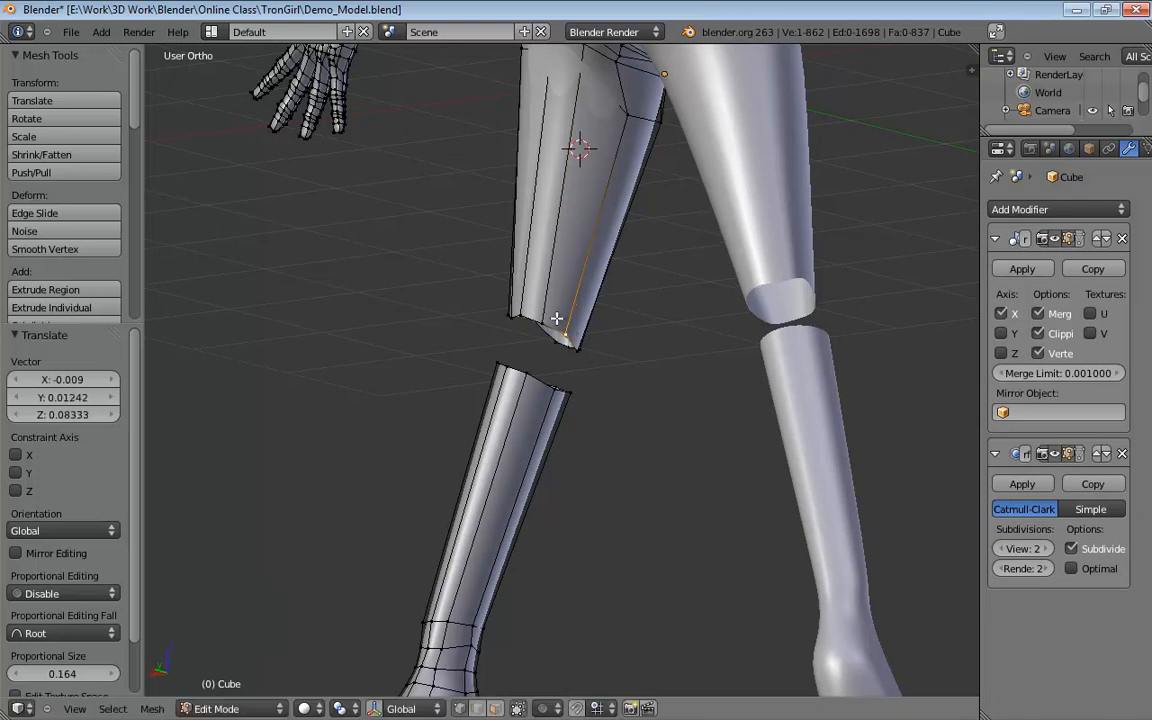
Examine the gap at the knee between the open ends of the thigh and the lower leg from several sides.
middle_drag(549, 292, 542, 251)
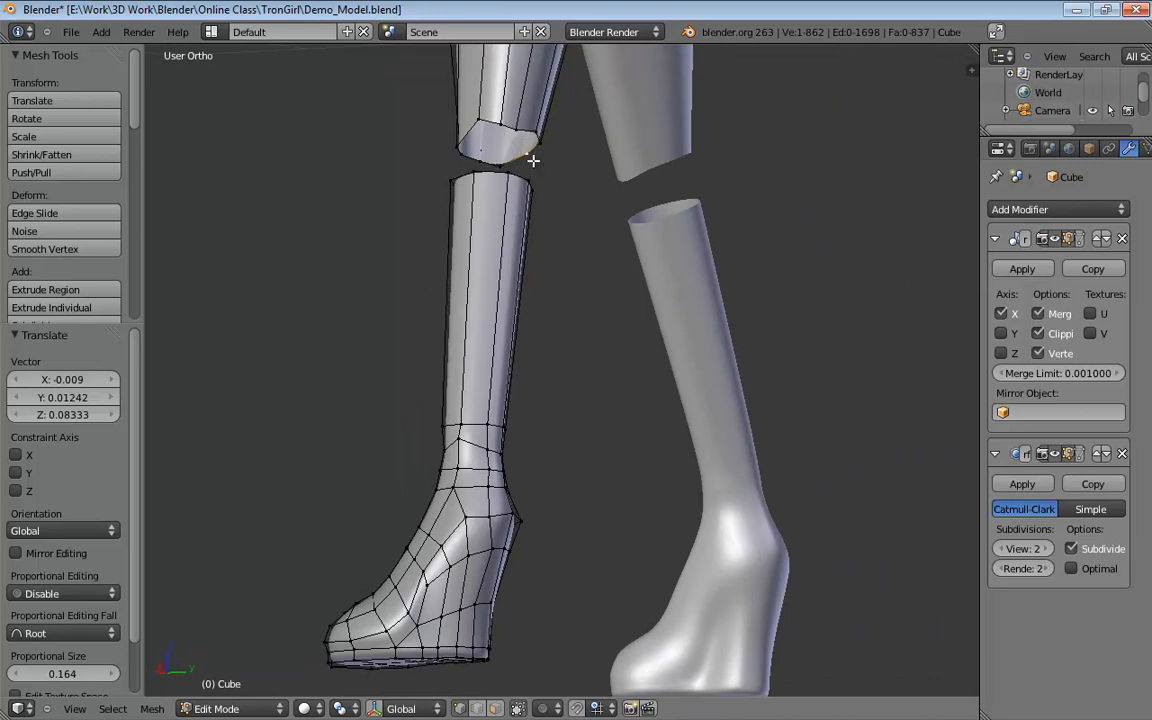
middle_drag(492, 388, 494, 352)
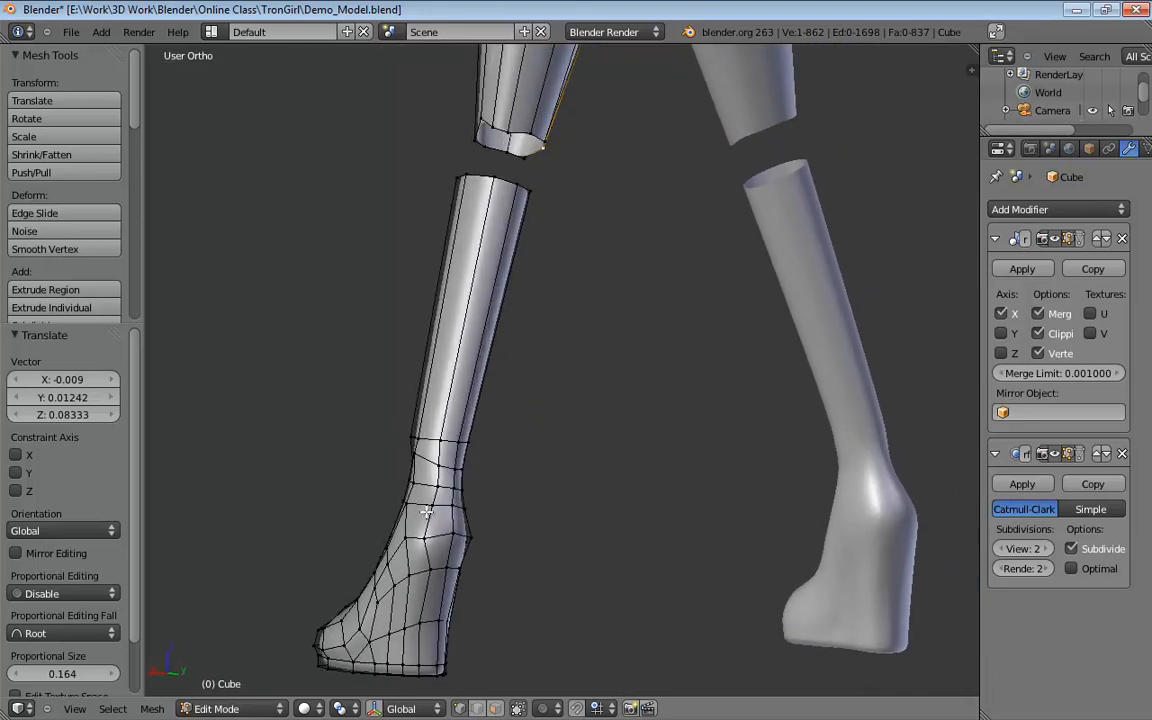
middle_drag(425, 356, 630, 320)
shift+middle_drag(630, 320, 580, 330)
middle_drag(580, 330, 740, 219)
scroll(690, 170, down, 2)
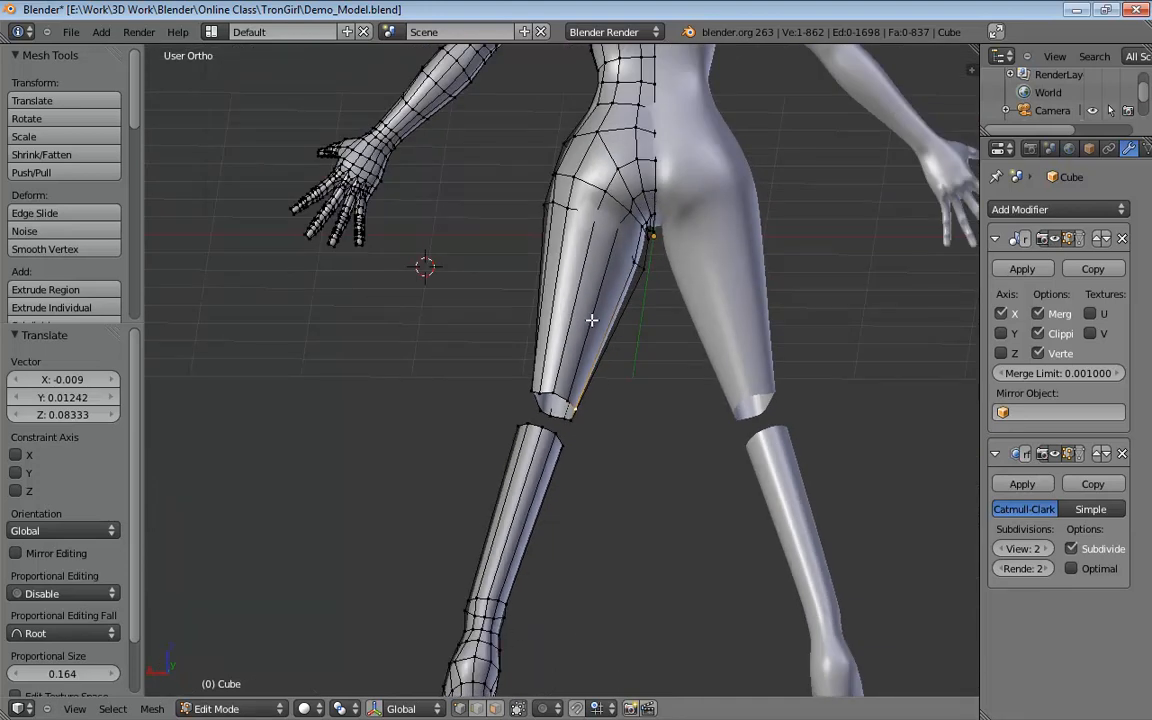
middle_drag(636, 292, 594, 417)
scroll(609, 352, up, 5)
scroll(551, 447, down, 3)
scroll(545, 446, up, 1)
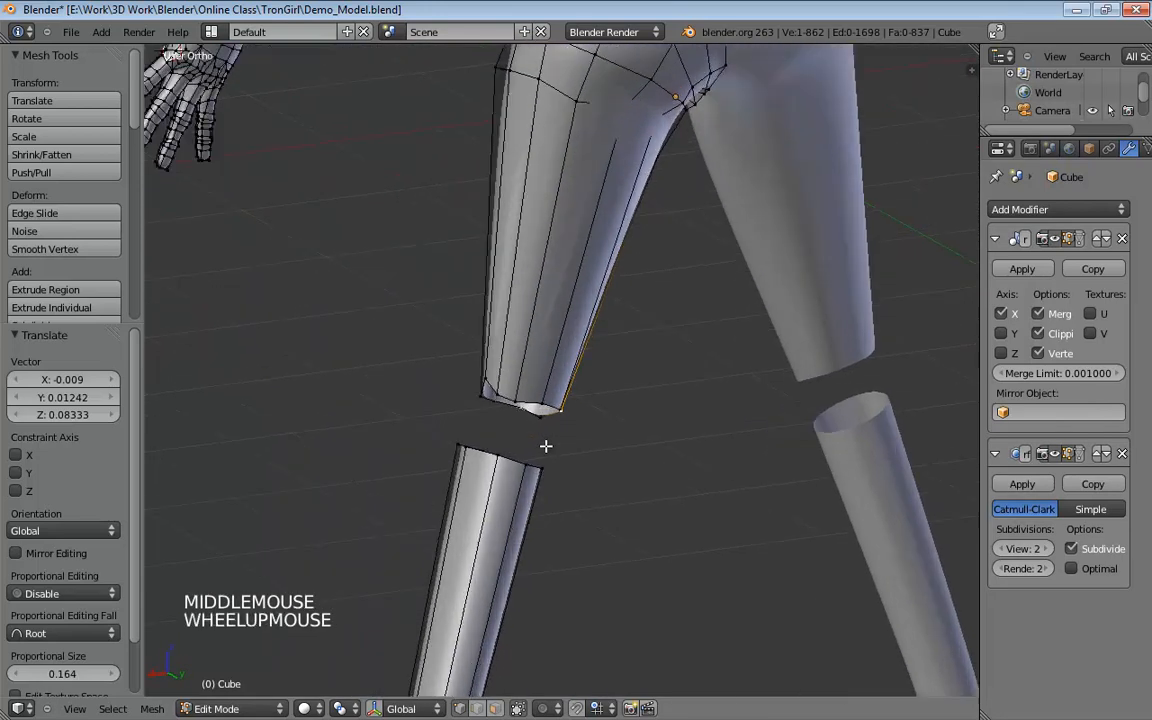
scroll(545, 446, up, 3)
shift+middle_drag(535, 465, 530, 440)
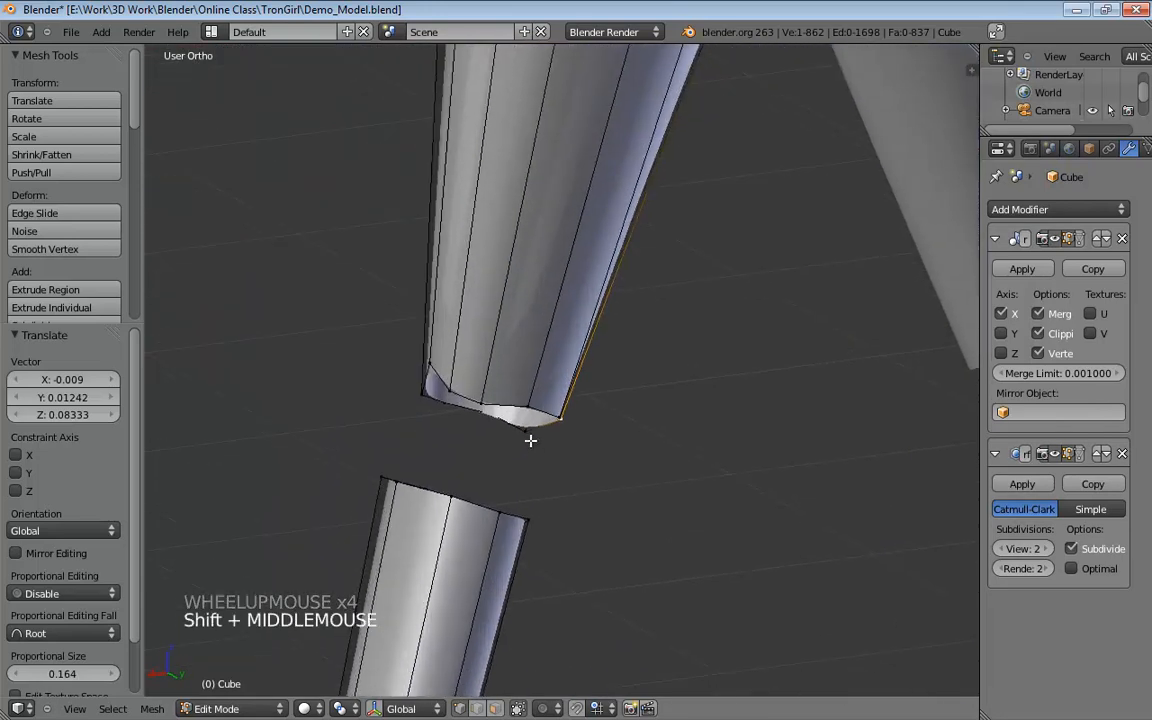
Show the thigh in a front orthographic wireframe view with the Subdivision Surface preview hidden.
key(KP_1)
key(KP_5)
key(KP_5)
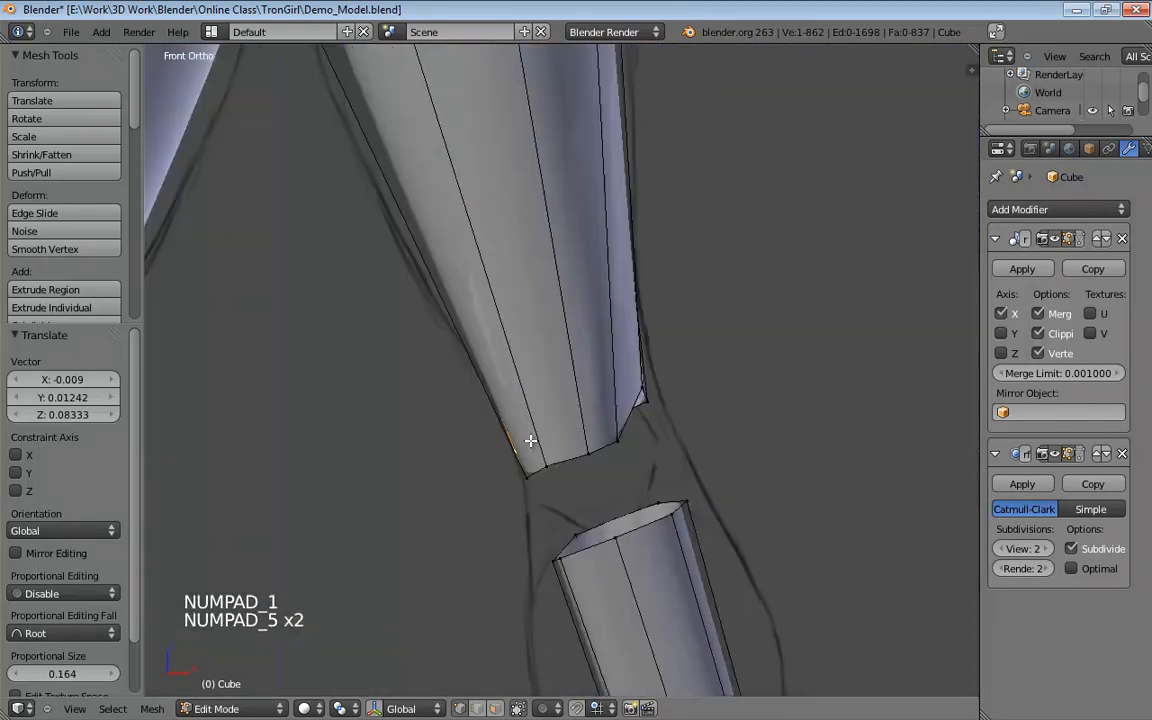
scroll(520, 400, down, 4)
shift+middle_drag(494, 319, 545, 404)
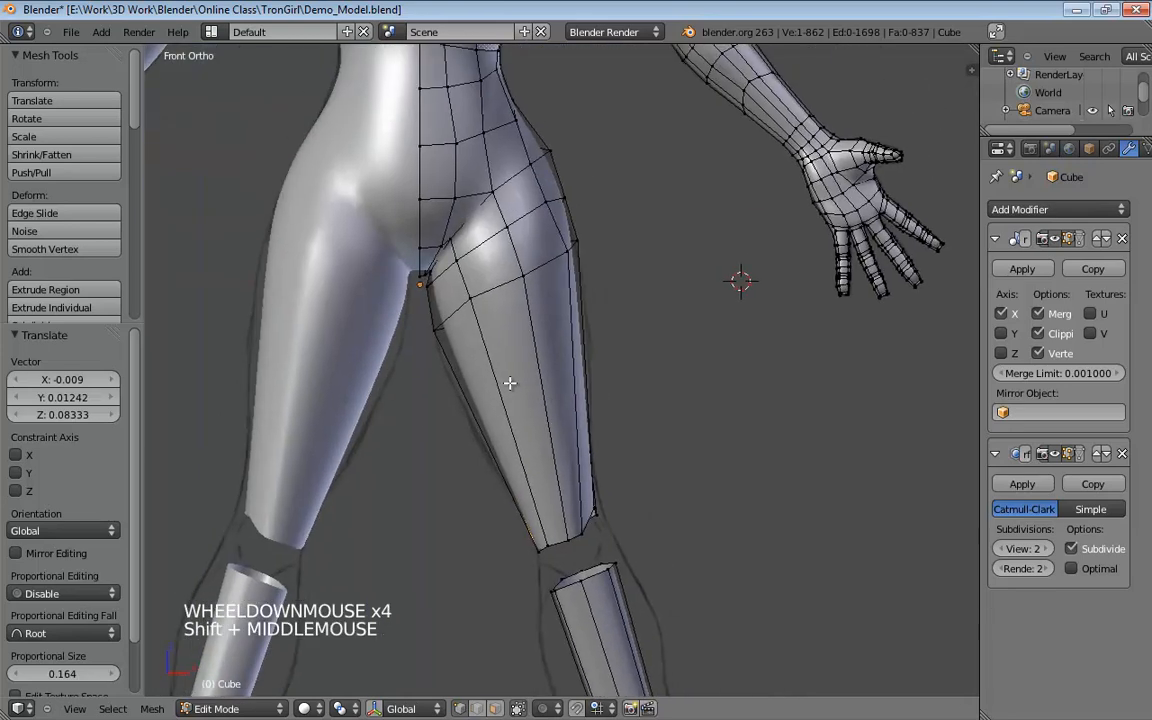
key(z)
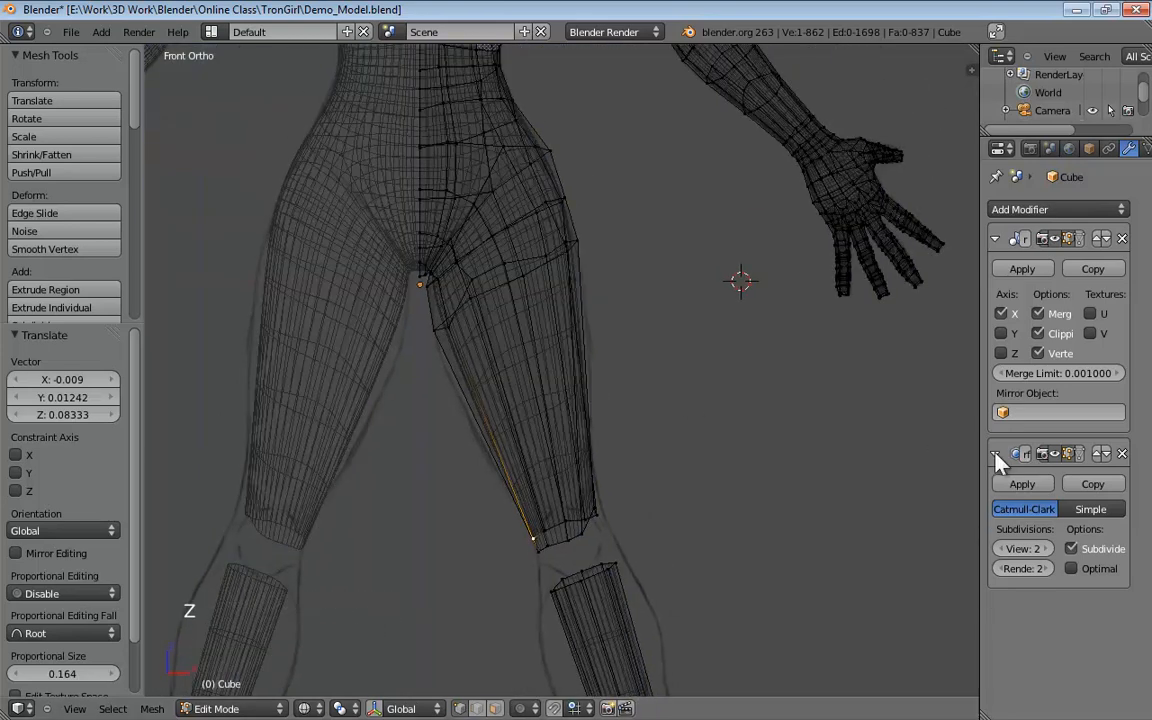
click(1048, 453)
shift+middle_drag(720, 401, 581, 347)
scroll(473, 345, up, 3)
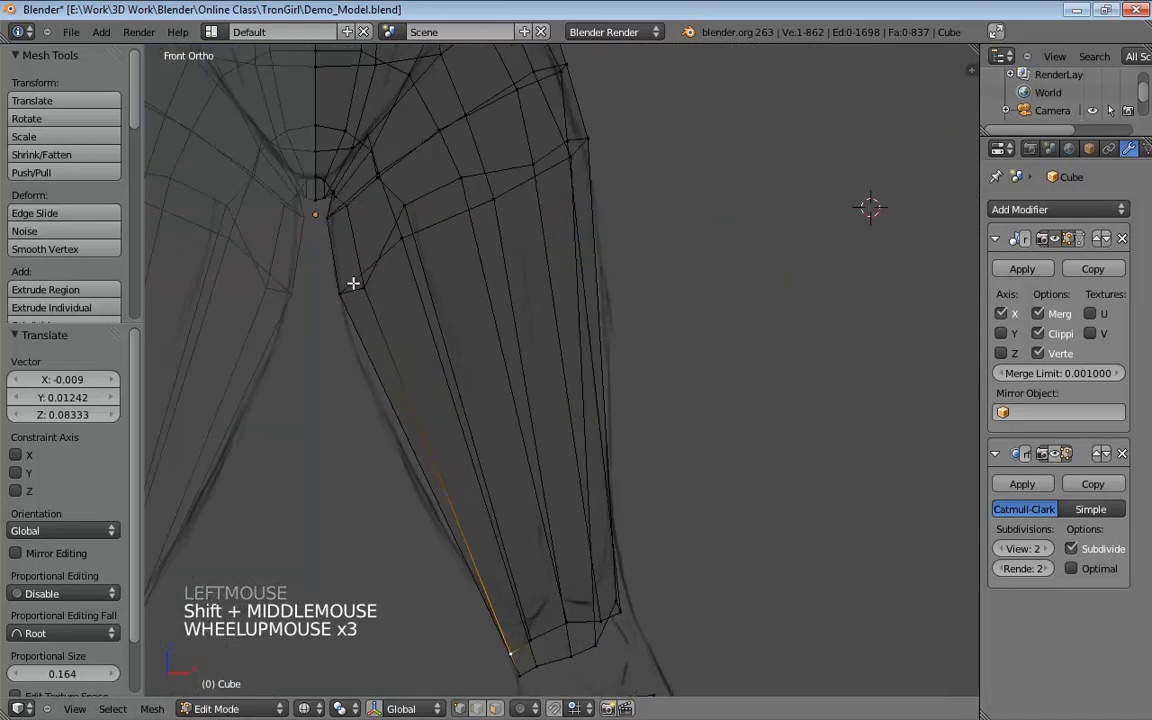
Line up the front and rear vertices of the upper thigh loop into one even slanted band.
drag(353, 283, 477, 207)
click(555, 155)
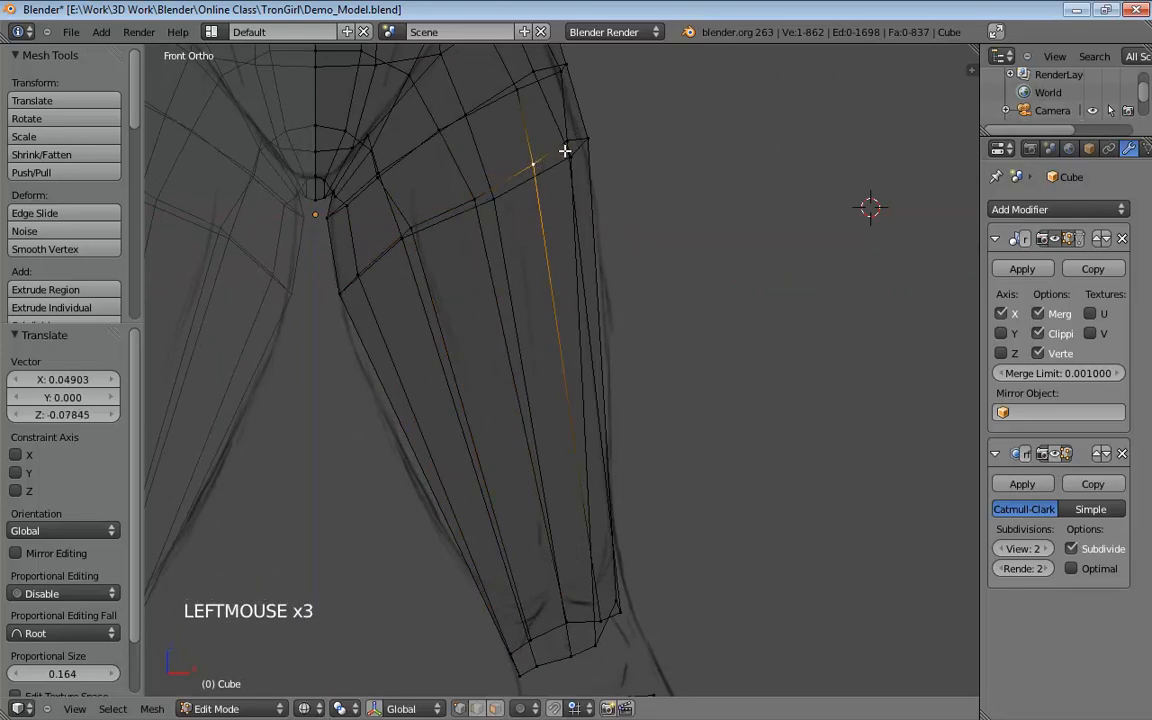
click(568, 152)
drag(470, 199, 401, 231)
drag(493, 203, 488, 190)
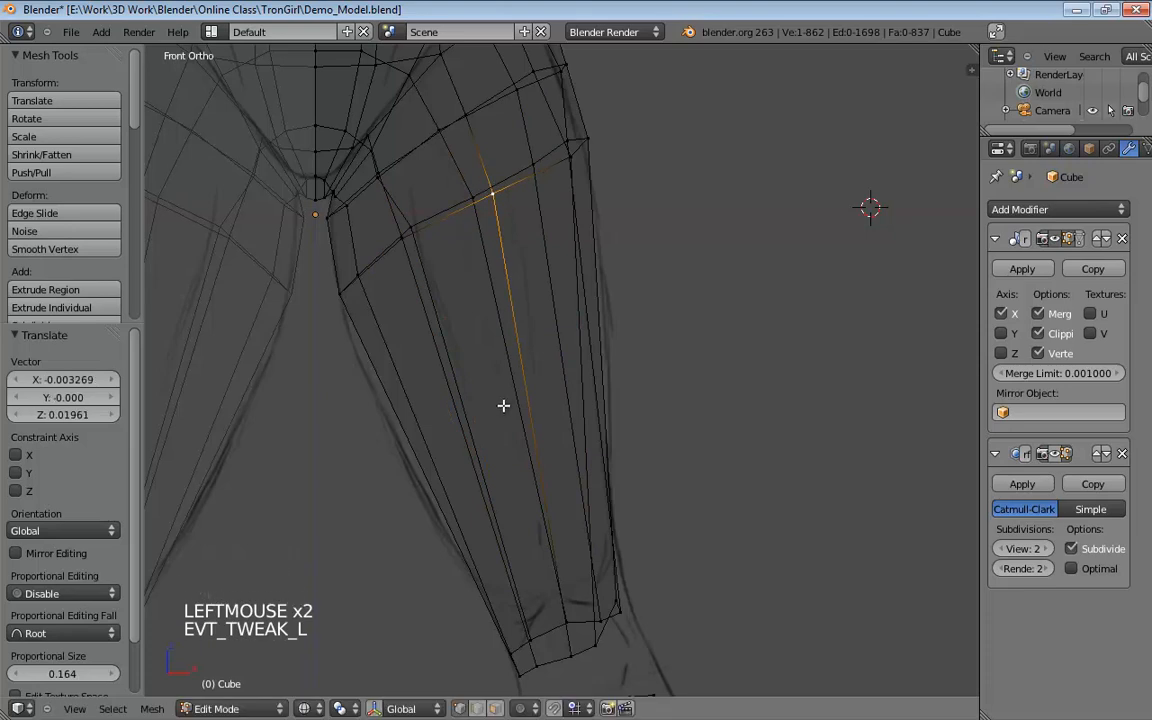
Add a loop cut around the middle of the thigh and scale it to about 1.107 to match the reference outline.
key(ctrl+r)
click(505, 406)
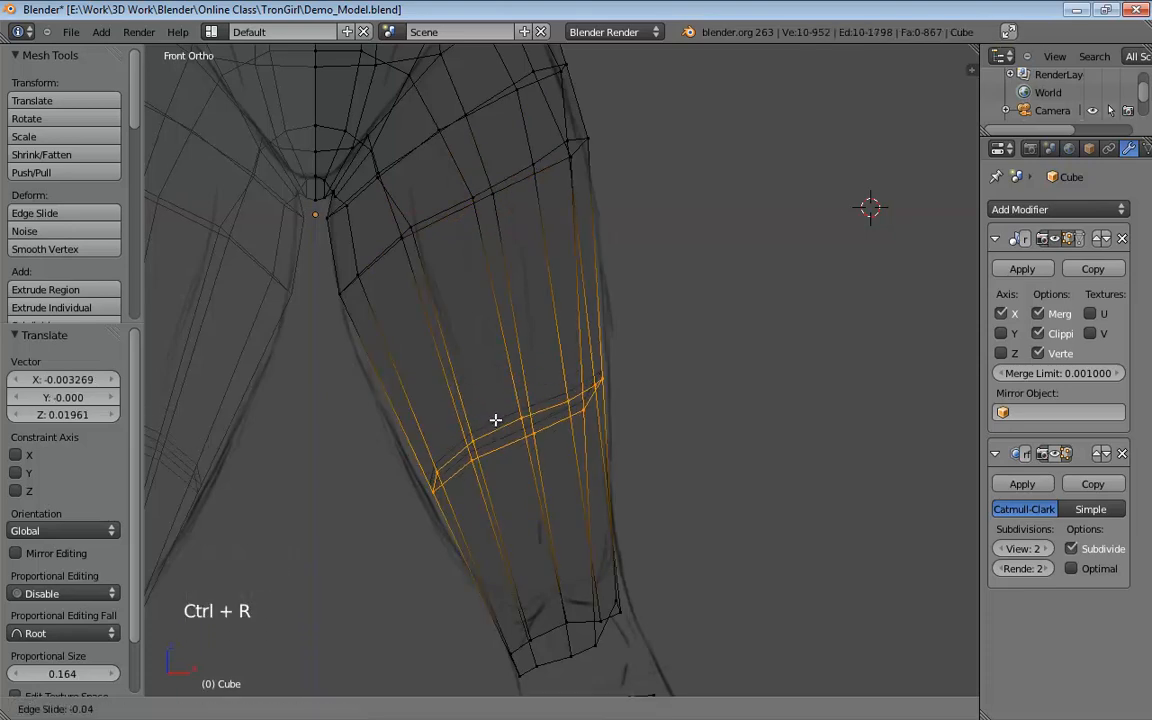
click(498, 419)
key(s)
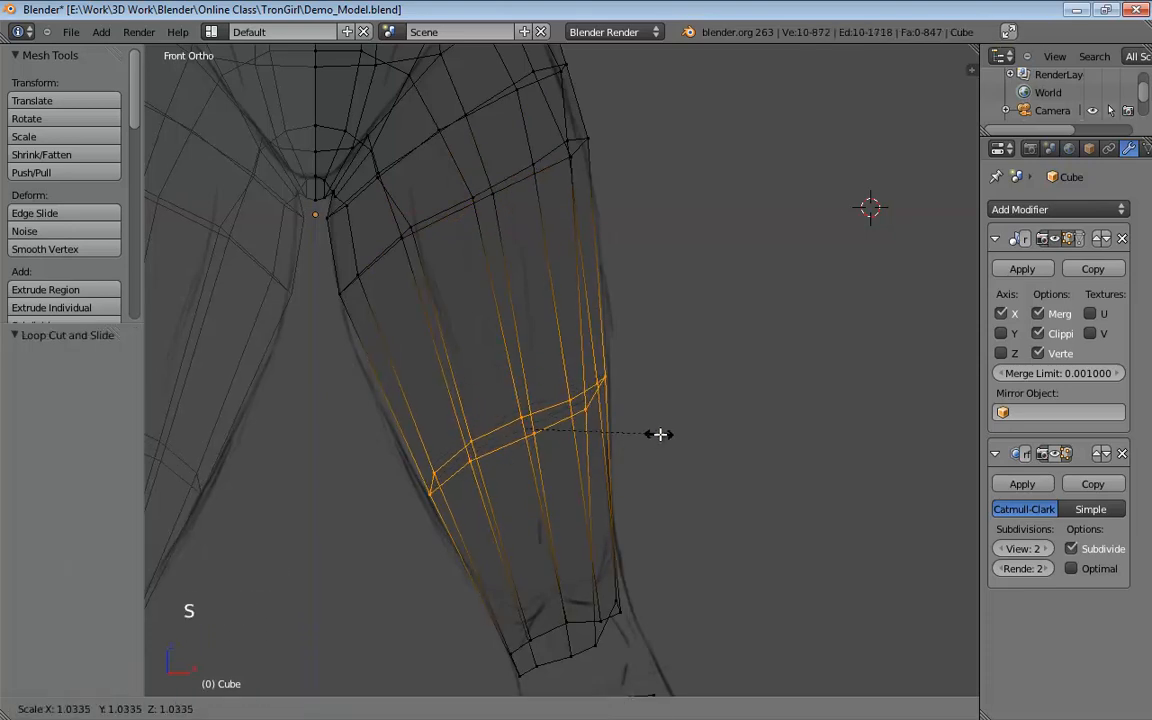
click(669, 432)
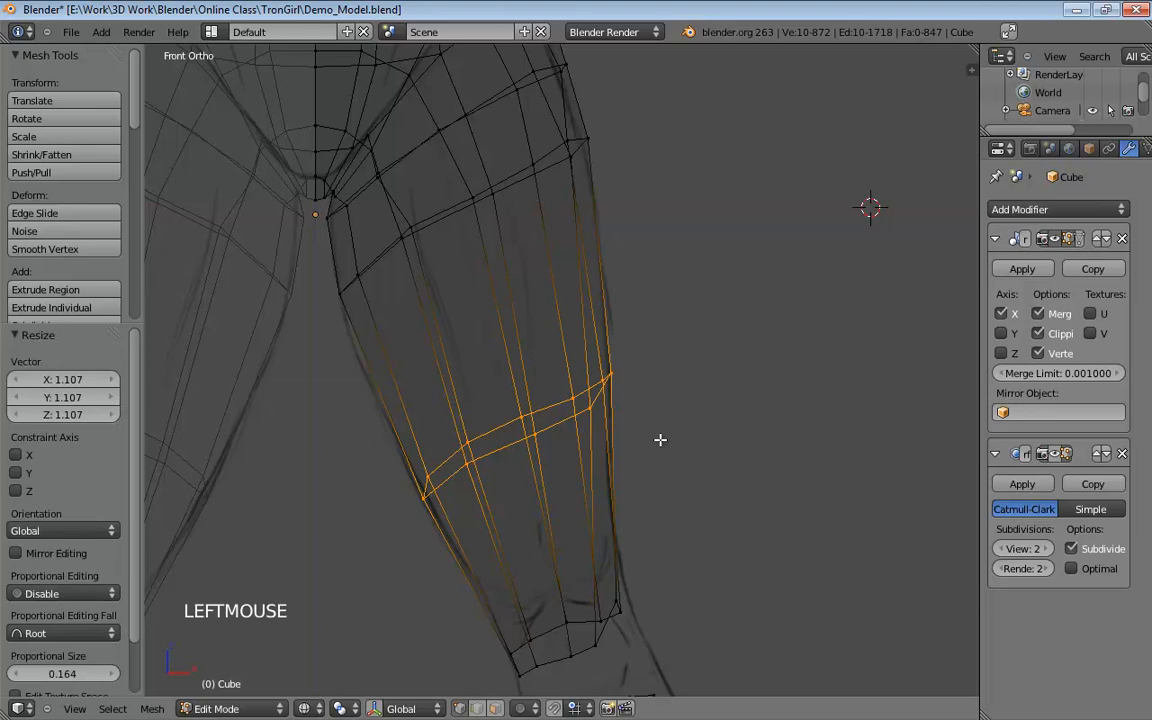
Restore the subdivision preview, move the mid-thigh loop about 0.075 backward in side view and scale it 1.27 along Y.
key(KP_3)
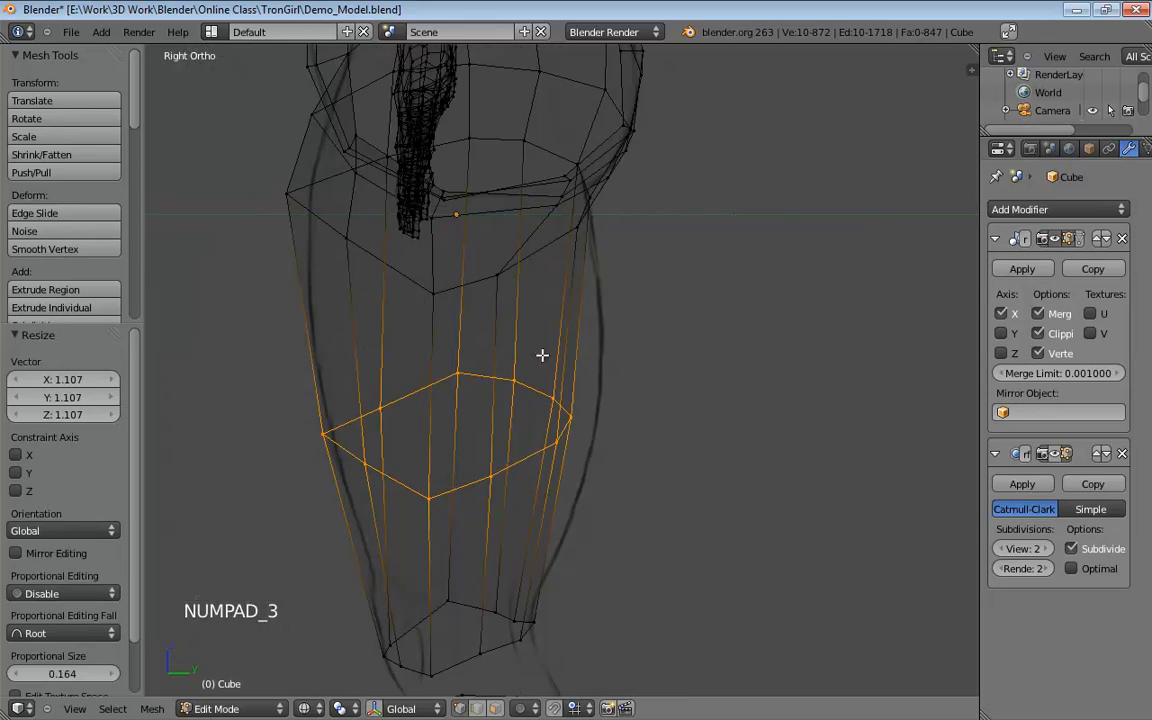
click(1050, 455)
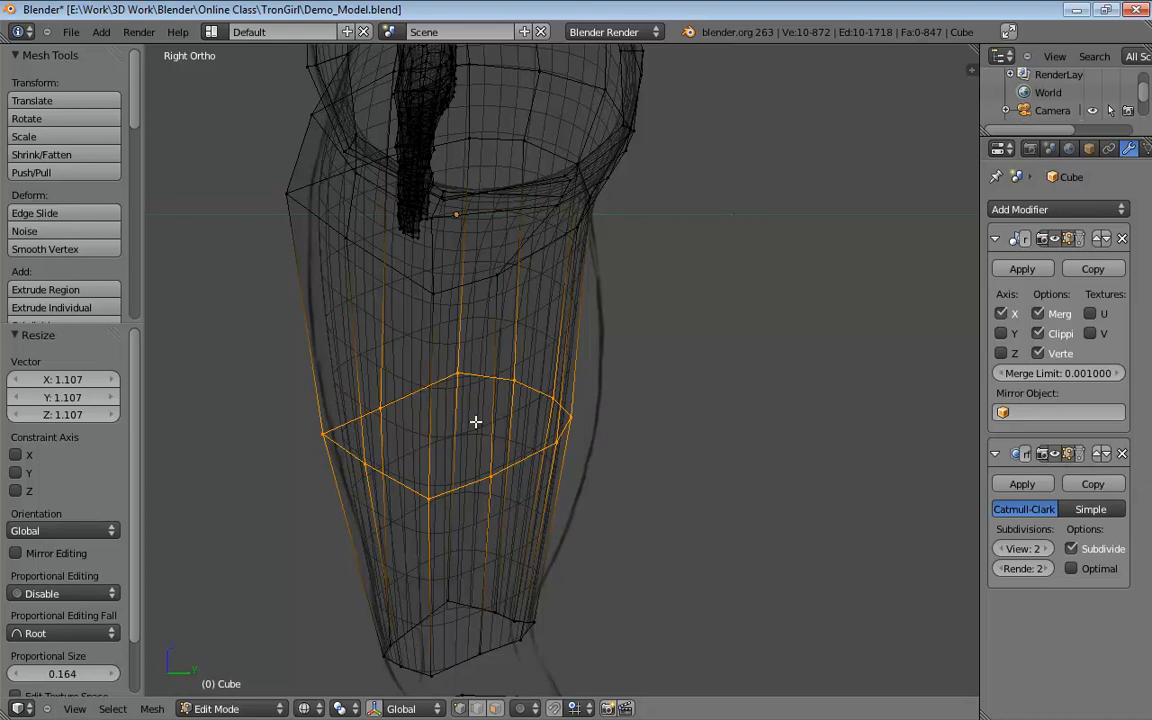
key(g)
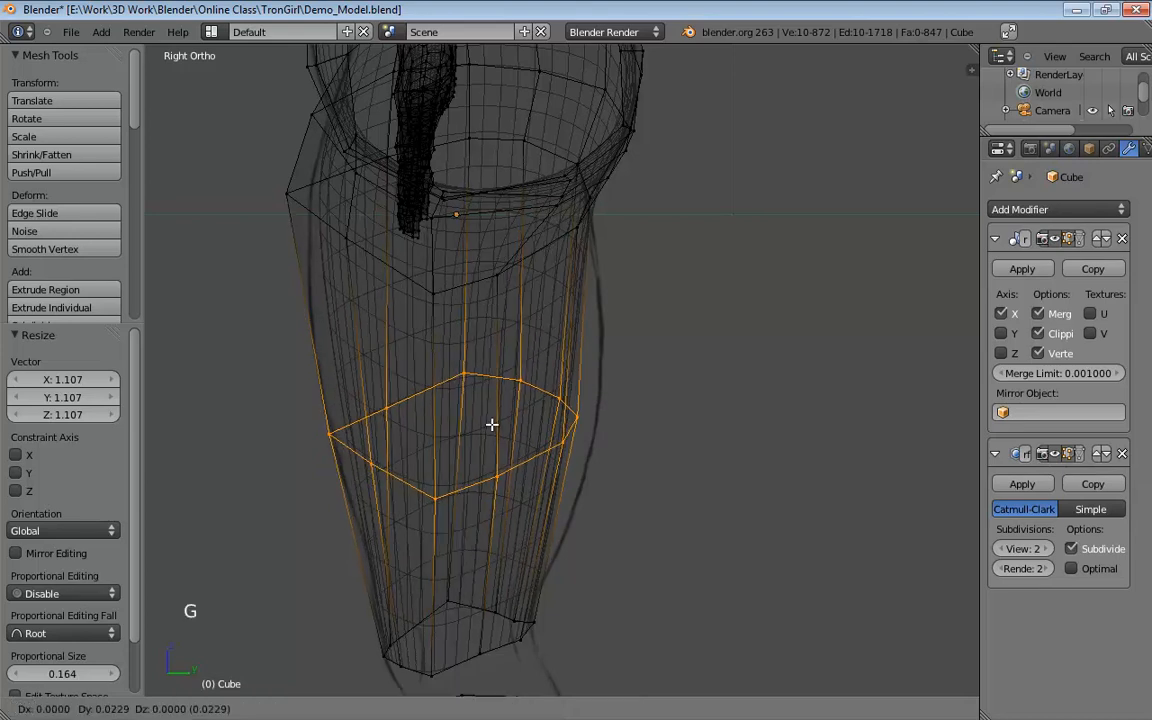
click(505, 424)
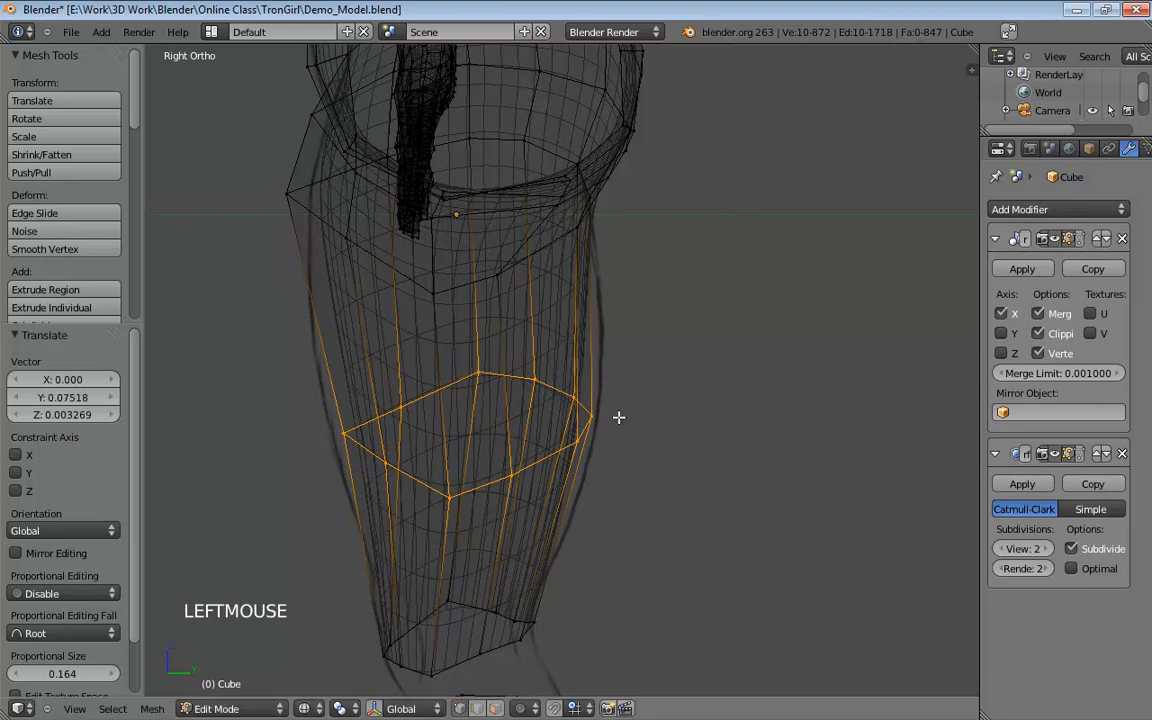
key(s)
key(y)
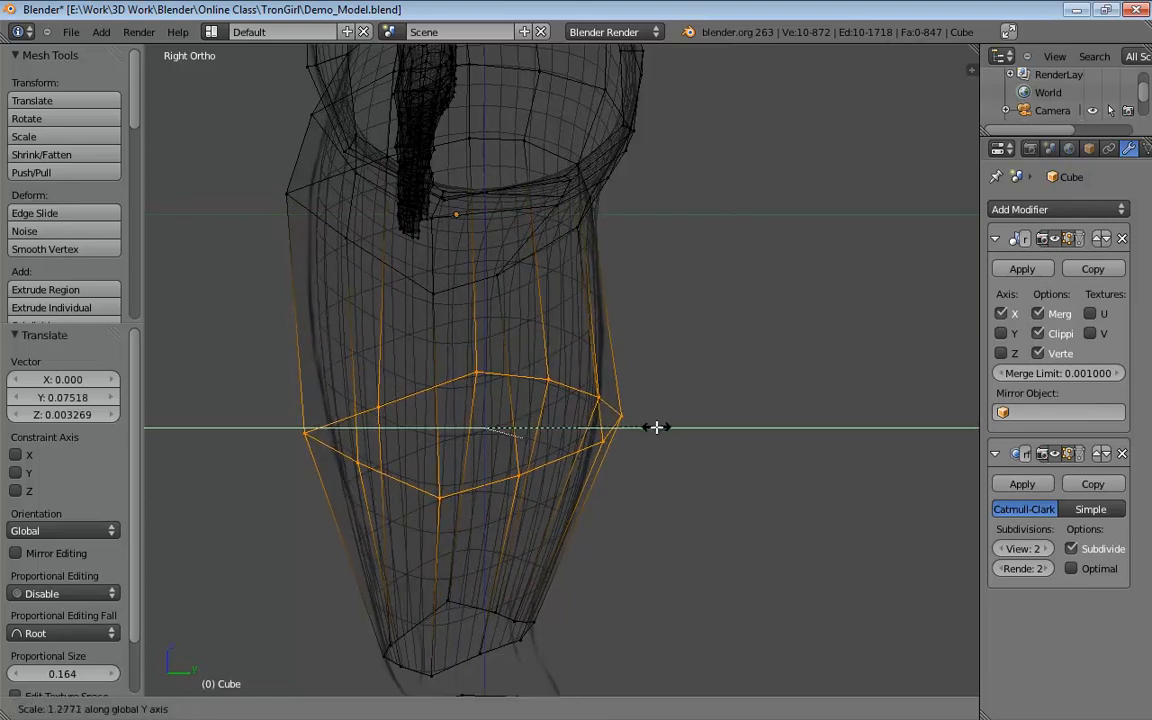
click(652, 428)
Shift the outer side vertices of the mid-thigh loop forward in side view to space them evenly.
click(384, 404)
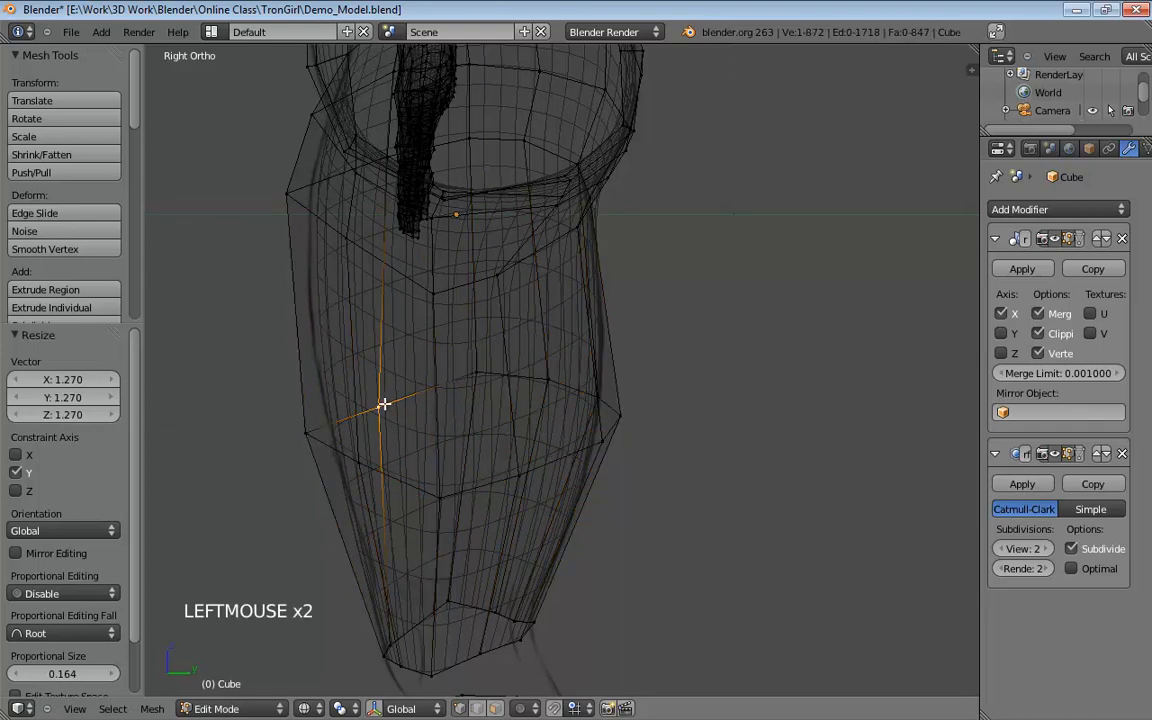
drag(376, 403, 362, 397)
drag(465, 375, 455, 380)
drag(370, 476, 368, 489)
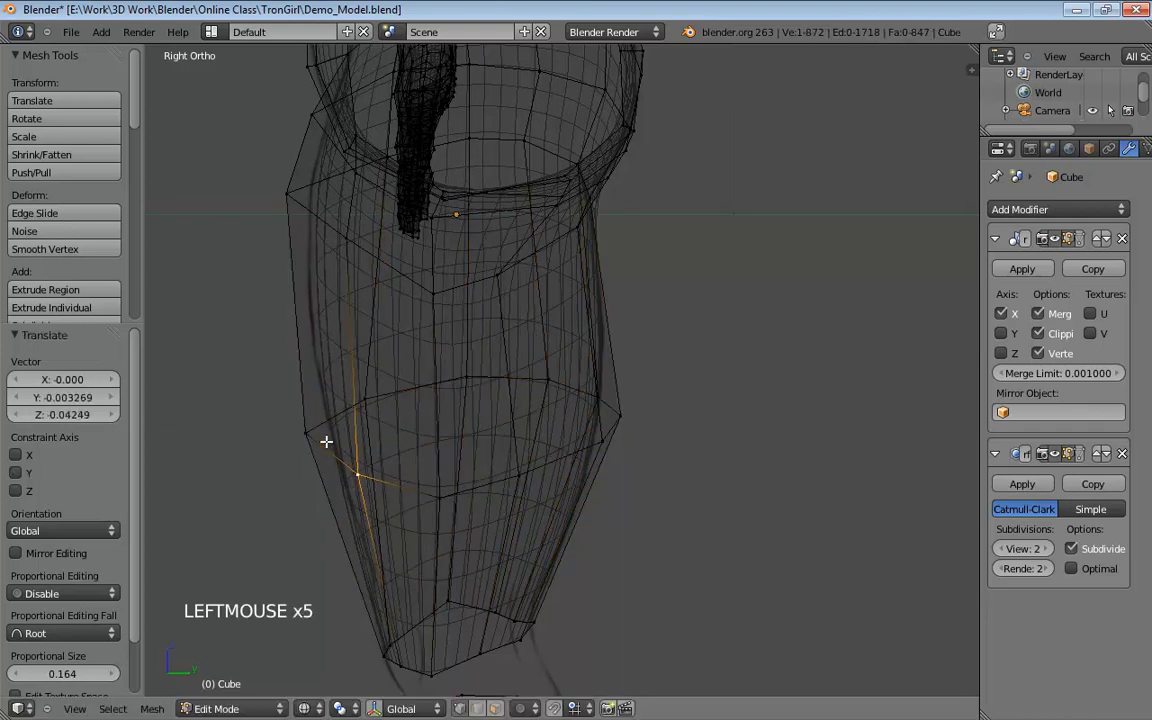
drag(357, 400, 347, 394)
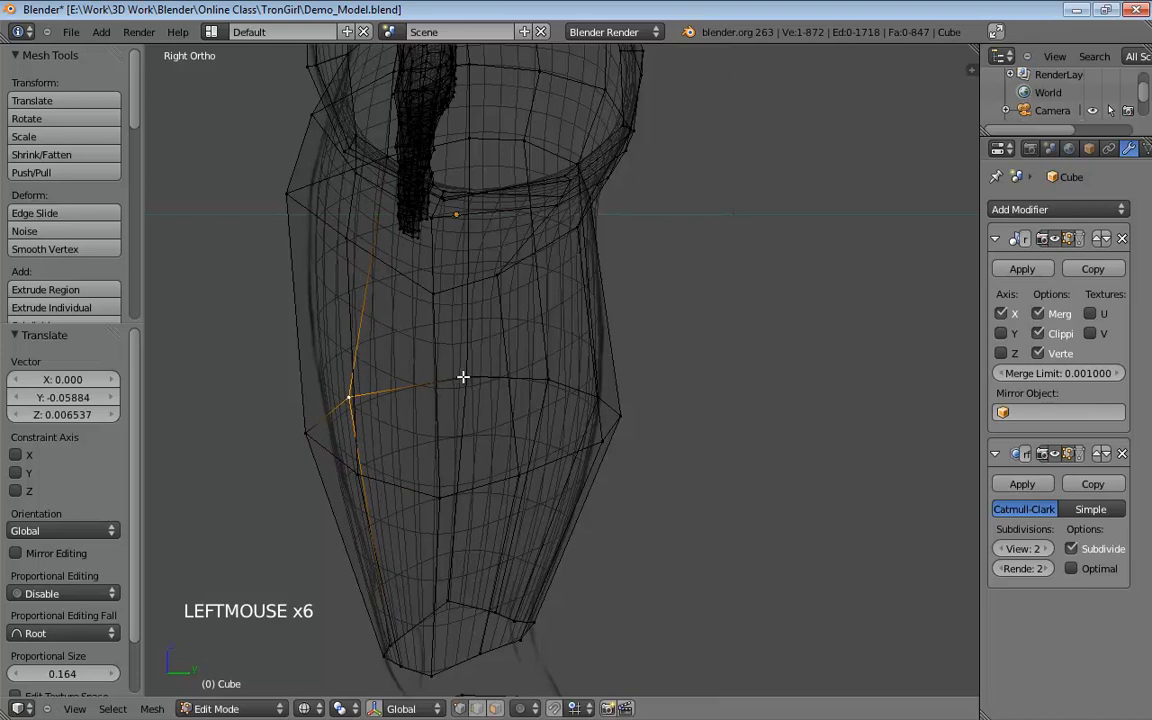
drag(463, 377, 457, 378)
In shaded display, nudge the outer side vertices of the hip and mid-thigh loops slightly forward.
scroll(430, 265, down, 3)
key(z)
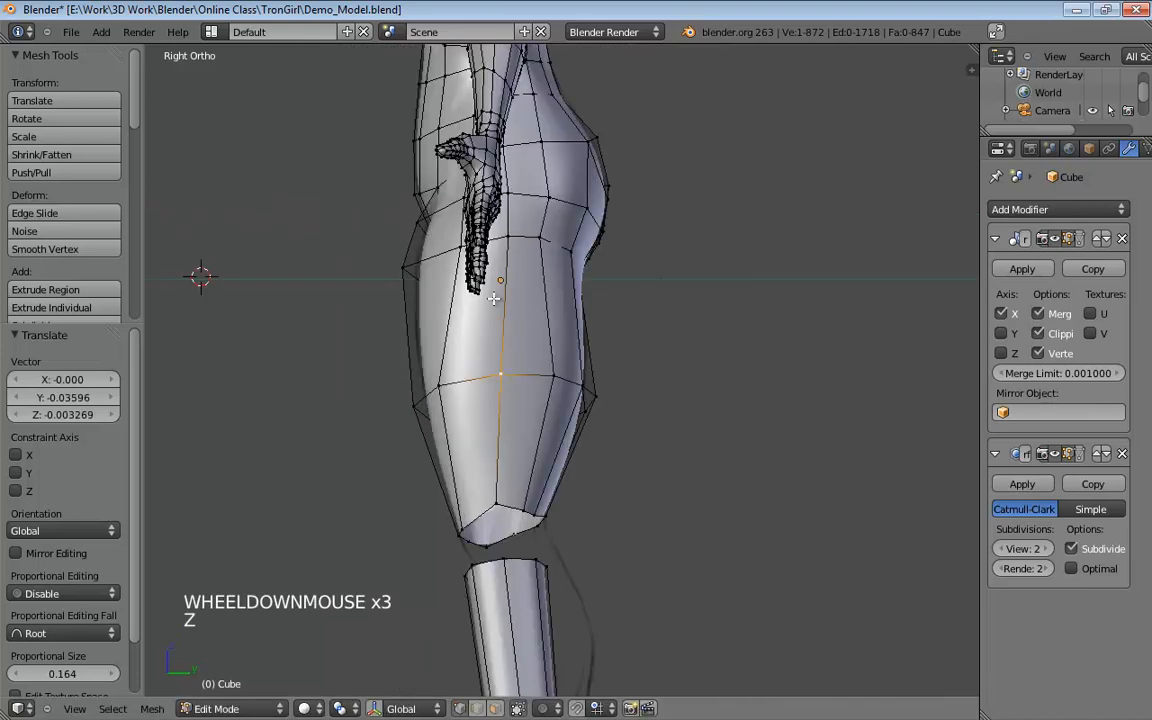
mouse_move(442, 270)
middle_down()
mouse_move(537, 314)
mouse_move(463, 250)
middle_up()
drag(463, 250, 456, 257)
middle_drag(456, 257, 375, 195)
drag(513, 235, 497, 238)
drag(491, 371, 477, 371)
drag(552, 370, 534, 370)
Raise a front vertex of the knee opening about 0.08 and adjust the front vertices of the mid-thigh loop.
middle_drag(545, 255, 540, 482)
drag(540, 482, 545, 445)
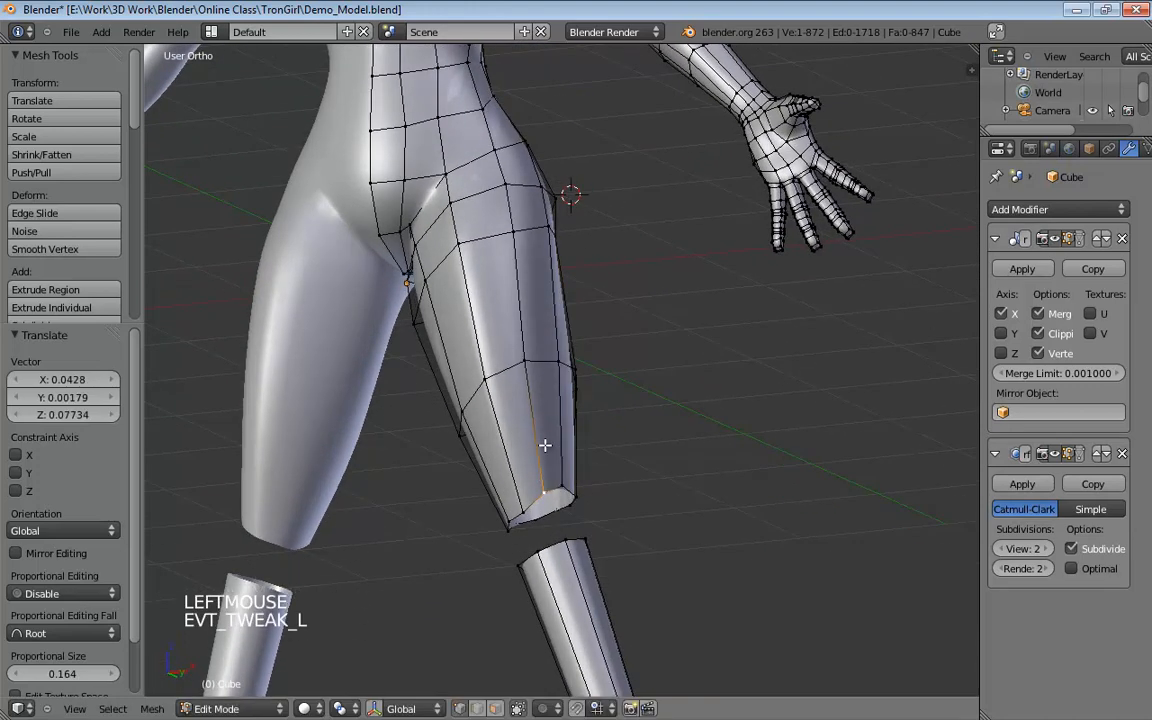
drag(526, 361, 537, 357)
middle_drag(540, 355, 499, 342)
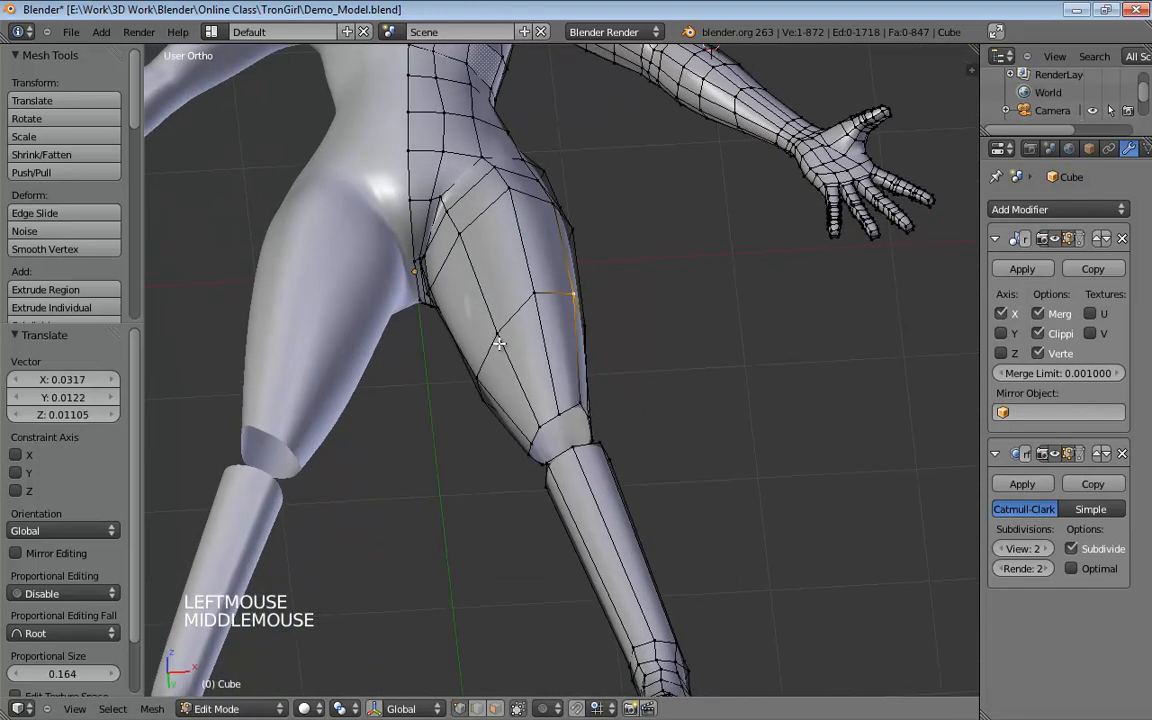
drag(488, 327, 480, 325)
Select the whole mid-thigh loop and round it with To Sphere at a factor of about 0.728.
middle_drag(479, 325, 479, 263)
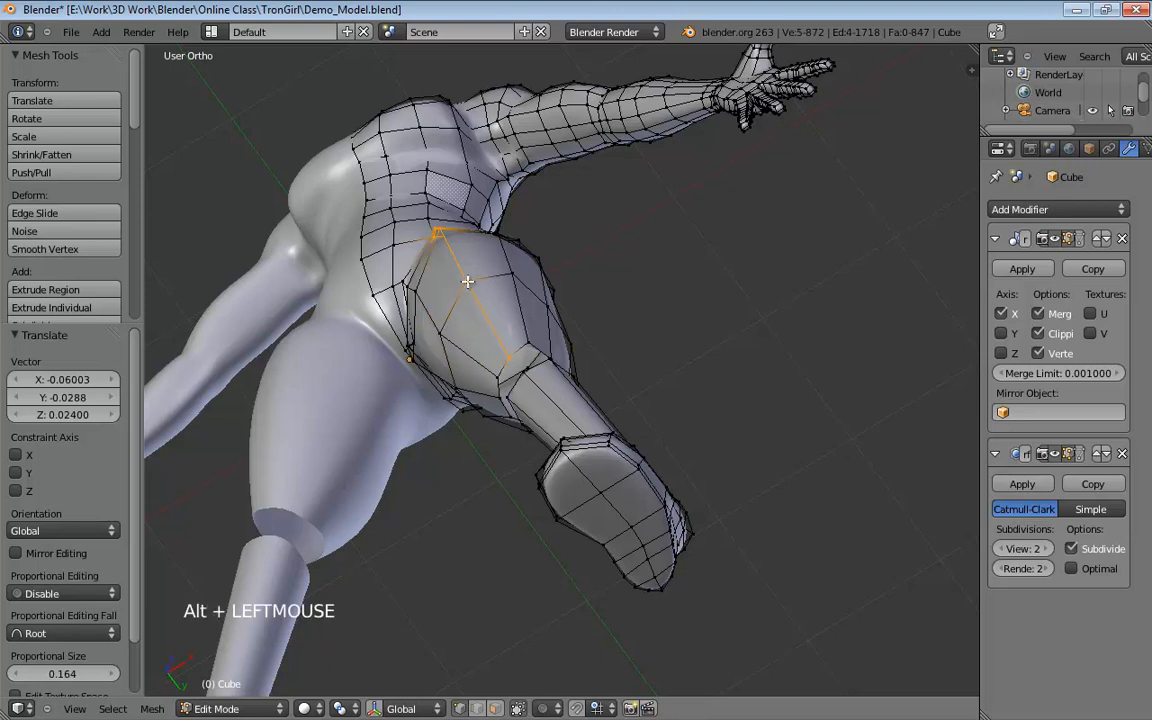
alt+click(493, 277)
middle_drag(493, 277, 558, 317)
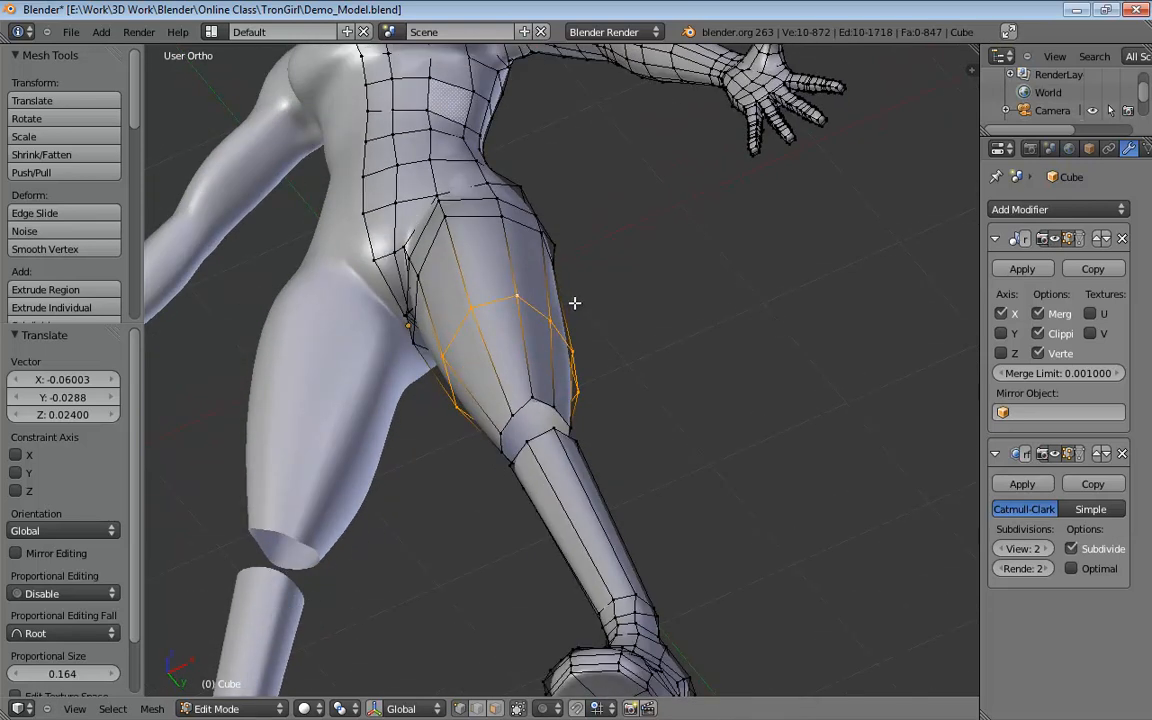
key(alt+shift+s)
click(715, 304)
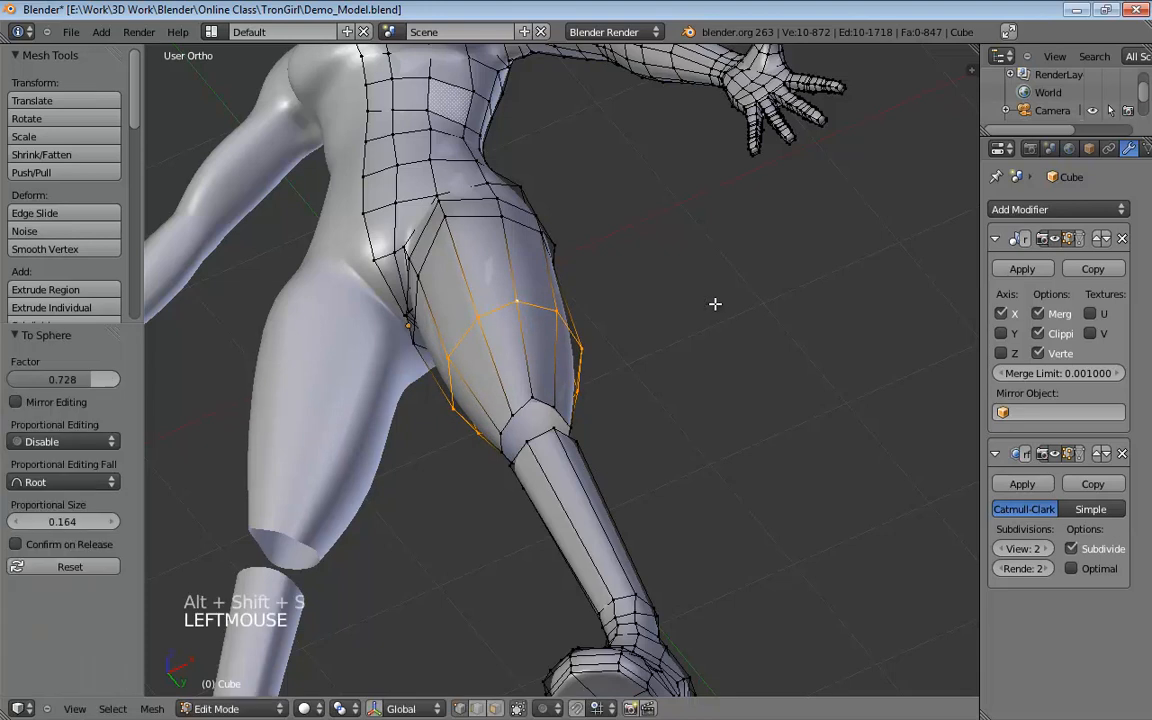
Adjust the side vertices of the rounded mid-thigh loop, moving an inner thigh vertex about 0.1 forward.
middle_drag(715, 306, 585, 392)
mouse_move(598, 402)
mouse_down()
mouse_move(618, 413)
mouse_move(581, 399)
mouse_up()
middle_drag(575, 398, 599, 404)
click(607, 382)
drag(546, 388, 562, 389)
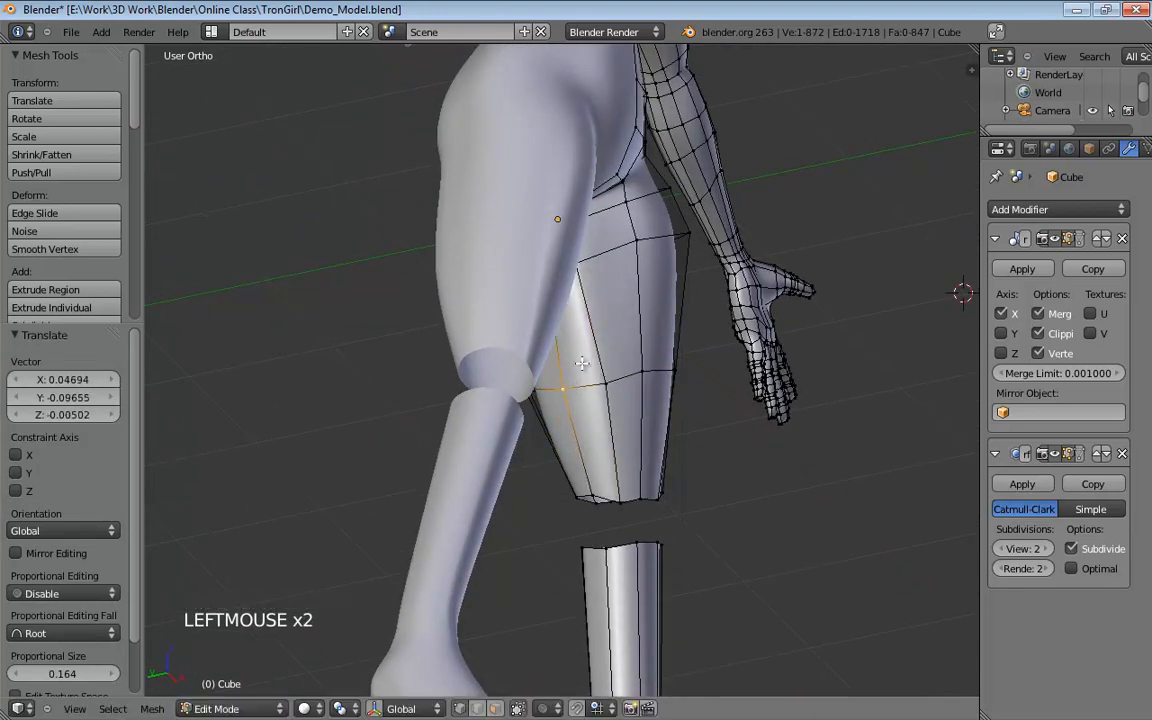
Fine-tune the inner thigh vertices and shift the one beside the crotch about 0.013 toward the body's centre.
middle_drag(581, 365, 592, 236)
drag(578, 223, 593, 225)
middle_drag(581, 225, 497, 387)
scroll(484, 440, up, 4)
click(517, 452)
drag(566, 483, 570, 503)
middle_drag(599, 474, 627, 283)
scroll(610, 493, up, 4)
mouse_move(622, 326)
mouse_down()
mouse_move(599, 329)
mouse_move(617, 321)
mouse_up()
click(617, 325)
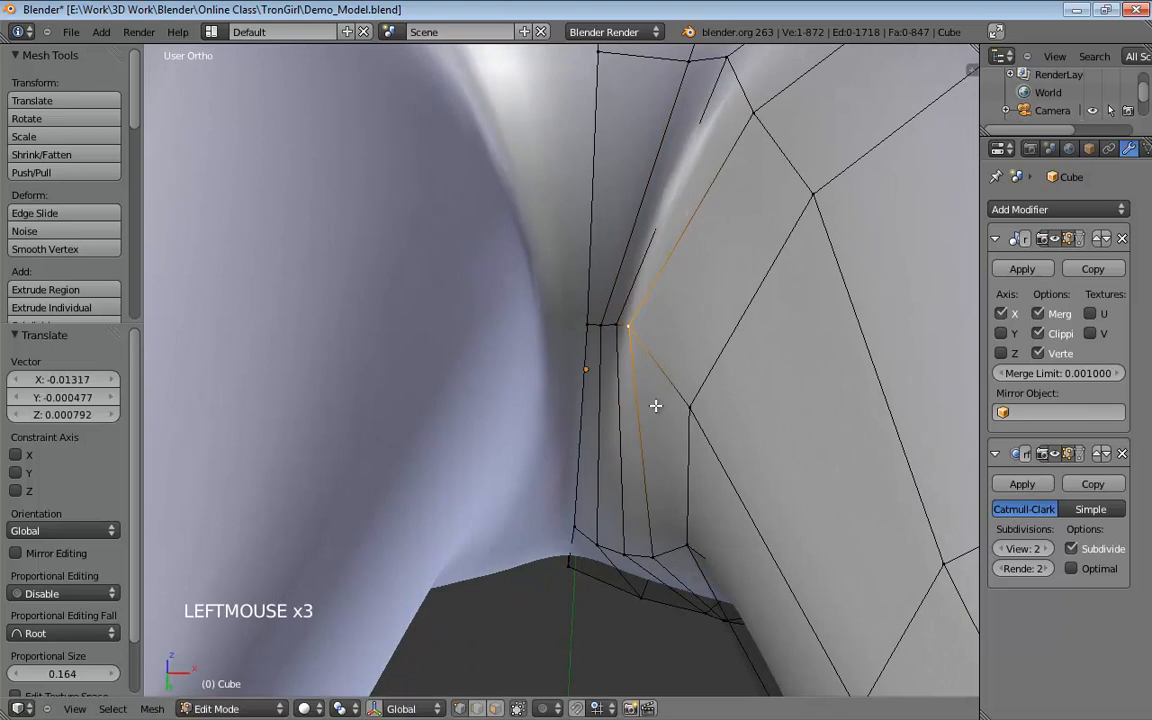
Try to pull two inner vertices of the upper thigh loop inward in front view to follow the reference outline.
middle_drag(656, 404, 695, 531)
scroll(697, 461, down, 7)
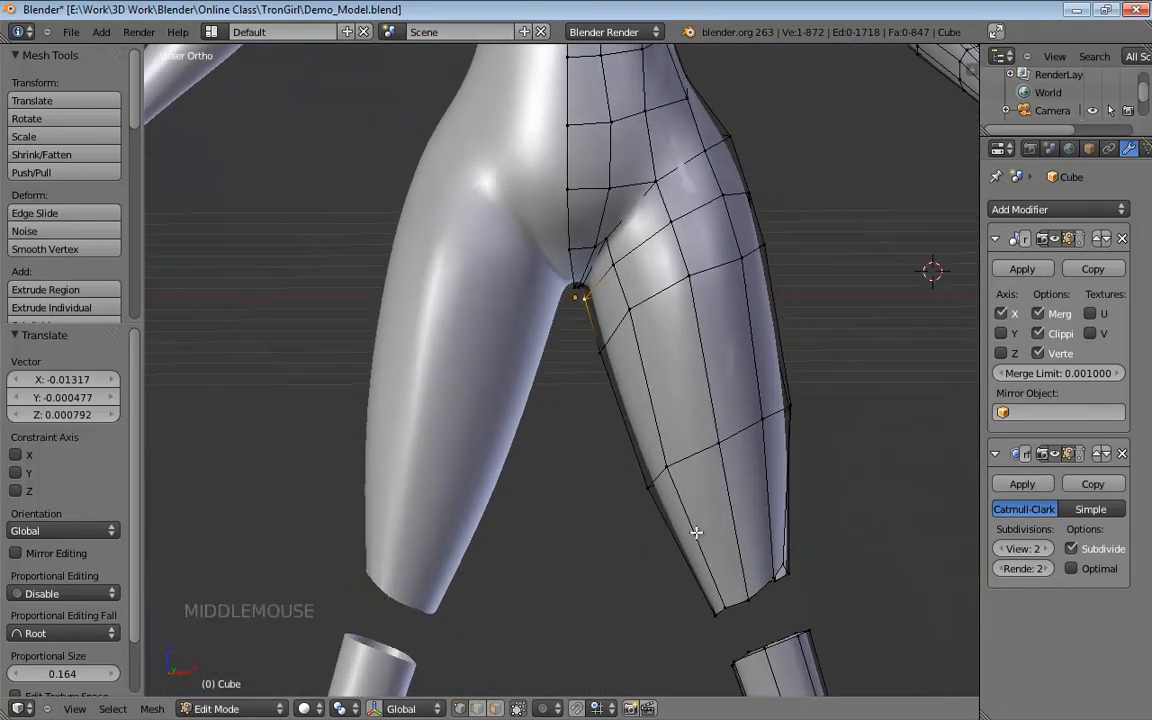
key(KP_1)
key(KP_5)
key(KP_5)
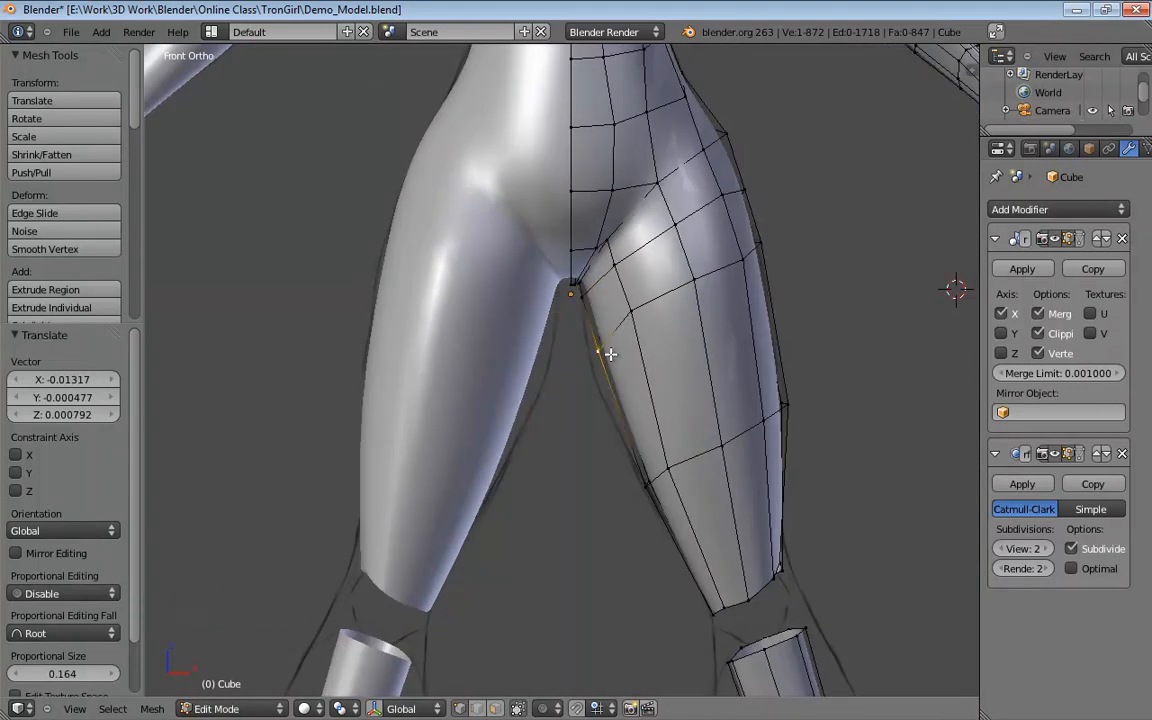
key(g)
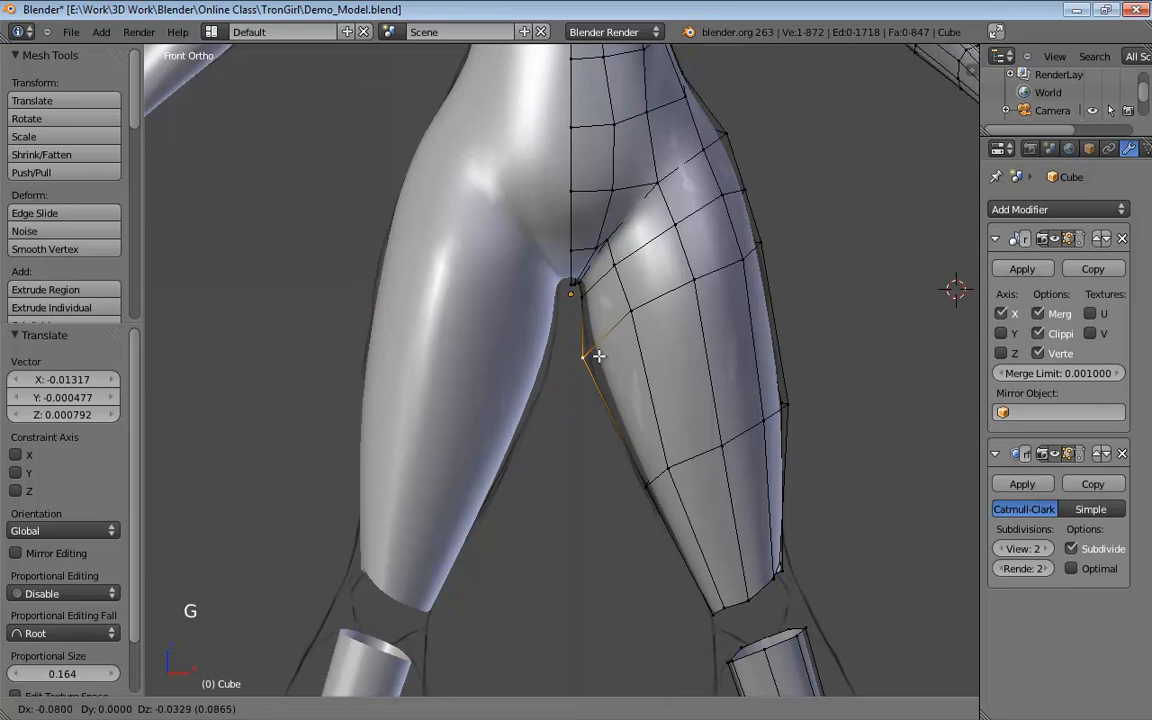
click(595, 357)
click(616, 320)
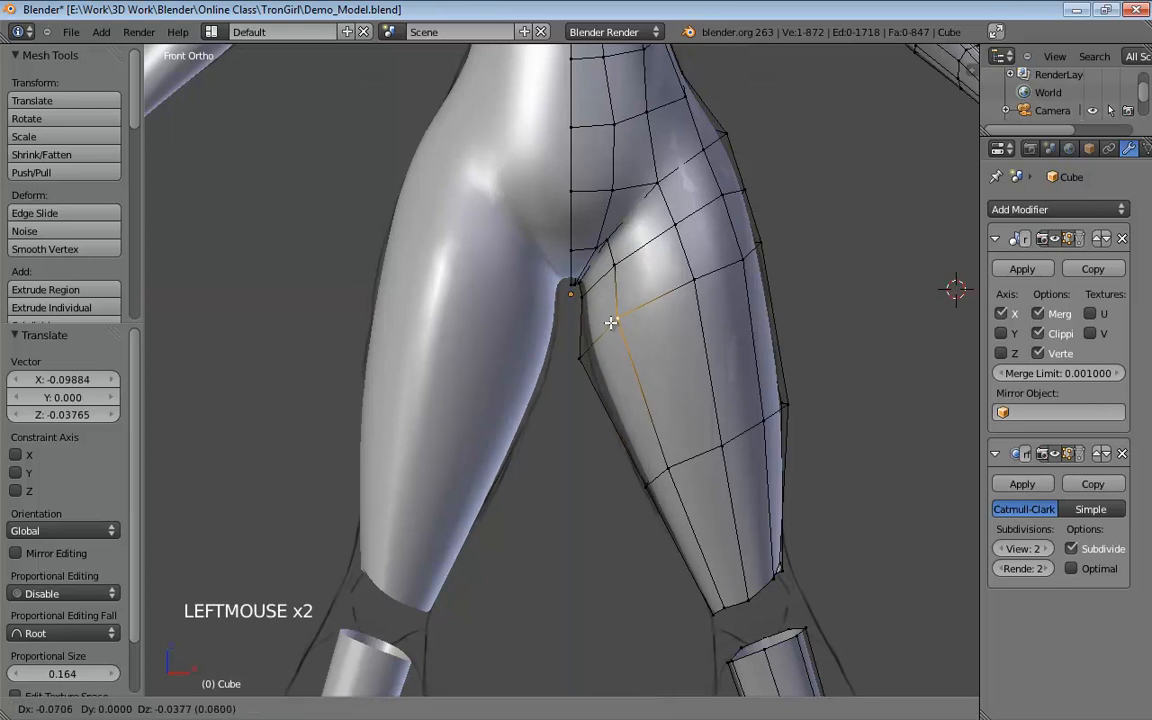
drag(611, 323, 610, 324)
key(ctrl+z)
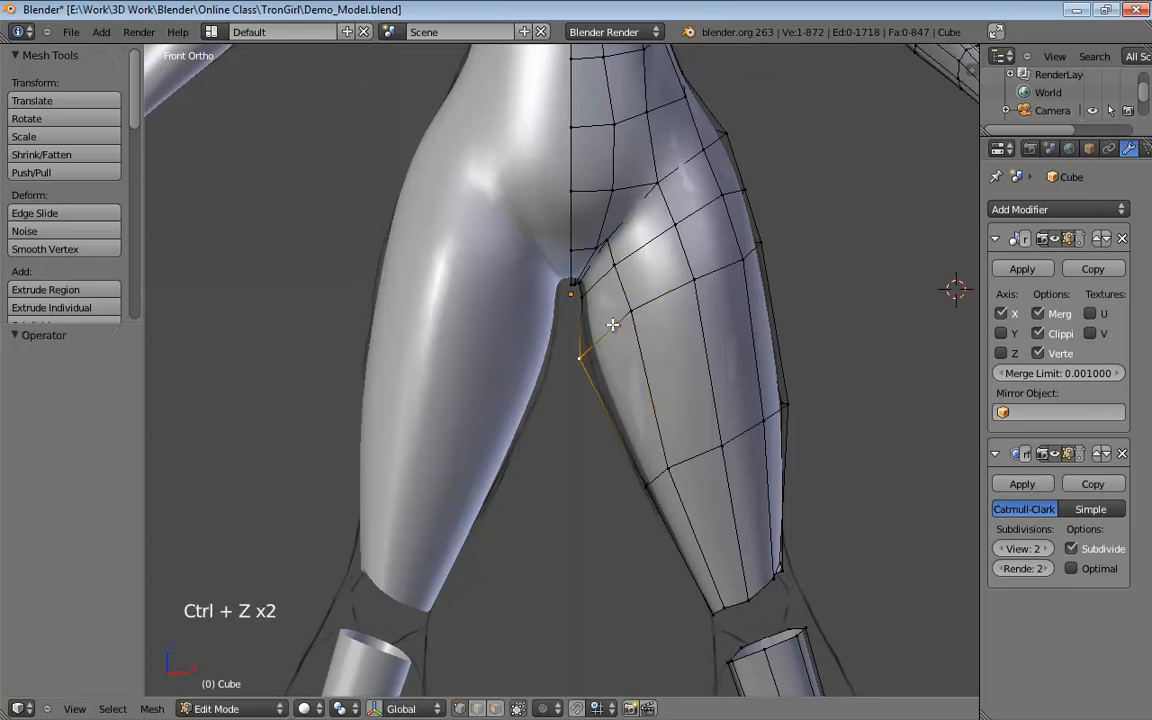
key(ctrl+z)
Add a loop cut around the thigh between the upper thigh loop and the mid-thigh loop.
key(ctrl+r)
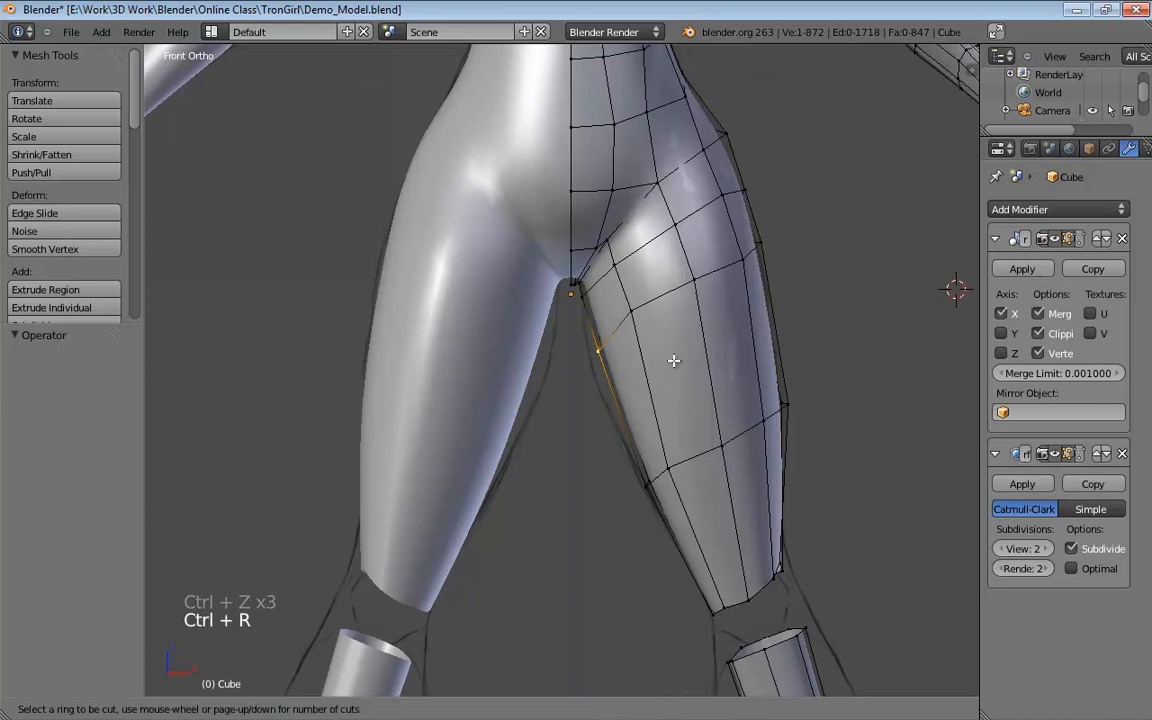
click(637, 363)
click(643, 366)
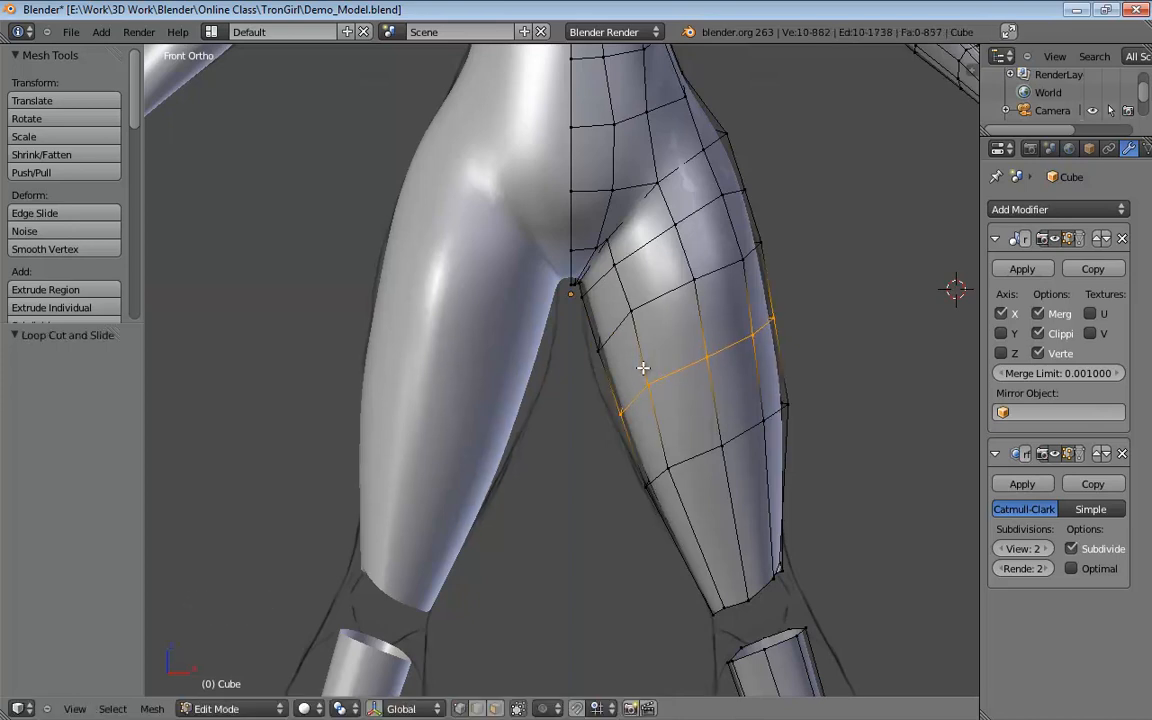
Select the two adjacent inner upper-thigh faces below the crotch and move them about 0.075 toward the body's centre in front view.
key(z)
shift+middle_drag(805, 329, 674, 334)
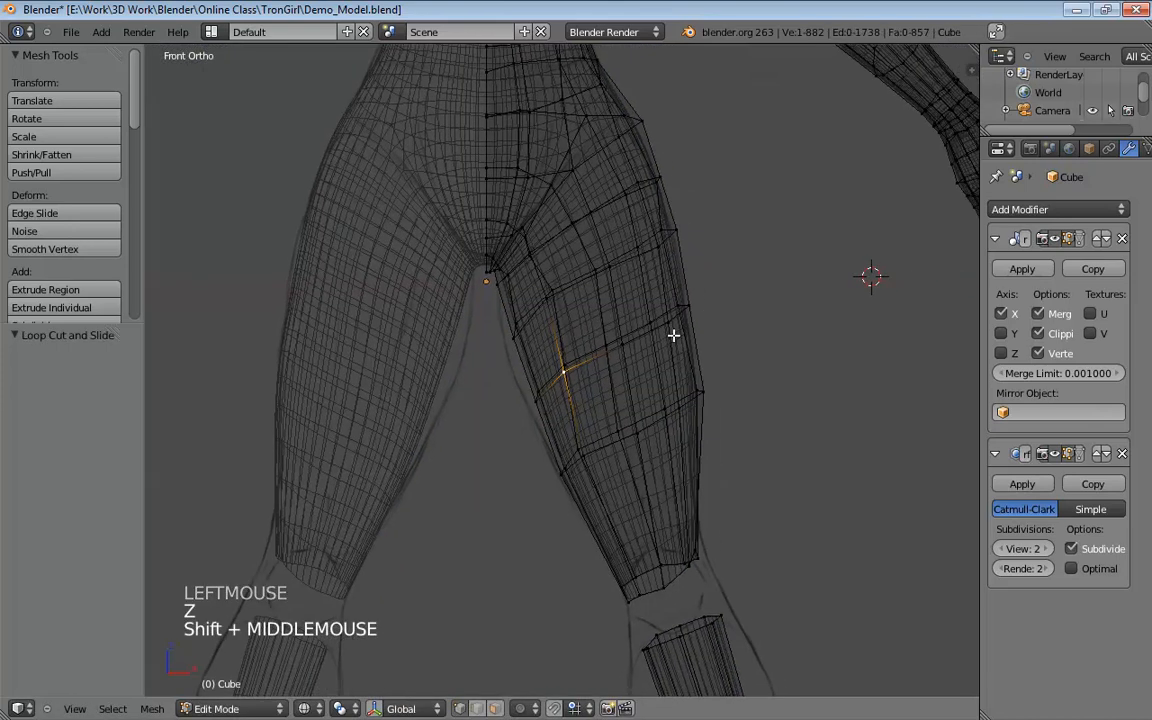
middle_drag(542, 350, 584, 288)
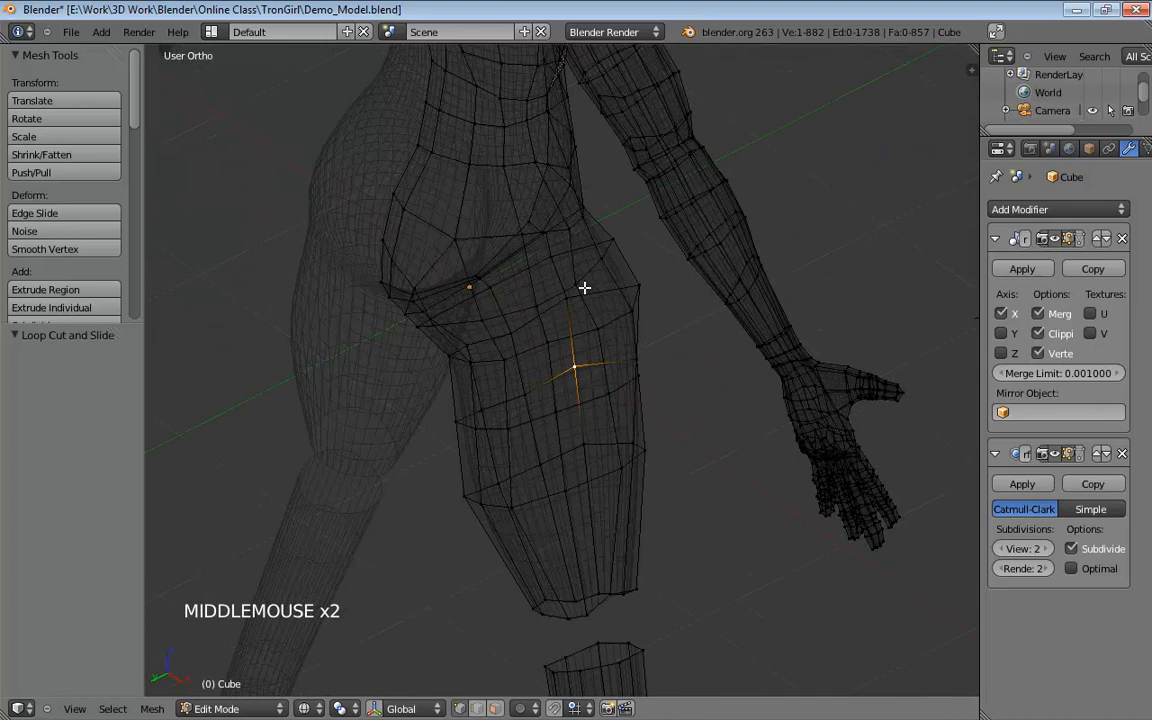
key(ctrl+Tab)
click(488, 375)
click(535, 342)
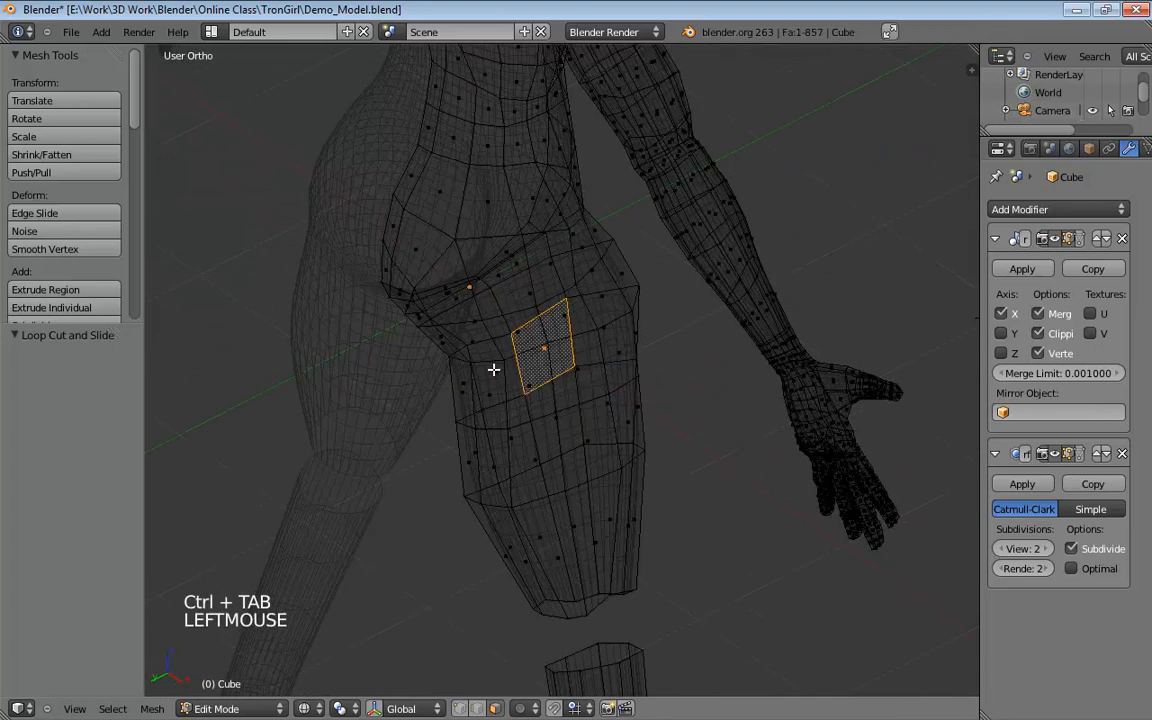
shift+click(496, 368)
mouse_move(496, 368)
middle_down()
mouse_move(558, 385)
mouse_move(519, 424)
middle_up()
key(z)
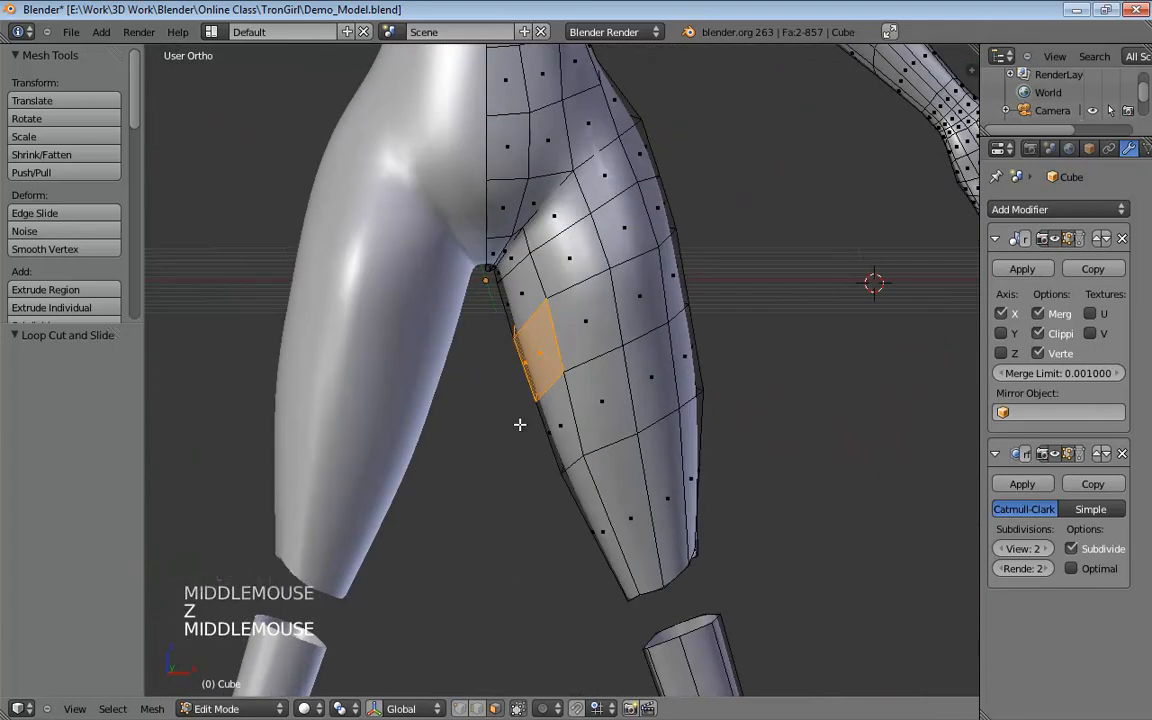
key(KP_1)
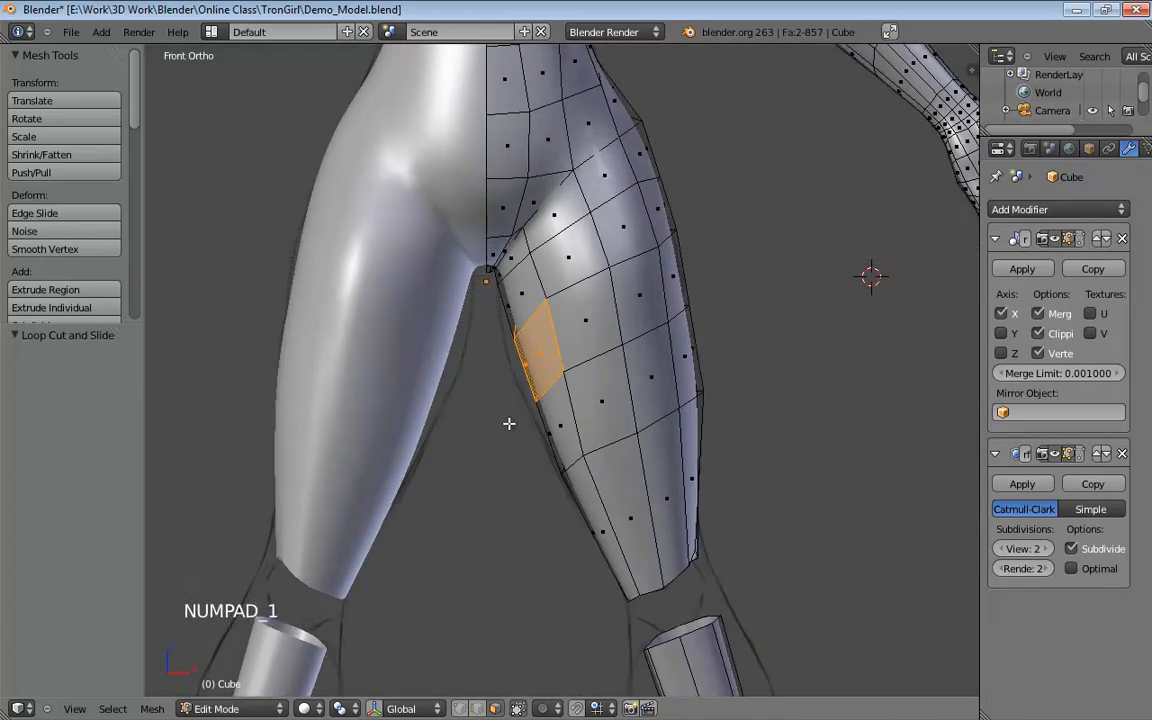
key(g)
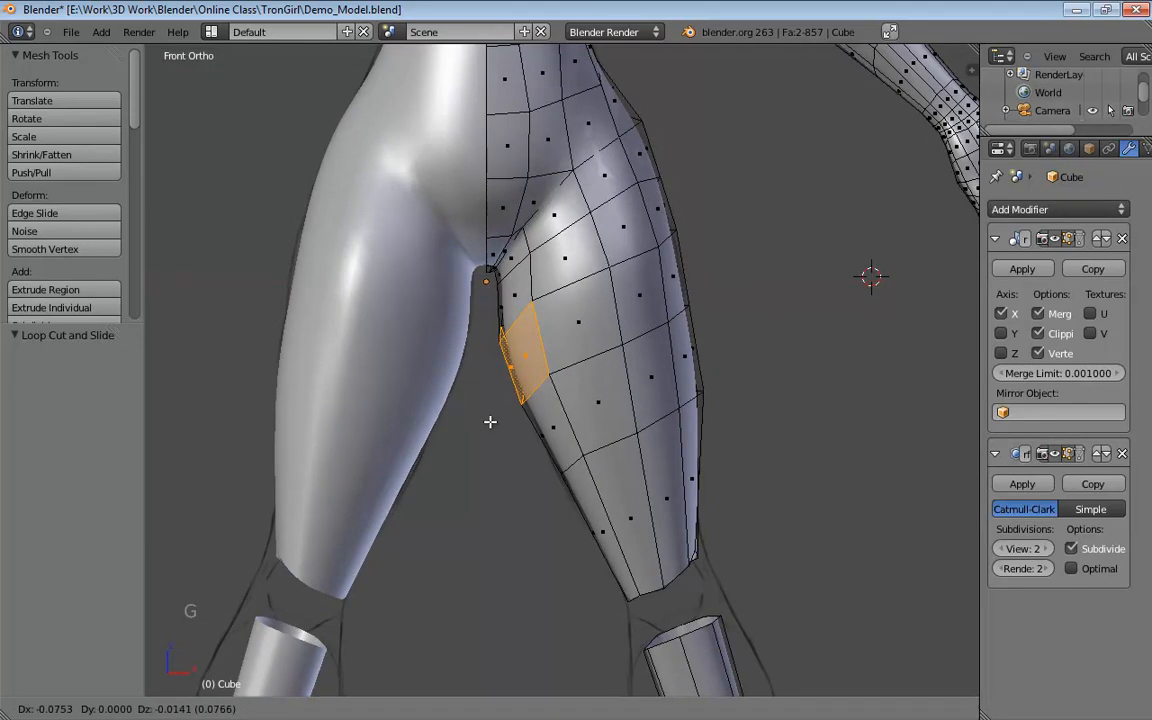
click(490, 422)
Tweak individual inner-front vertices of the upper thigh loops in front view, lowering two of them about 0.044 and 0.035.
scroll(527, 282, up, 2)
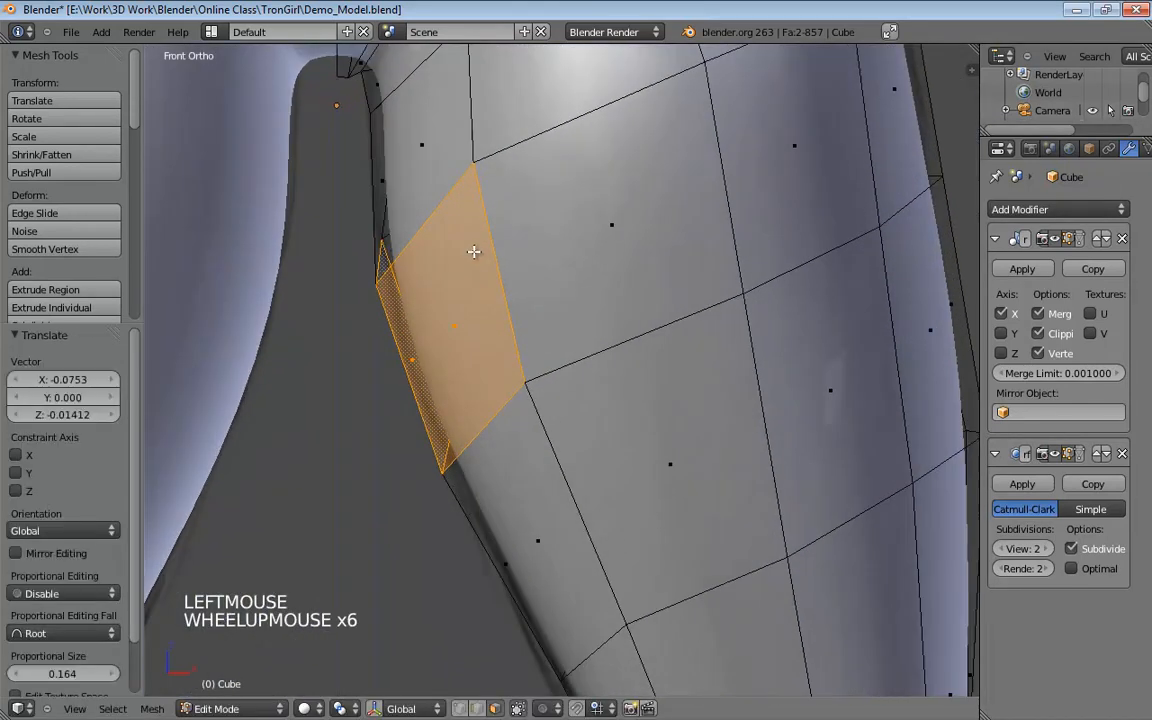
shift+middle_drag(473, 249, 536, 411)
key(ctrl+Tab)
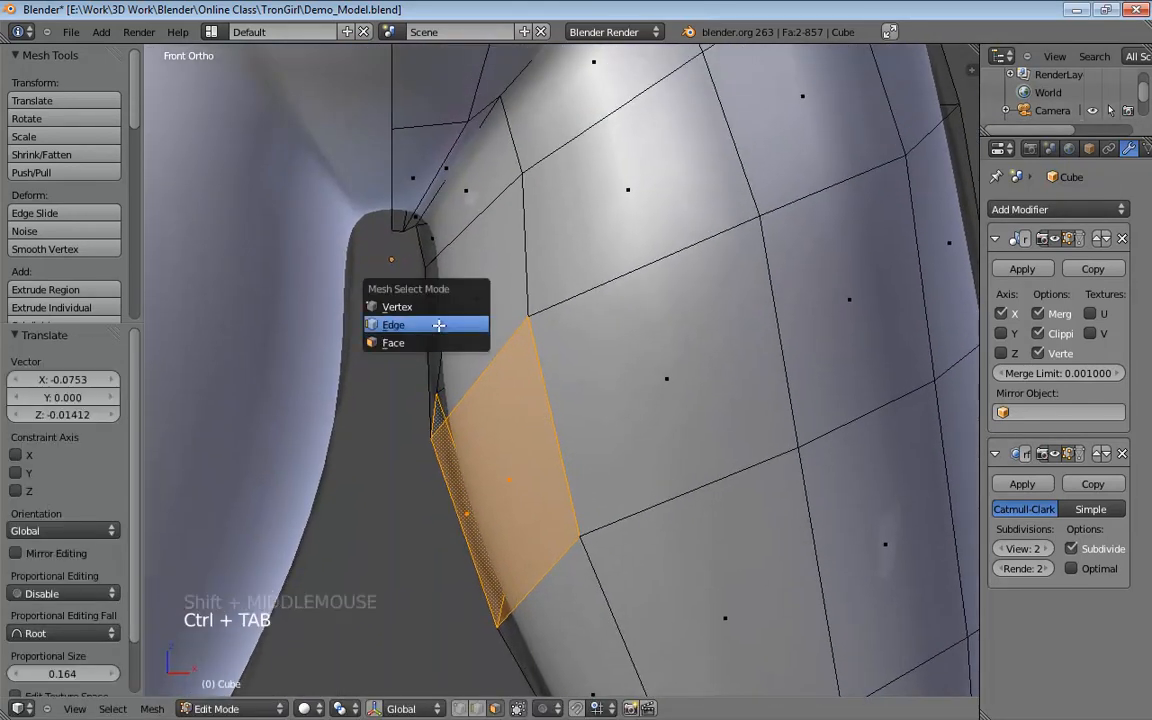
click(437, 324)
drag(428, 266, 404, 271)
drag(521, 173, 489, 184)
drag(527, 321, 536, 362)
mouse_move(536, 362)
shift+middle_down()
mouse_move(571, 324)
mouse_move(554, 352)
shift+middle_up()
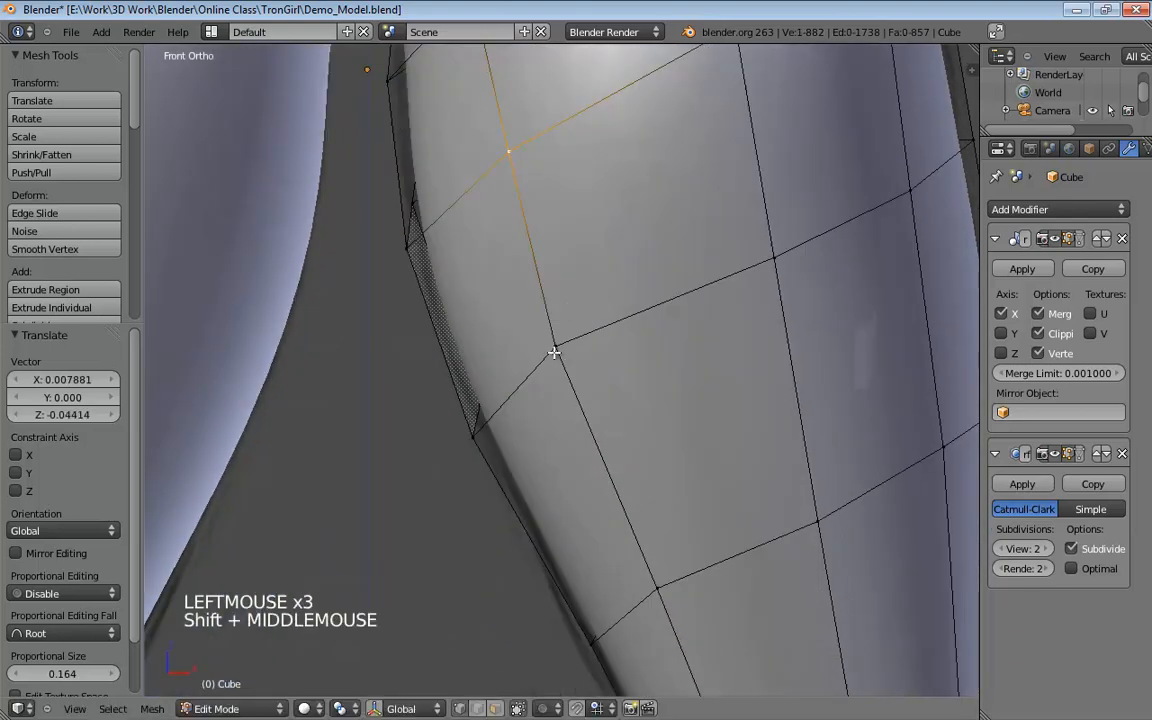
drag(554, 352, 562, 367)
Even out the inner vertices of the thigh loops in wireframe with the subdivision preview temporarily off, moving one about 0.052 outward.
click(1068, 453)
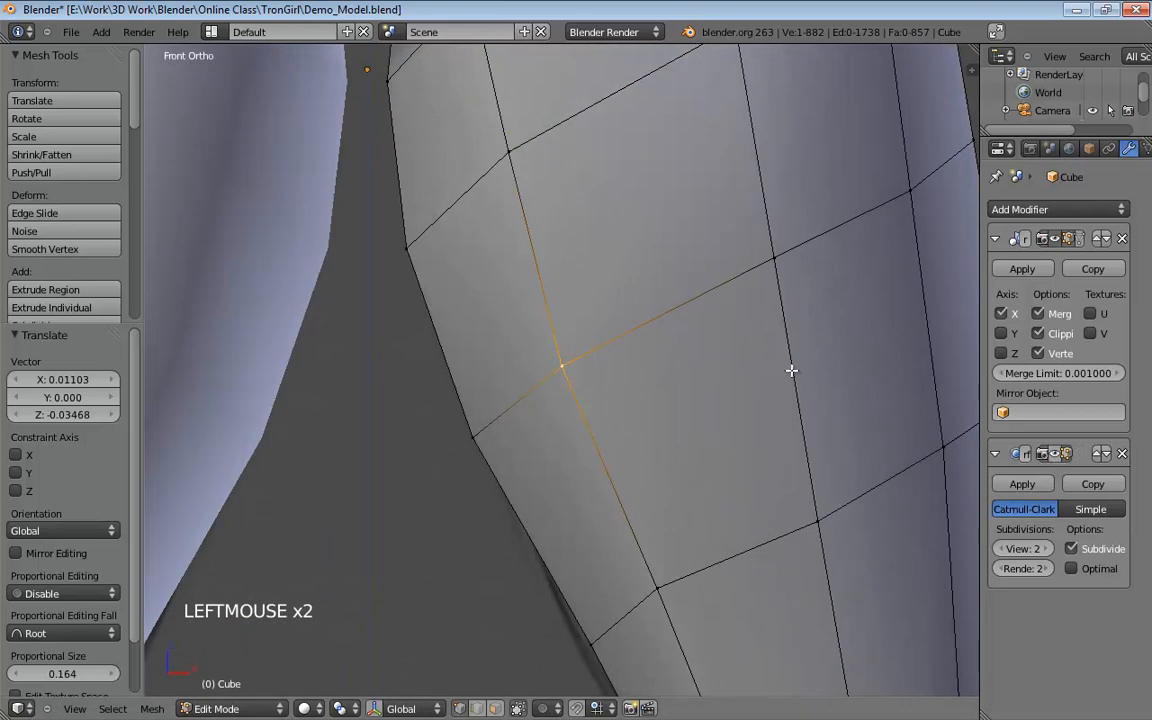
key(z)
shift+middle_drag(751, 419, 652, 226)
drag(556, 447, 536, 428)
drag(562, 394, 549, 411)
drag(607, 333, 600, 345)
shift+middle_drag(644, 265, 567, 450)
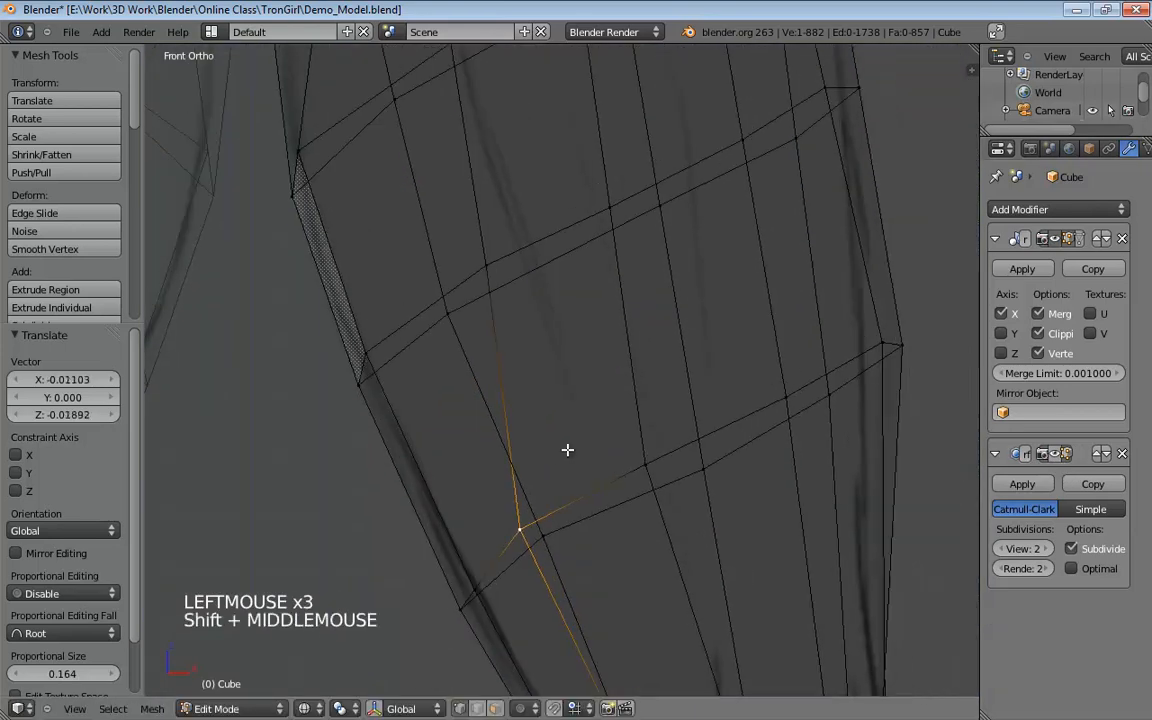
scroll(567, 450, down, 3)
drag(553, 496, 584, 451)
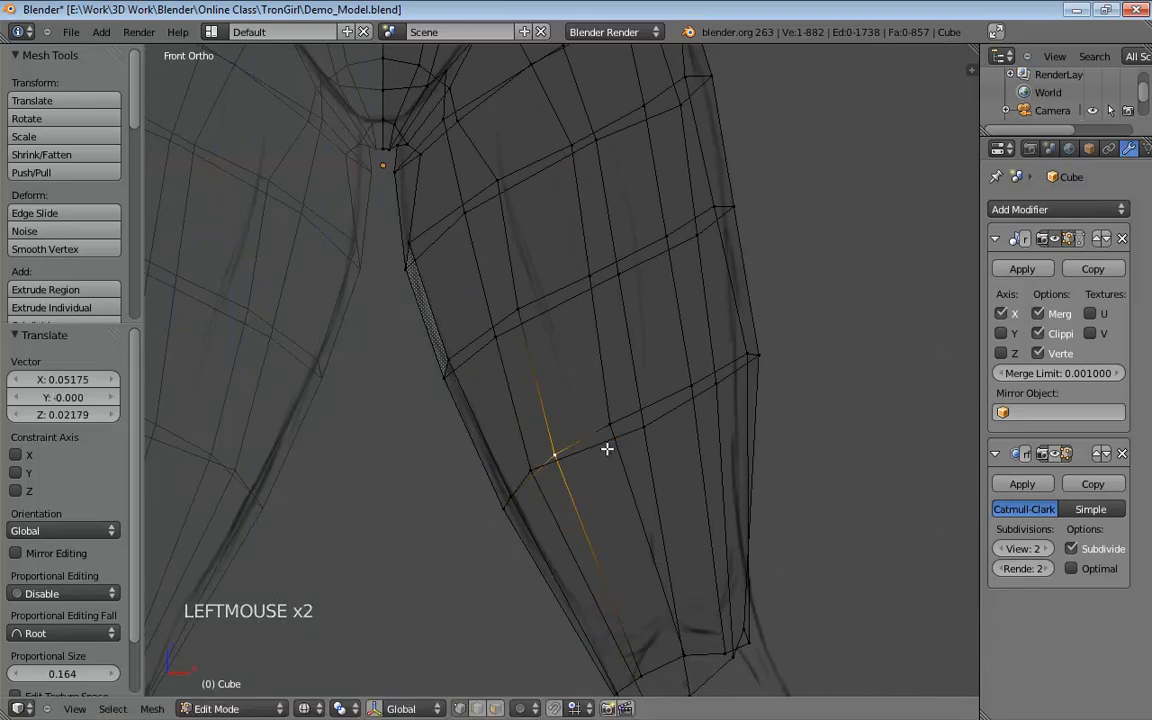
click(1056, 454)
Raise two vertices on the thigh's open lower rim above the knee, by about 0.226 and 0.1.
shift+middle_drag(681, 470, 666, 342)
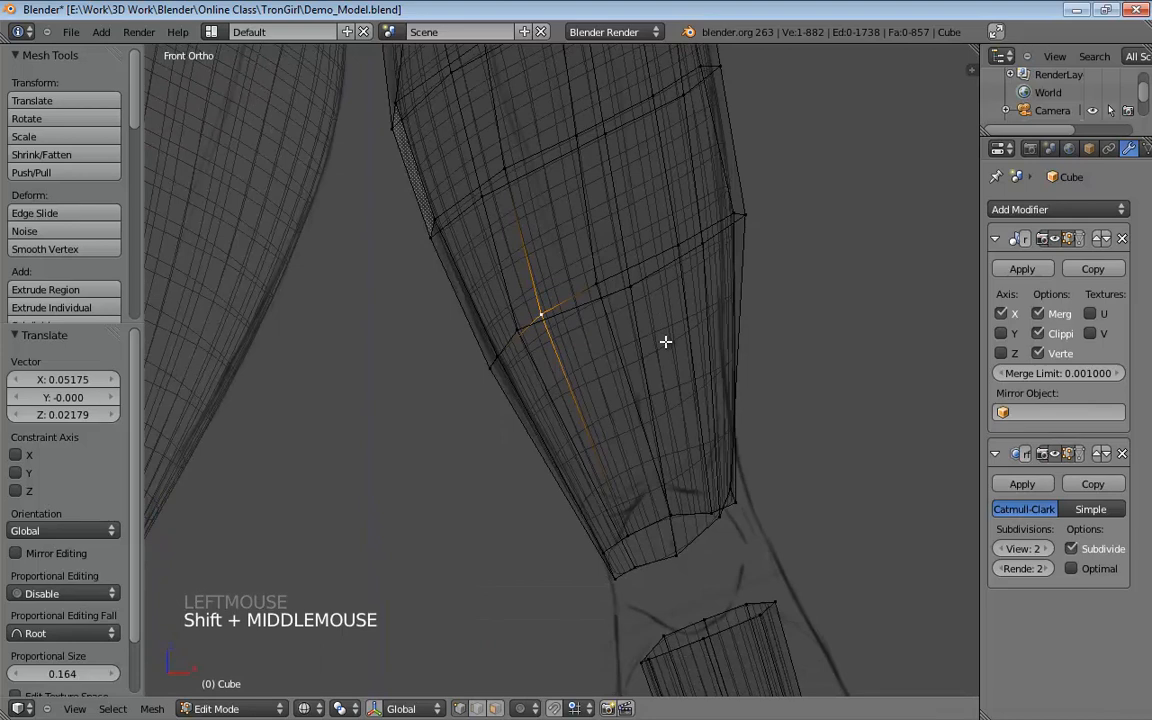
mouse_move(745, 280)
shift+middle_down()
mouse_move(733, 465)
mouse_move(681, 571)
mouse_move(697, 496)
mouse_move(792, 423)
mouse_move(699, 496)
mouse_move(689, 404)
shift+middle_up()
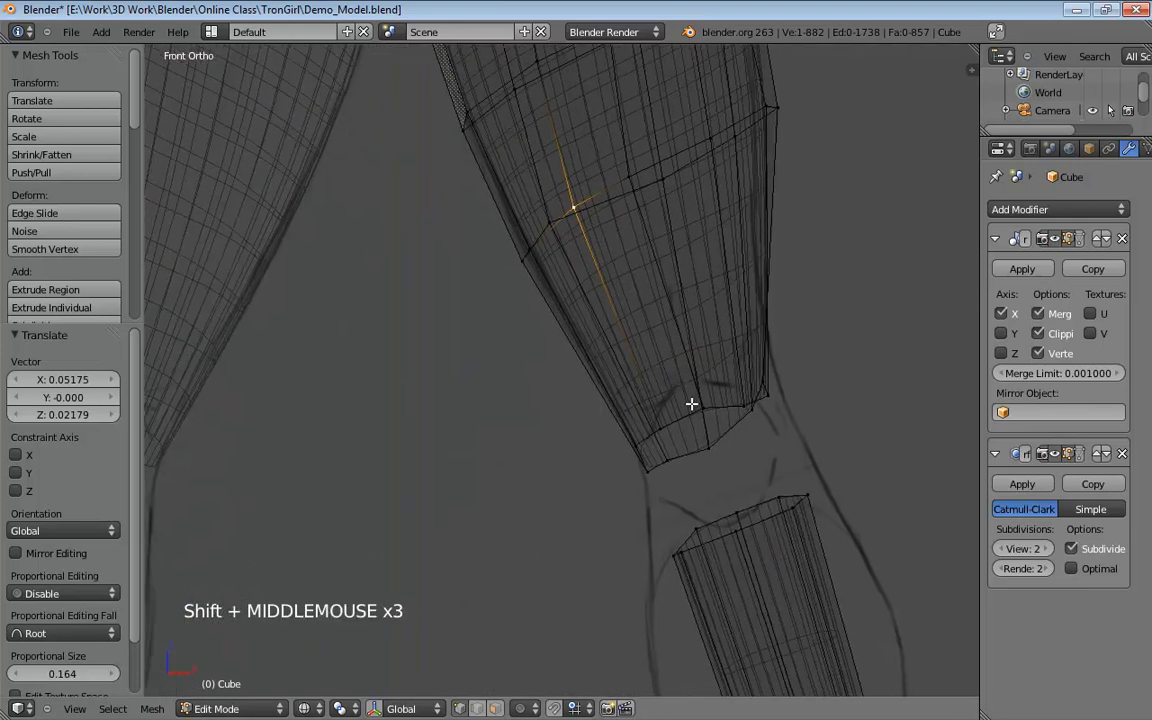
scroll(782, 437, up, 2)
key(z)
middle_drag(824, 438, 792, 476)
drag(792, 476, 751, 360)
middle_drag(751, 360, 770, 410)
scroll(770, 410, down, 3)
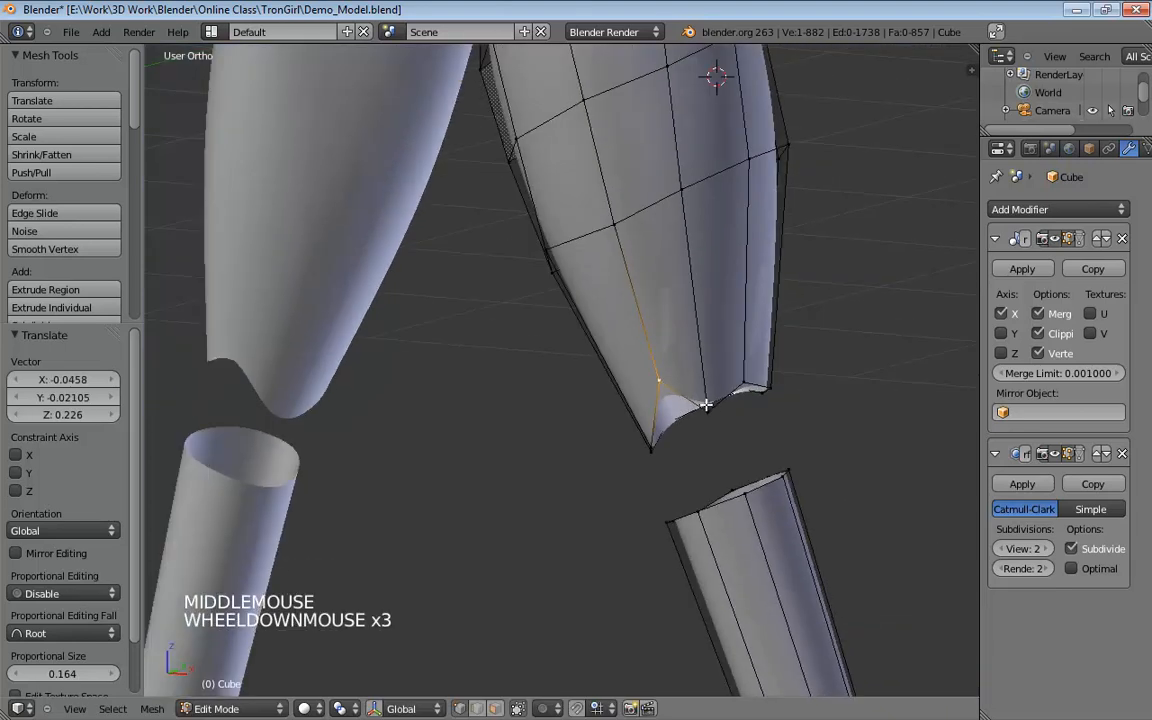
drag(707, 401, 715, 367)
middle_drag(651, 435, 764, 350)
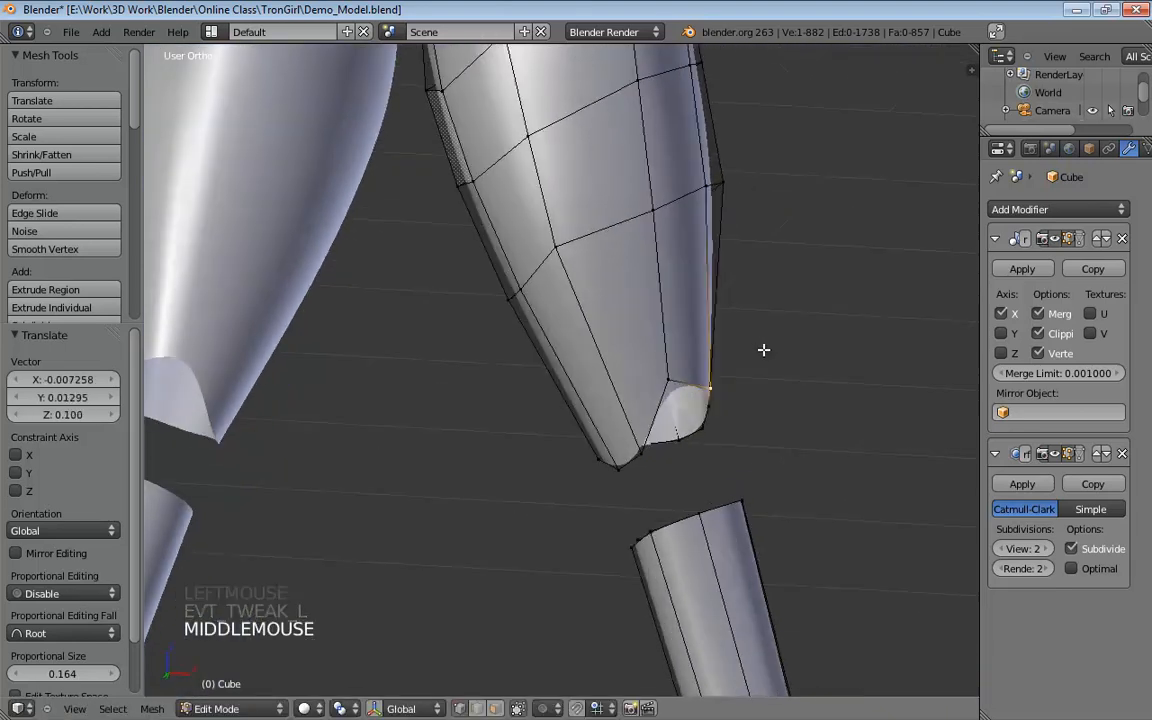
Adjust the remaining front, outer and back vertices of the thigh's lower rim to curve the opening around the knee.
drag(643, 457, 669, 355)
middle_drag(737, 362, 652, 384)
drag(705, 373, 742, 366)
middle_drag(742, 366, 858, 424)
drag(584, 401, 612, 405)
click(636, 406)
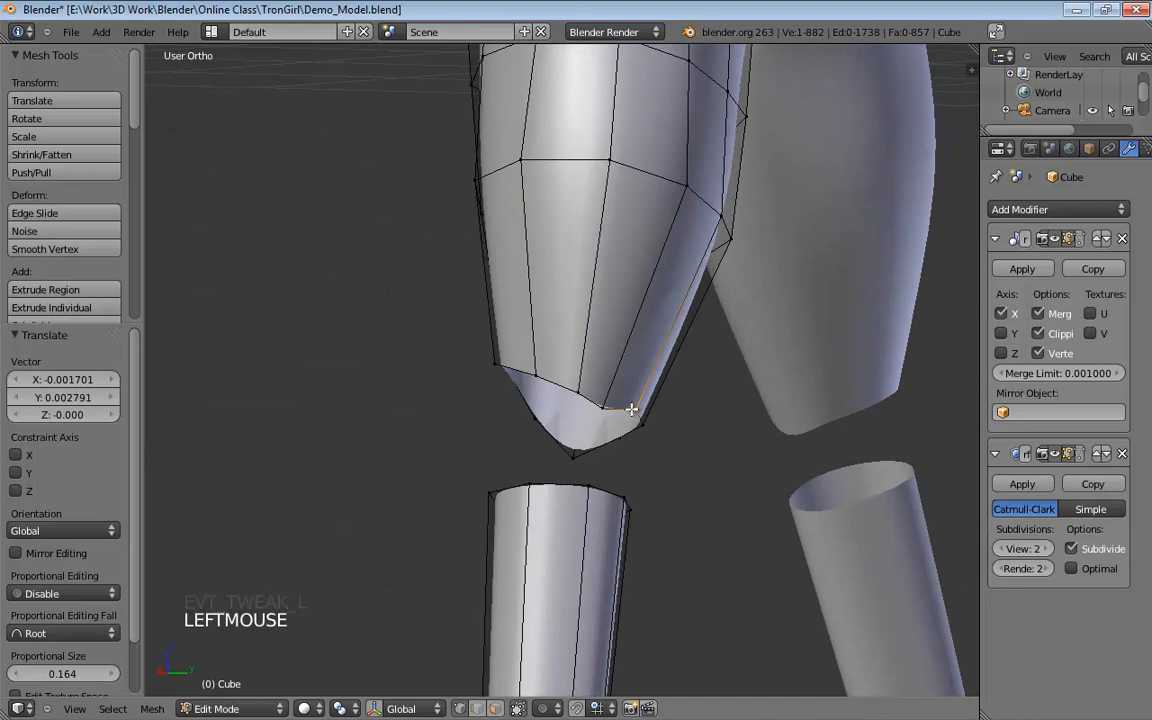
middle_drag(631, 410, 471, 484)
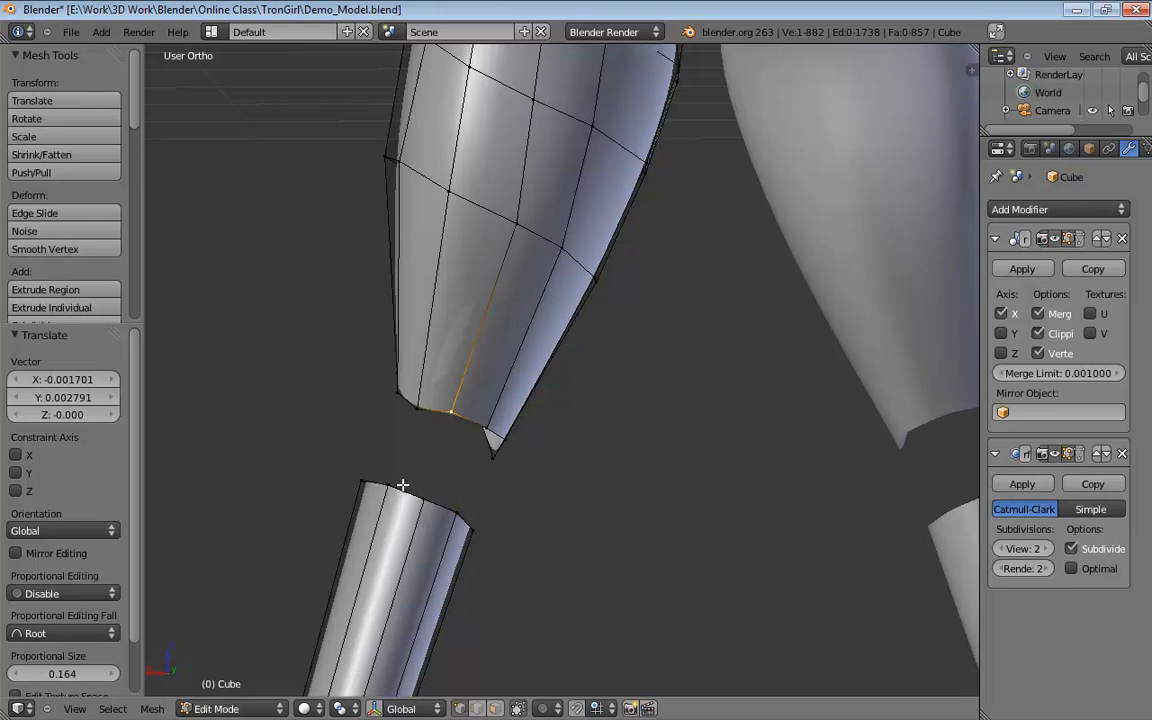
Extrude the two back edges of the lower leg's top rim about 0.124 upward and scale the new edges to 0.489.
key(ctrl+Tab)
click(447, 503)
shift+click(504, 504)
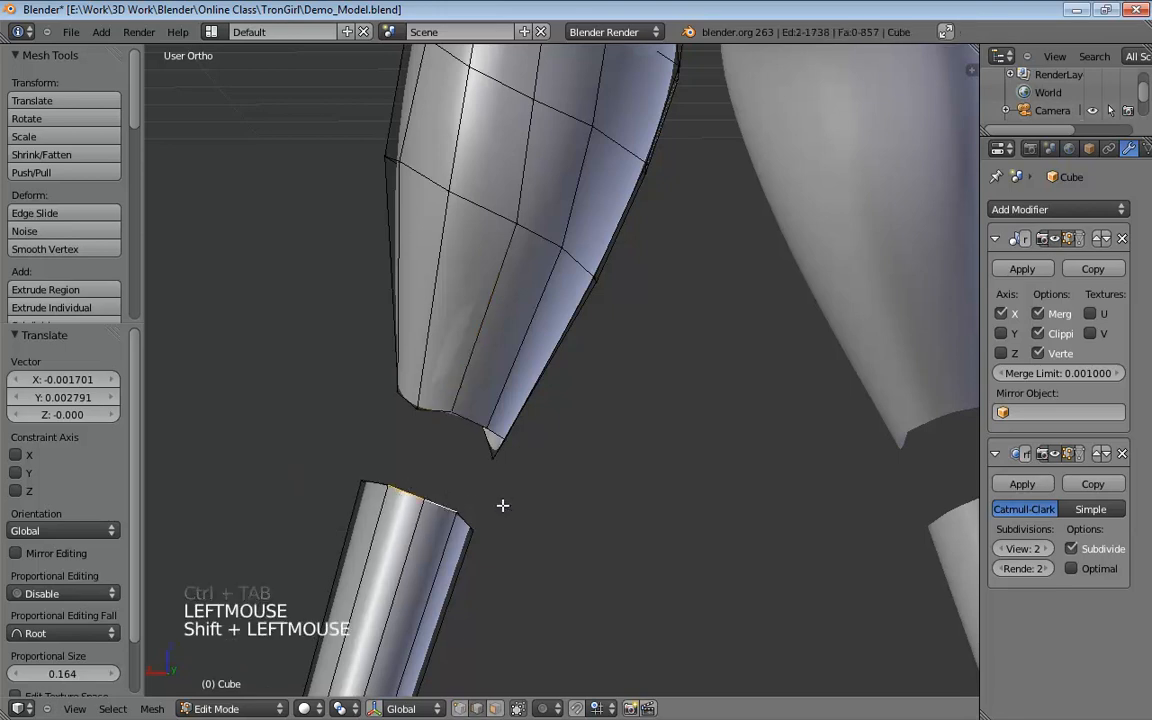
middle_drag(504, 504, 471, 482)
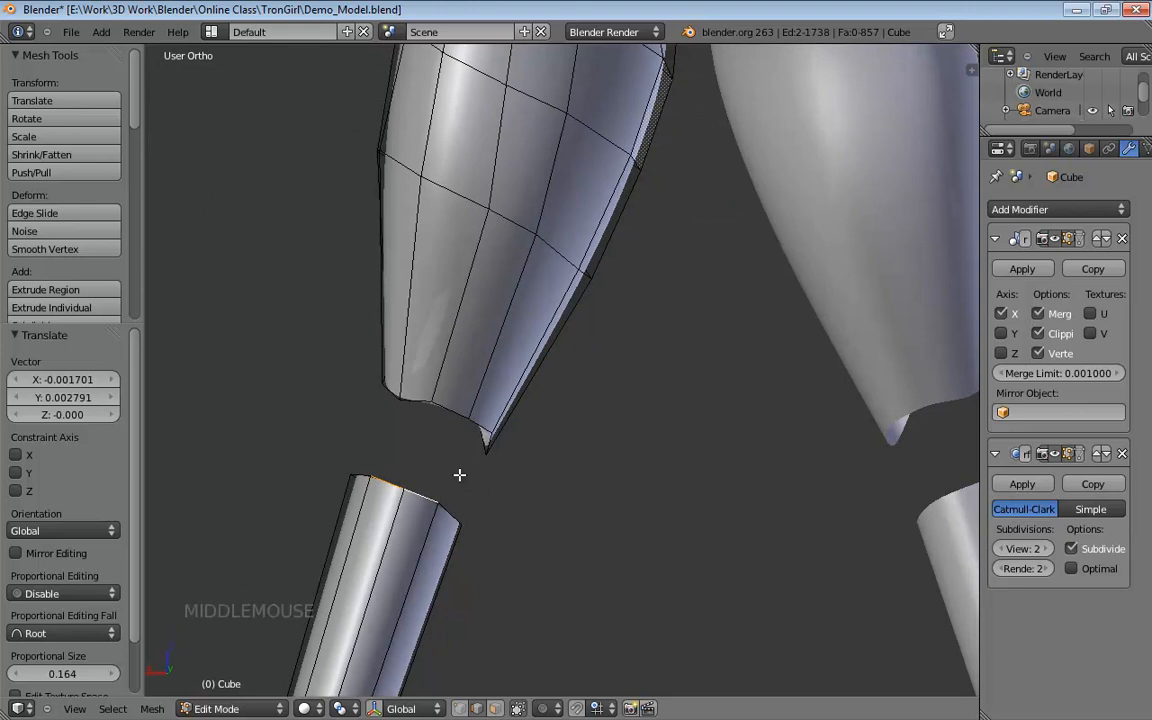
key(e)
key(e)
click(470, 441)
key(s)
key(s)
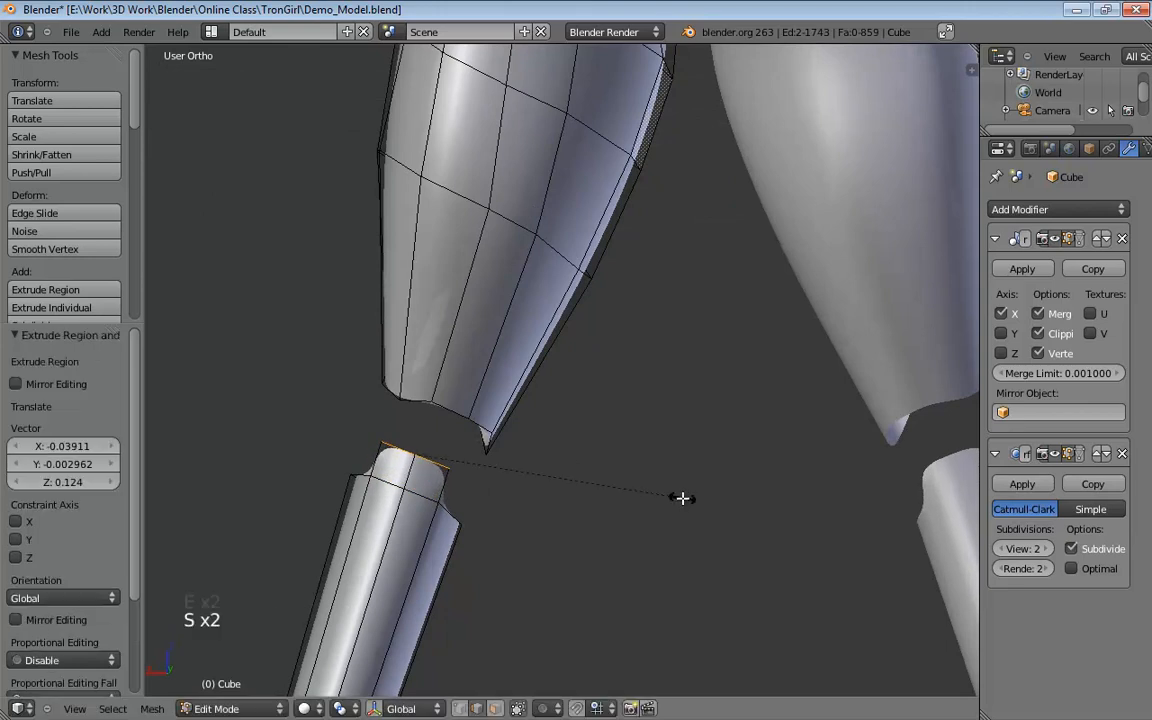
click(545, 482)
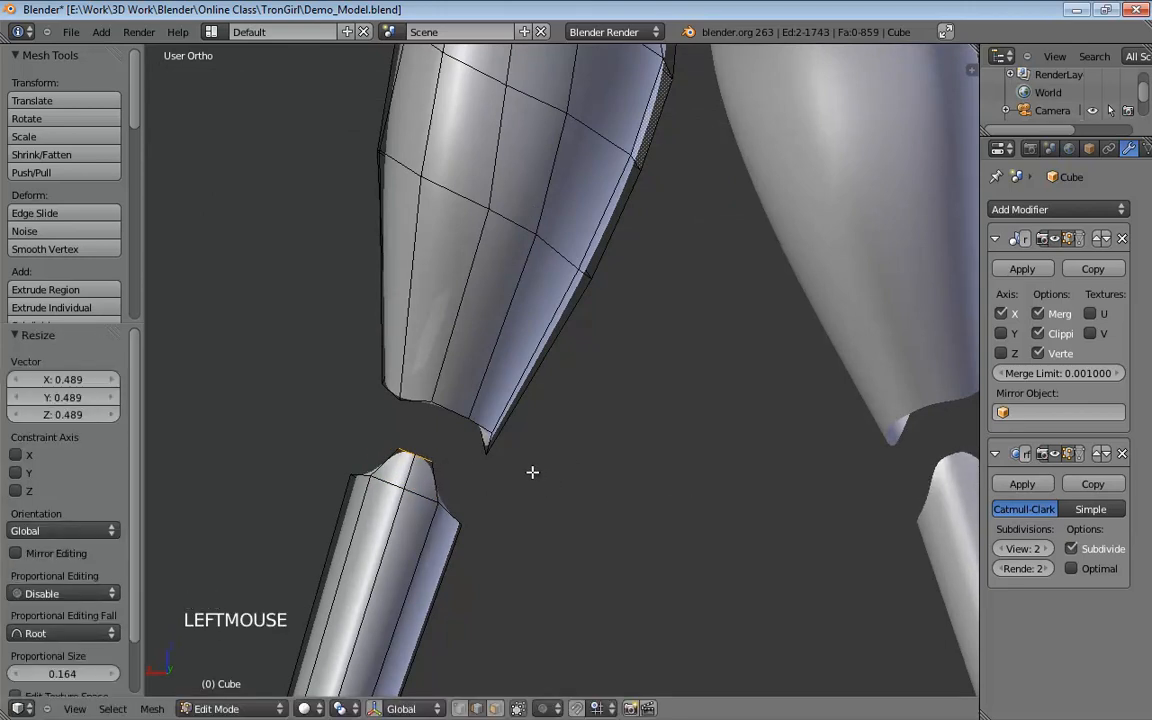
Turn off the subdivision preview and move the lower leg's top rim and extruded vertices to fit the knee outline in front view.
middle_drag(495, 461, 547, 419)
key(KP_1)
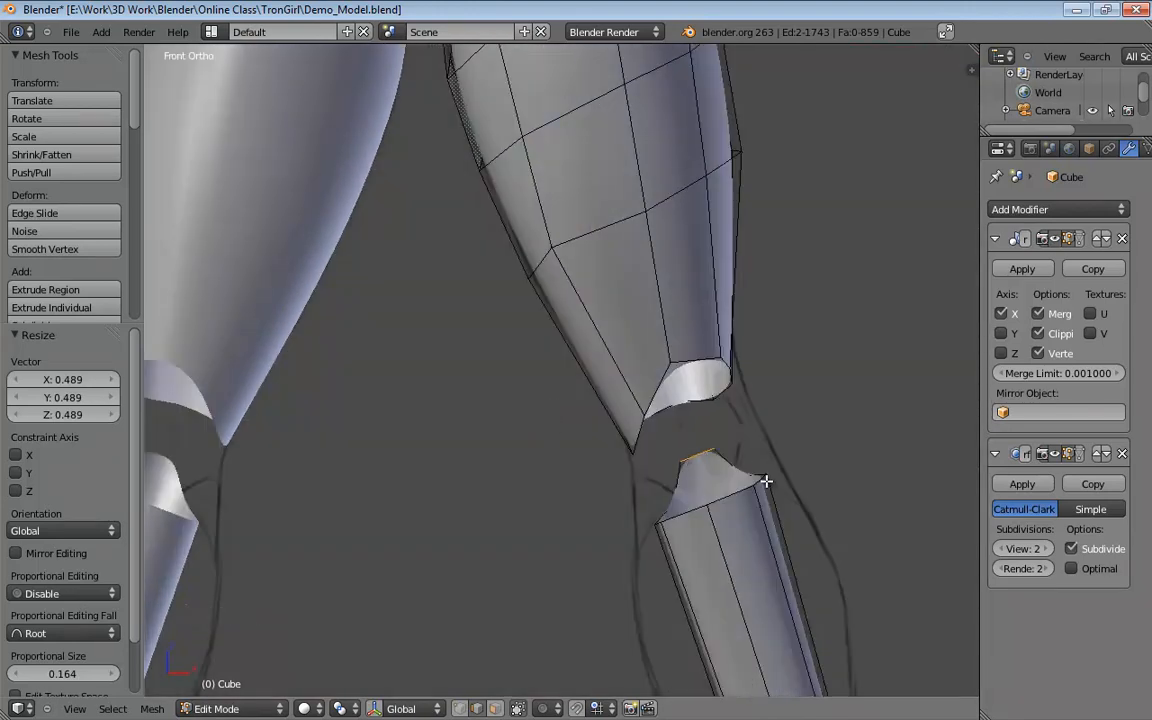
click(1050, 455)
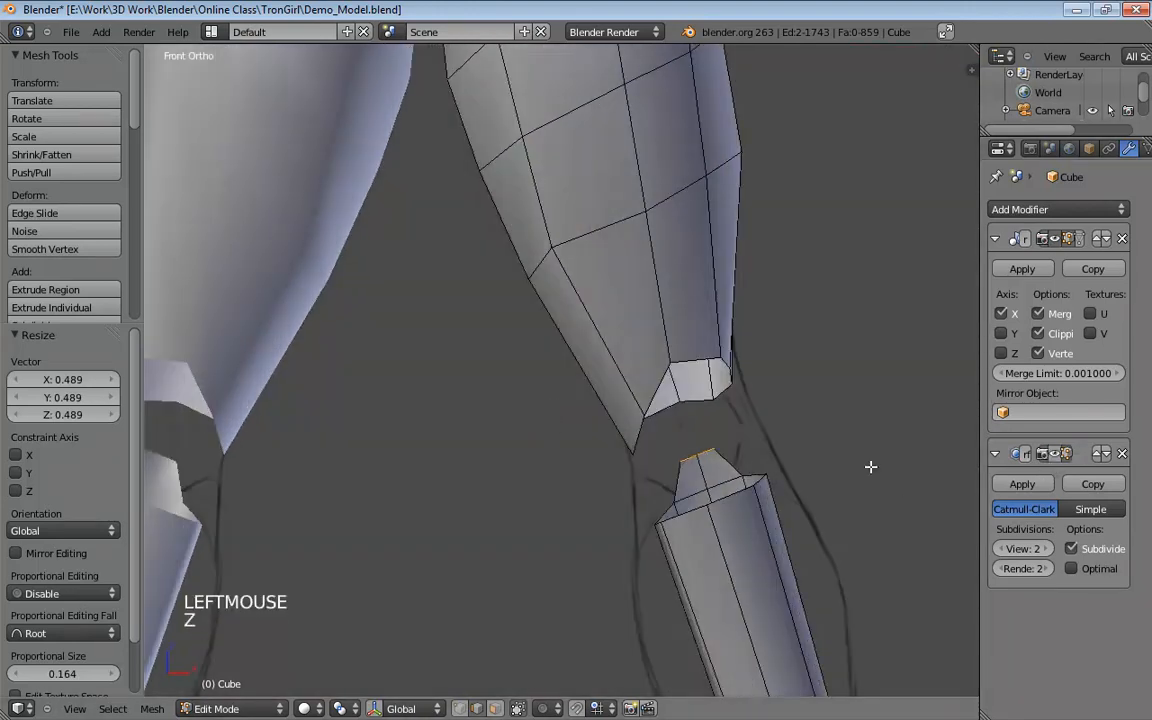
key(z)
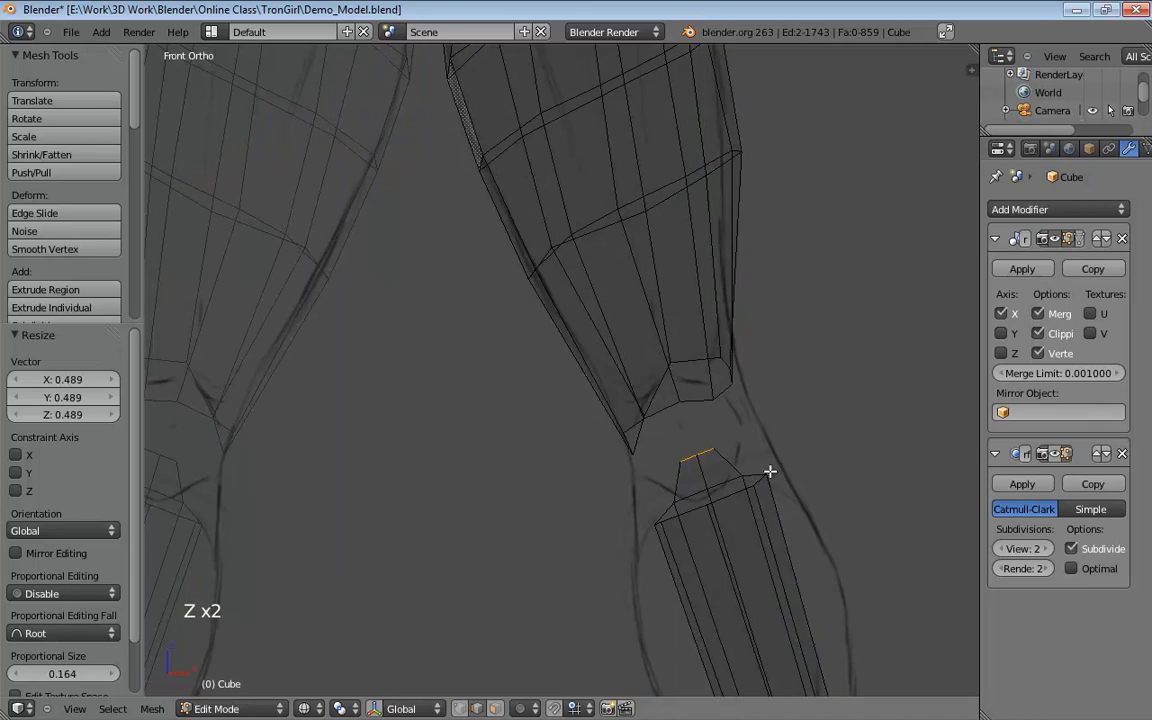
key(ctrl+Tab)
drag(767, 474, 789, 471)
click(758, 485)
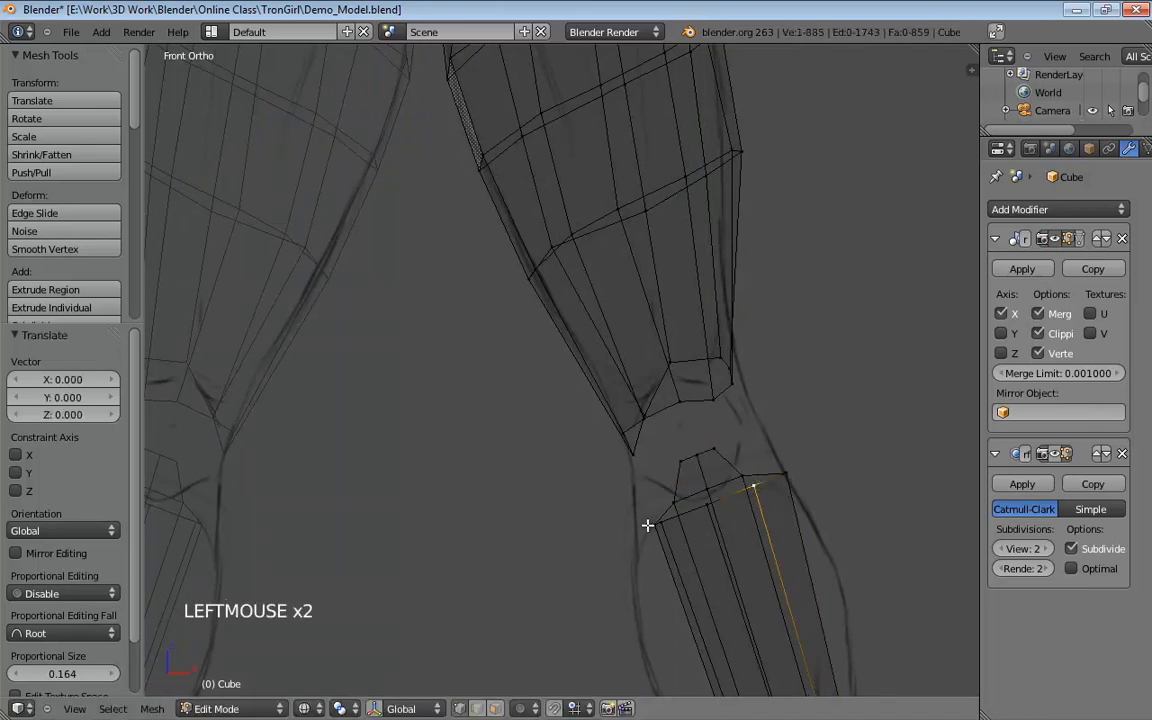
drag(656, 524, 637, 529)
drag(708, 512, 654, 509)
drag(741, 476, 703, 471)
drag(731, 455, 736, 447)
click(732, 455)
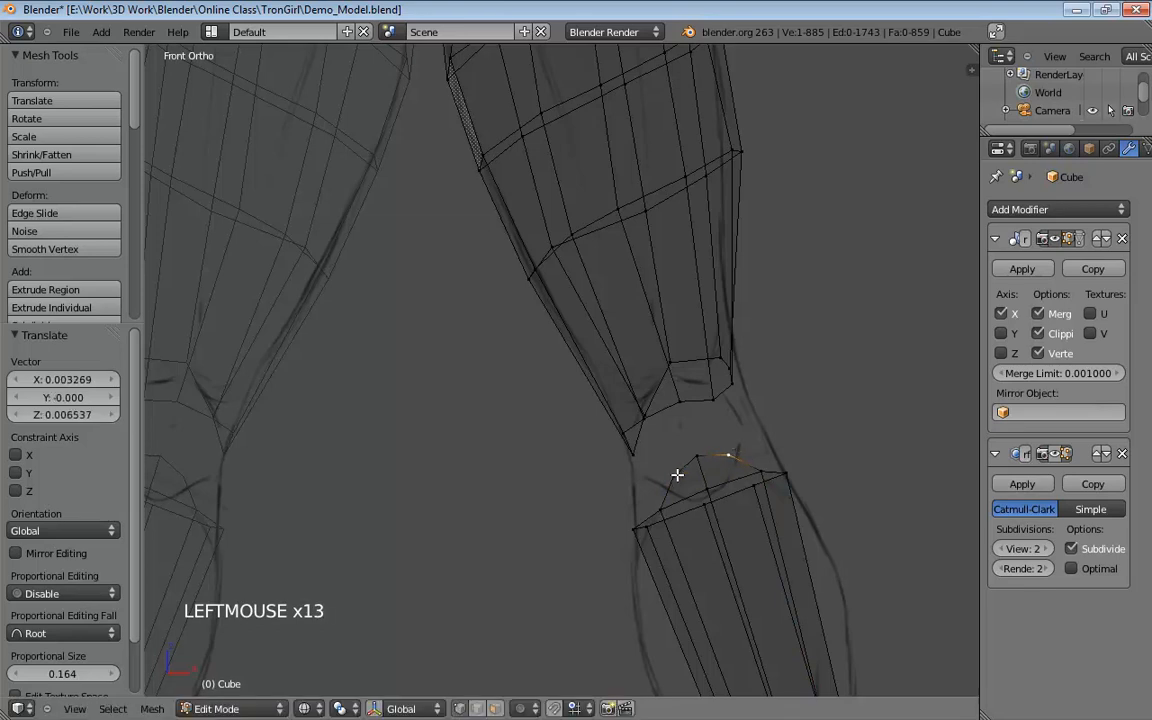
Compare the vertex and edge counts of the thigh's lower opening and the lower leg's upper opening.
middle_drag(671, 478, 496, 454)
alt+click(543, 426)
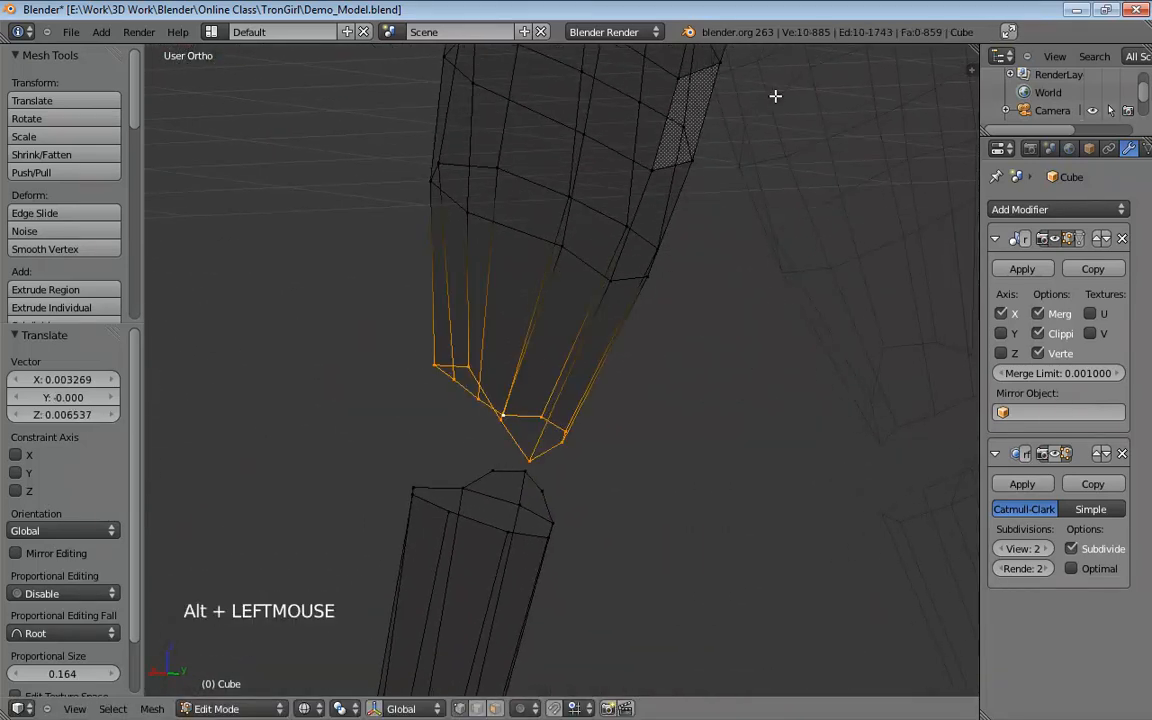
alt+click(481, 480)
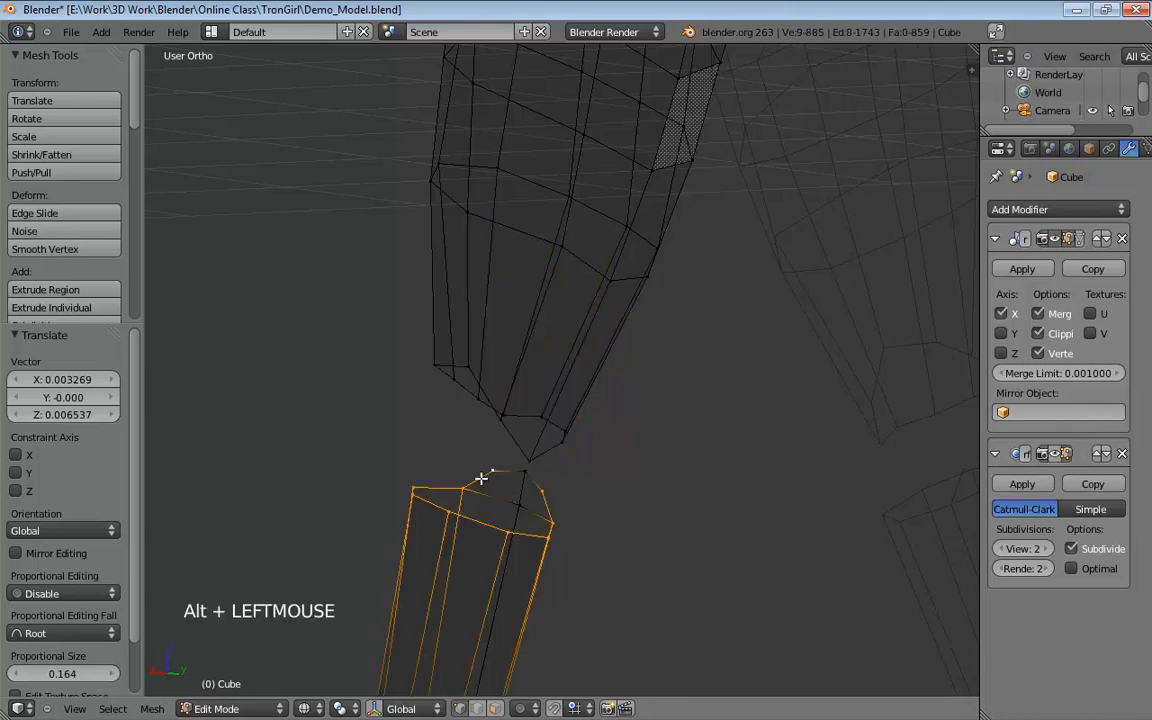
click(505, 474)
shift+click(483, 527)
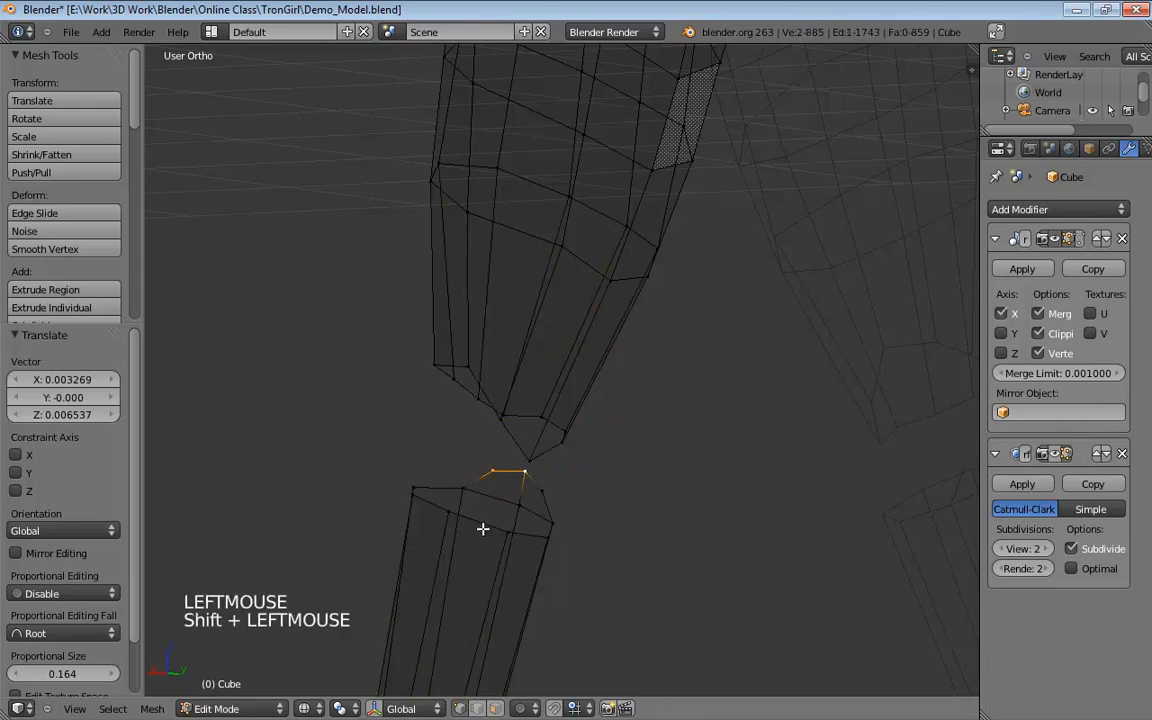
alt+click(550, 519)
middle_drag(550, 519, 458, 501)
key(z)
key(ctrl+Tab)
click(505, 522)
shift+click(490, 505)
shift+click(490, 505)
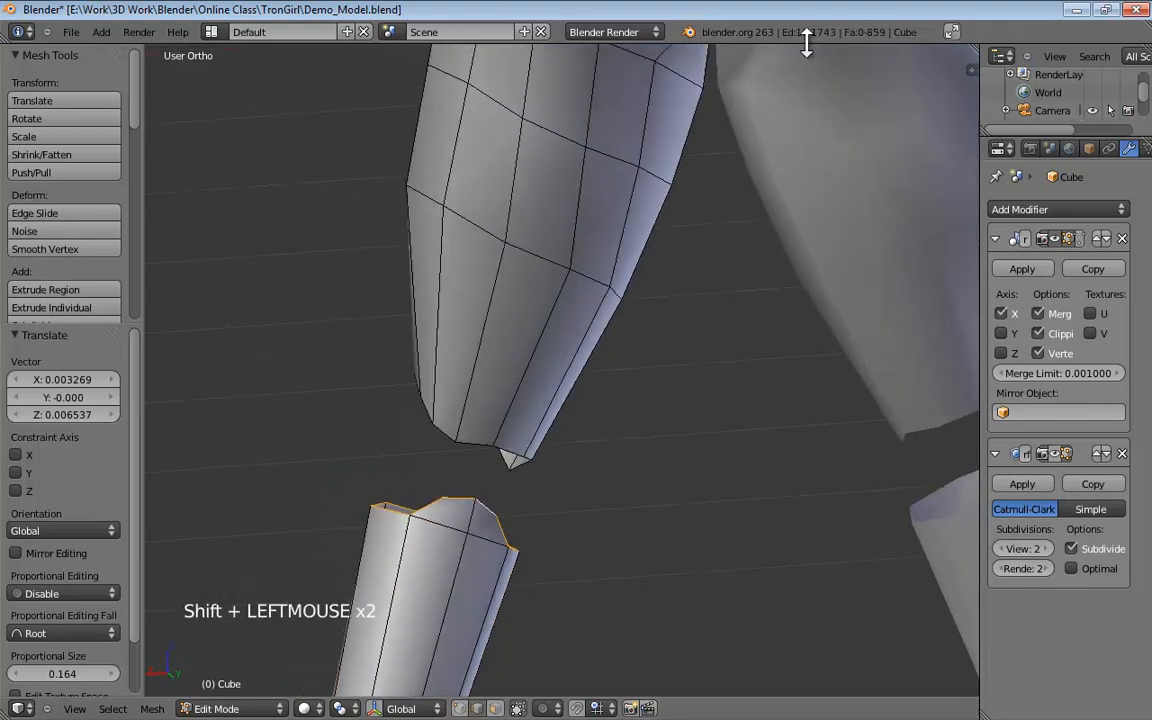
Bridge the back of the knee with three faces between opposite edges of the thigh's lower rim and the lower leg's upper rim.
middle_drag(548, 494, 474, 488)
click(450, 398)
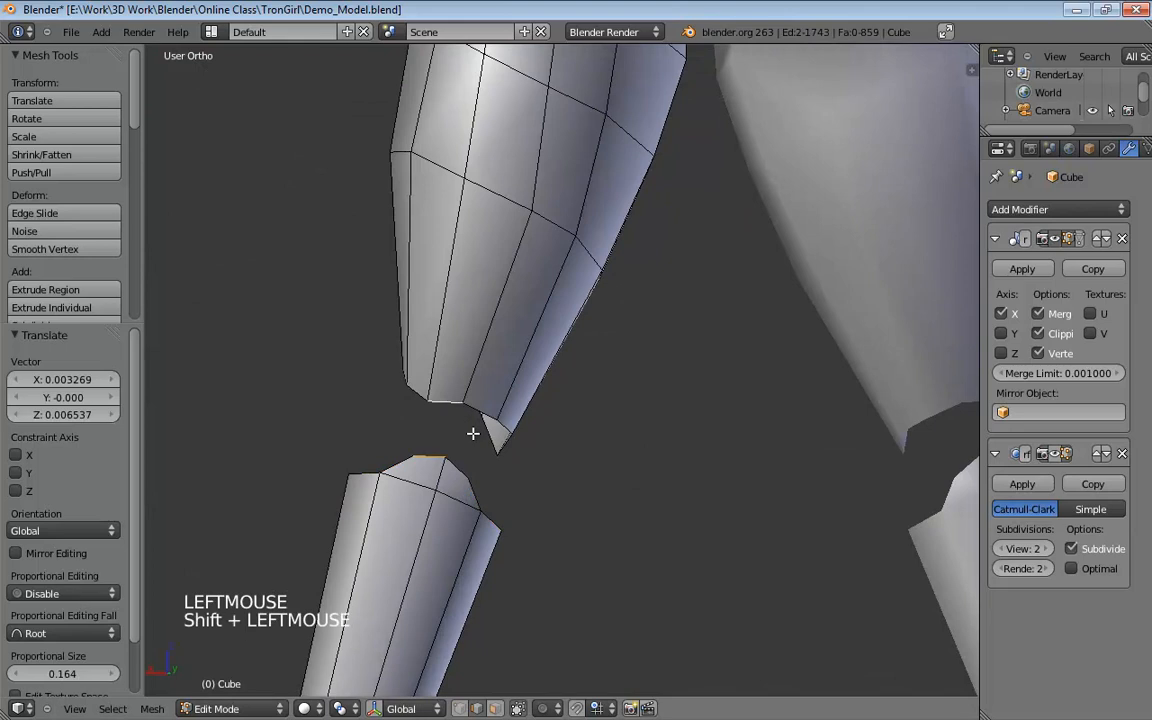
key(f)
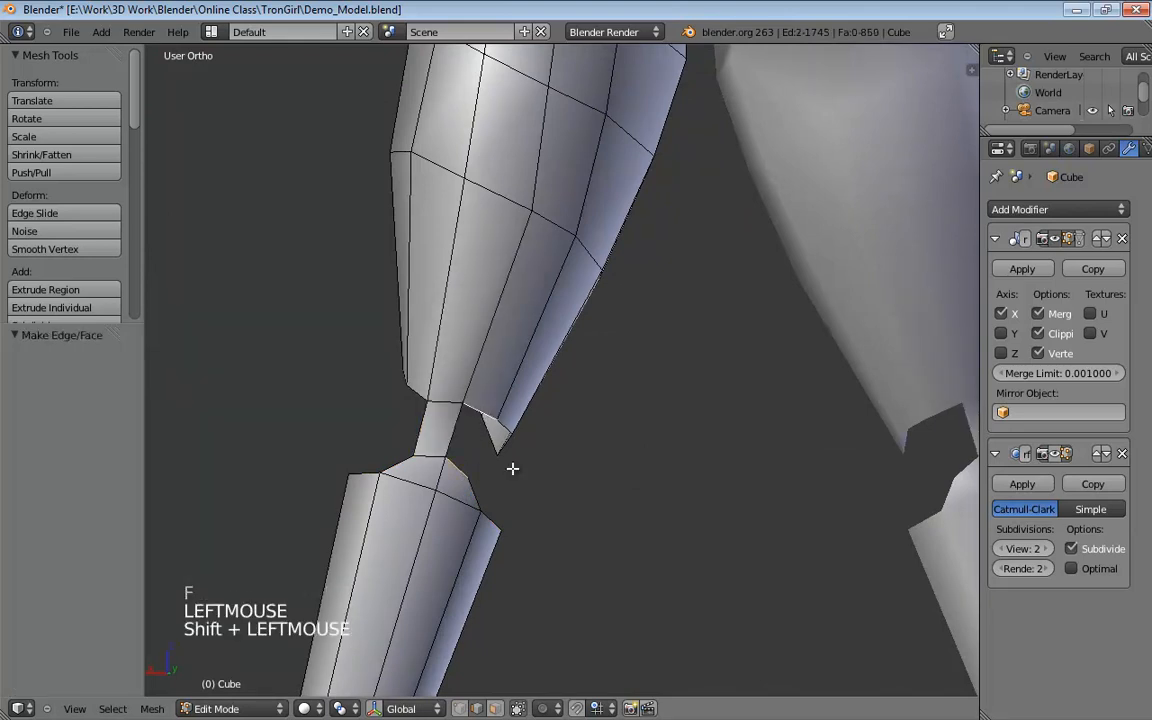
key(f)
click(423, 390)
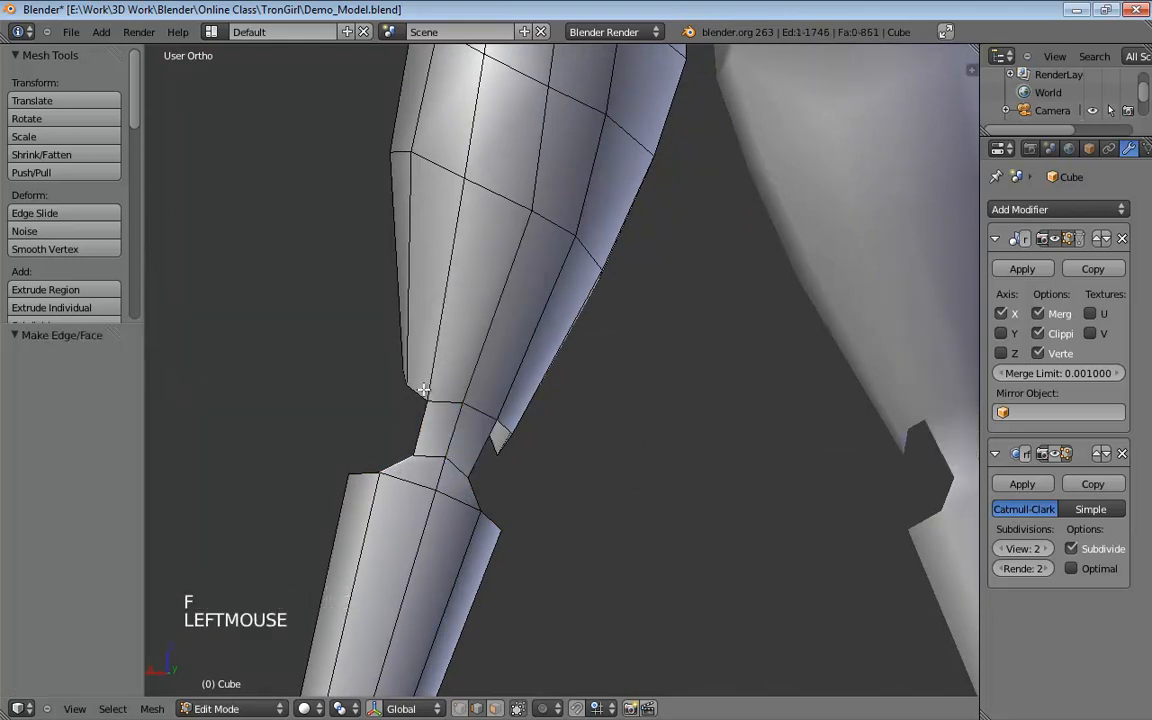
key(f)
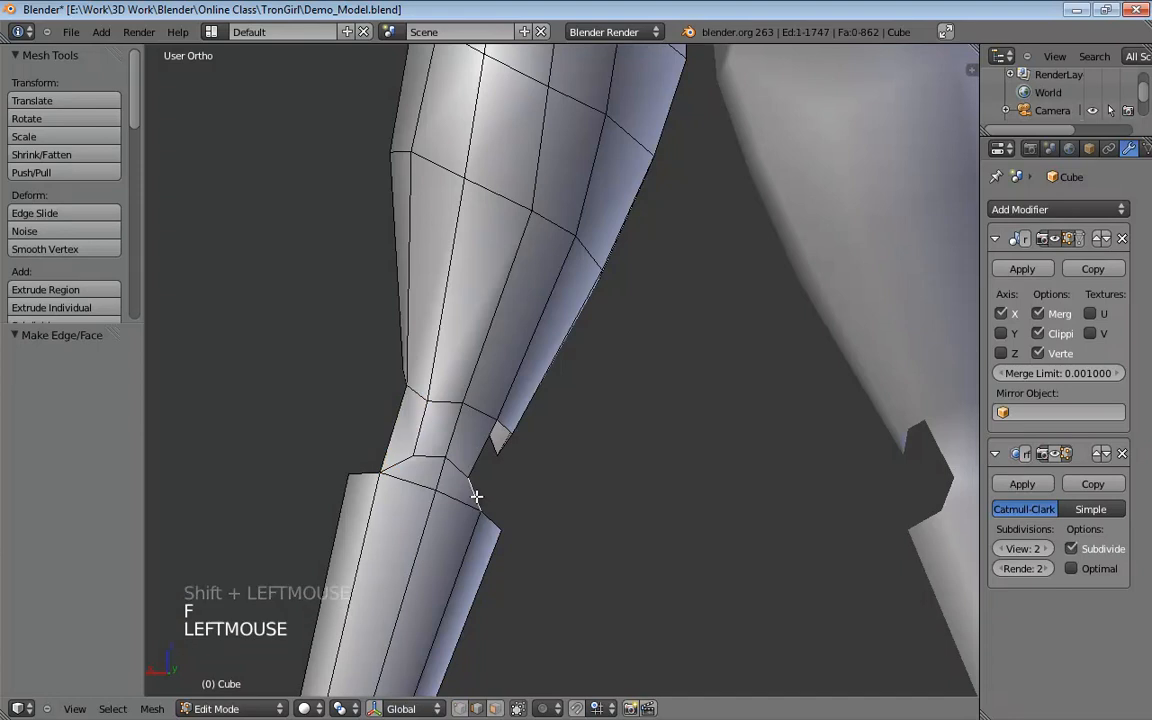
Fill two faces between opposite edges of the thigh's lower rim and the lower leg's upper rim along the inner side of the knee.
shift+click(507, 427)
middle_drag(507, 427, 427, 483)
key(f)
click(427, 483)
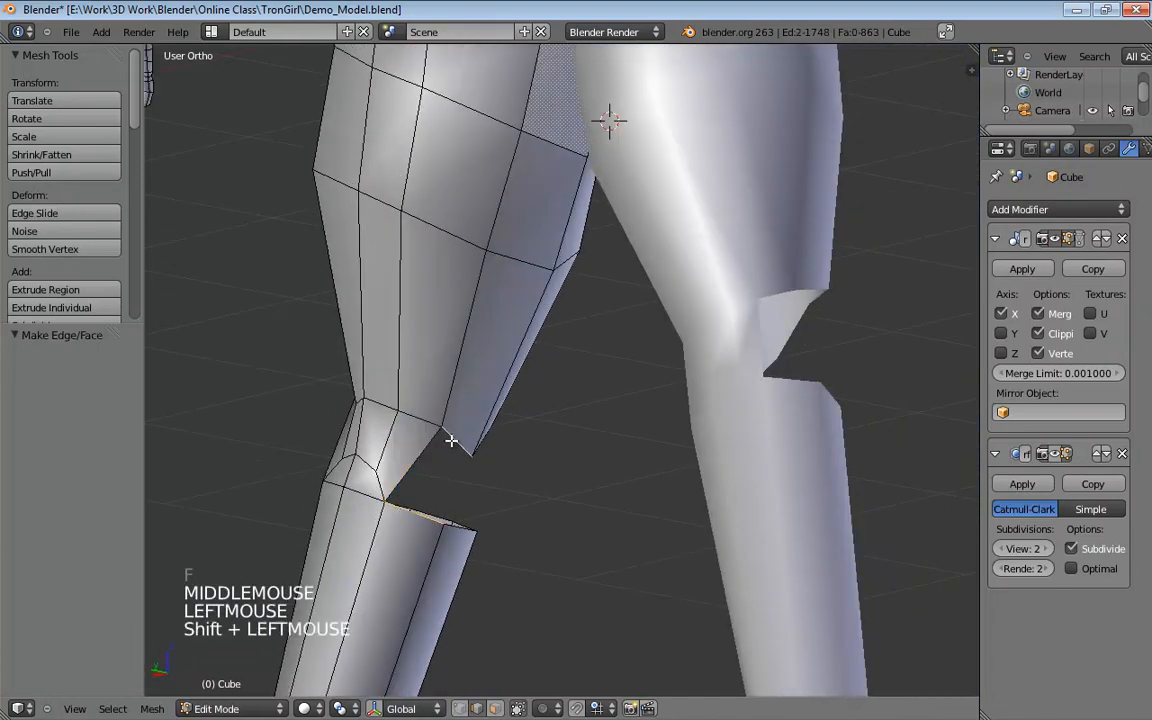
key(f)
middle_drag(497, 451, 552, 513)
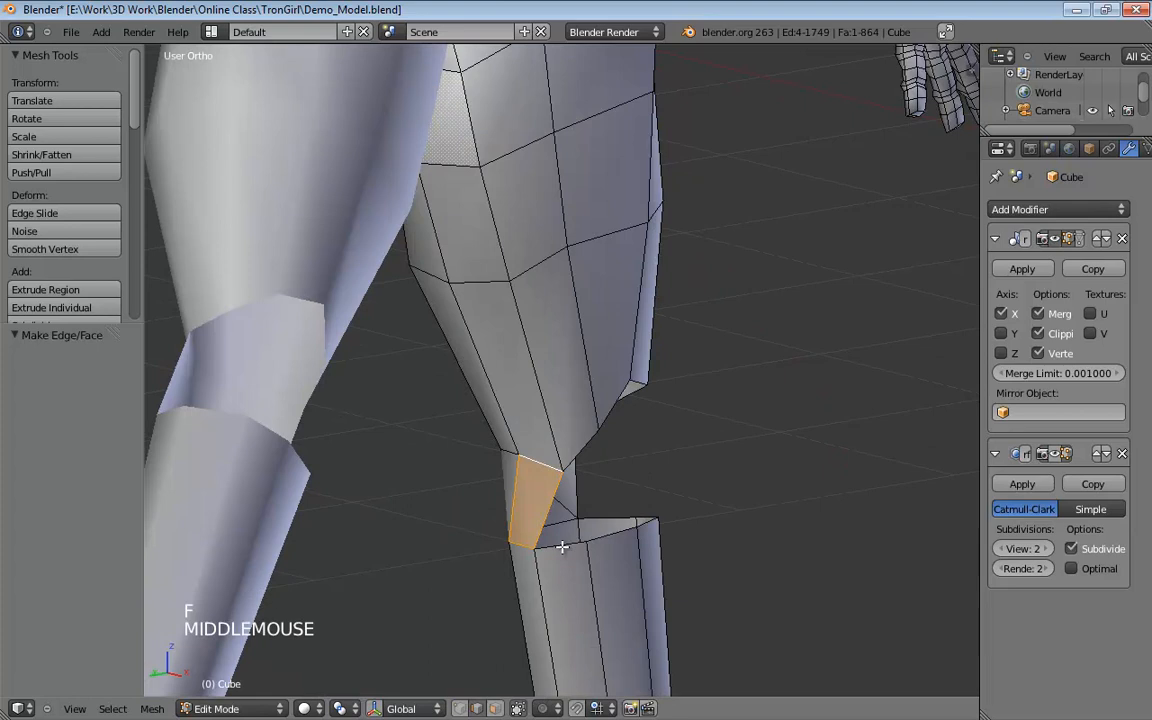
Fill three more faces between the thigh and lower leg rims from the knee's inner side across its front.
click(562, 546)
middle_drag(740, 489, 655, 495)
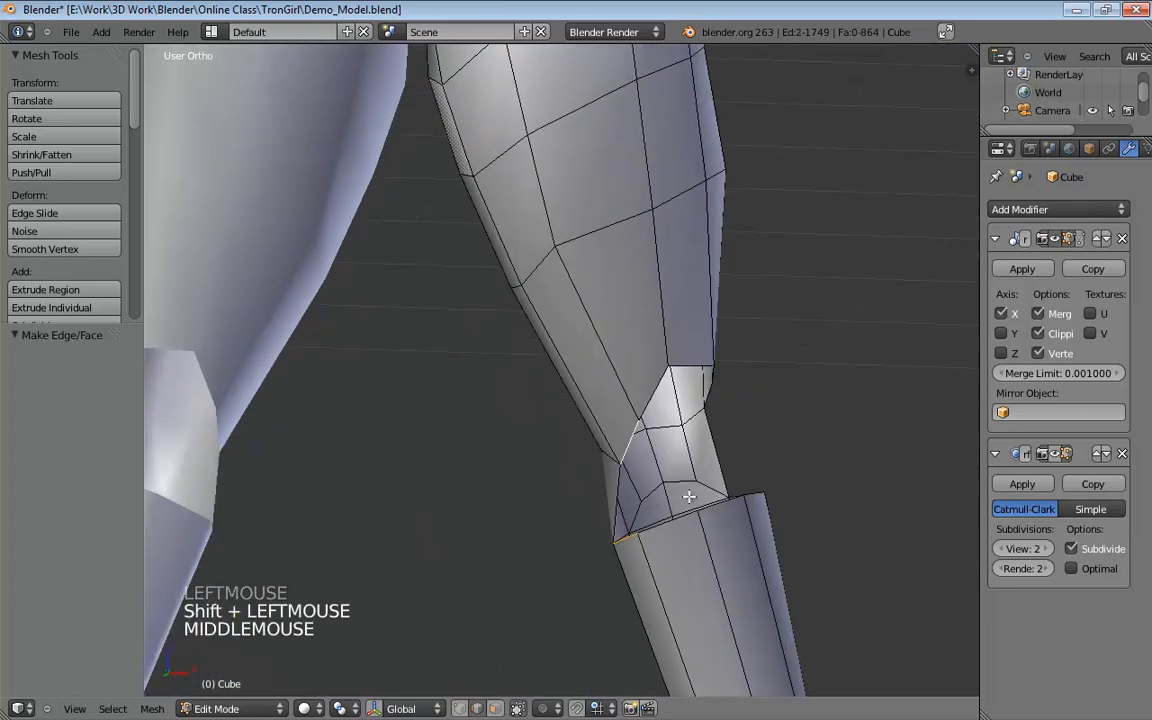
key(f)
click(655, 401)
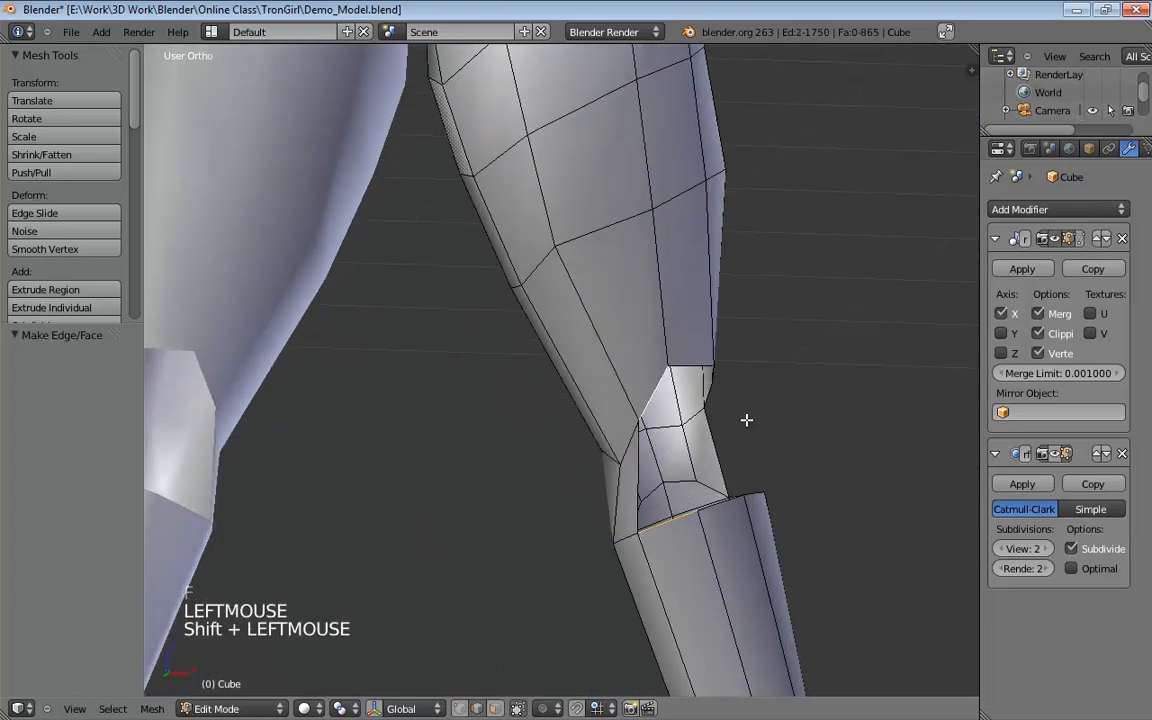
key(f)
middle_drag(750, 428, 735, 494)
click(737, 485)
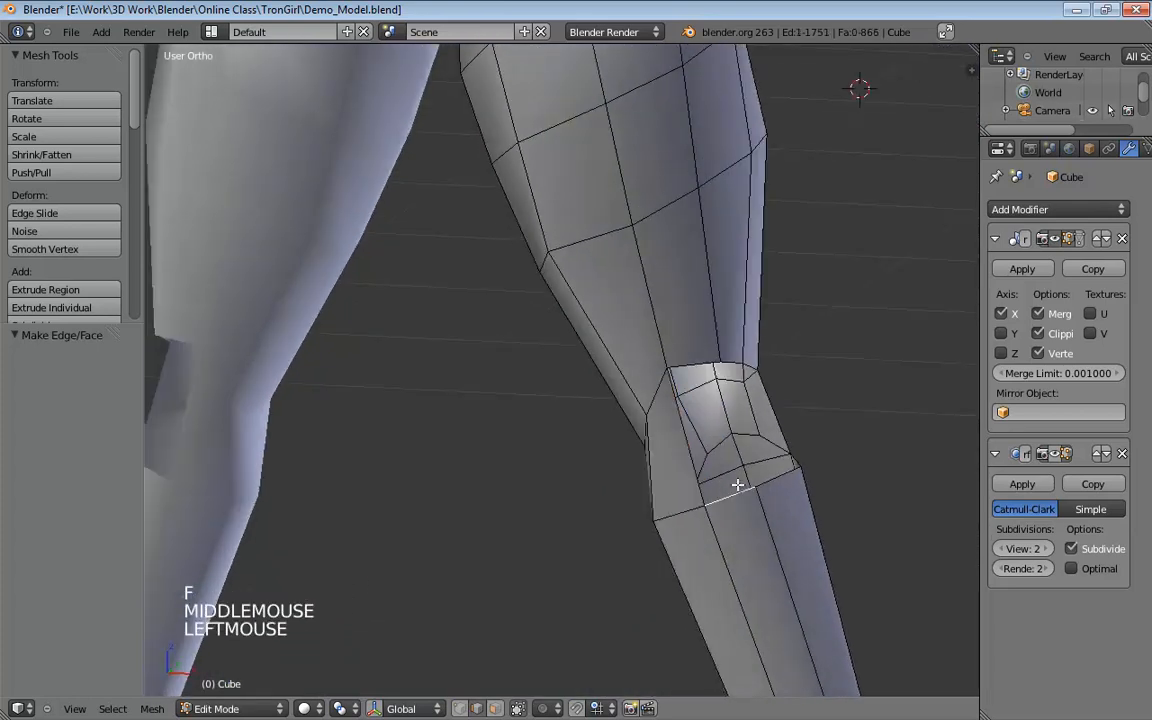
key(f)
Fill the last two faces on the outer side of the knee to close the ring, checking it from several angles.
middle_drag(823, 401, 770, 457)
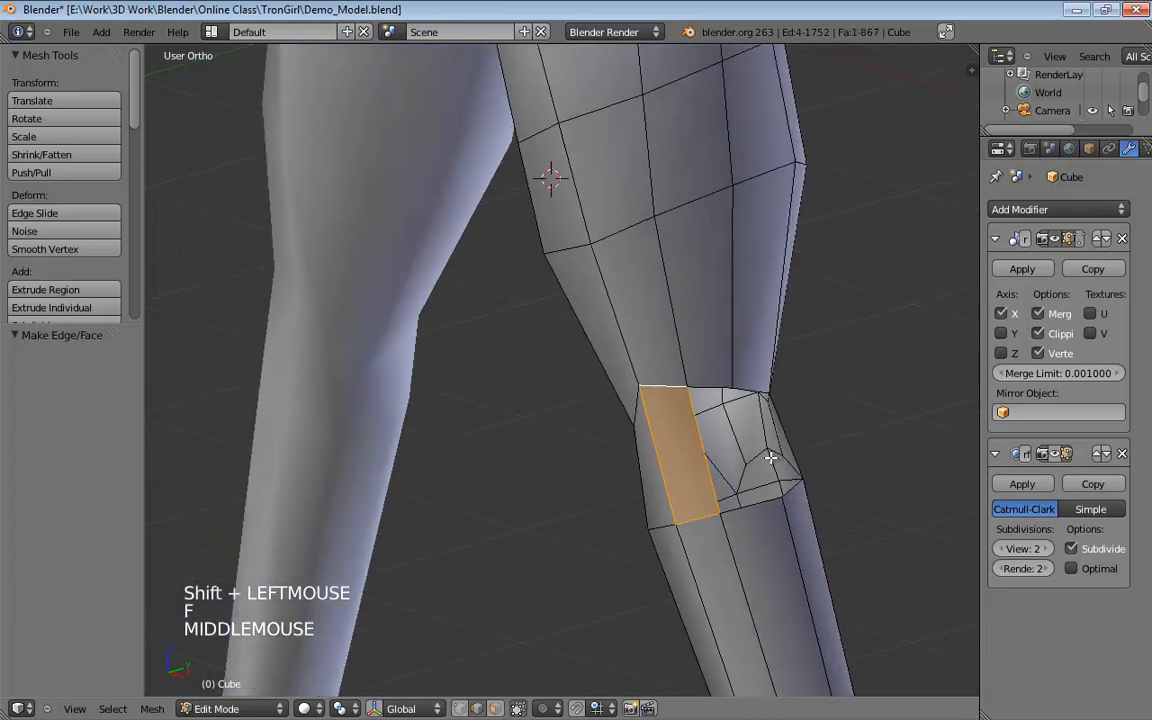
click(750, 505)
key(f)
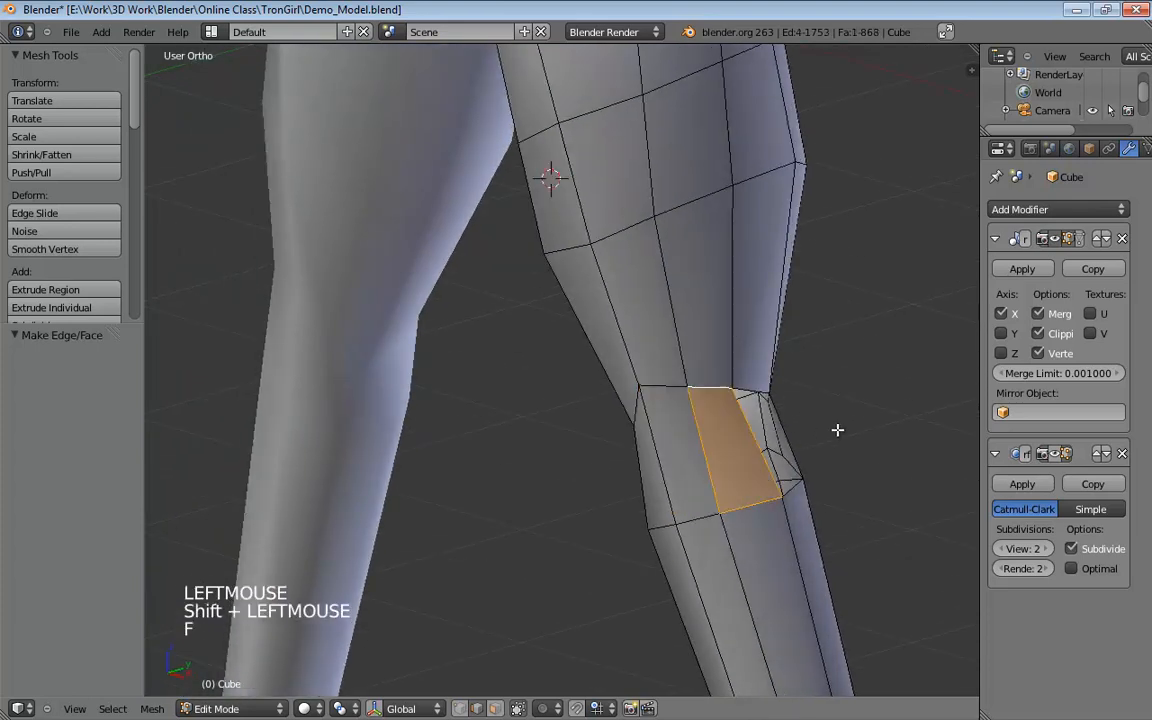
middle_drag(836, 429, 686, 524)
click(692, 434)
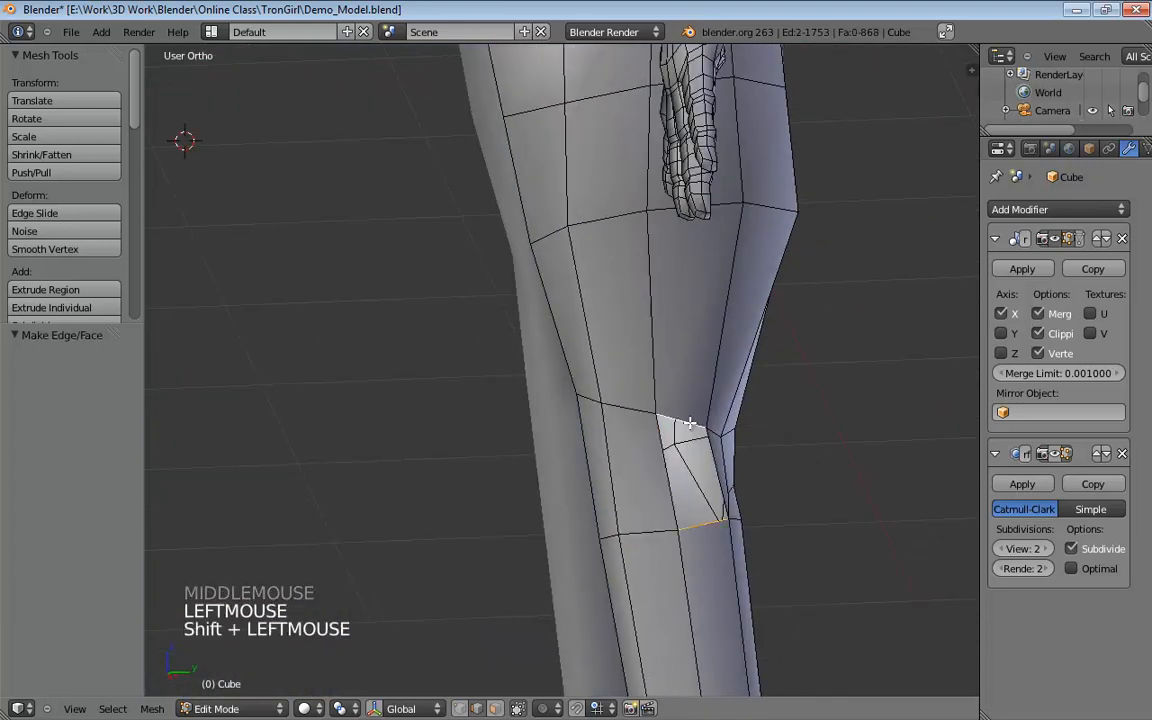
key(f)
middle_drag(689, 423, 609, 406)
scroll(537, 408, down, 2)
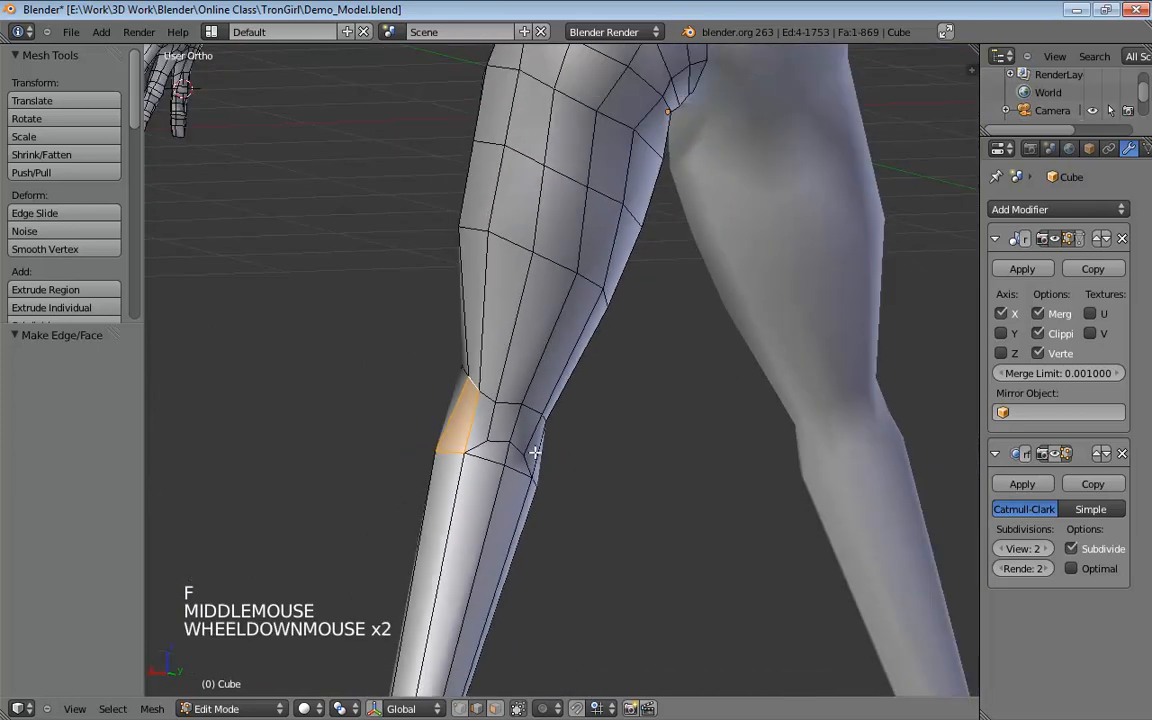
middle_drag(535, 452, 504, 460)
scroll(504, 462, down, 1)
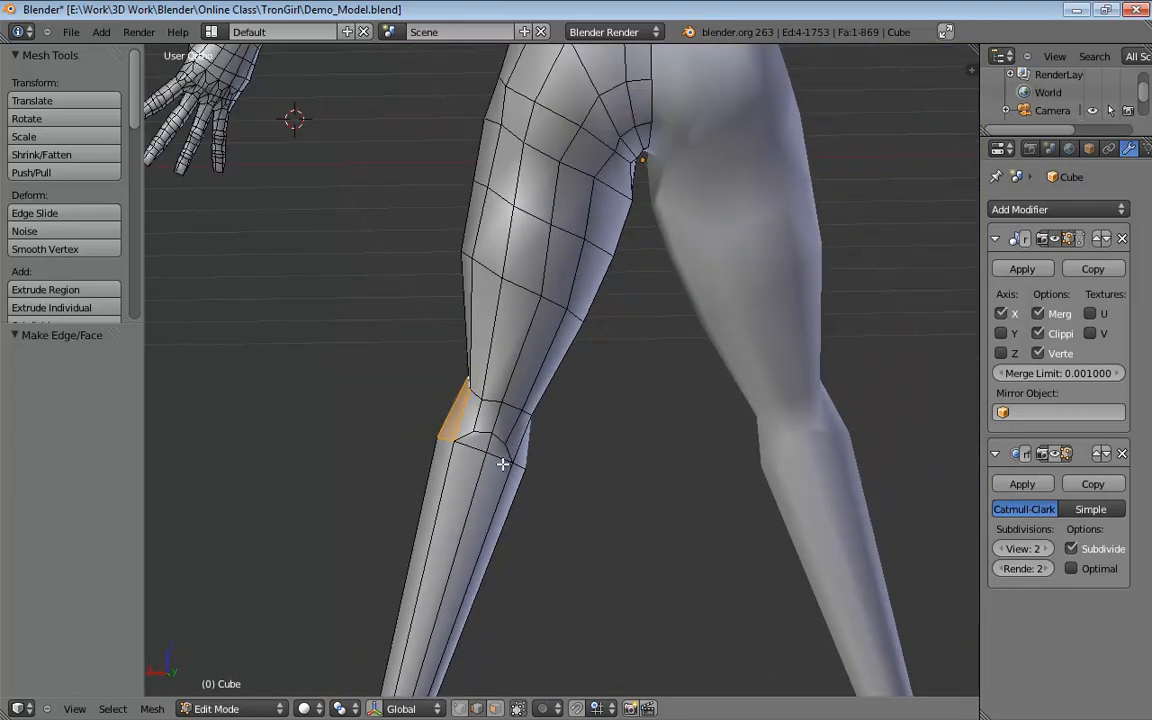
middle_drag(503, 463, 705, 479)
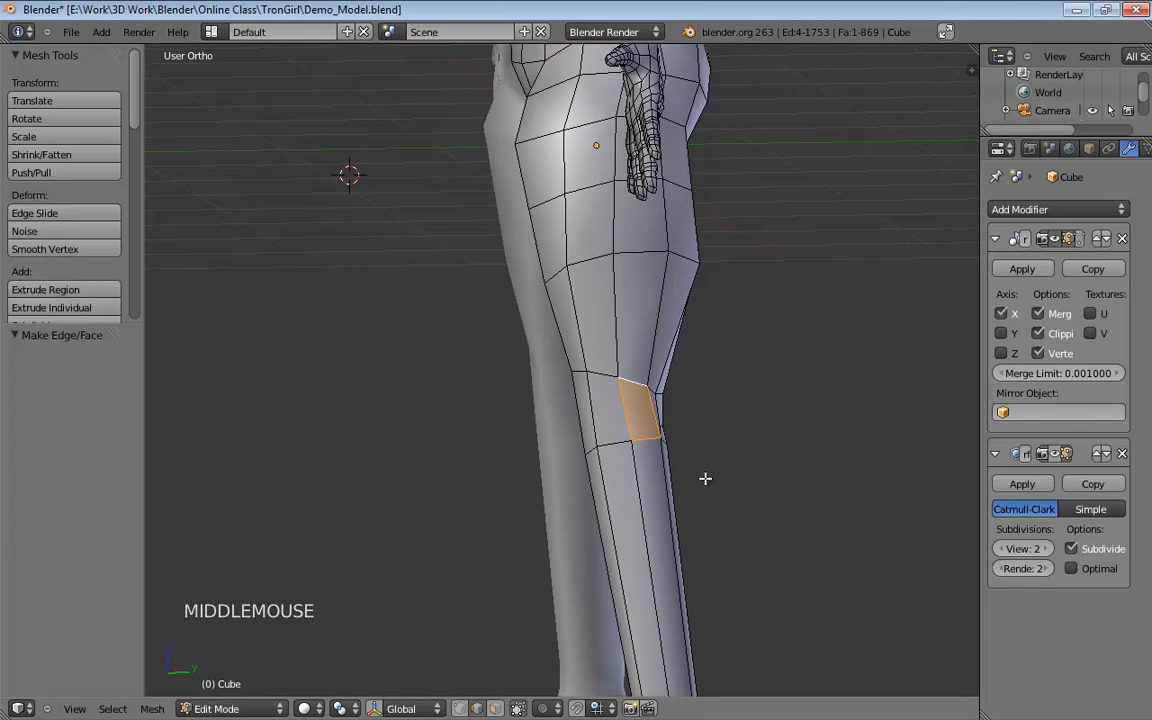
In side wireframe view with vertex selection, move the lower leg's top rim vertices to fit the reference outline below the knee.
key(KP_3)
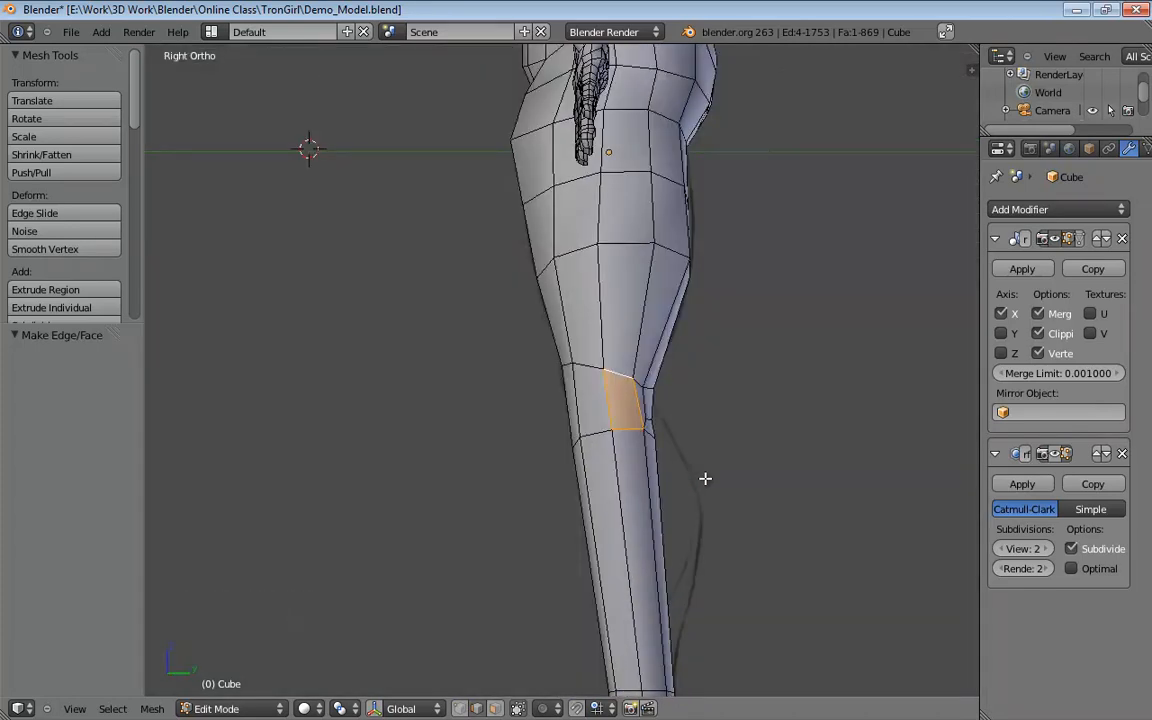
key(z)
shift+middle_drag(666, 465, 656, 442)
scroll(640, 452, up, 4)
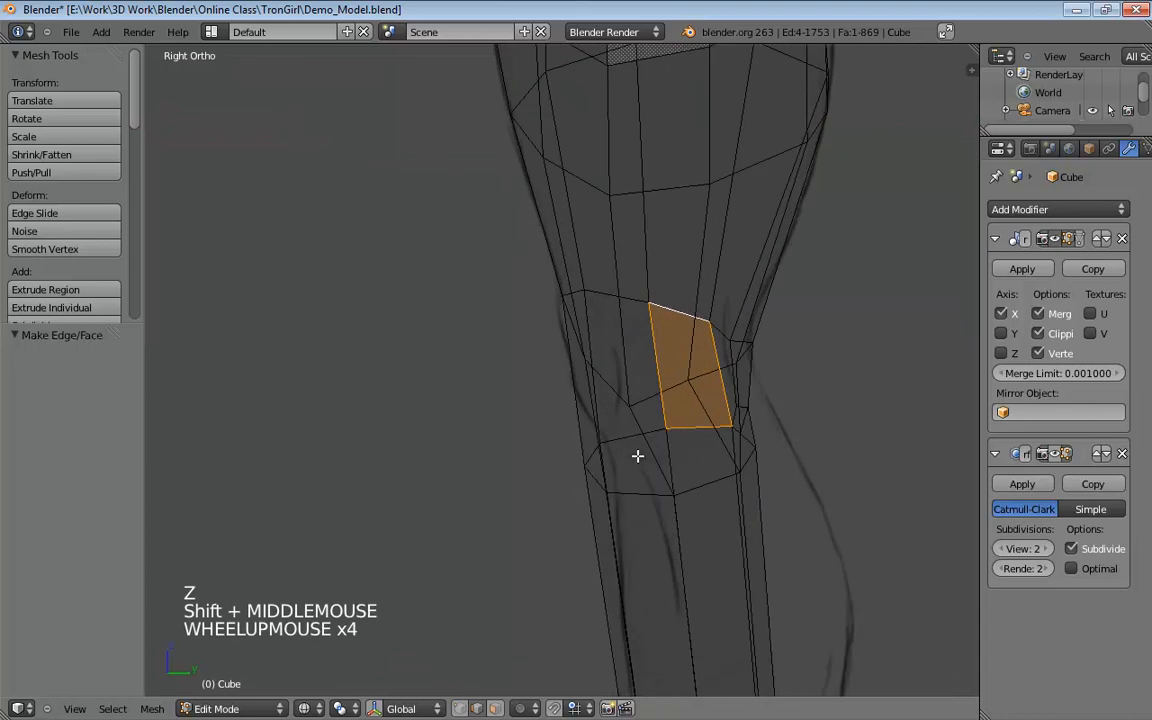
key(ctrl+Tab)
click(576, 456)
drag(587, 469, 610, 457)
drag(611, 445, 670, 426)
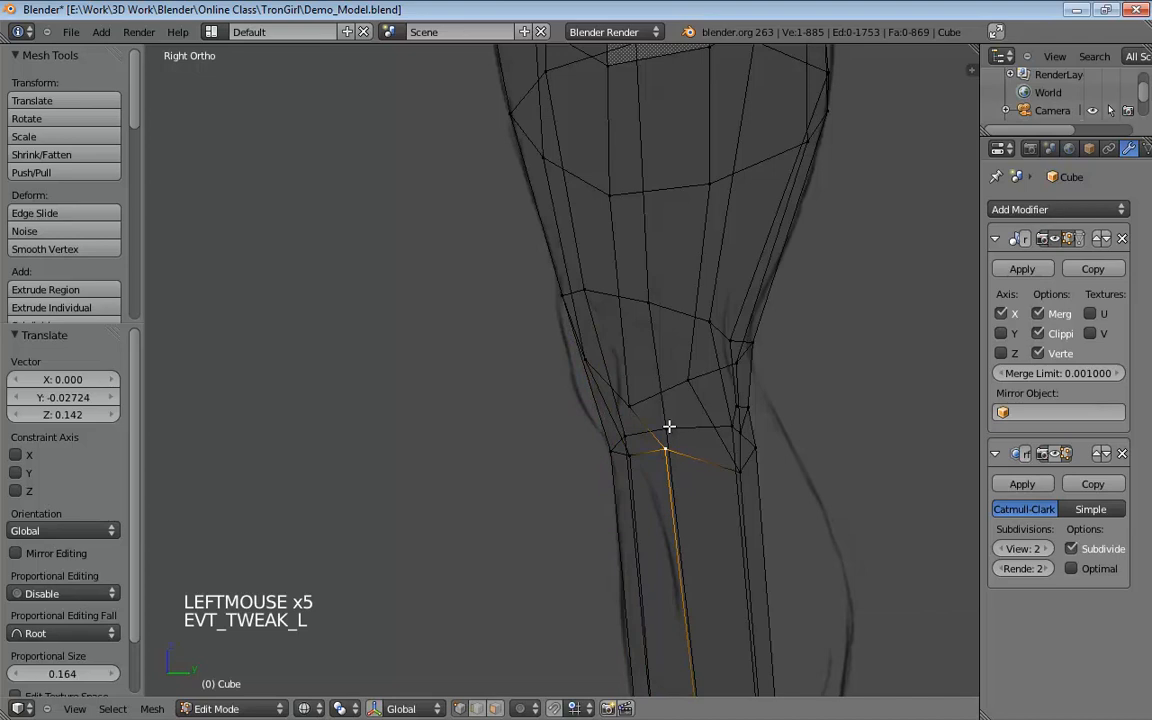
click(669, 429)
drag(742, 469, 738, 441)
In solid view, raise the vertices at the back of the knee and adjust the neighbouring inner-side rim vertices.
middle_drag(845, 408, 645, 430)
middle_drag(531, 433, 404, 458)
key(z)
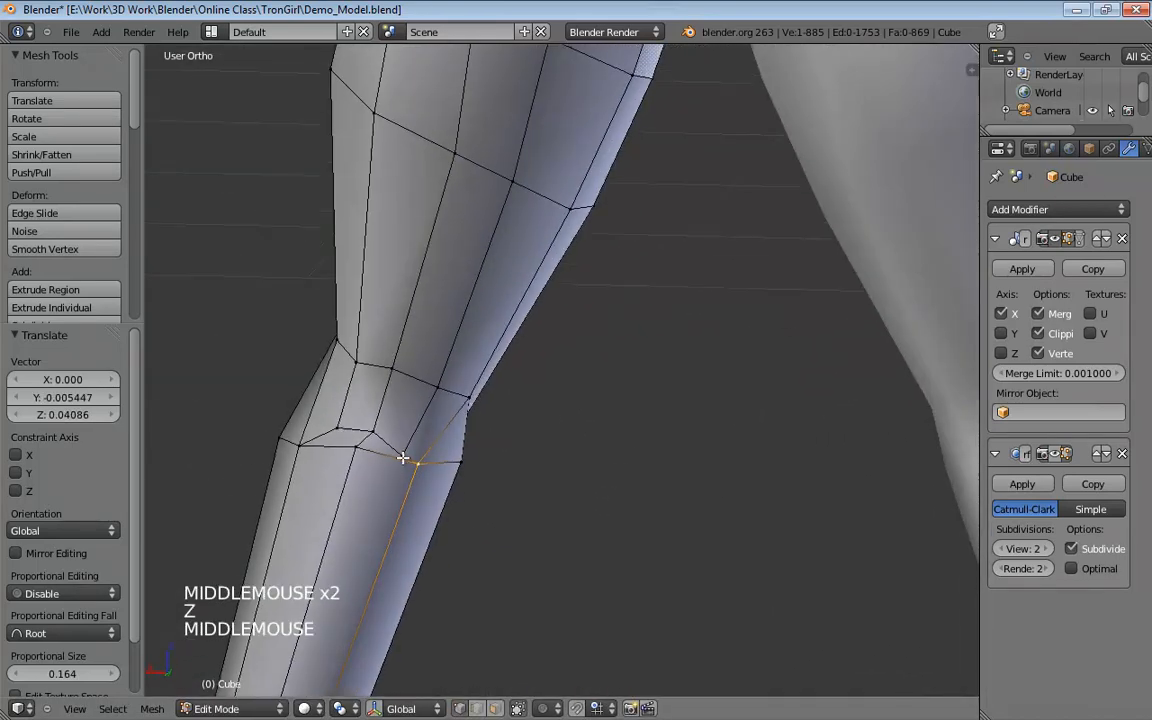
drag(404, 458, 381, 404)
drag(373, 449, 345, 395)
middle_drag(432, 427, 366, 389)
drag(374, 408, 373, 386)
middle_drag(373, 386, 302, 395)
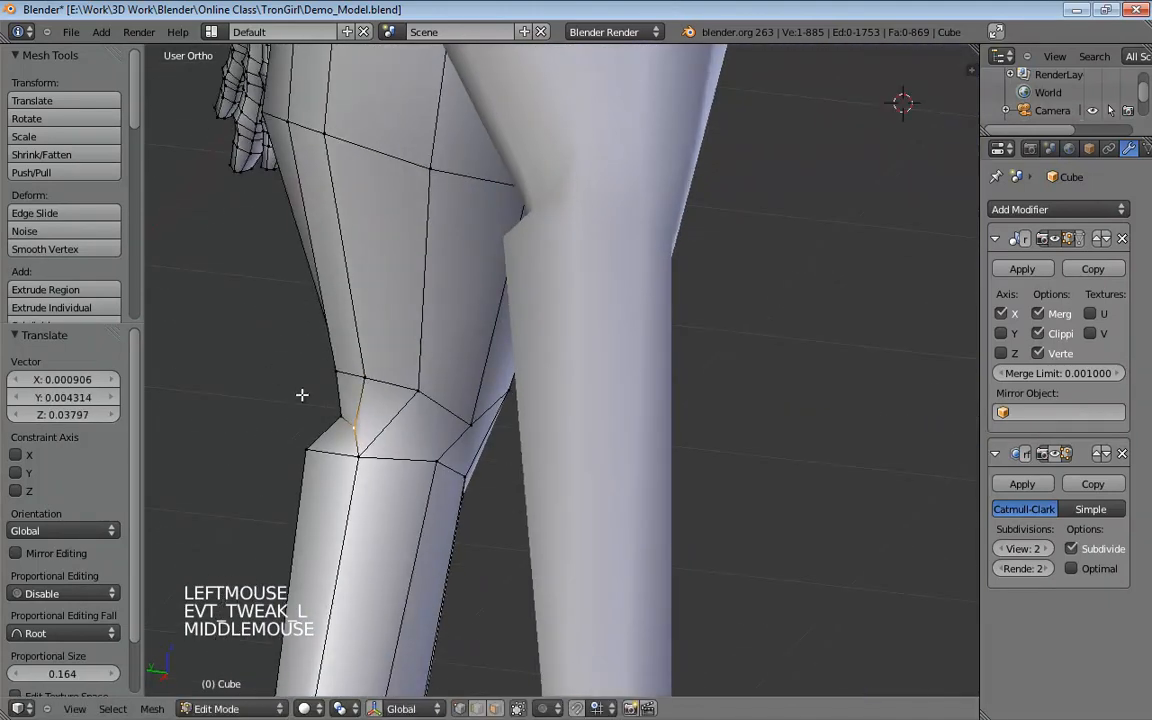
mouse_move(368, 452)
mouse_down()
mouse_move(390, 449)
mouse_move(344, 421)
mouse_move(373, 460)
mouse_up()
middle_drag(350, 440, 550, 494)
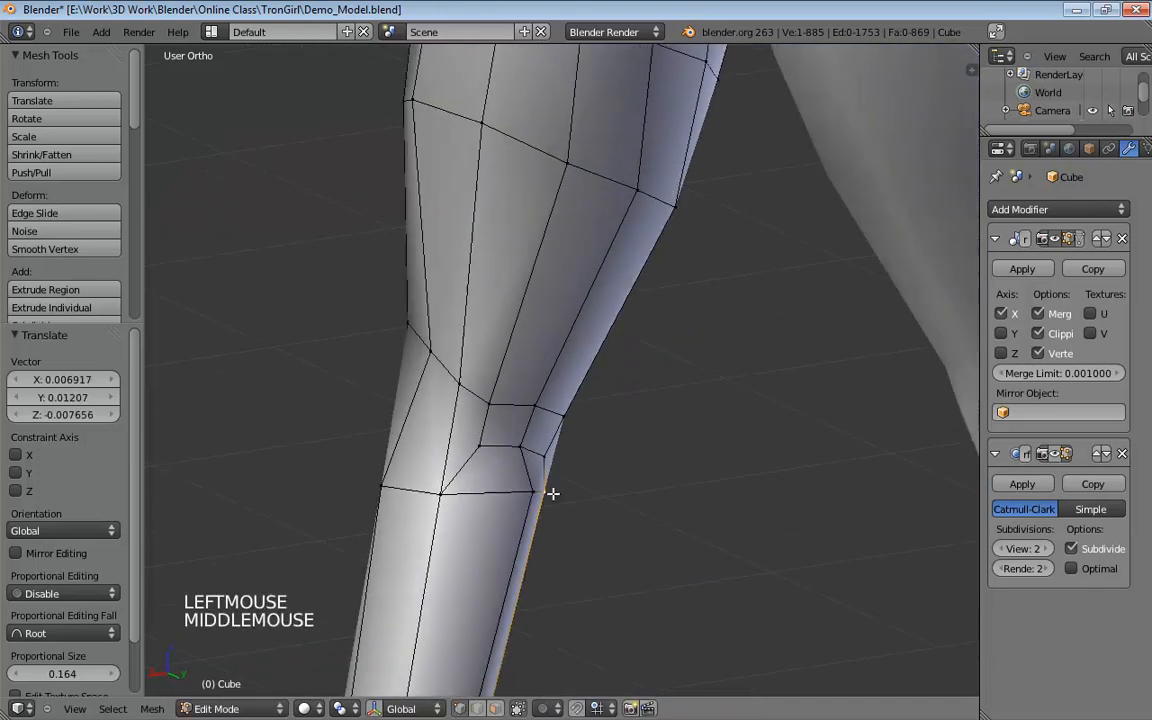
Reposition the extruded back-of-knee vertices and the lower leg's outer rim vertices to even out the knee's shape.
click(487, 444)
drag(487, 444, 500, 406)
middle_drag(498, 408, 565, 415)
click(574, 462)
middle_drag(581, 460, 626, 472)
drag(626, 472, 630, 466)
middle_drag(630, 466, 696, 441)
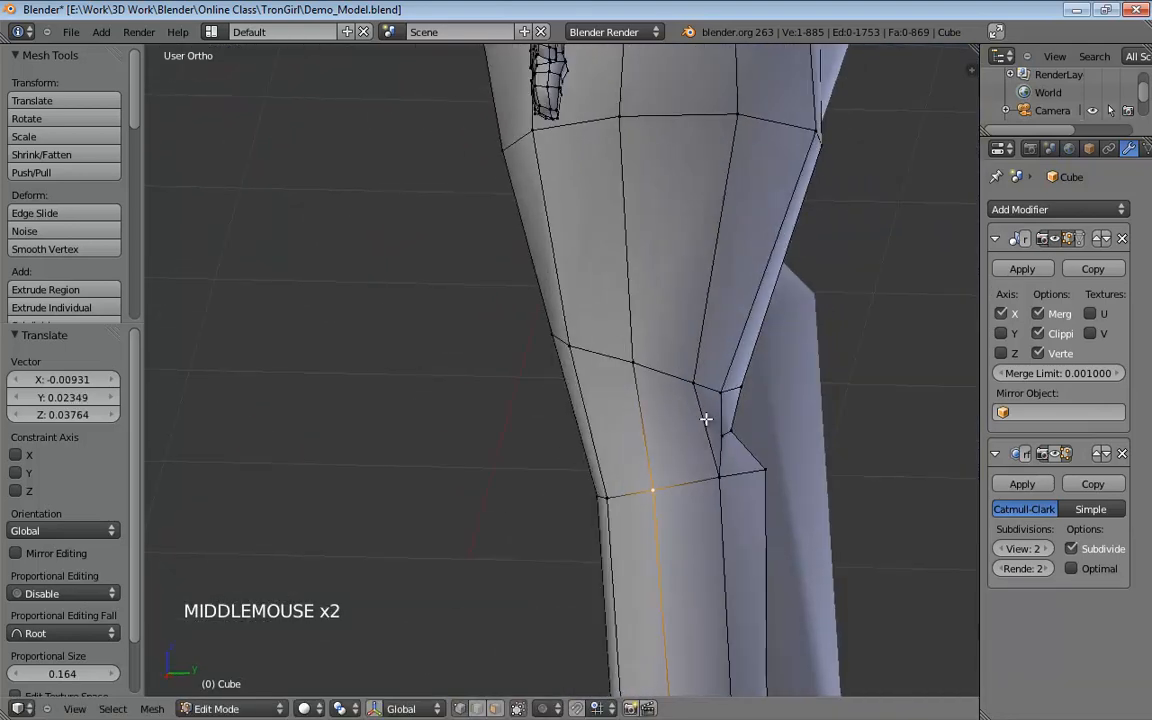
Add a centred edge loop around the knee between the thigh and lower leg rims.
key(ctrl+r)
click(696, 411)
right_click(697, 426)
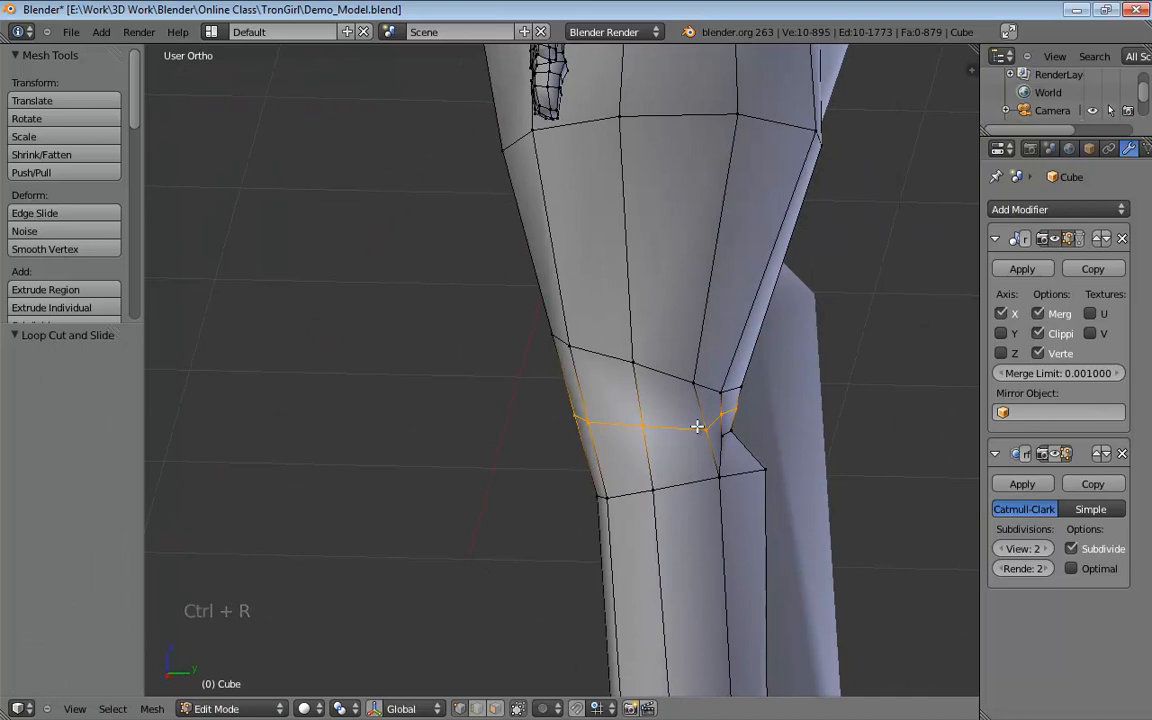
In side wireframe view, move the new loop's front vertices to follow the reference's kneecap outline.
key(KP_5)
key(KP_3)
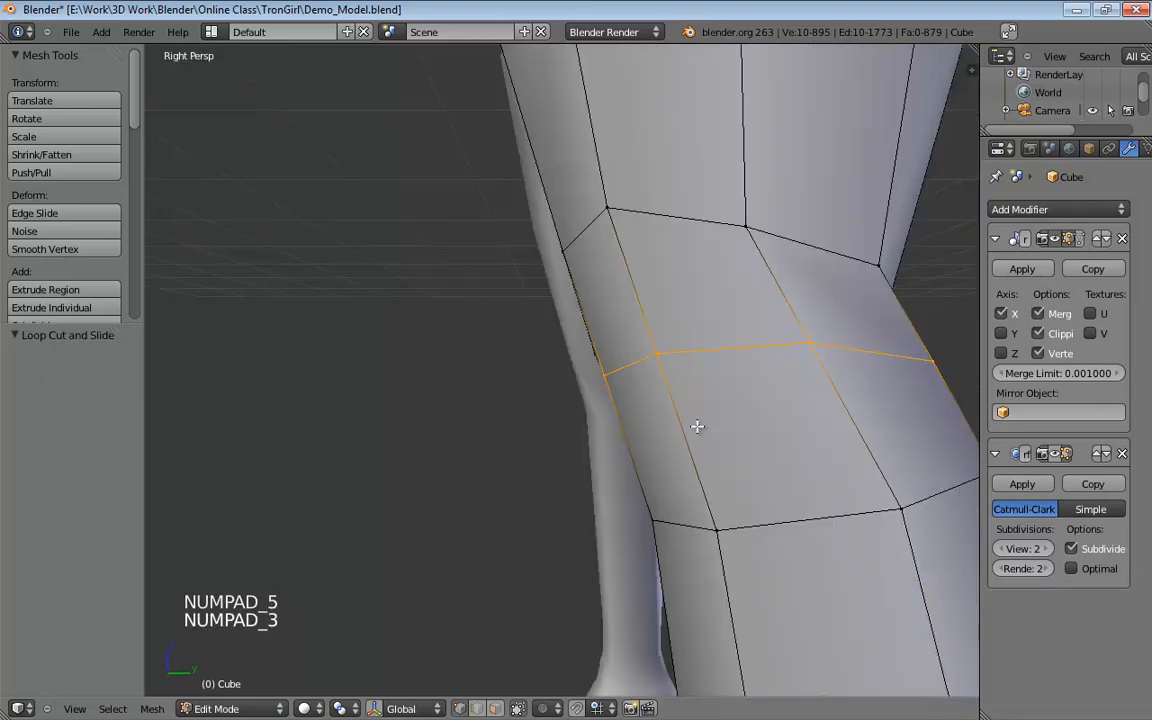
key(KP_5)
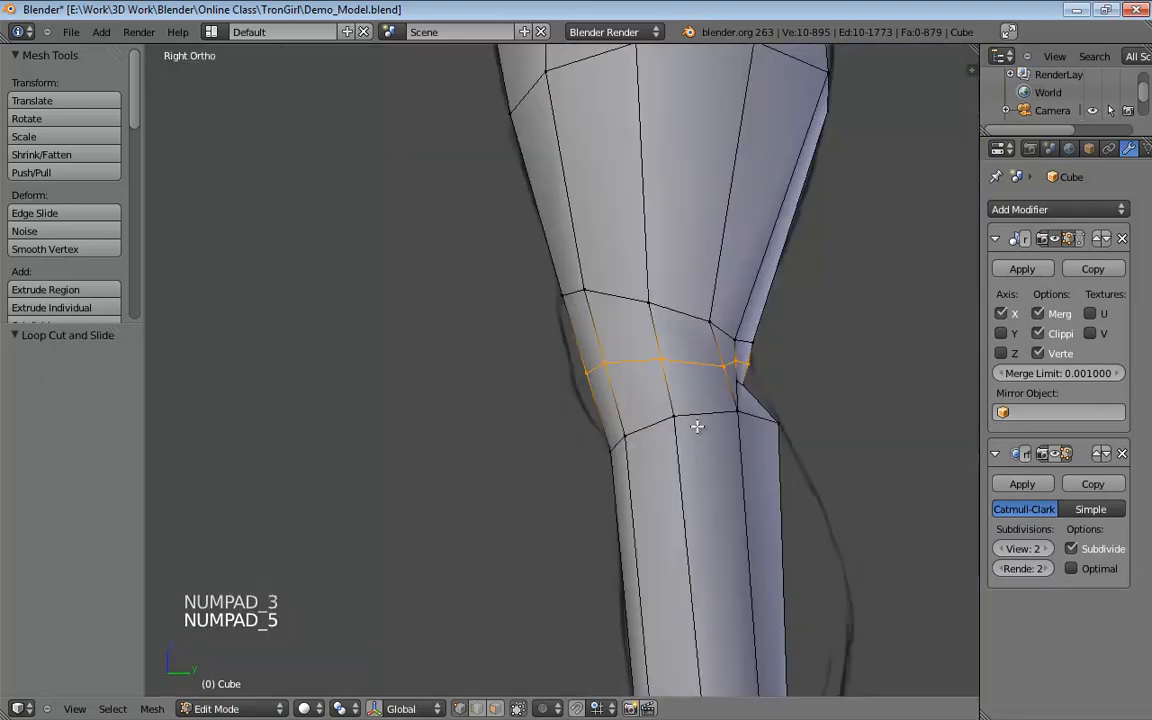
key(z)
click(603, 365)
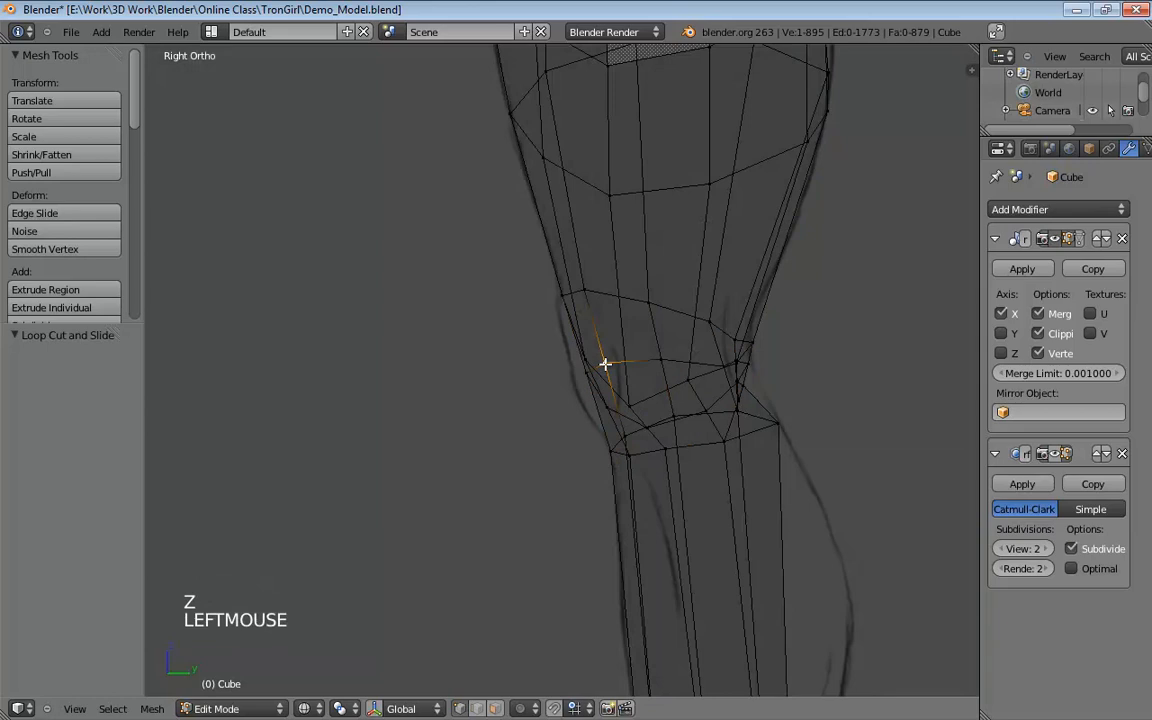
drag(584, 371, 640, 392)
drag(627, 388, 625, 370)
Adjust the knee vertices around the front and inner side in wireframe to round out the joint.
middle_drag(646, 407, 737, 423)
drag(483, 375, 476, 392)
drag(514, 377, 510, 381)
middle_drag(632, 358, 497, 365)
drag(497, 365, 540, 342)
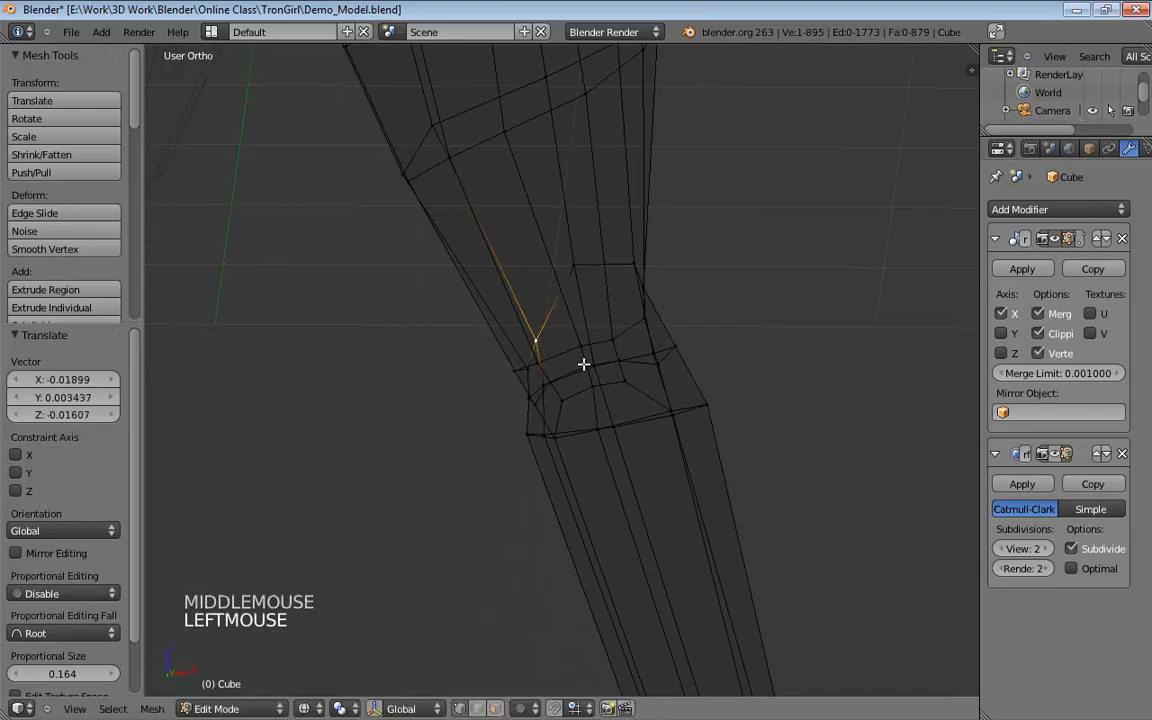
Return to solid shading and shift the vertices on the front of the knee to space the kneecap loop evenly.
middle_drag(586, 363, 626, 350)
key(z)
drag(599, 365, 655, 353)
middle_drag(656, 350, 633, 273)
middle_drag(623, 306, 658, 302)
drag(574, 367, 585, 364)
middle_drag(587, 372, 611, 428)
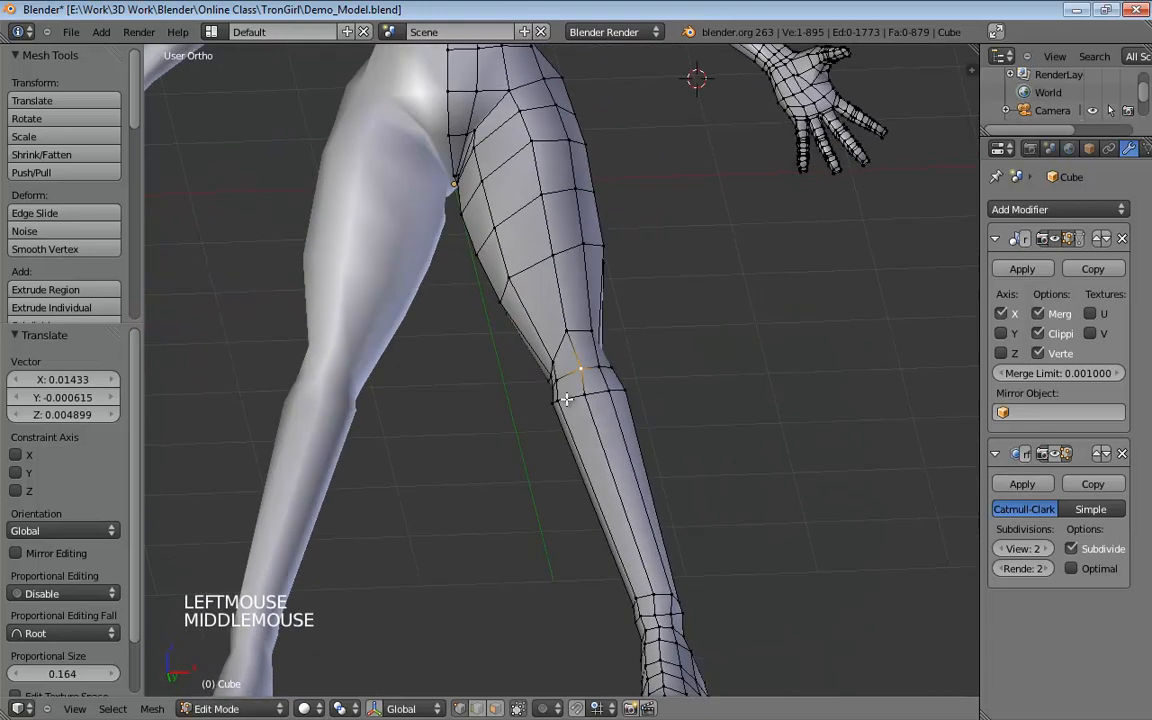
Move the inner vertices of the lower leg's rim and the kneecap vertices outward to refine the front knee contour.
drag(566, 401, 586, 398)
middle_drag(562, 375, 563, 393)
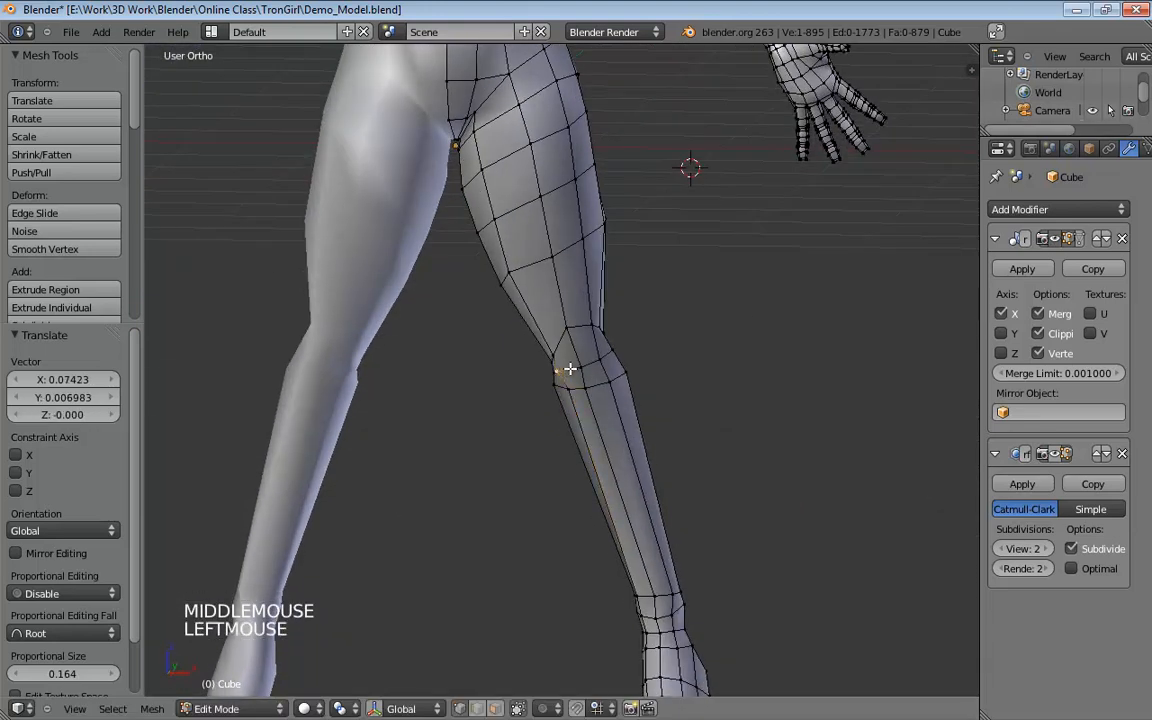
drag(569, 369, 580, 368)
scroll(602, 334, up, 4)
middle_drag(597, 352, 586, 443)
drag(585, 440, 644, 408)
middle_drag(644, 404, 648, 346)
drag(638, 343, 646, 336)
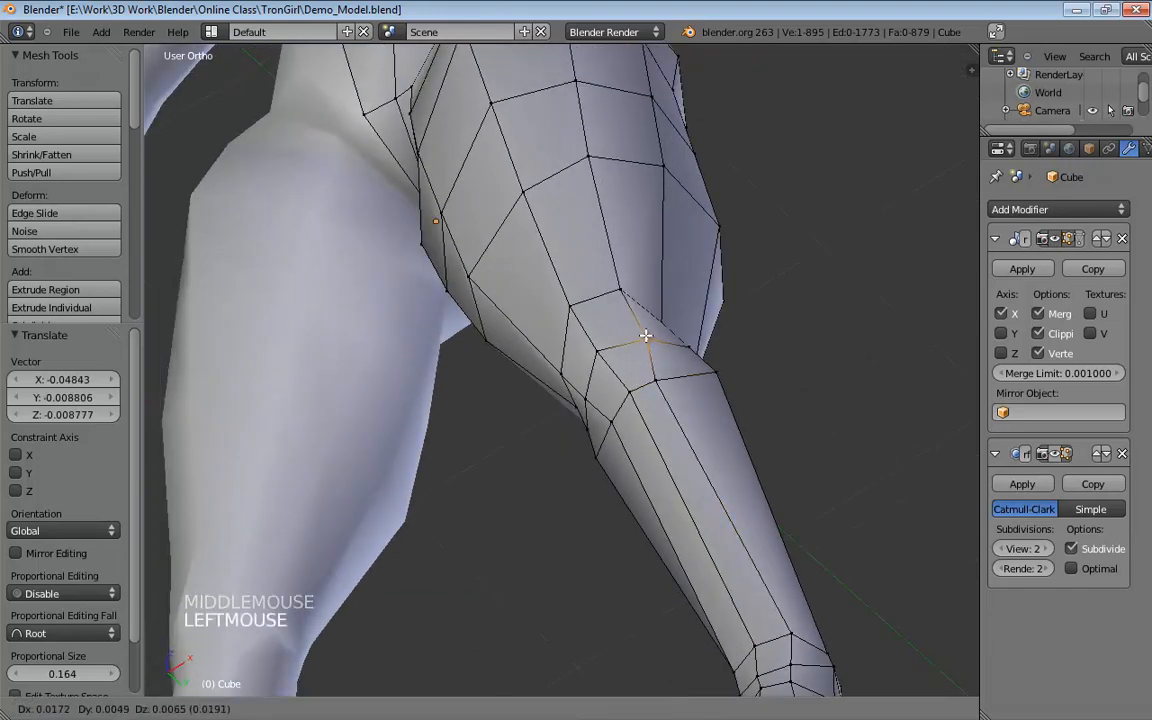
click(646, 336)
Pull in the outer and rear vertices of the thigh rim, lower leg rim and middle loop to smooth the outer knee.
middle_drag(646, 336, 501, 322)
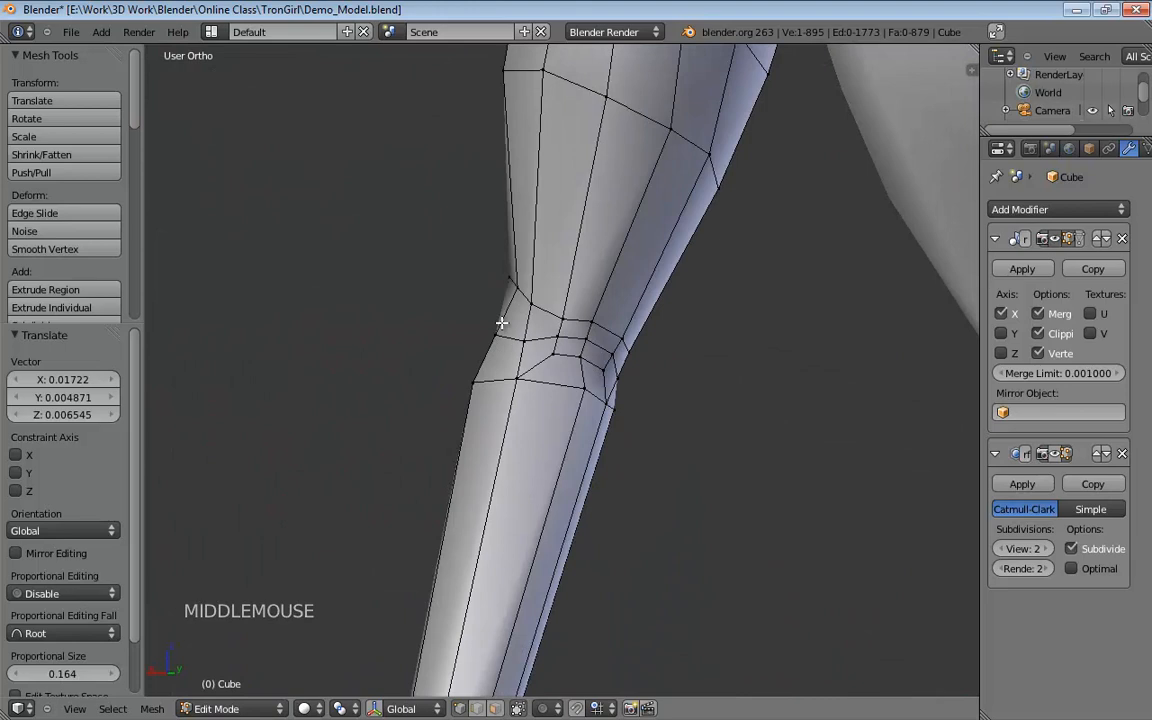
drag(518, 286, 509, 278)
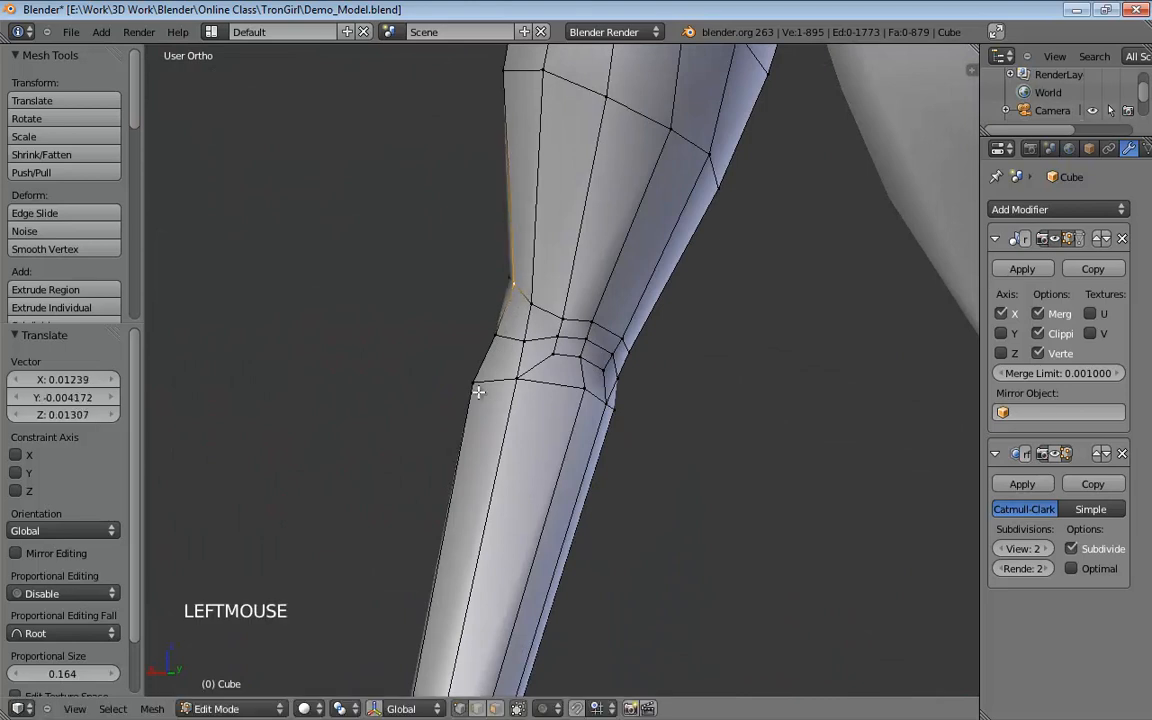
drag(478, 388, 499, 381)
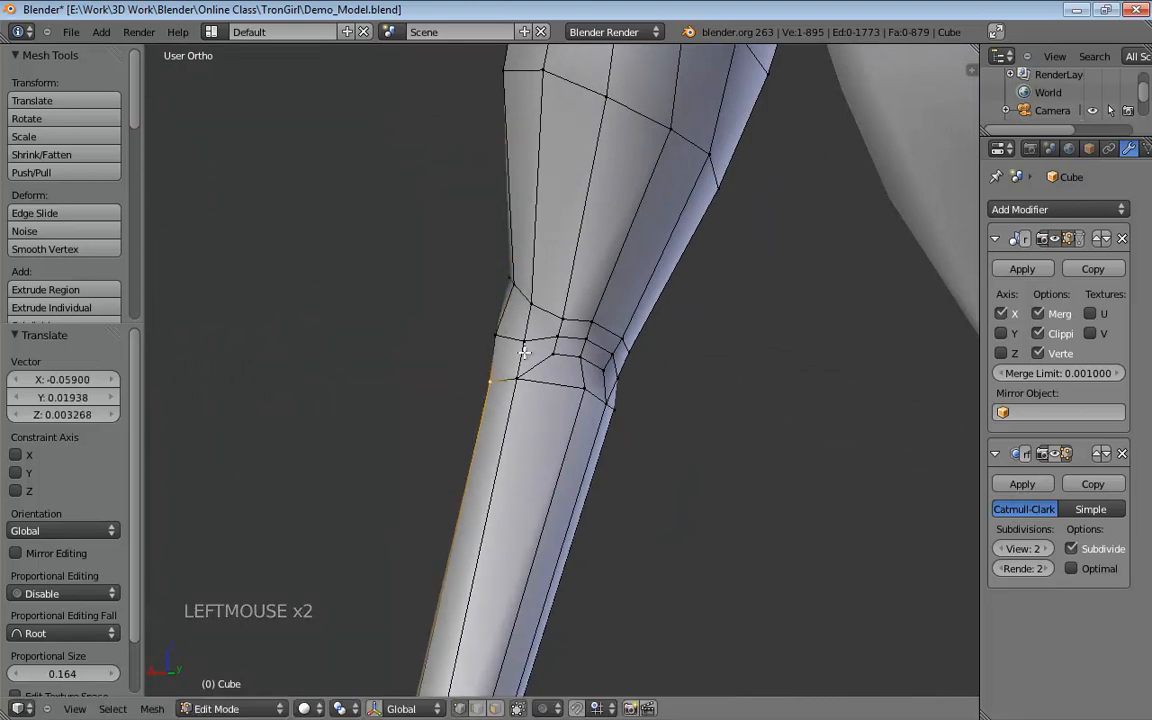
middle_drag(499, 381, 480, 341)
drag(473, 343, 473, 334)
middle_drag(473, 334, 792, 360)
middle_drag(661, 362, 625, 327)
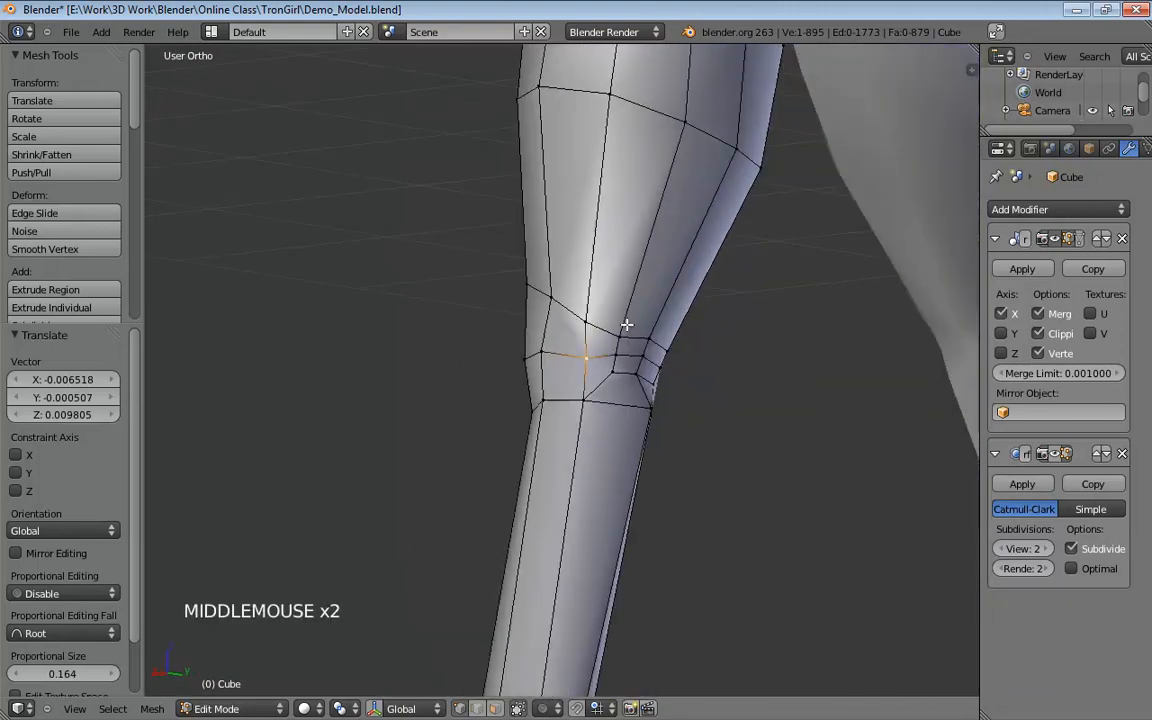
Raise the vertices of the thigh's lower rim at the back and outer side of the knee to level the rim.
click(587, 308)
drag(587, 308, 590, 274)
drag(620, 335, 670, 287)
middle_drag(591, 295, 658, 308)
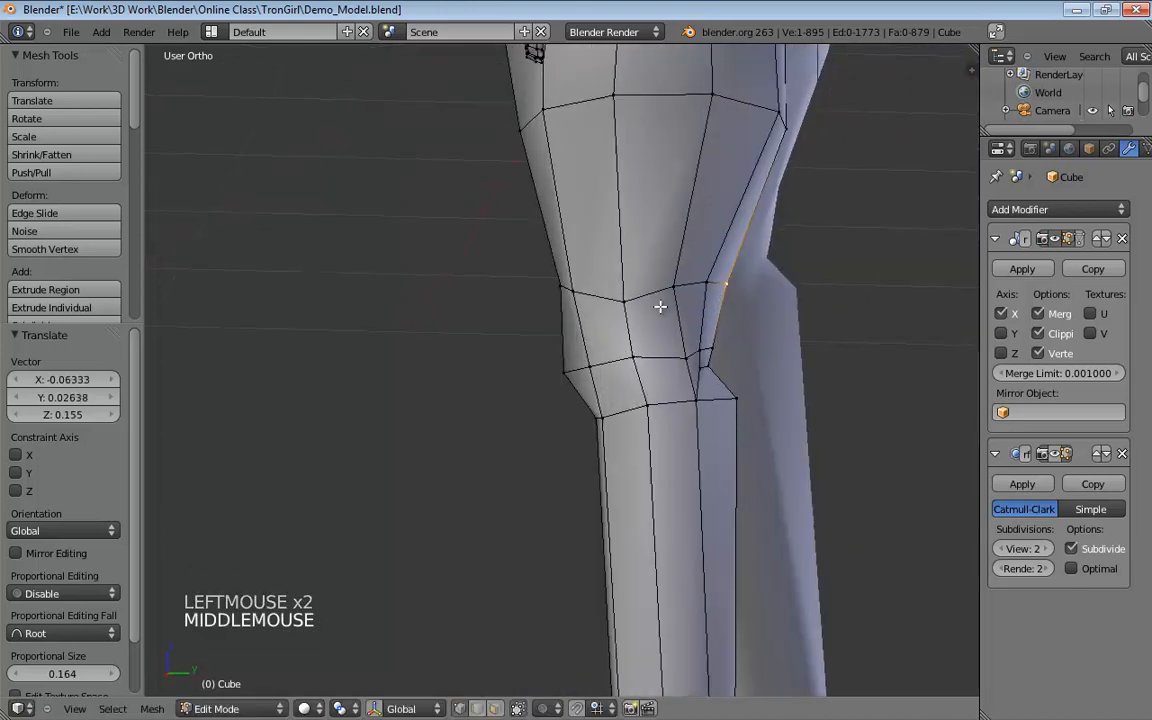
drag(658, 307, 632, 280)
middle_drag(632, 280, 442, 252)
drag(560, 319, 582, 264)
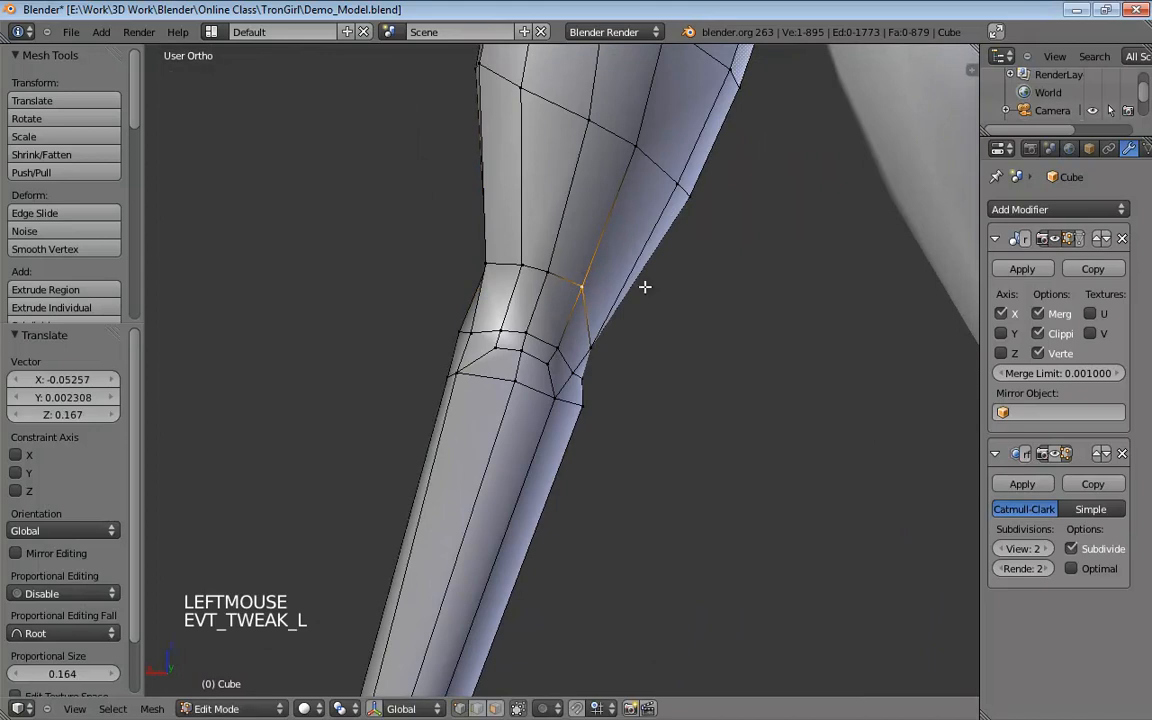
Raise the remaining vertices of the thigh's lower rim on the inner side of the knee.
middle_drag(643, 285, 504, 308)
drag(503, 312, 510, 252)
drag(529, 338, 532, 277)
middle_drag(545, 290, 490, 338)
drag(535, 343, 527, 291)
Add a centred edge loop around the upper knee and move a back-of-knee vertex about 0.055 along Y.
middle_drag(530, 300, 710, 360)
key(ctrl+r)
click(589, 314)
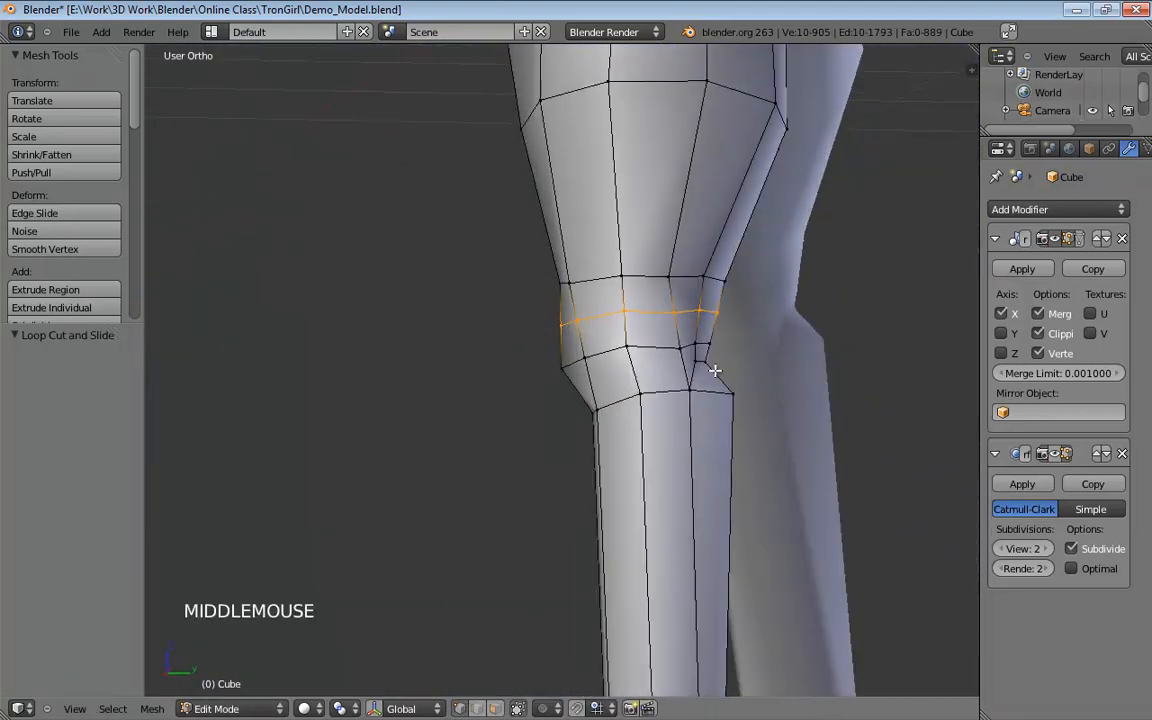
click(720, 363)
drag(720, 363, 733, 365)
middle_drag(733, 365, 674, 338)
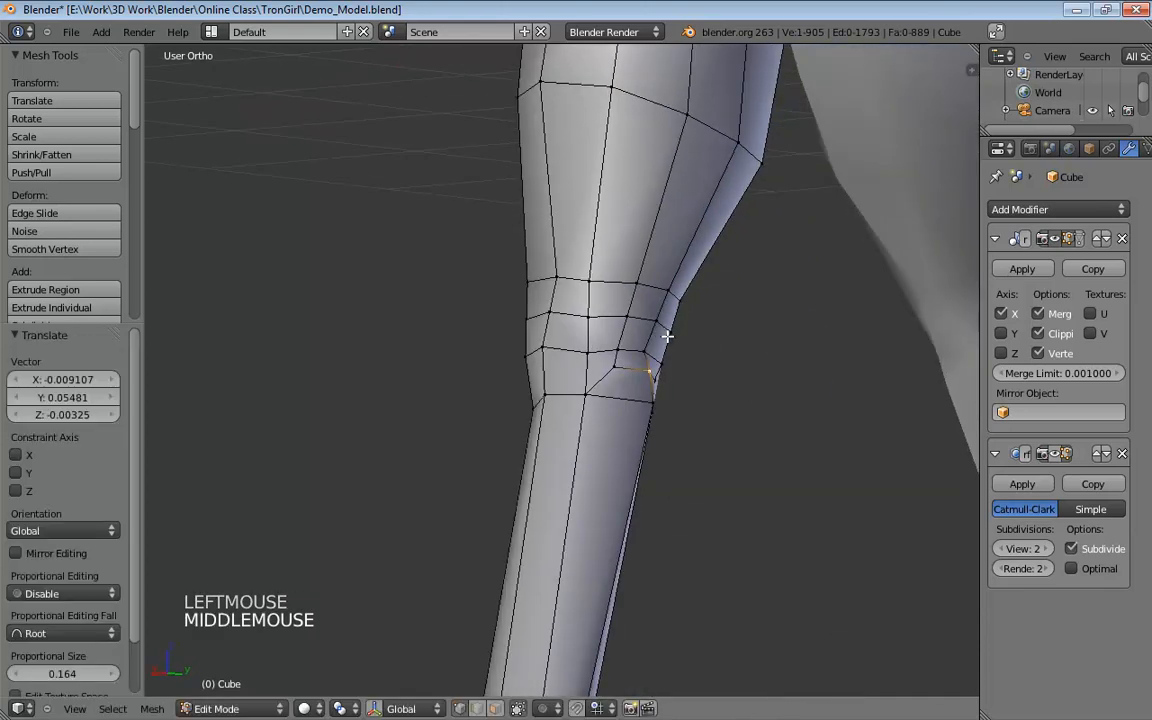
Turn on the subdivision preview and inspect the smoothed knee and legs from all sides.
click(1051, 450)
middle_drag(775, 390, 870, 388)
click(1049, 455)
middle_drag(768, 403, 648, 378)
middle_drag(583, 322, 820, 313)
middle_drag(681, 312, 946, 429)
scroll(720, 393, down, 5)
scroll(672, 395, up, 1)
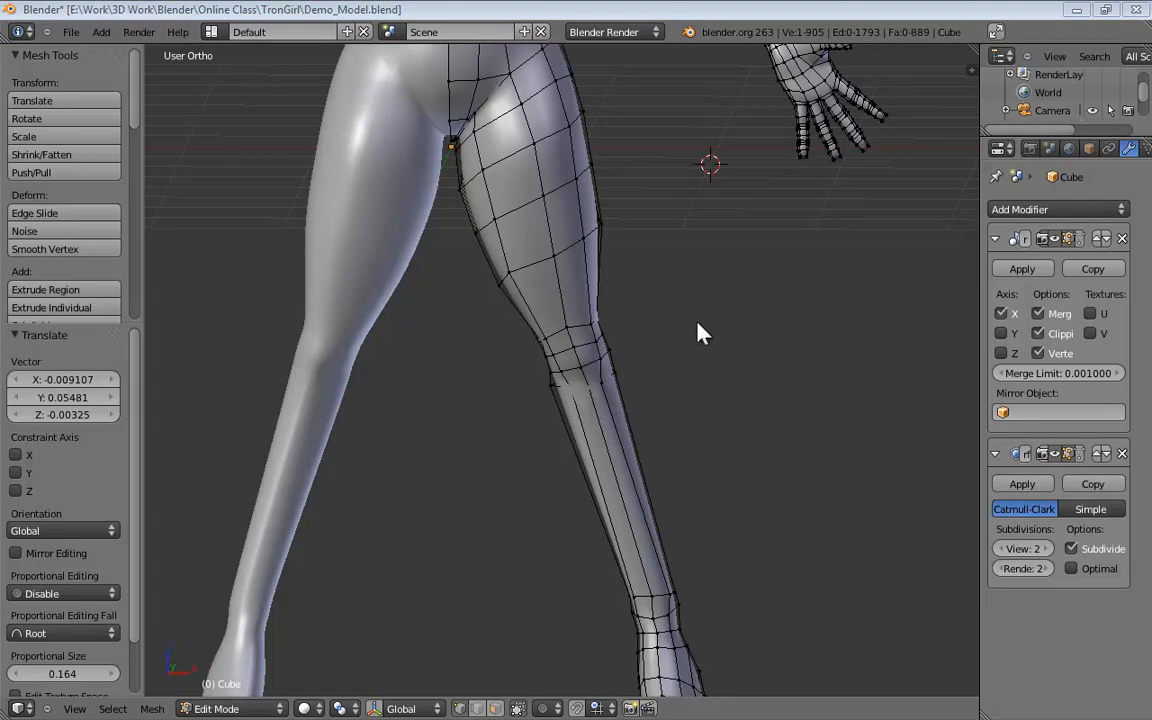
Examine the smoothed knee's edge flow and vertex spacing up close from the front, back and both sides.
shift+middle_drag(634, 320, 615, 288)
shift+scroll(618, 300, up, 6)
shift+scroll(624, 325, down, 4)
shift+scroll(626, 338, up, 5)
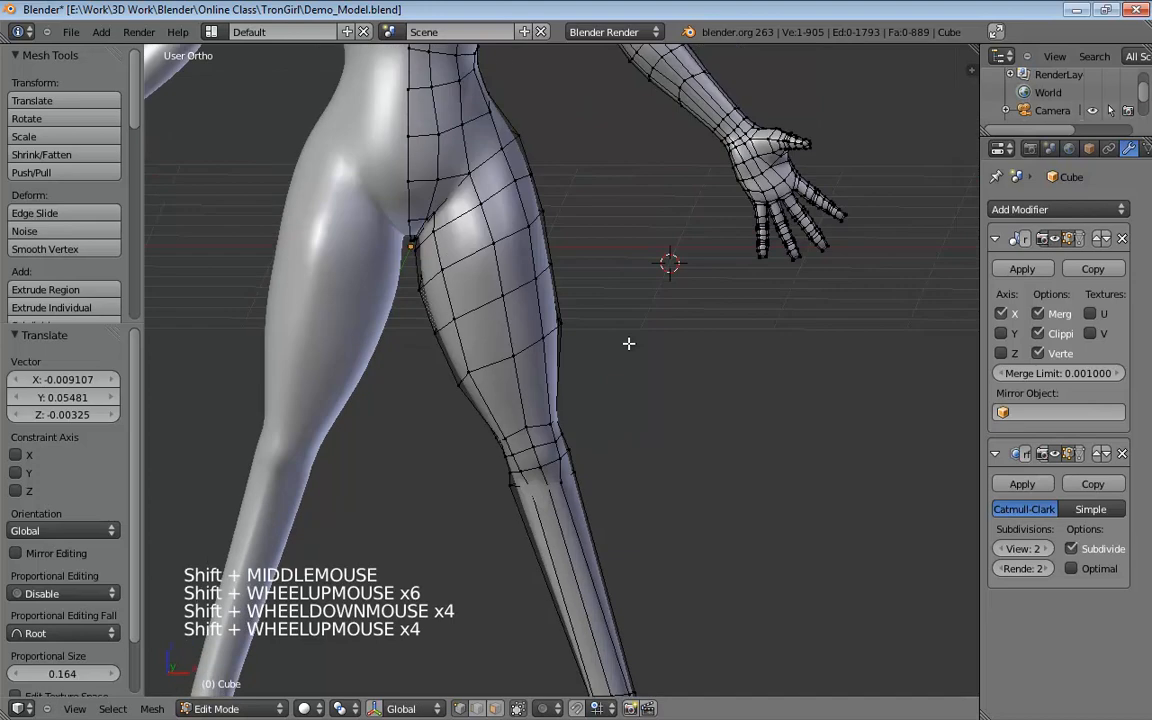
shift+scroll(624, 355, down, 6)
shift+click(579, 341)
shift+scroll(614, 341, up, 5)
shift+scroll(616, 350, down, 4)
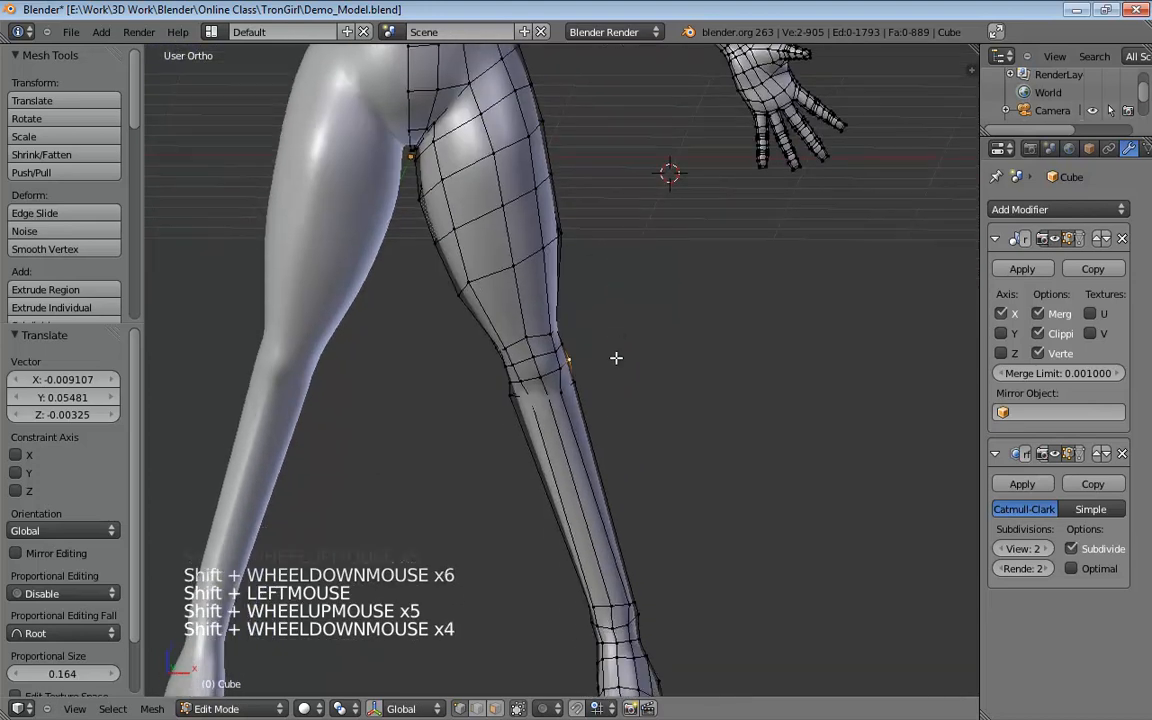
ctrl+middle_click(615, 359)
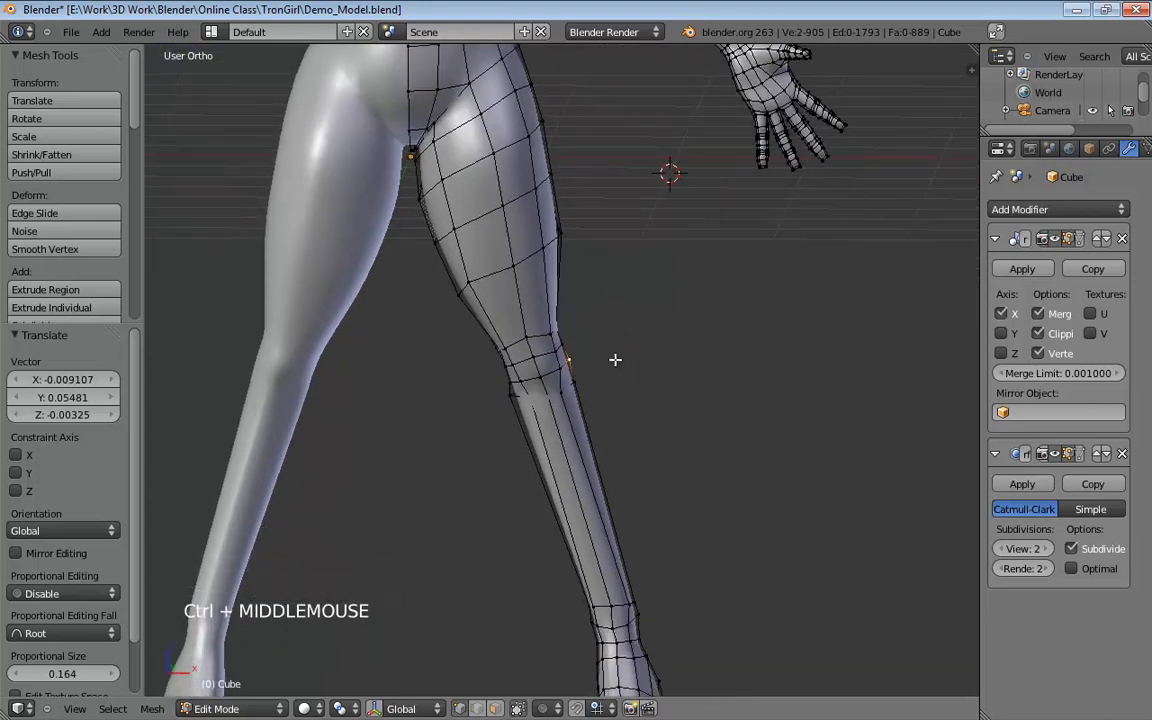
ctrl+alt+middle_click(617, 357)
scroll(628, 378, down, 2)
scroll(633, 378, up, 6)
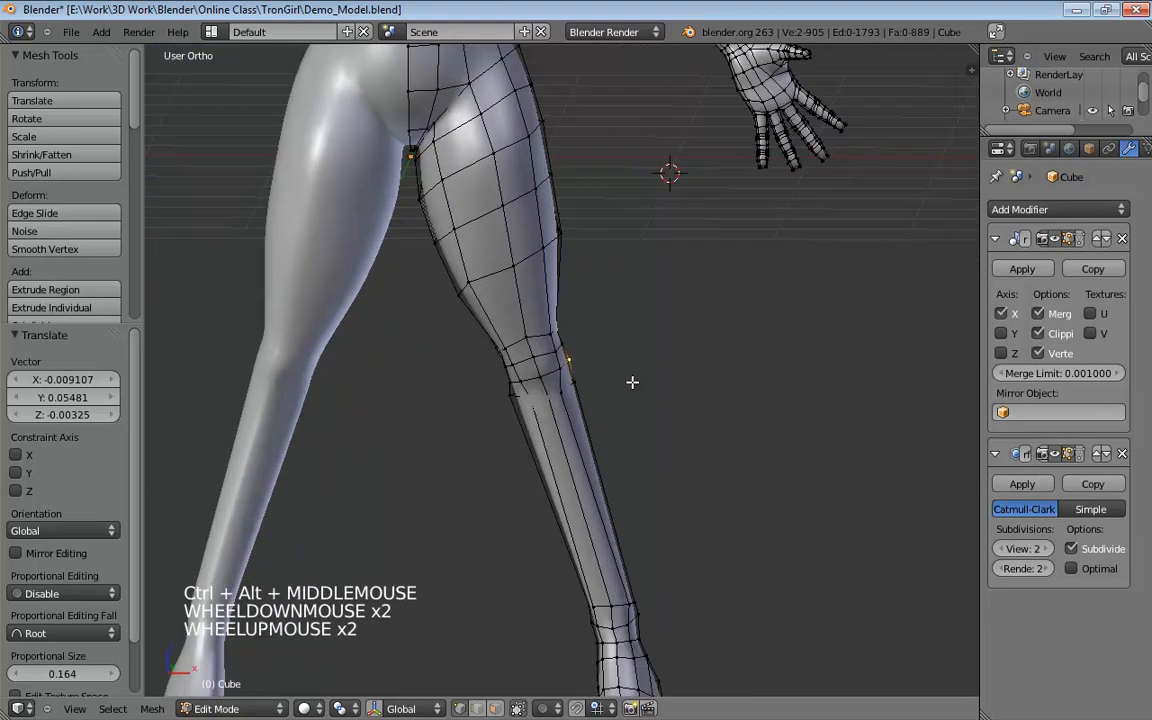
scroll(687, 309, up, 3)
middle_drag(687, 309, 326, 300)
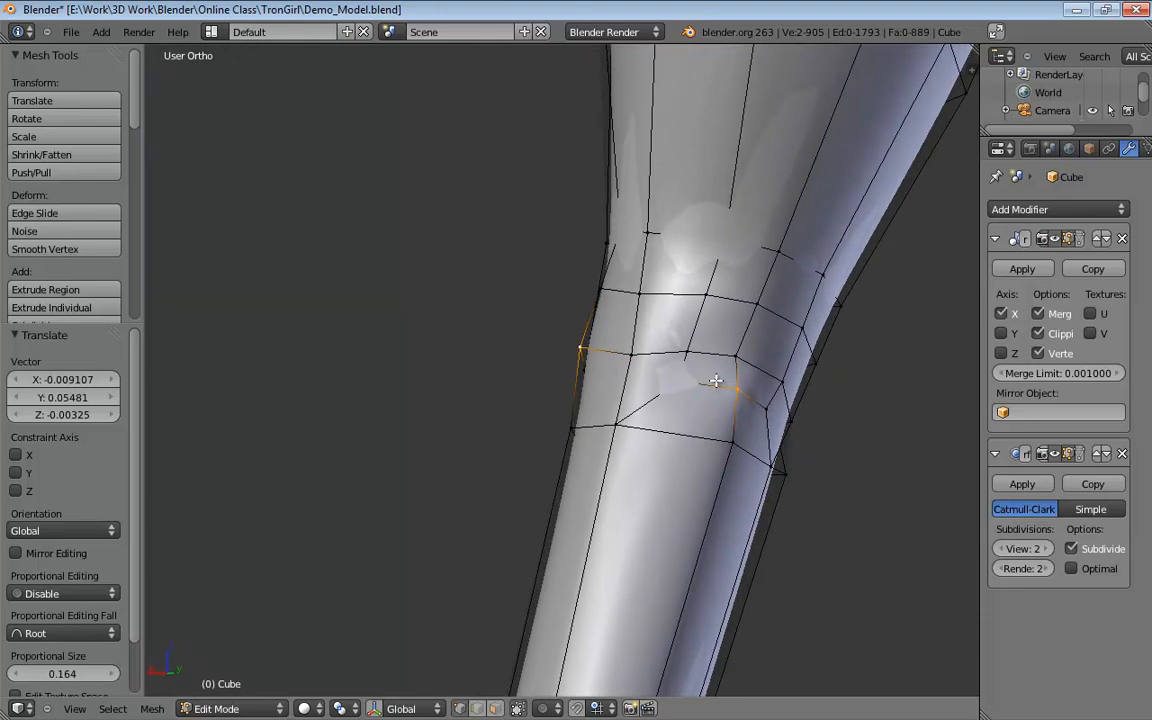
middle_drag(564, 358, 484, 367)
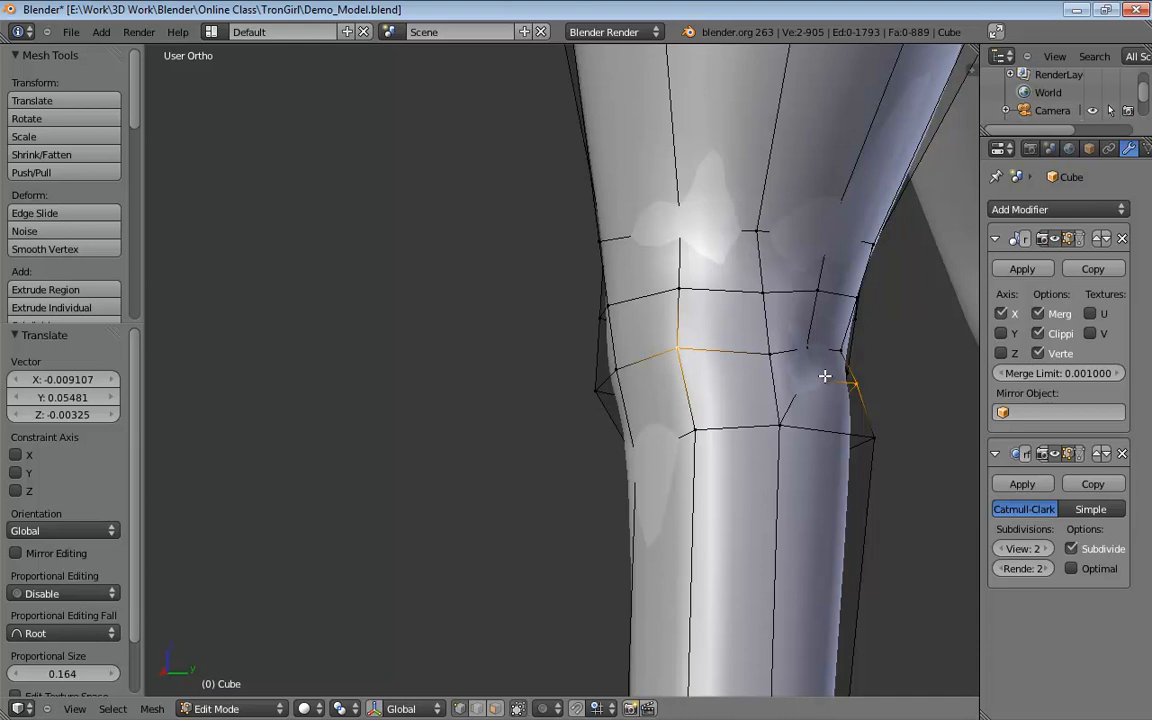
middle_drag(754, 371, 672, 353)
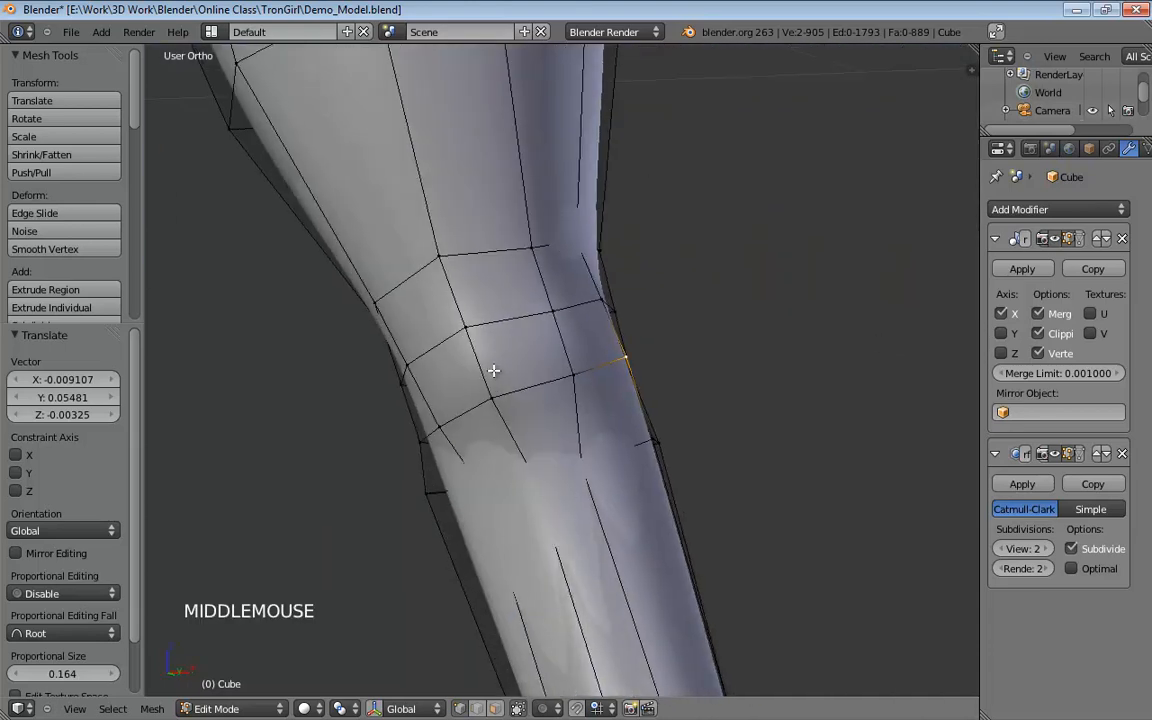
scroll(479, 364, down, 3)
middle_drag(479, 364, 818, 309)
scroll(699, 342, up, 3)
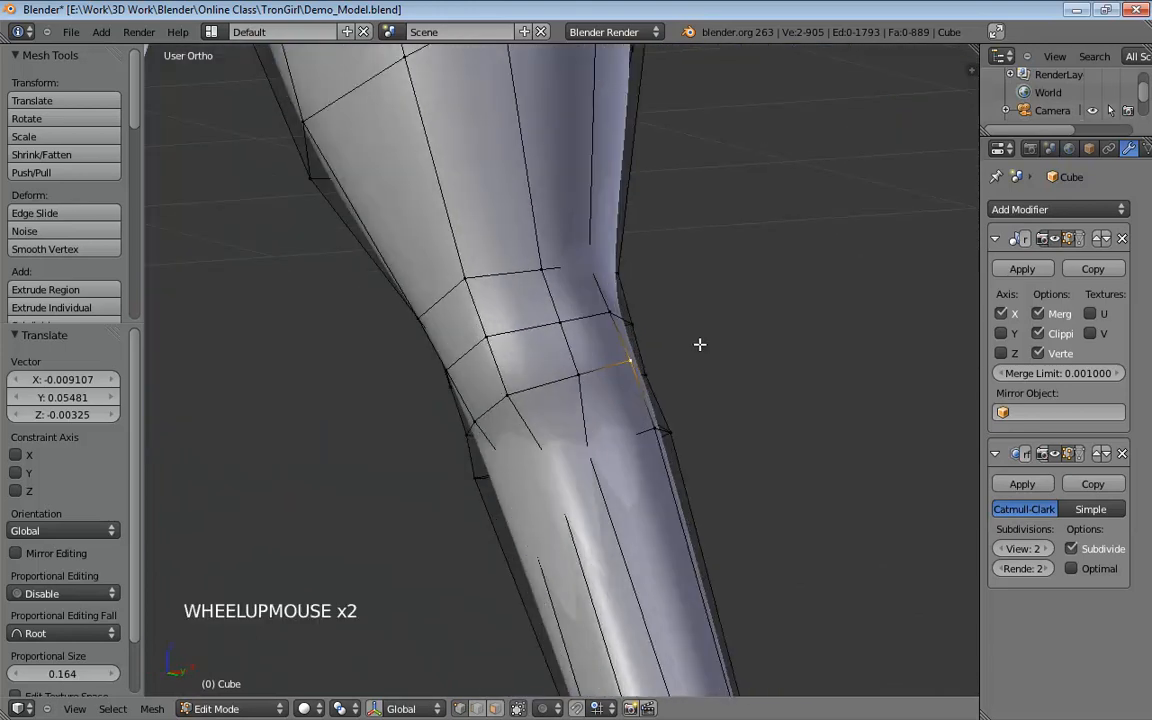
middle_drag(699, 342, 392, 326)
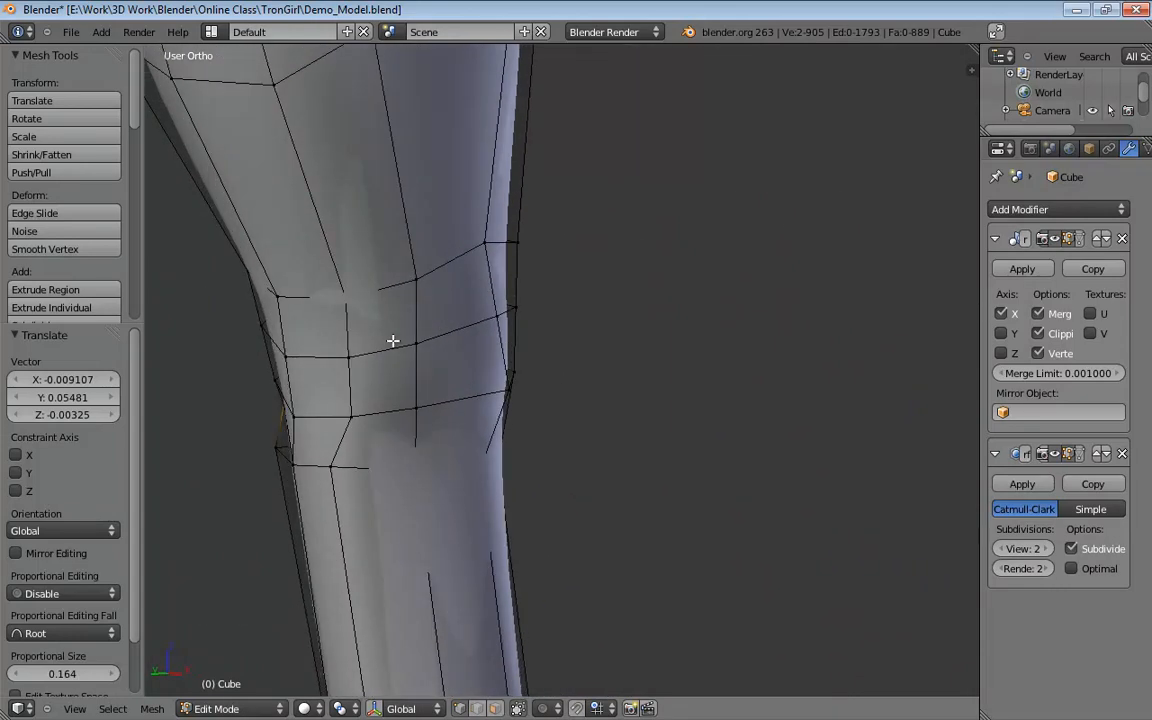
Pull the vertices of the knee's middle edge loops on the front and inner side forward to round out the kneecap.
middle_drag(519, 332, 544, 301)
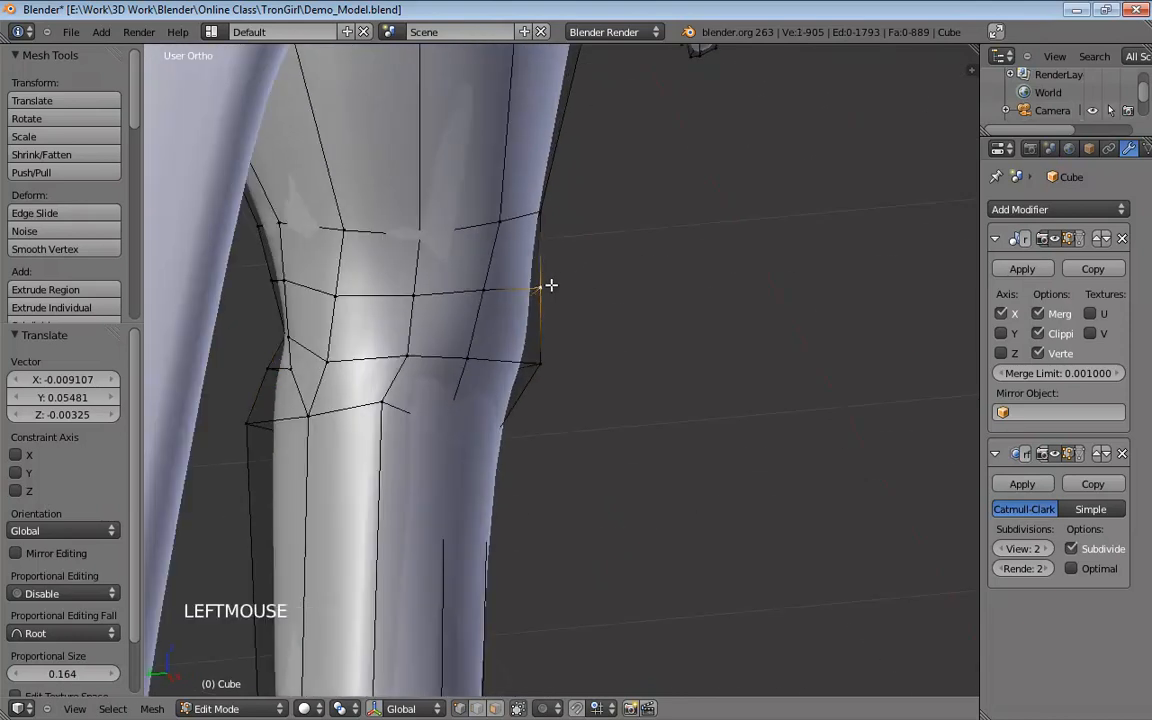
drag(551, 285, 559, 288)
drag(487, 291, 517, 296)
drag(471, 357, 507, 365)
drag(406, 357, 427, 360)
drag(413, 295, 441, 297)
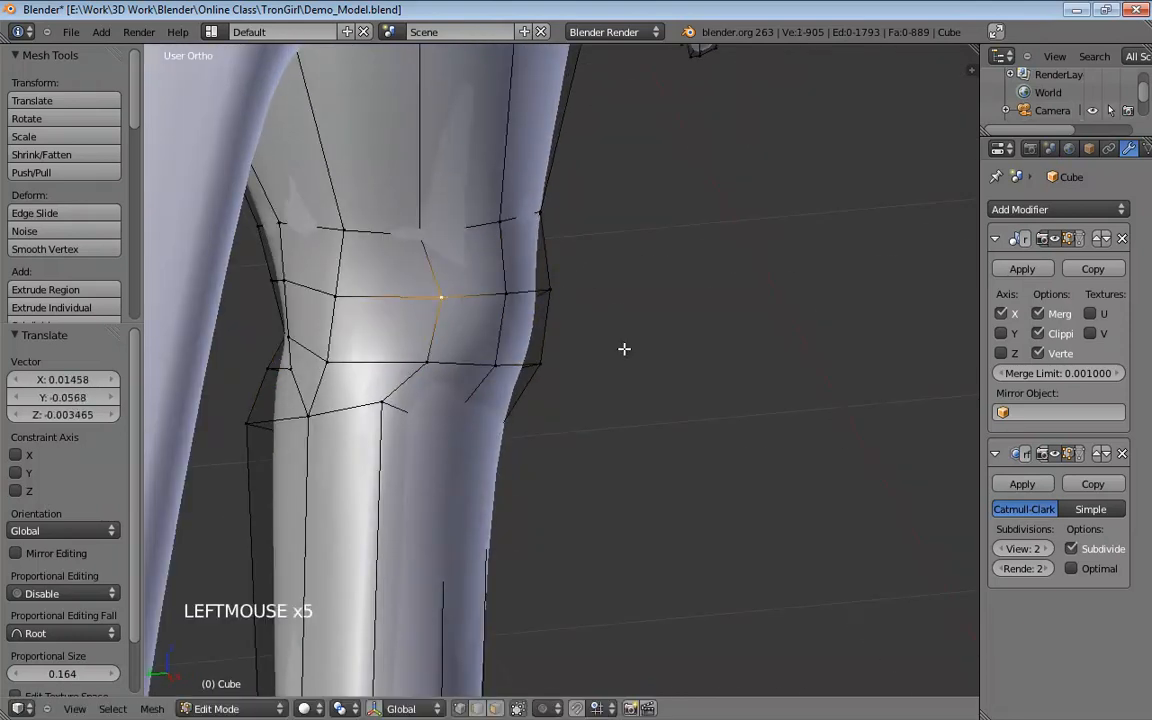
Reposition the vertices just below the kneecap and on the inner side of the knee's lower loops to even their spacing.
middle_drag(624, 348, 424, 437)
click(435, 416)
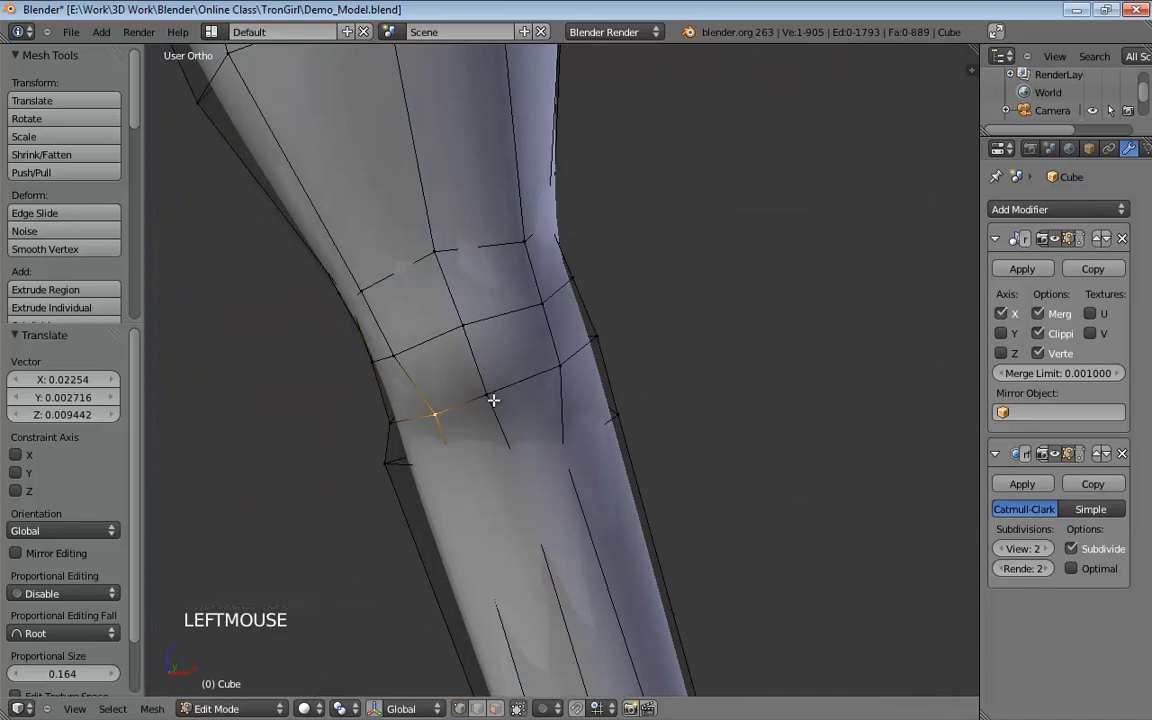
middle_drag(493, 400, 532, 409)
drag(498, 410, 501, 408)
middle_drag(501, 408, 502, 398)
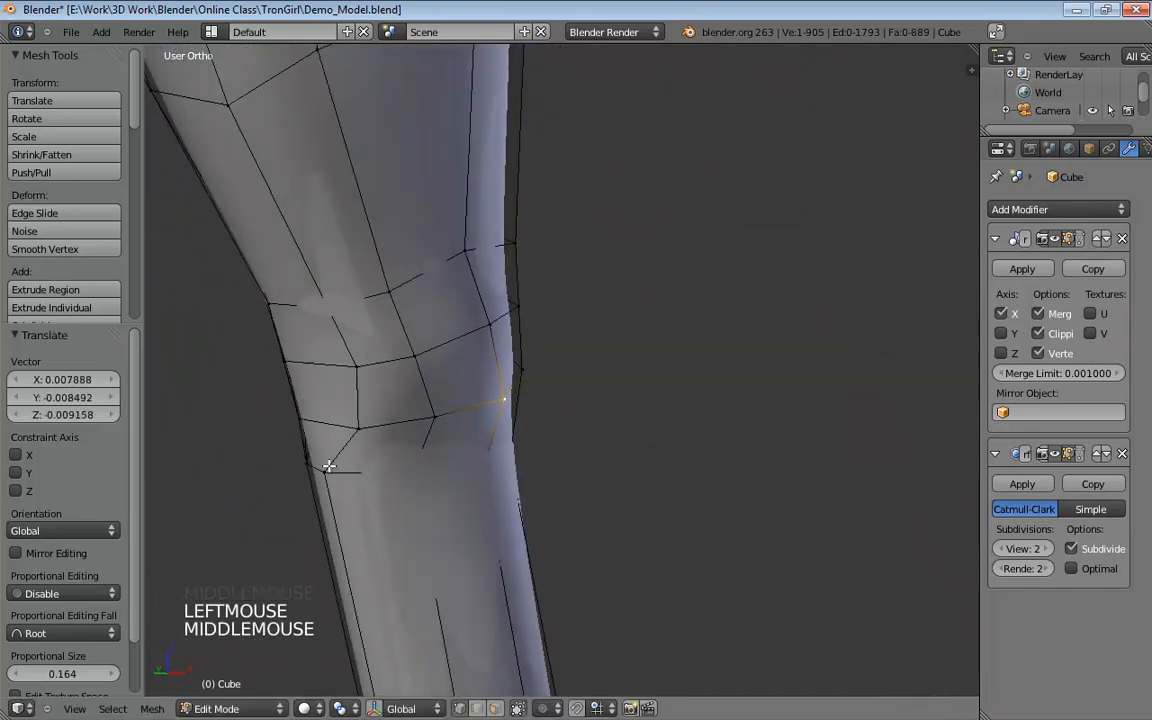
drag(329, 466, 372, 461)
middle_drag(375, 460, 479, 438)
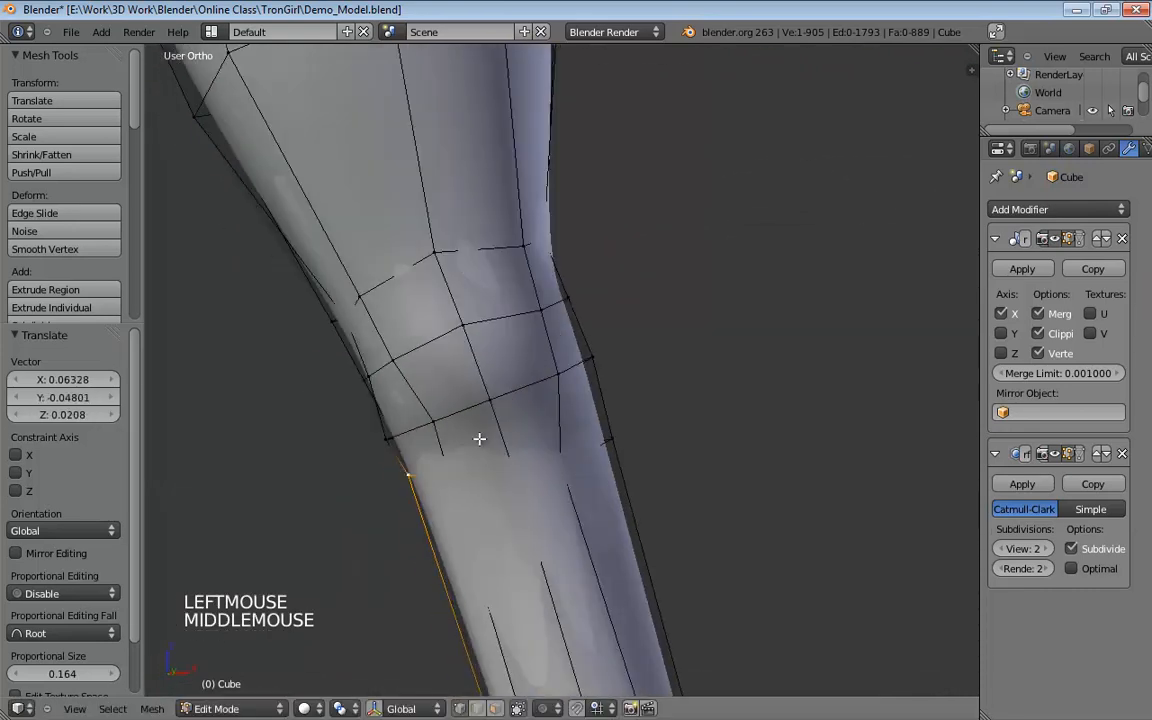
Move the outer front vertex of the knee's lowest loop outward and up to space it evenly with its neighbours.
click(565, 372)
click(556, 384)
drag(559, 452, 633, 417)
middle_drag(633, 417, 527, 417)
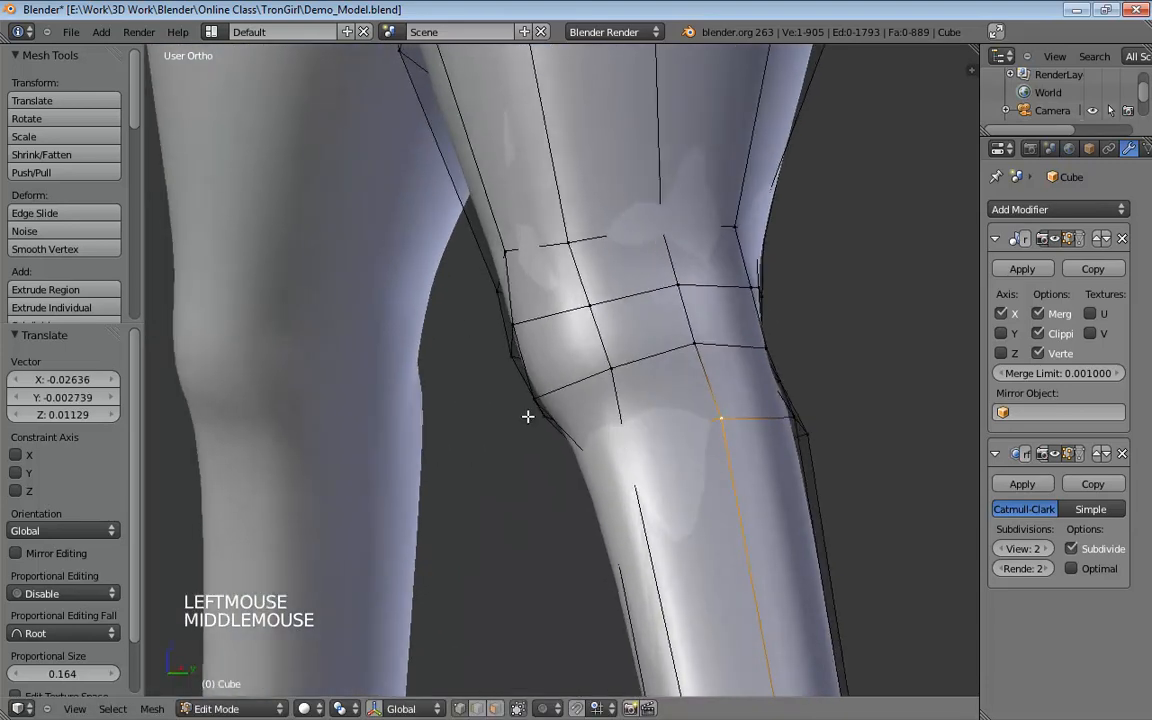
Add an edge loop around the upper calf and scale it by about 2.217 to fit the calf outline in the front reference.
scroll(598, 410, down, 3)
middle_drag(598, 410, 687, 419)
scroll(627, 458, down, 2)
shift+middle_drag(630, 458, 651, 453)
key(KP_1)
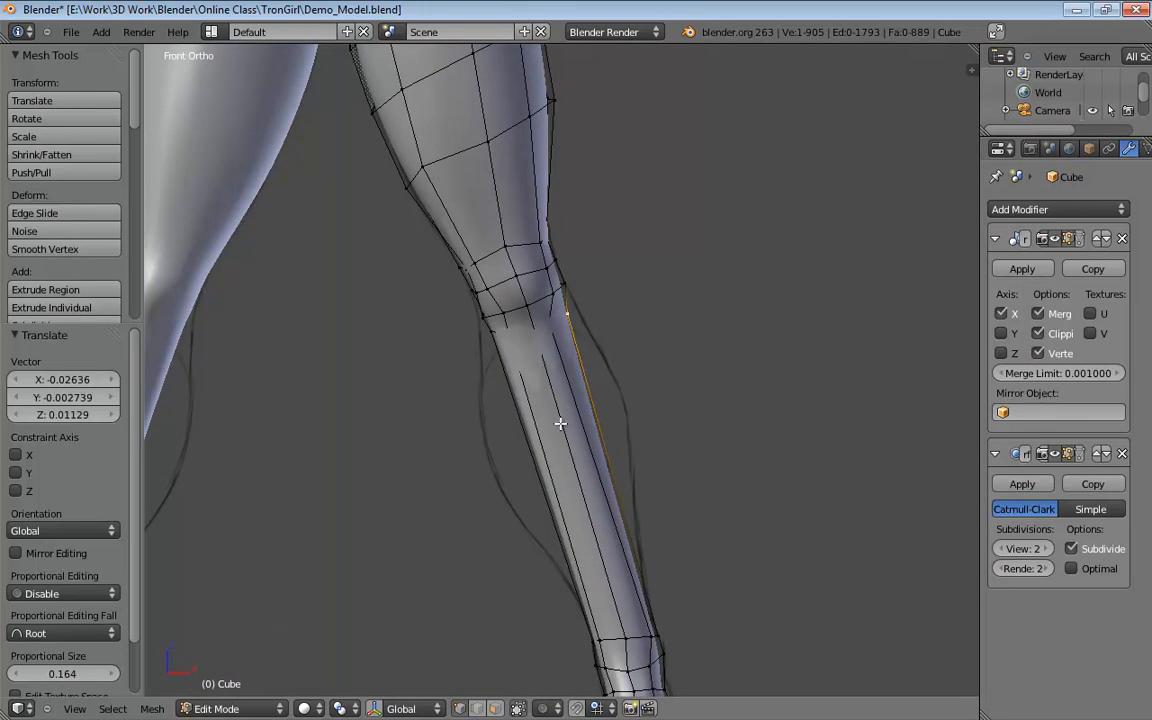
key(ctrl+r)
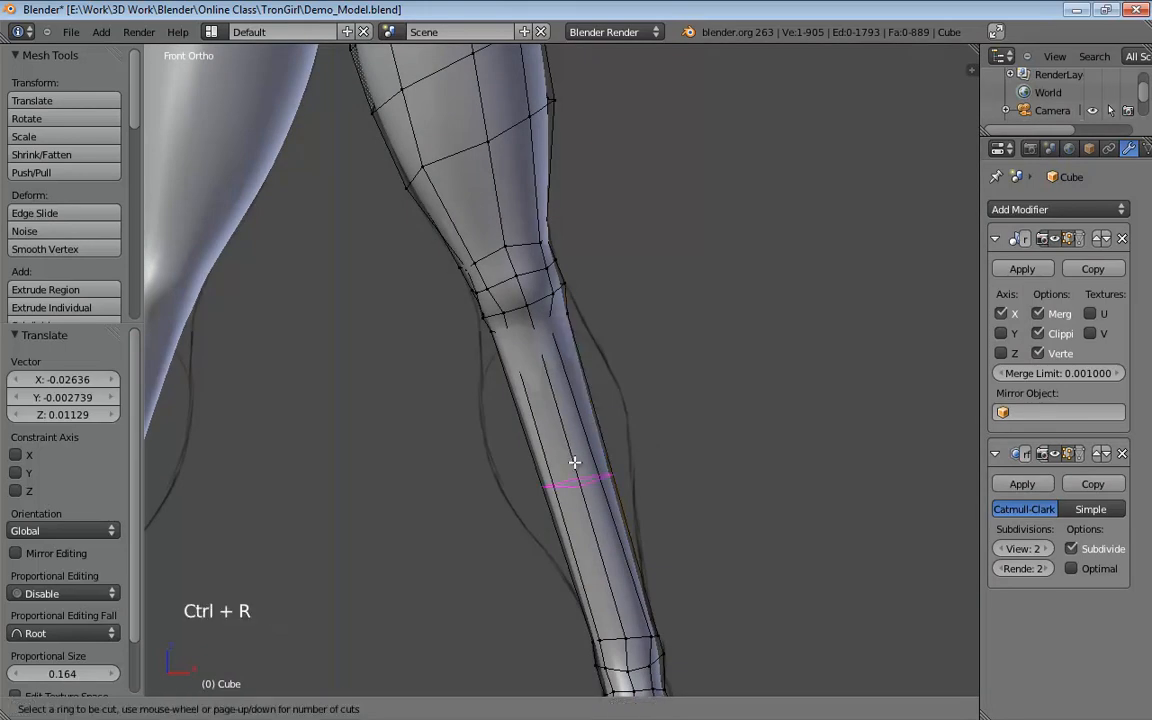
click(525, 437)
click(543, 416)
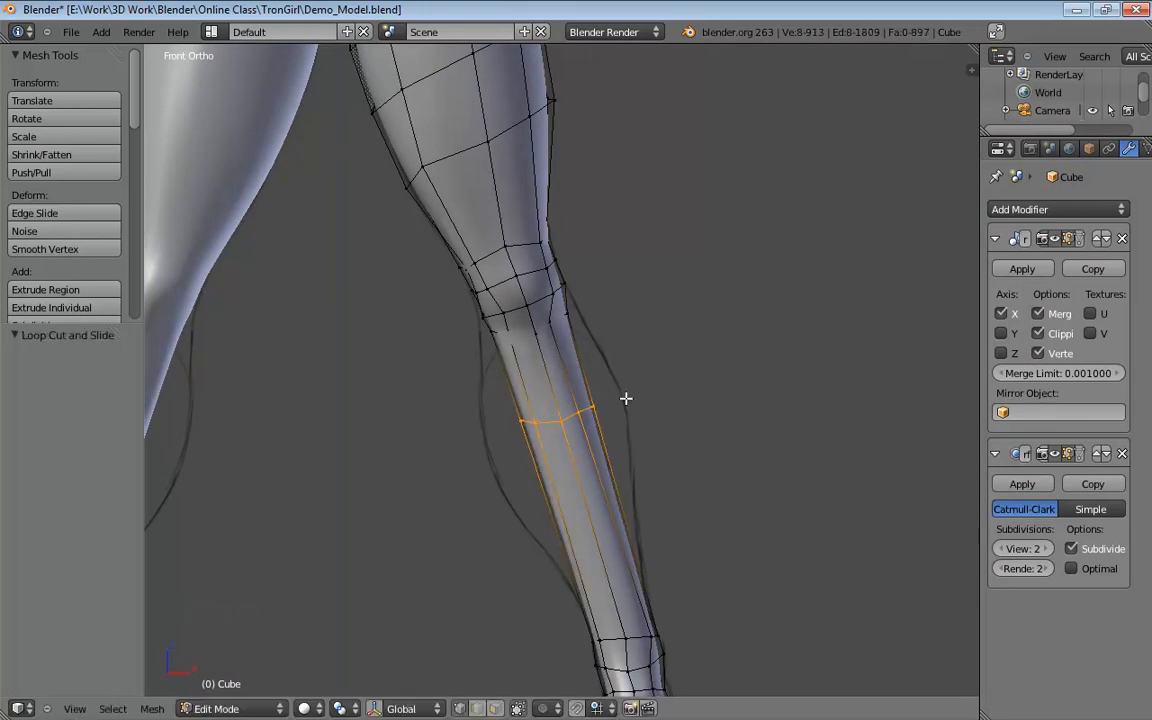
key(s)
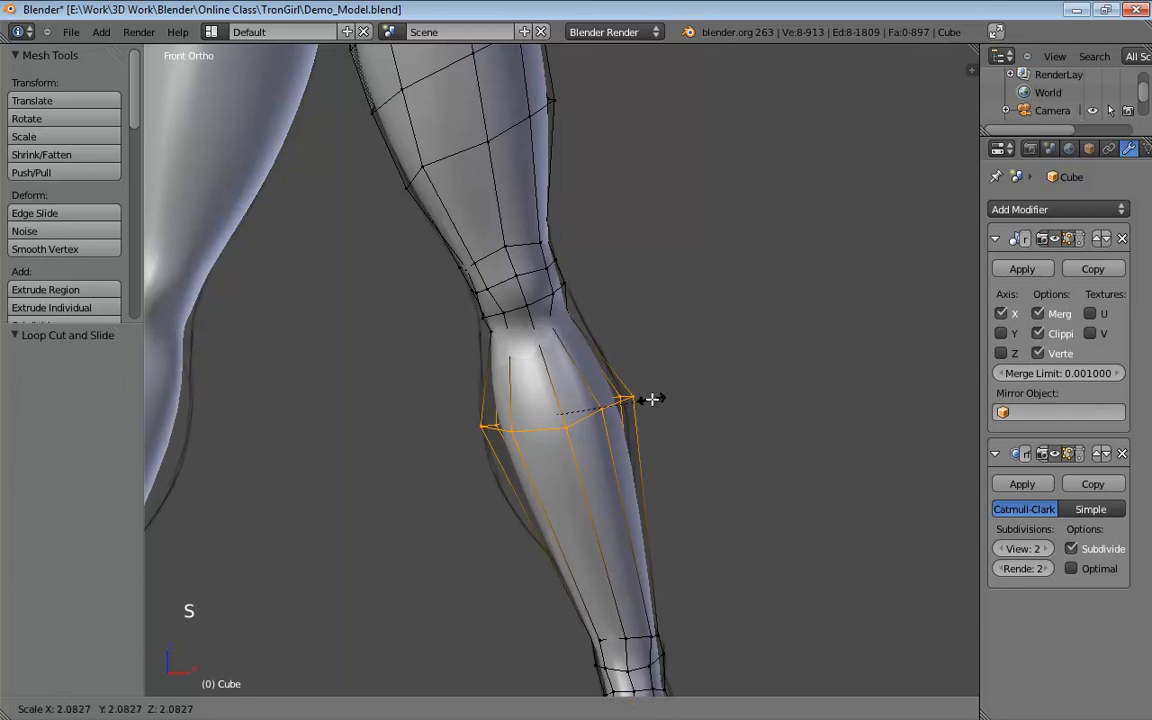
click(658, 399)
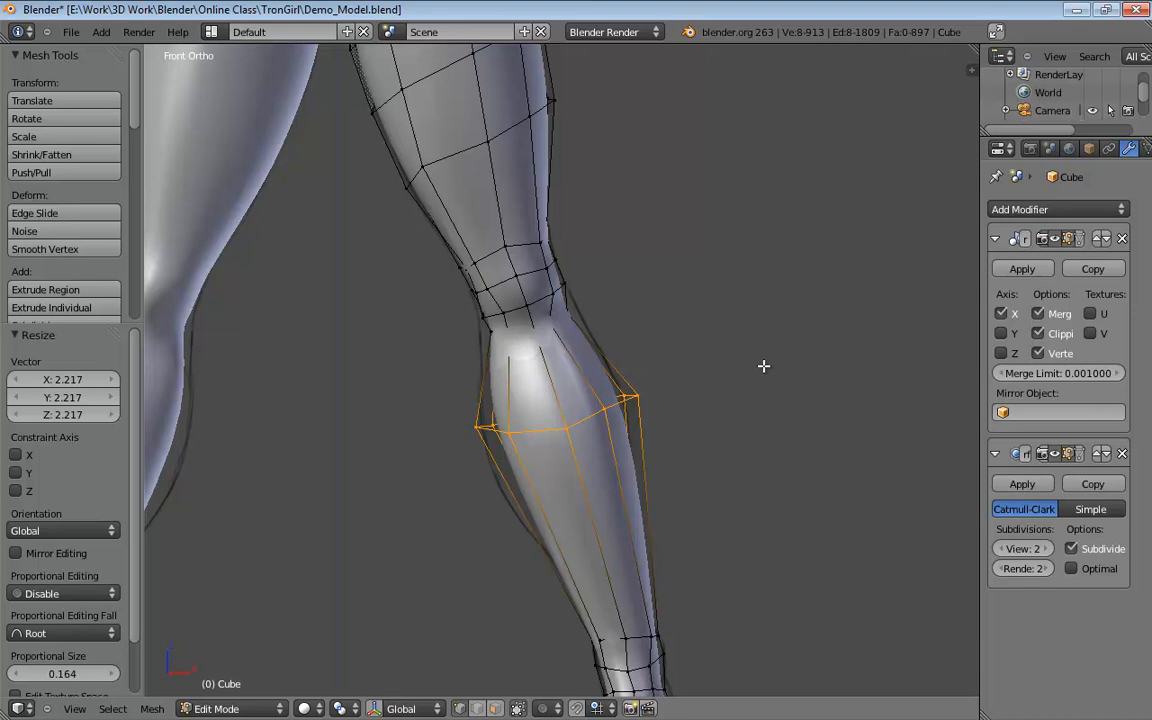
In wireframe side view, scale the calf loop about 0.903 along Y and move it about 0.192 along Y and -0.02 along Z.
key(KP_3)
key(z)
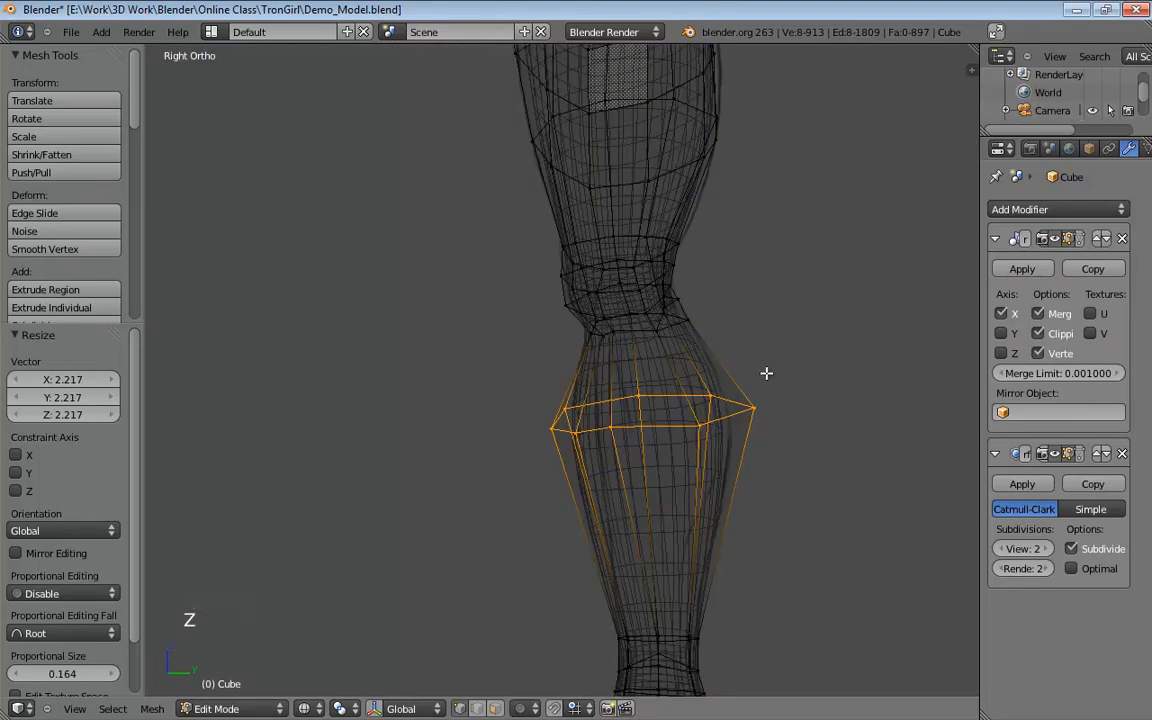
key(z)
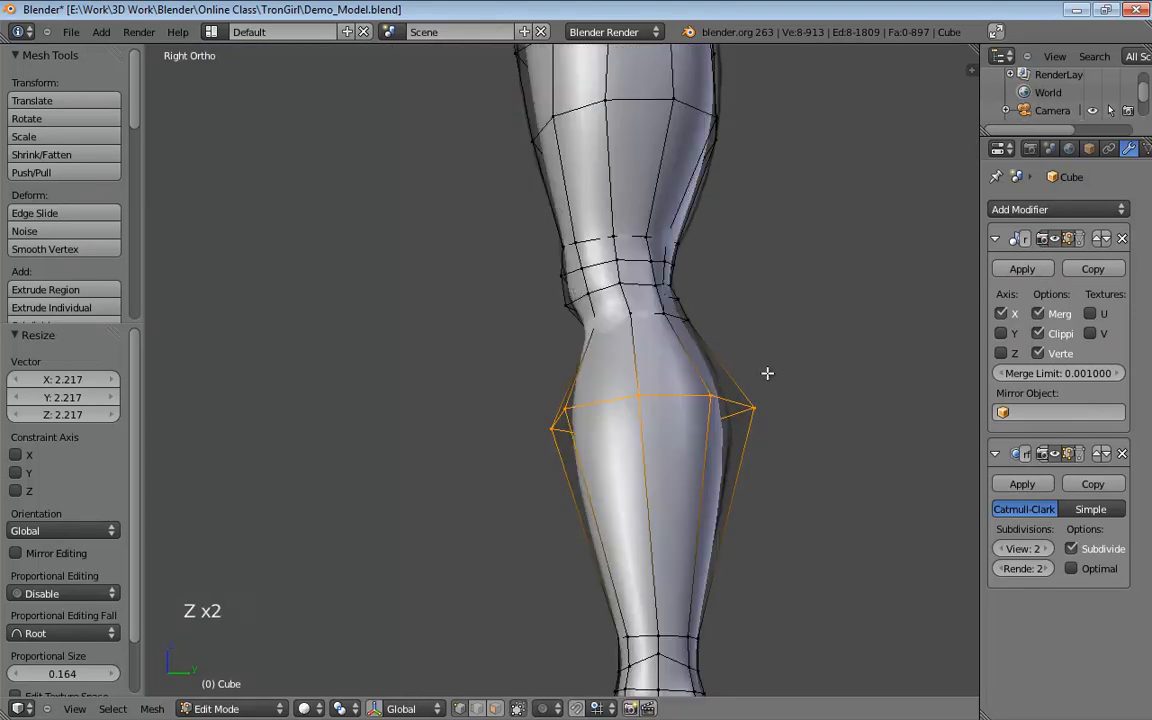
key(z)
scroll(792, 383, down, 2)
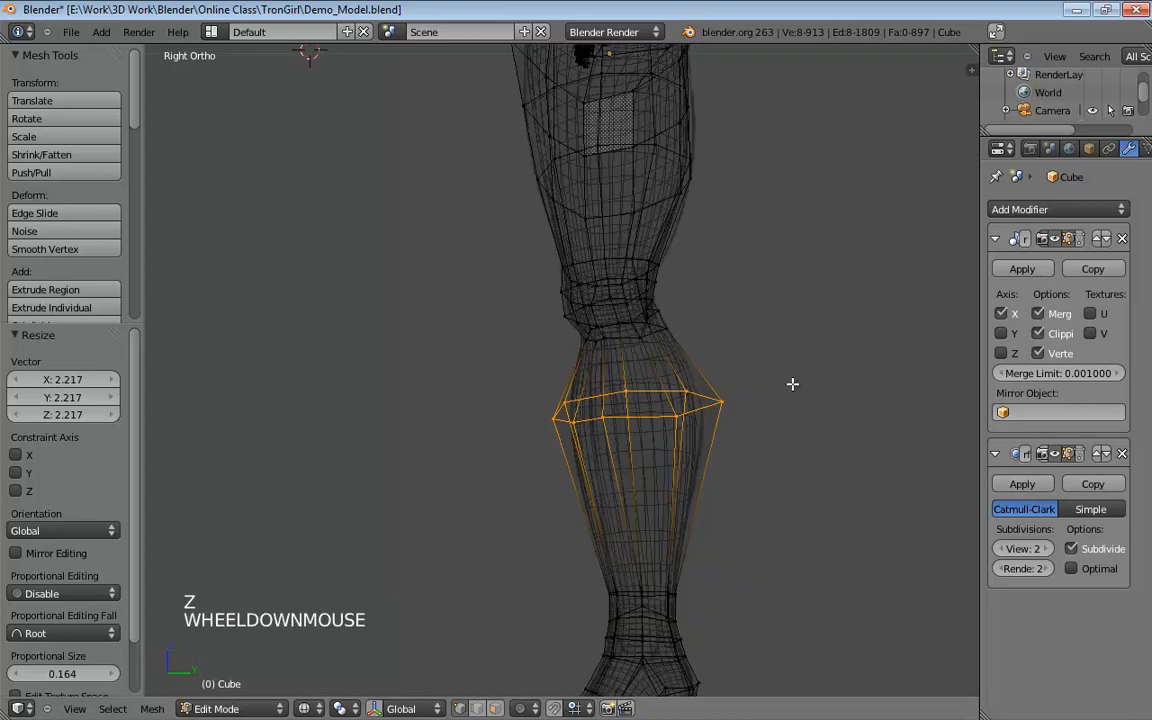
scroll(790, 388, up, 3)
key(s)
key(s)
key(s)
key(s)
key(y)
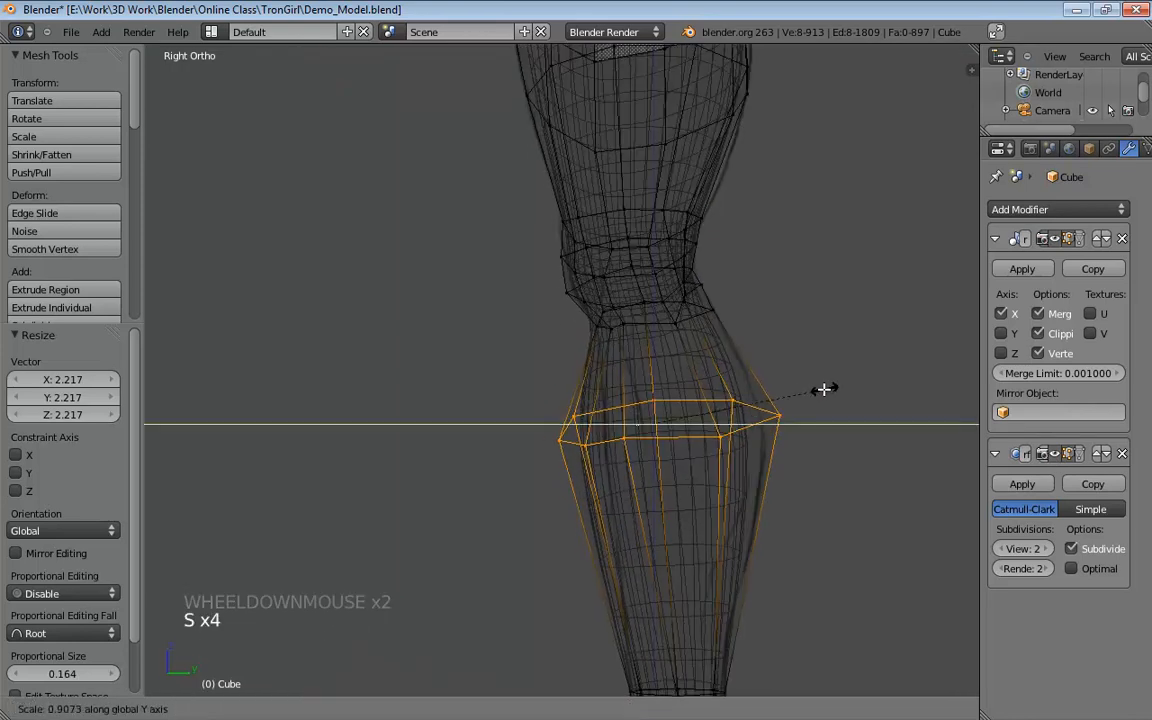
click(822, 389)
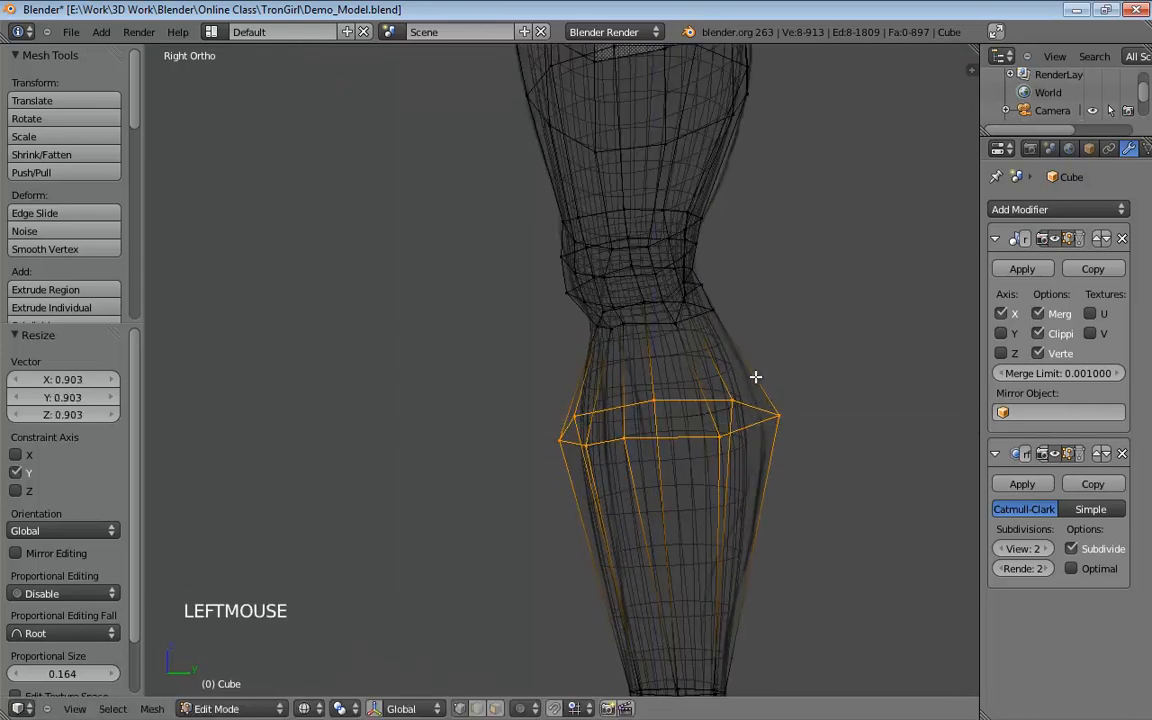
key(g)
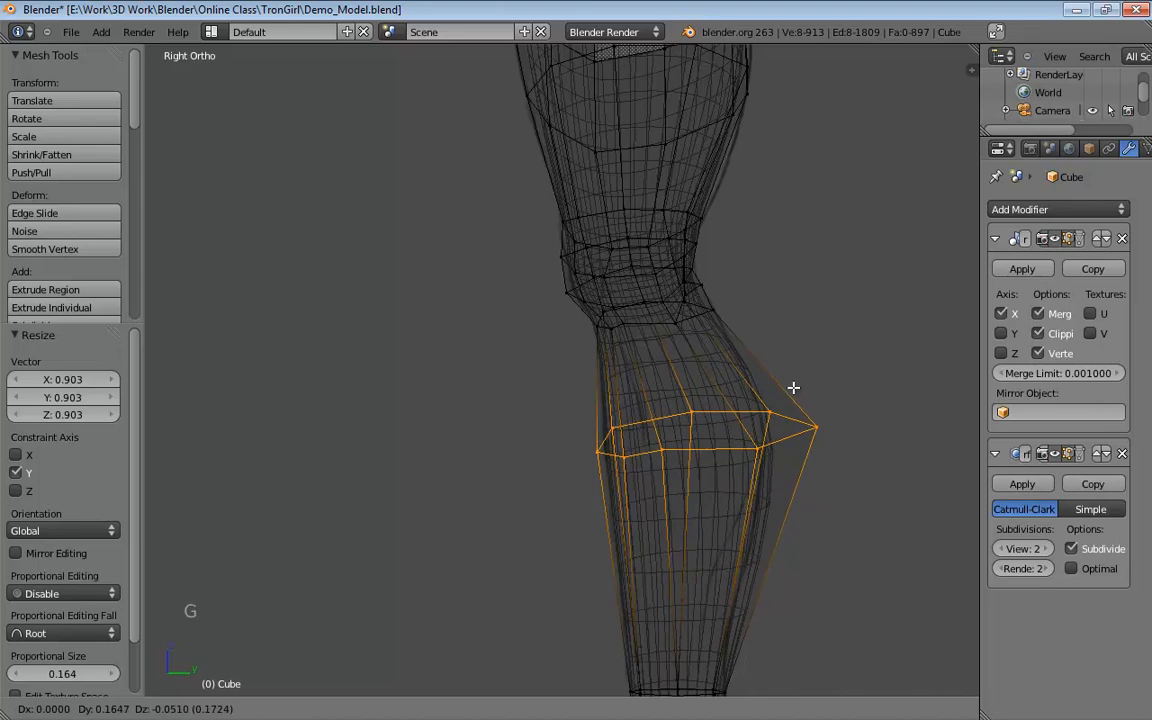
click(800, 381)
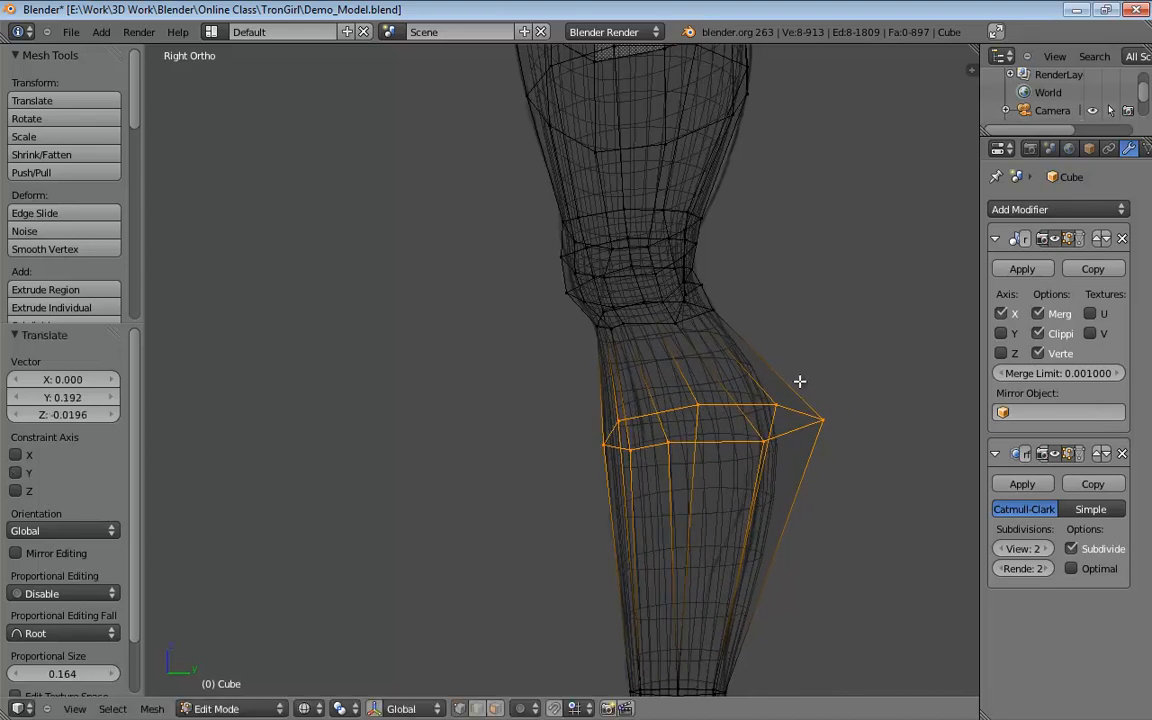
Pull the calf loop's rear vertices forward along Y and shift an inner-side vertex about -0.039 along X in front view.
drag(783, 407, 741, 407)
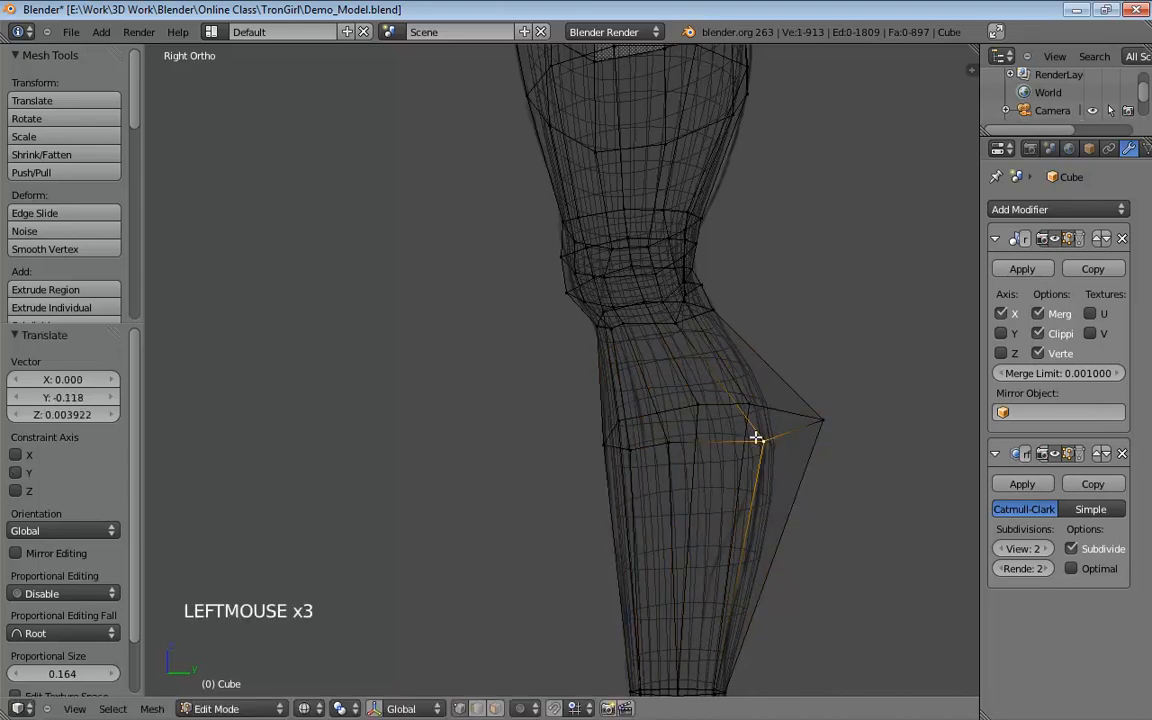
drag(819, 420, 786, 419)
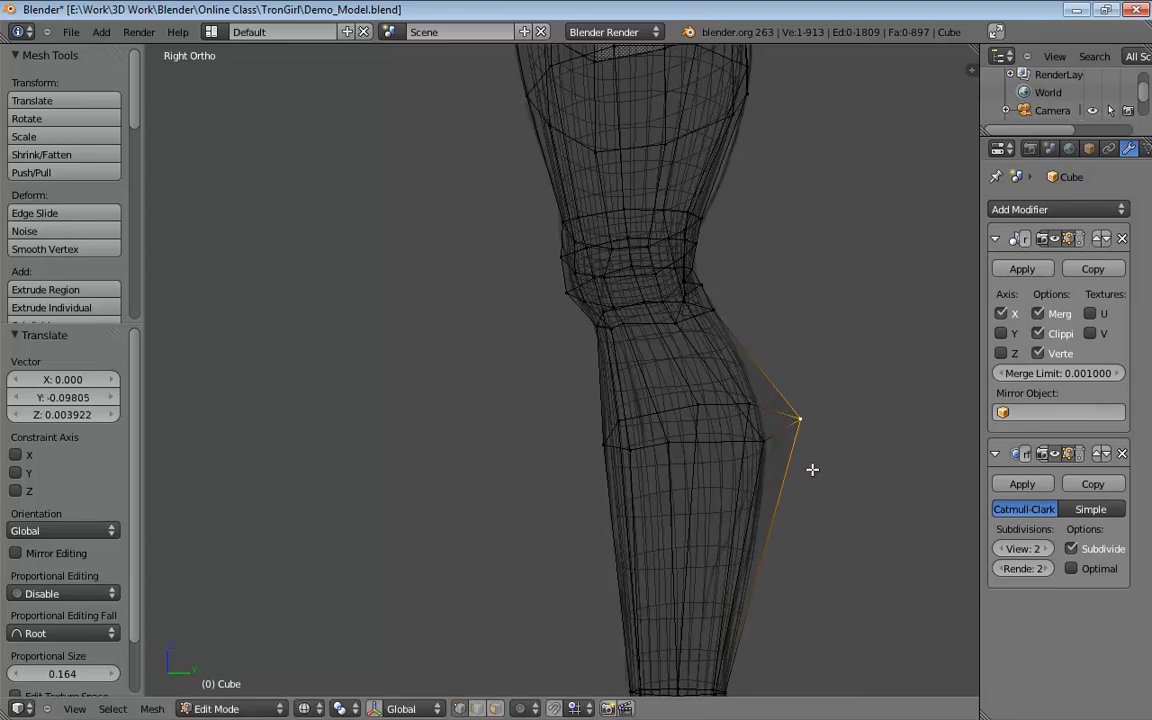
middle_drag(692, 398, 812, 381)
scroll(758, 381, down, 2)
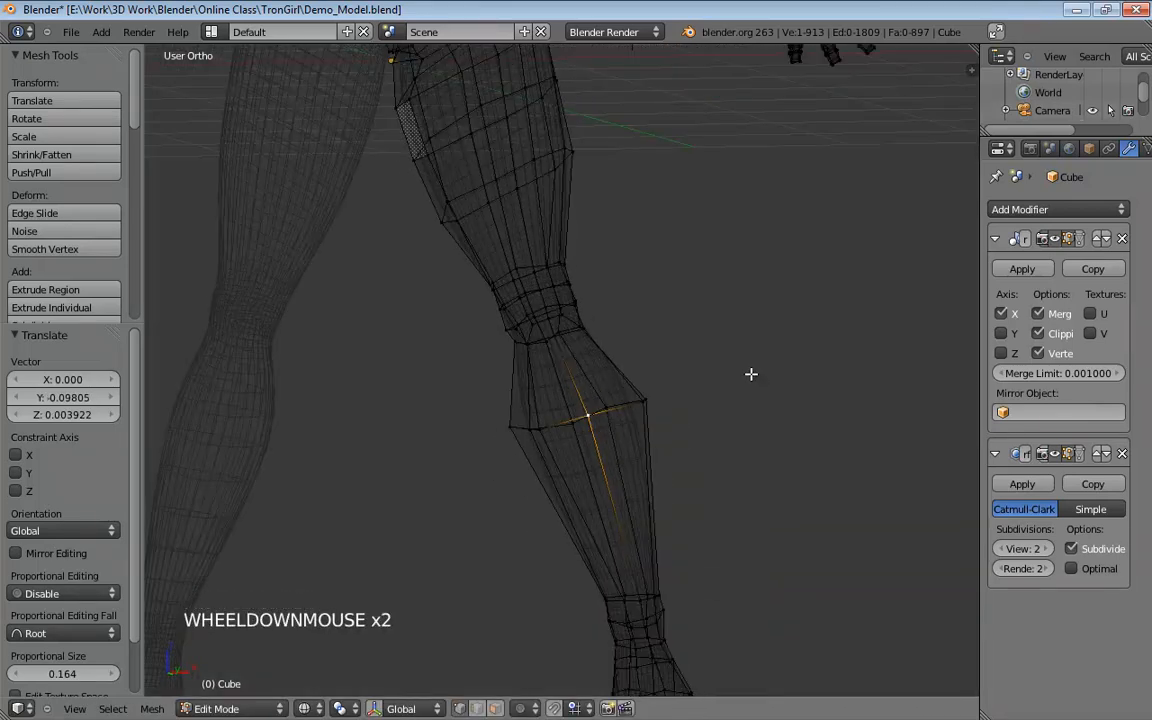
key(KP_1)
key(KP_5)
key(KP_5)
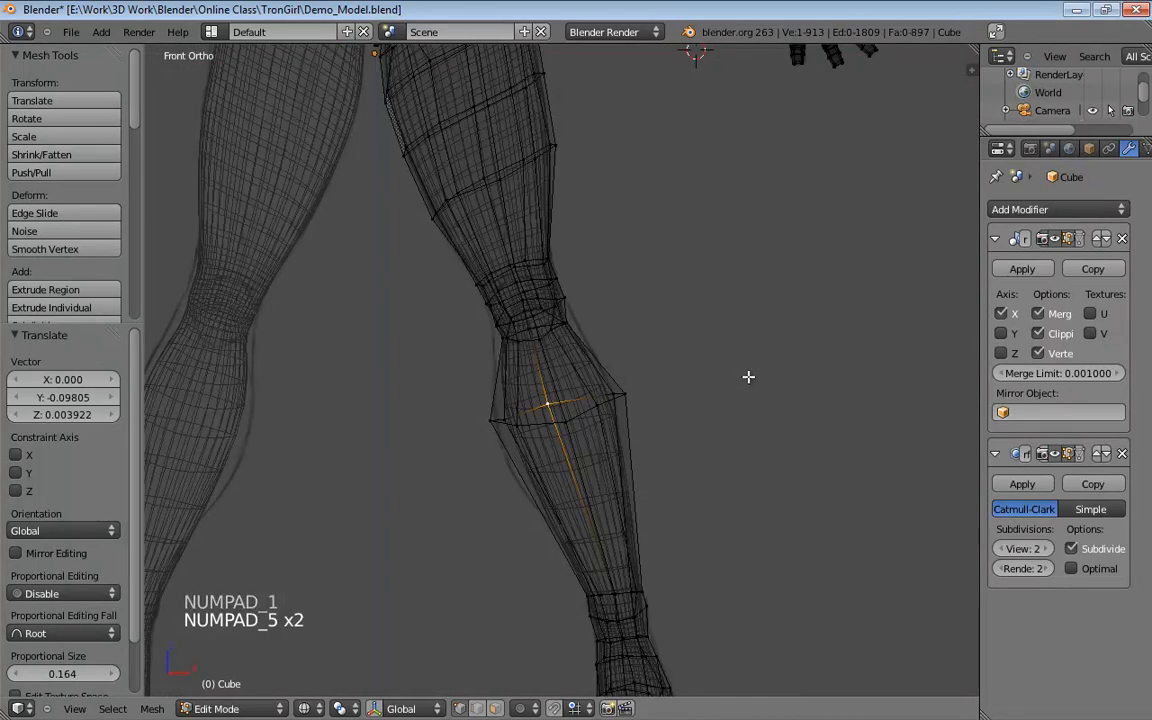
scroll(569, 464, up, 5)
drag(385, 496, 432, 508)
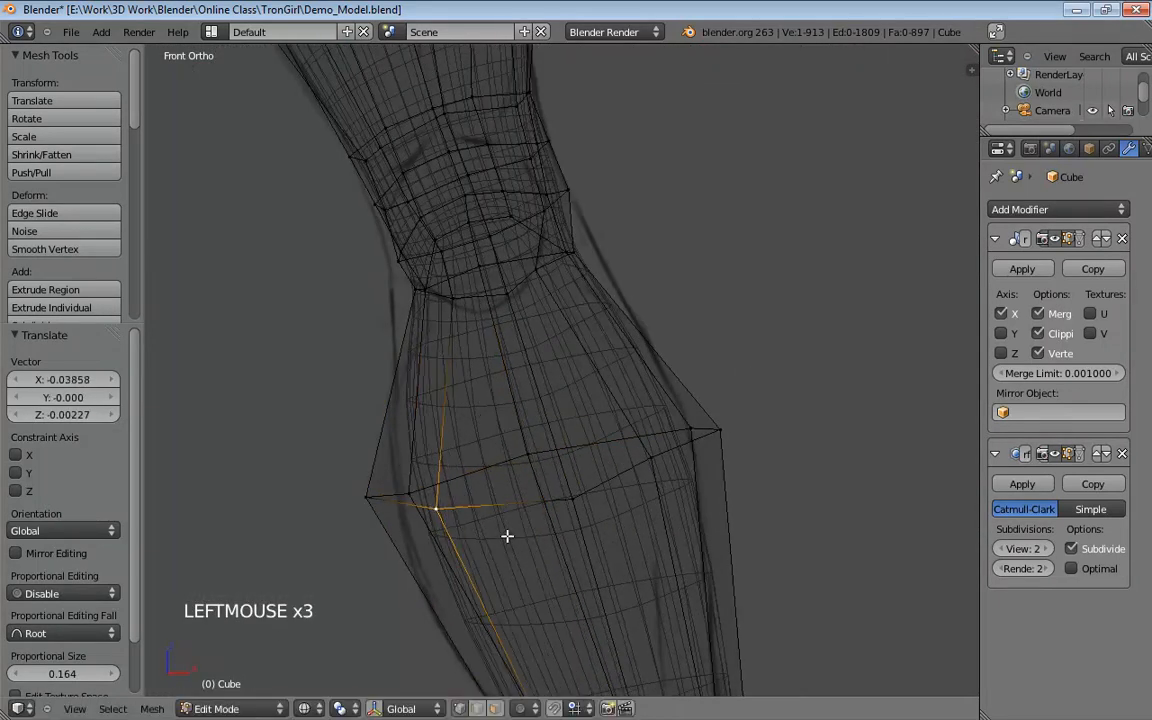
Add another edge loop around the lower leg about midway between the calf's widest loop and the ankle.
shift+middle_drag(506, 537, 523, 359)
key(ctrl+r)
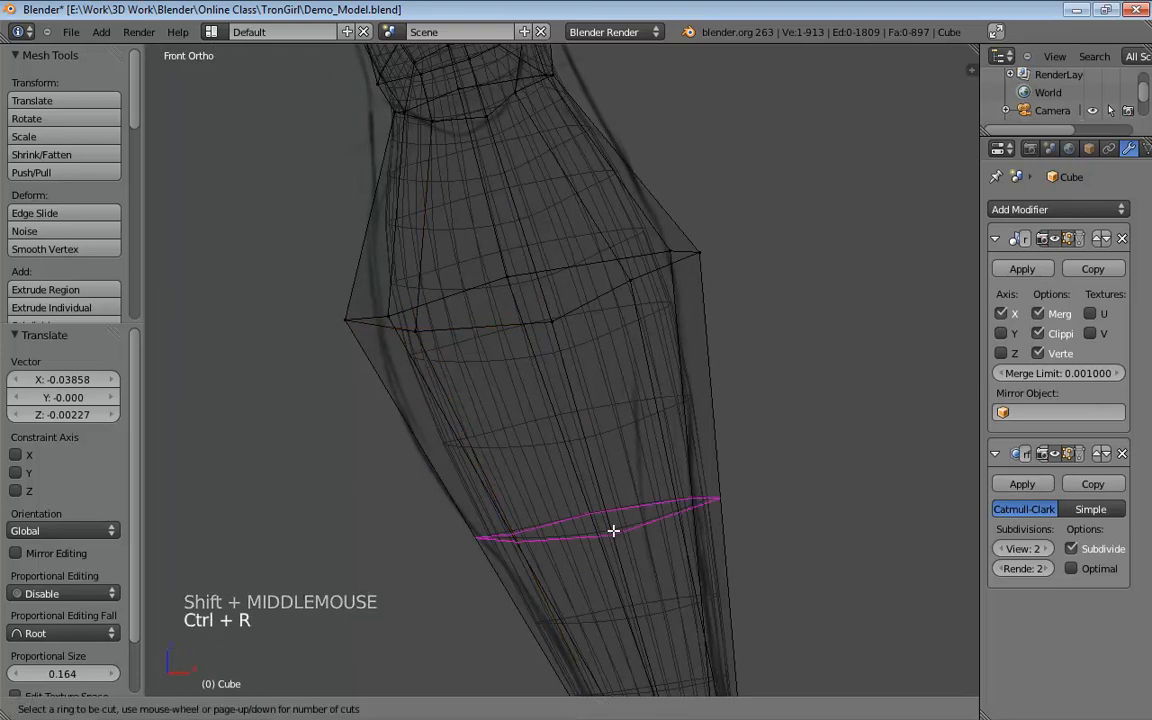
click(611, 527)
click(605, 510)
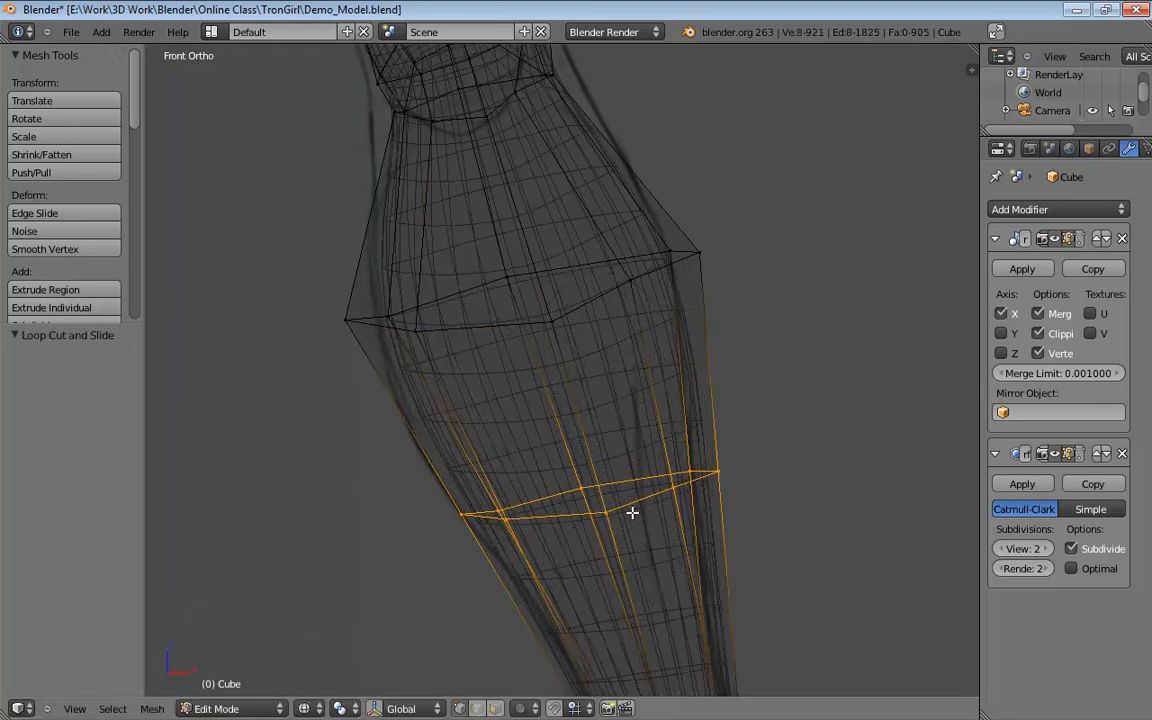
scroll(566, 330, down, 3)
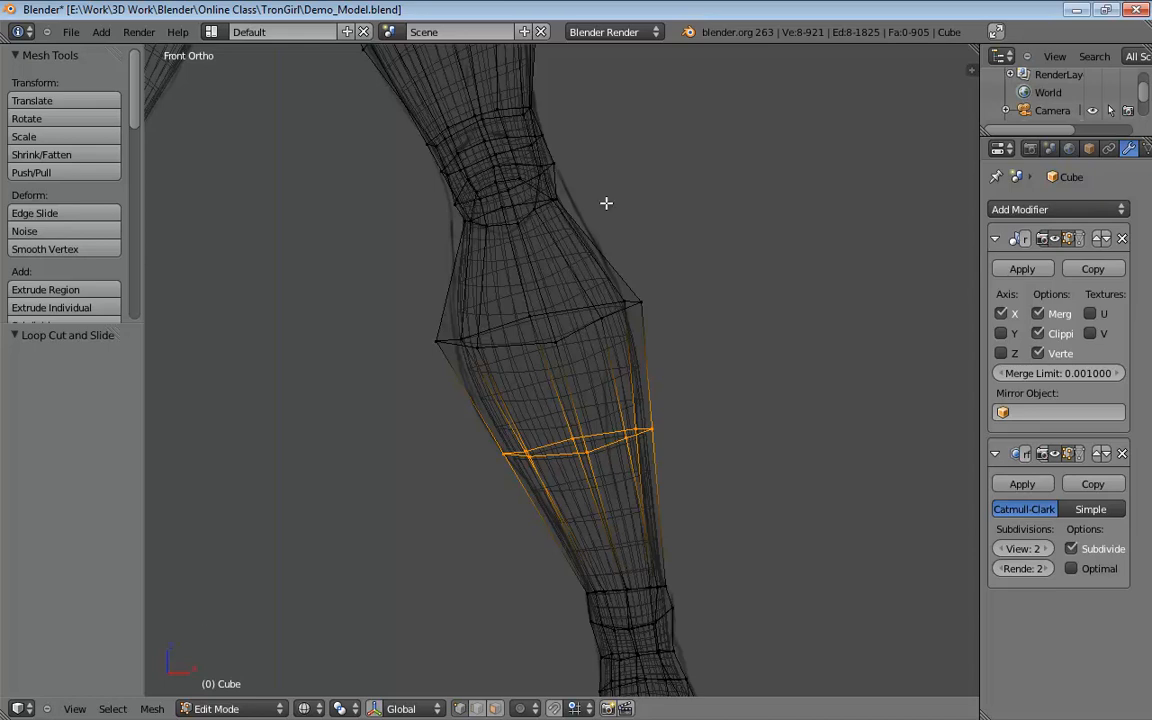
In front view, pull the outer-side vertices of the loops around and below the knee outward to the reference outline.
shift+scroll(600, 190, up, 5)
scroll(597, 283, up, 4)
shift+middle_drag(617, 216, 548, 351)
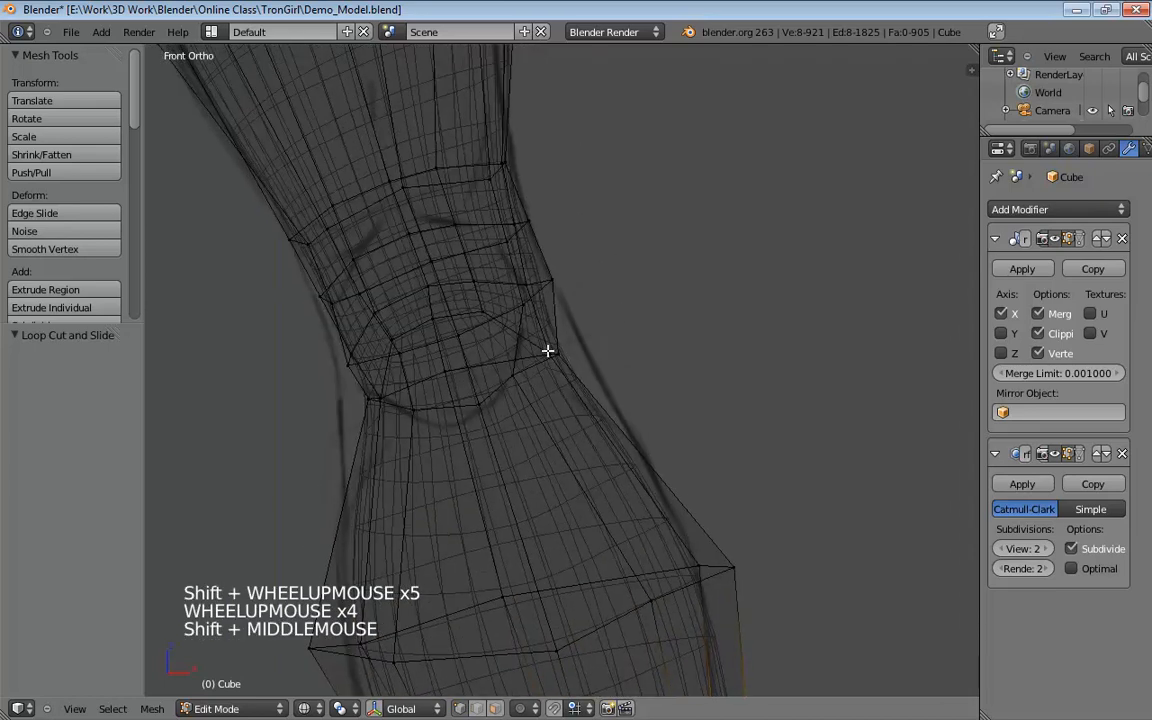
drag(557, 354, 591, 344)
drag(553, 282, 588, 266)
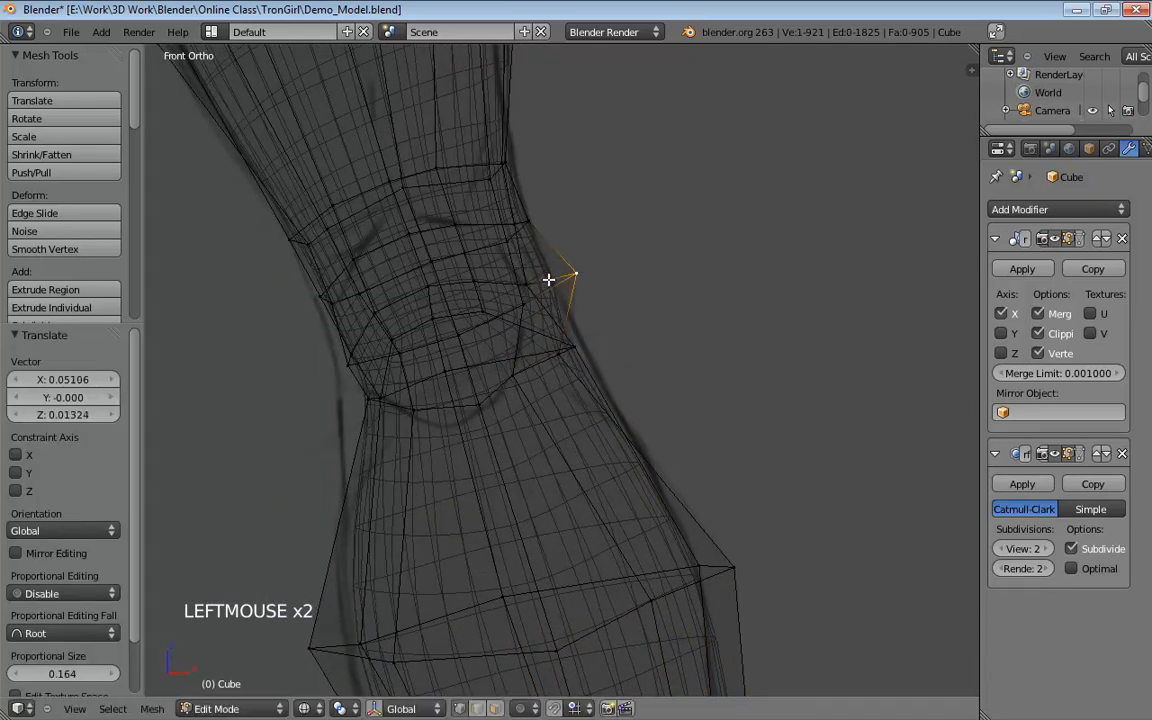
drag(572, 354, 582, 355)
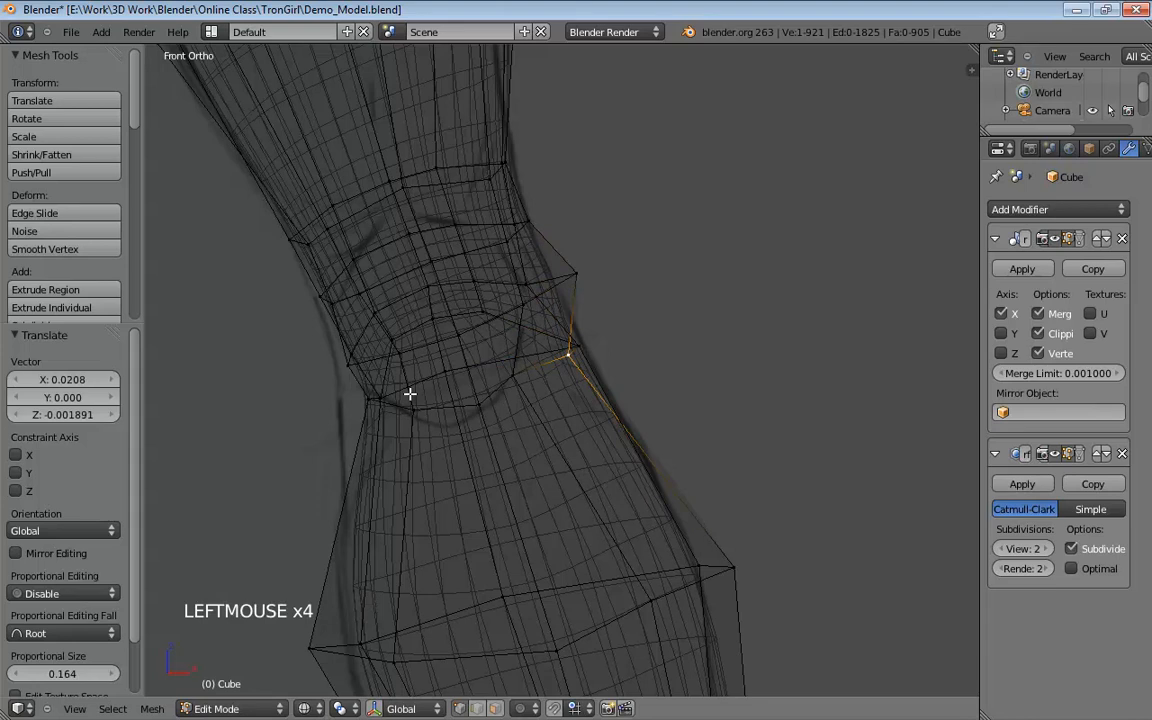
Pull the inner-side vertices of the lower knee loops outward to match the front reference outline.
drag(368, 398, 320, 368)
drag(347, 404, 314, 410)
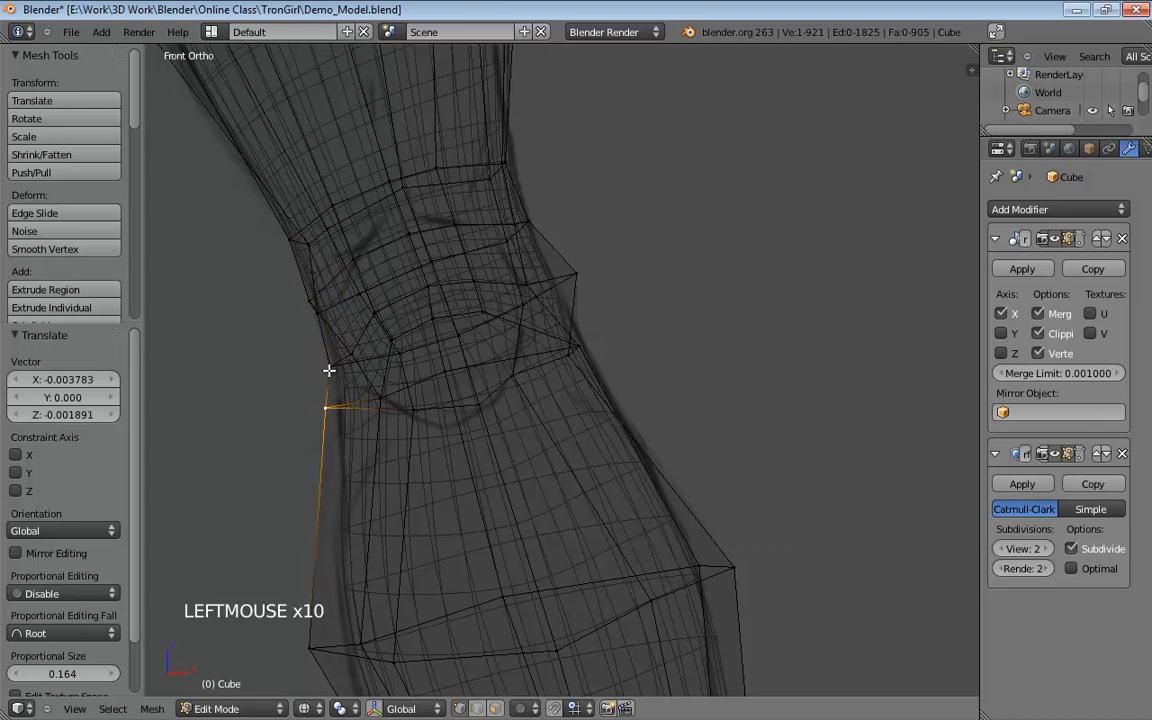
scroll(437, 365, down, 2)
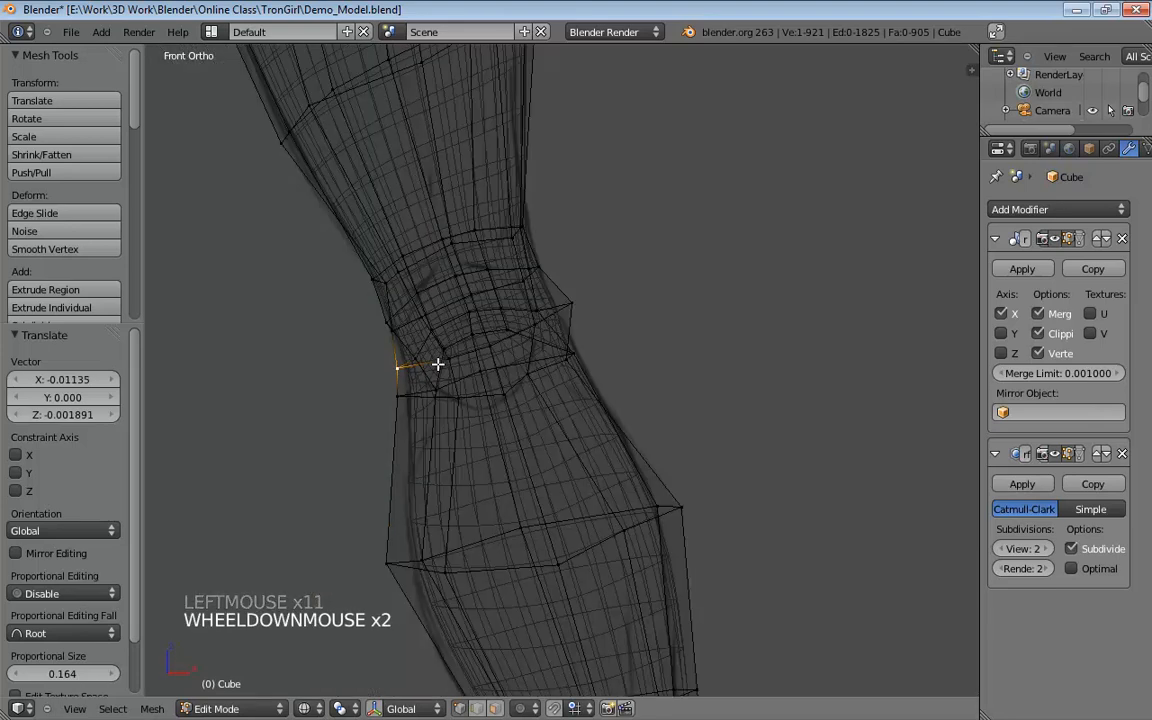
In shaded perspective view, reposition the vertices along the outer side of the knee to smooth its contour.
key(KP_5)
mouse_move(477, 359)
middle_down()
mouse_move(316, 342)
mouse_move(332, 383)
mouse_move(417, 365)
middle_up()
key(z)
middle_drag(600, 323, 638, 314)
drag(622, 309, 592, 318)
middle_drag(612, 298, 669, 265)
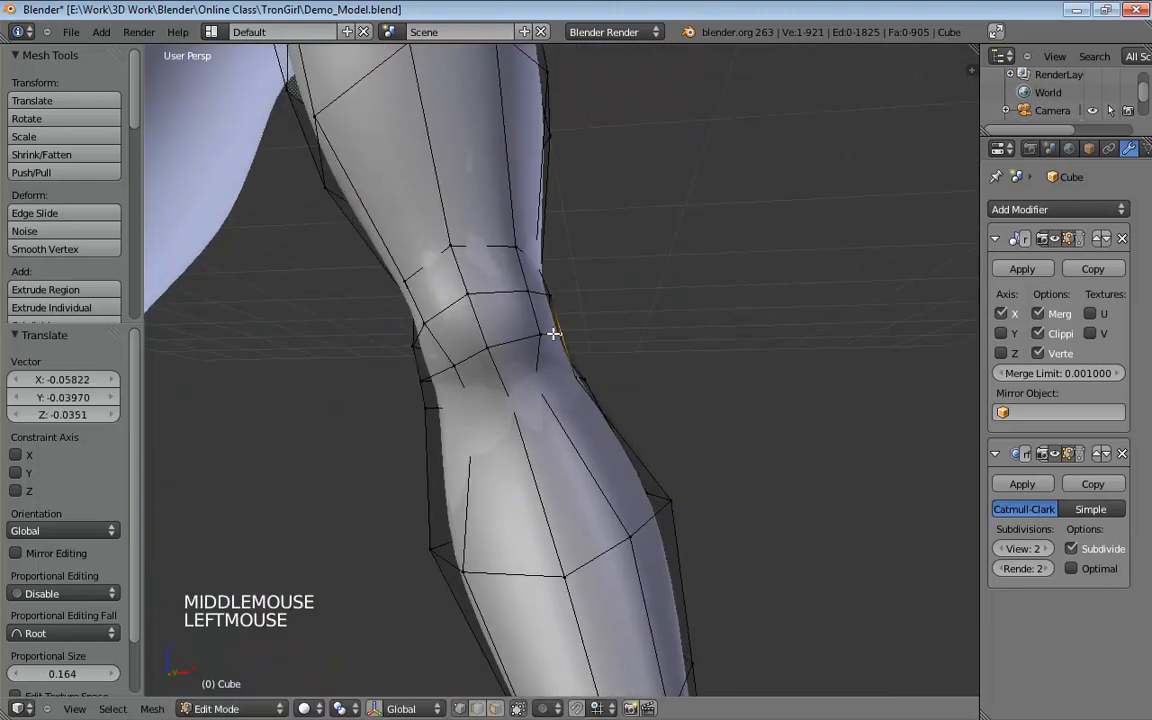
drag(553, 334, 557, 331)
middle_drag(534, 325, 579, 254)
drag(583, 246, 598, 239)
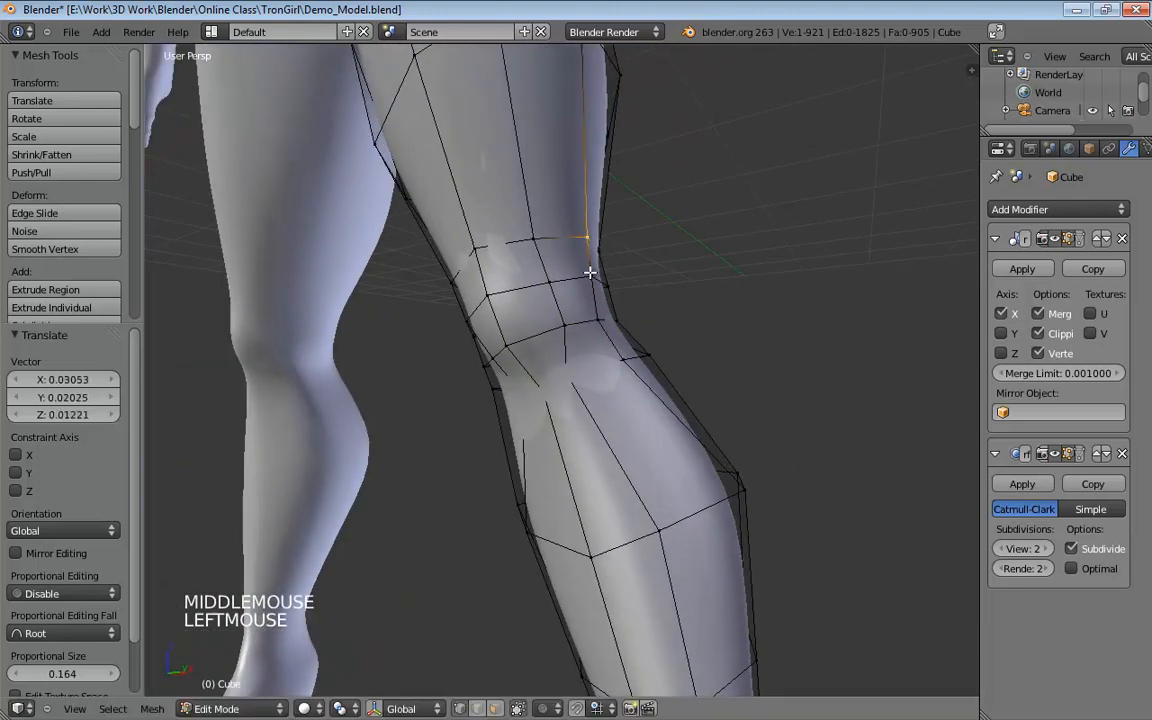
Shift the vertices at the upper edge of the kneecap to even out the spacing of the knee loops.
click(590, 270)
middle_drag(625, 296, 547, 316)
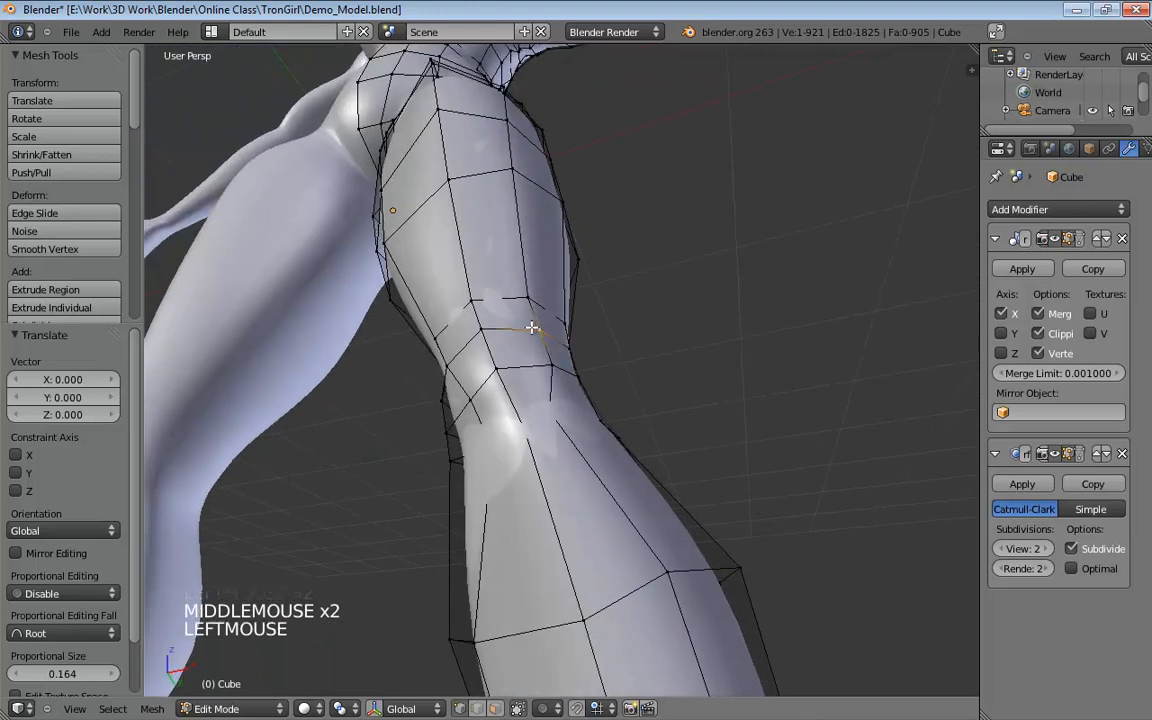
drag(532, 328, 504, 303)
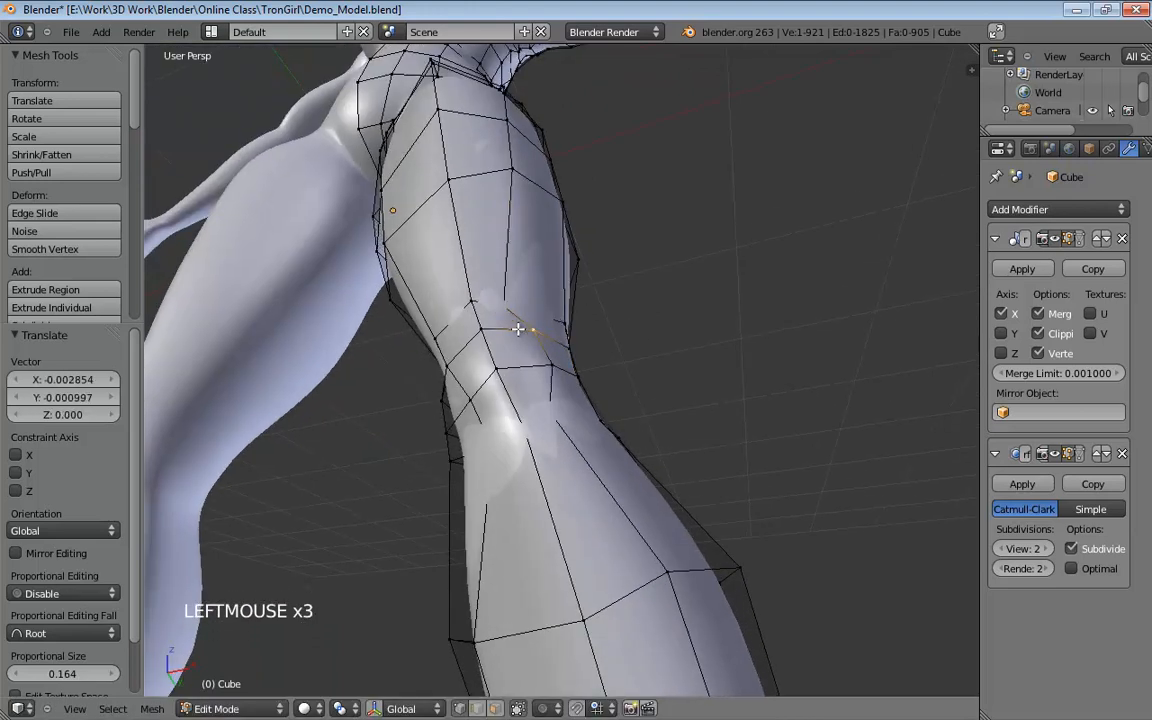
middle_drag(477, 319, 444, 337)
drag(431, 342, 452, 365)
middle_drag(490, 437, 534, 515)
Hide the subdivision preview and adjust the vertices below the kneecap and along the inner side of the knee.
click(1052, 454)
drag(471, 416, 532, 391)
drag(509, 404, 508, 396)
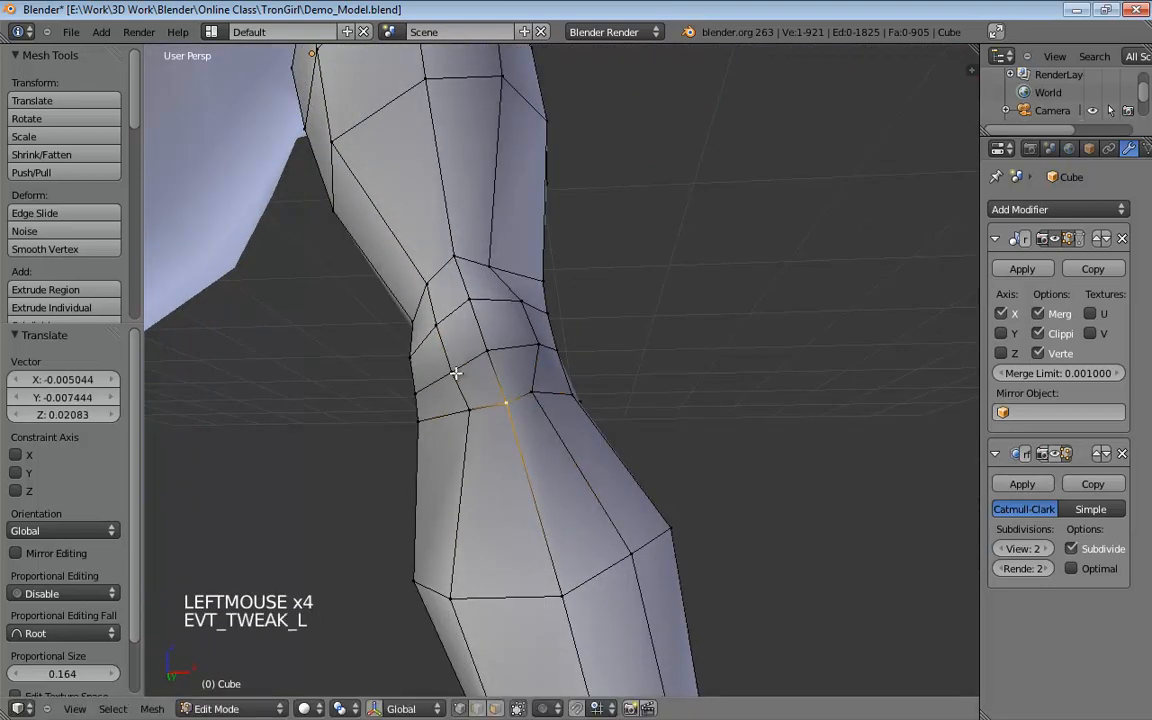
middle_drag(458, 381, 408, 374)
drag(349, 362, 356, 398)
drag(374, 319, 394, 336)
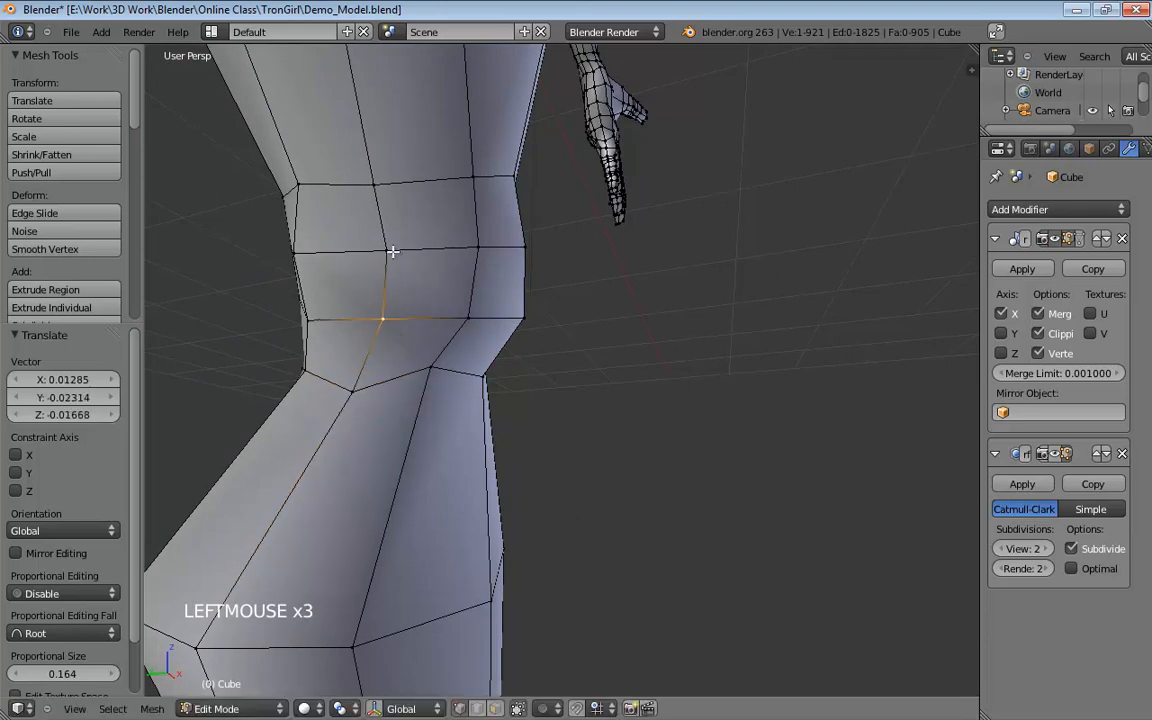
drag(391, 252, 394, 252)
Move the outer and rear vertices of the lower knee loops to even out the faces behind the knee.
middle_drag(325, 290, 532, 393)
scroll(464, 316, down, 2)
drag(545, 418, 548, 422)
drag(465, 396, 441, 435)
middle_drag(400, 476, 687, 432)
drag(687, 392, 705, 403)
mouse_move(741, 360)
mouse_down()
mouse_move(745, 380)
mouse_move(730, 378)
mouse_up()
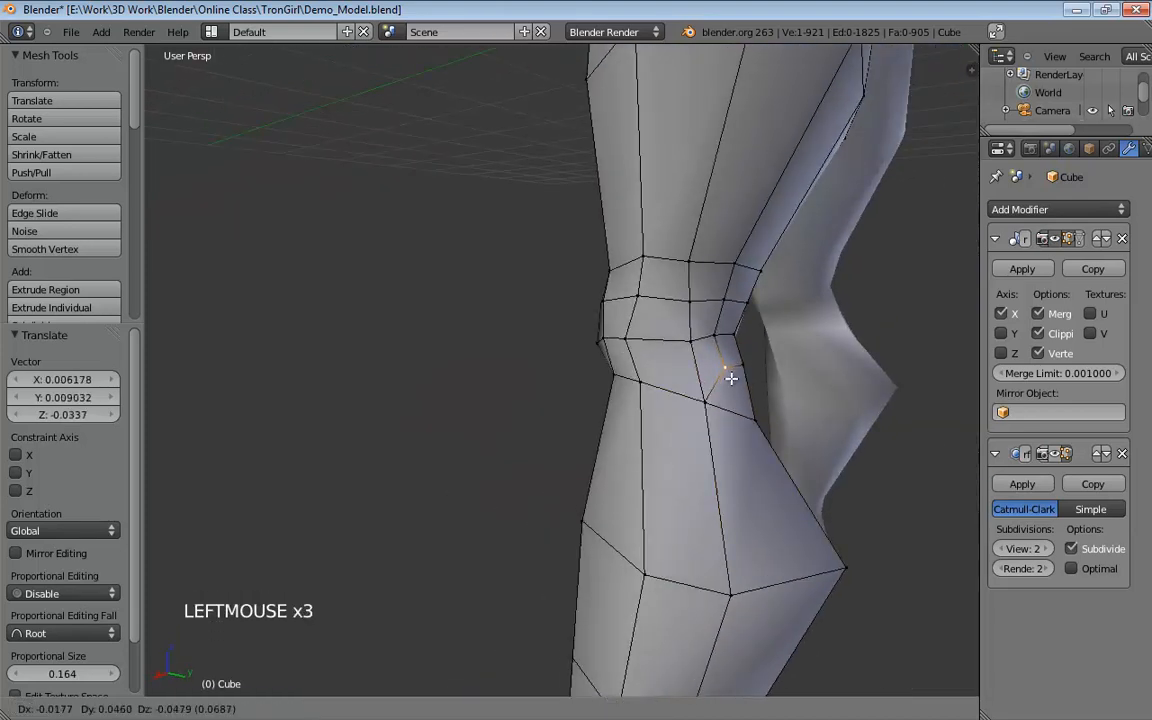
Lower the inner rear knee vertices and realign the neighbouring loop vertices into an even curve around the knee.
middle_drag(730, 378, 440, 343)
drag(440, 343, 432, 358)
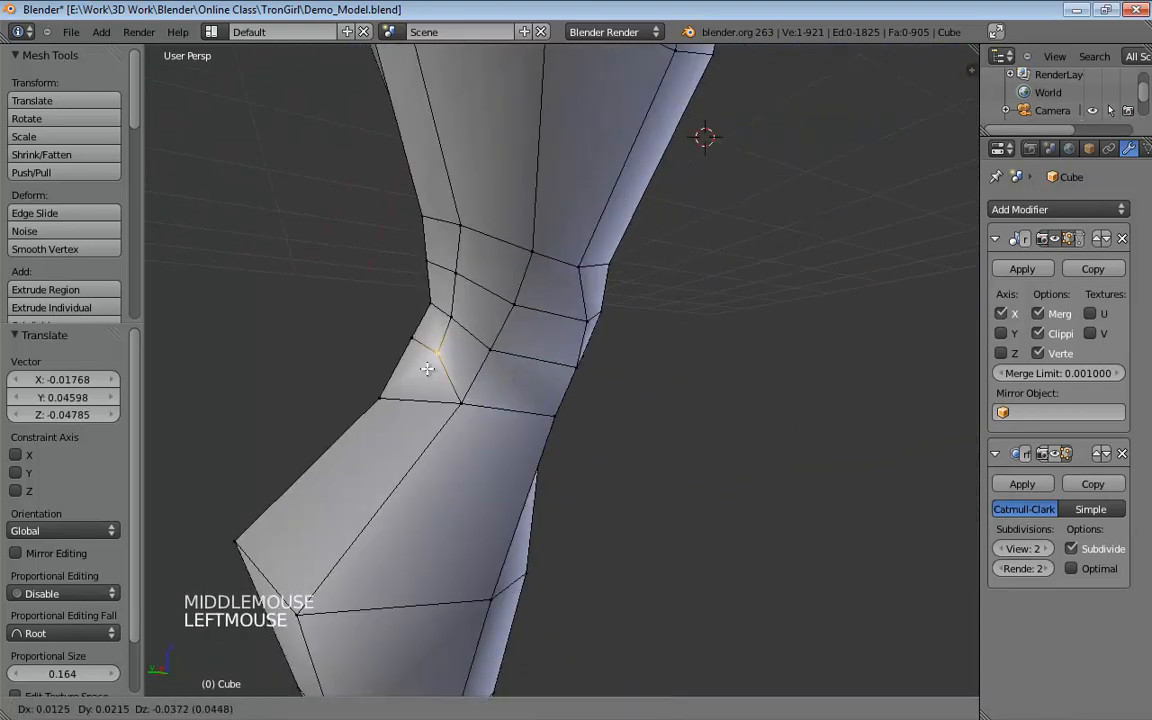
middle_drag(432, 358, 497, 337)
drag(497, 337, 495, 349)
middle_drag(495, 349, 602, 323)
drag(635, 307, 623, 353)
drag(650, 264, 654, 271)
middle_drag(739, 262, 441, 349)
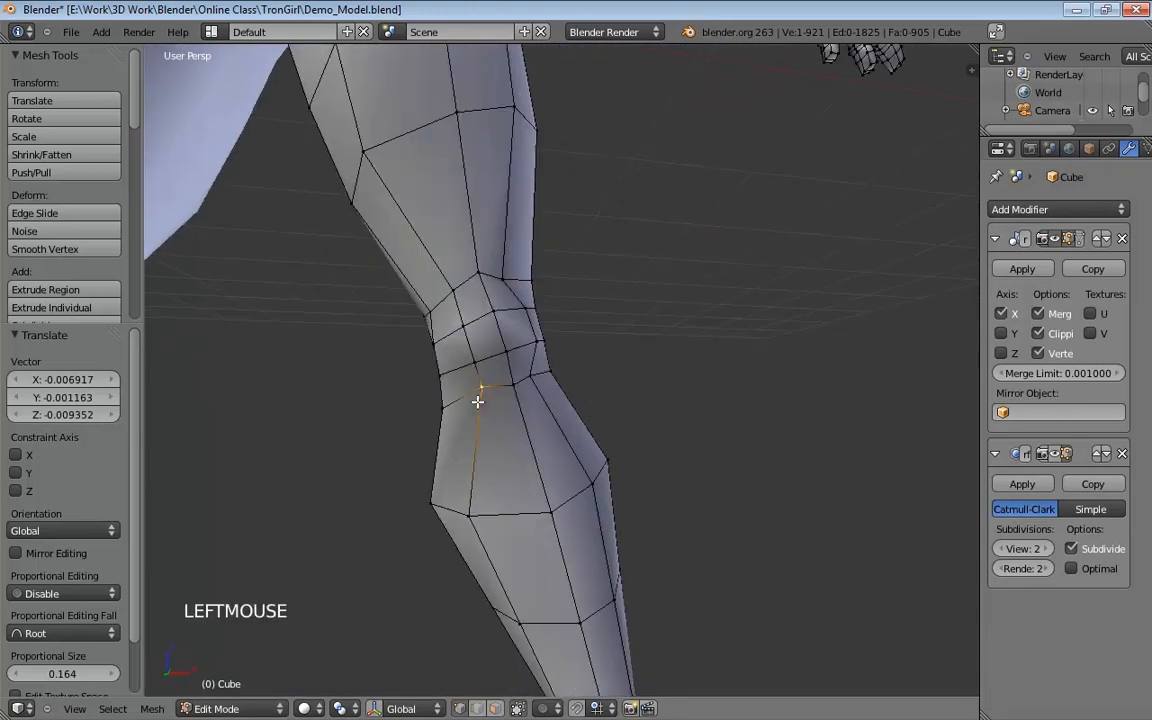
Reposition the front vertices of the loop directly below the kneecap so the edges flow evenly into the shin.
drag(477, 401, 471, 399)
mouse_move(478, 401)
middle_down()
mouse_move(478, 258)
mouse_move(486, 412)
middle_up()
drag(482, 424, 478, 422)
mouse_move(478, 422)
middle_down()
mouse_move(480, 440)
mouse_move(591, 553)
mouse_move(473, 425)
middle_up()
drag(494, 401, 474, 406)
middle_drag(474, 406, 521, 336)
drag(539, 381, 529, 378)
click(556, 391)
Shift the vertices along the outer side of the knee loops forward to even out their spacing.
middle_drag(609, 368, 617, 322)
drag(621, 291, 594, 291)
drag(621, 257, 609, 258)
middle_drag(665, 308, 704, 280)
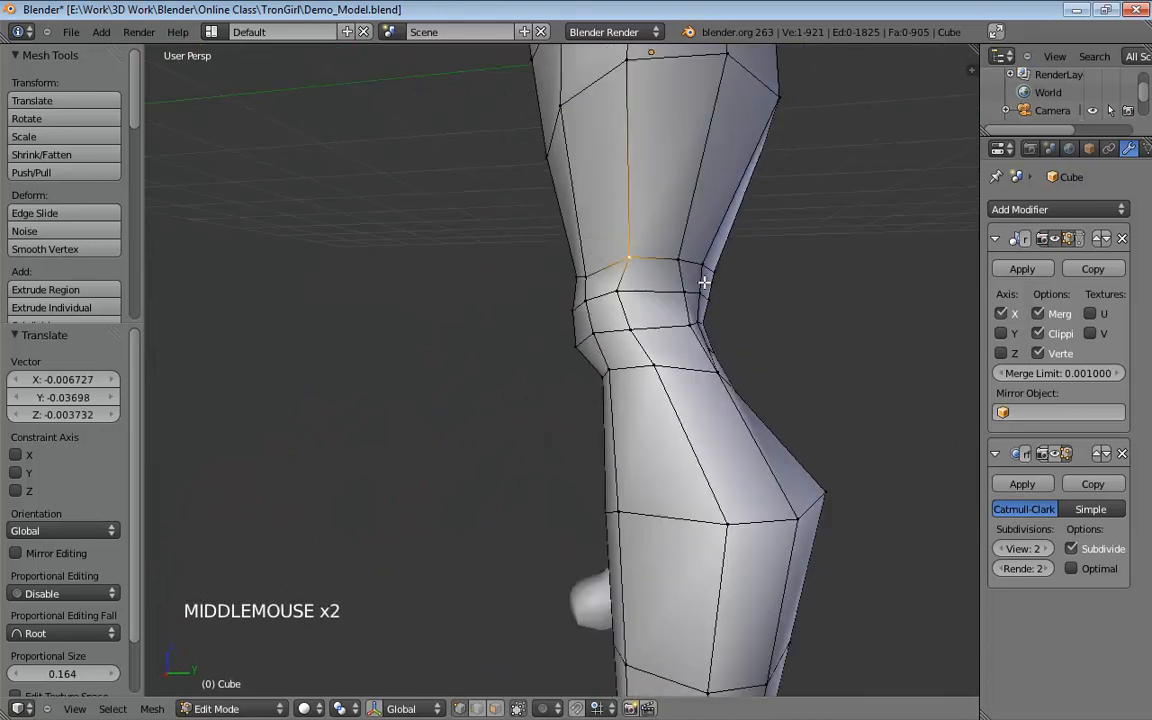
drag(678, 258, 652, 290)
drag(690, 325, 669, 331)
Adjust the vertices at the back of the knee so the loops run evenly above the calf.
middle_drag(672, 343, 616, 357)
middle_drag(616, 357, 570, 318)
click(614, 340)
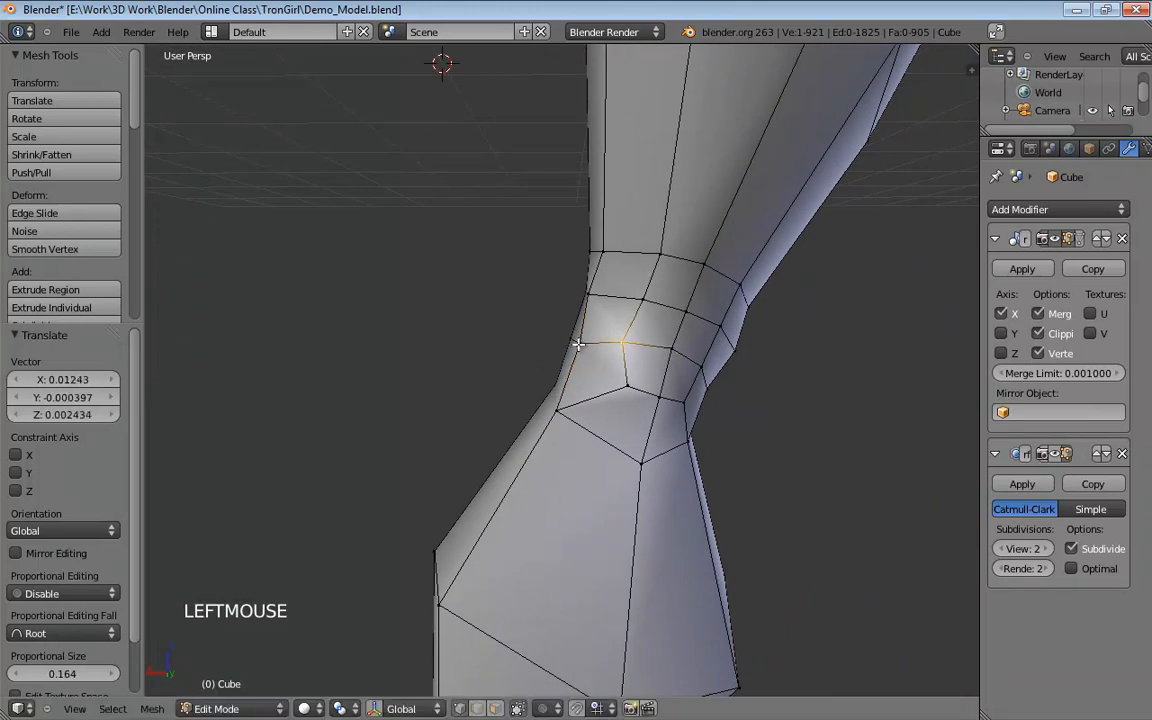
middle_drag(612, 296, 635, 272)
drag(640, 272, 657, 274)
middle_drag(653, 275, 674, 299)
drag(642, 265, 602, 260)
middle_drag(701, 254, 466, 308)
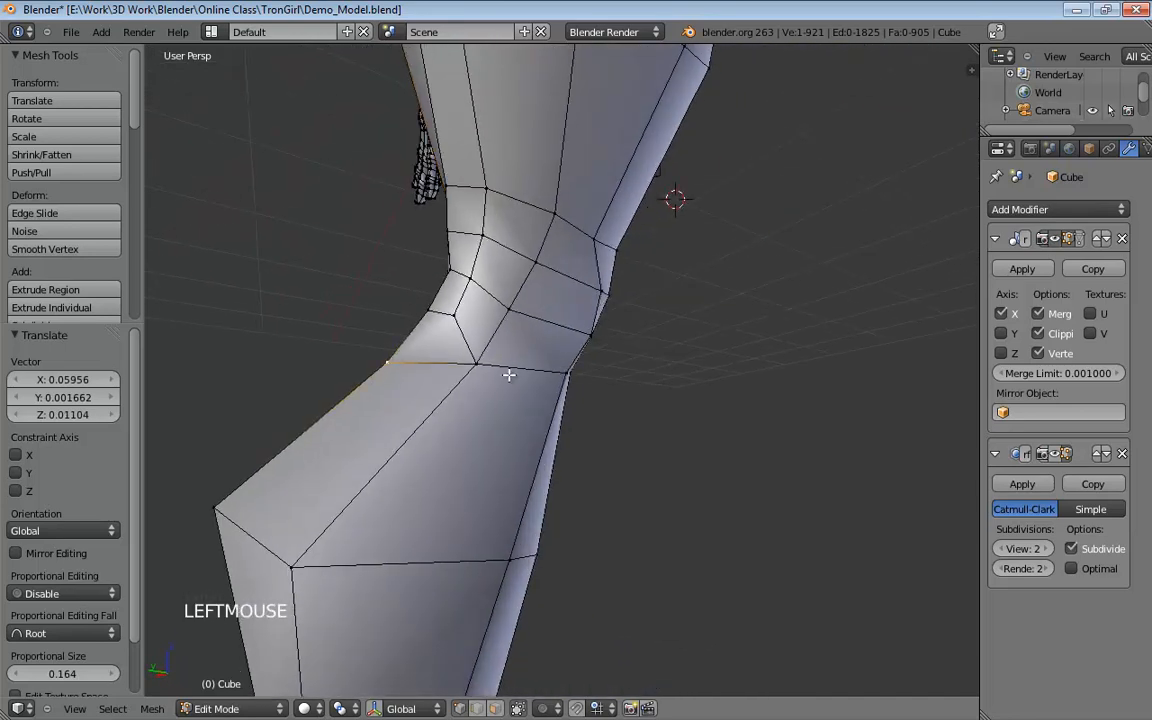
Show the subdivision preview and reshape the rear vertices below the knee, pulling one back about 0.074 along Y and up about 0.066 along Z.
click(1057, 454)
middle_drag(578, 362, 402, 368)
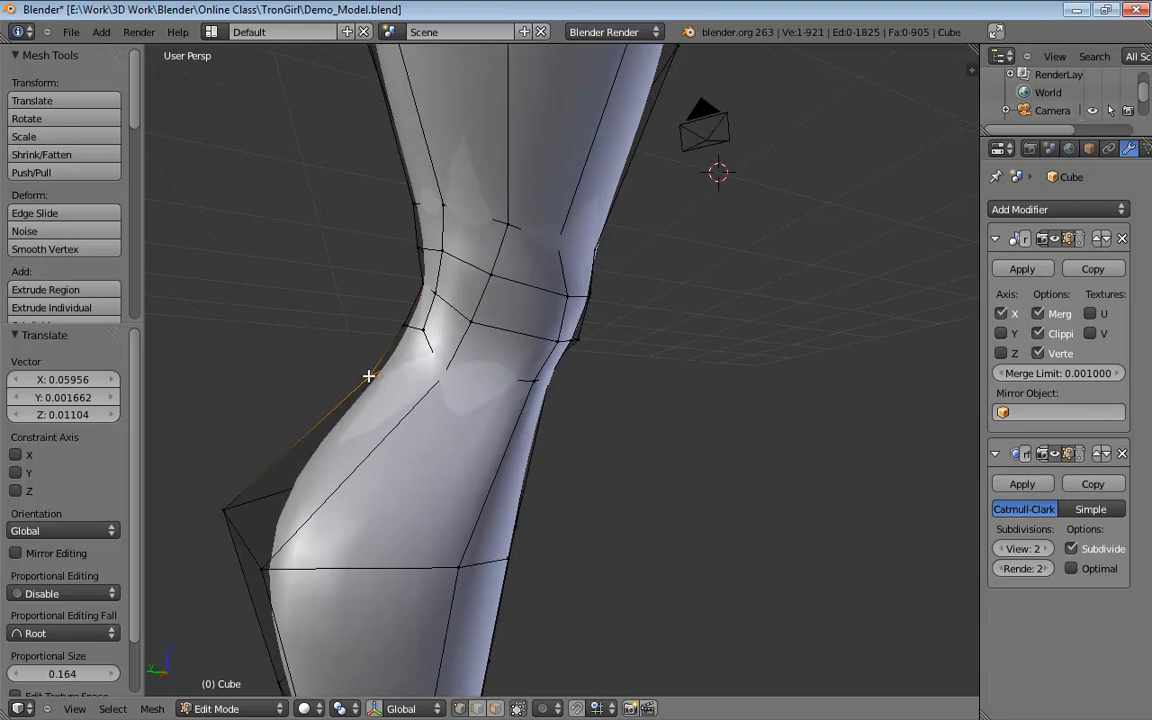
drag(368, 376, 334, 346)
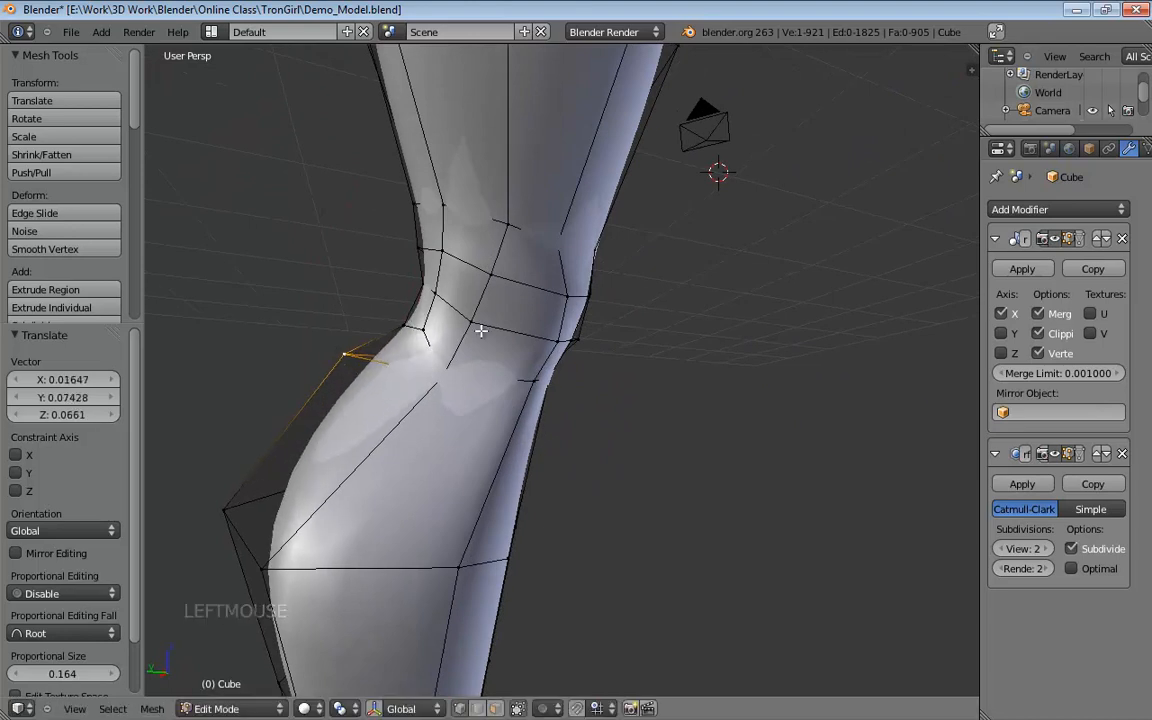
middle_drag(481, 331, 625, 390)
drag(618, 390, 596, 382)
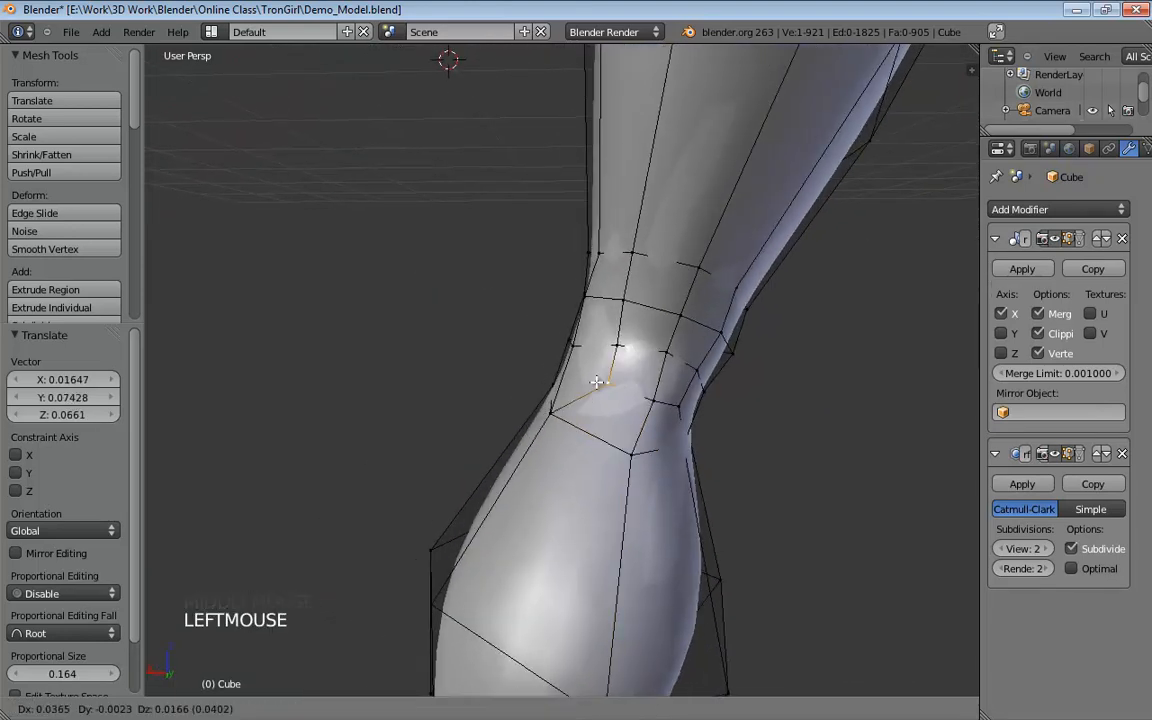
click(596, 382)
middle_drag(598, 382, 797, 368)
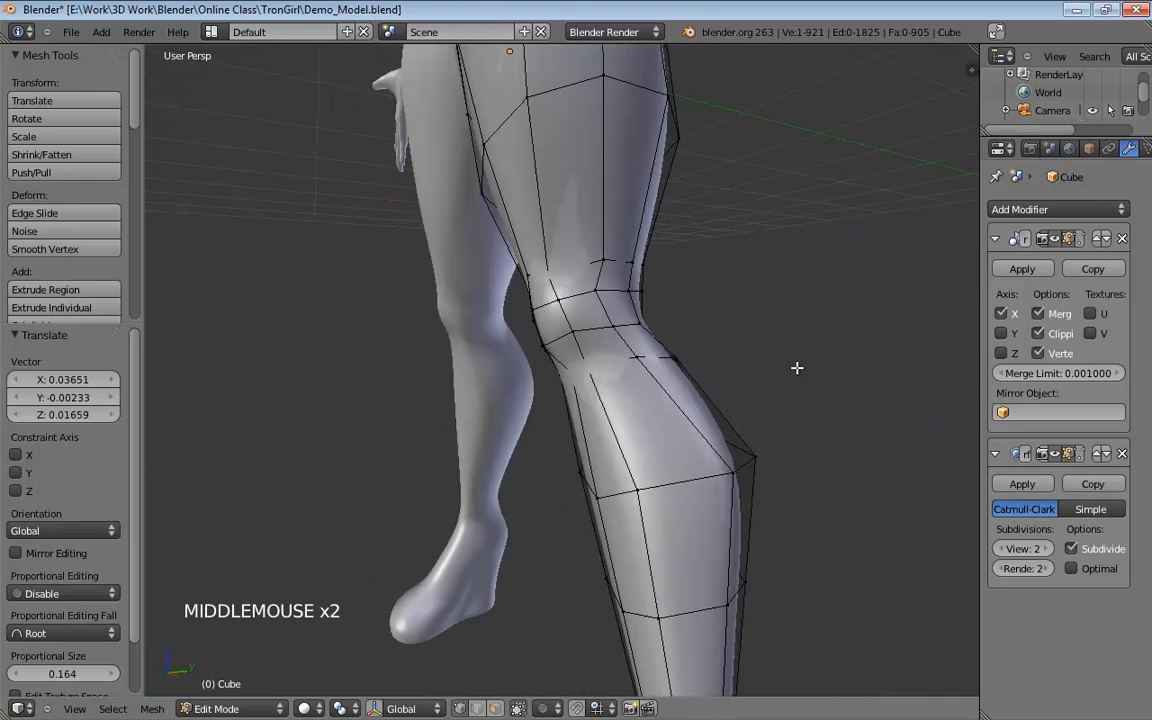
Hide the subdivision preview and even out the front knee vertices, moving one below the kneecap about 0.036 along X.
scroll(640, 345, down, 1)
middle_drag(640, 345, 573, 366)
scroll(599, 368, down, 2)
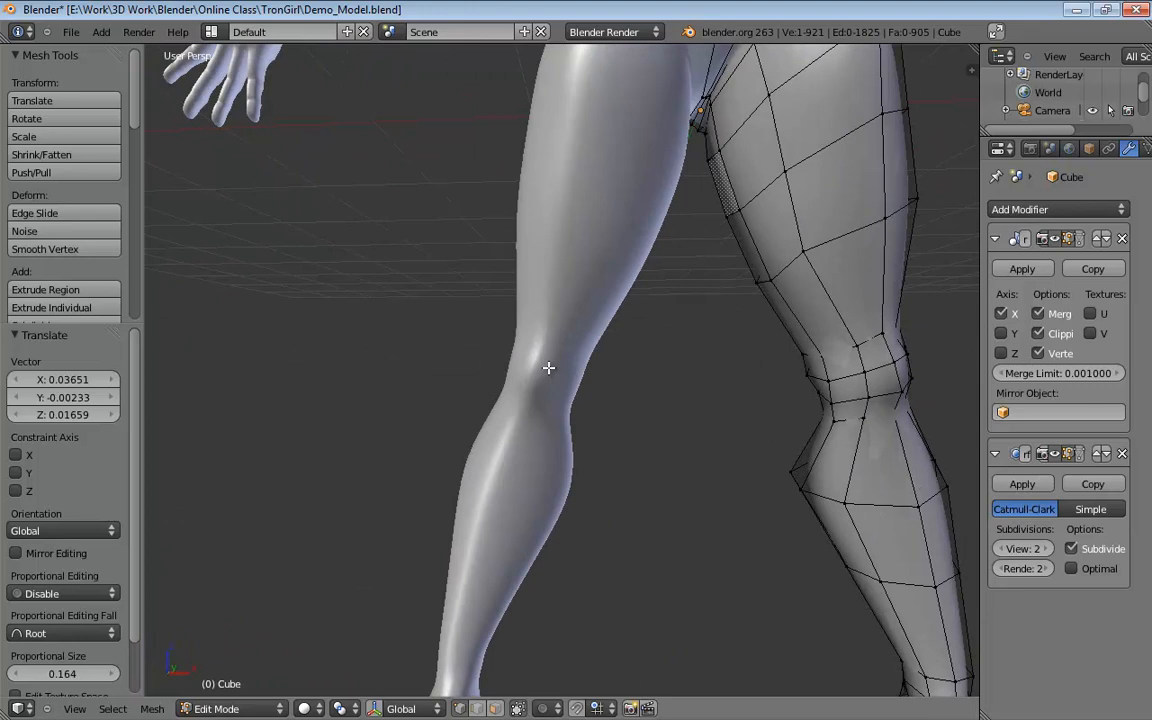
middle_drag(649, 381, 710, 350)
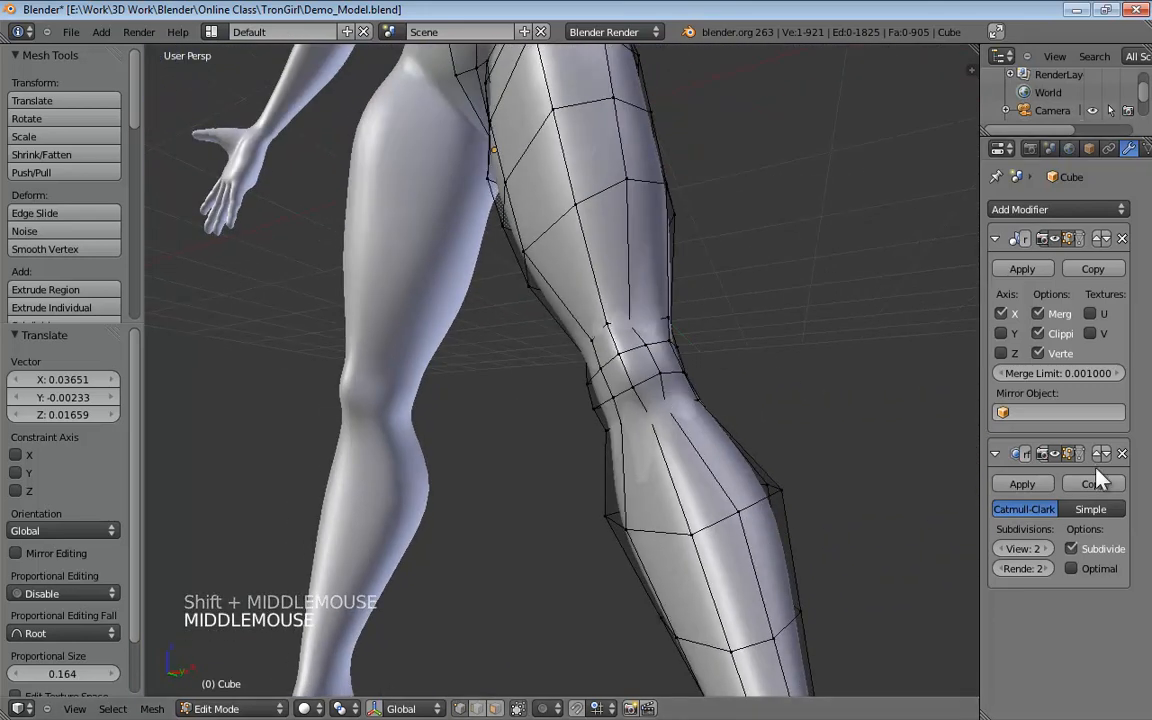
click(1059, 456)
scroll(813, 440, up, 3)
middle_drag(813, 440, 767, 366)
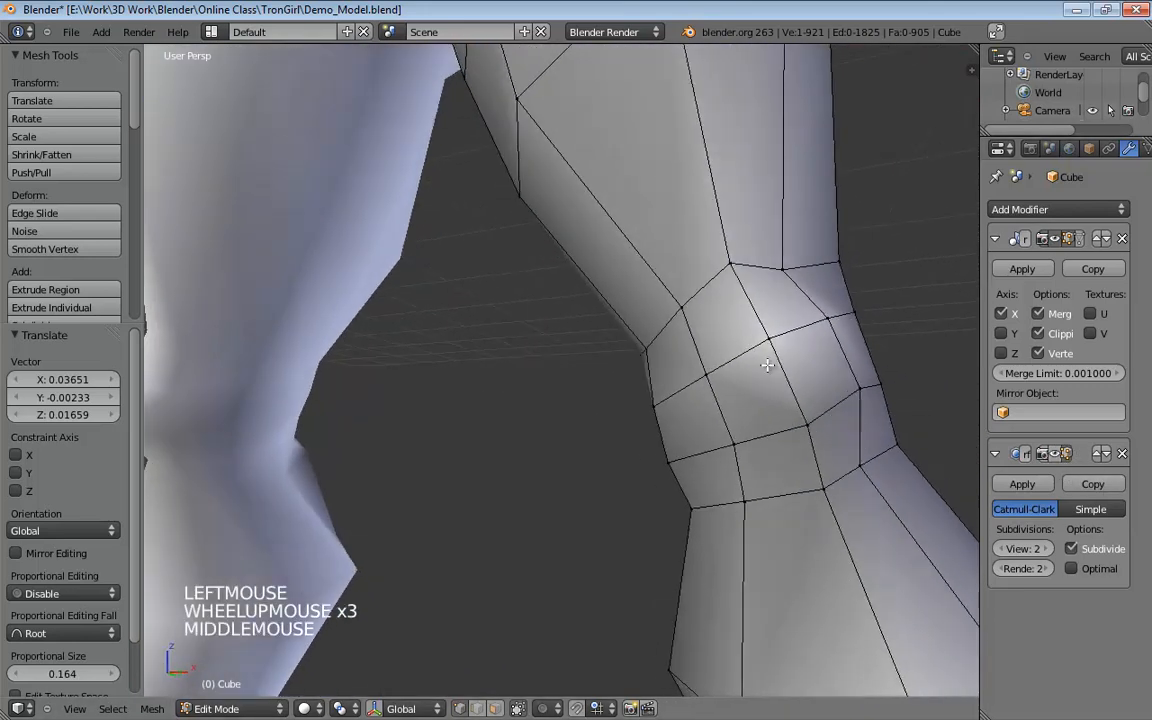
shift+middle_drag(764, 296, 753, 276)
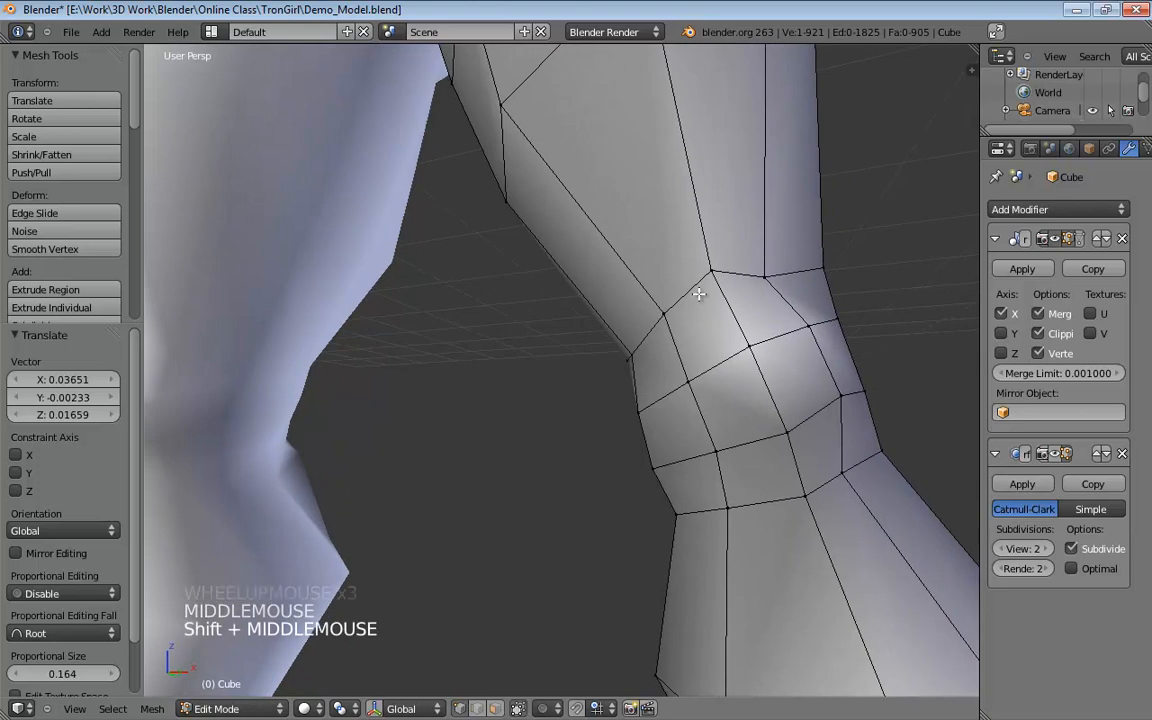
click(679, 383)
click(707, 457)
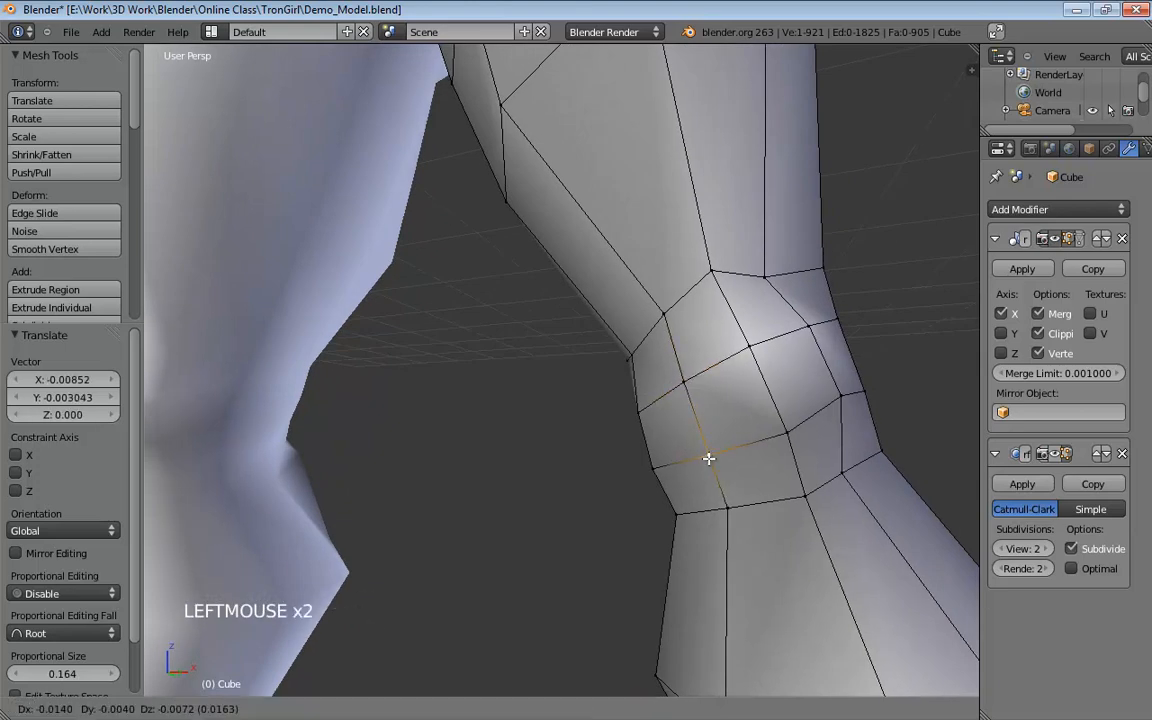
click(746, 347)
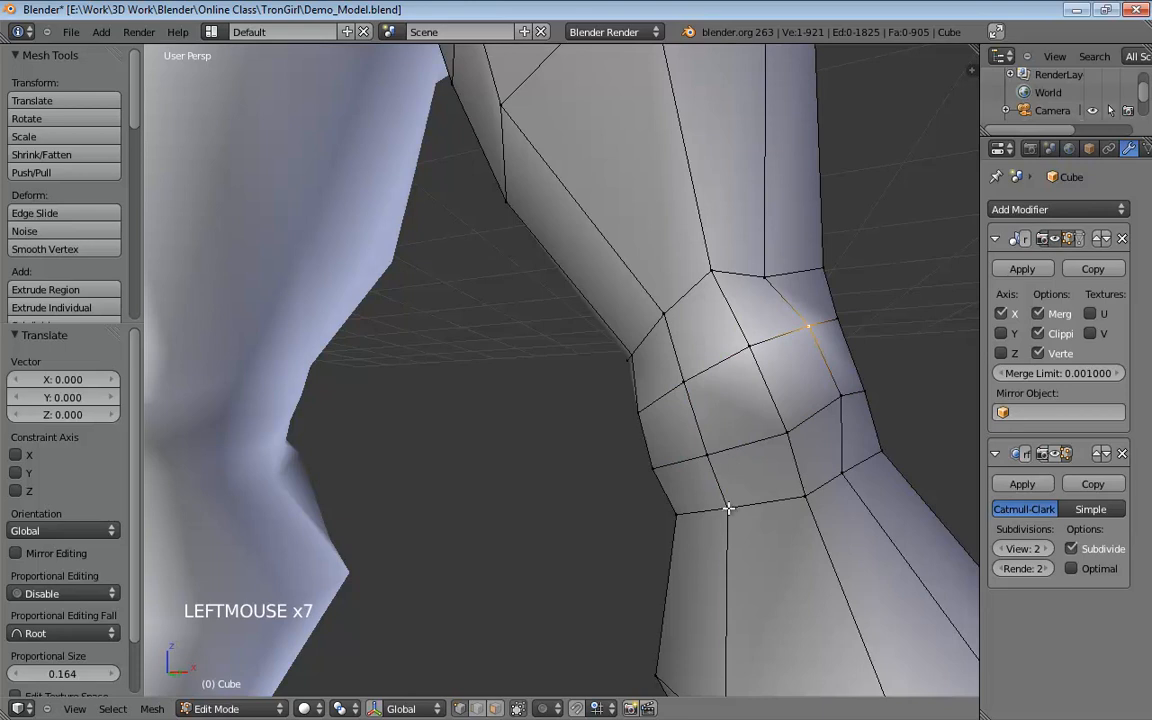
drag(729, 509, 749, 502)
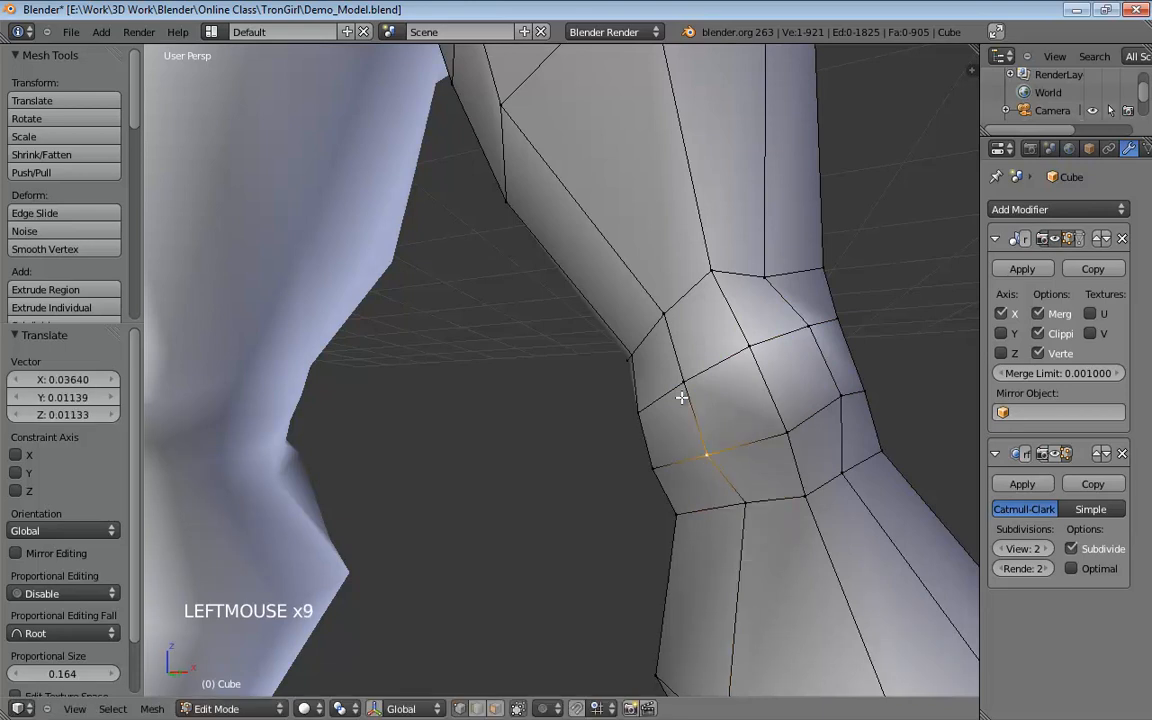
Shift the central kneecap vertices inward, moving the upper one about -0.015 along X and -0.012 along Z.
middle_drag(813, 418, 698, 321)
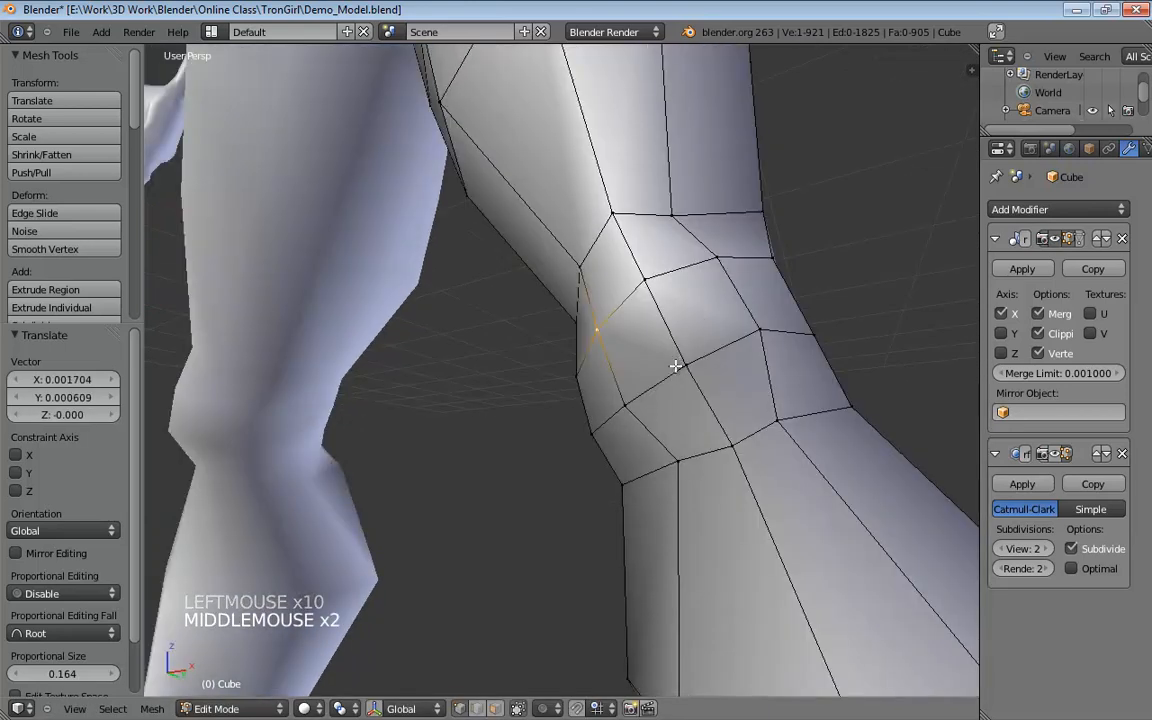
drag(680, 366, 660, 371)
drag(647, 281, 634, 289)
middle_drag(728, 333, 563, 396)
In wireframe side view with the subdivision preview on, move a lower kneecap vertex about -0.059 along Y and -0.1 along Z.
key(KP_3)
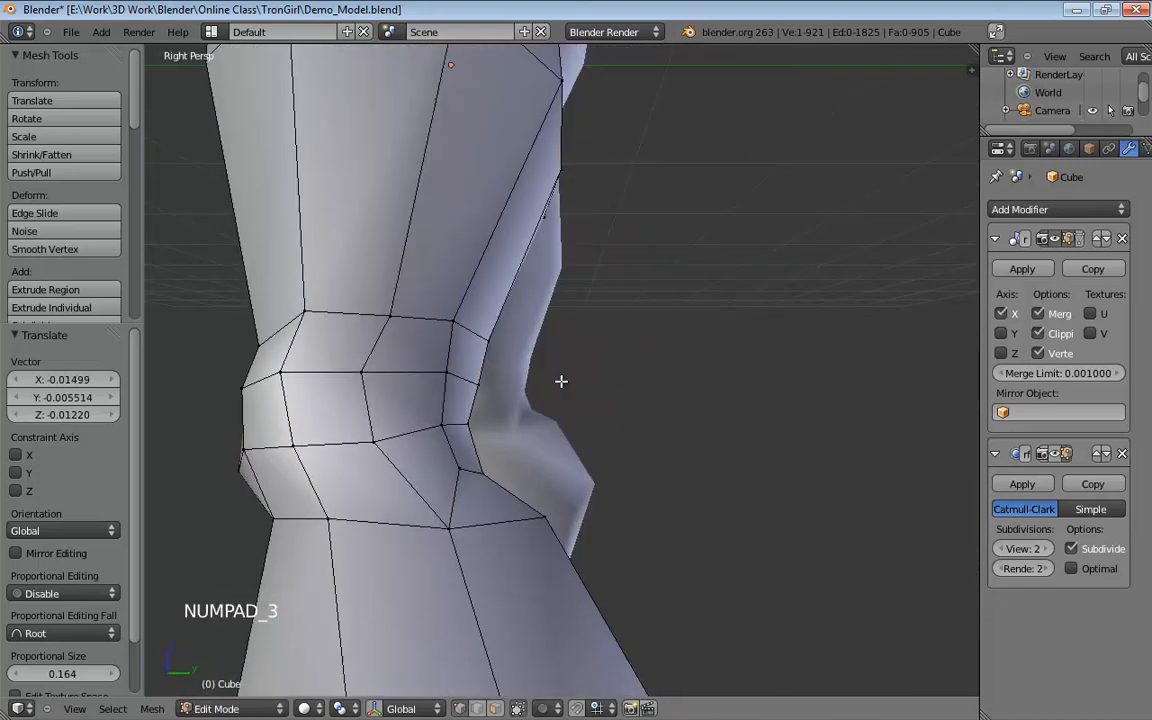
key(KP_5)
key(z)
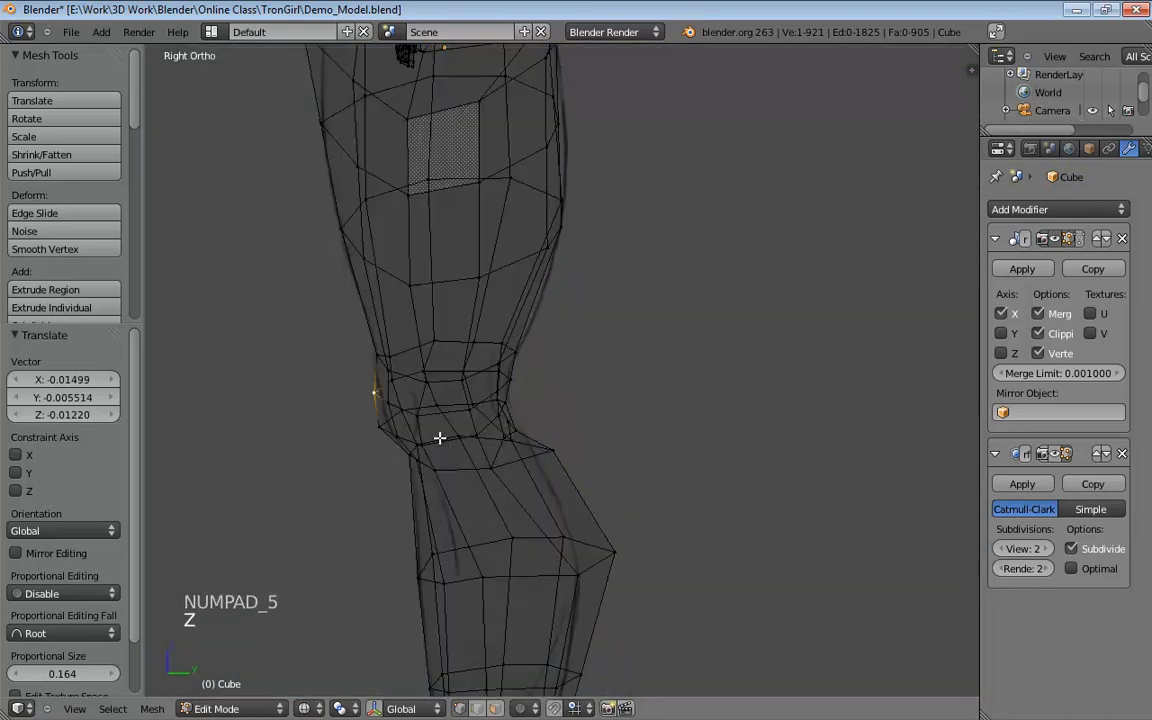
shift+middle_drag(442, 437, 501, 386)
scroll(458, 424, up, 2)
click(1053, 453)
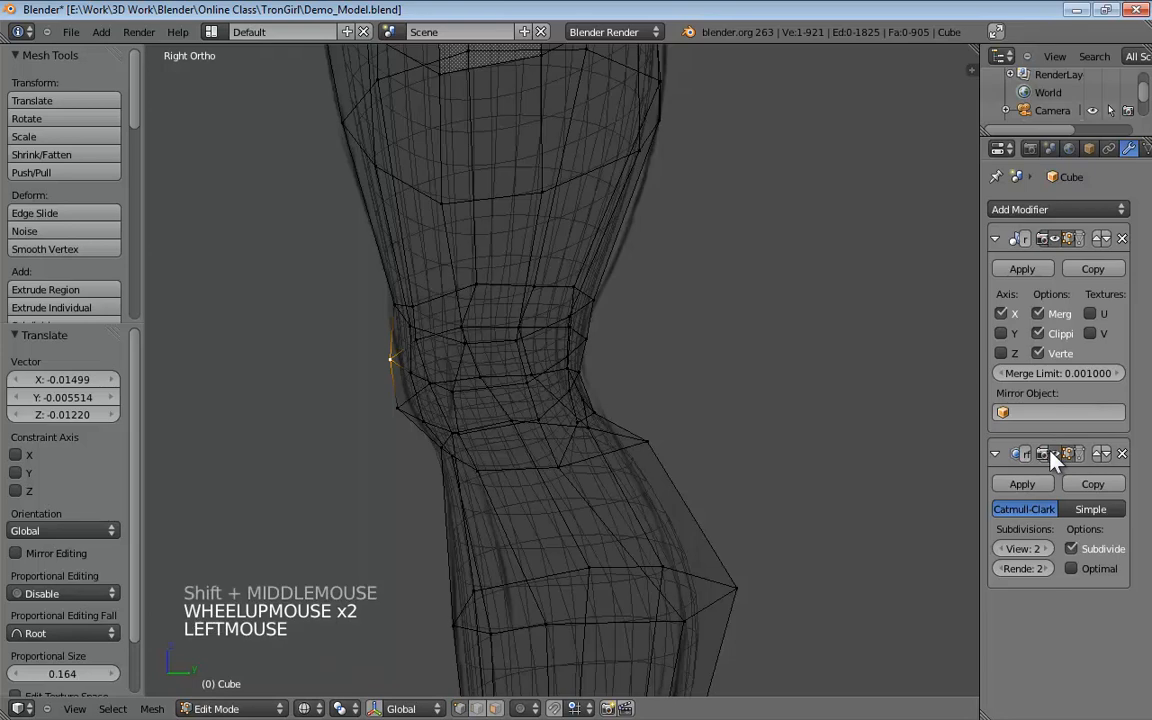
shift+middle_drag(595, 402, 684, 375)
scroll(594, 414, up, 2)
drag(455, 390, 434, 431)
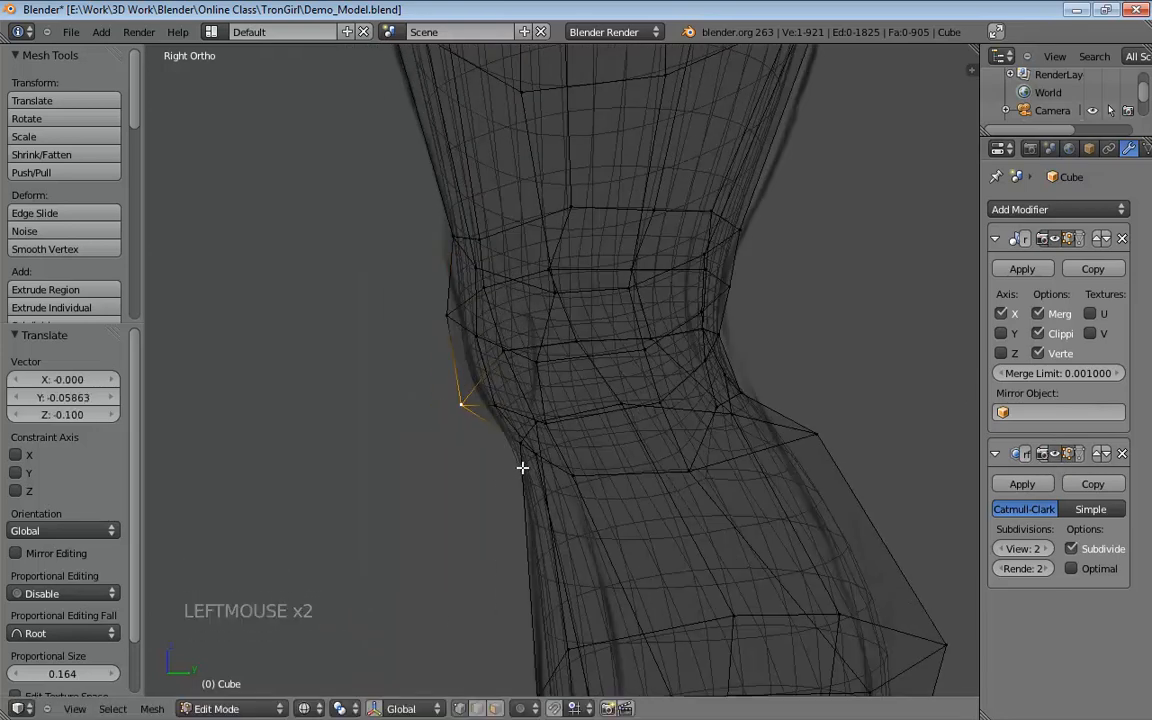
drag(522, 453, 527, 446)
key(ctrl+z)
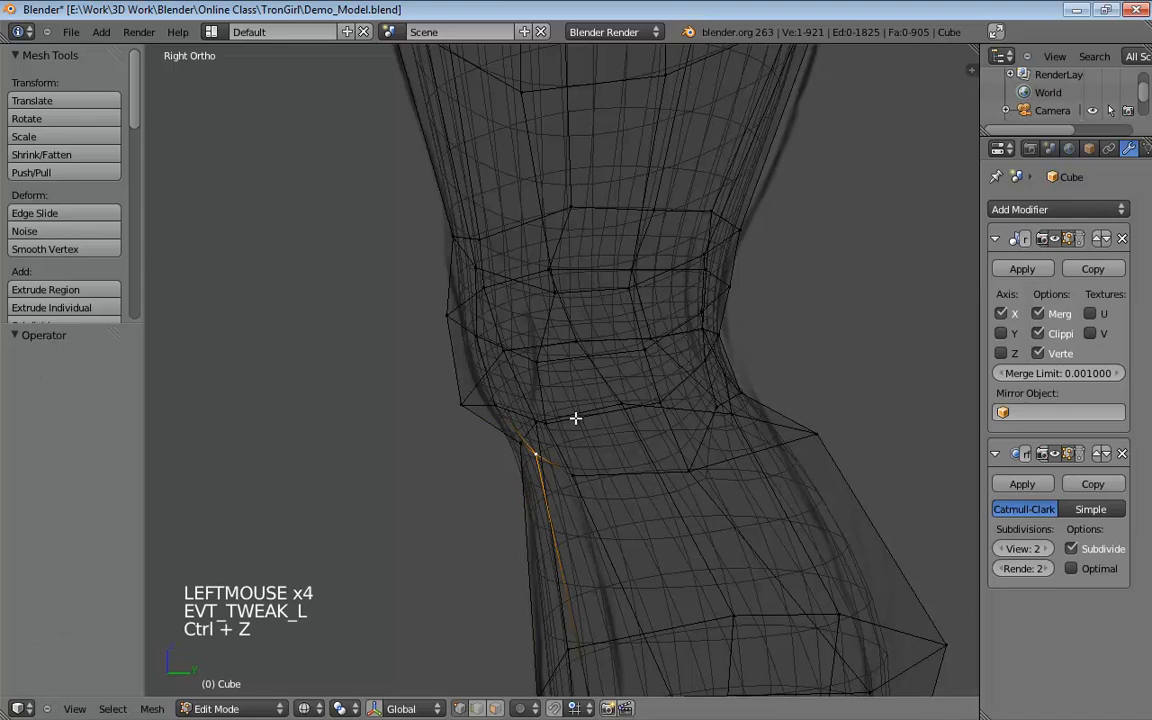
middle_drag(576, 419, 813, 384)
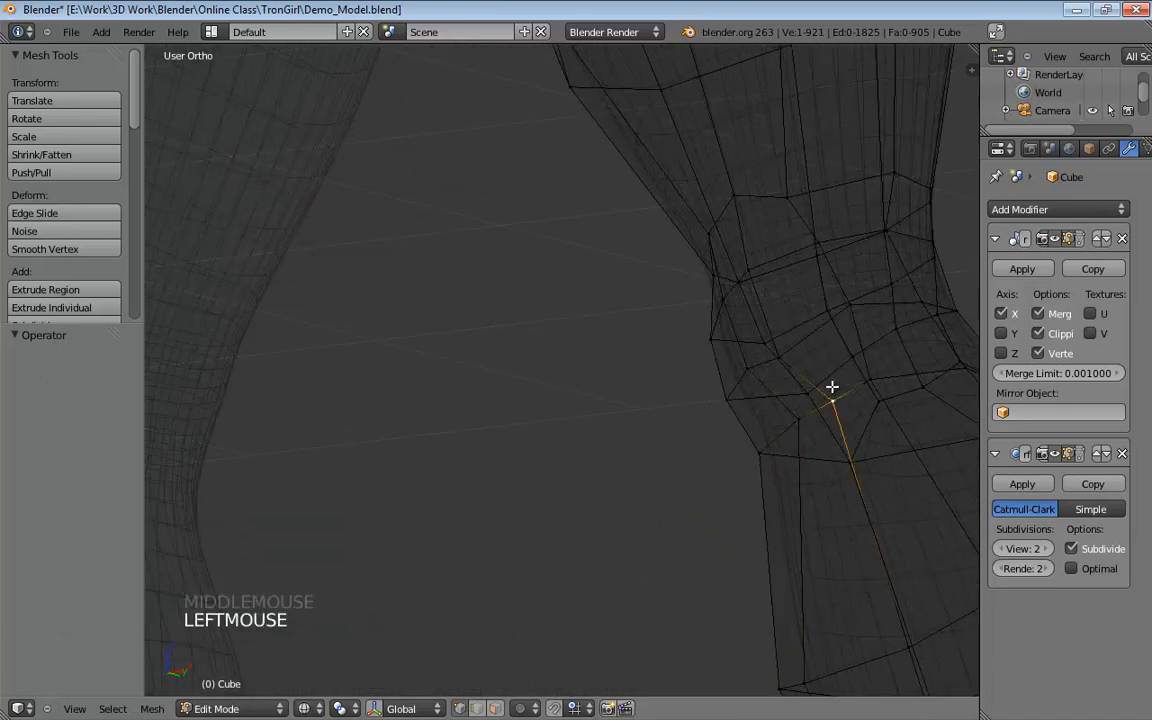
Even out the side knee vertices in wireframe and solid shading, moving one about -0.01 along X and 0.046 along Y.
drag(832, 387, 826, 455)
middle_drag(885, 368, 503, 391)
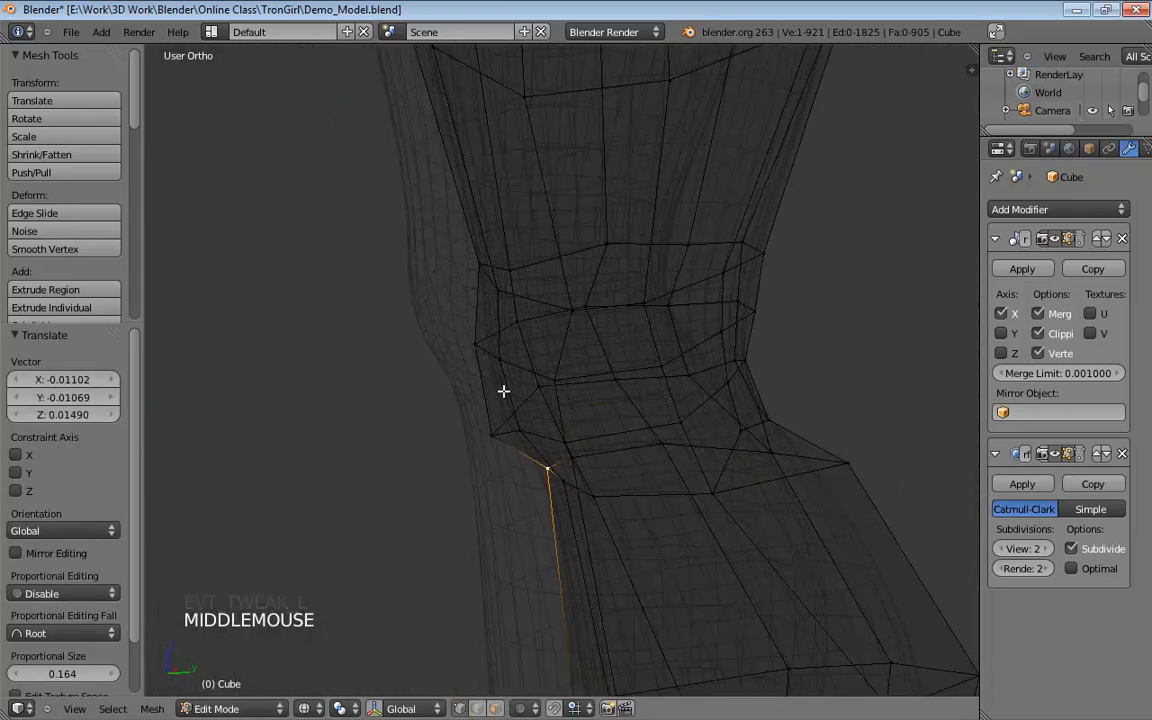
drag(503, 391, 502, 364)
key(z)
mouse_move(681, 395)
middle_down()
mouse_move(701, 437)
mouse_move(512, 430)
middle_up()
click(552, 425)
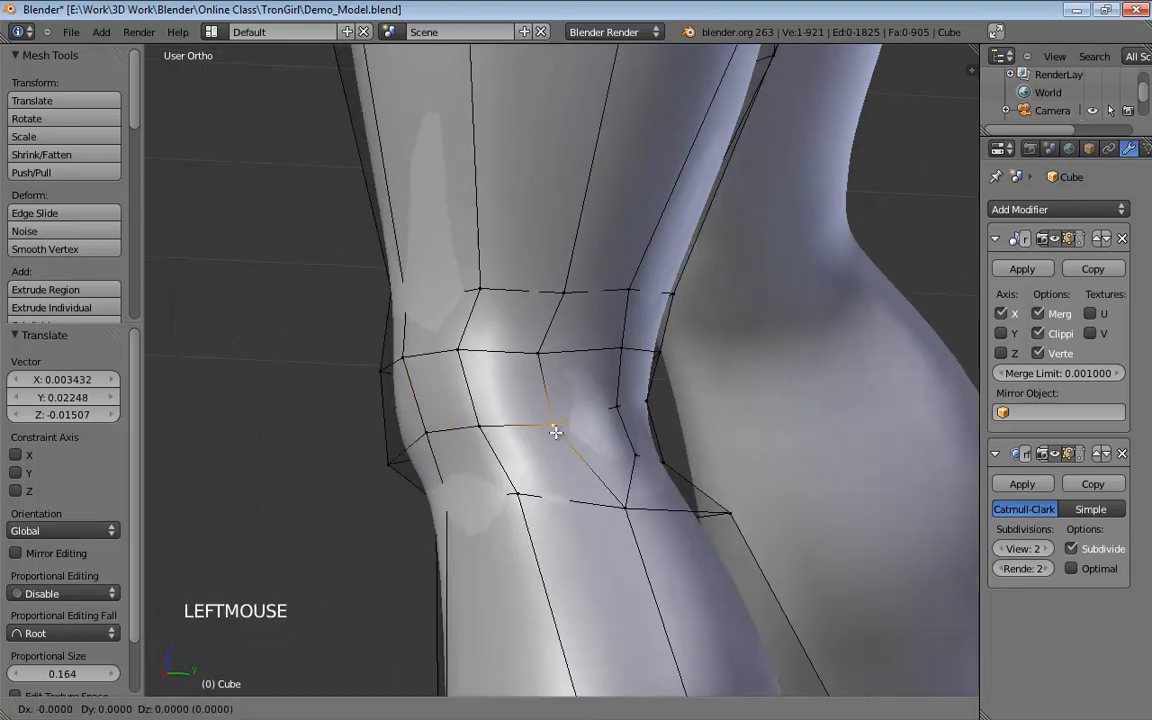
drag(550, 422, 563, 355)
middle_drag(563, 355, 362, 440)
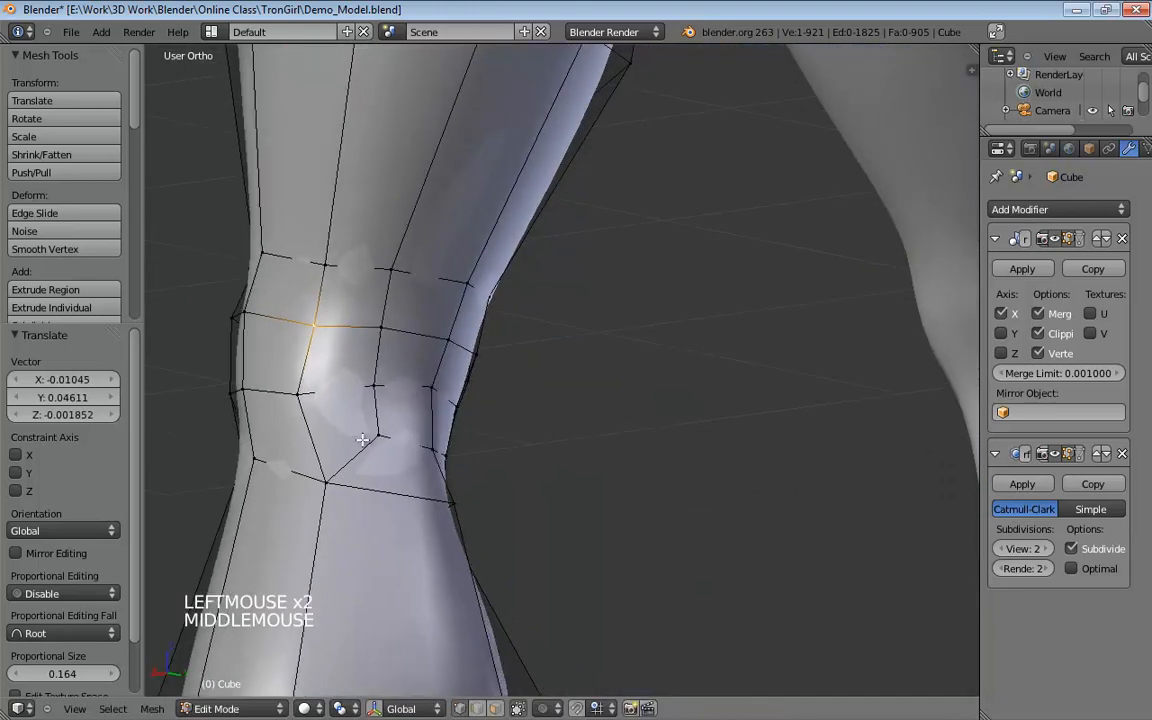
In side-view wireframe, reshape the upper calf loop, moving one middle vertex about 0.088 along Y and 0.082 along Z.
middle_drag(437, 445, 634, 403)
scroll(265, 342, down, 4)
scroll(528, 395, down, 2)
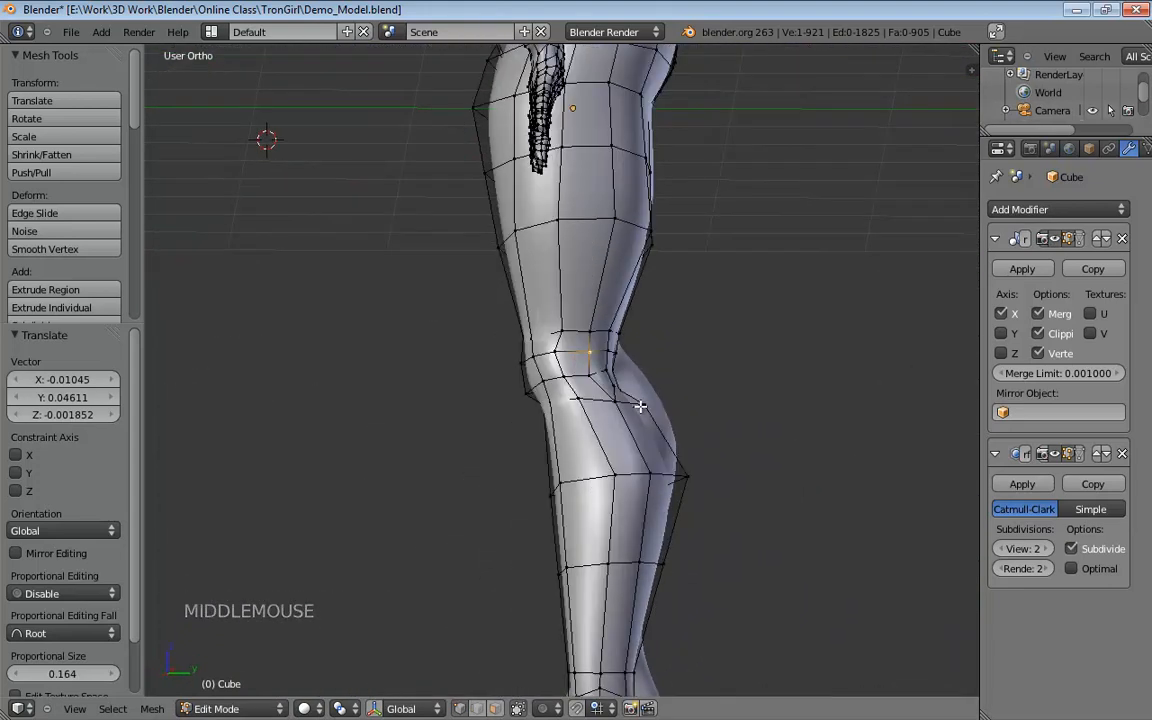
key(KP_3)
key(KP_5)
key(KP_5)
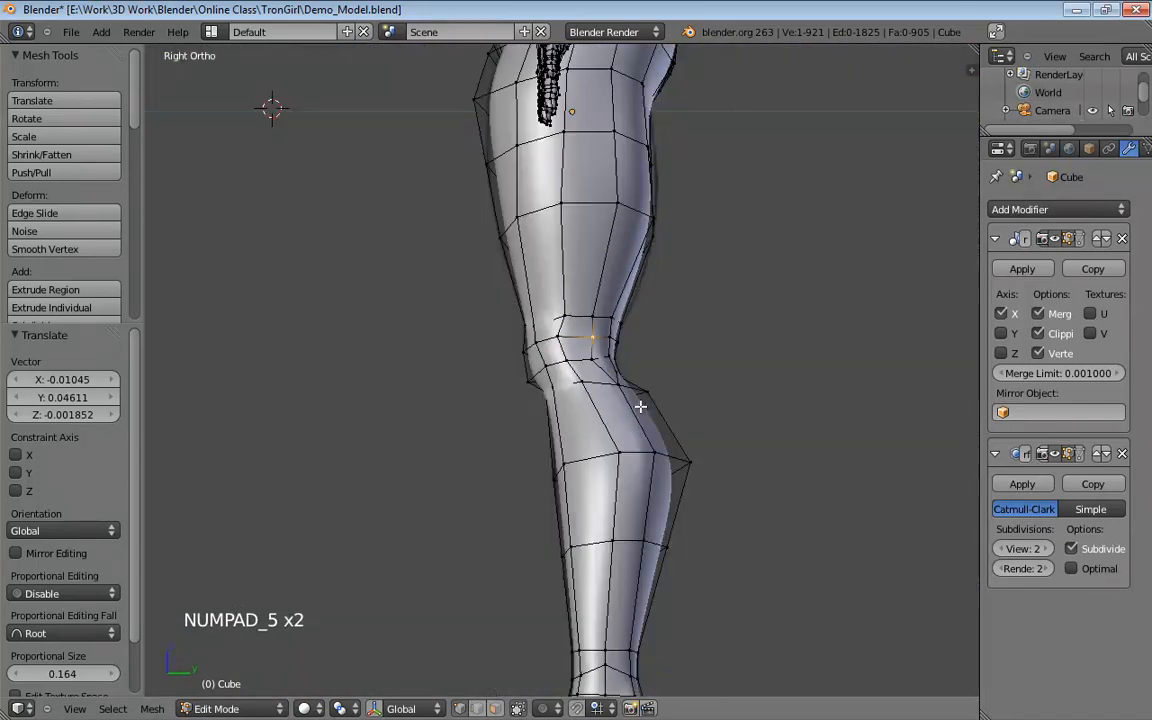
key(z)
shift+middle_drag(674, 456, 661, 404)
scroll(630, 442, up, 3)
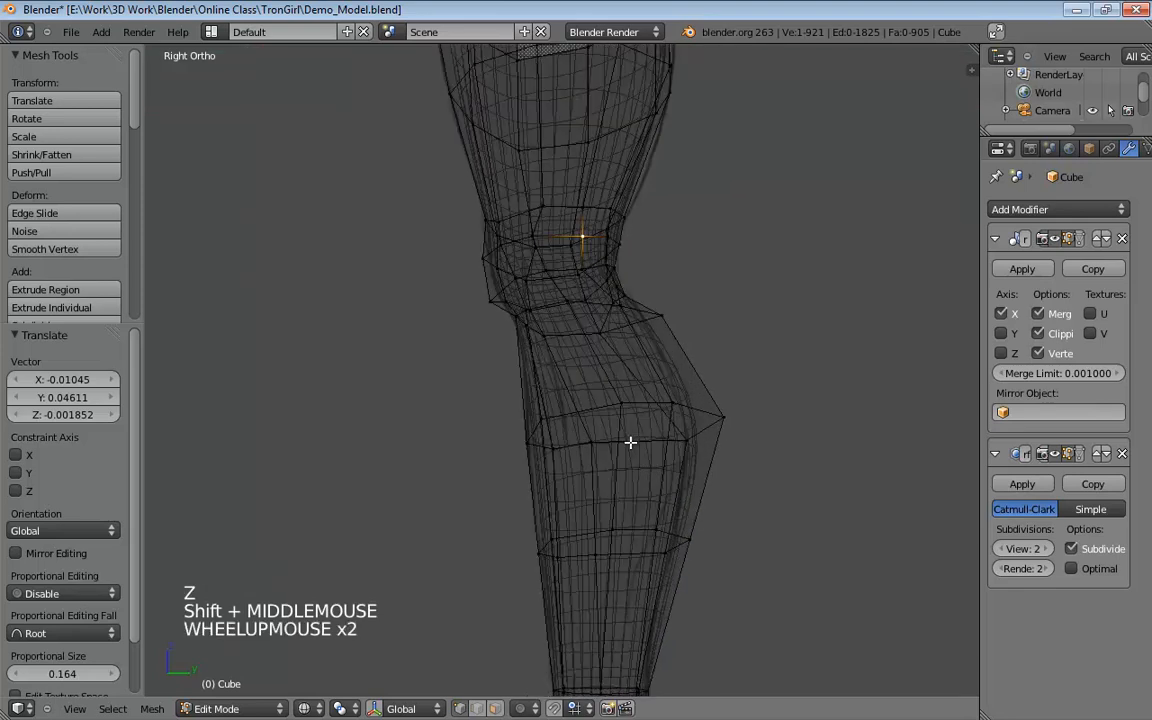
drag(632, 412, 646, 373)
drag(739, 410, 716, 404)
click(689, 432)
drag(604, 458, 639, 430)
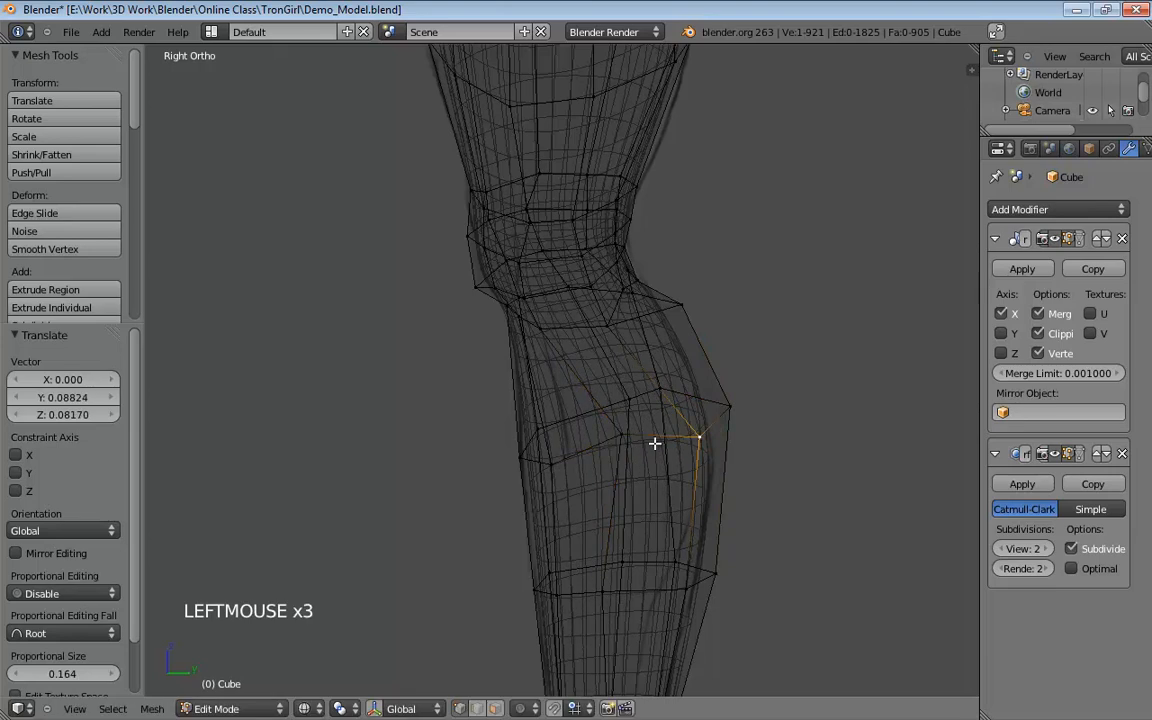
drag(560, 457, 565, 438)
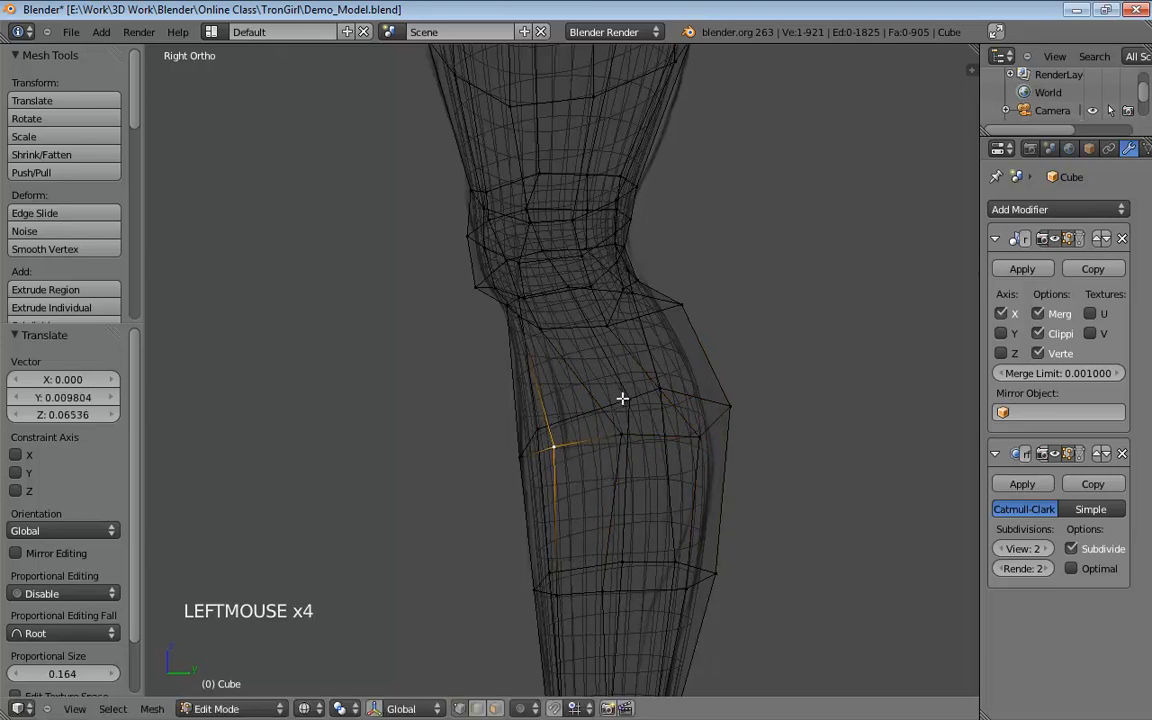
drag(622, 399, 606, 391)
Raise the rear vertices of the lower calf loop, moving one about 0.026 along Y and 0.095 along Z.
shift+middle_drag(689, 501, 665, 325)
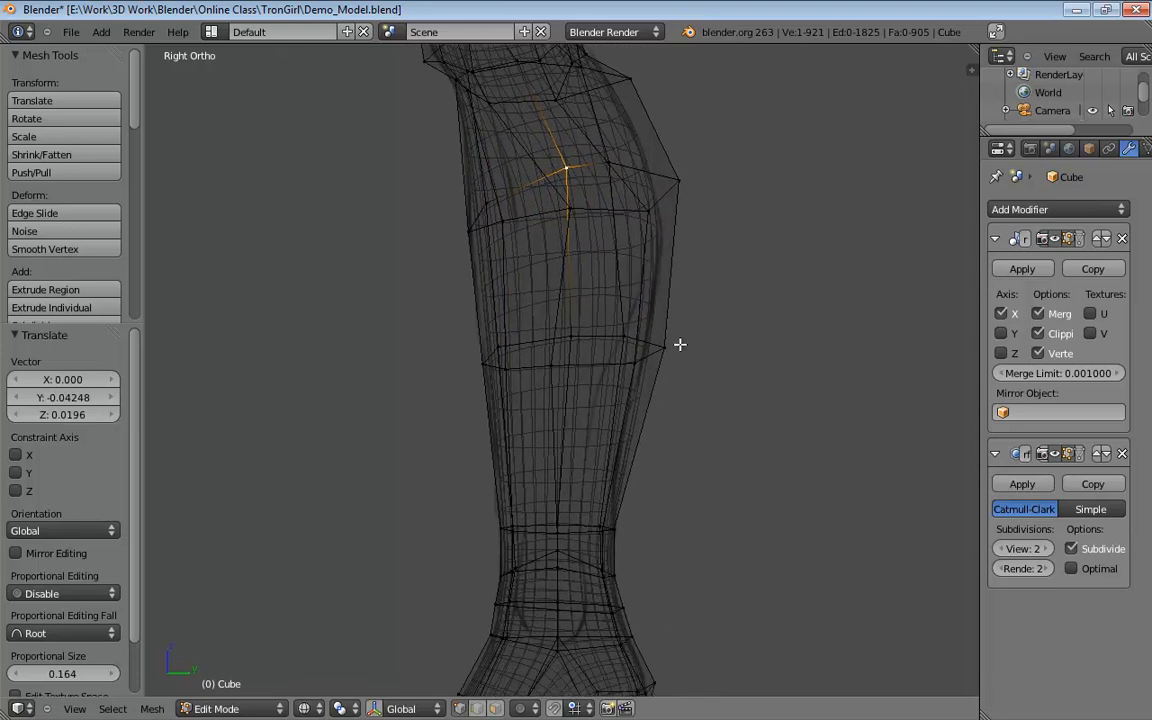
drag(657, 344, 645, 347)
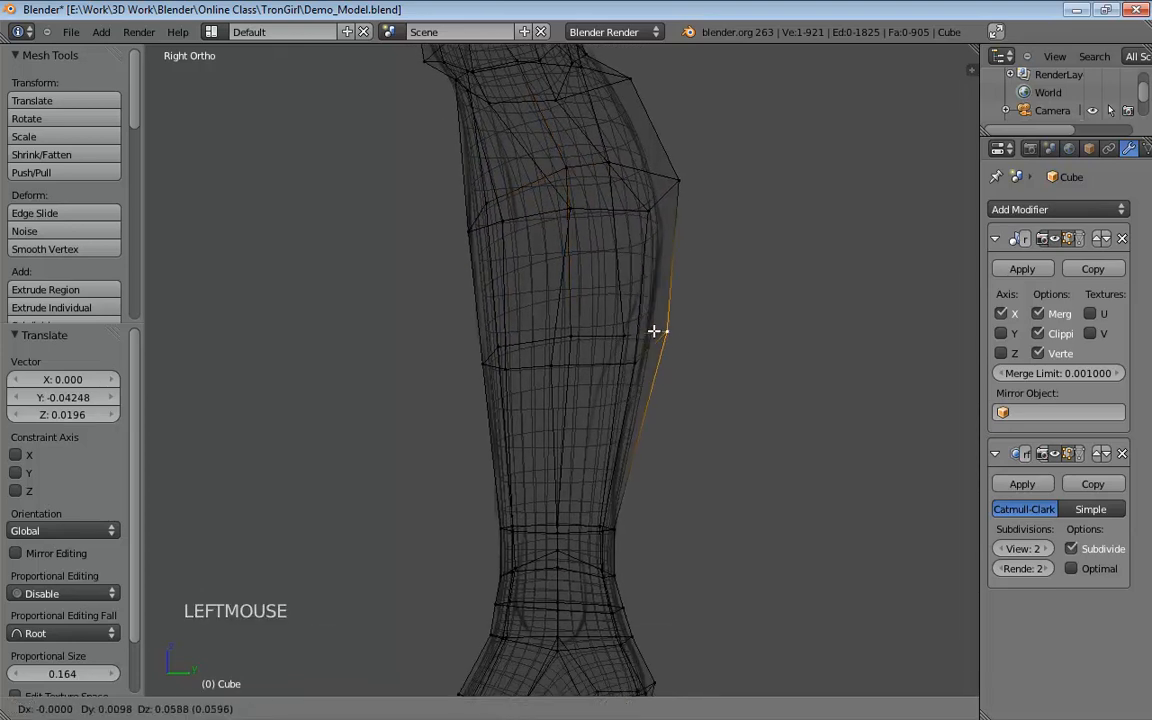
click(658, 321)
In front view, lower the upper calf loop's inner vertices about 0.036 along X and -0.101 along Z, and realign its central vertices.
middle_drag(658, 321, 724, 246)
key(KP_1)
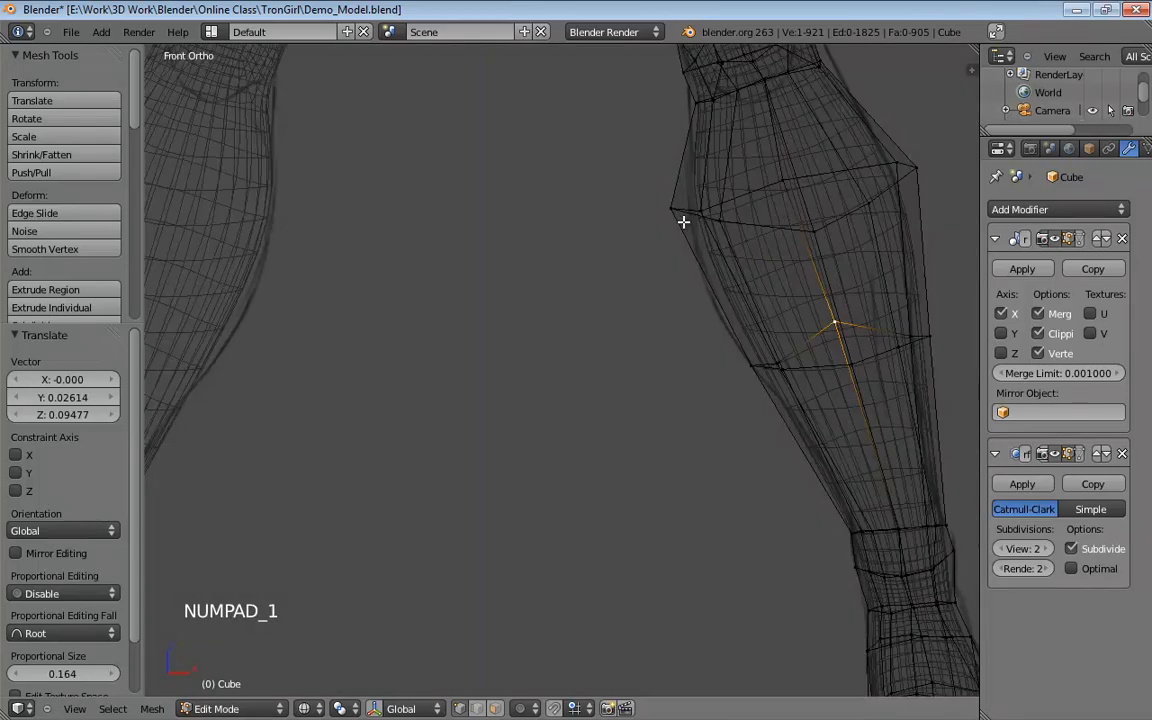
key(KP_5)
key(KP_5)
shift+scroll(683, 220, up, 1)
shift+middle_drag(683, 220, 638, 311)
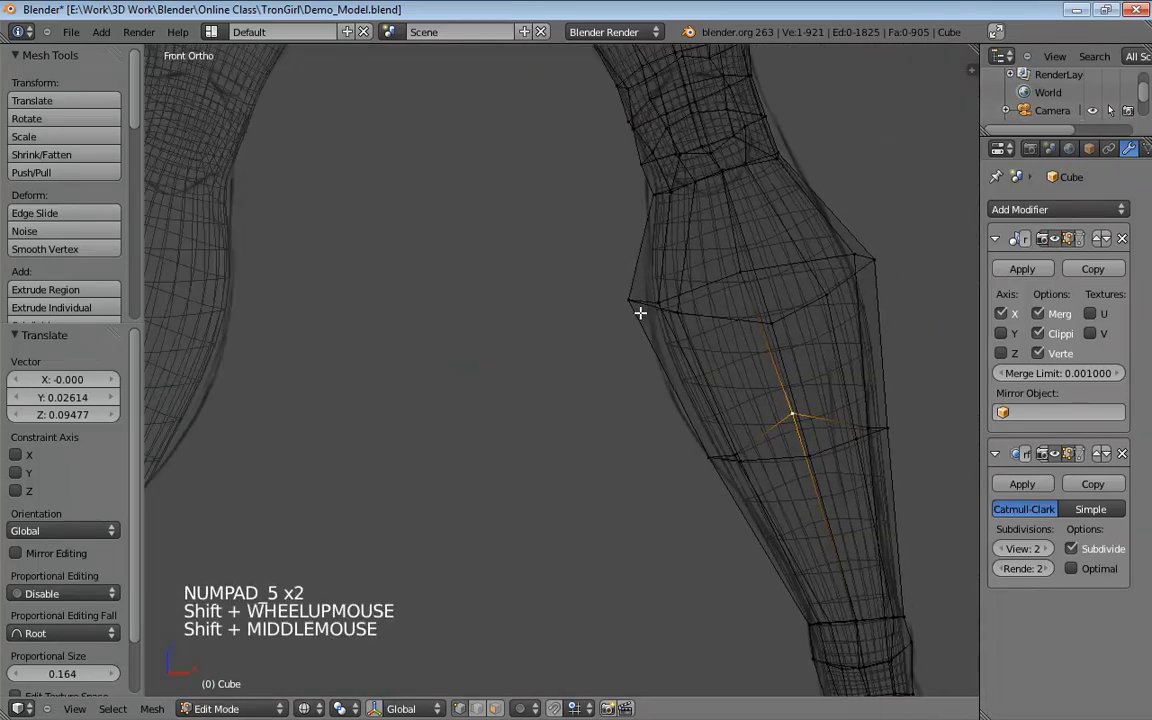
drag(632, 303, 689, 345)
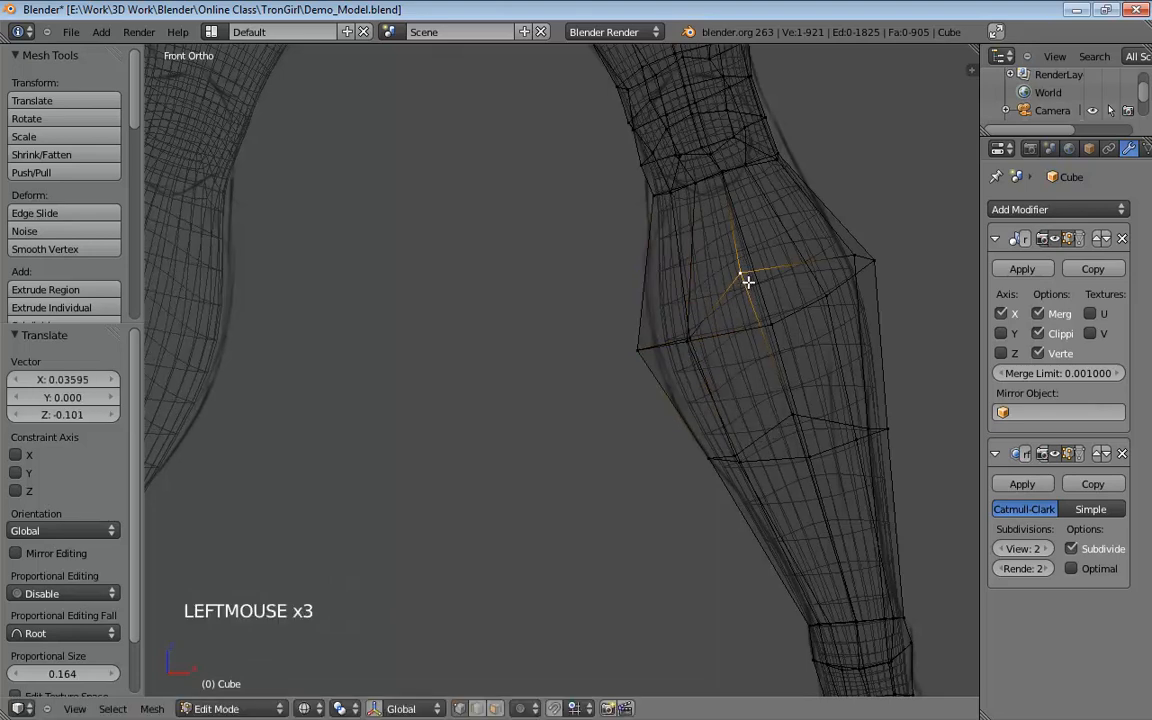
drag(748, 282, 756, 294)
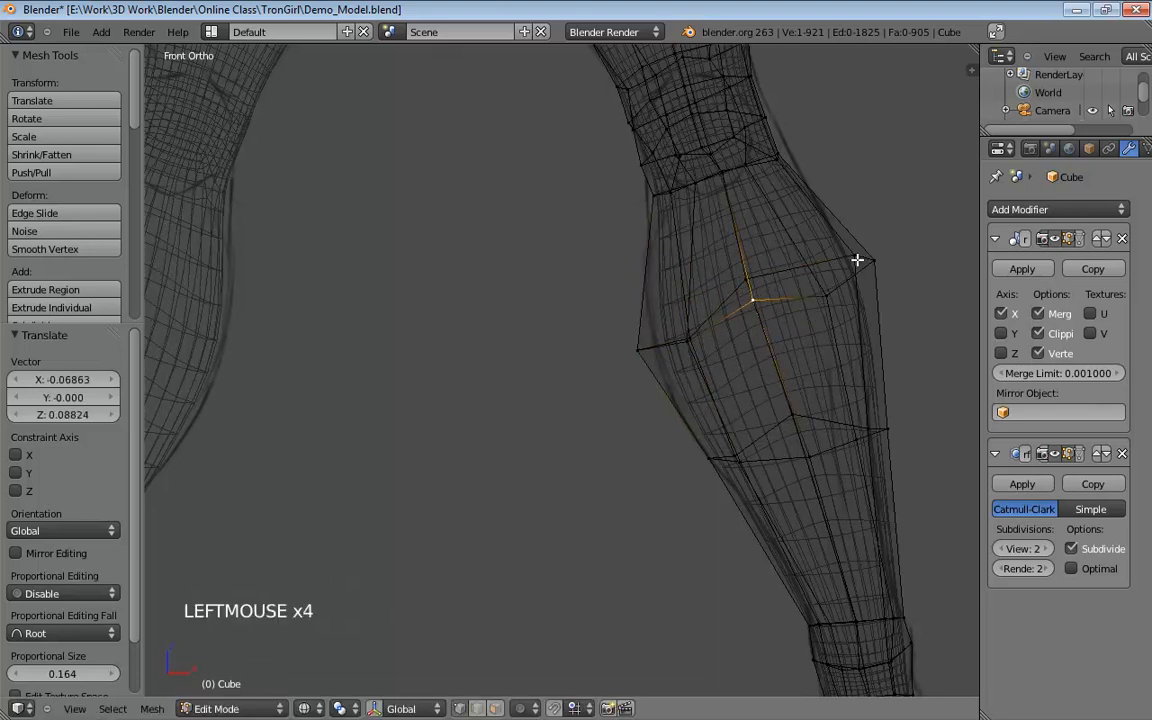
Raise the upper calf loop's outer vertices, the outermost about -0.029 along X and 0.101 along Z, and widen the loop's inner side.
drag(853, 254, 846, 243)
drag(818, 287, 797, 254)
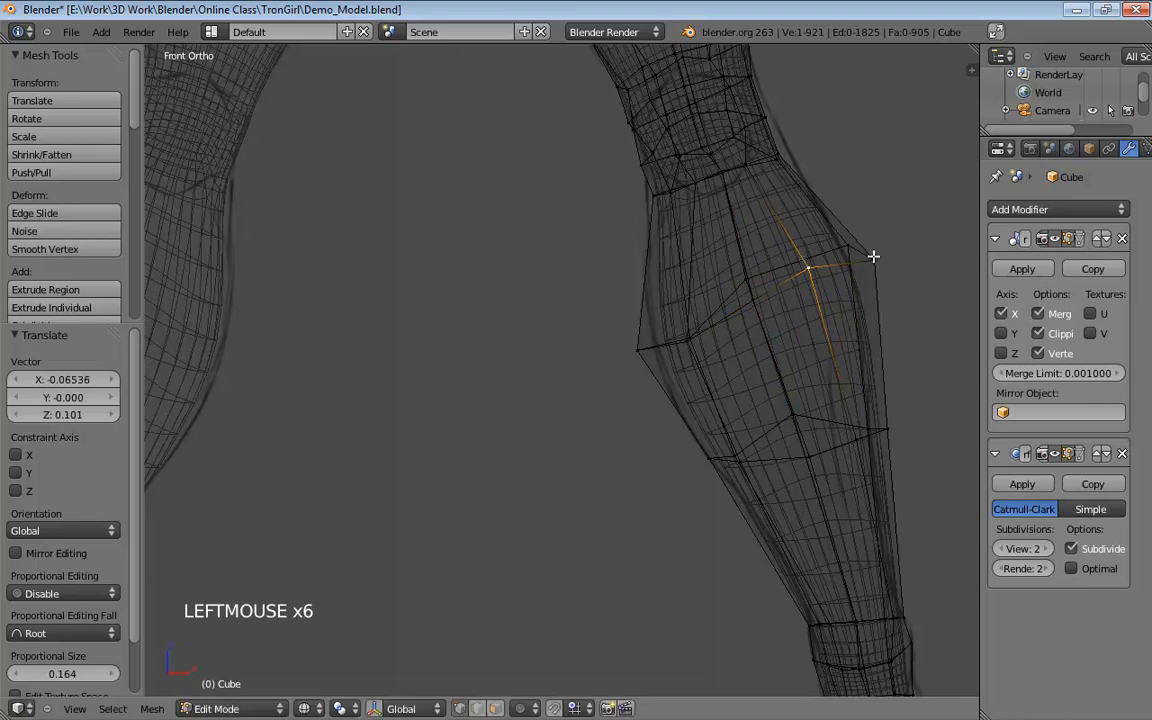
drag(874, 257, 865, 232)
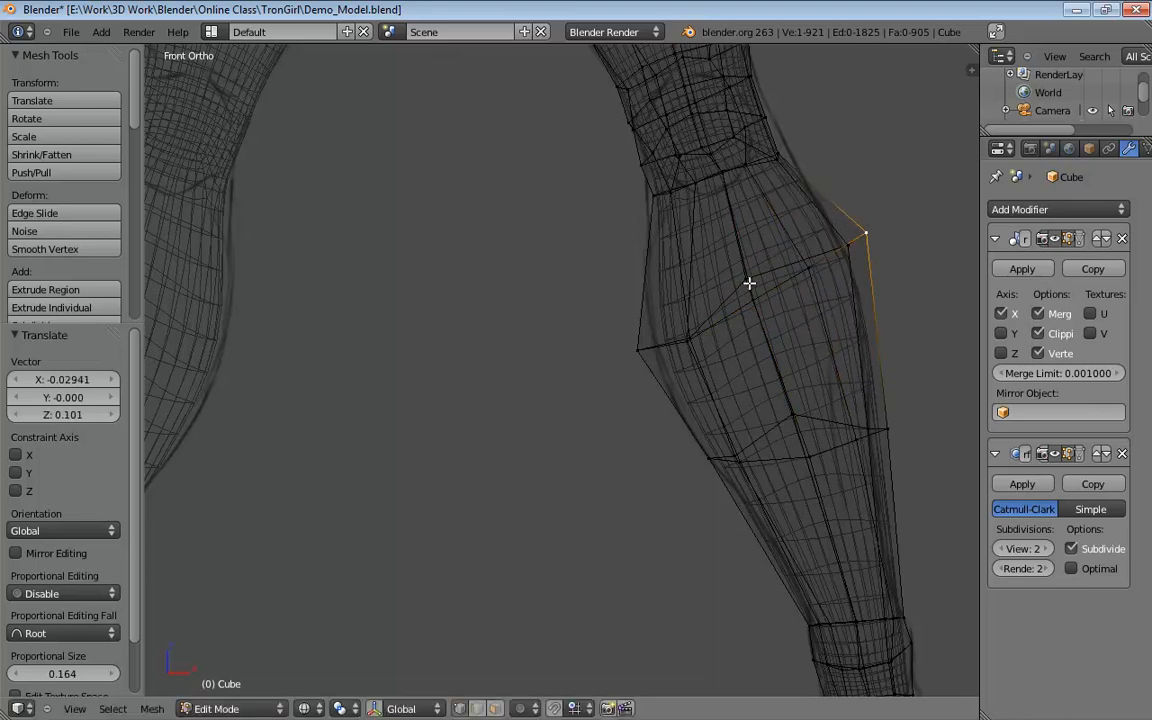
drag(748, 283, 753, 300)
drag(639, 353, 622, 350)
click(676, 337)
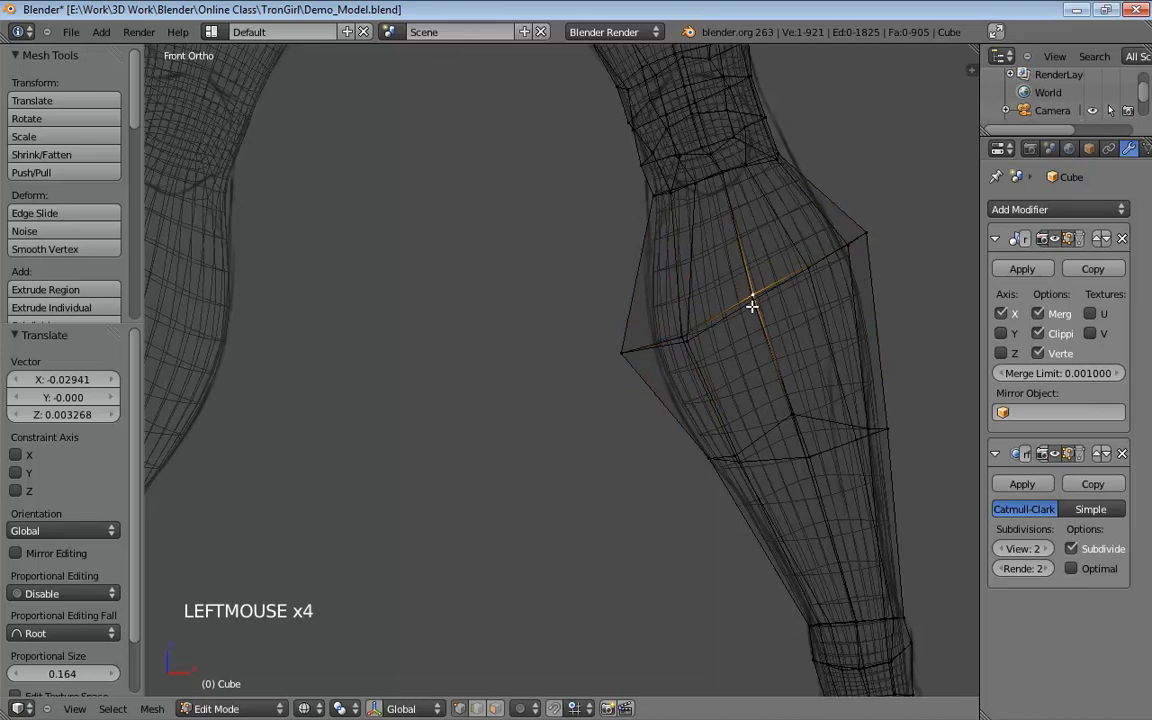
Slant the lower calf loop to follow the upper one, moving an outer vertex about -0.02 along X and 0.059 along Z.
shift+middle_drag(779, 352, 730, 349)
drag(590, 320, 596, 343)
drag(657, 420, 704, 451)
drag(741, 379, 741, 389)
drag(833, 391, 824, 366)
Cut a new edge loop around the shin between the lower calf loop and the ankle.
key(ctrl+r)
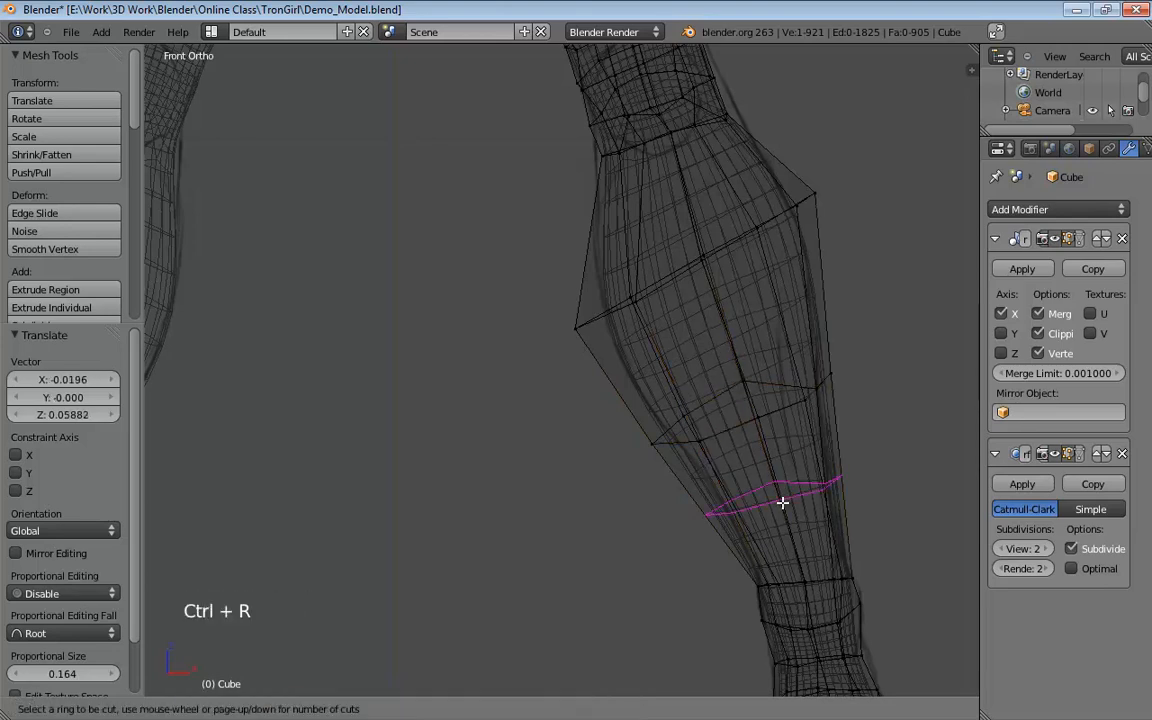
click(784, 500)
click(880, 497)
shift+middle_drag(874, 496, 812, 462)
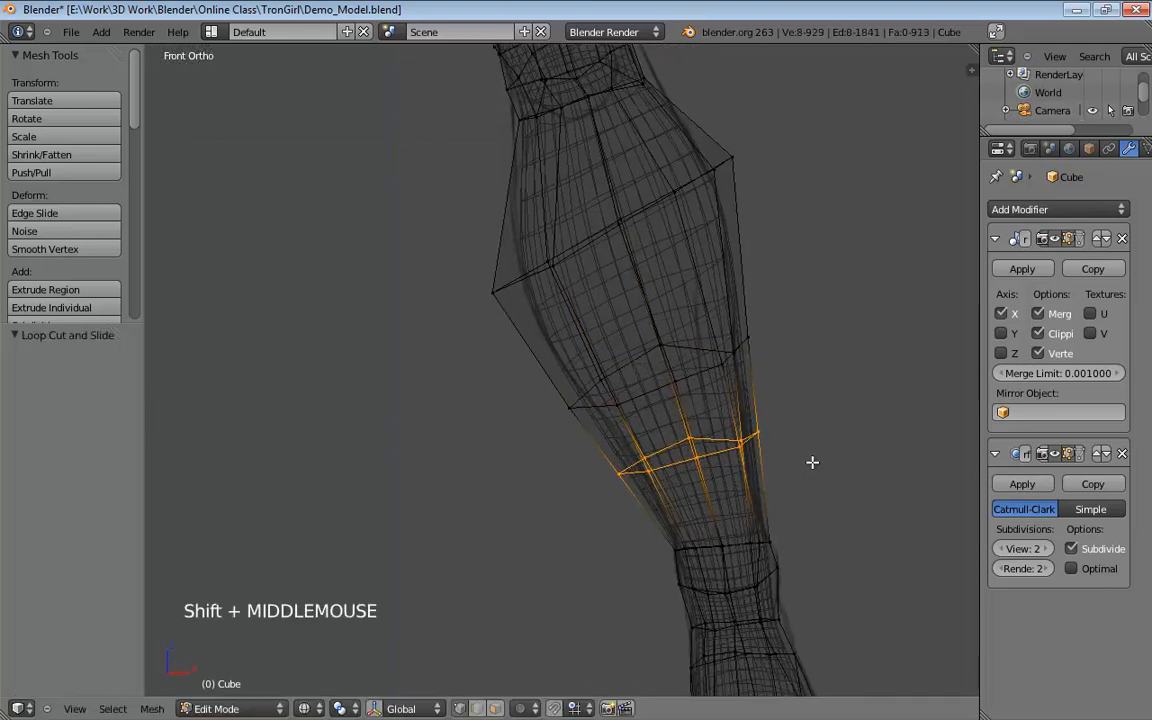
Scale the new shin loop to about 0.761 and shift it about 0.02 along X and -0.007 along Z.
key(s)
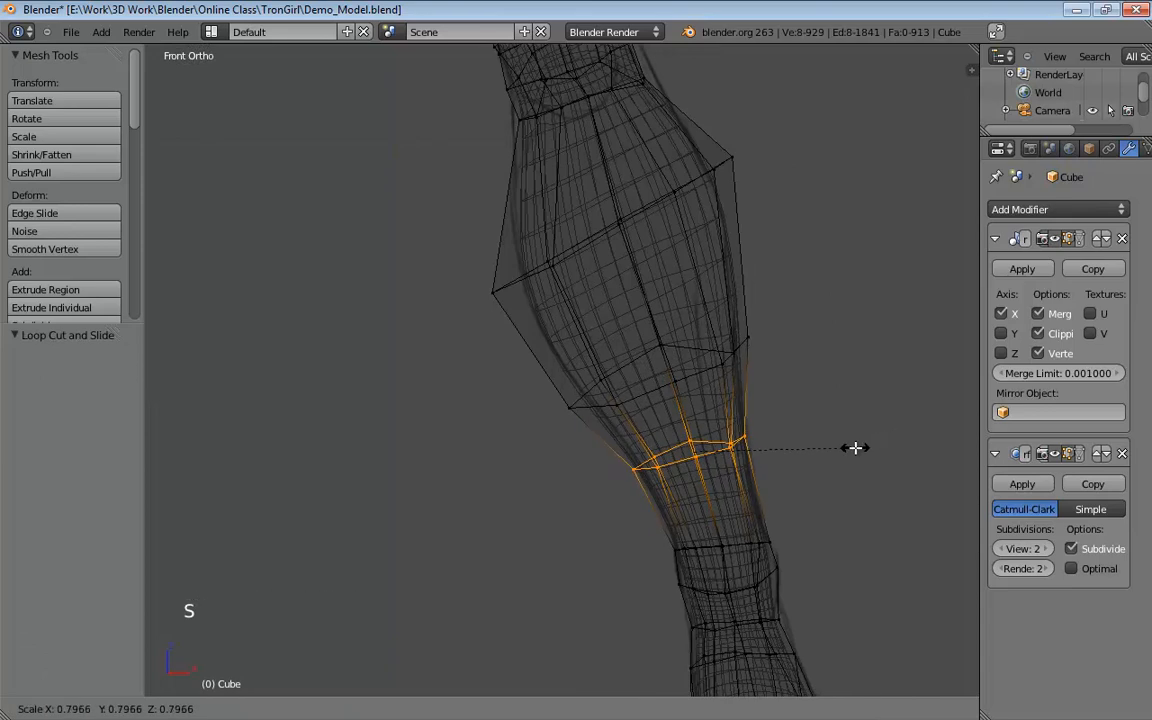
click(848, 451)
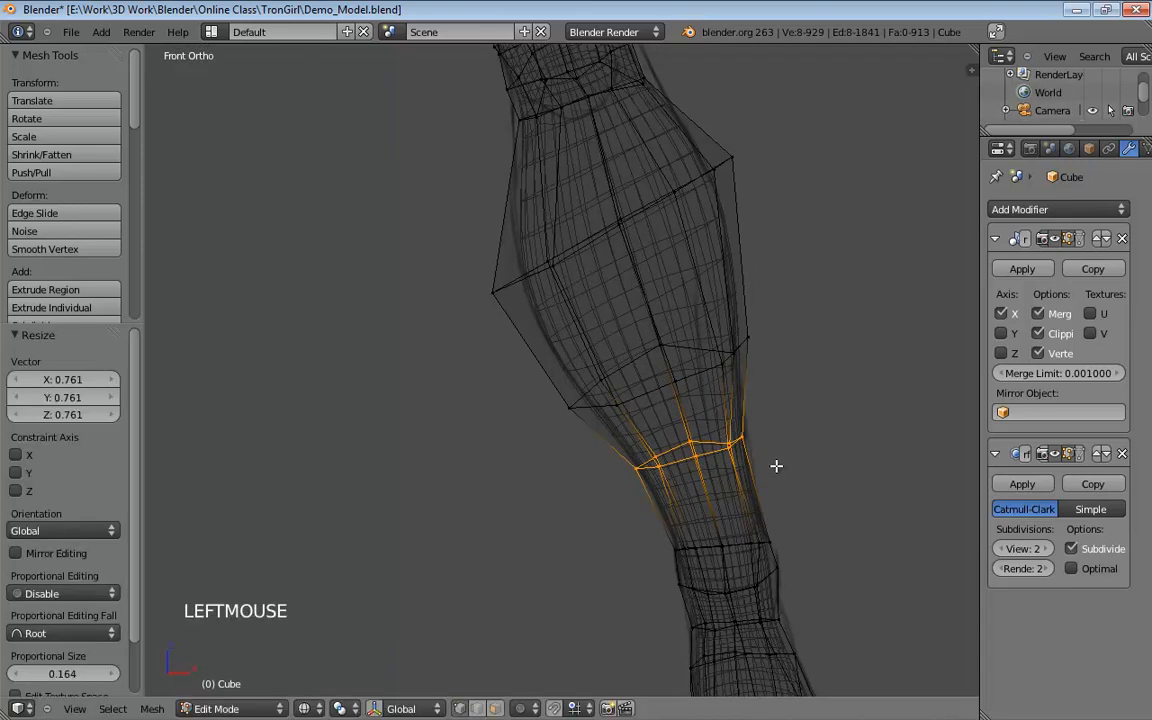
key(g)
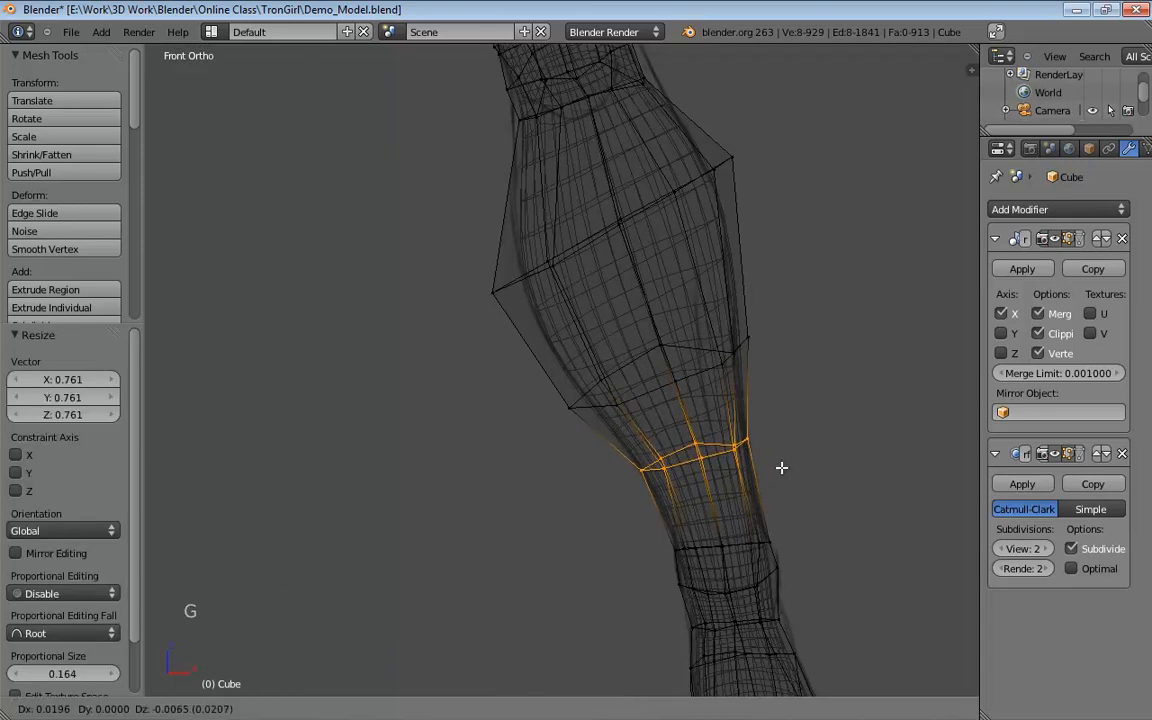
click(781, 467)
Raise an outer lower-calf vertex about 0.065 along Z and shift the inner vertices below the knee, one about -0.013 along X.
drag(733, 347, 724, 326)
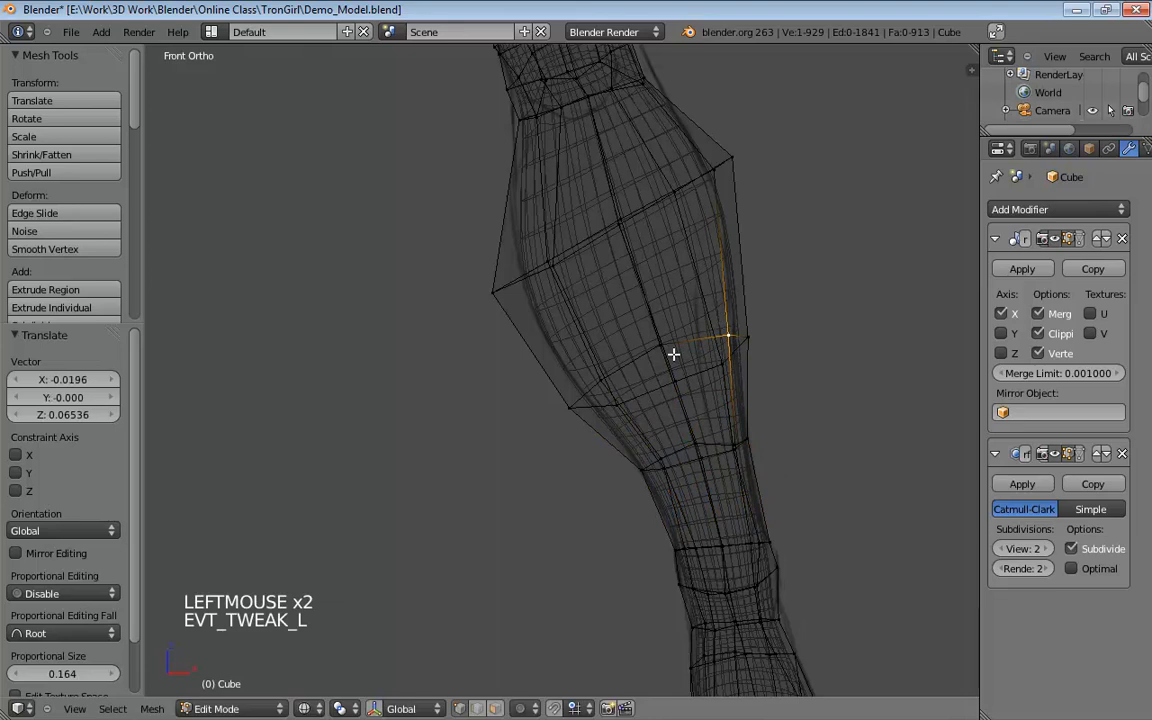
shift+middle_drag(693, 265, 675, 364)
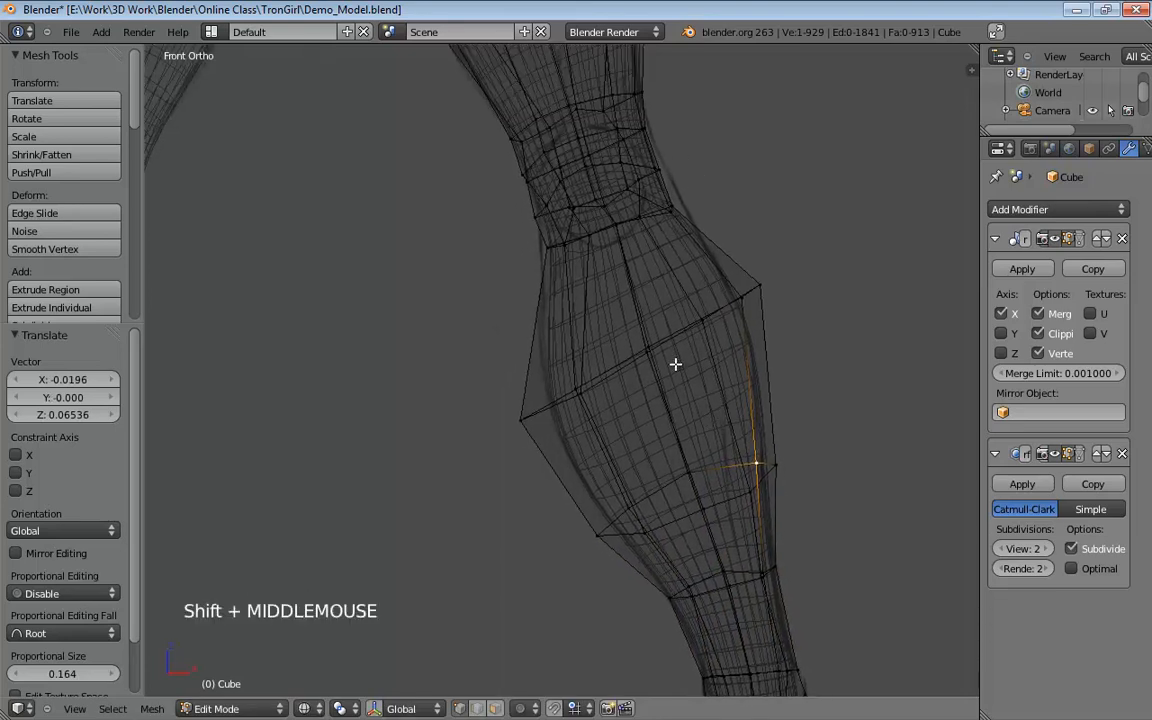
drag(540, 248, 531, 218)
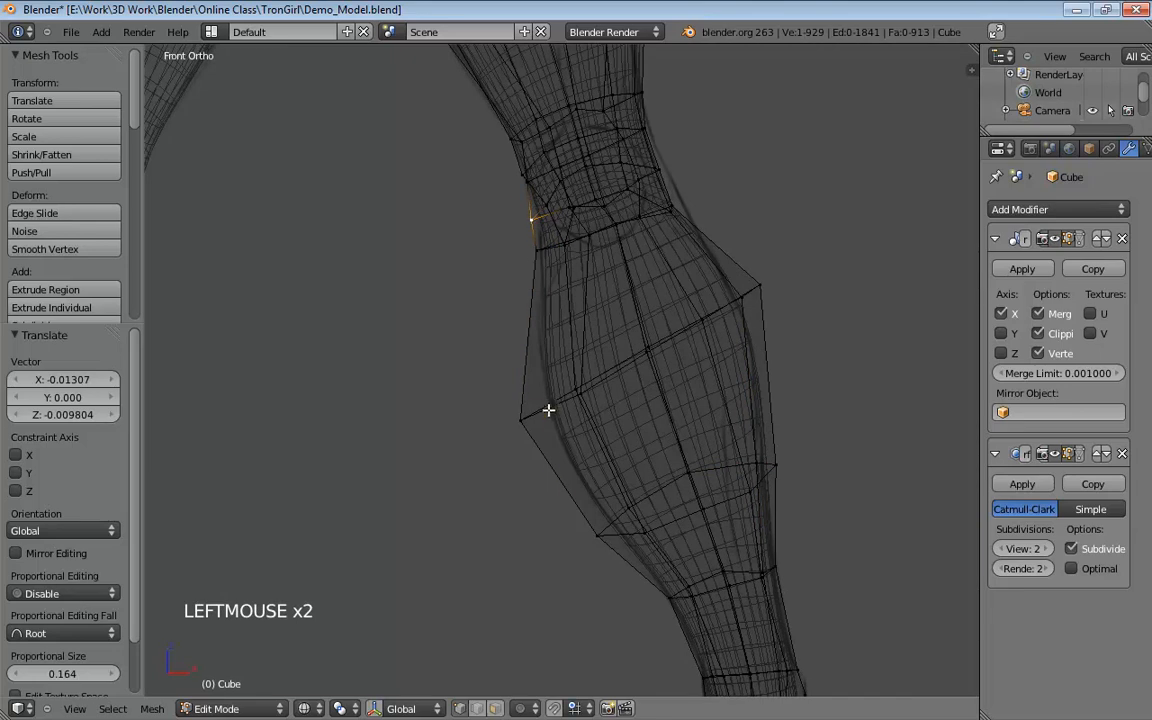
Cut a new edge loop around the top of the calf, midway between the knee and the upper calf loop.
shift+middle_drag(547, 404, 655, 447)
scroll(655, 447, down, 1)
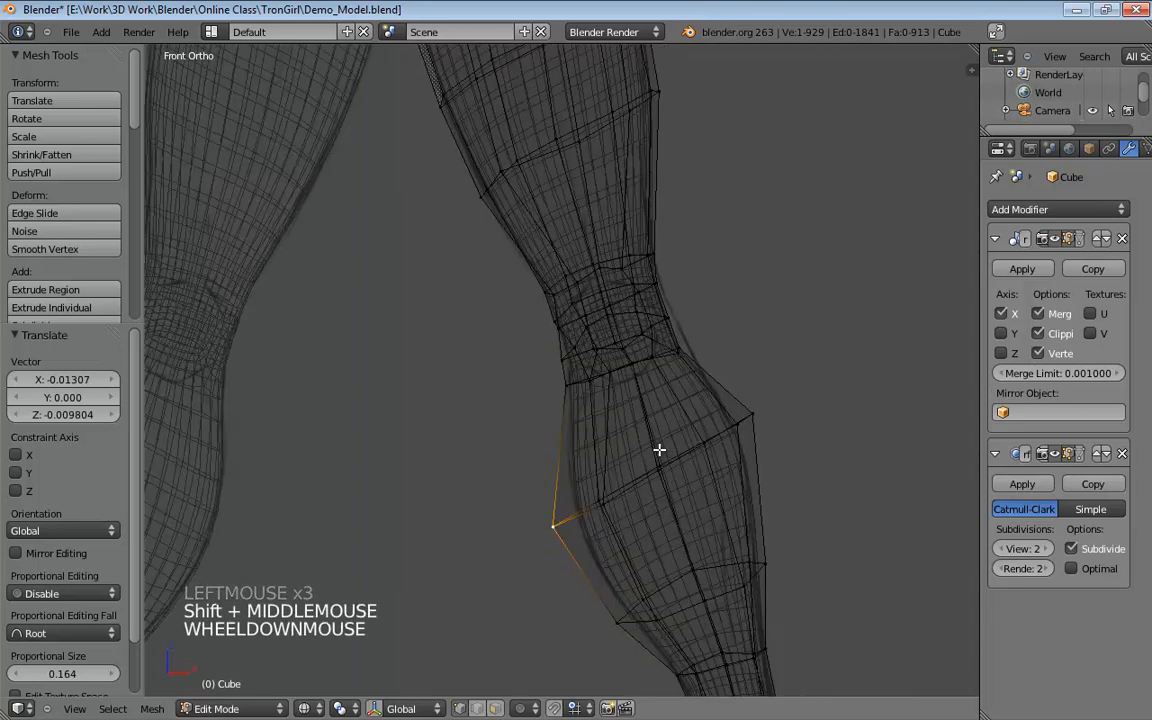
scroll(650, 442, up, 1)
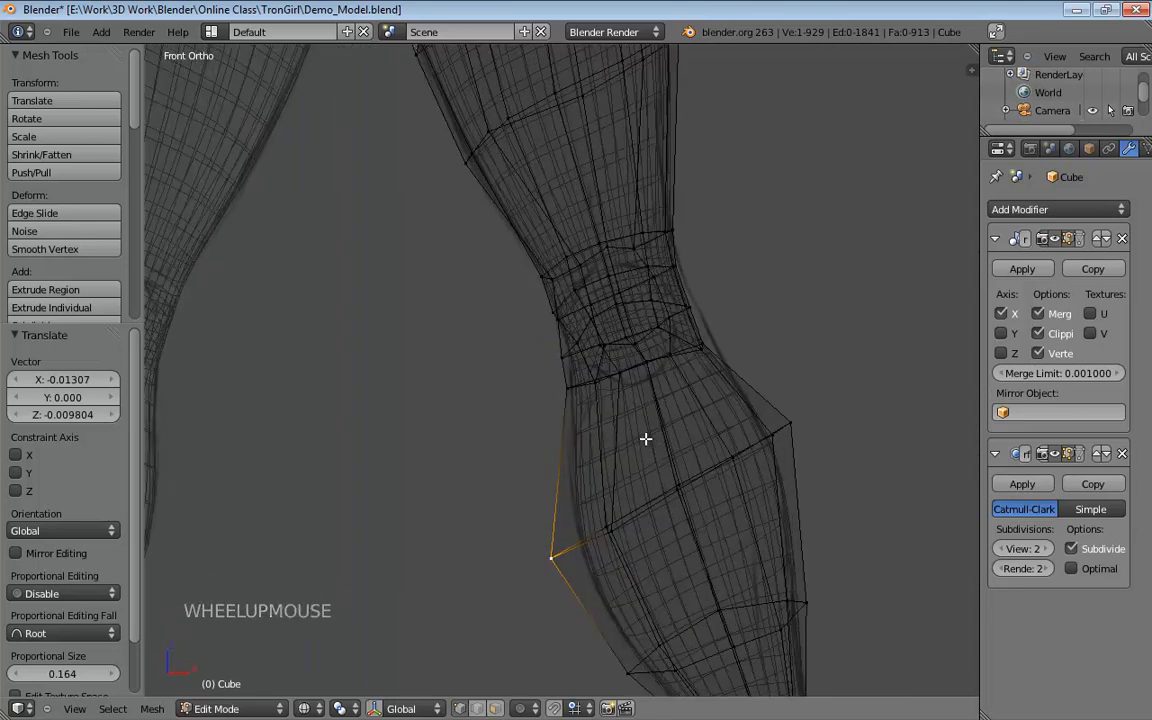
key(ctrl+r)
click(645, 438)
click(645, 438)
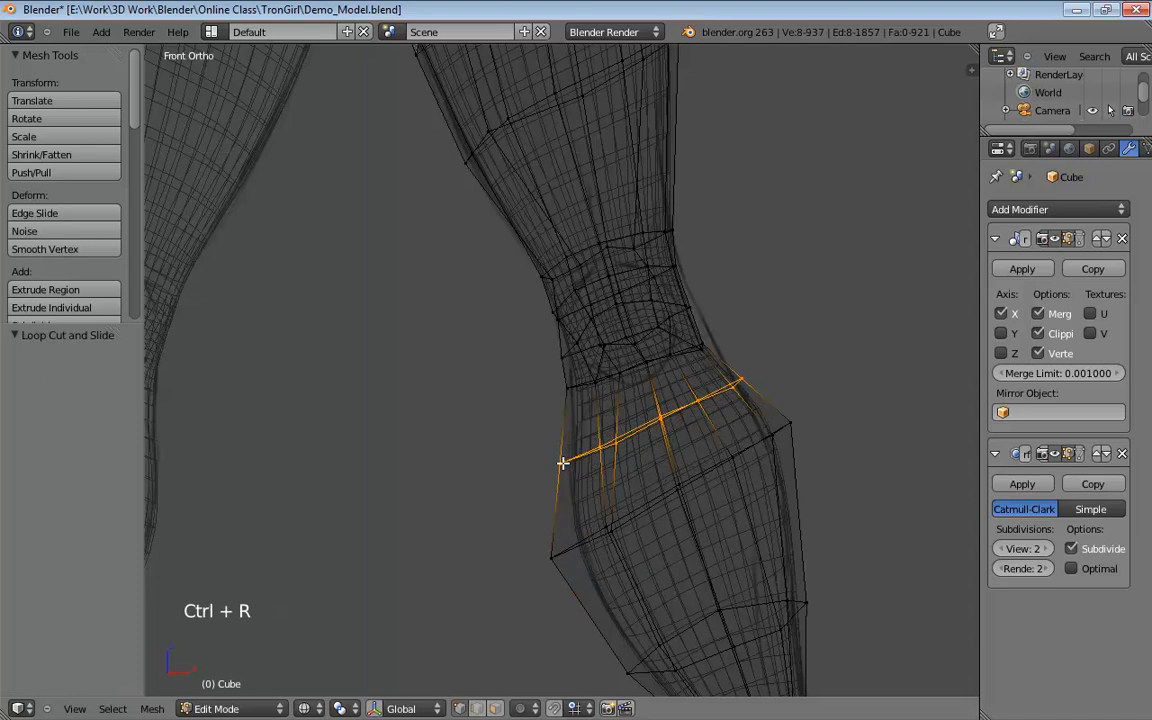
Fit the new upper loop to the calf outline, bulging its inner side and moving an outer vertex about -0.029 along X and 0.026 along Z.
drag(563, 463, 603, 444)
click(609, 437)
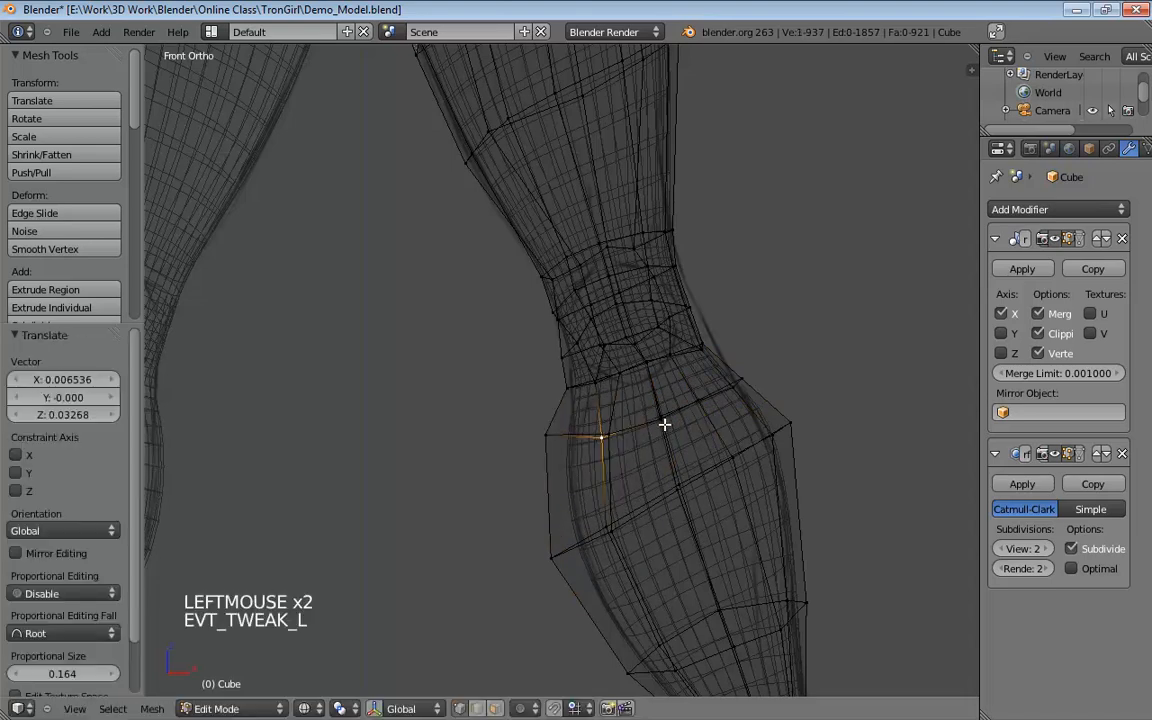
click(662, 425)
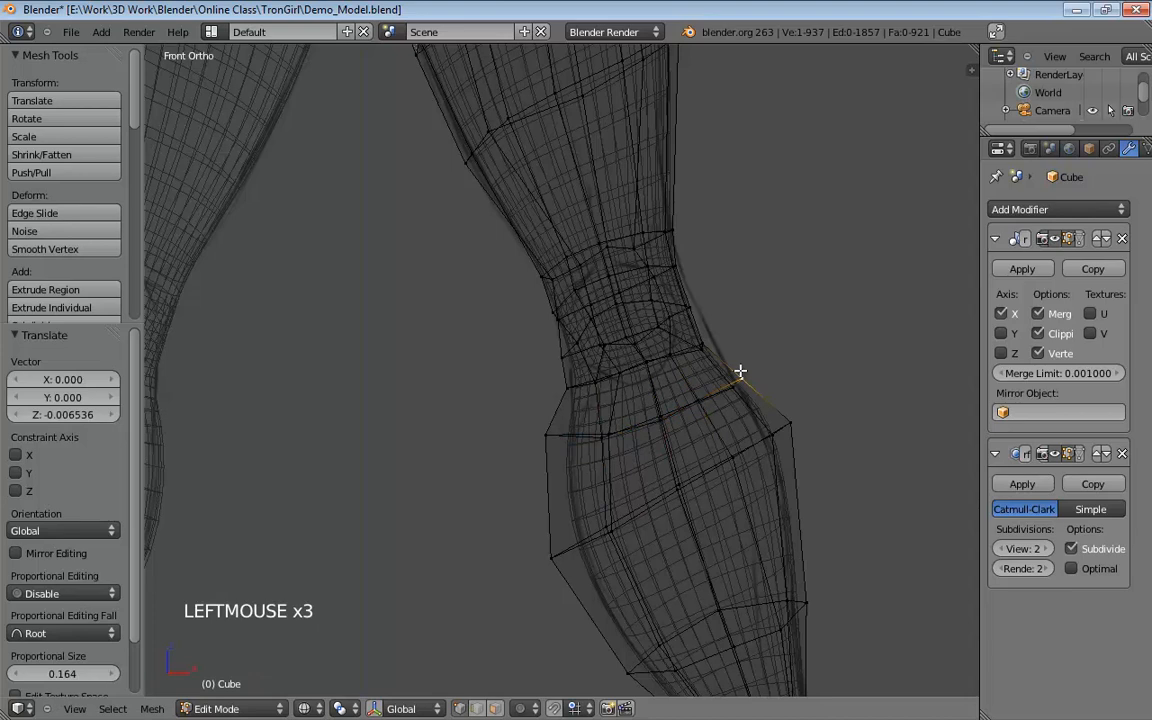
mouse_move(740, 371)
mouse_down()
mouse_move(733, 352)
mouse_move(728, 376)
mouse_up()
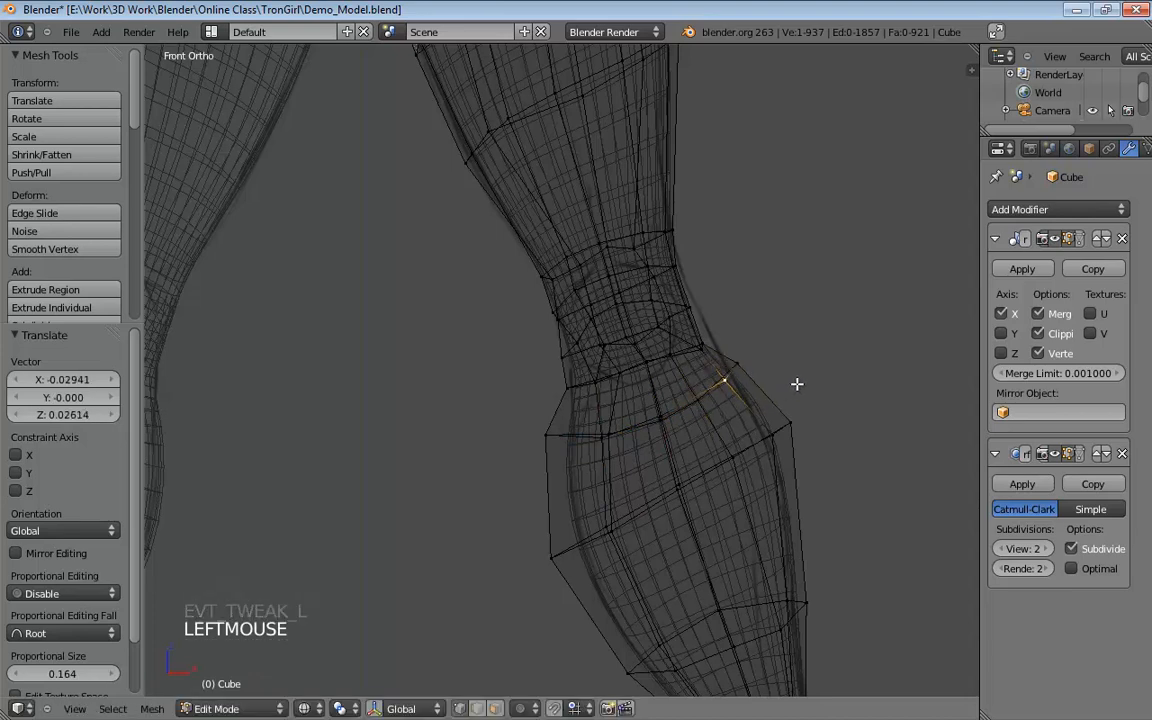
In side view, pull the new loop's rear vertex forward and move a front vertex about 0.016 along Y and 0.007 along Z.
key(KP_3)
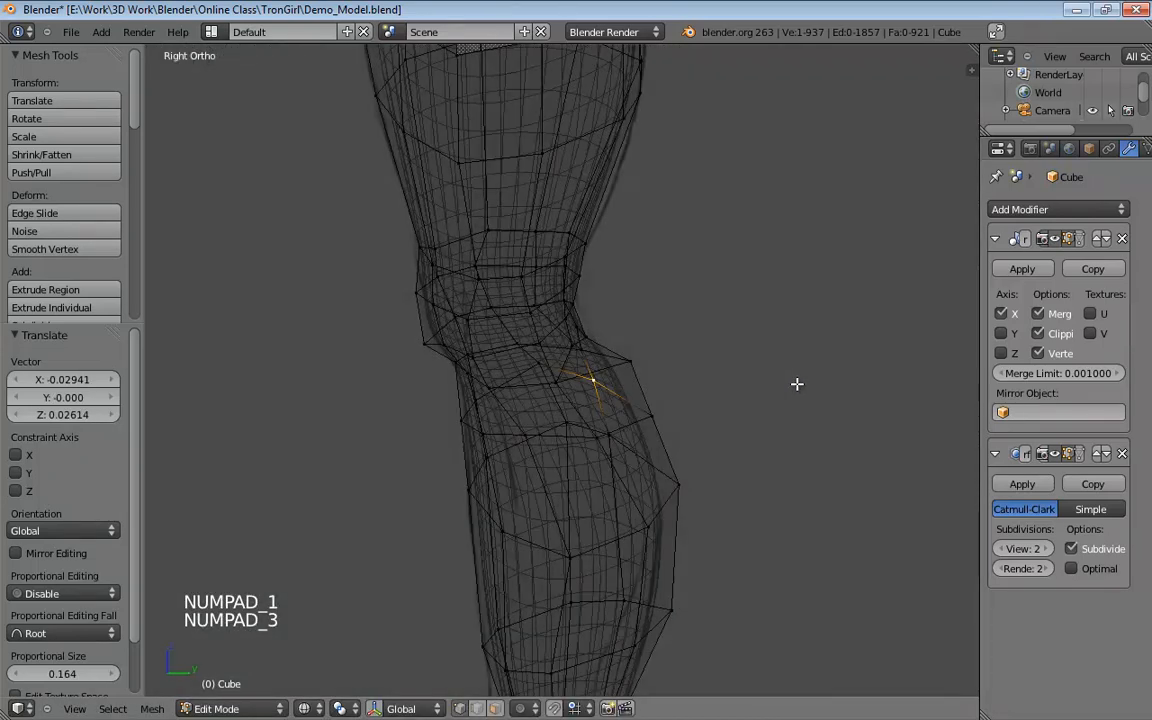
drag(633, 357, 604, 361)
drag(468, 423, 485, 421)
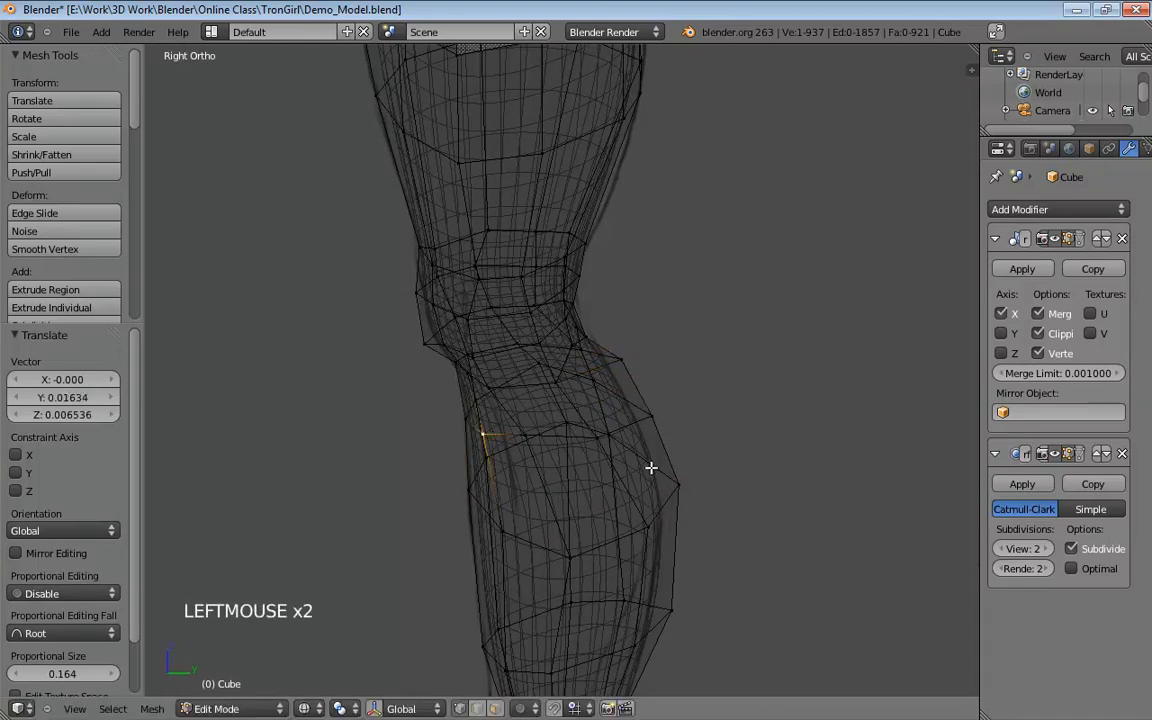
Switch to solid shading in perspective and smooth the spacing of the vertices on the side of the upper calf.
key(z)
mouse_move(614, 455)
middle_down()
mouse_move(627, 442)
mouse_move(571, 455)
mouse_move(590, 494)
mouse_move(655, 477)
mouse_move(560, 460)
middle_up()
key(KP_5)
scroll(655, 470, down, 2)
drag(525, 455, 584, 458)
middle_drag(585, 476, 591, 463)
drag(541, 475, 541, 497)
drag(588, 483, 591, 504)
Reposition the vertices around the back of the knee and the top of the calf to smooth the surface.
middle_drag(590, 470, 399, 445)
drag(399, 445, 470, 458)
middle_drag(470, 458, 470, 396)
drag(449, 343, 468, 353)
middle_drag(463, 400, 458, 498)
drag(463, 369, 481, 370)
middle_drag(481, 370, 433, 381)
drag(433, 381, 429, 378)
drag(408, 446, 397, 441)
From behind, pull two inner calf vertices inward, the upper about -0.031 and the lower about -0.003 along X.
middle_drag(474, 467, 538, 420)
click(541, 418)
drag(550, 416, 549, 416)
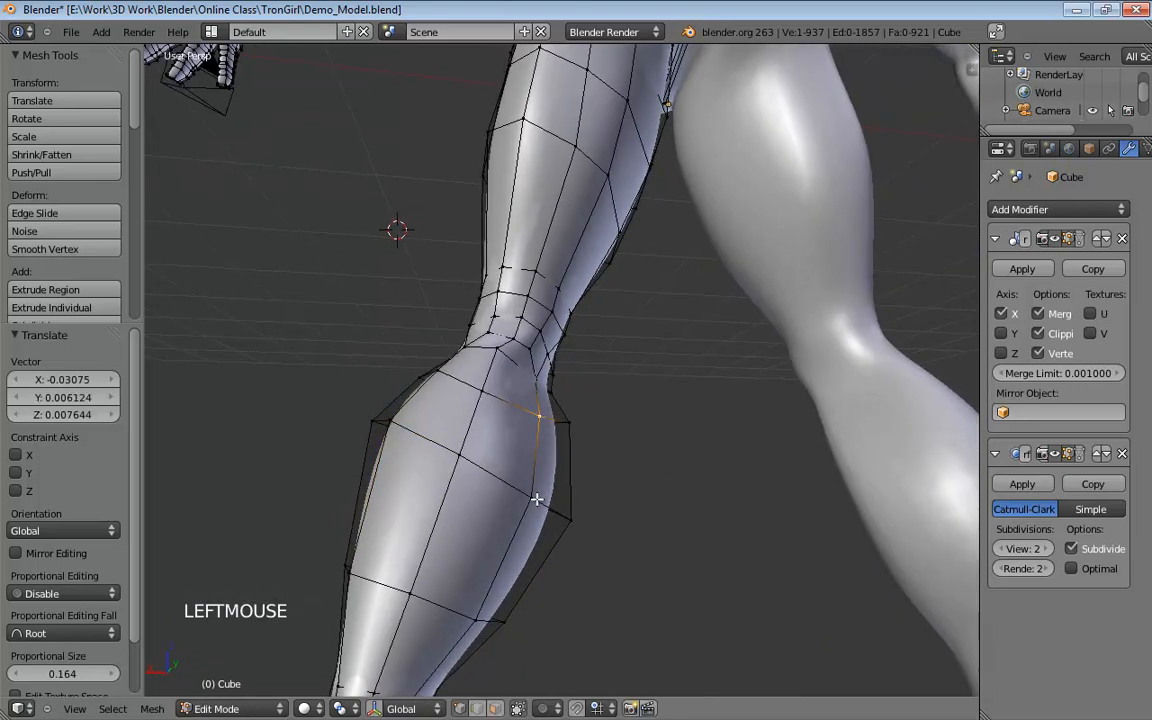
drag(537, 490, 539, 490)
middle_drag(545, 500, 738, 537)
scroll(625, 484, down, 1)
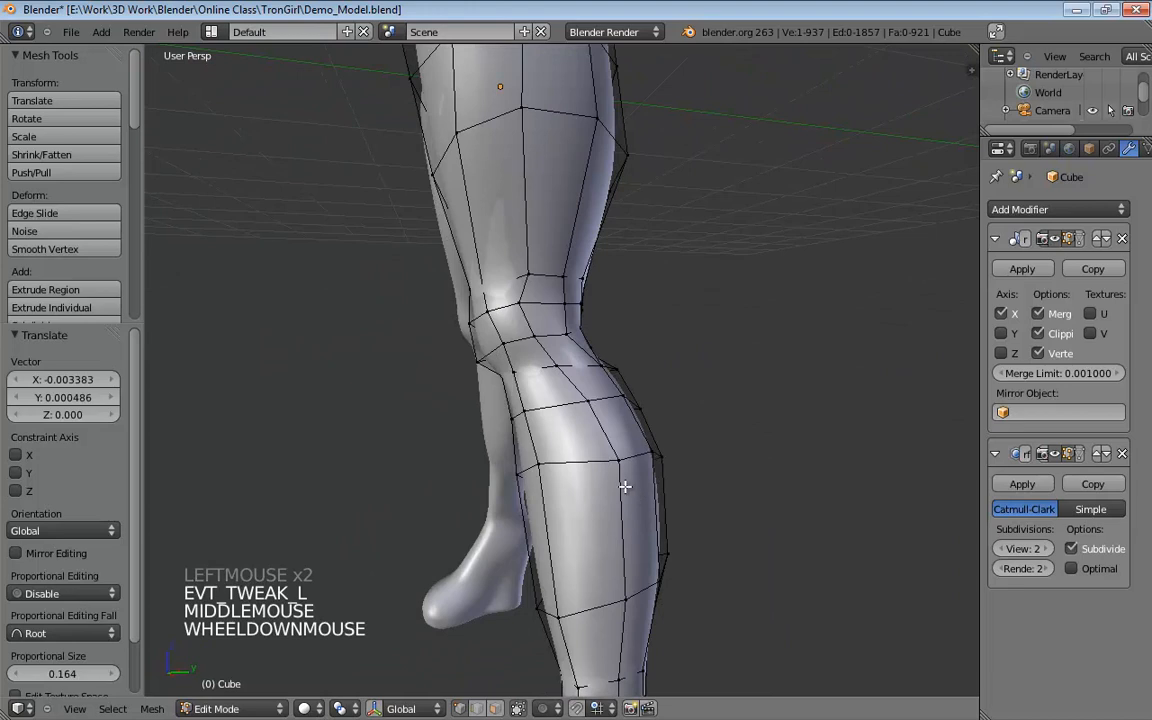
Reposition vertices on the side of the calf and just below the back of the knee to round the calf.
drag(623, 483, 598, 471)
middle_drag(598, 471, 478, 586)
drag(478, 596, 478, 599)
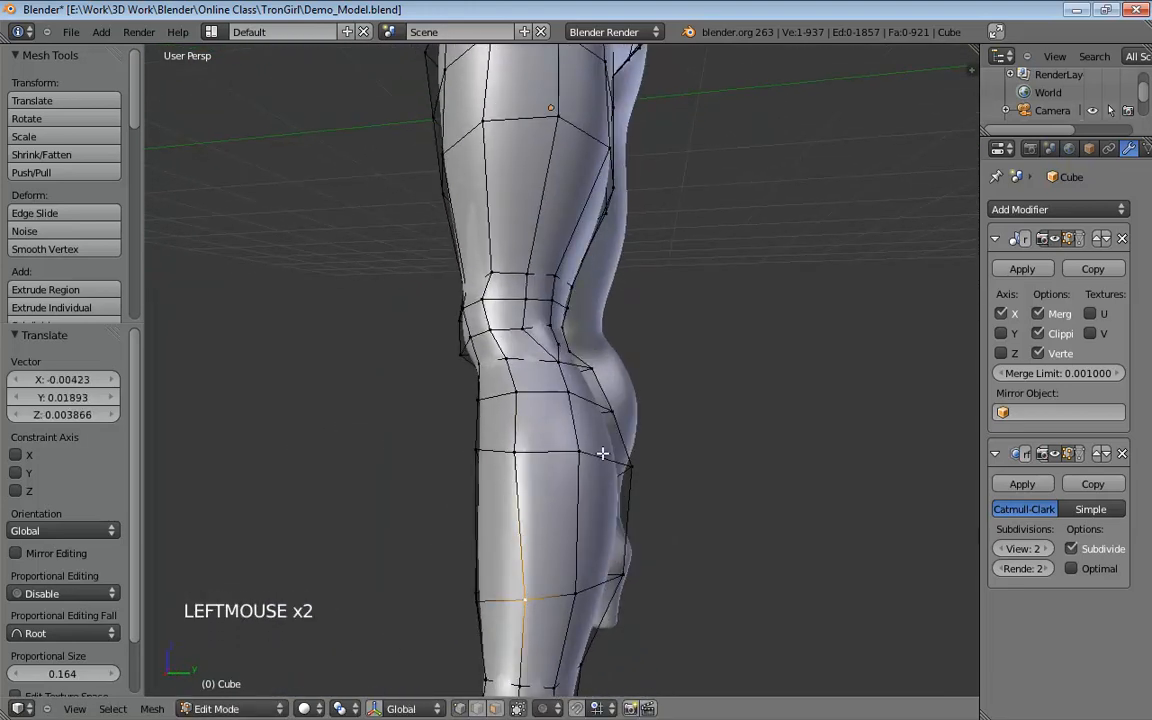
drag(591, 459, 625, 433)
middle_drag(625, 433, 525, 328)
mouse_move(533, 393)
mouse_down()
mouse_move(553, 381)
mouse_move(548, 411)
mouse_up()
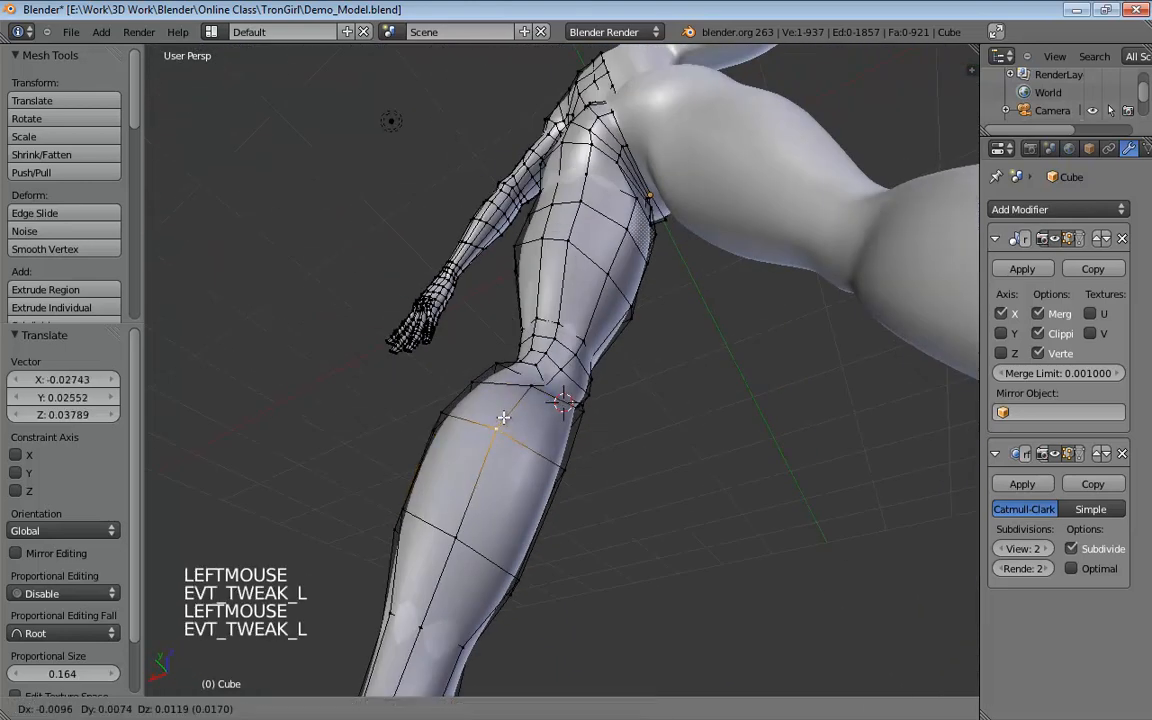
From behind, even out the spacing of the vertices across the back and inner side of the upper calf.
middle_drag(548, 411, 578, 427)
drag(578, 427, 572, 428)
middle_drag(572, 428, 706, 345)
drag(516, 406, 515, 403)
drag(583, 409, 561, 406)
drag(559, 487, 545, 486)
Reshape the inner calf, moving its widest vertex about 0.099 along X and about -0.053 along Y.
middle_drag(545, 486, 547, 334)
drag(578, 388, 586, 429)
middle_drag(586, 429, 586, 527)
drag(560, 491, 551, 487)
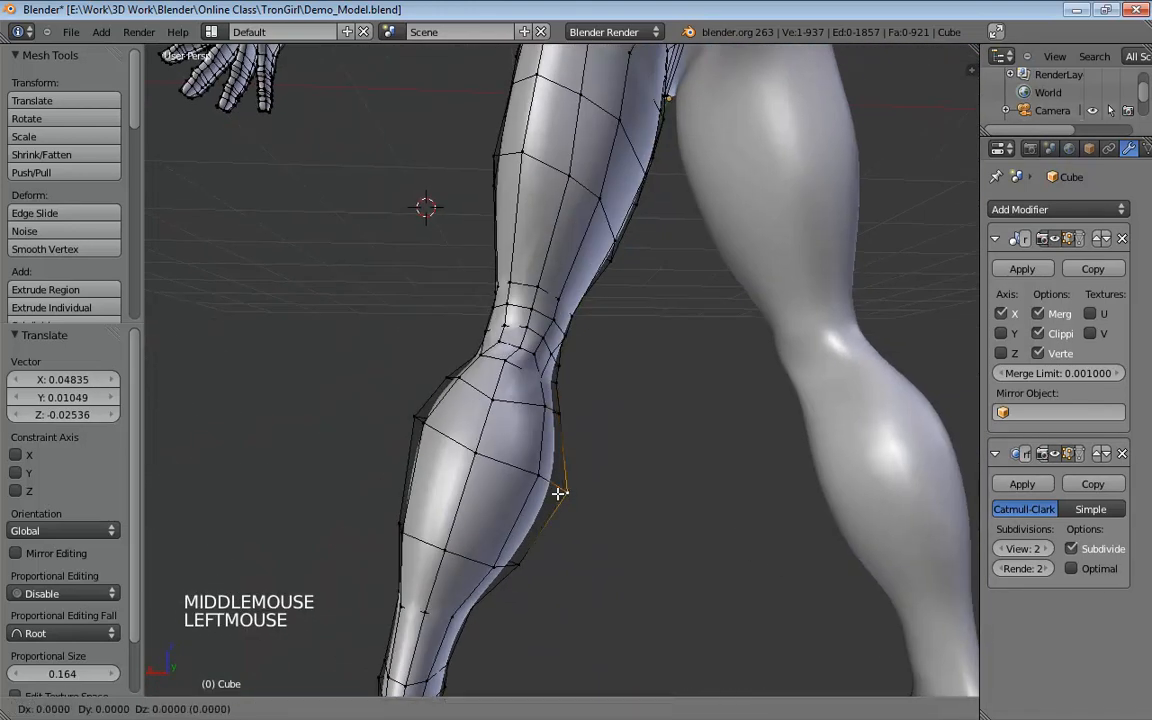
middle_drag(617, 476, 570, 414)
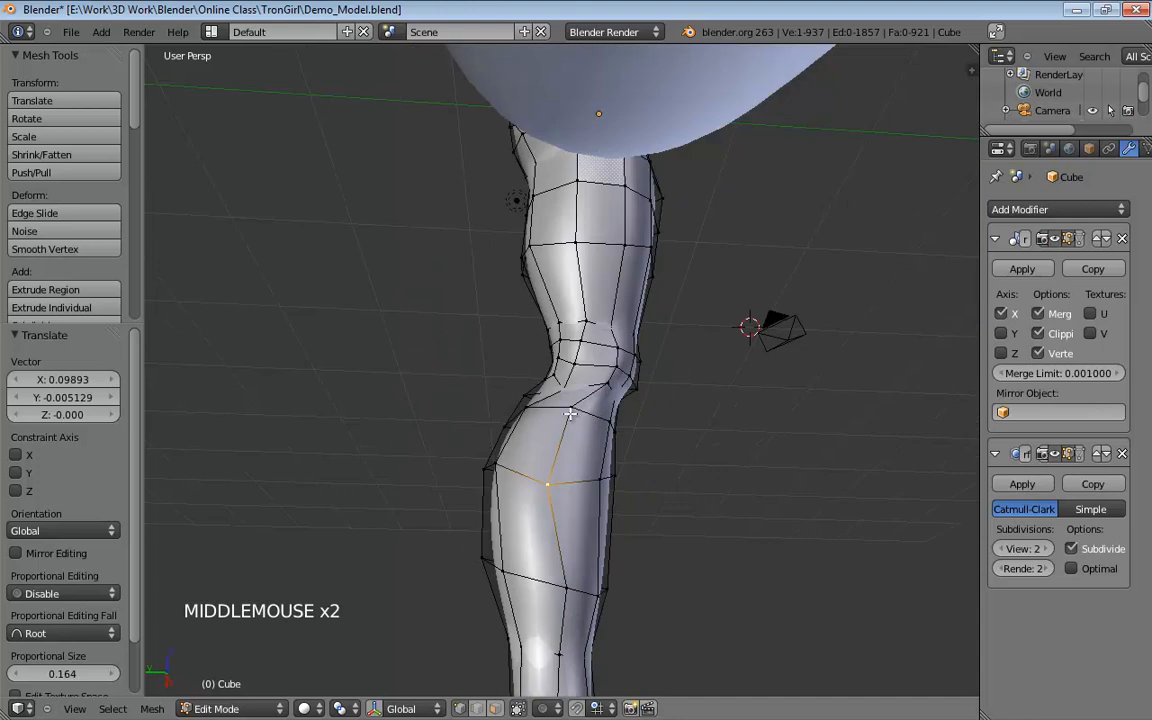
drag(553, 455, 558, 462)
middle_drag(558, 462, 670, 486)
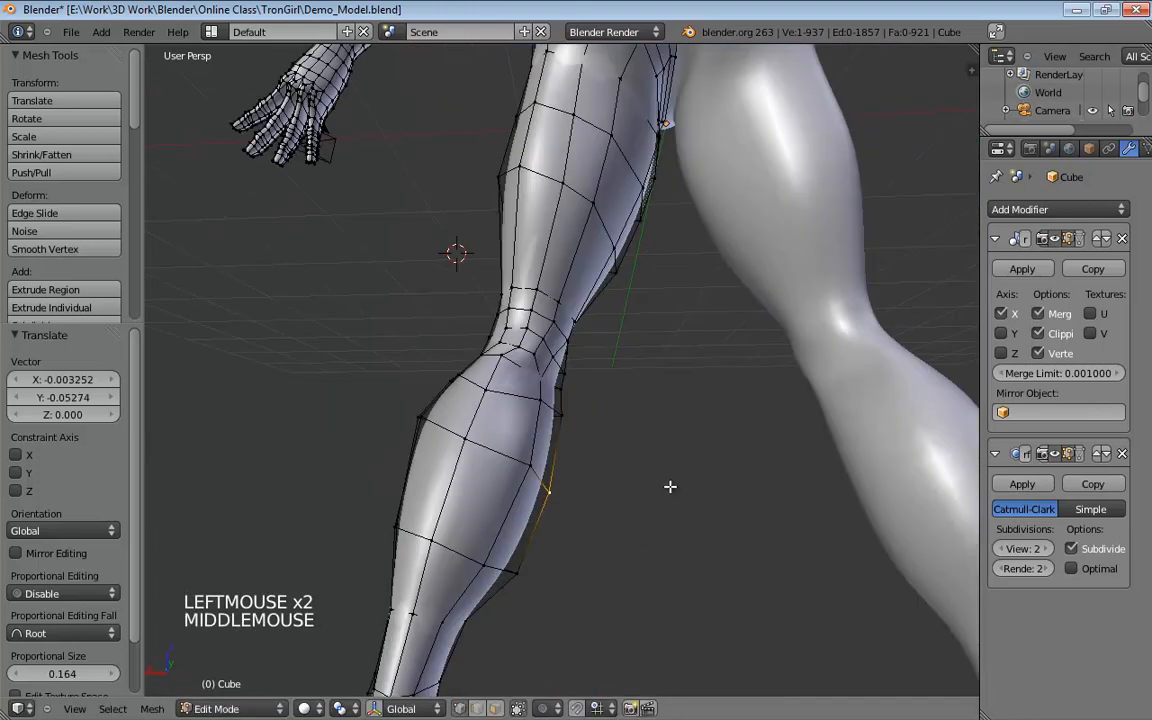
Smooth the inner rear calf vertices, shifting the one below the knee crease about 0.028 along X and 0.010 along Y.
drag(540, 401, 554, 404)
drag(536, 468, 553, 485)
middle_drag(615, 463, 599, 480)
drag(544, 418, 536, 419)
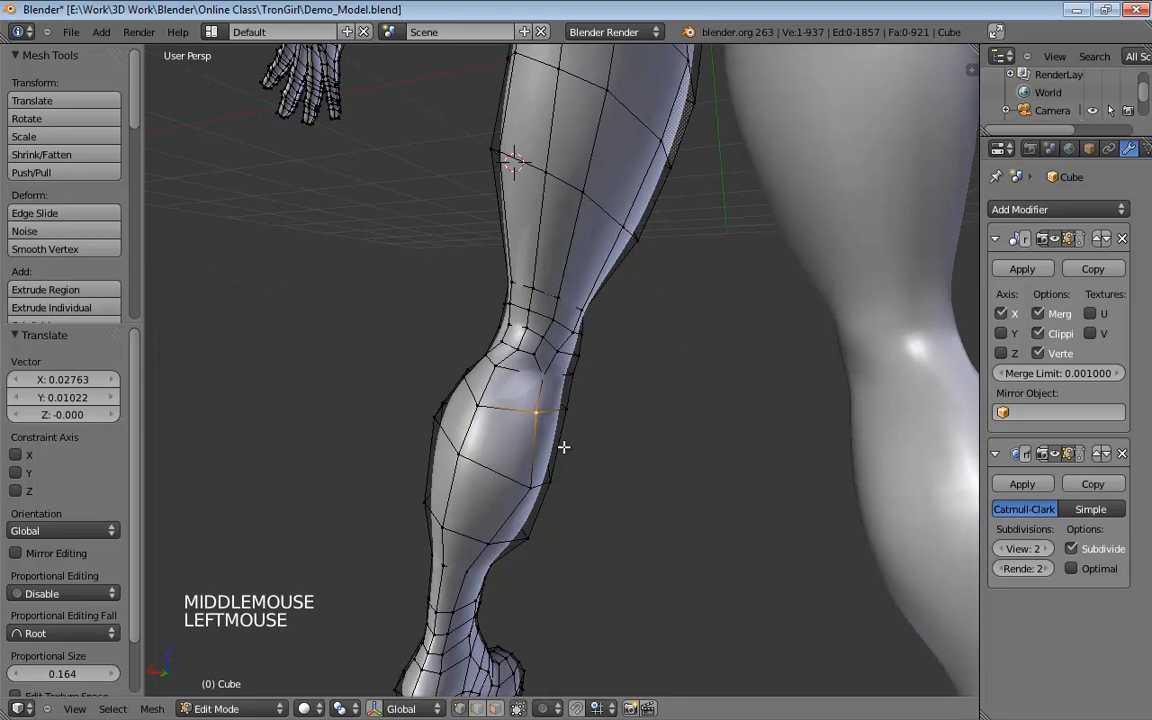
mouse_move(564, 447)
middle_down()
mouse_move(572, 438)
mouse_move(560, 429)
middle_up()
middle_drag(455, 425, 486, 453)
click(470, 532)
Form the ankle bones by pulling the outer ankle vertex about 0.060 and the inner one about -0.088 along X.
scroll(561, 512, down, 3)
scroll(795, 429, down, 3)
scroll(707, 483, up, 4)
middle_drag(707, 483, 724, 413)
scroll(630, 411, up, 2)
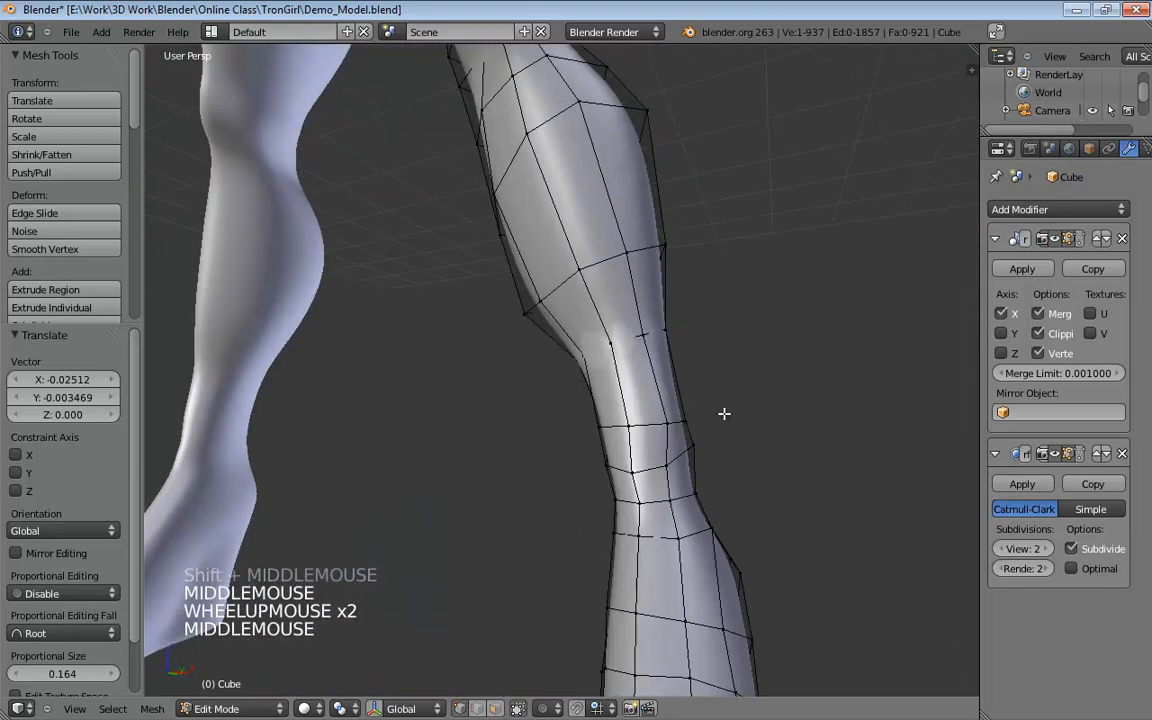
drag(688, 422, 717, 445)
middle_drag(717, 445, 714, 437)
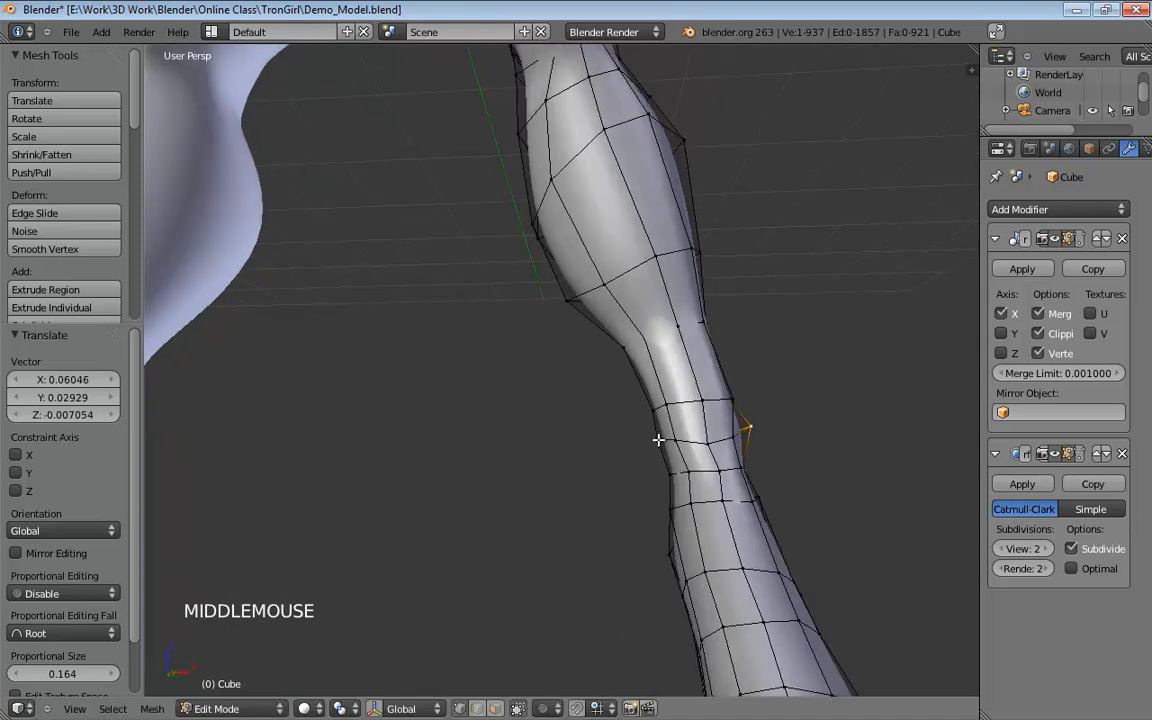
drag(658, 440, 635, 451)
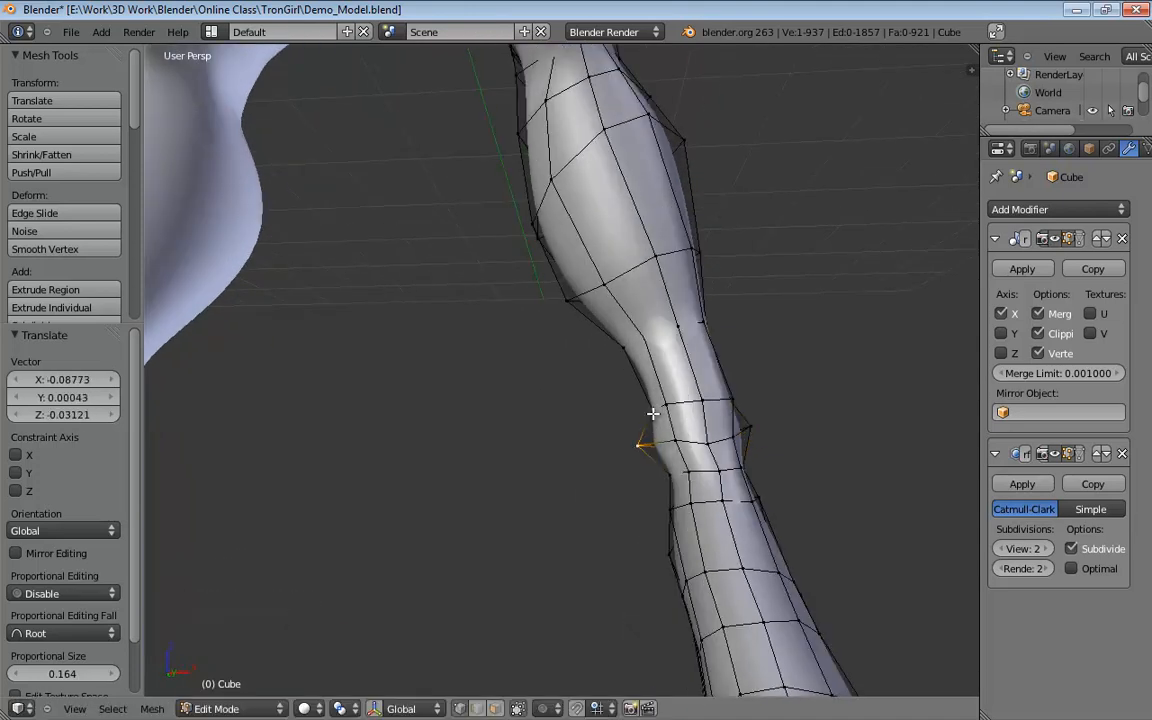
Add an edge loop above the ankle, rotate it about -5.36° and scale it to 0.915.
key(ctrl+r)
click(690, 356)
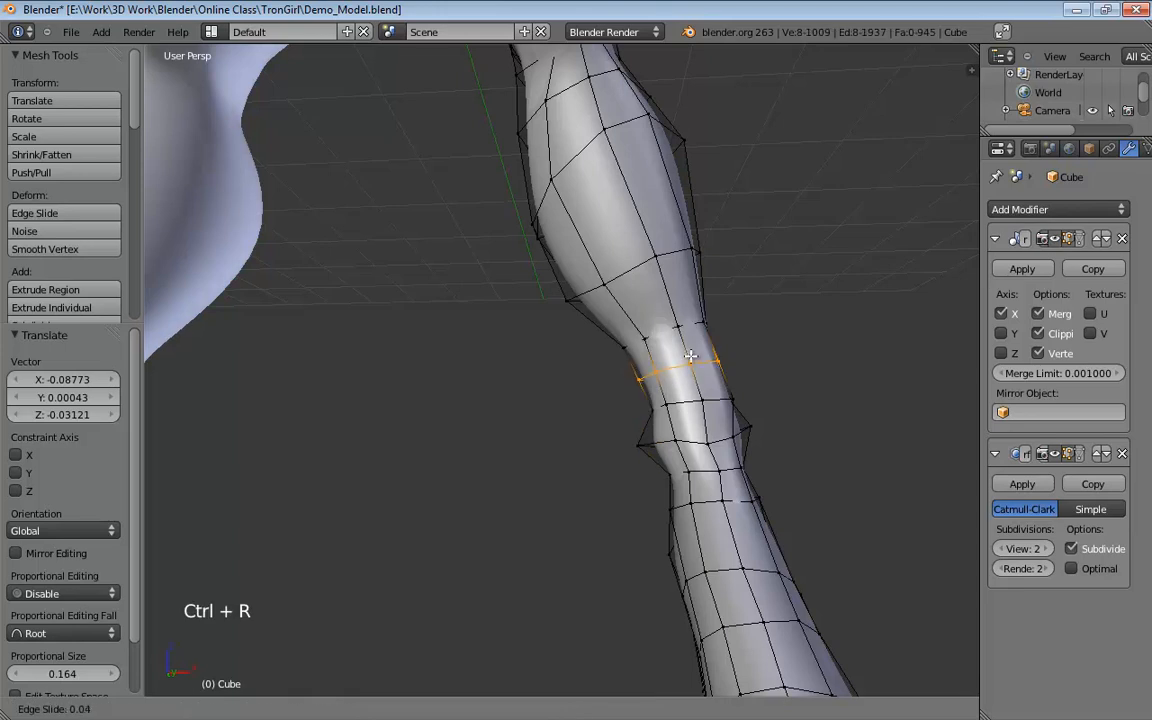
click(690, 354)
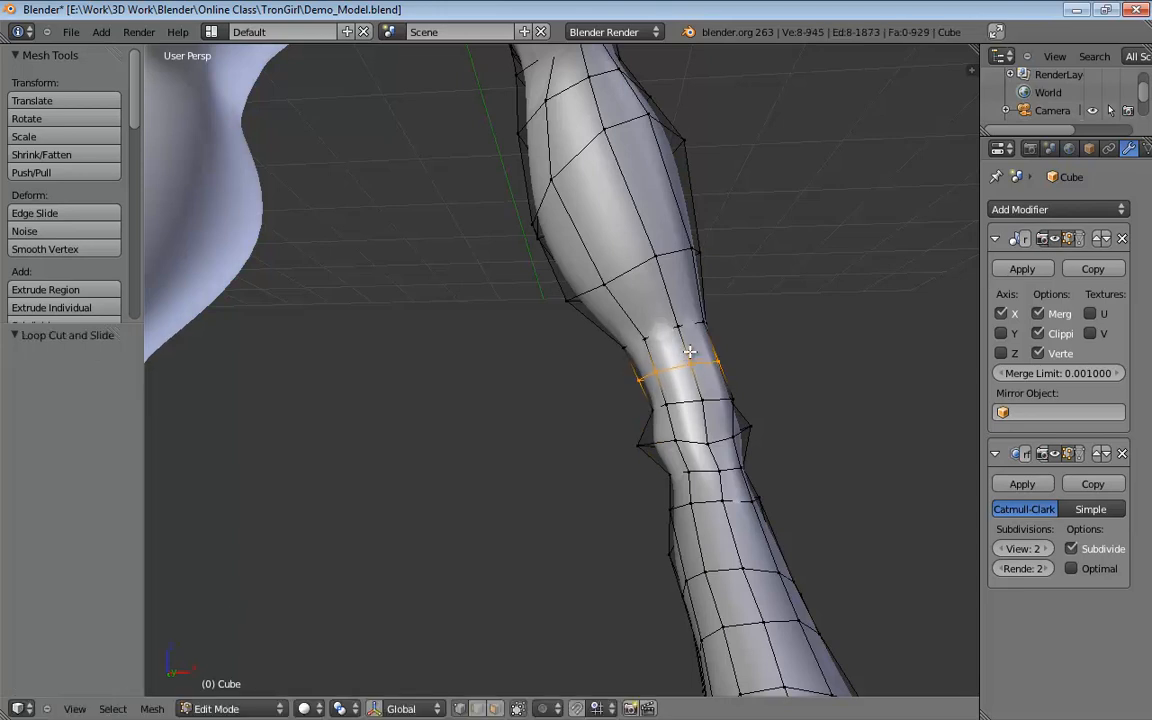
key(r)
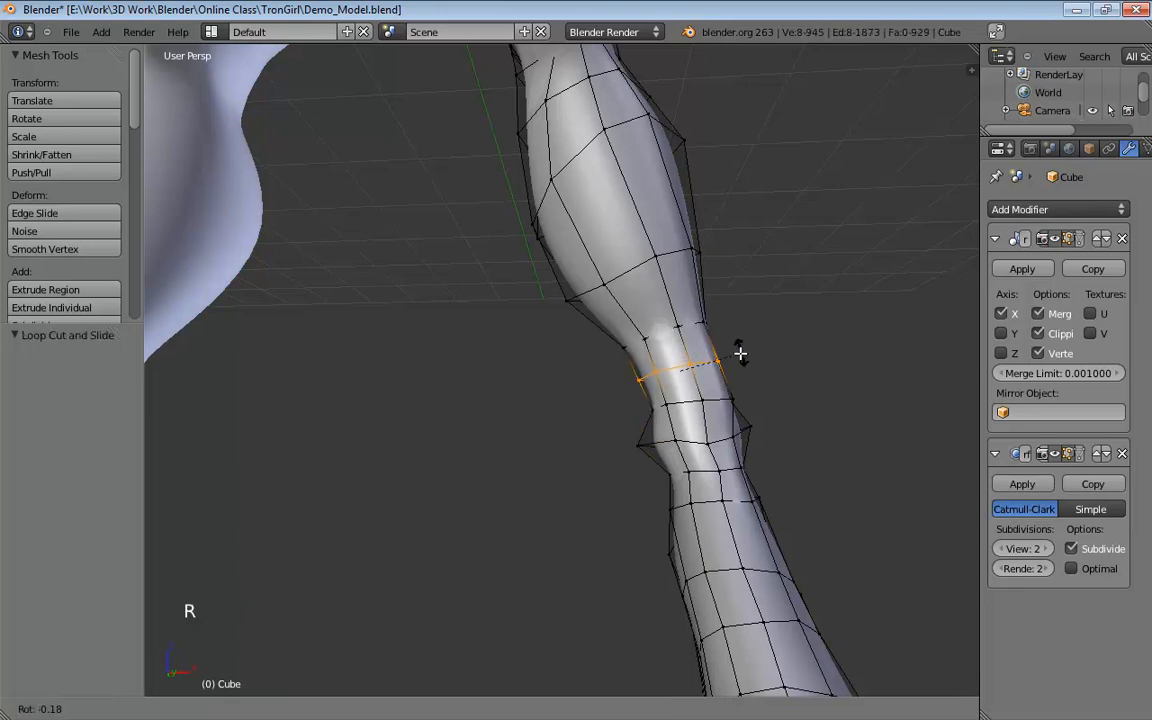
click(738, 347)
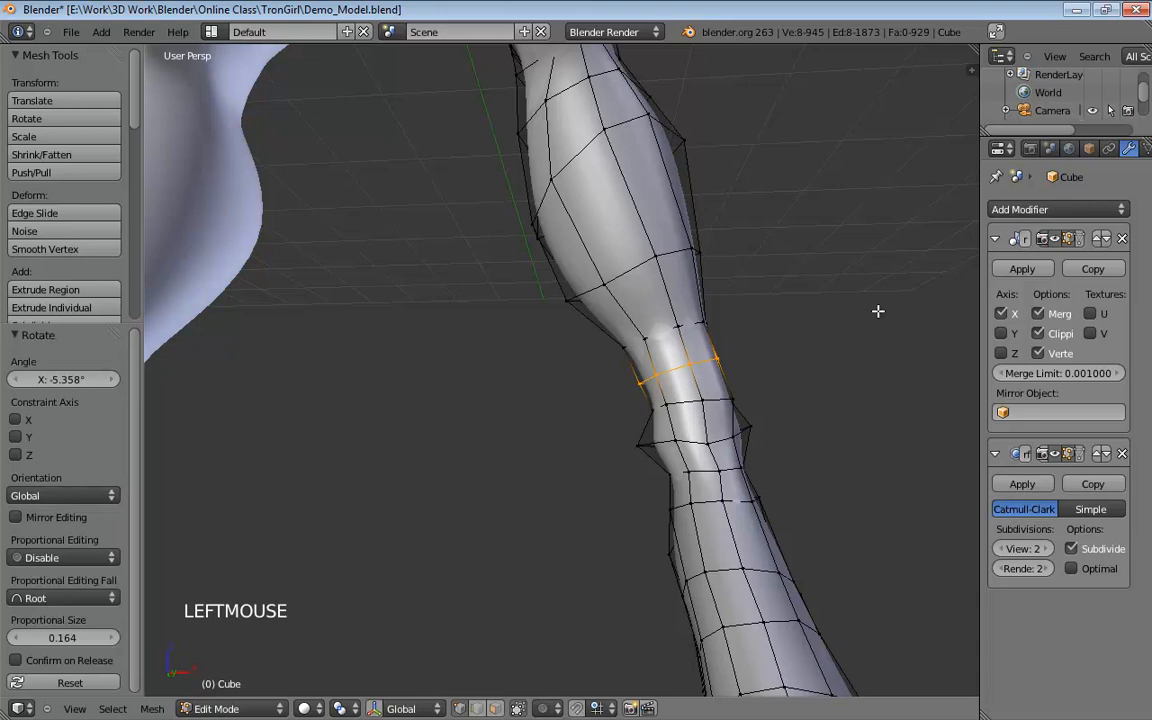
key(s)
key(s)
click(864, 316)
middle_drag(868, 314, 858, 304)
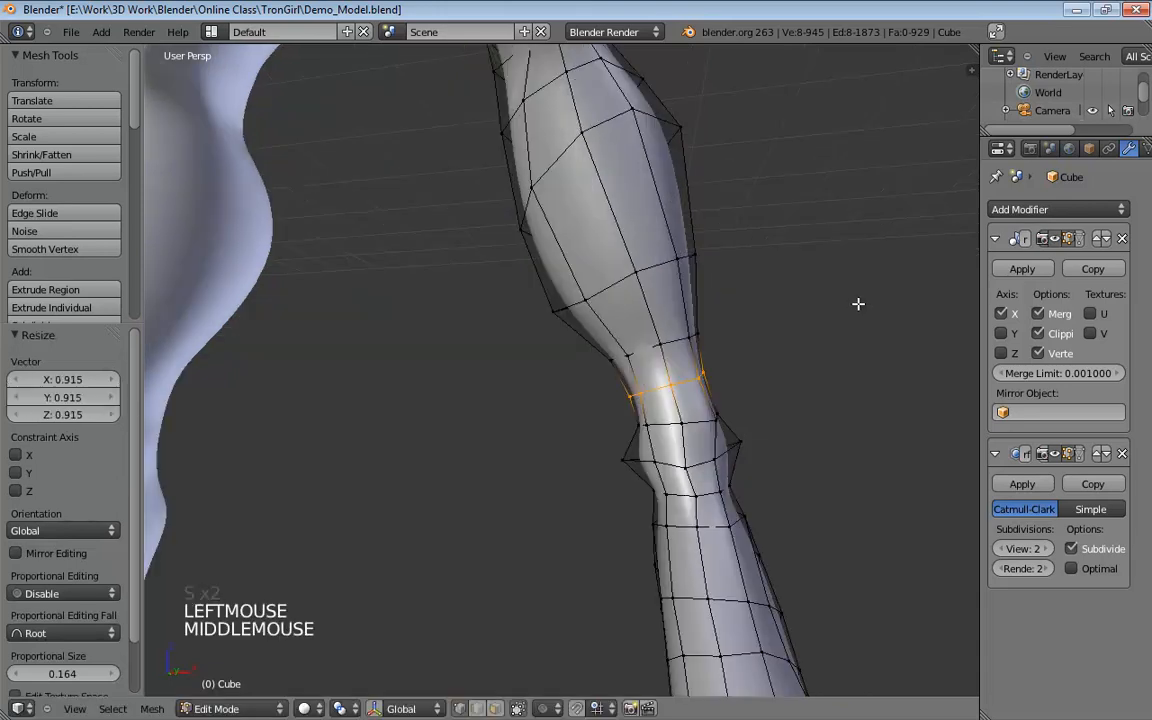
Reposition the vertices at the base of the calf and turn off the subdivision surface preview.
middle_drag(660, 298, 670, 294)
drag(588, 300, 589, 281)
drag(635, 350, 599, 349)
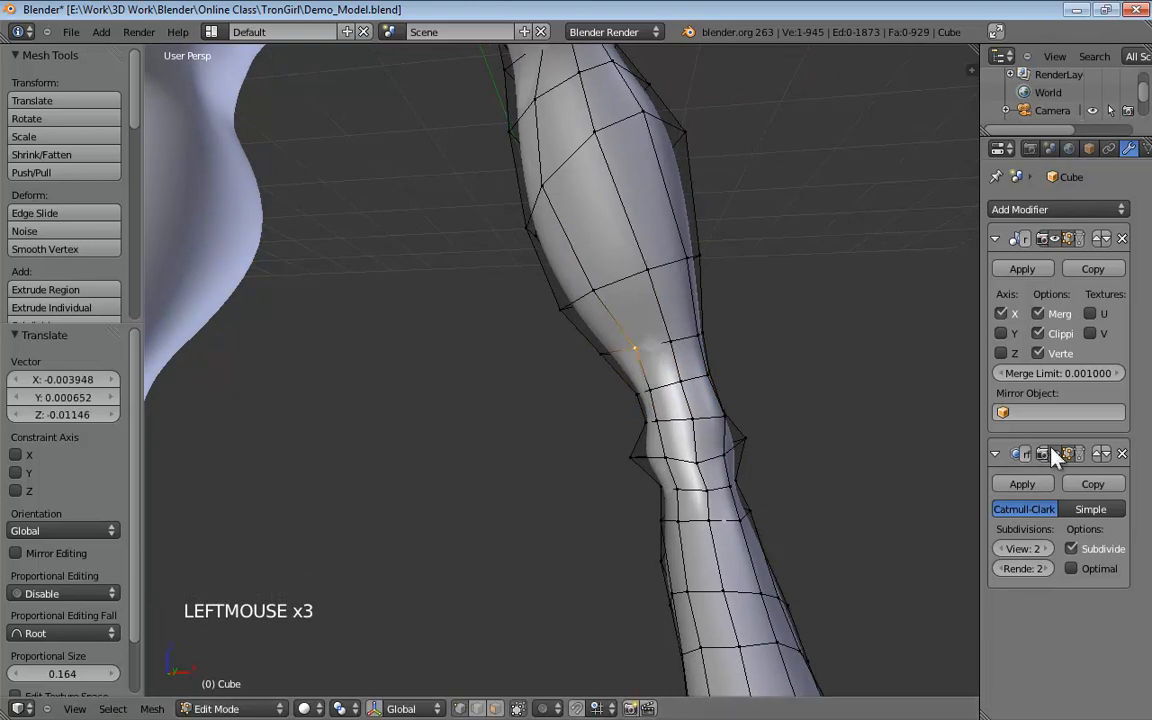
click(764, 377)
Raise the side and rear vertices where the calf narrows toward the ankle.
middle_drag(712, 321, 603, 338)
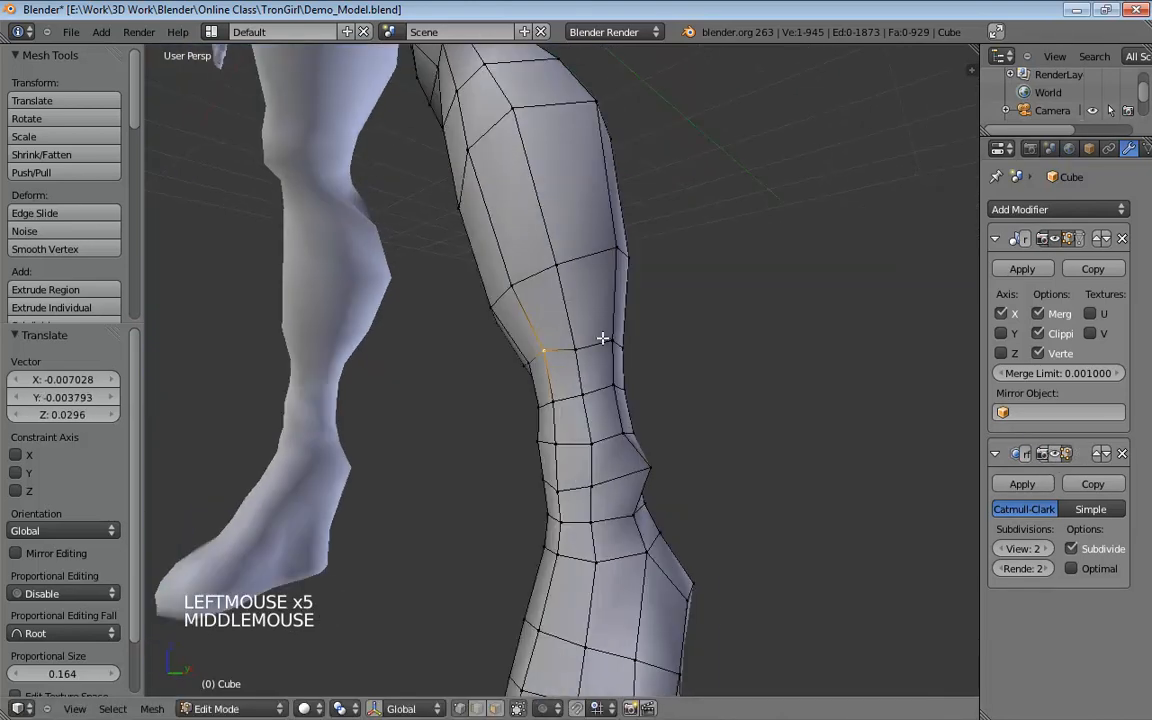
drag(581, 350, 615, 326)
middle_drag(671, 328, 509, 344)
drag(460, 353, 463, 341)
From behind, pull three vertices on the inner side of the knee in toward the leg.
middle_drag(488, 337, 733, 352)
scroll(597, 338, down, 3)
scroll(597, 338, down, 3)
scroll(661, 298, up, 3)
shift+middle_drag(661, 298, 635, 352)
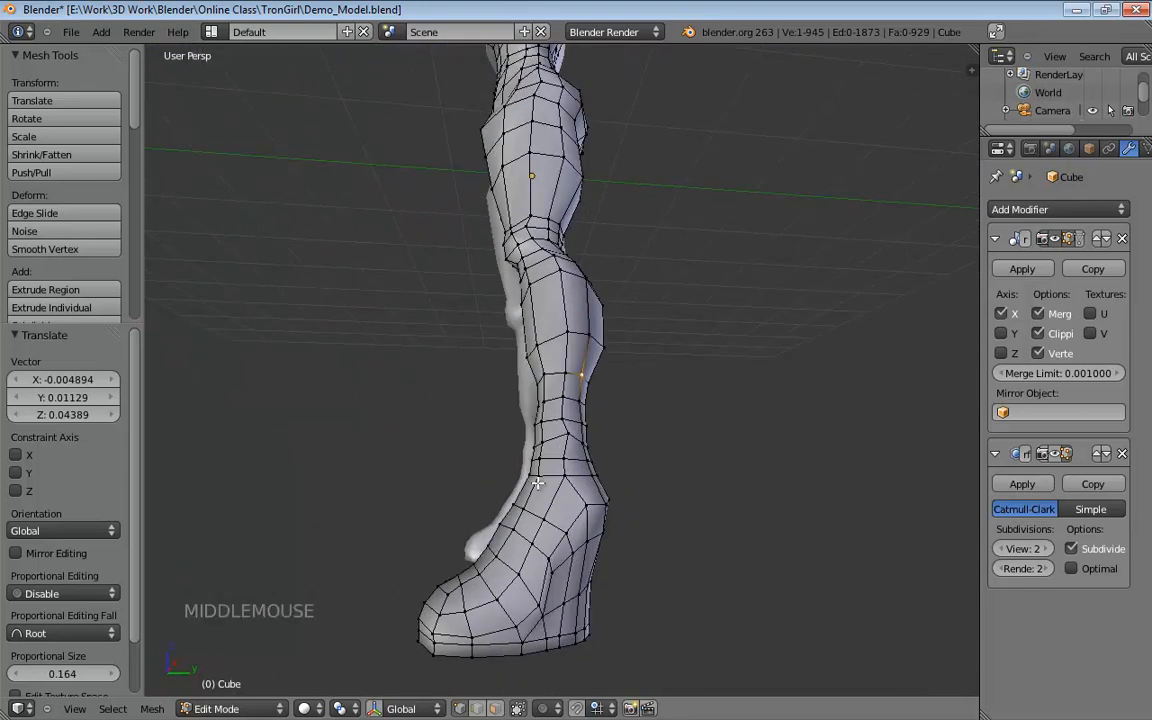
middle_drag(557, 471, 543, 510)
scroll(671, 463, up, 3)
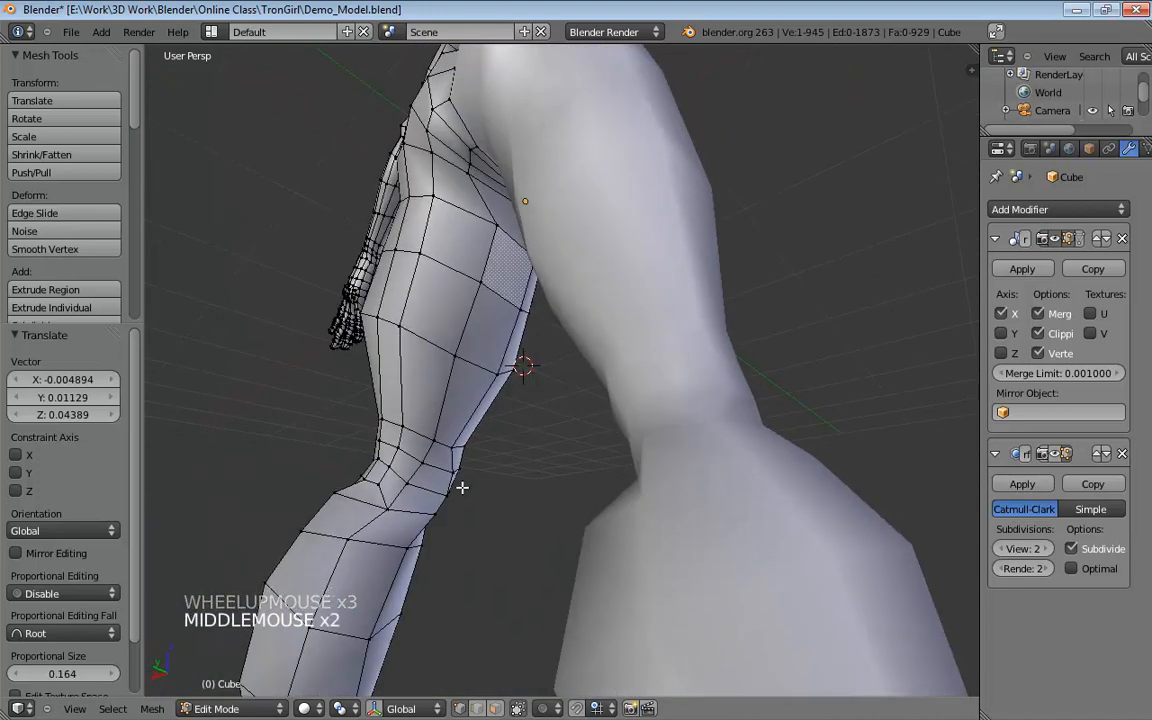
middle_drag(462, 487, 427, 498)
drag(427, 544, 410, 545)
drag(433, 528, 414, 528)
drag(445, 502, 432, 497)
Adjust the lower buttock vertices, moving the one beside the crotch about -0.024 along X and -0.015 along Y.
middle_drag(432, 497, 584, 240)
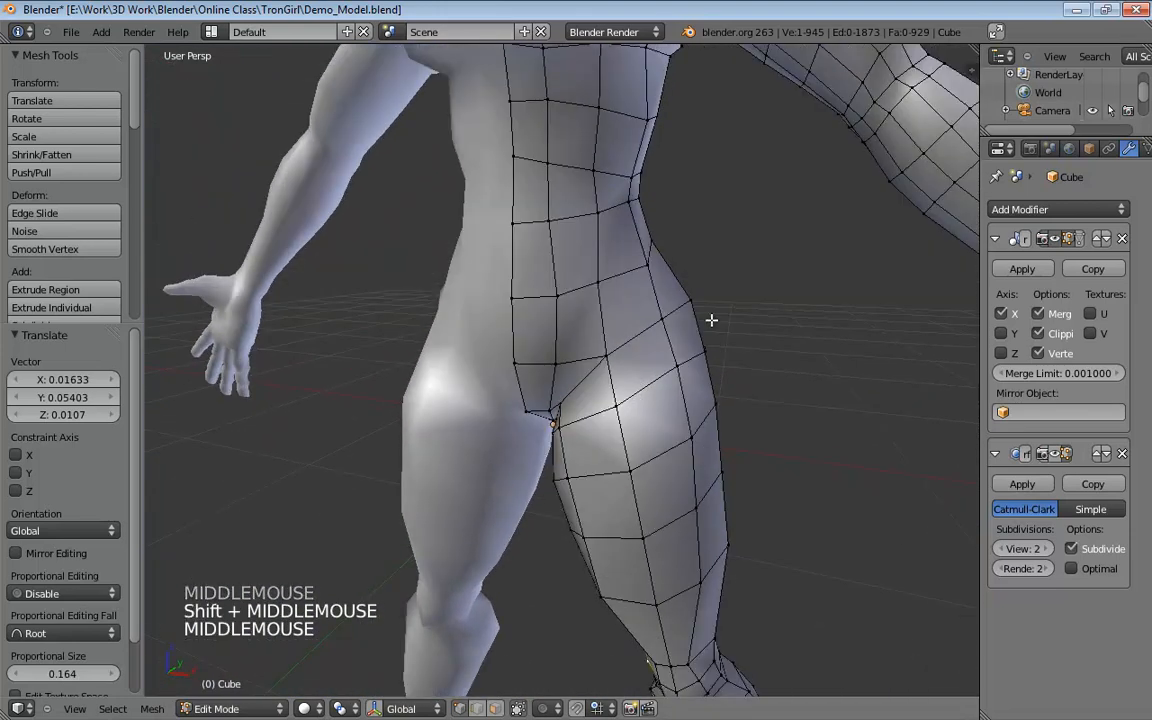
shift+middle_drag(711, 320, 707, 326)
middle_drag(707, 326, 445, 381)
middle_drag(556, 357, 629, 455)
scroll(577, 397, down, 2)
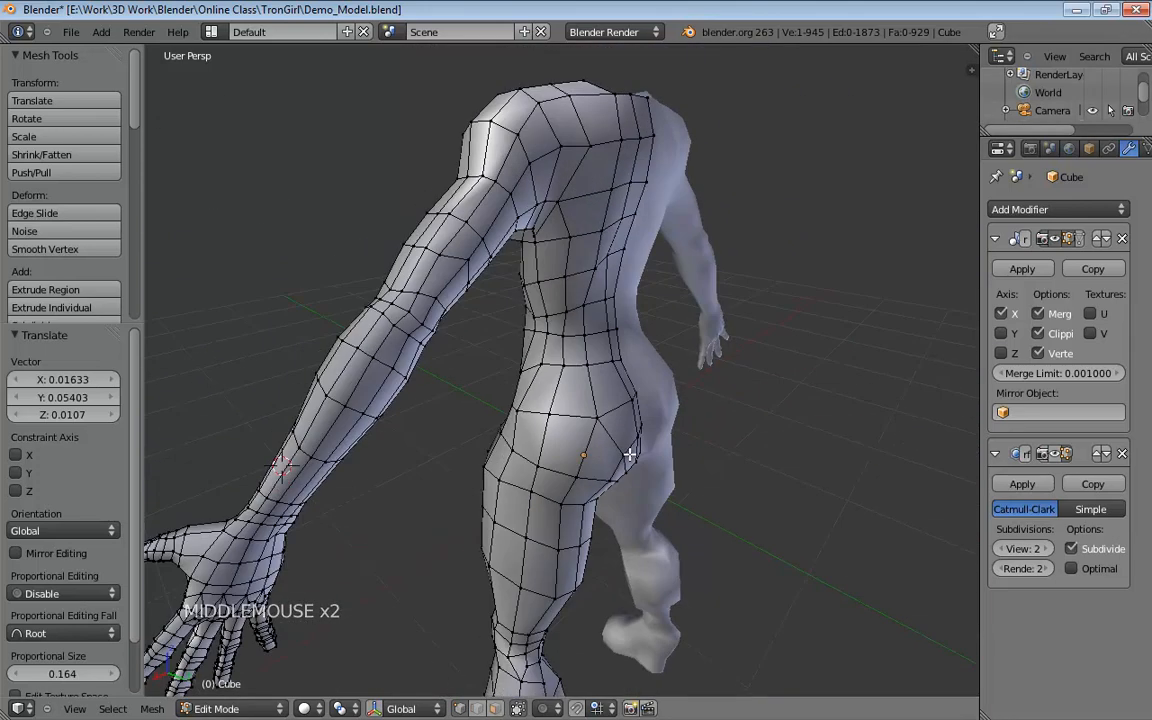
drag(631, 456, 639, 461)
middle_drag(639, 461, 572, 243)
drag(580, 308, 586, 314)
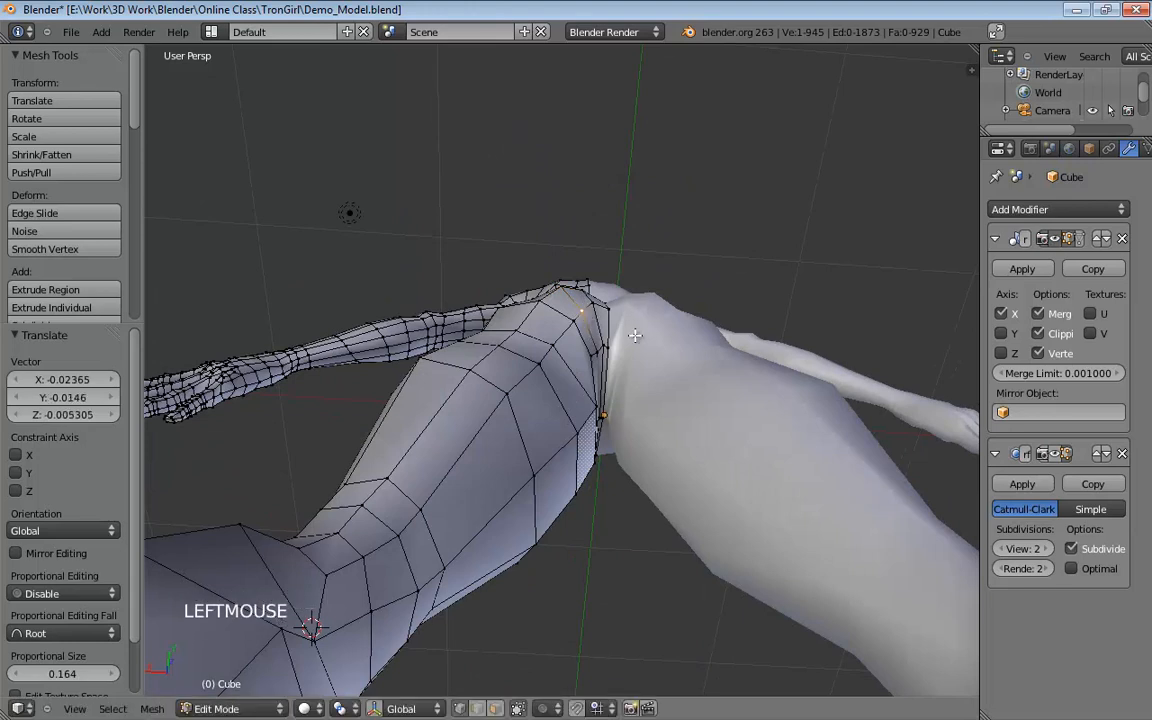
Move the outer hip vertex about 0.030 along X, -0.056 along Y and 0.019 along Z.
middle_drag(586, 314, 641, 467)
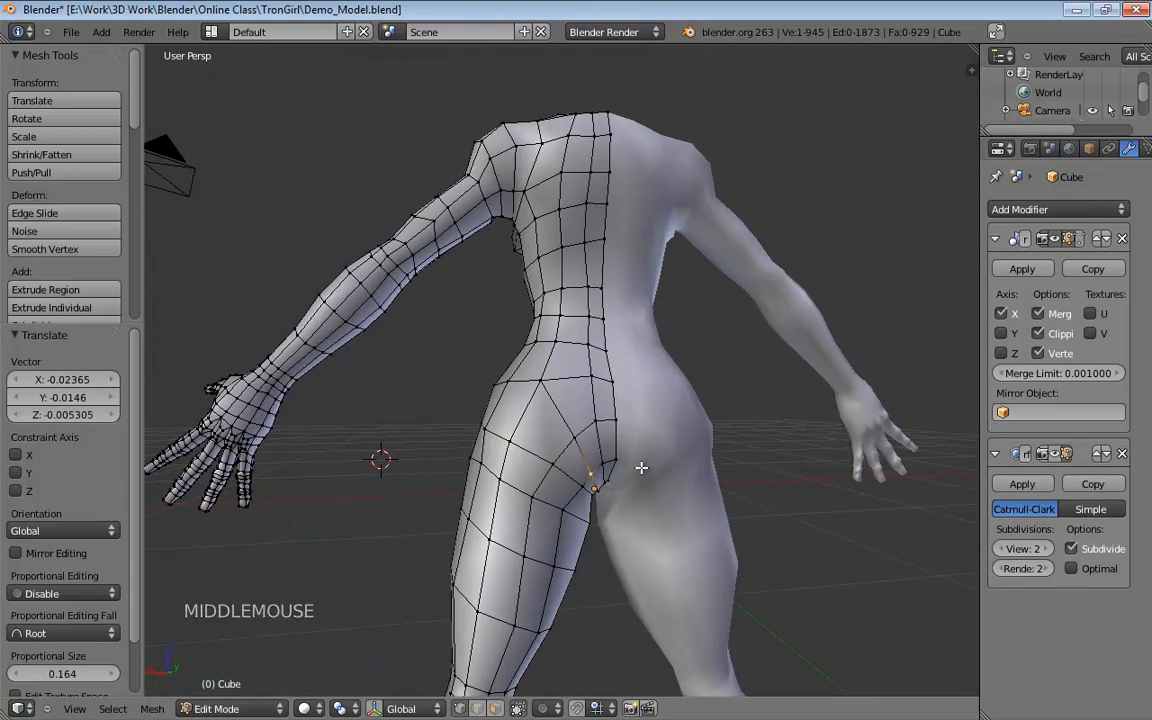
middle_drag(530, 455, 621, 422)
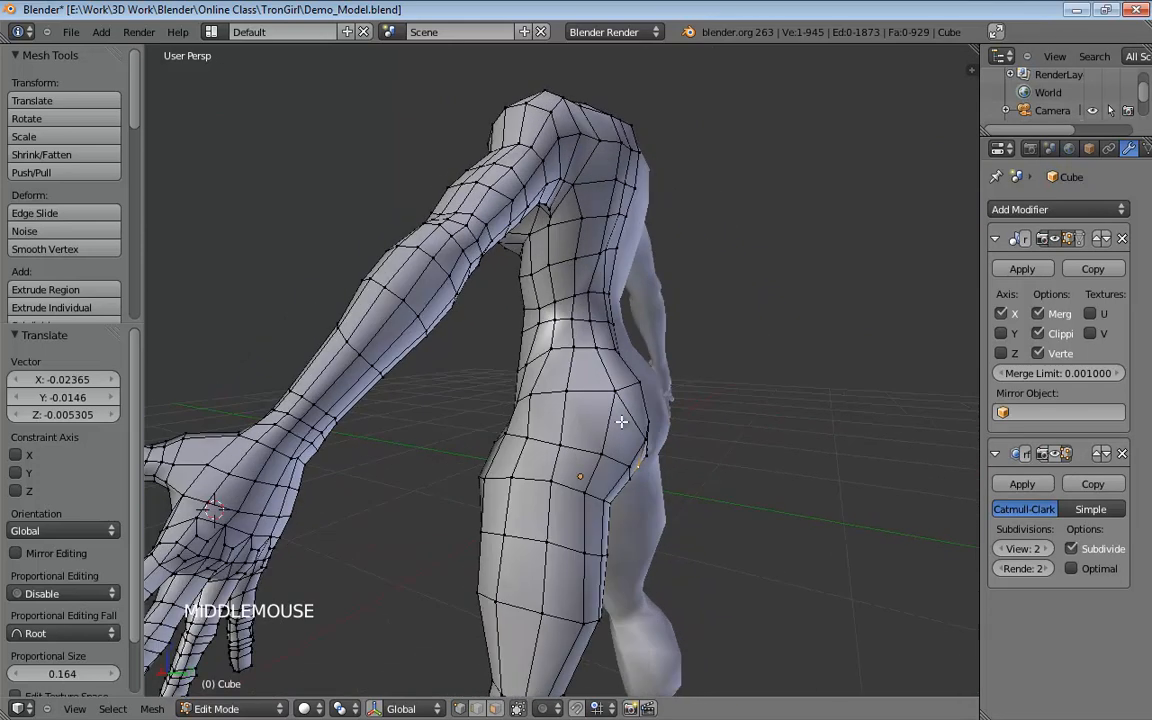
click(532, 437)
middle_drag(532, 437, 497, 421)
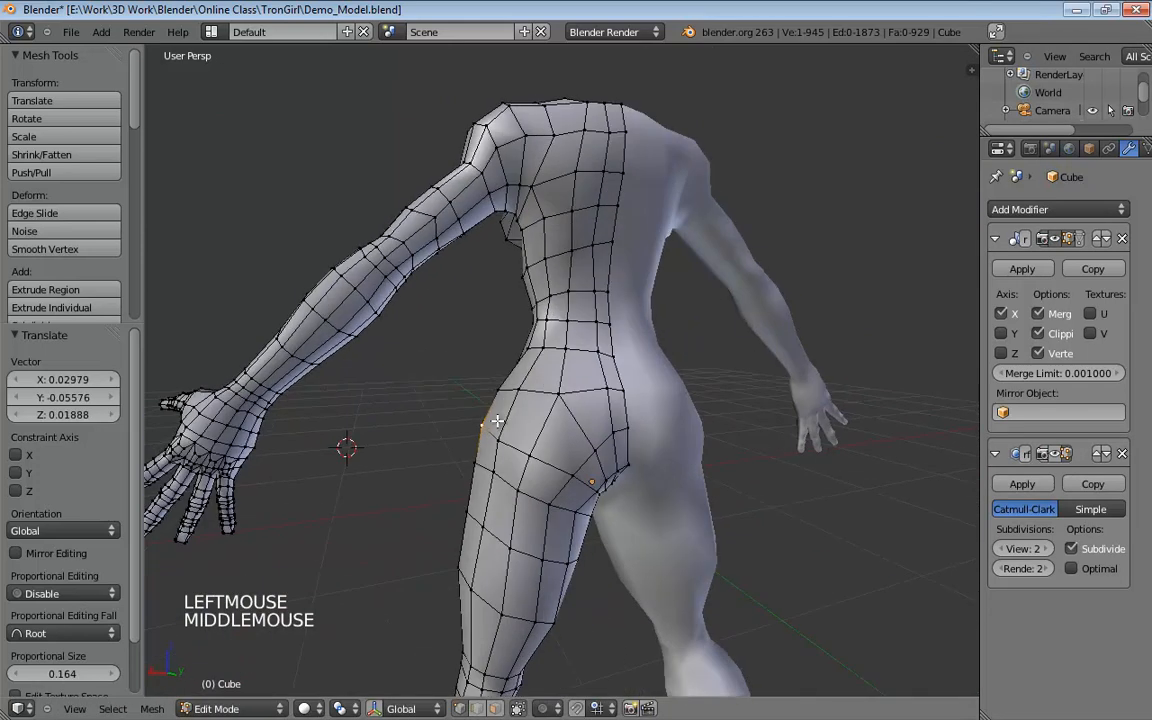
Move the inner rear vertex of the lower calf about 0.039 along X, 0.019 along Y and -0.101 along Z.
middle_drag(594, 487, 736, 390)
scroll(612, 446, down, 4)
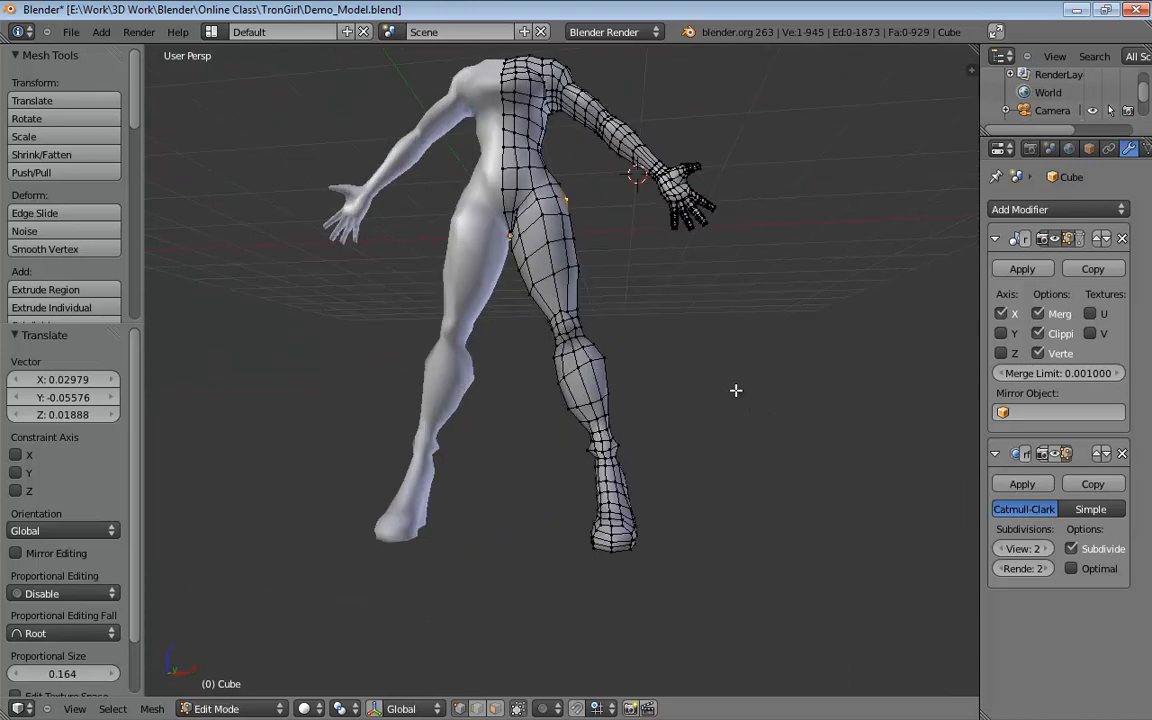
shift+middle_drag(580, 266, 575, 239)
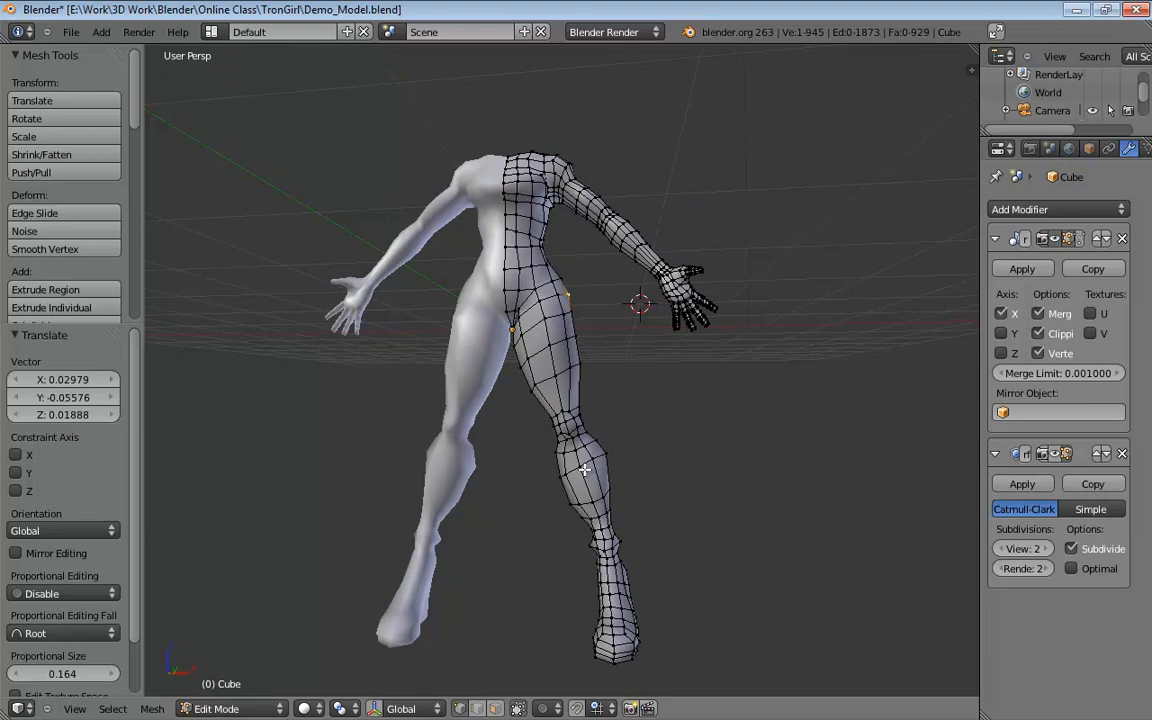
middle_drag(584, 468, 588, 472)
scroll(590, 480, up, 3)
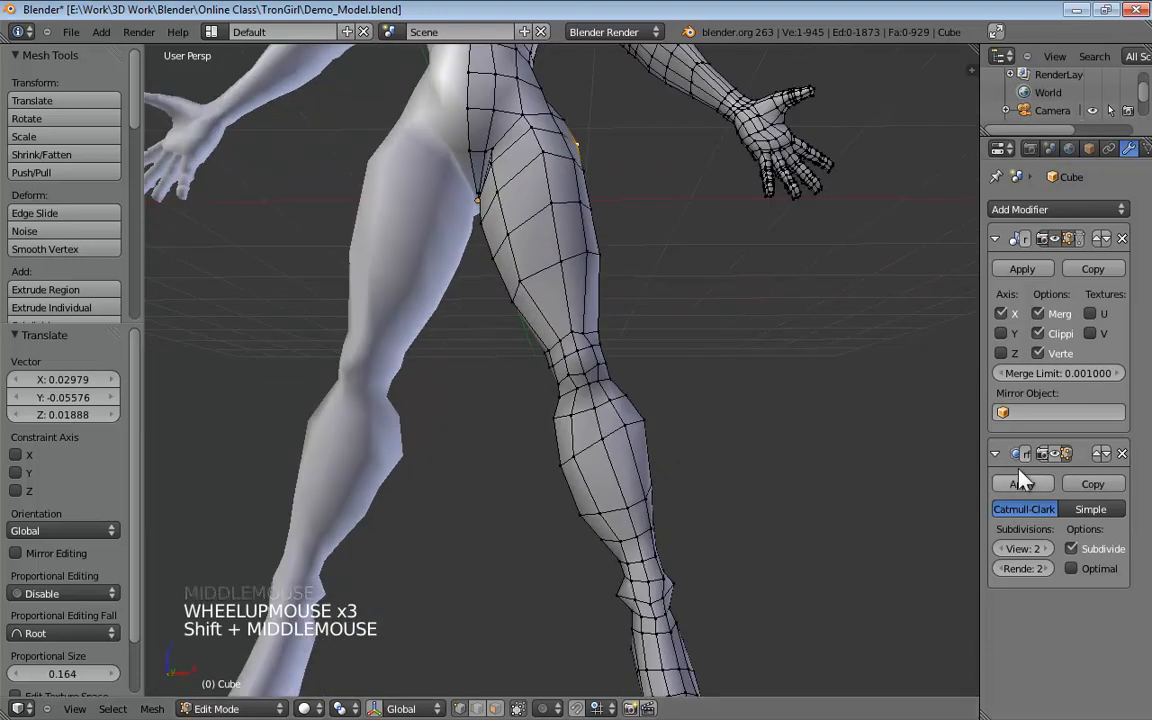
middle_drag(687, 489, 508, 560)
click(581, 524)
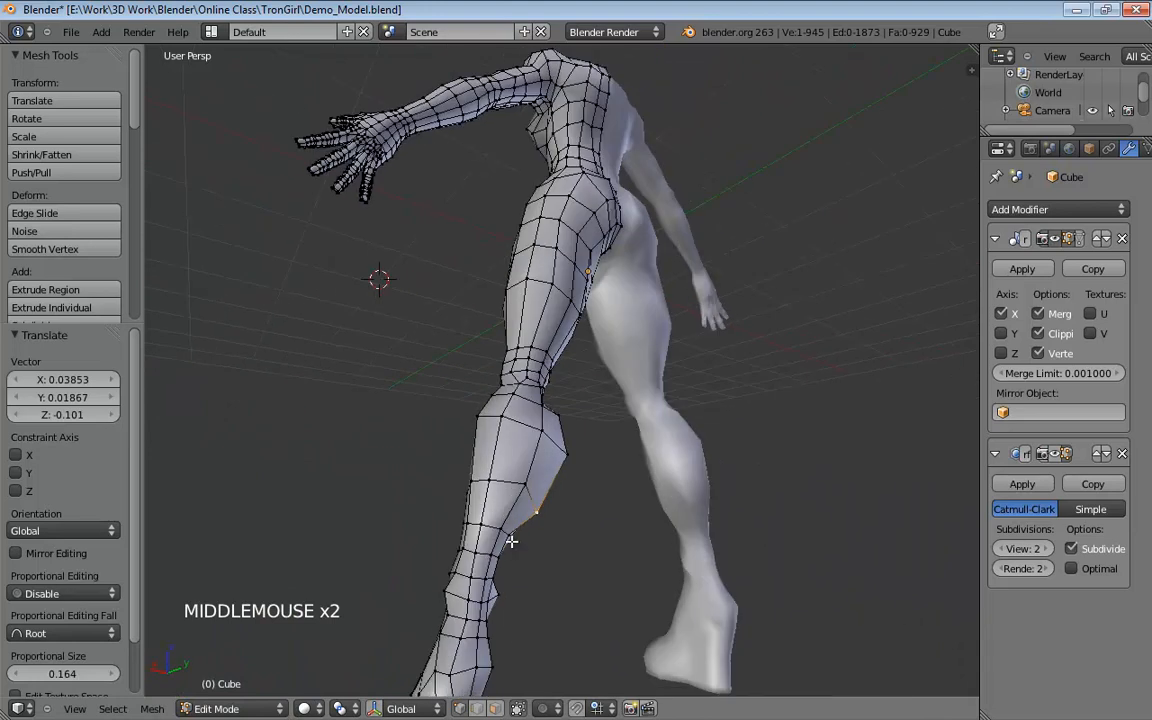
Undo the last vertex move and nudge a lower calf vertex about 0.005 along Y and 0.015 along Z.
mouse_move(508, 560)
mouse_down()
mouse_move(522, 542)
mouse_move(512, 540)
mouse_move(522, 545)
mouse_up()
key(ctrl+z)
middle_drag(579, 483, 480, 487)
click(507, 483)
drag(507, 483, 510, 480)
Switch to Object Mode, turn the subdivision surface preview back on and view the smoothed figure from the side.
middle_drag(510, 480, 574, 406)
scroll(670, 374, down, 3)
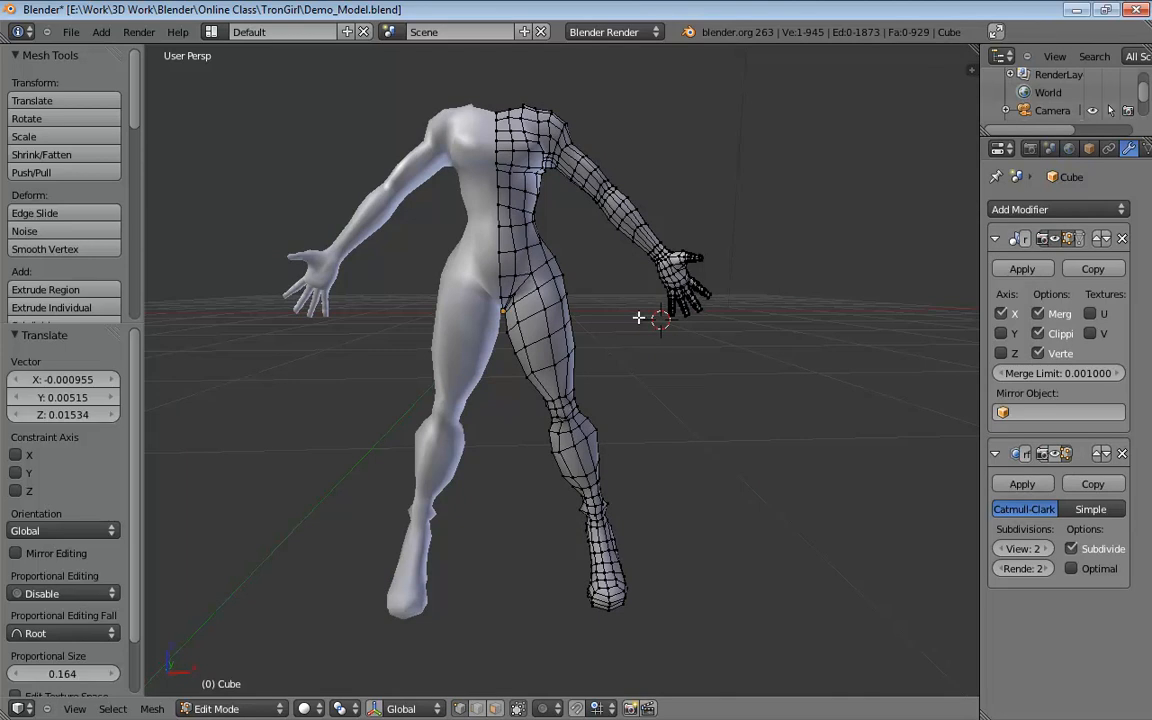
key(Tab)
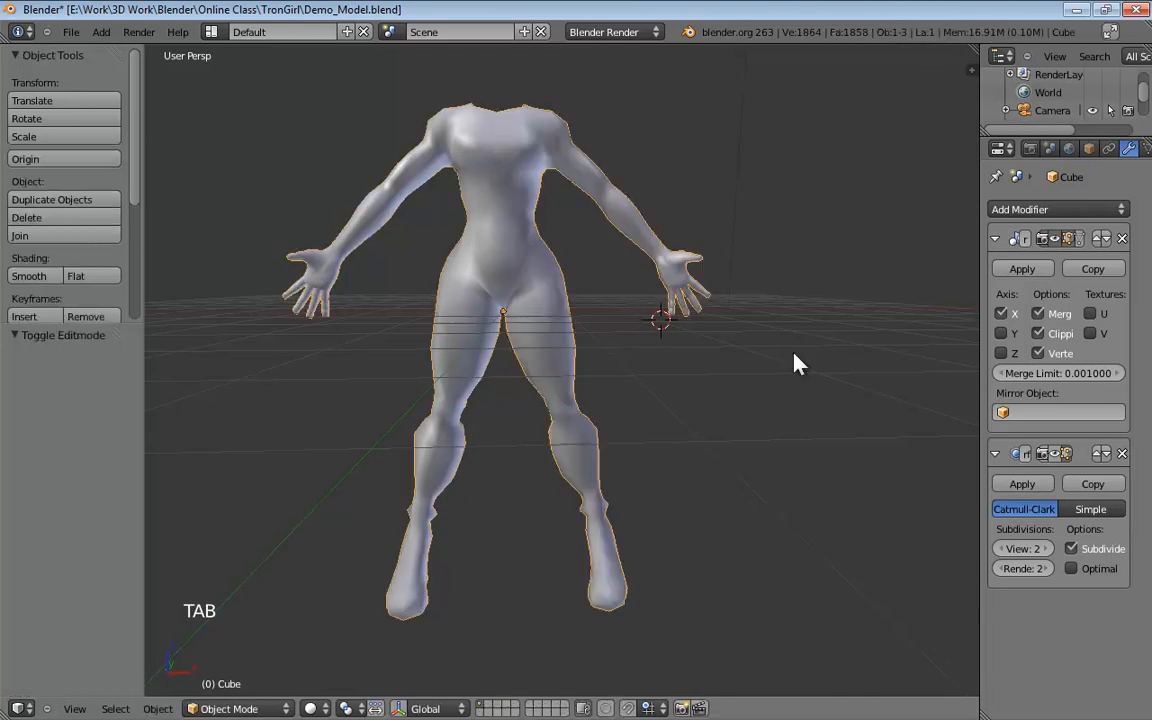
click(1048, 458)
shift+middle_drag(761, 360, 766, 390)
middle_drag(766, 390, 670, 402)
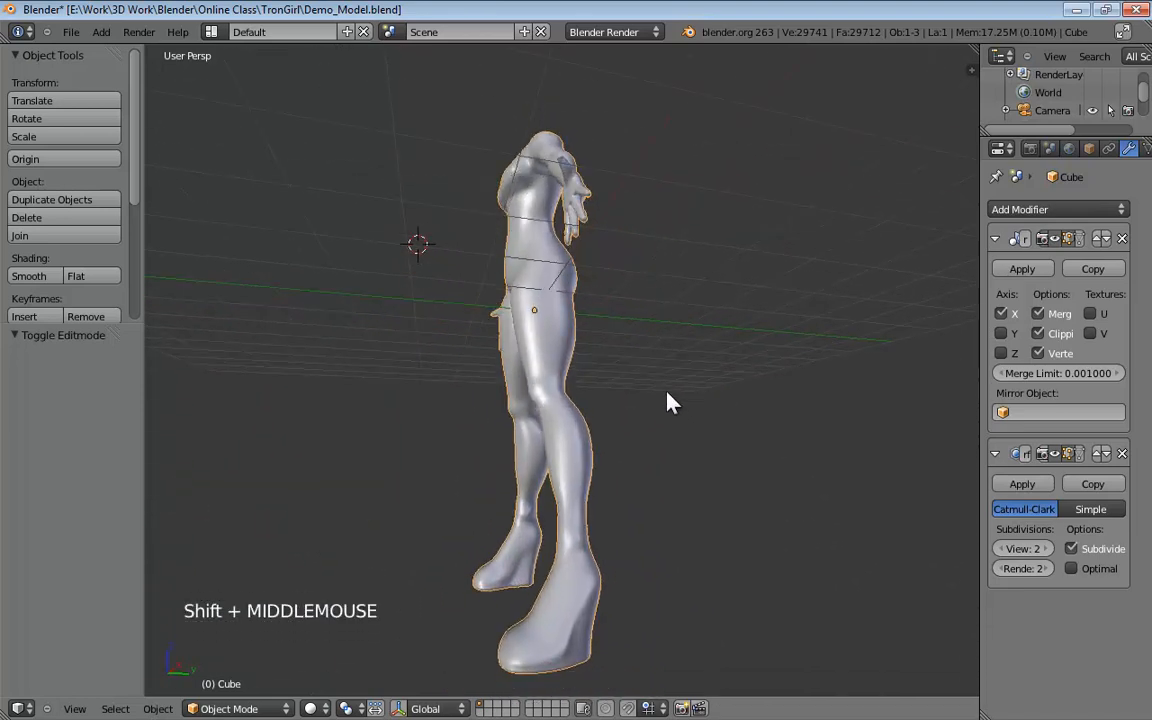